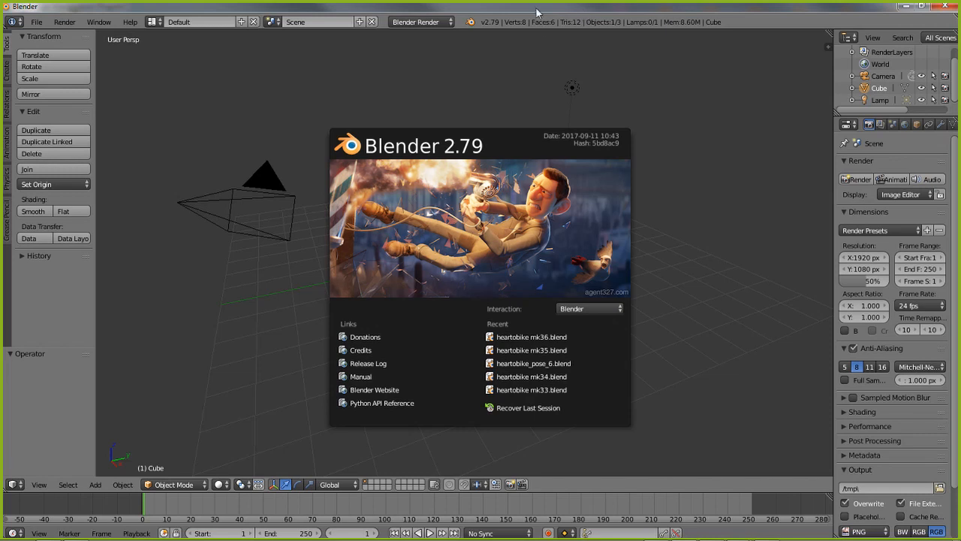
Dismiss the splash screen and examine the default cube from the front and side in perspective and orthographic projection
left_click(297, 206)
middle_click_drag(466, 383, 432, 360)
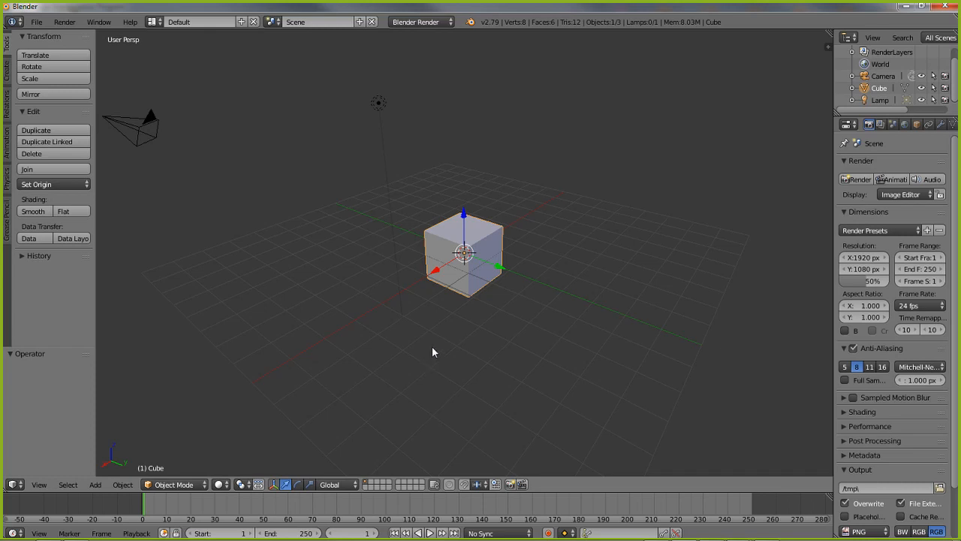
key("KP_Decimal")
key("KP_5")
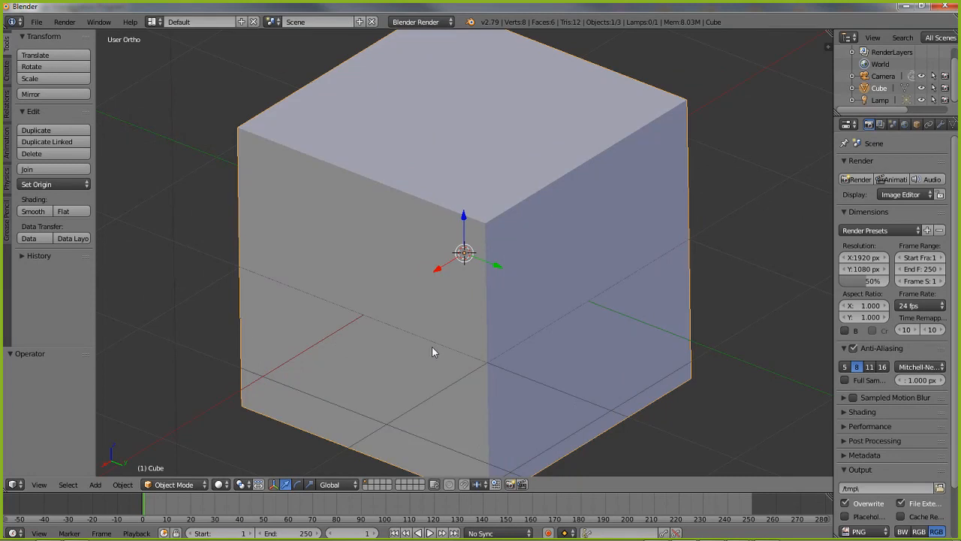
key("KP_1")
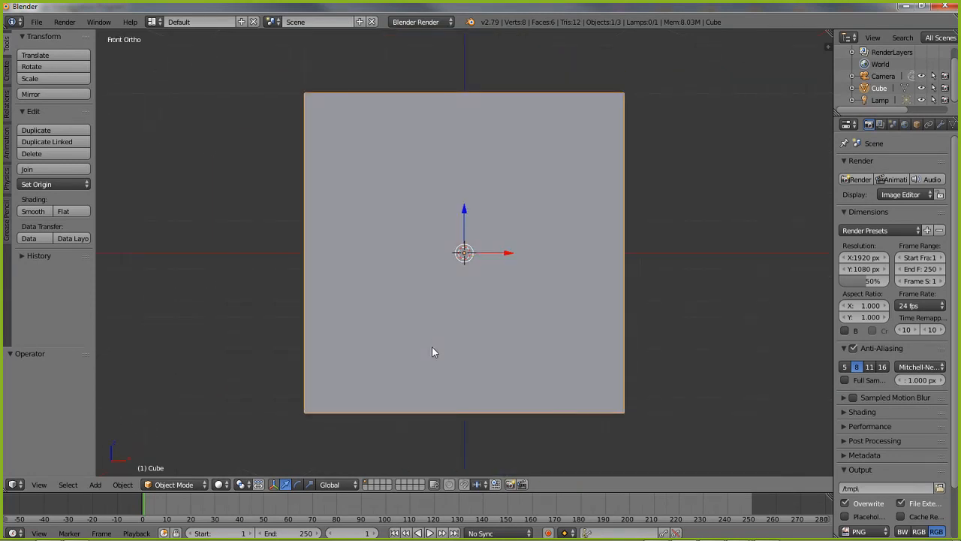
key("KP_5")
scroll(435, 330, "down", 6)
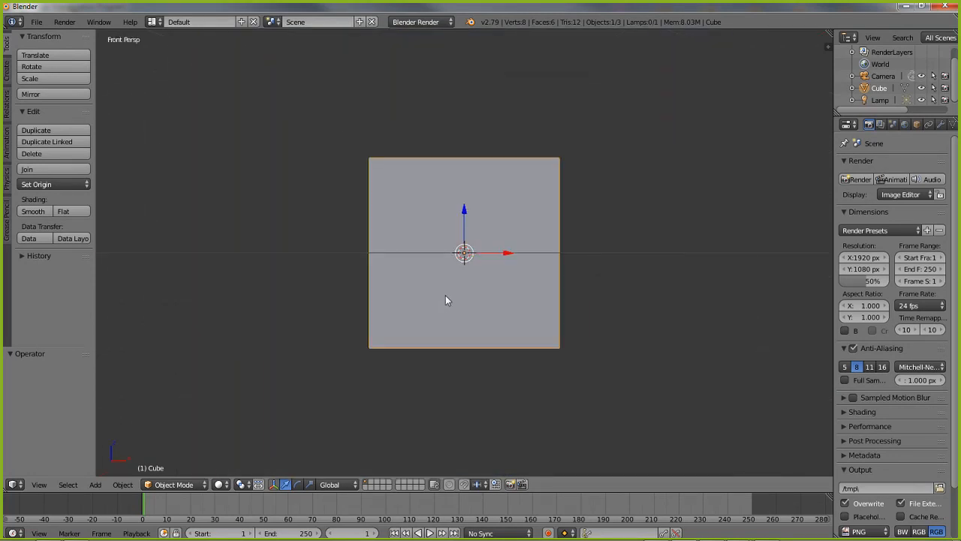
middle_click_drag(449, 239, 452, 289)
key("KP_3")
key("KP_1")
scroll(448, 280, "up", 1)
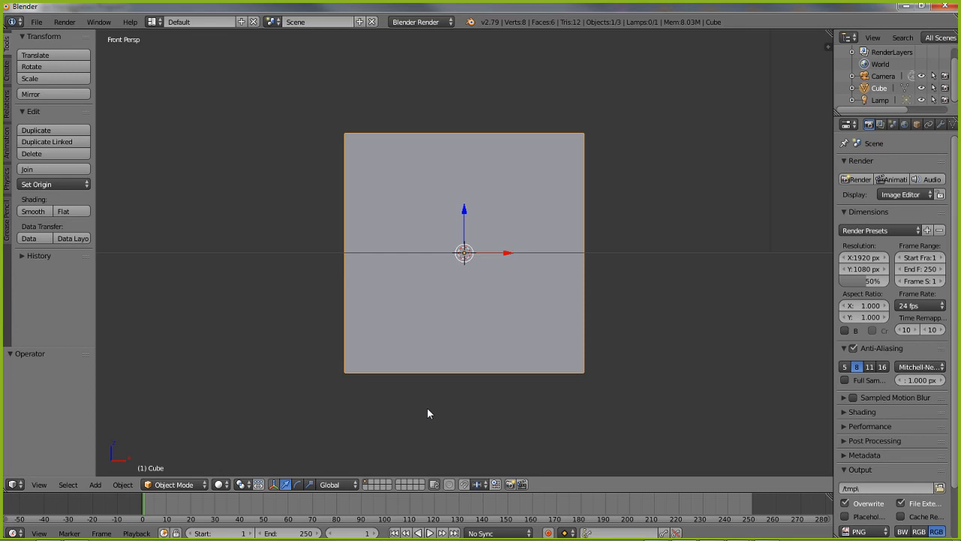
left_click(94, 485)
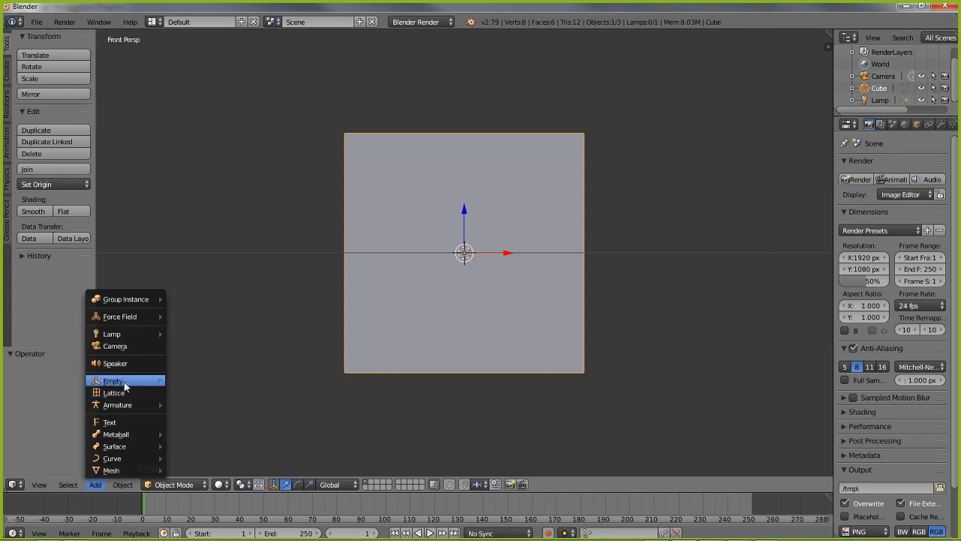
mouse_move(124, 383)
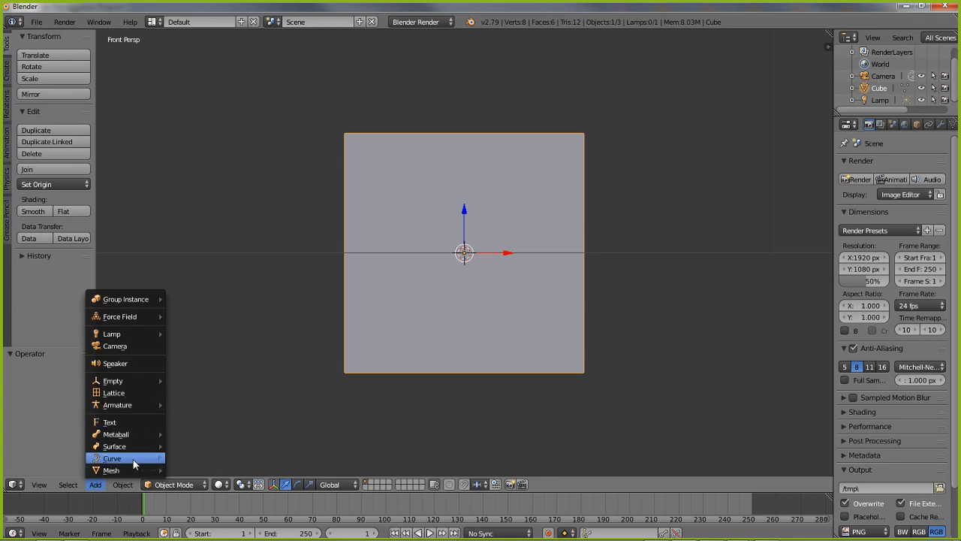
mouse_move(122, 460)
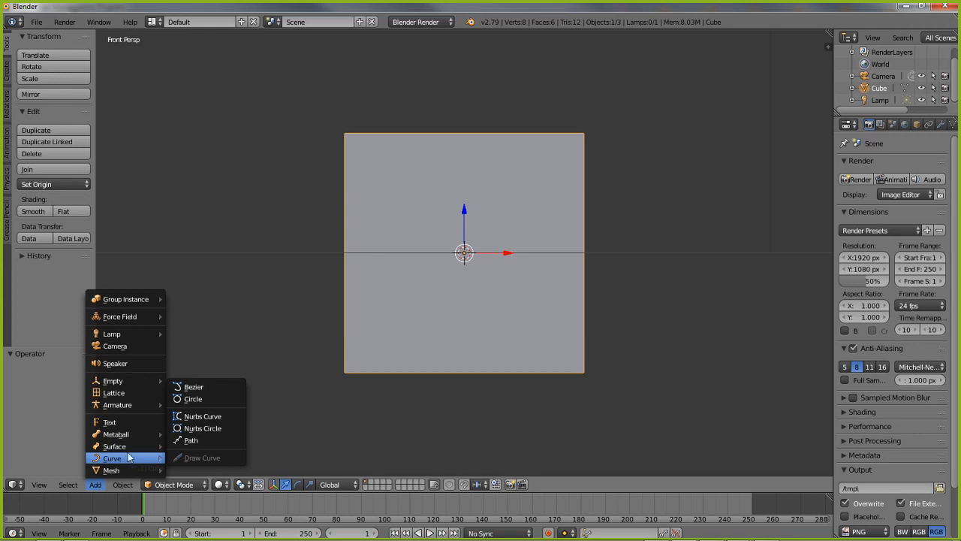
left_click(196, 401)
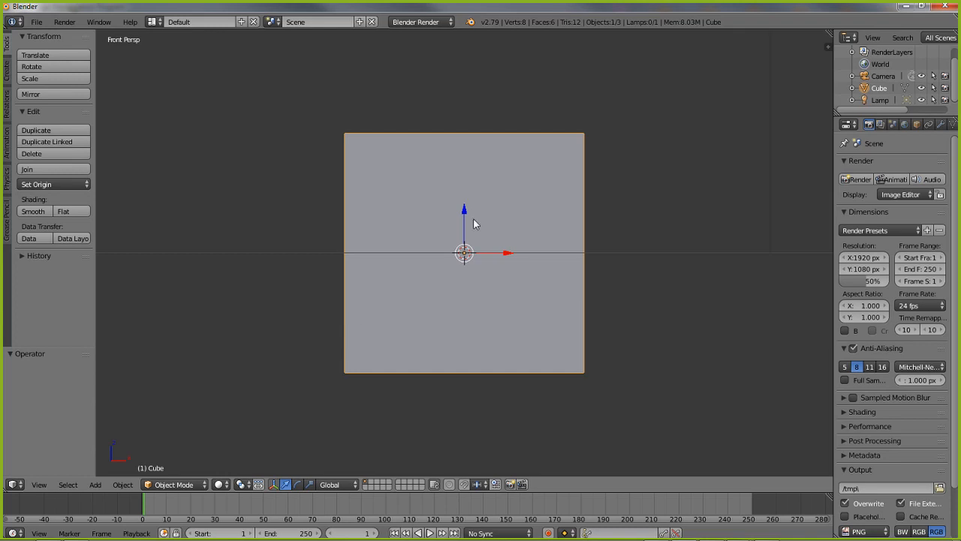
Switch the default cube from Object Mode to Edit Mode
key("KP_5")
middle_click_drag(452, 217, 406, 276)
key("KP_5")
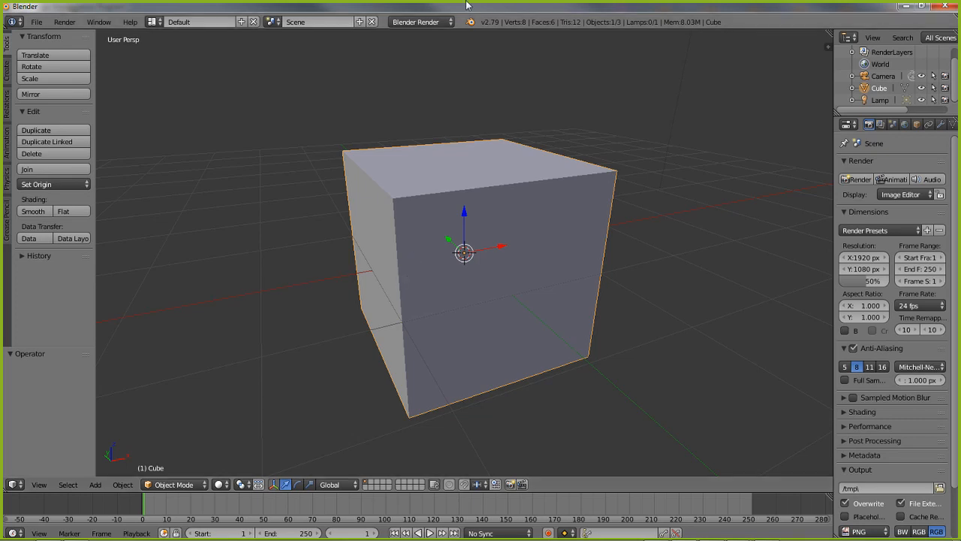
left_click(180, 484)
left_click(177, 455)
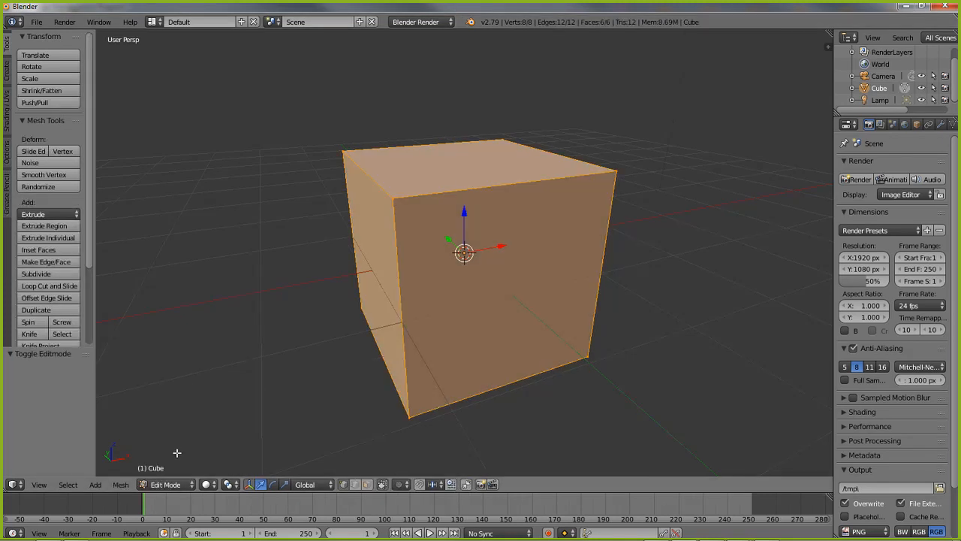
mouse_move(498, 322)
middle_mouse_down()
mouse_move(448, 324)
mouse_move(484, 328)
middle_mouse_up()
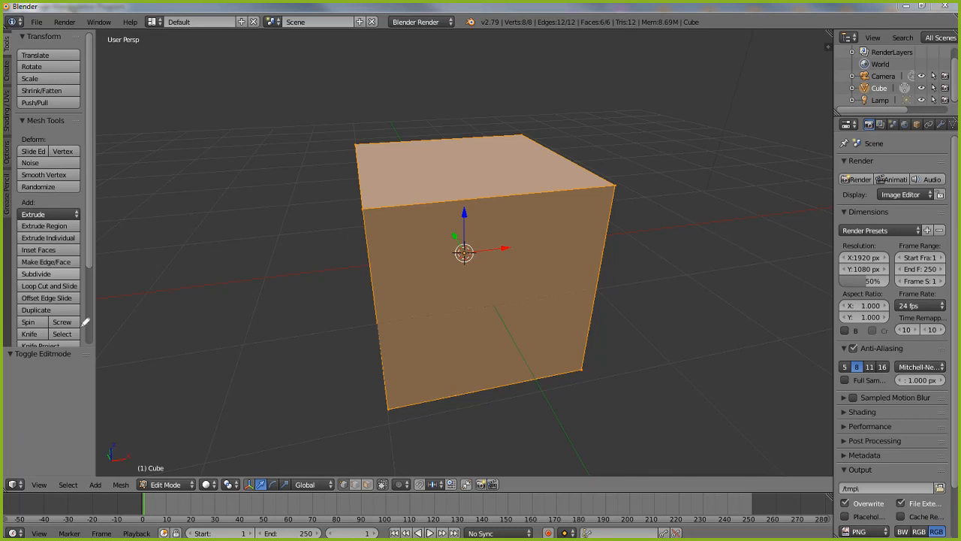
mouse_move(43, 323)
left_mouse_down()
mouse_move(9, 277)
mouse_move(97, 275)
left_mouse_up()
mouse_move(8, 295)
left_mouse_down()
mouse_move(95, 299)
mouse_move(21, 299)
left_mouse_up()
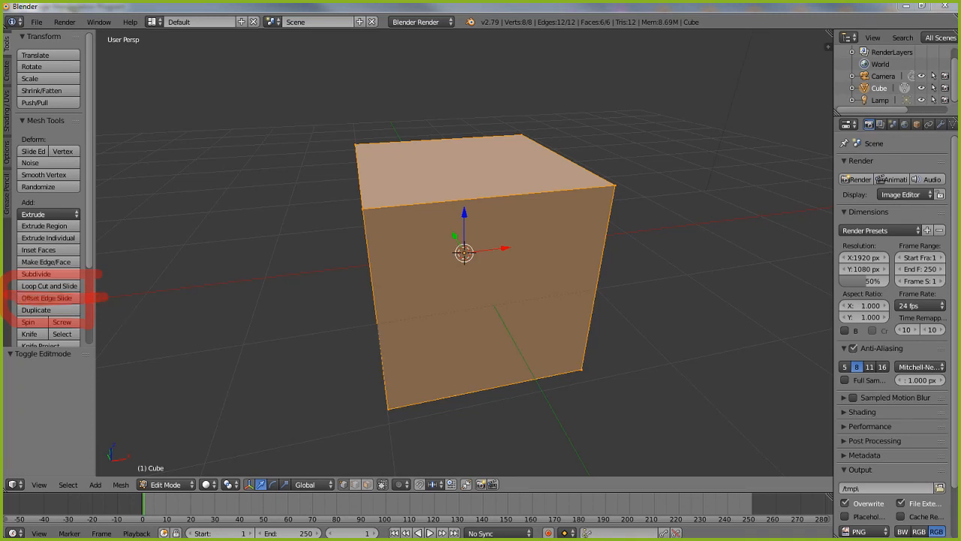
key("Escape")
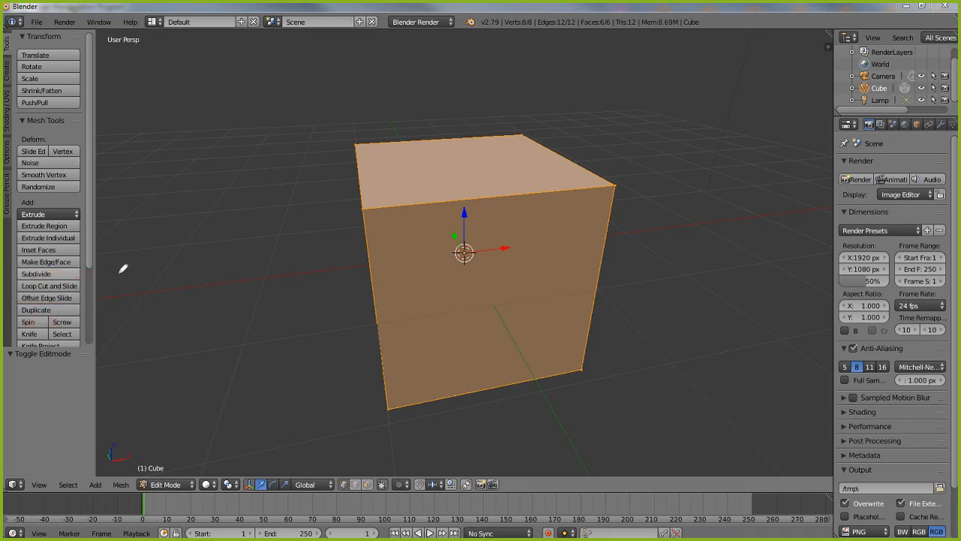
Add one vertical loop cut around the cube, centred between its two sides without sliding it
left_click(49, 286)
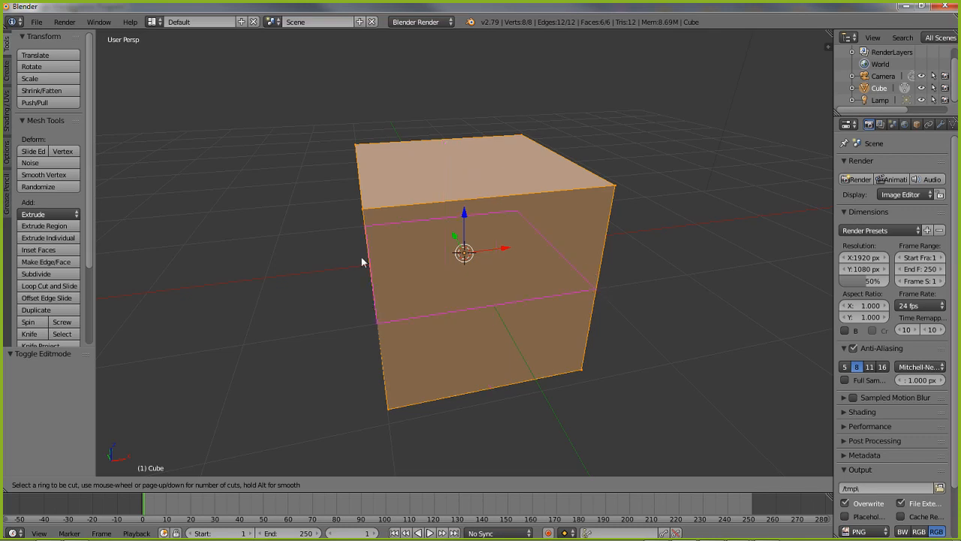
left_click(494, 204)
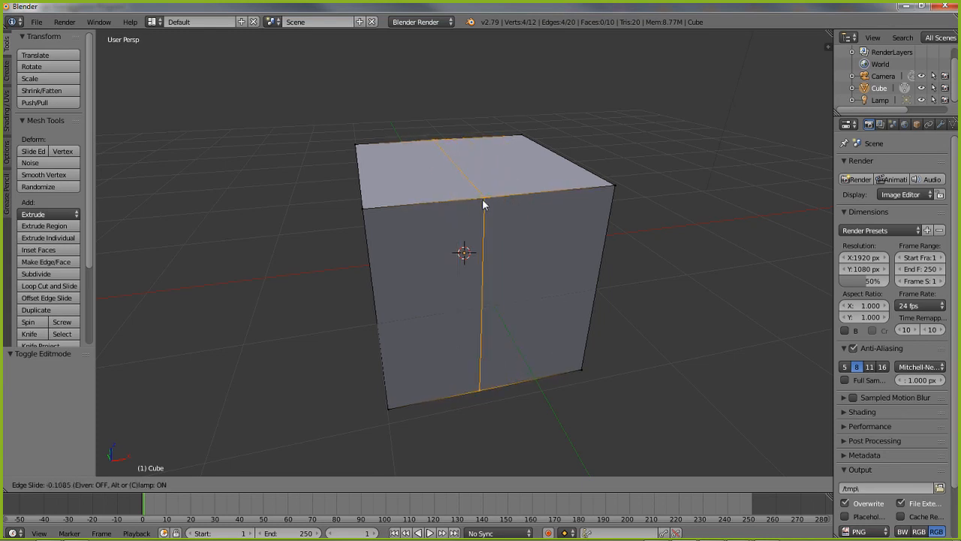
right_click(427, 170)
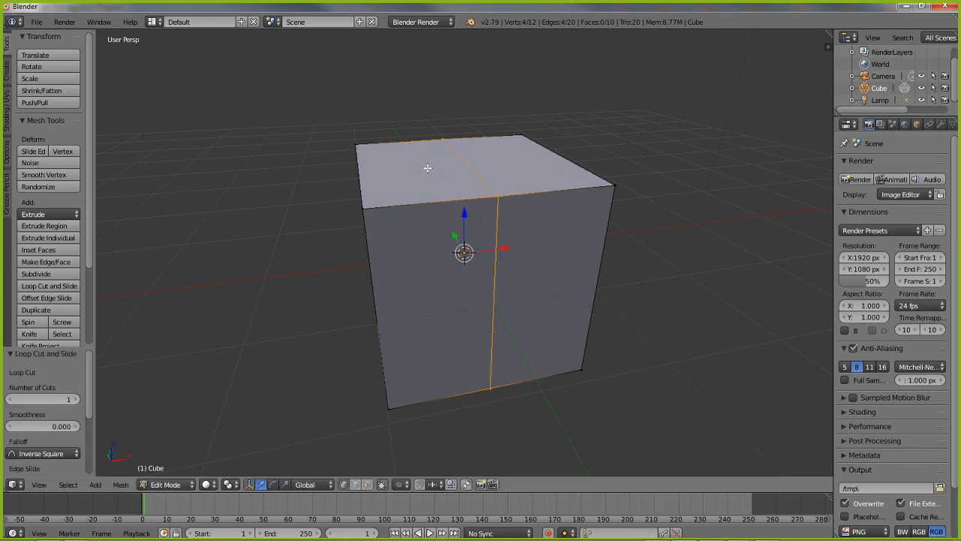
middle_click_drag(508, 285, 473, 281)
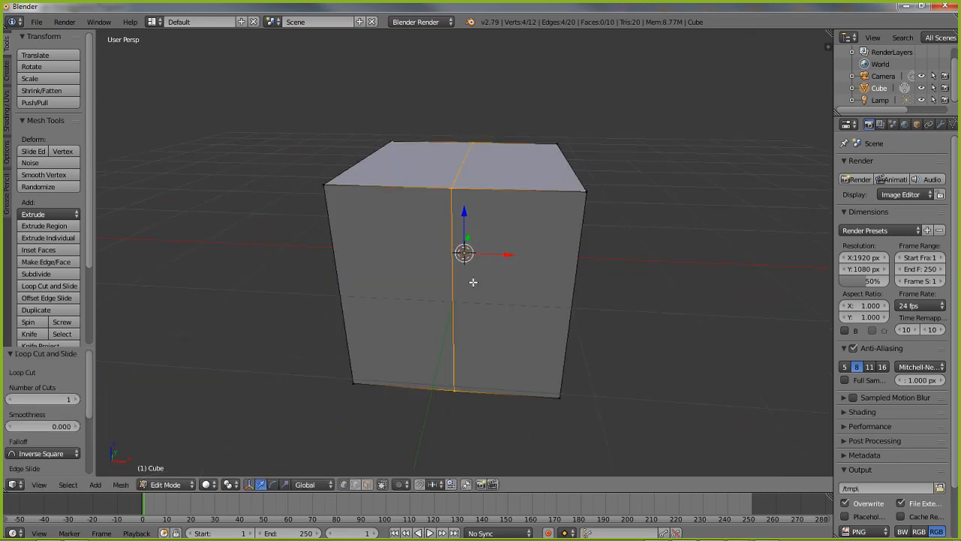
Add one horizontal loop cut around the cube and slide it up above the midpoint
left_click(75, 289)
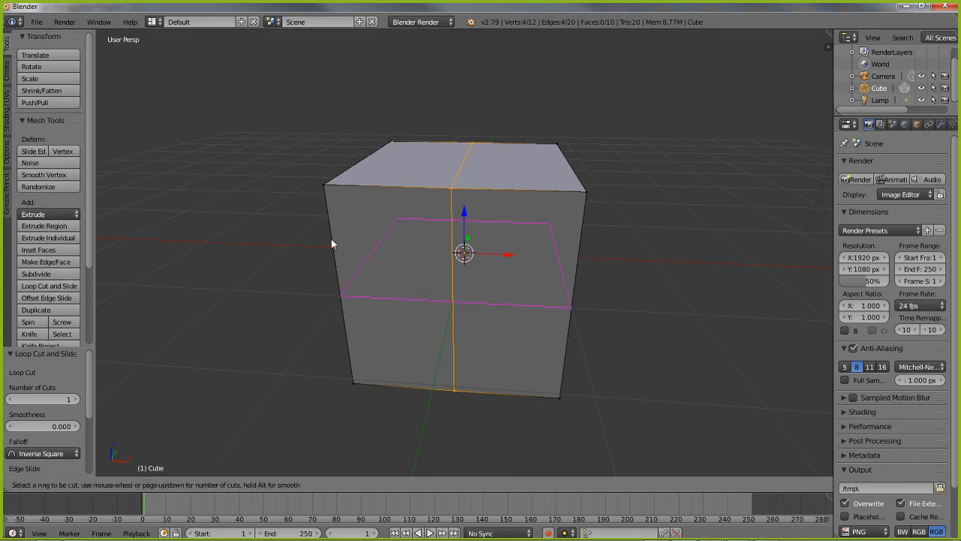
left_click(343, 339)
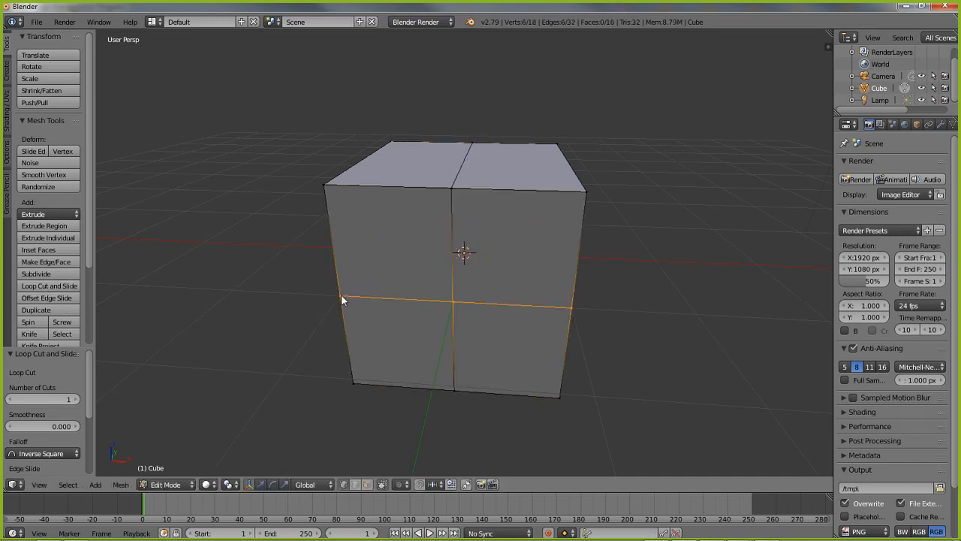
left_click(342, 257)
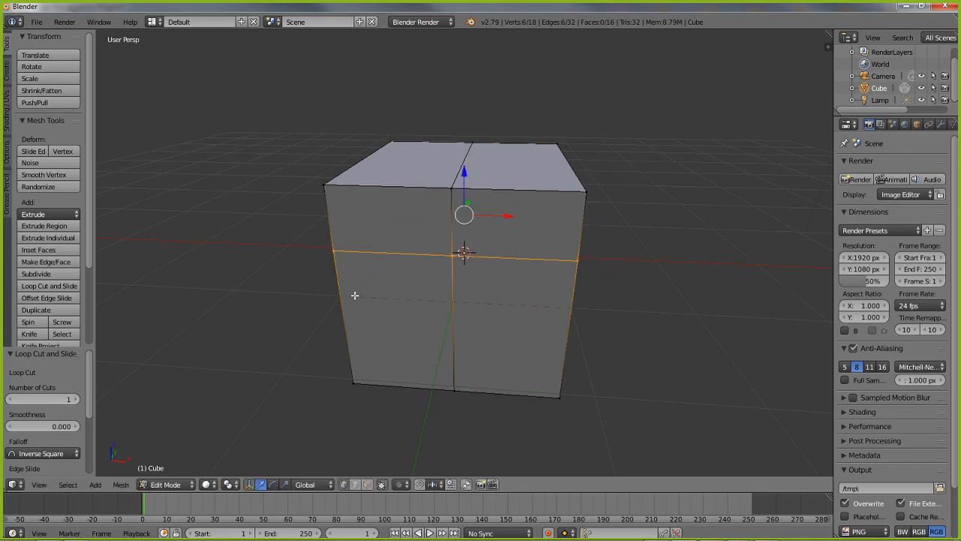
middle_click_drag(371, 336, 492, 266)
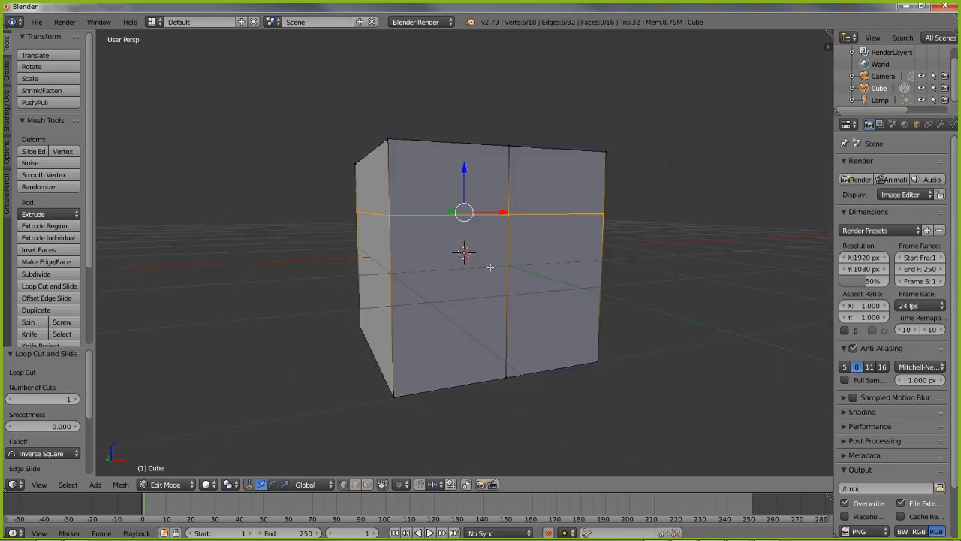
Show the cube in front orthographic view with Wireframe viewport shading
key("KP_3")
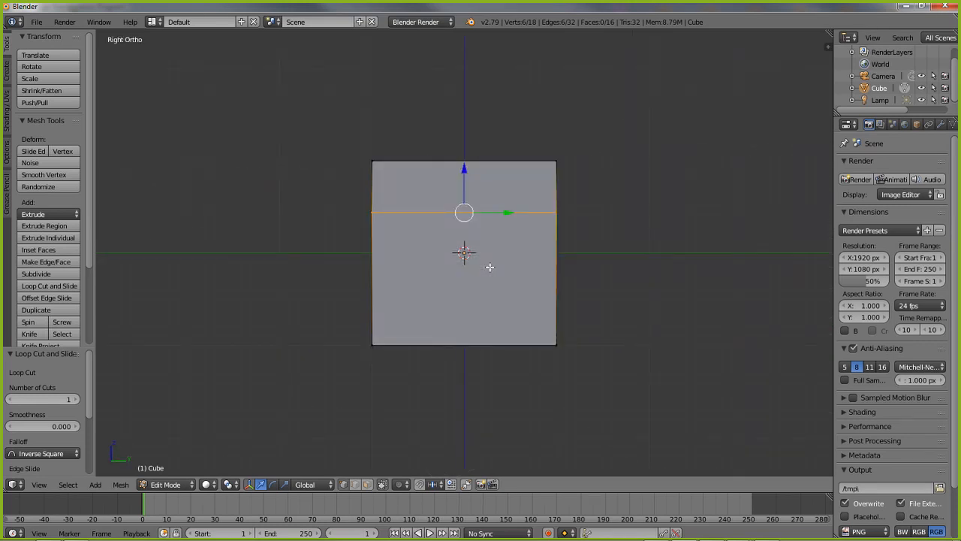
key("KP_1")
scroll(485, 265, "up", 3)
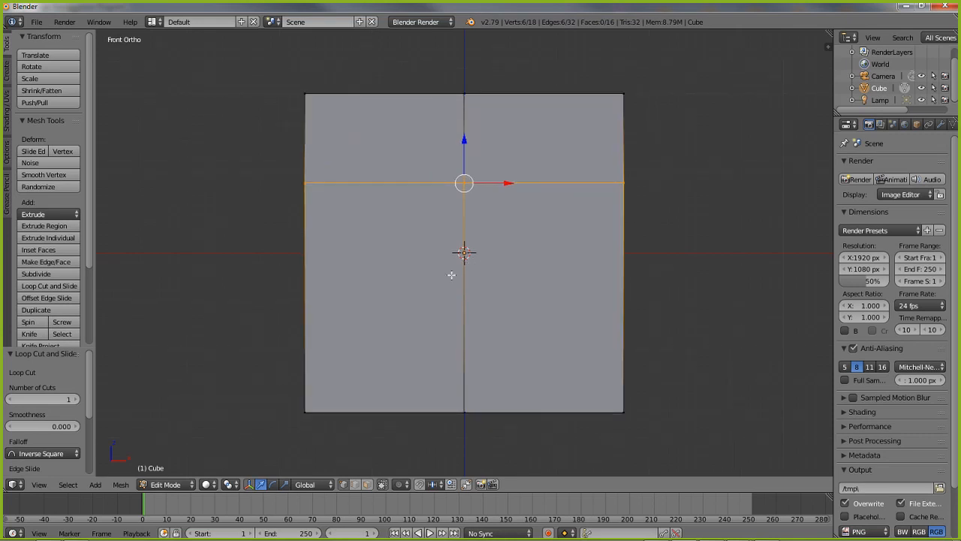
middle_click_drag(453, 274, 439, 290, "shift")
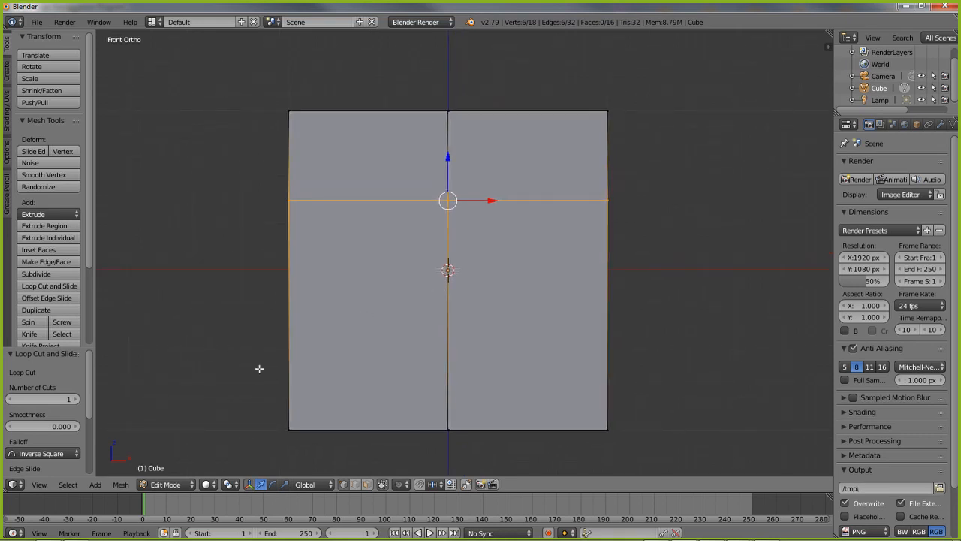
left_click(207, 487)
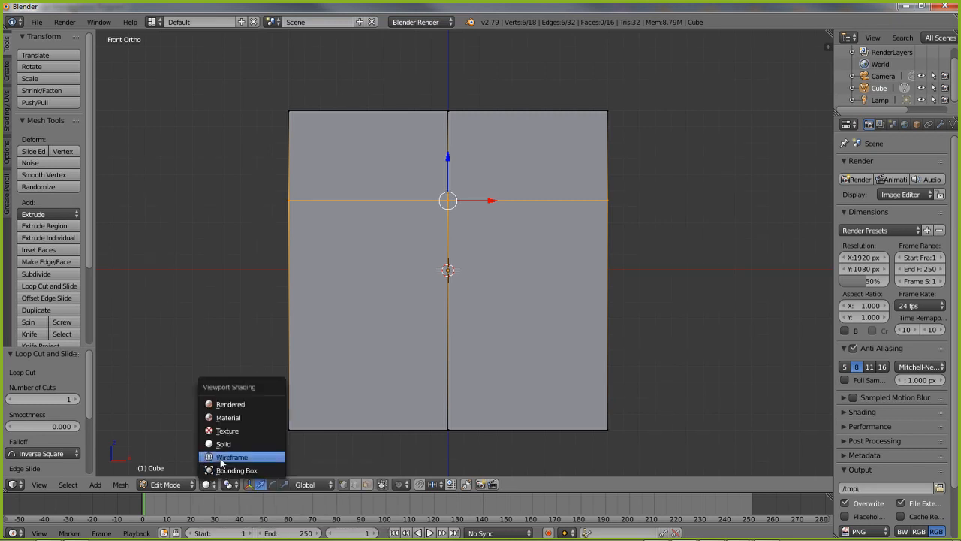
left_click(229, 457)
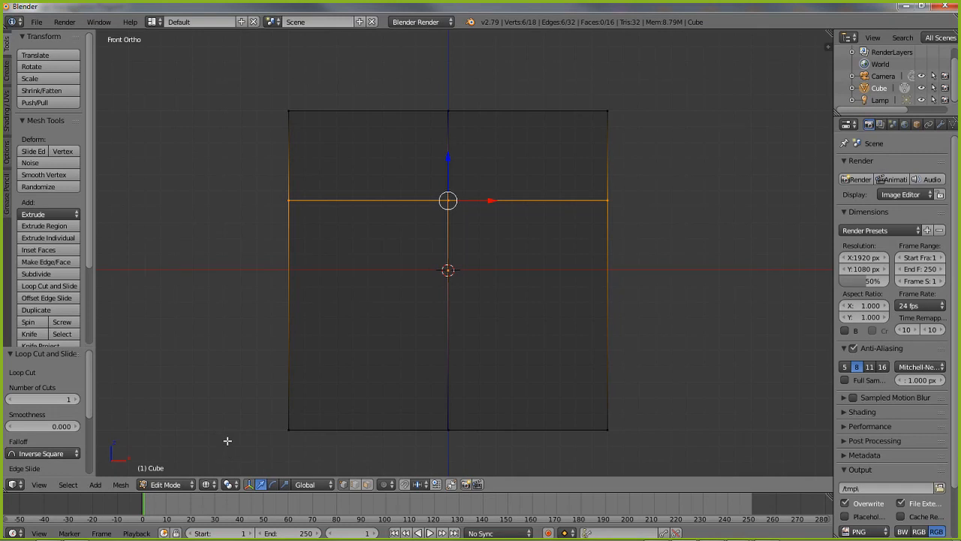
Clear the current selection and lasso-select the vertices at both upper outer corners of the cube
left_click(71, 486)
left_click(68, 484)
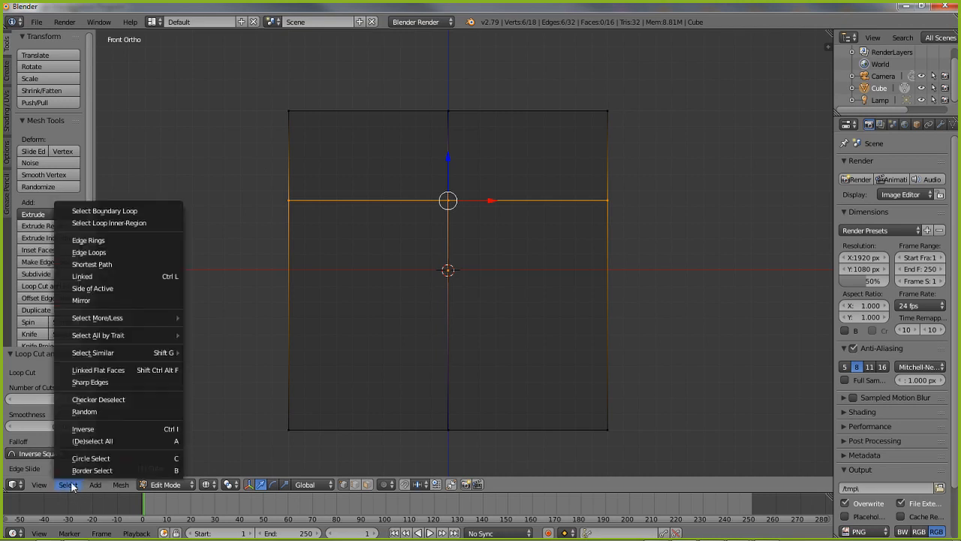
left_click(96, 442)
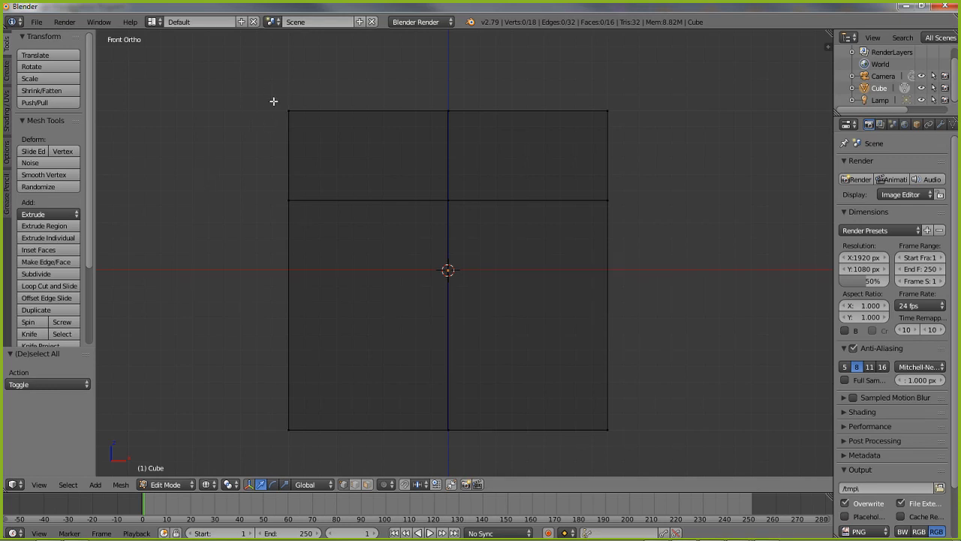
mouse_move(275, 81)
left_mouse_down("ctrl")
mouse_move(313, 167)
mouse_move(365, 84)
mouse_move(275, 70)
left_mouse_up("ctrl")
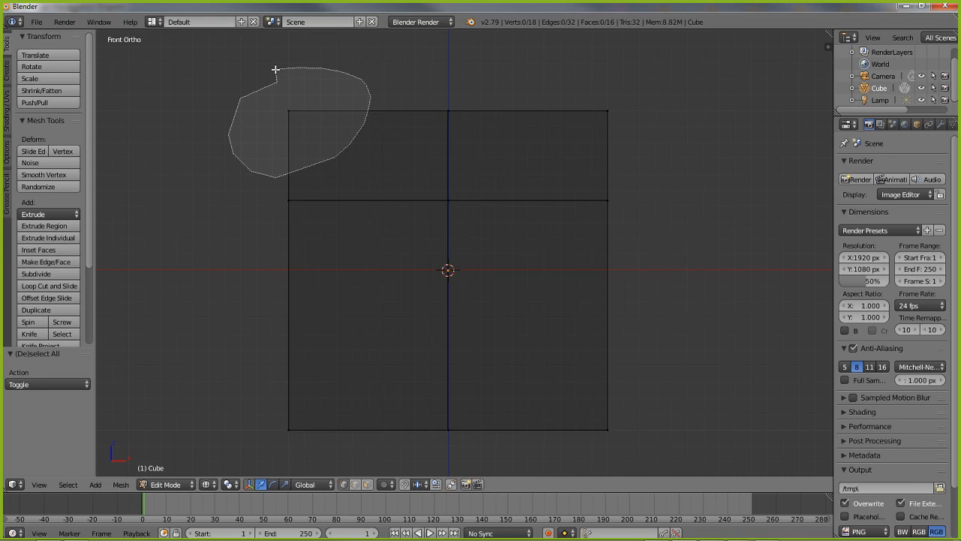
left_click_drag(276, 70, 276, 71, "ctrl")
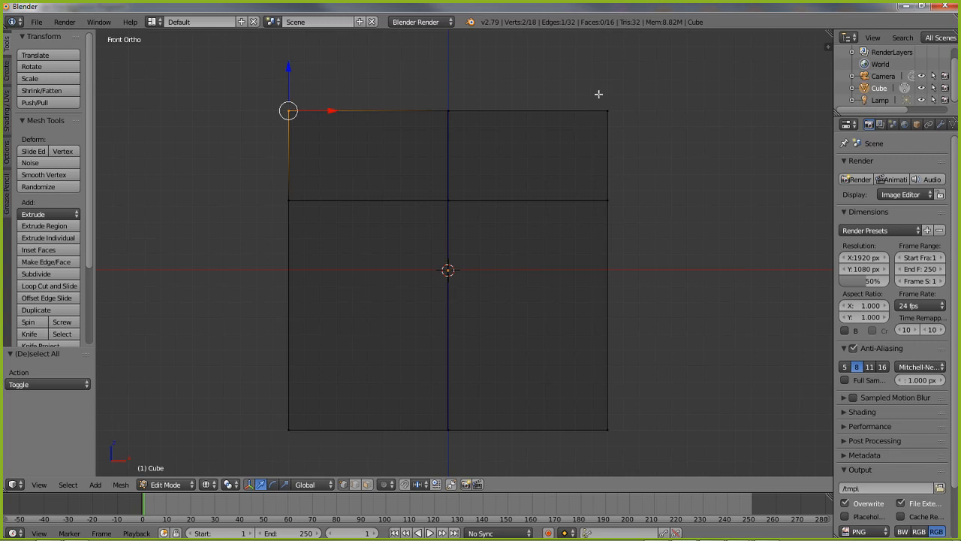
mouse_move(599, 73)
left_mouse_down("ctrl")
mouse_move(556, 152)
mouse_move(673, 131)
mouse_move(622, 75)
left_mouse_up("ctrl")
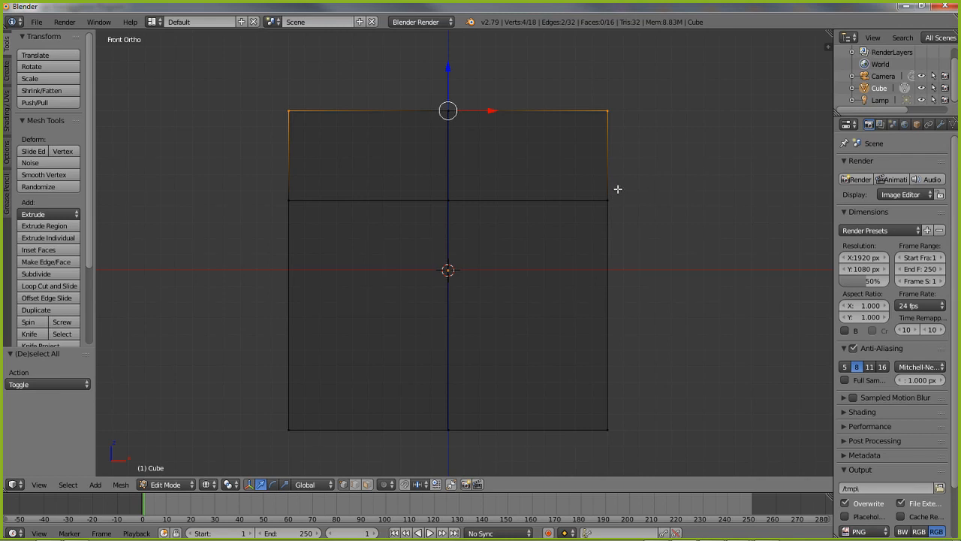
Switch the transform manipulator to Scale mode for the selected upper corner vertices
left_click(286, 485)
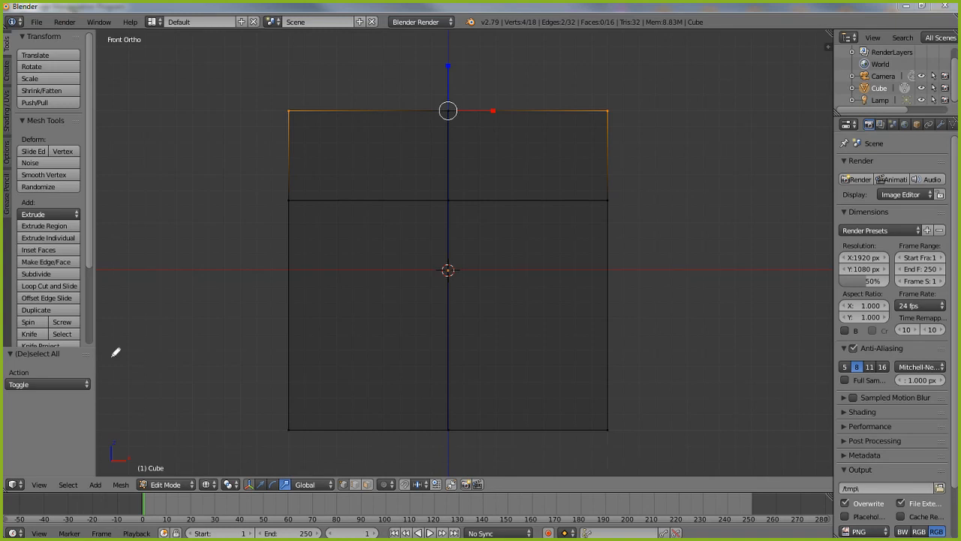
mouse_move(237, 455)
left_mouse_down()
mouse_move(238, 502)
mouse_move(318, 504)
mouse_move(322, 464)
mouse_move(238, 454)
left_mouse_up()
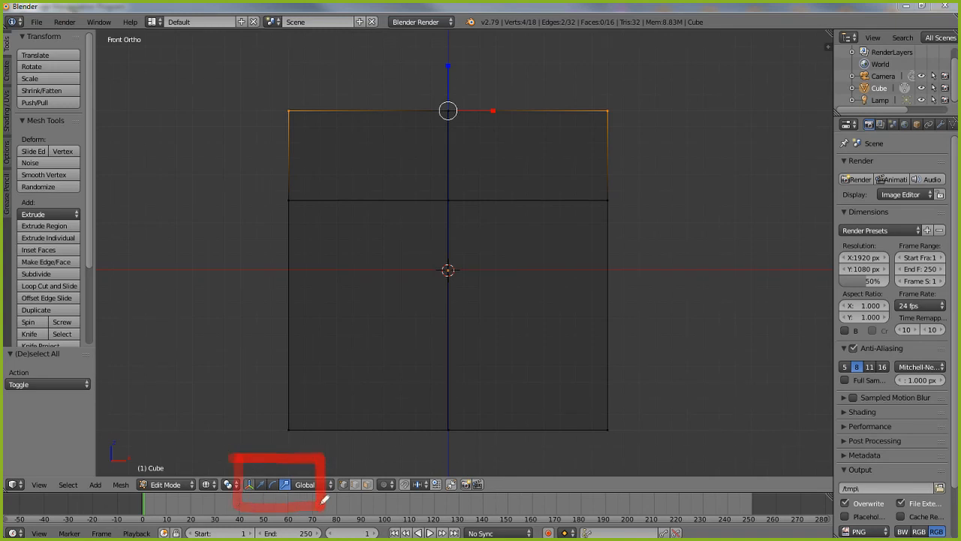
mouse_move(321, 504)
left_mouse_down()
mouse_move(238, 494)
mouse_move(239, 506)
left_mouse_up()
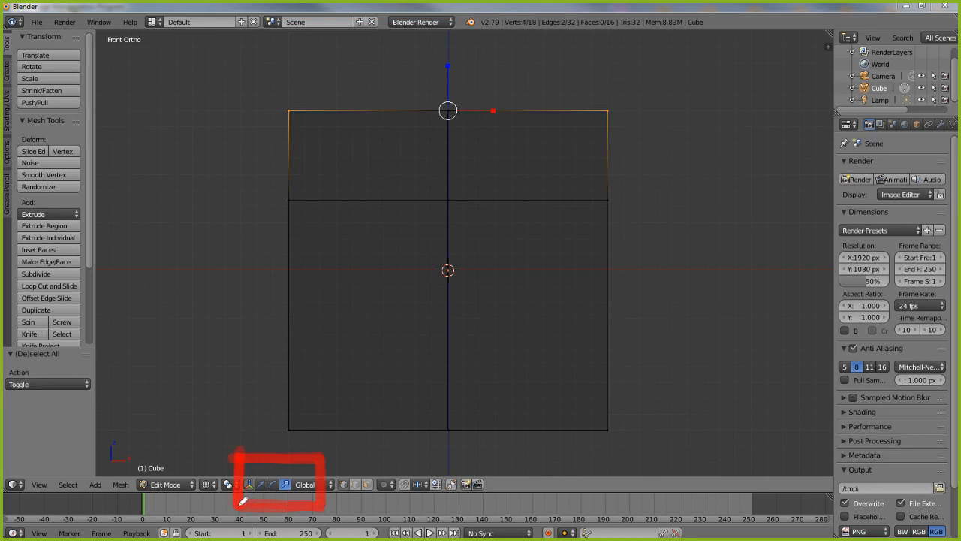
left_click_drag(262, 439, 263, 467)
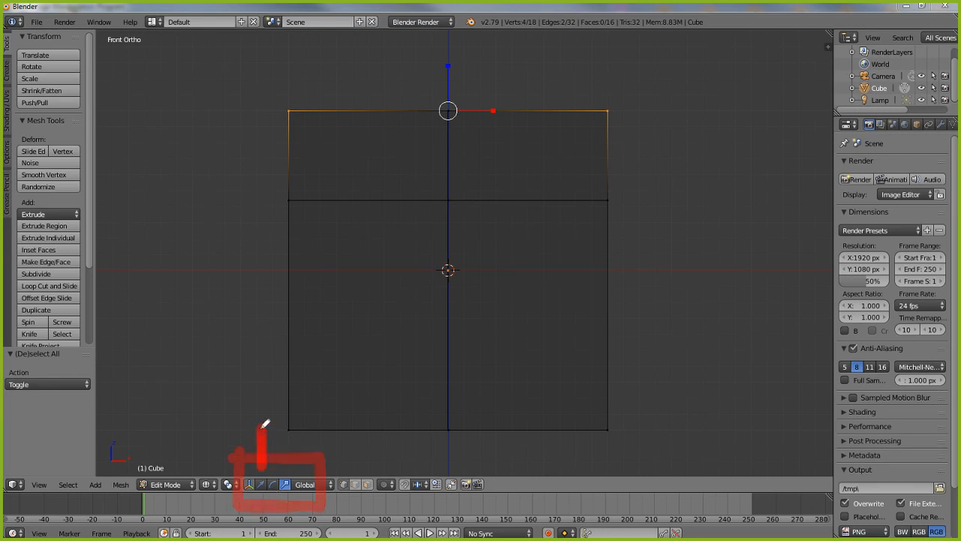
left_click_drag(262, 428, 262, 459)
left_click_drag(273, 498, 272, 524)
left_click_drag(287, 431, 286, 464)
left_click_drag(286, 465, 285, 428)
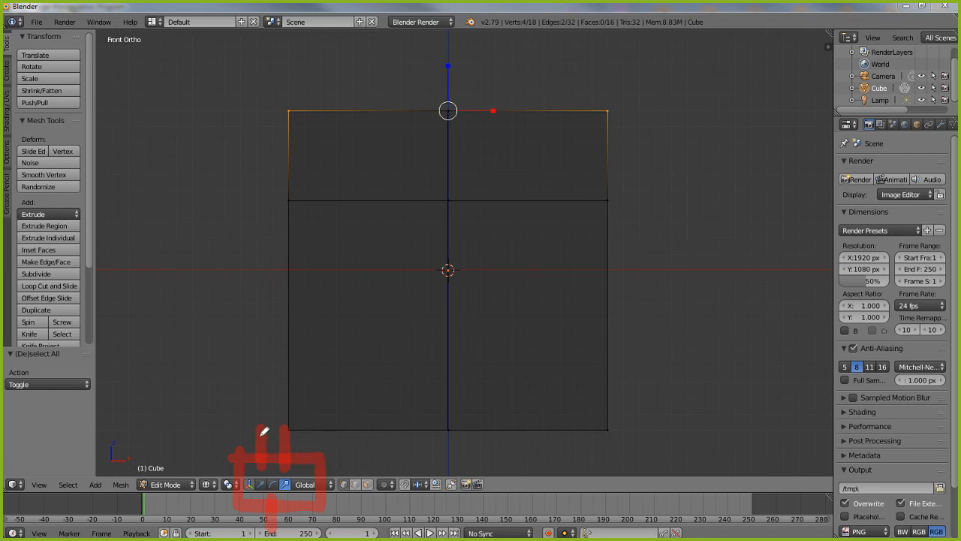
left_click_drag(262, 429, 264, 458)
left_click_drag(269, 501, 269, 517)
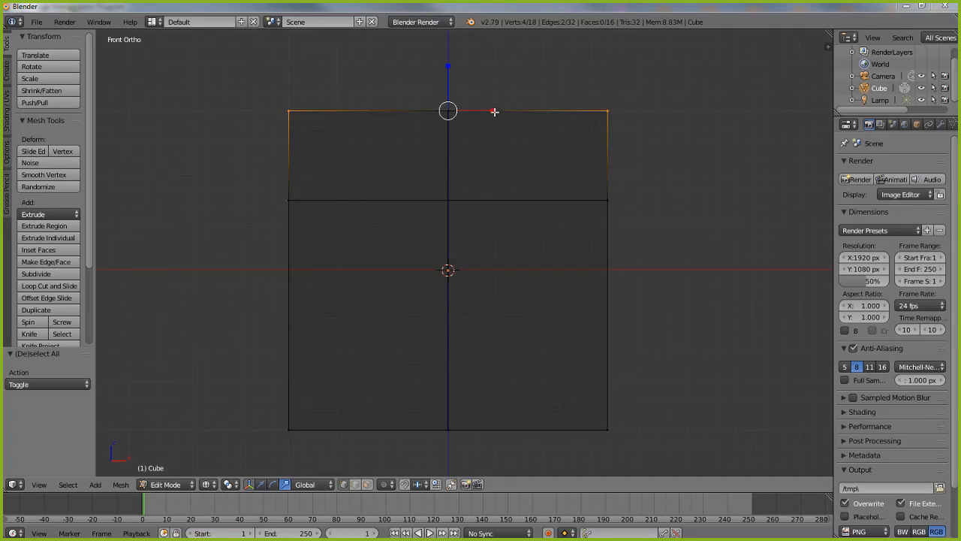
Scale the selected upper corner vertices inward along the X axis to about 0.502
left_click_drag(493, 111, 473, 109)
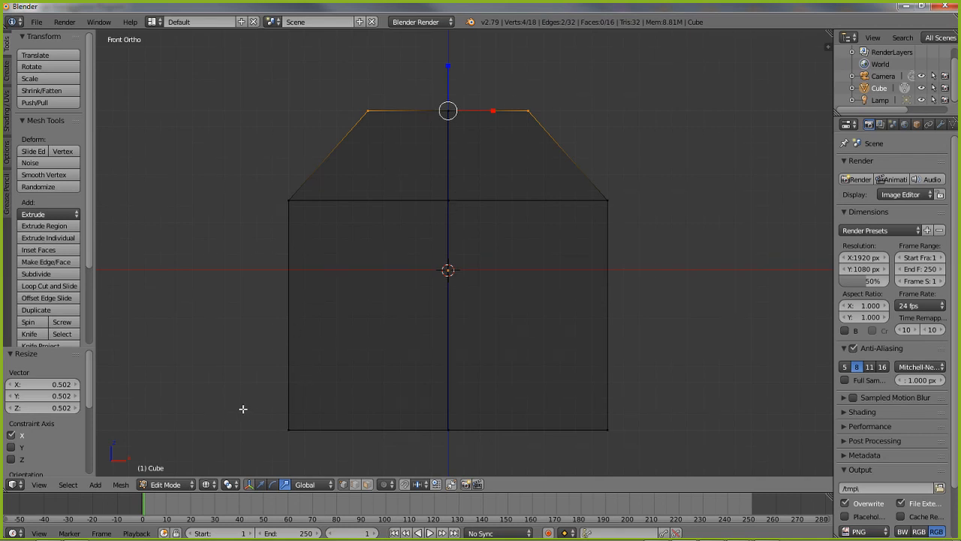
Clear the current selection and circle-select all the vertices along the bottom edge of the cube
left_click(68, 485)
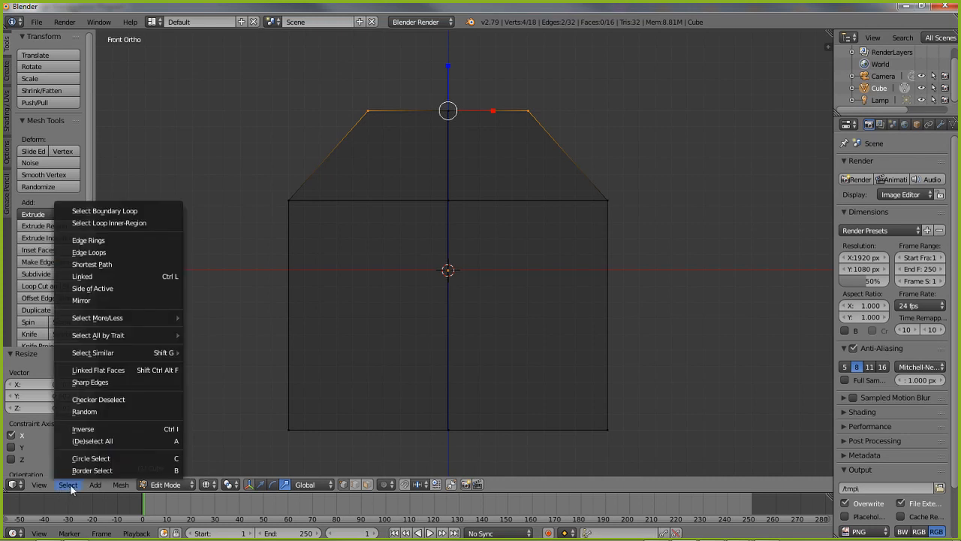
left_click(98, 443)
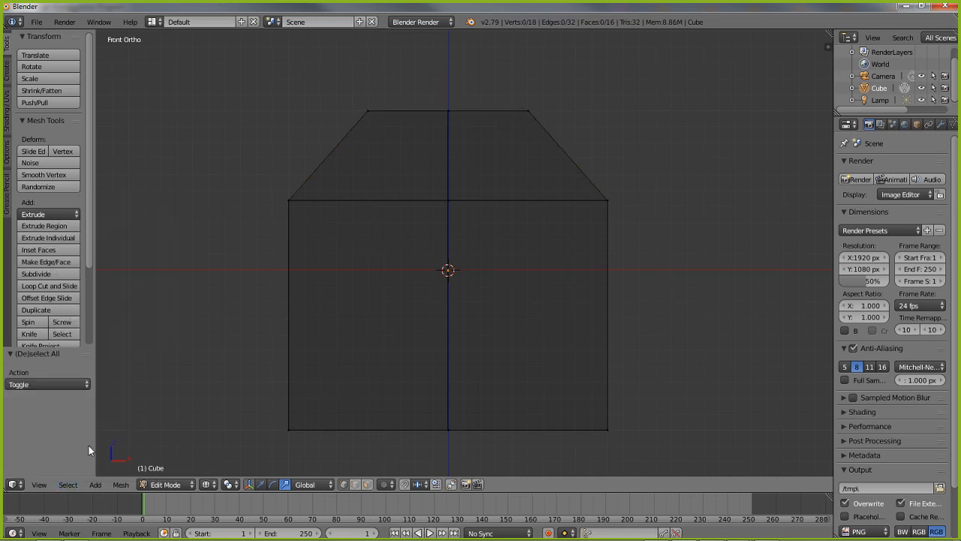
left_click(67, 485)
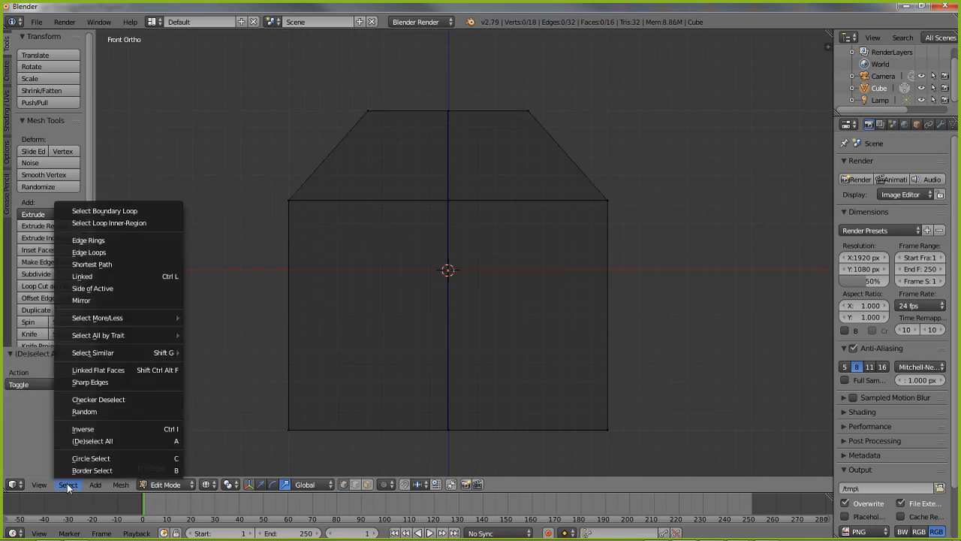
left_click(97, 458)
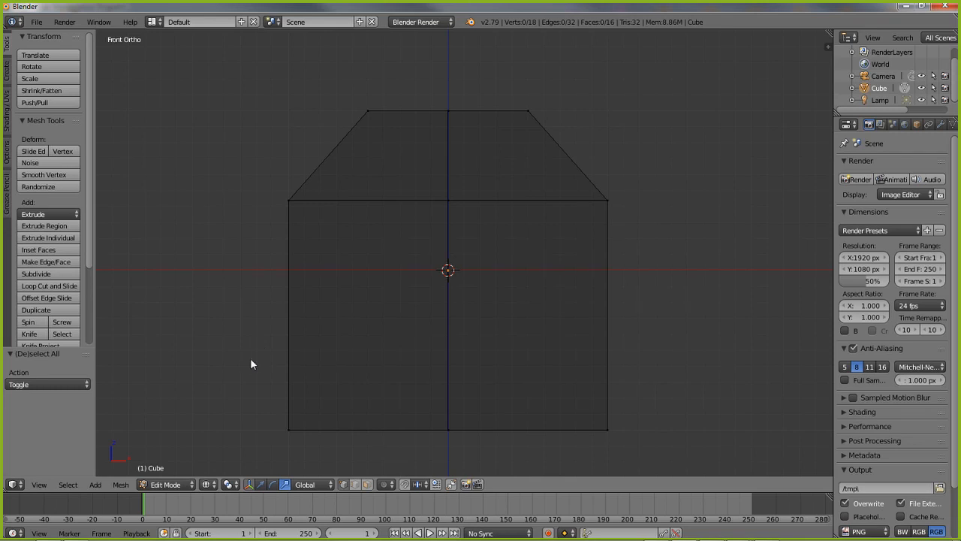
scroll(251, 358, "down", 10)
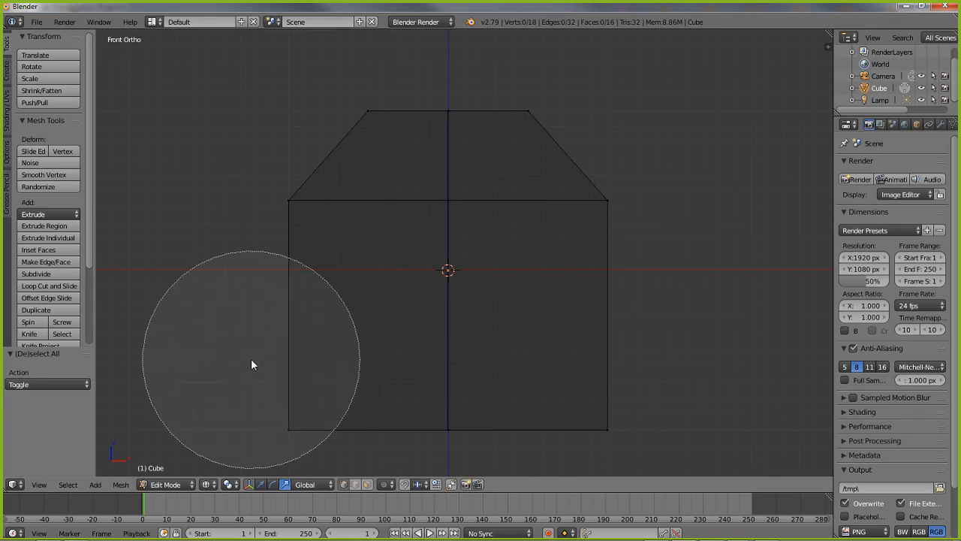
scroll(251, 364, "up", 8)
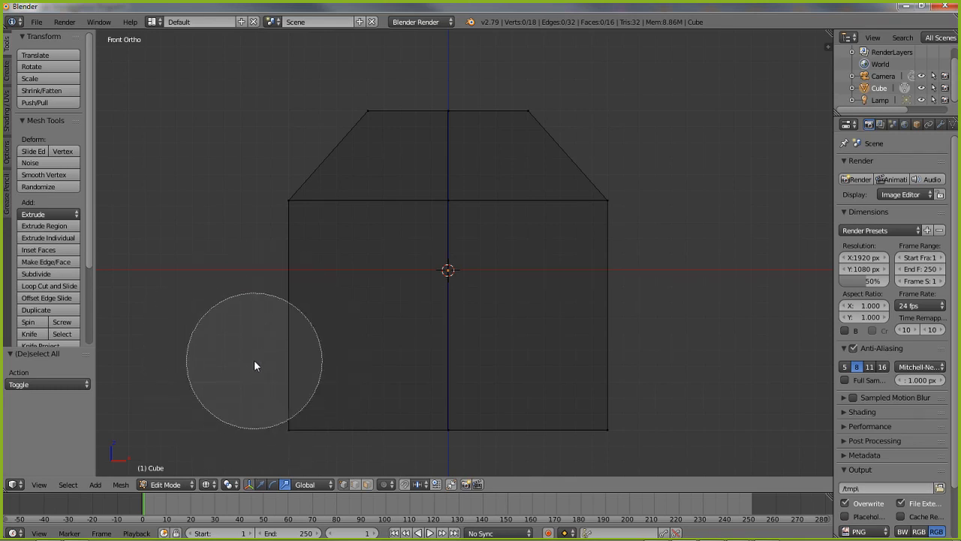
left_click(289, 426)
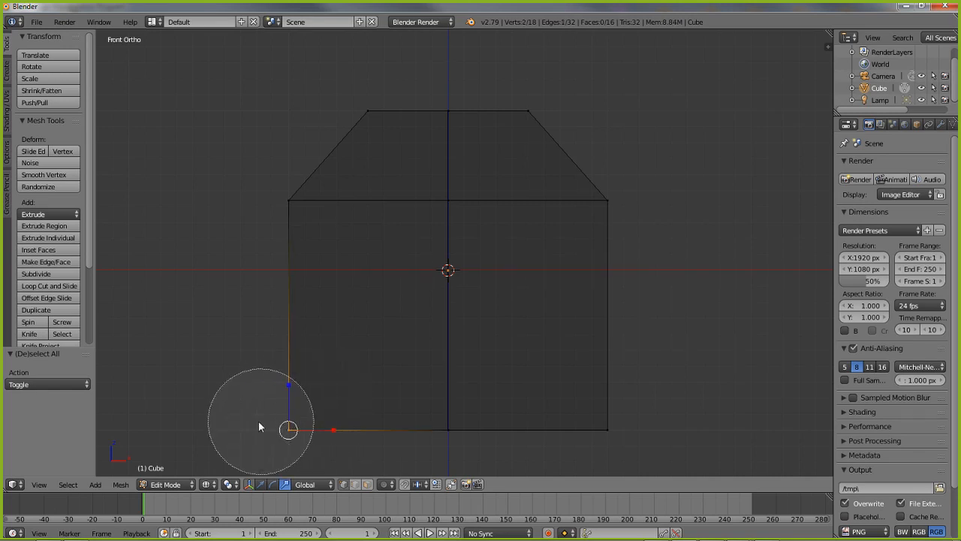
left_click_drag(260, 423, 598, 431)
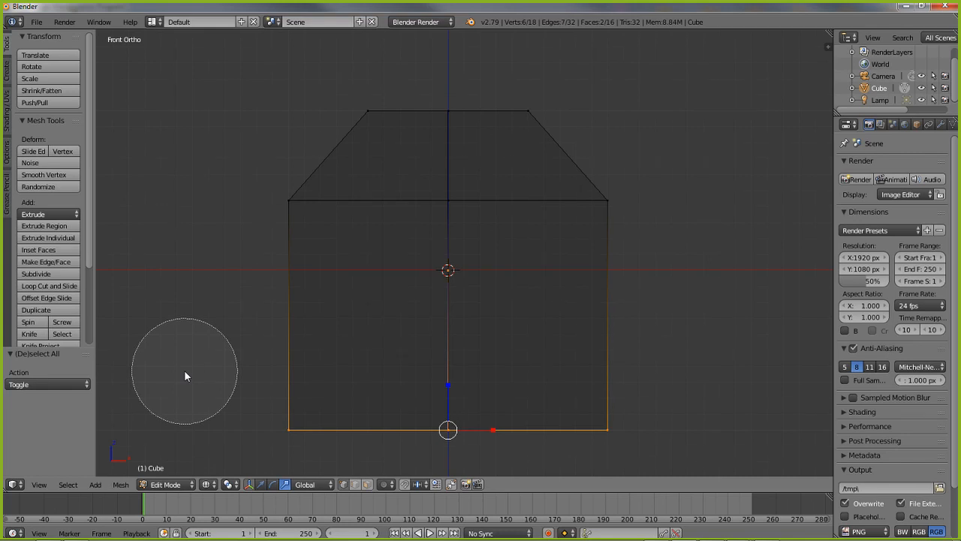
key("Escape")
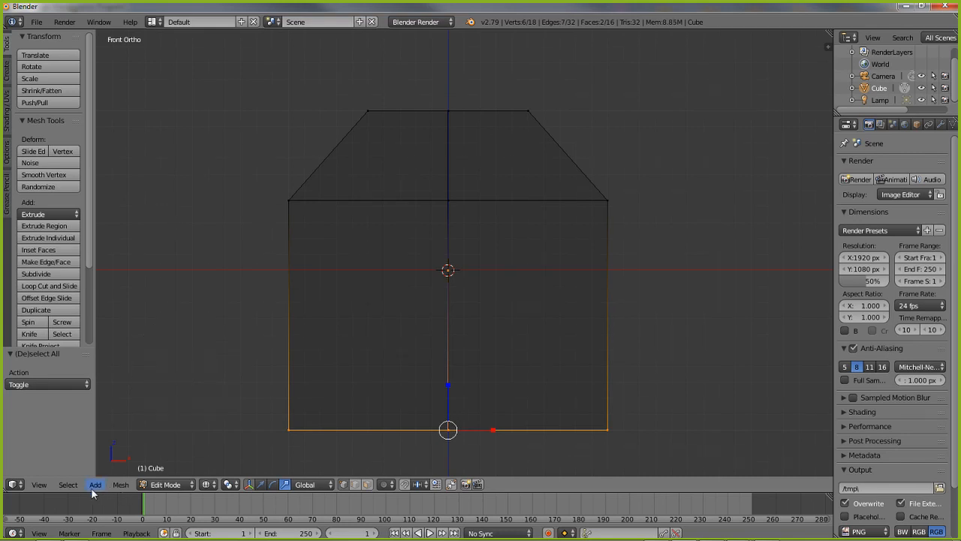
Deselect everything and select all the vertices along the cube's bottom edge with Border Select
left_click(68, 485)
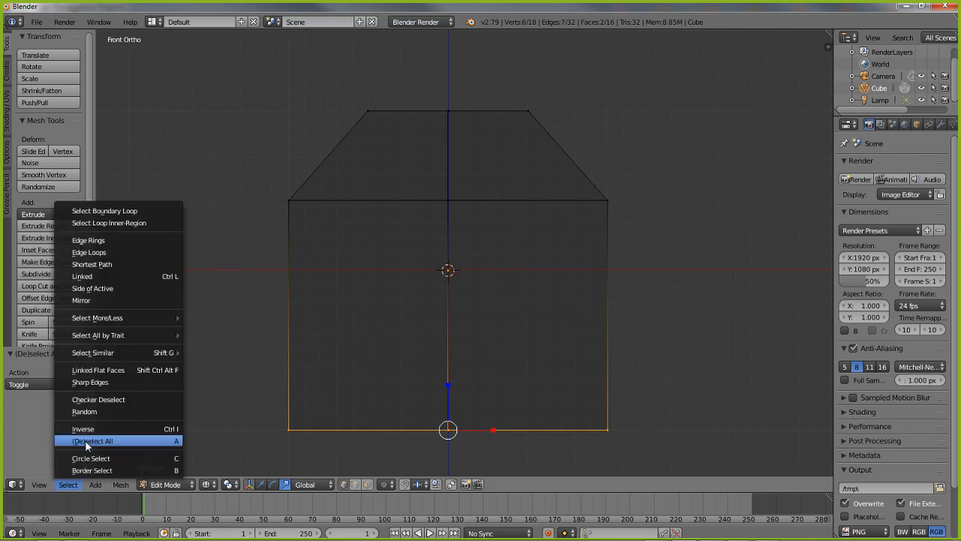
left_click(85, 441)
left_click(68, 484)
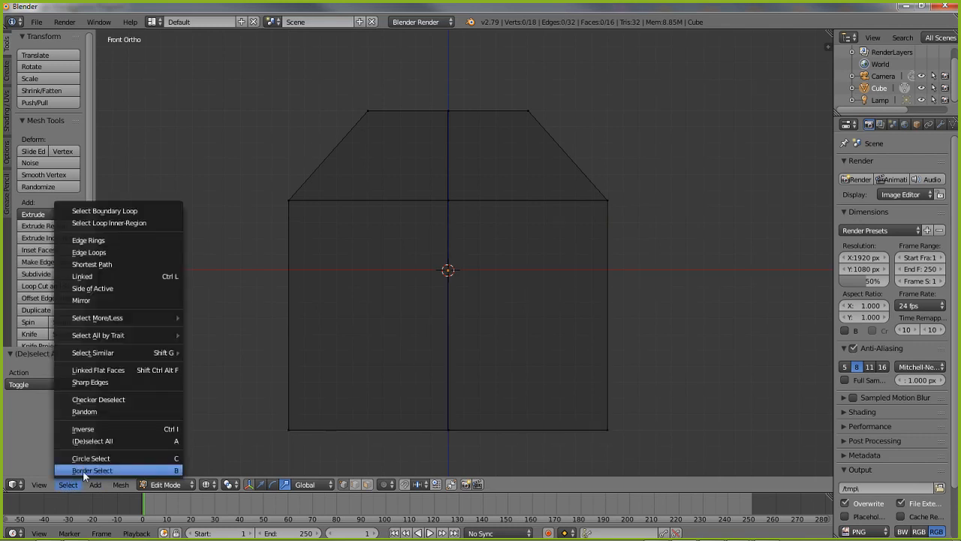
left_click(83, 469)
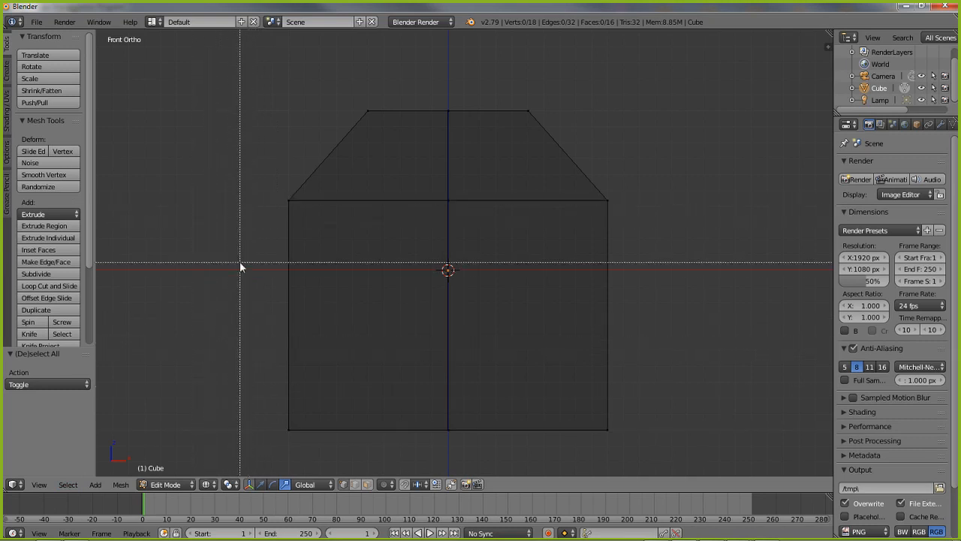
left_click_drag(233, 354, 231, 353)
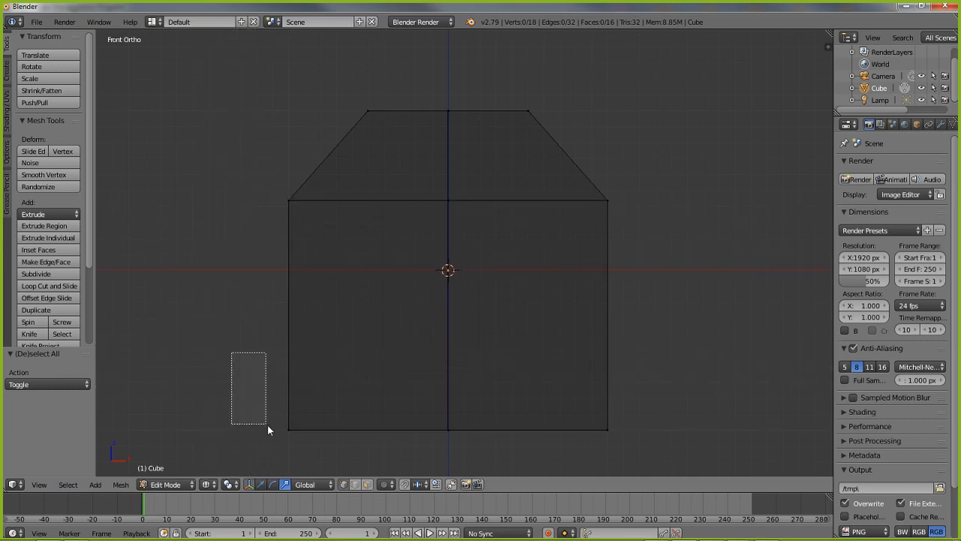
left_click_drag(268, 429, 682, 451)
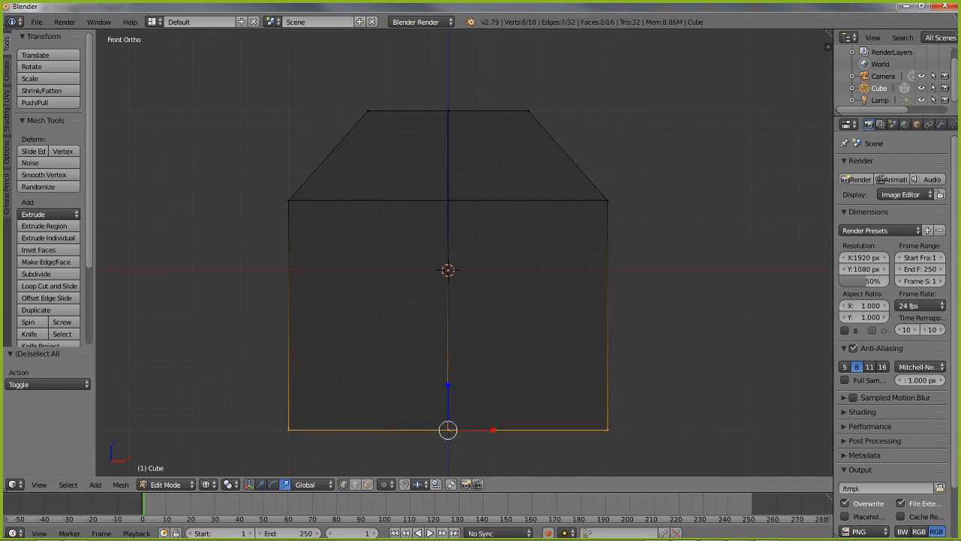
left_click(63, 487)
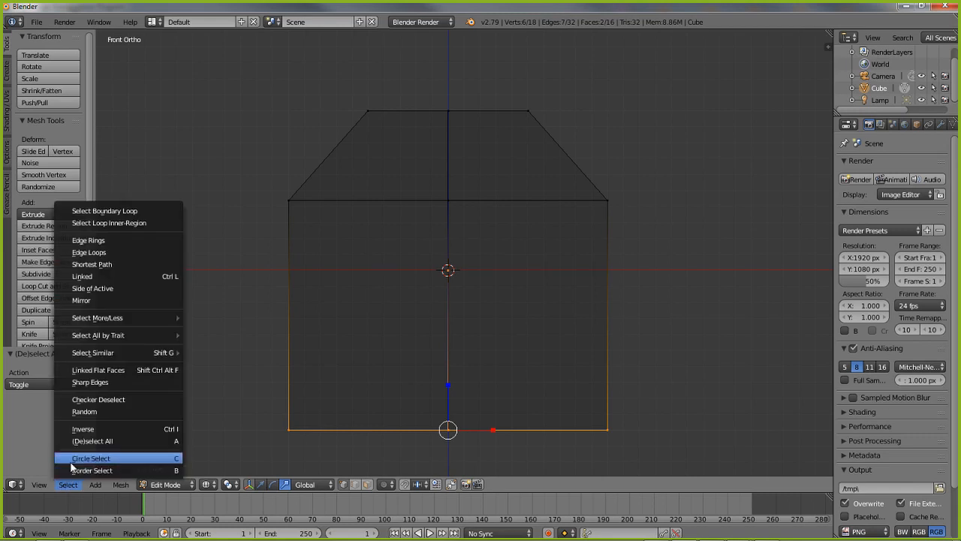
left_click(67, 458)
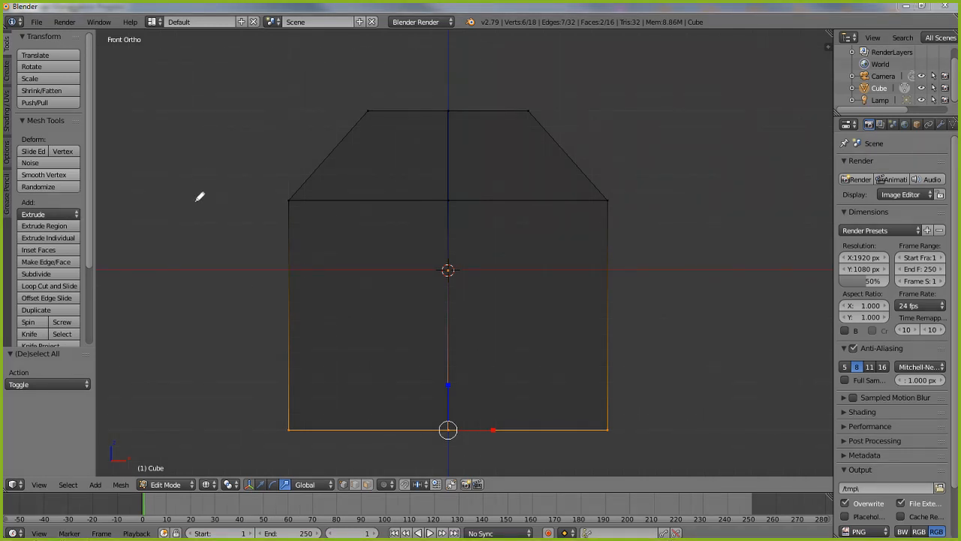
mouse_move(175, 265)
left_mouse_down()
mouse_move(312, 256)
mouse_move(202, 256)
mouse_move(295, 256)
mouse_move(360, 266)
mouse_move(327, 238)
mouse_move(349, 261)
mouse_move(353, 235)
mouse_move(328, 266)
mouse_move(360, 268)
mouse_move(361, 228)
mouse_move(330, 235)
mouse_move(334, 258)
left_mouse_up()
mouse_move(368, 188)
left_mouse_down()
mouse_move(360, 185)
mouse_move(388, 197)
left_mouse_up()
mouse_move(385, 263)
left_mouse_down()
mouse_move(563, 266)
mouse_move(526, 287)
left_mouse_up()
left_click_drag(426, 242, 438, 288)
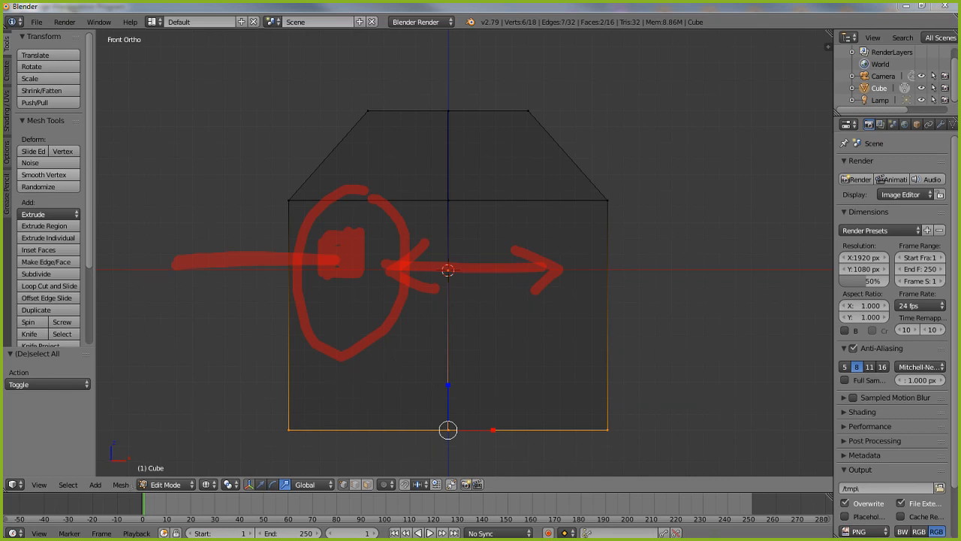
key("Escape")
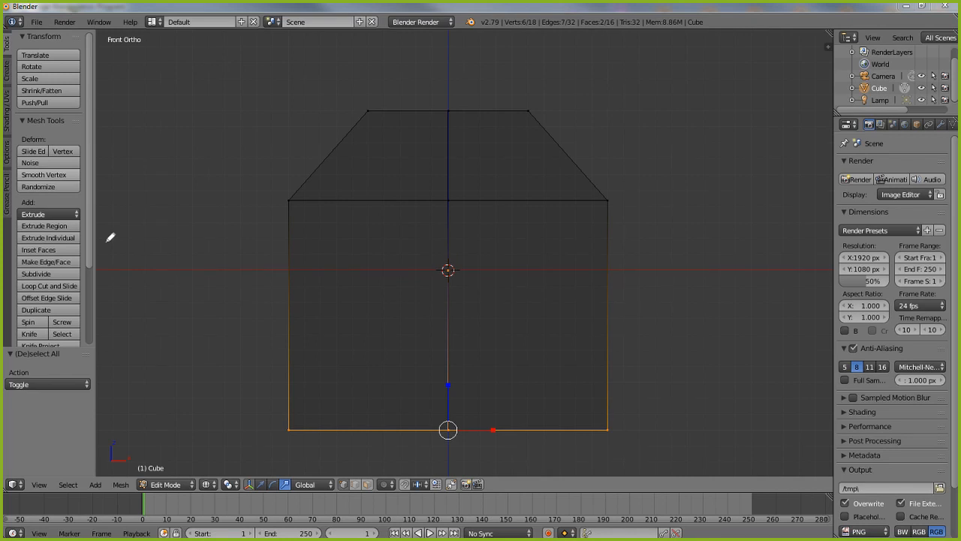
mouse_move(182, 295)
left_mouse_down()
mouse_move(442, 292)
mouse_move(398, 277)
mouse_move(390, 323)
mouse_move(411, 283)
mouse_move(397, 311)
mouse_move(406, 296)
mouse_move(431, 293)
left_mouse_up()
left_click(275, 405)
mouse_move(278, 392)
left_mouse_down("ctrl")
mouse_move(260, 422)
mouse_move(381, 467)
mouse_move(527, 461)
mouse_move(638, 434)
mouse_move(604, 388)
mouse_move(320, 384)
left_mouse_up("ctrl")
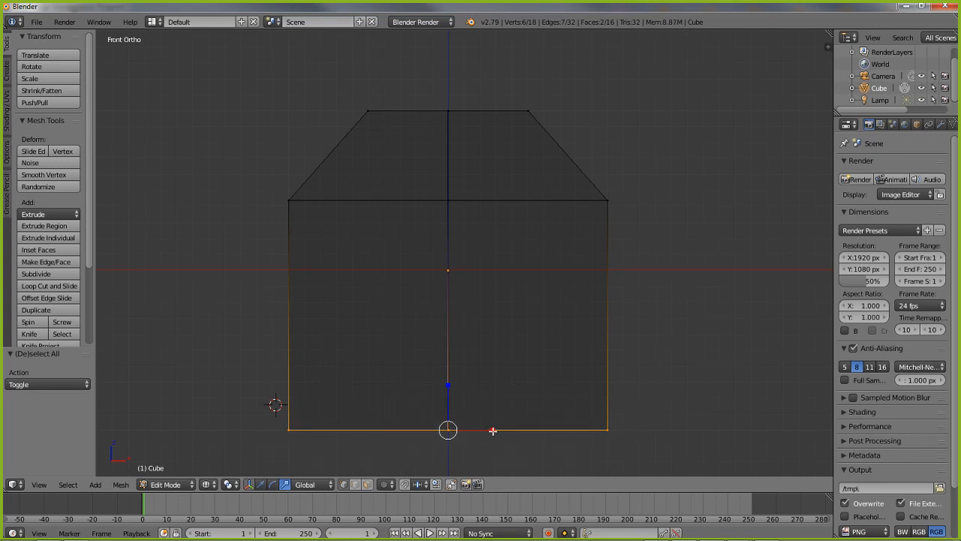
Scale the selected bottom vertices inward along the X axis to about 0.27
key("s")
key("x")
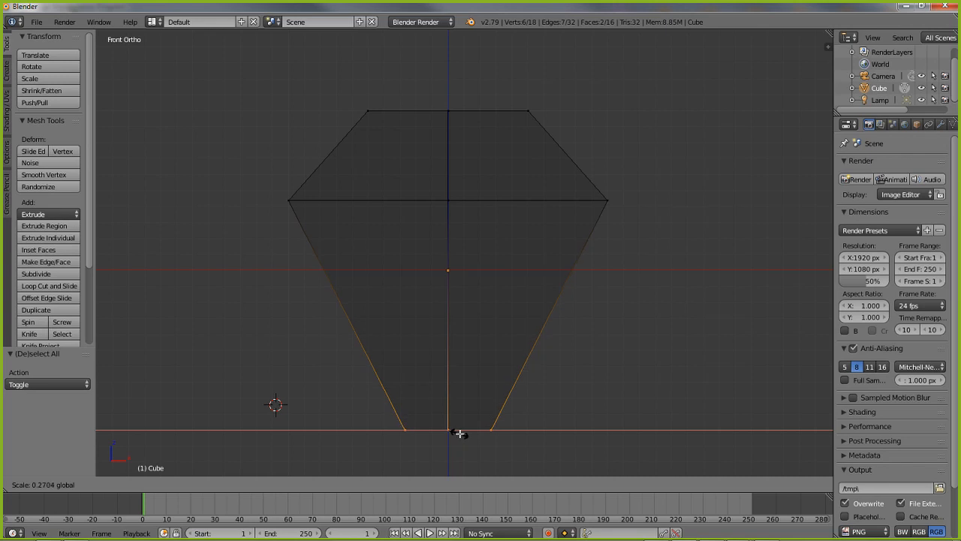
left_click(460, 433)
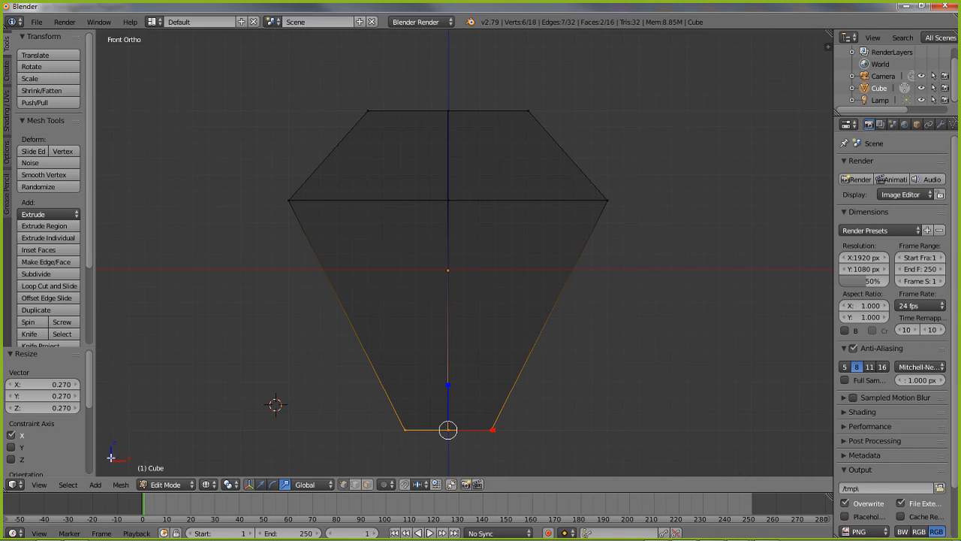
Select only the two centre vertices of the bottom edge and switch the transform manipulator to Translate mode
left_click(67, 484)
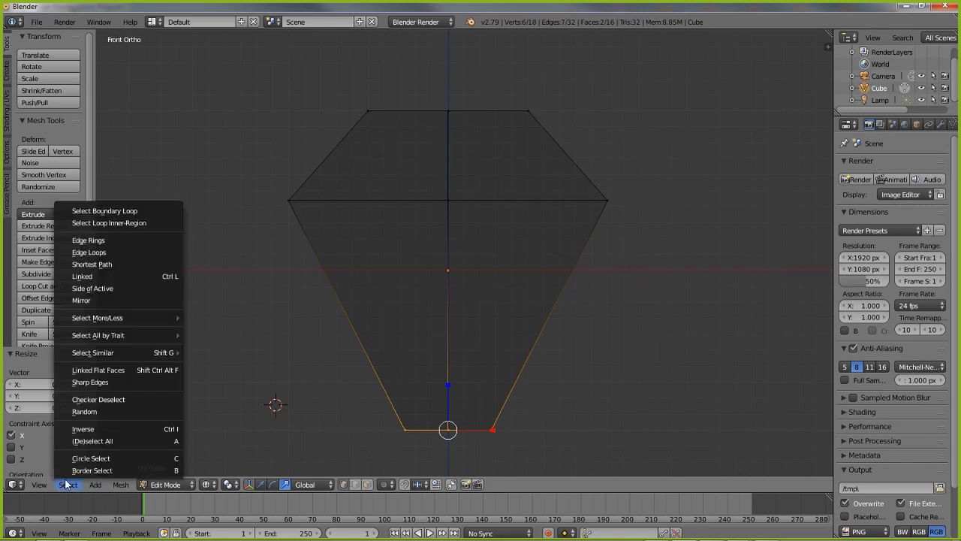
left_click(91, 441)
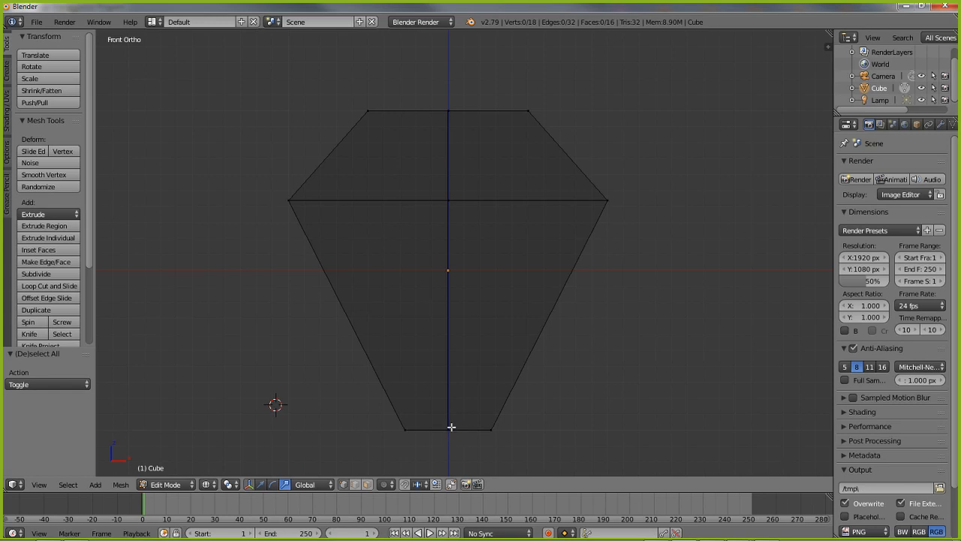
right_click(450, 432)
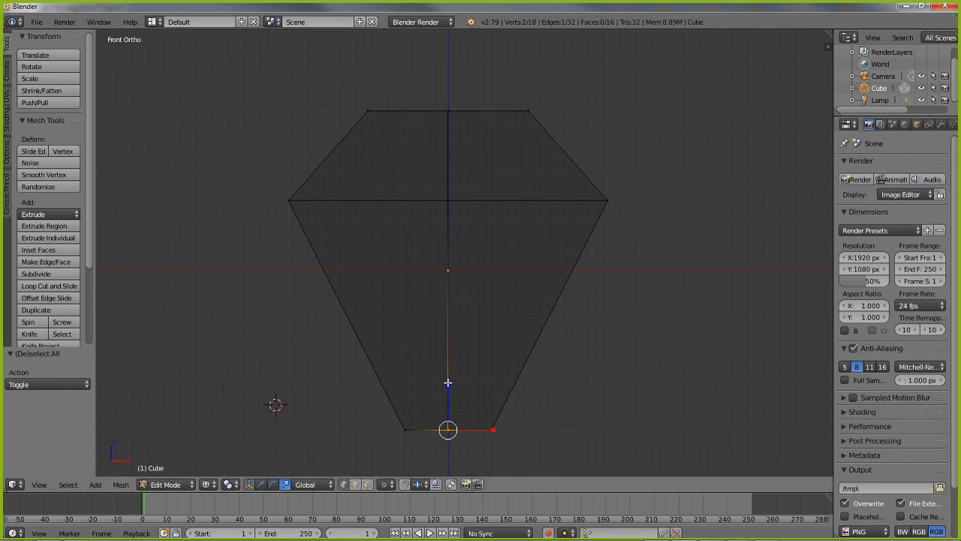
left_click(260, 484)
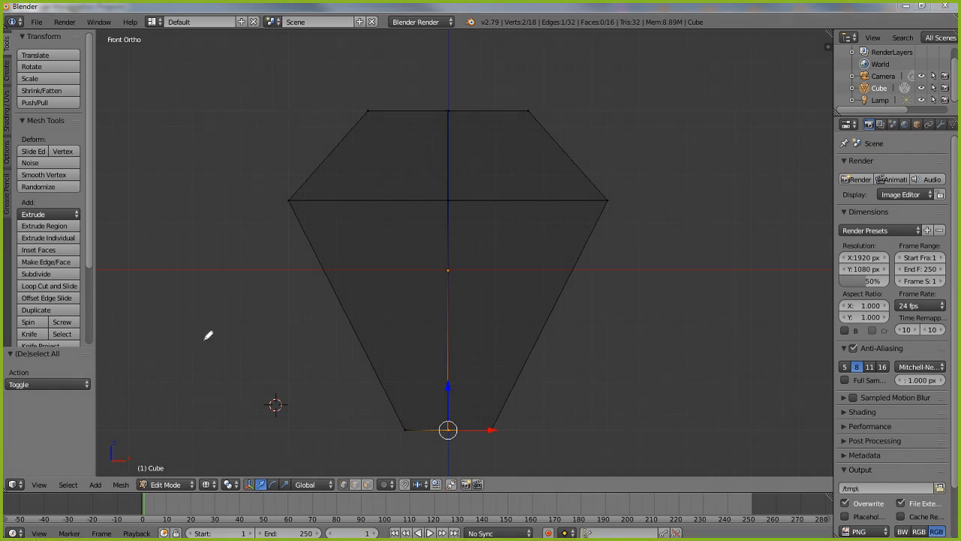
mouse_move(193, 284)
left_mouse_down()
mouse_move(198, 382)
mouse_move(196, 279)
mouse_move(193, 309)
mouse_move(193, 281)
mouse_move(191, 292)
mouse_move(211, 308)
mouse_move(193, 275)
mouse_move(200, 303)
left_mouse_up()
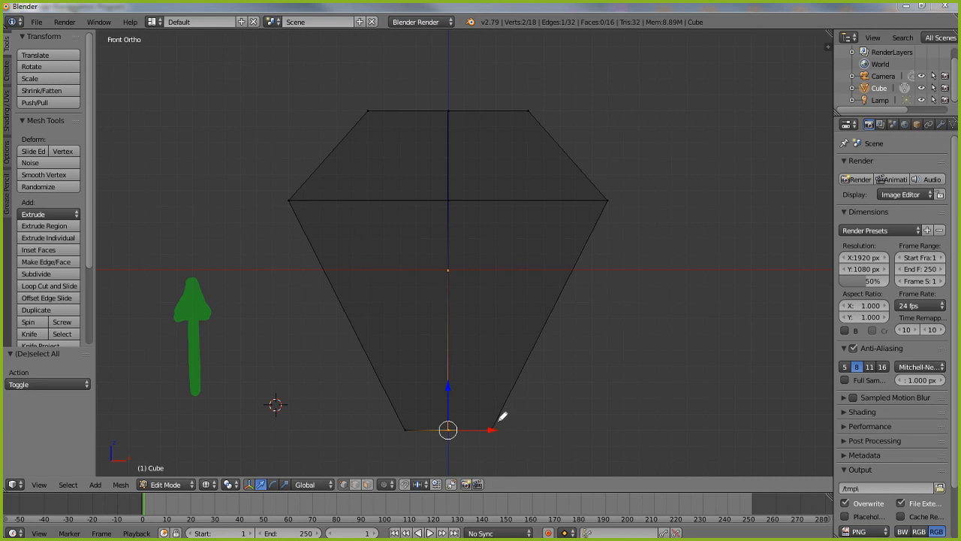
mouse_move(499, 411)
left_mouse_down()
mouse_move(482, 432)
mouse_move(508, 409)
left_mouse_up()
mouse_move(442, 370)
left_mouse_down()
mouse_move(476, 389)
mouse_move(456, 368)
left_mouse_up()
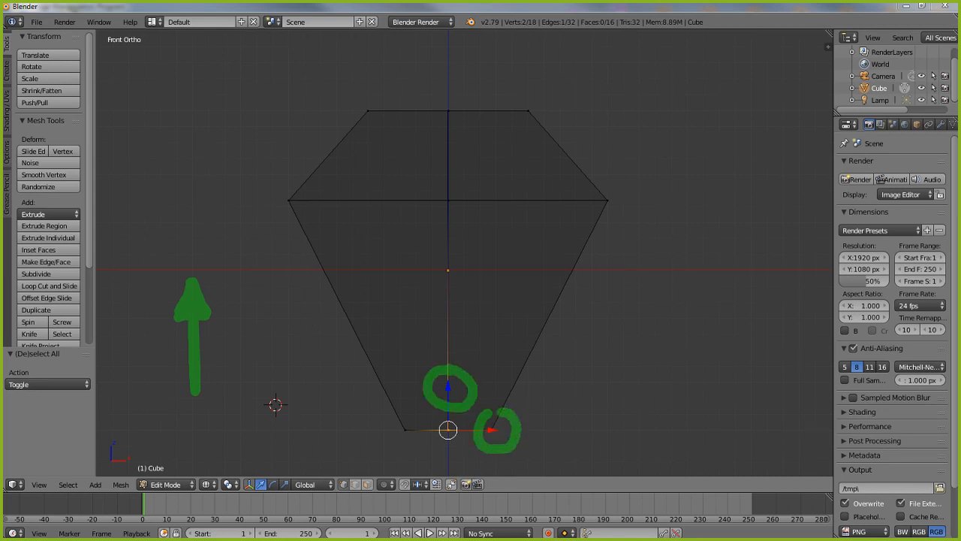
key("Escape")
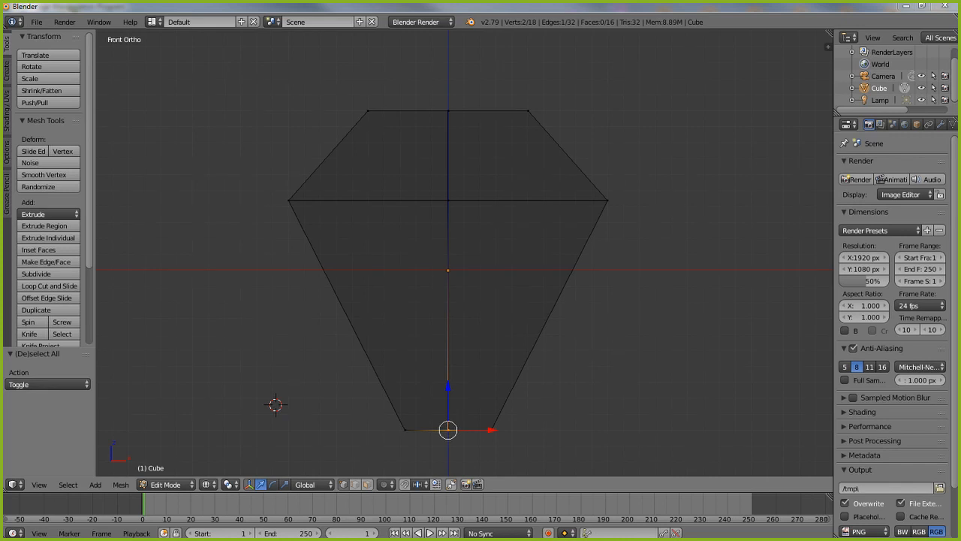
Lower the bottom centre vertices about 0.222 along Z, and lower the two top centre vertices about 0.301 along Z
left_click_drag(448, 387, 448, 421)
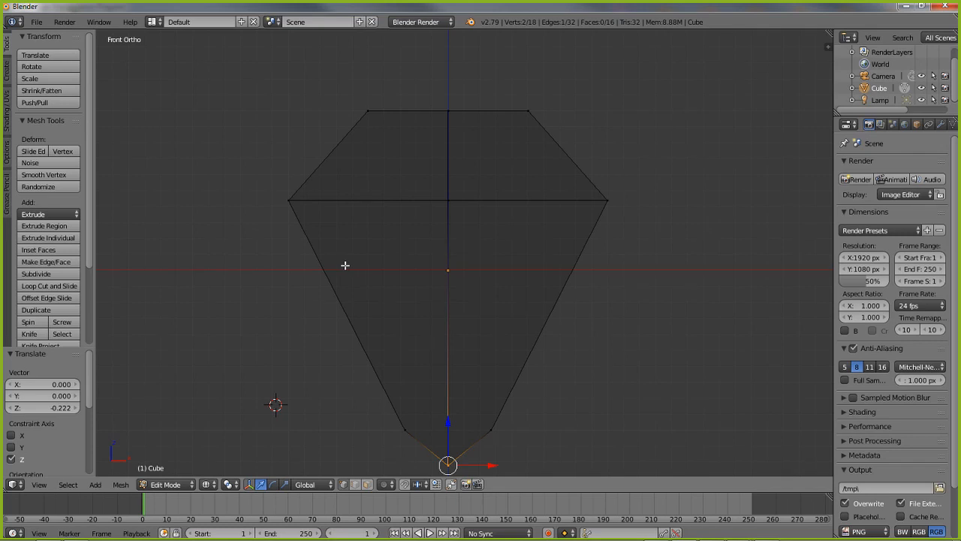
left_click(68, 484)
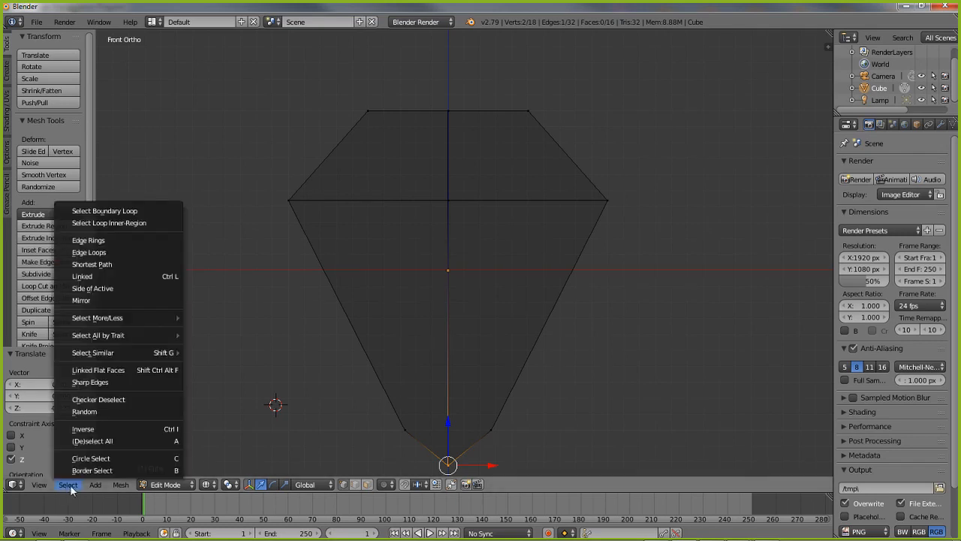
left_click(91, 441)
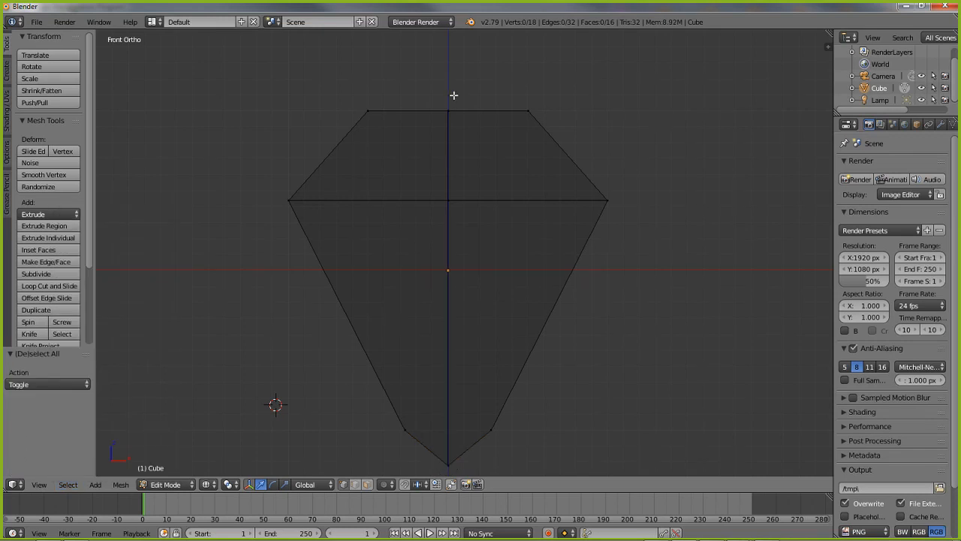
mouse_move(447, 99)
left_mouse_down("ctrl")
mouse_move(409, 105)
mouse_move(476, 118)
mouse_move(450, 82)
mouse_move(450, 116)
left_mouse_up("ctrl")
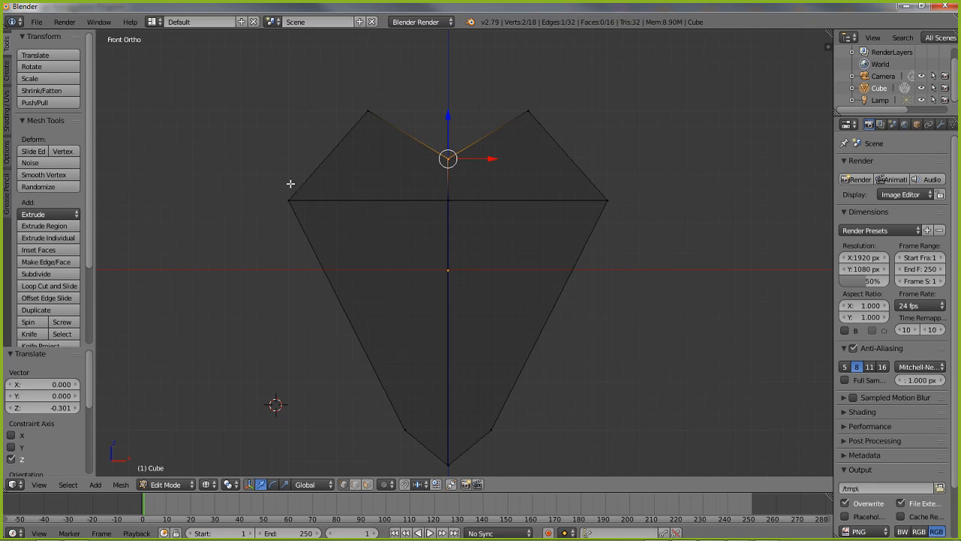
Switch the view to perspective with Solid viewport shading and inspect the mesh from several sides
key("KP_5")
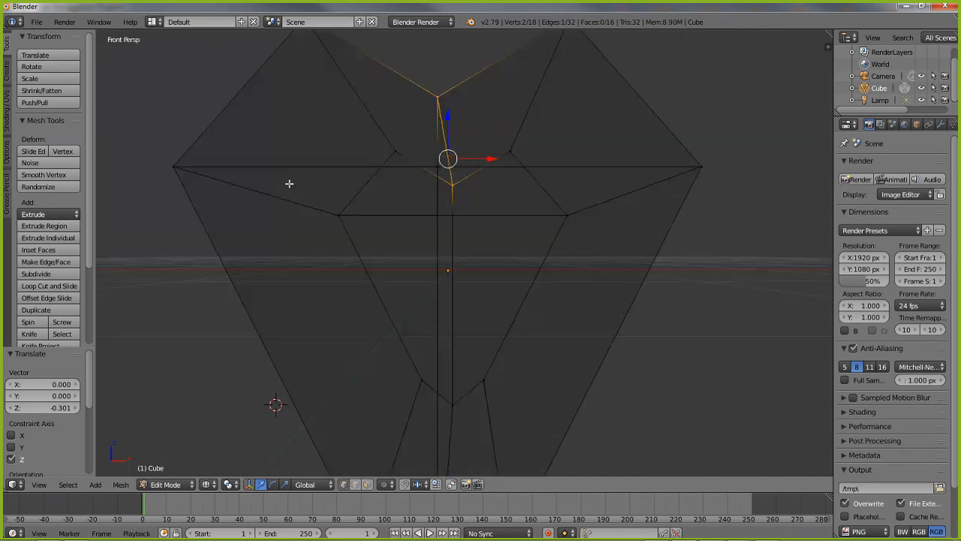
scroll(285, 187, "down", 3)
middle_click_drag(286, 187, 423, 222)
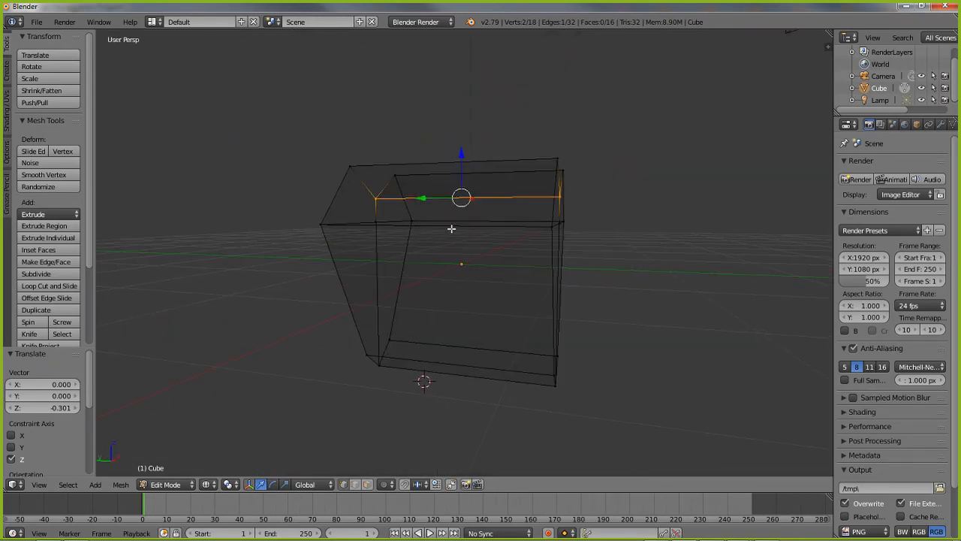
left_click(206, 485)
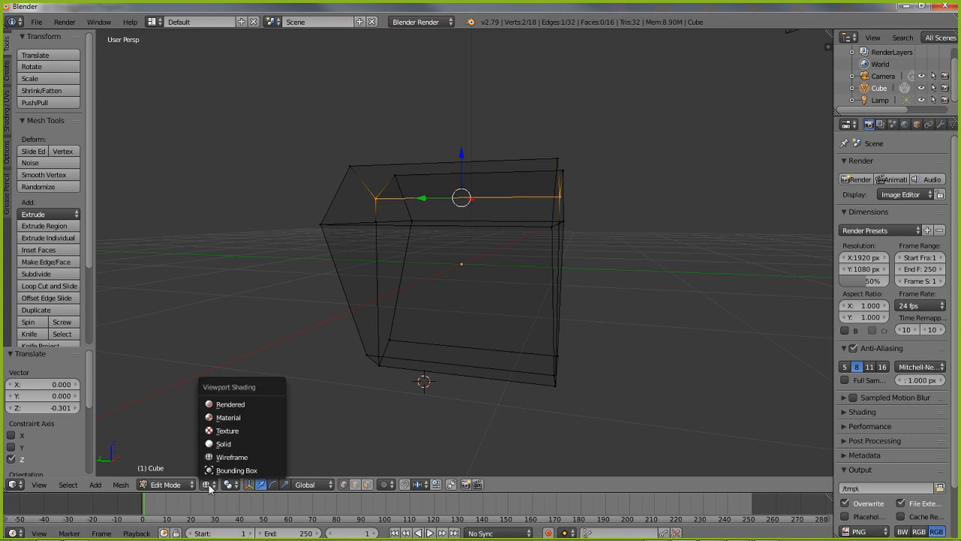
left_click(218, 449)
mouse_move(498, 367)
middle_mouse_down()
mouse_move(375, 363)
mouse_move(479, 369)
mouse_move(474, 395)
mouse_move(350, 384)
mouse_move(326, 371)
mouse_move(344, 331)
mouse_move(367, 343)
mouse_move(463, 355)
middle_mouse_up()
middle_click_drag(430, 384, 401, 329)
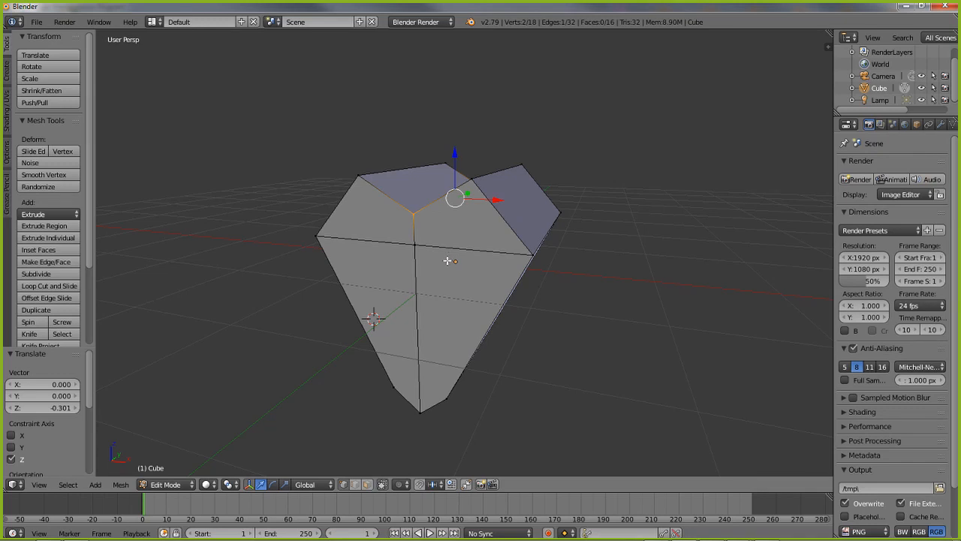
middle_click_drag(447, 261, 498, 269)
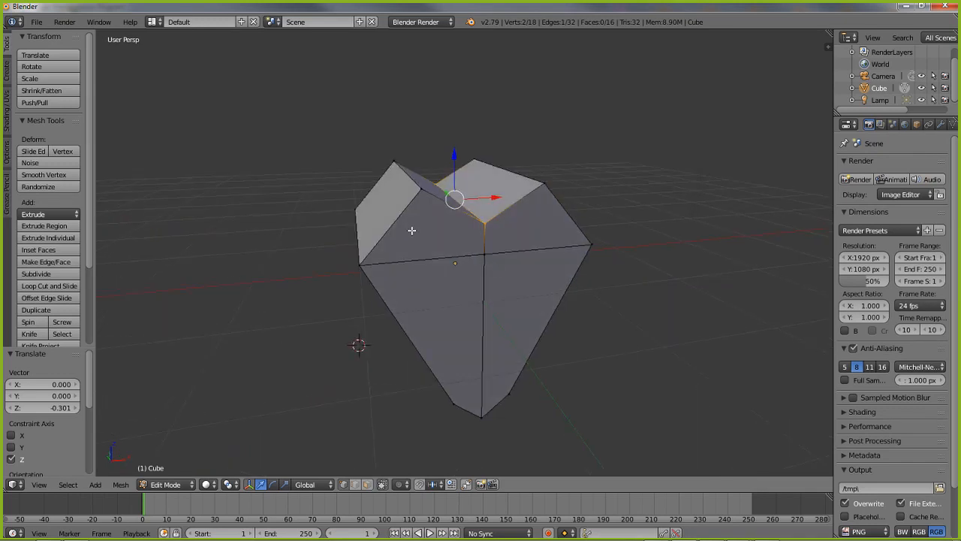
mouse_move(453, 252)
middle_mouse_down()
mouse_move(429, 244)
mouse_move(453, 251)
mouse_move(455, 274)
mouse_move(453, 244)
middle_mouse_up()
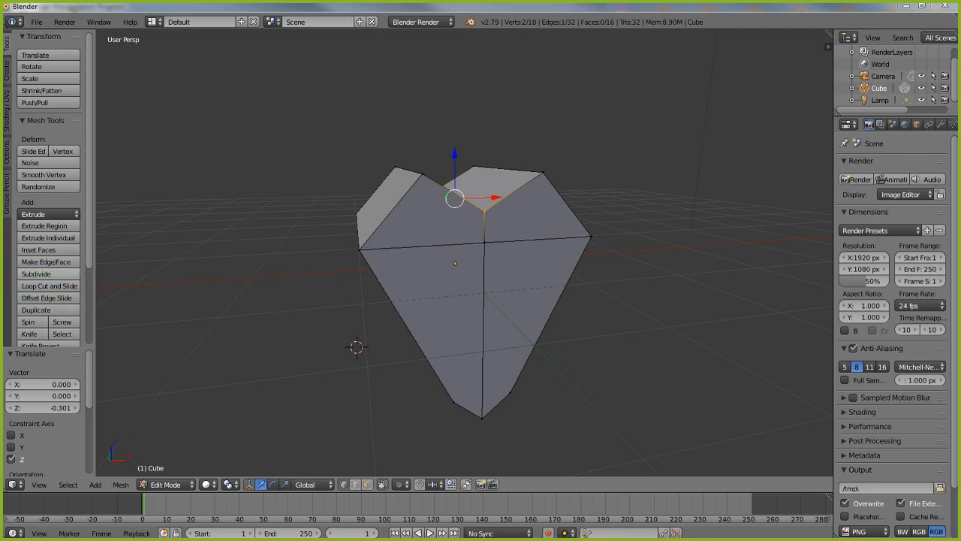
left_click(63, 286)
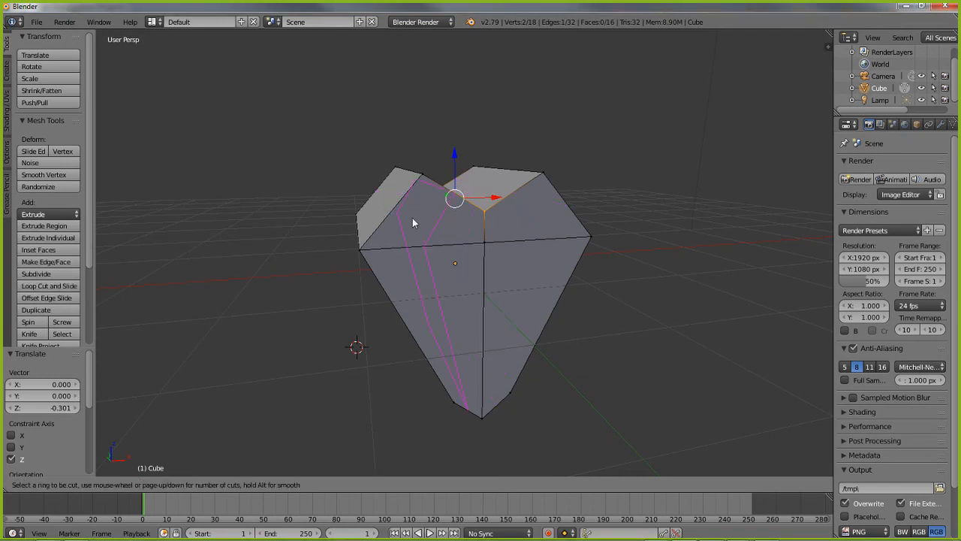
key("Escape")
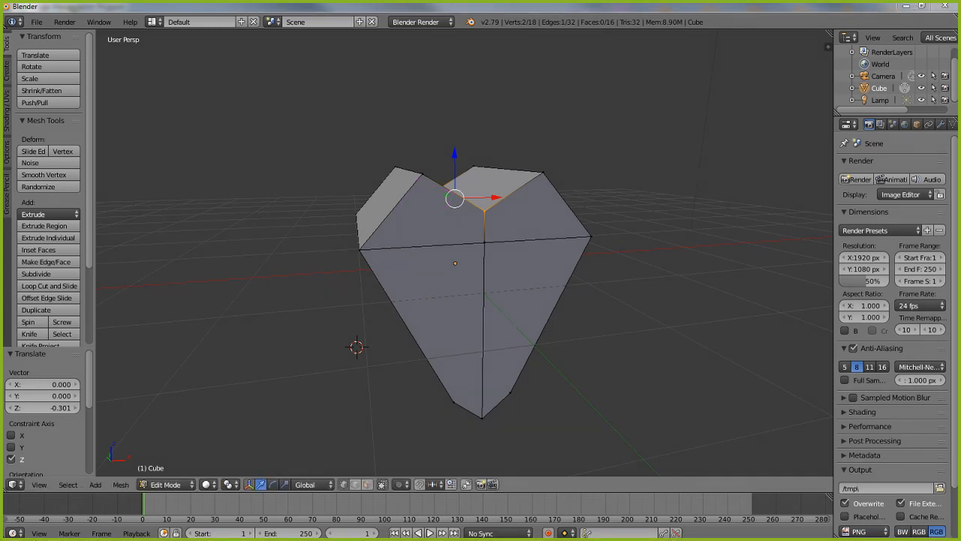
mouse_move(382, 213)
left_mouse_down()
mouse_move(600, 199)
mouse_move(382, 208)
mouse_move(569, 207)
mouse_move(559, 211)
left_mouse_up()
left_click_drag(435, 160, 336, 274)
mouse_move(535, 156)
left_mouse_down()
mouse_move(593, 217)
mouse_move(568, 178)
mouse_move(611, 241)
mouse_move(540, 161)
mouse_move(590, 212)
left_mouse_up()
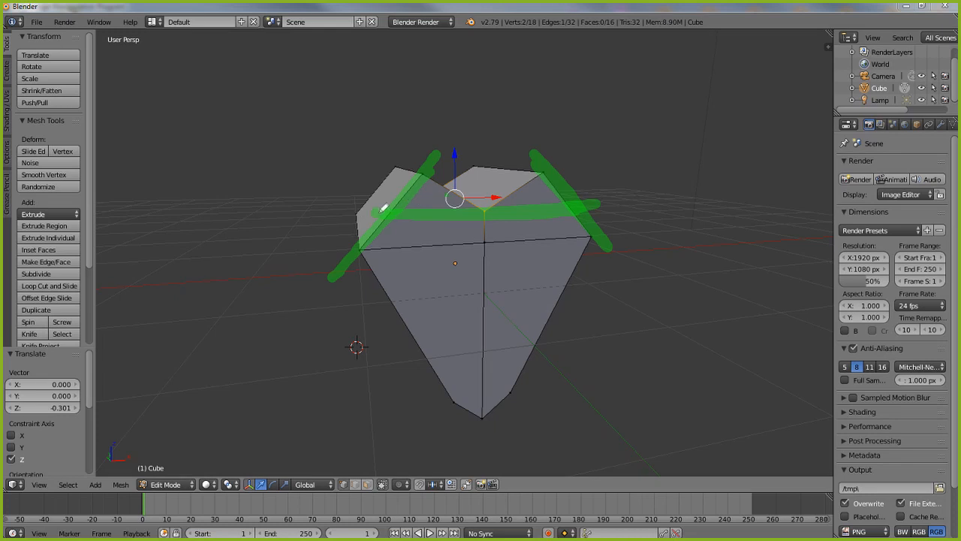
mouse_move(429, 171)
left_mouse_down()
mouse_move(369, 236)
mouse_move(405, 174)
mouse_move(423, 165)
mouse_move(370, 240)
mouse_move(428, 175)
left_mouse_up()
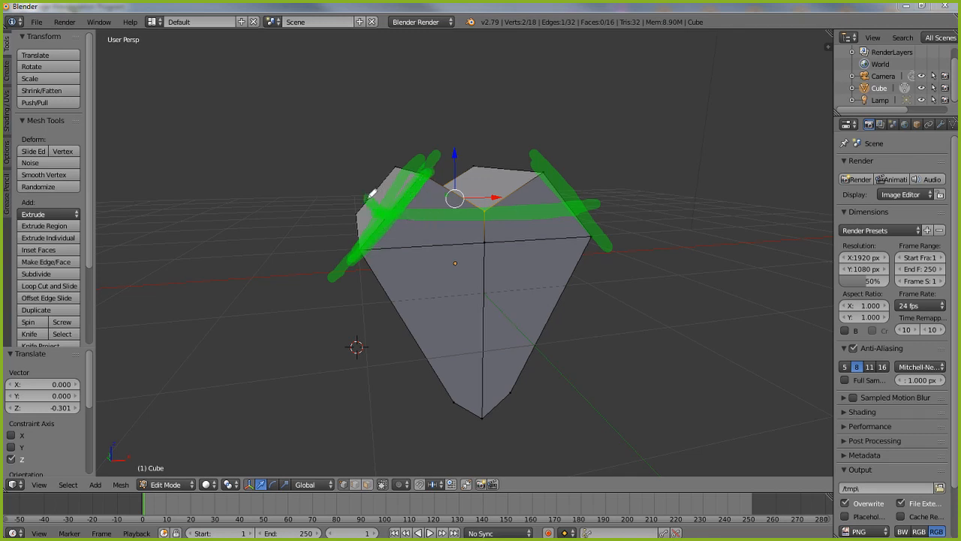
mouse_move(374, 194)
left_mouse_down()
mouse_move(555, 178)
mouse_move(591, 203)
mouse_move(376, 197)
mouse_move(381, 205)
left_mouse_up()
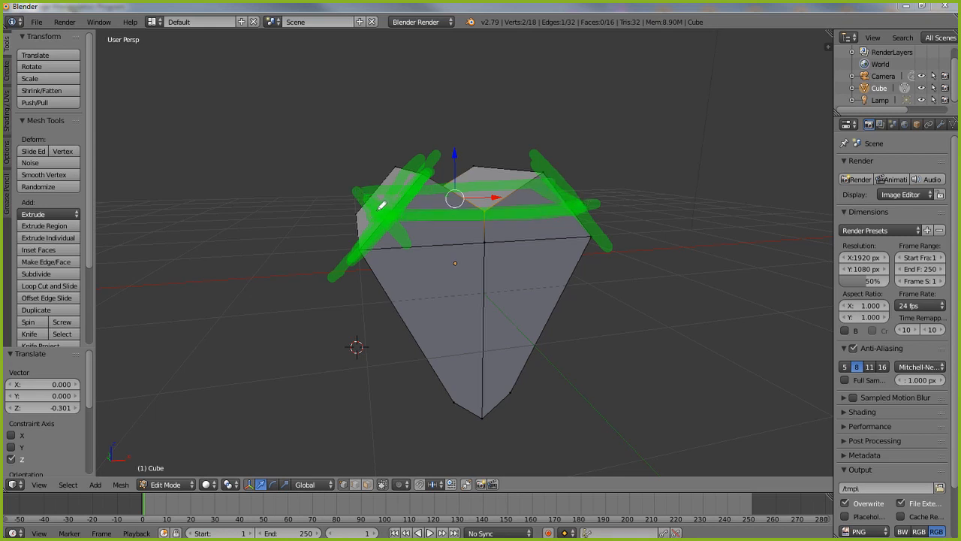
key("Escape")
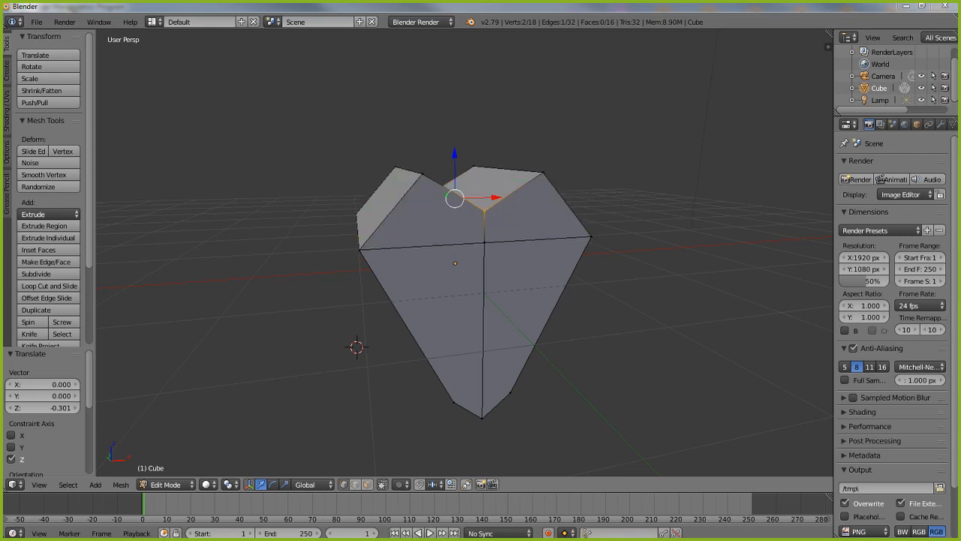
Add a single horizontal loop cut midway around the upper section, between the top edges and the widest edge loop
left_click(49, 285)
left_click(395, 206)
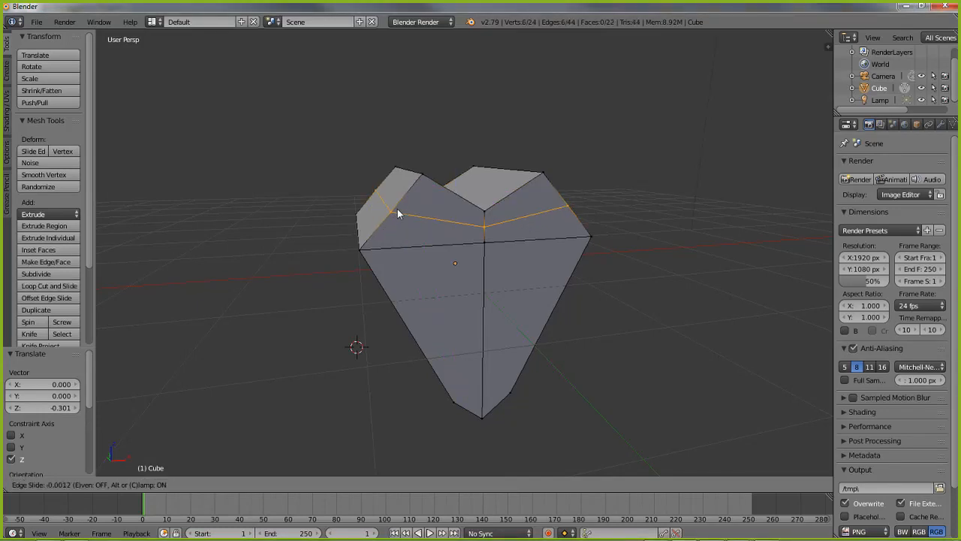
left_click(395, 212)
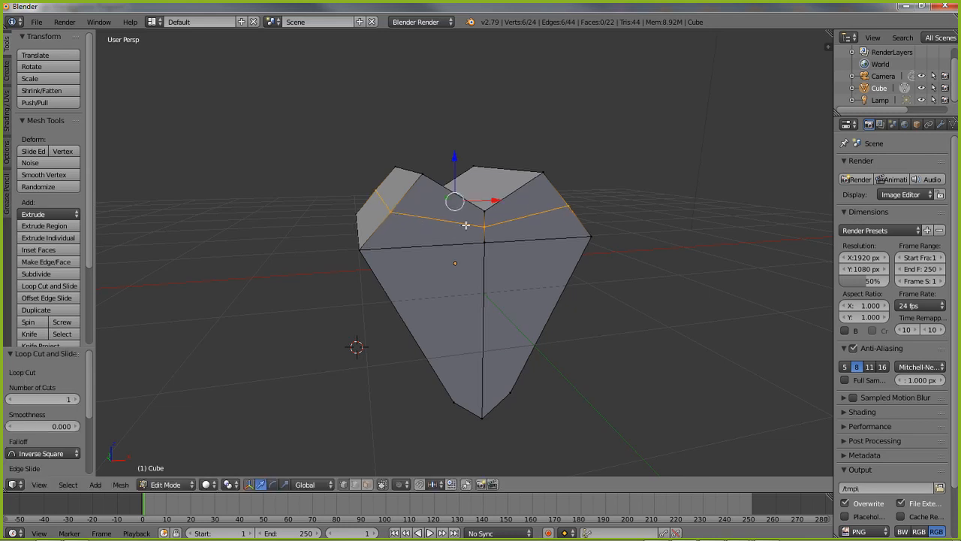
middle_click_drag(559, 245, 518, 223)
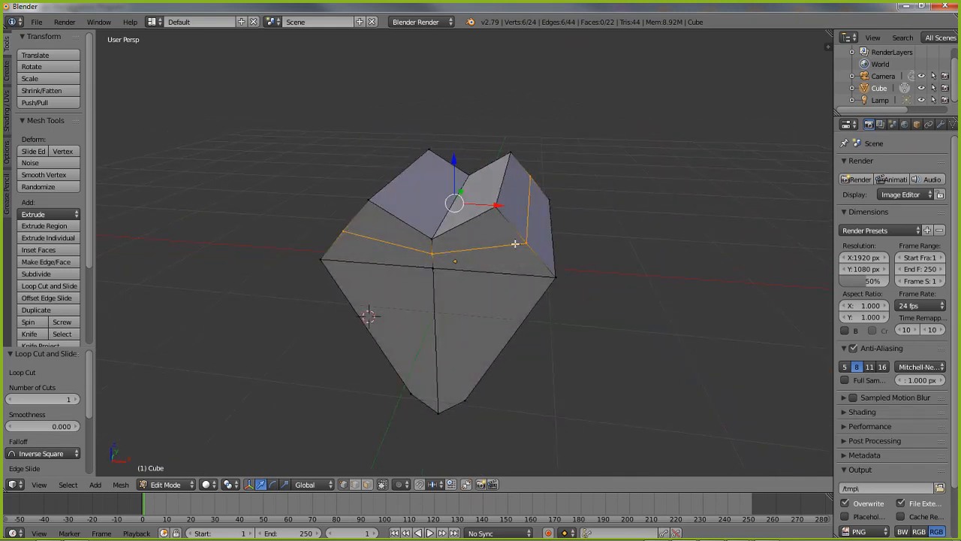
middle_click_drag(457, 282, 465, 279)
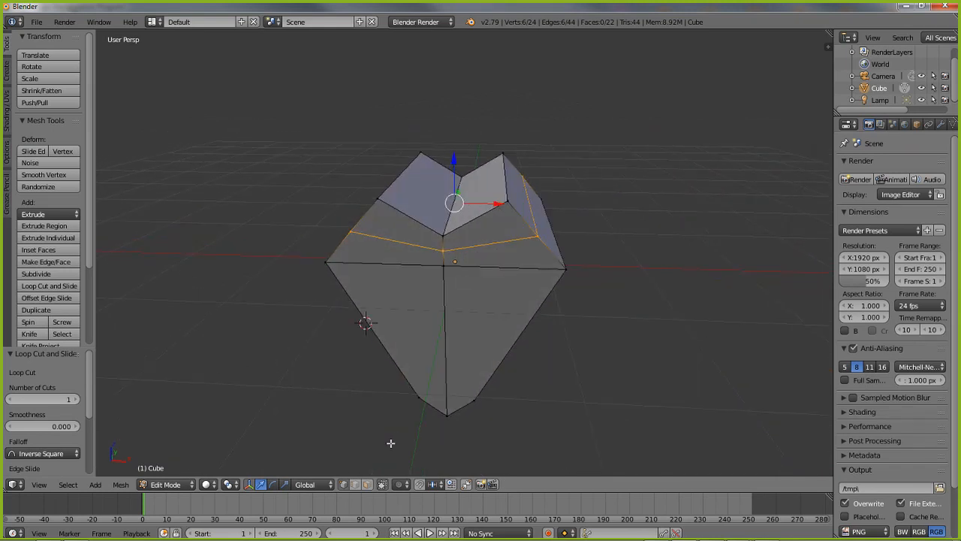
middle_click_drag(510, 377, 442, 384)
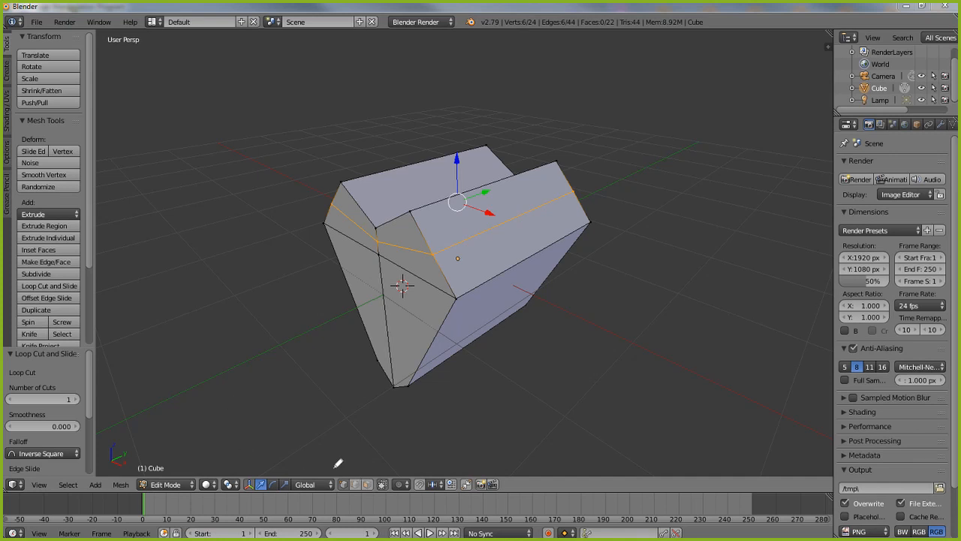
mouse_move(333, 461)
left_mouse_down()
mouse_move(404, 500)
mouse_move(401, 485)
left_mouse_up()
mouse_move(368, 463)
left_mouse_down()
mouse_move(391, 459)
mouse_move(350, 458)
mouse_move(330, 473)
mouse_move(395, 509)
mouse_move(404, 455)
left_mouse_up()
left_click(337, 424)
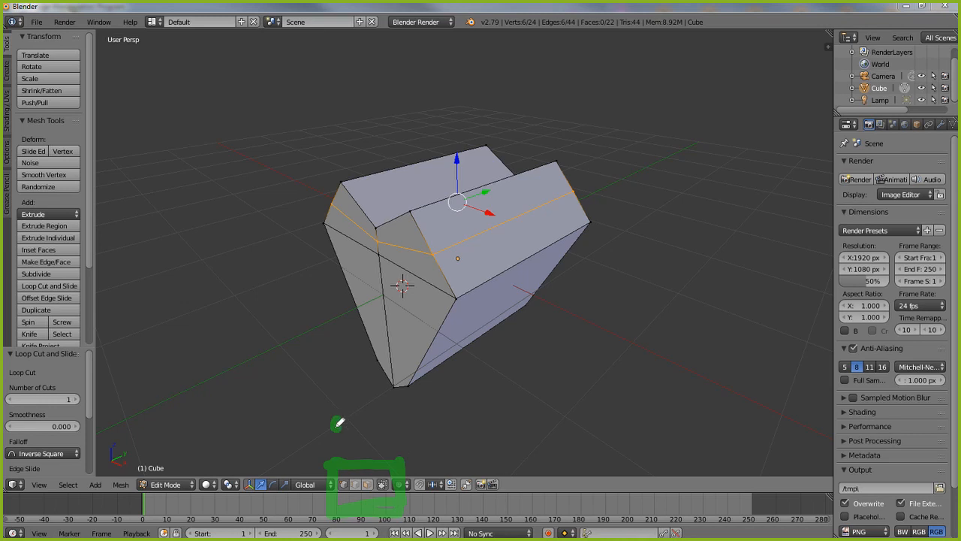
mouse_move(363, 387)
left_mouse_down()
mouse_move(365, 445)
mouse_move(364, 387)
mouse_move(422, 412)
mouse_move(380, 398)
left_mouse_up()
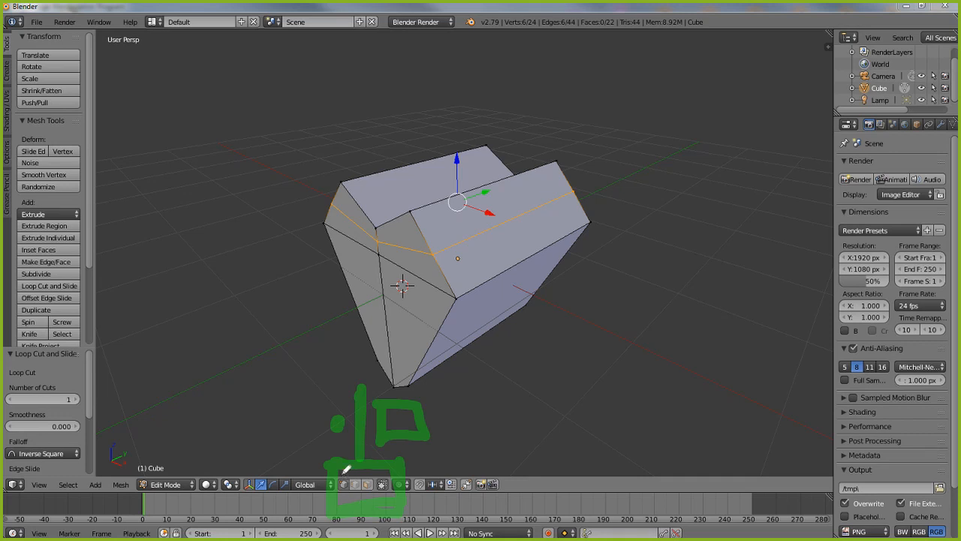
mouse_move(344, 434)
left_mouse_down()
mouse_move(342, 466)
mouse_move(343, 435)
mouse_move(356, 461)
mouse_move(357, 449)
mouse_move(382, 450)
left_mouse_up()
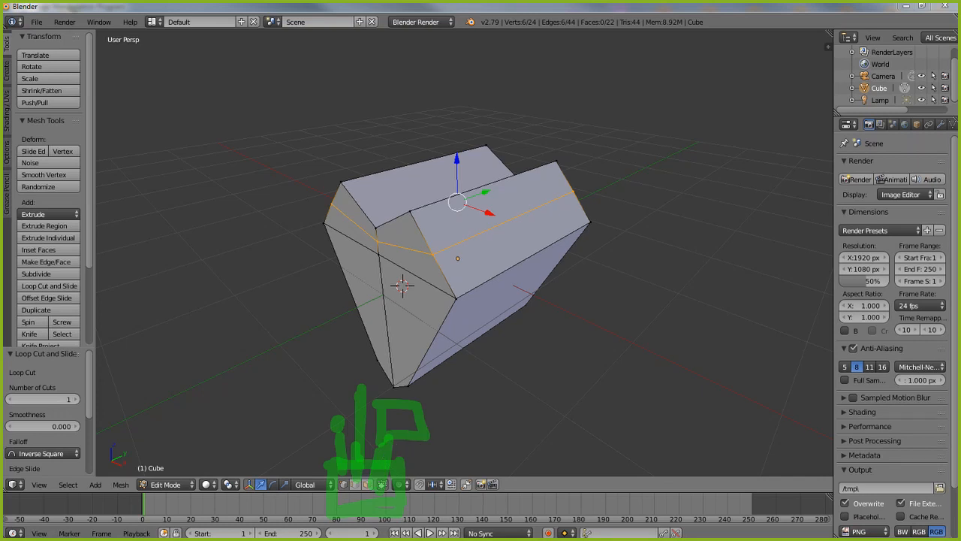
key("Escape")
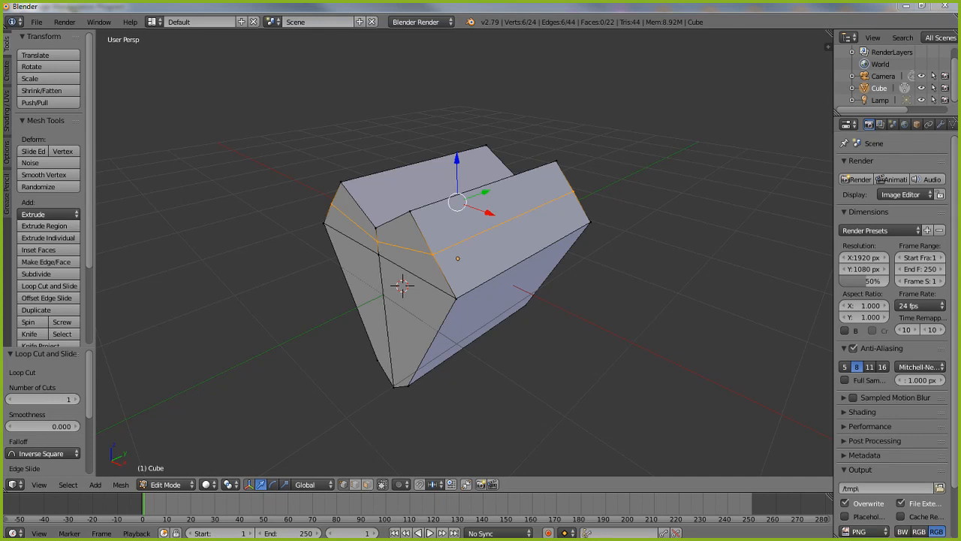
In edge select mode, select the two long edges of the new loop on the opposite outer slopes of the mesh
right_click(499, 225)
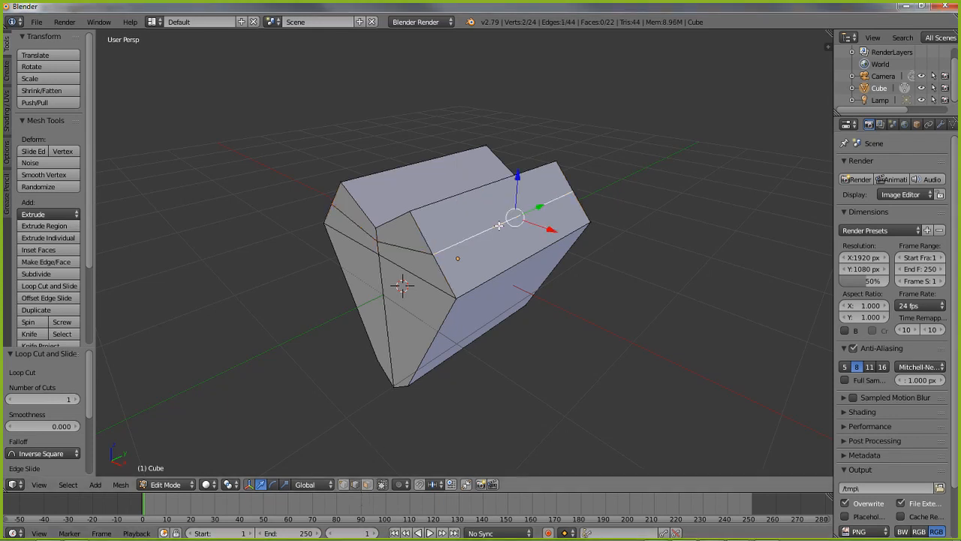
middle_click_drag(258, 311, 407, 307)
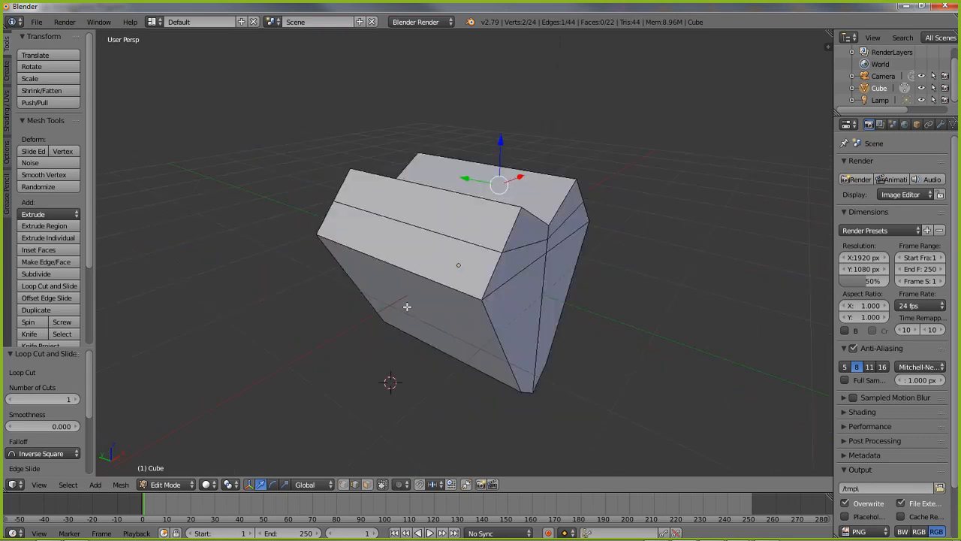
right_click(423, 228, "shift")
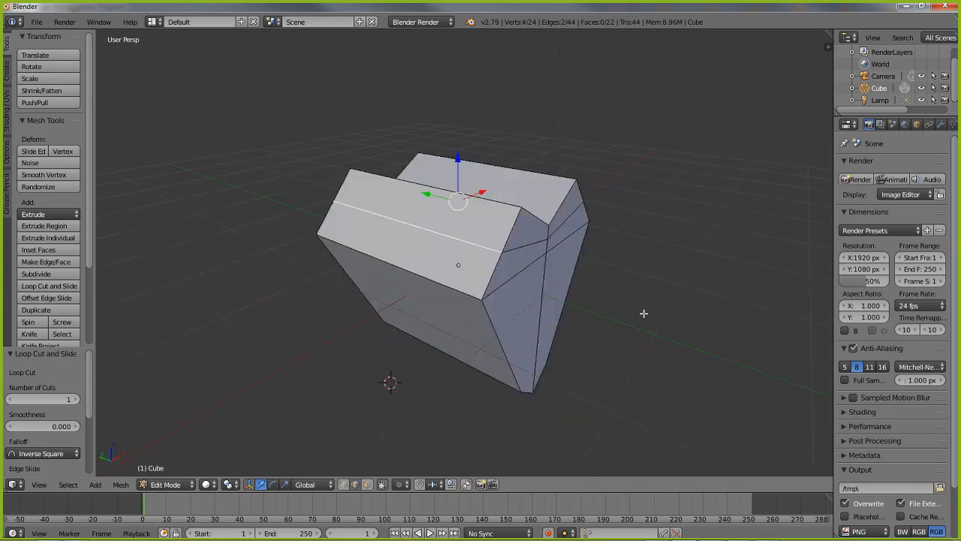
middle_click_drag(644, 313, 490, 322)
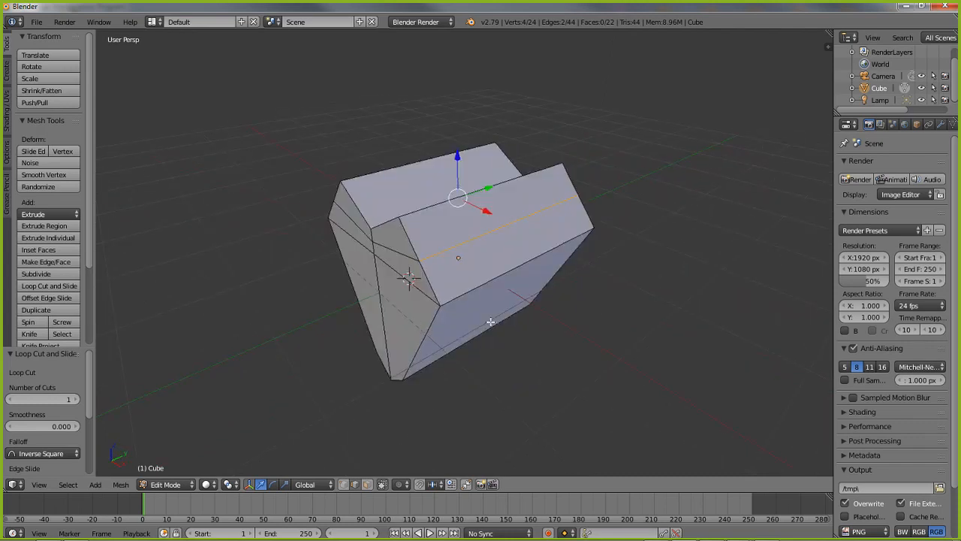
scroll(489, 326, "up", 1)
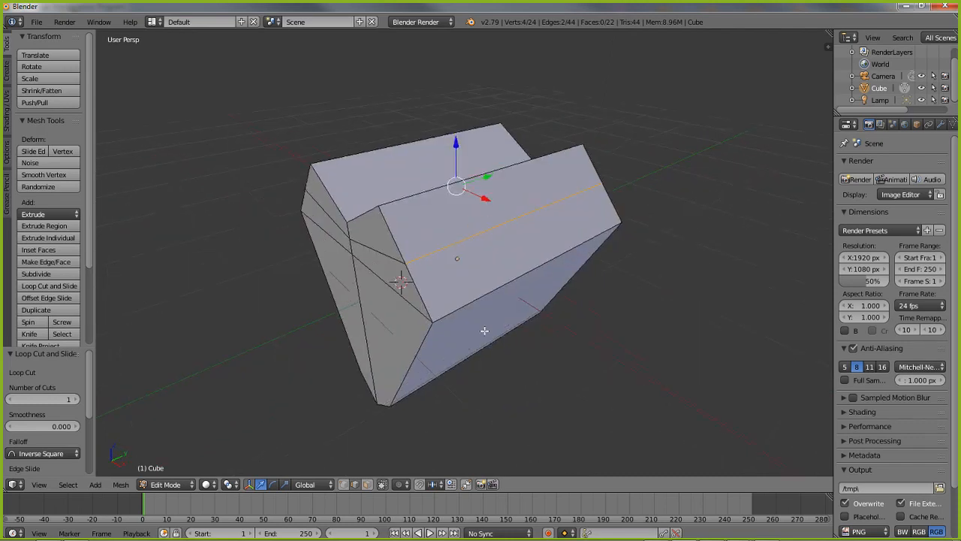
Scale the two selected edges outward along the X axis to about 1.212
left_click(287, 485)
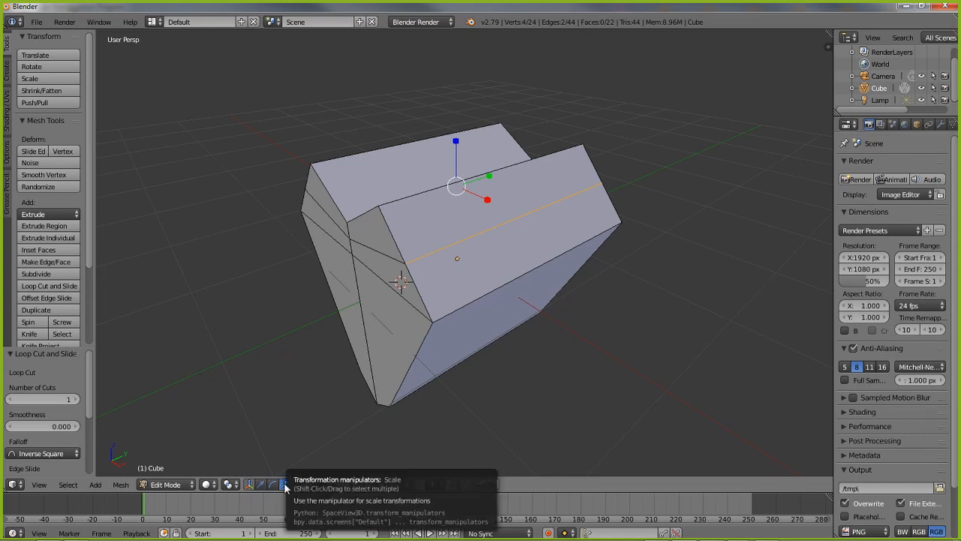
middle_click_drag(291, 388, 317, 388)
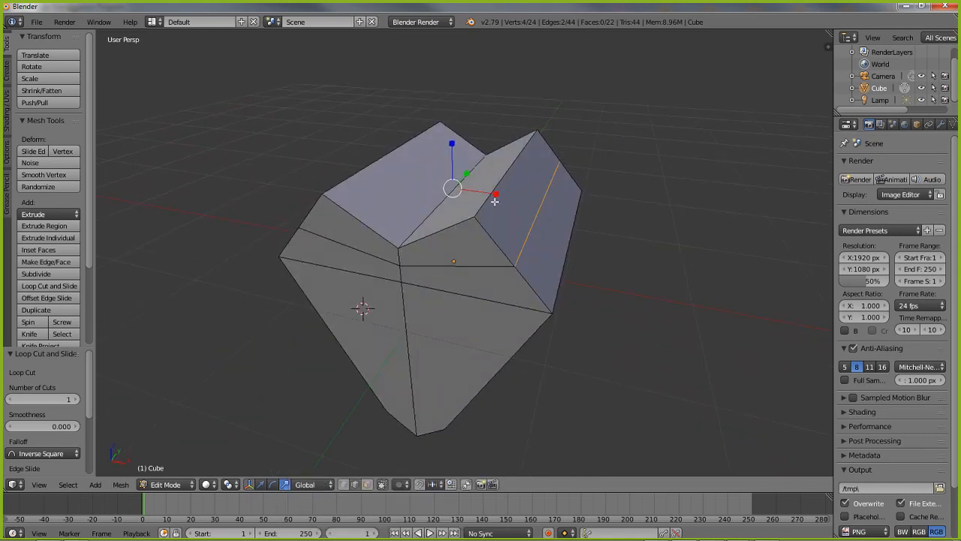
left_click_drag(496, 195, 504, 197)
middle_click_drag(437, 303, 406, 341)
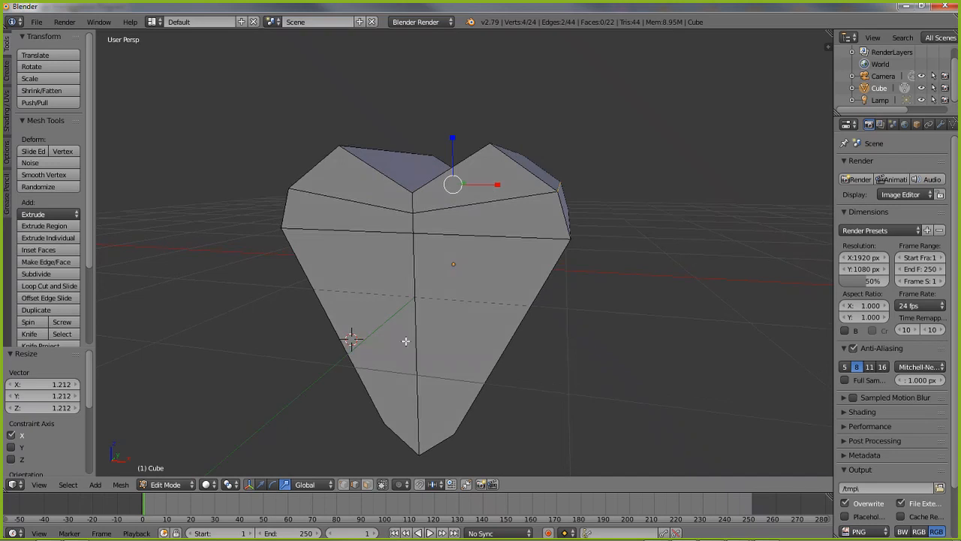
Move the two selected edges up along the Z axis by about 0.098
left_click(261, 486)
left_click(285, 485)
left_click(261, 484)
middle_click_drag(386, 273, 407, 250)
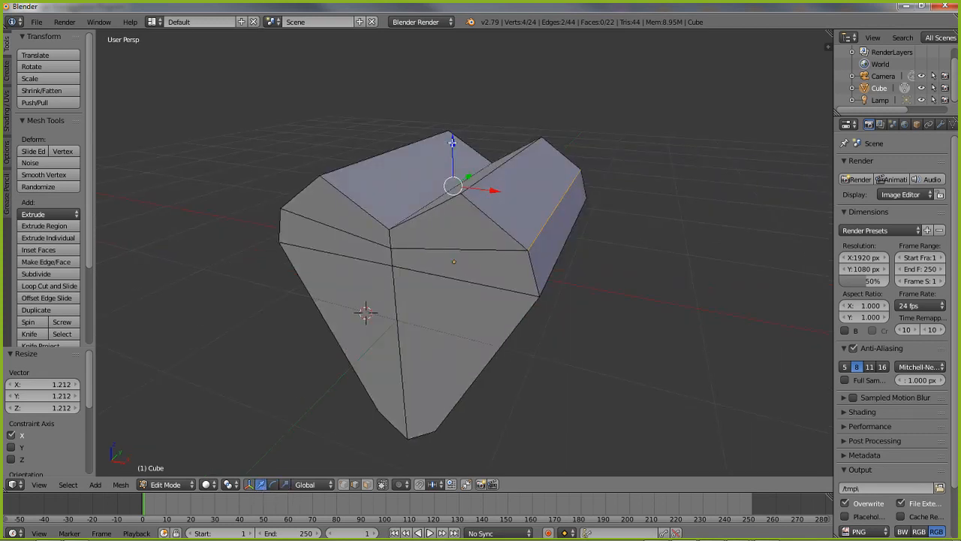
left_click_drag(452, 143, 451, 129)
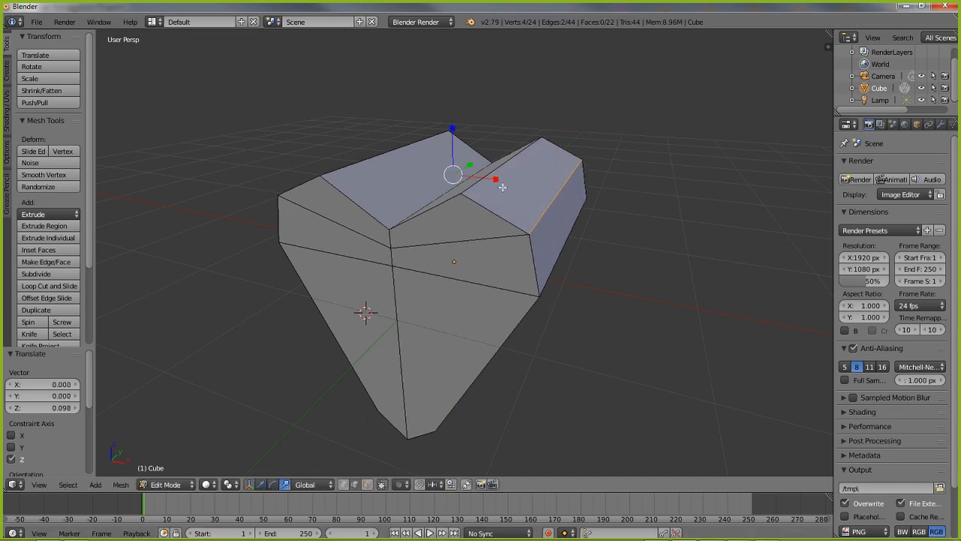
Scale the two selected outer-slope edges along the X axis to about 0.942, and the two long top ridge edges to about 0.740
left_click_drag(495, 179, 493, 180)
middle_click_drag(445, 290, 471, 309)
right_click(383, 175)
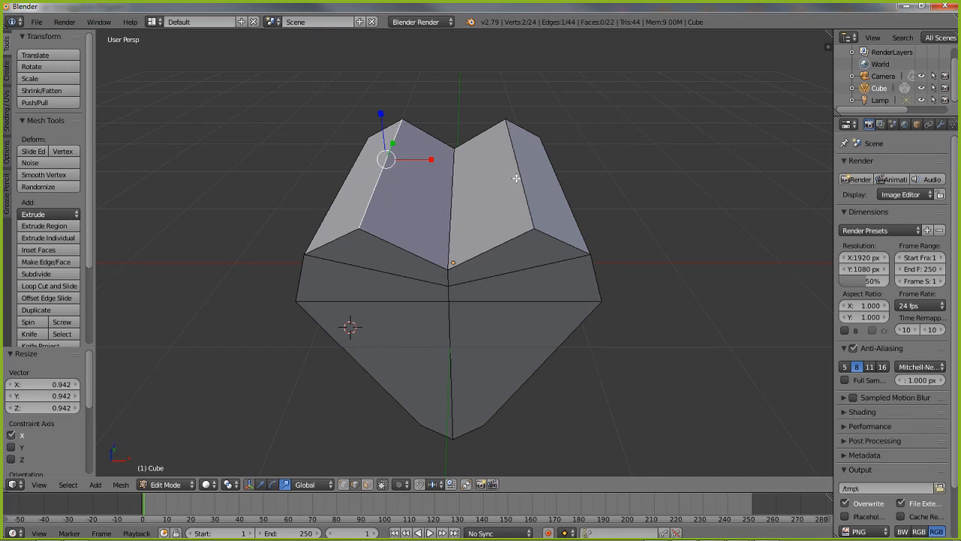
right_click(517, 179, "shift")
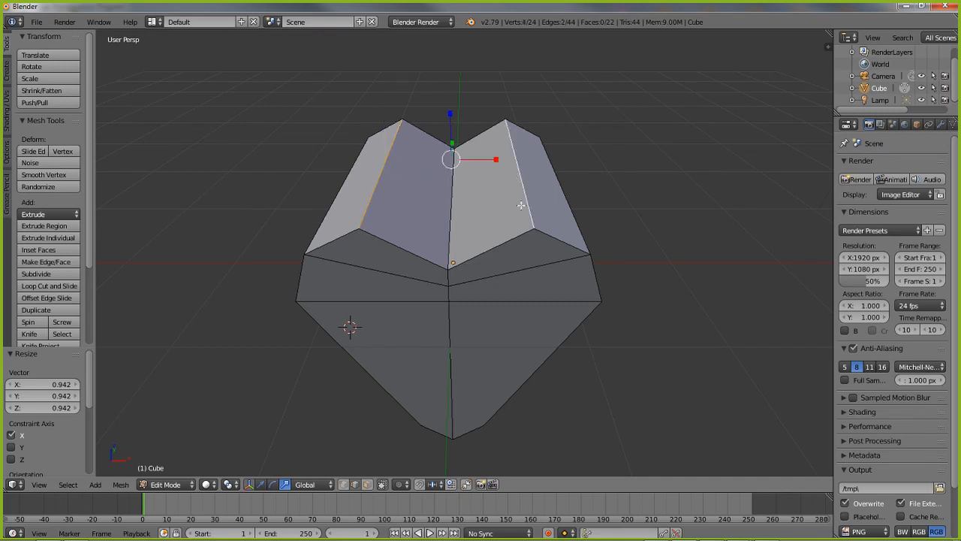
left_click_drag(496, 159, 482, 162)
Select the two long outer-slope edges just outside the ridges and scale them along the X axis to about 0.958
mouse_move(482, 162)
middle_mouse_down()
mouse_move(437, 284)
mouse_move(488, 154)
middle_mouse_up()
right_click(448, 179)
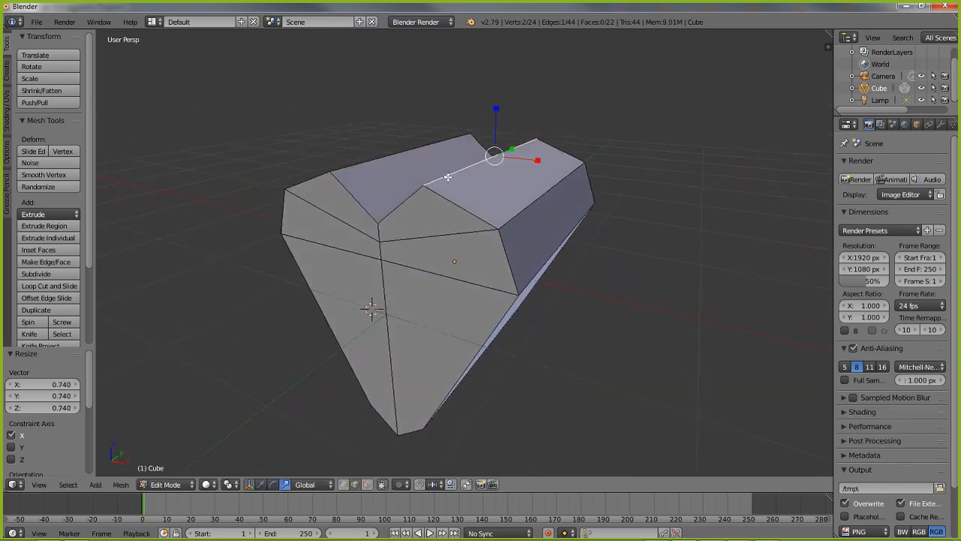
right_click(406, 155, "shift")
right_click(518, 211)
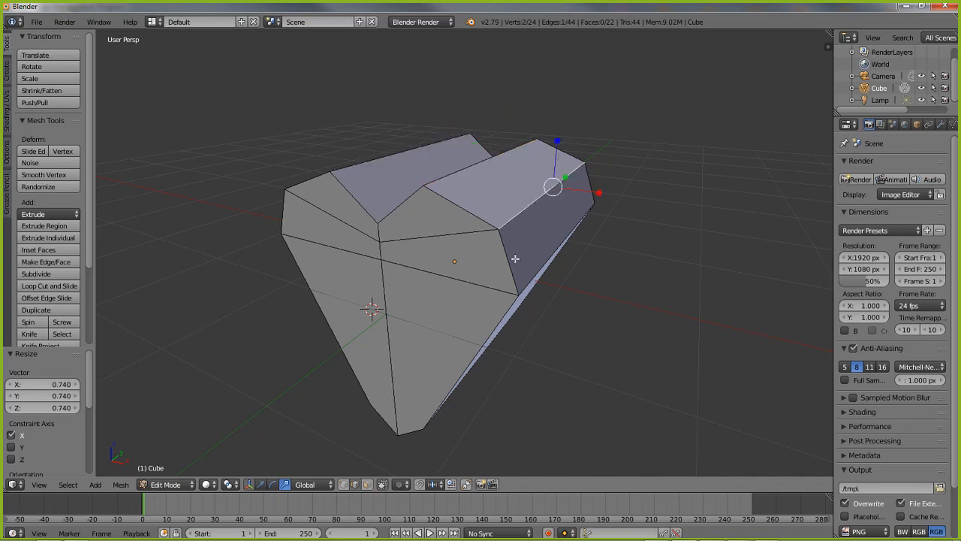
middle_click_drag(515, 259, 363, 202)
right_click(350, 197, "shift")
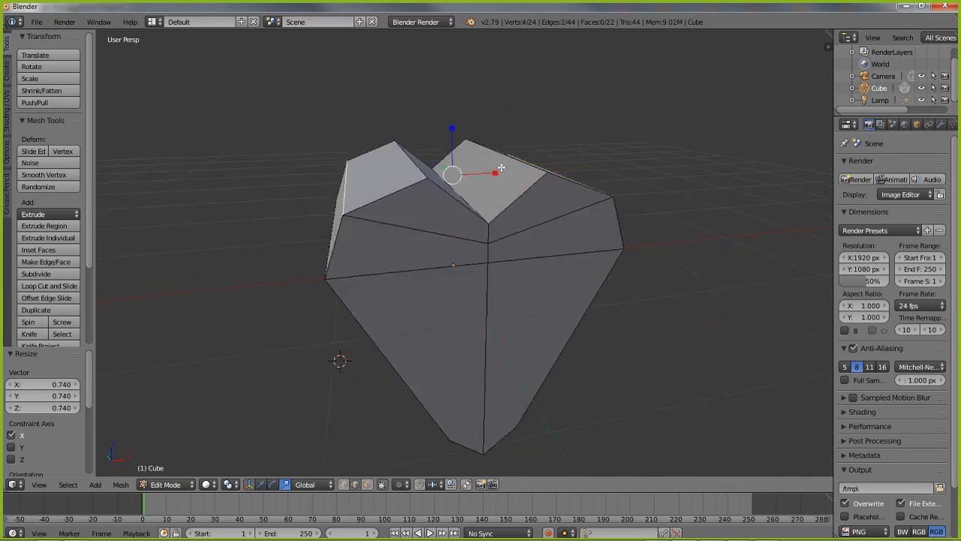
left_click_drag(496, 173, 494, 174)
Select the two long edges flanking the bottom tip and scale them outward along the X axis to about 1.115
middle_click_drag(512, 289, 406, 263)
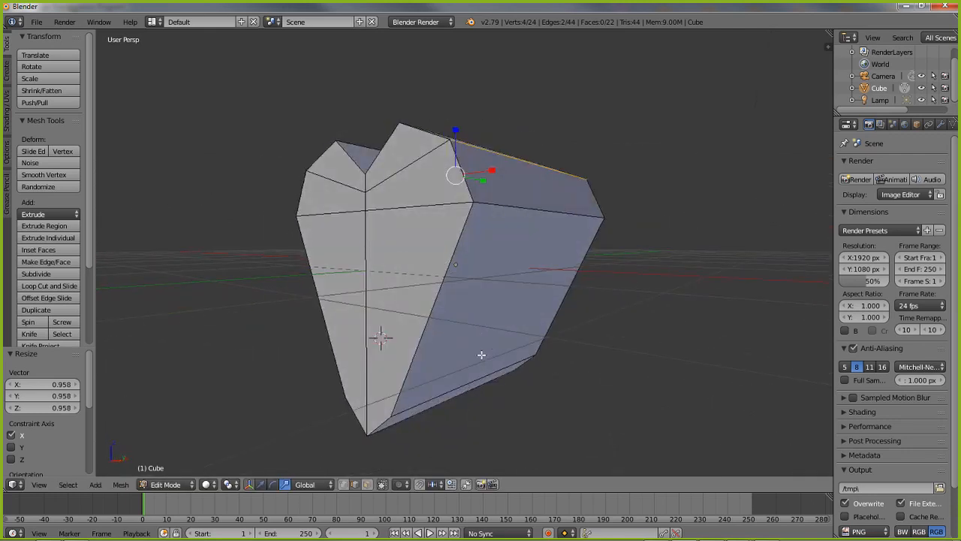
middle_click_drag(482, 355, 472, 326)
right_click(395, 321)
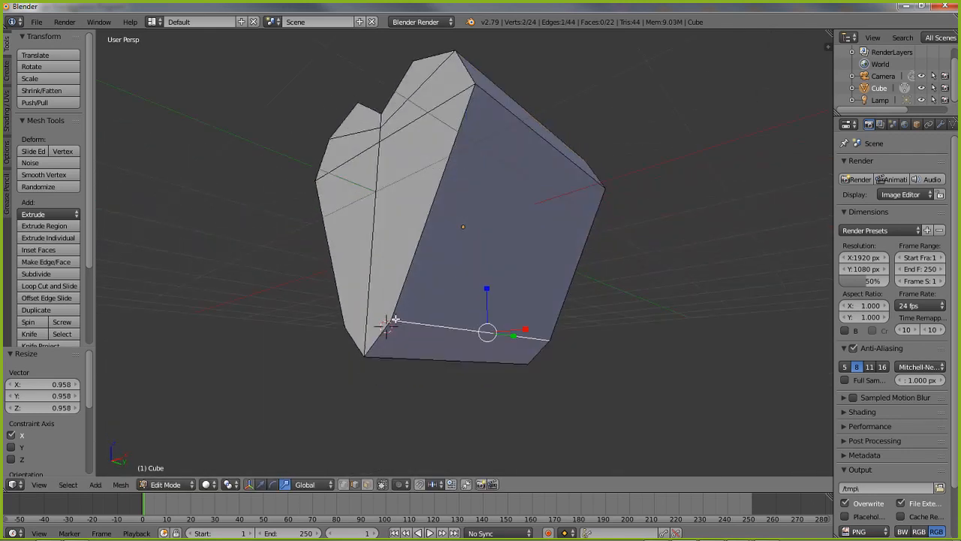
middle_click_drag(395, 319, 425, 336)
right_click(515, 327, "shift")
key("s")
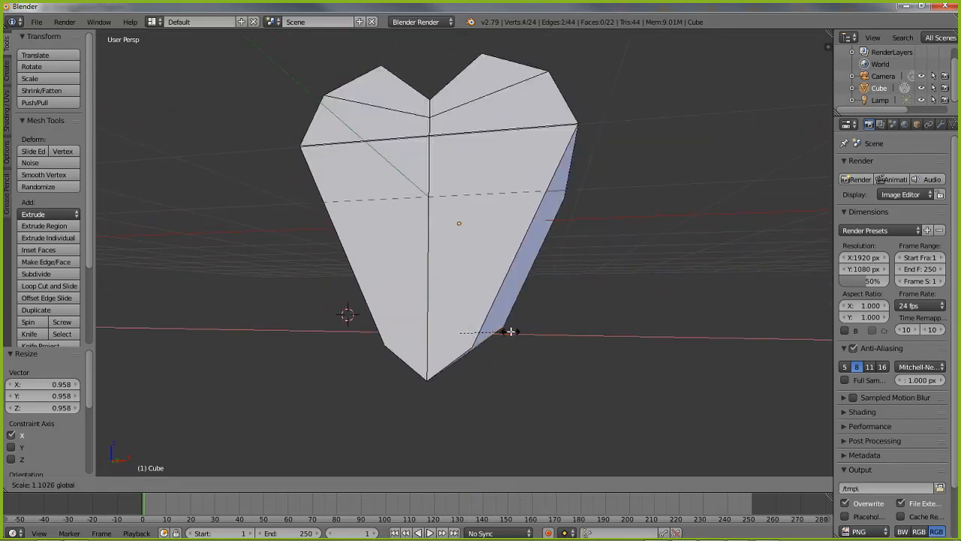
left_click(585, 326)
Add a single horizontal loop cut around the lower section, slid slightly above midway between the tip edges and the widest edge loop
middle_click_drag(586, 326, 543, 346)
middle_click_drag(592, 347, 548, 346)
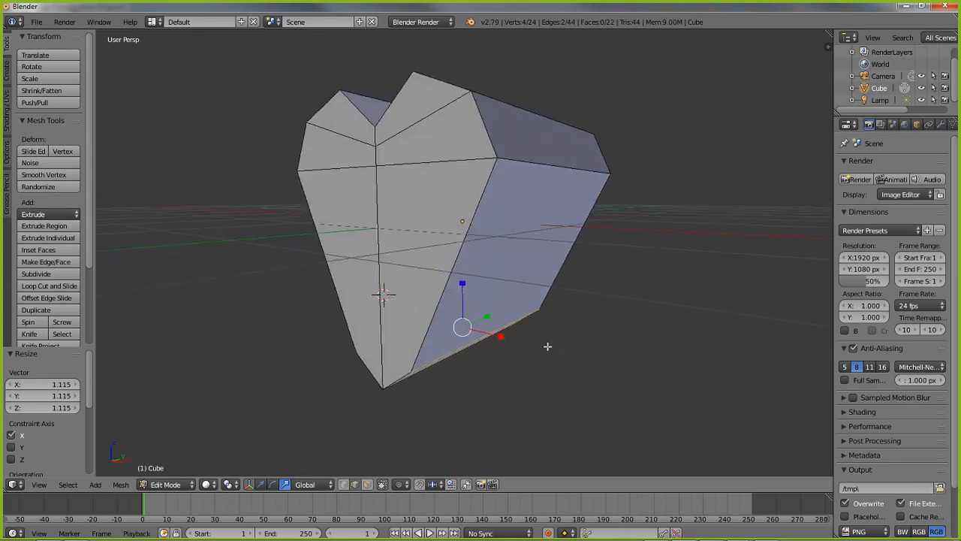
left_click(46, 286)
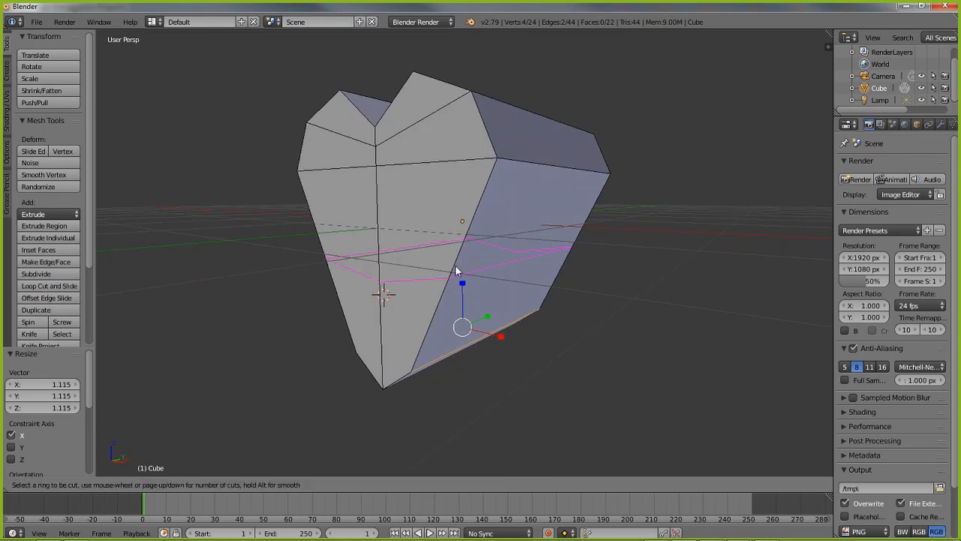
left_click(455, 265)
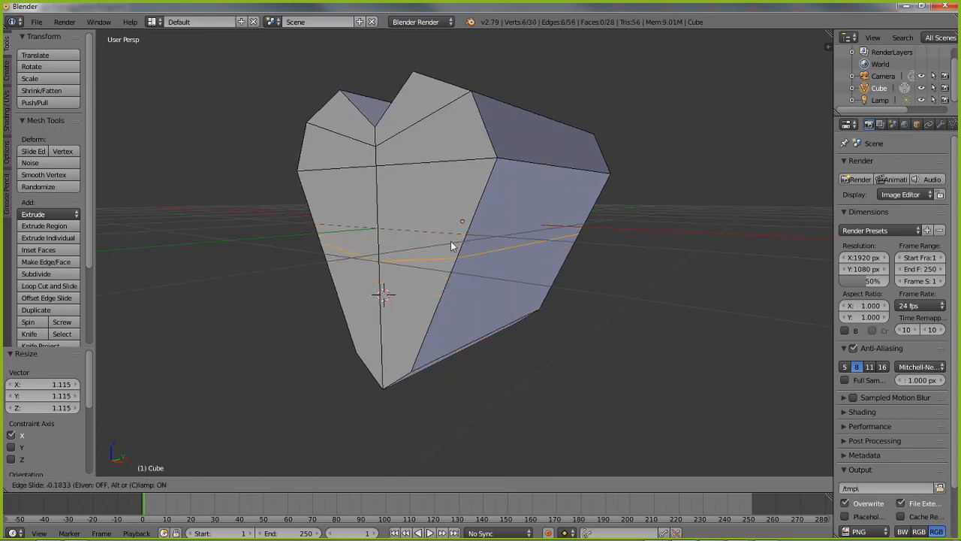
left_click(450, 240)
Select the new loop's two long side edges and scale them outward along the X axis to about 1.232
mouse_move(444, 308)
middle_mouse_down()
mouse_move(430, 315)
mouse_move(437, 308)
middle_mouse_up()
right_click(466, 273)
middle_click_drag(254, 298, 438, 298)
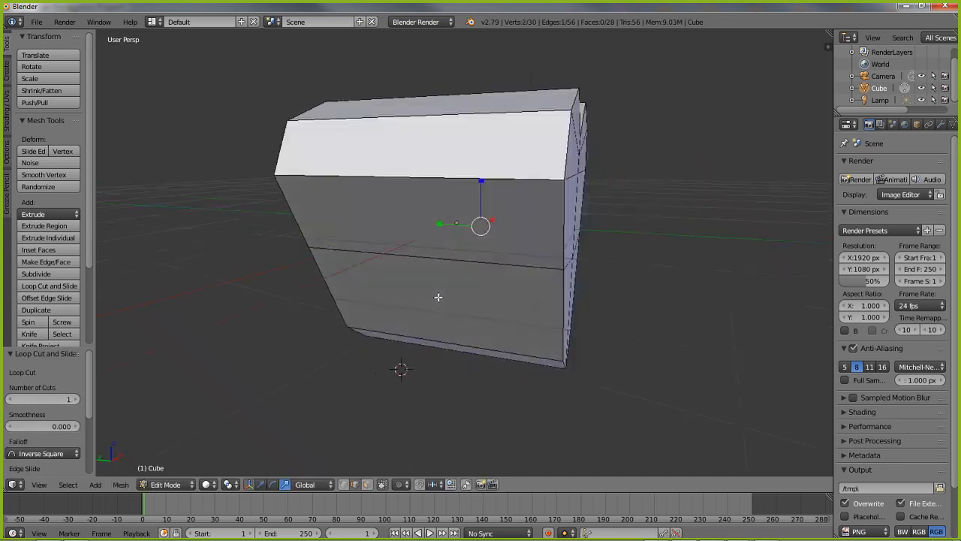
right_click(445, 266, "shift")
middle_click_drag(547, 307, 424, 314)
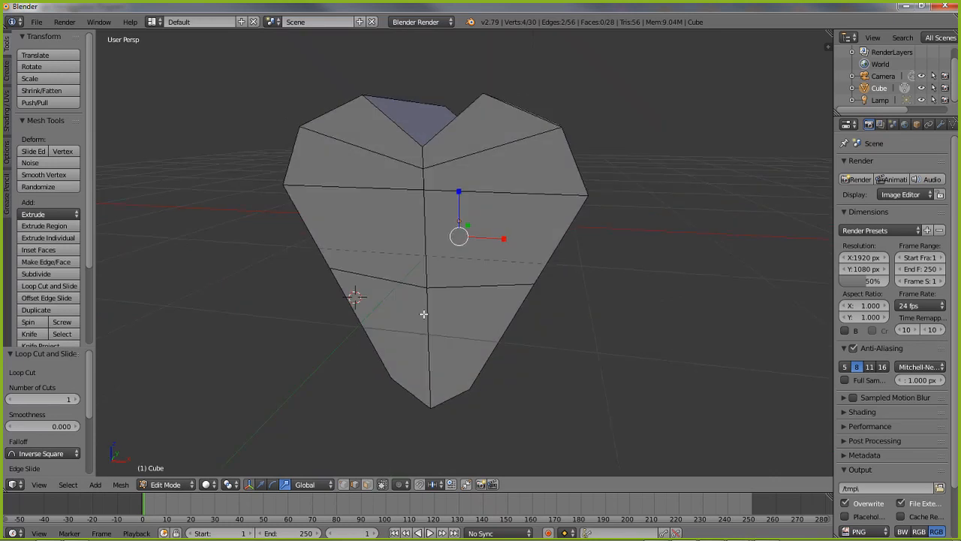
key("s")
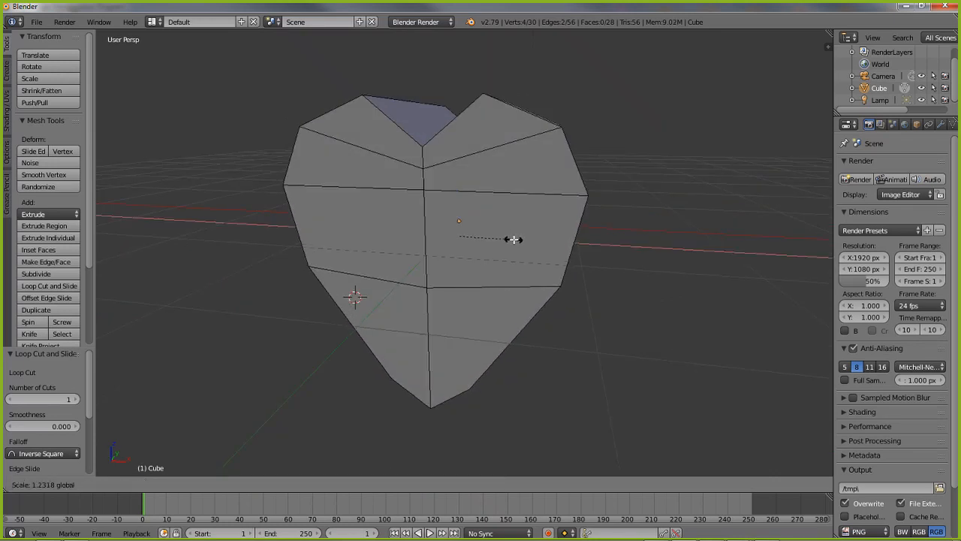
left_click(515, 238)
middle_click_drag(524, 298, 506, 288)
scroll(612, 284, "down", 3)
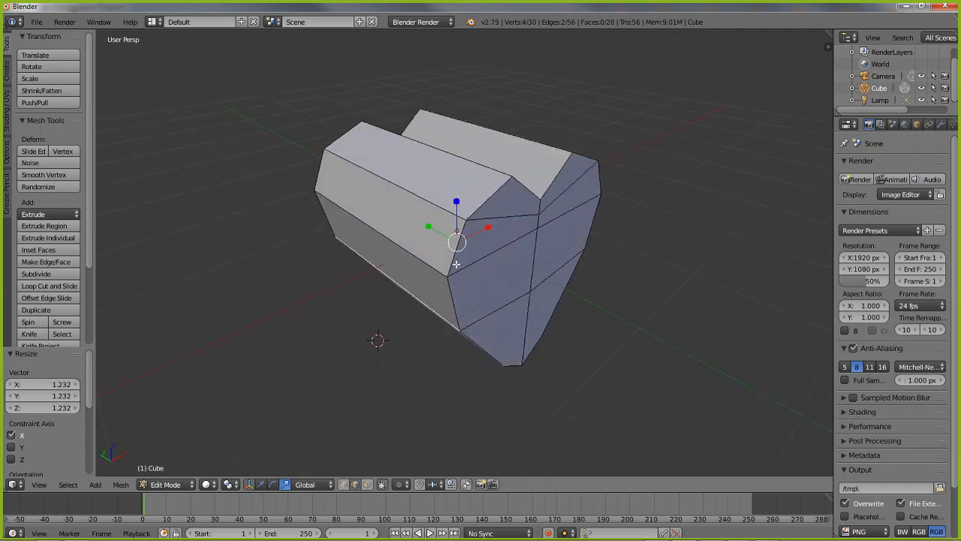
middle_click_drag(529, 296, 599, 299)
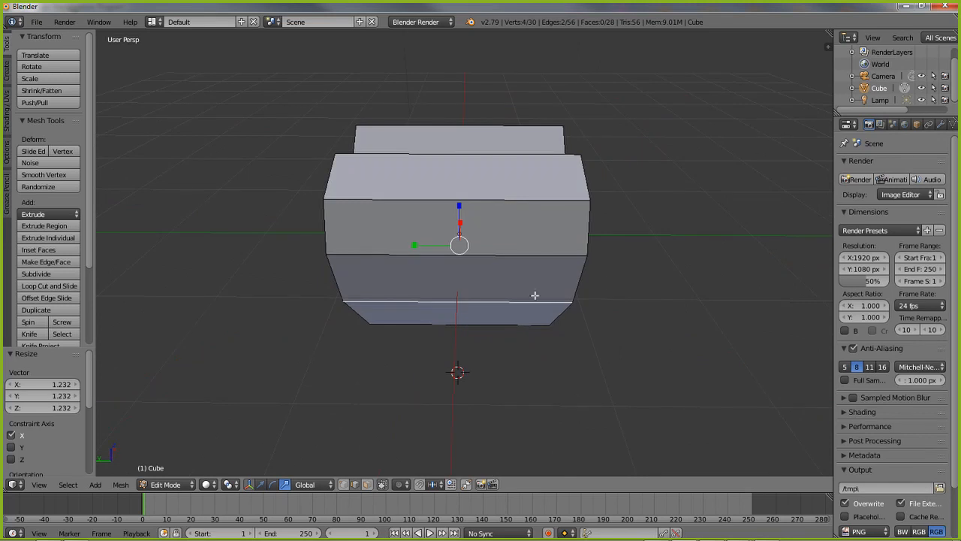
middle_click_drag(534, 295, 358, 171)
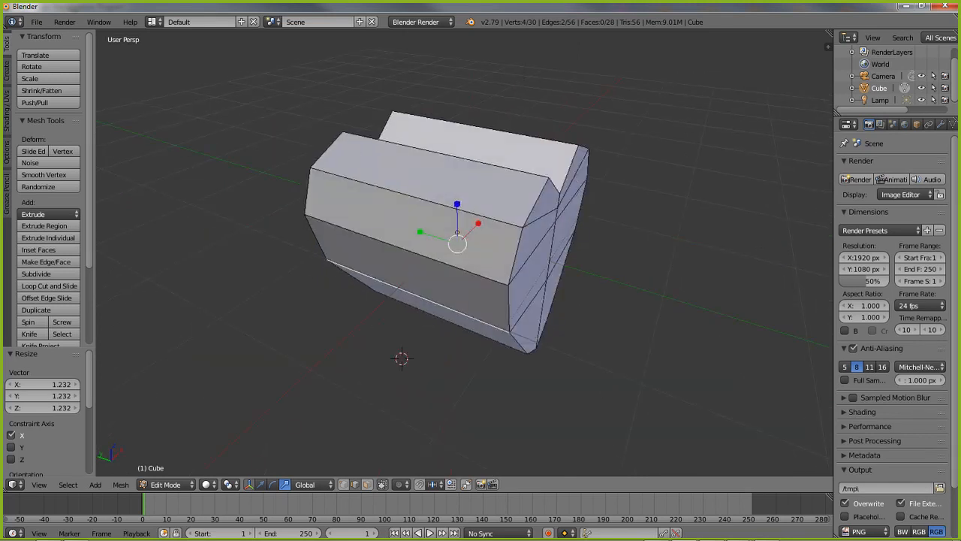
left_click(45, 287)
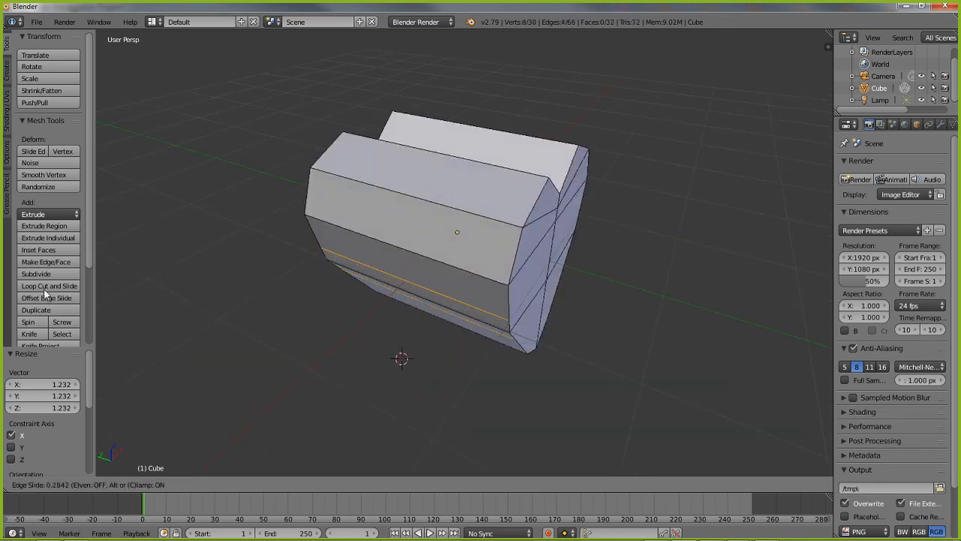
left_click(375, 292)
middle_click_drag(418, 346, 353, 302)
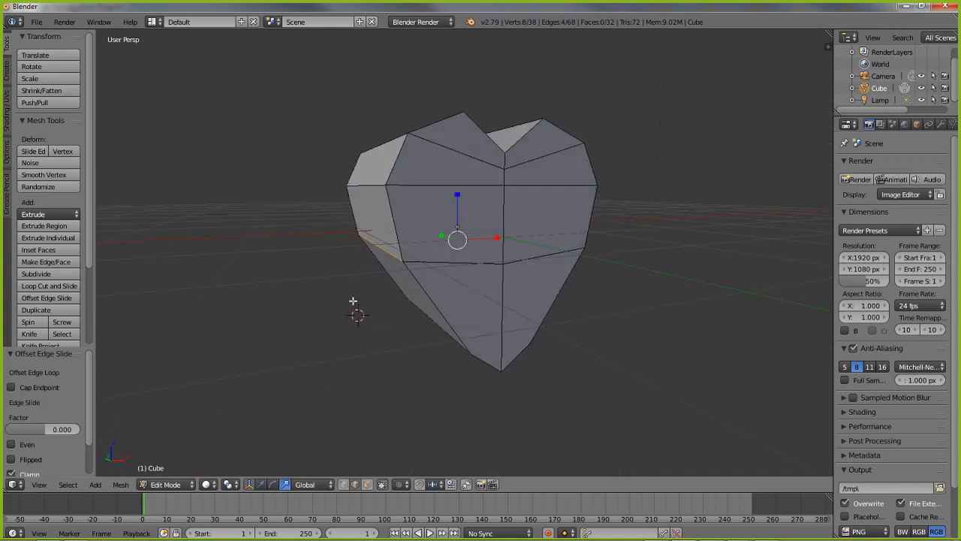
key("g")
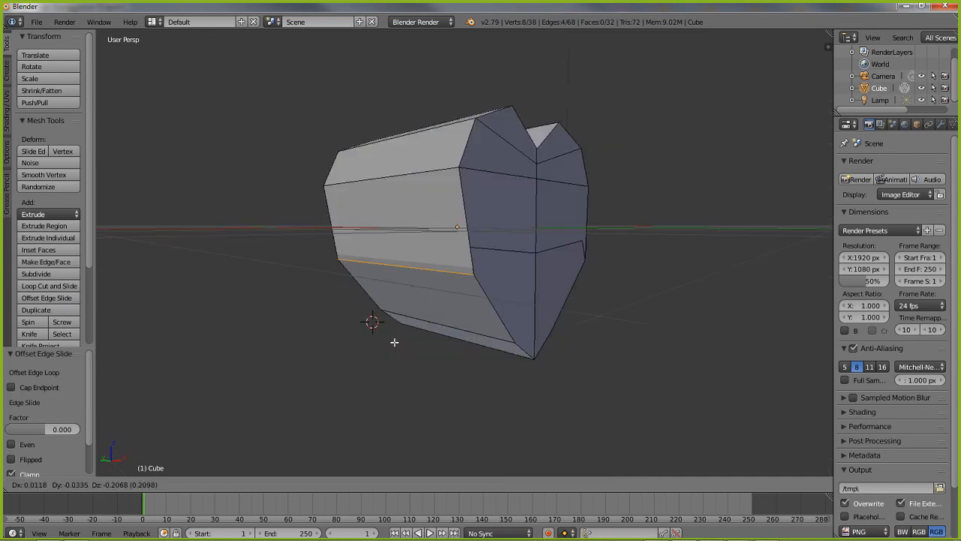
right_click(360, 315)
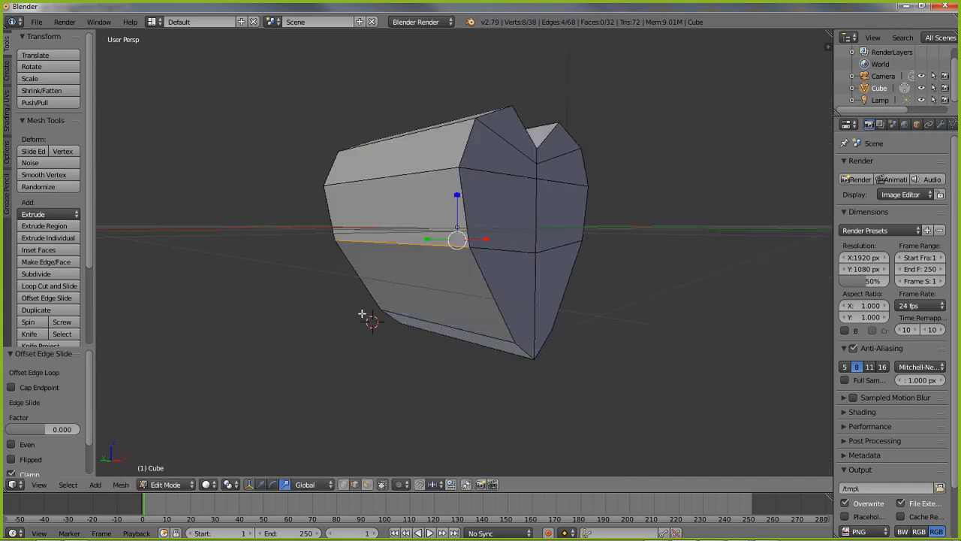
middle_click_drag(361, 314, 383, 299)
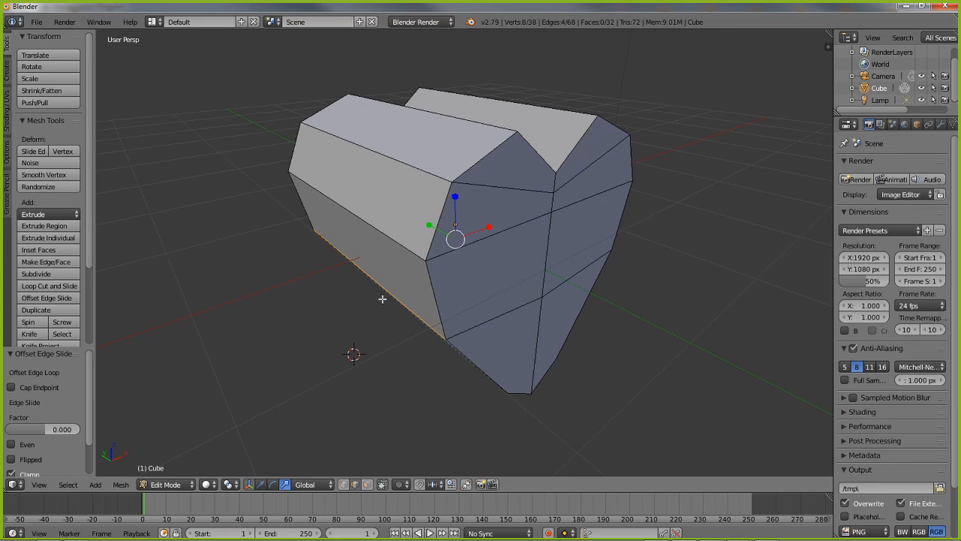
key("ctrl+z")
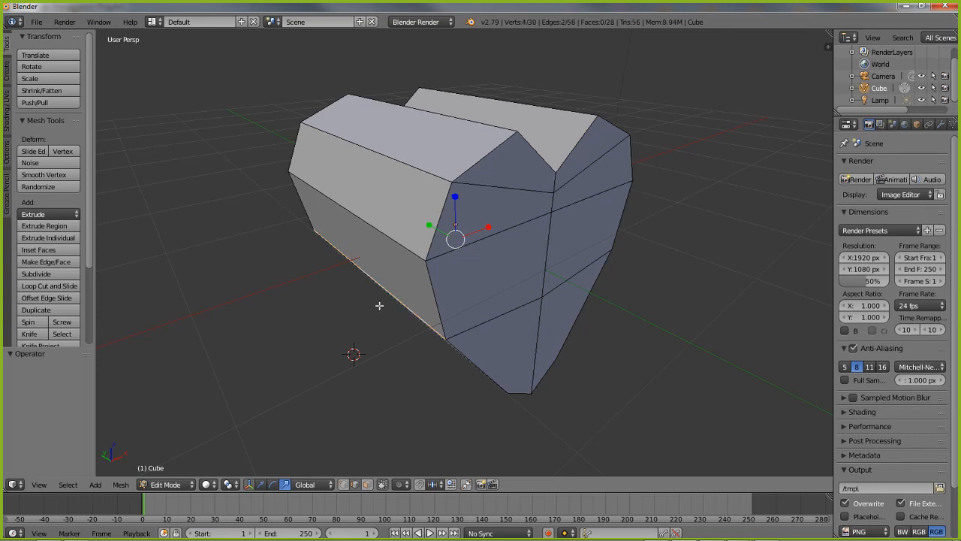
Add a single heart-shaped loop cut around the mesh, centred midway along its depth between the front and back faces
middle_click_drag(379, 306, 397, 278)
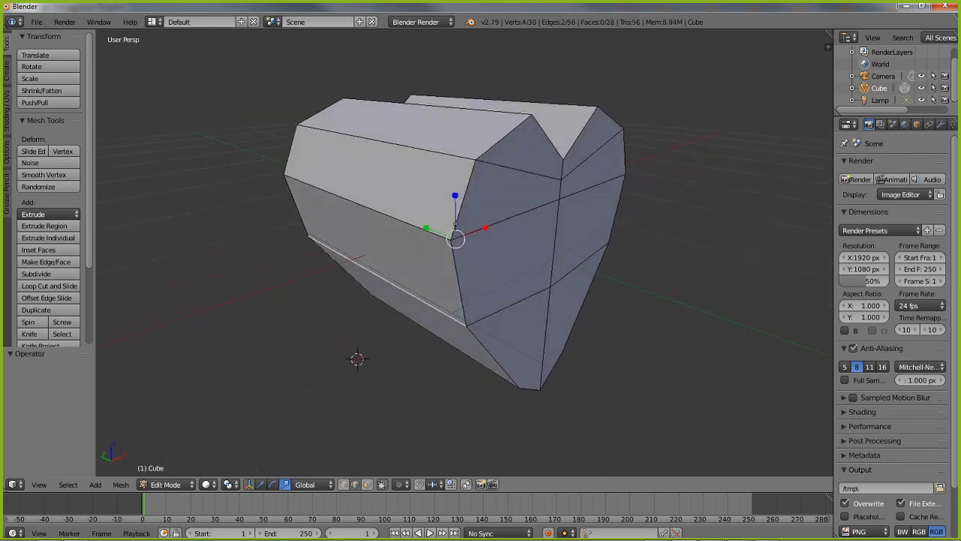
left_click(34, 286)
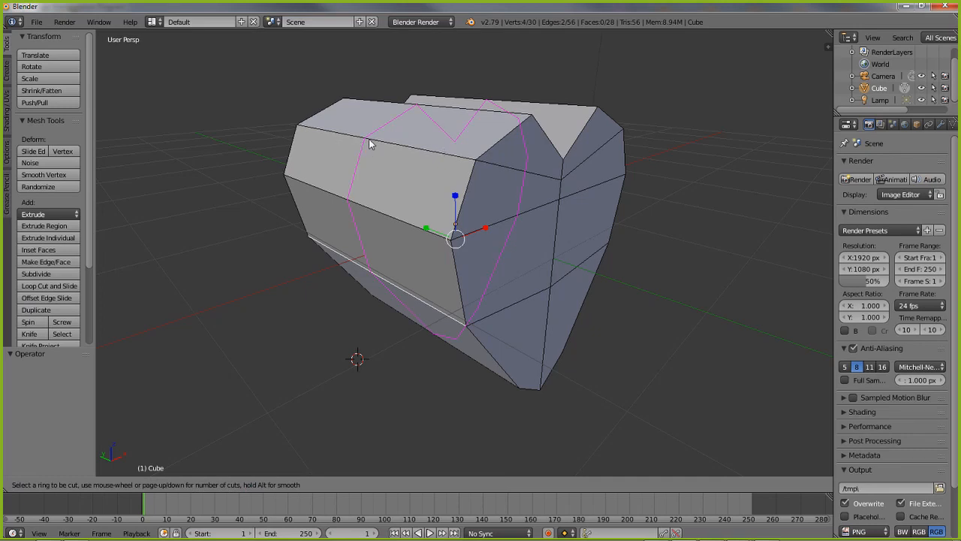
left_click(369, 143)
left_click(350, 137)
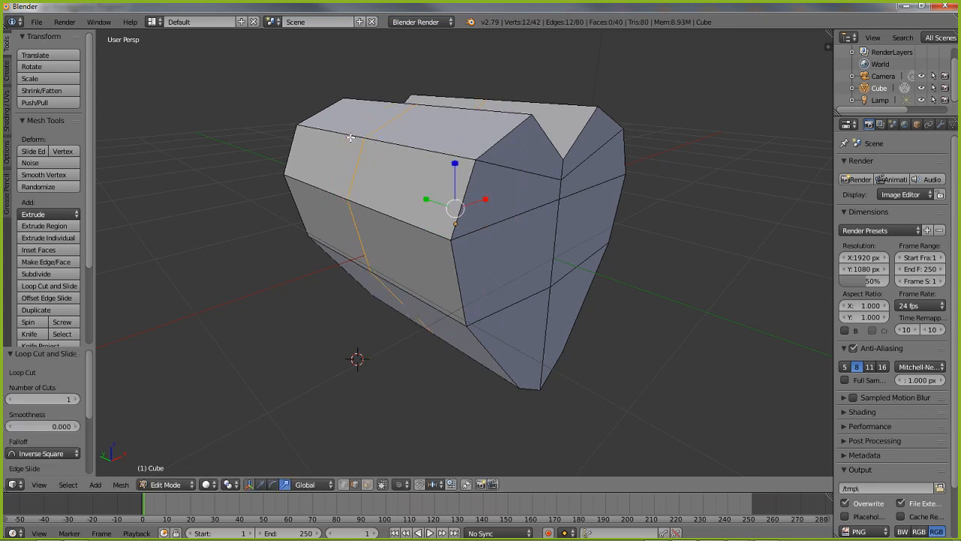
middle_click_drag(350, 138, 441, 262)
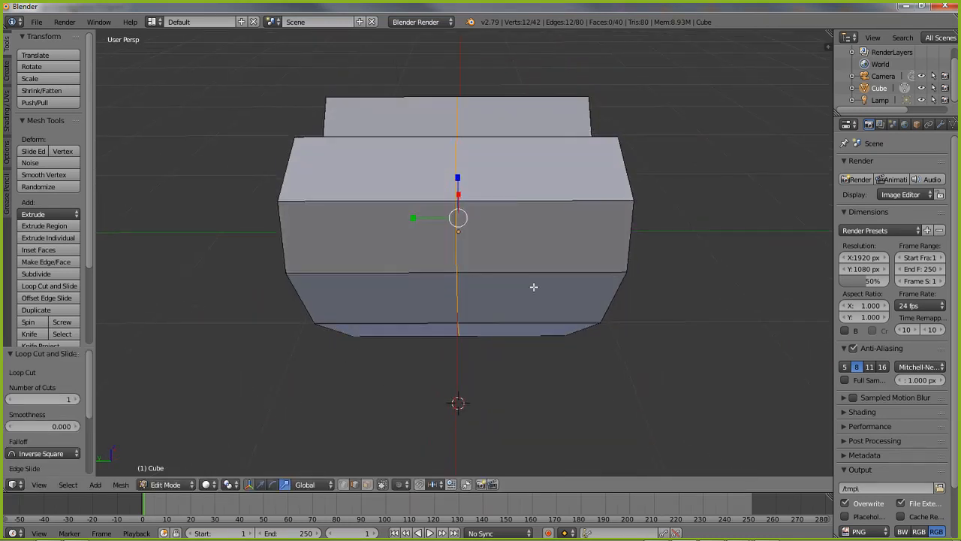
middle_click_drag(533, 287, 452, 275)
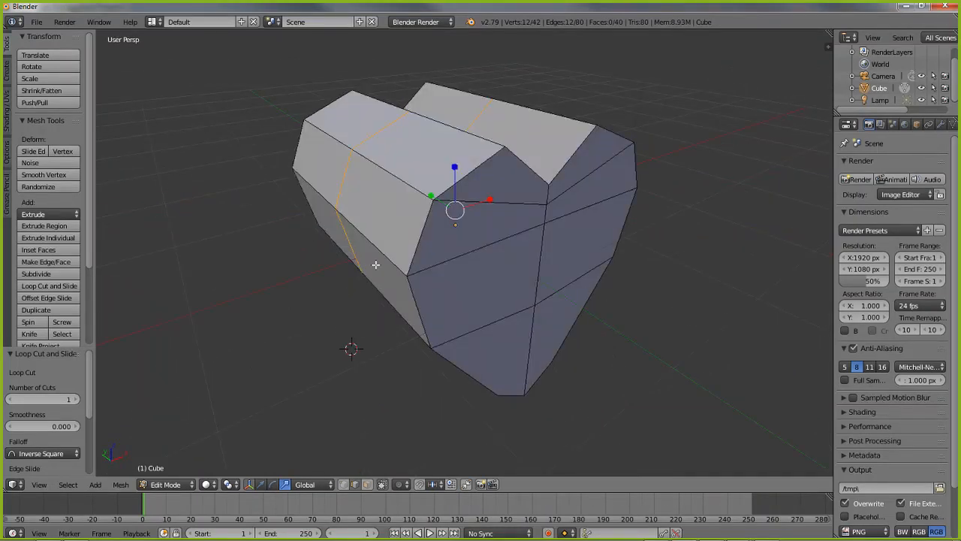
Switch to Object Mode and flatten the whole heart along the Y axis to about 0.357
left_click(169, 484)
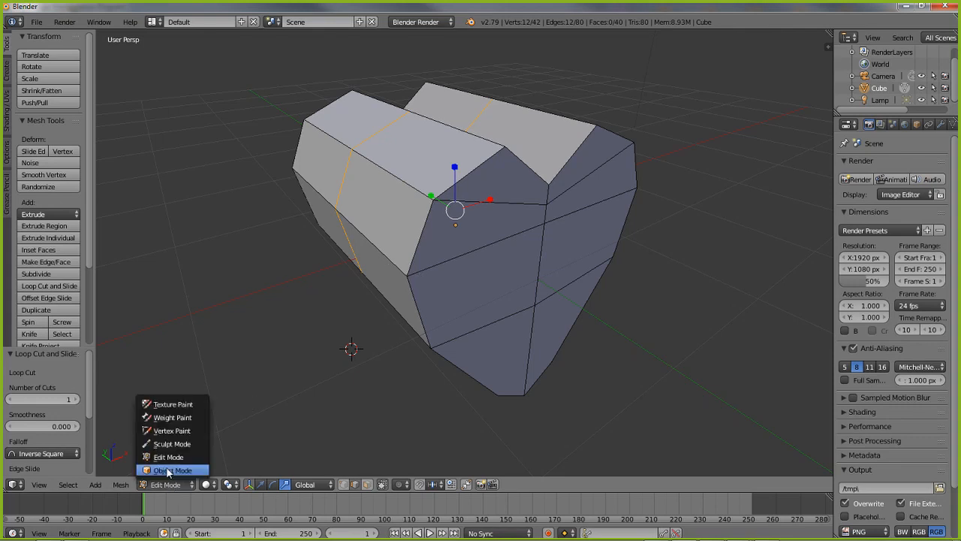
left_click(169, 470)
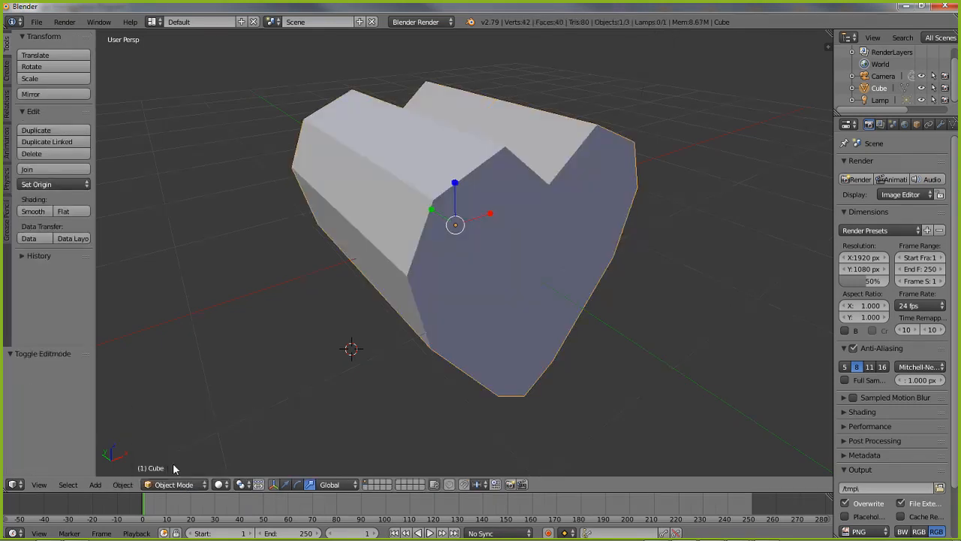
mouse_move(366, 323)
middle_mouse_down()
mouse_move(307, 322)
mouse_move(371, 329)
middle_mouse_up()
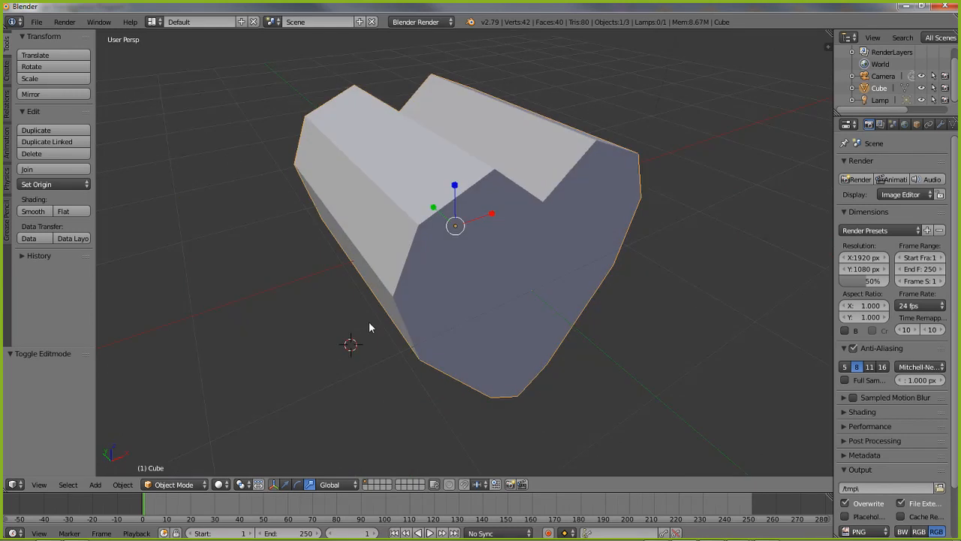
middle_click_drag(299, 363, 353, 366)
key("s")
key("y")
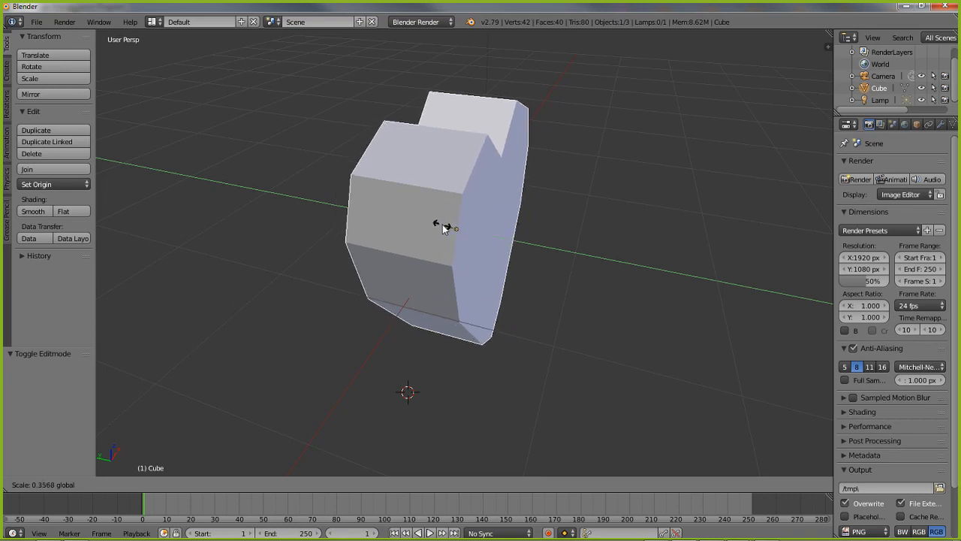
left_click(443, 227)
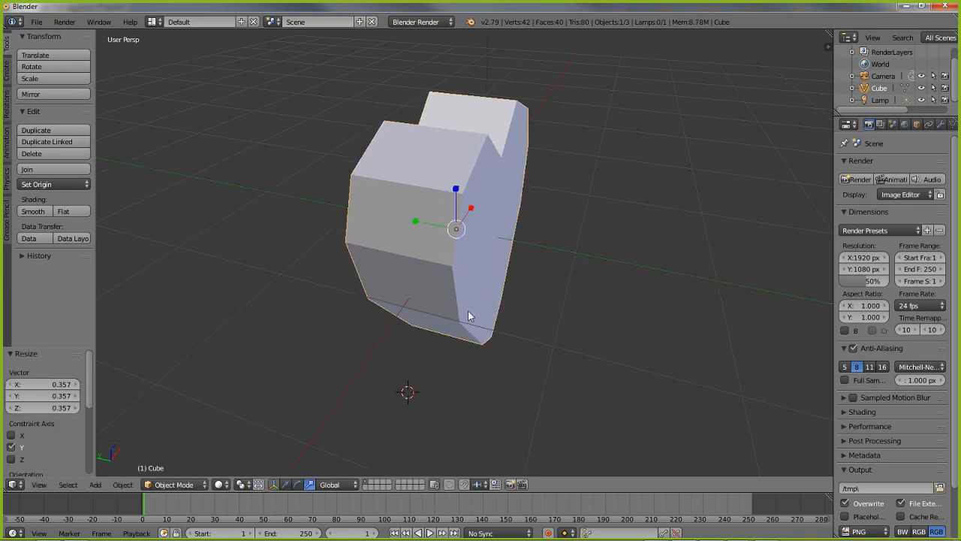
Return the heart to Edit Mode, viewing its flat face
middle_click_drag(443, 227, 388, 371)
left_click(179, 485)
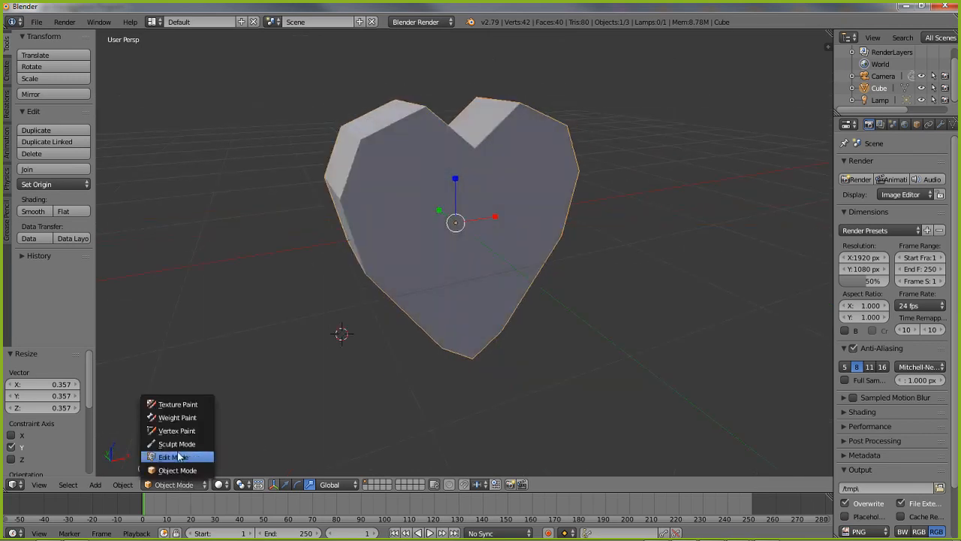
left_click(177, 458)
middle_click_drag(409, 312, 375, 310)
scroll(455, 317, "up", 1)
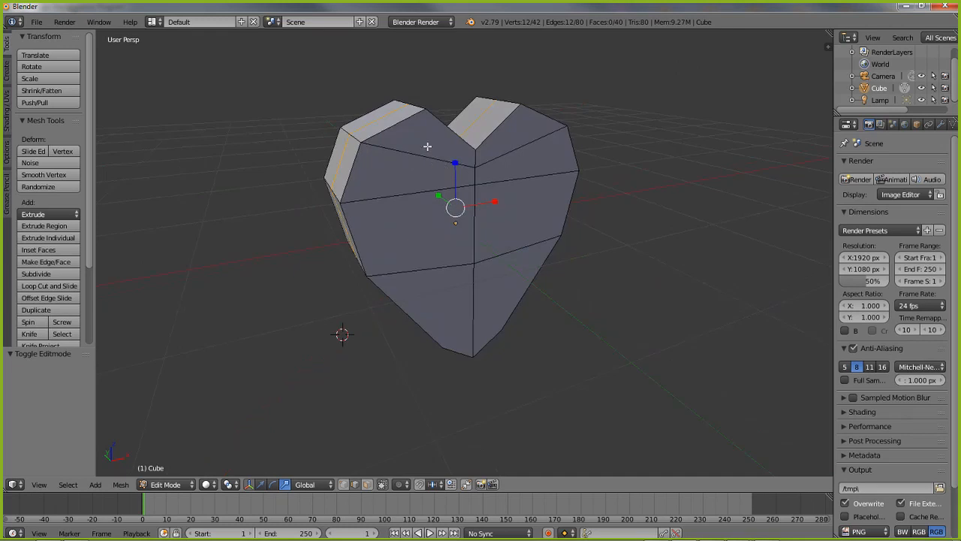
Switch to face selection and select all eight faces on the heart's front side
left_click(368, 484)
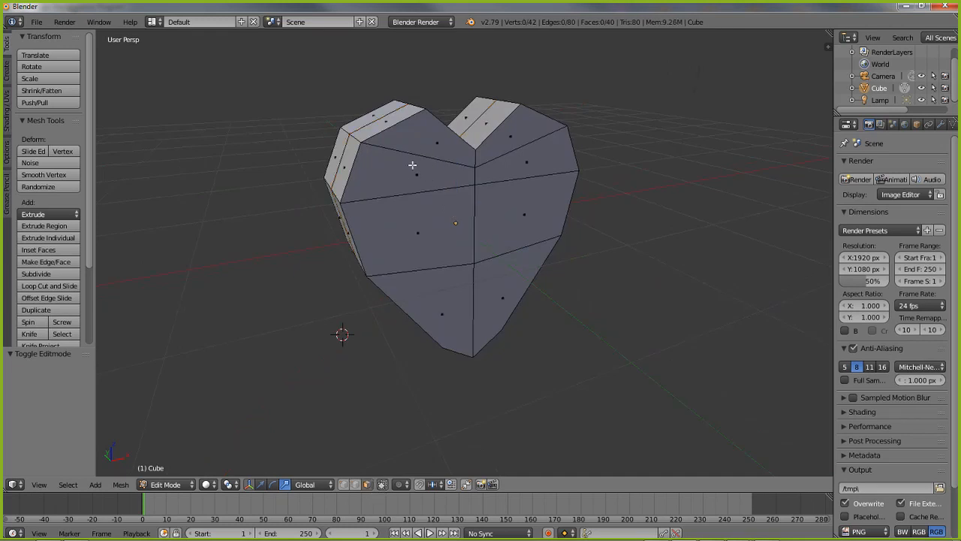
right_click(415, 163)
right_click(406, 186)
right_click(406, 237)
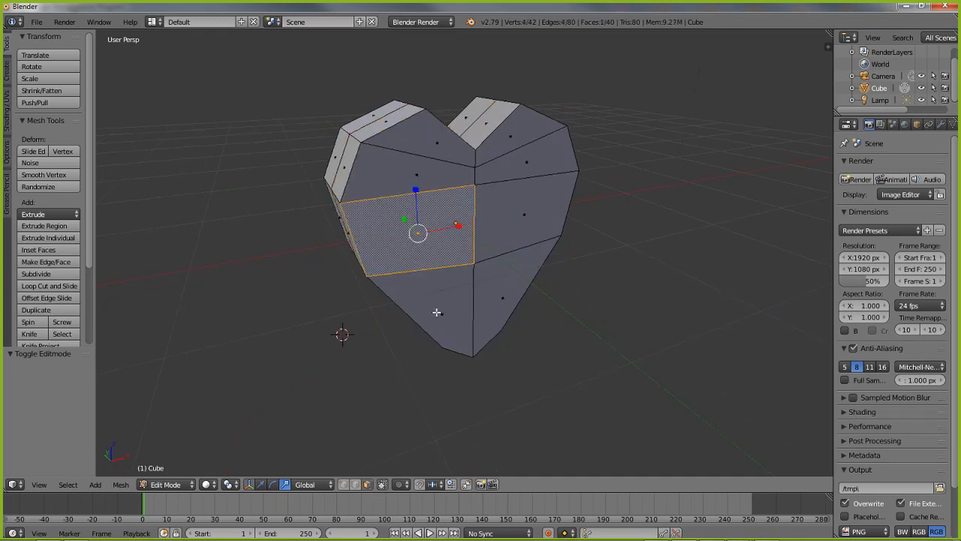
right_click(436, 312, "shift")
right_click(499, 304, "shift")
right_click(518, 219, "shift")
right_click(526, 162, "shift")
right_click(510, 135, "shift")
right_click(428, 143, "shift")
right_click(413, 170, "shift")
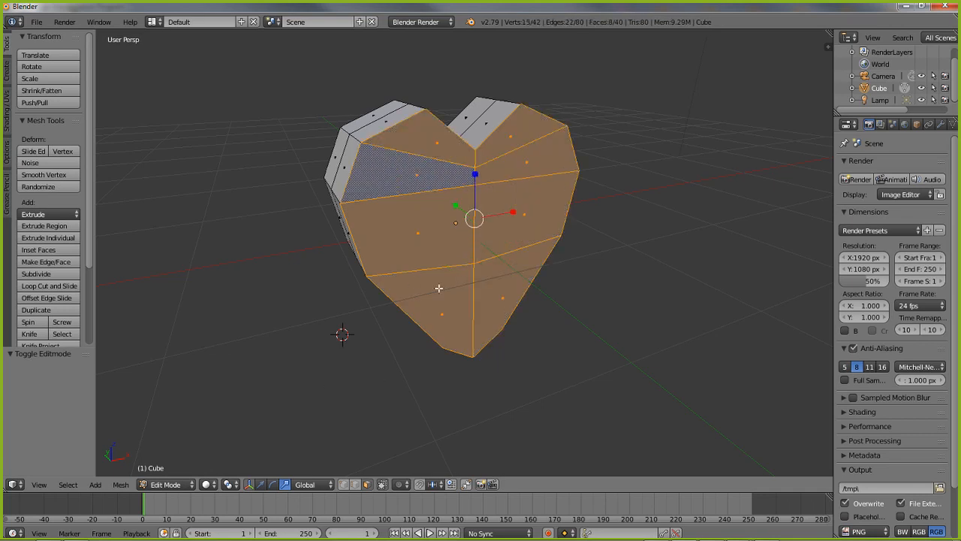
Add all eight faces on the heart's back side to the selection
middle_click_drag(538, 307, 627, 269)
right_click(408, 143, "shift")
right_click(482, 144, "shift")
right_click(487, 171, "shift")
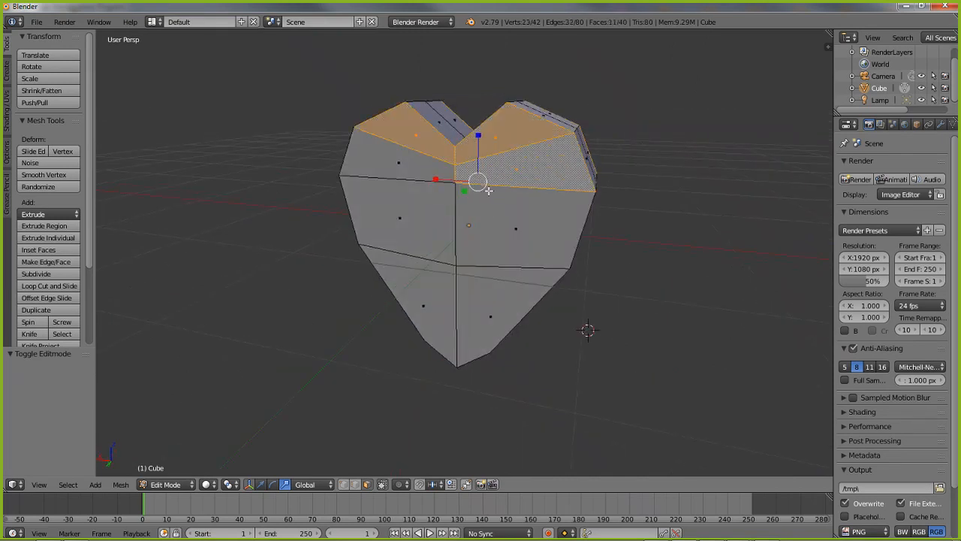
right_click(480, 210, "shift")
right_click(420, 167, "shift")
right_click(419, 220, "shift")
right_click(432, 304, "shift")
right_click(498, 308, "shift")
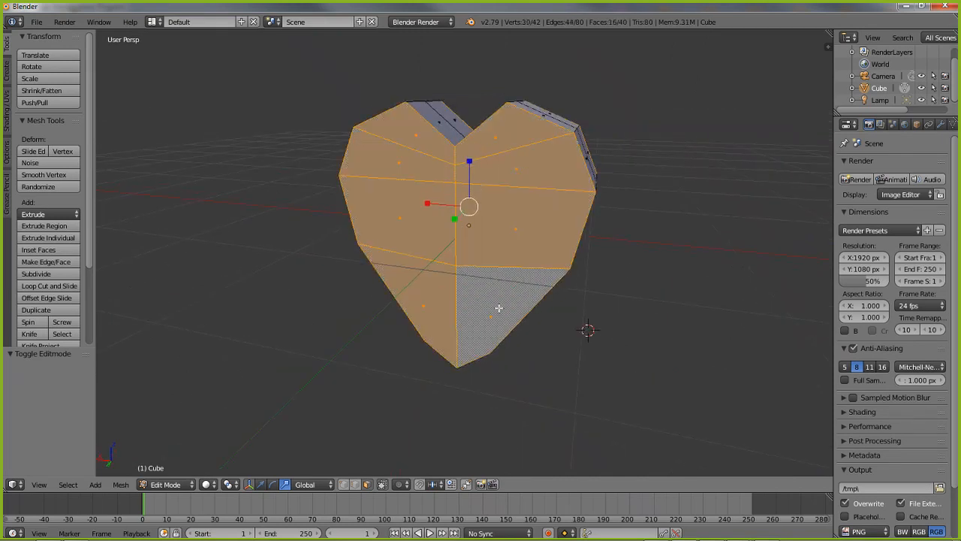
middle_click_drag(498, 307, 426, 337)
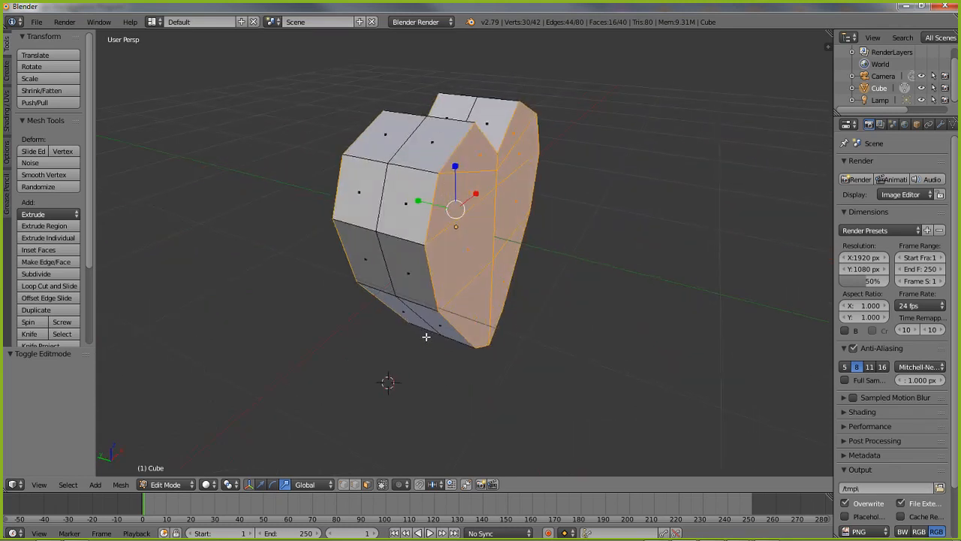
Return to edge selection, select the heart-shaped middle loop and scale it outward uniformly to about 1.224
left_click(367, 485)
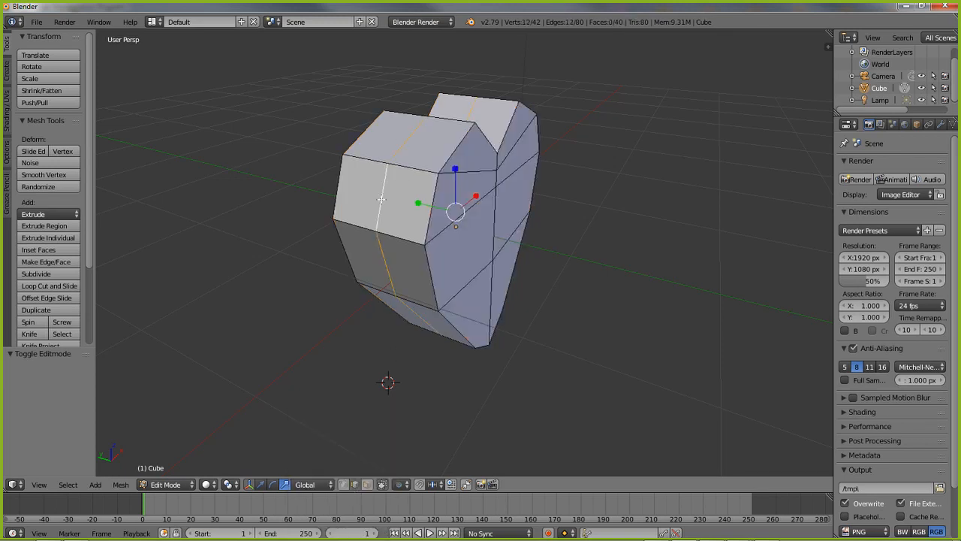
mouse_move(462, 321)
middle_mouse_down()
mouse_move(444, 331)
mouse_move(444, 272)
mouse_move(460, 317)
middle_mouse_up()
mouse_move(521, 342)
middle_mouse_down()
mouse_move(314, 353)
mouse_move(510, 349)
middle_mouse_up()
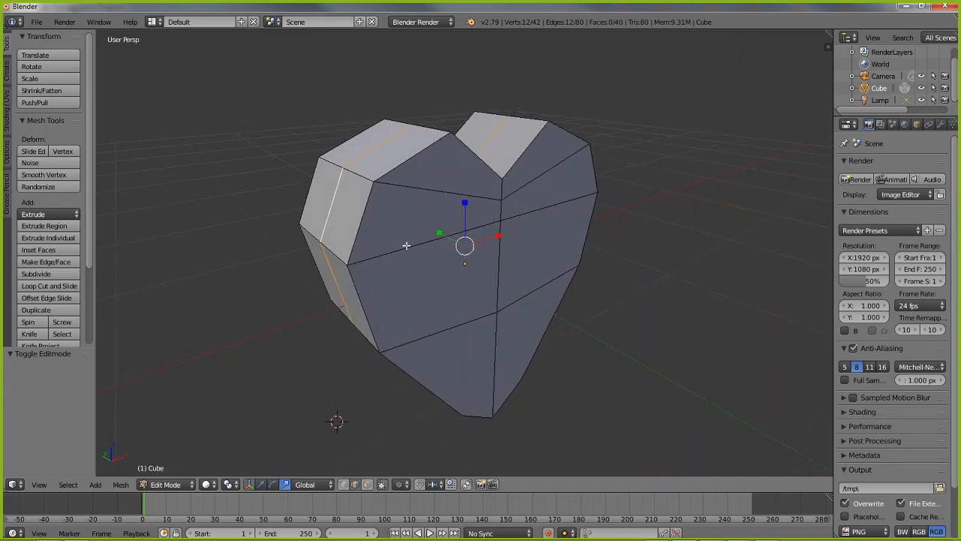
middle_click_drag(450, 292, 462, 284)
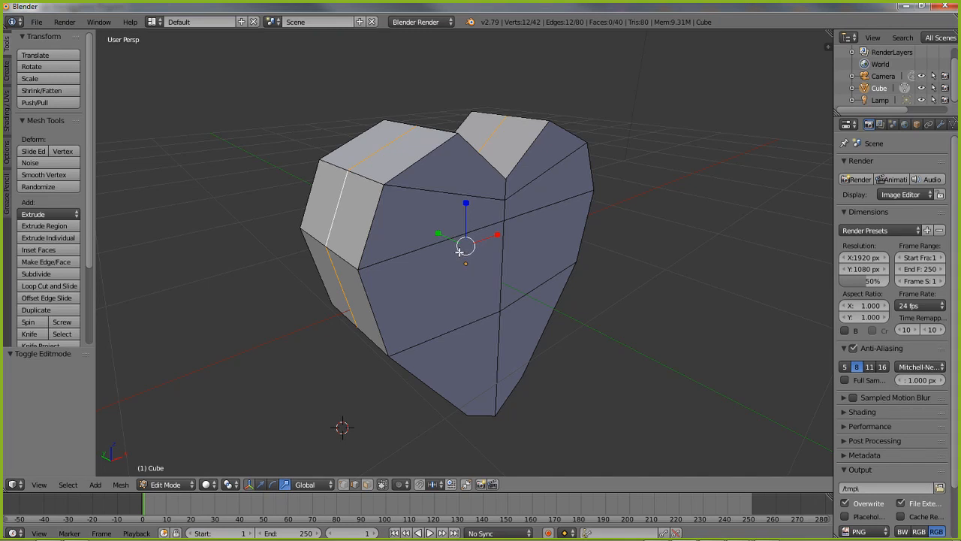
key("s")
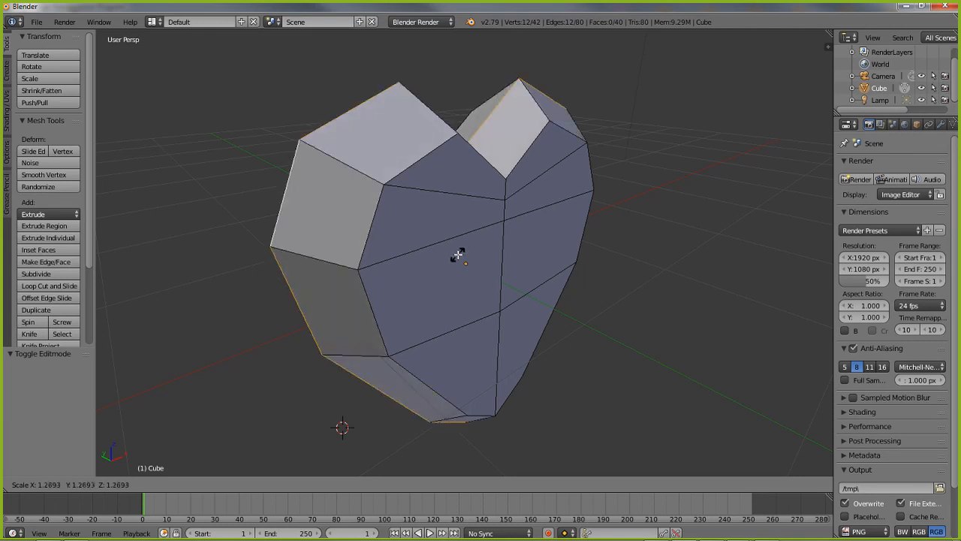
left_click(458, 256)
mouse_move(597, 346)
middle_mouse_down()
mouse_move(548, 328)
mouse_move(429, 332)
mouse_move(580, 338)
mouse_move(589, 347)
middle_mouse_up()
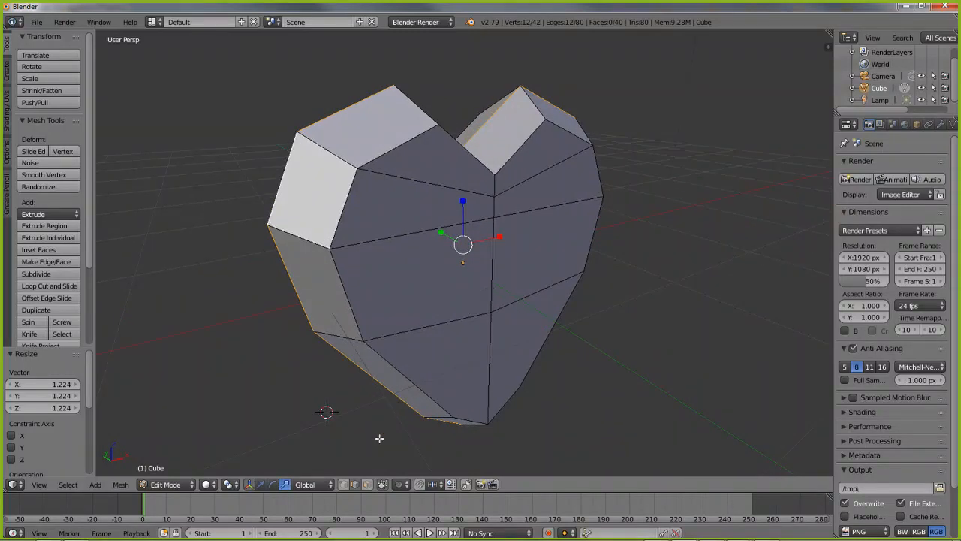
Select the two adjoining central vertical edges on the heart's front side, just below the notch
right_click(491, 272)
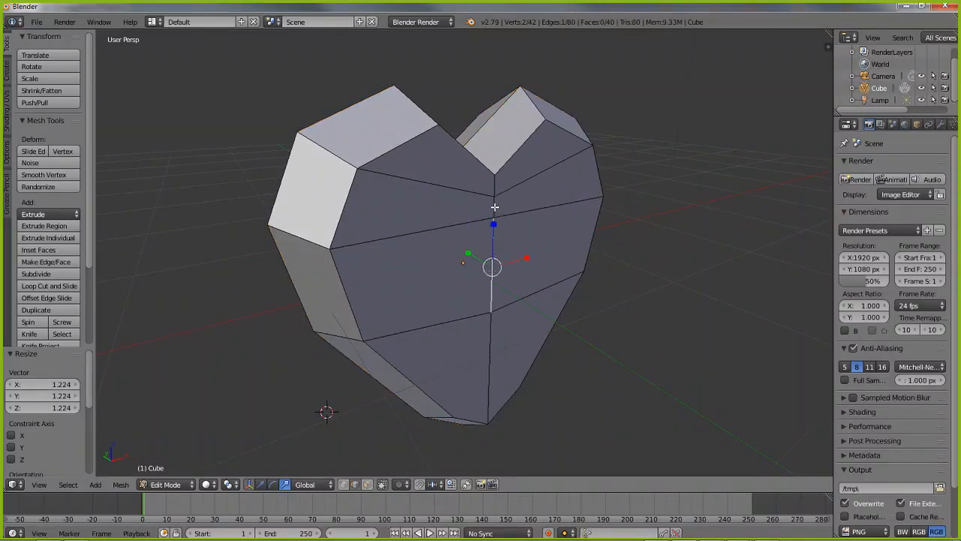
middle_click_drag(461, 316, 403, 307)
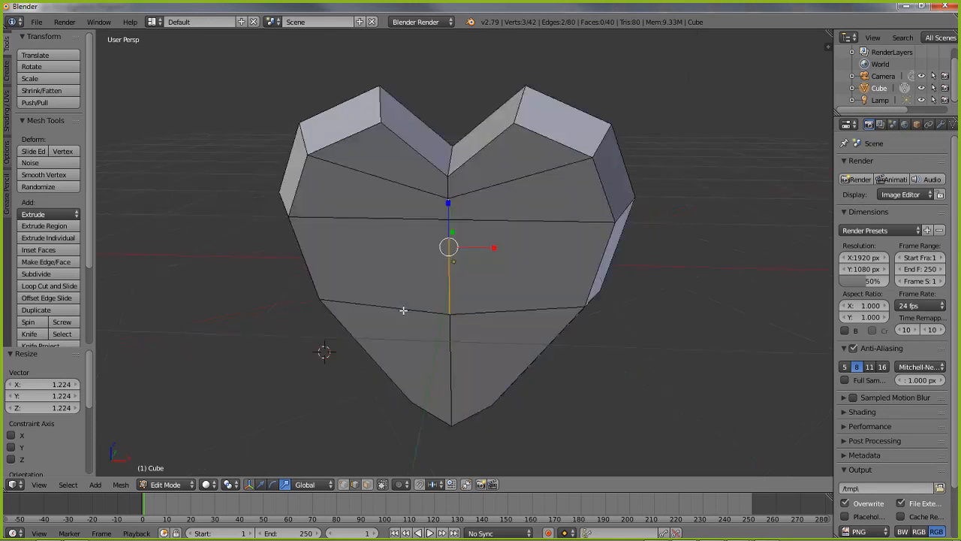
right_click(447, 203)
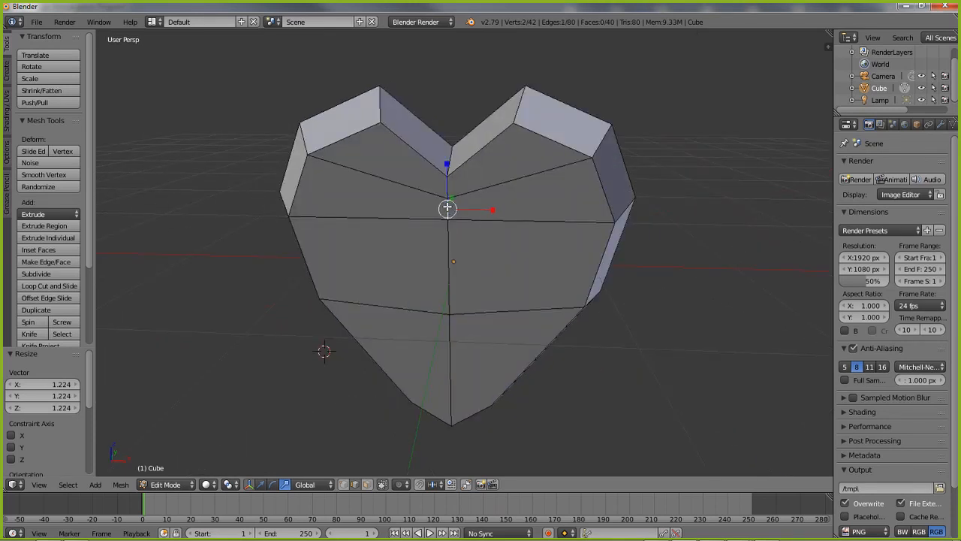
right_click(449, 276)
right_click(448, 206, "shift")
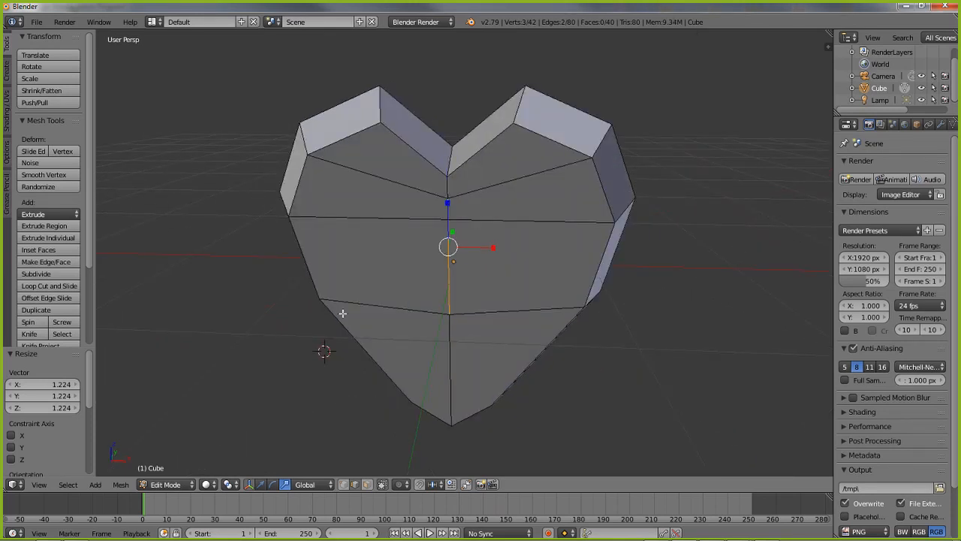
Add the two matching edges on the back and scale all four along the Y axis to about 1.197, followed by about 1.026
middle_click_drag(259, 313, 503, 308)
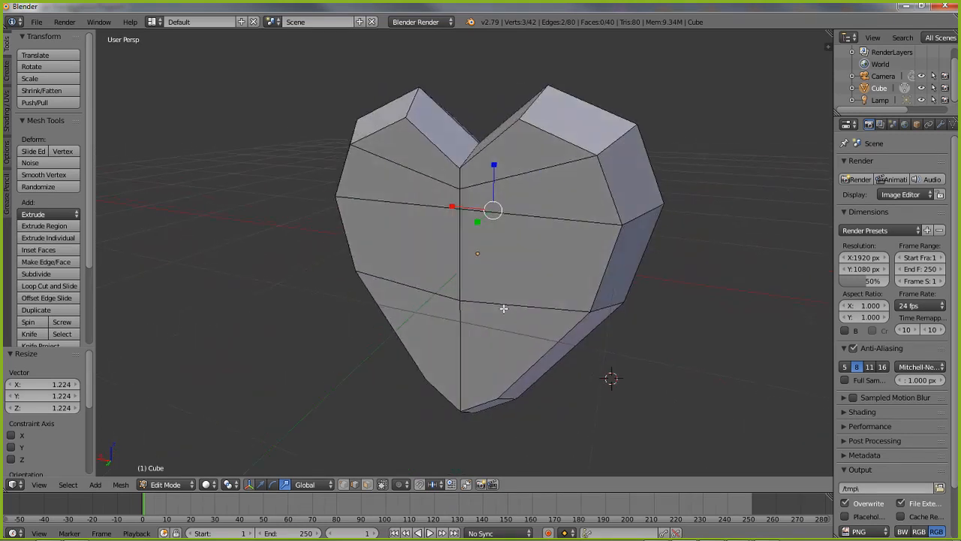
right_click(458, 197, "shift")
right_click(459, 226, "shift")
middle_click_drag(548, 281, 450, 198)
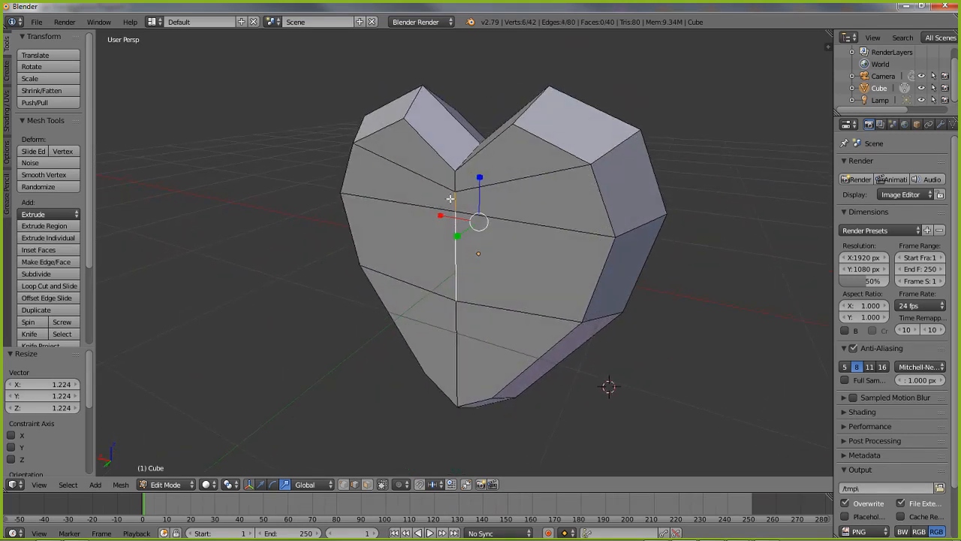
middle_click_drag(455, 235, 522, 269)
key("s")
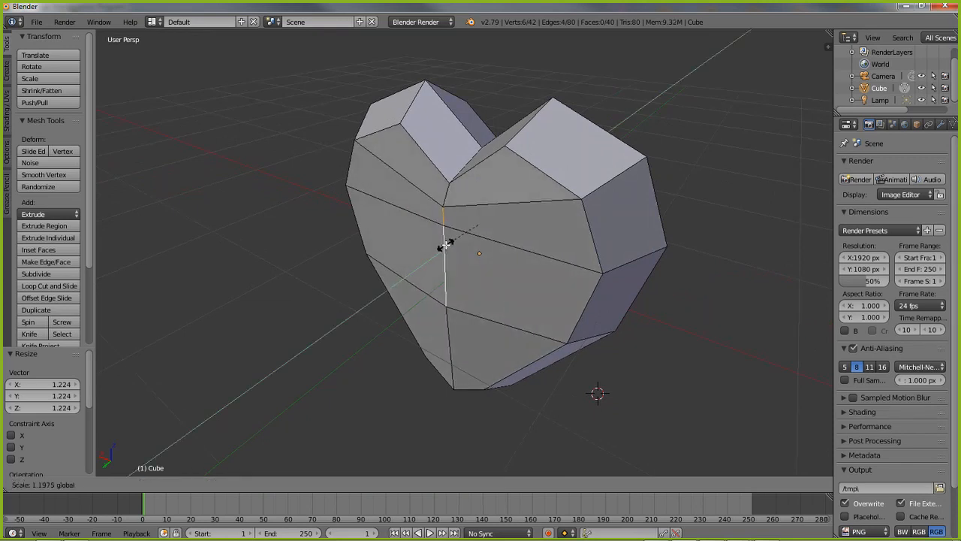
left_click(446, 245)
middle_click_drag(497, 240, 440, 253)
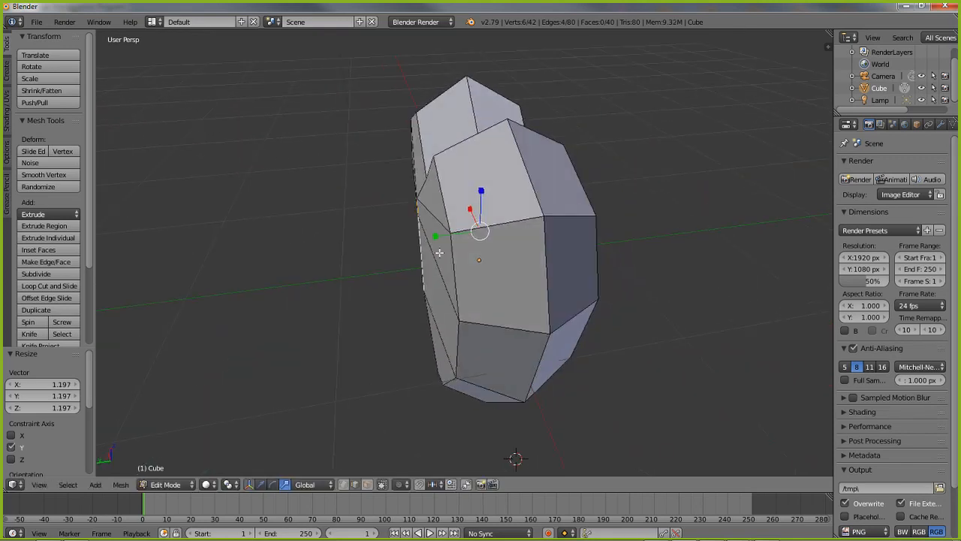
left_click_drag(435, 237, 433, 237)
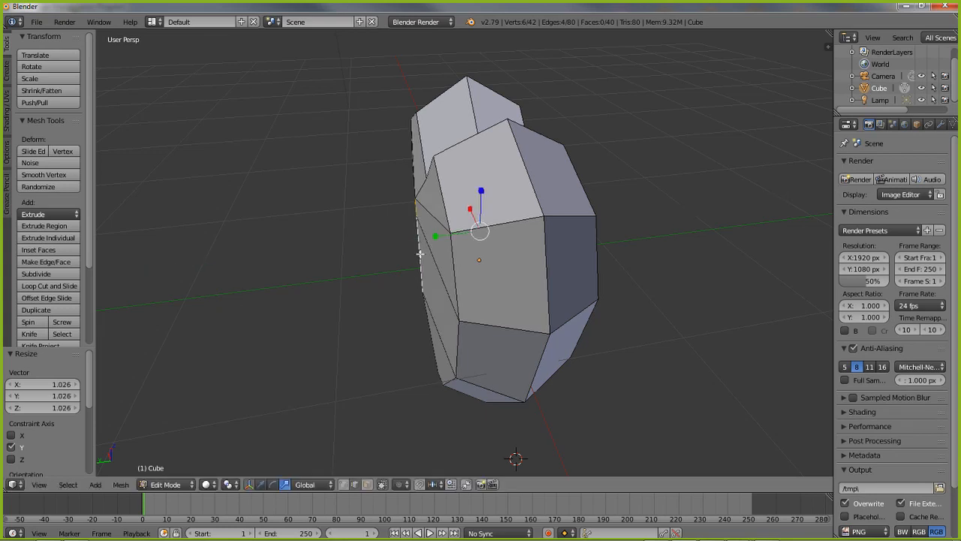
Select only the longer central vertical edge on each of the heart's front and back sides
middle_click_drag(420, 257, 467, 255)
right_click(444, 249)
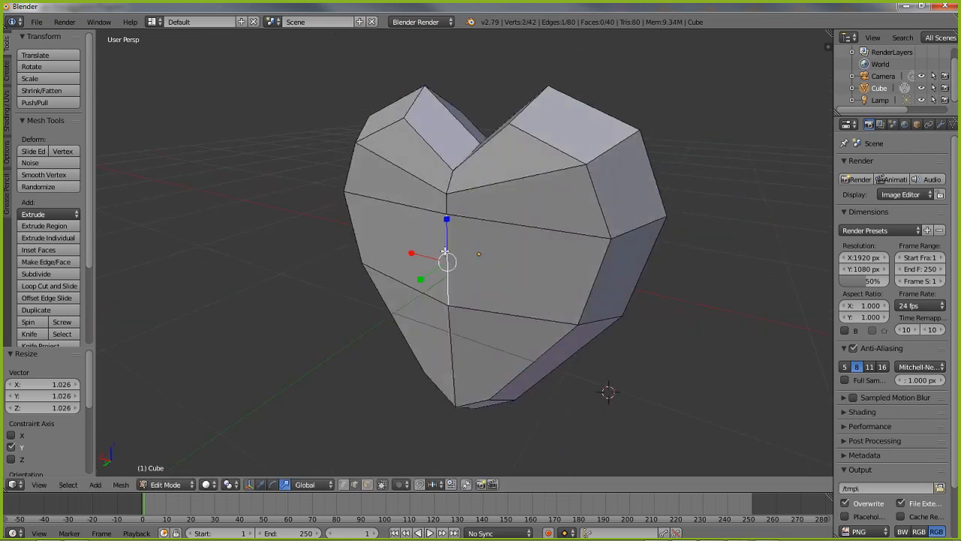
middle_click_drag(445, 252, 458, 250)
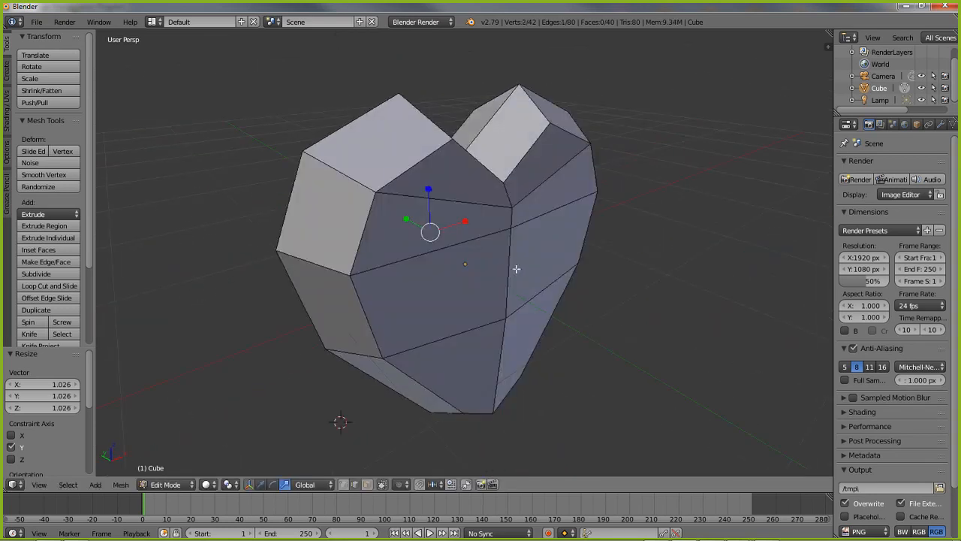
right_click(511, 270, "shift")
middle_click_drag(510, 270, 476, 240)
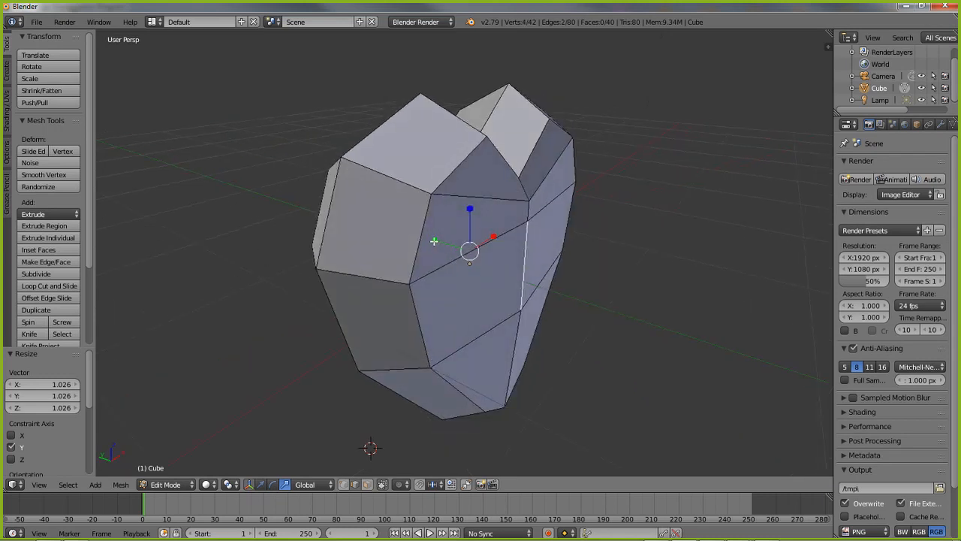
Try scaling the two central edges along the Y axis to 0.9 and undo it
type("s.9")
key("Return")
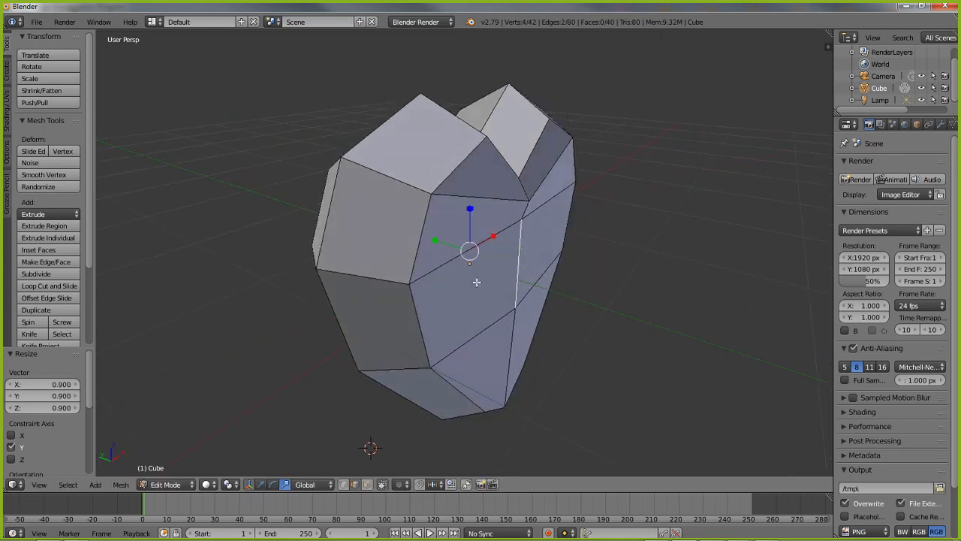
key("ctrl+z")
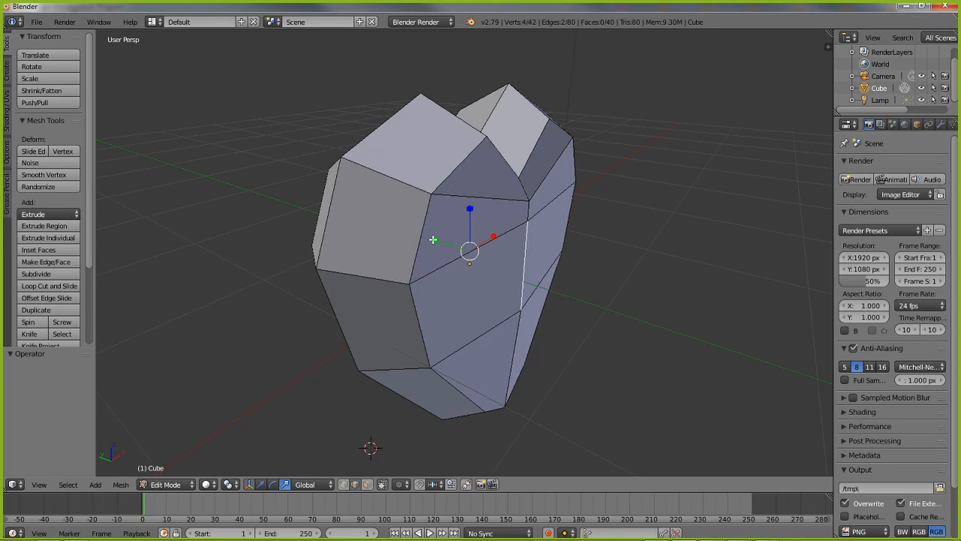
Scale the two central edges outward along the Y axis to about 1.119
key("s")
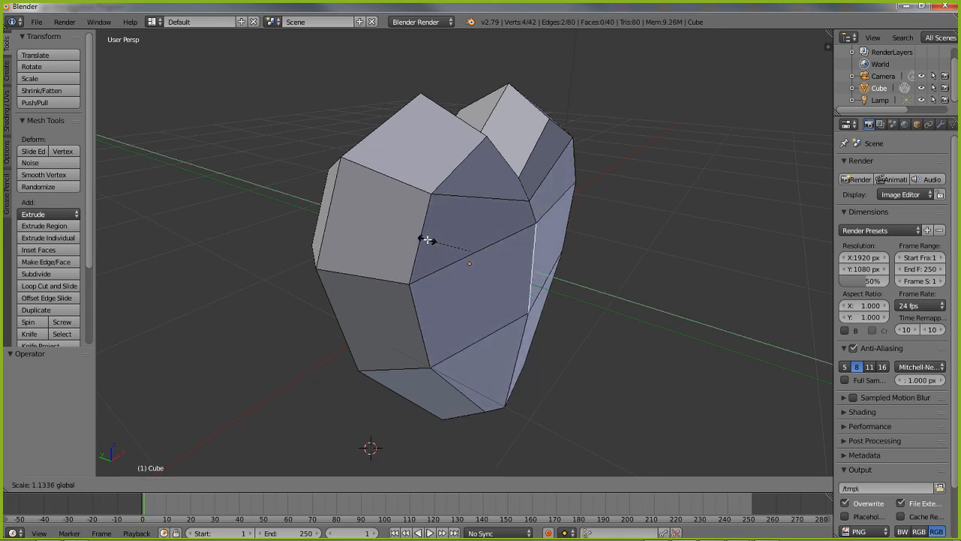
left_click(429, 239)
middle_click_drag(483, 202, 322, 168)
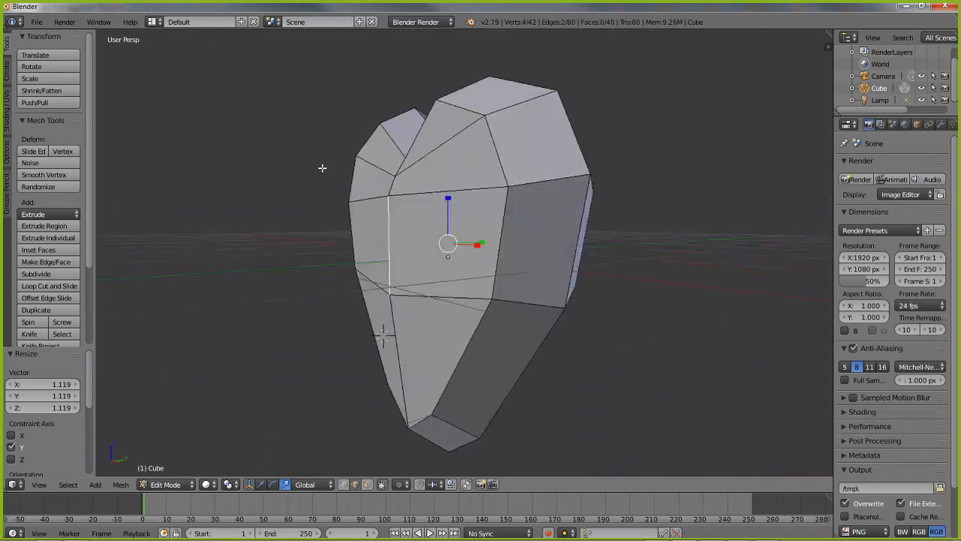
Switch briefly to vertex selection, return to edge selection and select the upper and lower horizontal edge loops in turn
left_click(344, 485)
middle_click_drag(354, 292, 566, 307)
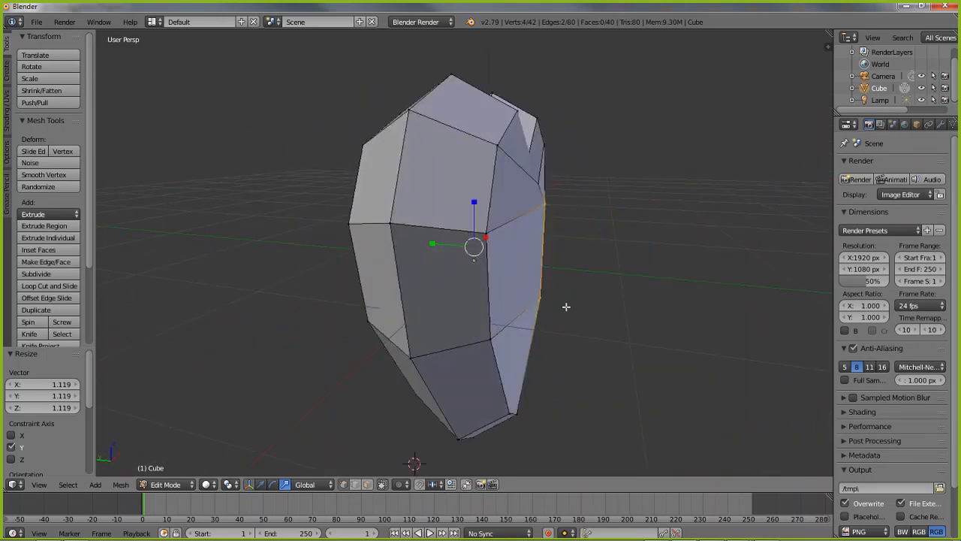
middle_click_drag(566, 307, 503, 308)
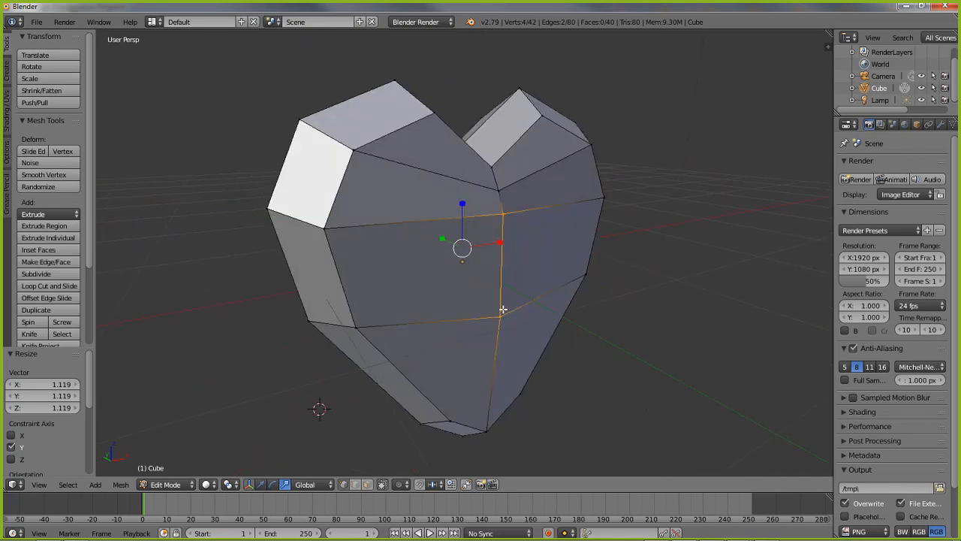
left_click(355, 484)
right_click(400, 226, "alt")
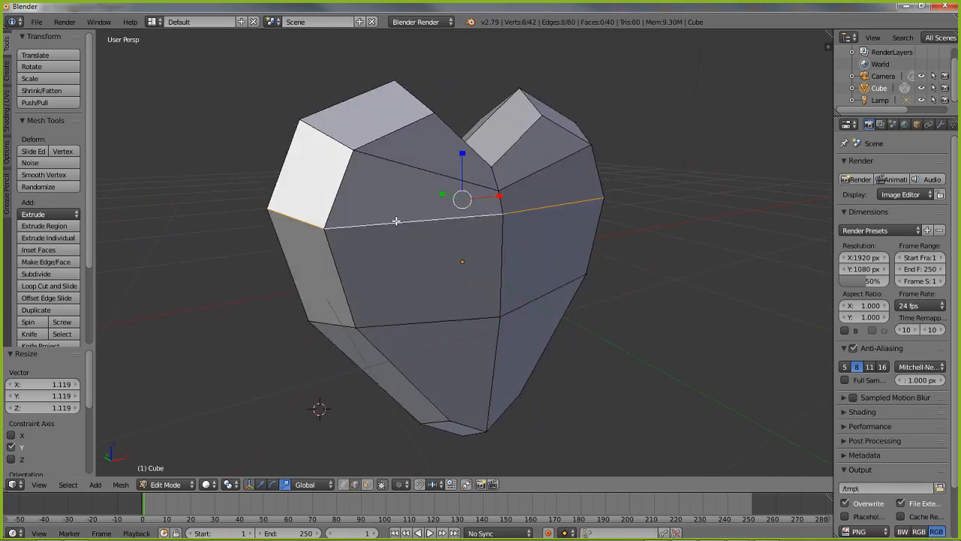
middle_click_drag(371, 240, 630, 253)
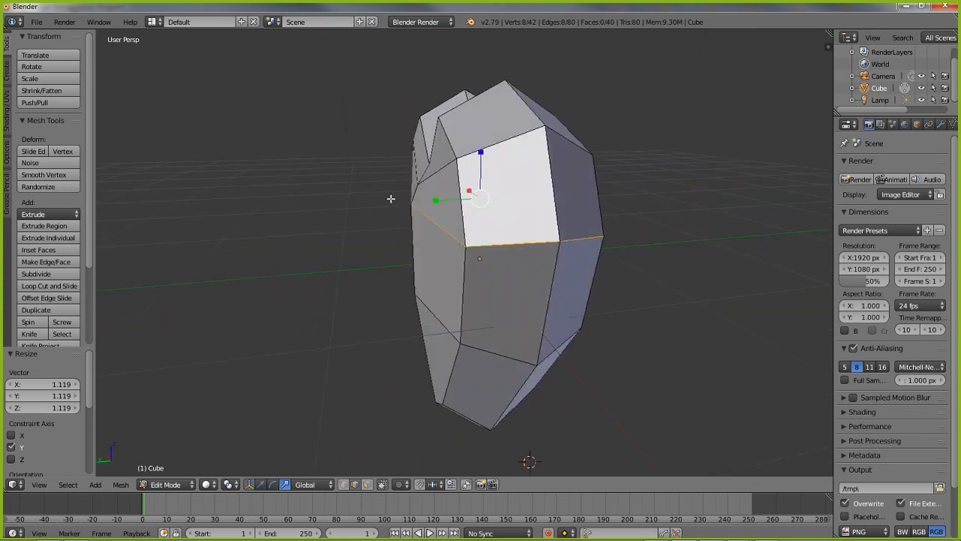
middle_click_drag(390, 199, 549, 242)
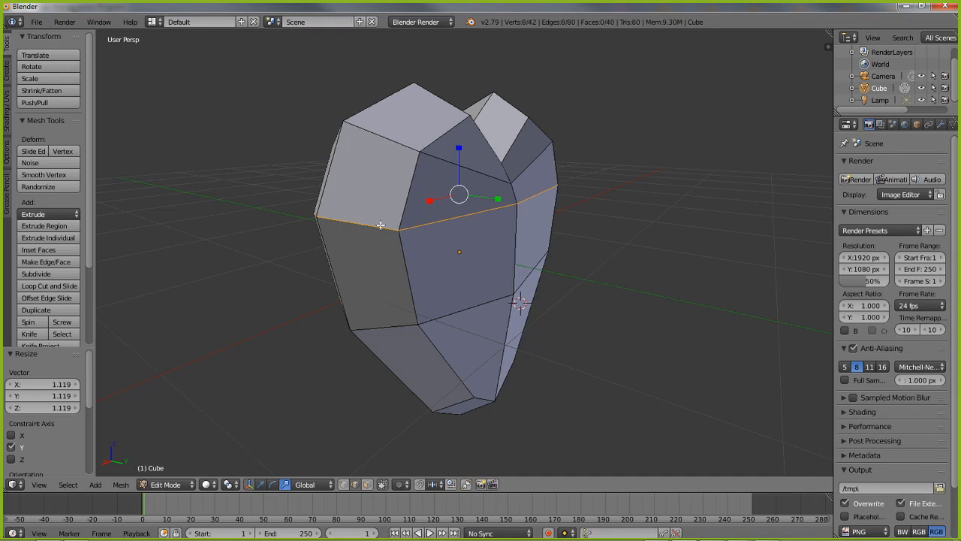
right_click(433, 318, "alt")
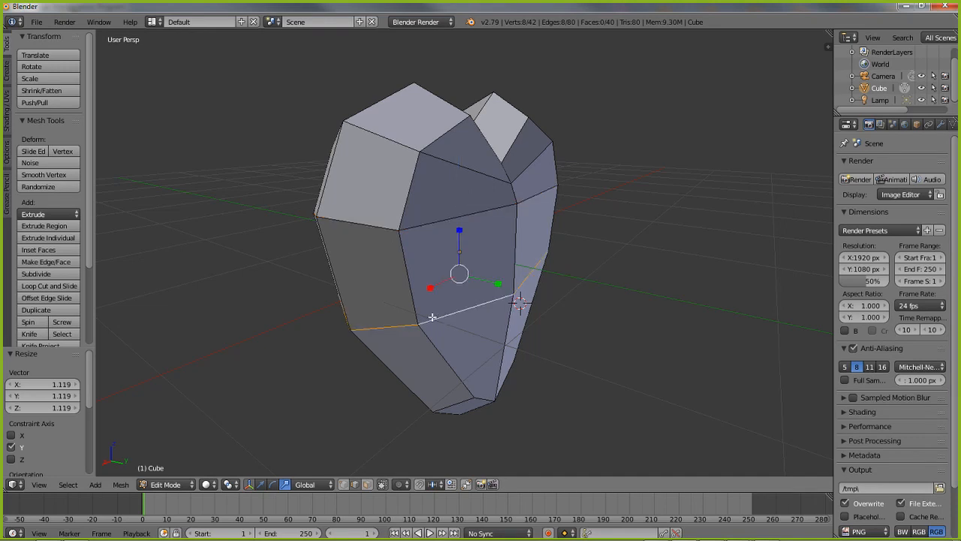
right_click(510, 231, "alt")
Select the heart-shaped middle outline loop and display the mesh in wireframe
middle_click_drag(386, 235, 424, 211)
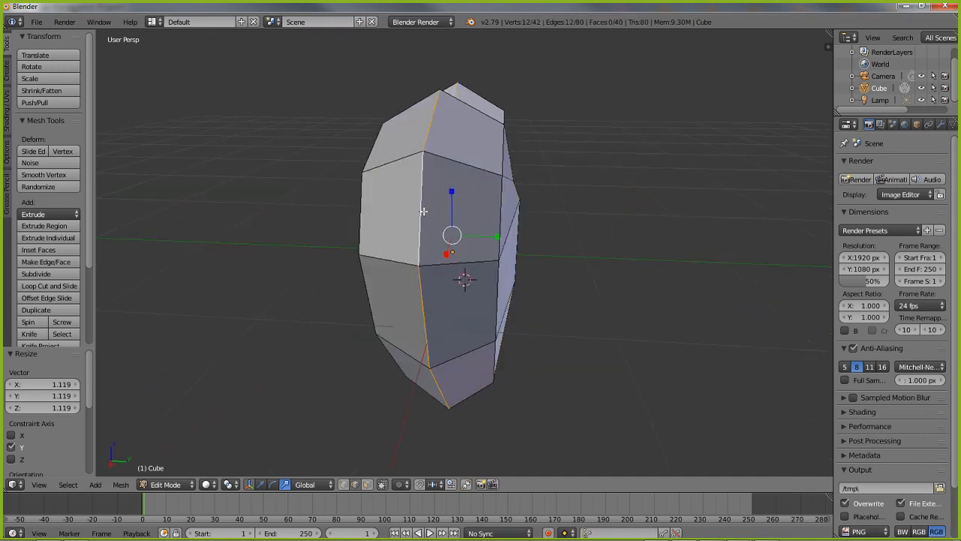
mouse_move(521, 332)
middle_mouse_down()
mouse_move(455, 369)
mouse_move(413, 377)
middle_mouse_up()
key("z")
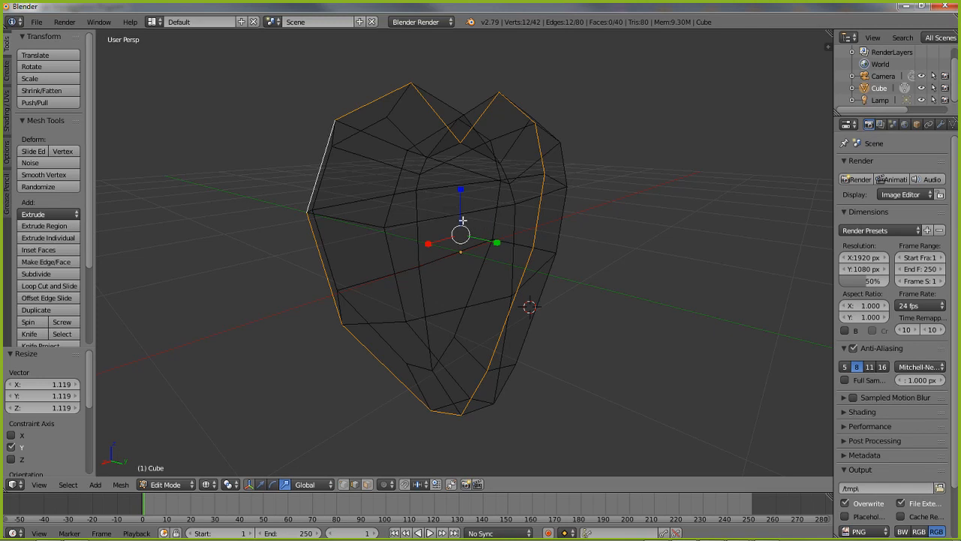
Return to solid display, select the upper horizontal edge loop and scale it outward along the Y axis to about 1.233
key("z")
middle_click_drag(466, 223, 518, 249)
right_click(447, 217, "alt")
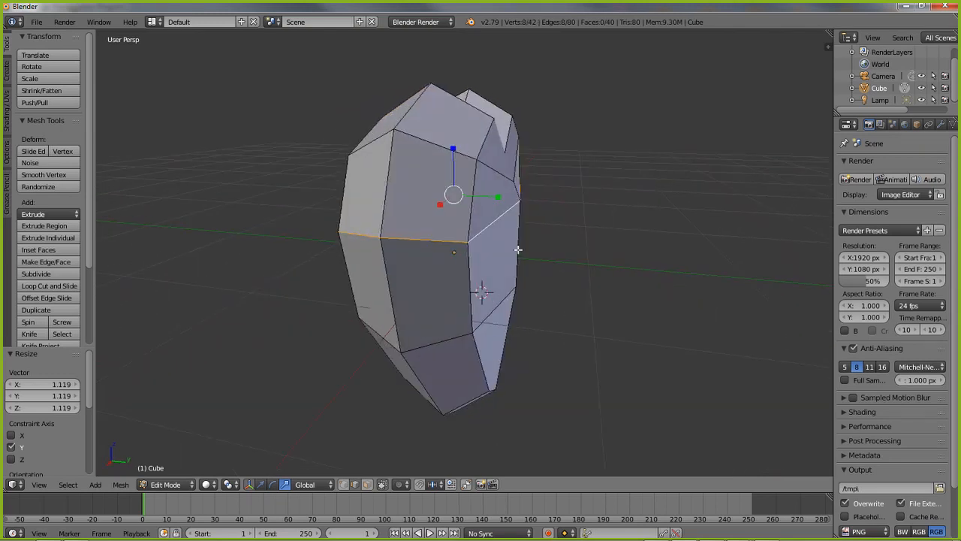
key("s")
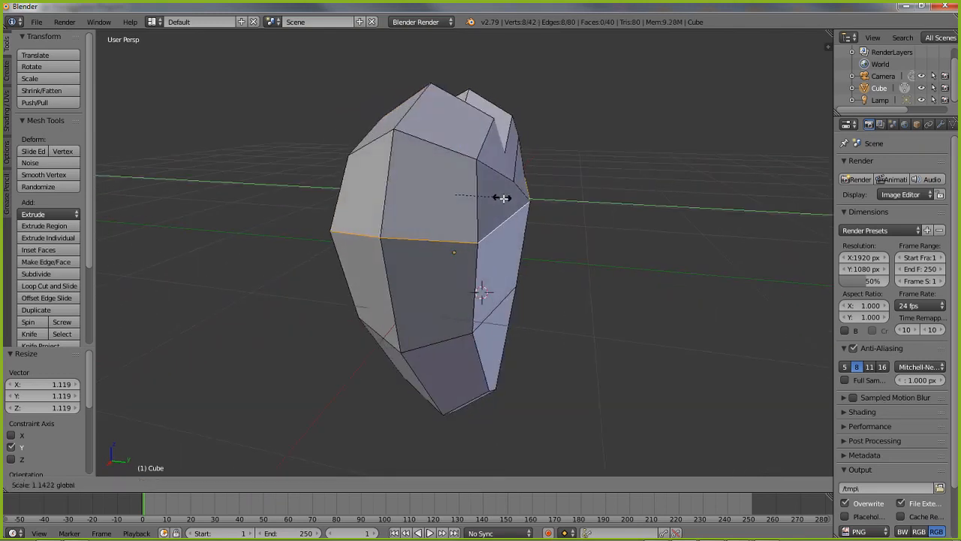
left_click(504, 209)
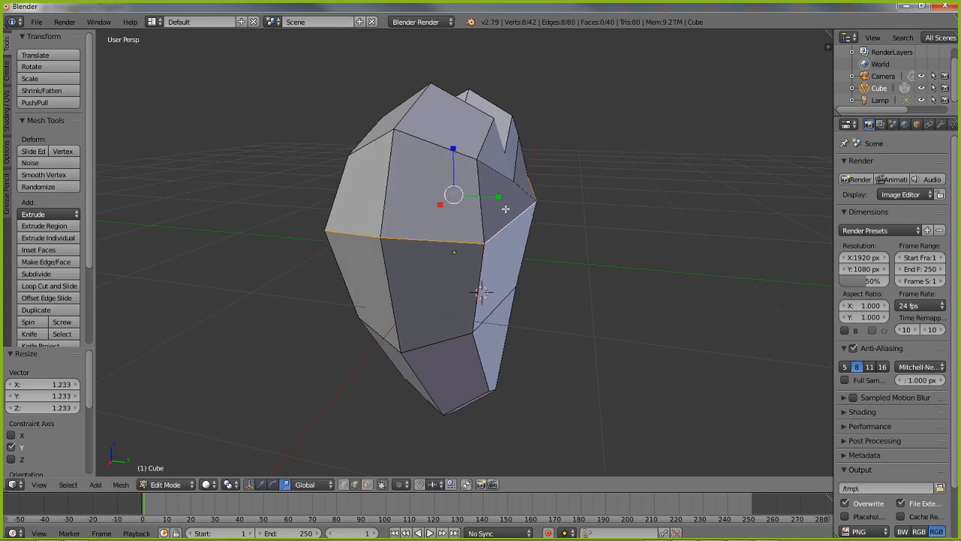
Select the lower horizontal edge loop and scale it outward along the Y axis to about 1.242
right_click(492, 317, "alt")
middle_click_drag(501, 334, 501, 311)
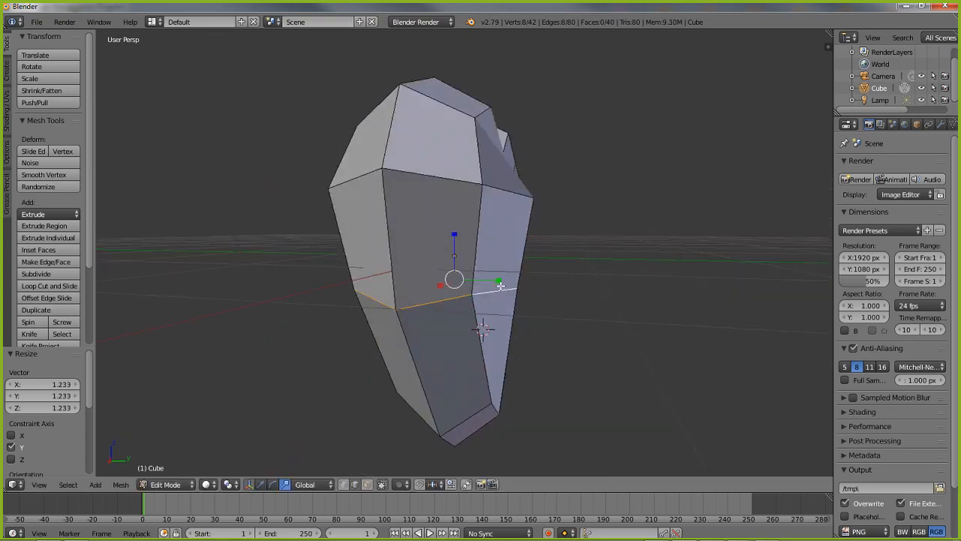
key("s")
left_click(510, 285)
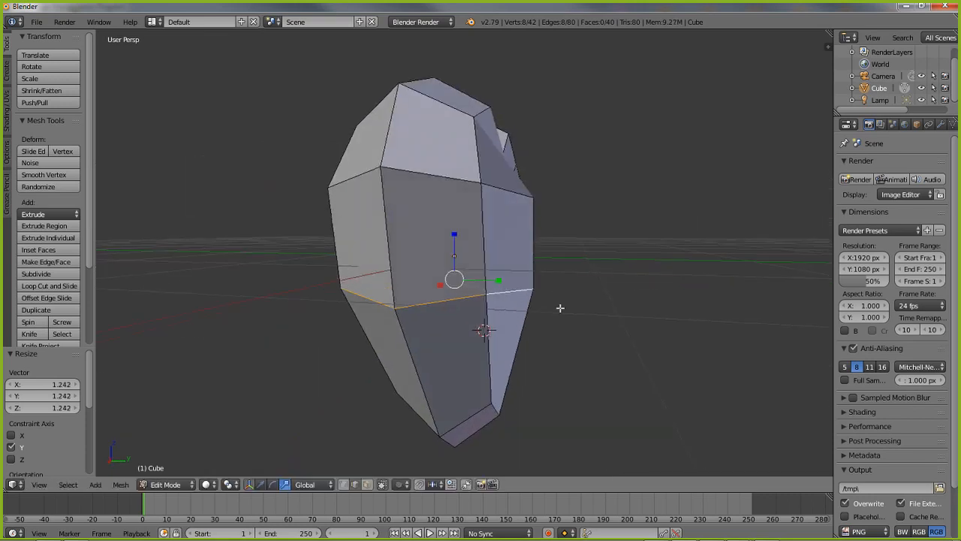
Scale the lower horizontal loop slightly further outward along the Y axis in two passes, the last by about 1.028
middle_click_drag(560, 309, 518, 312)
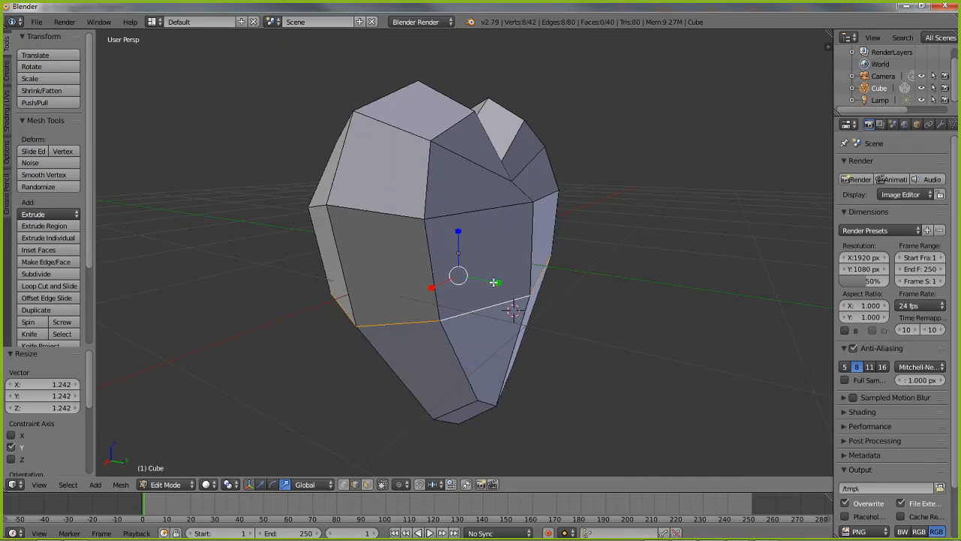
middle_click_drag(490, 282, 511, 301)
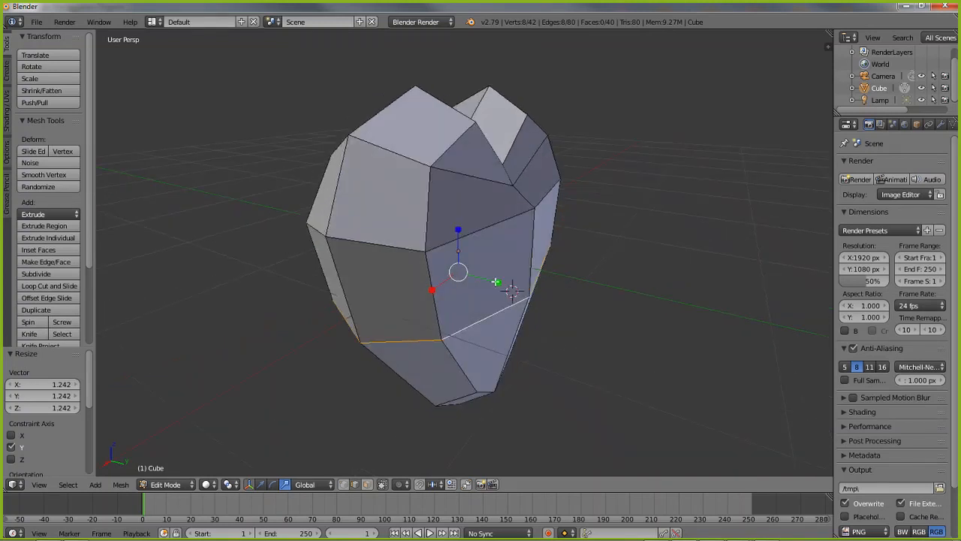
key("s")
key("y")
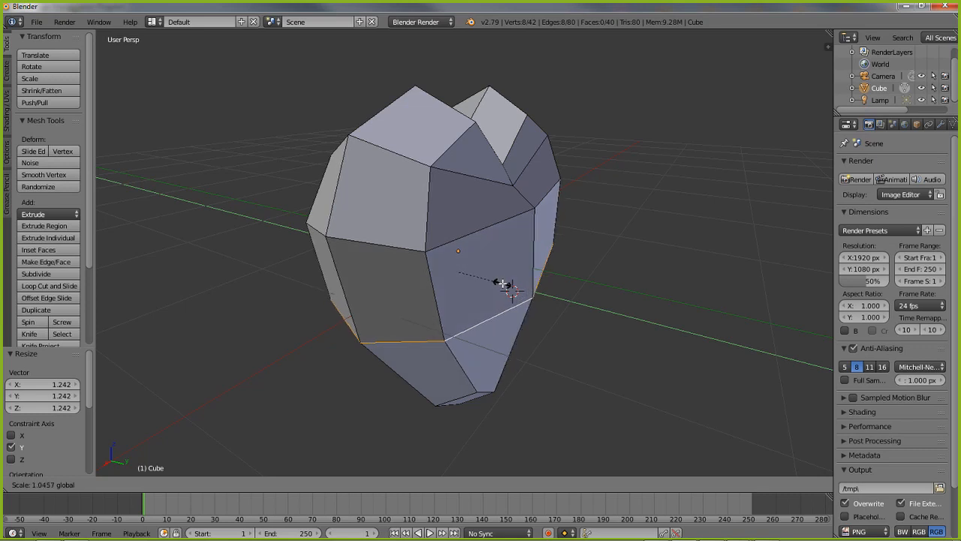
left_click(501, 283)
middle_click_drag(500, 282, 485, 258)
key("s")
key("y")
left_click(498, 277)
Select the short edges beside the heart's bottom tip on both faces and scale them inward along the Y axis to about 0.73
middle_click_drag(501, 374, 490, 325, "shift")
right_click(488, 318)
right_click(454, 319, "shift")
right_click(490, 324, "shift")
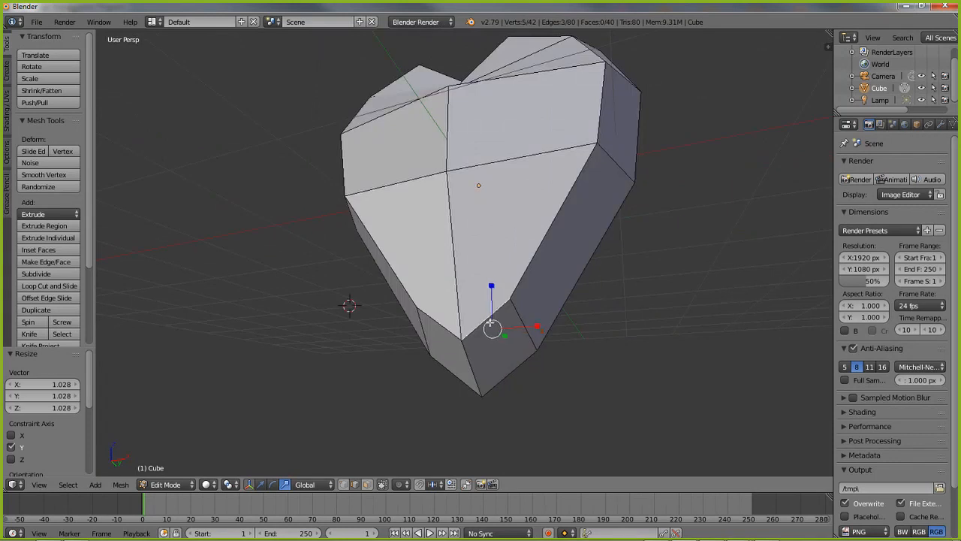
right_click(418, 325, "shift")
right_click(418, 349, "shift")
right_click(440, 323, "shift")
middle_click_drag(503, 330, 479, 329)
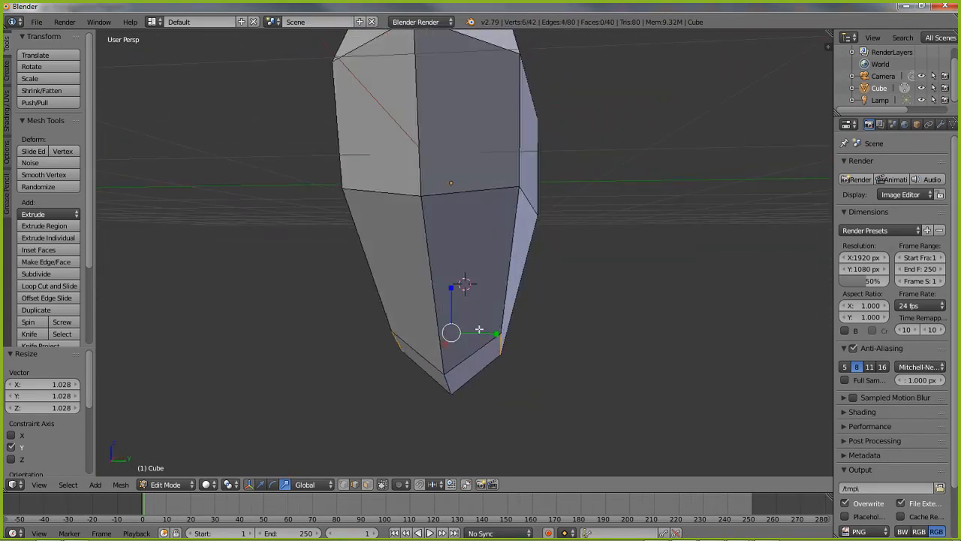
left_click_drag(492, 332, 482, 335)
Switch to vertex selection and scale the front and back centre vertices just below the notch outward along the Y axis
middle_click_drag(481, 335, 486, 246)
middle_click_drag(502, 116, 482, 224)
right_click(483, 224)
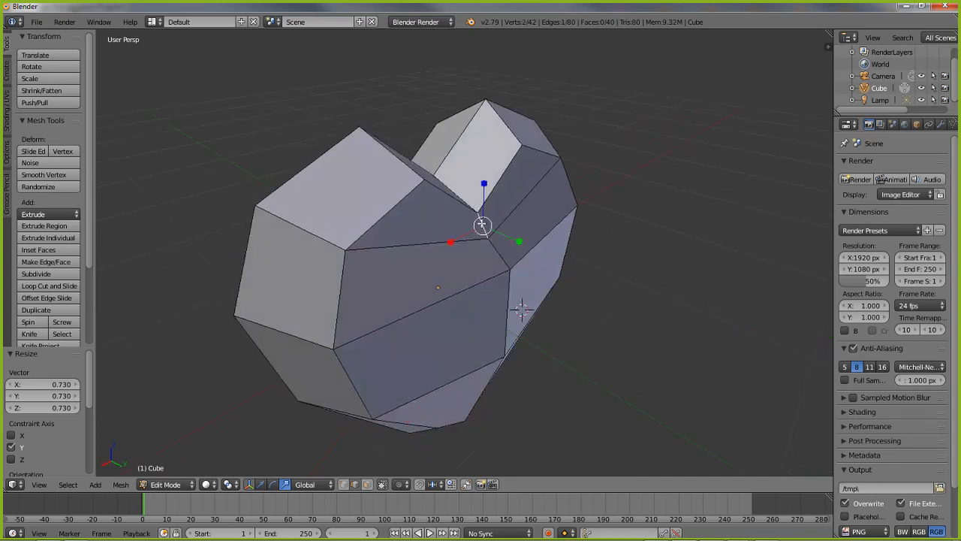
left_click(347, 489)
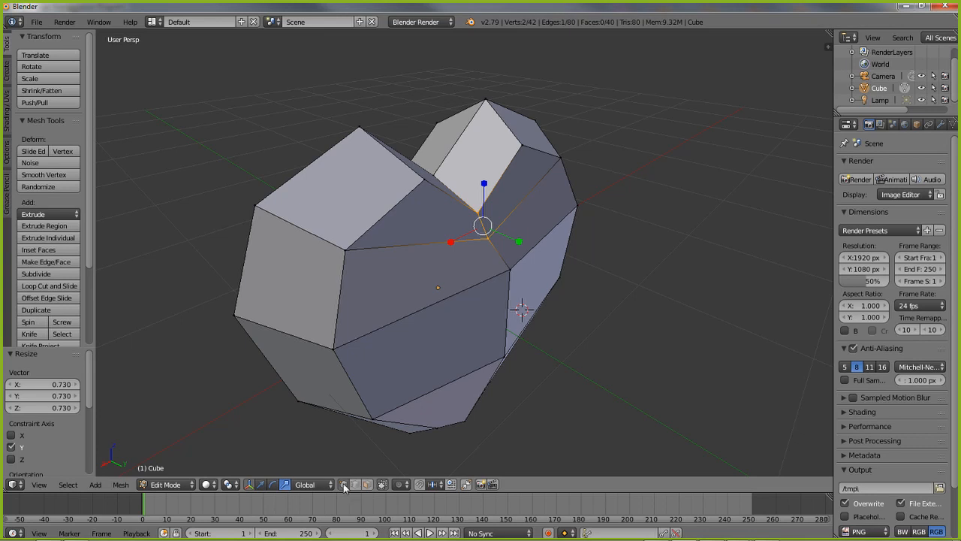
right_click_drag(488, 238, 403, 277)
key("x")
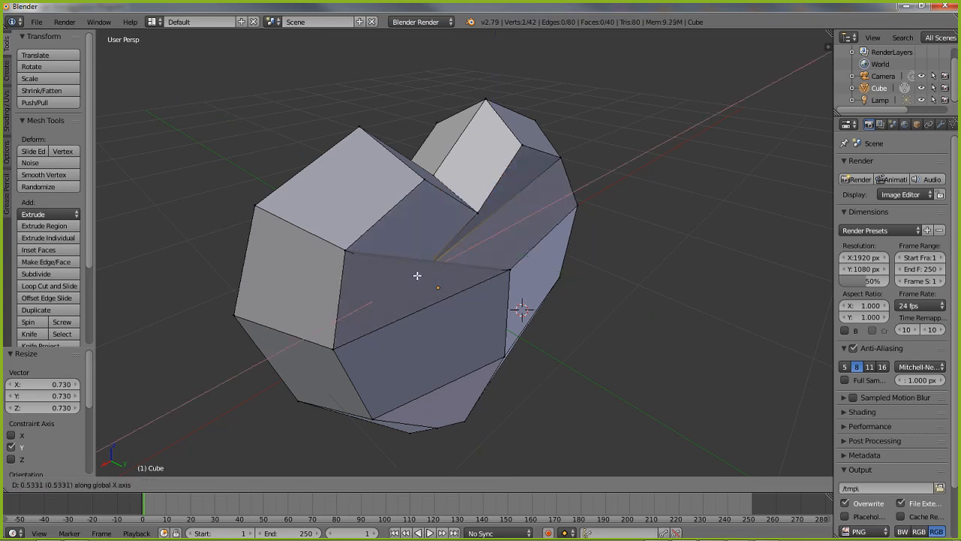
right_click(449, 268)
middle_click_drag(471, 256, 449, 299)
right_click(463, 221, "shift")
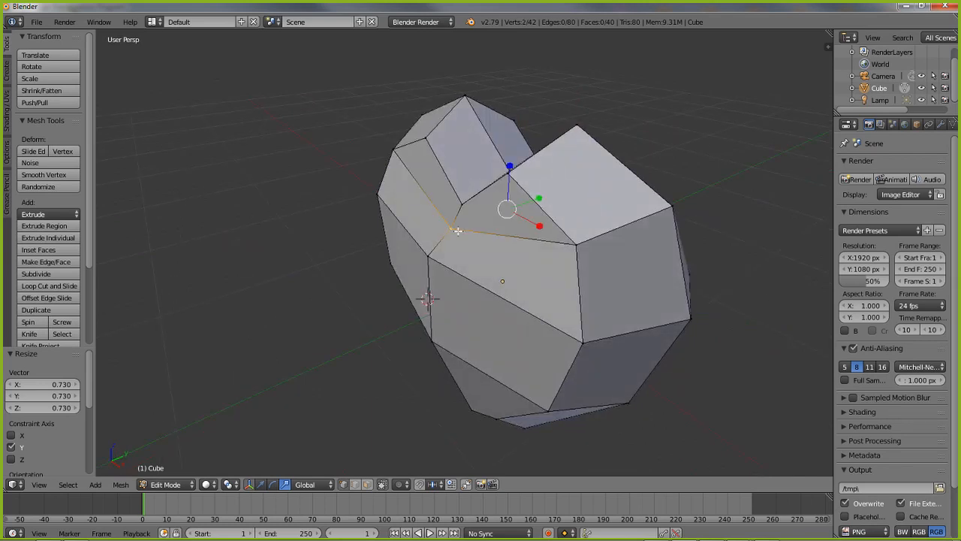
middle_click_drag(464, 221, 447, 247)
left_click_drag(535, 207, 545, 206)
Select the front and back vertices at the notch edge and scale them outward along the Y axis to about 1.223
right_click(437, 200)
middle_click_drag(437, 201, 504, 240)
right_click(496, 231, "shift")
left_click_drag(483, 212, 515, 248)
middle_click_drag(515, 247, 429, 217)
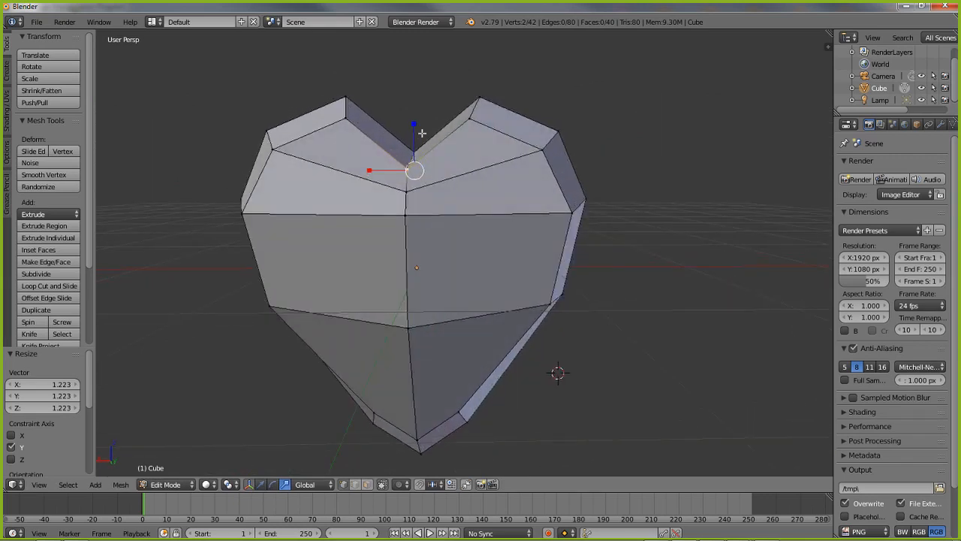
Move the vertices at the heart's notch upward along the Z axis in two moves, the last by about 0.142
left_click(262, 485)
left_click_drag(415, 125, 415, 118)
right_click(413, 138)
mouse_move(414, 145)
middle_mouse_down()
mouse_move(423, 155)
mouse_move(419, 148)
middle_mouse_up()
left_click_drag(417, 113, 409, 84)
Scale the front and back notch vertices slightly outward along the Y axis and return to Object Mode
middle_click_drag(409, 85, 471, 270)
middle_click_drag(385, 201, 507, 315)
right_click(525, 183, "shift")
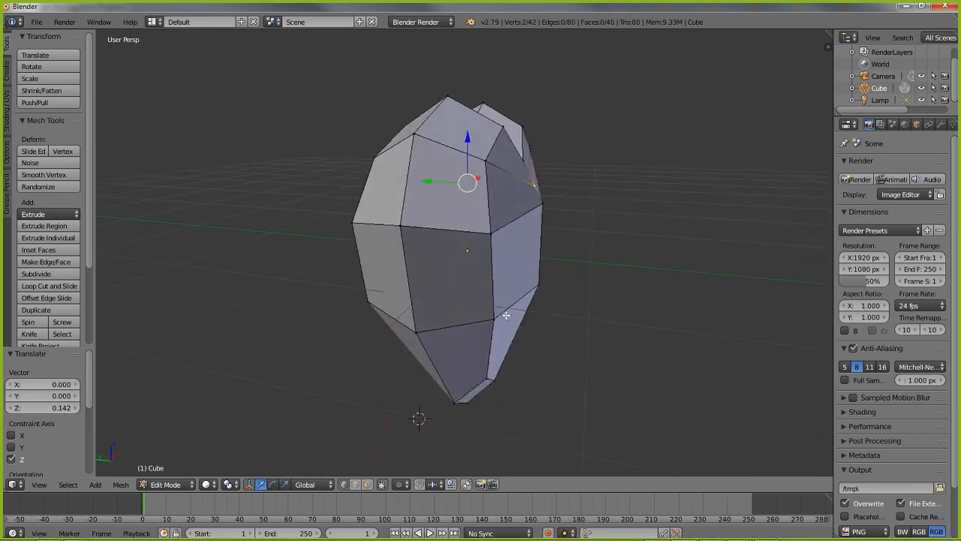
left_click(285, 484)
left_click_drag(430, 186, 422, 182)
middle_click_drag(422, 182, 450, 279)
scroll(637, 209, "down", 2)
key("Tab")
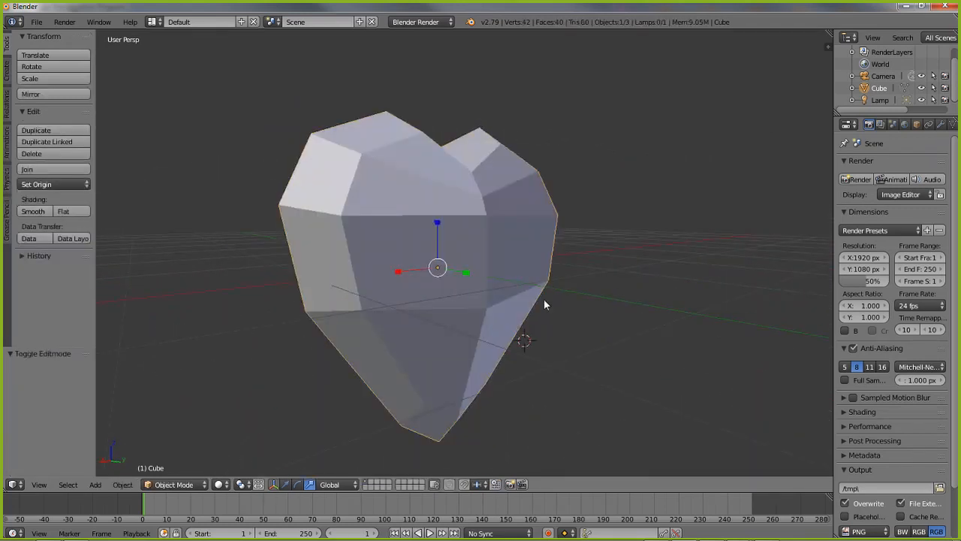
Add a new cube mesh to the scene
middle_click_drag(544, 304, 303, 443)
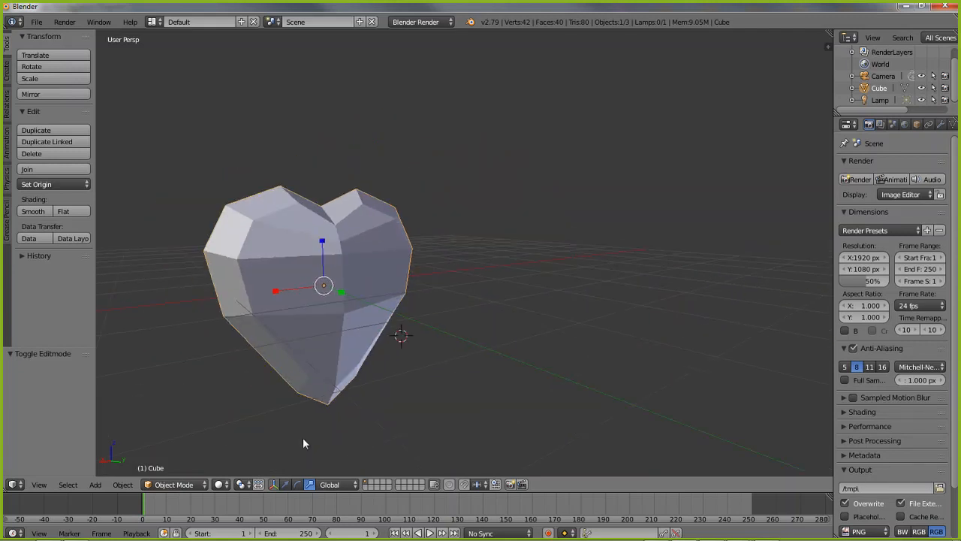
left_click(96, 485)
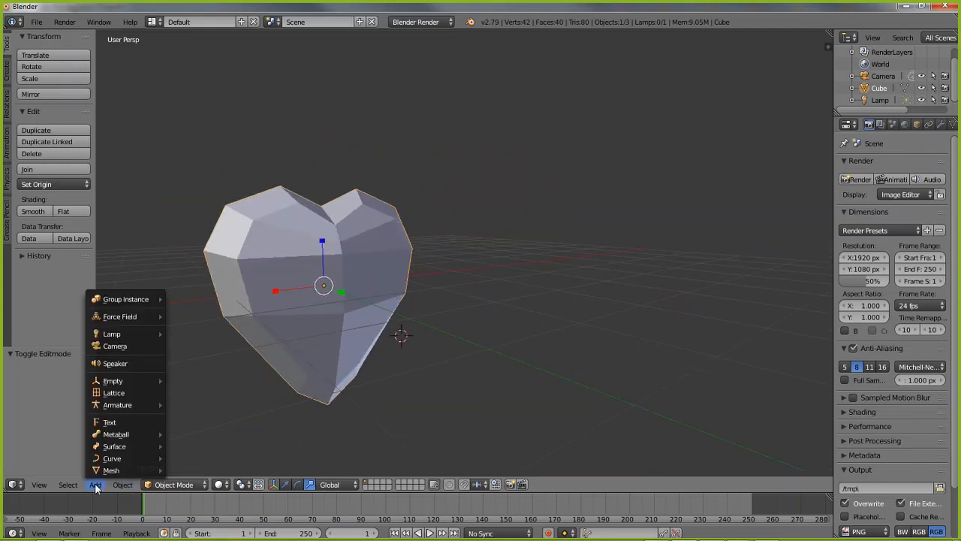
mouse_move(133, 457)
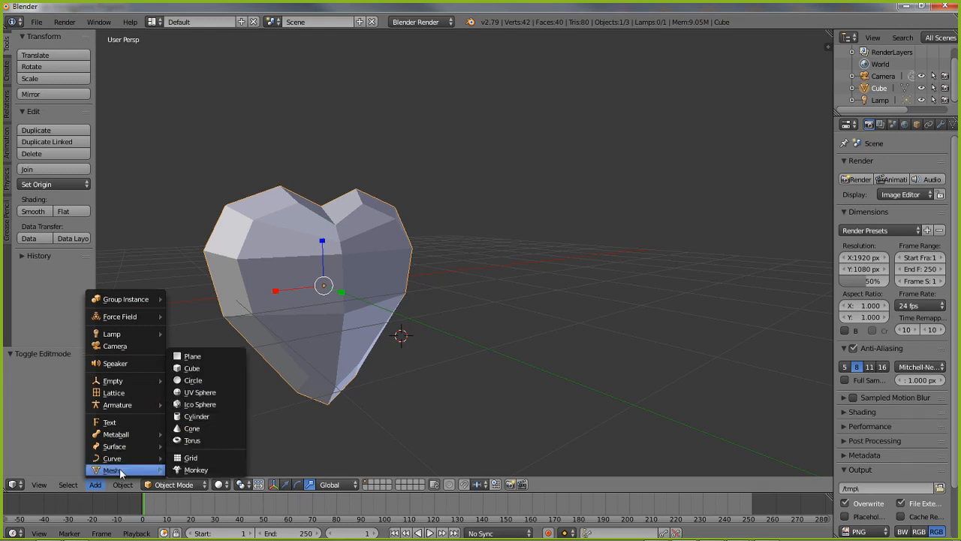
left_click(208, 368)
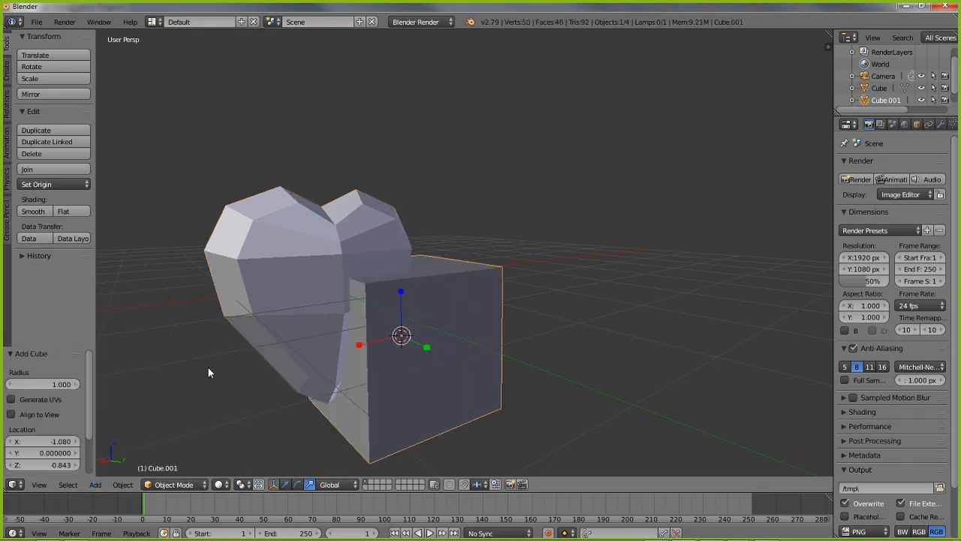
Move the new cube -2 along the X axis to clear the heart and raise it to about 0.15 on the Z axis
middle_click_drag(482, 377, 401, 329)
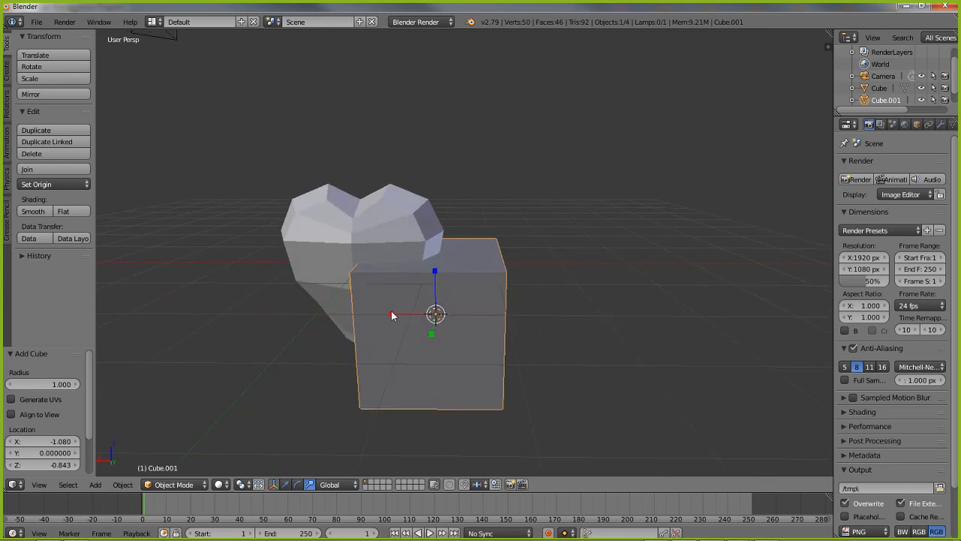
left_click(284, 485)
left_click_drag(400, 317, 519, 314)
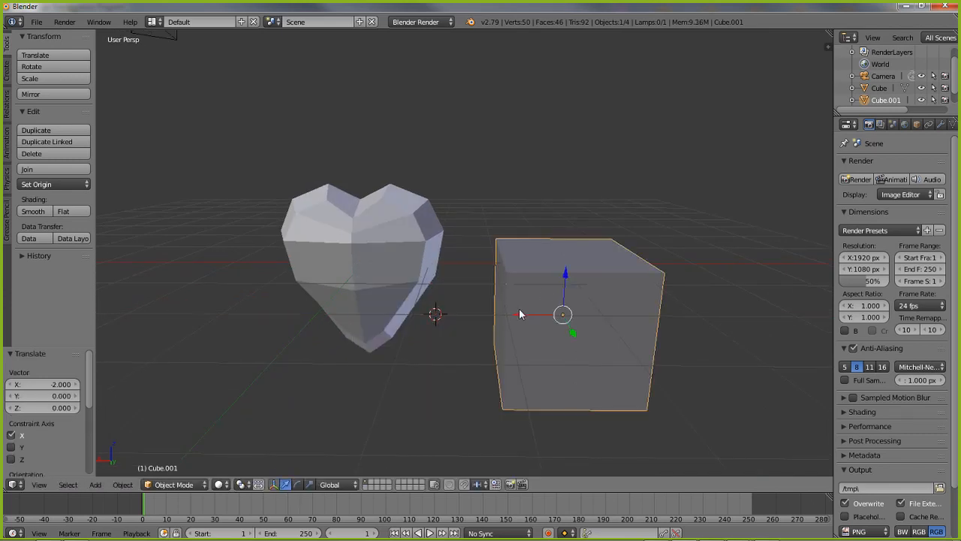
left_click_drag(566, 282, 568, 220)
middle_click_drag(569, 220, 591, 304)
middle_click_drag(548, 278, 534, 348)
Add a centred vertical loop cut and a horizontal loop cut slid upward by about 0.5 to the new cube, then leave Edit Mode
key("Tab")
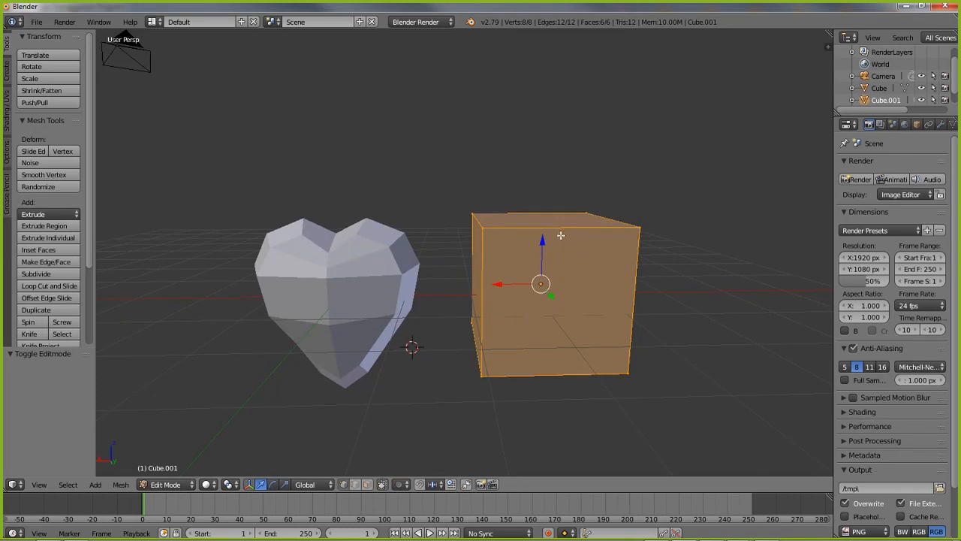
key("ctrl+r")
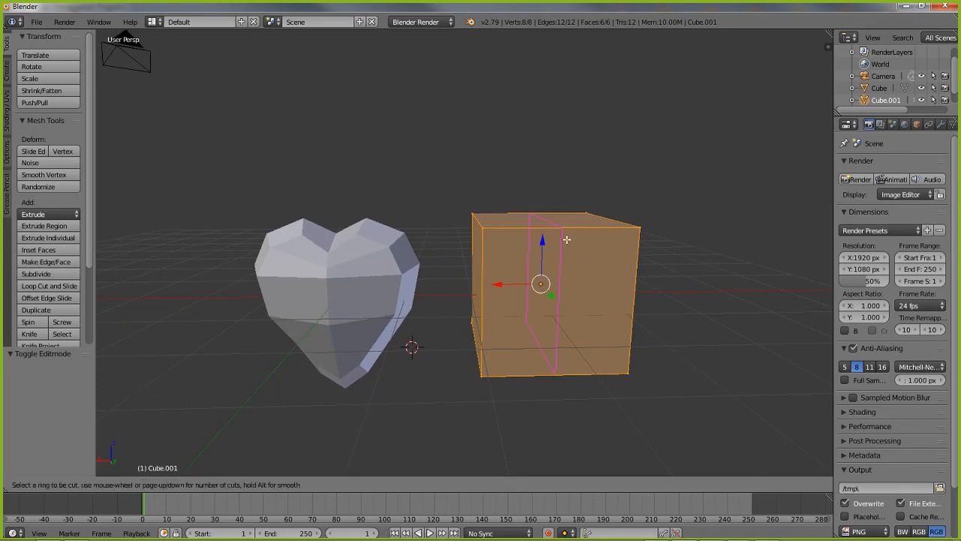
left_click(564, 235)
left_click(562, 240)
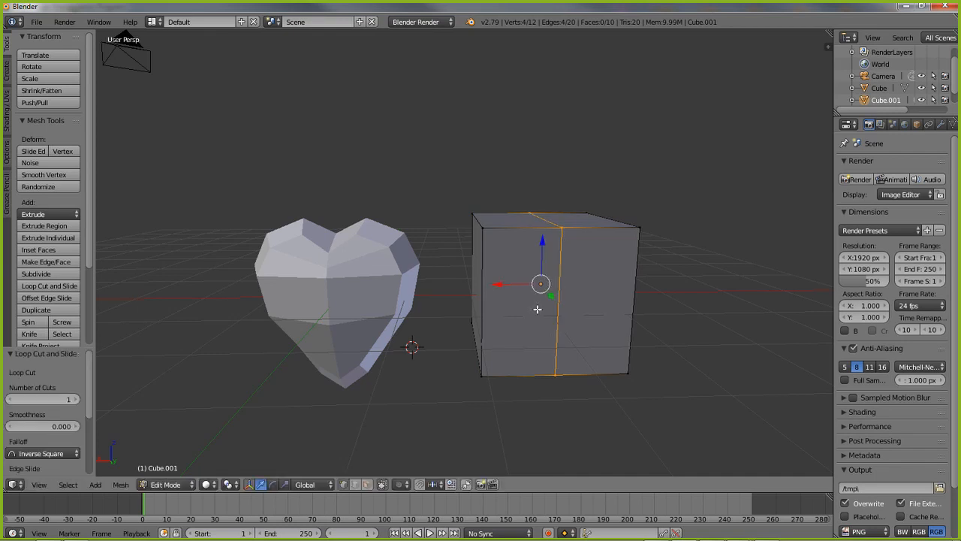
key("ctrl+r")
left_click(494, 291)
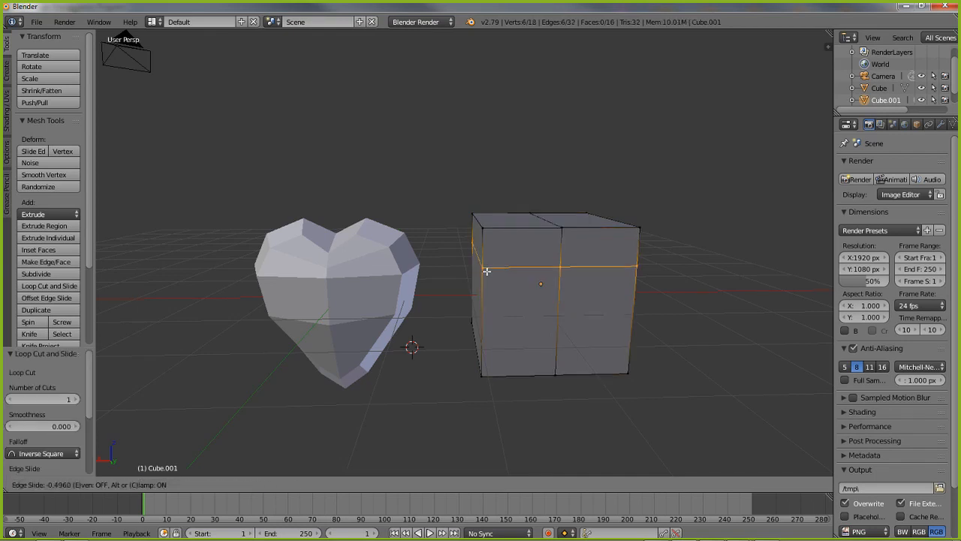
left_click(486, 269)
key("Tab")
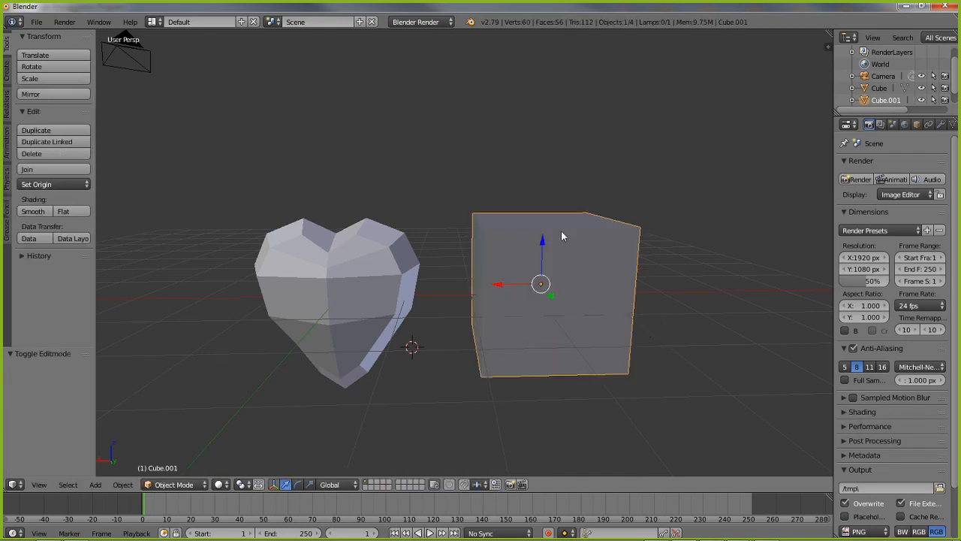
Enable the Wire and Draw All Edges display options for the new cube
left_click(917, 124)
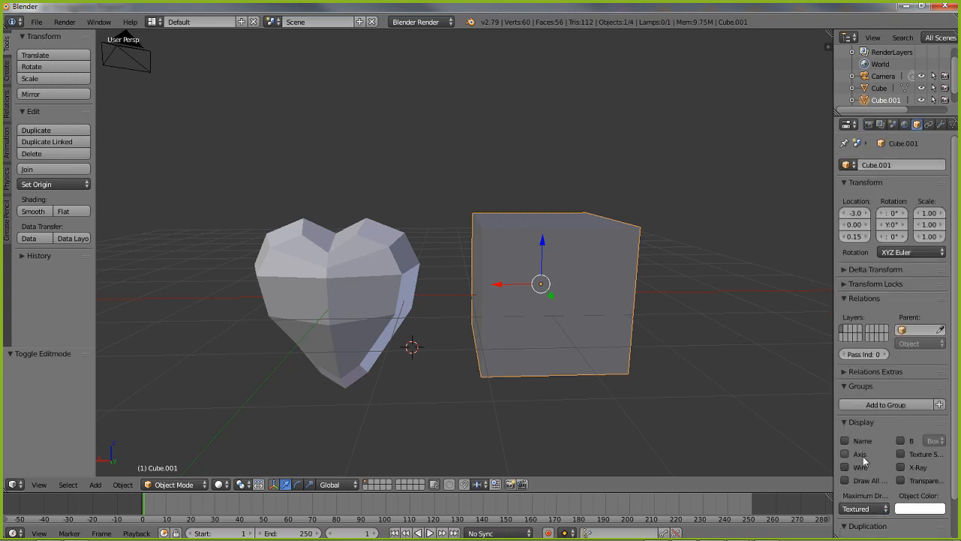
left_click(845, 467)
left_click(845, 480)
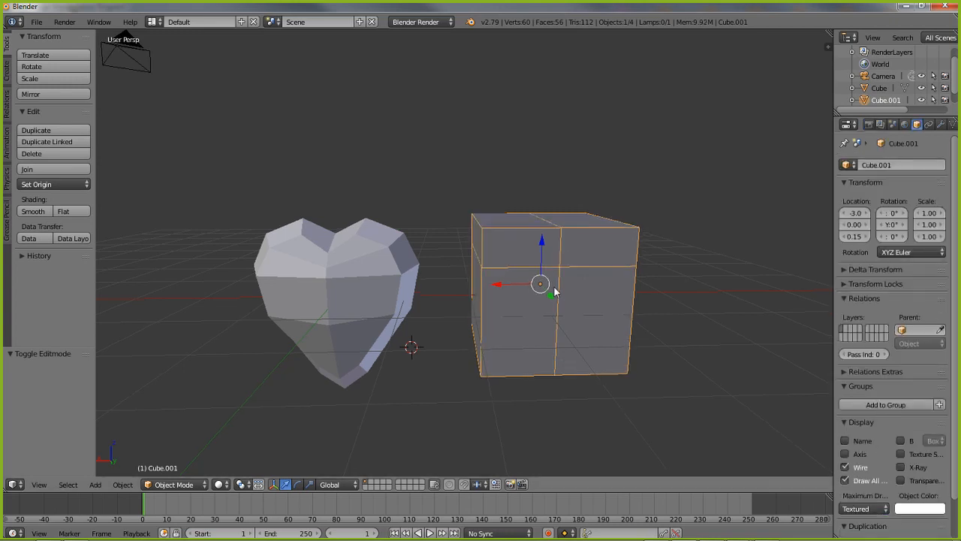
Select the heart and enable its Wire and Draw All Edges display options
middle_click_drag(570, 308, 542, 301)
key("a")
right_click(383, 296)
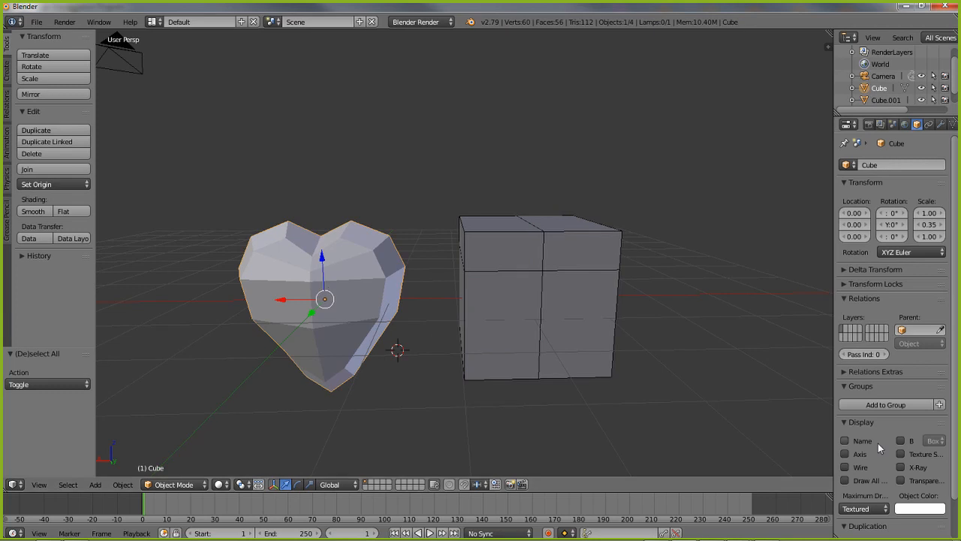
left_click(845, 467)
left_click(845, 480)
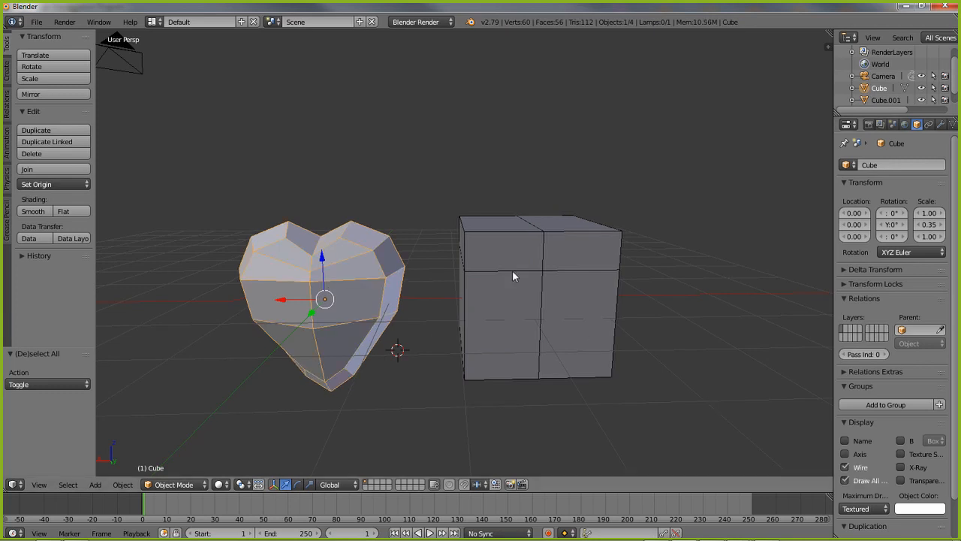
Scale the two upper side edges of the second cube inward along the X axis to about 0.647
right_click(498, 243)
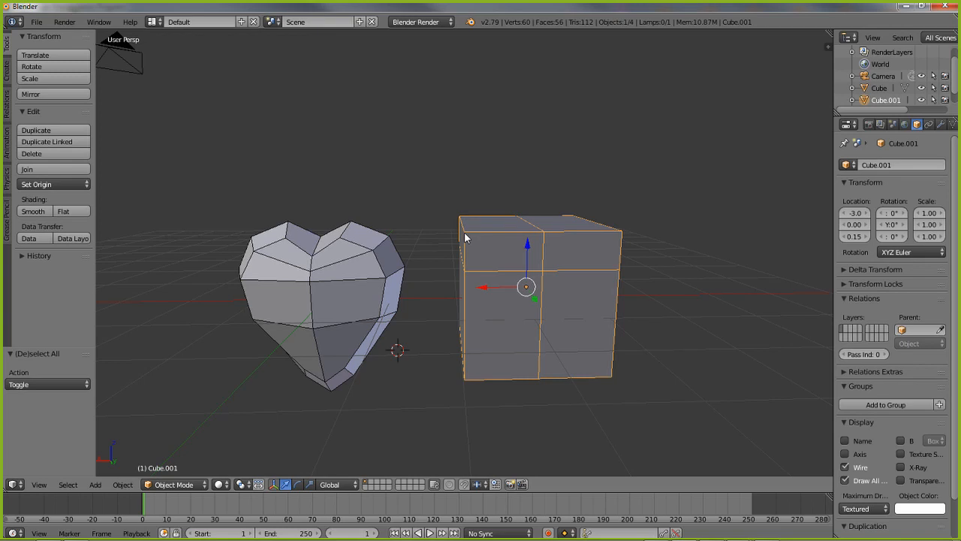
middle_click_drag(465, 237, 485, 267)
key("Tab")
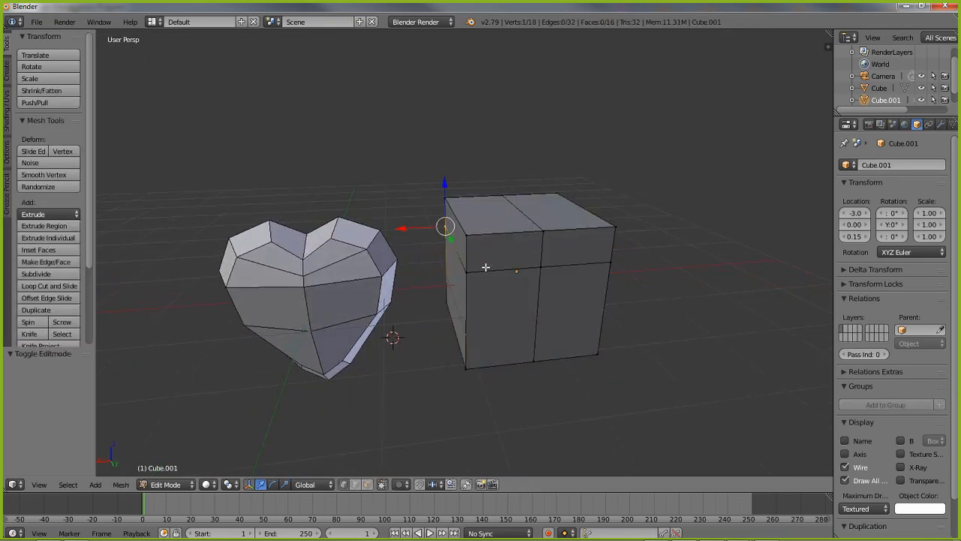
right_click(461, 215, "shift")
right_click(585, 208, "shift")
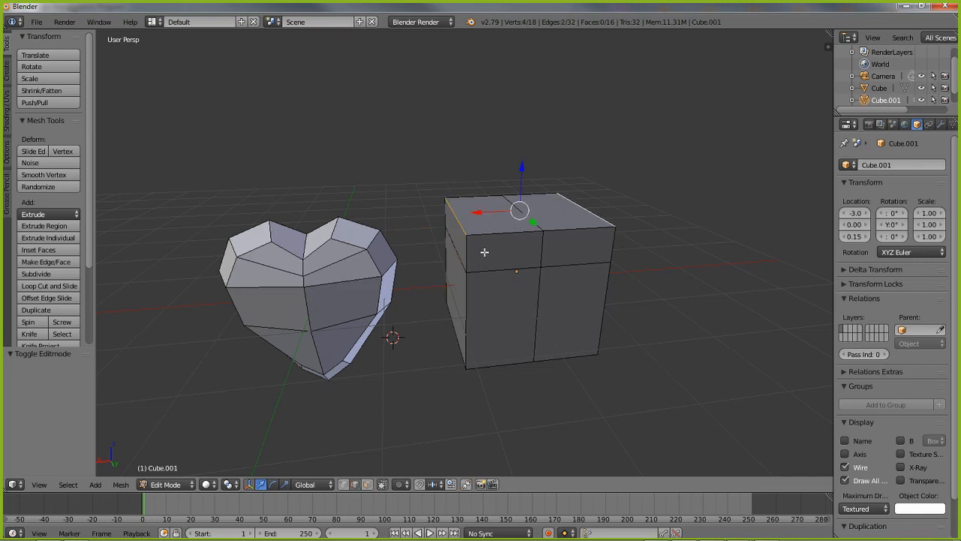
left_click(285, 484)
left_click_drag(475, 210, 488, 238)
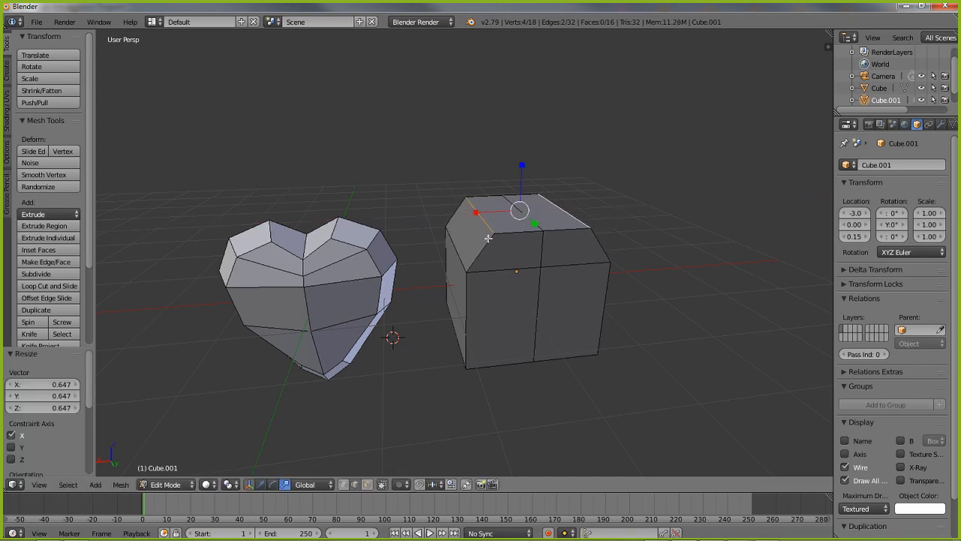
Scale the two lower side edges of the second cube inward along X into a narrow base, then leave Edit Mode
right_click(456, 336)
middle_click_drag(560, 294, 491, 301)
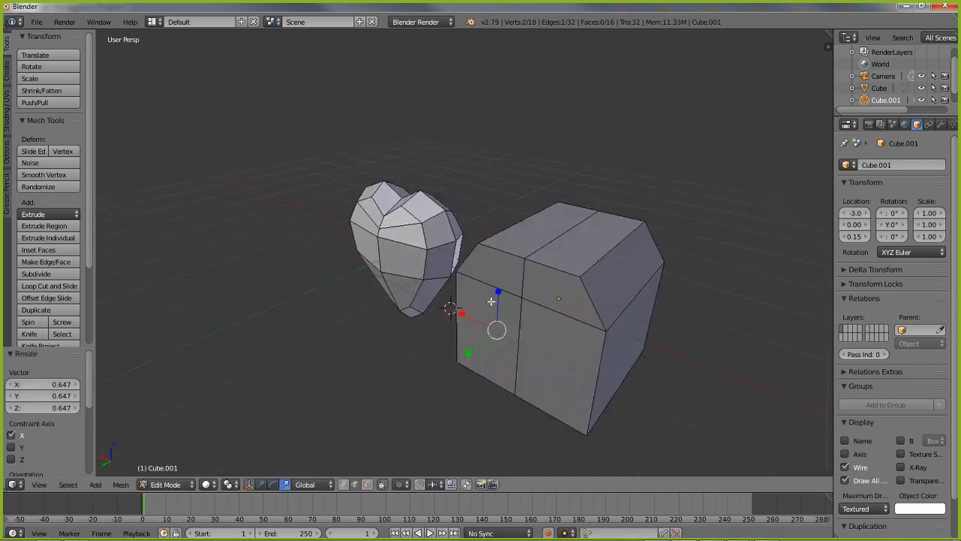
right_click(621, 406, "shift")
middle_click_drag(622, 401, 523, 315)
key("s")
key("x")
left_click(525, 332)
key("Tab")
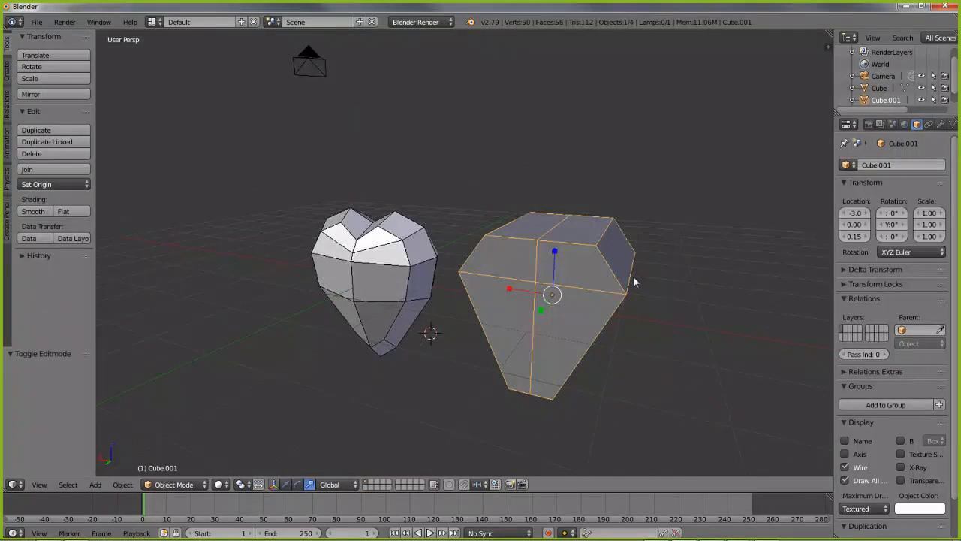
middle_click_drag(604, 240, 609, 277)
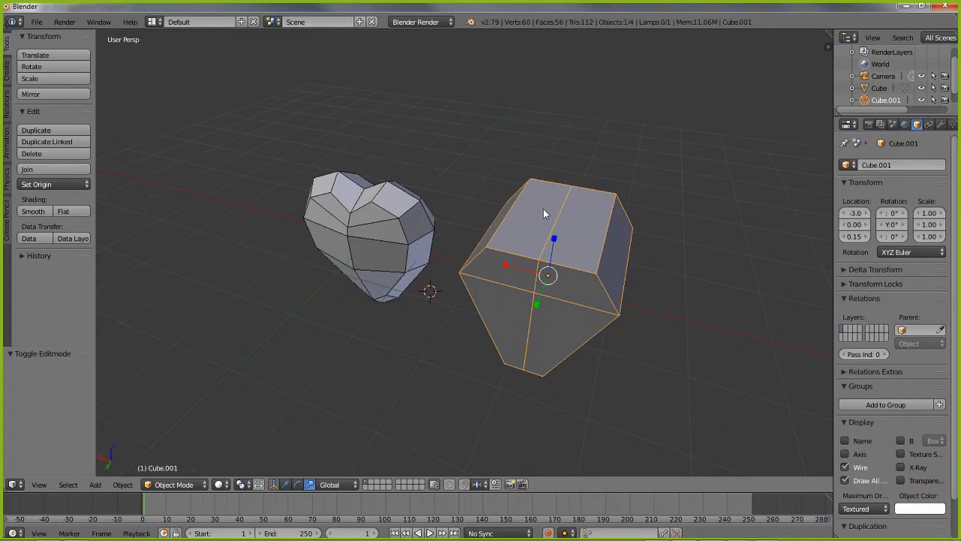
middle_click_drag(466, 272, 528, 263)
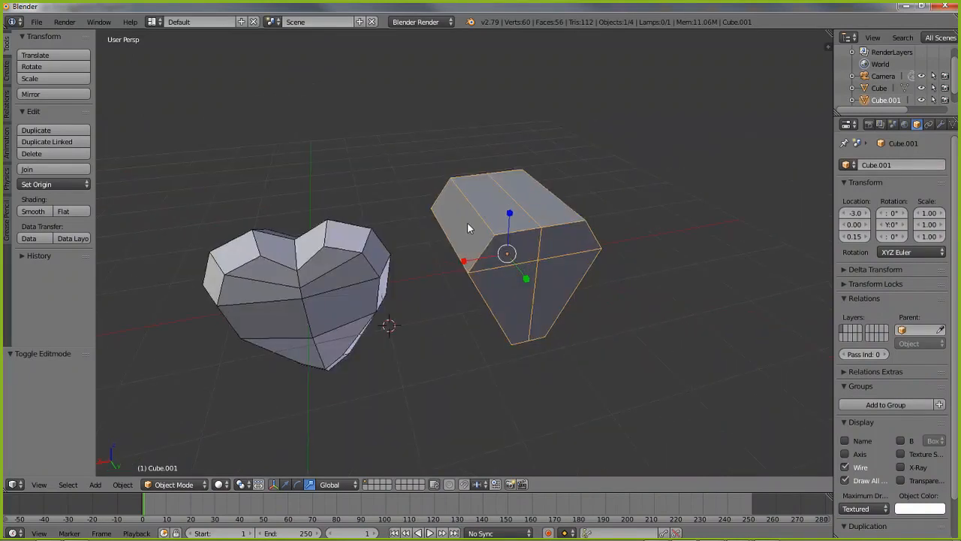
middle_click_drag(531, 278, 518, 223)
middle_click_drag(386, 299, 295, 218)
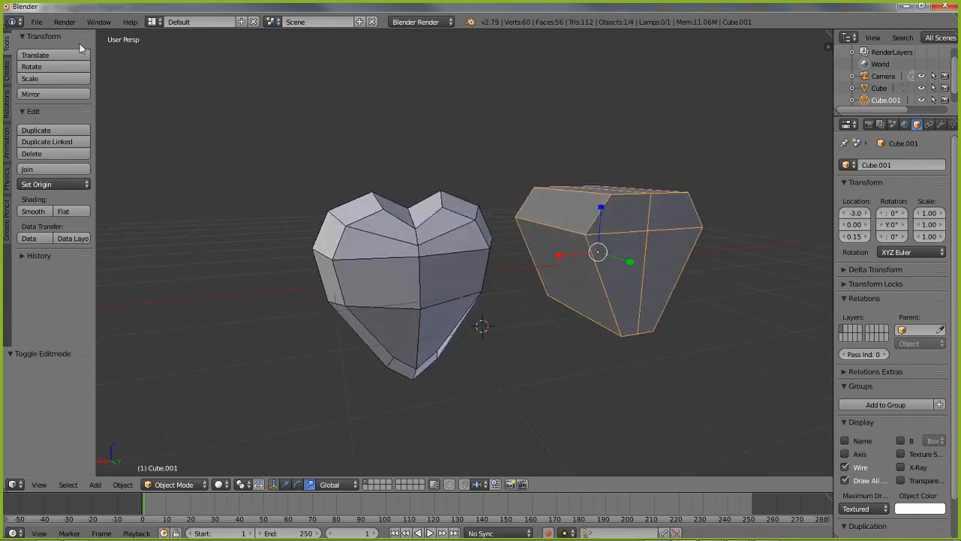
Save the scene as twitch_heart_1 in the IMVU accessories folder
left_click(36, 22)
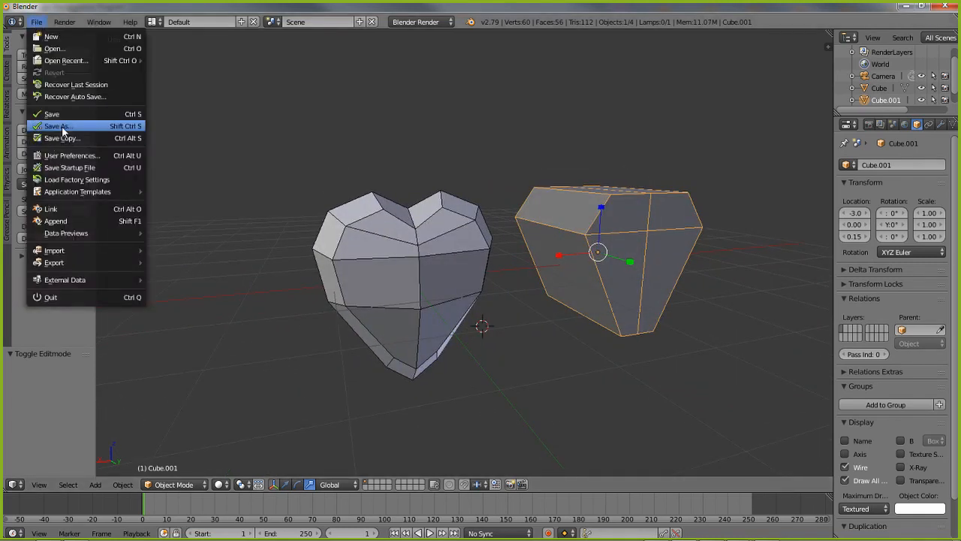
left_click(58, 126)
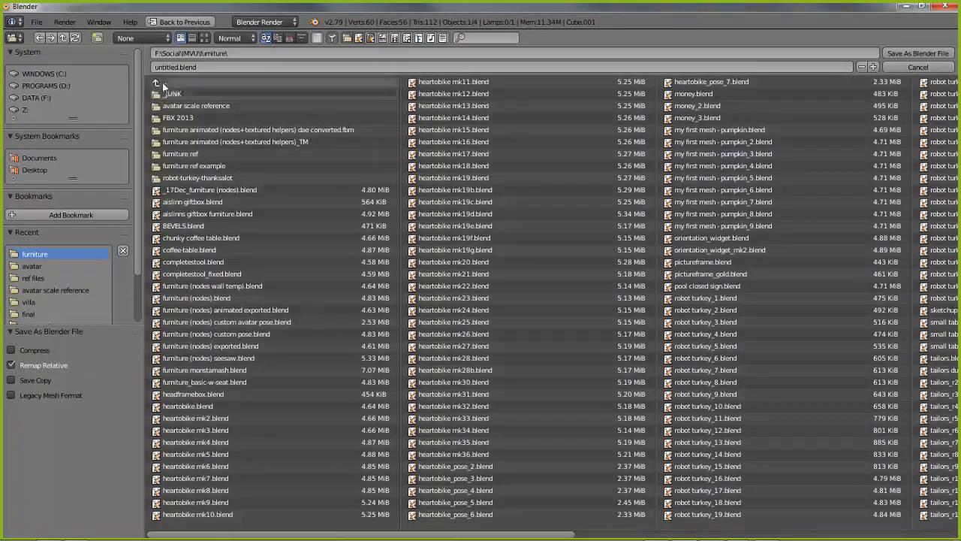
left_click(157, 83)
left_click(180, 154)
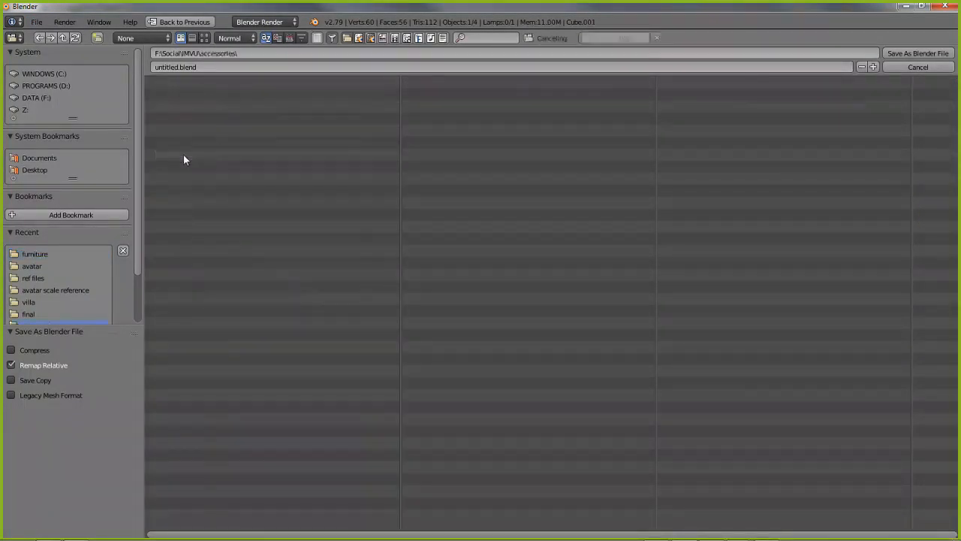
left_click(214, 68)
type("twitch")
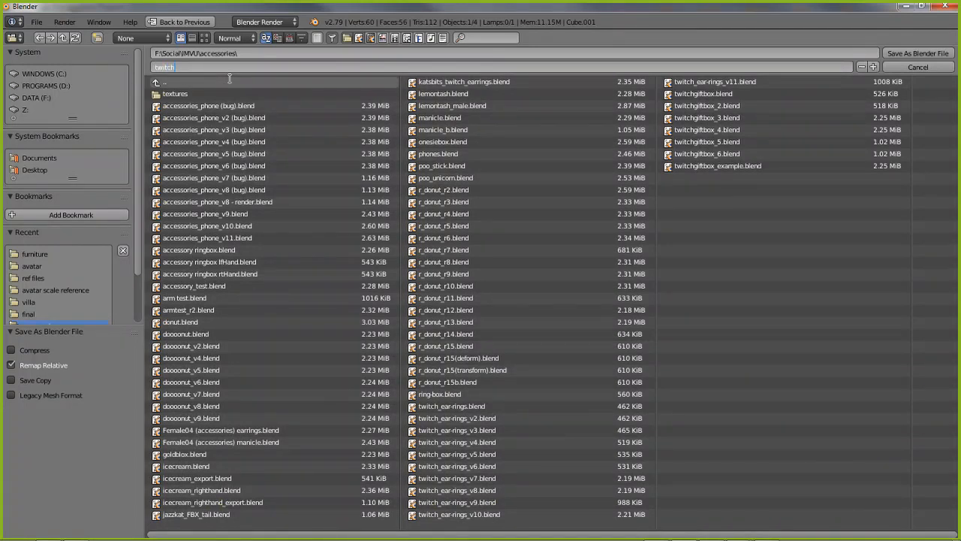
type("_hear")
type("t_1")
key("Return")
left_click(913, 54)
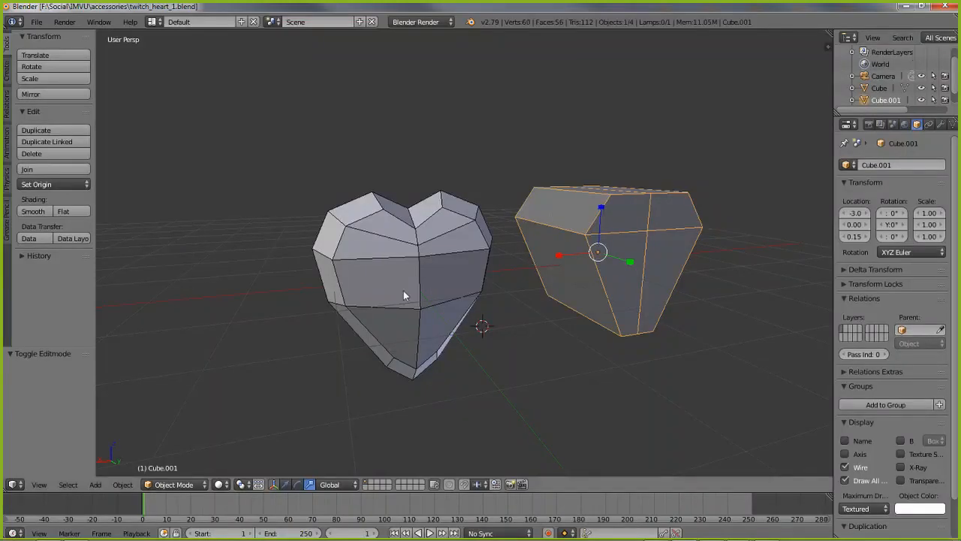
Select the heart and inspect its faceted surface up close from several angles
right_click(363, 245)
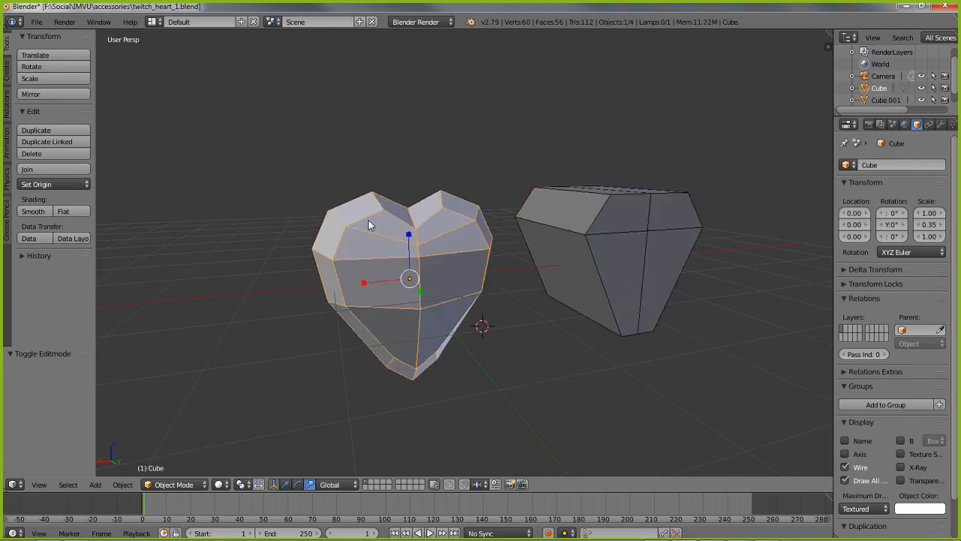
mouse_move(409, 295)
middle_mouse_down()
mouse_move(423, 297)
mouse_move(389, 317)
mouse_move(348, 318)
mouse_move(404, 314)
middle_mouse_up()
scroll(423, 297, "up", 2)
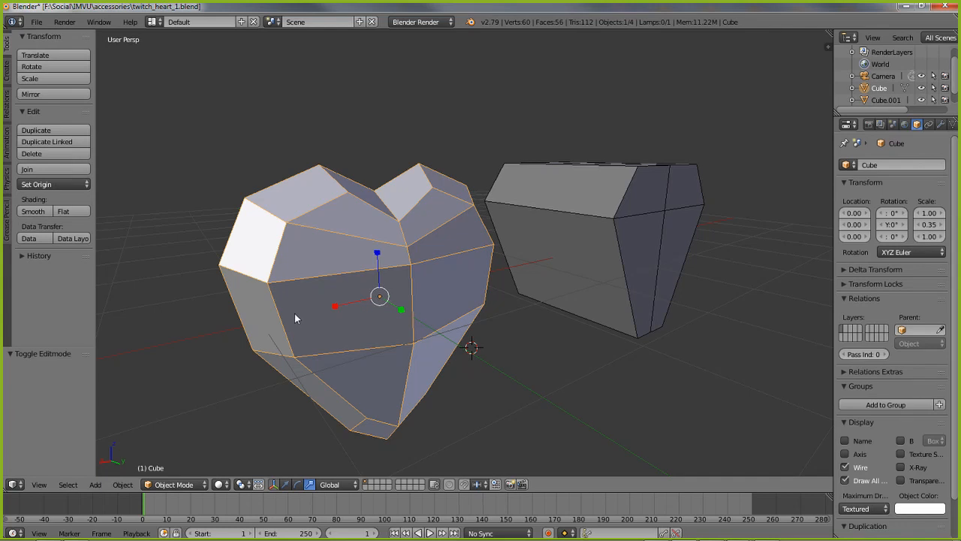
middle_click_drag(377, 352, 391, 325, "shift")
middle_click_drag(323, 342, 305, 318)
middle_click_drag(468, 276, 427, 343)
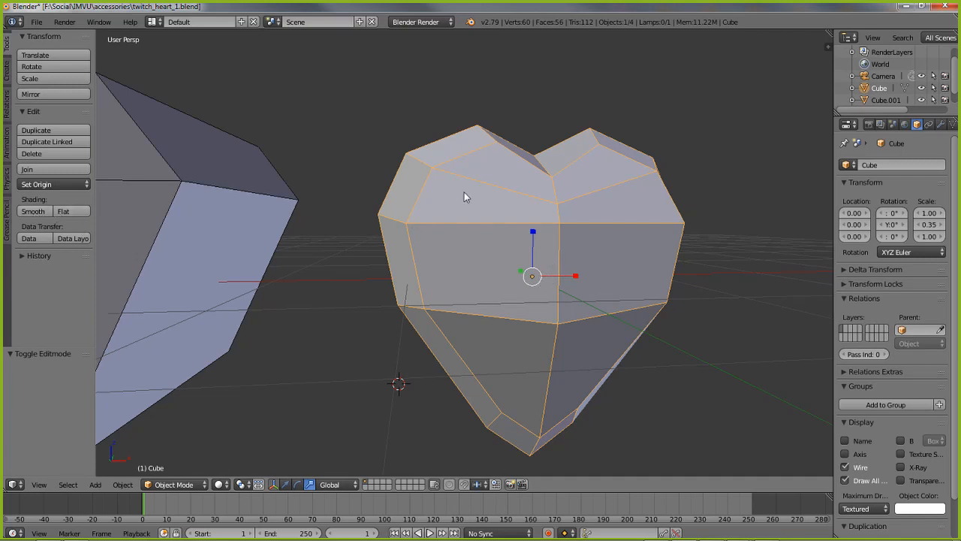
left_click(174, 484)
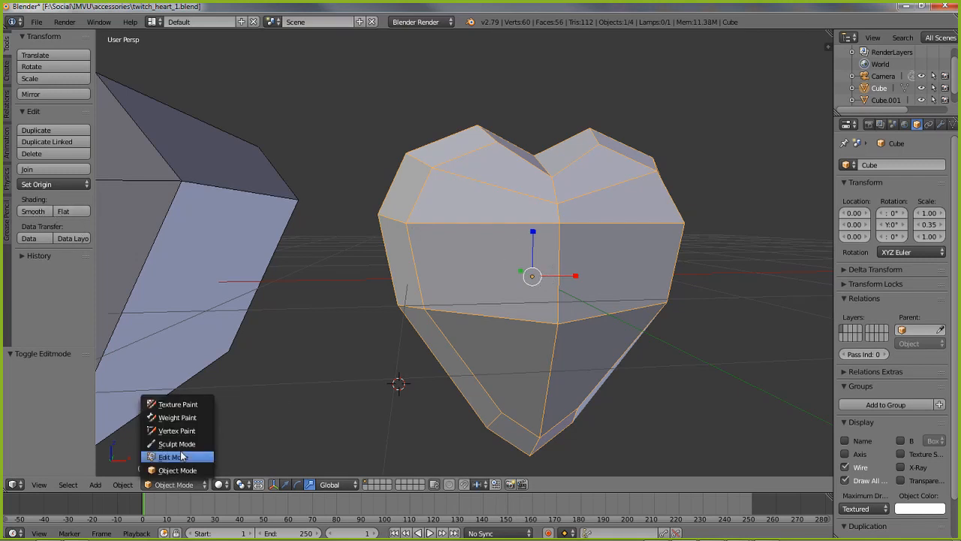
left_click(177, 456)
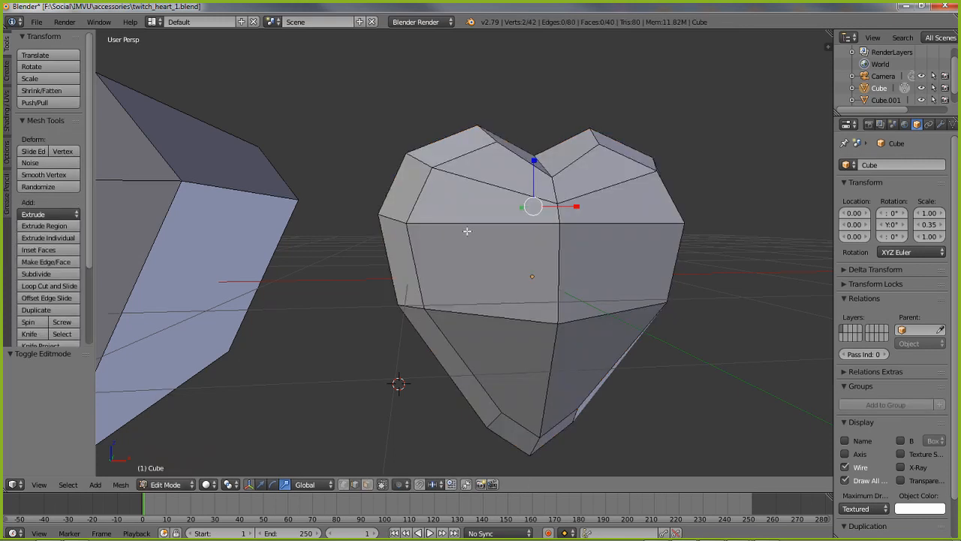
left_click(171, 486)
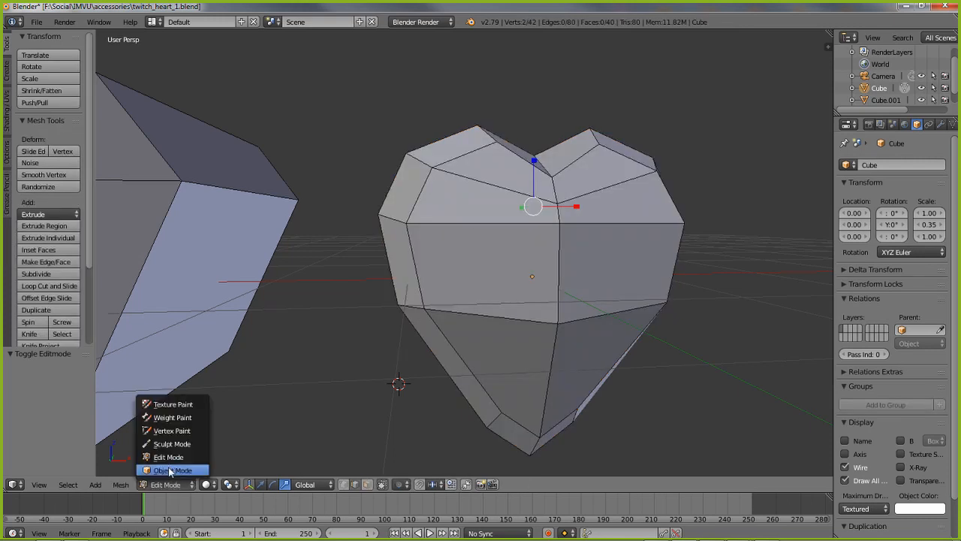
left_click(169, 468)
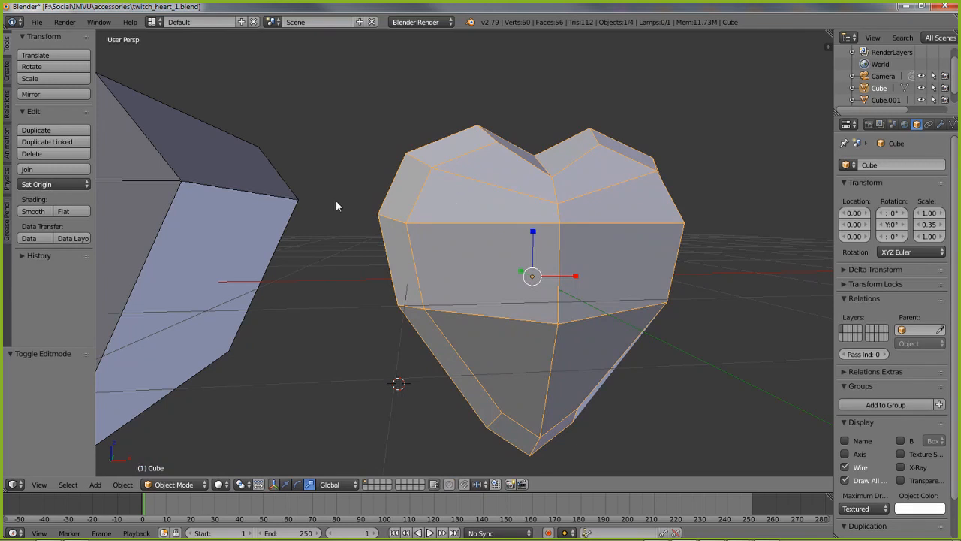
Apply smooth shading to the heart, check it in Edit Mode and Object Mode, and deselect everything
left_click(34, 212)
middle_click_drag(663, 283, 441, 289)
key("Tab")
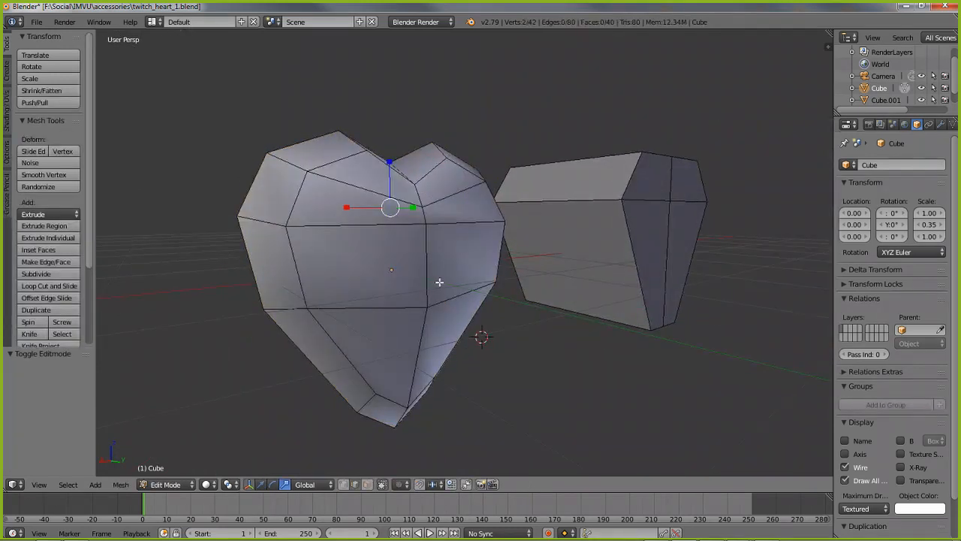
key("Tab")
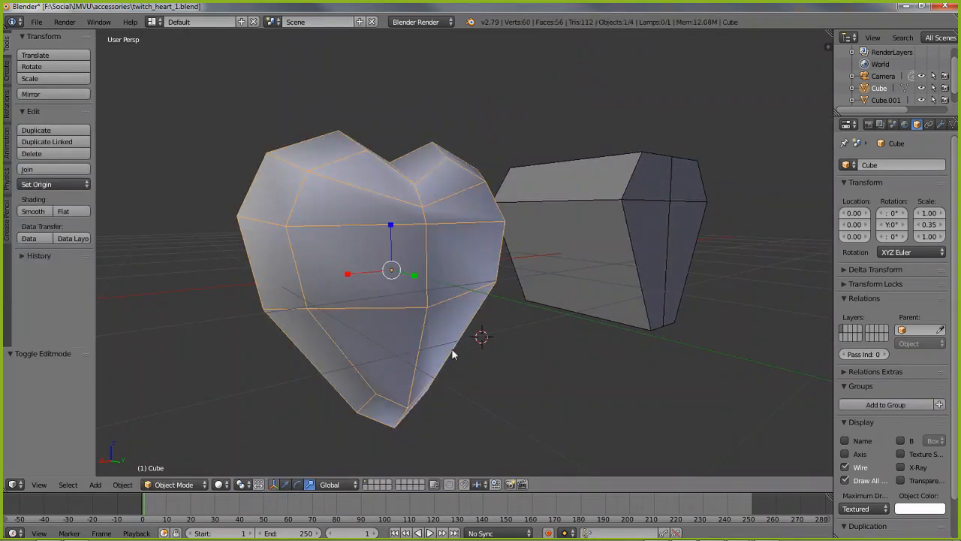
key("a")
middle_click_drag(508, 298, 523, 330)
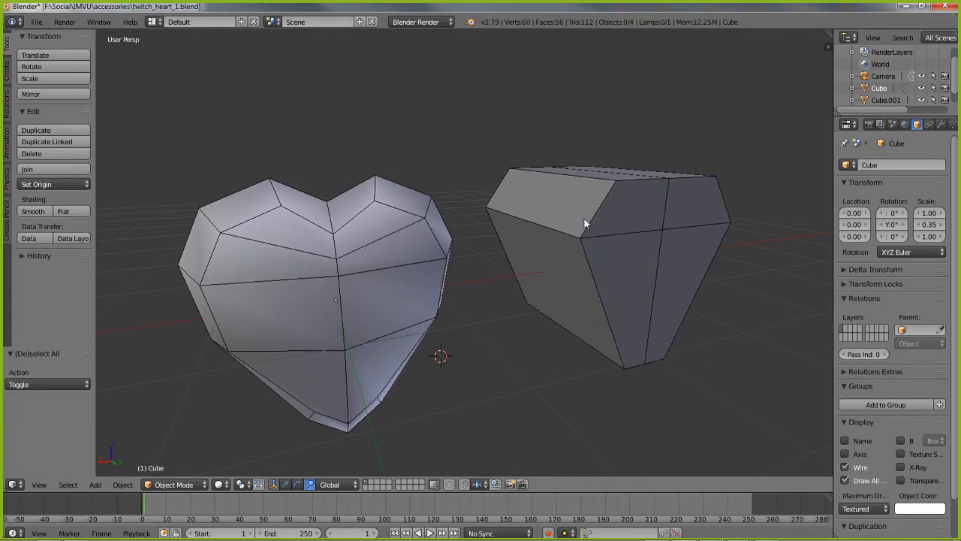
Duplicate the smooth-shaded heart and move the copy 3 units along the X axis
right_click(358, 266)
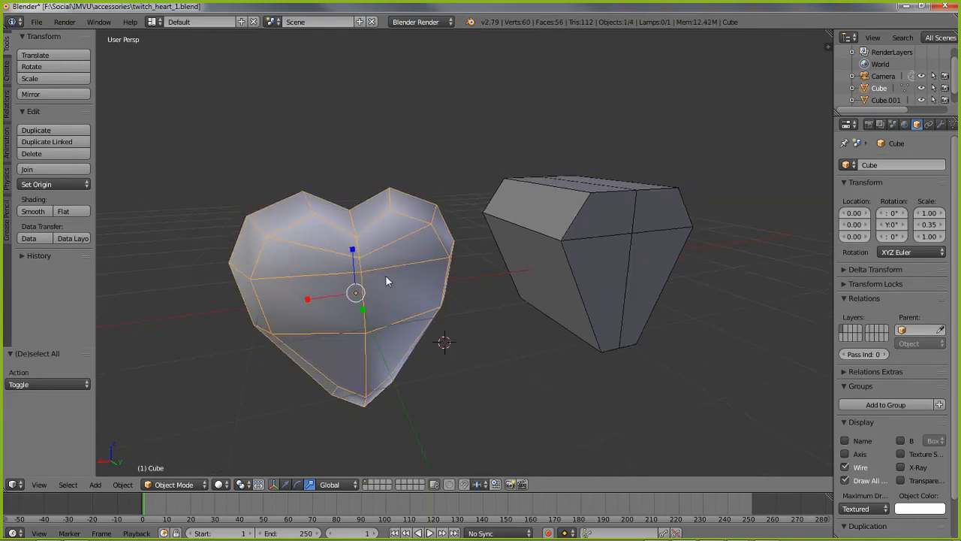
key("KP_Decimal")
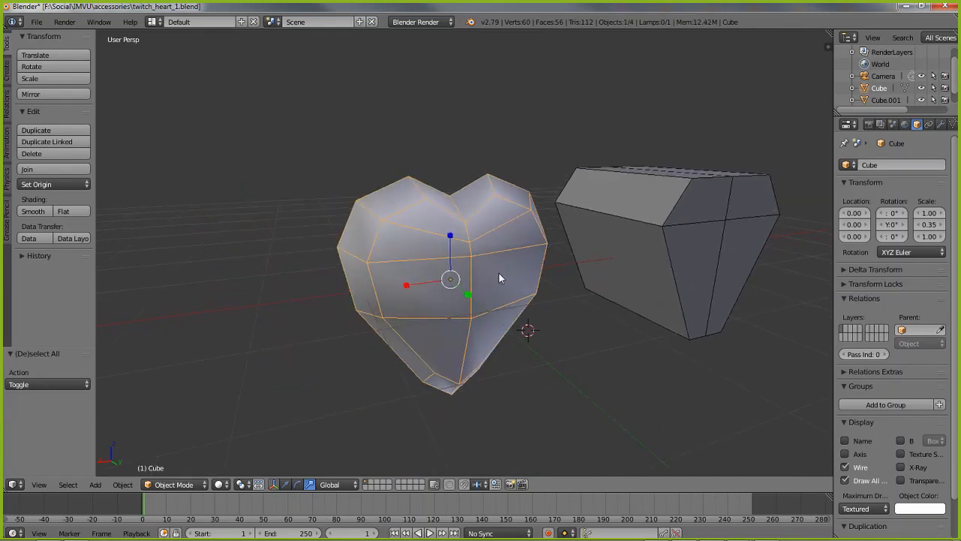
key("shift+d")
key("Escape")
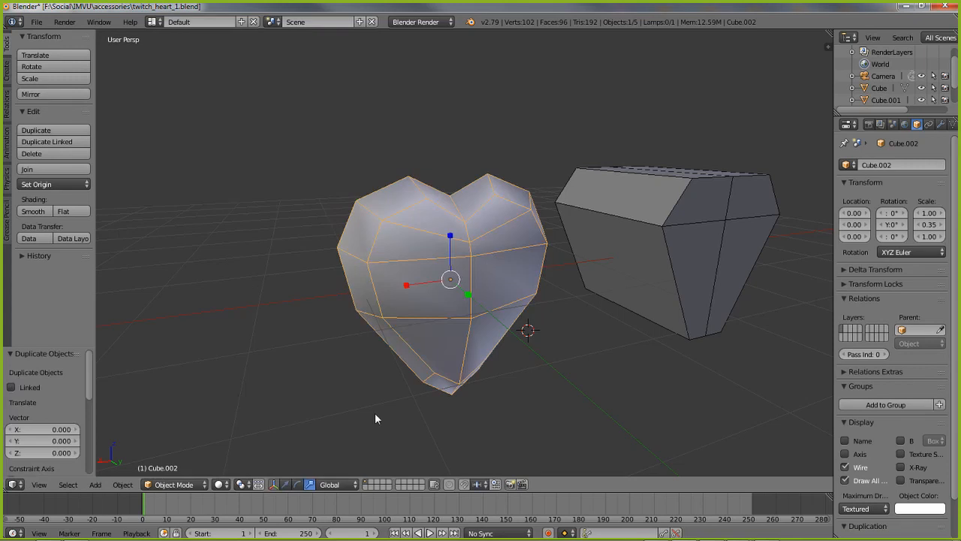
left_click(286, 485)
left_click_drag(413, 284, 150, 294)
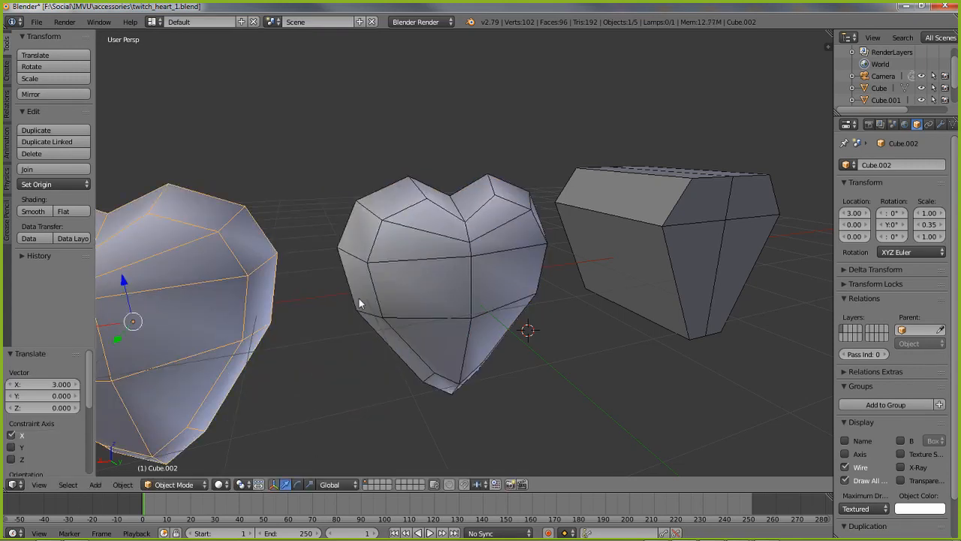
middle_click_drag(358, 297, 541, 327, "shift")
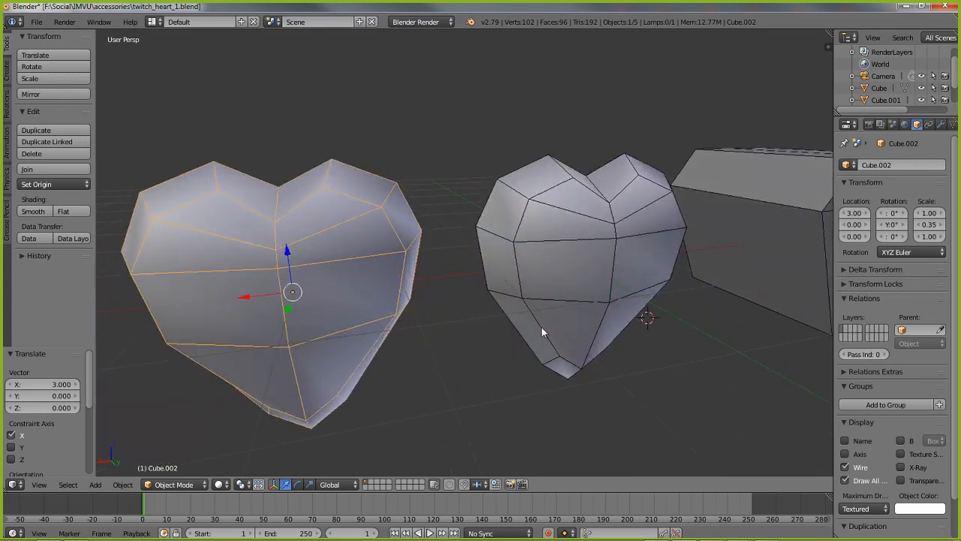
Apply flat shading to the duplicated heart, then select the original smooth heart for comparison
left_click(70, 211)
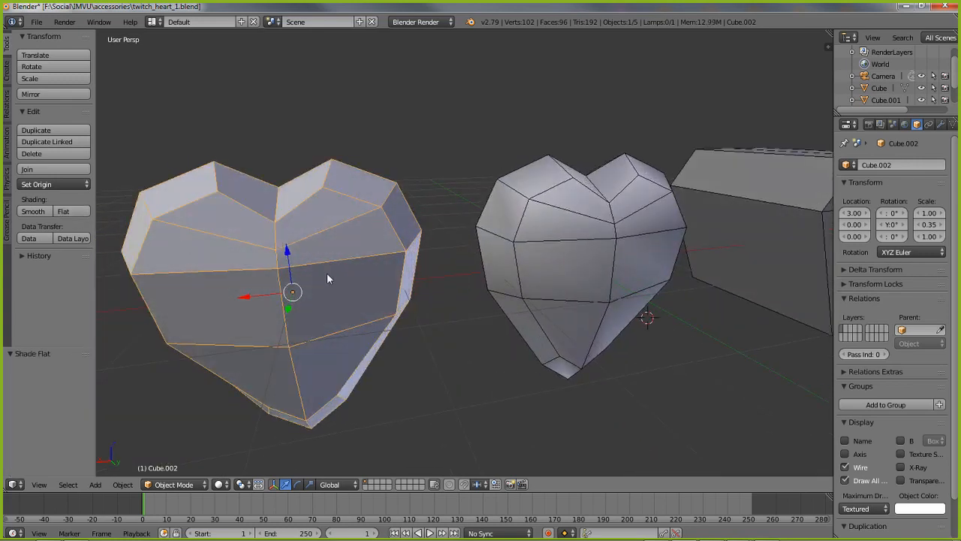
key("a")
mouse_move(385, 329)
middle_mouse_down()
mouse_move(384, 305)
mouse_move(368, 305)
mouse_move(338, 279)
middle_mouse_up()
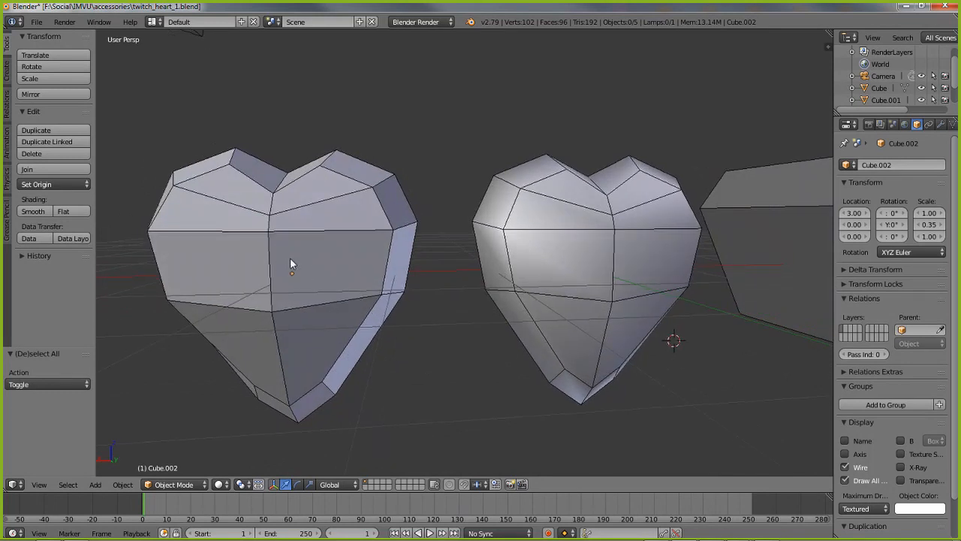
right_click(560, 226)
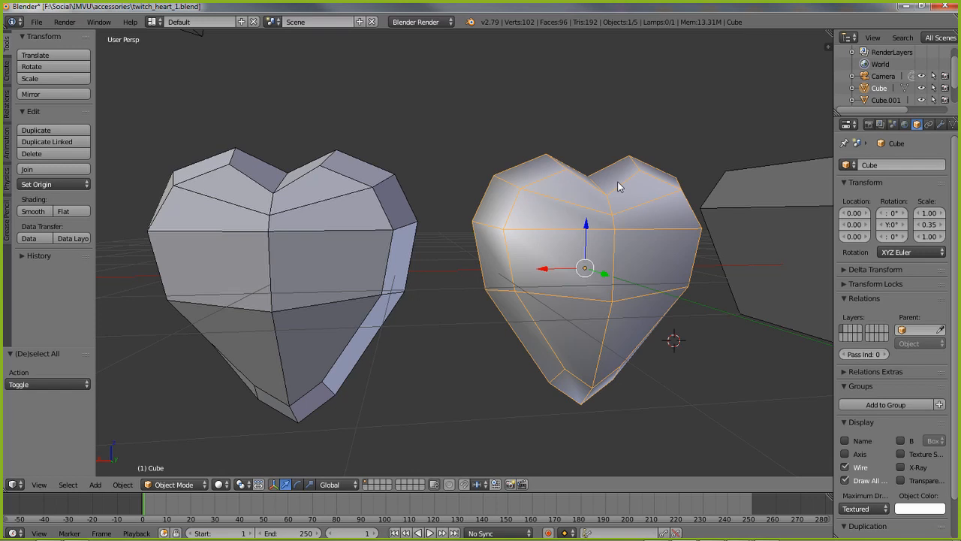
middle_click_drag(642, 142, 507, 227)
scroll(602, 222, "down", 1)
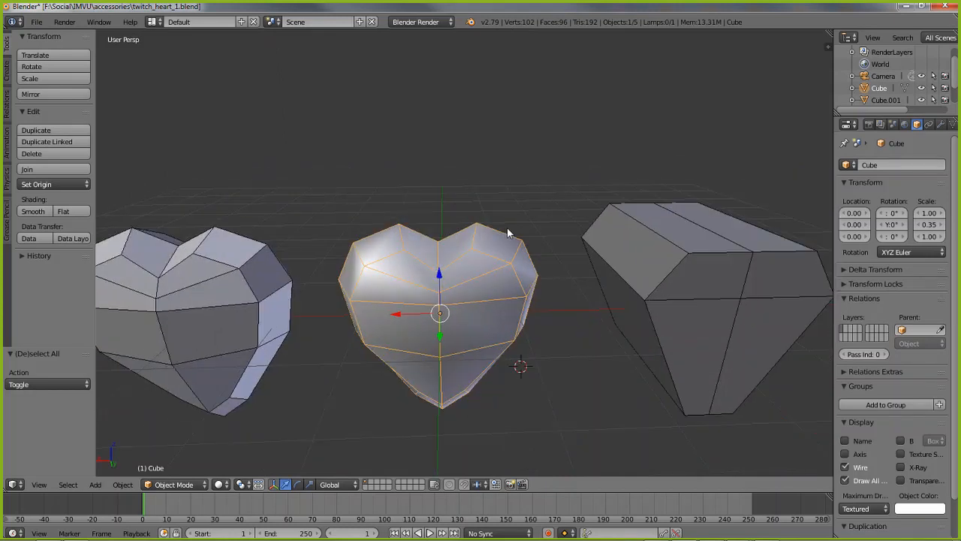
Move the tapered cube and the flat-shaded heart to layer 2, check that layer, and return to layer 1
right_click(678, 278)
right_click(232, 286, "shift")
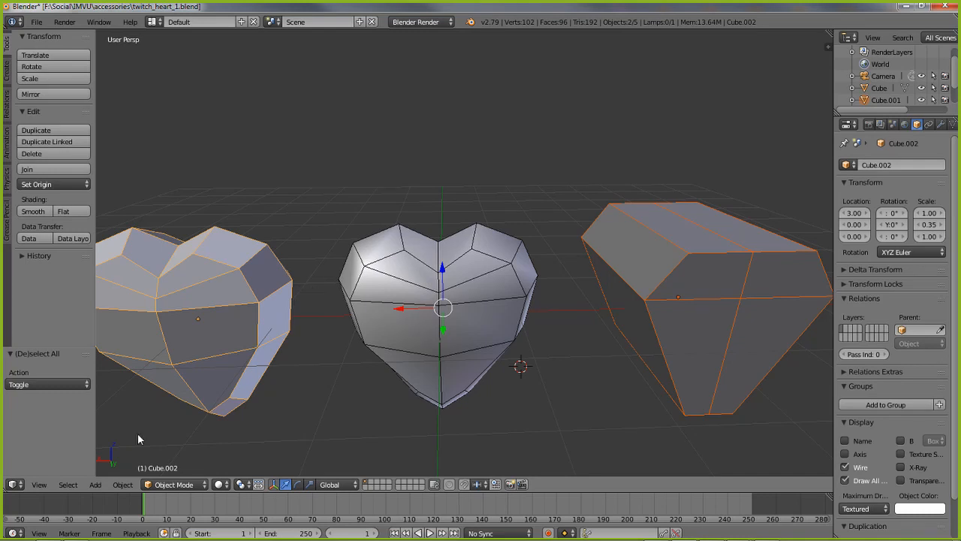
left_click(122, 485)
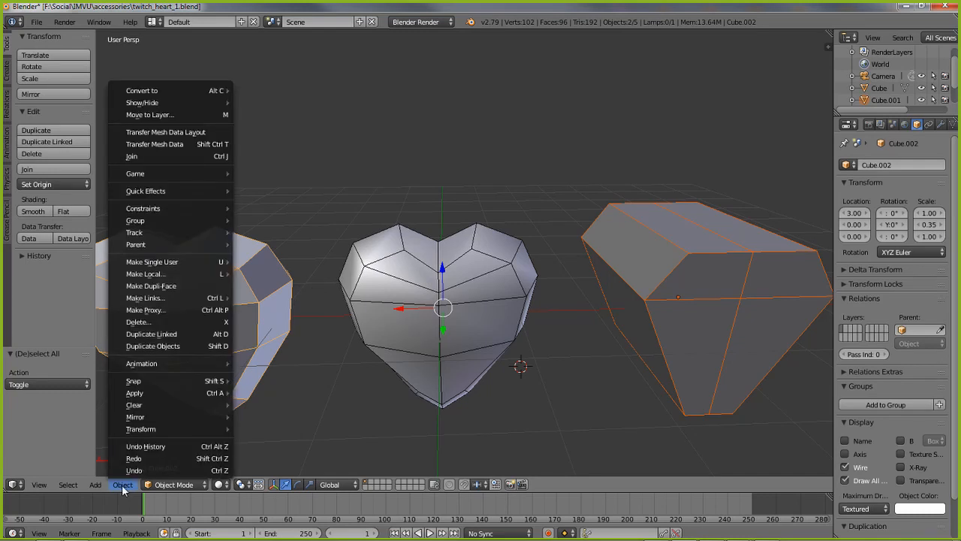
left_click(184, 115)
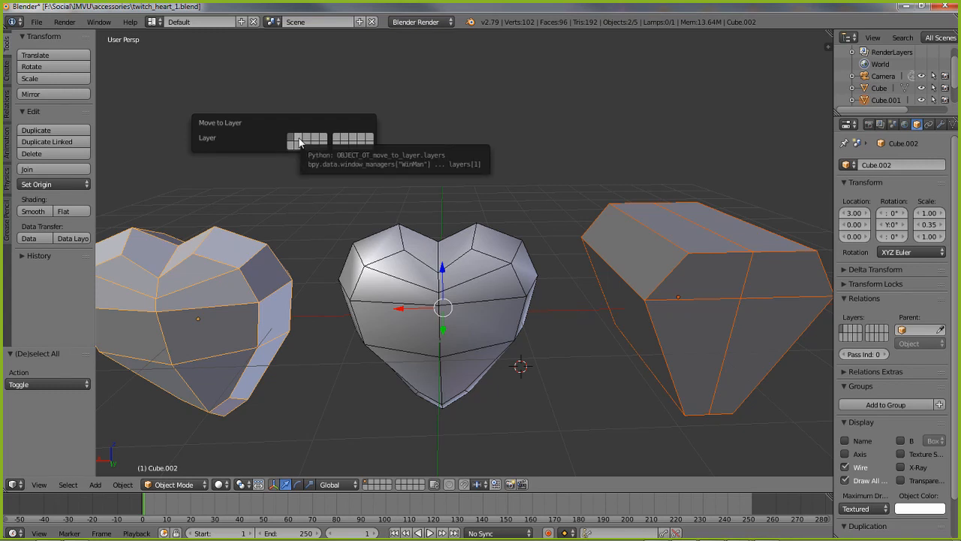
left_click(299, 140)
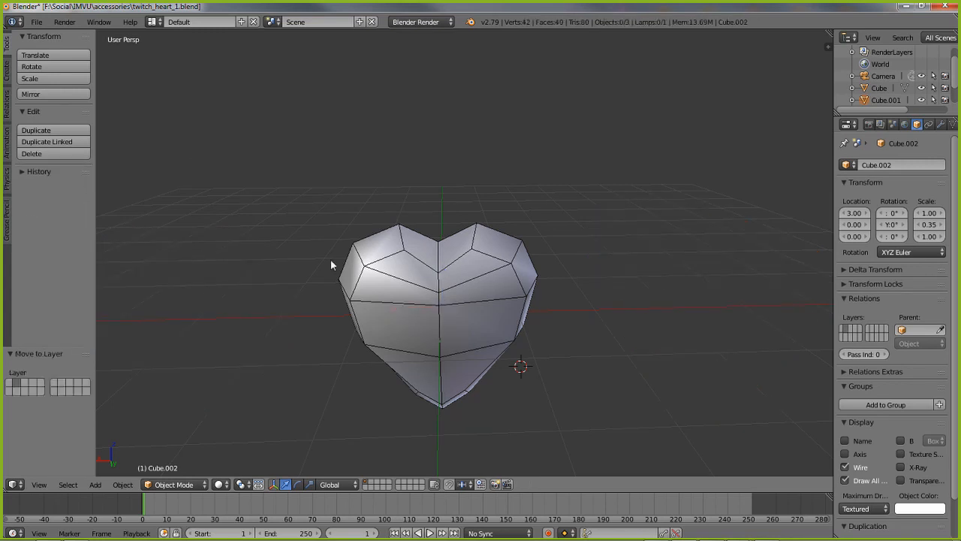
left_click(371, 482)
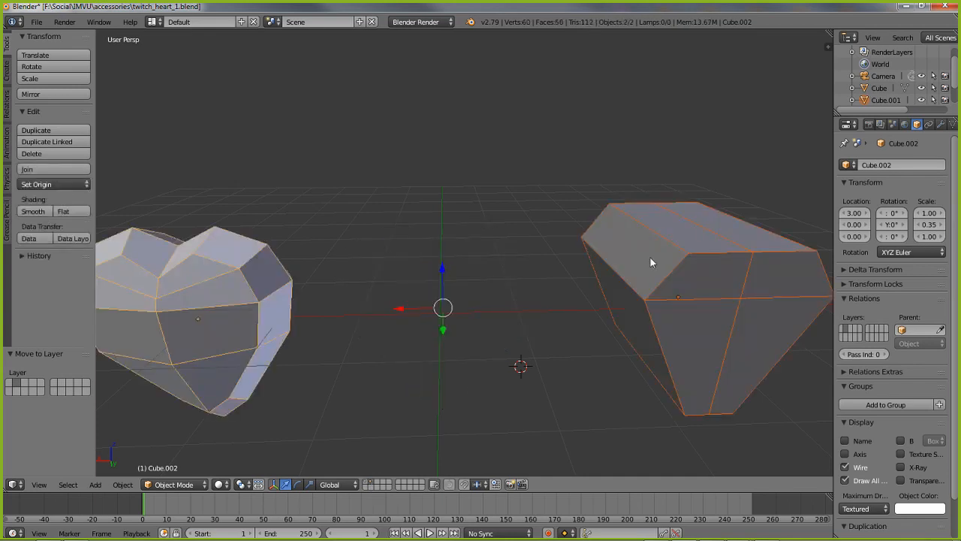
left_click(367, 484)
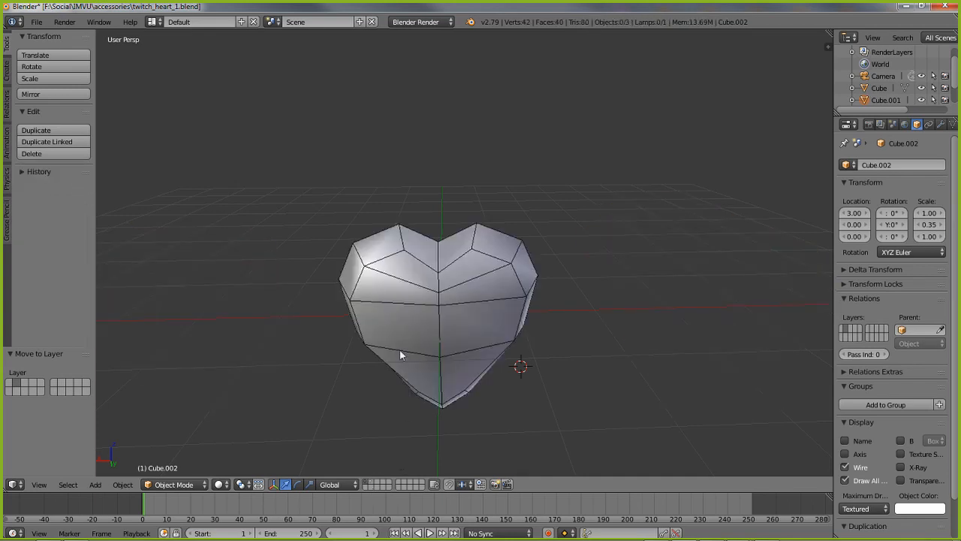
Select the smooth heart, widen the properties editor, and show the heart's material settings
middle_click_drag(389, 358, 413, 312)
right_click(403, 249)
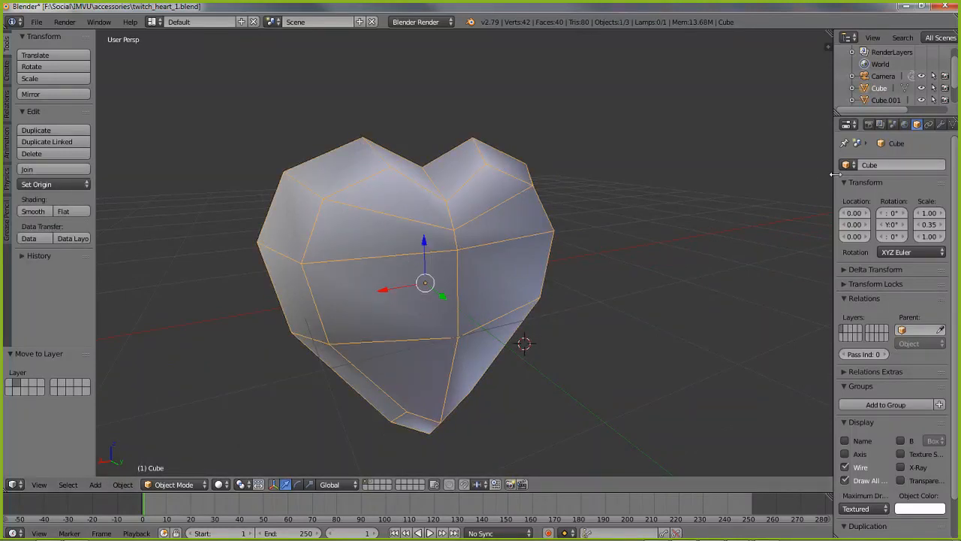
left_click_drag(832, 175, 766, 175)
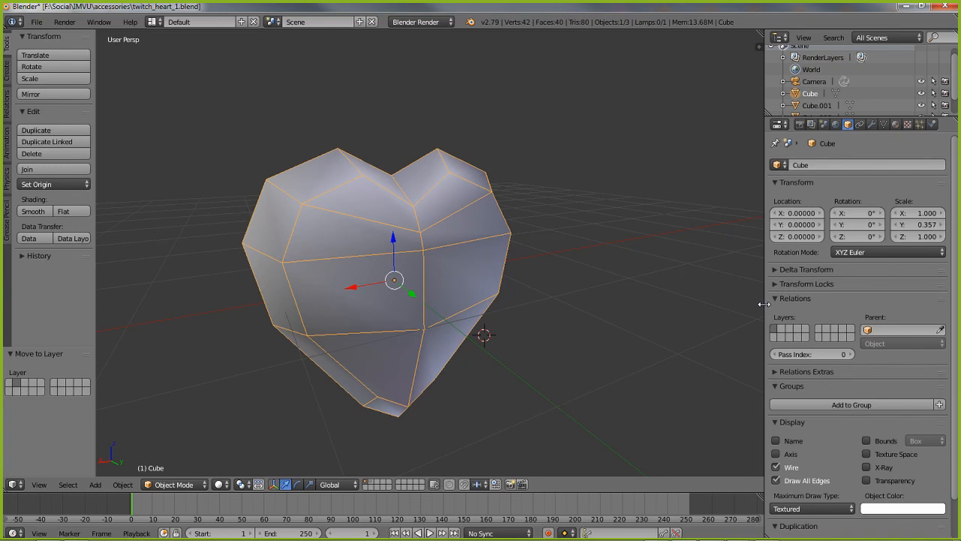
mouse_move(764, 304)
left_mouse_down()
mouse_move(741, 305)
mouse_move(769, 307)
left_mouse_up()
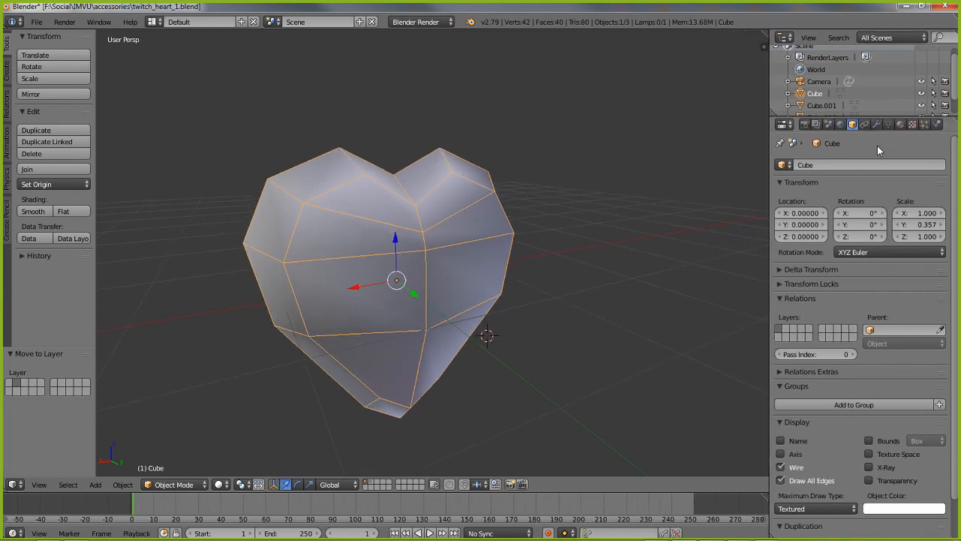
left_click(900, 124)
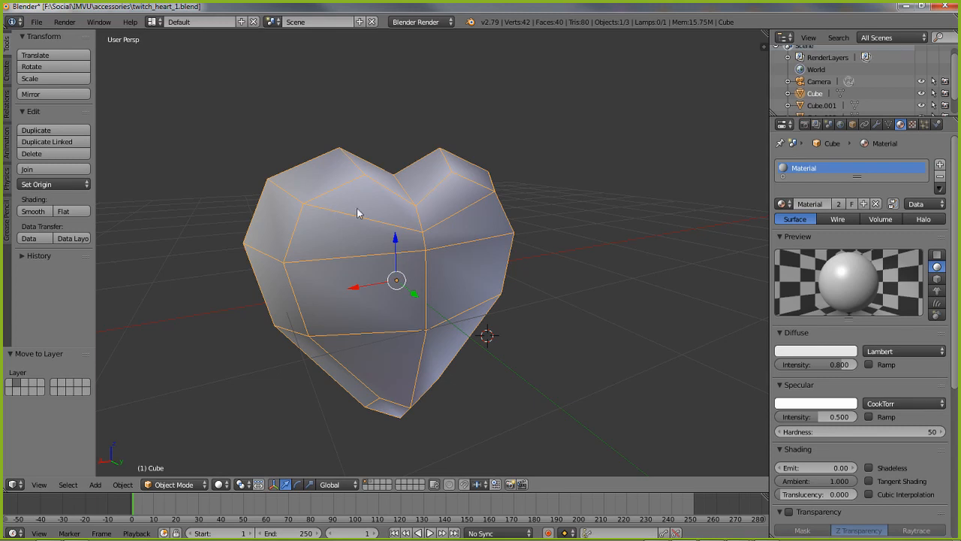
Compare the material slots of the tapered cube and the flat-shaded heart on layer 2
left_click(371, 482)
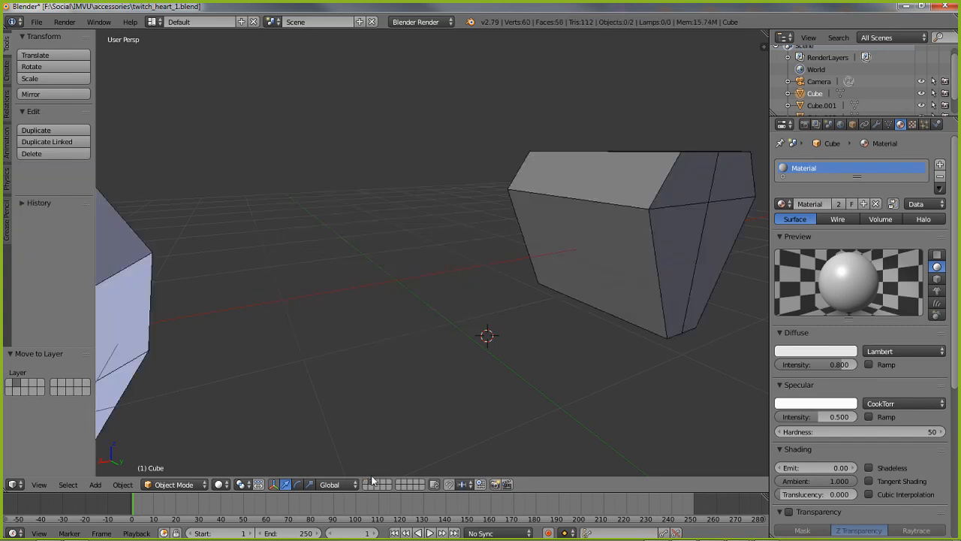
right_click(640, 182)
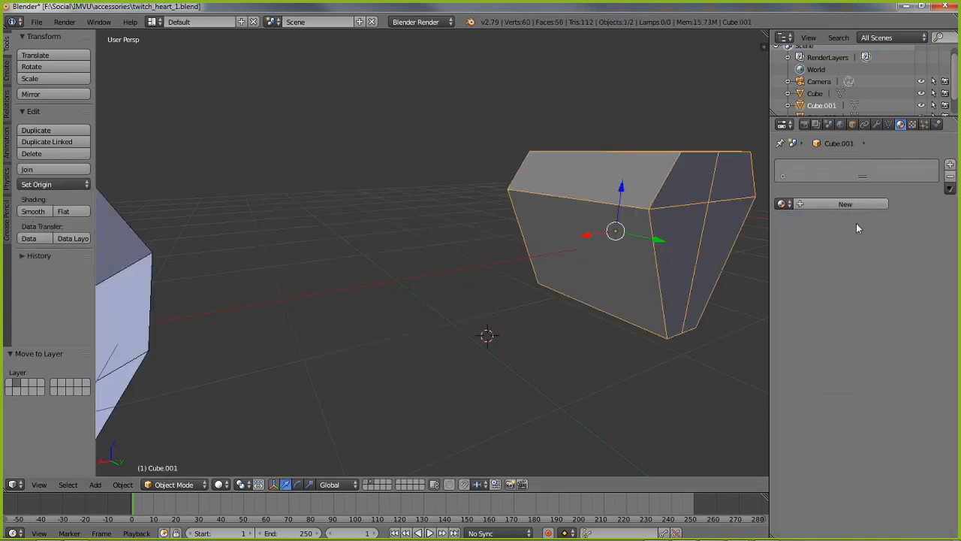
right_click(140, 257)
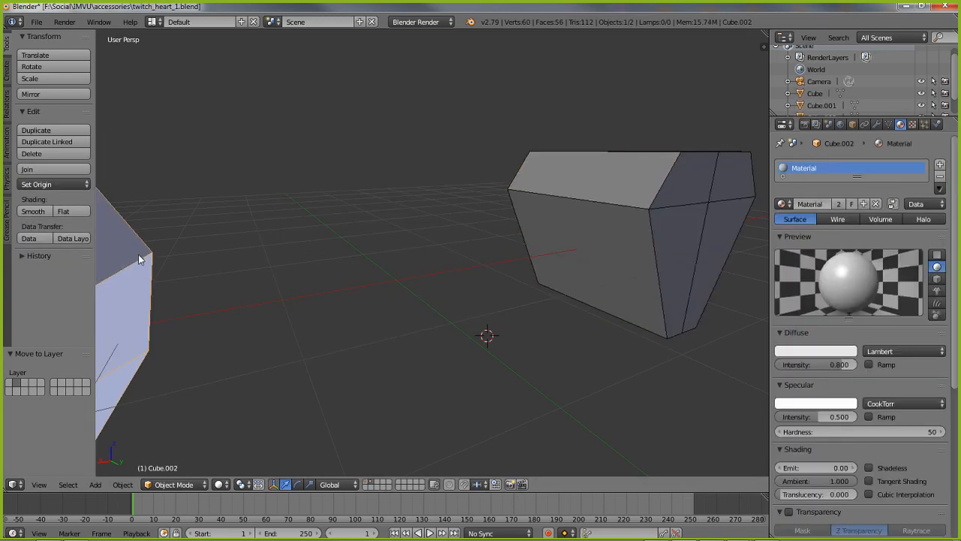
right_click(584, 224)
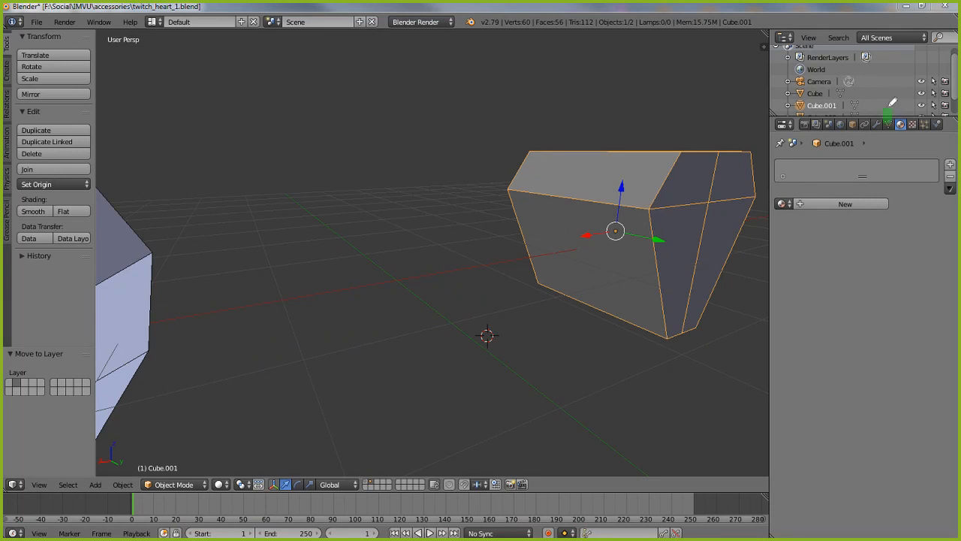
mouse_move(894, 106)
left_mouse_down()
mouse_move(923, 105)
mouse_move(900, 104)
mouse_move(922, 134)
mouse_move(916, 142)
mouse_move(890, 103)
mouse_move(887, 113)
left_mouse_up()
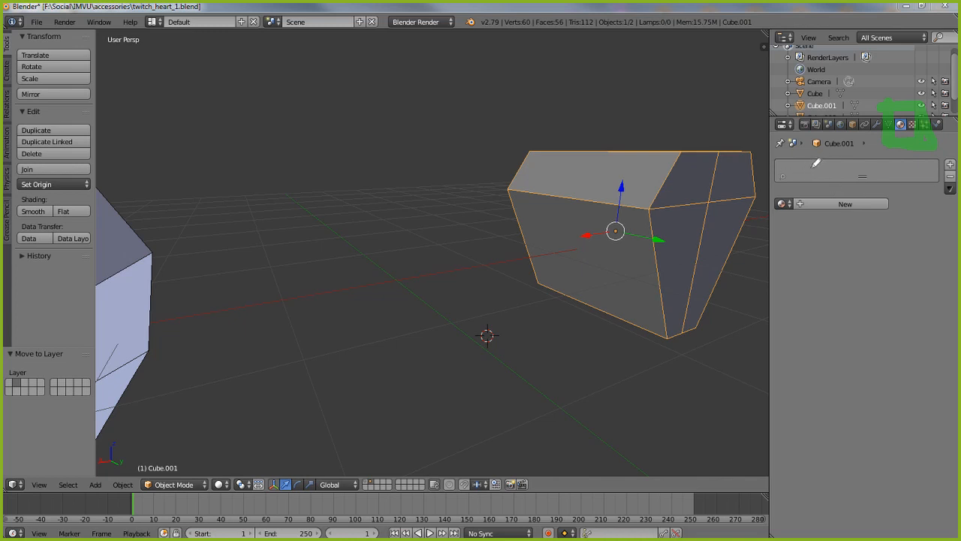
left_click_drag(800, 174, 931, 169)
left_click_drag(884, 170, 816, 172)
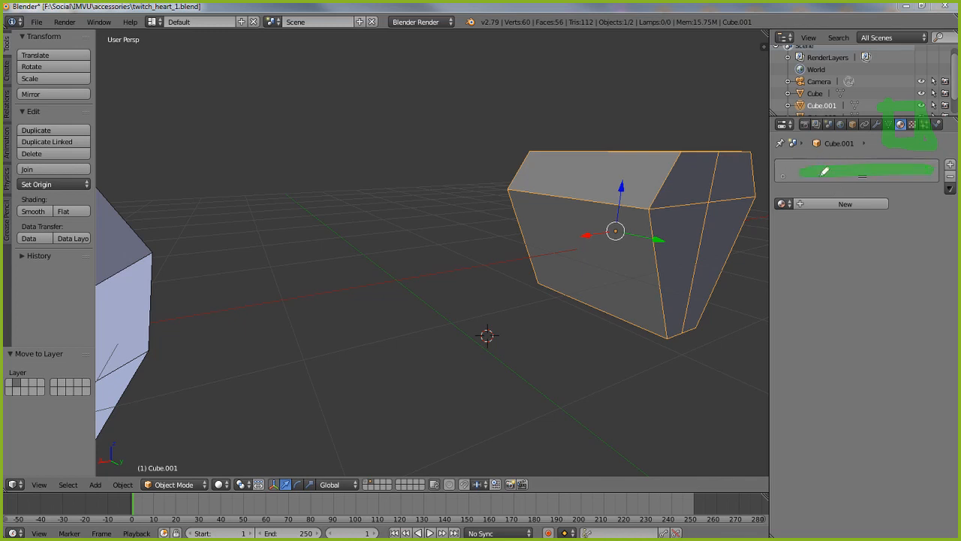
mouse_move(781, 248)
left_mouse_down()
mouse_move(783, 229)
mouse_move(809, 494)
mouse_move(931, 248)
mouse_move(877, 246)
mouse_move(863, 334)
mouse_move(918, 443)
mouse_move(832, 480)
left_mouse_up()
mouse_move(766, 178)
left_mouse_down()
mouse_move(769, 225)
mouse_move(914, 181)
mouse_move(760, 182)
left_mouse_up()
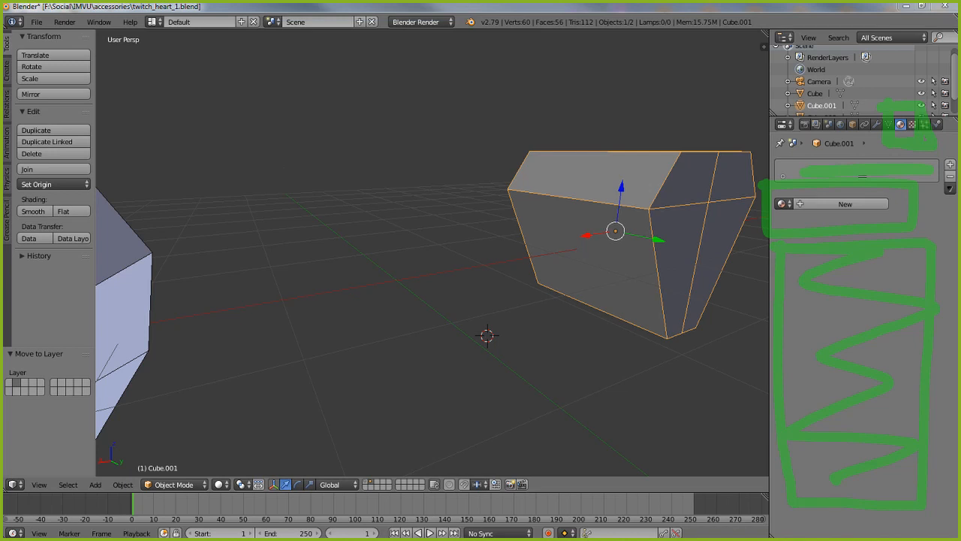
key("Escape")
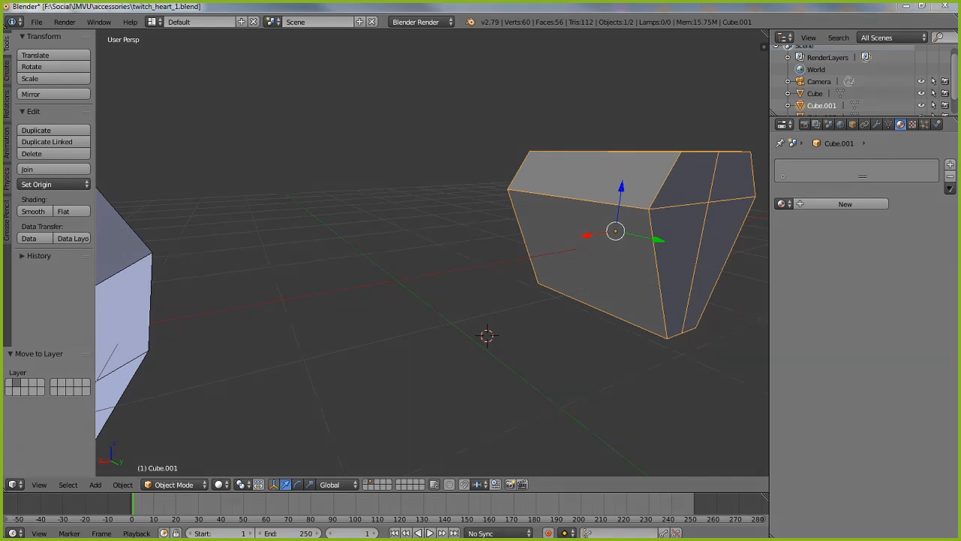
Add a new material to the tapered cube, and select the smooth heart on layer 1
left_click(835, 205)
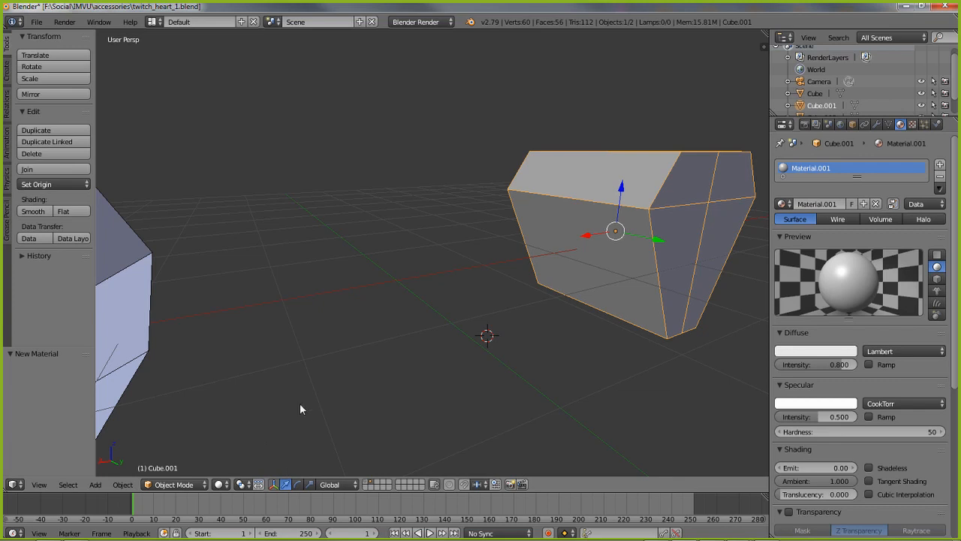
left_click(371, 483)
right_click(388, 276)
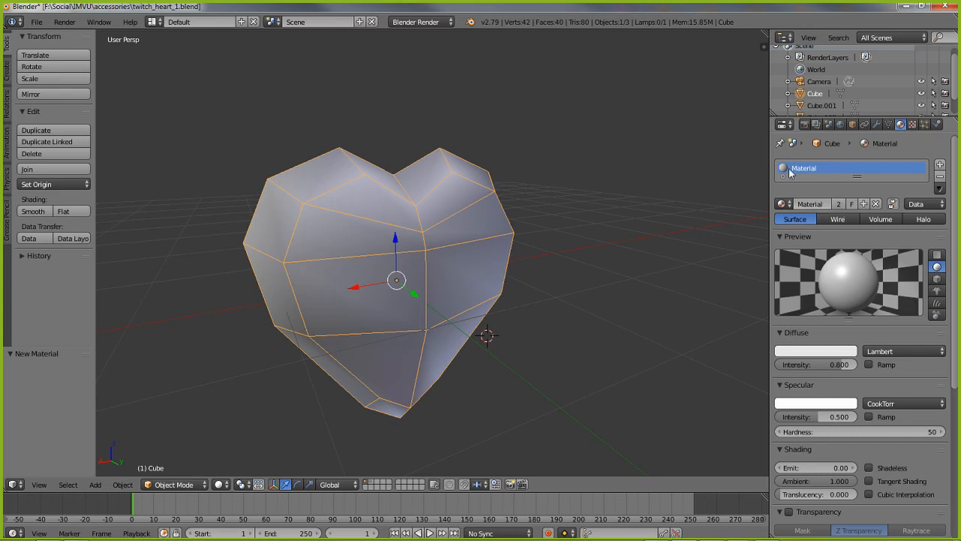
Rename the smooth heart's material to "heart [0]"
left_click(823, 205)
type("heart")
type(" (0")
type("]")
key("Return")
Set the diffuse color of the heart [0] material to a fully saturated, slightly darkened red and inspect the heart
left_click(799, 351)
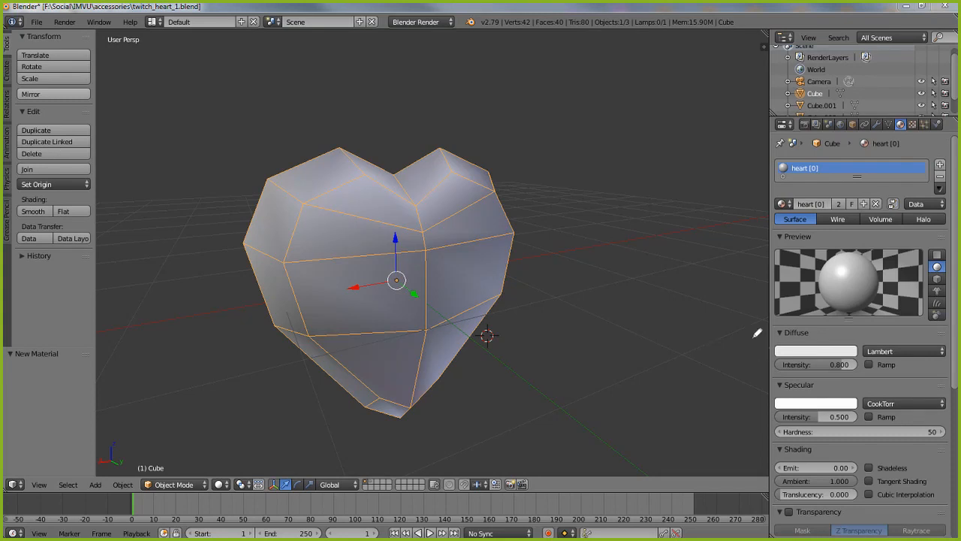
mouse_move(754, 332)
left_mouse_down()
mouse_move(754, 369)
mouse_move(875, 325)
mouse_move(747, 333)
mouse_move(875, 332)
mouse_move(807, 372)
mouse_move(766, 367)
mouse_move(759, 326)
mouse_move(763, 361)
left_mouse_up()
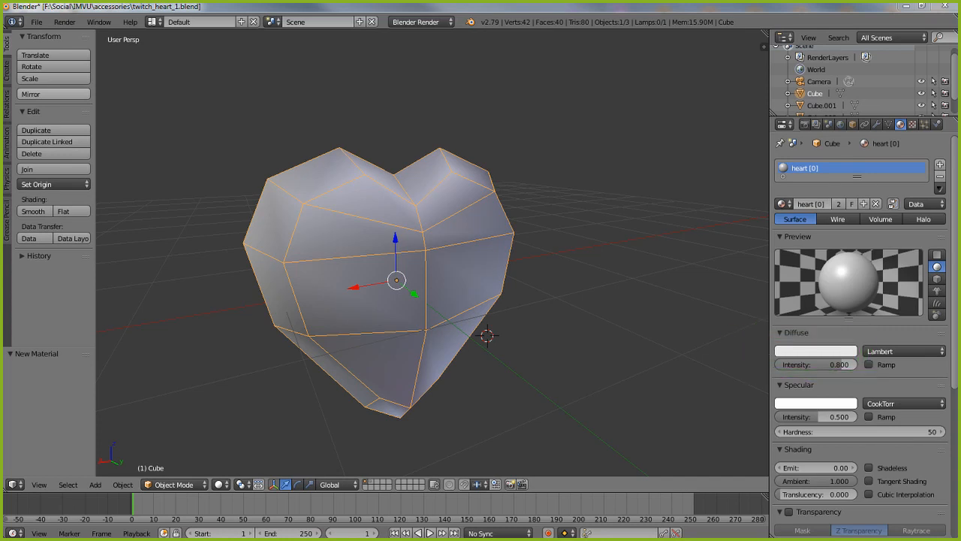
left_click(810, 353)
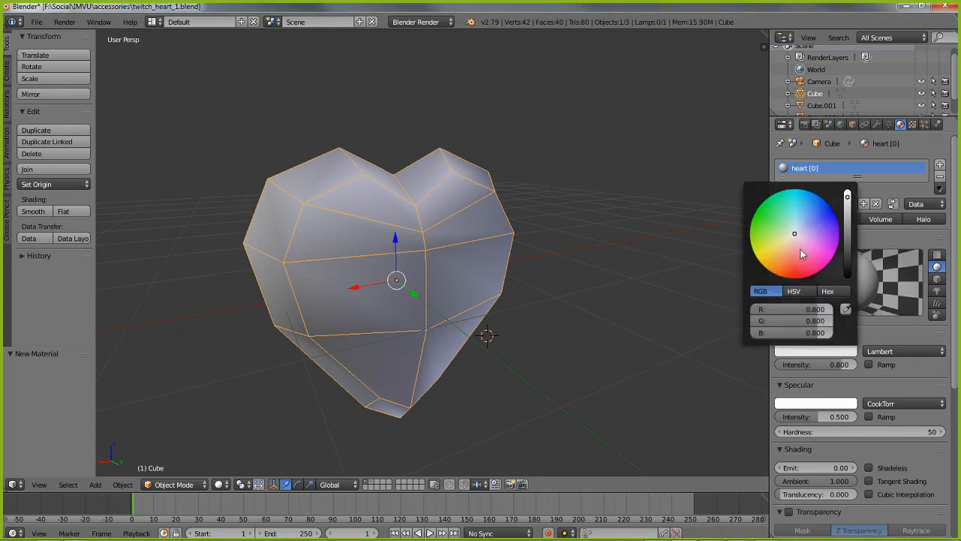
left_click_drag(794, 233, 794, 279)
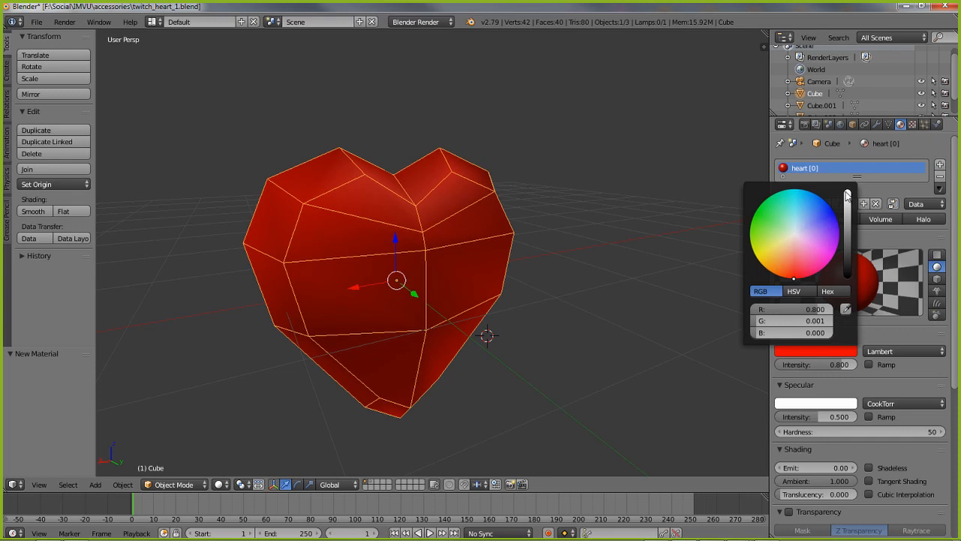
left_click_drag(848, 197, 848, 207)
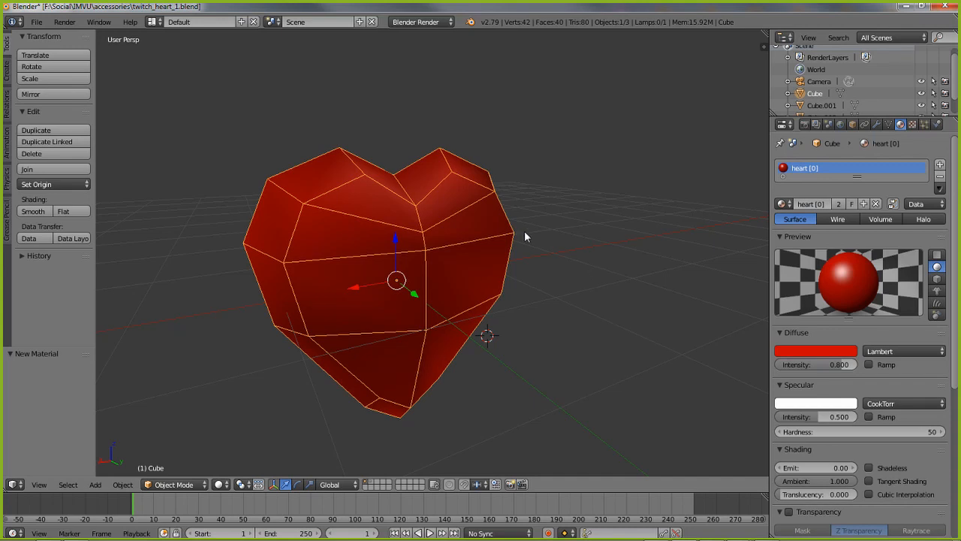
mouse_move(306, 302)
middle_mouse_down()
mouse_move(556, 298)
mouse_move(365, 315)
mouse_move(264, 304)
mouse_move(250, 241)
mouse_move(259, 262)
mouse_move(548, 301)
mouse_move(369, 308)
mouse_move(307, 298)
middle_mouse_up()
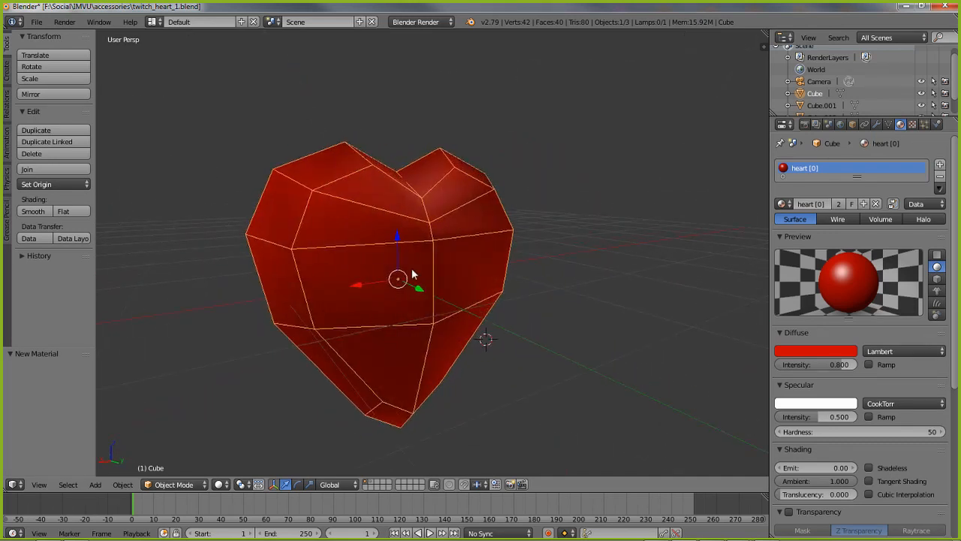
middle_click_drag(440, 281, 551, 285)
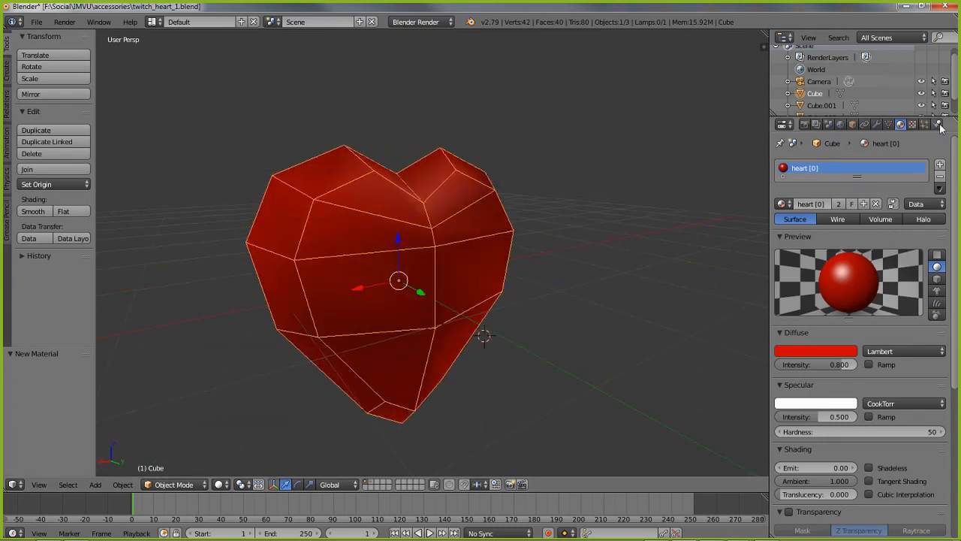
Show the texture settings and add a new texture to the tapered cube's material on layer 2
left_click(912, 125)
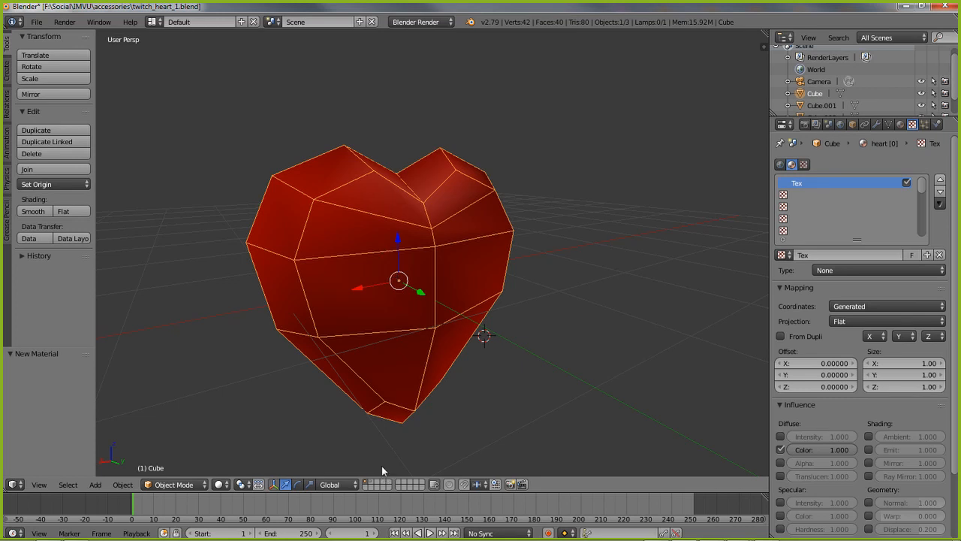
left_click(375, 488)
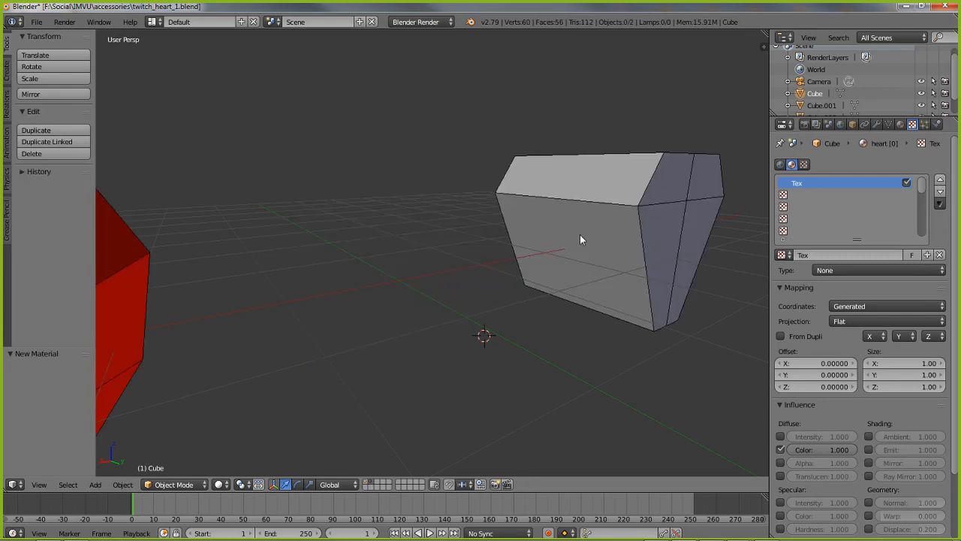
right_click(575, 208)
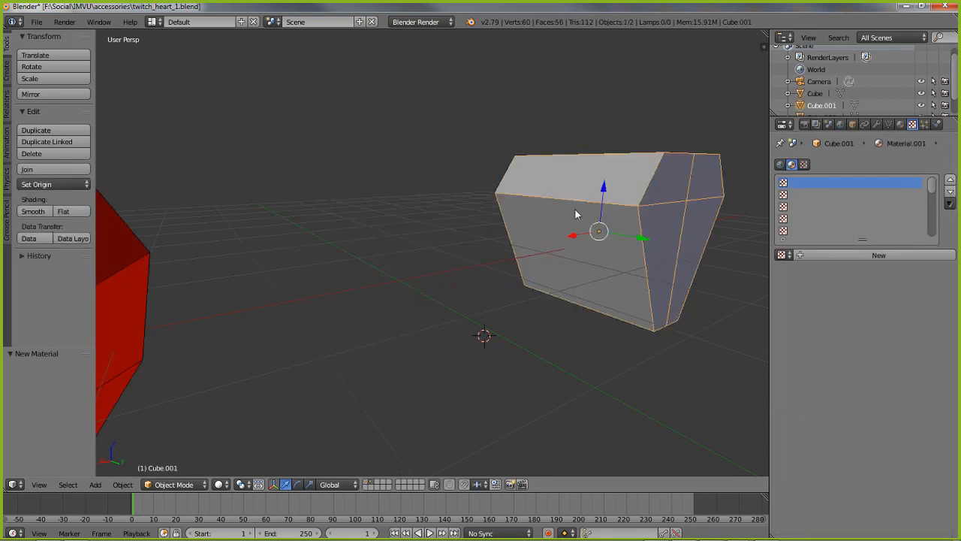
middle_click_drag(654, 235, 457, 283)
scroll(455, 281, "up", 2)
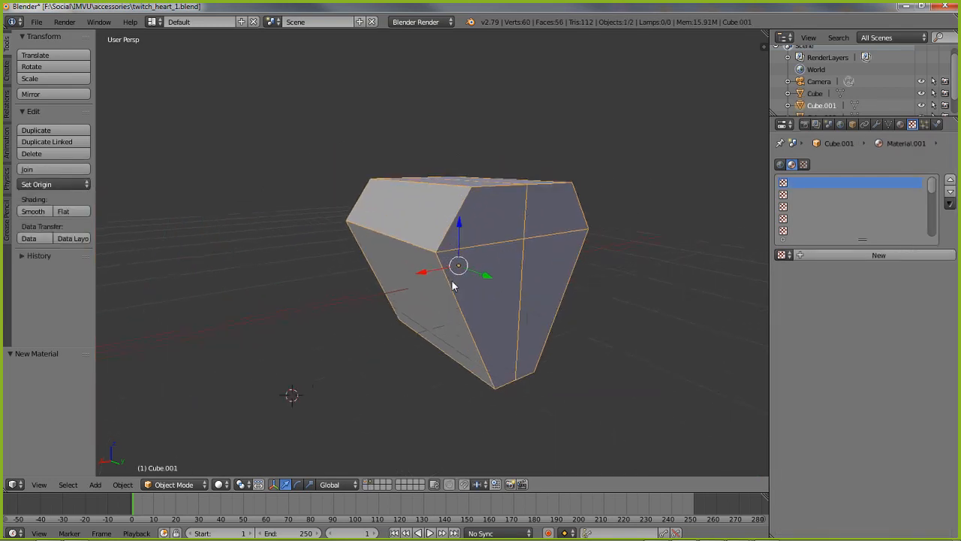
left_click(902, 126)
left_click(912, 124)
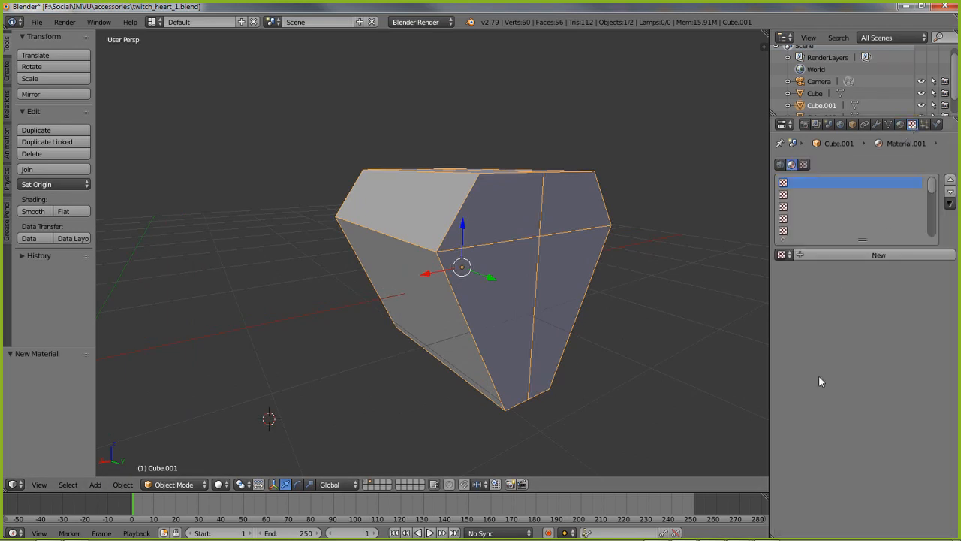
left_click(875, 257)
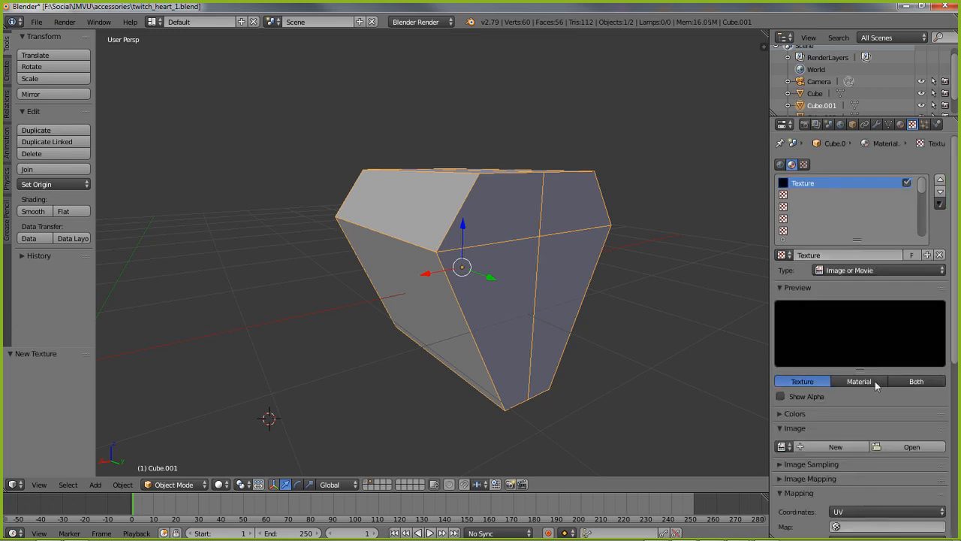
Show layer 1, select the smooth red heart, and rename its material's texture to "heart"
left_click(365, 482)
right_click(205, 295)
middle_click_drag(205, 299, 564, 262)
scroll(565, 264, "down", 1)
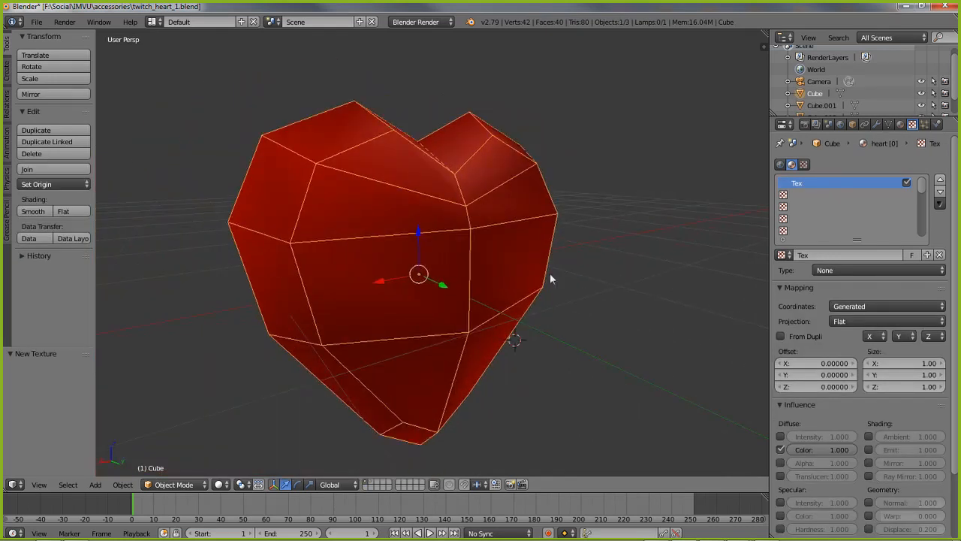
left_click(827, 254)
type("heart")
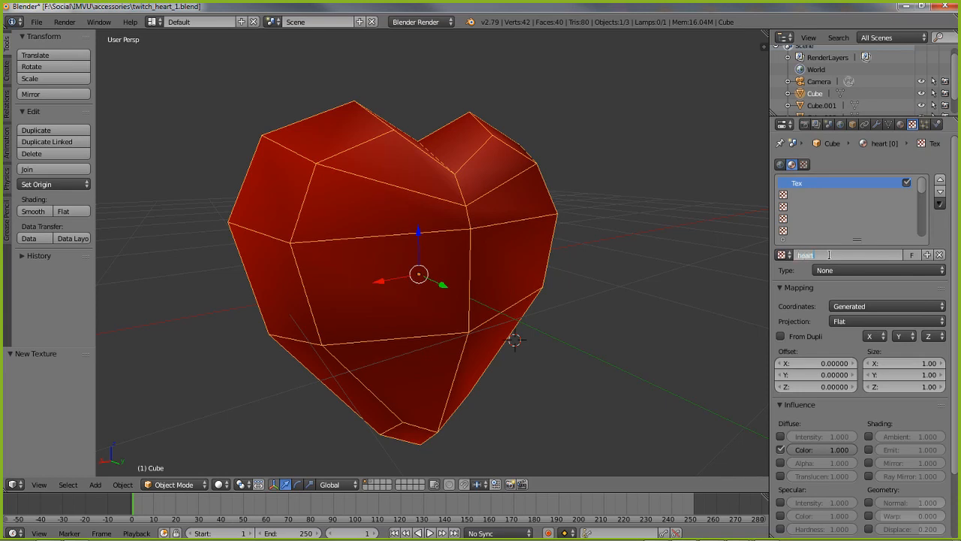
key("Return")
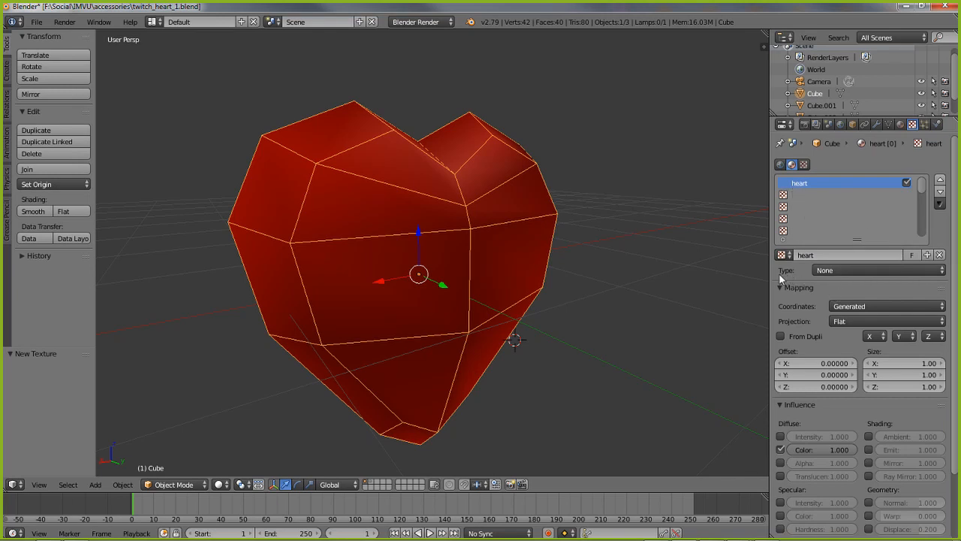
Set the heart texture's type to Image or Movie and start a new image named "heart"
left_click(837, 272)
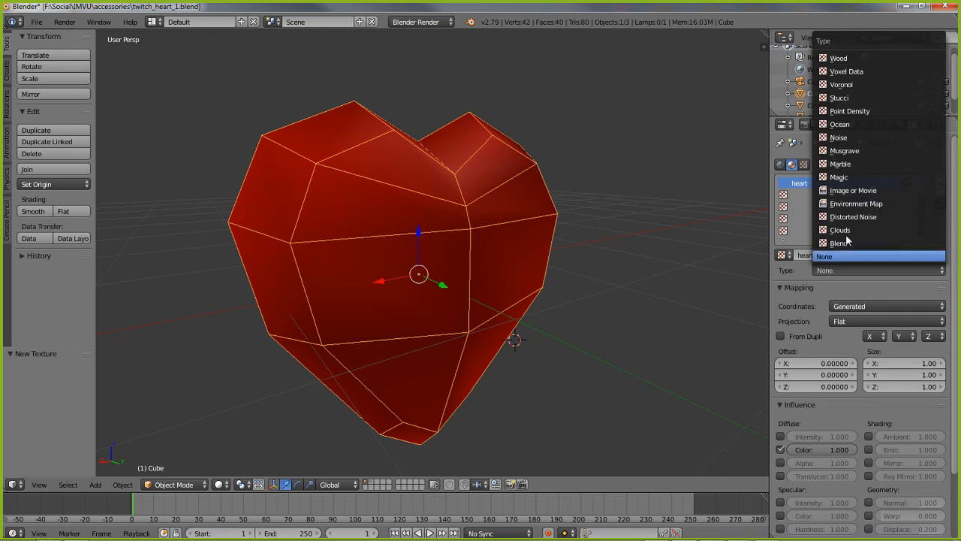
left_click(850, 191)
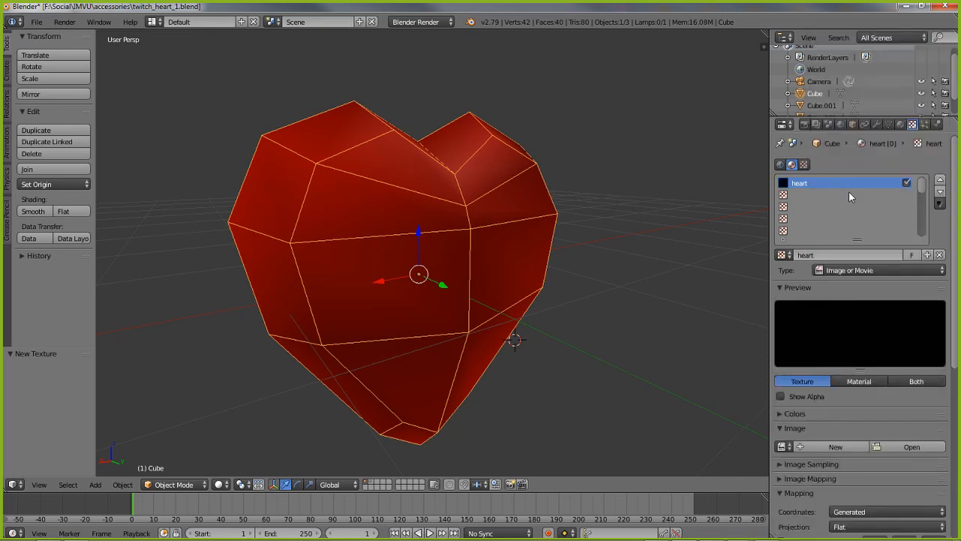
scroll(878, 425, "down", 3)
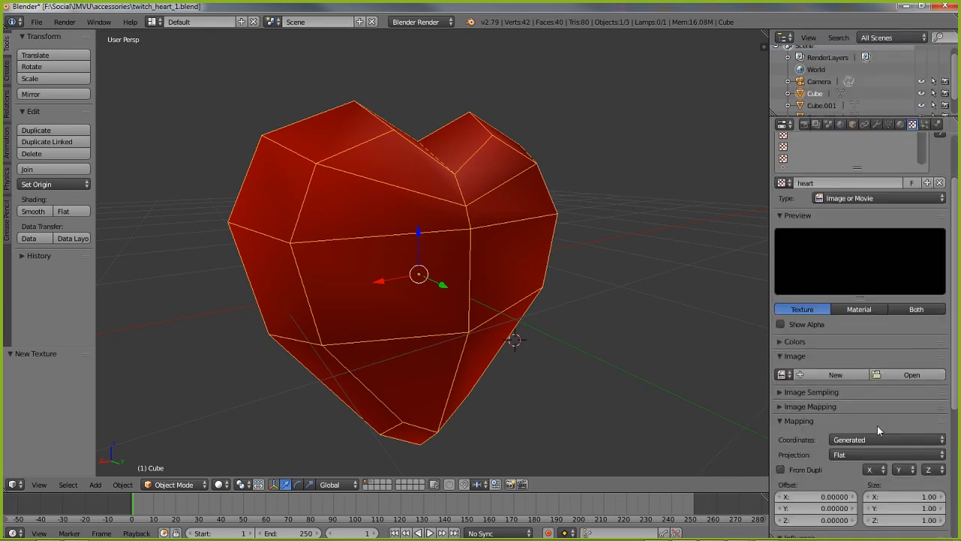
left_click(824, 374)
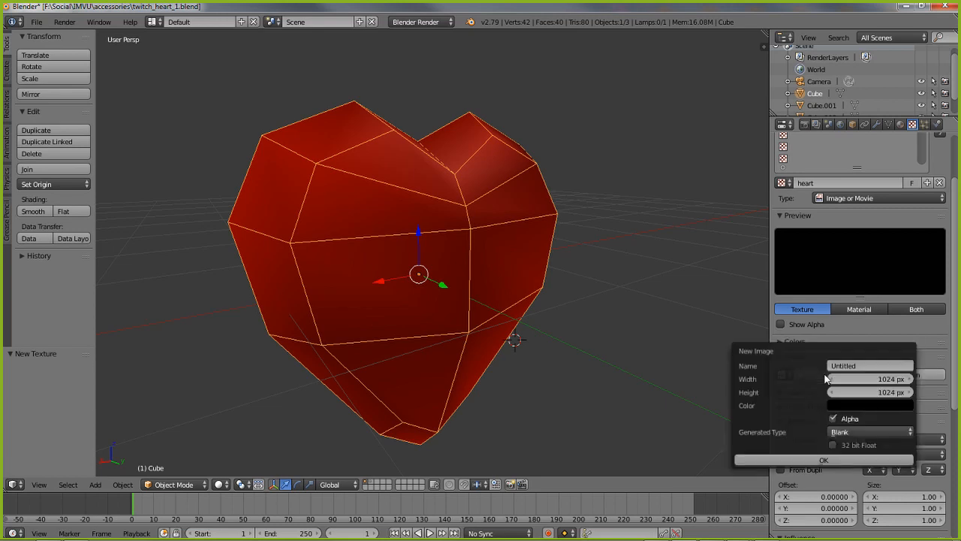
left_click(871, 365)
type("heart")
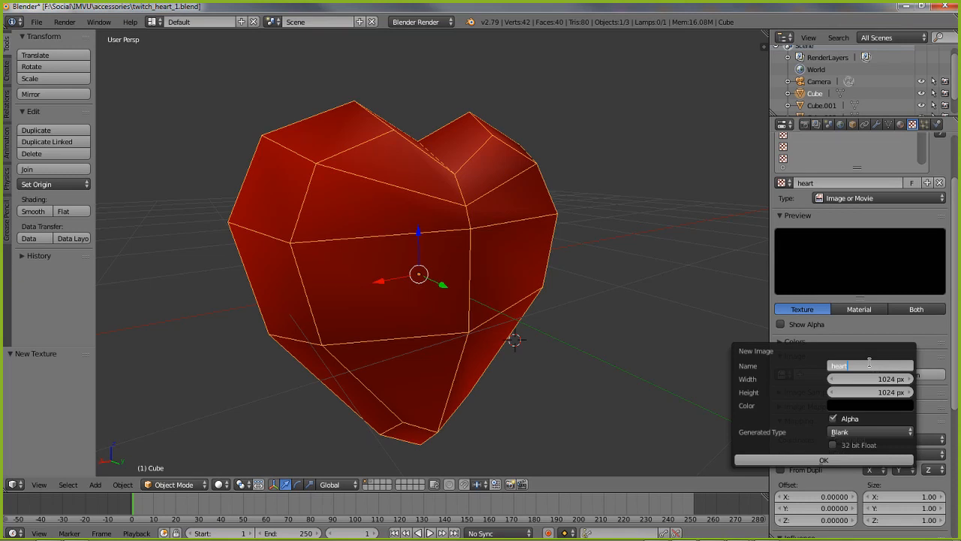
Set the new heart image's width to 512 px and height to 256 px
left_click(875, 380)
left_click(876, 378)
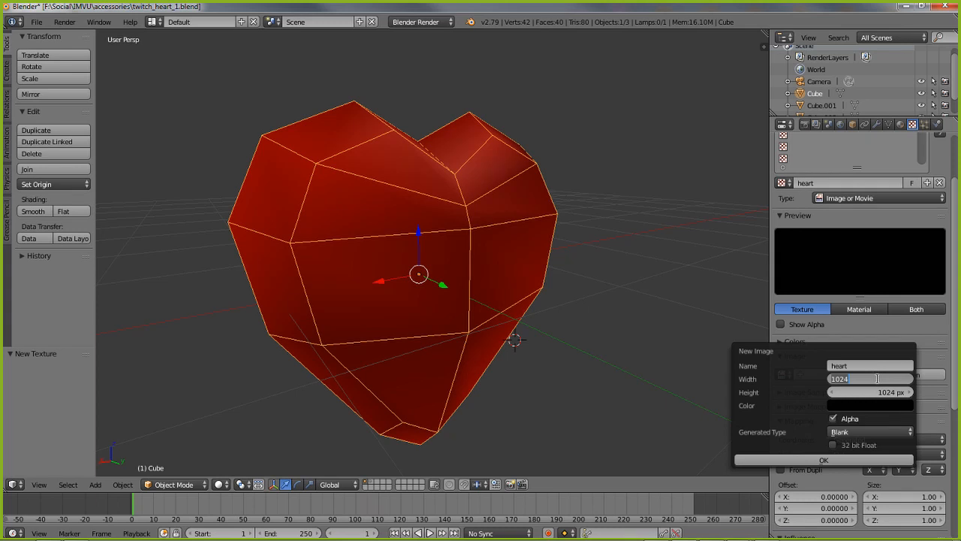
type("512")
key("Return")
left_click(878, 391)
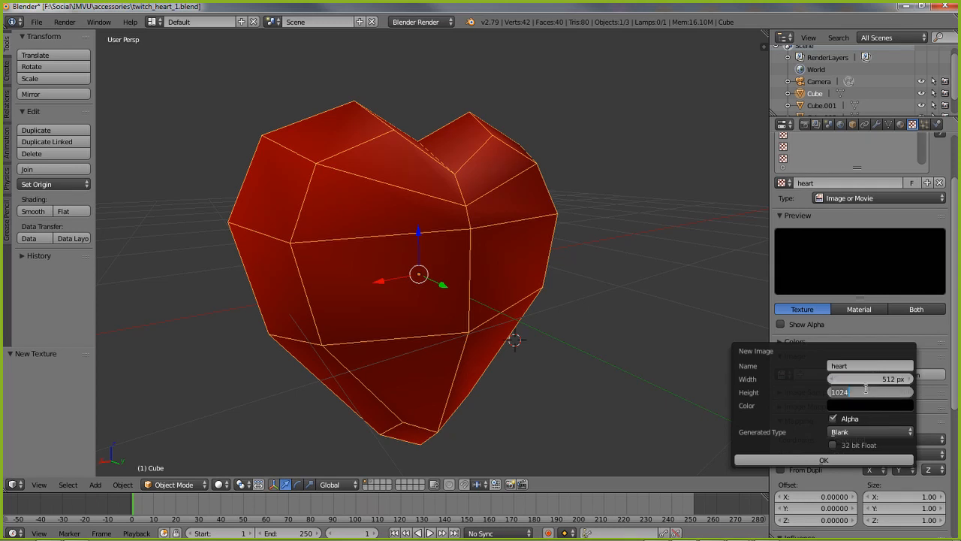
type("256")
key("Return")
Set the new image's generated type to UV Grid and create the image
left_click(857, 437)
left_click(868, 431)
left_click(870, 432)
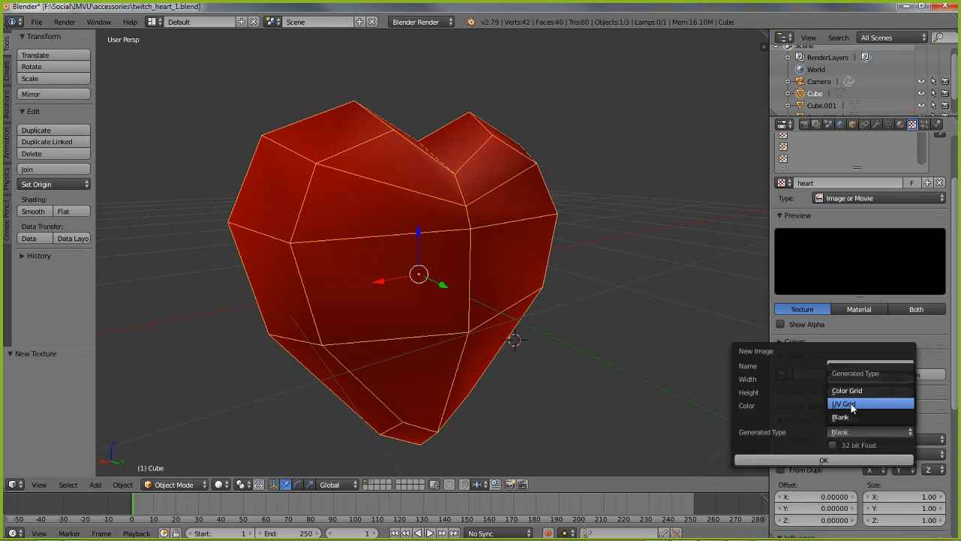
left_click(852, 405)
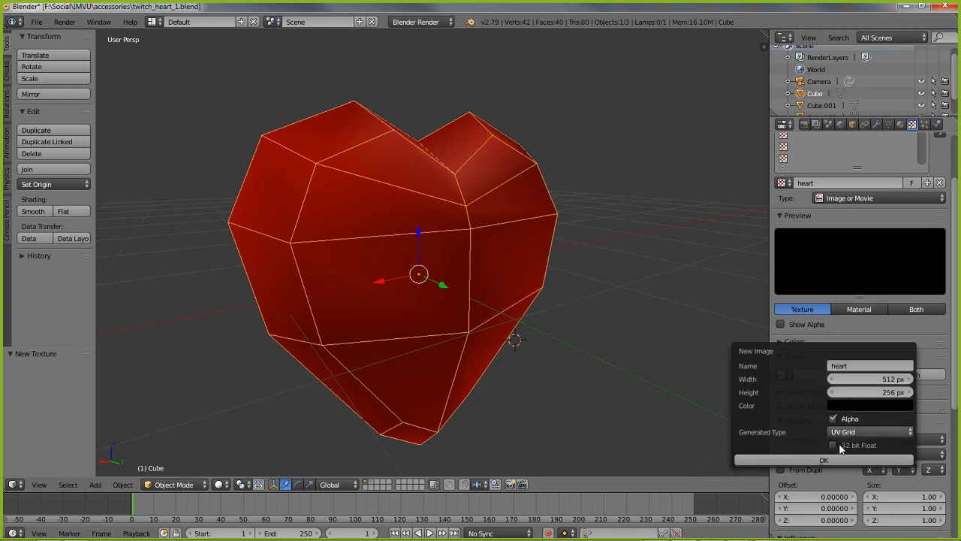
left_click(821, 460)
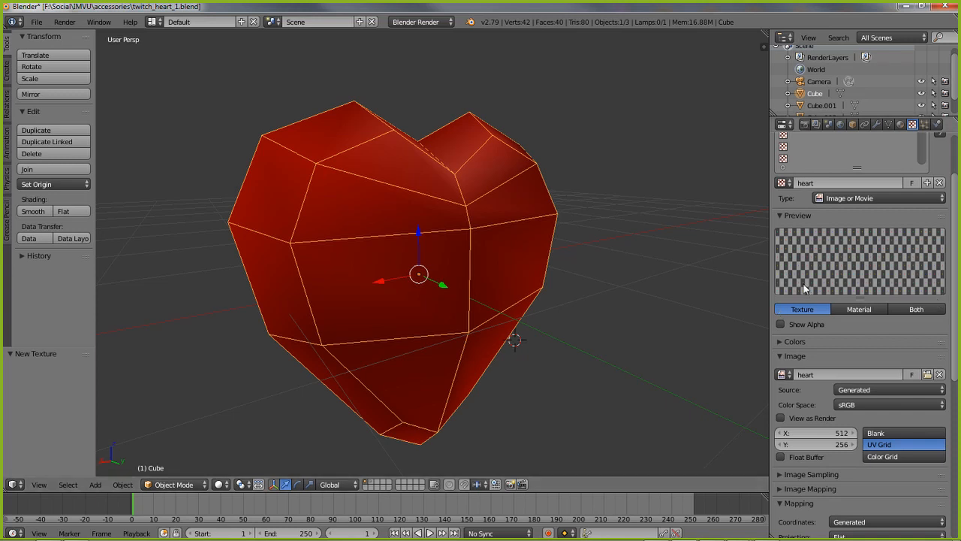
Preview both texture and material, and set the heart texture's mapping coordinates to UV
left_click(918, 309)
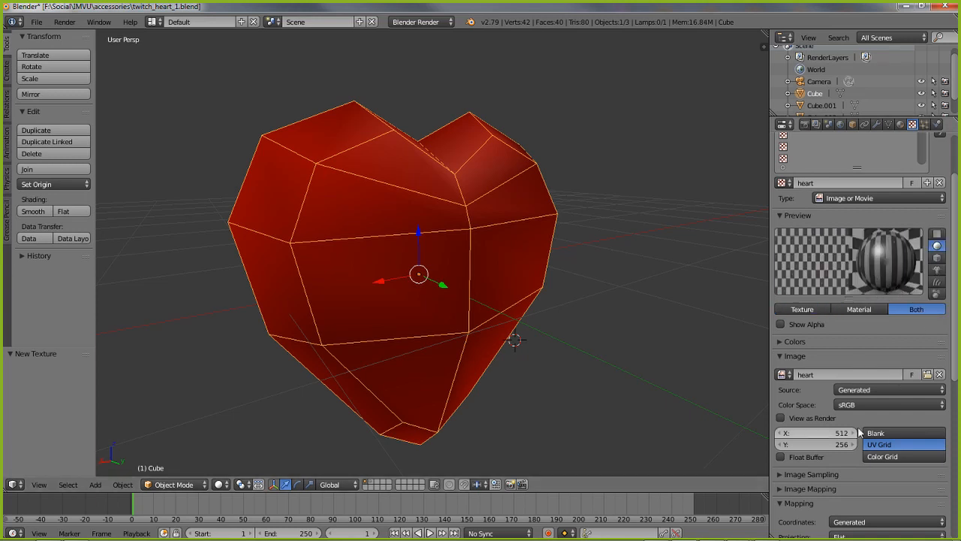
scroll(844, 452, "down", 2)
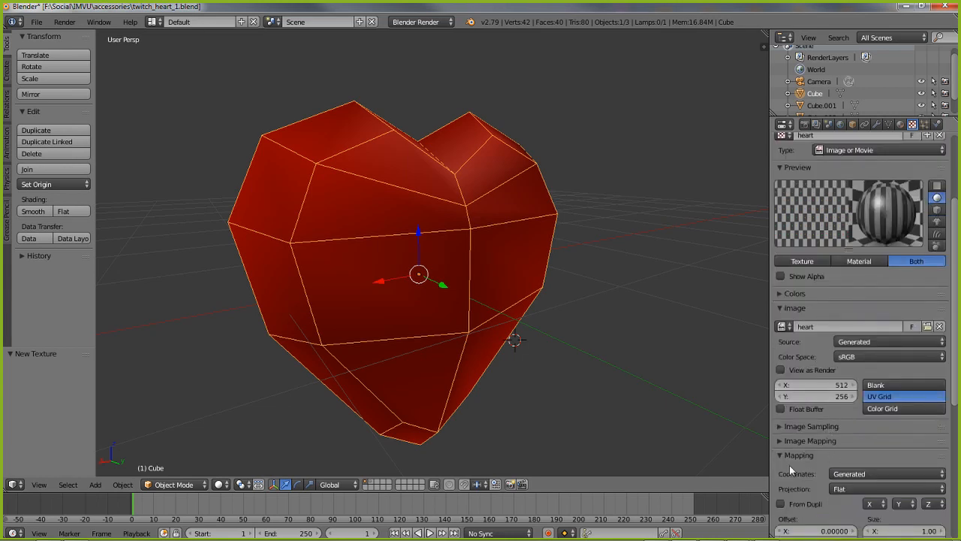
left_click(856, 475)
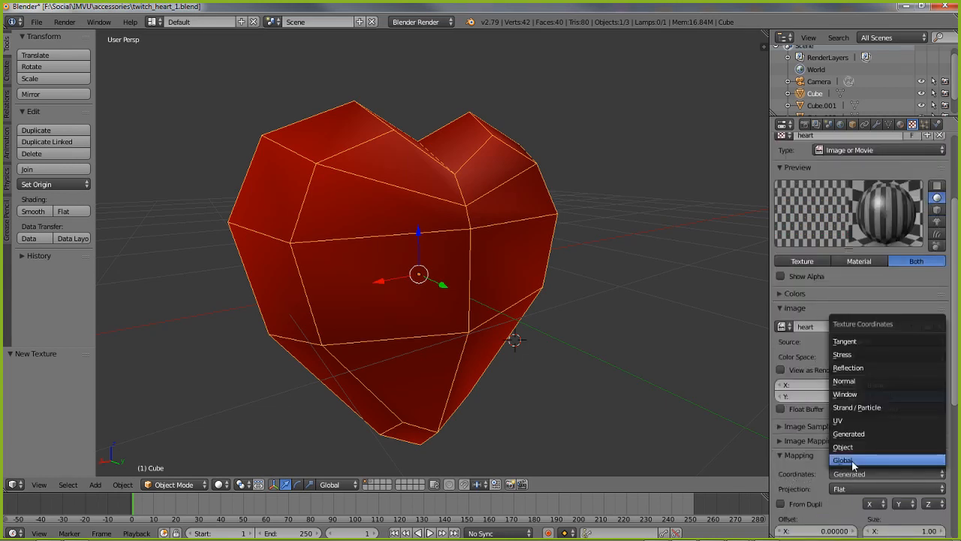
left_click(854, 421)
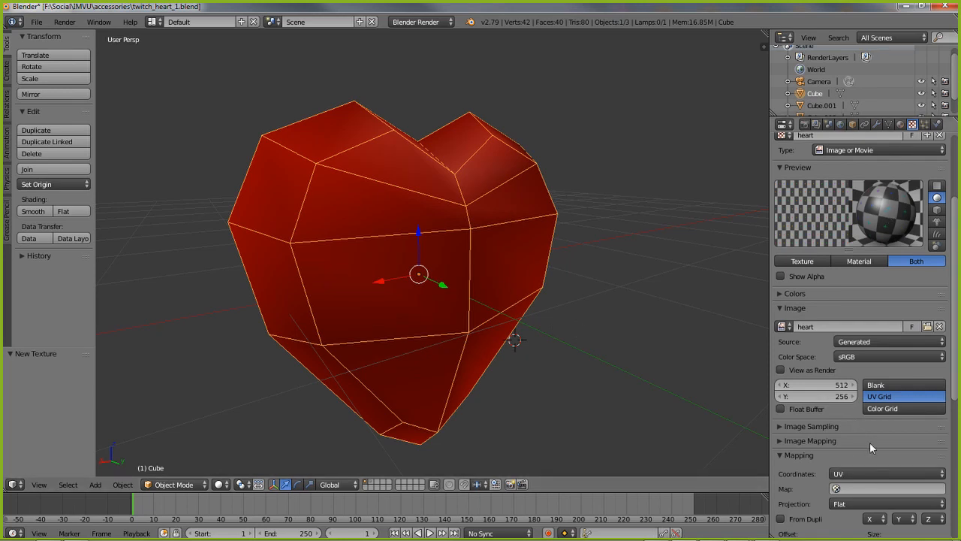
scroll(875, 438, "up", 2)
scroll(875, 437, "down", 3)
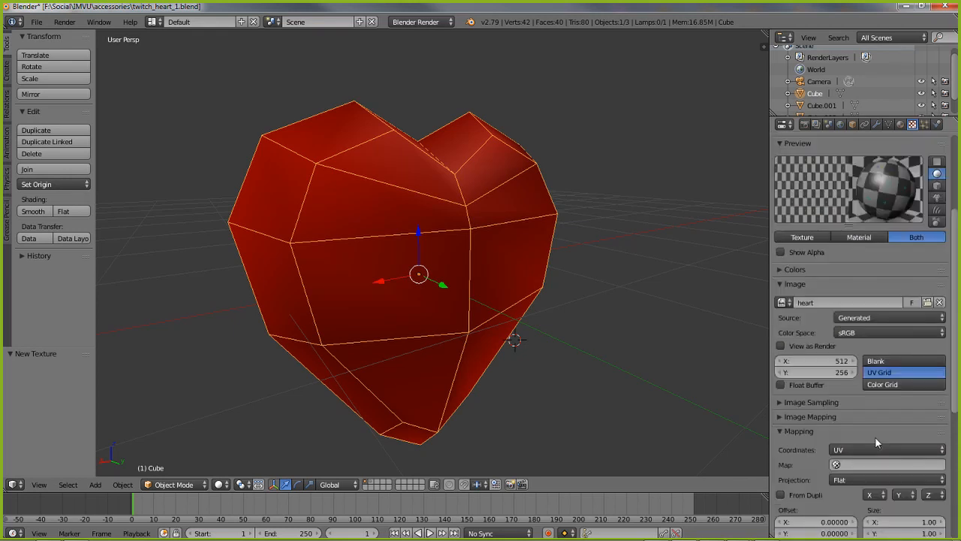
scroll(875, 436, "down", 3)
scroll(876, 439, "up", 5)
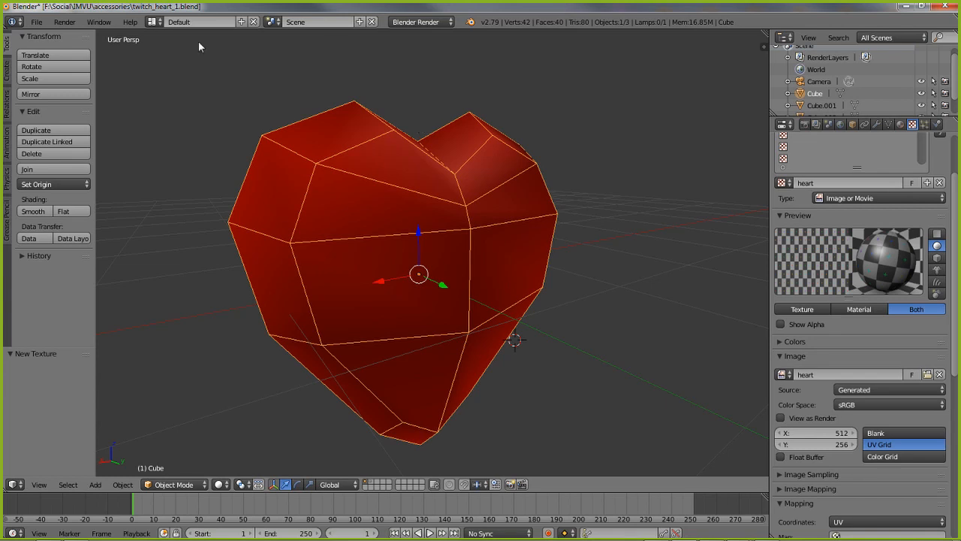
Save the scene as a new file named twitch_heart_2.blend in the accessories folder
left_click(36, 21)
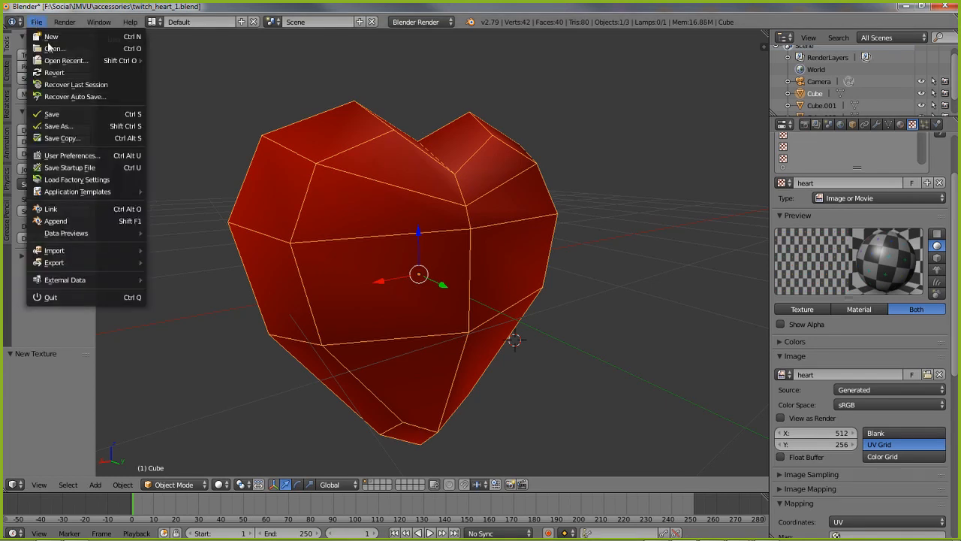
left_click(64, 129)
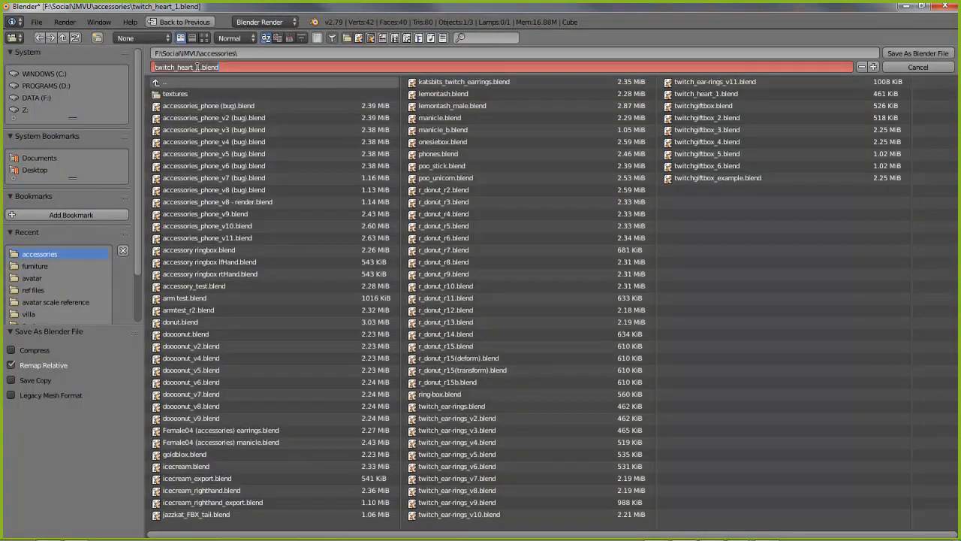
left_click(367, 65)
type("2")
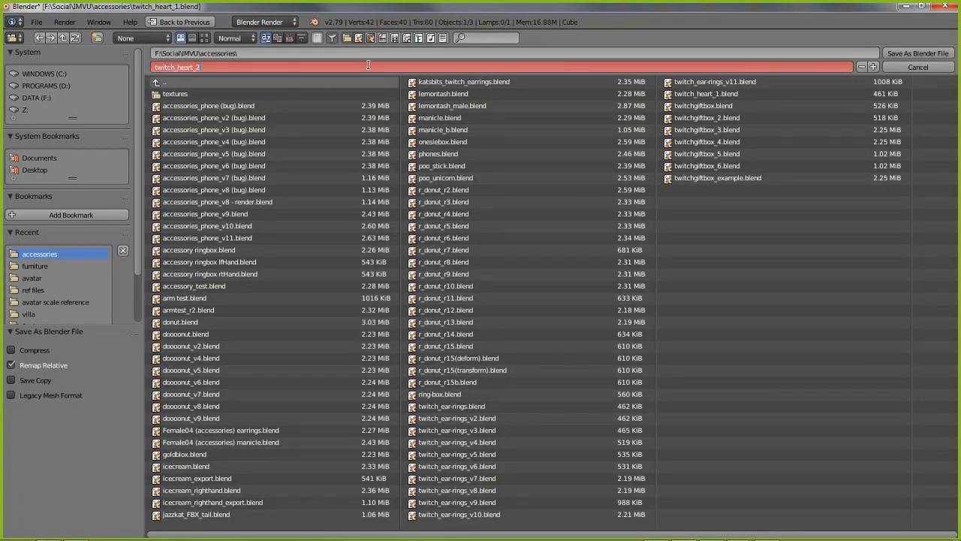
key("Return")
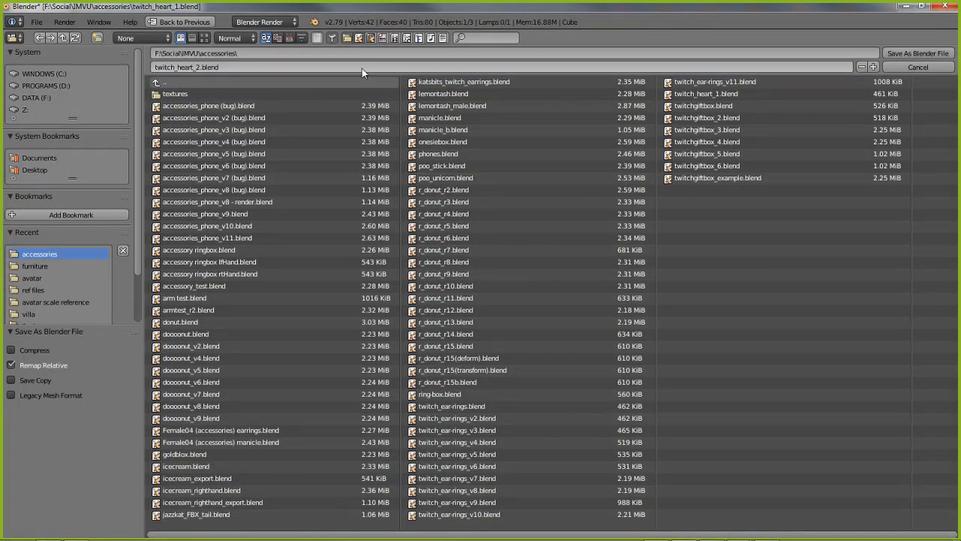
left_click(914, 51)
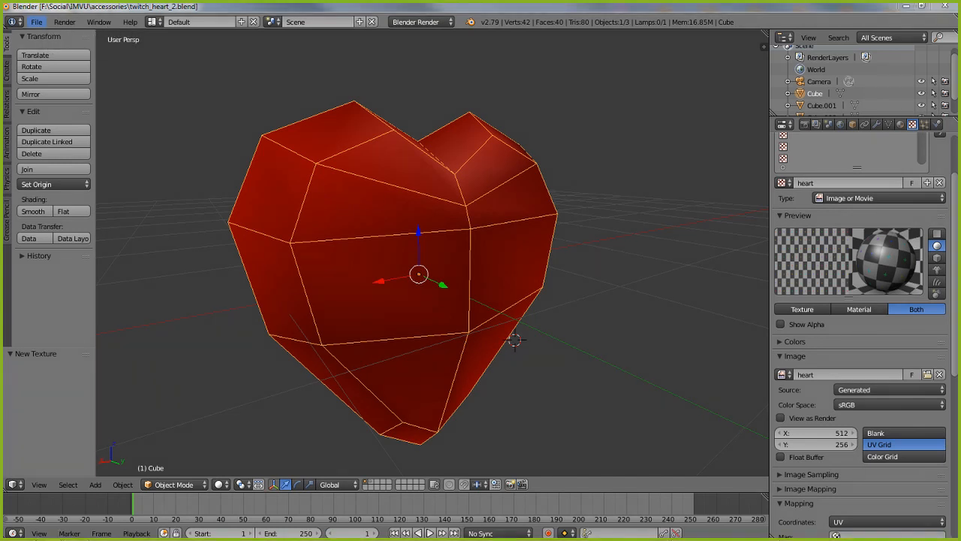
Switch the screen layout to UV Editing and look over the heart in the 3D view
mouse_move(145, 17)
left_mouse_down()
mouse_move(268, 43)
mouse_move(279, 10)
mouse_move(154, 8)
mouse_move(276, 14)
mouse_move(263, 45)
mouse_move(154, 39)
mouse_move(153, 11)
left_mouse_up()
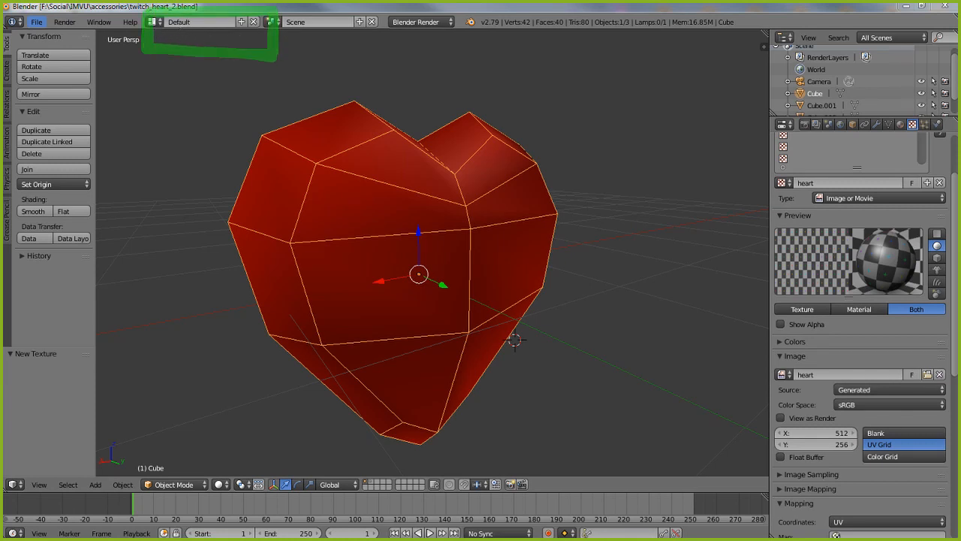
key("Escape")
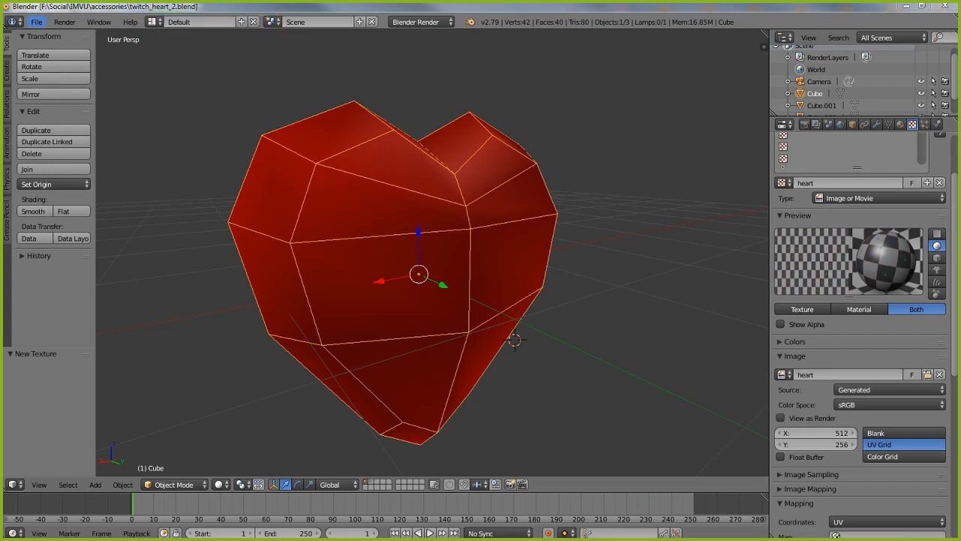
left_click(154, 22)
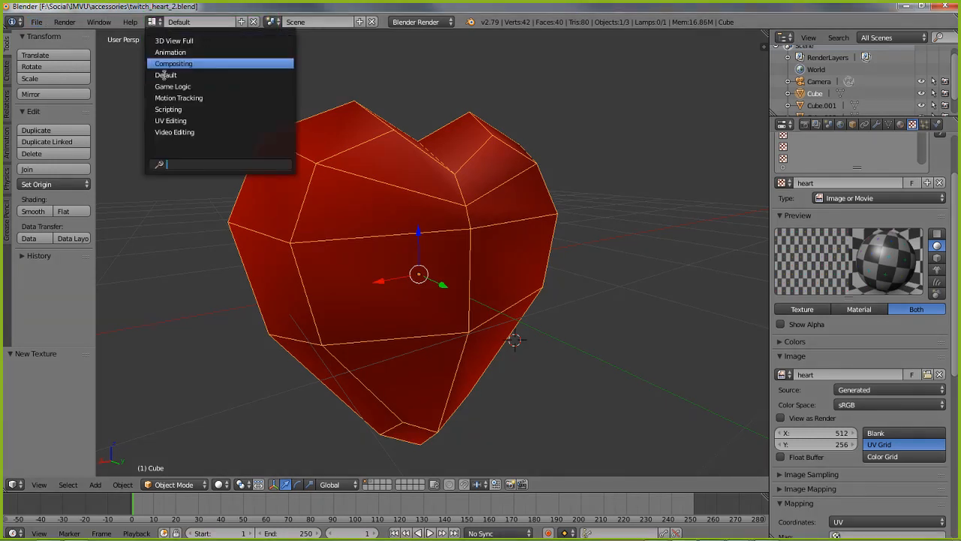
left_click(178, 120)
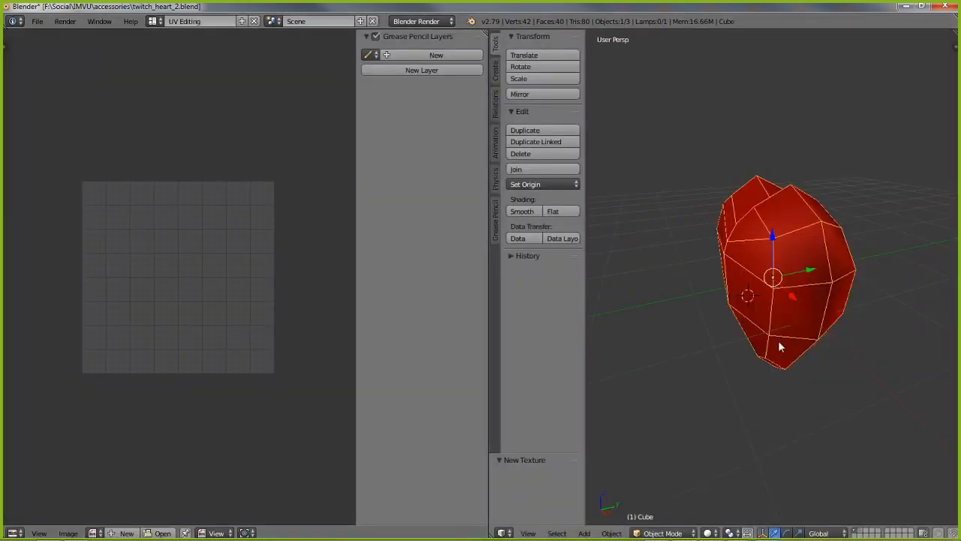
middle_click_drag(779, 343, 900, 344)
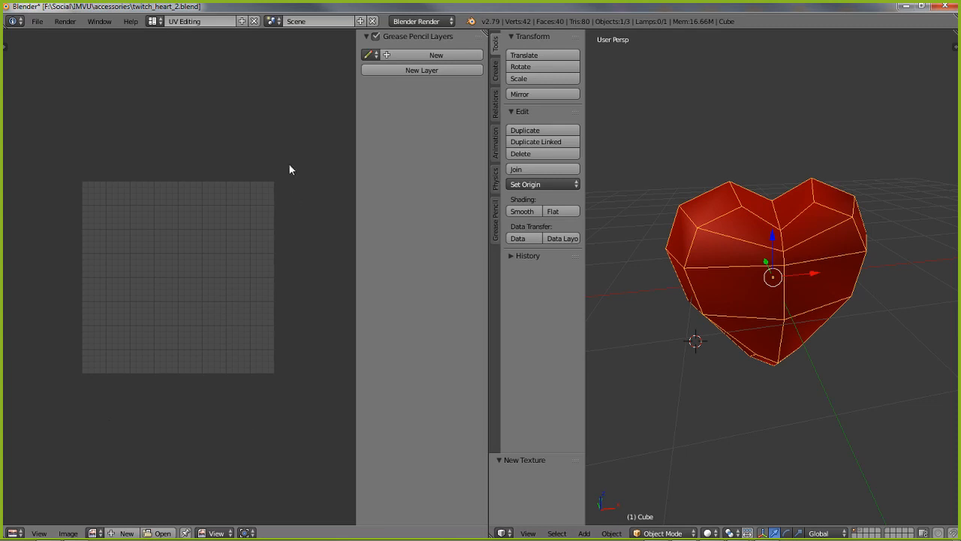
scroll(241, 364, "up", 2)
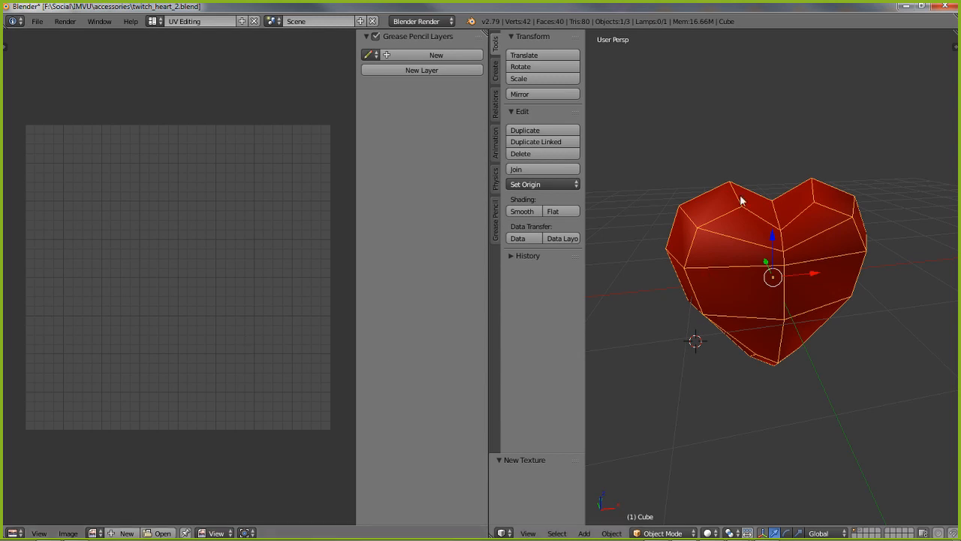
middle_click_drag(703, 439, 758, 433)
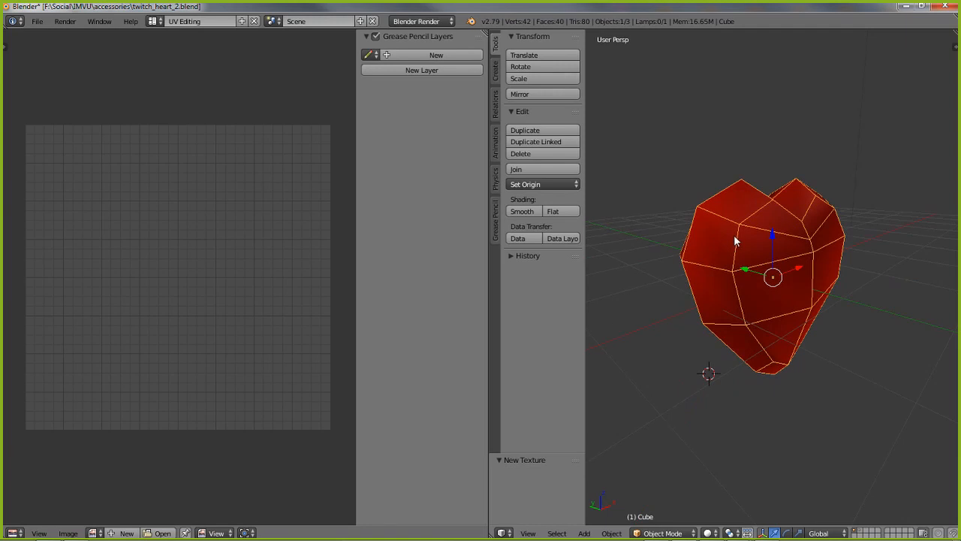
Enter Edit Mode on the heart and deselect all of its vertices
left_click(653, 533)
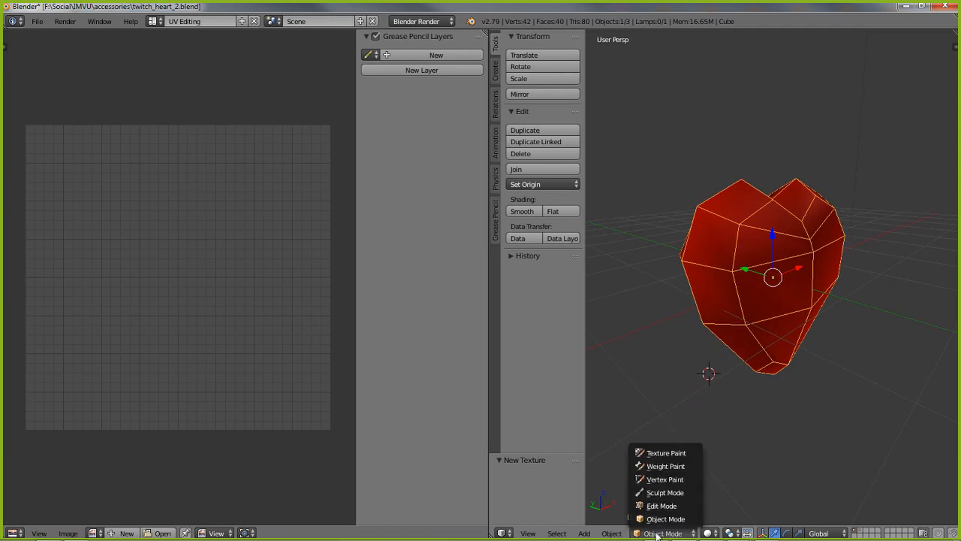
left_click(661, 505)
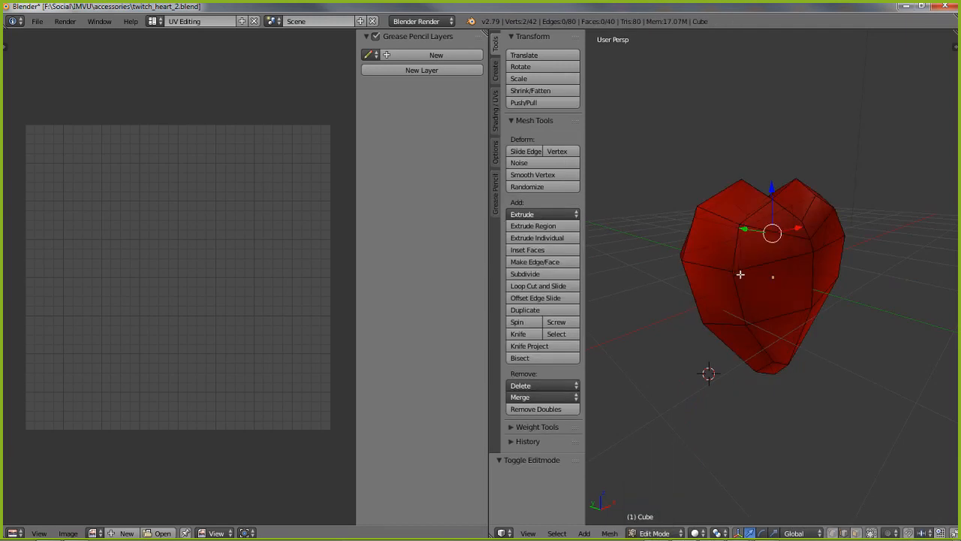
left_click(557, 533)
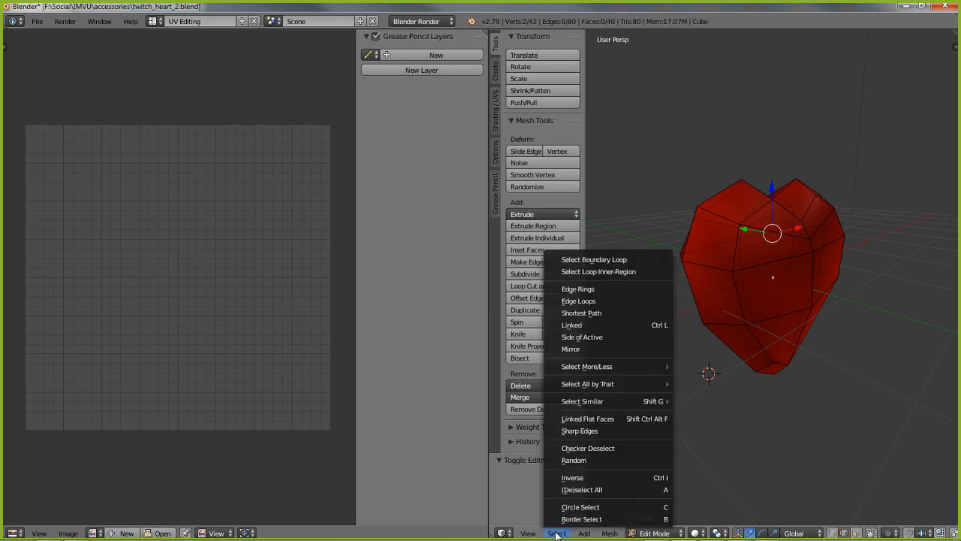
left_click(590, 488)
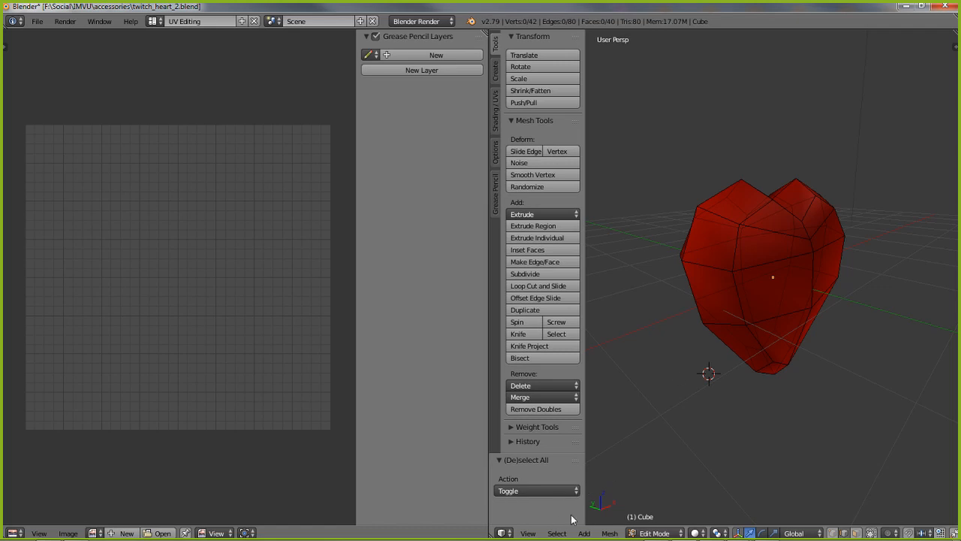
Select the heart's entire mesh and unwrap it with the standard Unwrap operation
middle_click_drag(704, 347, 685, 341)
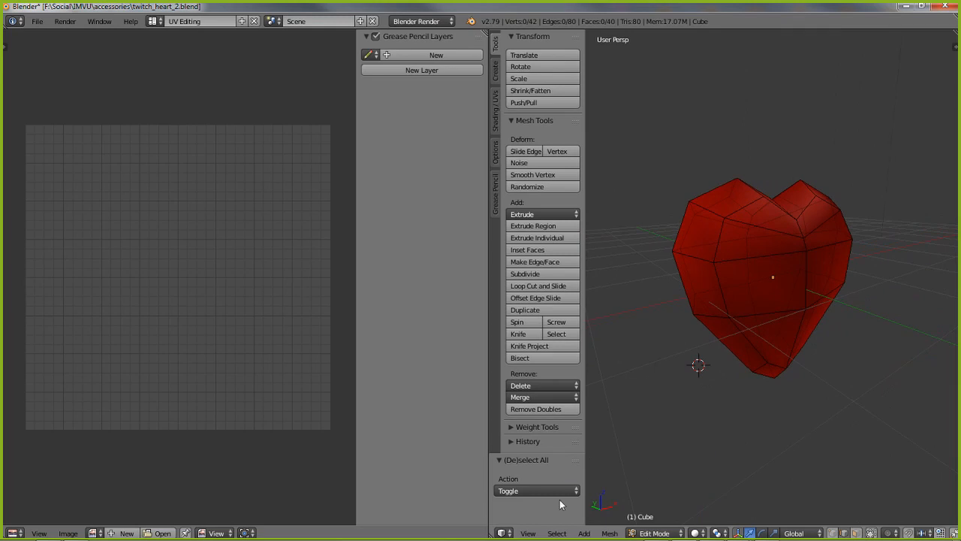
left_click(556, 532)
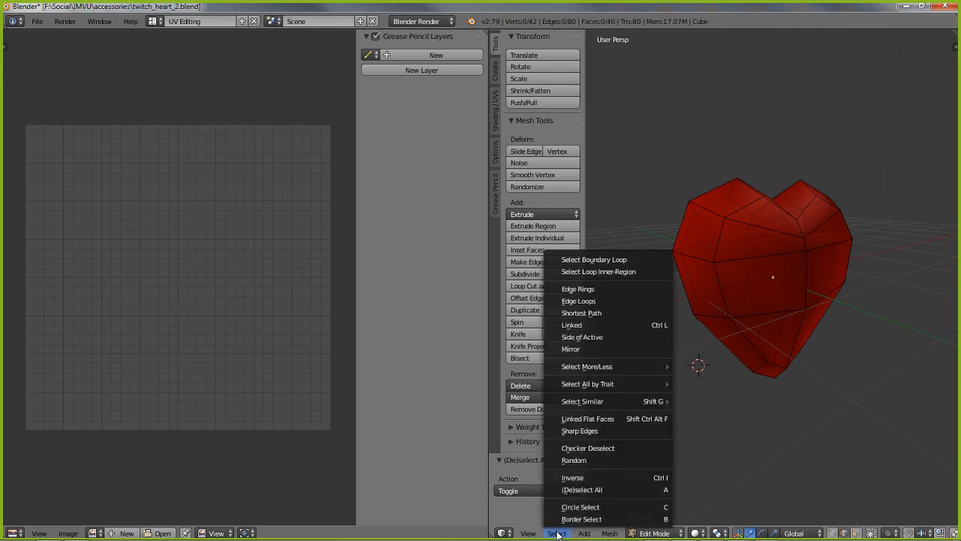
left_click(590, 489)
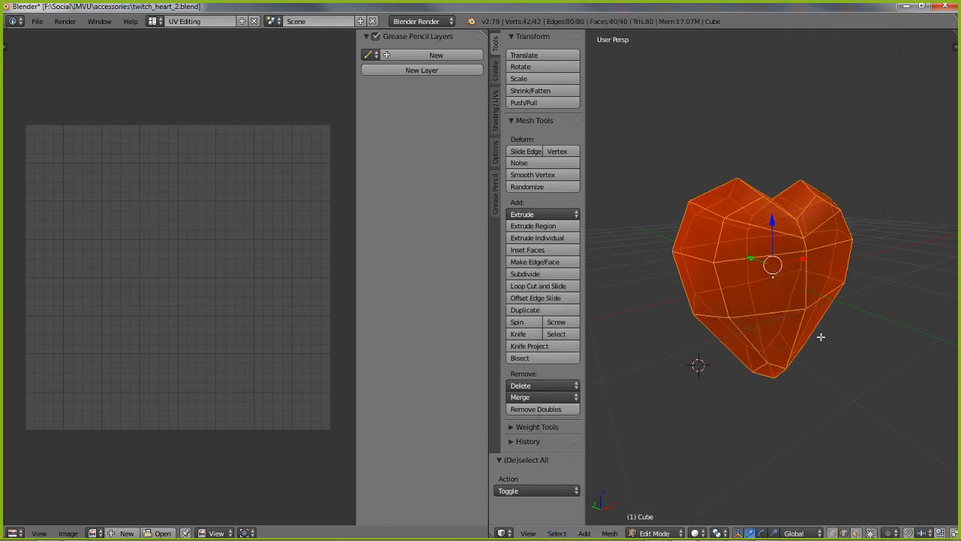
scroll(821, 336, "up", 4)
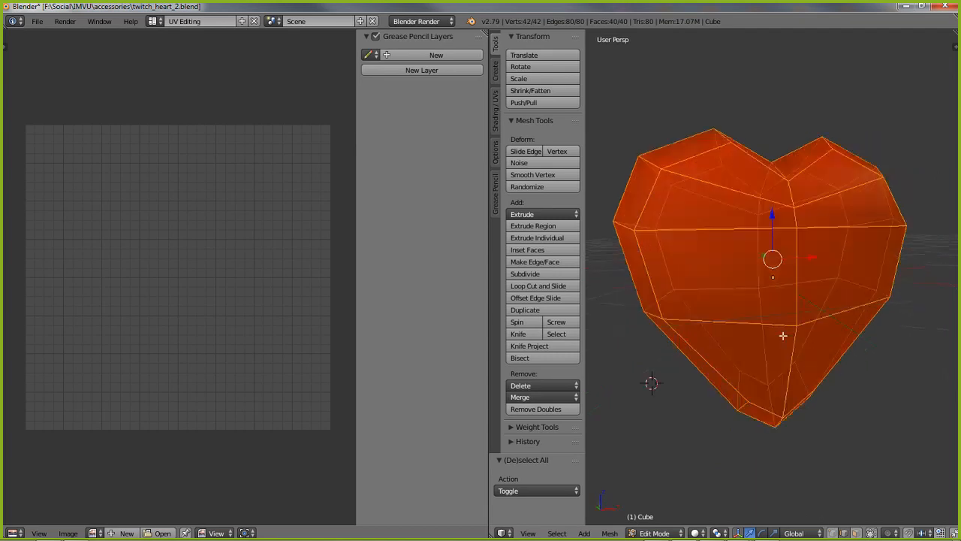
middle_click_drag(783, 336, 651, 468)
left_click(608, 533)
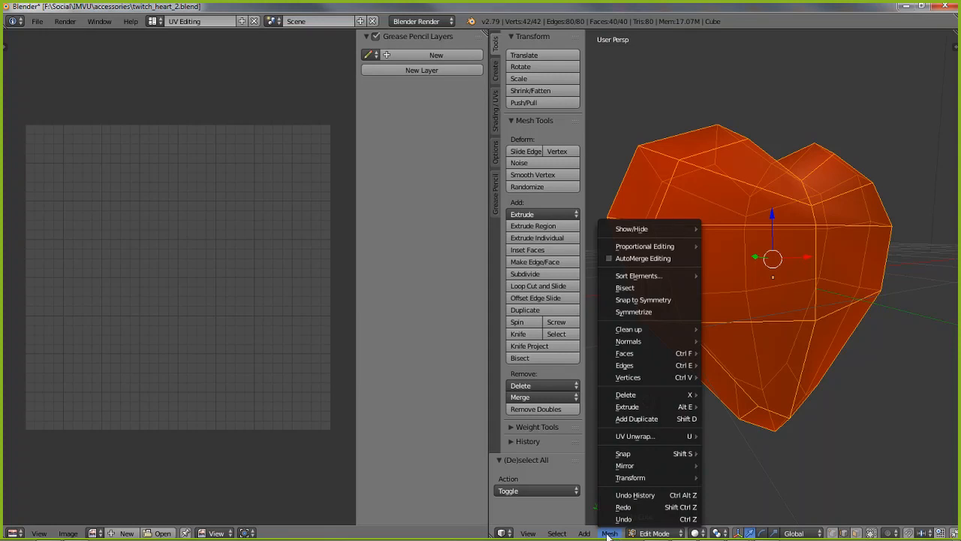
mouse_move(625, 442)
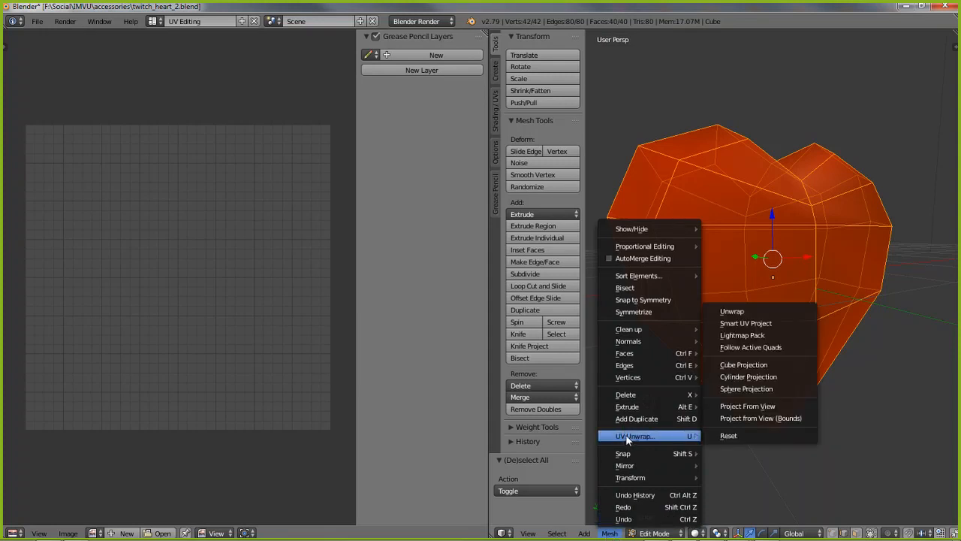
left_click(746, 312)
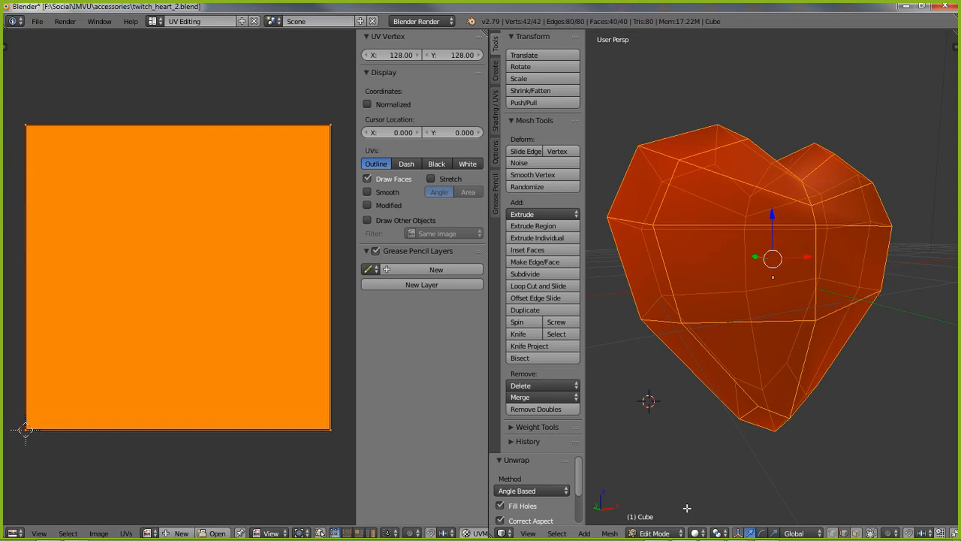
Switch the 3D view's viewport shading to Texture and look at the heart from another side
left_click(697, 533)
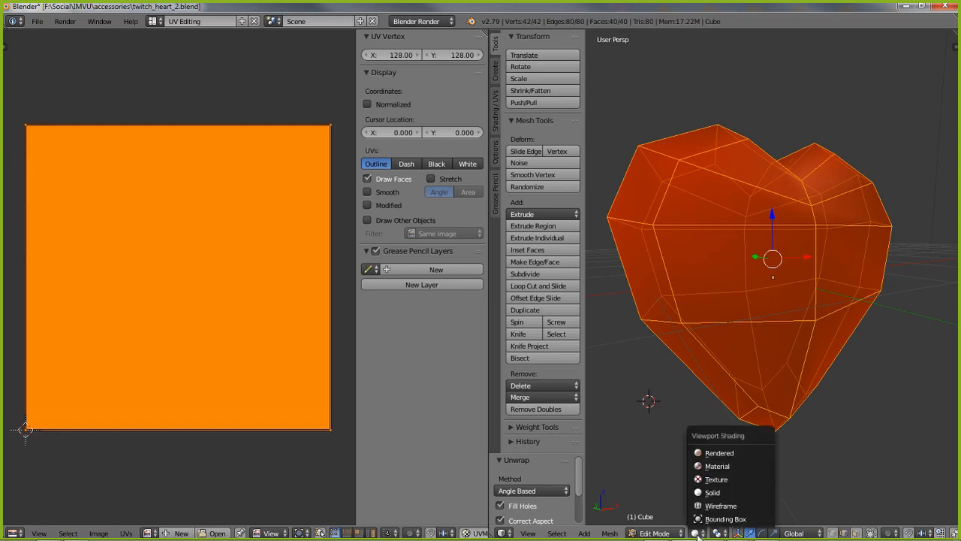
left_click(713, 481)
mouse_move(811, 365)
middle_mouse_down()
mouse_move(730, 407)
mouse_move(829, 373)
mouse_move(699, 367)
mouse_move(657, 343)
mouse_move(677, 341)
mouse_move(648, 326)
mouse_move(723, 343)
mouse_move(714, 361)
mouse_move(685, 356)
middle_mouse_up()
Leave Edit Mode to select the scene lamp, and return to editing the heart mesh
scroll(727, 229, "down", 8)
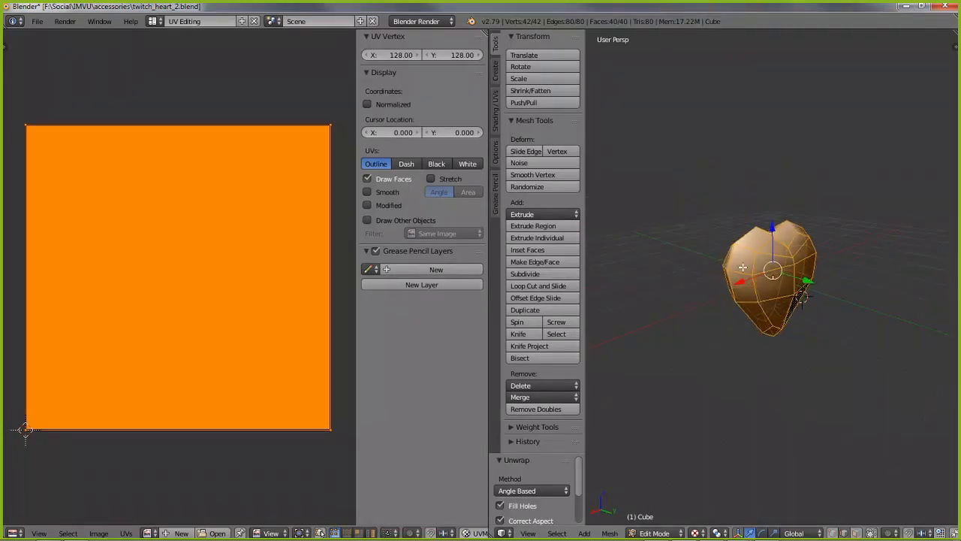
scroll(743, 267, "down", 2)
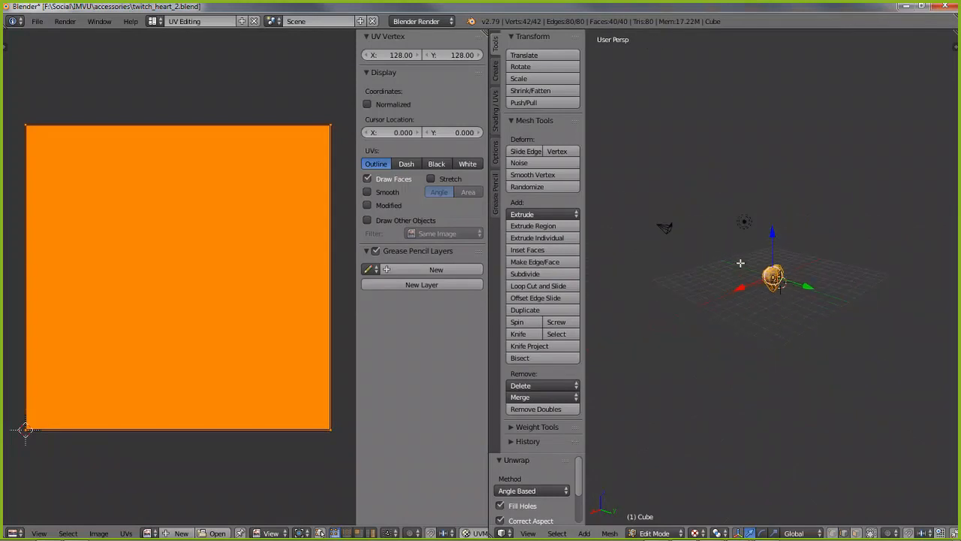
key("Tab")
right_click(745, 222)
scroll(751, 260, "up", 4)
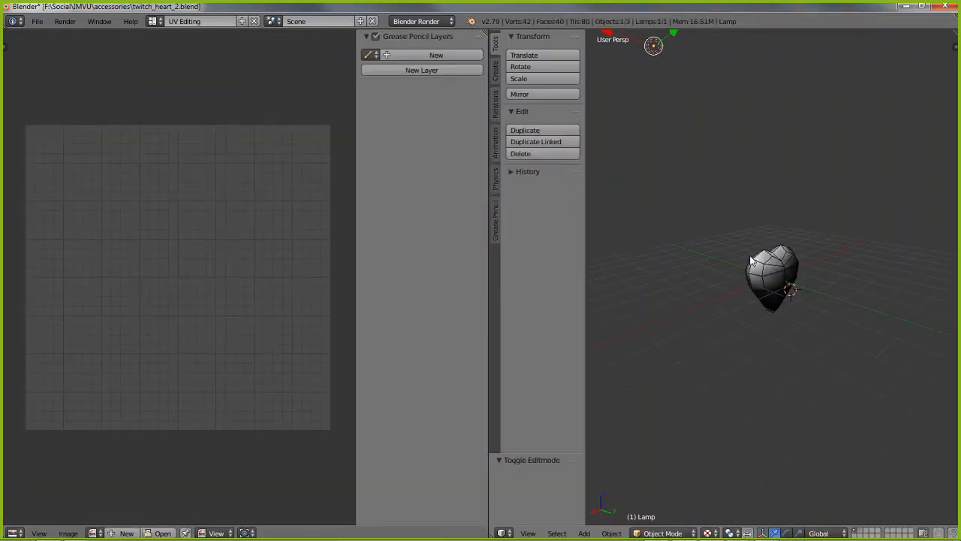
right_click(765, 277)
key("Tab")
scroll(783, 351, "up", 9)
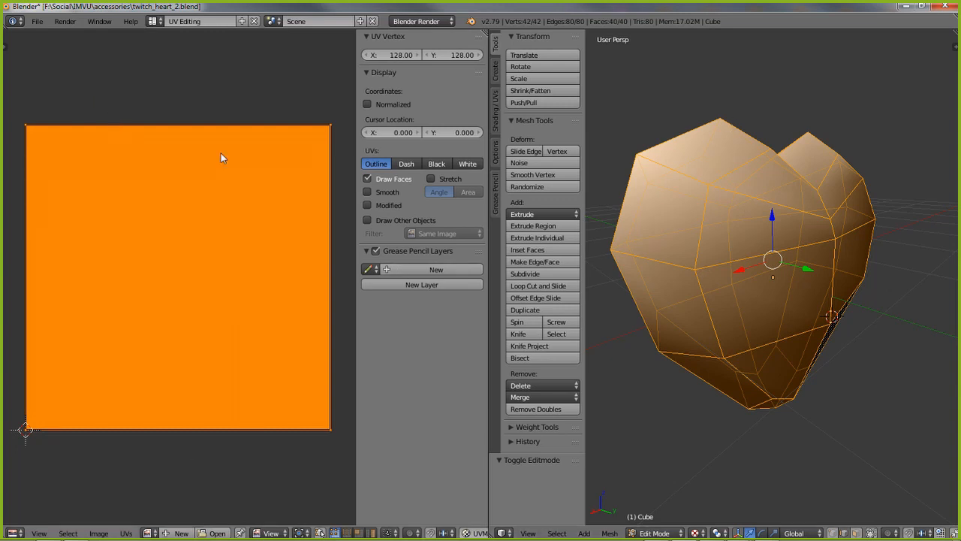
Assign the existing heart image to the unwrapped faces and fit the whole image in the UV editor's view
left_click(150, 534)
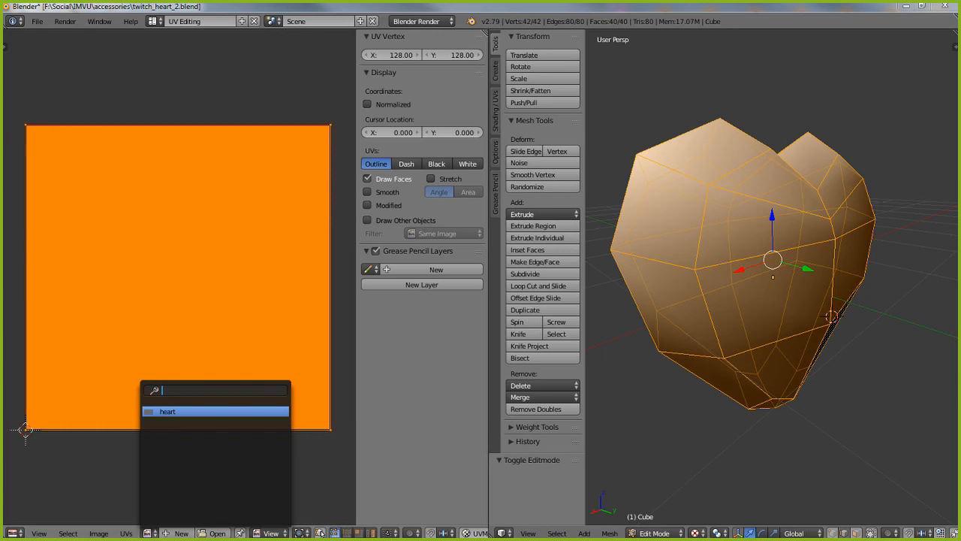
mouse_move(127, 493)
left_mouse_down()
mouse_move(129, 530)
mouse_move(227, 538)
mouse_move(218, 497)
mouse_move(123, 493)
left_mouse_up()
mouse_move(102, 427)
left_mouse_down()
mouse_move(142, 507)
mouse_move(145, 489)
mouse_move(113, 487)
mouse_move(134, 488)
mouse_move(145, 507)
mouse_move(104, 413)
left_mouse_up()
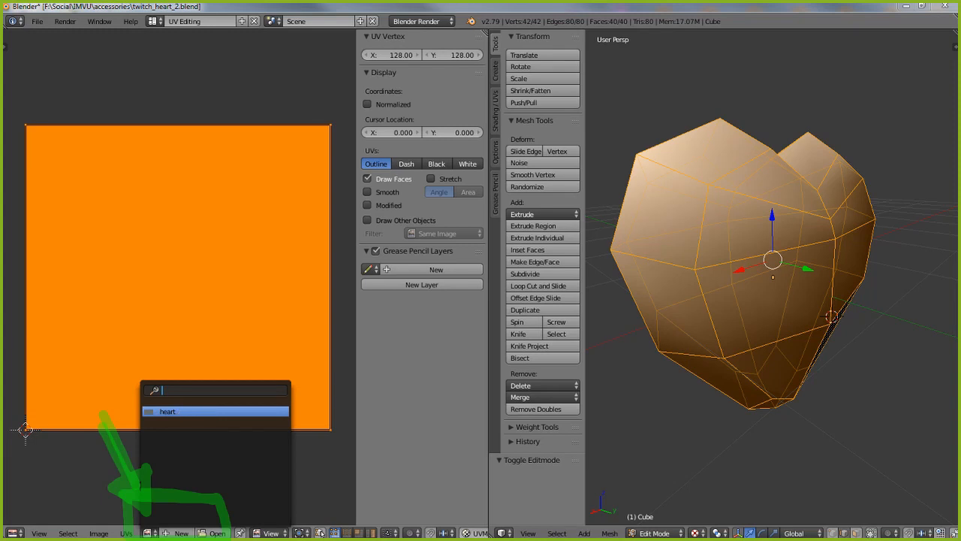
key("Escape")
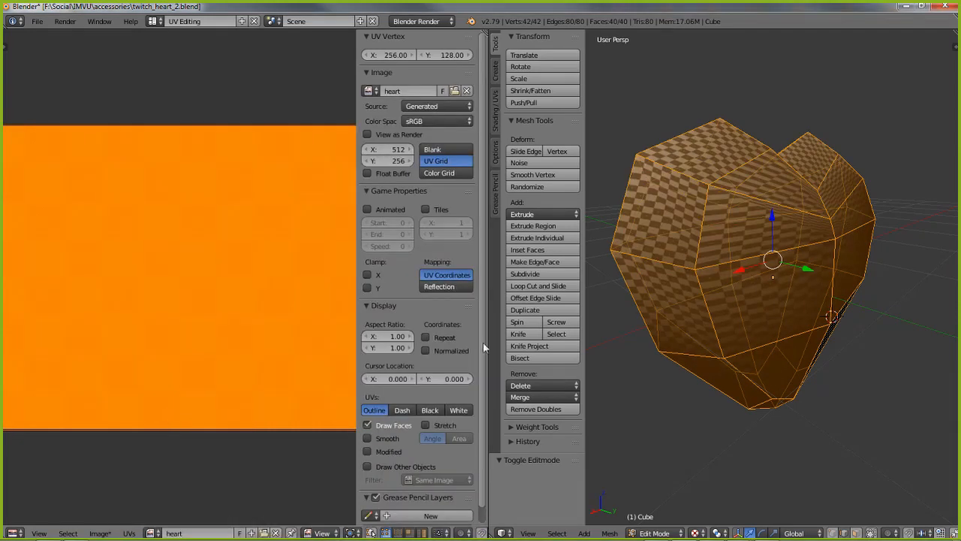
middle_click_drag(734, 370, 799, 335)
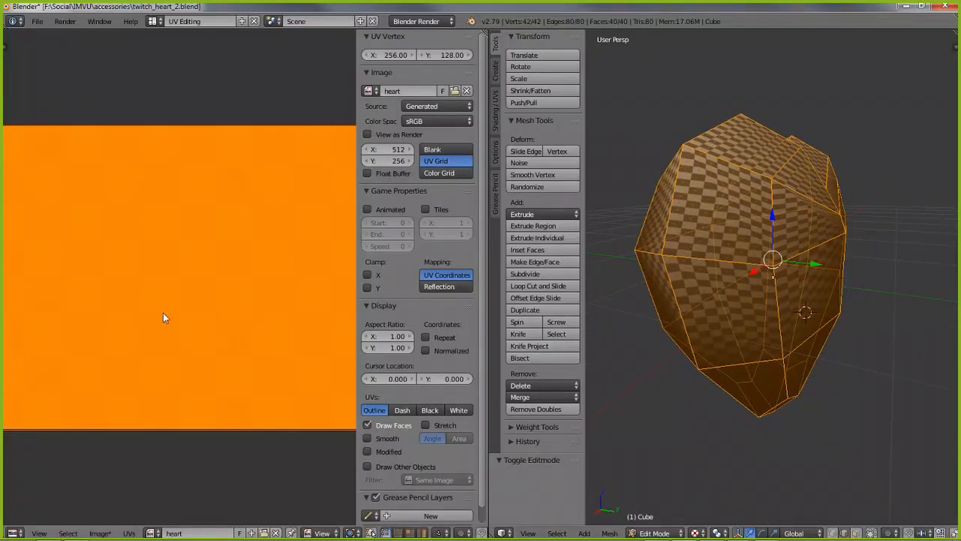
scroll(169, 310, "down", 4)
scroll(198, 270, "up", 1)
middle_click_drag(196, 291, 200, 299)
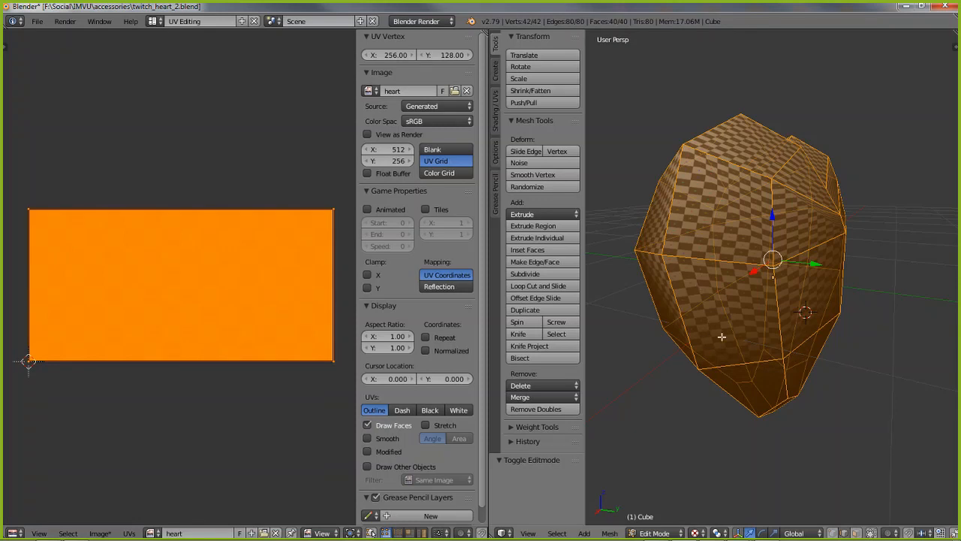
Deselect the whole mesh and select the edge loop that runs around the heart's outline
mouse_move(707, 354)
middle_mouse_down()
mouse_move(759, 339)
mouse_move(749, 343)
mouse_move(737, 394)
mouse_move(709, 336)
middle_mouse_up()
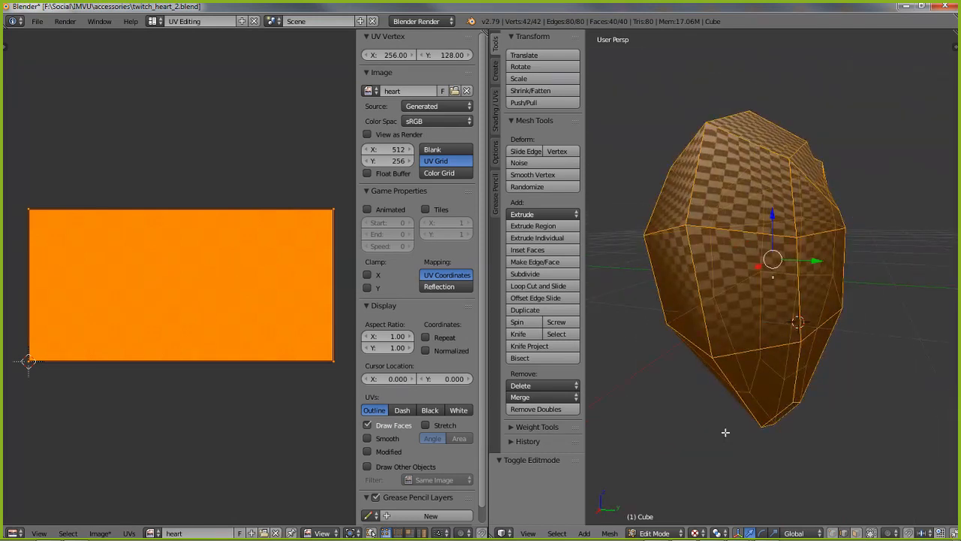
left_click(556, 534)
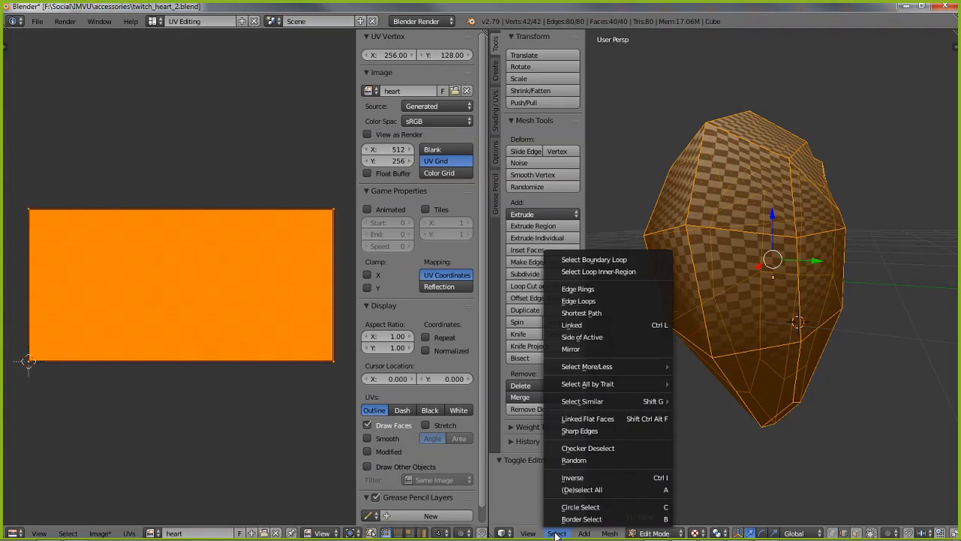
left_click(579, 489)
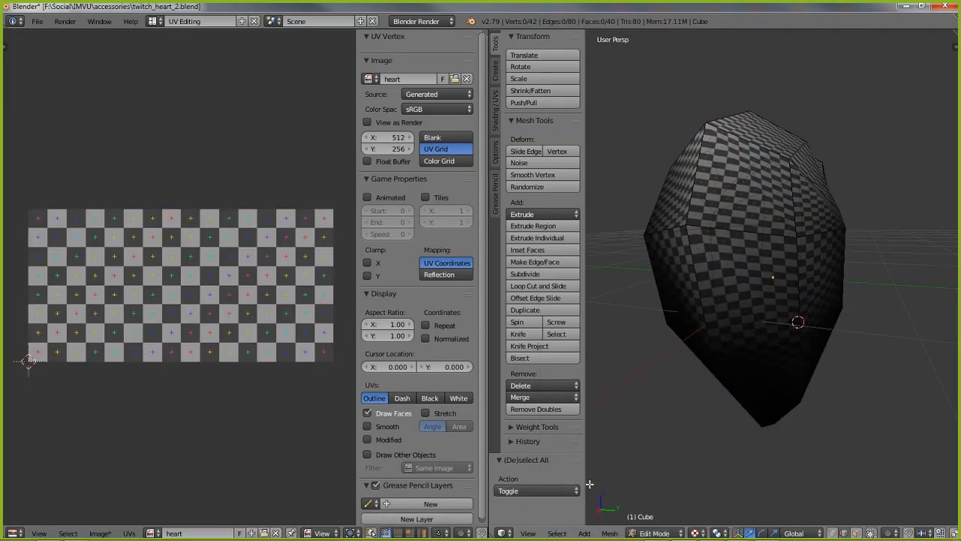
right_click(694, 188, "alt")
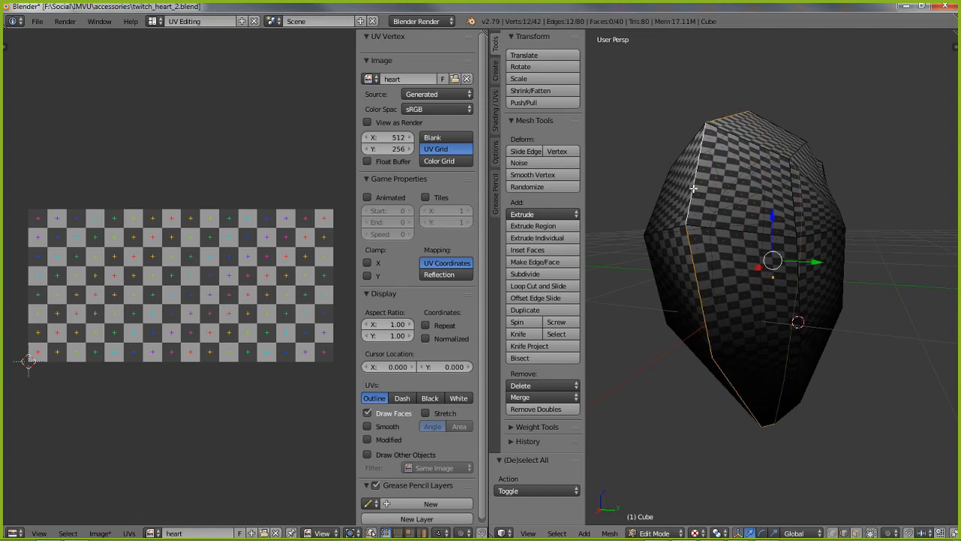
middle_click_drag(752, 374, 935, 364)
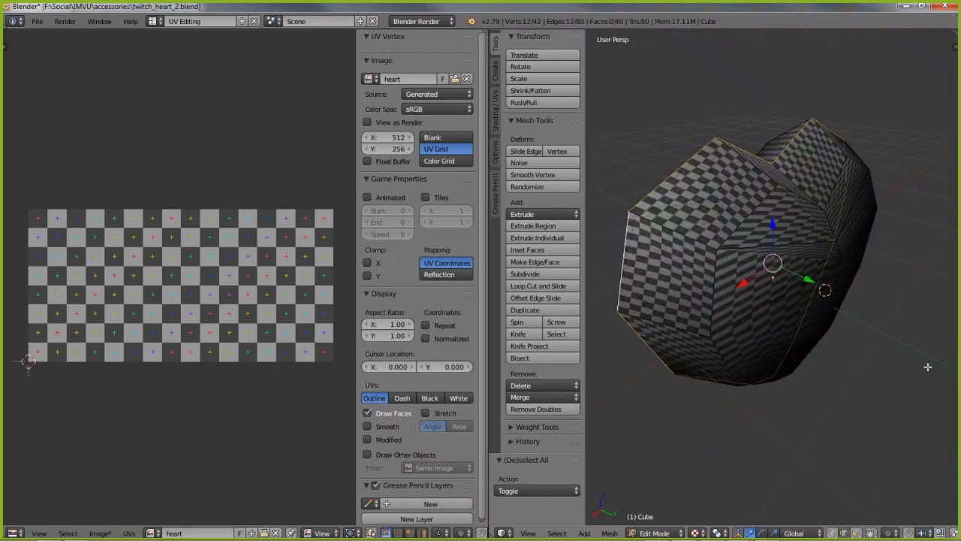
middle_click_drag(794, 353, 816, 349)
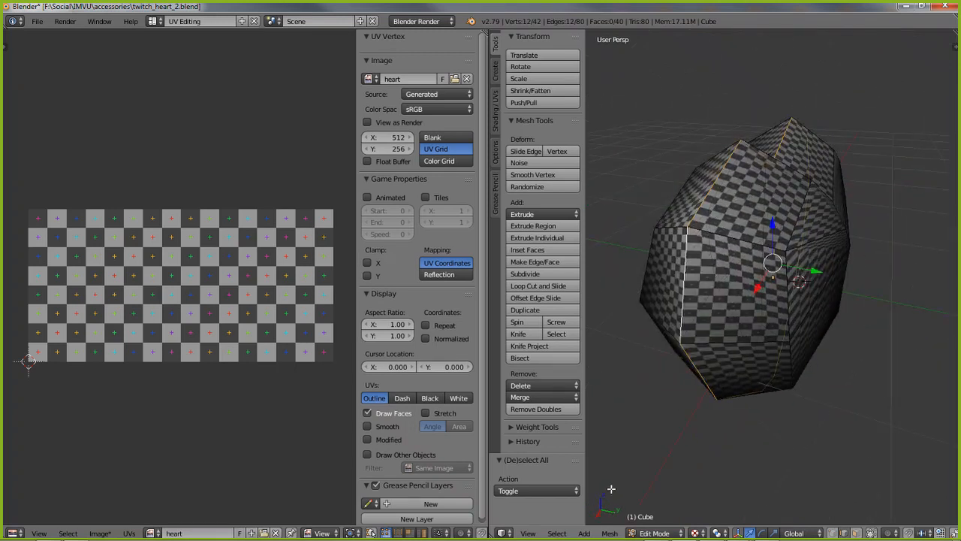
Bring up the edge operations for the selected outline loop
left_click(610, 533)
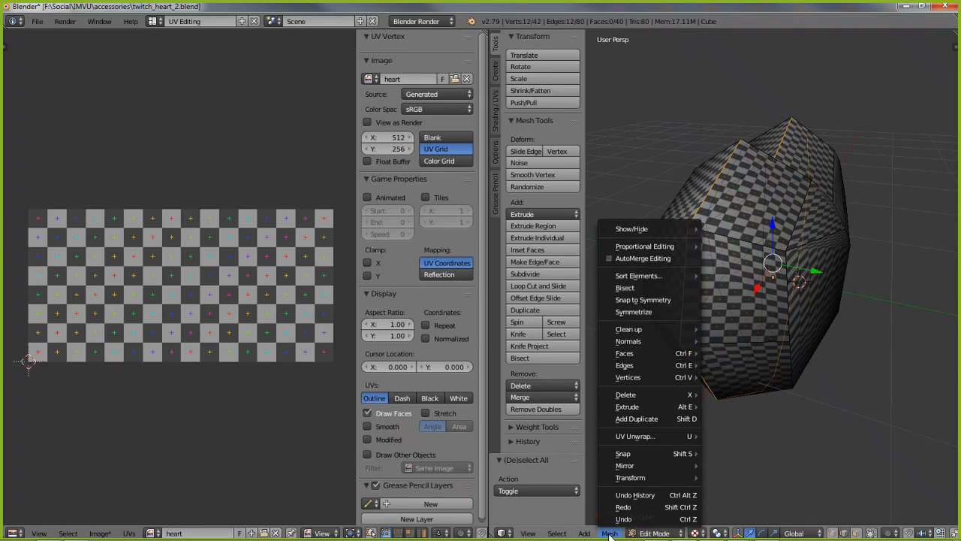
mouse_move(626, 367)
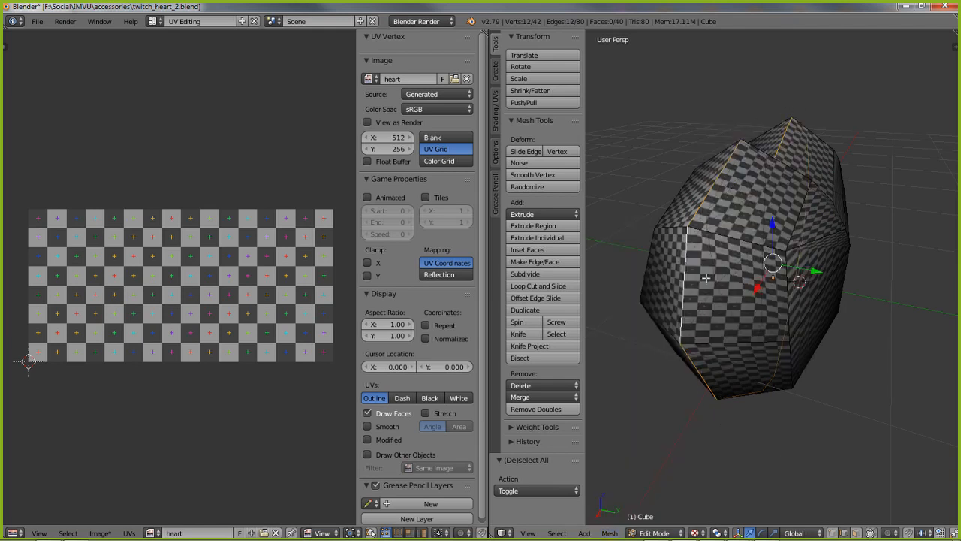
left_click(609, 533)
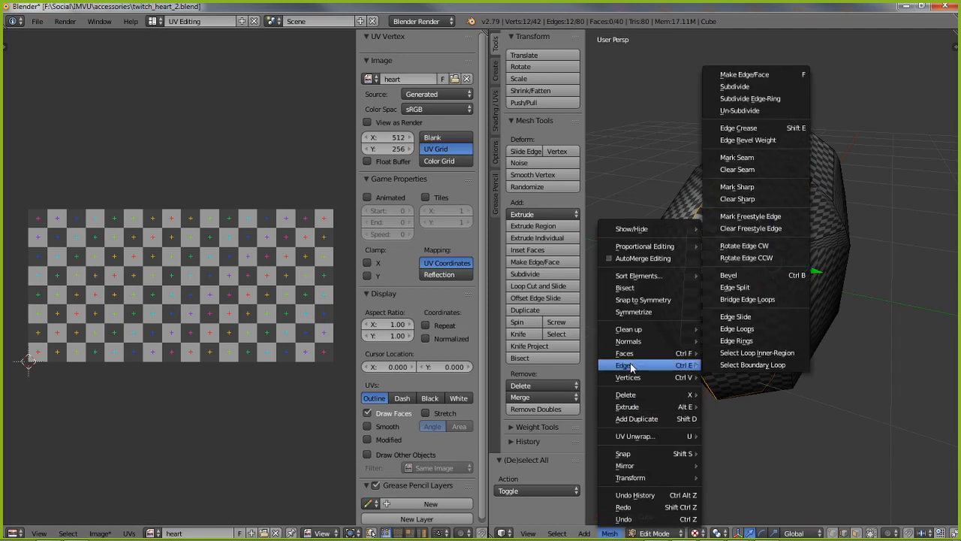
Mark the selected edge loop around the heart's outline as a seam and deselect the whole mesh
left_click(748, 157)
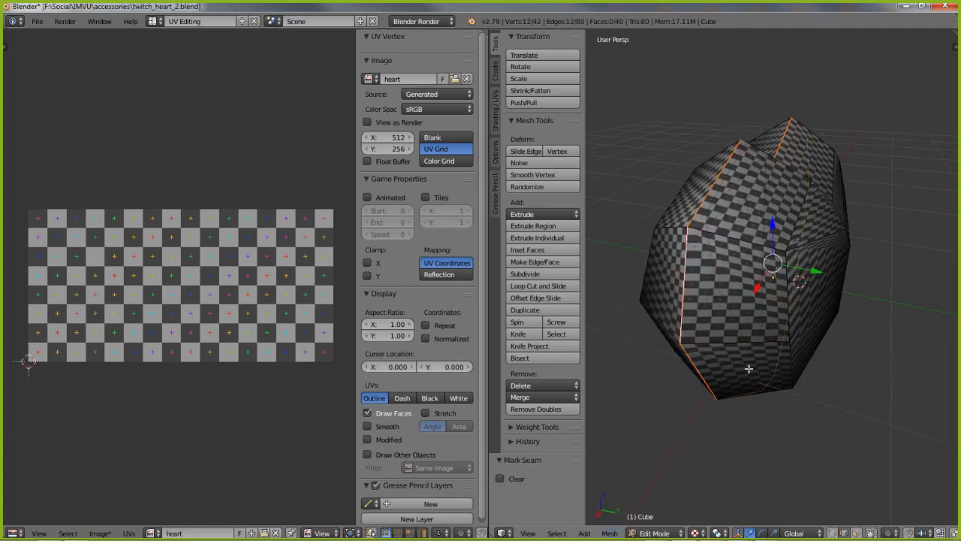
left_click(557, 534)
left_click(572, 492)
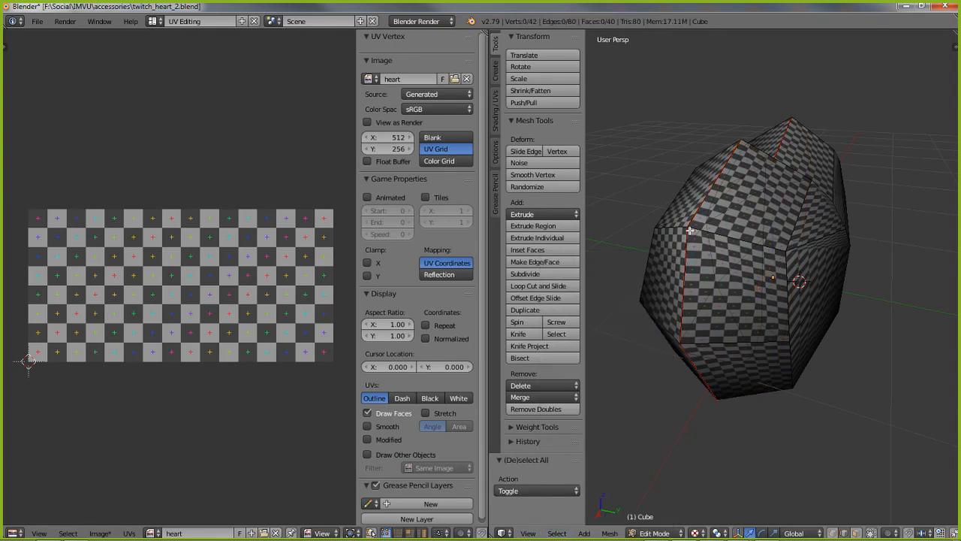
Select the entire heart mesh and unwrap its UVs along the marked seam
mouse_move(695, 314)
middle_mouse_down()
mouse_move(704, 339)
mouse_move(678, 403)
mouse_move(688, 350)
mouse_move(671, 217)
mouse_move(816, 204)
mouse_move(828, 323)
mouse_move(682, 333)
mouse_move(676, 312)
mouse_move(690, 311)
middle_mouse_up()
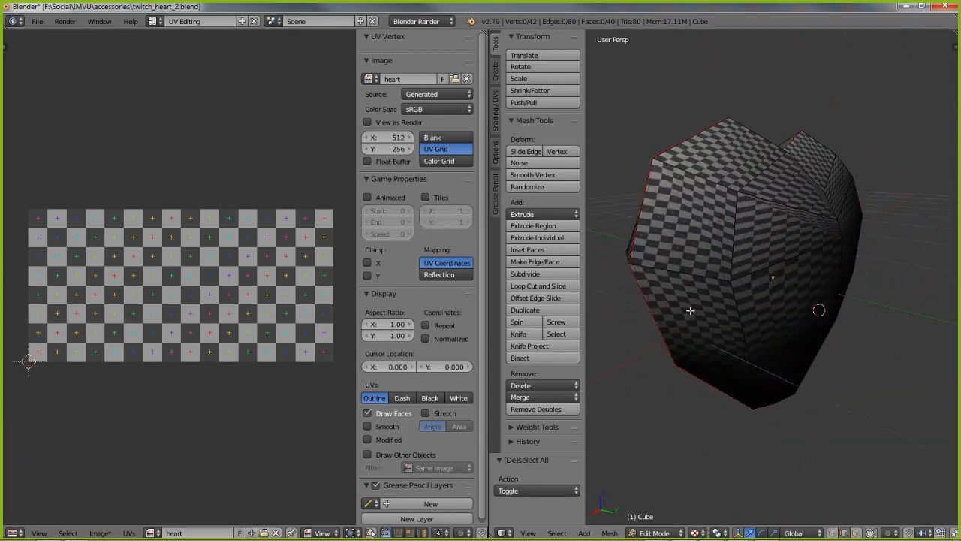
middle_click_drag(772, 265, 763, 312)
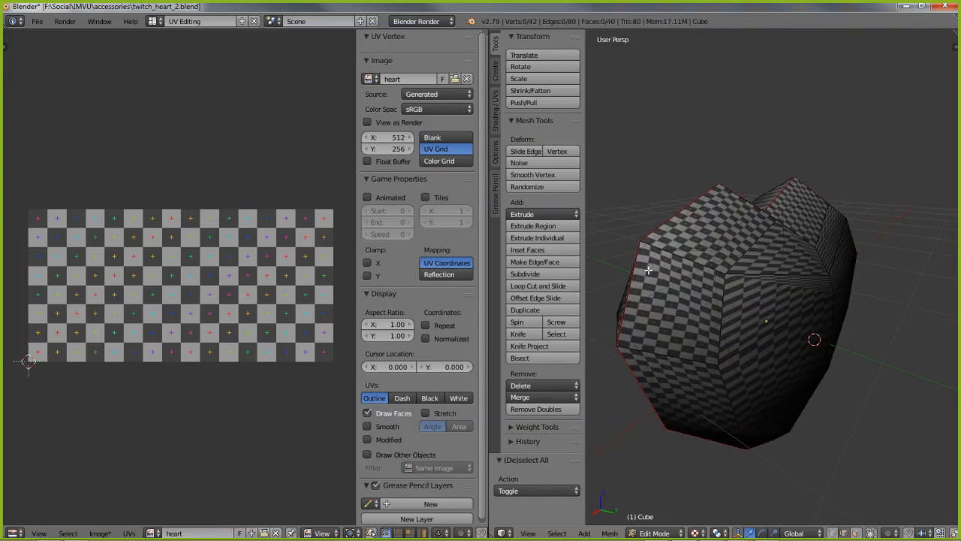
mouse_move(678, 286)
middle_mouse_down()
mouse_move(726, 321)
mouse_move(723, 330)
mouse_move(715, 334)
mouse_move(692, 297)
middle_mouse_up()
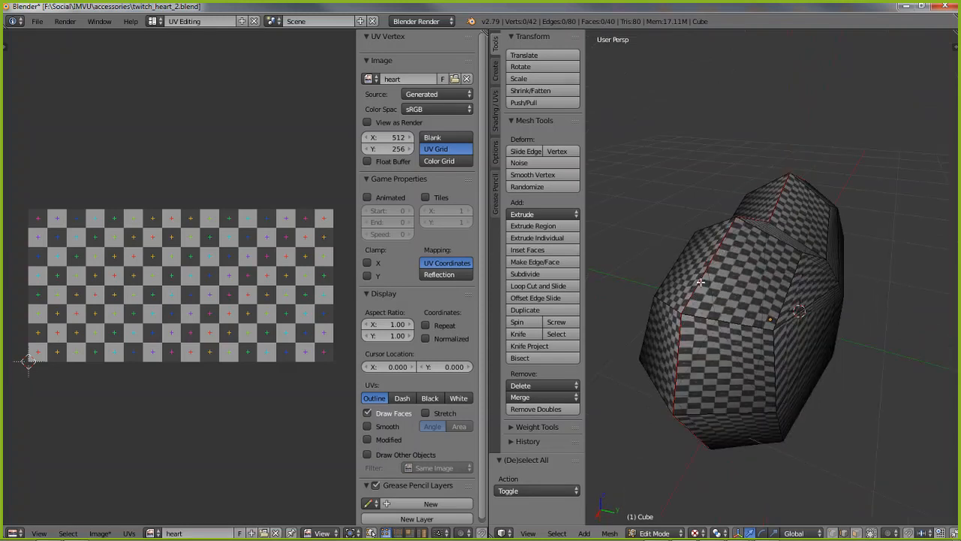
middle_click_drag(712, 308, 714, 295)
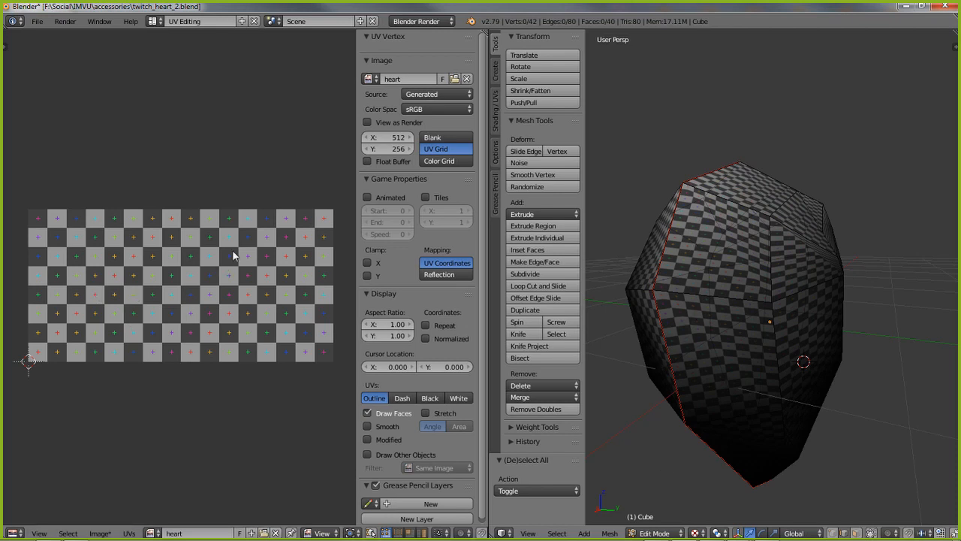
middle_click_drag(811, 383, 775, 395)
middle_click_drag(700, 353, 702, 384)
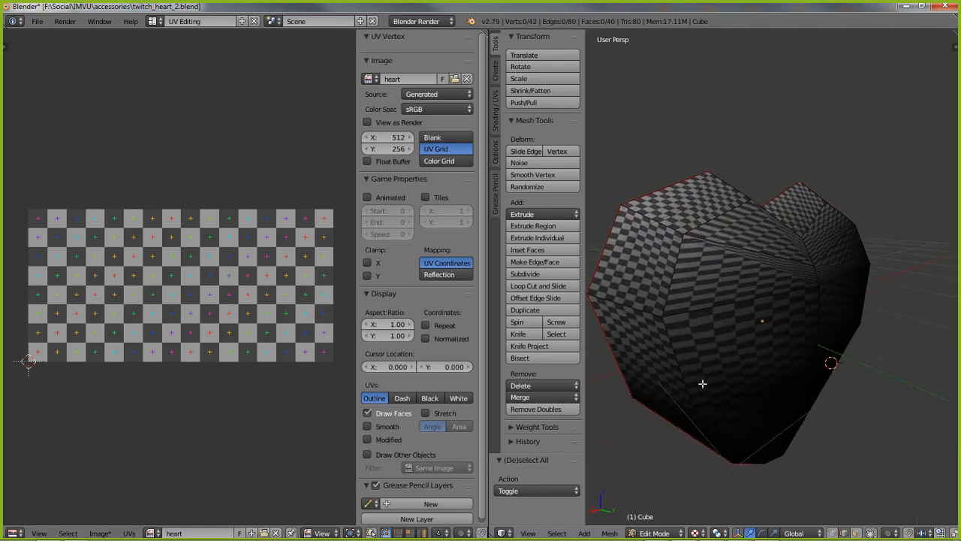
left_click(558, 533)
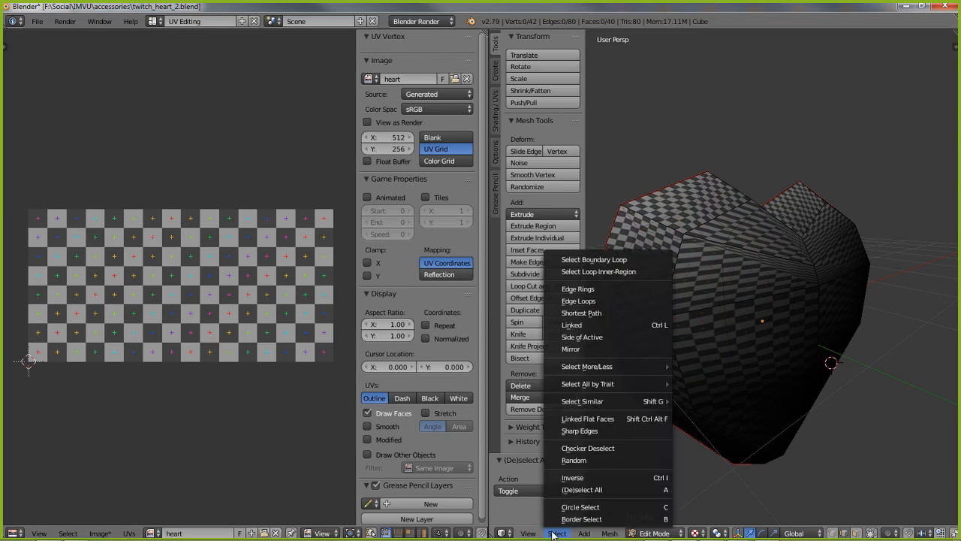
left_click(585, 489)
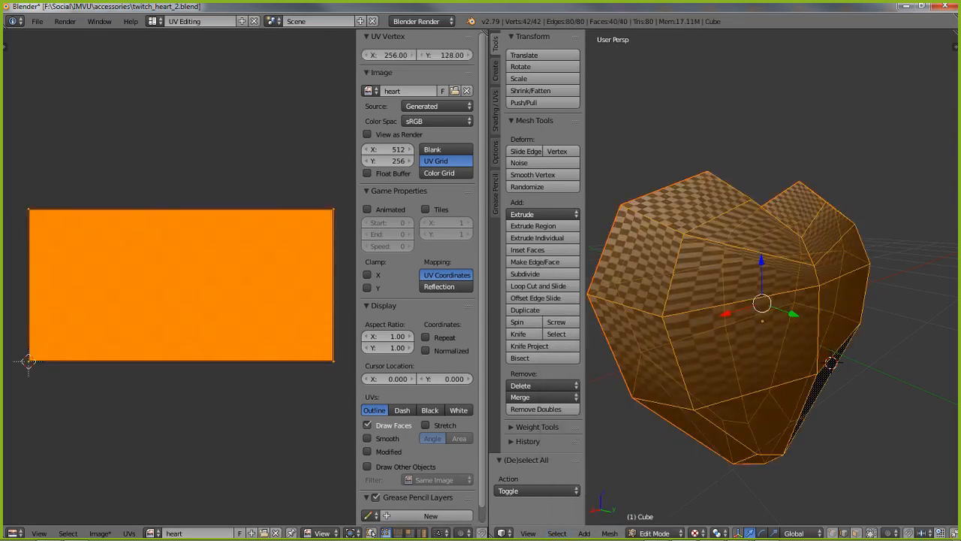
left_click(610, 534)
mouse_move(638, 436)
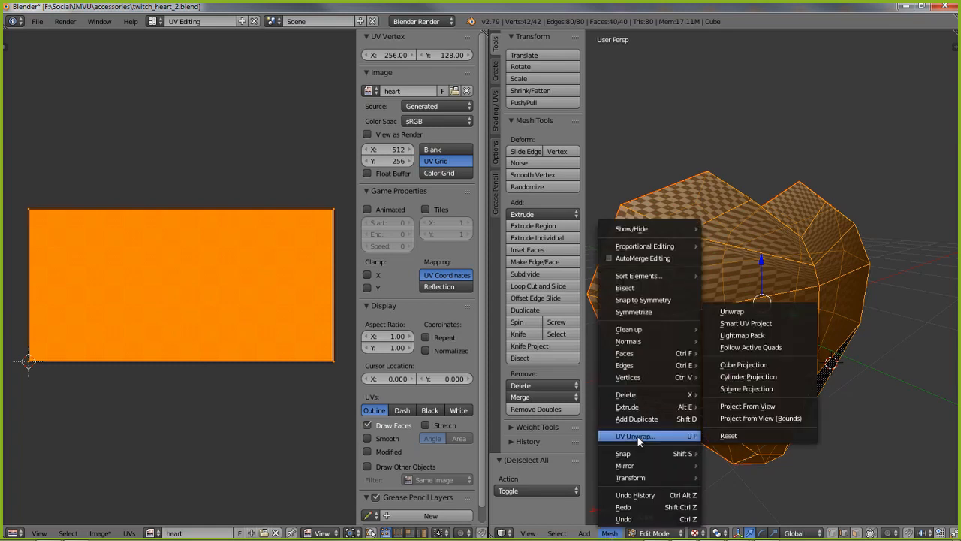
left_click(733, 311)
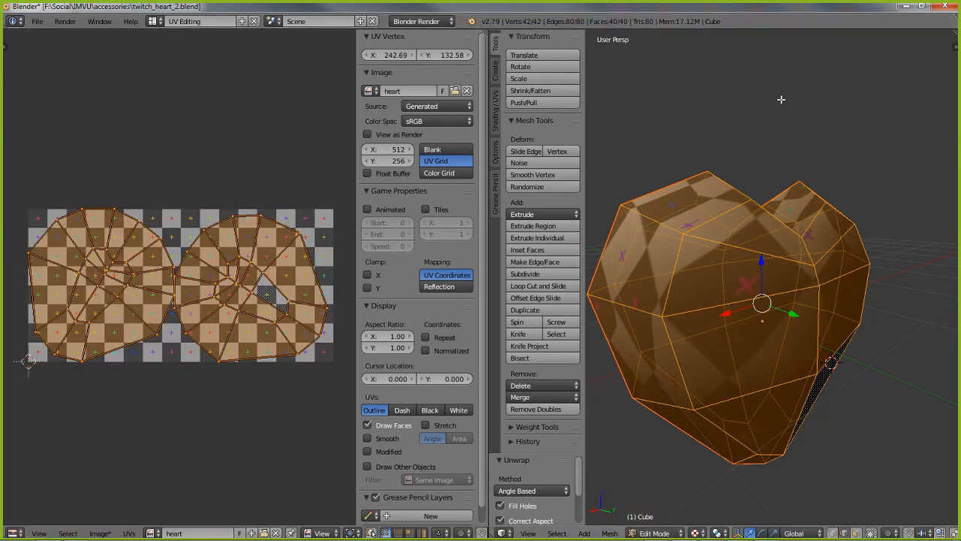
Switch the heart to Object Mode and apply its rotation and scale
middle_click_drag(802, 468, 719, 421)
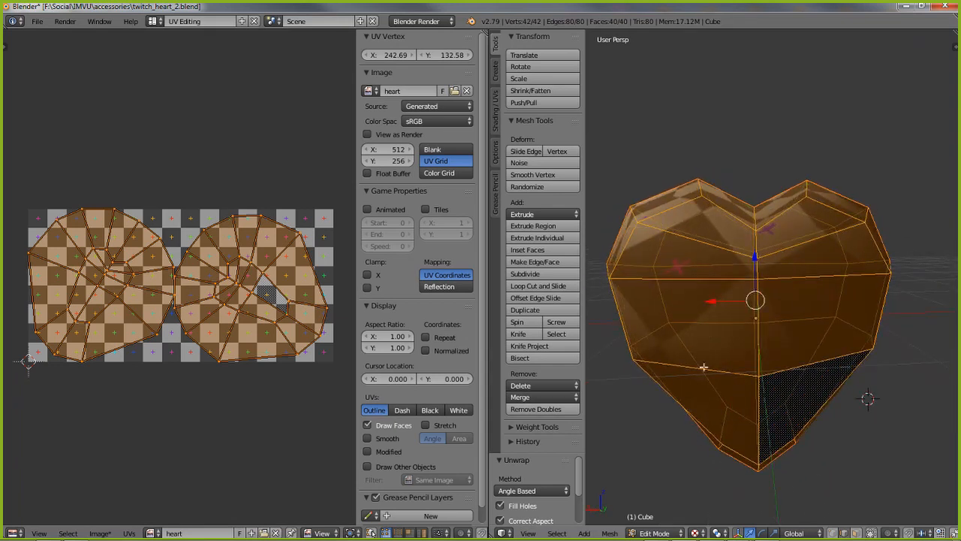
left_click(654, 533)
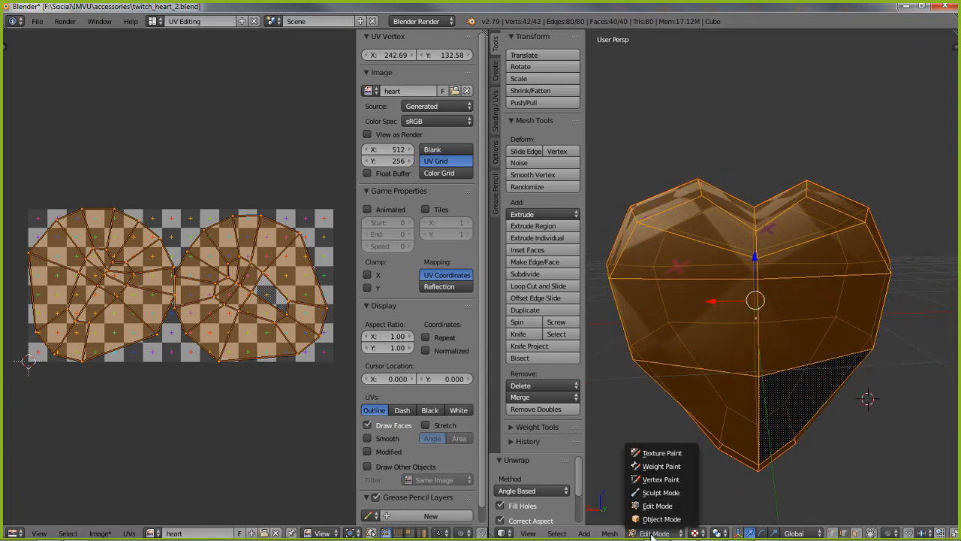
left_click(654, 521)
middle_click_drag(674, 326, 725, 434)
middle_click_drag(656, 467, 680, 391)
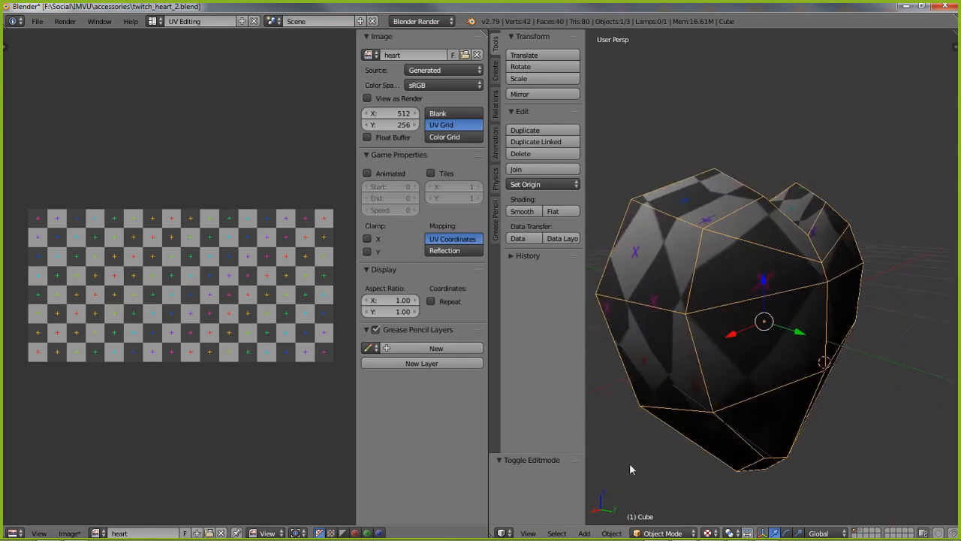
left_click(611, 533)
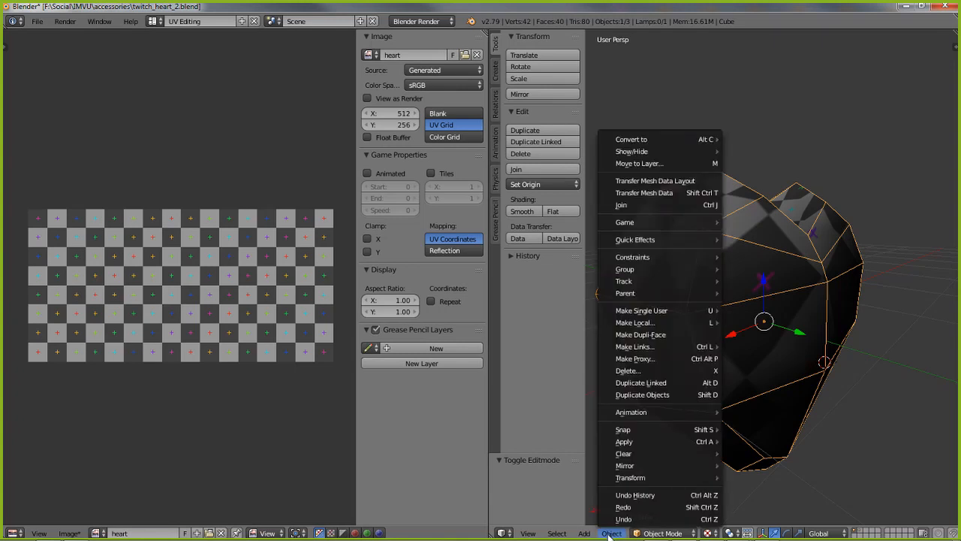
mouse_move(625, 444)
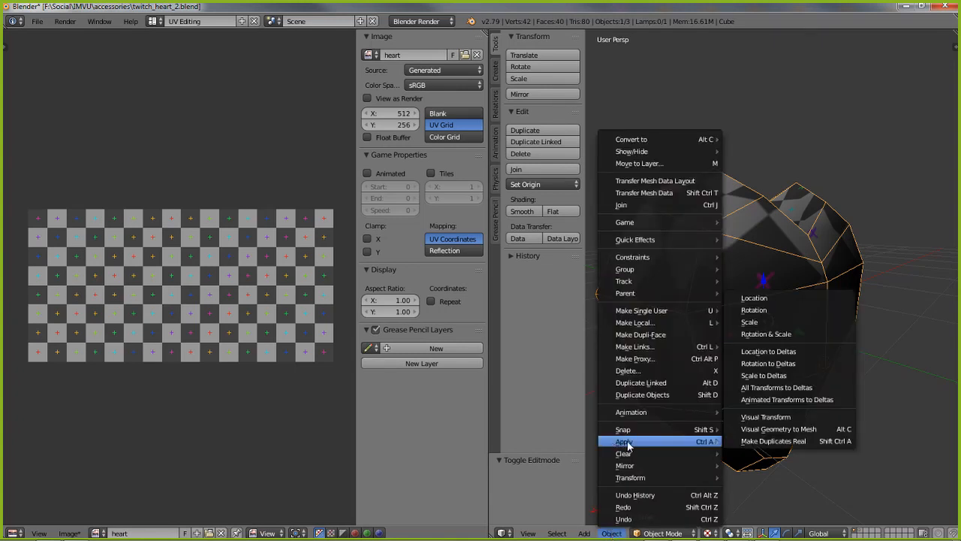
left_click(759, 333)
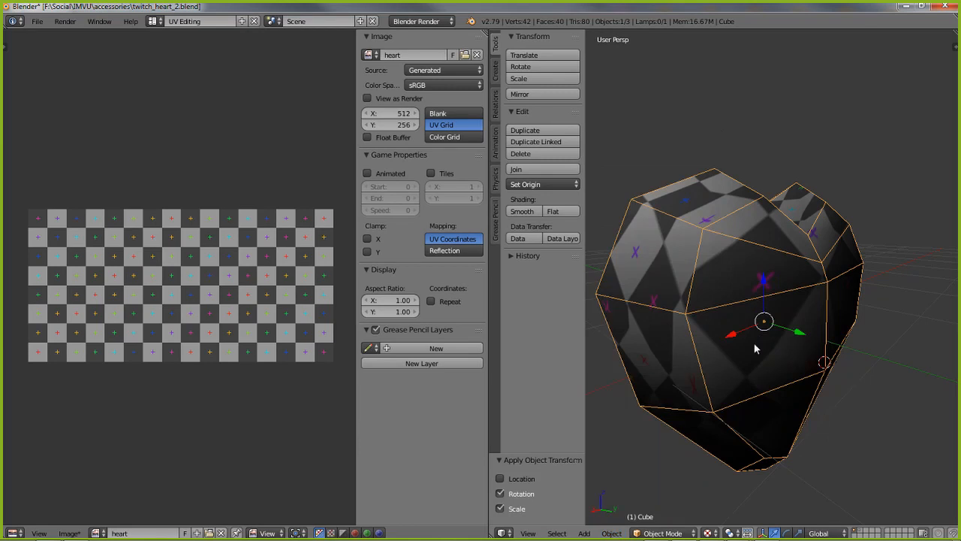
Return to Edit Mode with the whole heart selected and unwrap its UVs again with the applied scale
left_click(658, 532)
left_click(658, 505)
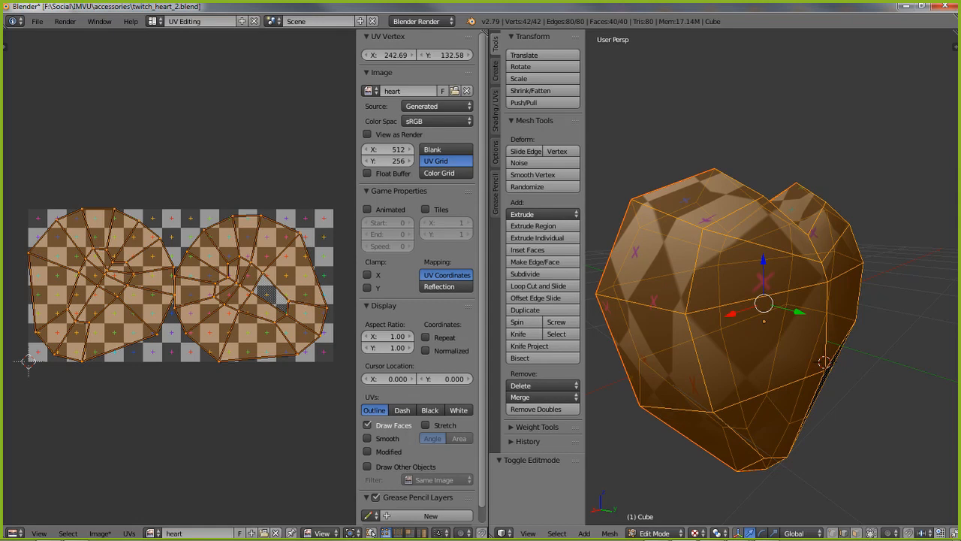
left_click(556, 533)
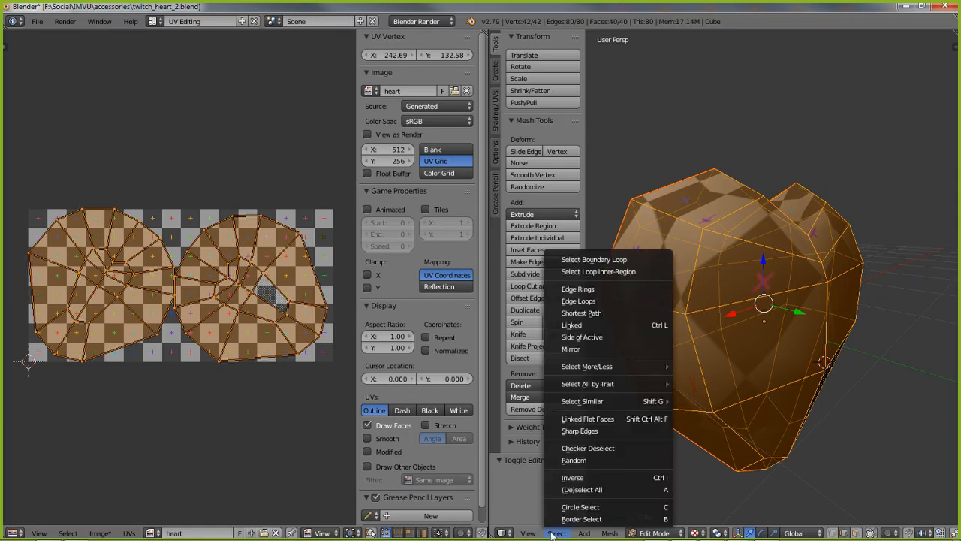
left_click(577, 491)
left_click(556, 532)
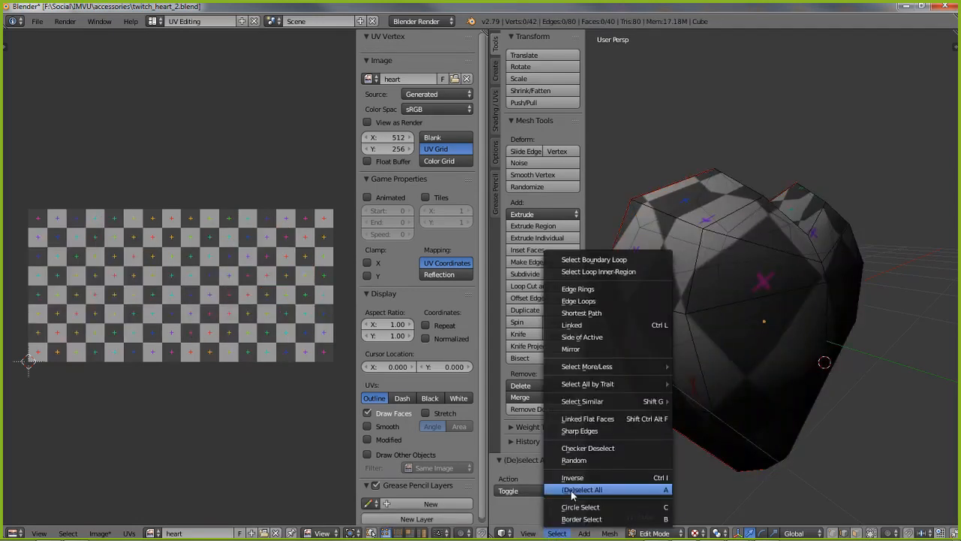
left_click(571, 490)
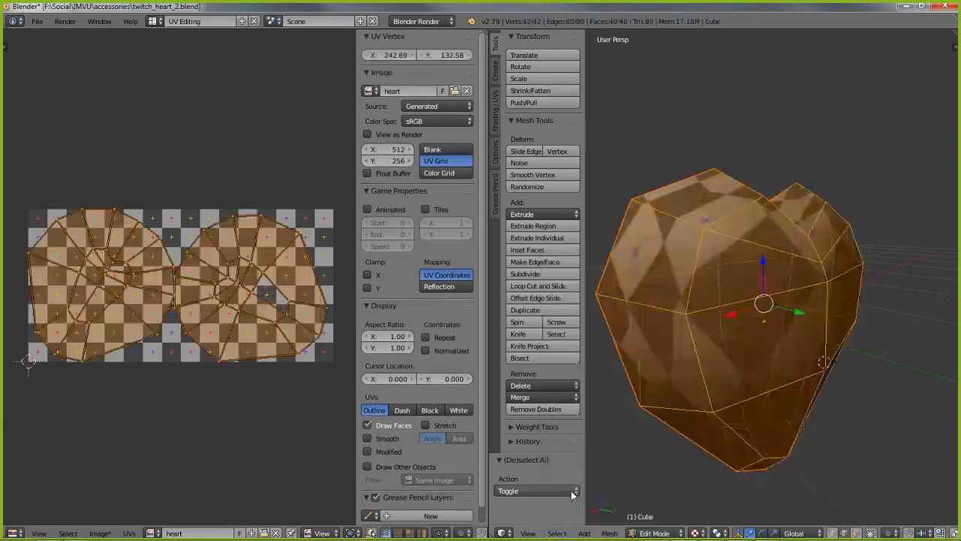
left_click(610, 533)
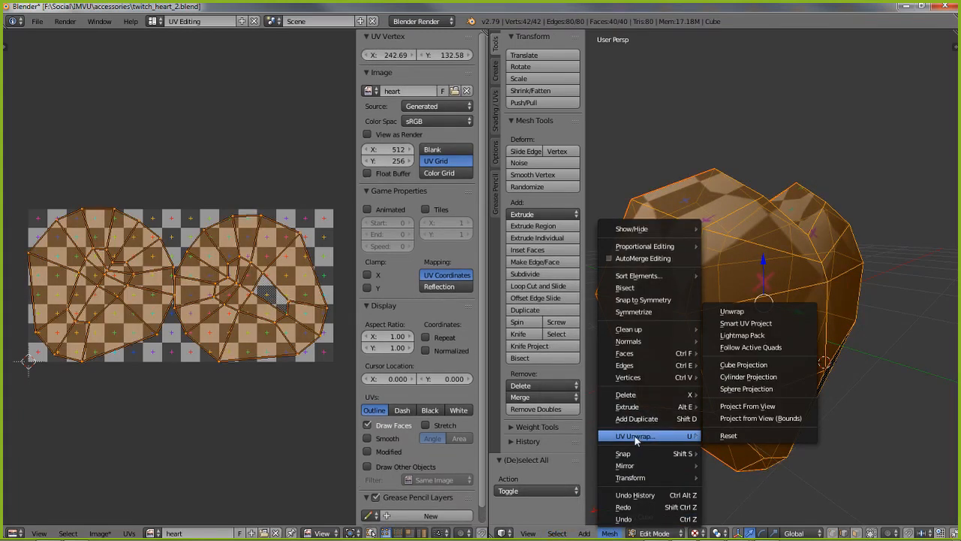
left_click(734, 311)
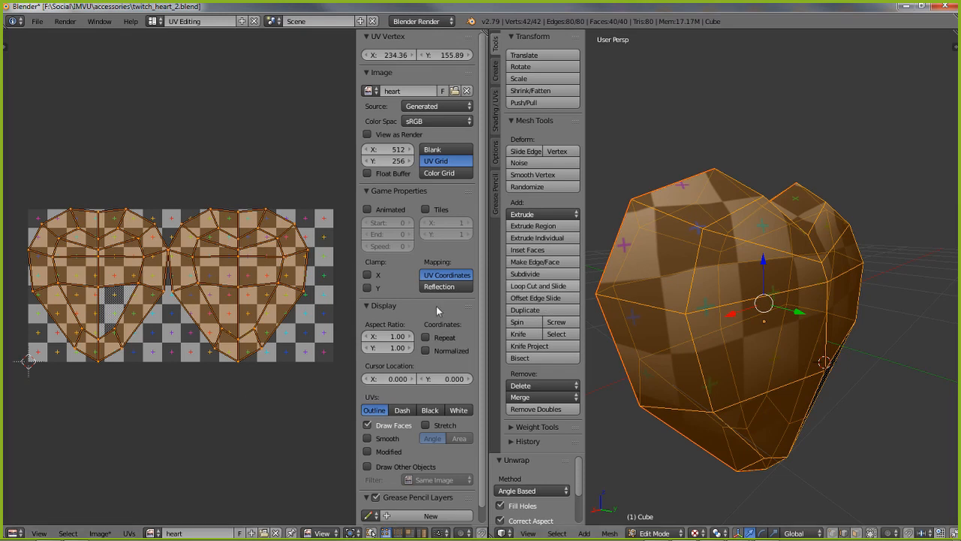
Set the UV selection mode to island and select the right-hand heart island in the UV layout
middle_click_drag(791, 375, 657, 353)
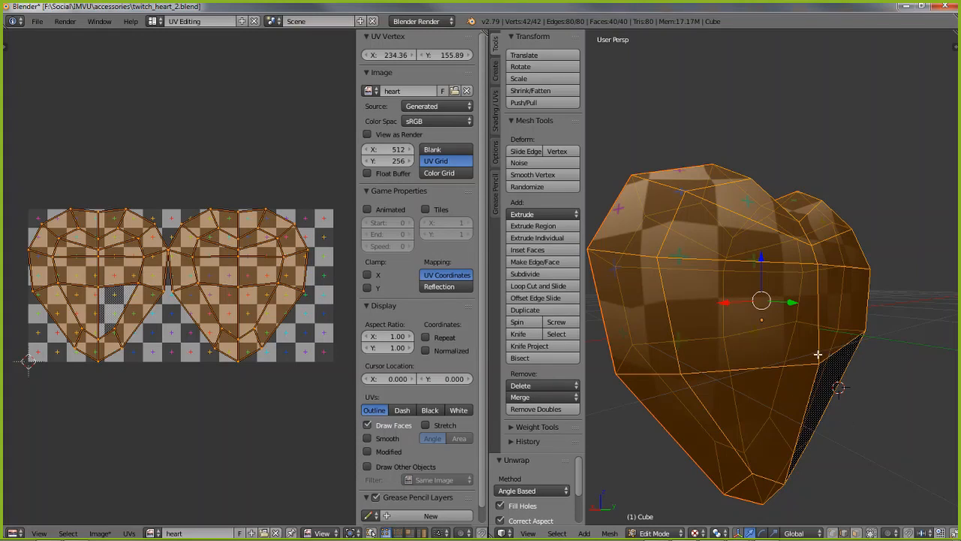
middle_click_drag(836, 362, 751, 344)
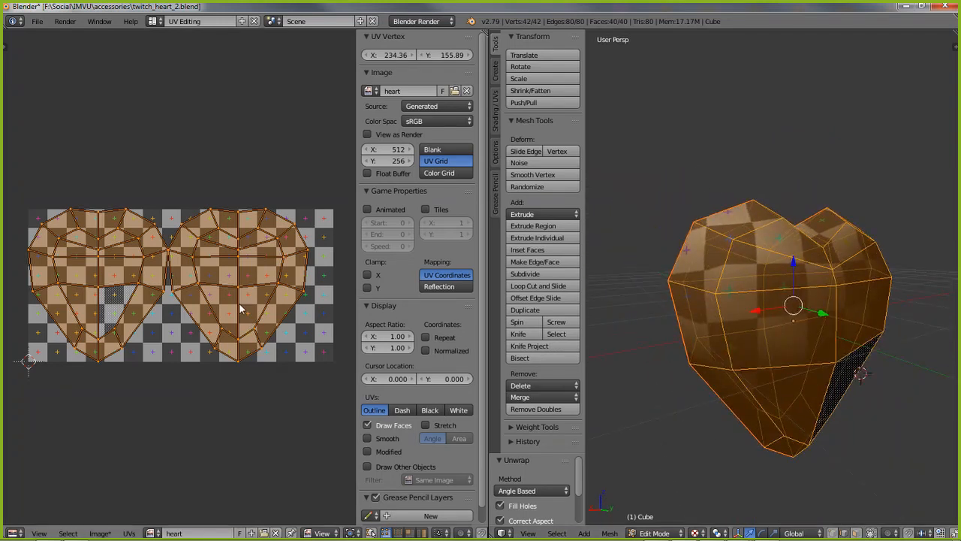
right_click(241, 308)
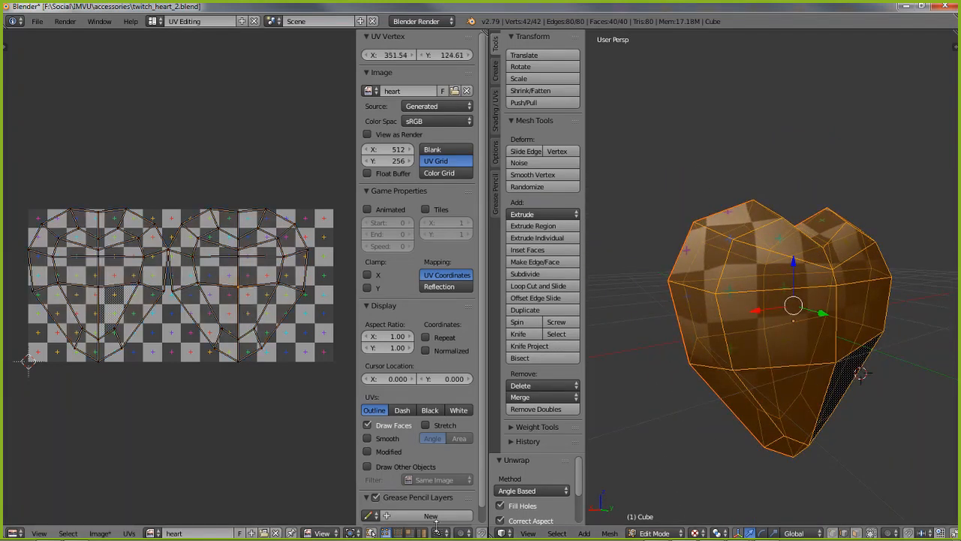
left_click(423, 532)
right_click(242, 325)
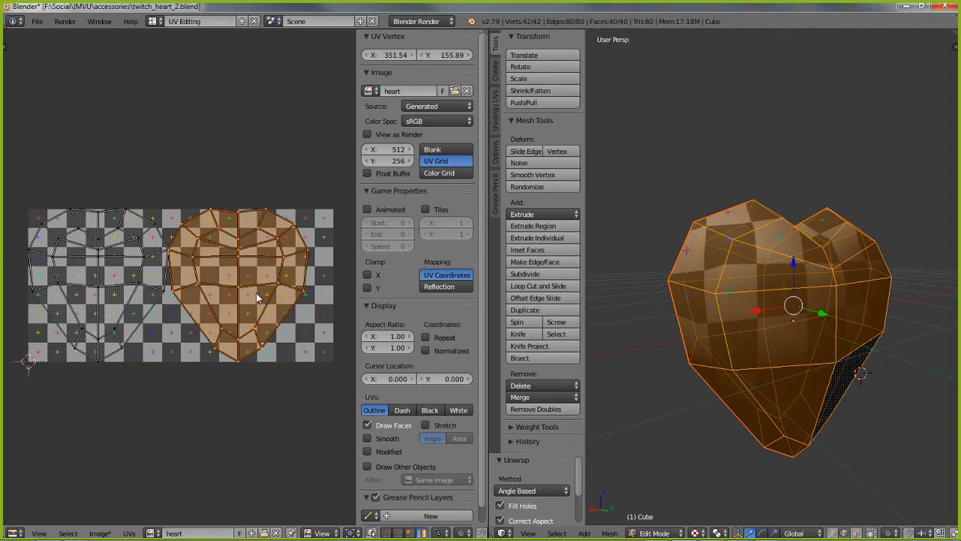
key("g")
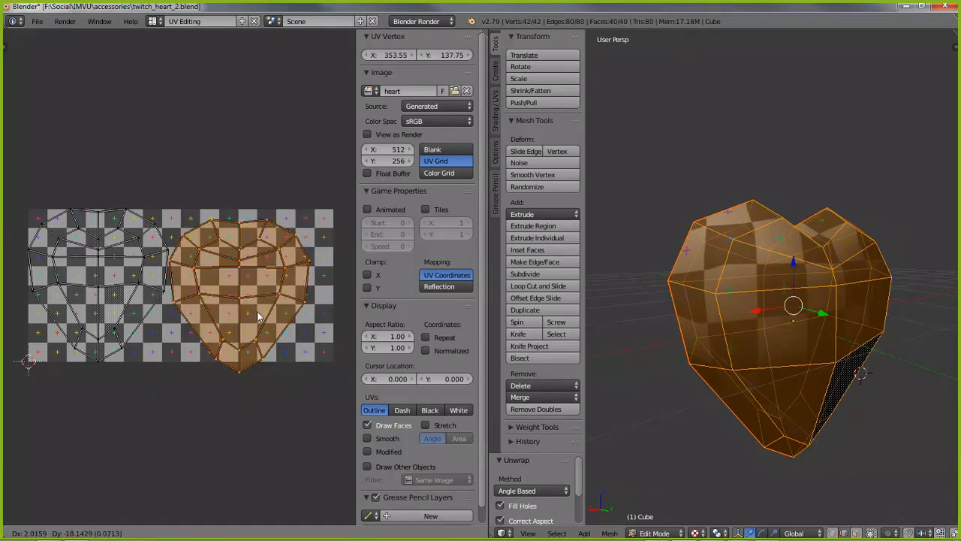
left_click(257, 307)
middle_click_drag(781, 349, 838, 349)
middle_click_drag(839, 356, 881, 356)
key("g")
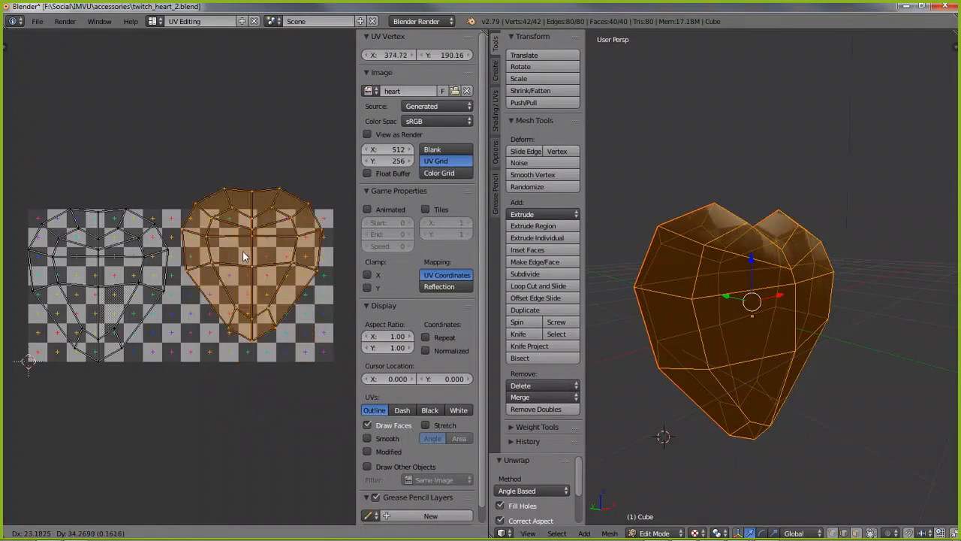
right_click(246, 253)
middle_click_drag(686, 275, 698, 350)
key("g")
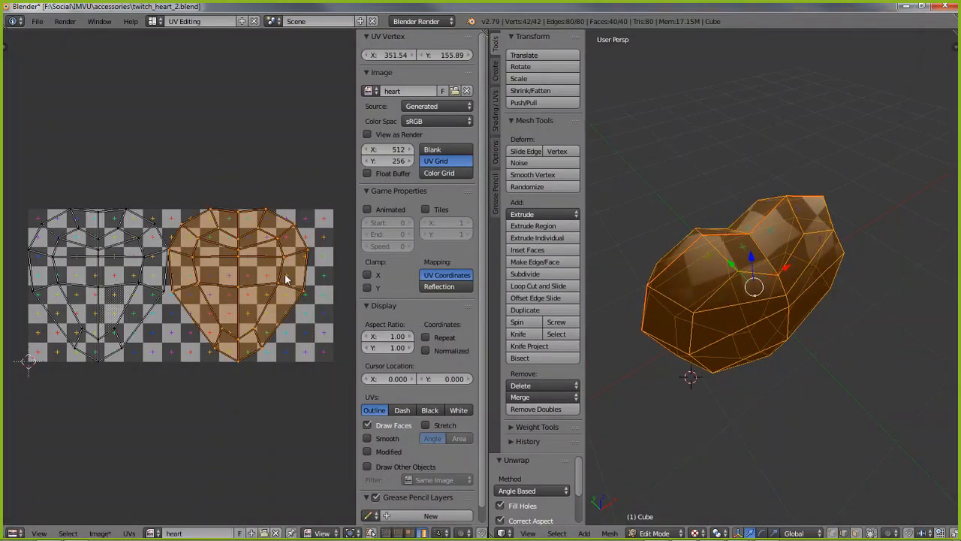
right_click(298, 300)
key("l")
key("g")
left_click(98, 275)
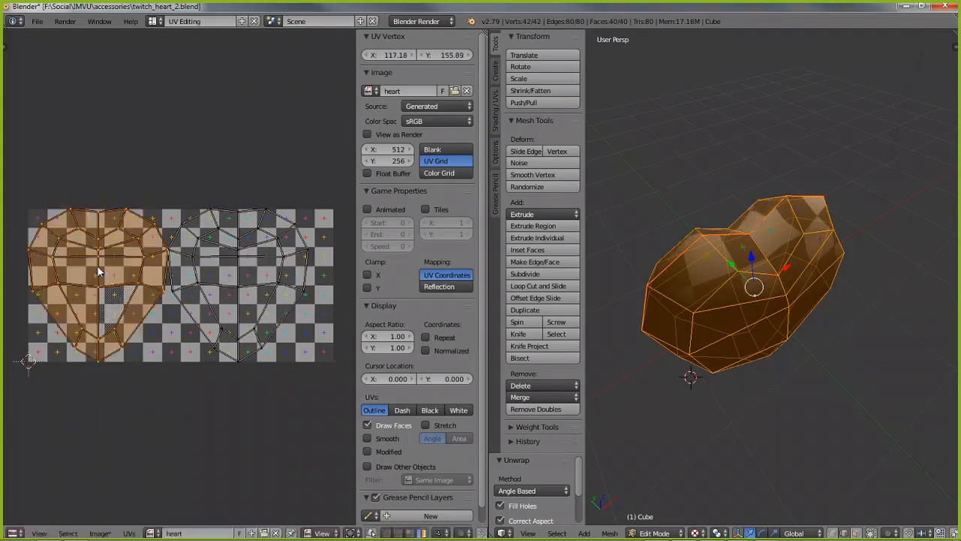
middle_click_drag(765, 336, 797, 306)
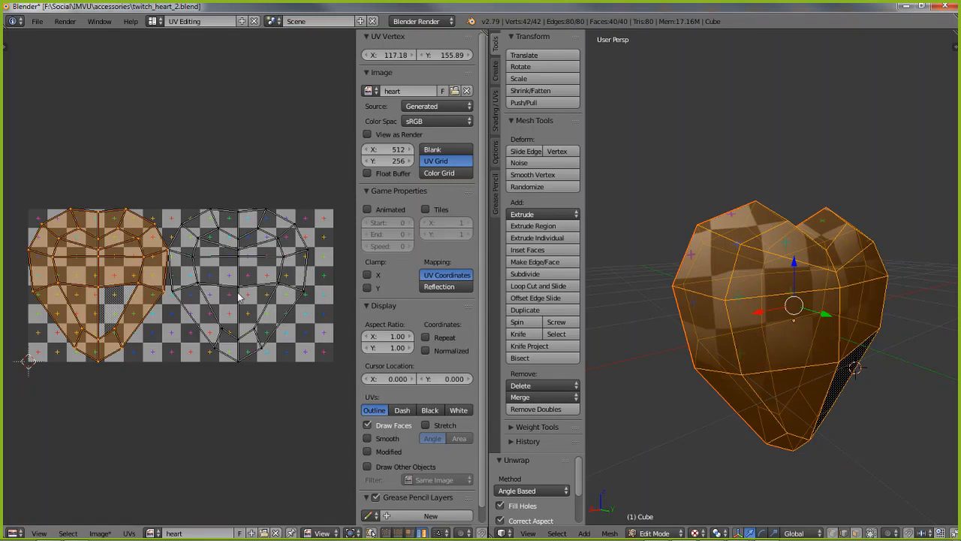
Select the right-hand heart UV island and move it about 0.055 along X, away from the other island
right_click(234, 291)
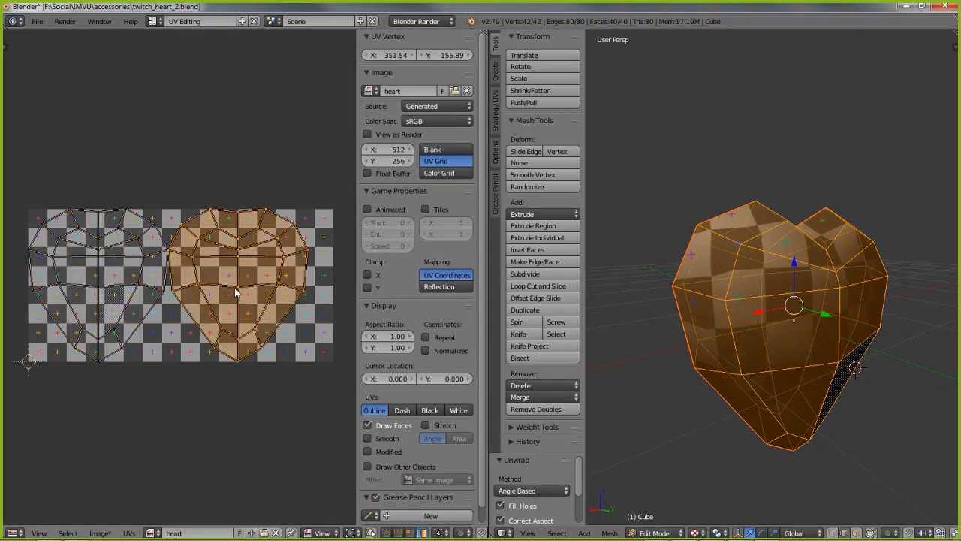
middle_click_drag(238, 289, 246, 291)
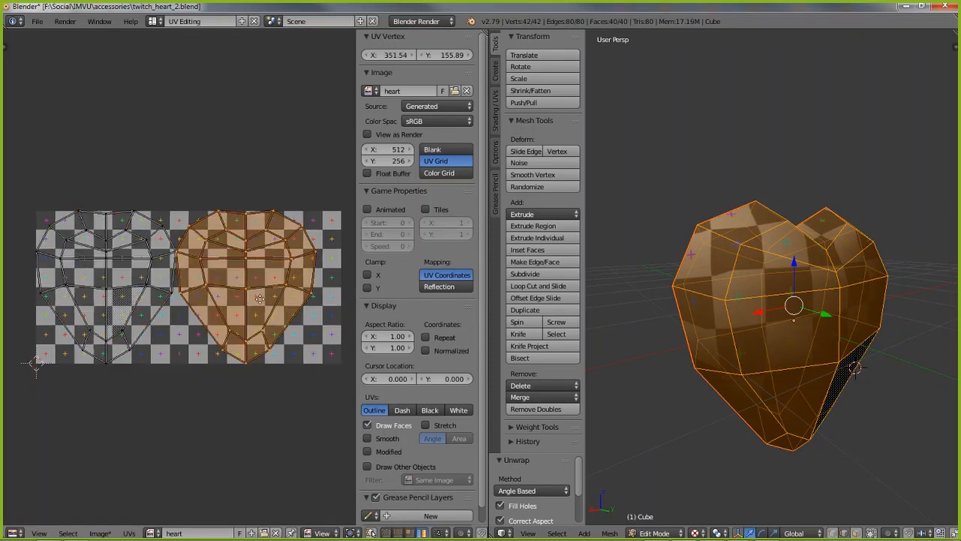
key("g")
key("x")
left_click(263, 284)
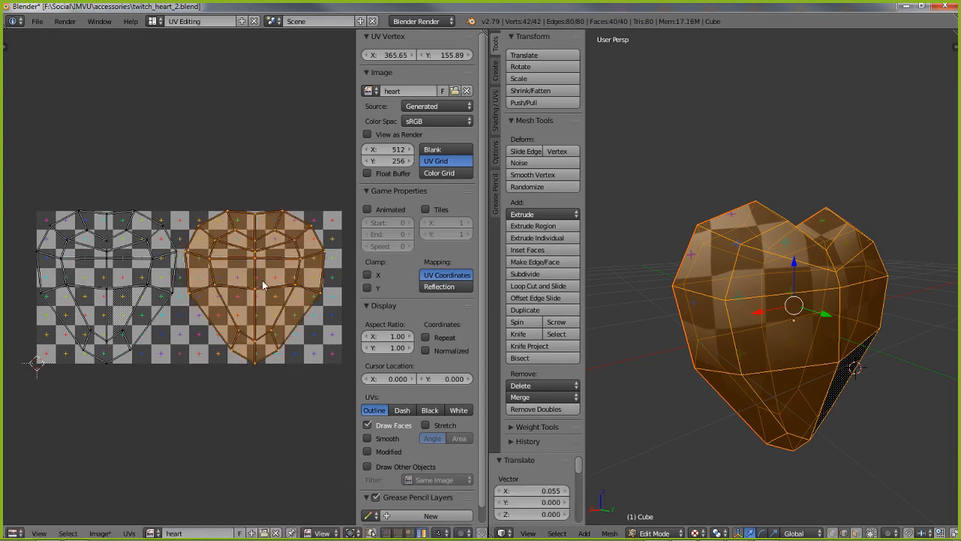
Move the selected right-hand heart UV island about 0.087 along X, toward the outer edge of the texture grid
key("g")
key("x")
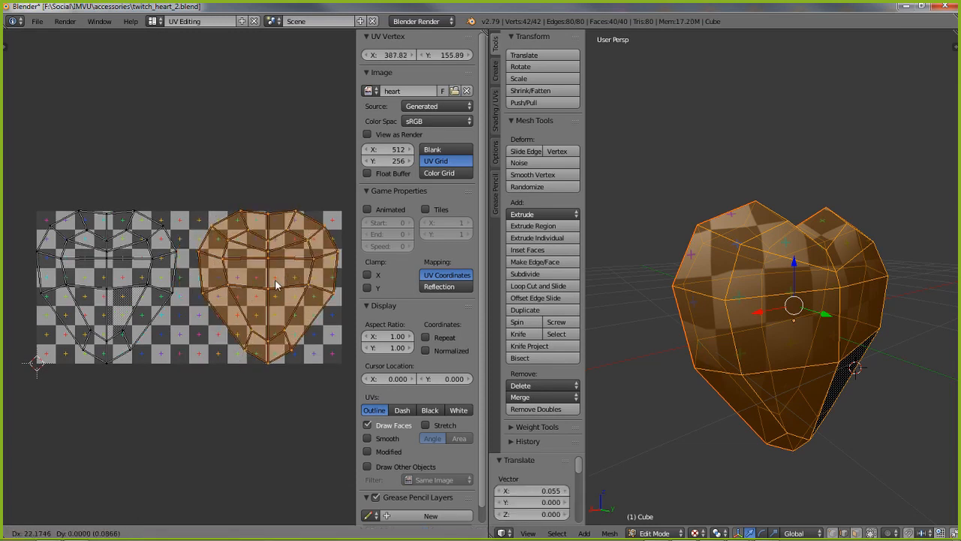
left_click(276, 284)
Select the left-hand heart UV island and move it about 0.039 along X and -0.008 along Y
key("l")
key("g")
key("x")
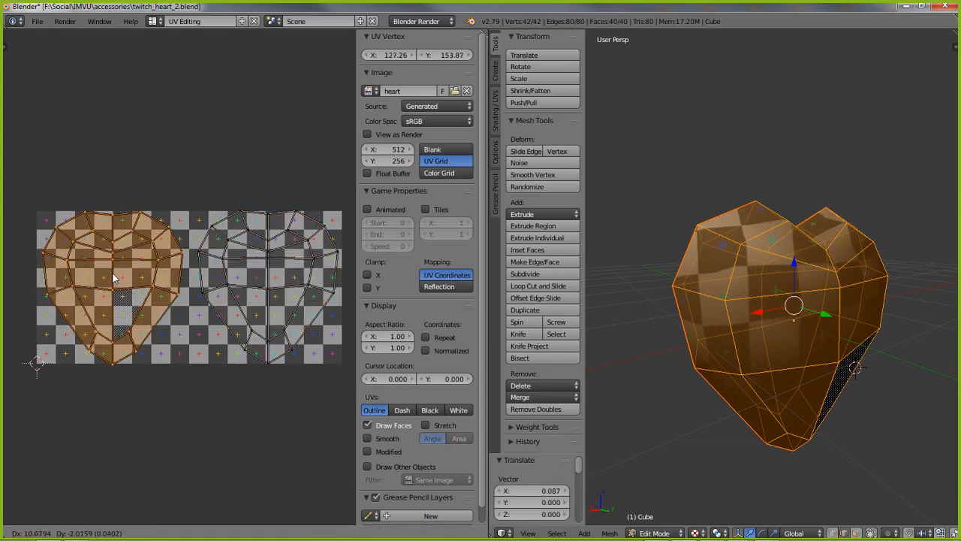
left_click(114, 278)
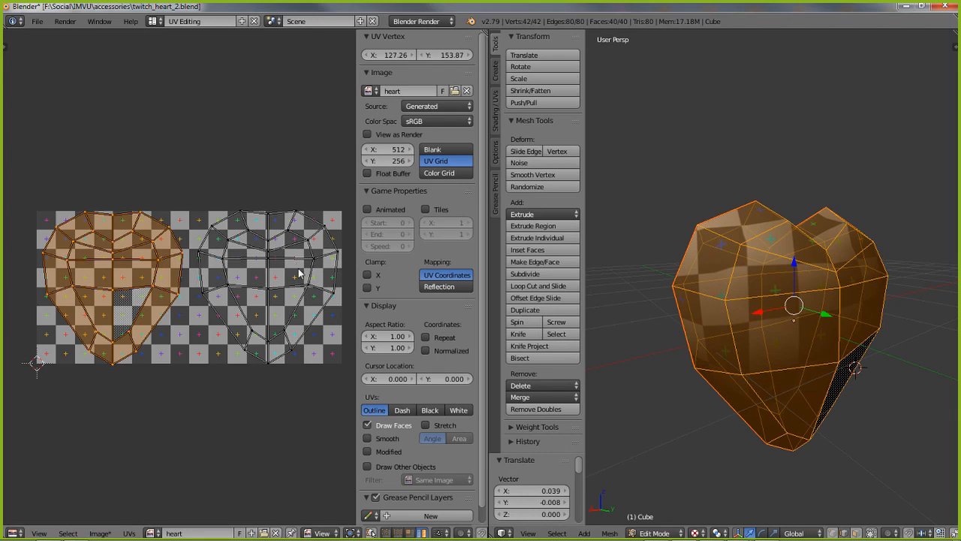
Select the right-hand heart UV island and stack it on the other island, moving it about -1.032 along X and -0.016 along Y
right_click(271, 284)
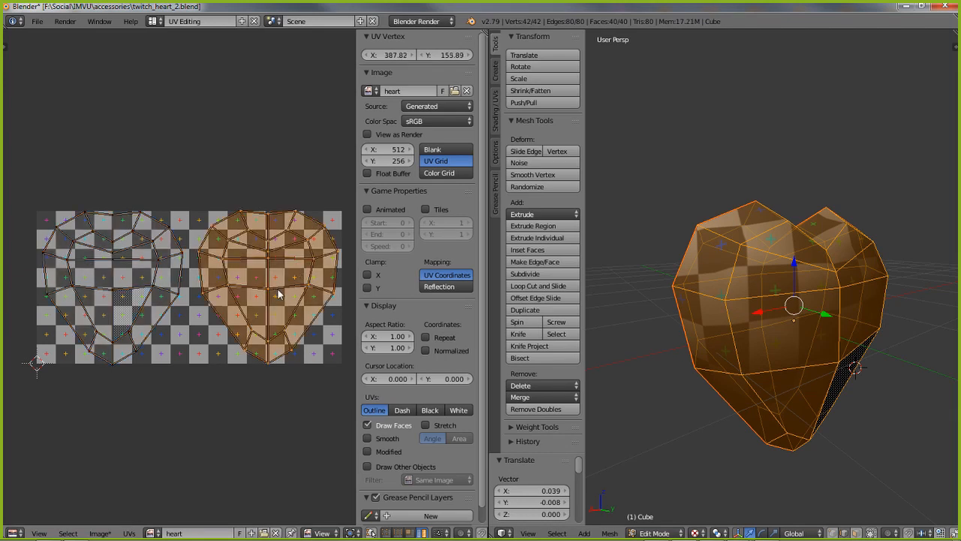
key("g")
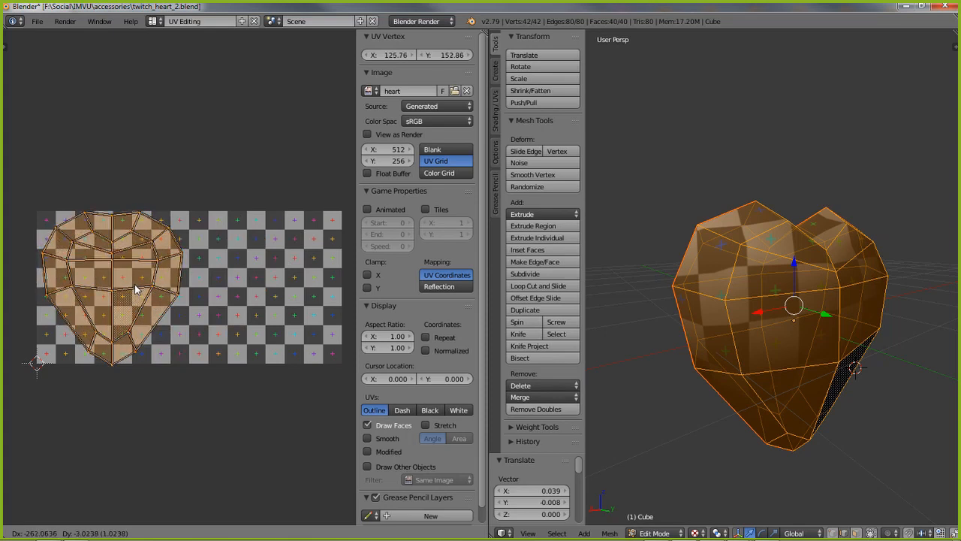
left_click(138, 286)
Set the X size of the generated heart image to 256
middle_click_drag(197, 324, 259, 305)
left_click(407, 149)
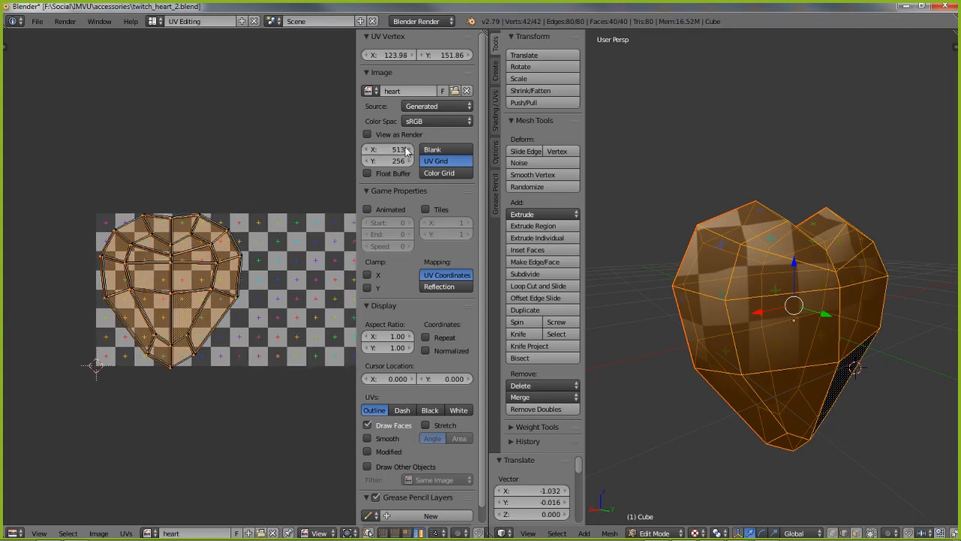
left_click(399, 149)
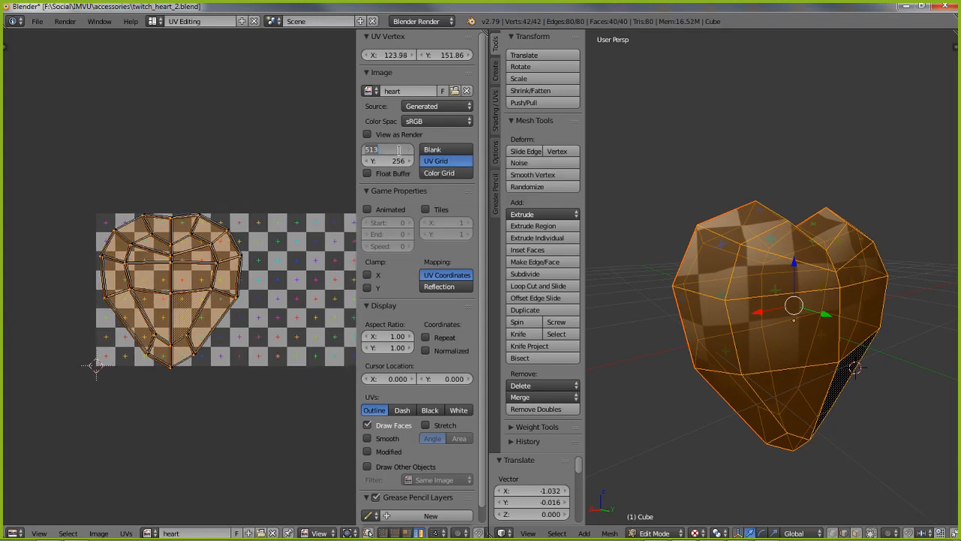
type("256")
key("Return")
Unwrap the heart mesh again to fit the 256 × 256 UV grid
middle_click_drag(268, 283, 163, 229)
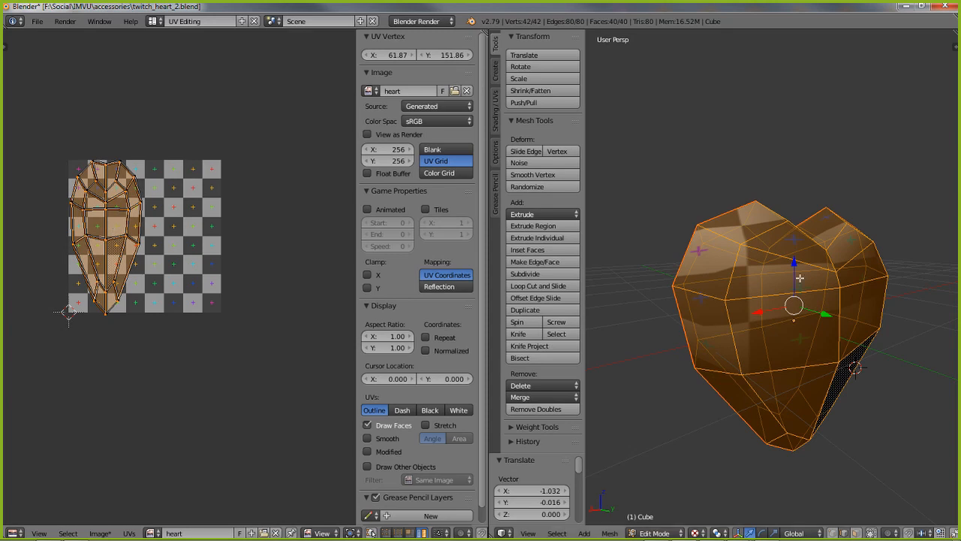
key("u")
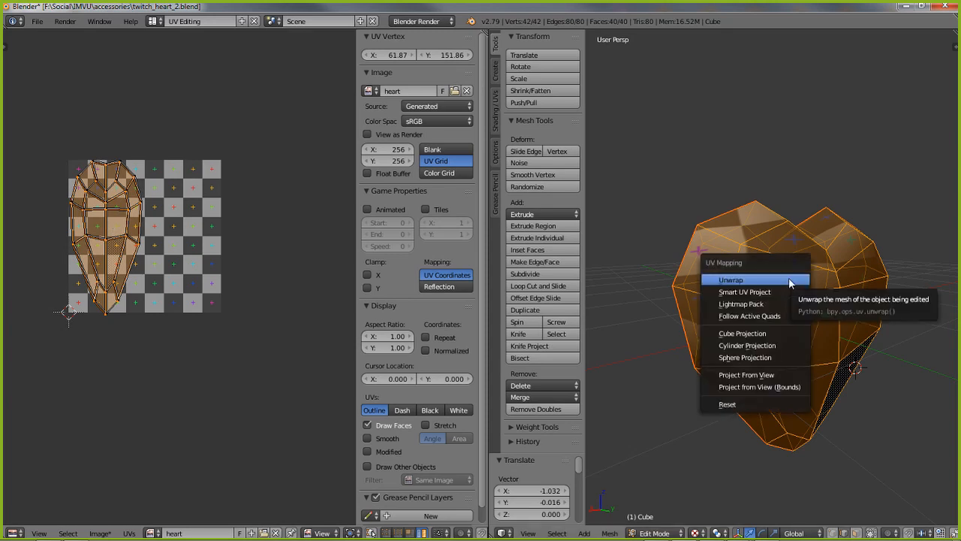
left_click(736, 279)
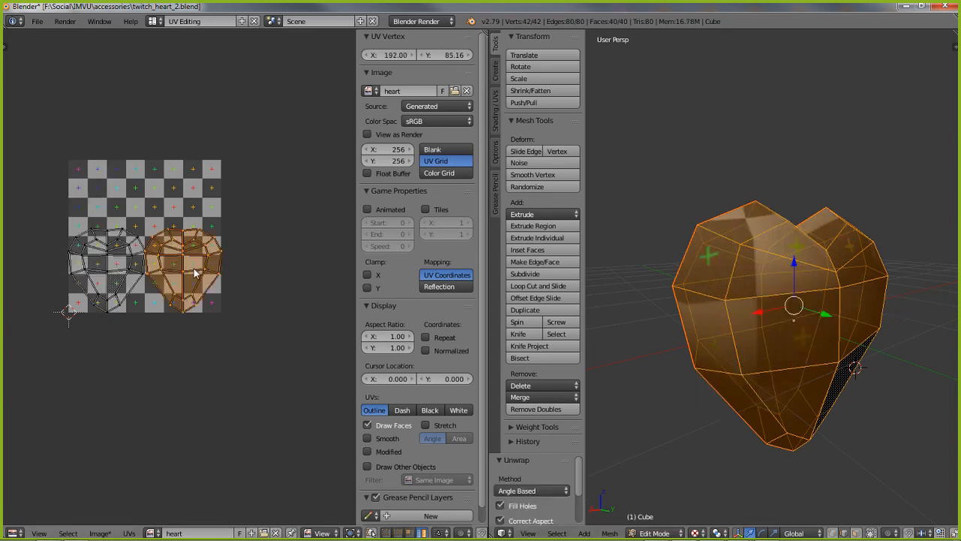
Stack the right-hand heart UV island on the left-hand one, moving it about -0.499 along X and 0.002 along Y
middle_click_drag(197, 272, 231, 315)
scroll(225, 233, "up", 2)
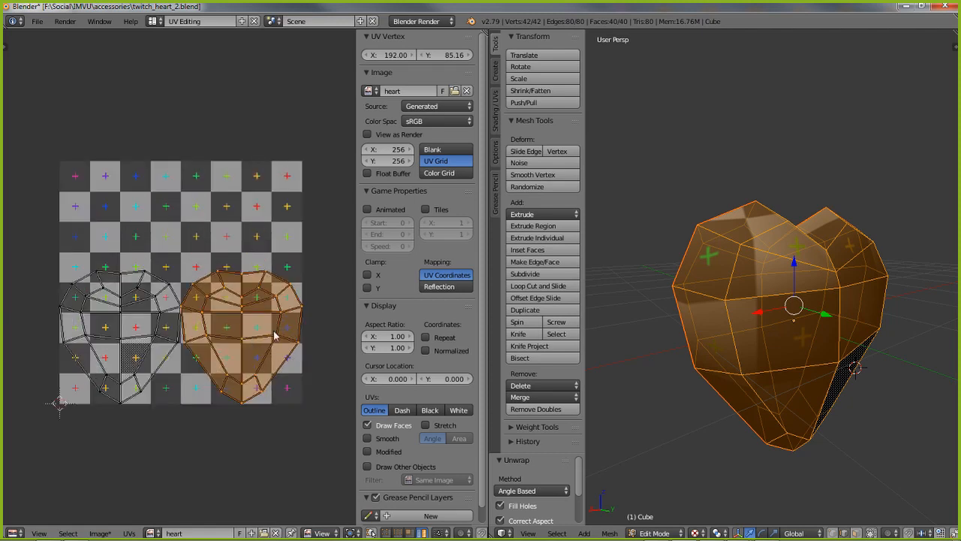
key("g")
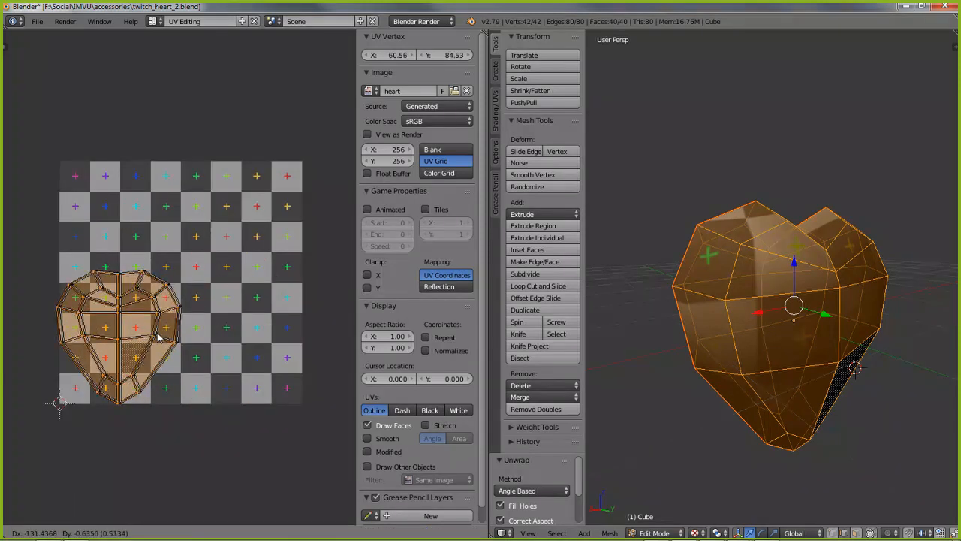
left_click(161, 335)
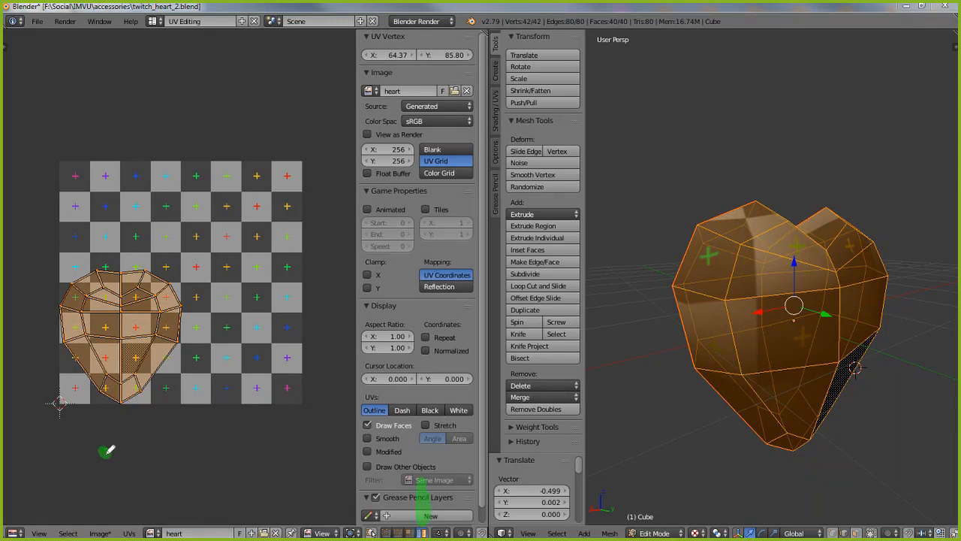
left_click_drag(125, 406, 124, 486)
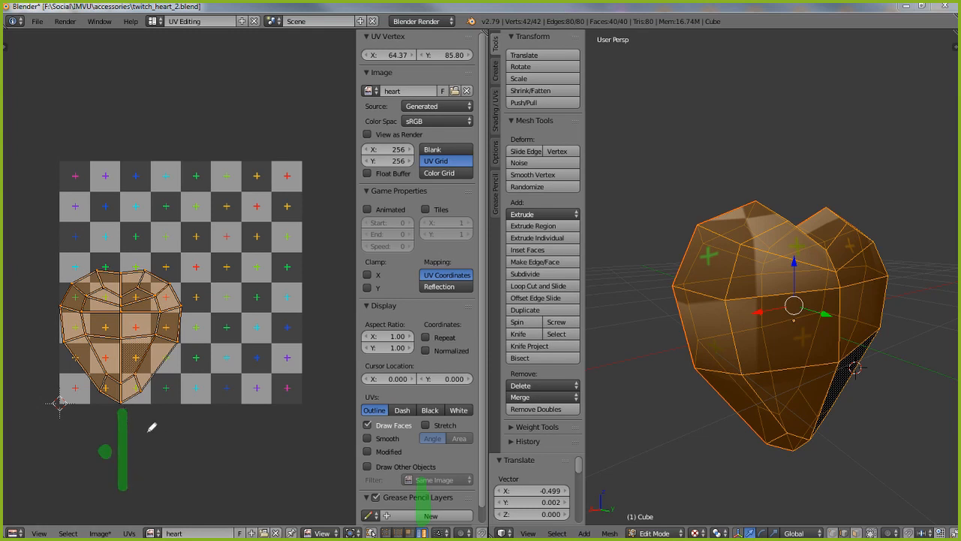
mouse_move(145, 420)
left_mouse_down()
mouse_move(184, 457)
mouse_move(145, 419)
left_mouse_up()
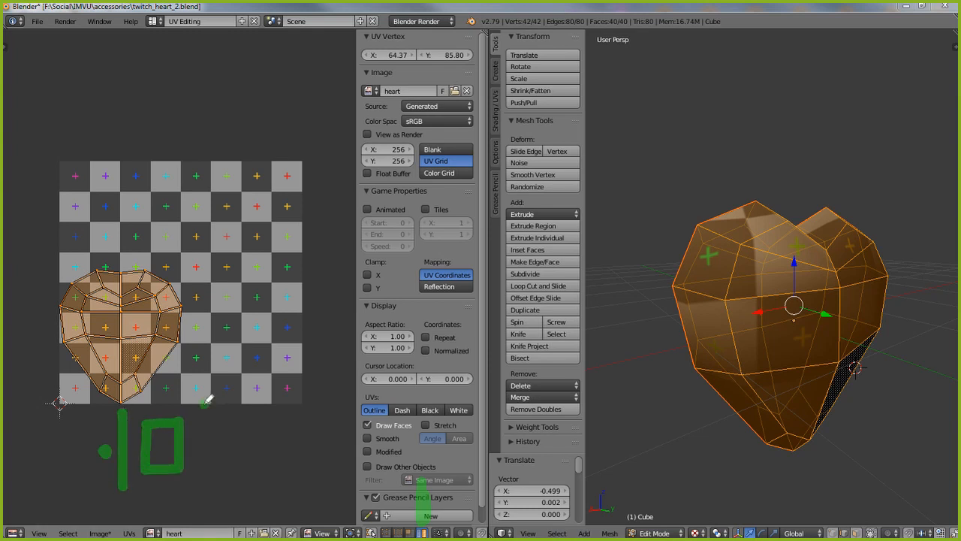
mouse_move(207, 401)
left_mouse_down()
mouse_move(217, 493)
mouse_move(279, 392)
mouse_move(204, 397)
mouse_move(242, 439)
mouse_move(241, 492)
left_mouse_up()
left_click_drag(208, 450, 282, 446)
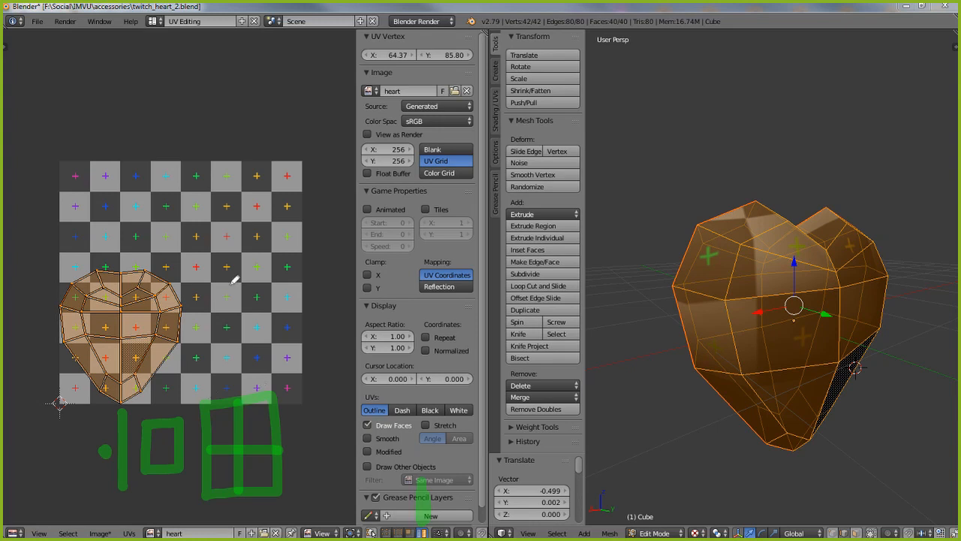
mouse_move(160, 267)
left_mouse_down()
mouse_move(90, 258)
mouse_move(62, 371)
mouse_move(114, 415)
mouse_move(210, 362)
mouse_move(161, 246)
mouse_move(110, 249)
left_mouse_up()
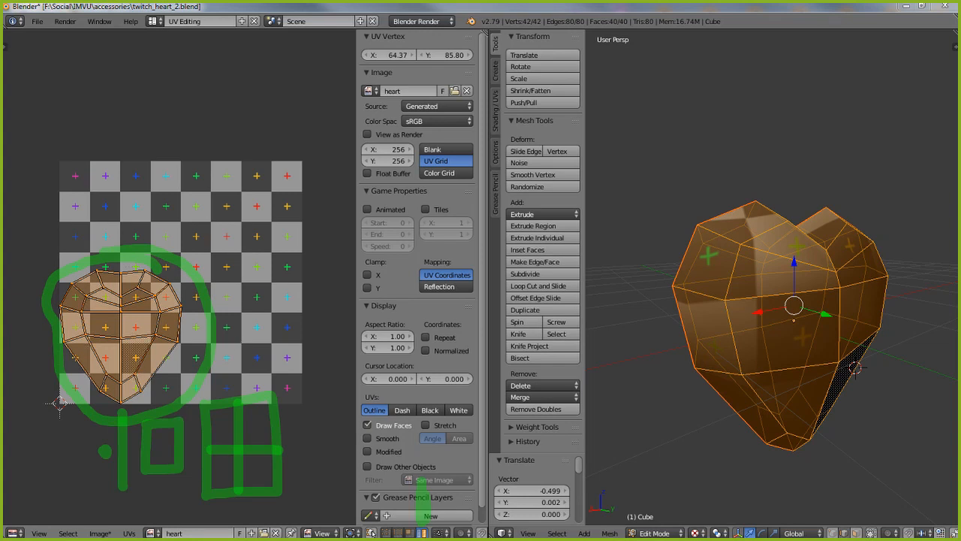
key("Escape")
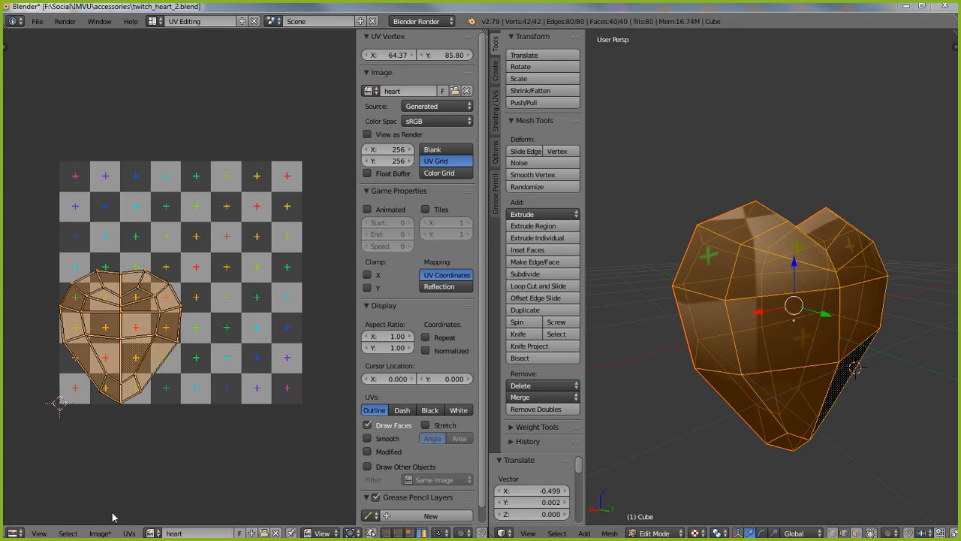
left_click(75, 533)
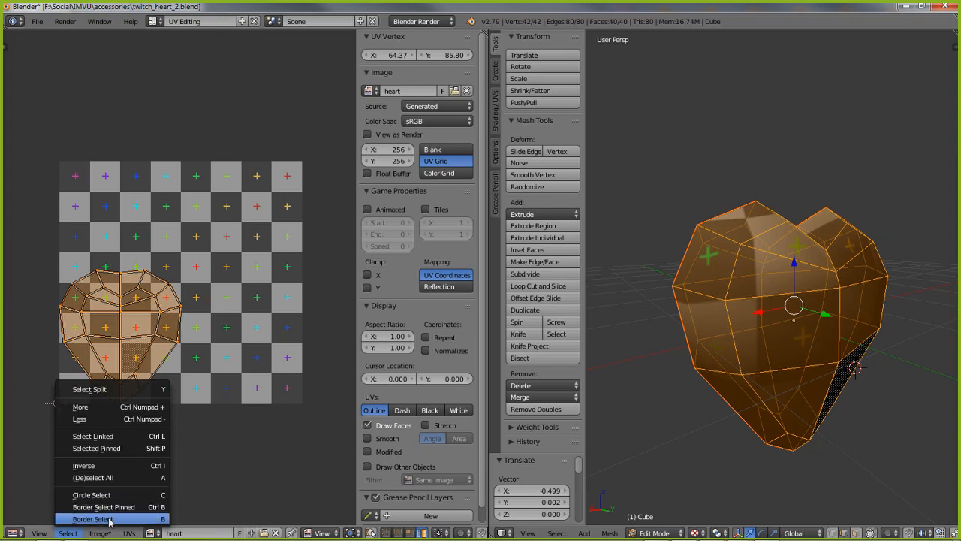
mouse_move(96, 534)
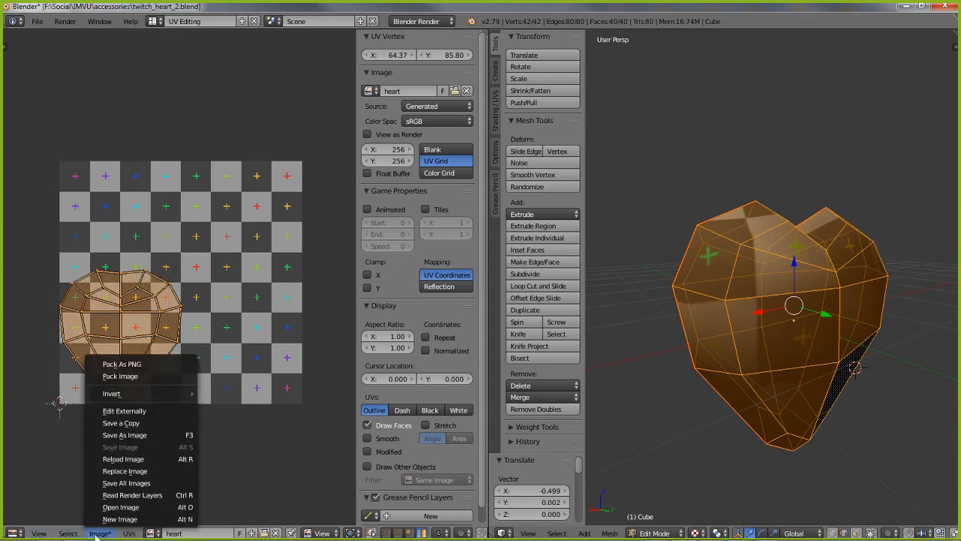
mouse_move(130, 534)
mouse_move(51, 533)
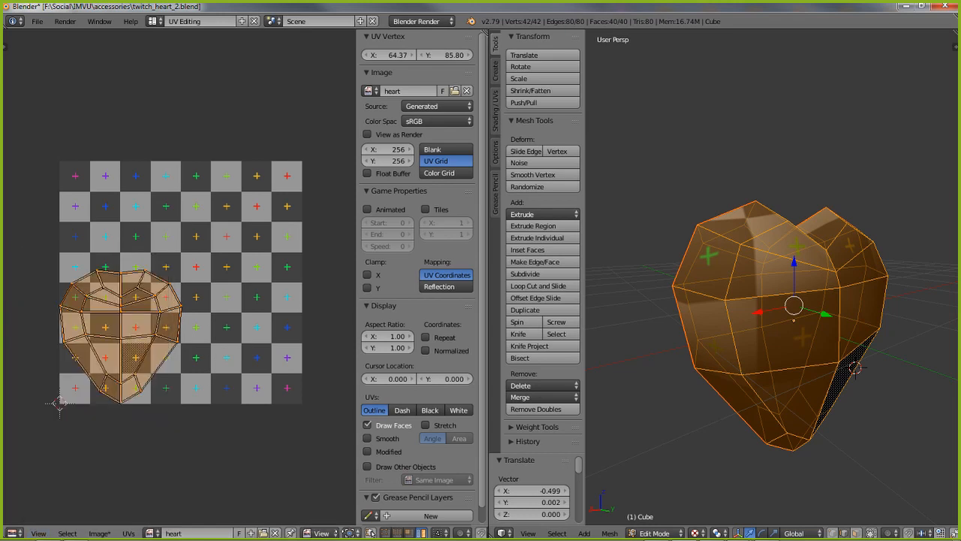
scroll(429, 533, "down", 7)
scroll(77, 526, "down", 4)
middle_click_drag(72, 524, 448, 520)
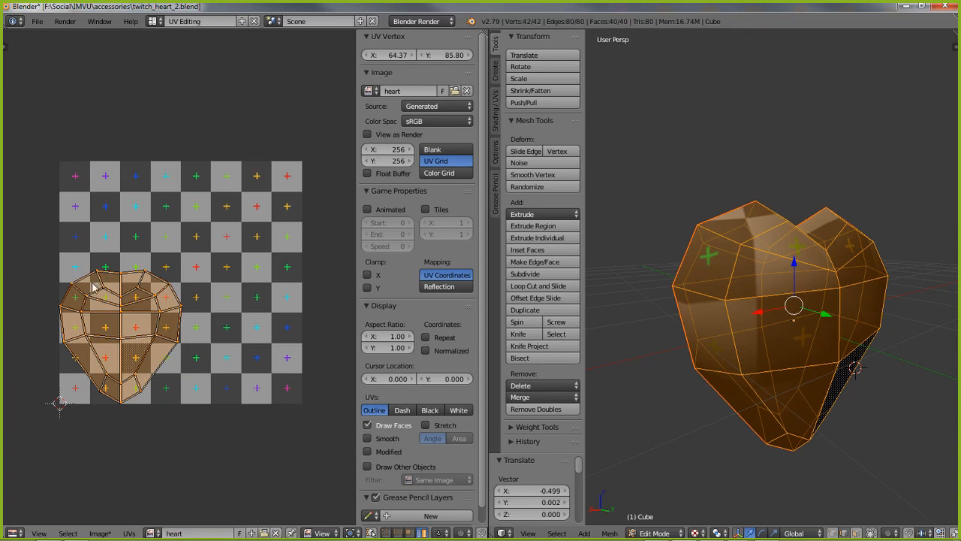
Toggle the selection of all UVs until nothing is selected, and circle-select the stacked heart islands
key("a")
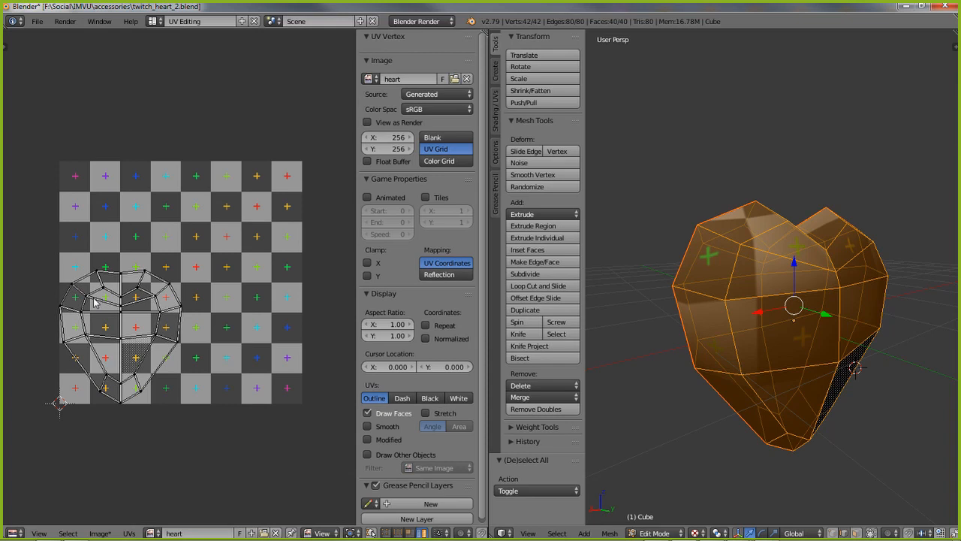
key("a")
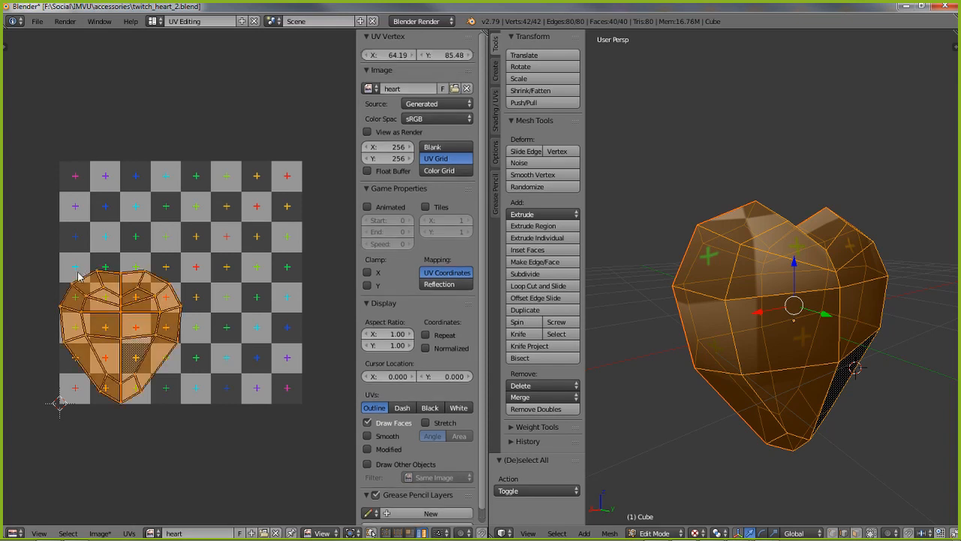
key("a")
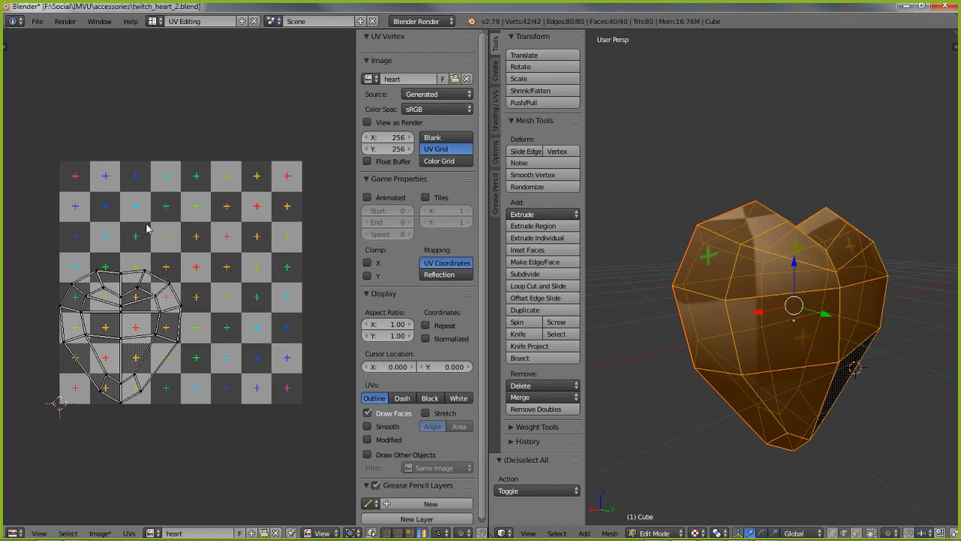
key("c")
mouse_move(128, 248)
left_mouse_down()
mouse_move(80, 366)
mouse_move(187, 353)
mouse_move(161, 277)
left_mouse_up()
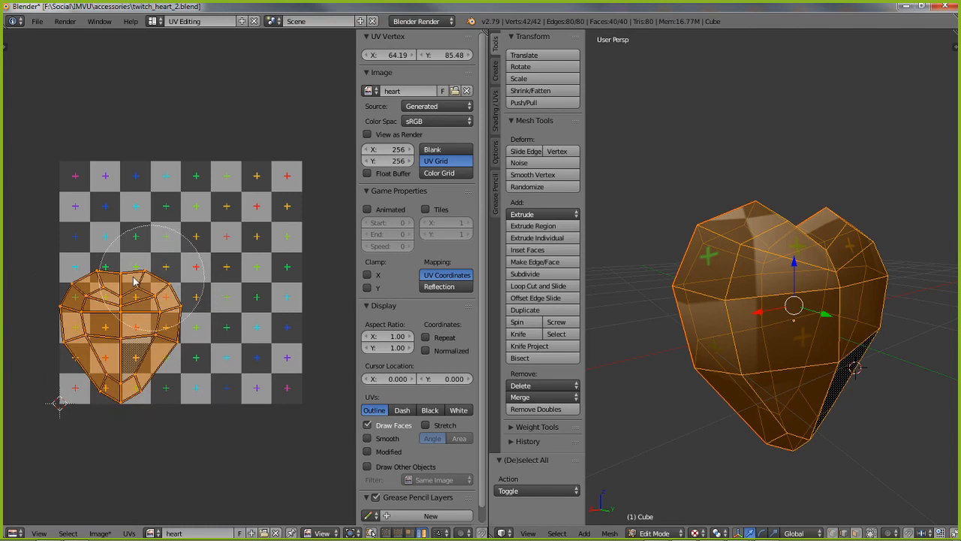
right_click(143, 331)
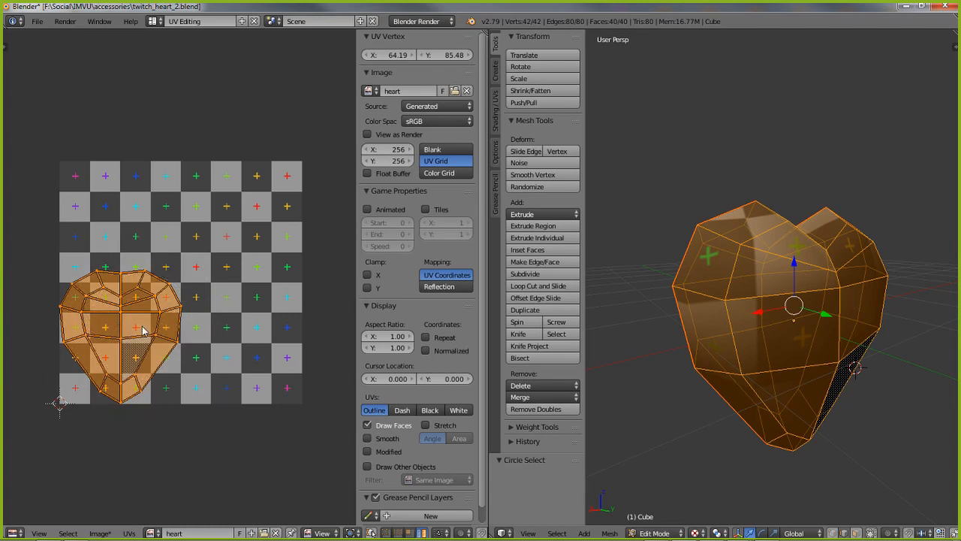
Clear the UV selection and border-select both stacked heart islands
key("a")
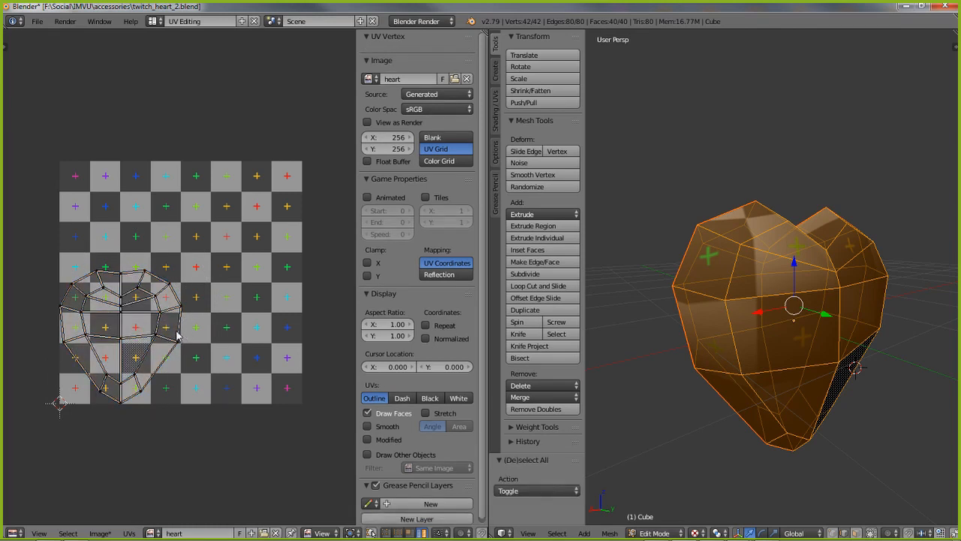
key("b")
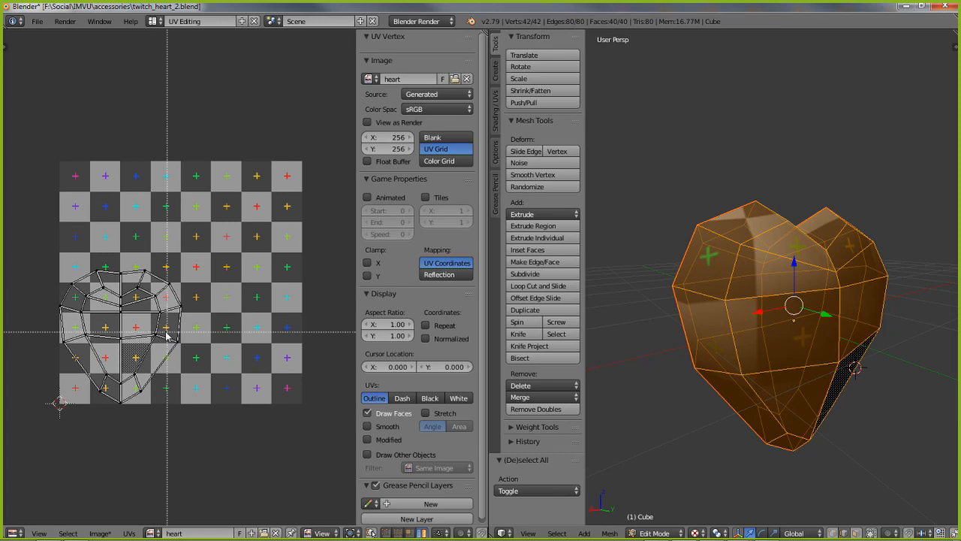
left_click_drag(39, 233, 253, 430)
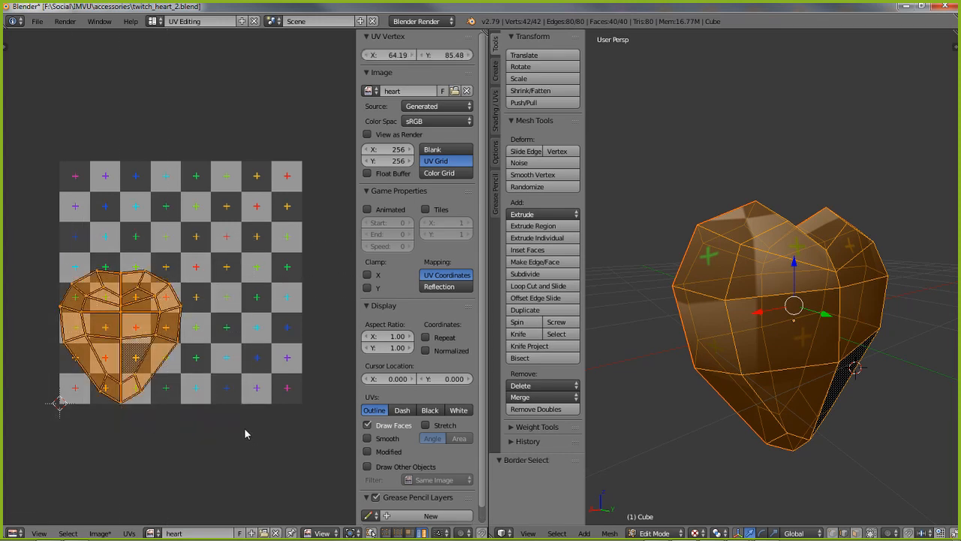
Select only one of the stacked heart islands and try moving and rotating it
key("a")
right_click(126, 340)
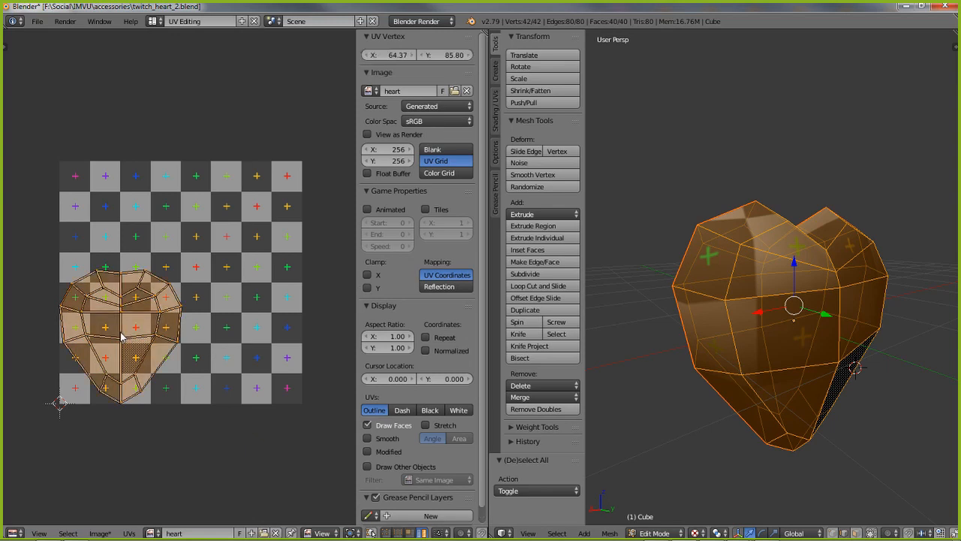
key("g")
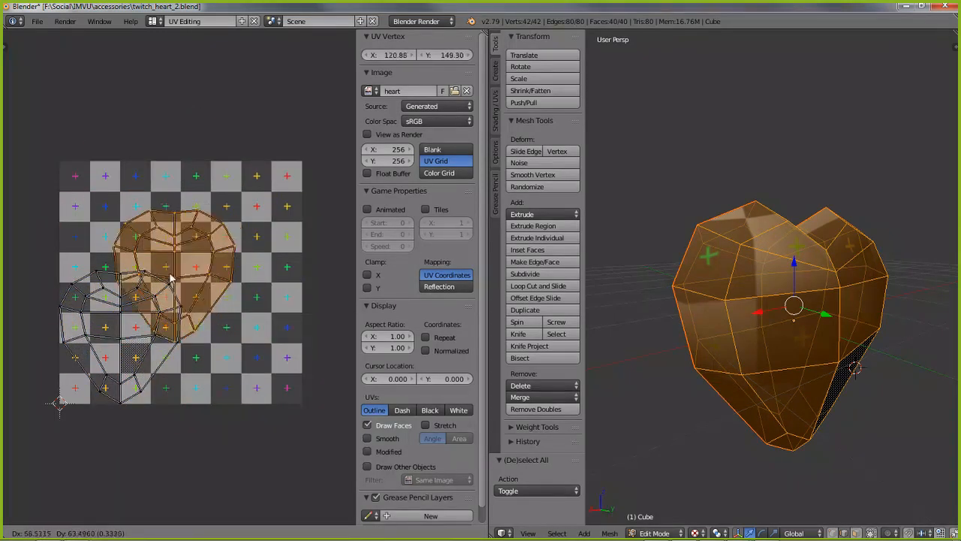
key("Escape")
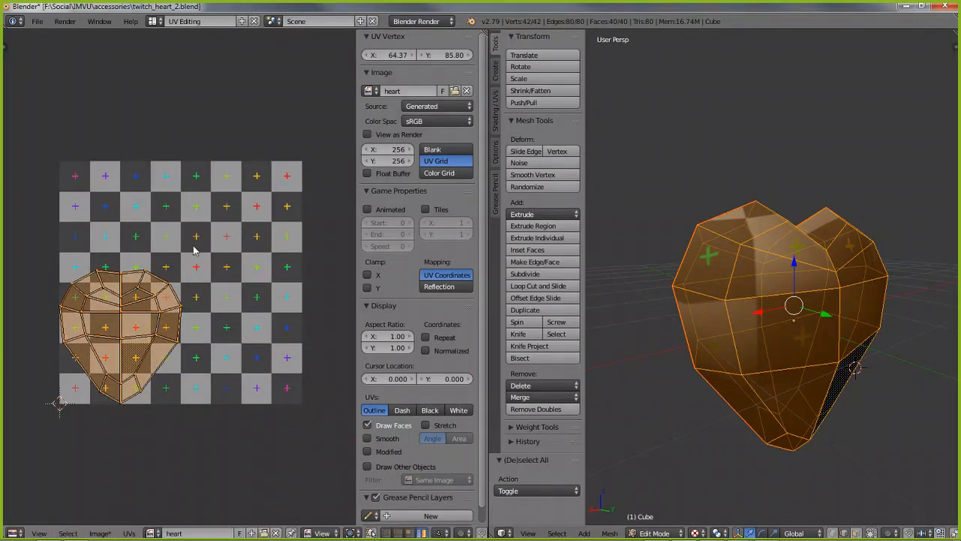
key("r")
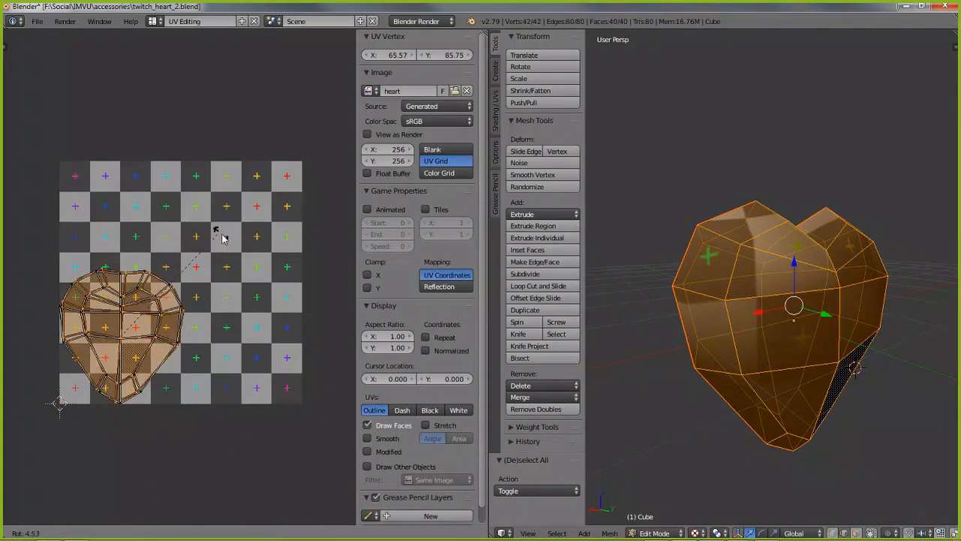
key("Escape")
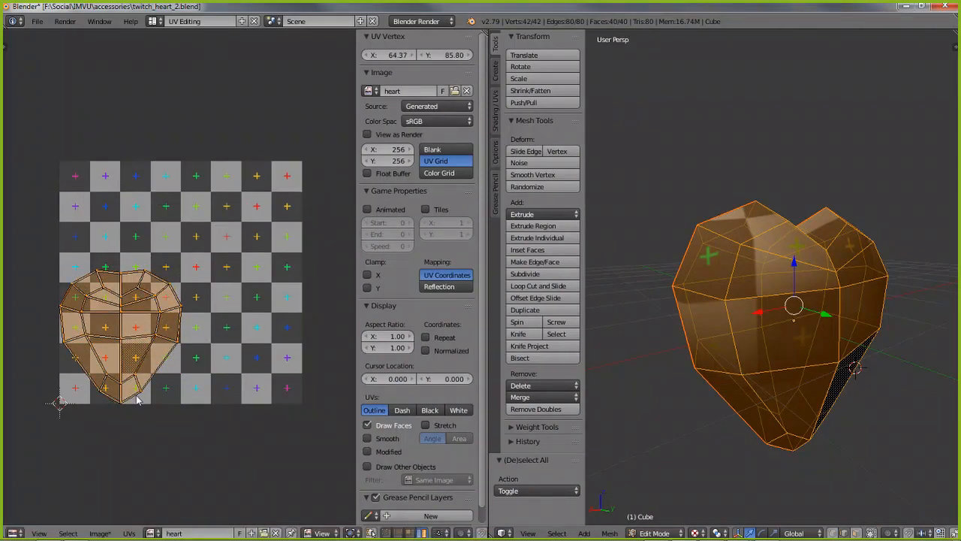
Try scaling and moving the selected heart UV island off the one stacked beneath it
key("s")
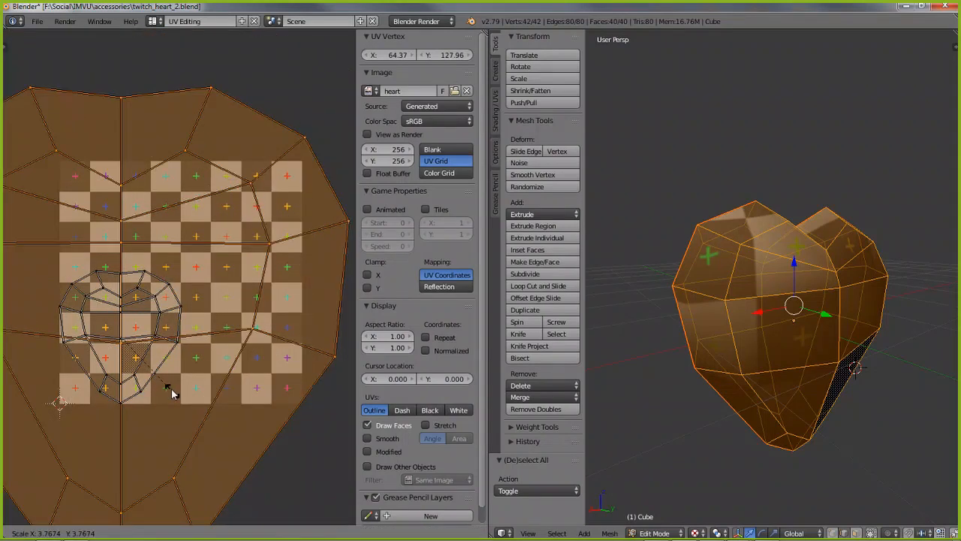
key("Escape")
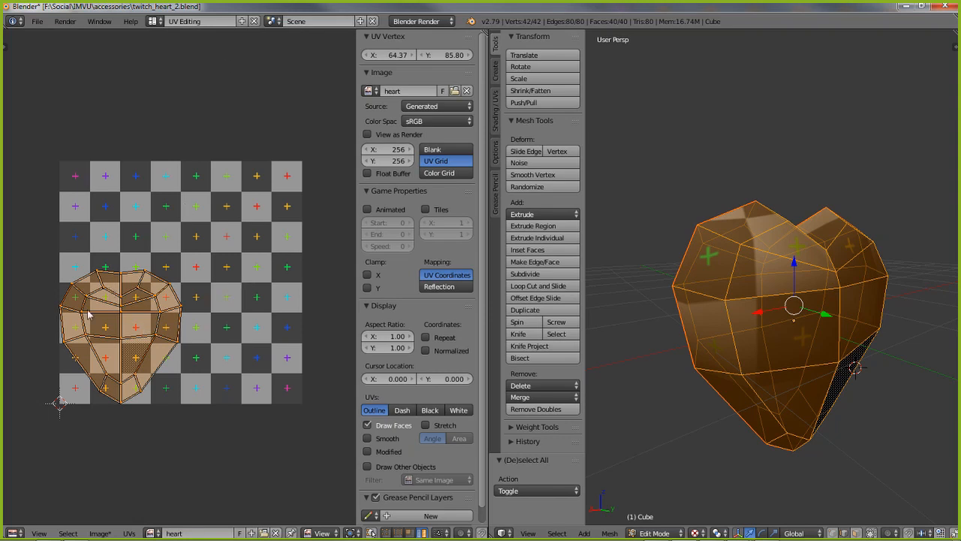
key("g")
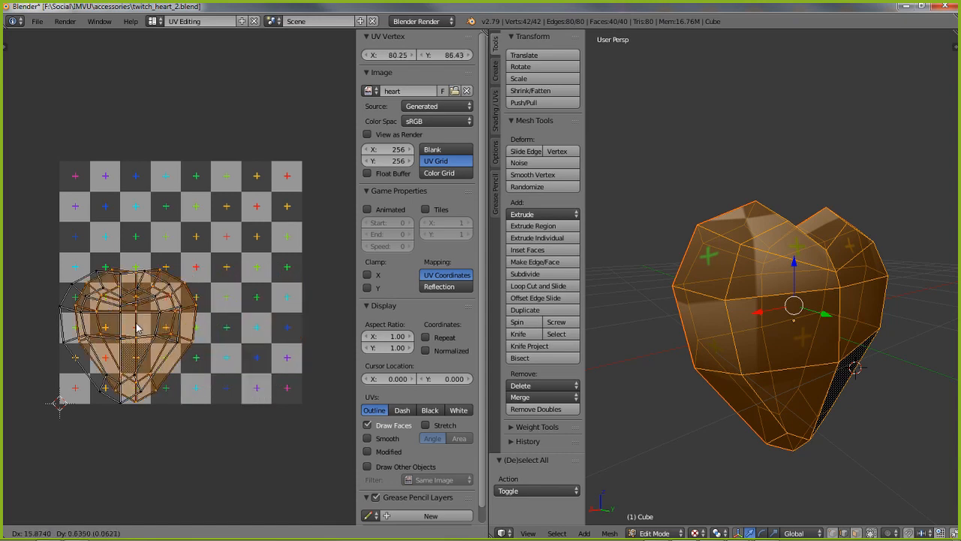
left_click(88, 327)
Border-select both stacked heart islands and fit them to the full texture grid, moving them 0.246 along X and 0.221 along Y
key("a")
key("b")
left_click_drag(43, 264, 222, 426)
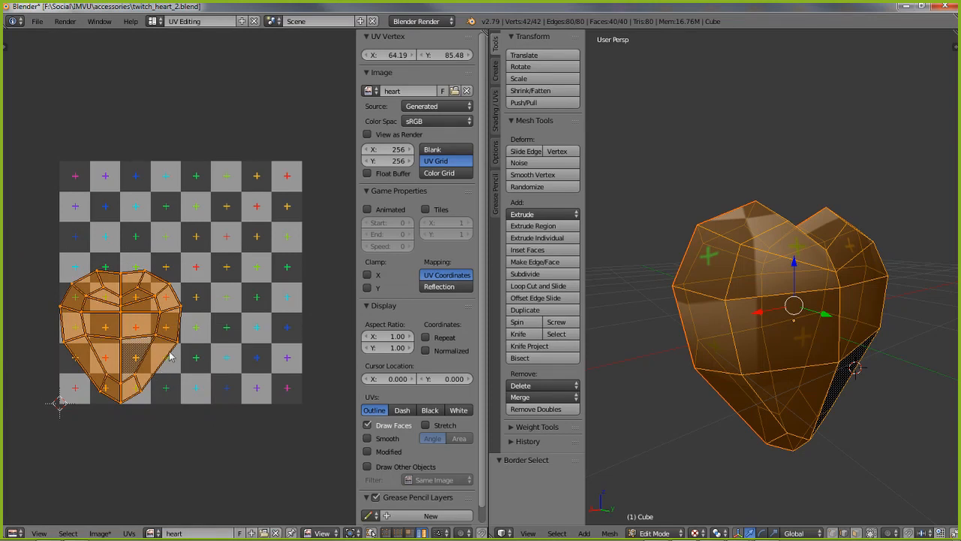
key("s")
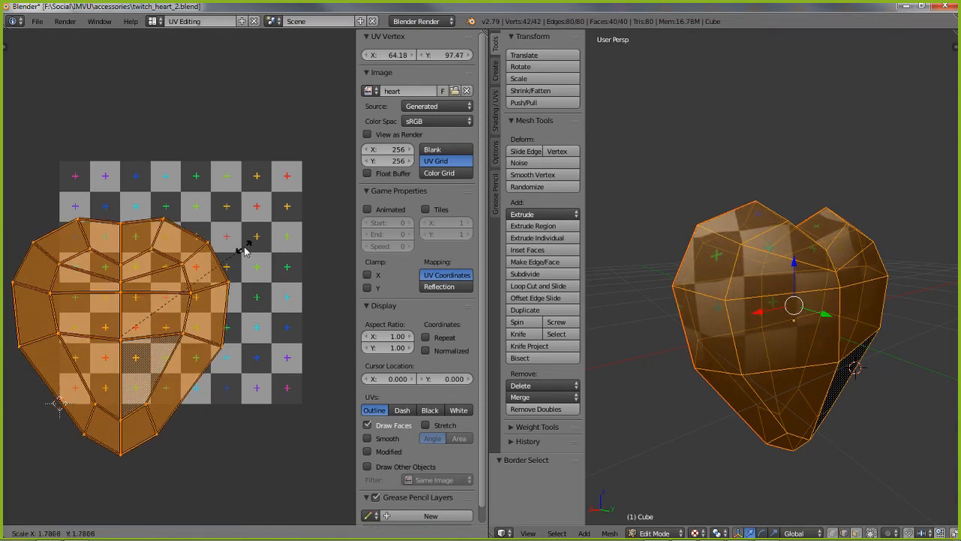
left_click(243, 254)
key("g")
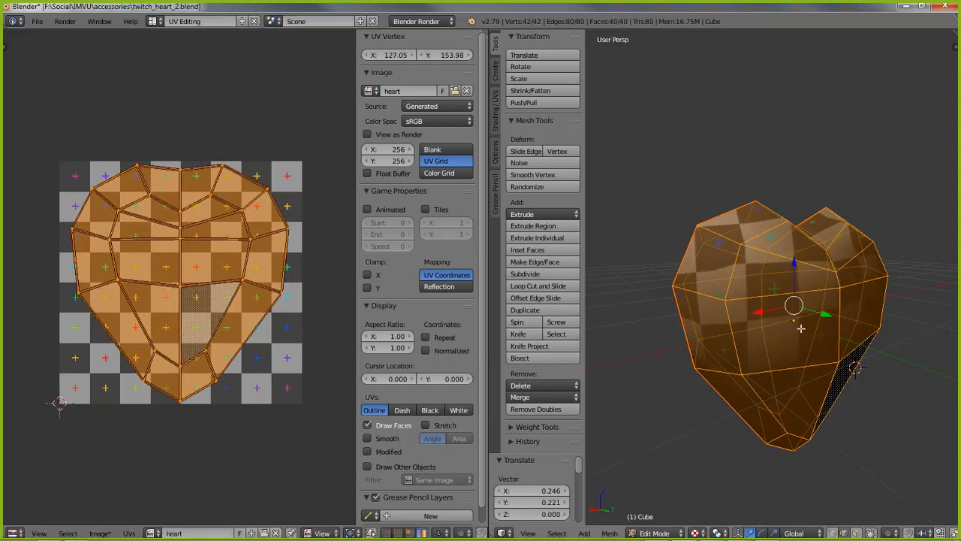
Set the heart image's width to 512 pixels and unwrap the whole mesh again
middle_click_drag(800, 329, 751, 321)
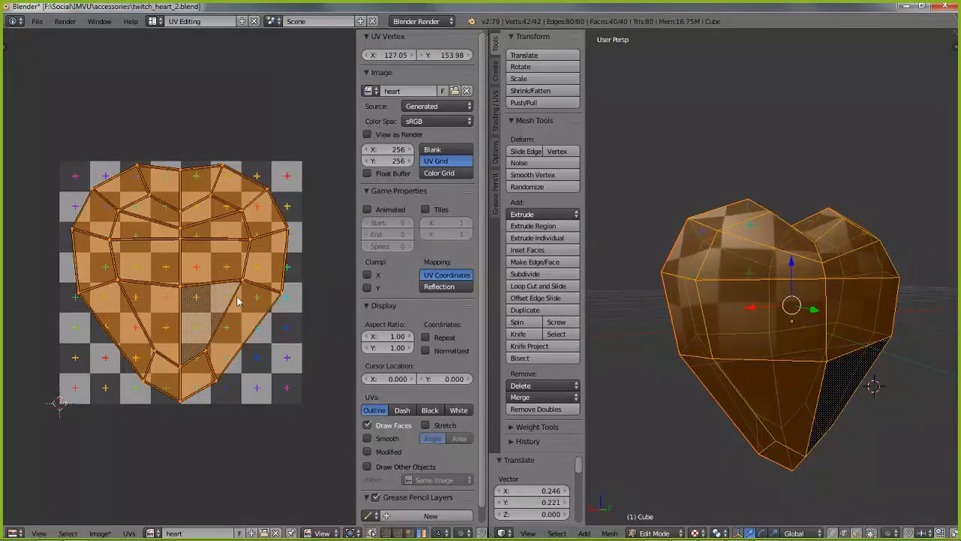
middle_click_drag(253, 285, 225, 318)
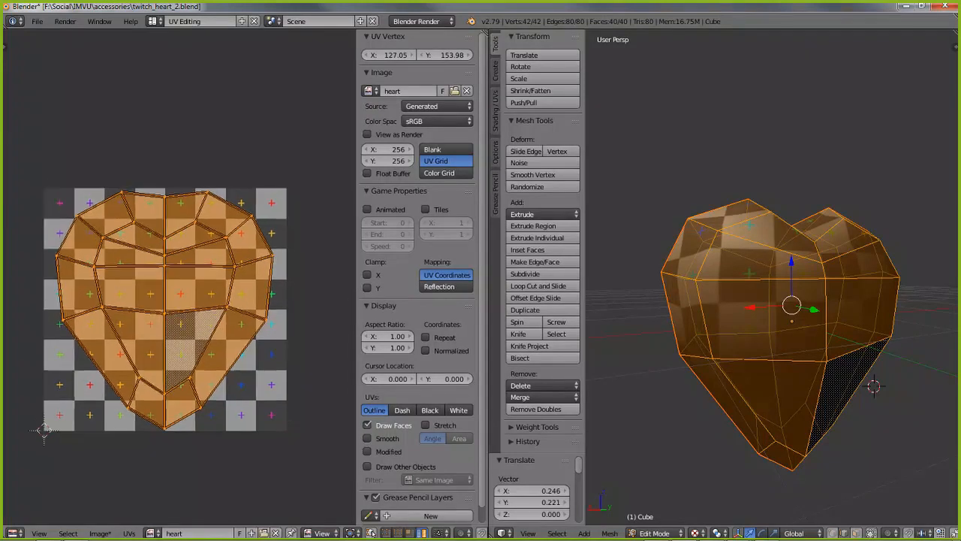
middle_click_drag(685, 302, 740, 325)
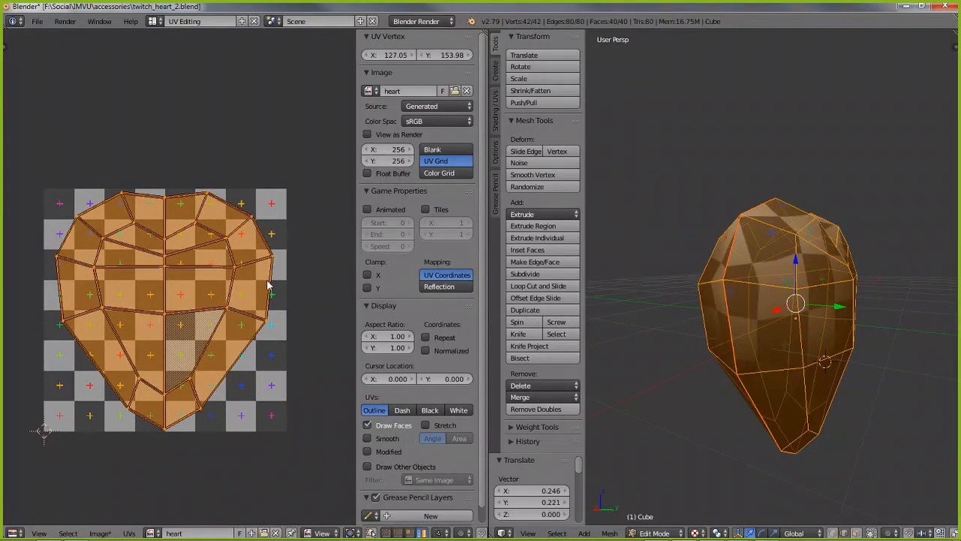
left_click(402, 151)
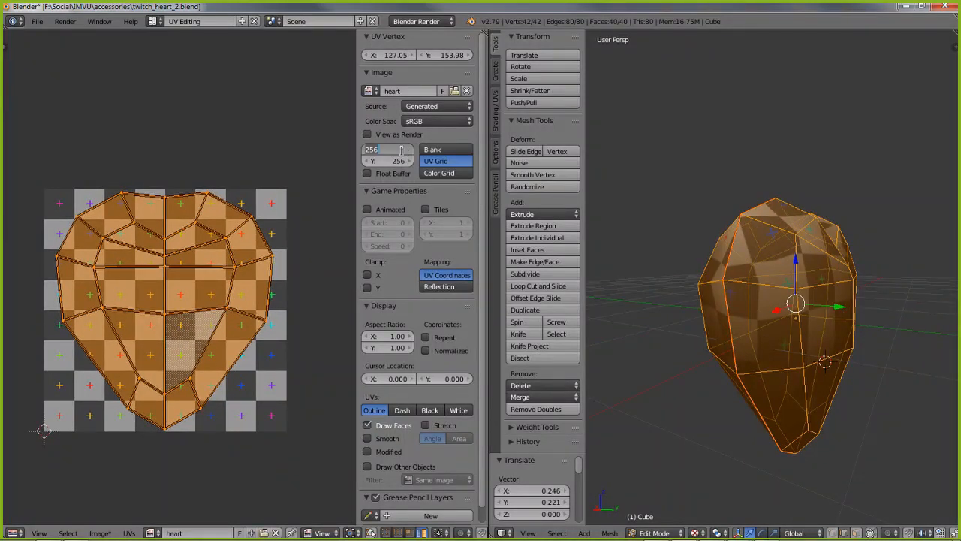
type("512")
key("Return")
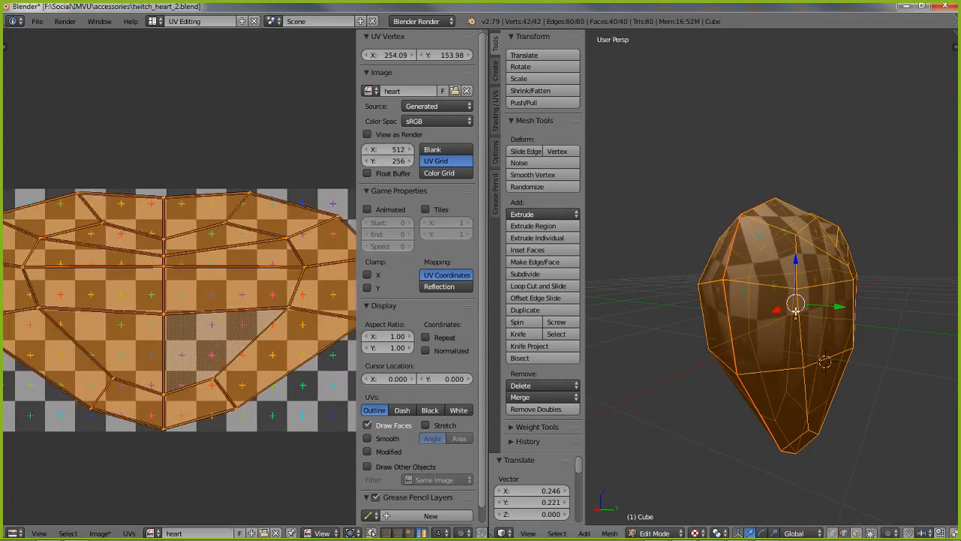
key("u")
left_click(732, 309)
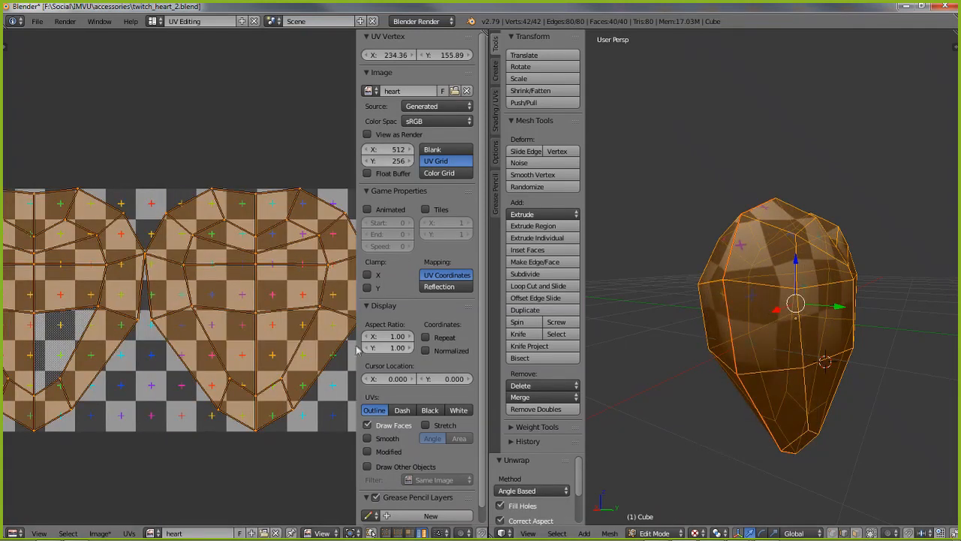
Move the right-hand heart UV island about 23 pixels along X and 1 pixel along Y, away from the other island
middle_click_drag(267, 330, 275, 334)
right_click(263, 313)
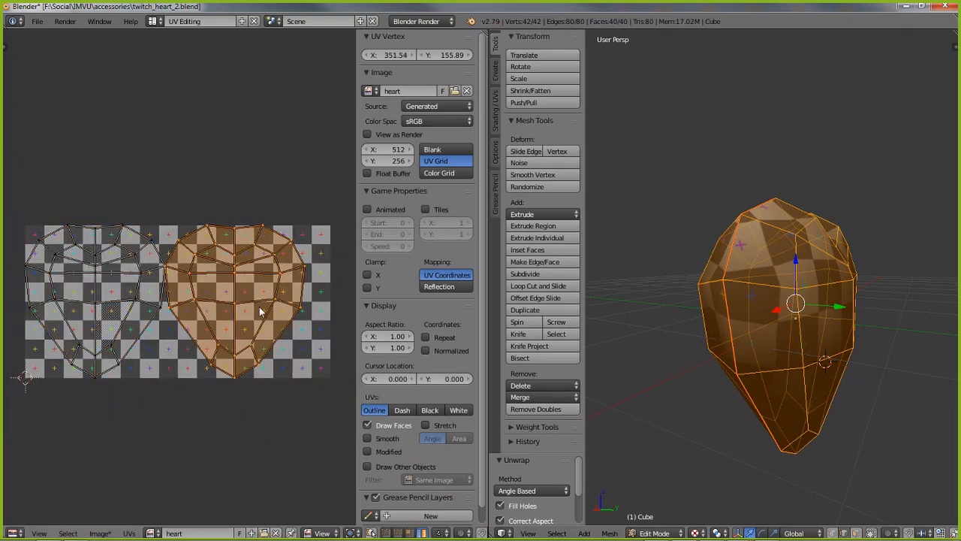
key("g")
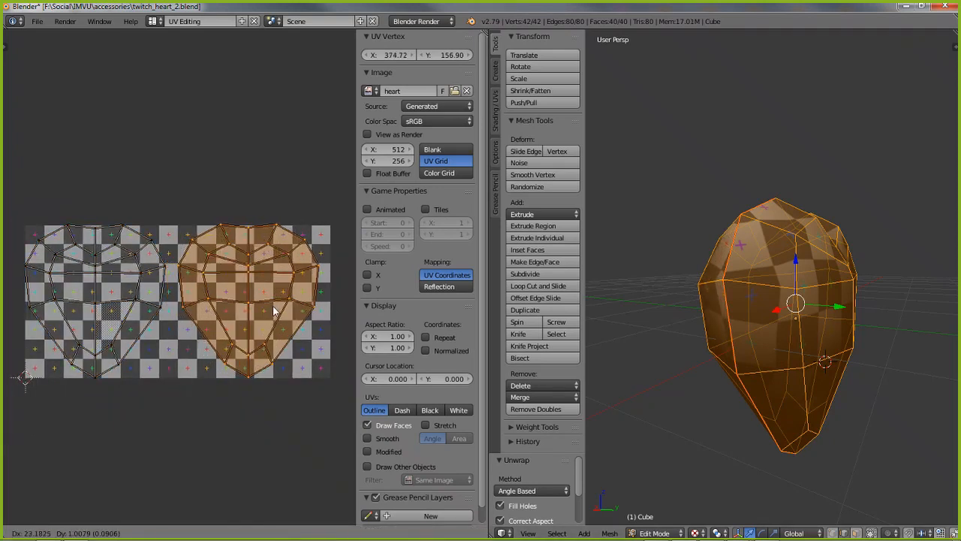
left_click(274, 311)
Shift the left-hand heart UV island about 0.039 along X, clear of the grid's outer edge
right_click(135, 306)
key("g")
left_click(140, 305)
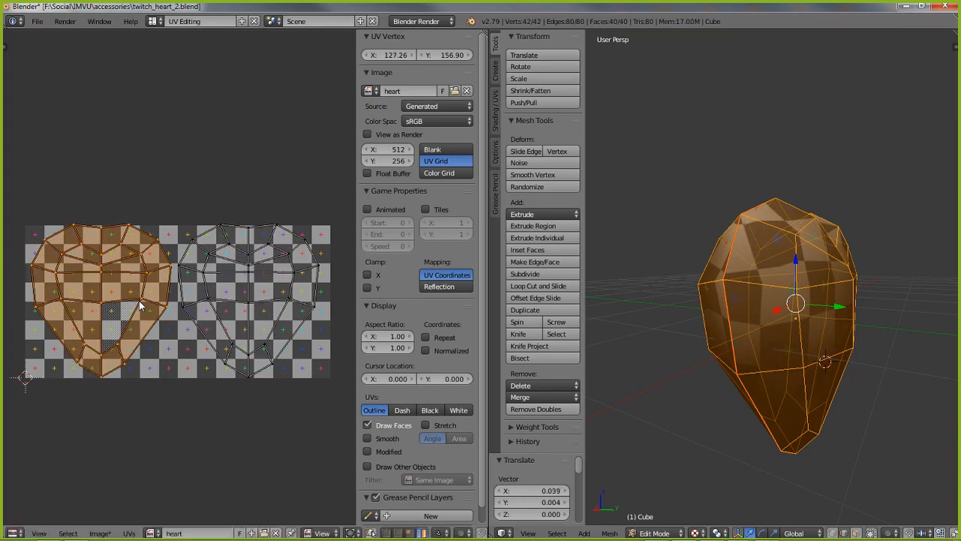
key("g")
left_click(138, 302)
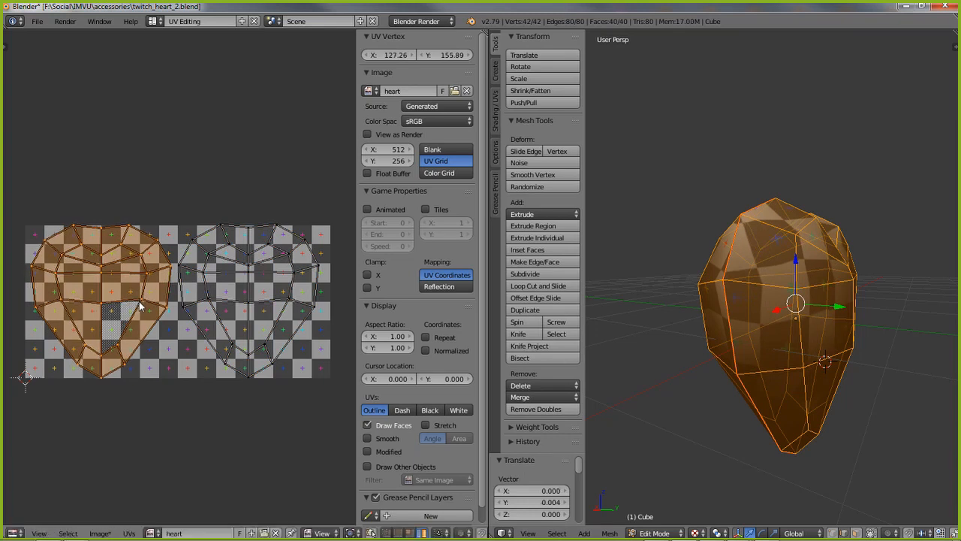
Select both heart UV islands together and scale them down to 0.968
right_click(247, 302, "shift")
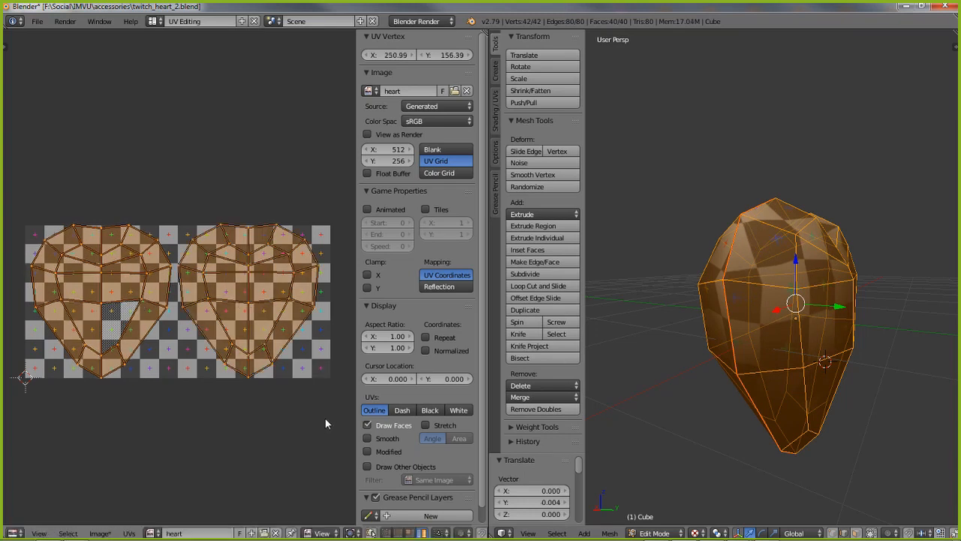
key("s")
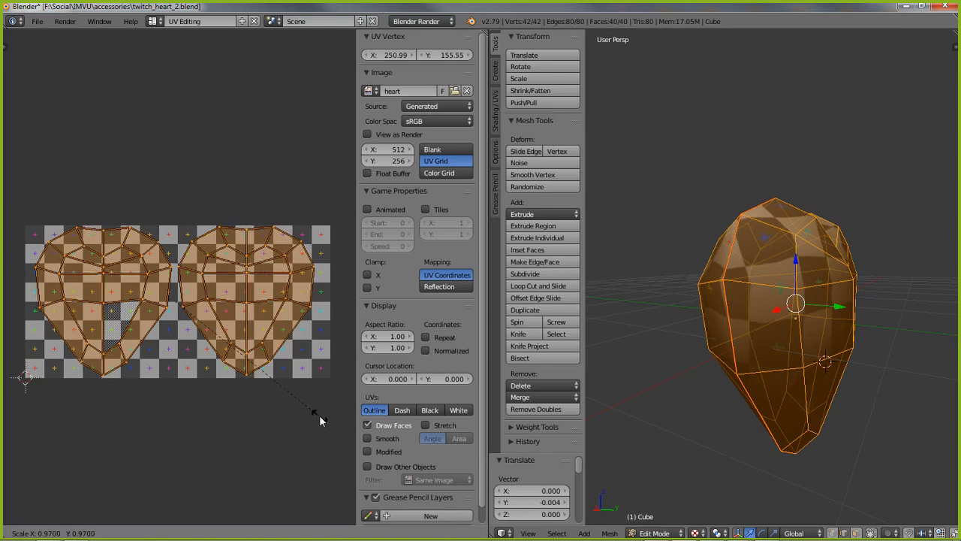
left_click(318, 415)
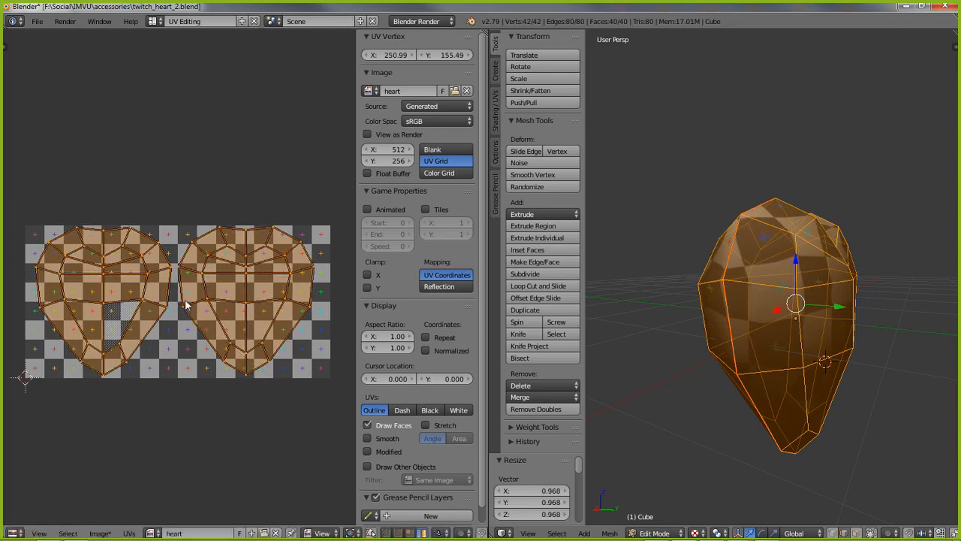
Enable Snap to Pixels for the UVs
middle_click_drag(646, 360, 689, 351)
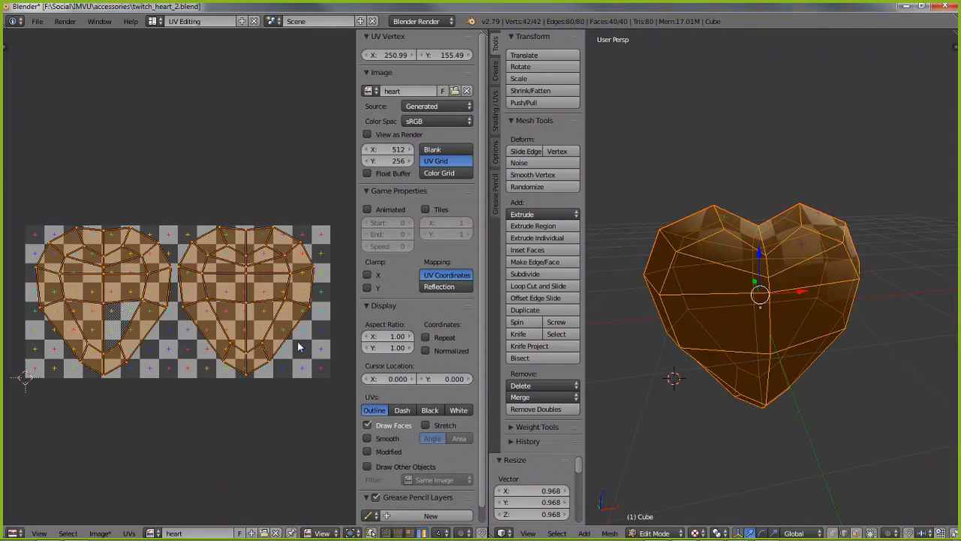
left_click(129, 533)
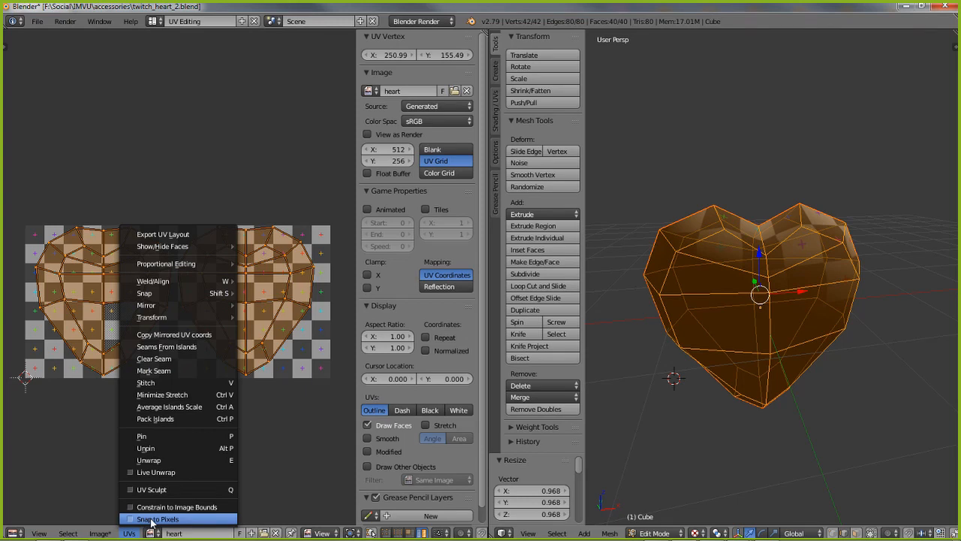
left_click(147, 519)
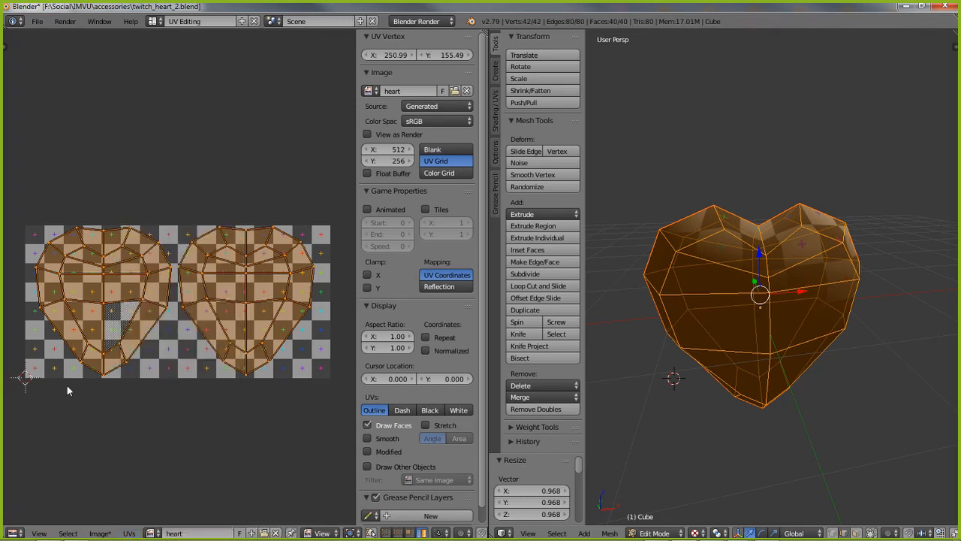
Switch to UV vertex selection and try moving the vertex just right of the left-hand heart's tip
right_click(80, 367)
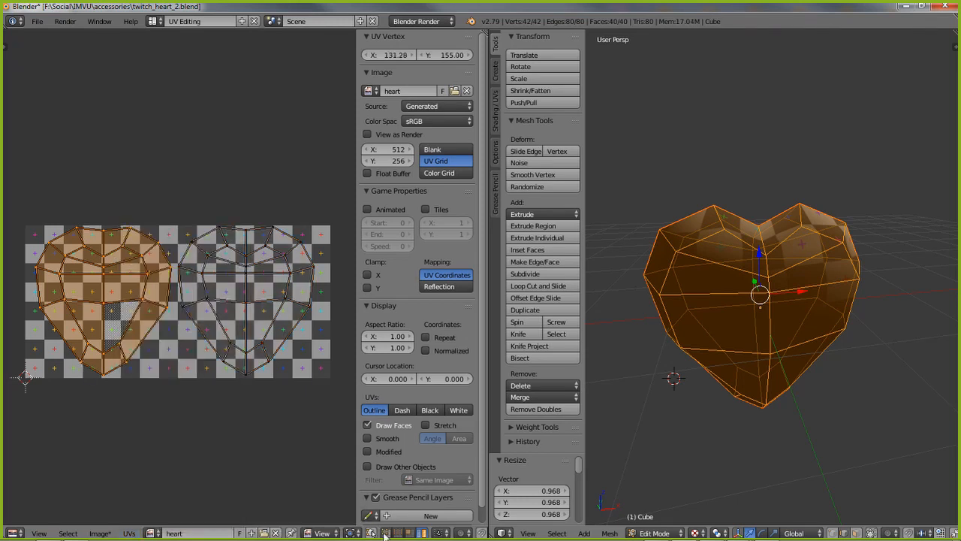
left_click(386, 535)
right_click(131, 369)
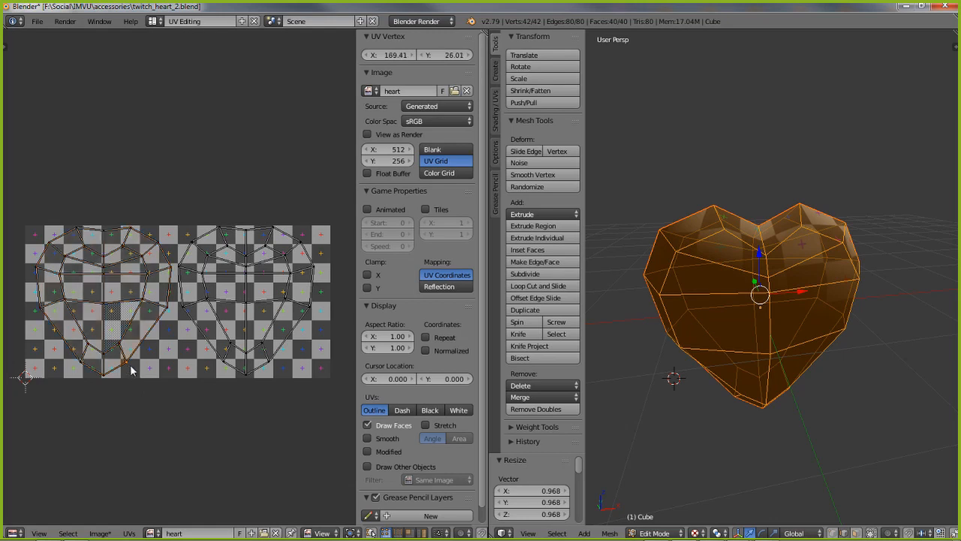
key("g")
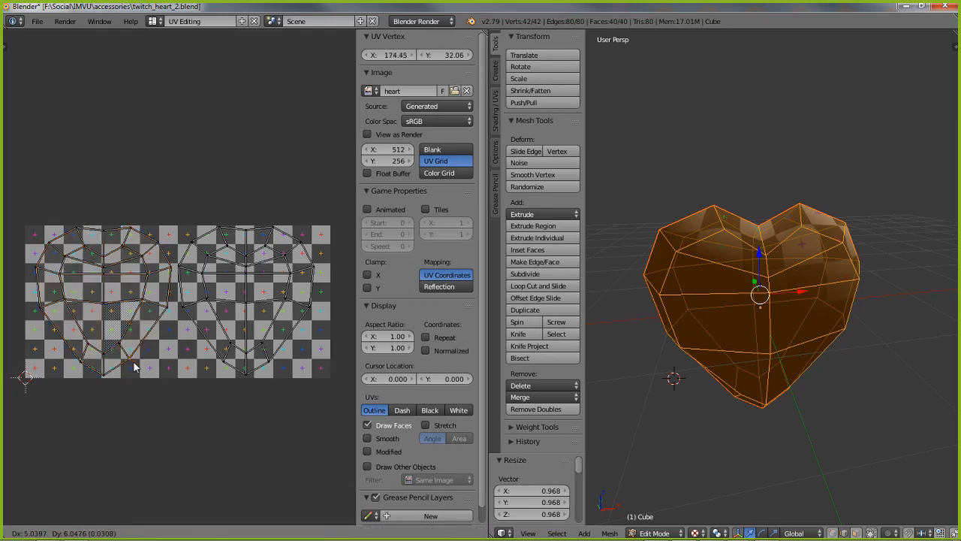
right_click(134, 364)
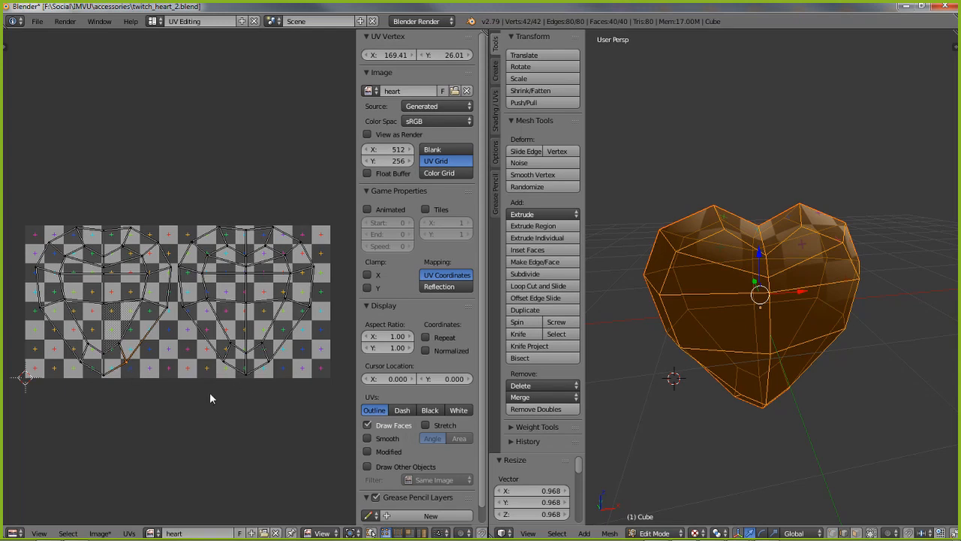
Examine how the left-hand heart island's vertices line up with the pixels of the texture grid, from the tip to the upper edge
middle_click_drag(118, 374, 198, 347)
scroll(194, 347, "up", 6)
middle_click_drag(246, 409, 161, 339)
middle_click_drag(209, 382, 172, 368)
scroll(186, 388, "up", 2)
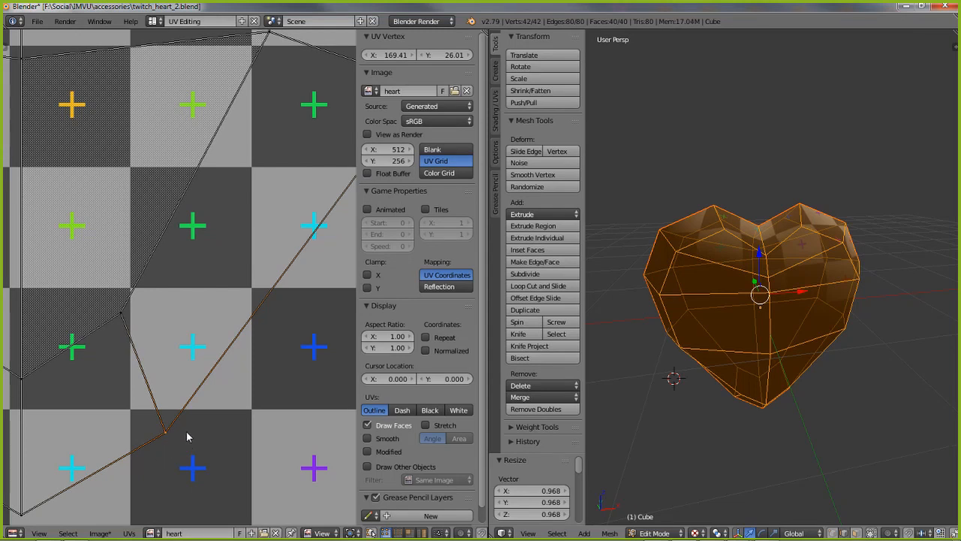
scroll(189, 433, "down", 1)
scroll(214, 440, "down", 1)
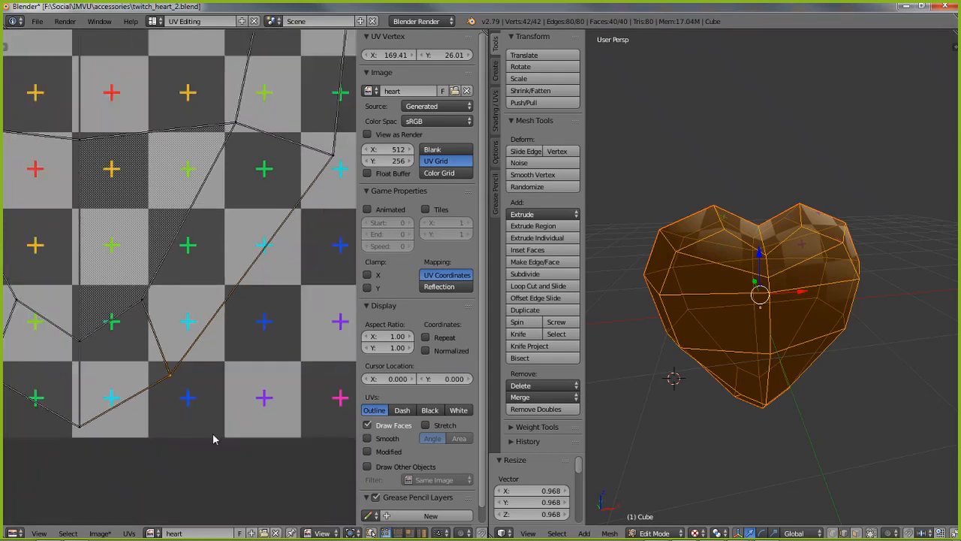
scroll(210, 423, "down", 3)
middle_click_drag(198, 338, 253, 410)
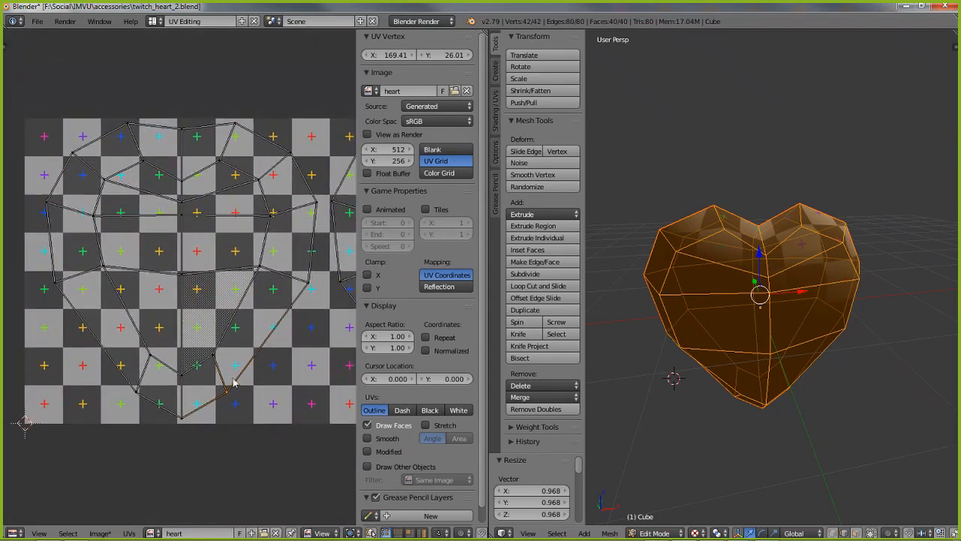
scroll(232, 403, "up", 2)
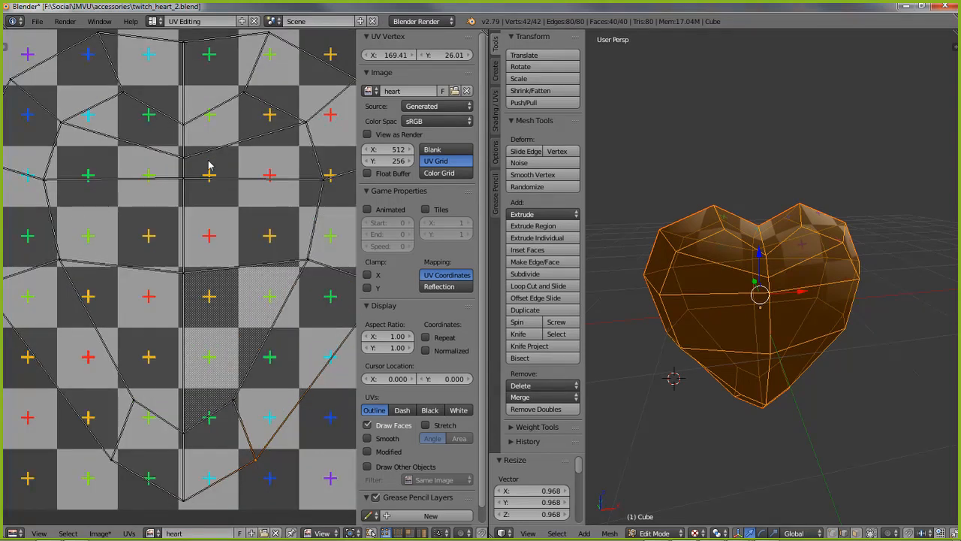
scroll(210, 241, "down", 1)
scroll(218, 279, "down", 1)
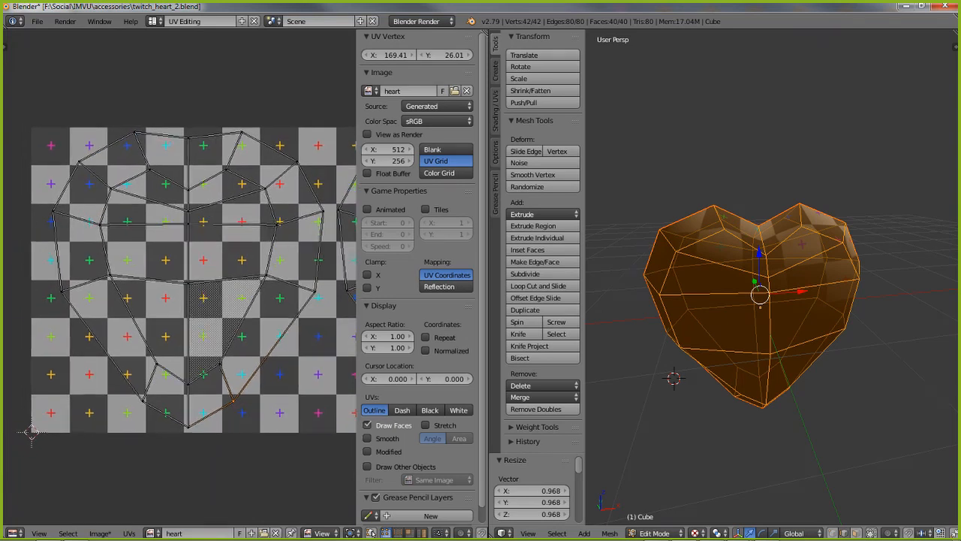
Switch to UV island selection and move the left-hand heart island by about -0.012 in X and 0.002 in Y
right_click(191, 236)
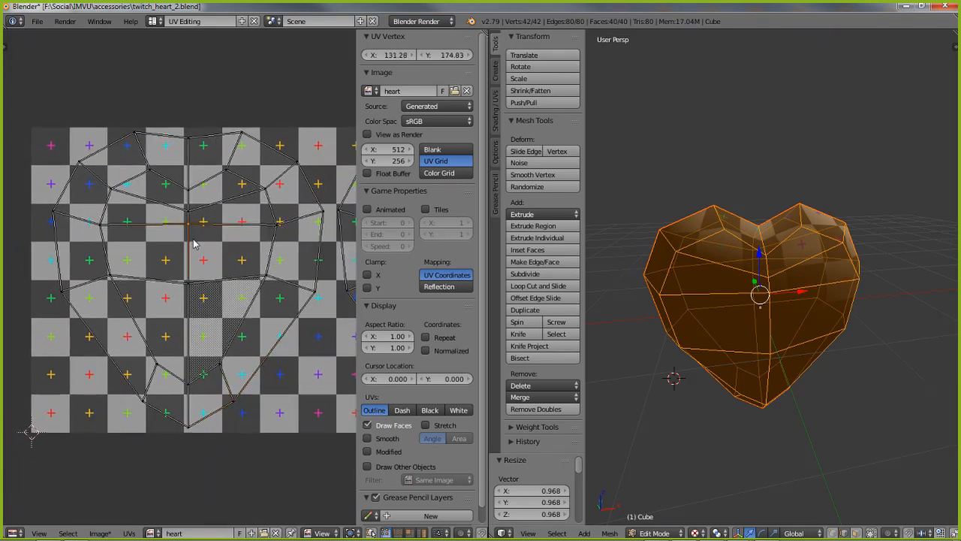
left_click(422, 533)
right_click(243, 338)
scroll(240, 332, "up", 2)
key("h")
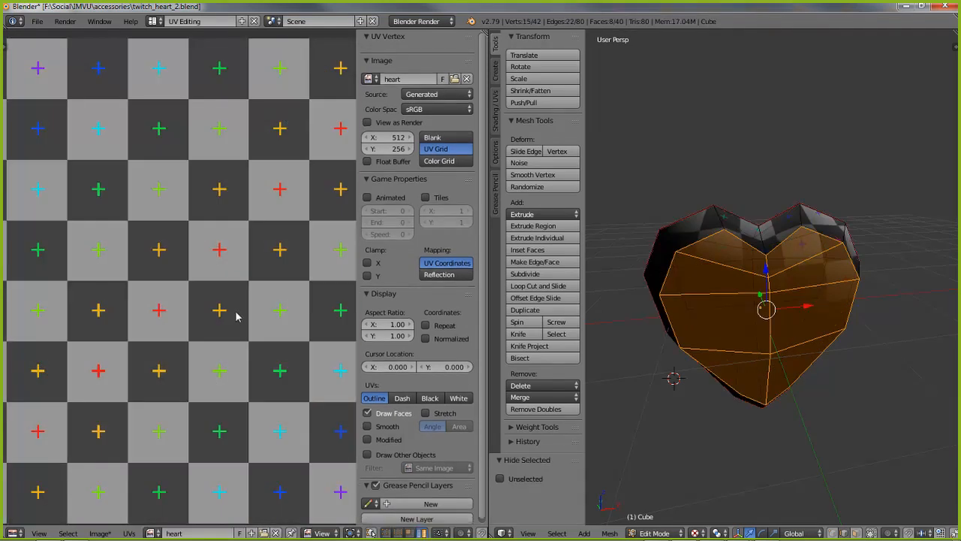
key("alt+h")
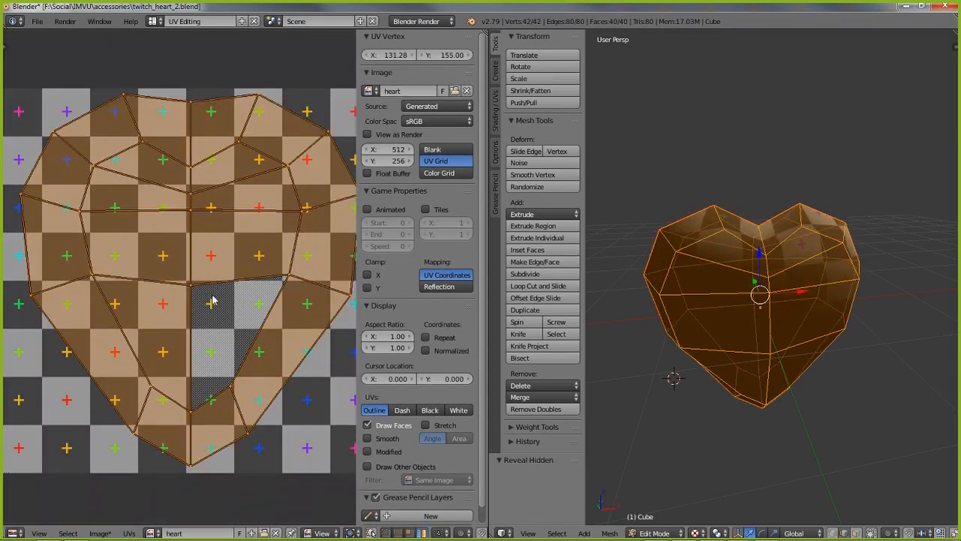
key("g")
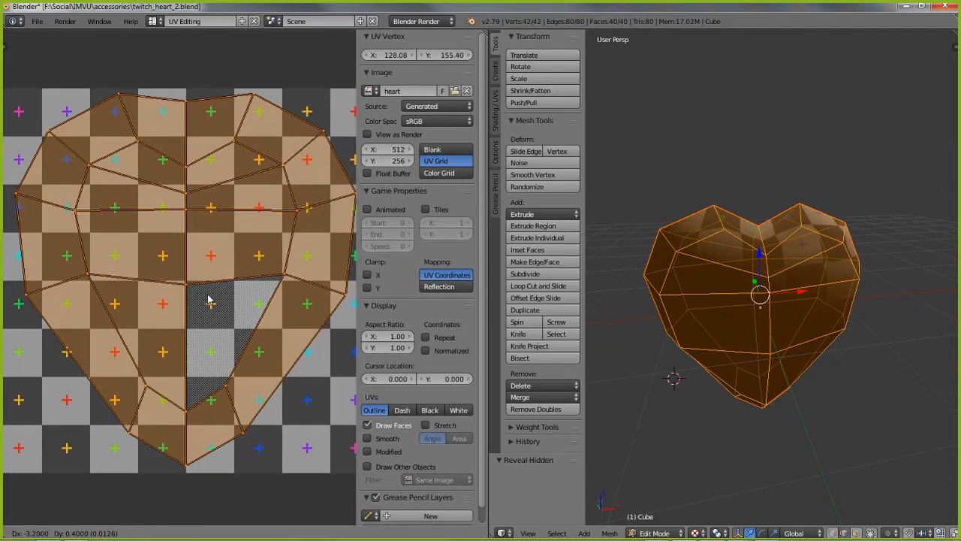
left_click(211, 301)
middle_click_drag(239, 296, 103, 369)
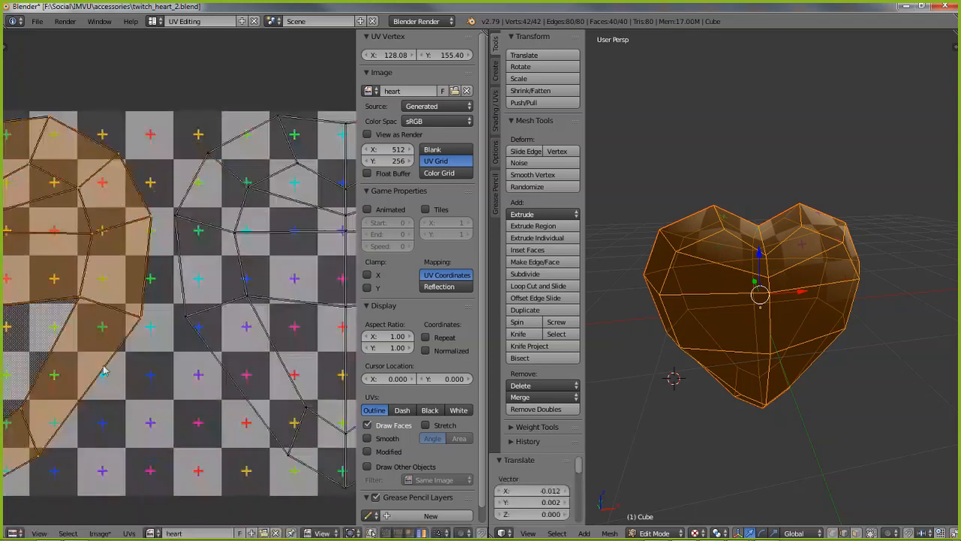
Turn on Snap to Pixels and move the left-hand heart island by about 0.003 in X and -0.012 in Y
left_click(129, 533)
left_click(141, 519)
key("Home")
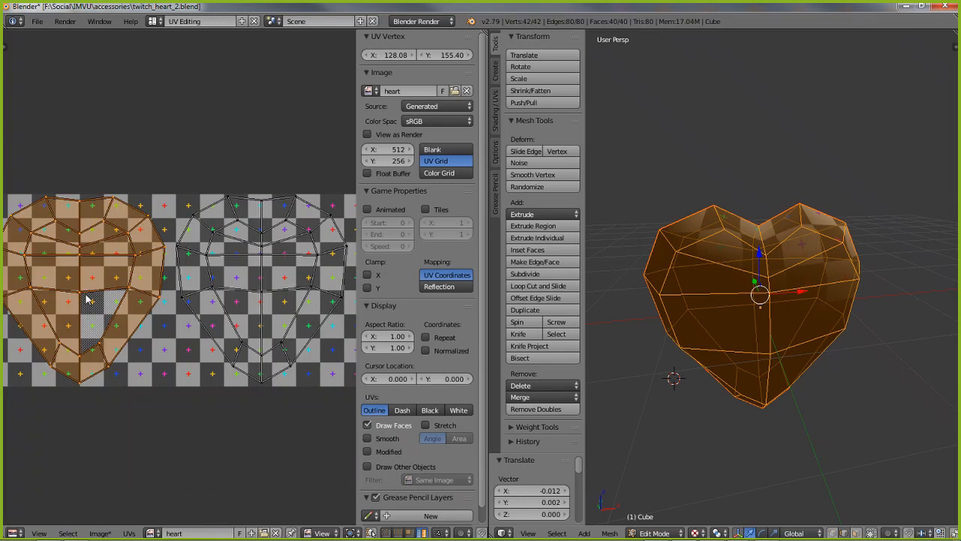
key("g")
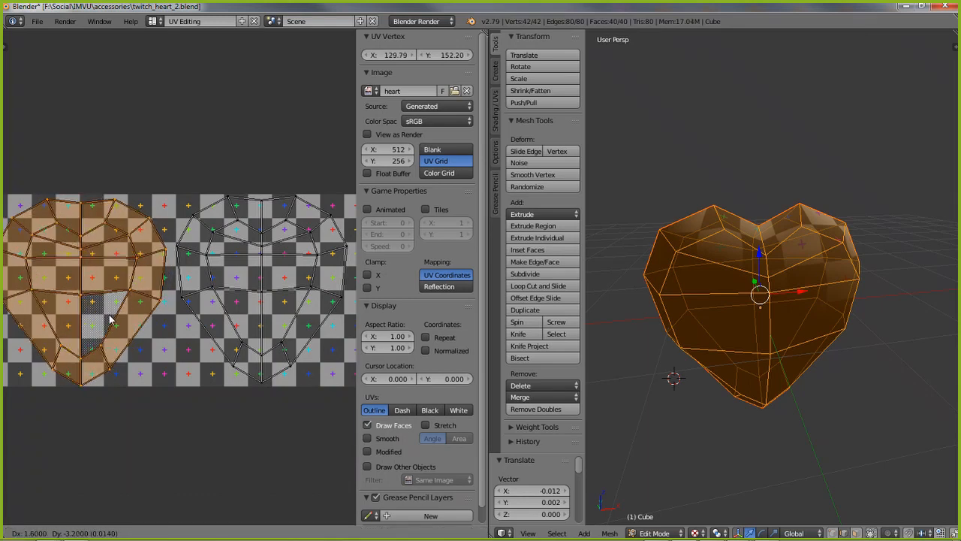
left_click(110, 319)
Select the right-hand heart island and move it by about 0.052 in X and -0.012 in Y
scroll(84, 315, "up", 1)
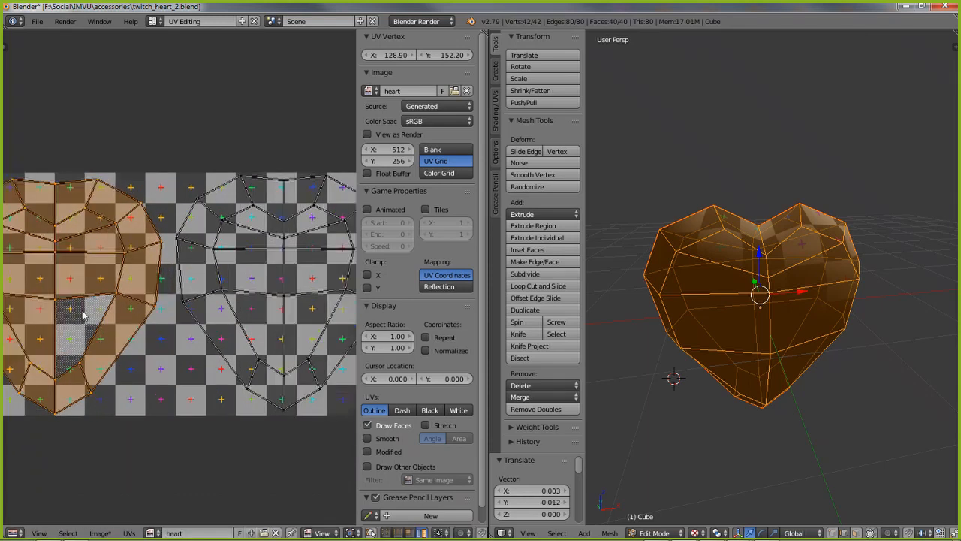
middle_click_drag(203, 304, 110, 318)
right_click(178, 310)
key("g")
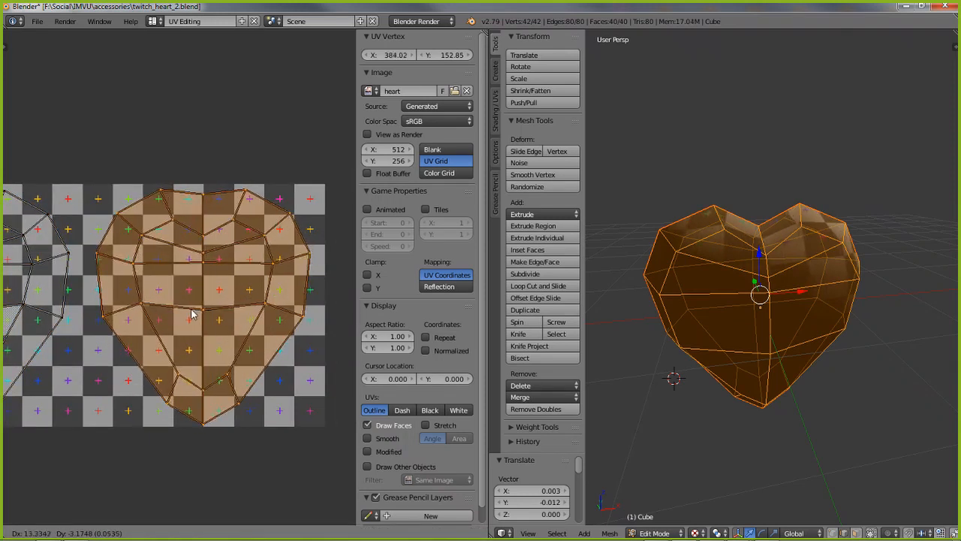
left_click(191, 314)
Examine how both heart islands sit on the pixel grid and check the coordinates of the left-hand heart's tip vertex
scroll(191, 316, "up", 5)
scroll(211, 319, "down", 1)
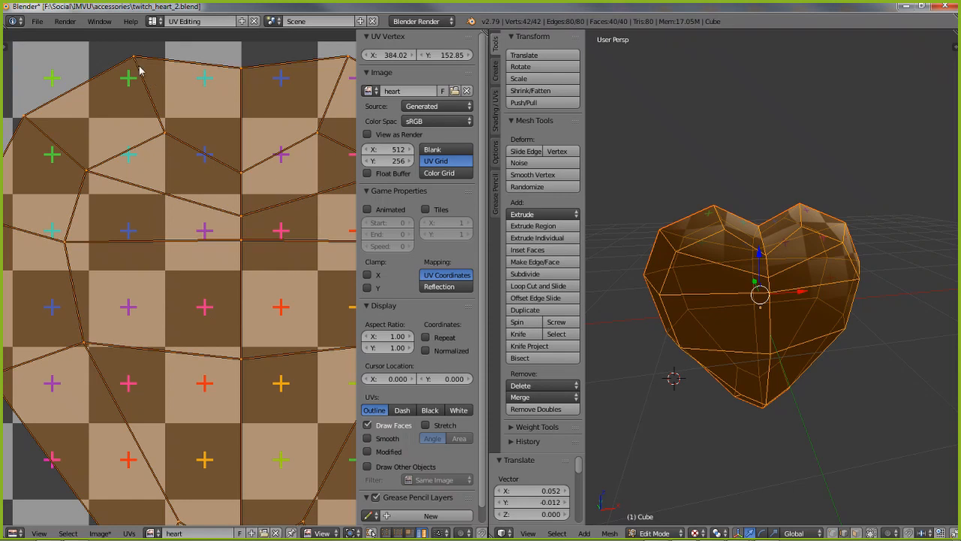
scroll(150, 294, "down", 5)
scroll(225, 279, "up", 2)
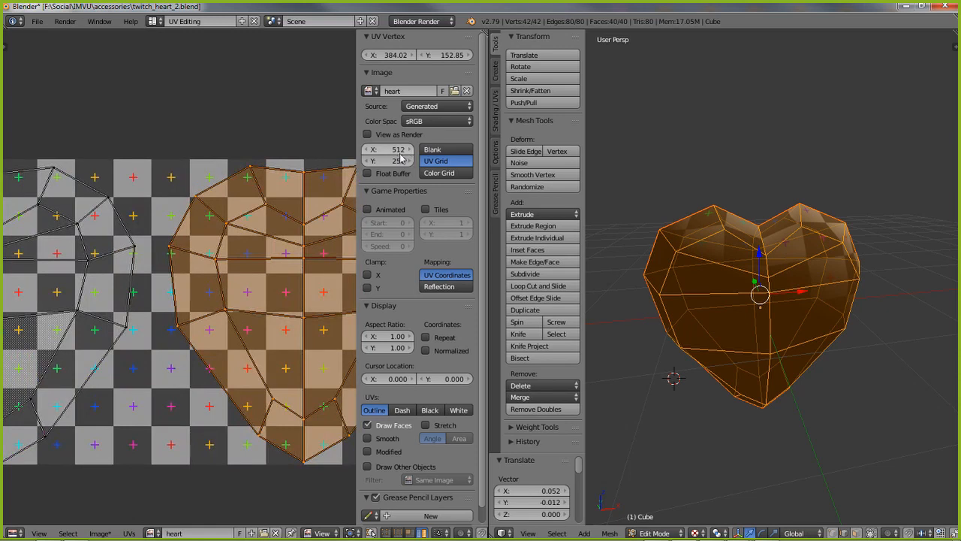
scroll(156, 278, "down", 1)
scroll(199, 271, "down", 1)
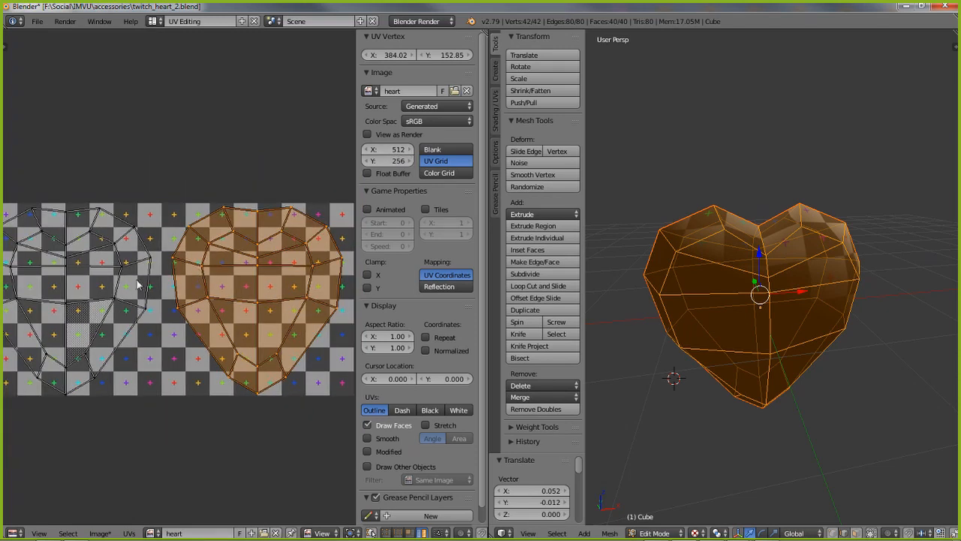
middle_click_drag(138, 281, 186, 296)
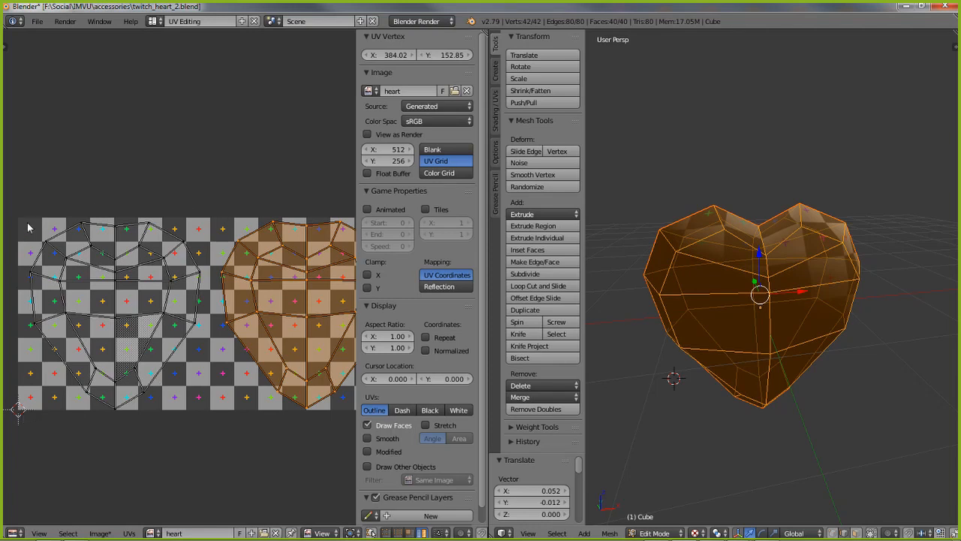
right_click(115, 413)
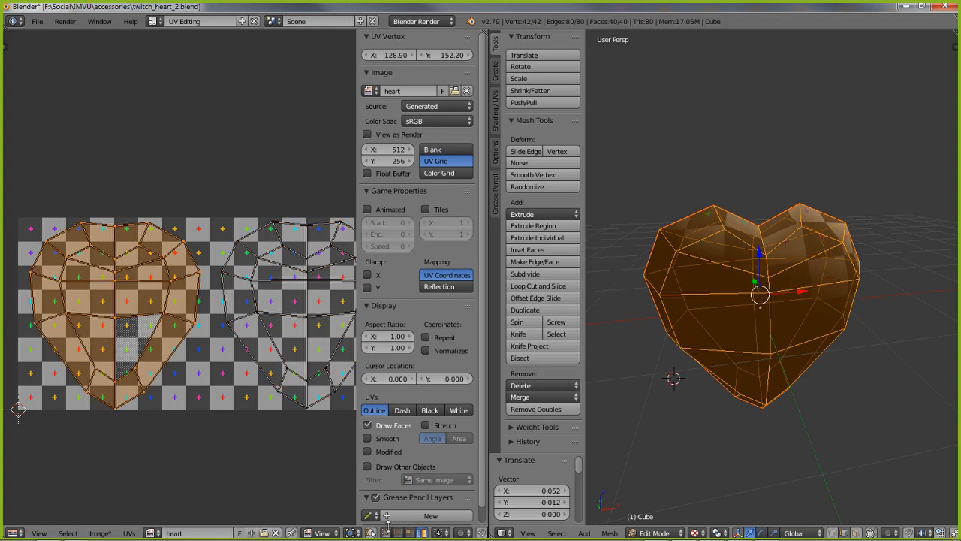
right_click(117, 415)
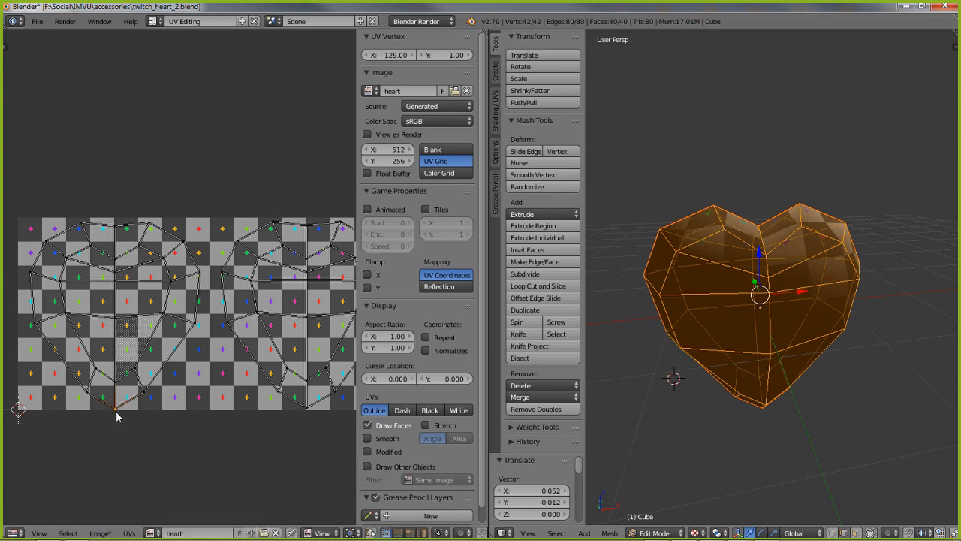
scroll(194, 386, "down", 2)
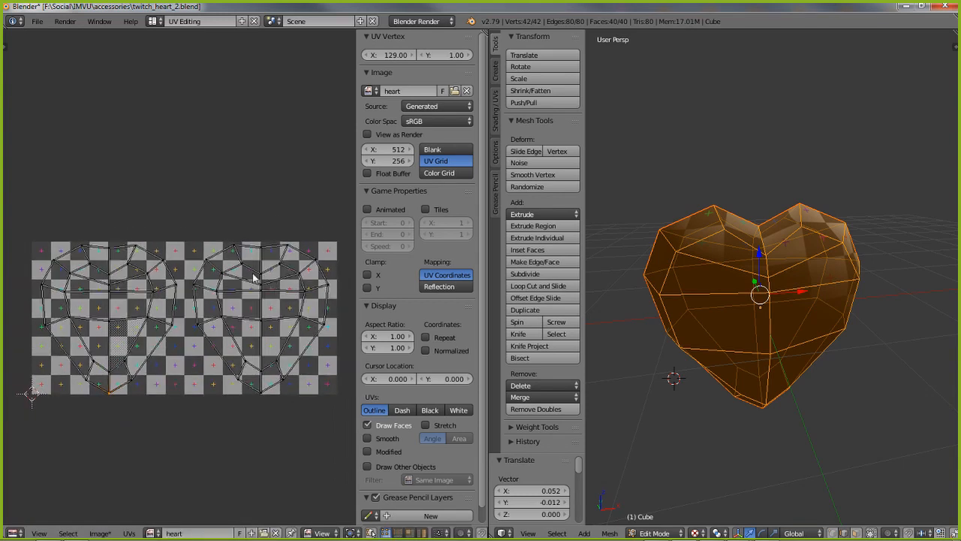
middle_click_drag(239, 271, 236, 274)
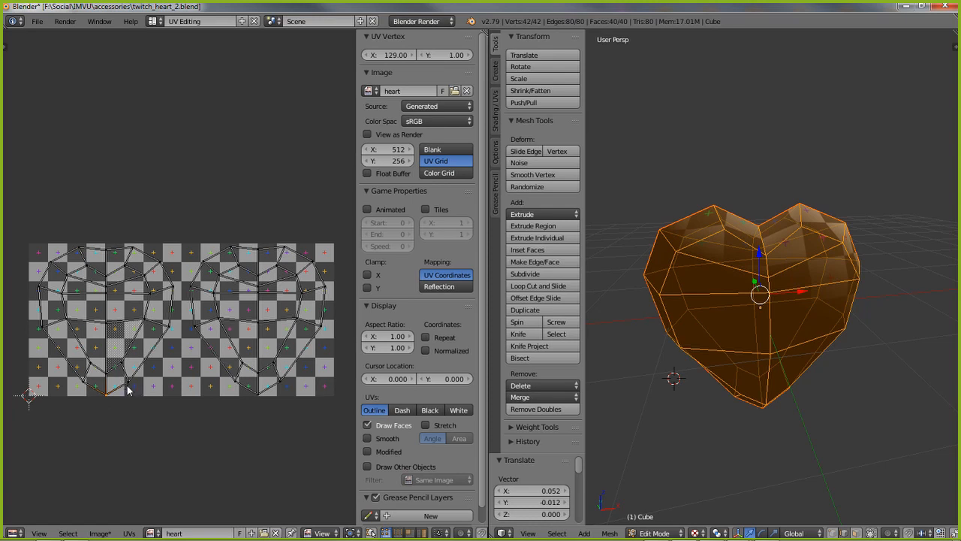
Try moving the left-hand heart's outer vertices and select the UVs of both heart islands
key("l")
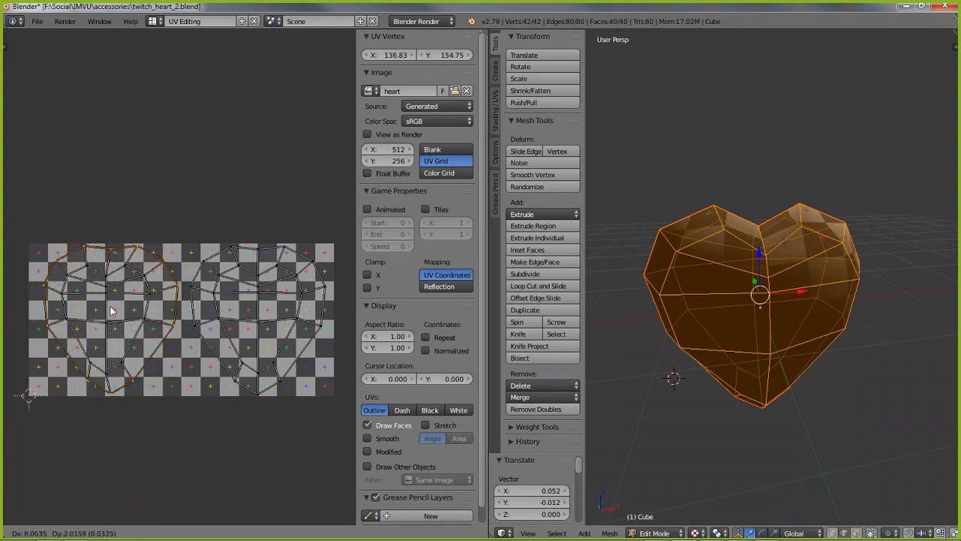
left_click(122, 333)
key("a")
key("a")
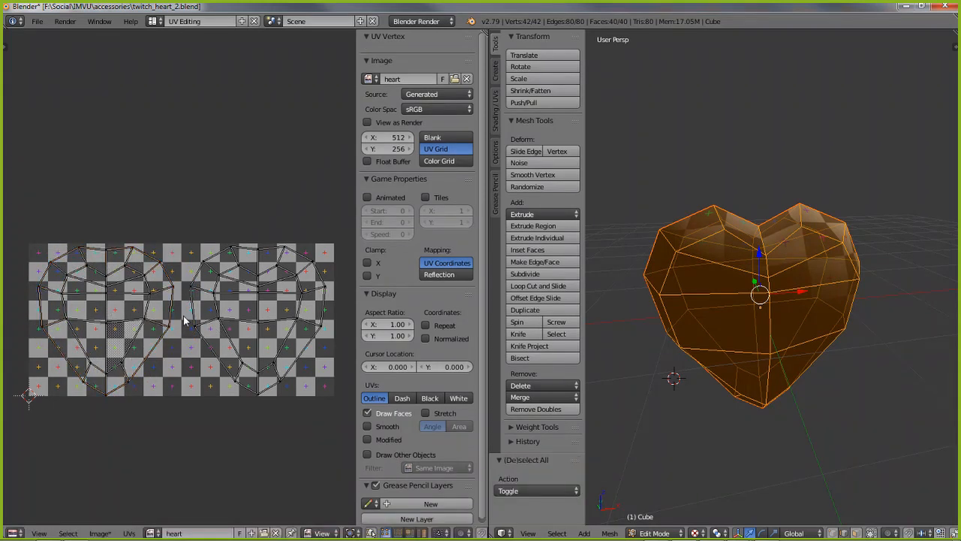
Export the UV layout as twitch_heart_2.png, a 512 × 256 PNG image with a fill opacity of 1.00
left_click(129, 533)
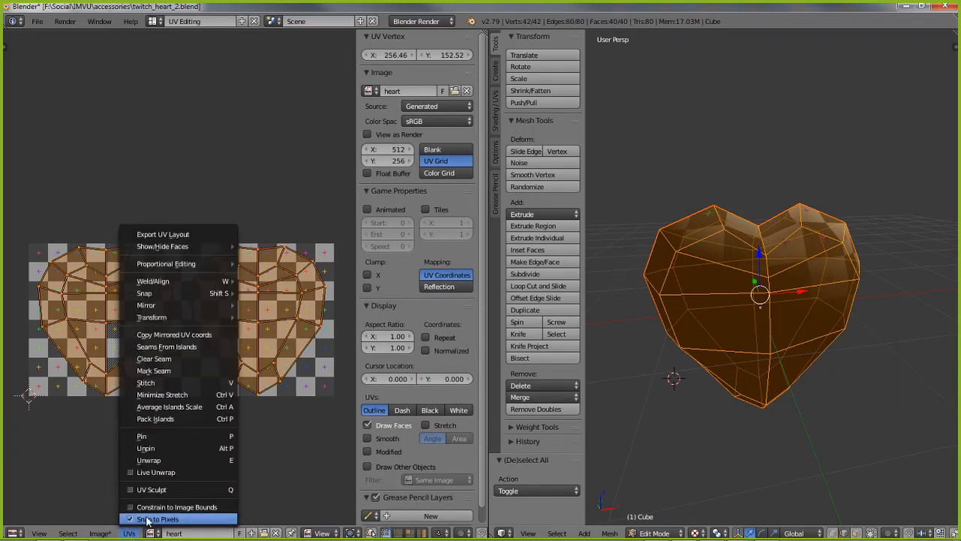
left_click(172, 238)
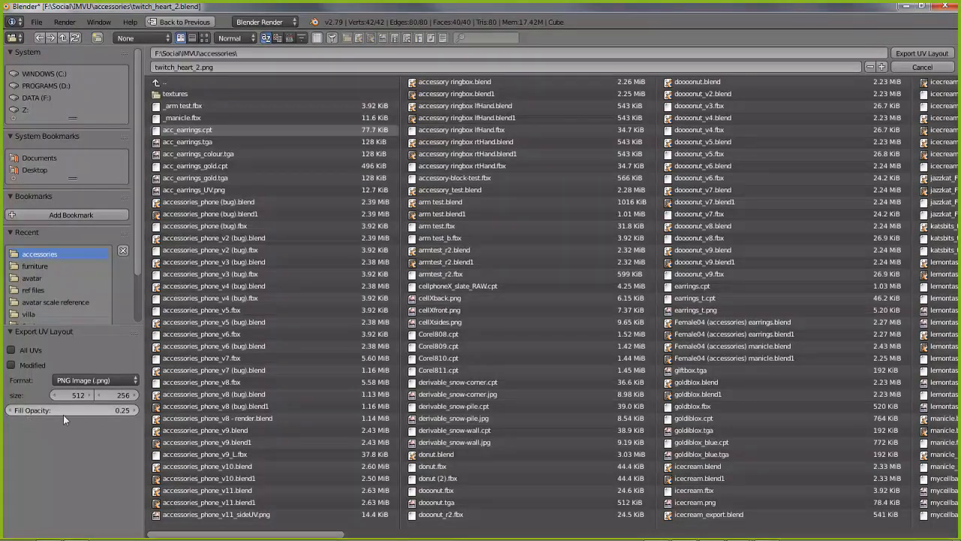
left_click(126, 411)
left_click(225, 67)
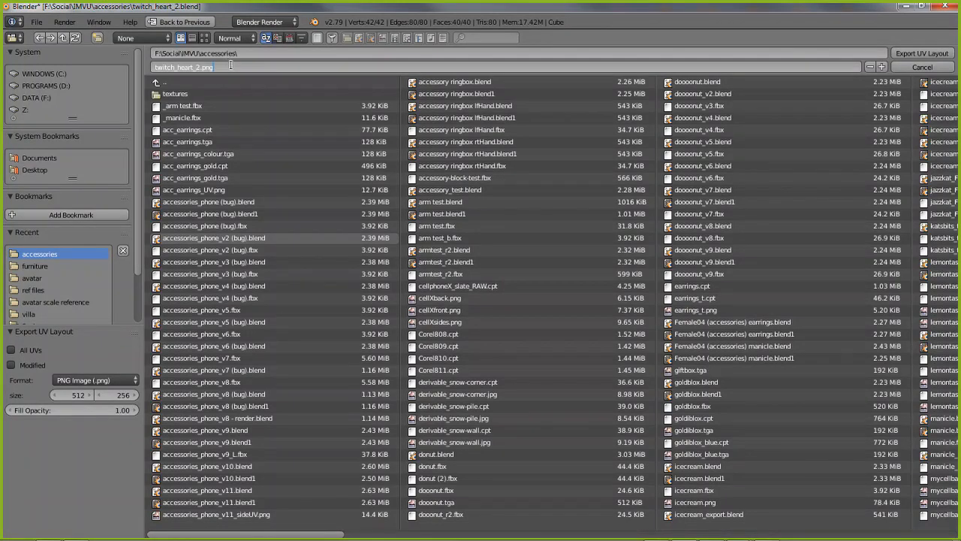
key("Return")
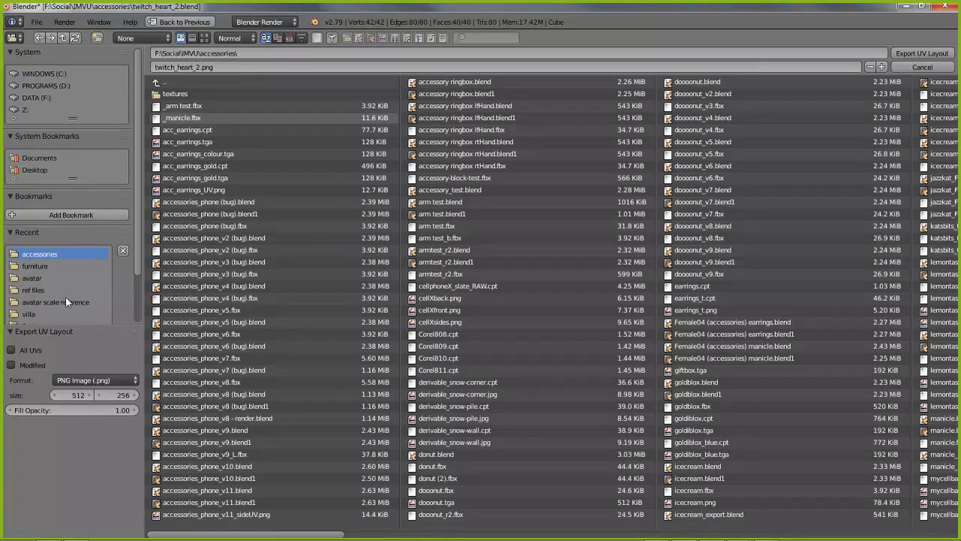
left_click(921, 53)
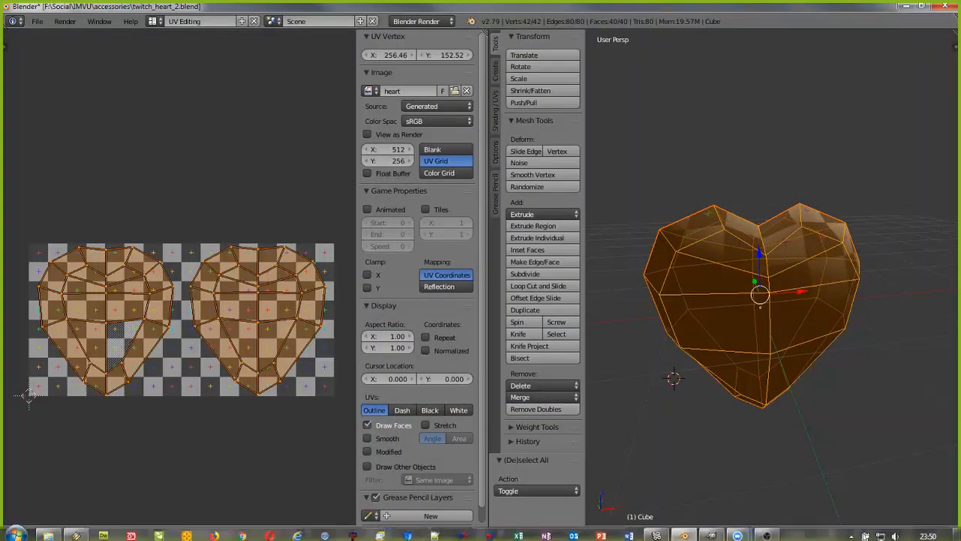
Switch to GIMP, open twitch_heart_2.png and place the text "A" near the middle of the left-hand heart
left_click(712, 532)
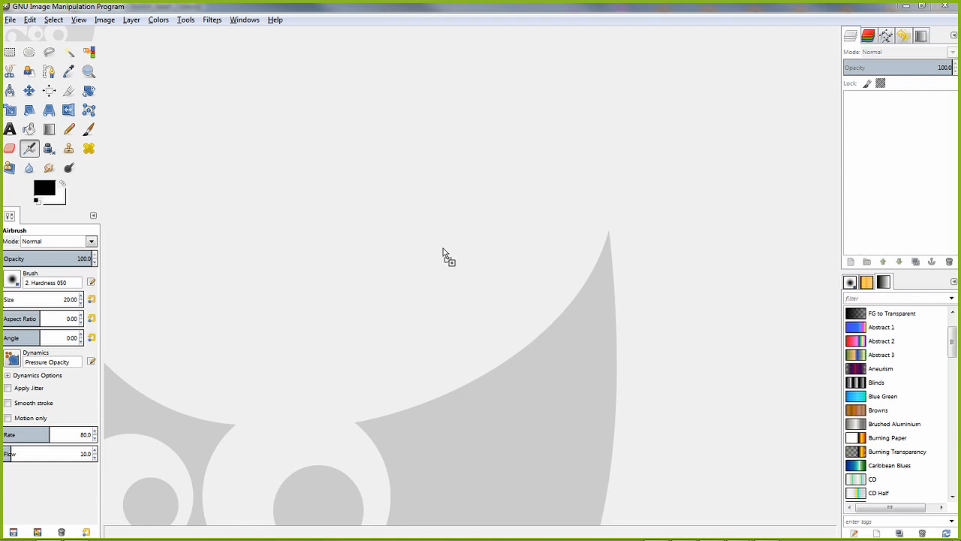
left_click_drag(443, 250, 445, 249)
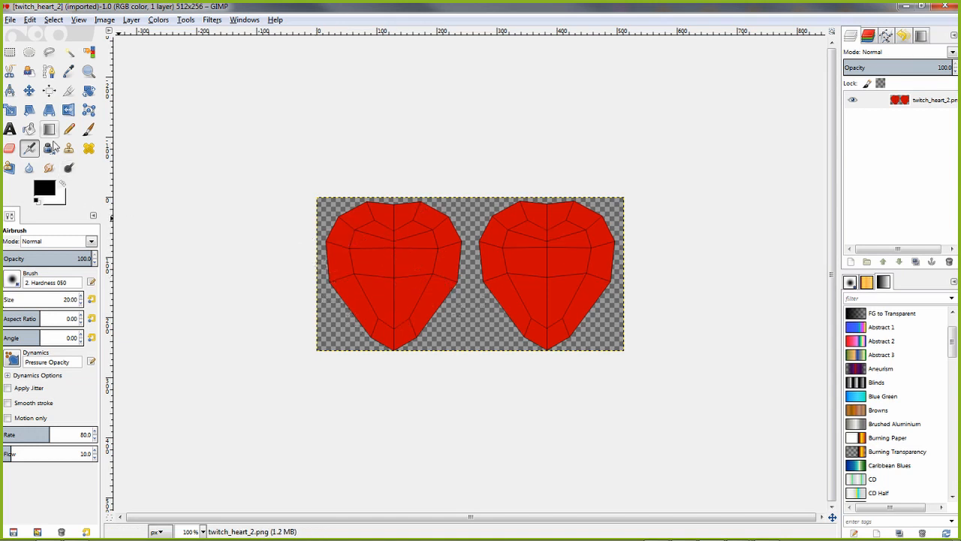
left_click(10, 130)
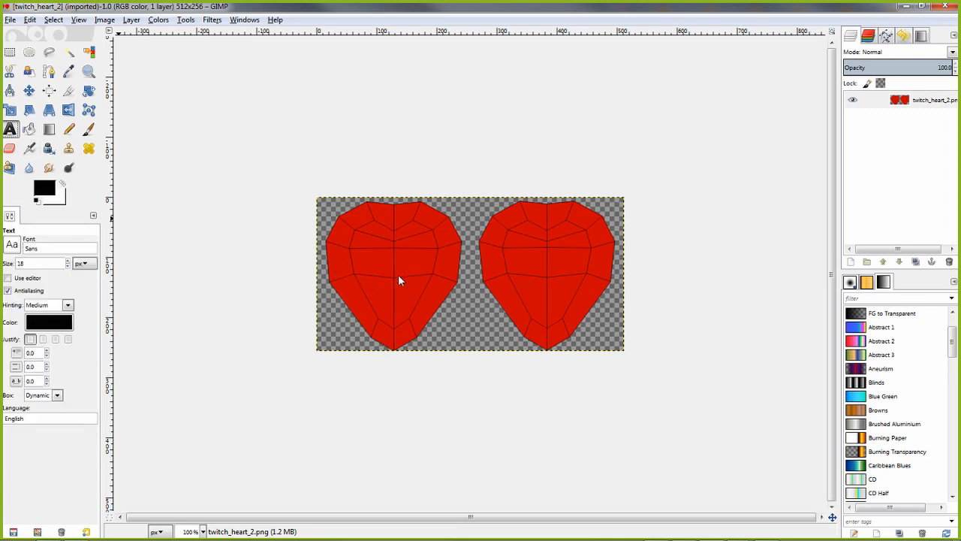
left_click(380, 275)
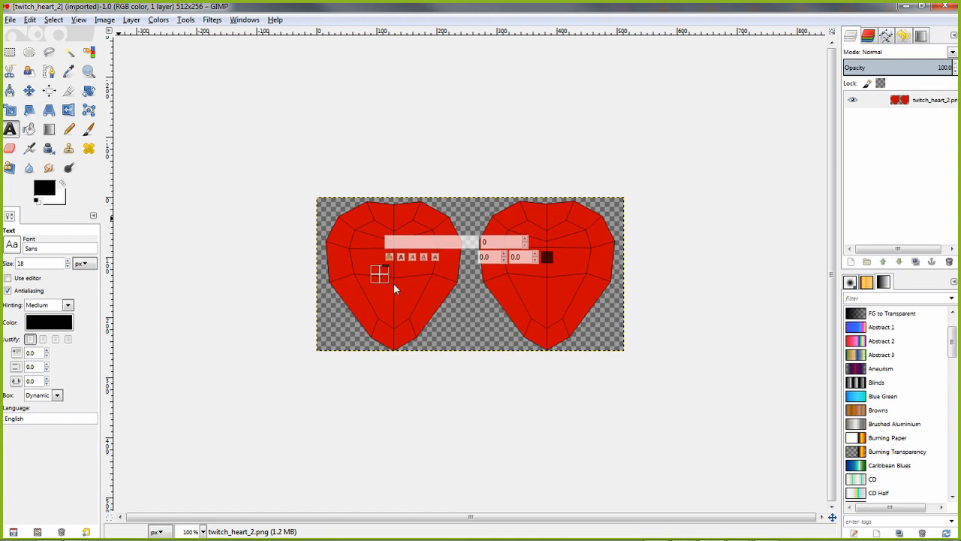
type("A")
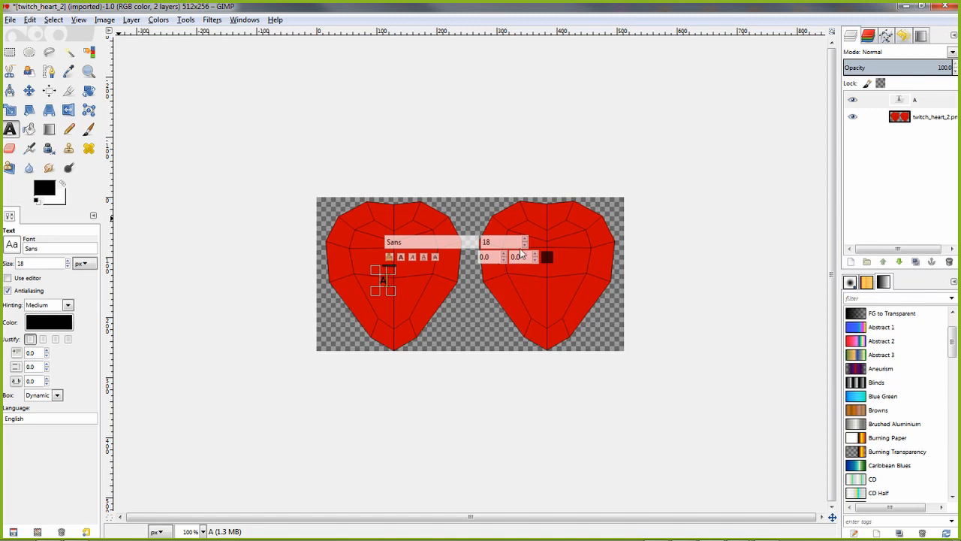
Select the letter A on the left-hand heart and set its font size to 48 px
left_click(524, 245)
left_click_drag(495, 245, 473, 244)
left_click(385, 280)
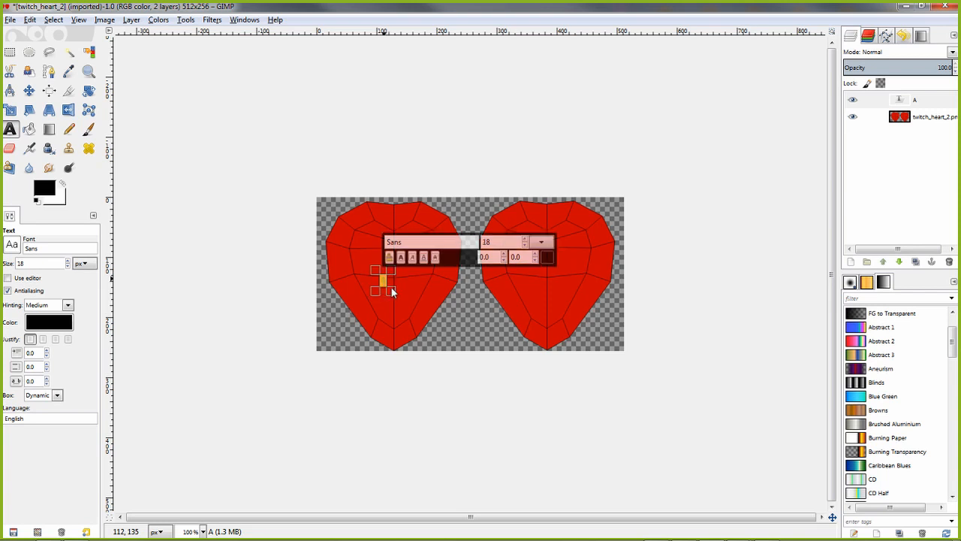
double_click(496, 243)
type("48")
key("Return")
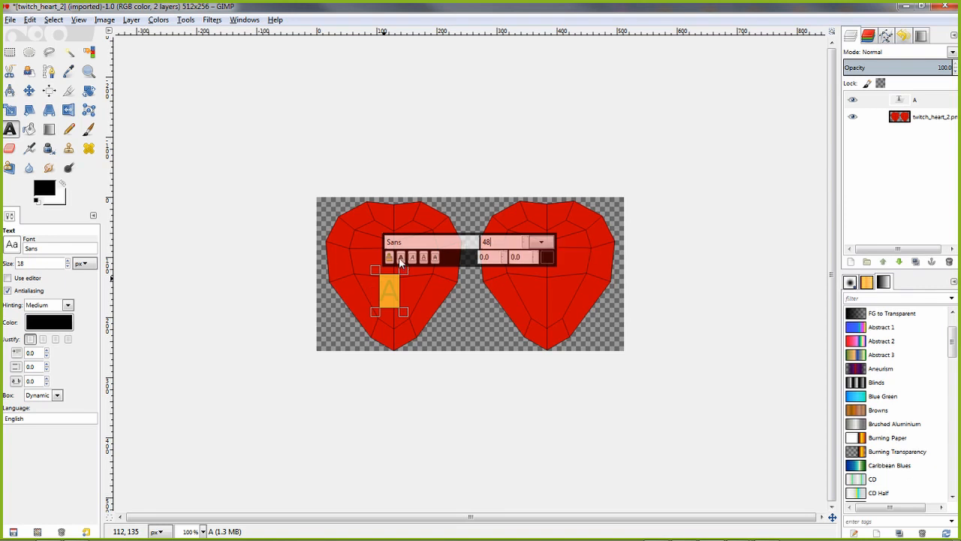
Try a font size of 72 px for the letter A on the left-hand heart
double_click(490, 243)
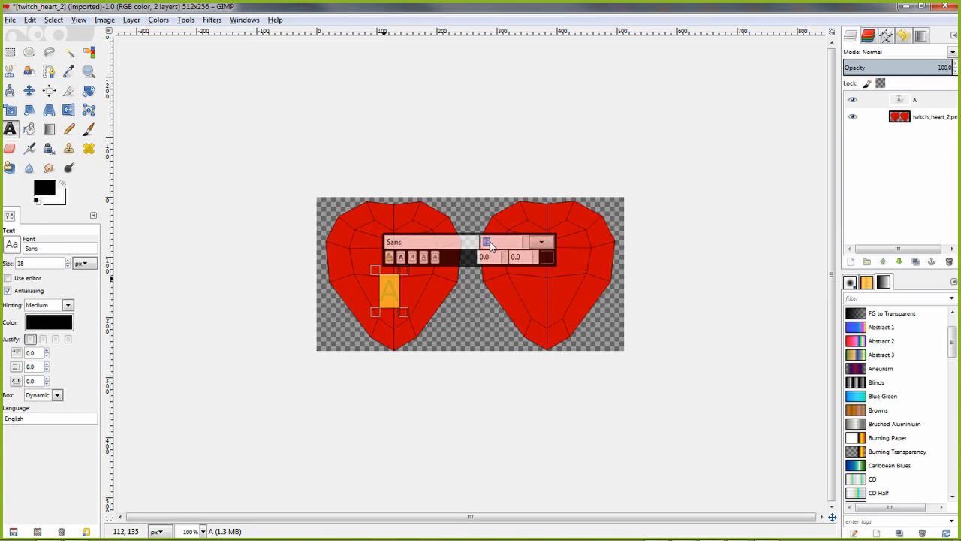
left_click(545, 245)
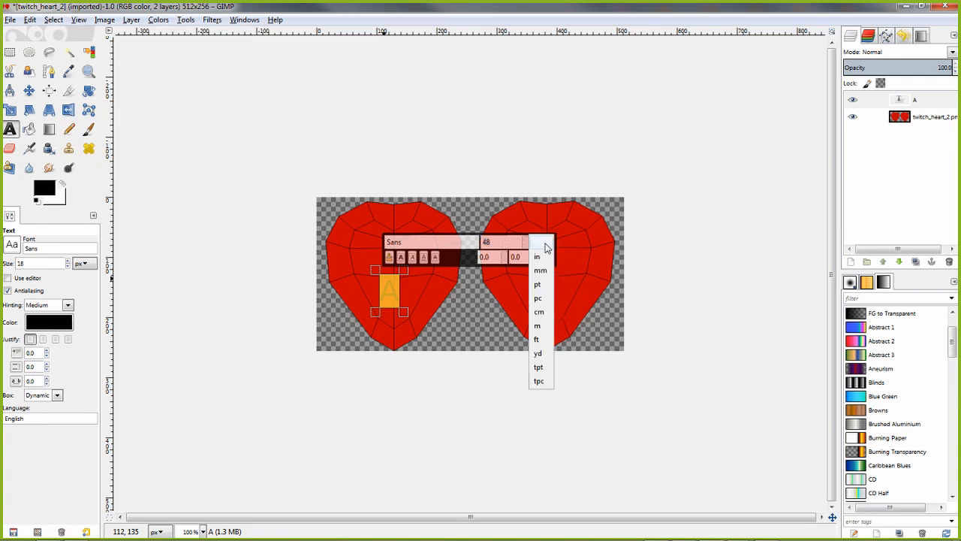
left_click(549, 297)
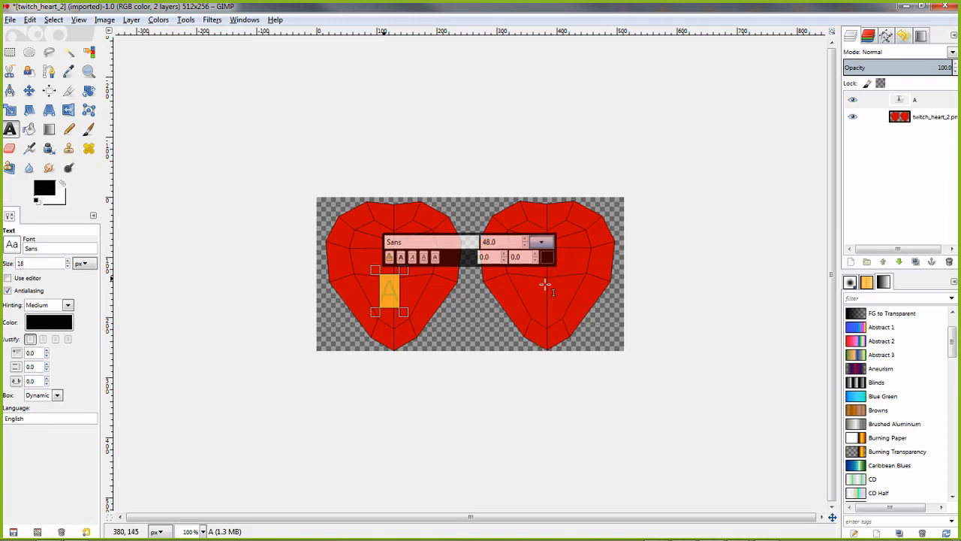
double_click(504, 241)
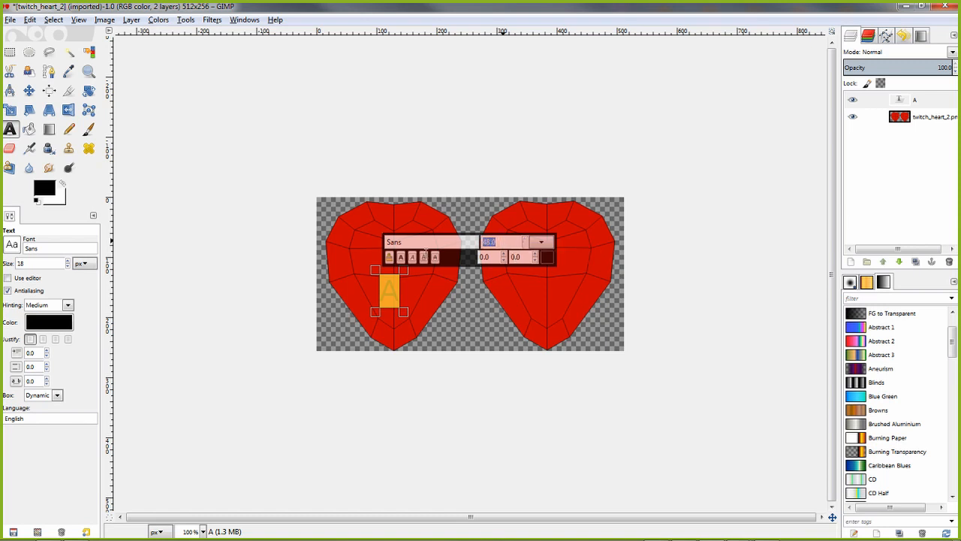
type("72")
key("Return")
Set the font size of the letter A on the left-hand heart to 100 px and retype the letter
double_click(488, 242)
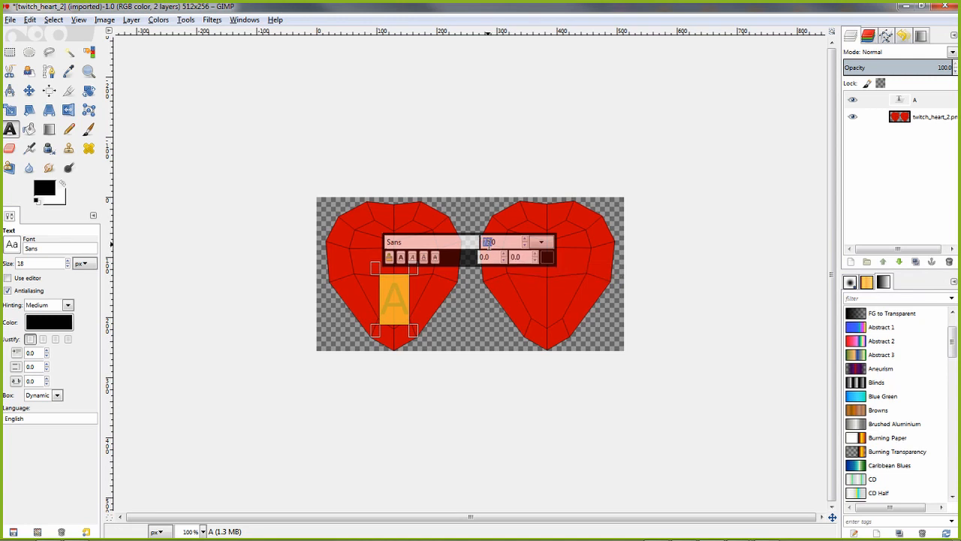
type("100")
key("Return")
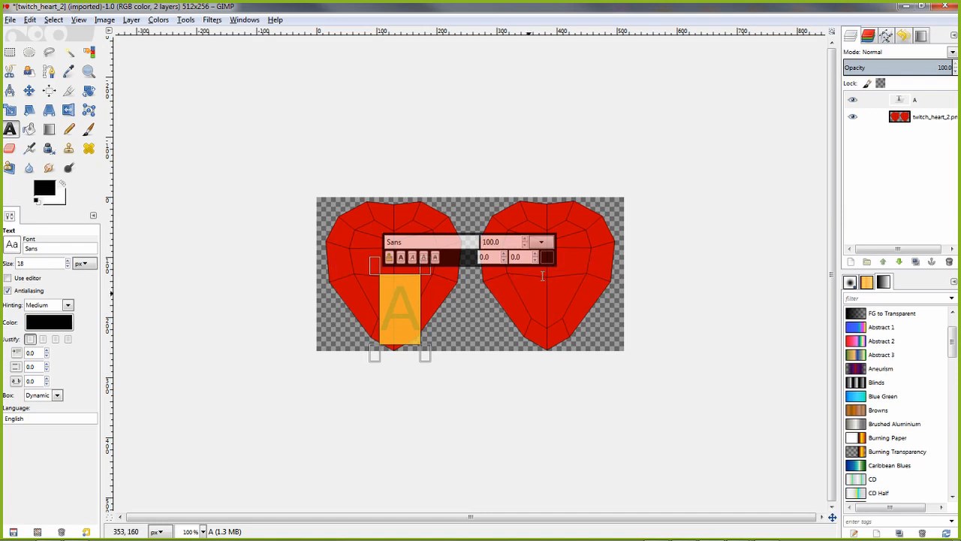
key("BackSpace")
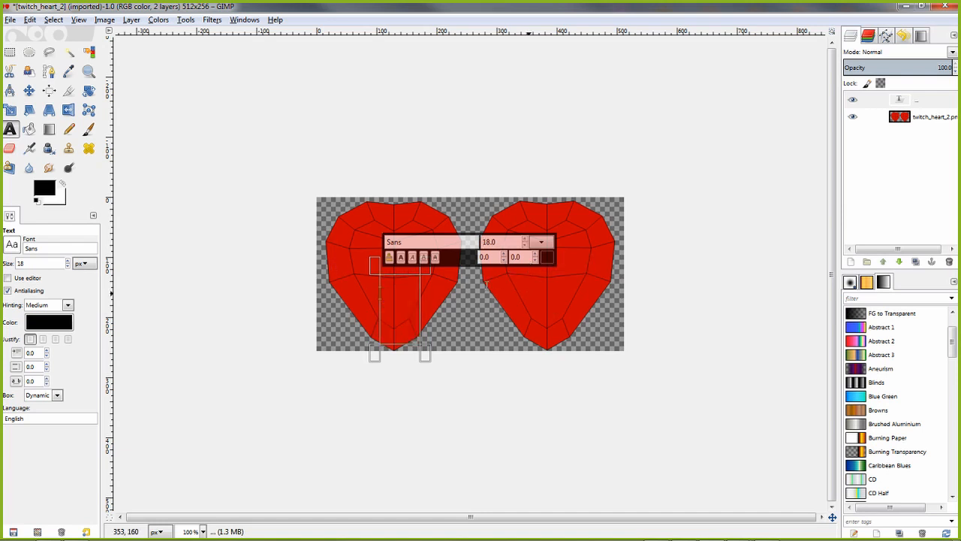
type("A")
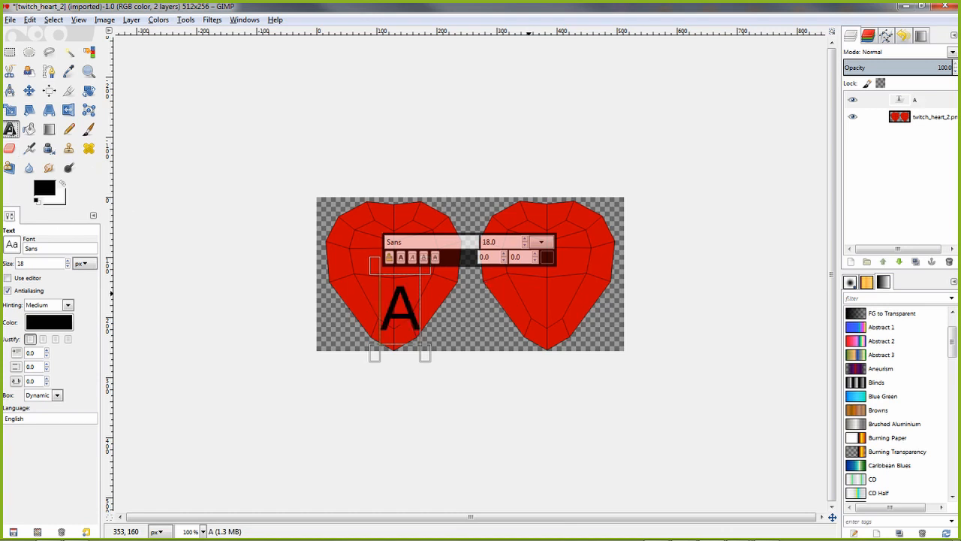
Add the text "B" on the right-hand heart and set its font size to 100
left_click(295, 211)
left_click(507, 258)
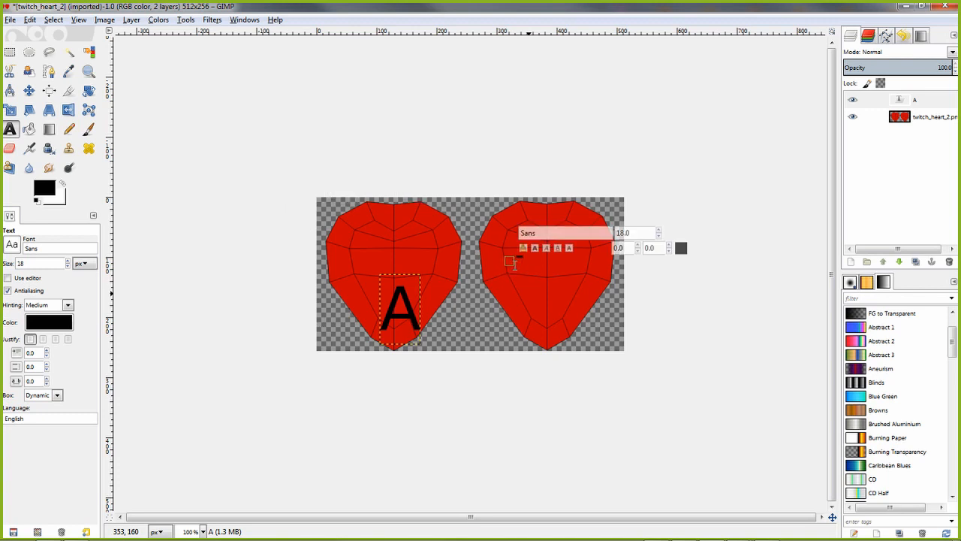
type("B")
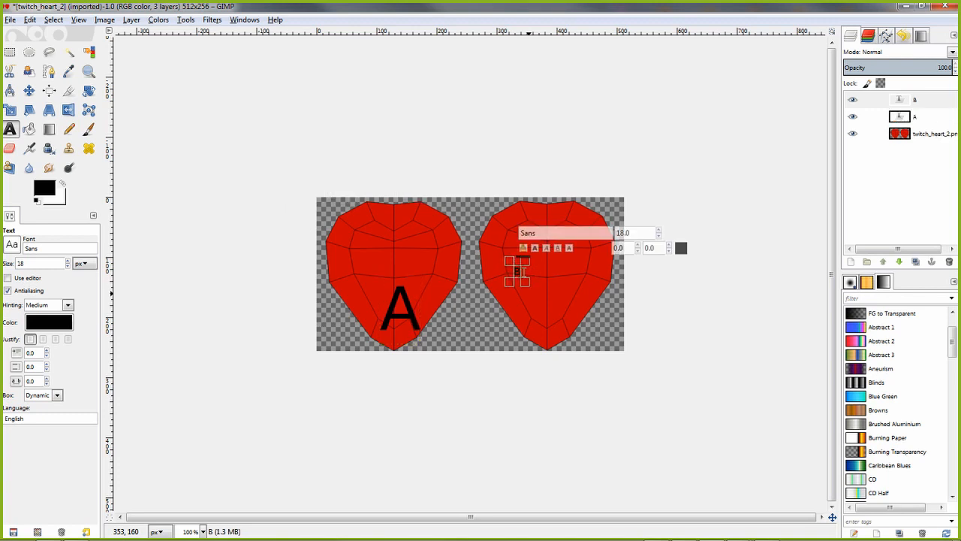
left_click_drag(514, 270, 529, 271)
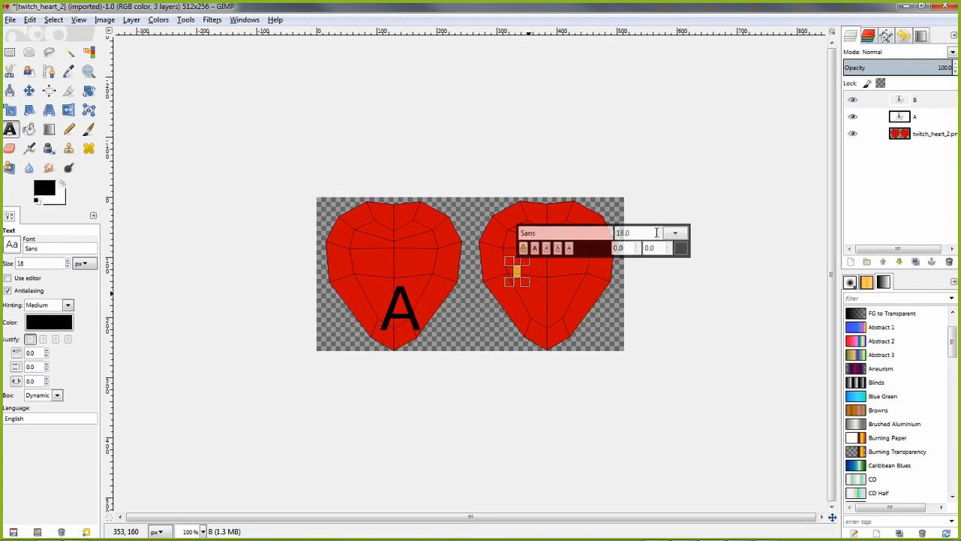
left_click(675, 233)
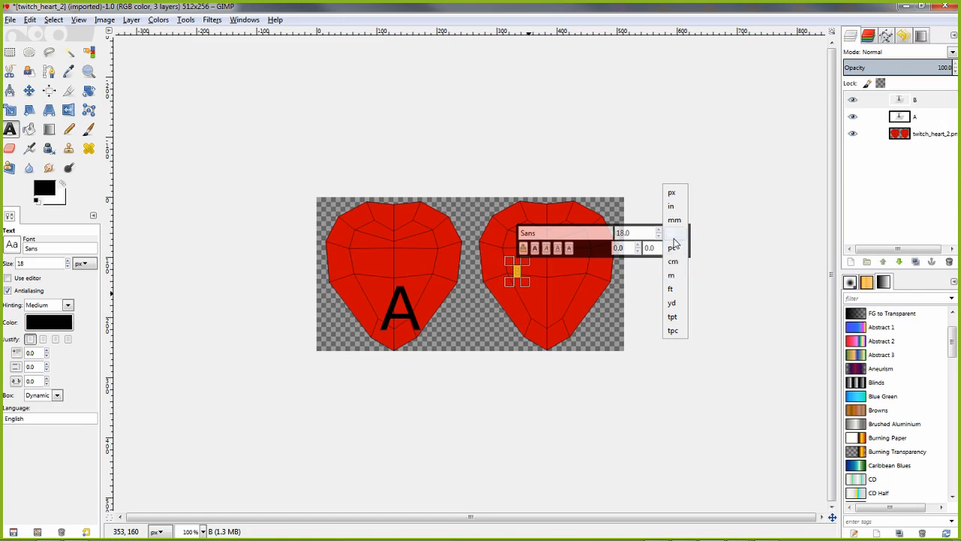
left_click(674, 239)
left_click_drag(636, 233, 598, 234)
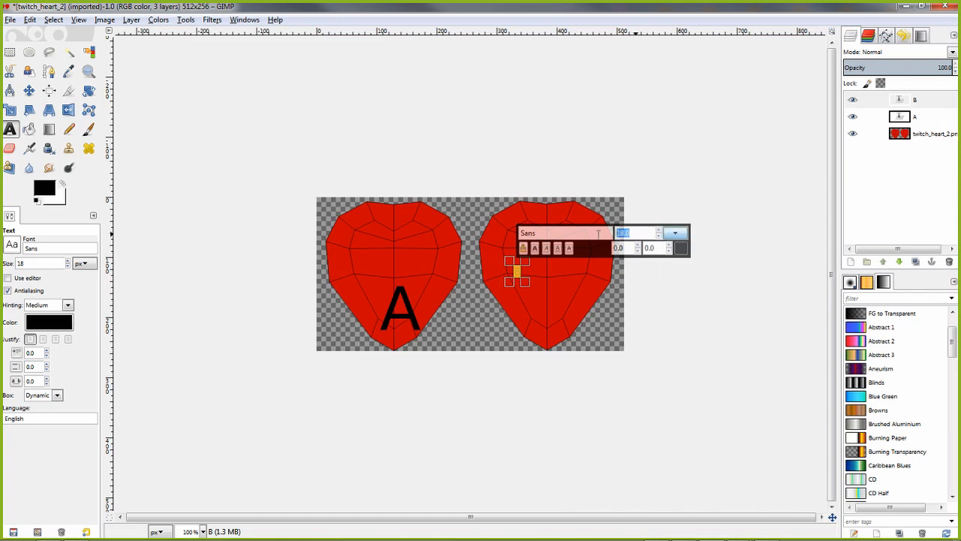
type("1")
key("Return")
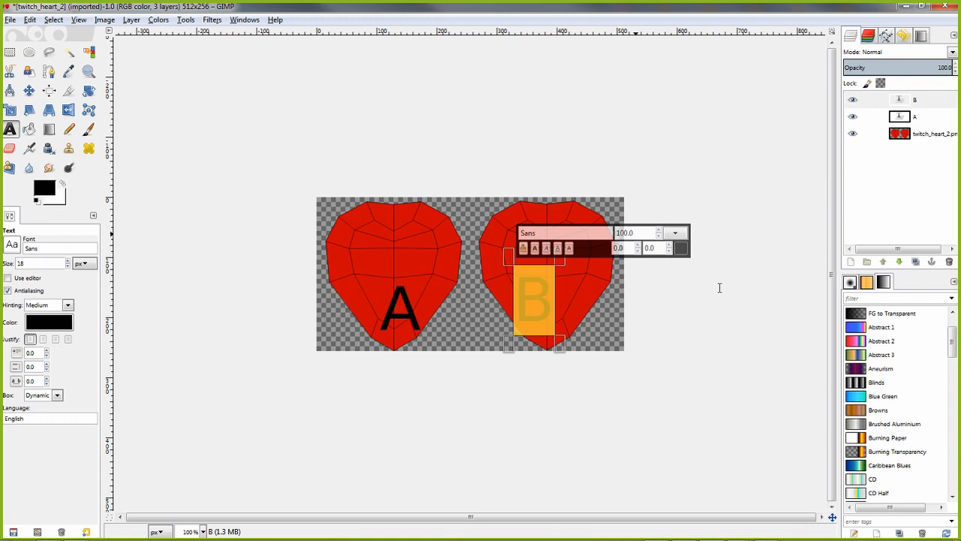
Move the letters B and A up to the middle of their hearts
left_click(10, 52)
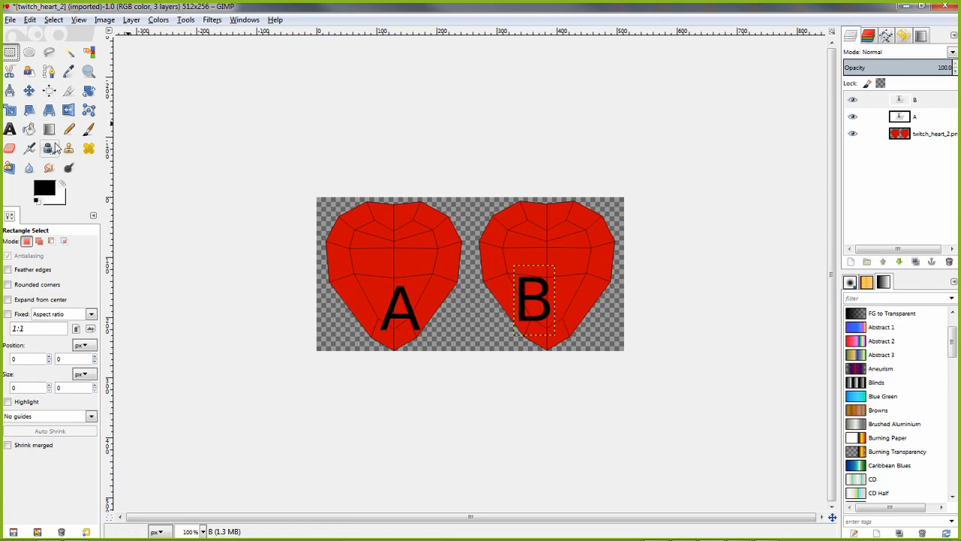
left_click(29, 91)
left_click_drag(549, 295, 564, 265)
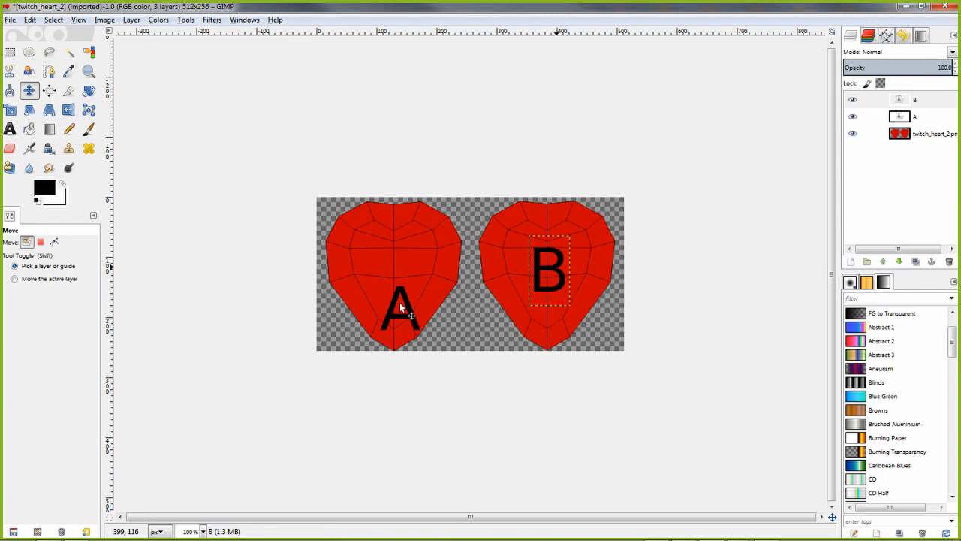
left_click_drag(399, 317, 390, 273)
Save the lettered image as twitch_heart_2.xcf in the accessories folder
left_click(10, 19)
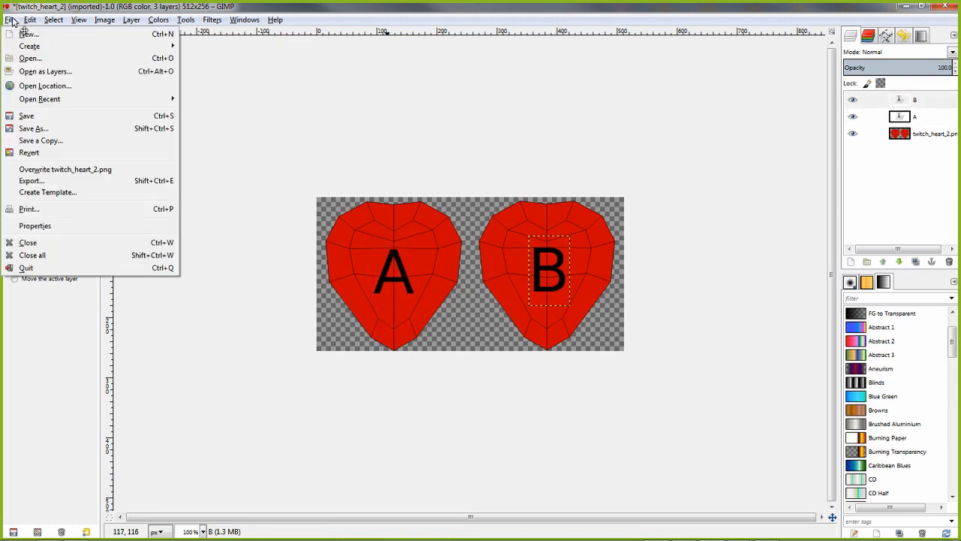
left_click(34, 128)
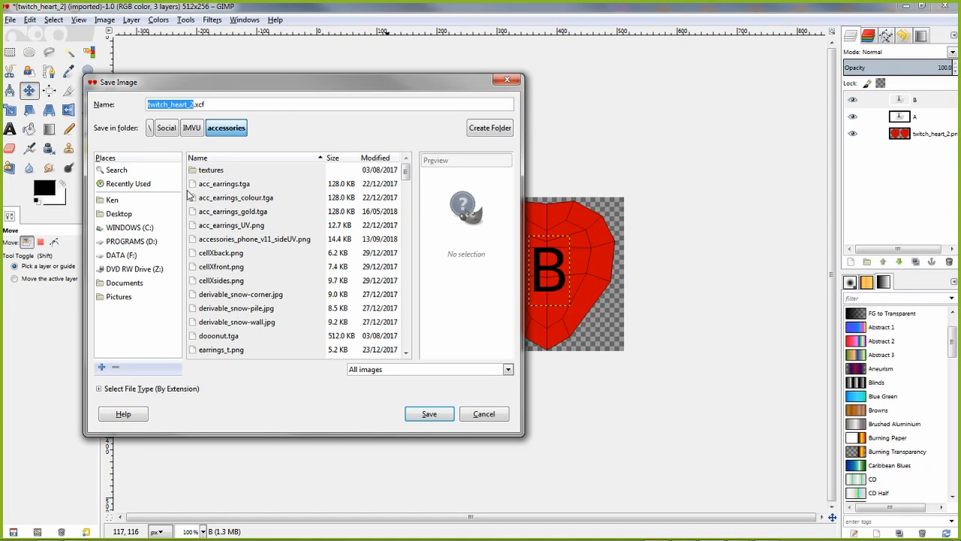
left_click(430, 416)
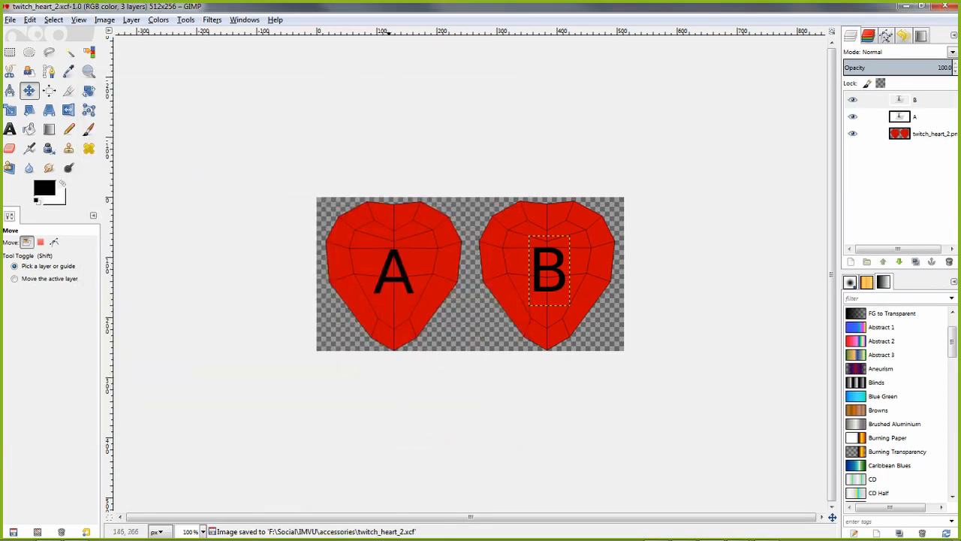
Start exporting the image as twitch_heart_2.png in the accessories folder and decline to replace the existing file
left_click(11, 19)
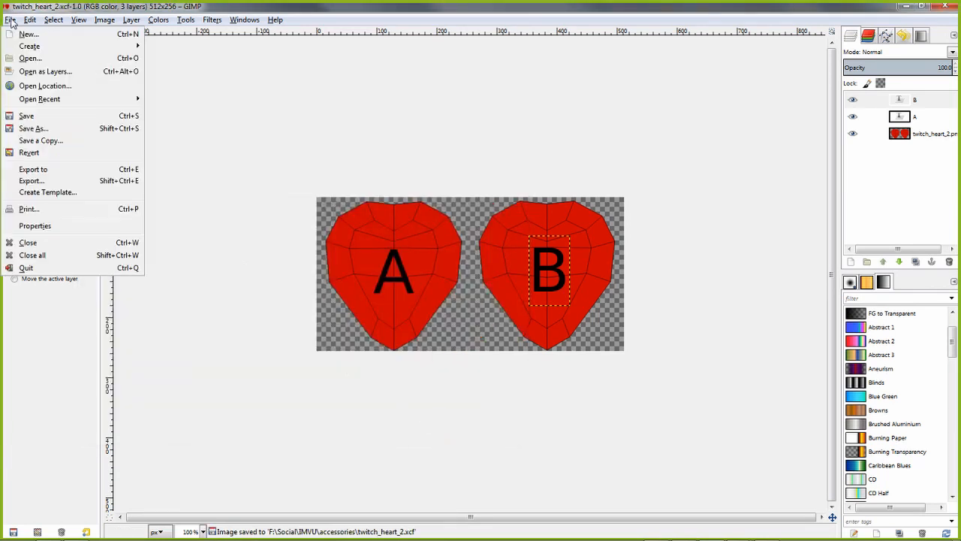
left_click(51, 183)
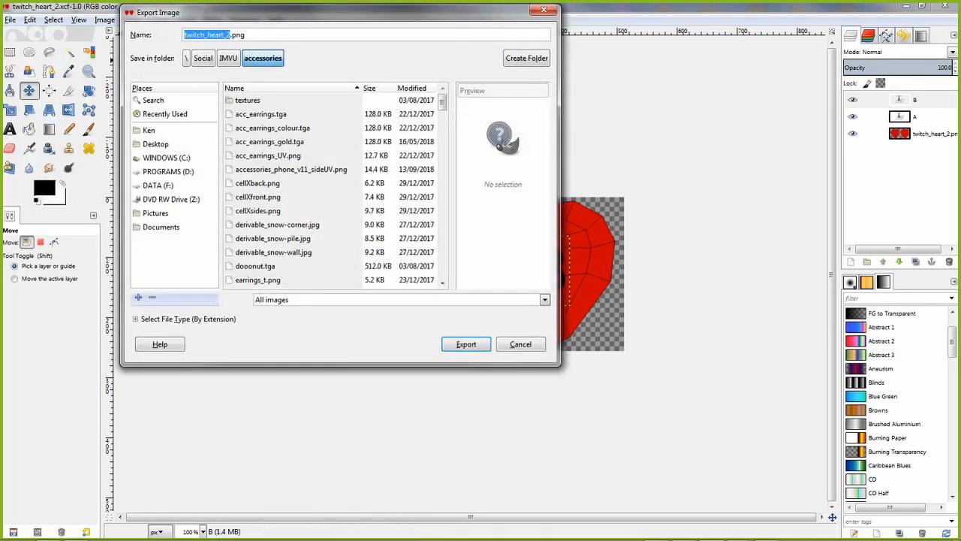
left_click(478, 347)
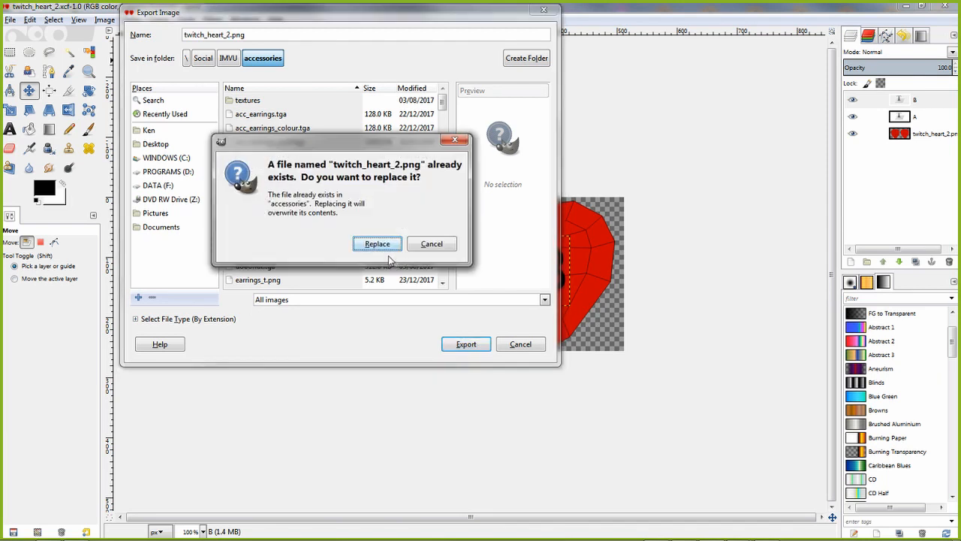
left_click(431, 244)
Choose PNG image as the export file type and try exporting twitch_heart_2.png again
left_click(190, 320)
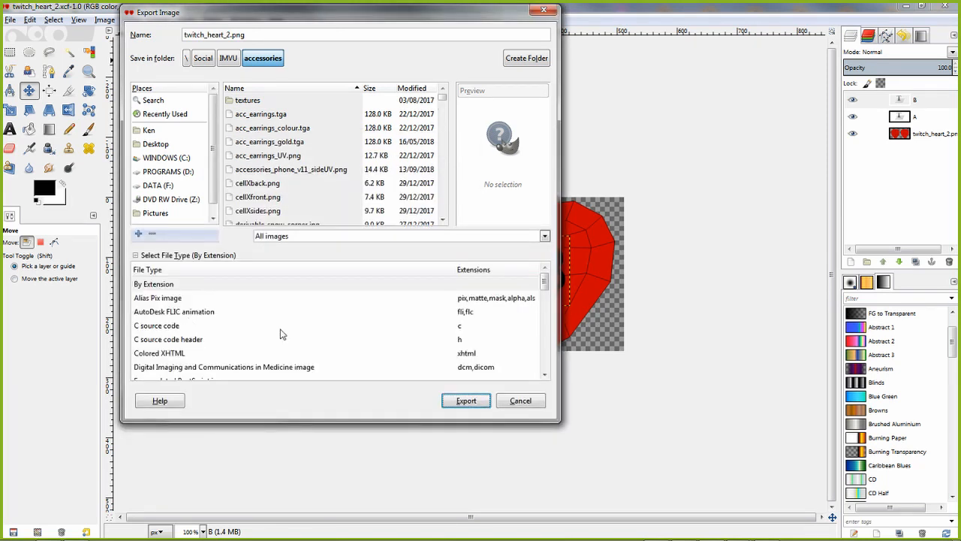
left_click_drag(541, 283, 548, 340)
left_click_drag(547, 339, 548, 329)
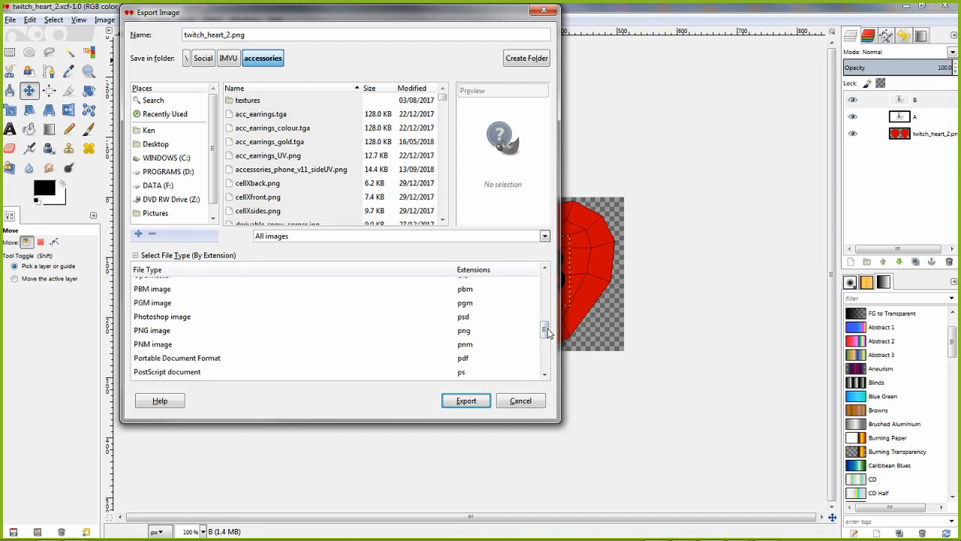
left_click(495, 331)
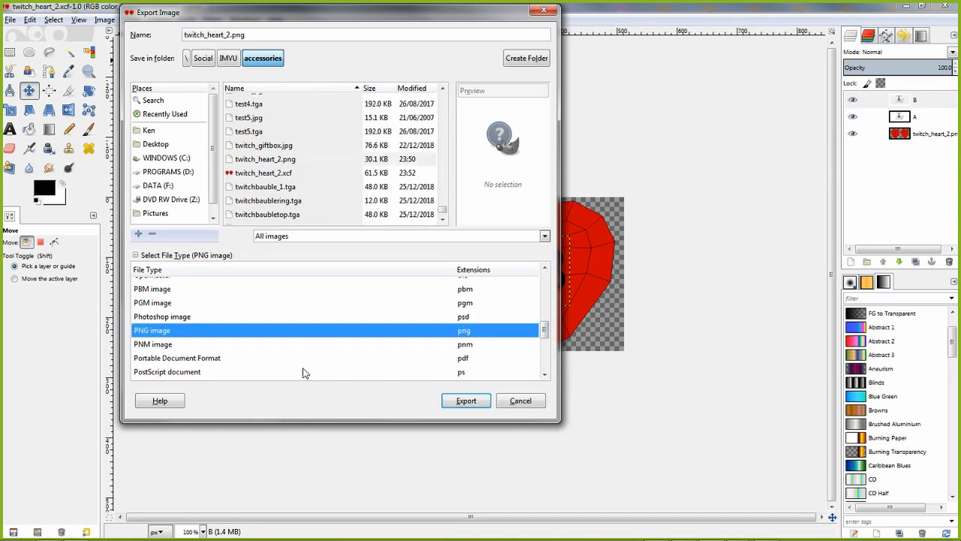
left_click(471, 403)
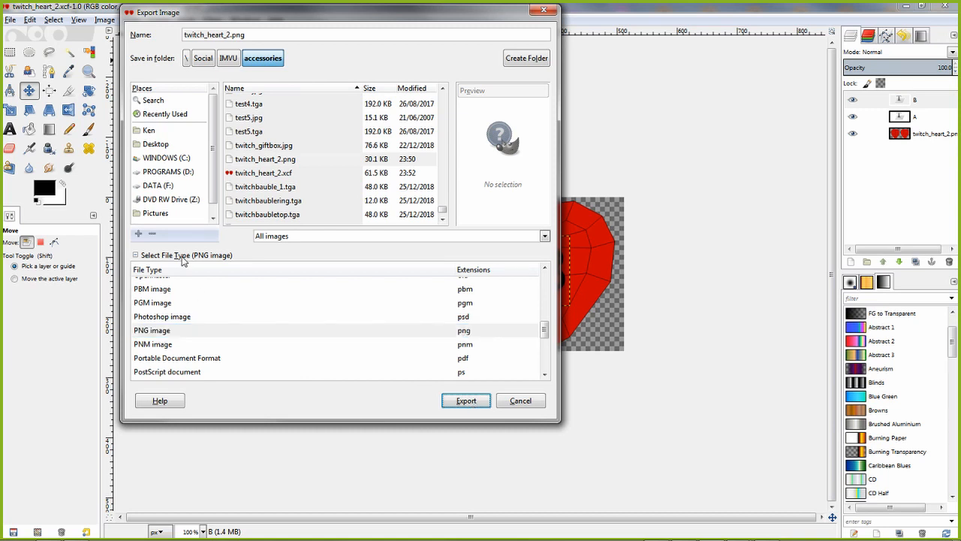
left_click_drag(246, 15, 271, 65)
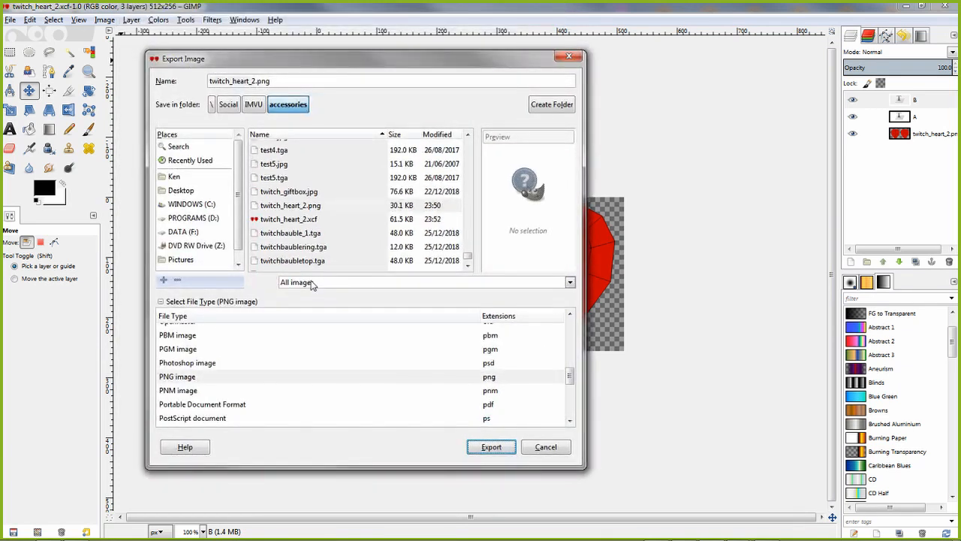
Shorten the export file name to twitch_heart.png
left_click(255, 81)
key("Delete")
key("Delete")
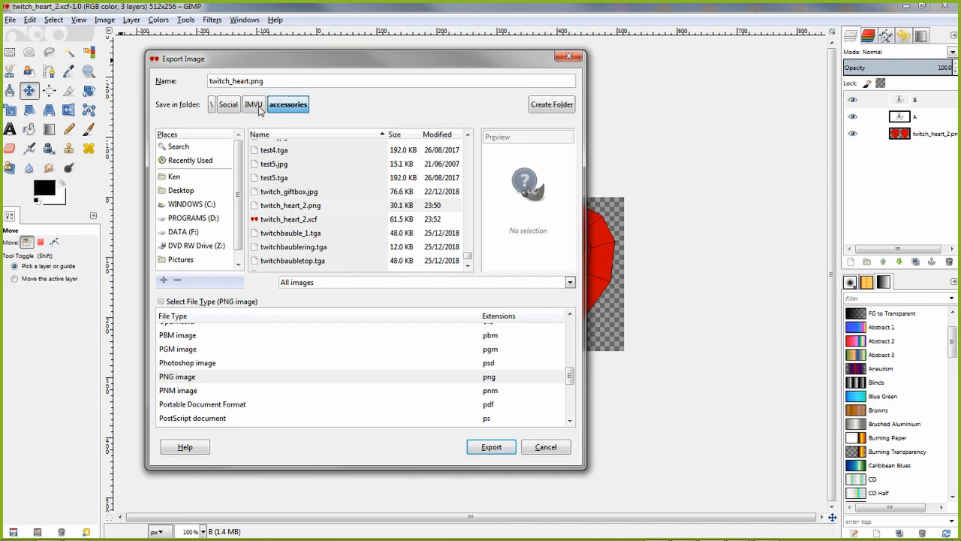
Try exporting twitch_heart.png with PNG image as the file type
left_click(492, 447)
left_click(170, 377)
left_click(501, 448)
left_click_drag(367, 60, 373, 80)
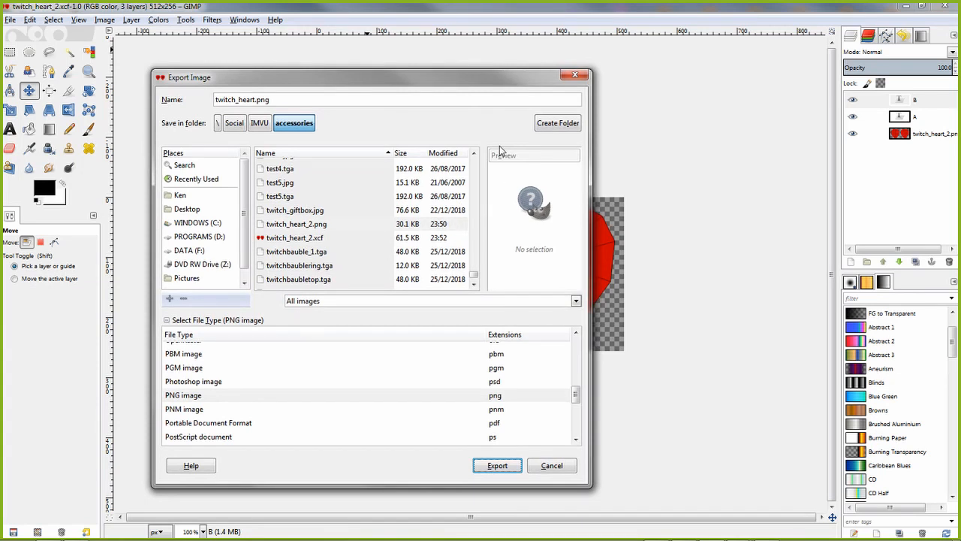
left_click(201, 396)
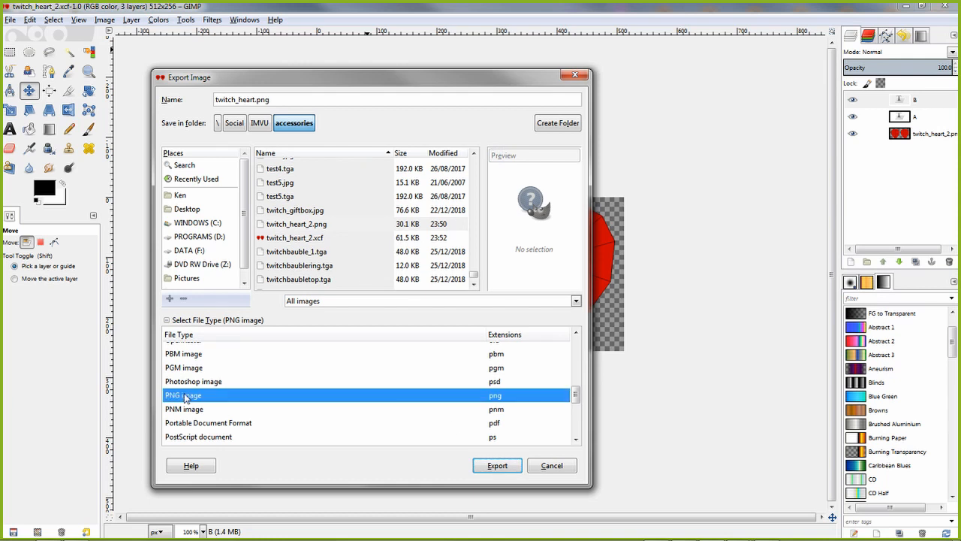
left_click(496, 467)
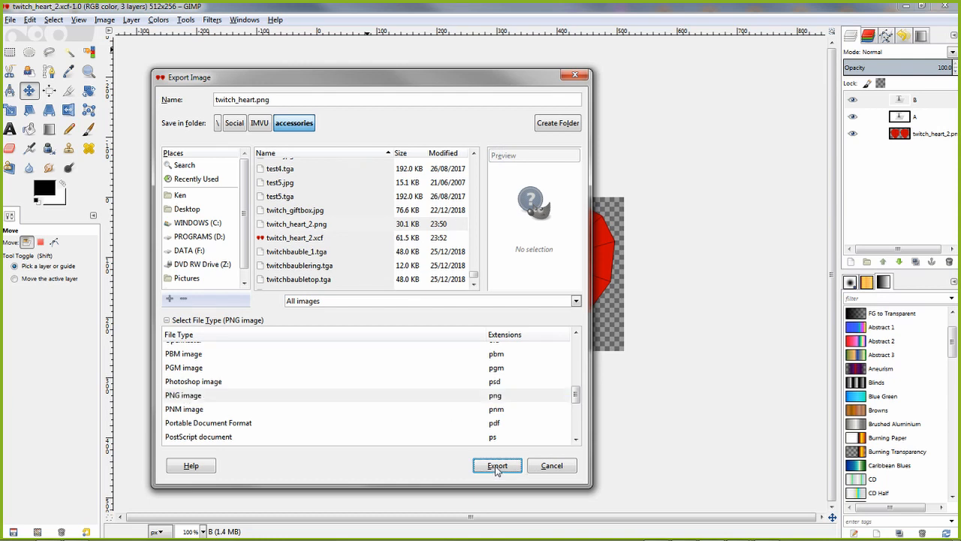
left_click_drag(438, 81, 413, 73)
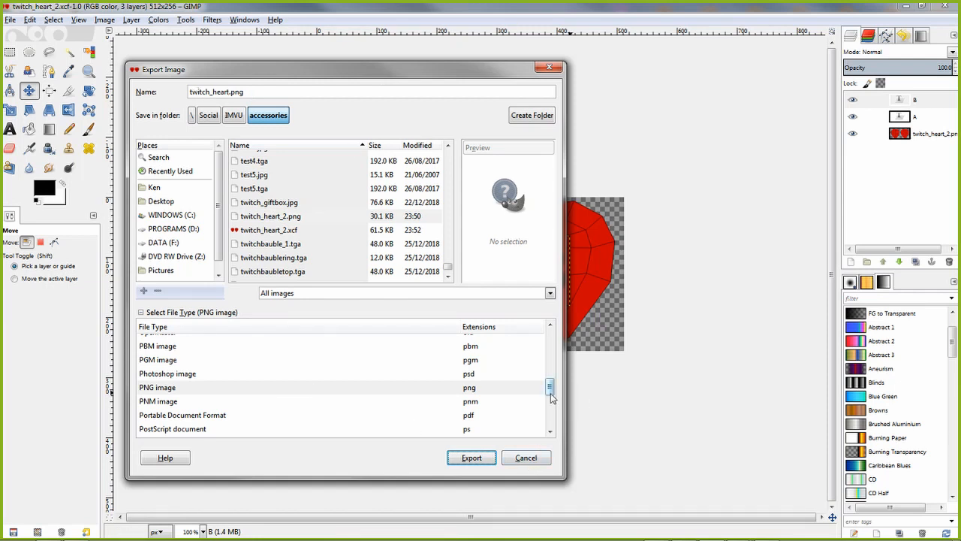
Export the image as twitch_heart.tga using the TarGA image type, with RLE compression and Bottom left origin
left_click_drag(550, 396, 550, 412)
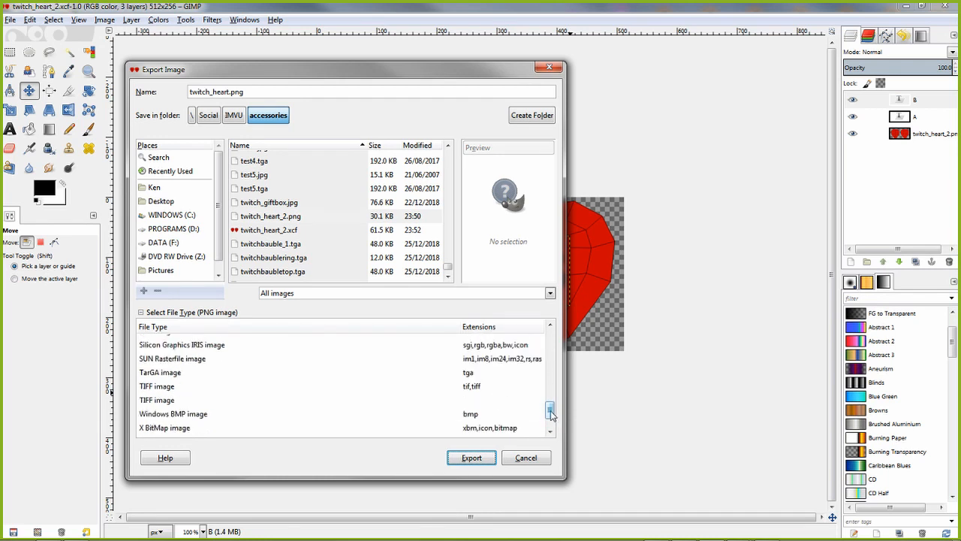
left_click(173, 373)
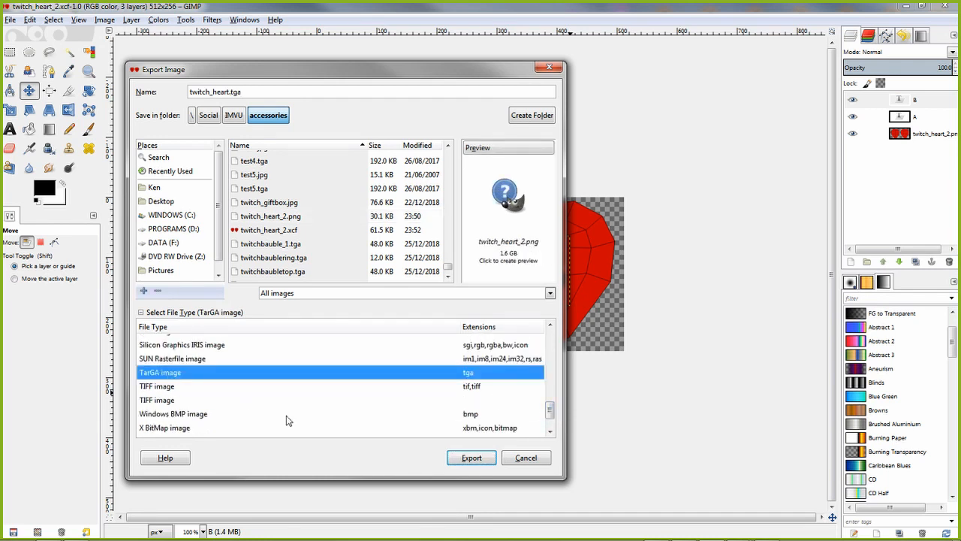
left_click(471, 459)
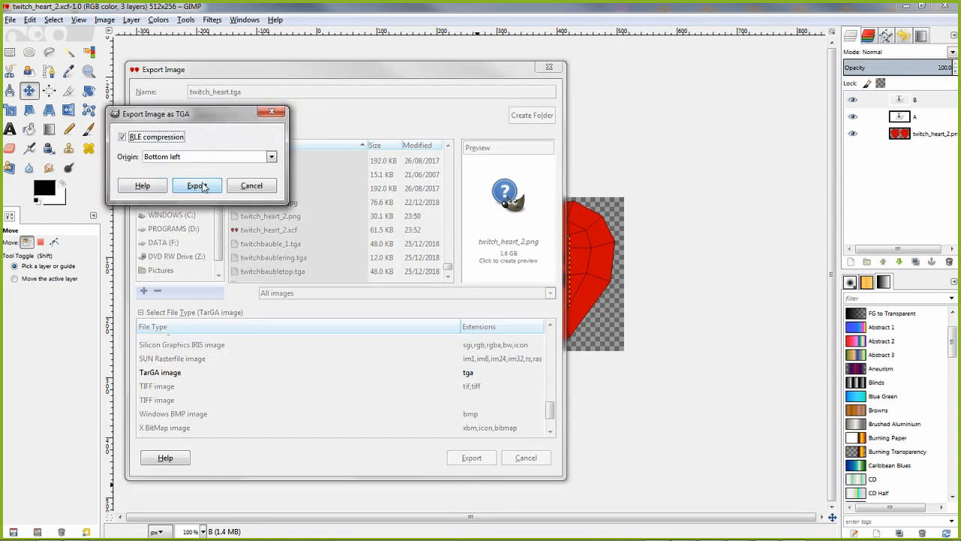
left_click(198, 186)
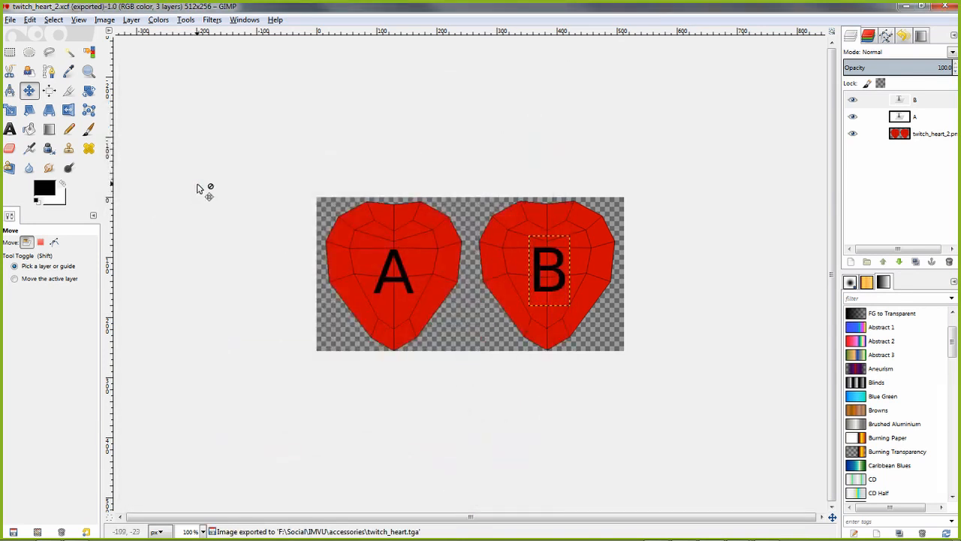
Switch to Blender and change the screen layout from UV Editing to Default
mouse_move(710, 539)
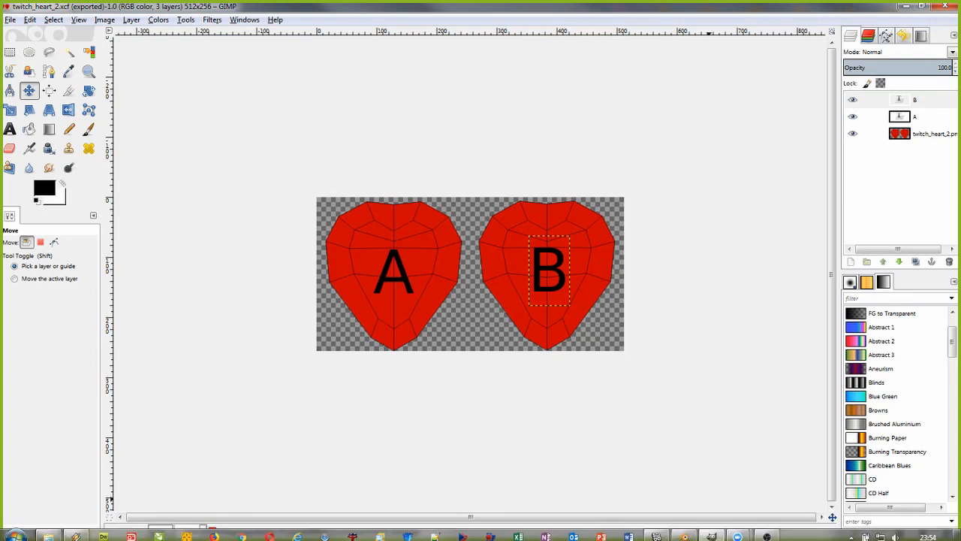
left_click(685, 531)
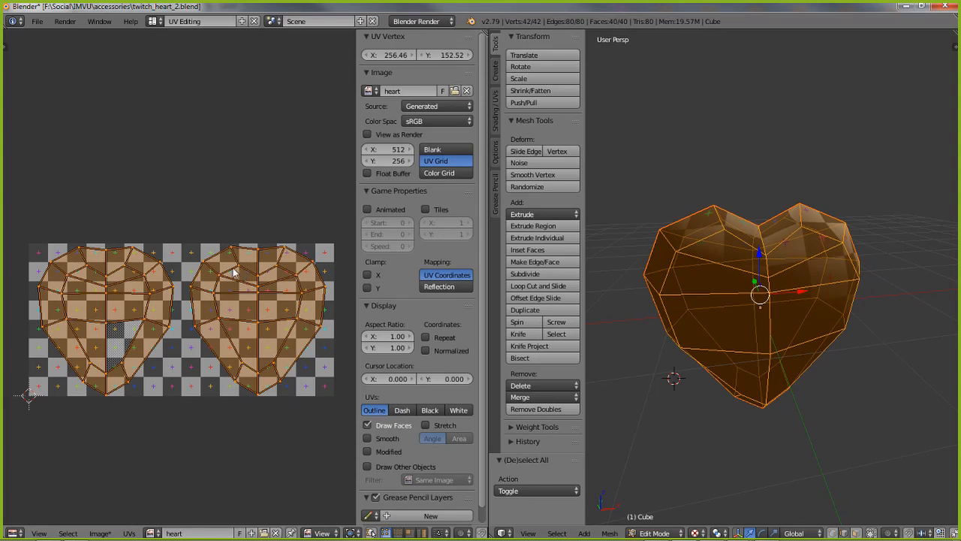
left_click(154, 21)
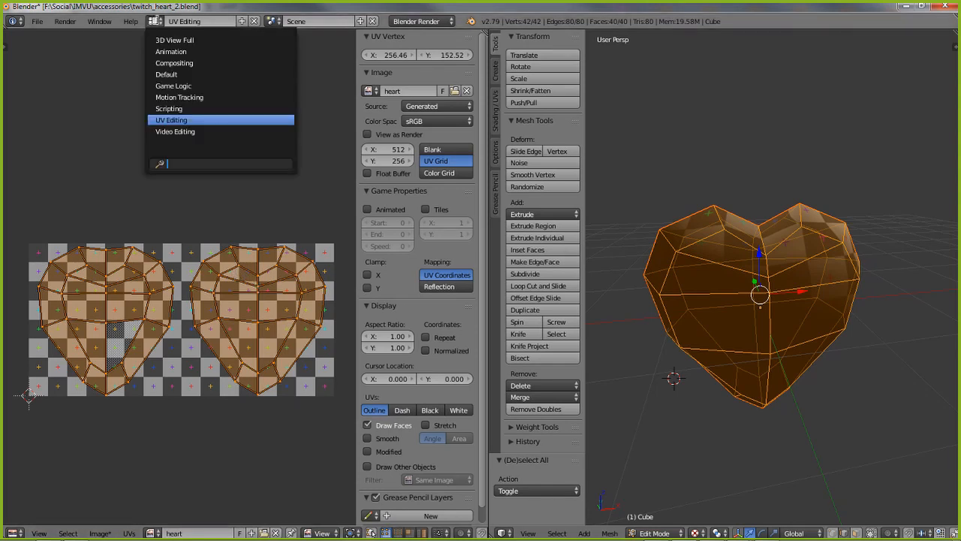
left_click(173, 75)
Set the 3D viewport shading to Texture for the heart mesh
middle_click_drag(344, 315, 253, 429)
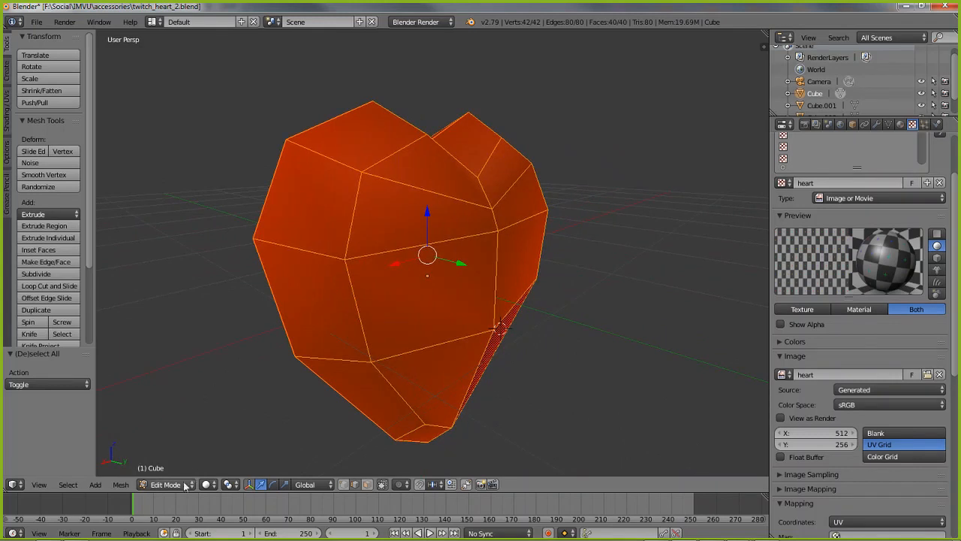
left_click(207, 485)
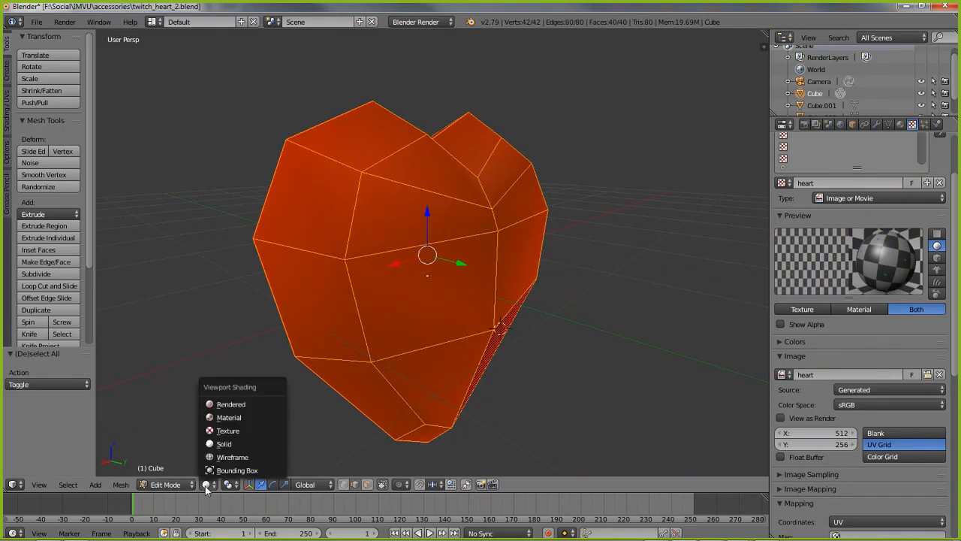
left_click(232, 431)
middle_click_drag(436, 318, 512, 248)
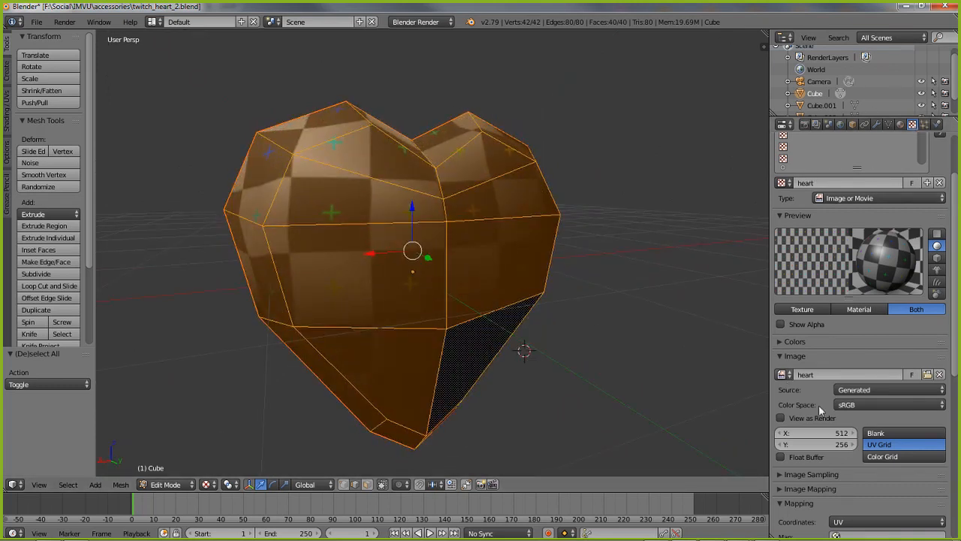
Change the source of the heart texture's image to Single Image
scroll(811, 431, "down", 2)
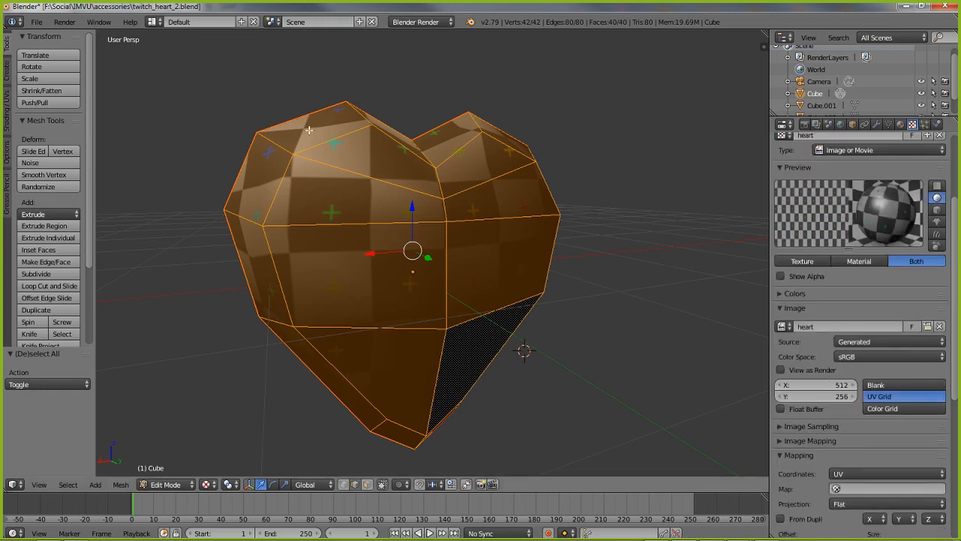
mouse_move(538, 286)
middle_mouse_down()
mouse_move(518, 315)
mouse_move(481, 330)
mouse_move(413, 325)
mouse_move(598, 285)
mouse_move(525, 288)
middle_mouse_up()
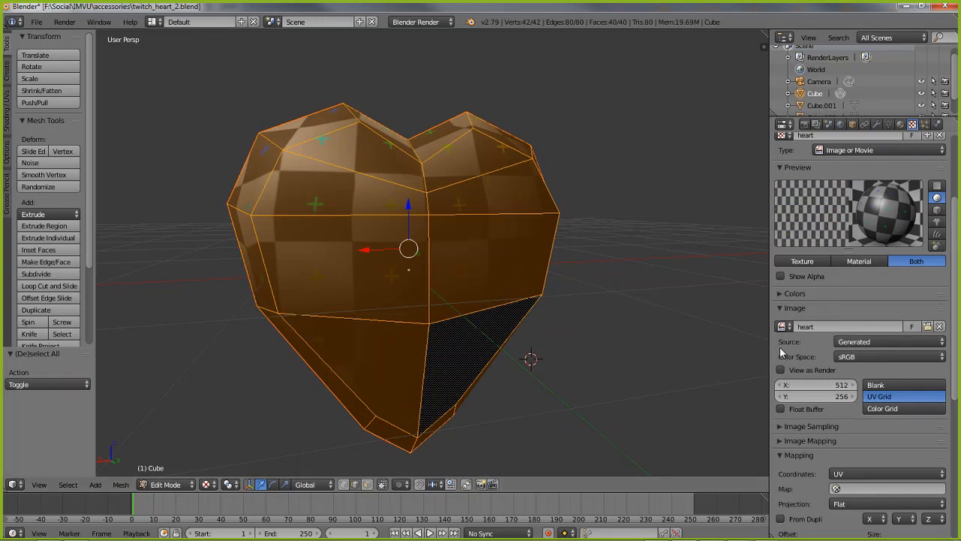
left_click(864, 344)
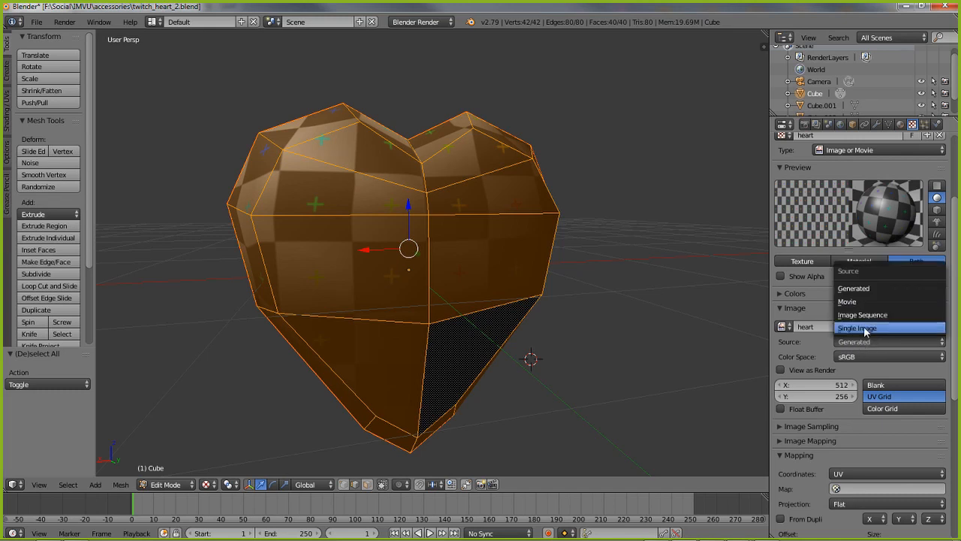
left_click(867, 329)
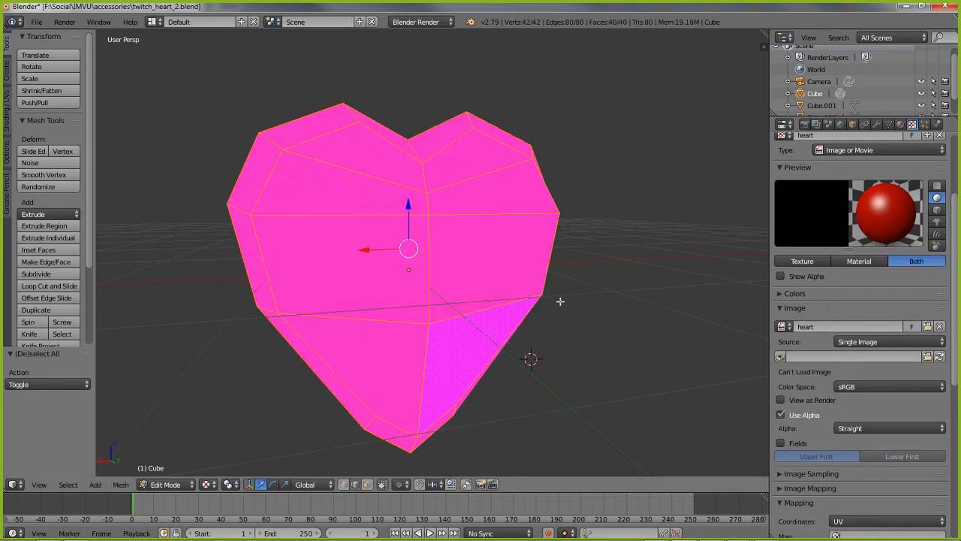
middle_click_drag(561, 300, 597, 293)
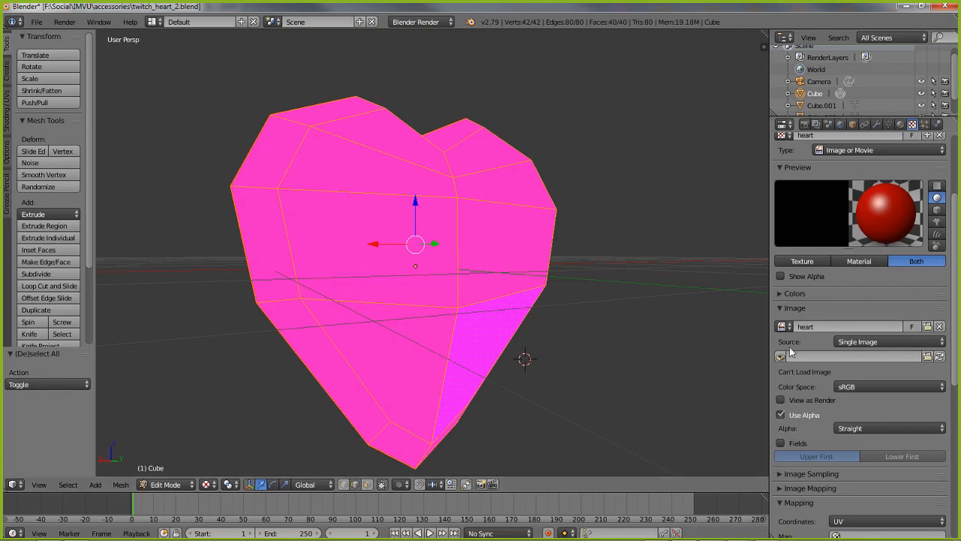
Load twitch_heart.tga from the accessories folder into the heart texture, browsing the files as thumbnails
left_click(928, 358)
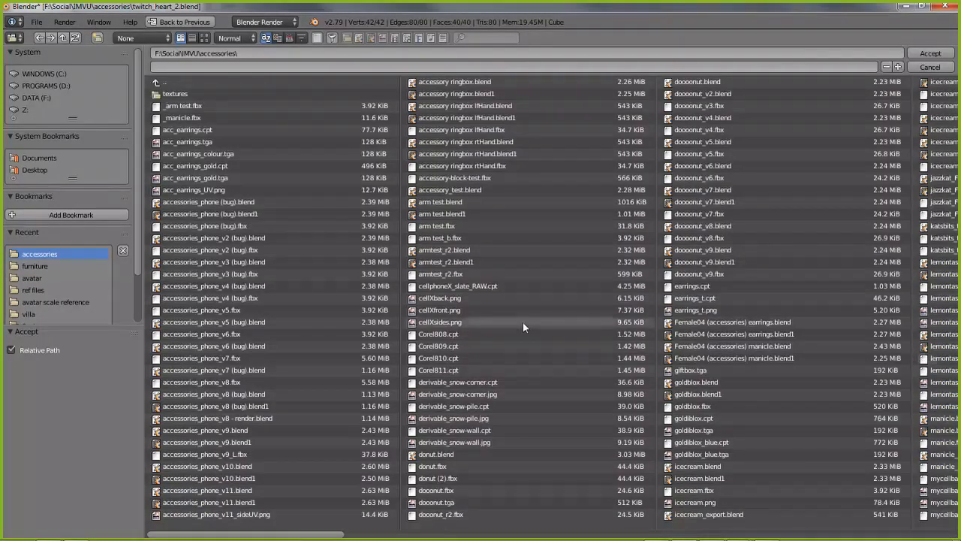
left_click(204, 38)
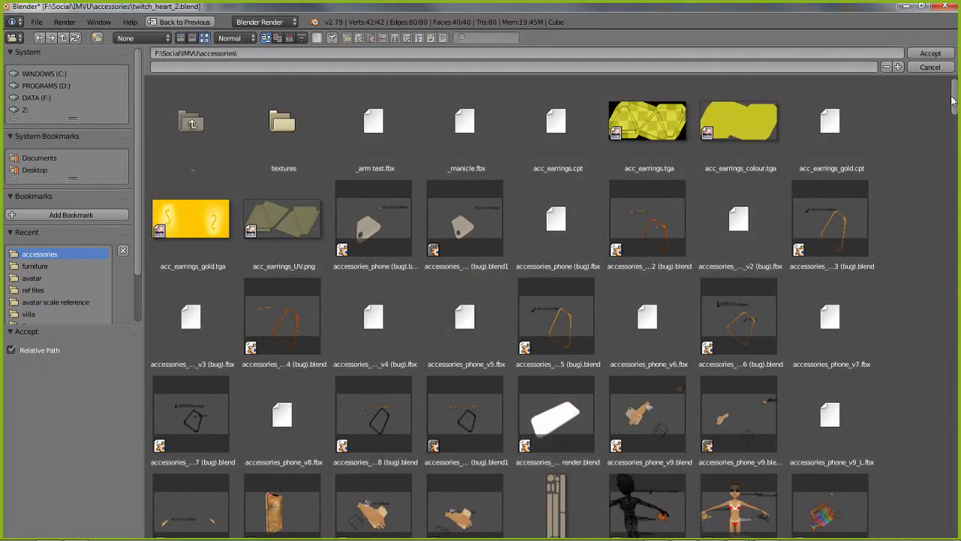
left_click_drag(957, 134, 957, 487)
left_click(957, 486)
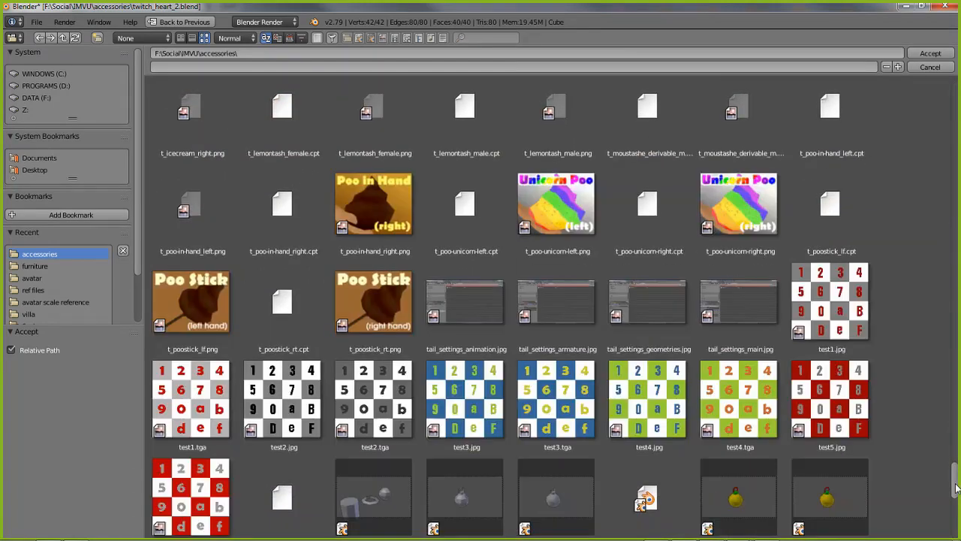
scroll(957, 488, "up", 1)
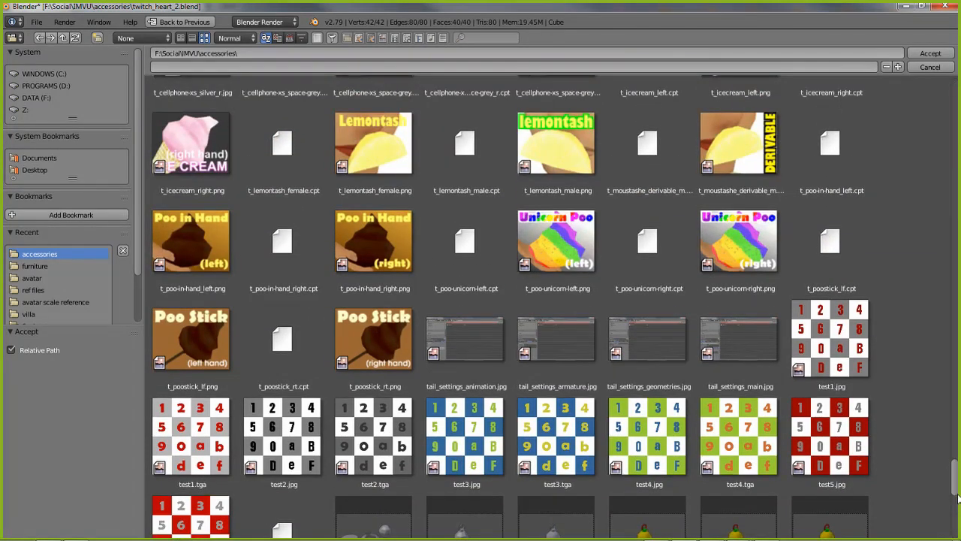
left_click_drag(958, 498, 958, 514)
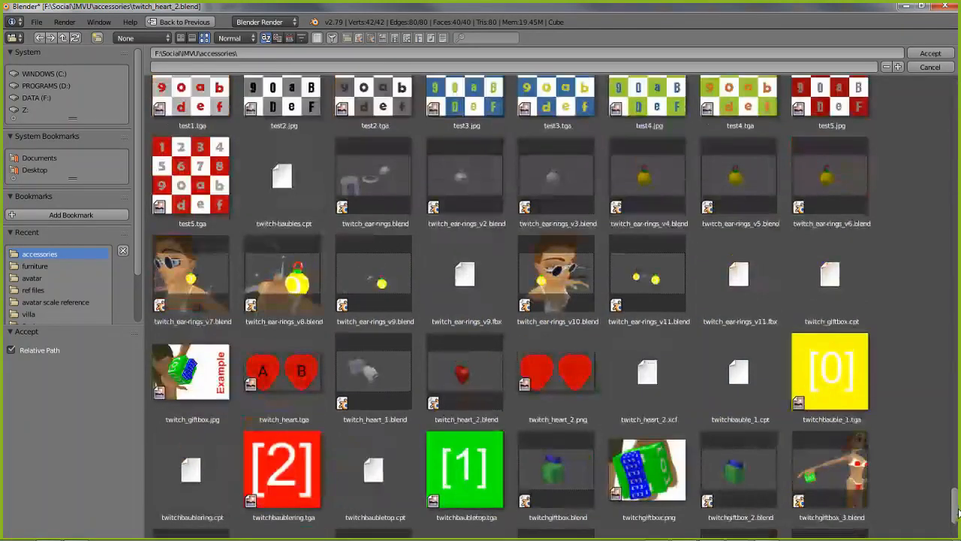
left_click(274, 375)
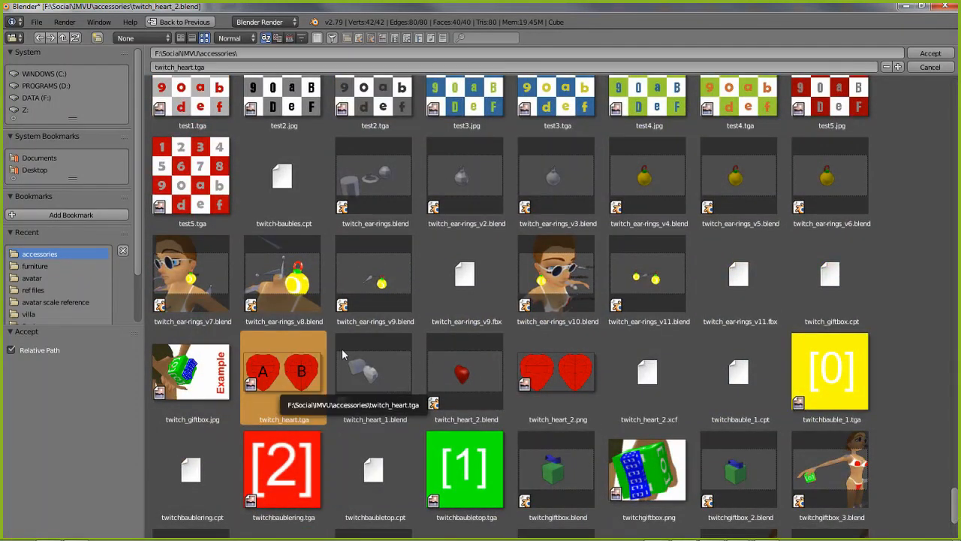
key("Return")
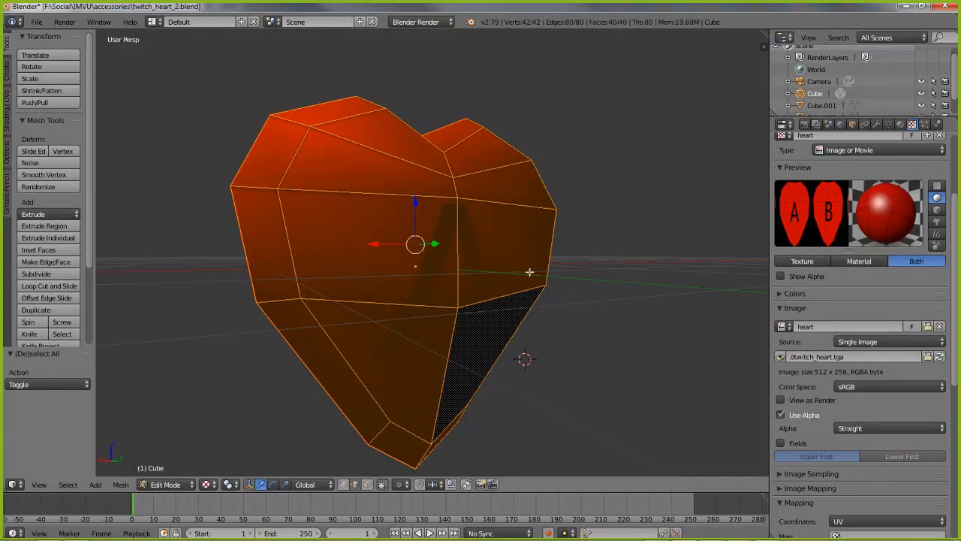
Leave Edit Mode and delete the lamp from the scene
middle_click_drag(530, 272, 553, 296)
scroll(486, 261, "down", 3)
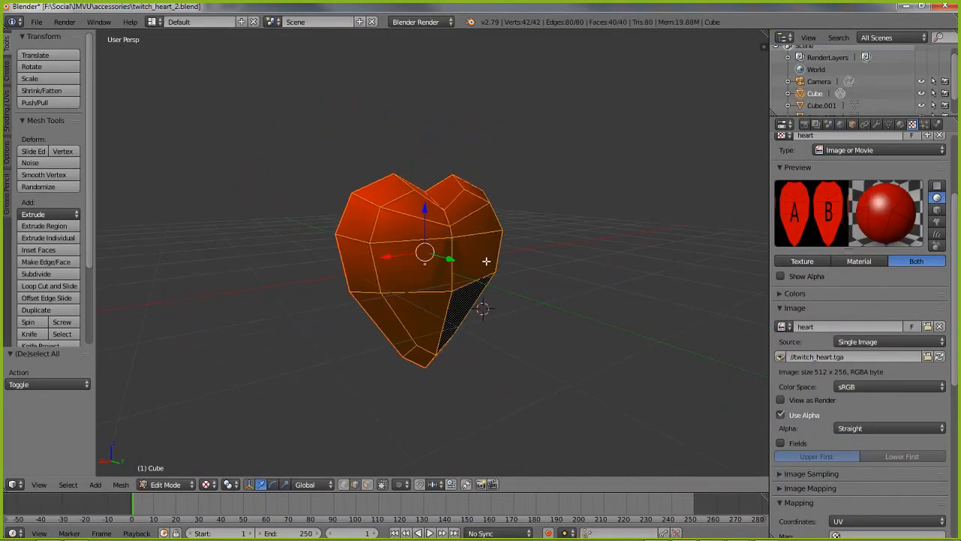
scroll(487, 261, "down", 2)
middle_click_drag(480, 204, 498, 288)
scroll(472, 282, "down", 1)
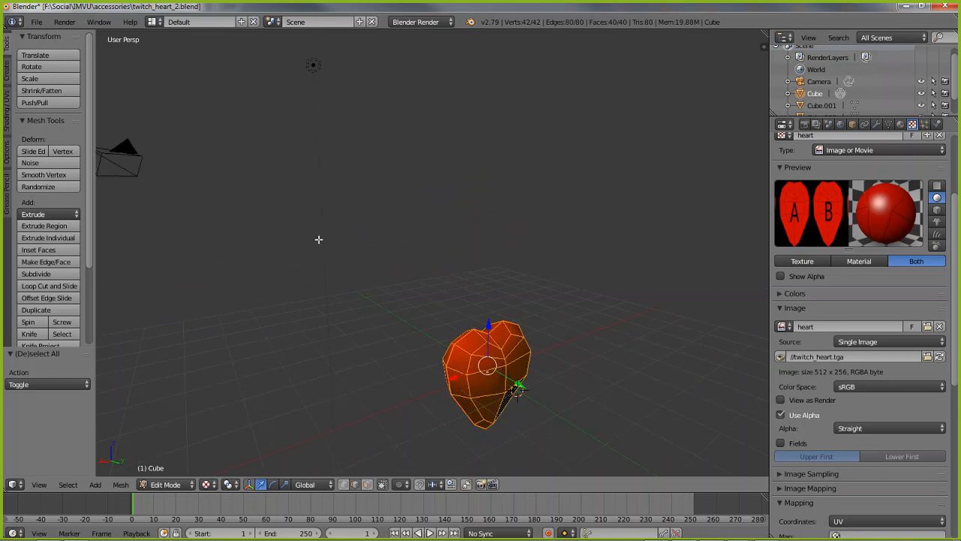
key("Tab")
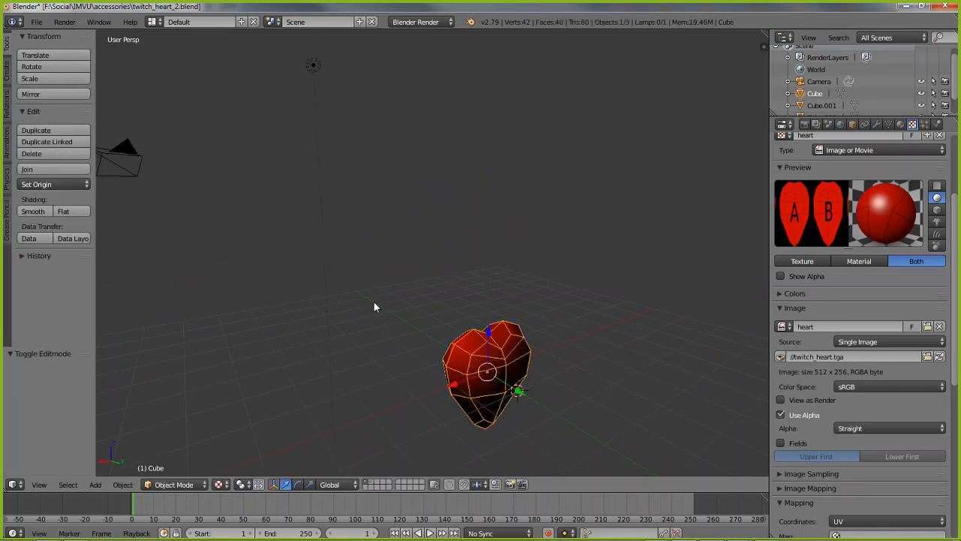
right_click(321, 228)
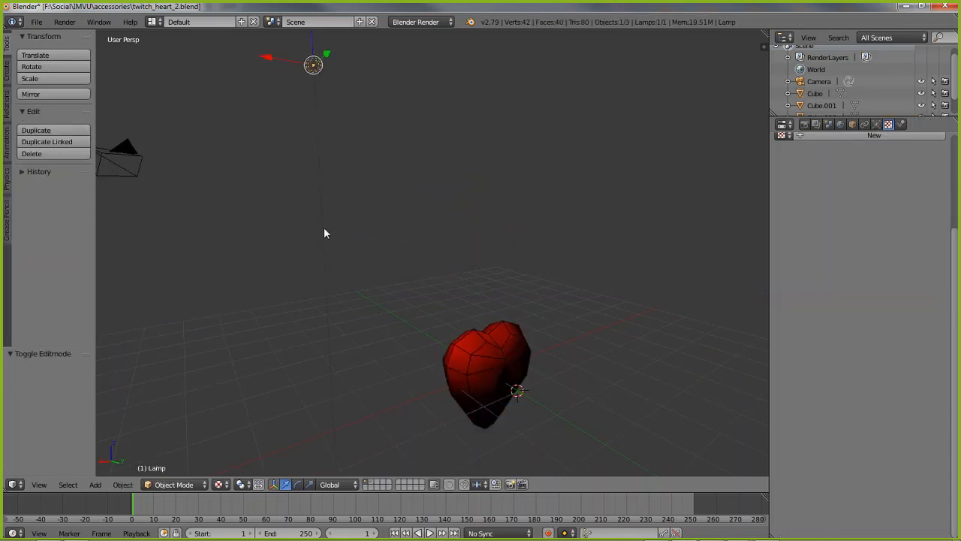
key("x")
left_click(310, 230)
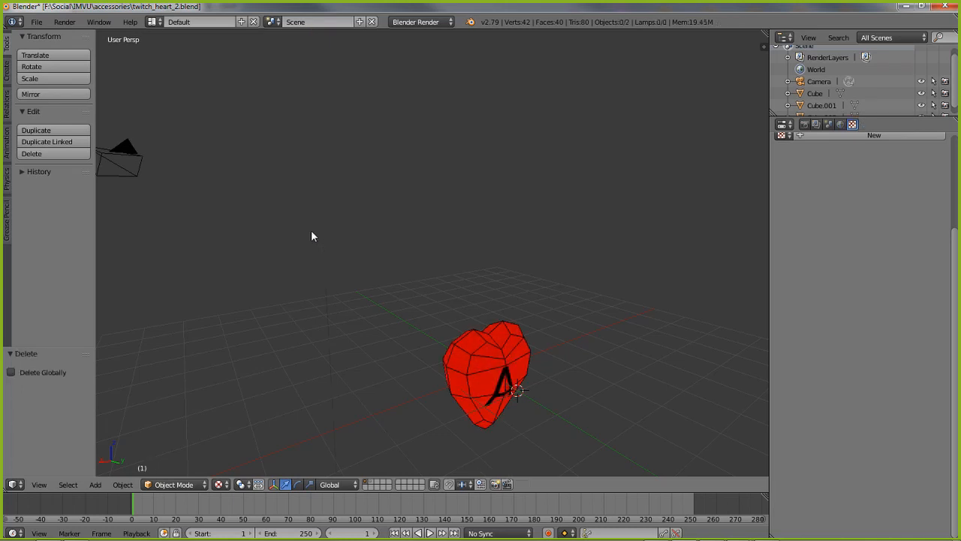
Select the heart object and switch the screen layout to UV Editing
middle_click_drag(515, 379, 472, 338)
scroll(481, 338, "up", 6)
right_click(478, 300)
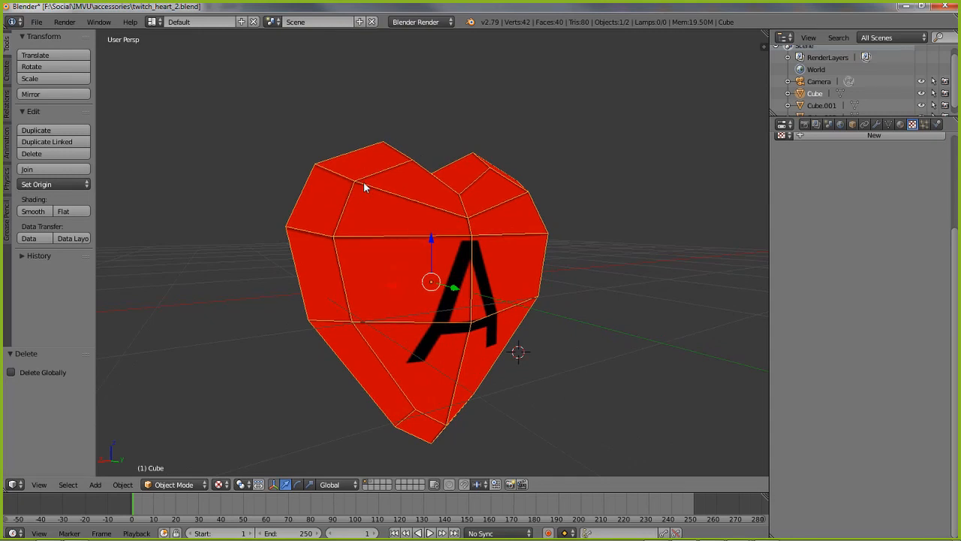
left_click(151, 22)
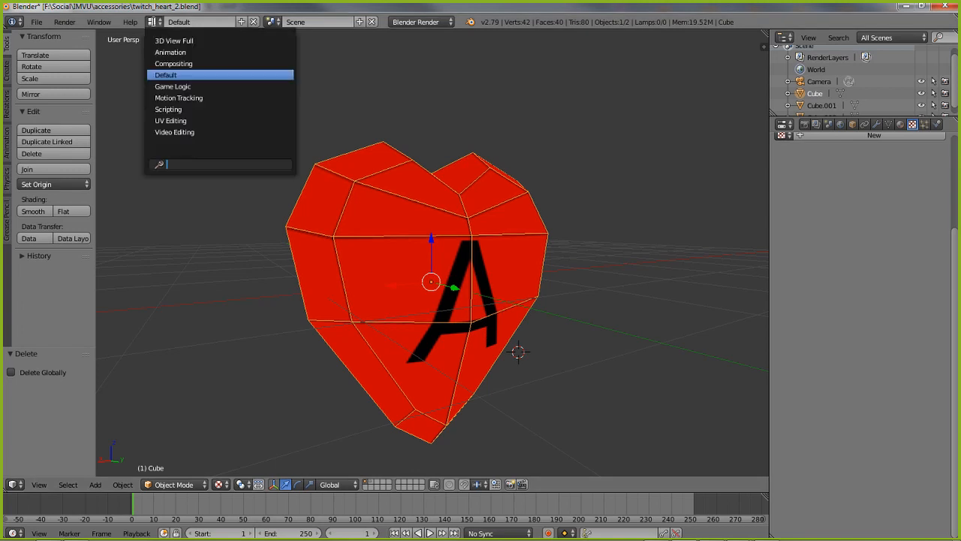
left_click(180, 120)
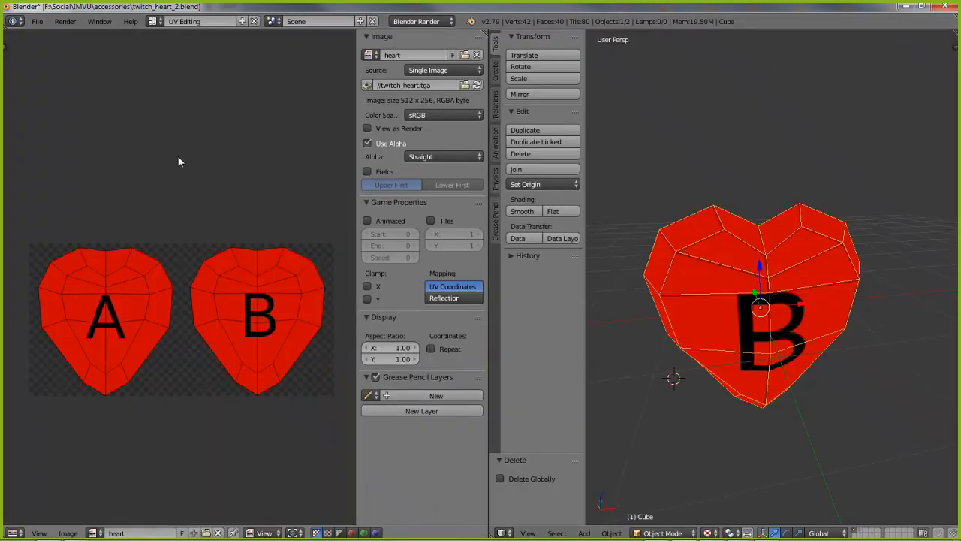
Enter Edit Mode on the heart and examine how the A and B sides of the texture map onto the mesh
key("Tab")
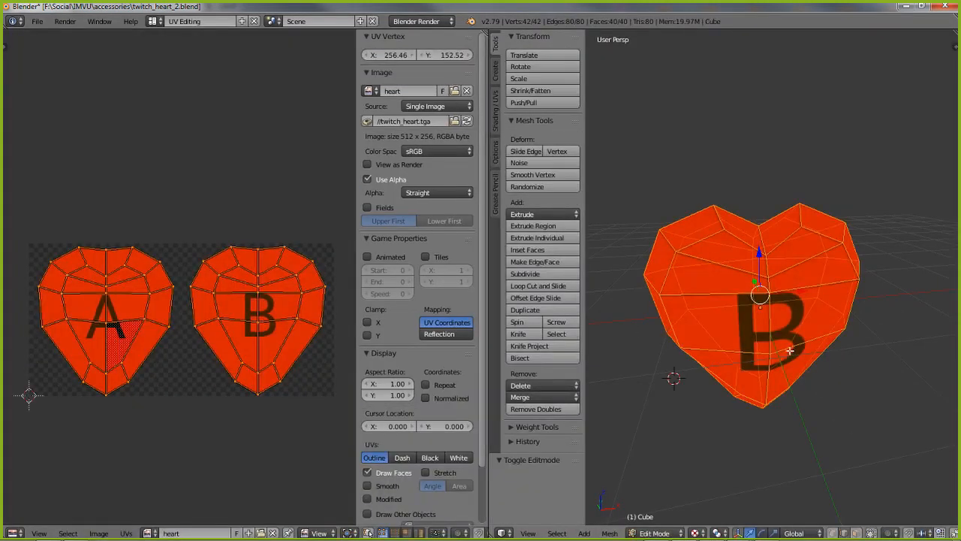
key("a")
middle_click_drag(745, 359, 790, 305)
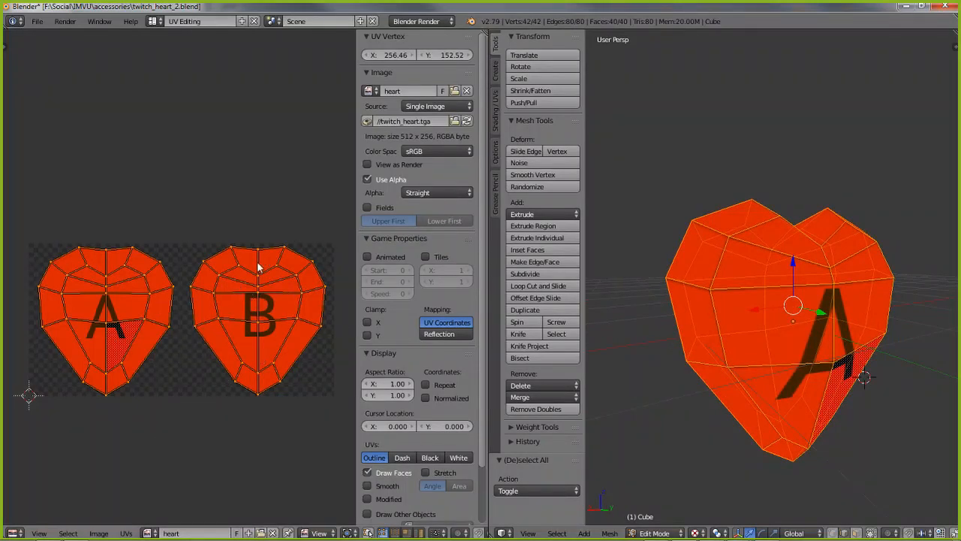
middle_click_drag(848, 350, 846, 331)
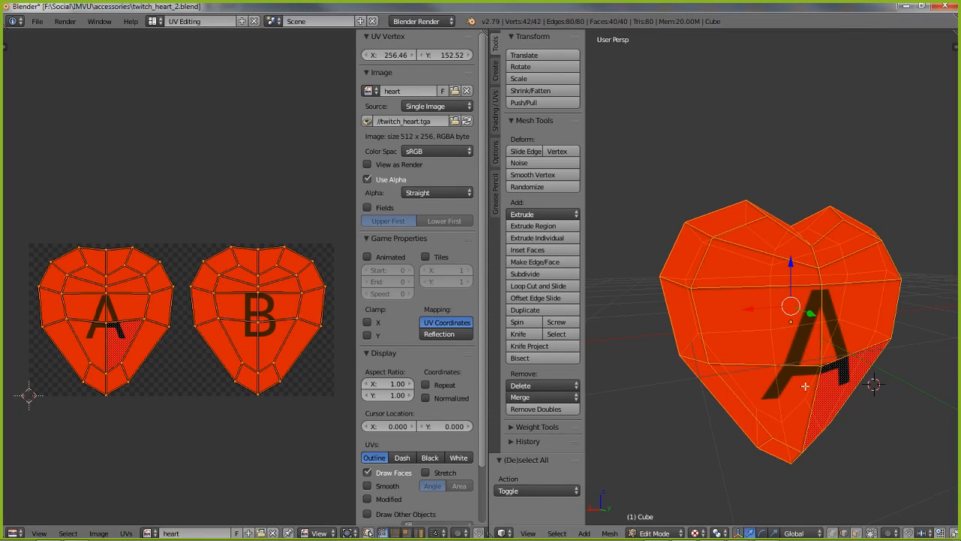
middle_click_drag(808, 369, 780, 344)
middle_click_drag(783, 281, 601, 338)
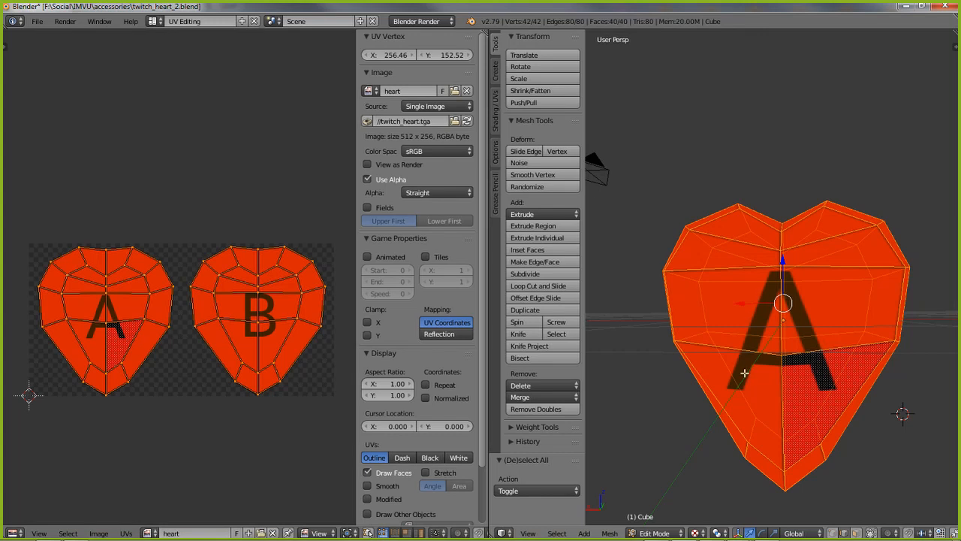
middle_click_drag(839, 341, 774, 337)
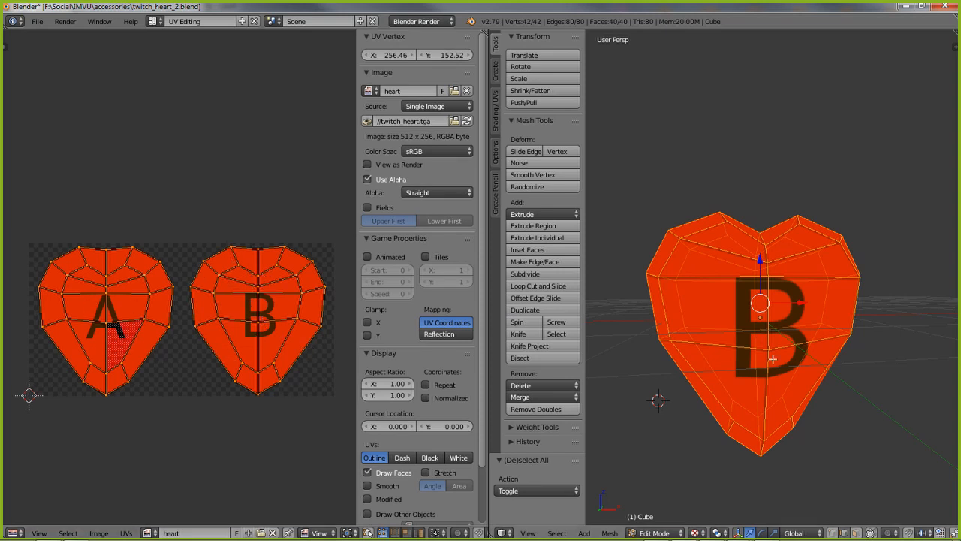
Check the A and B sides of the heart, restore the Default screen layout and return to Object Mode
middle_click_drag(772, 359, 611, 338)
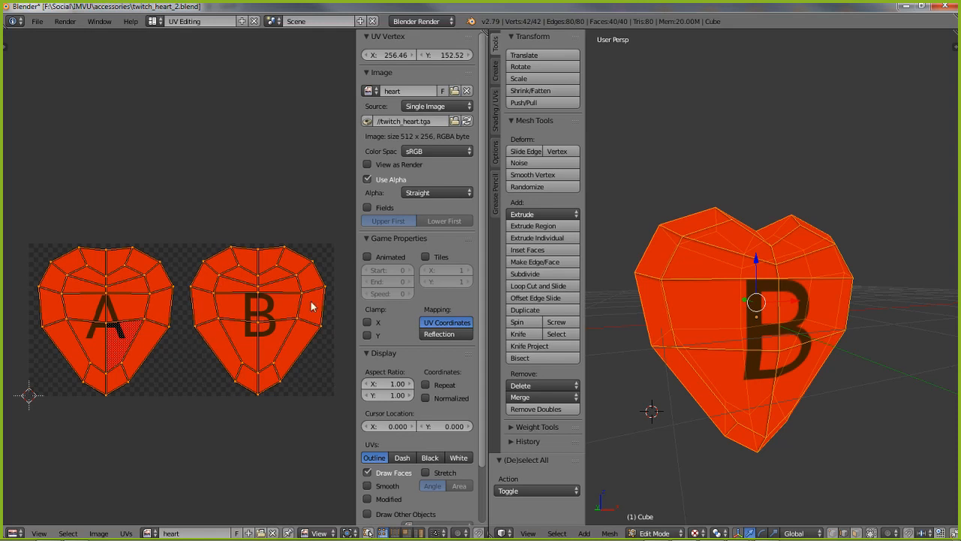
middle_click_drag(751, 329, 834, 309)
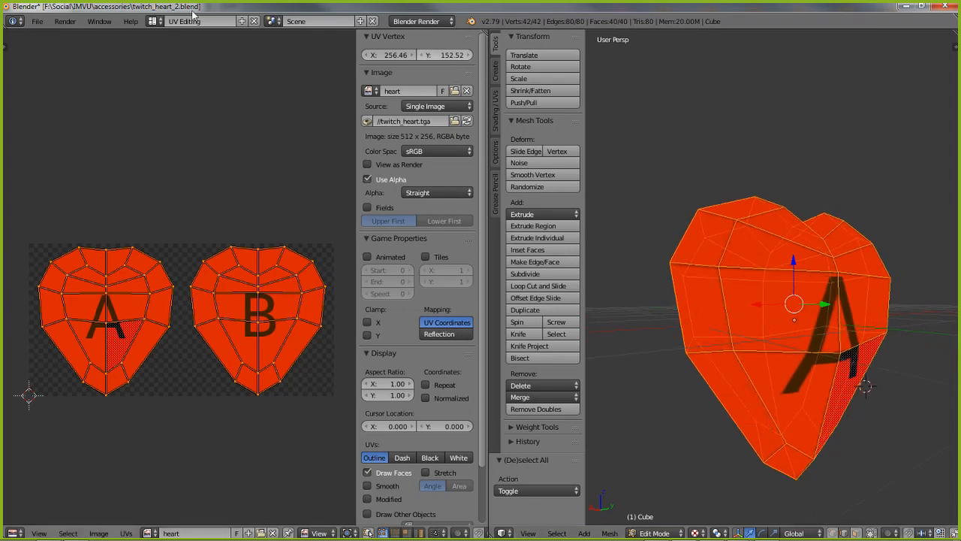
left_click(153, 21)
left_click(167, 74)
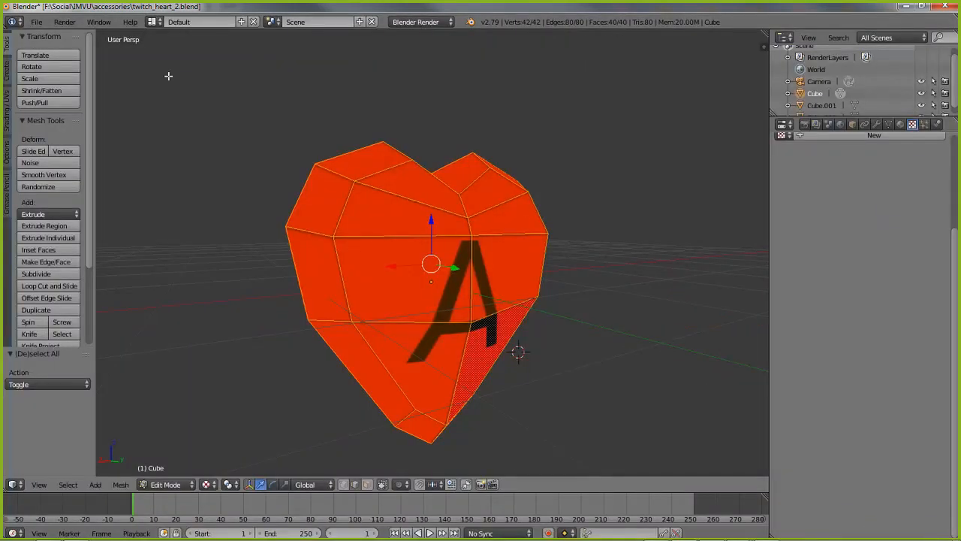
middle_click_drag(519, 286, 661, 298)
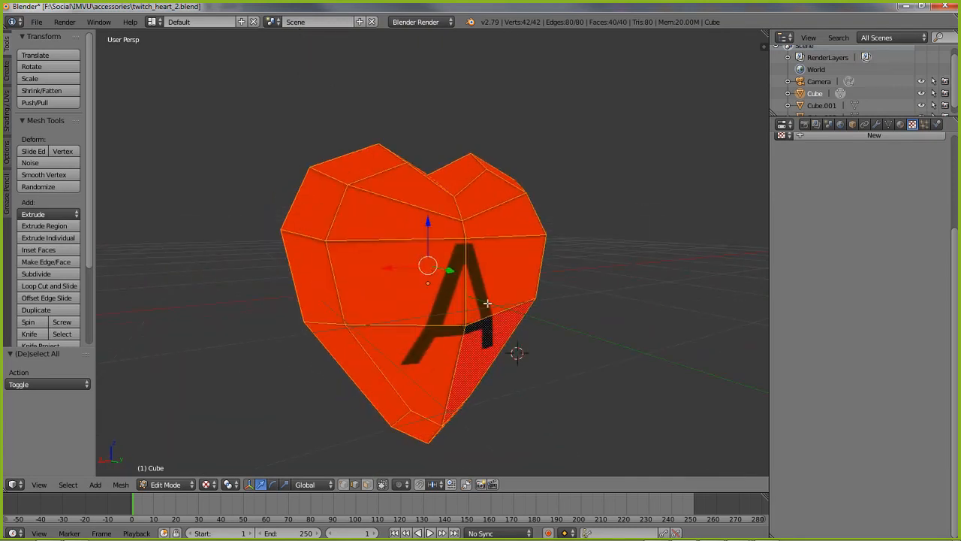
left_click(172, 486)
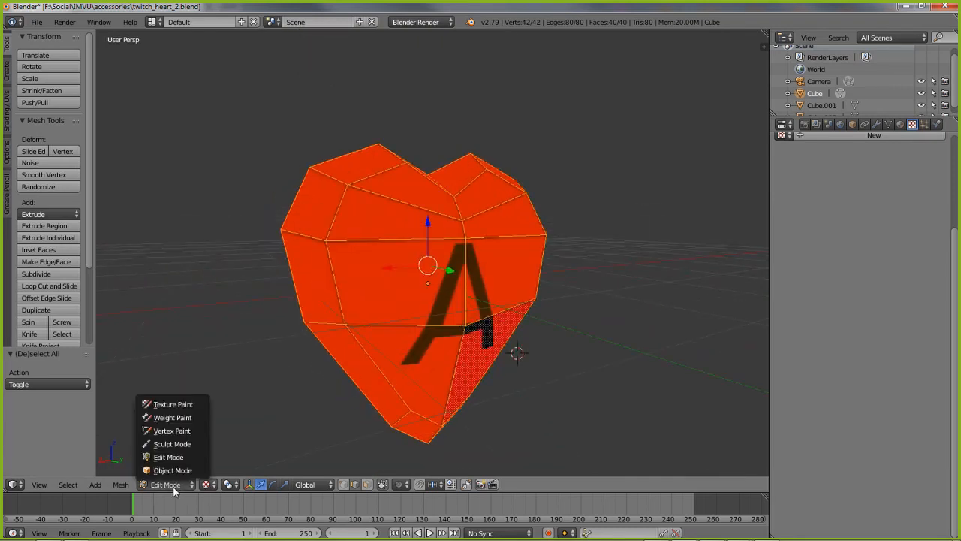
left_click(170, 471)
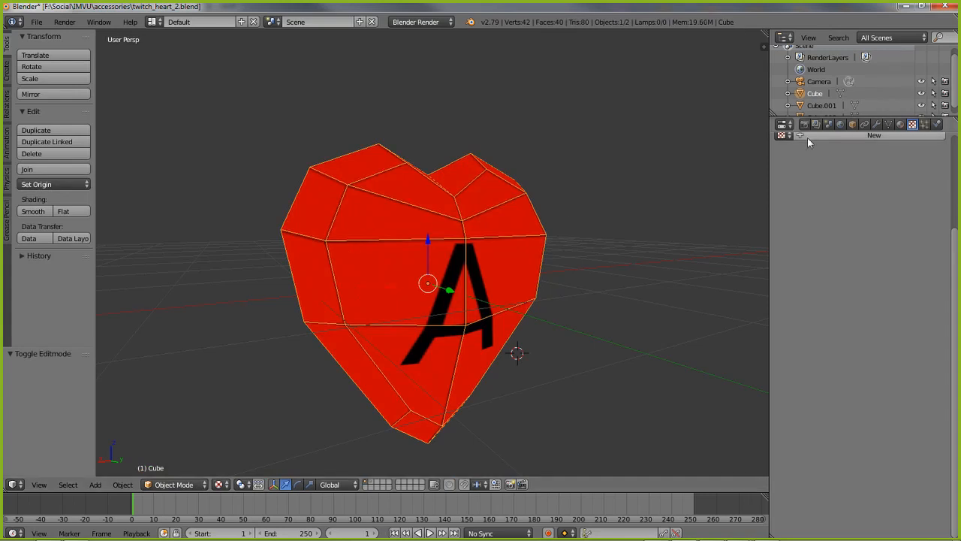
Assign the existing heart texture to the first texture slot of the World
scroll(859, 224, "up", 5)
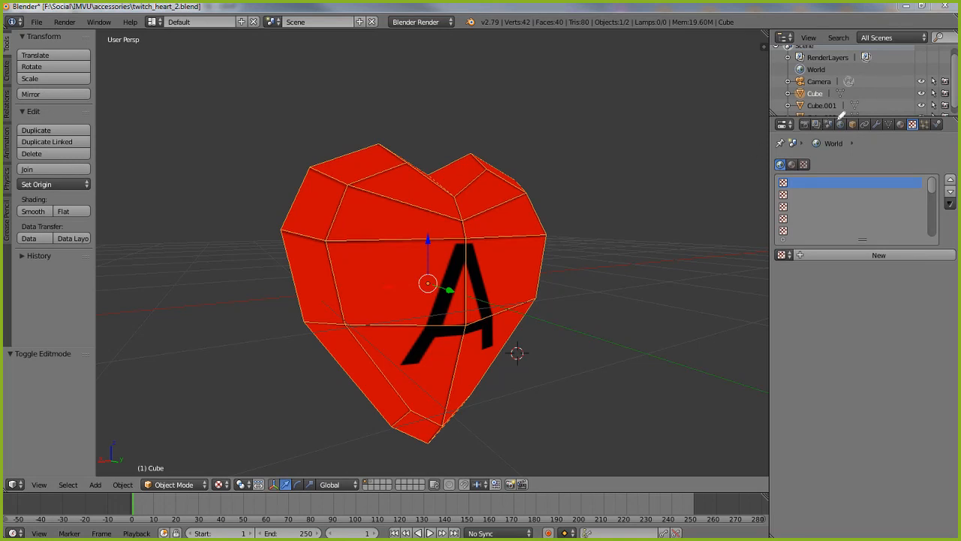
mouse_move(837, 109)
left_mouse_down()
mouse_move(838, 150)
mouse_move(879, 130)
mouse_move(828, 107)
mouse_move(876, 108)
mouse_move(839, 152)
mouse_move(832, 103)
left_mouse_up()
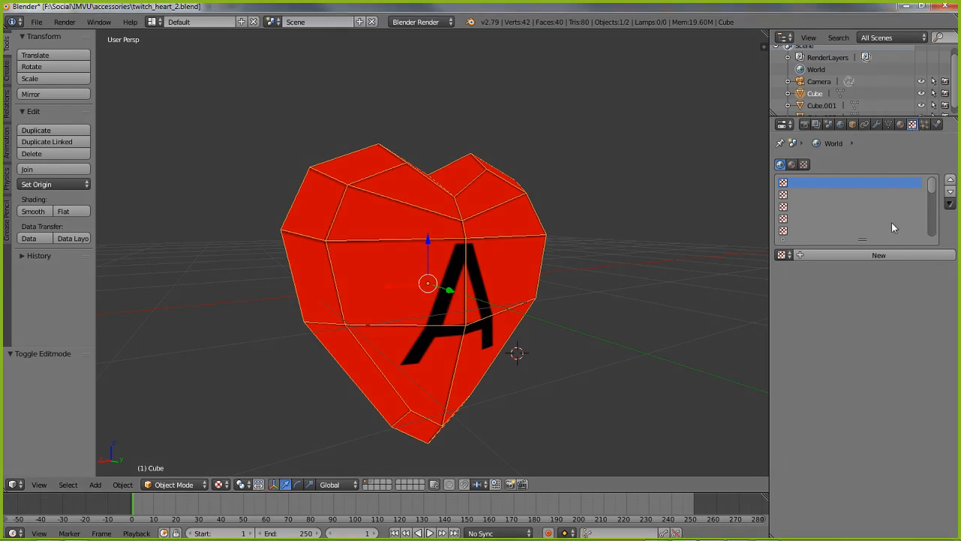
left_click(783, 255)
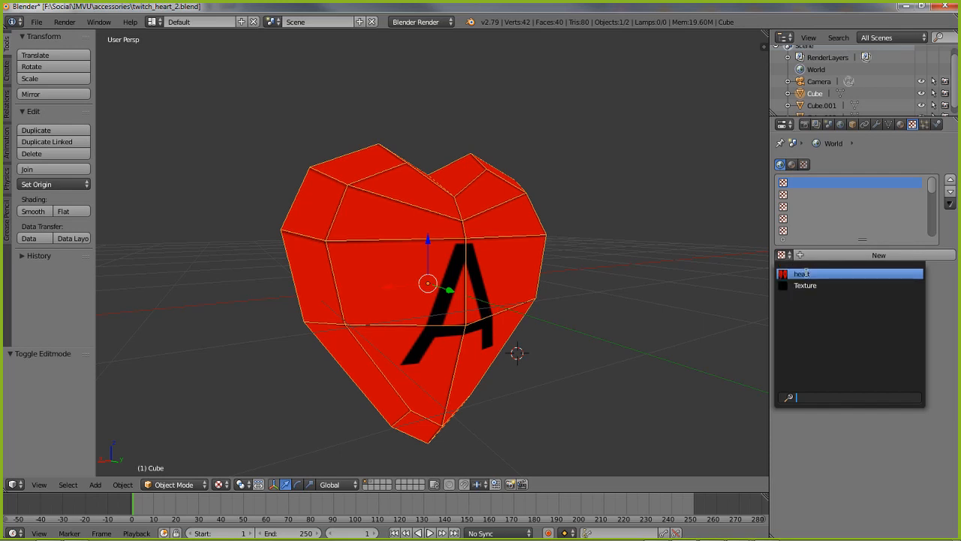
left_click(804, 274)
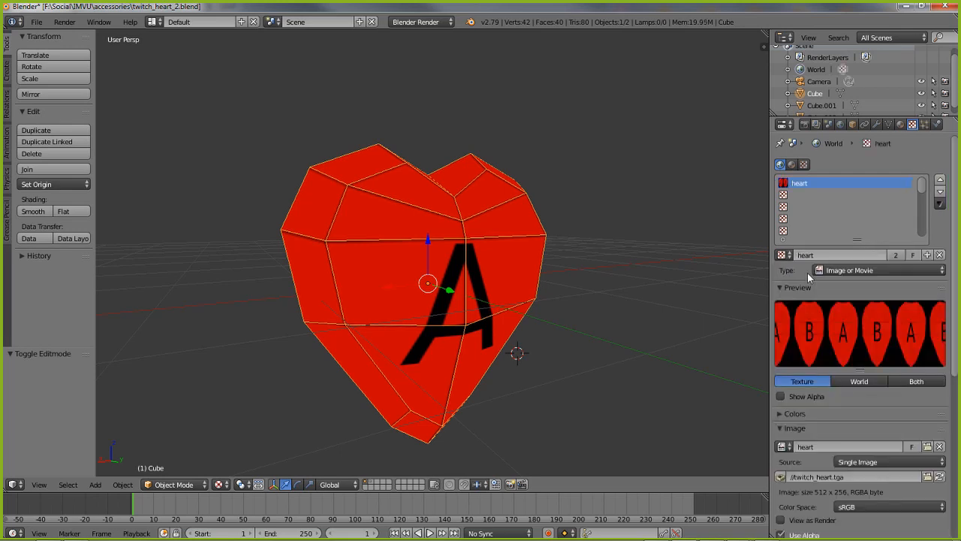
Go to the heart material's textures and choose the existing heart texture for its first slot
left_click(900, 125)
left_click(912, 124)
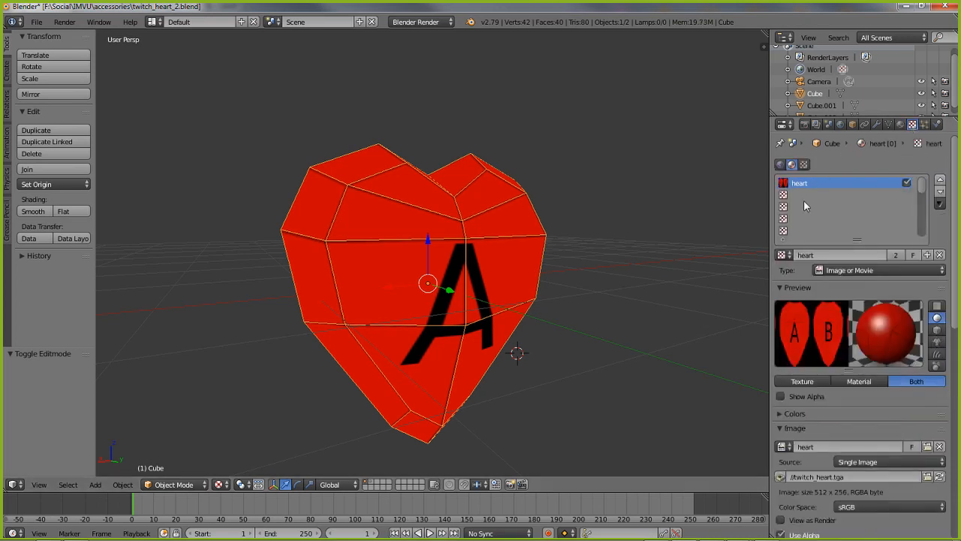
left_click(784, 256)
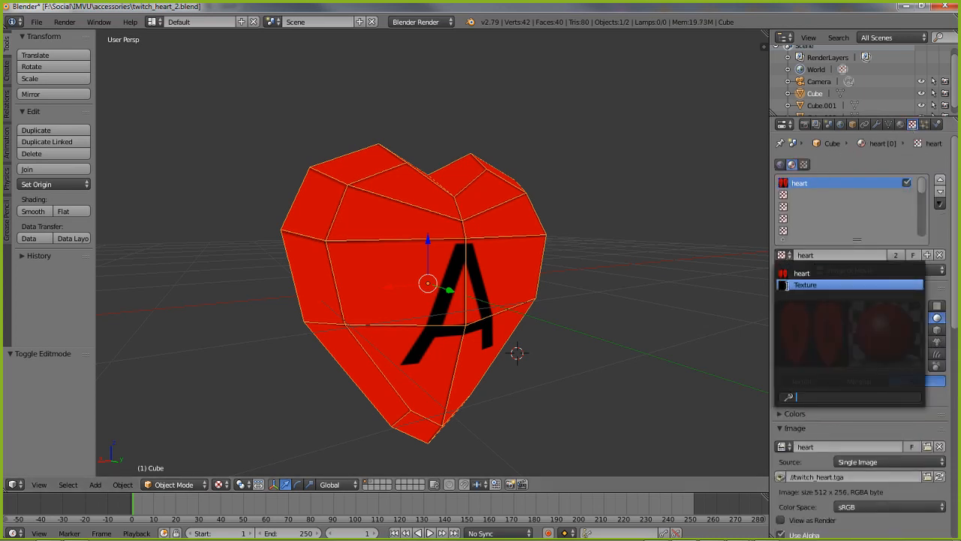
left_click(788, 273)
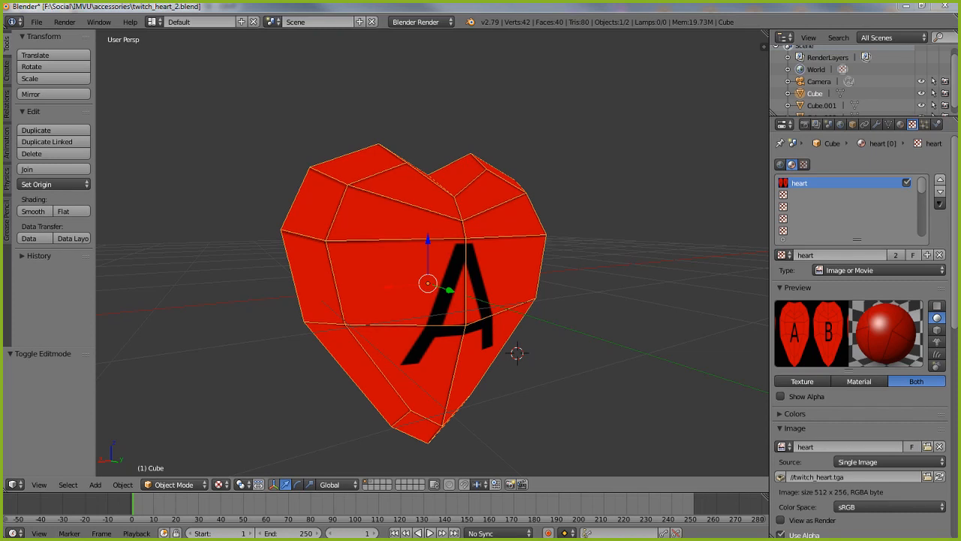
mouse_move(771, 241)
left_mouse_down()
mouse_move(820, 266)
mouse_move(760, 239)
mouse_move(811, 263)
mouse_move(760, 245)
mouse_move(791, 278)
mouse_move(806, 274)
left_mouse_up()
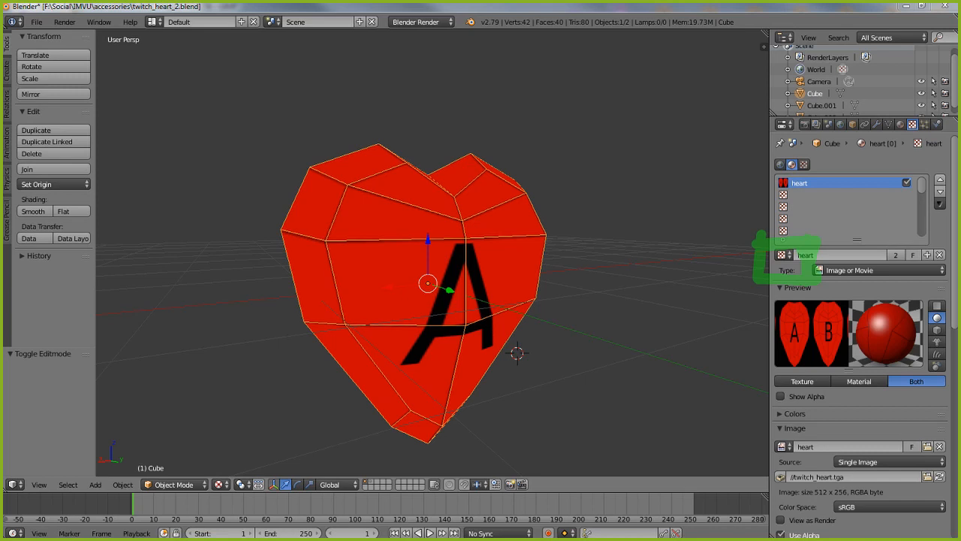
key("Escape")
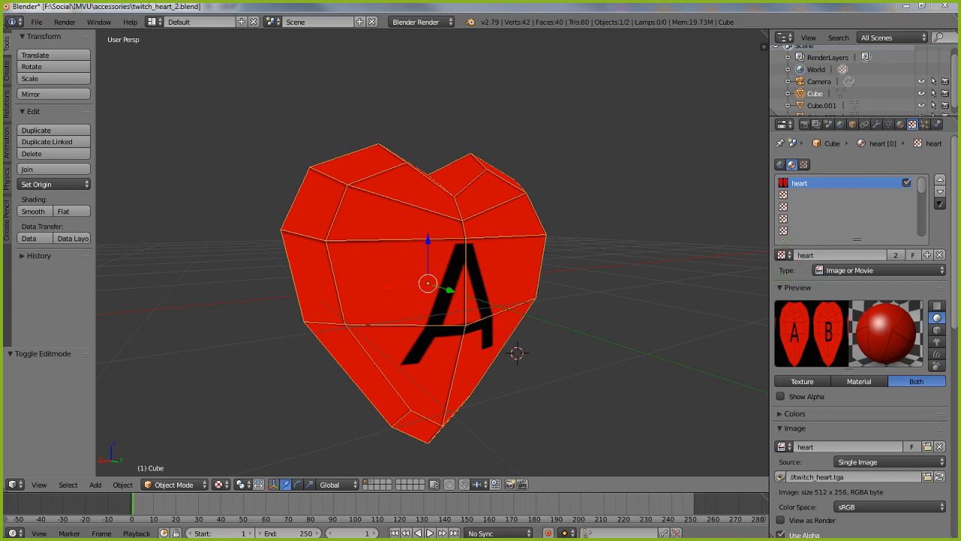
left_click(782, 255)
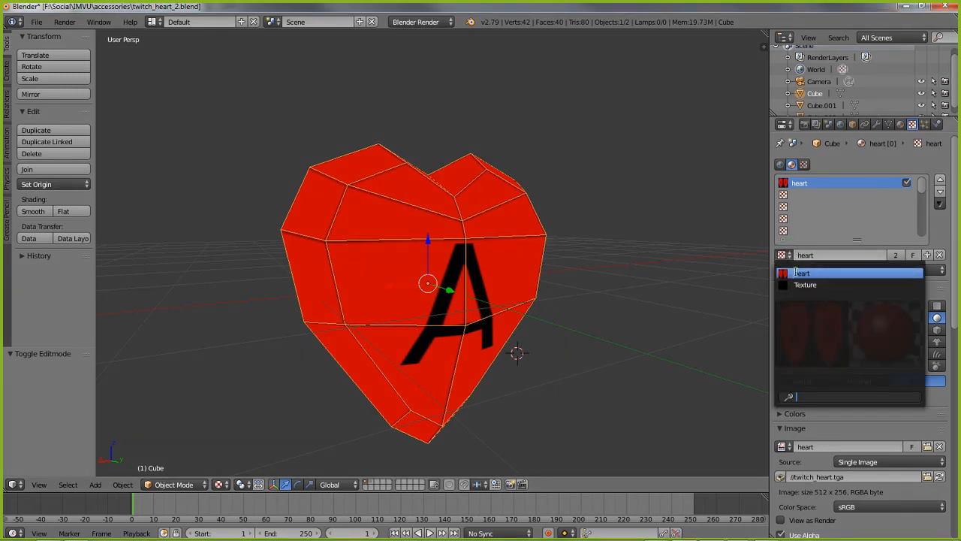
left_click(798, 277)
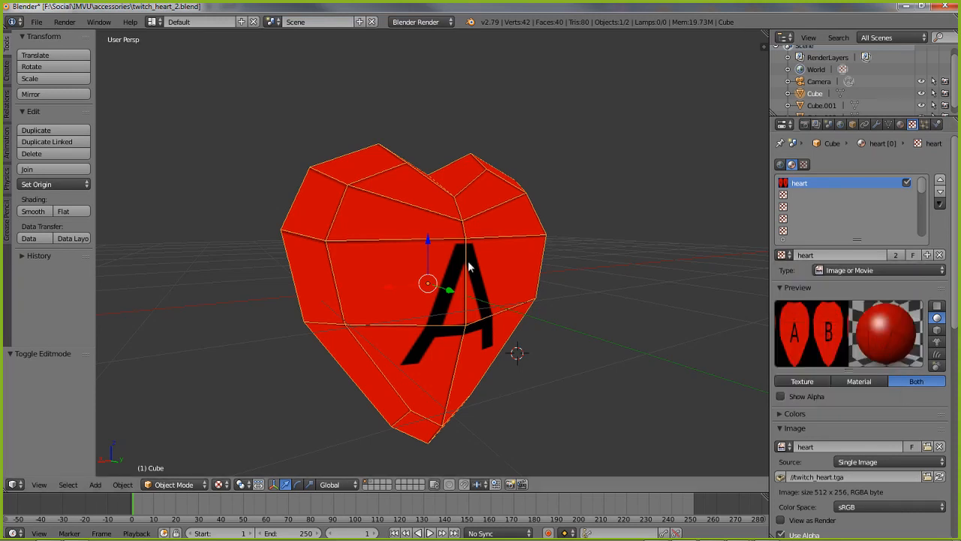
Rename the heart object from Cube to heart.MESH
middle_click_drag(472, 267, 452, 268)
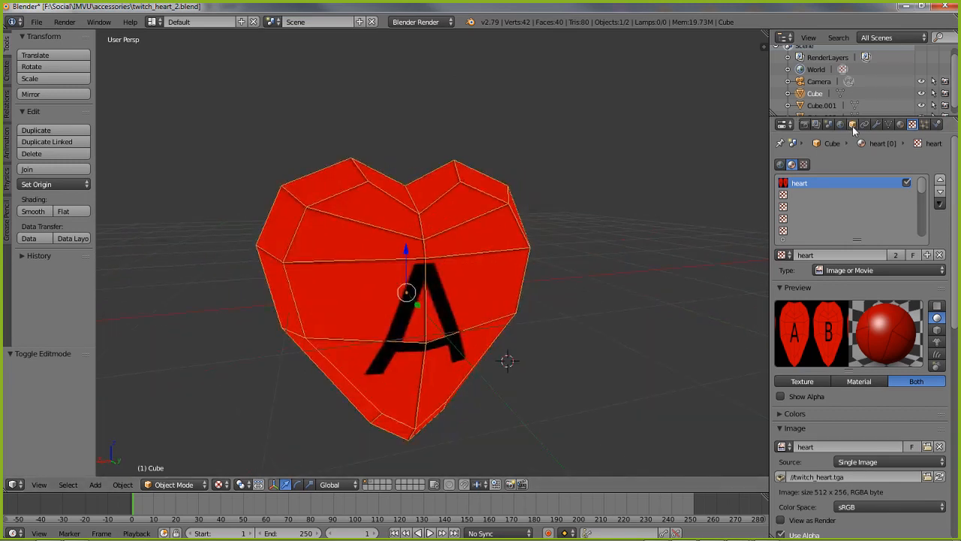
left_click(853, 124)
left_click(831, 165)
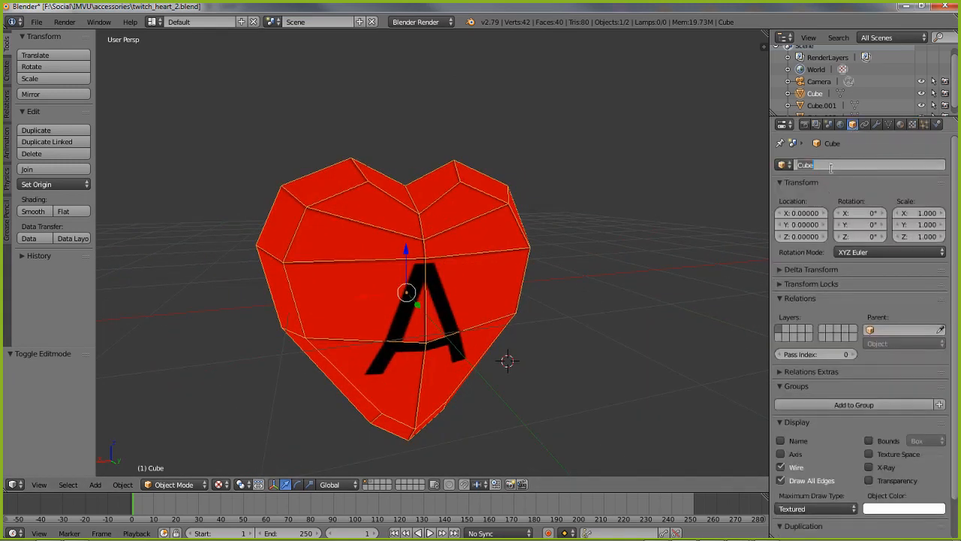
type("heart.MESH")
key("Return")
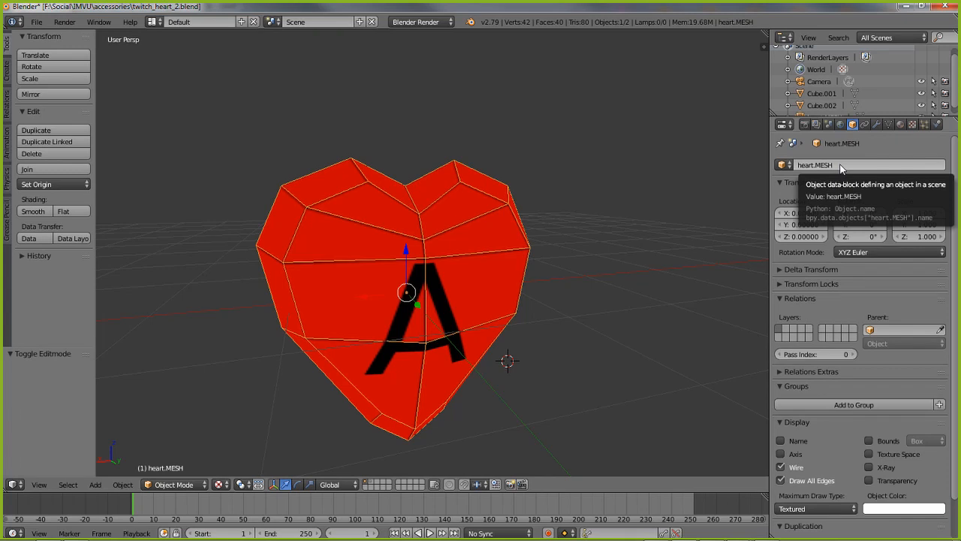
Save the scene as a new file named twitch_heart_3.blend in the accessories folder
left_click(36, 22)
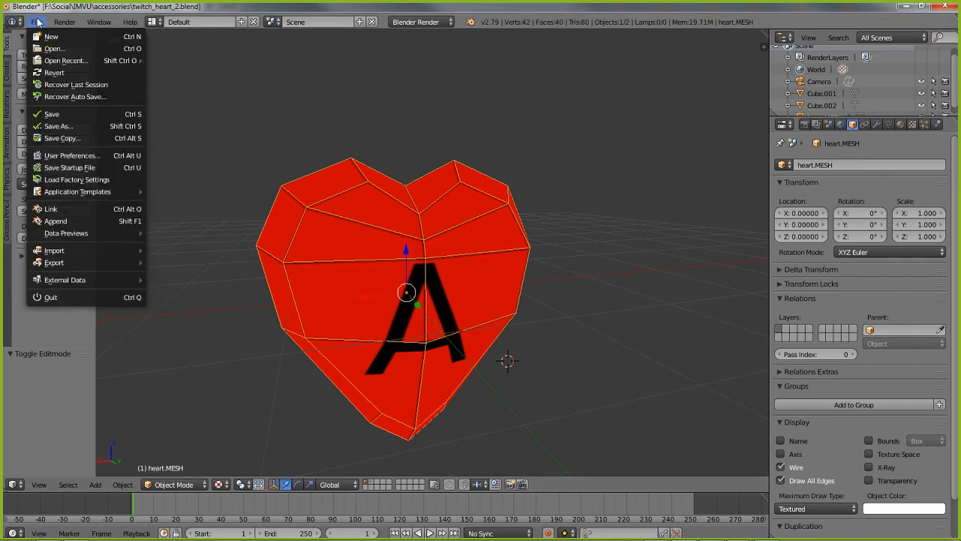
left_click(60, 126)
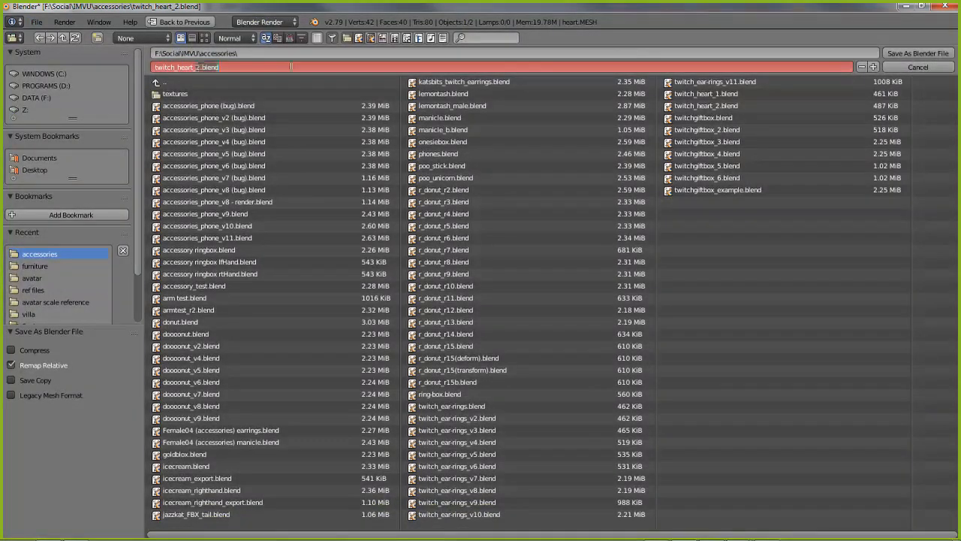
type("3")
key("Return")
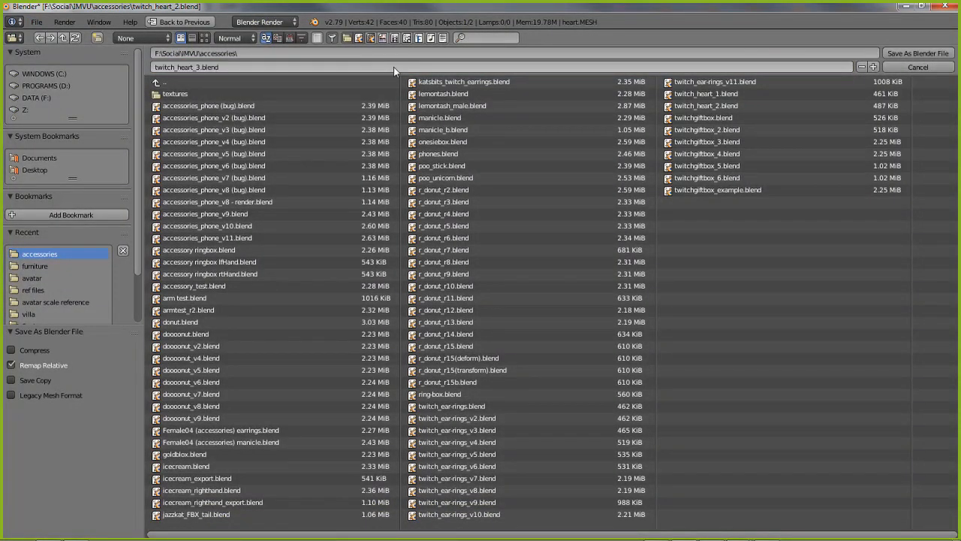
left_click(914, 53)
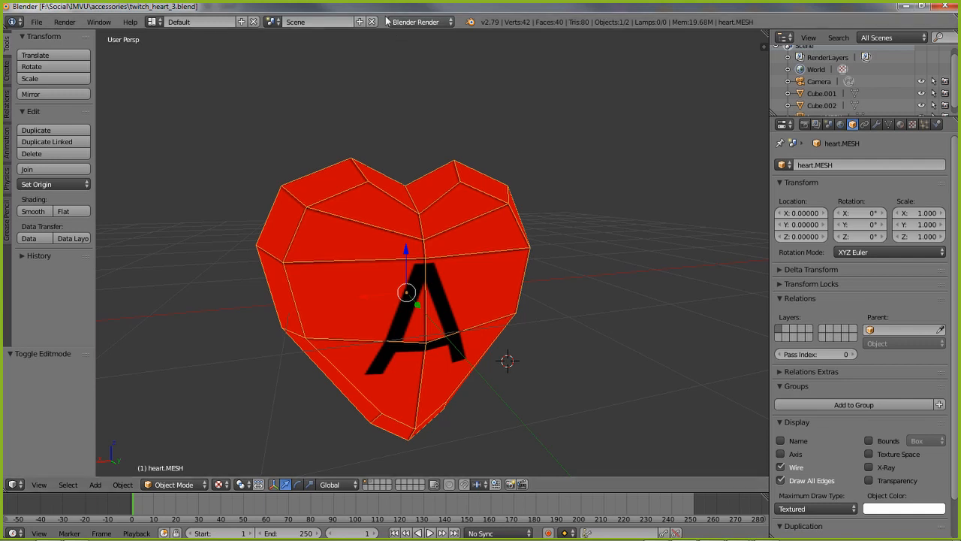
Select the heart mesh and add a base shape key in its object data
middle_click_drag(557, 305, 579, 301)
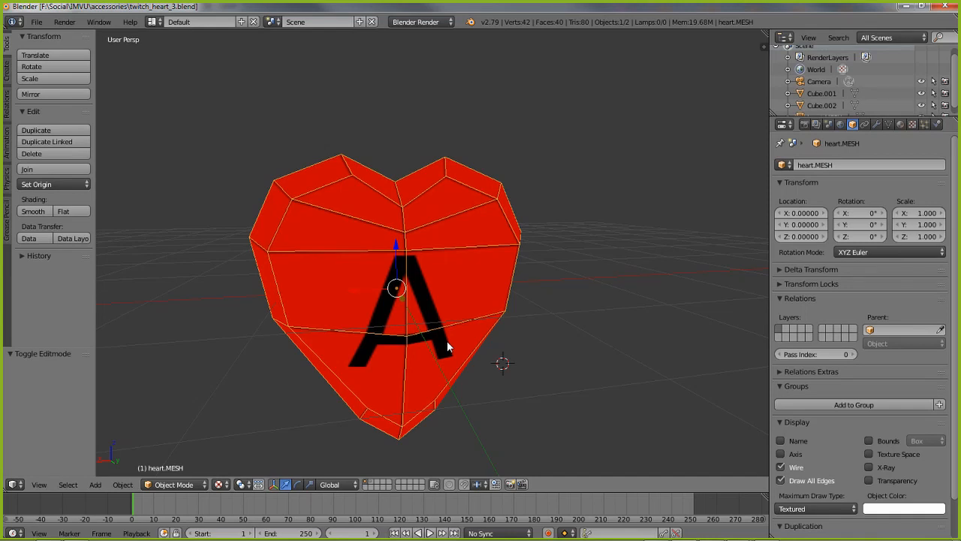
right_click(346, 179)
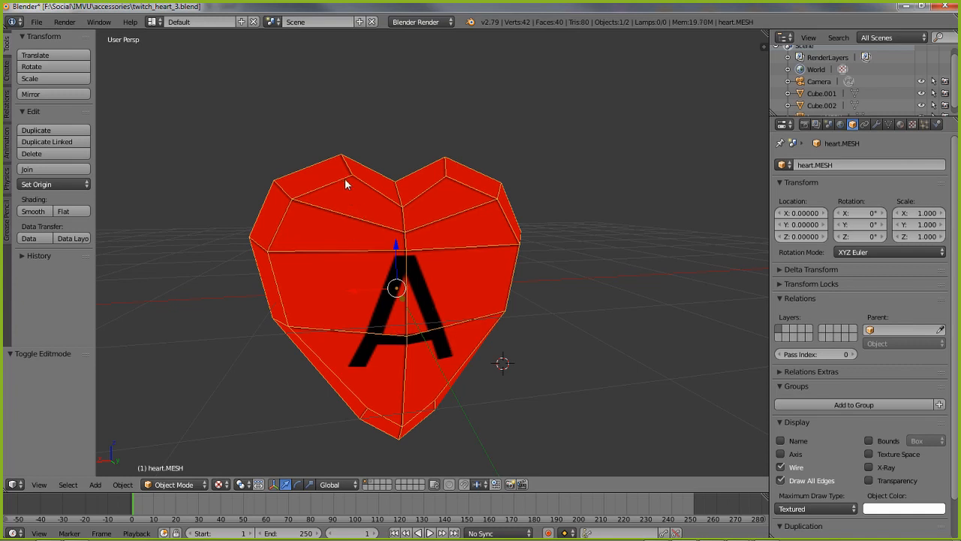
left_click(889, 124)
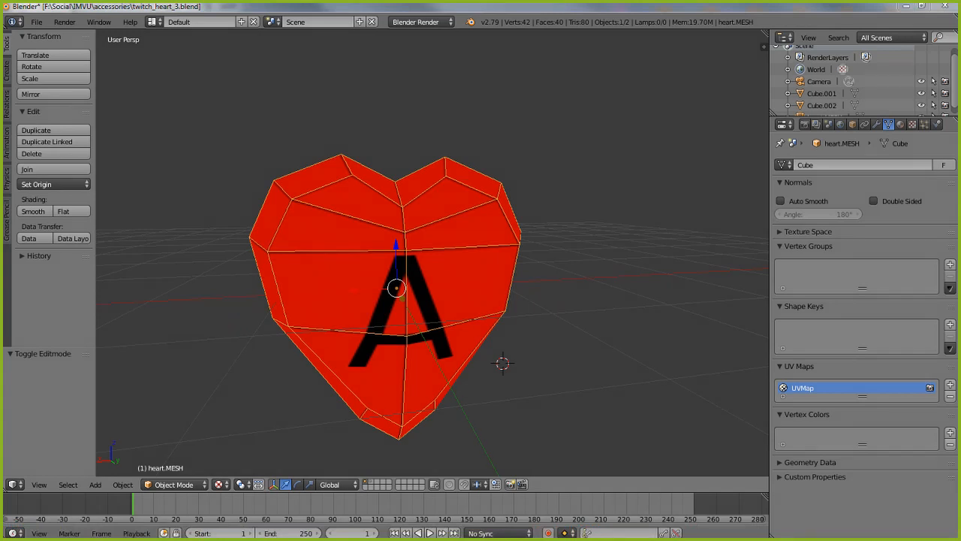
mouse_move(874, 147)
left_mouse_down()
mouse_move(905, 121)
mouse_move(874, 104)
mouse_move(902, 143)
mouse_move(903, 96)
left_mouse_up()
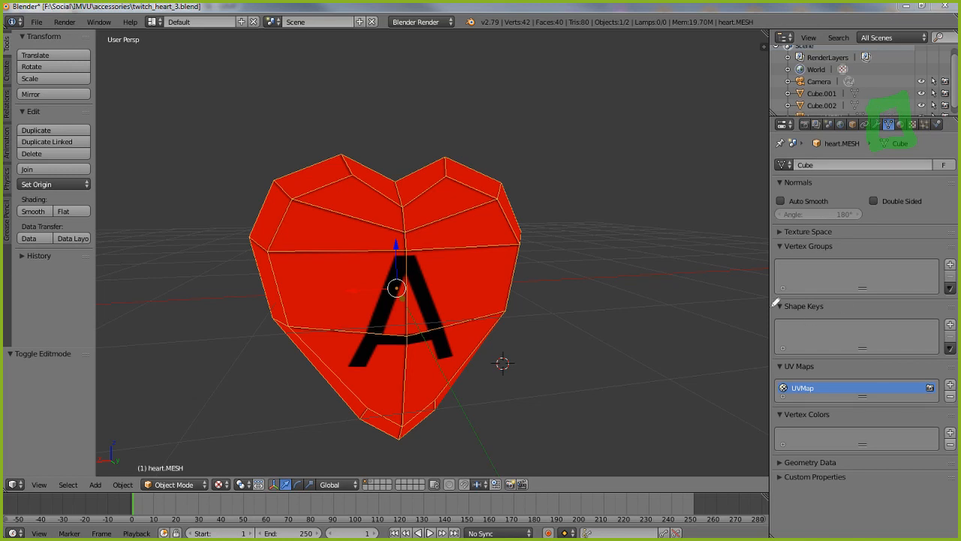
mouse_move(773, 301)
left_mouse_down()
mouse_move(759, 394)
mouse_move(955, 363)
mouse_move(955, 302)
mouse_move(777, 305)
mouse_move(956, 306)
mouse_move(957, 368)
mouse_move(753, 374)
mouse_move(764, 297)
mouse_move(766, 317)
mouse_move(826, 305)
mouse_move(951, 305)
left_mouse_up()
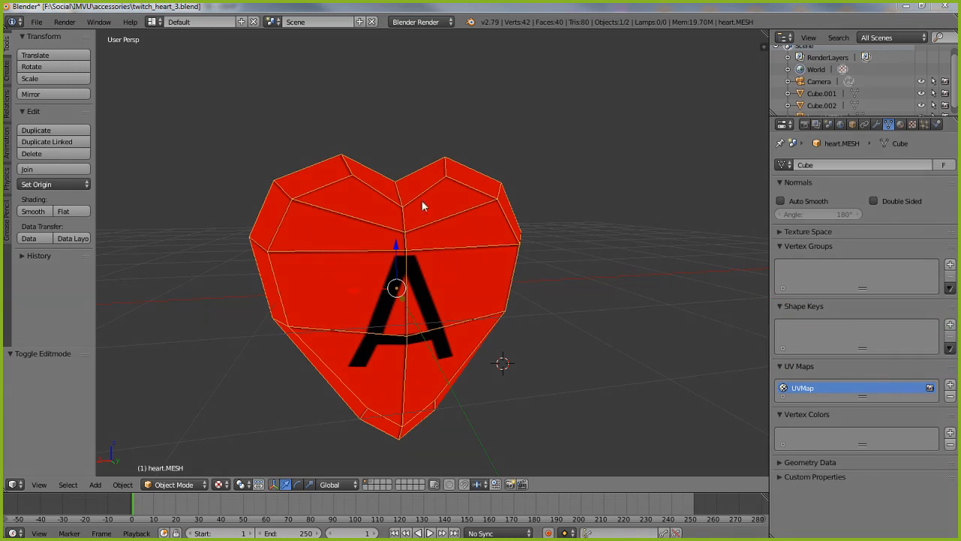
left_click(951, 326)
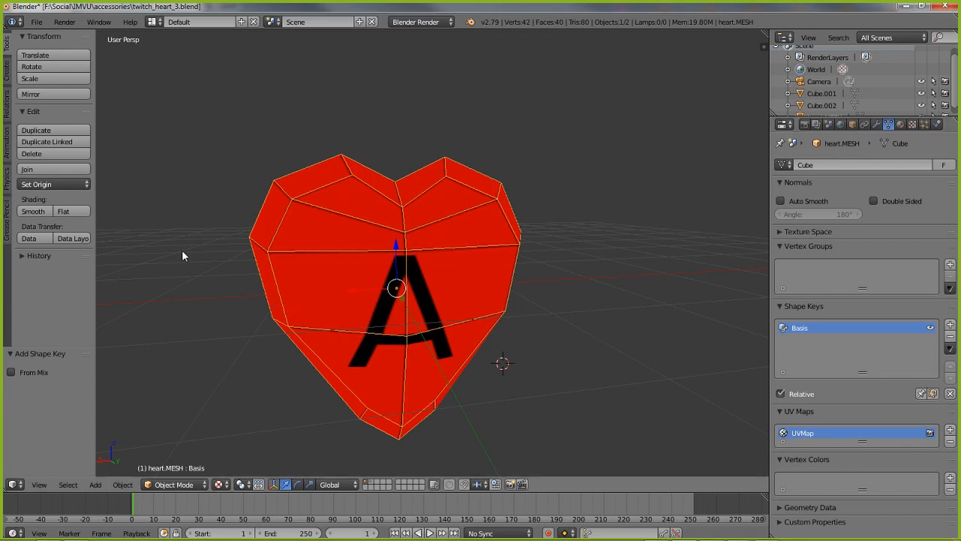
Add a second shape key to the heart, name it pump and make it the active key
middle_click_drag(214, 260, 242, 295)
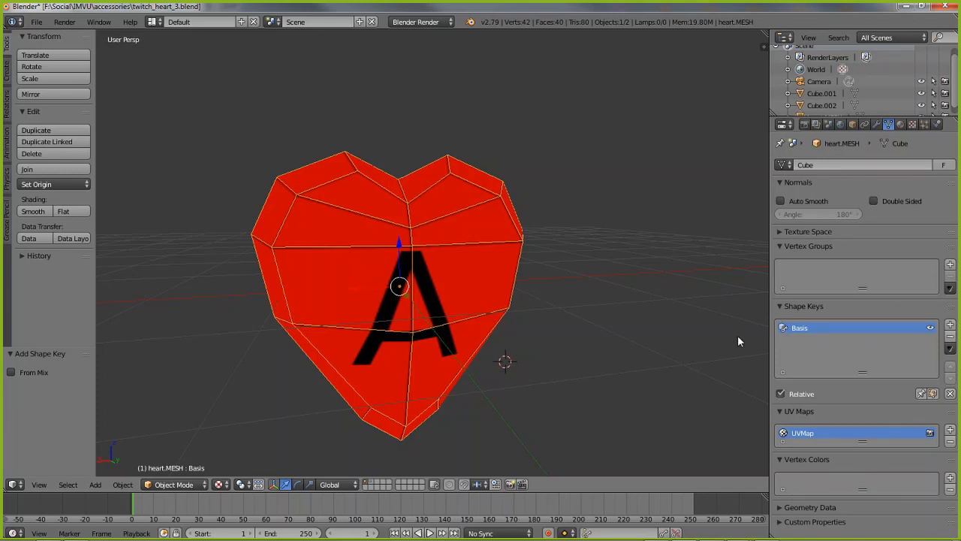
left_click(951, 327)
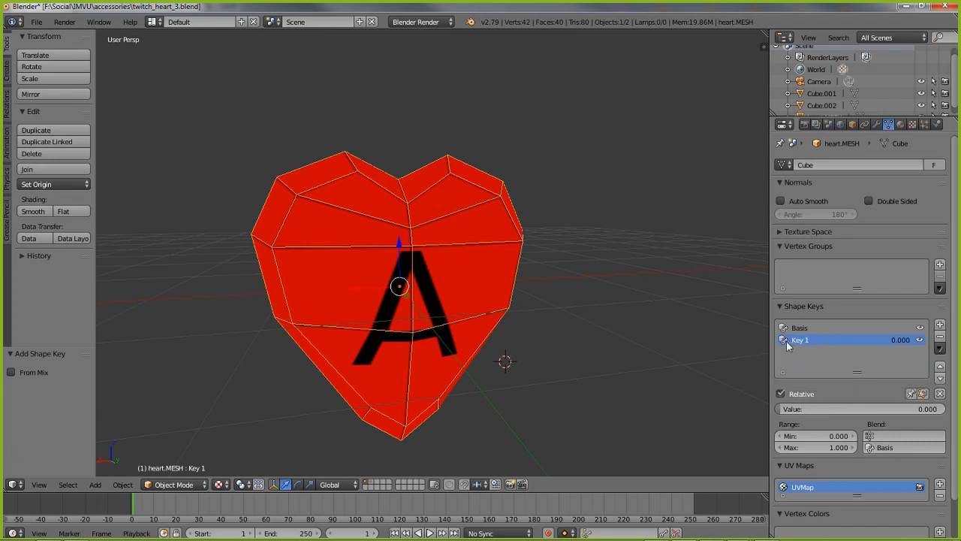
double_click(802, 341)
type("pump")
key("Return")
left_click(800, 328)
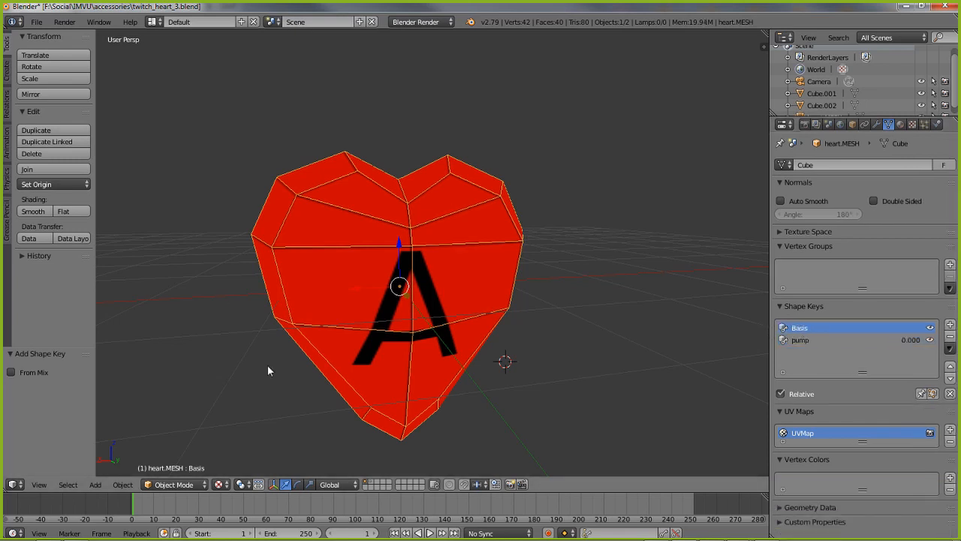
left_click(802, 340)
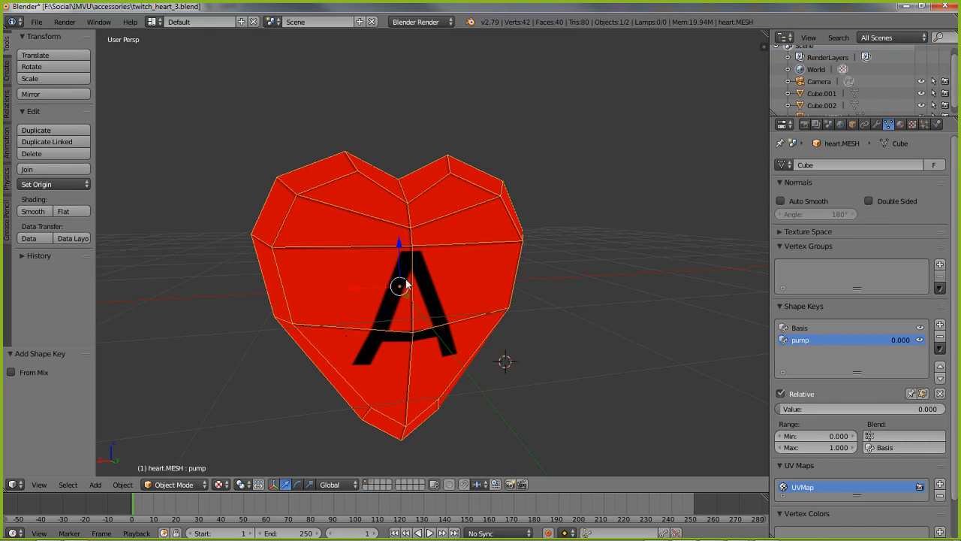
middle_click_drag(439, 290, 433, 291)
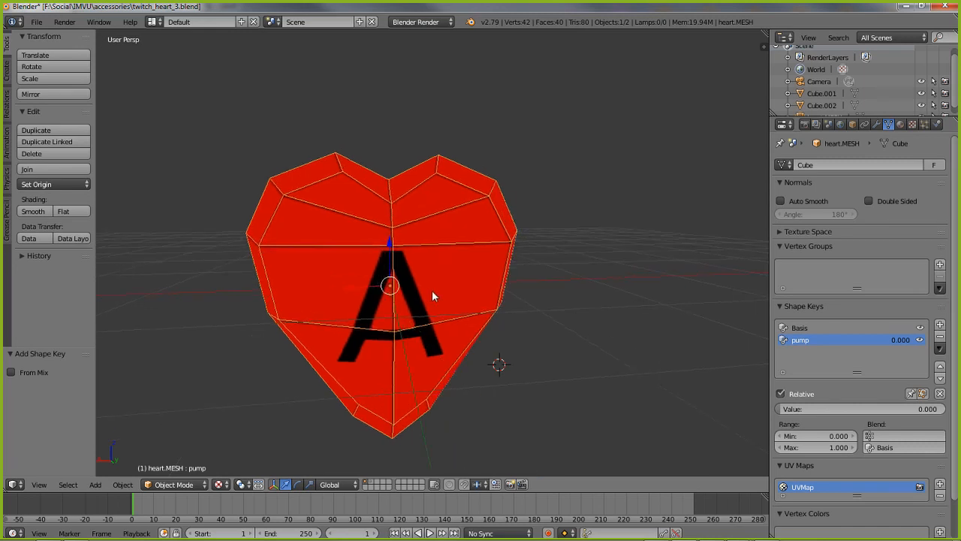
Edit the heart mesh on the pump shape key and select only the single vertex at the heart's lower tip
left_click(169, 485)
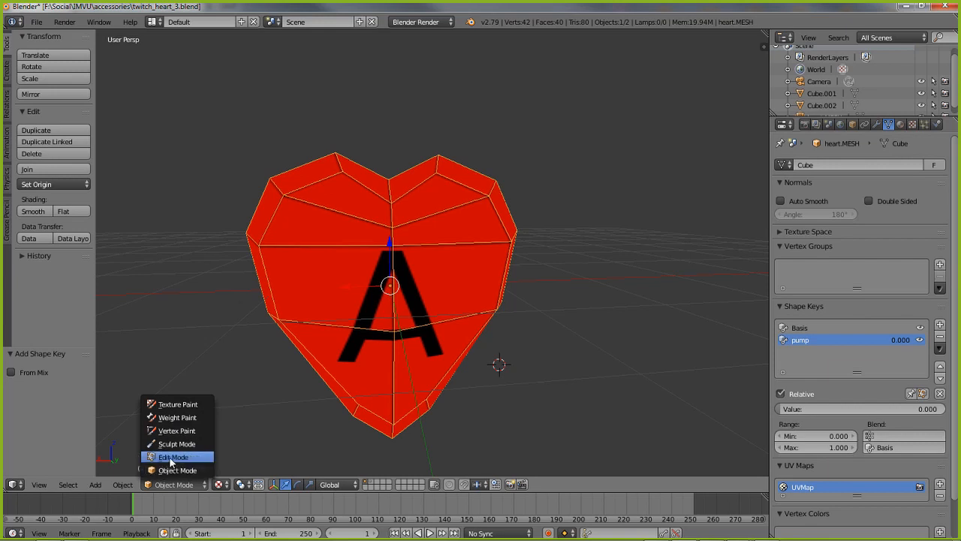
left_click(169, 457)
middle_click_drag(421, 300, 429, 262)
scroll(434, 389, "up", 2)
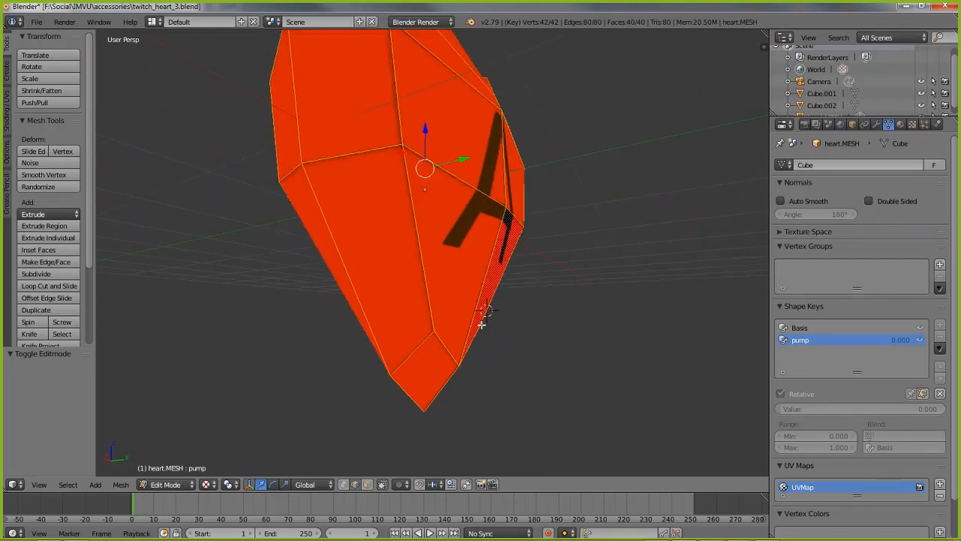
right_click(421, 367)
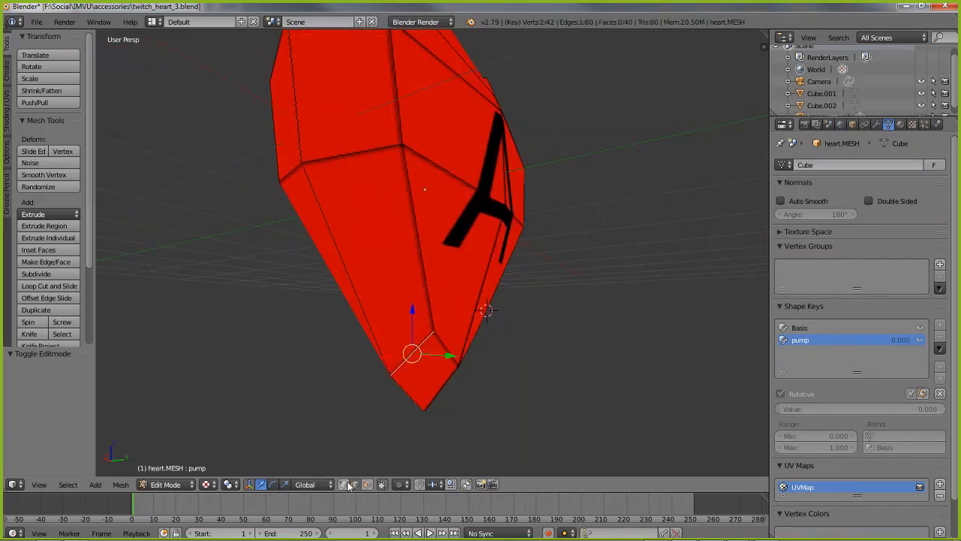
right_click(423, 416)
middle_click_drag(424, 399, 433, 366)
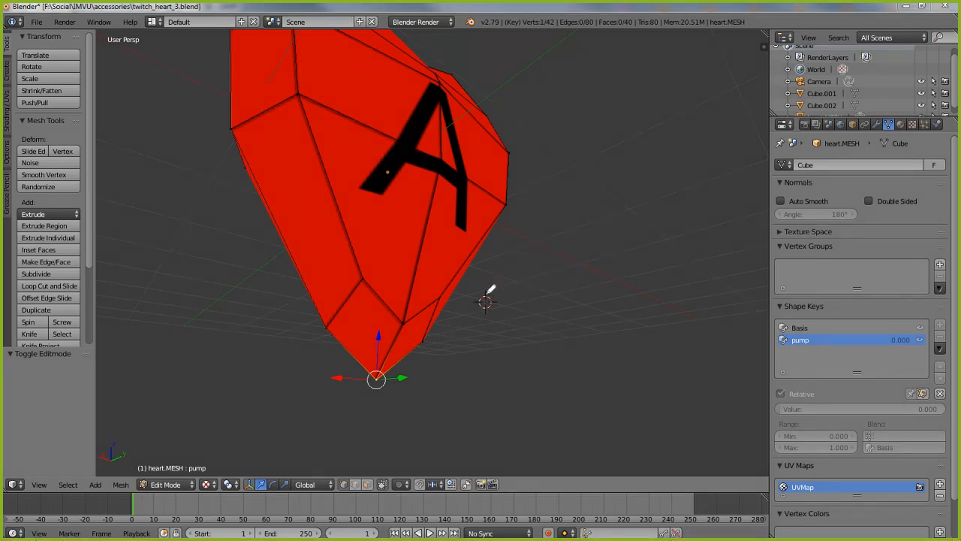
mouse_move(478, 286)
left_mouse_down()
mouse_move(524, 314)
mouse_move(485, 276)
mouse_move(436, 340)
mouse_move(386, 369)
mouse_move(398, 347)
mouse_move(413, 370)
mouse_move(397, 365)
left_mouse_up()
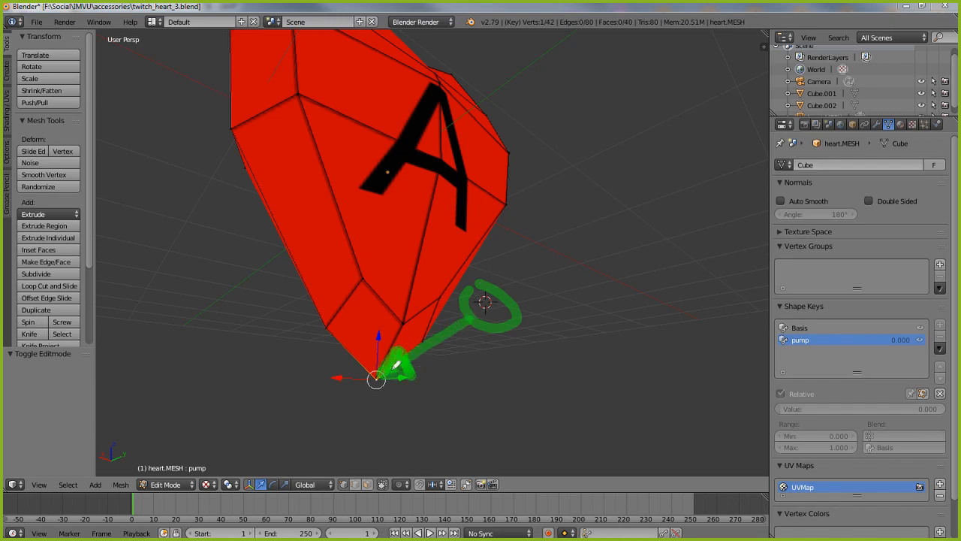
key("ctrl+z")
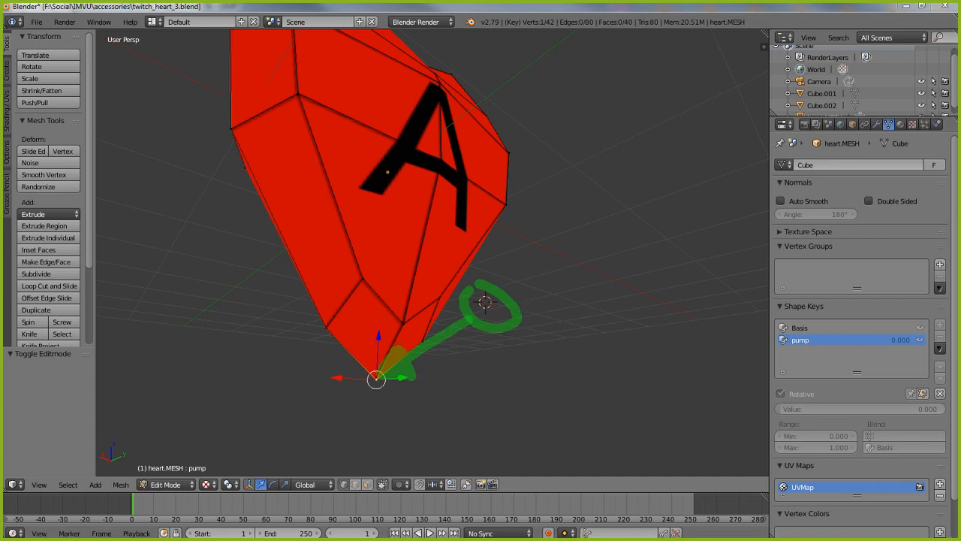
key("Escape")
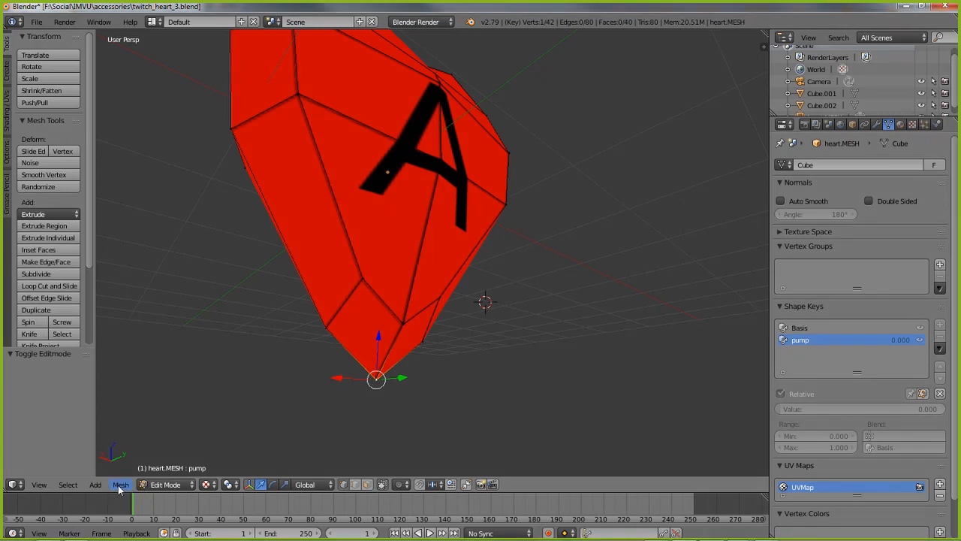
Snap the 3D cursor to the selected vertex at the heart's lower tip
left_click(69, 485)
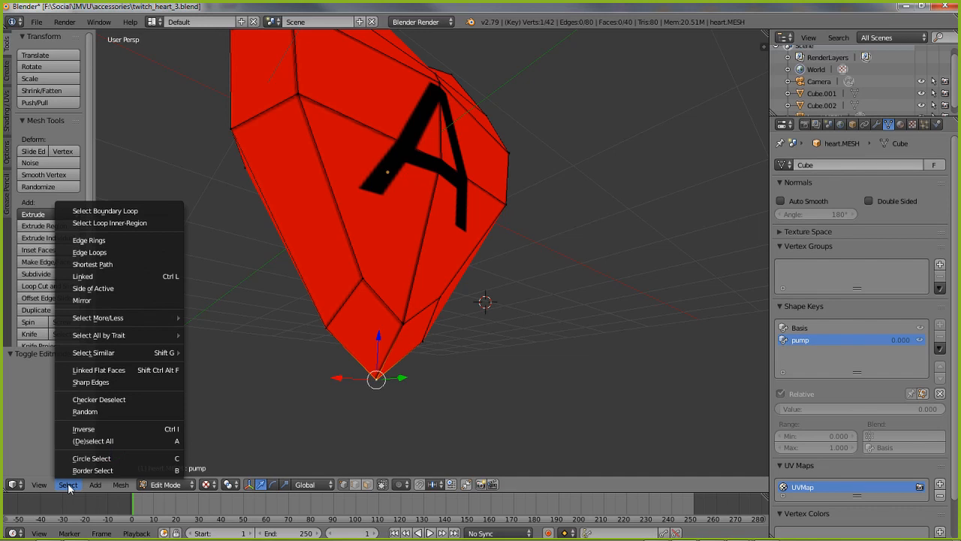
mouse_move(120, 487)
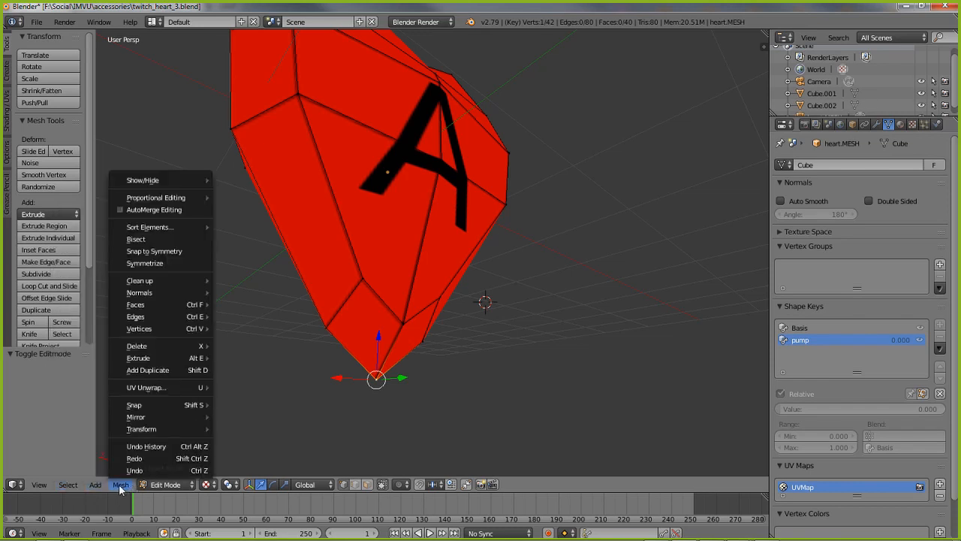
left_click(38, 485)
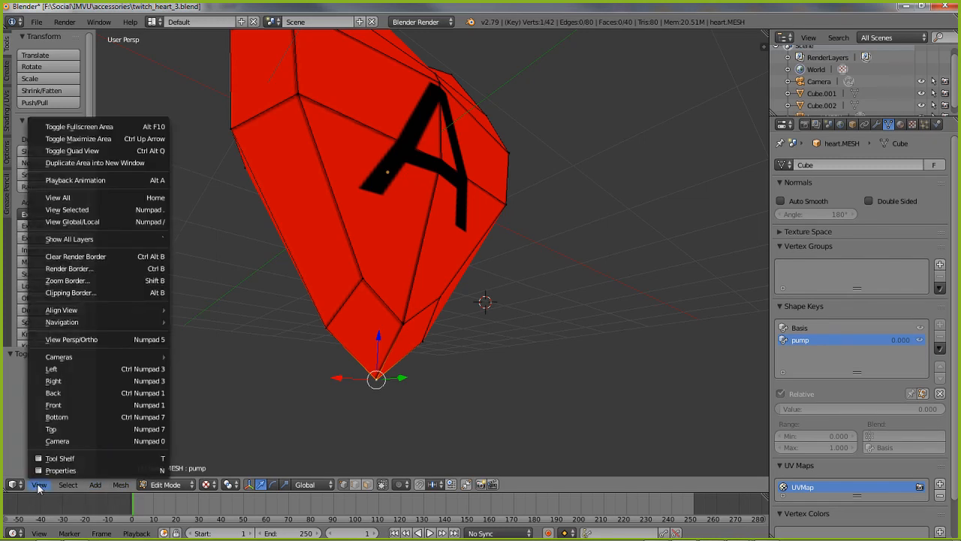
mouse_move(66, 488)
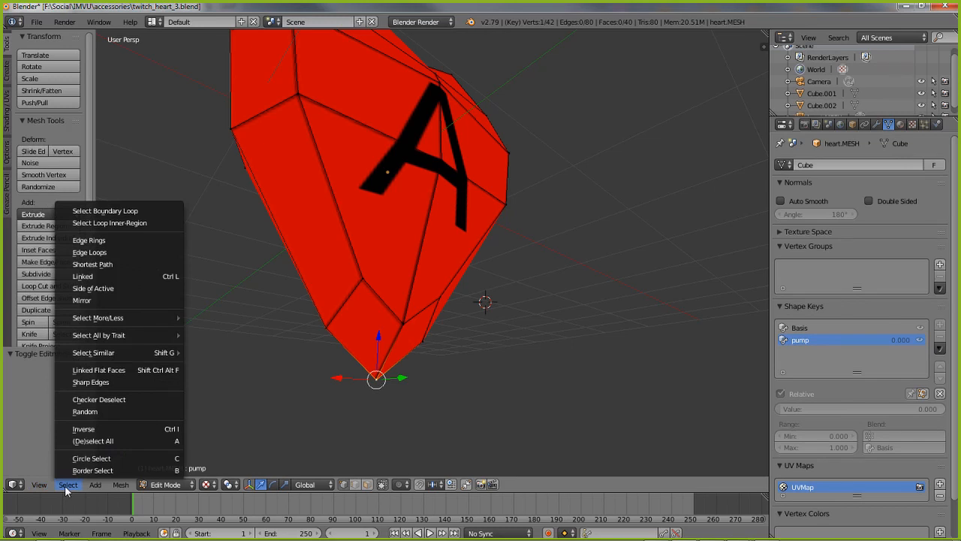
mouse_move(97, 488)
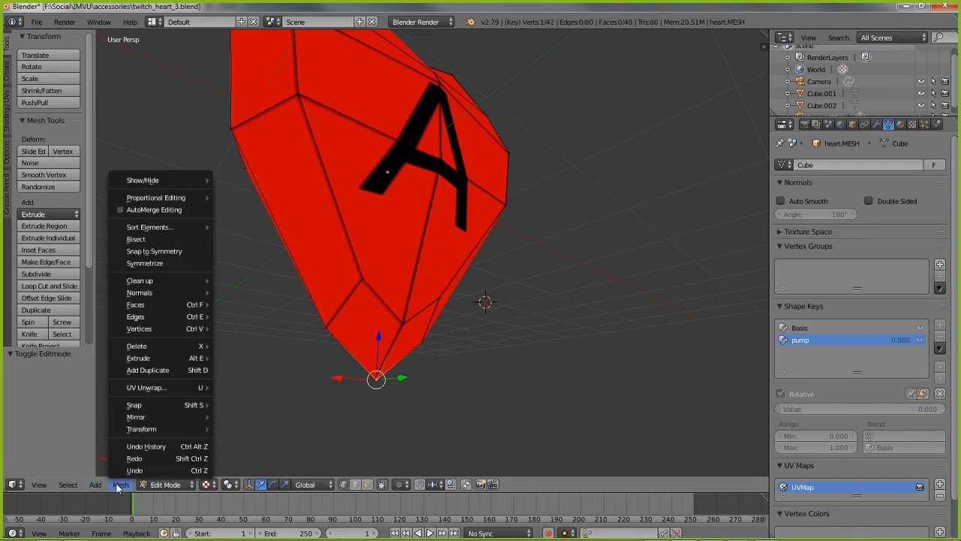
mouse_move(139, 408)
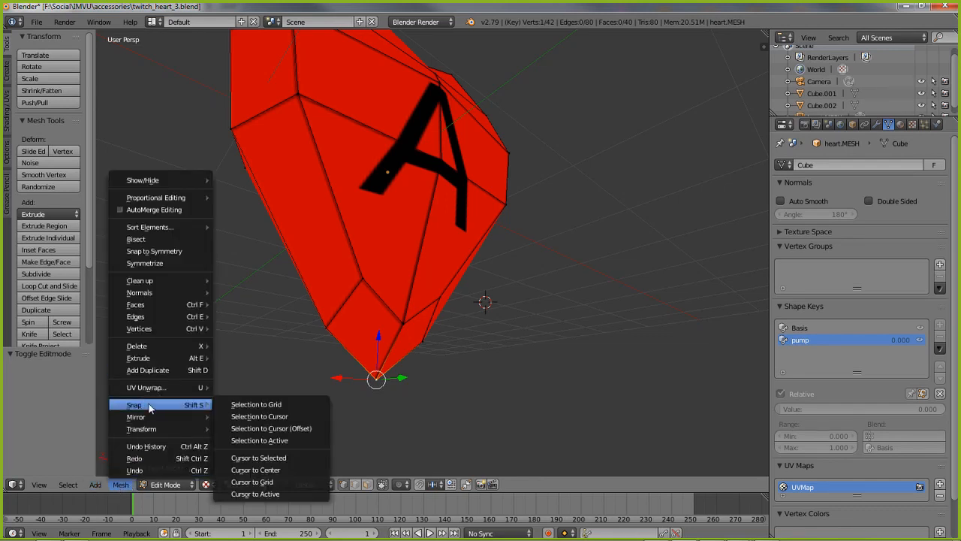
left_click(254, 458)
middle_click_drag(253, 457, 408, 308)
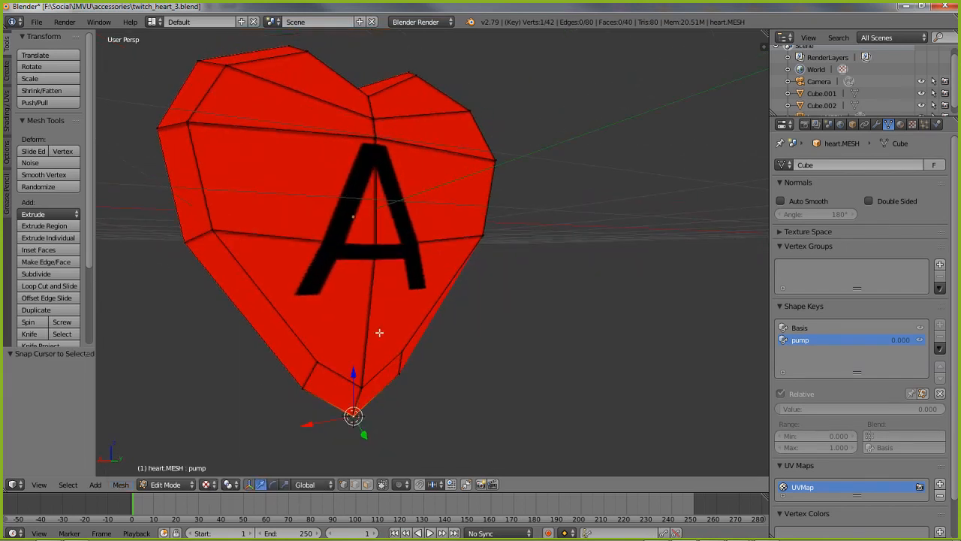
Select all of the heart's vertices and set the pivot point to the 3D cursor
left_click(67, 485)
left_click(69, 485)
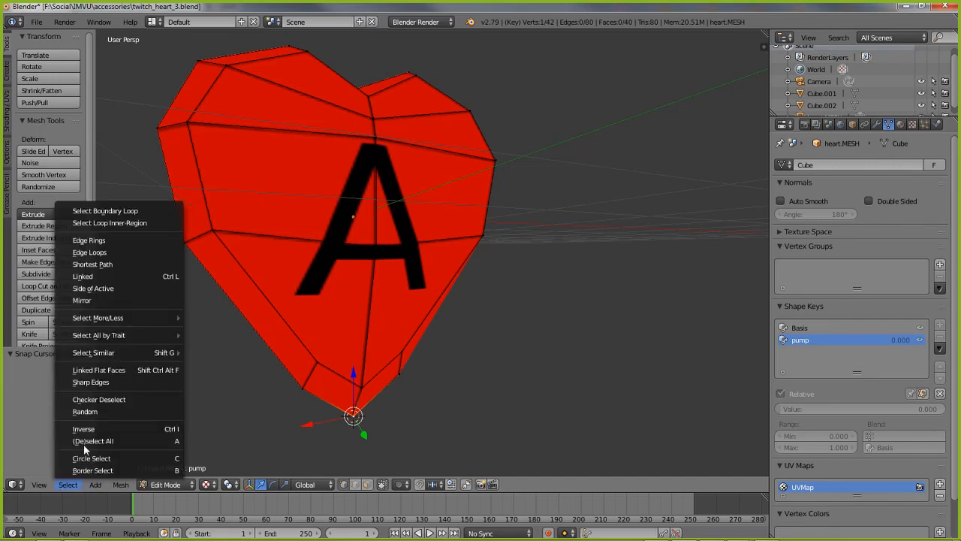
left_click(83, 441)
left_click(67, 485)
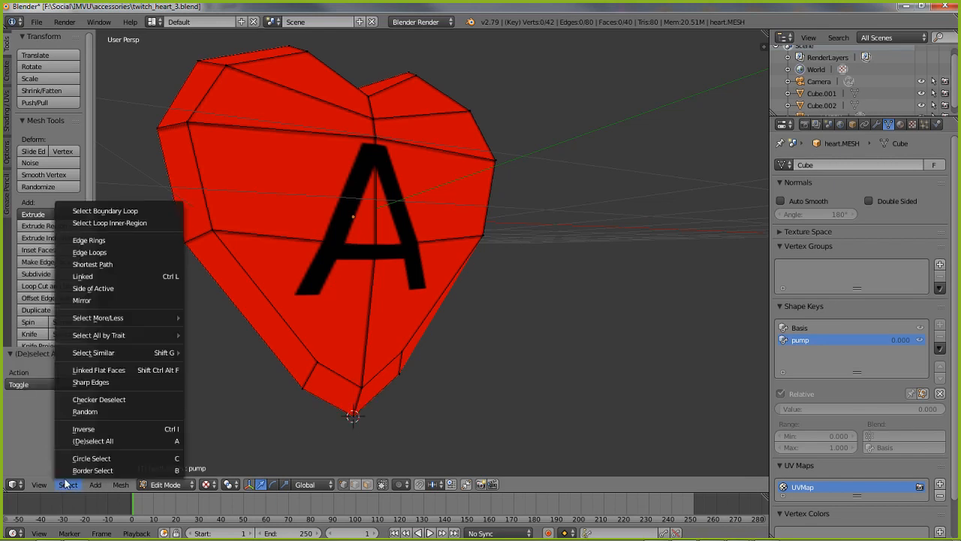
left_click(81, 441)
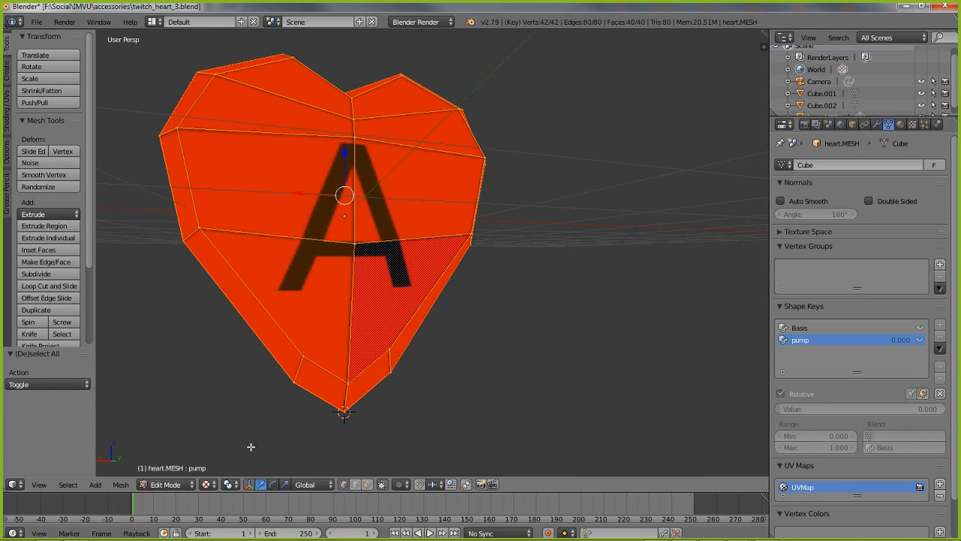
left_click(229, 485)
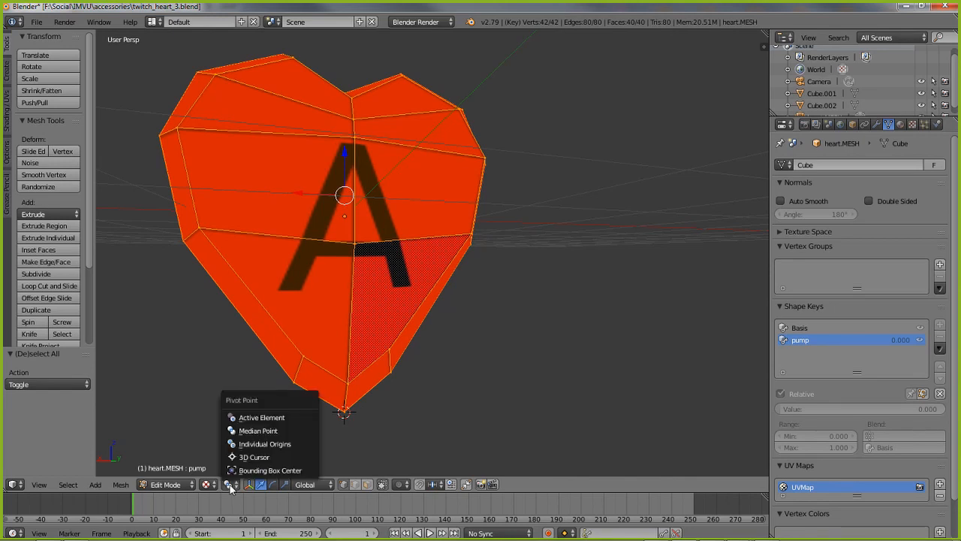
left_click(255, 457)
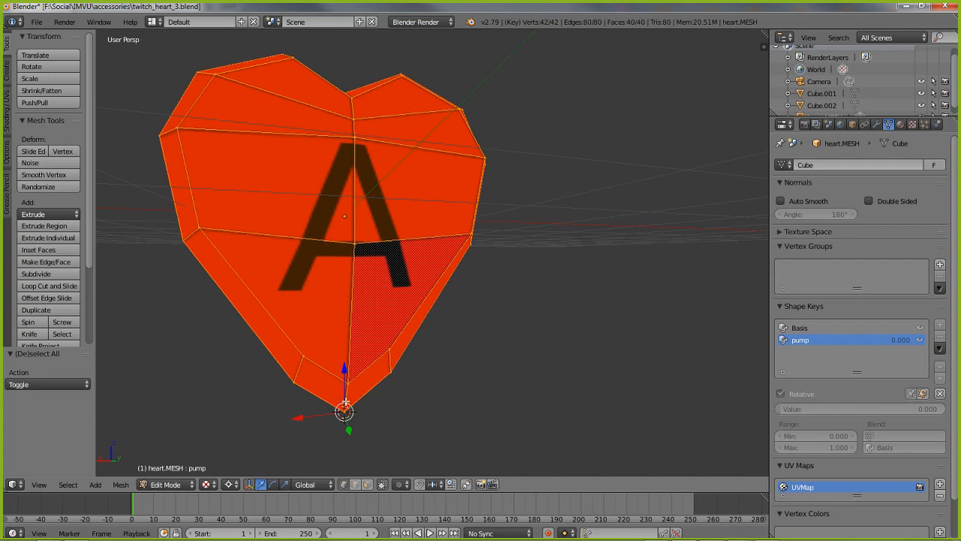
Scale the whole heart by 1.3 on all axes from its lower tip, and return to Object Mode
middle_click_drag(362, 413, 350, 398)
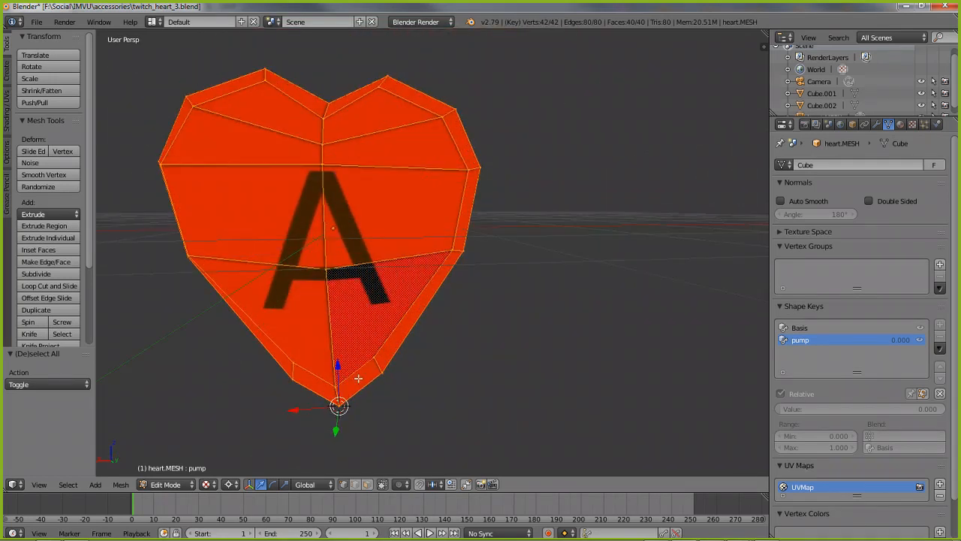
scroll(355, 329, "down", 1)
middle_click_drag(363, 278, 414, 315, "shift")
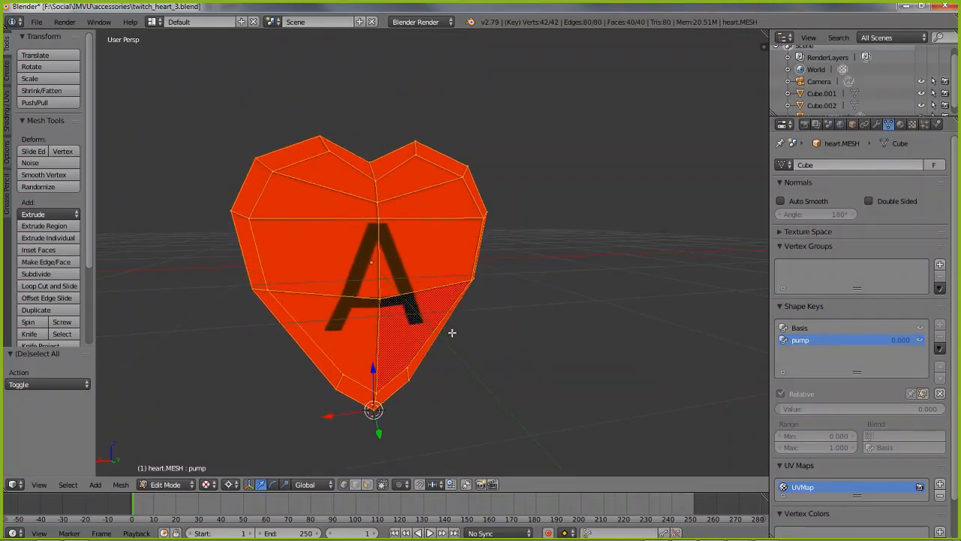
key("s")
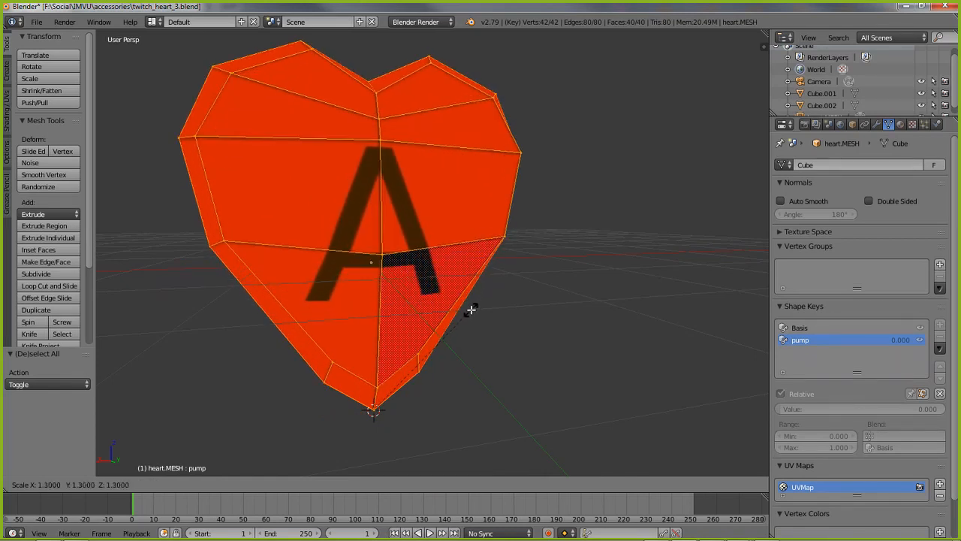
left_click(471, 309)
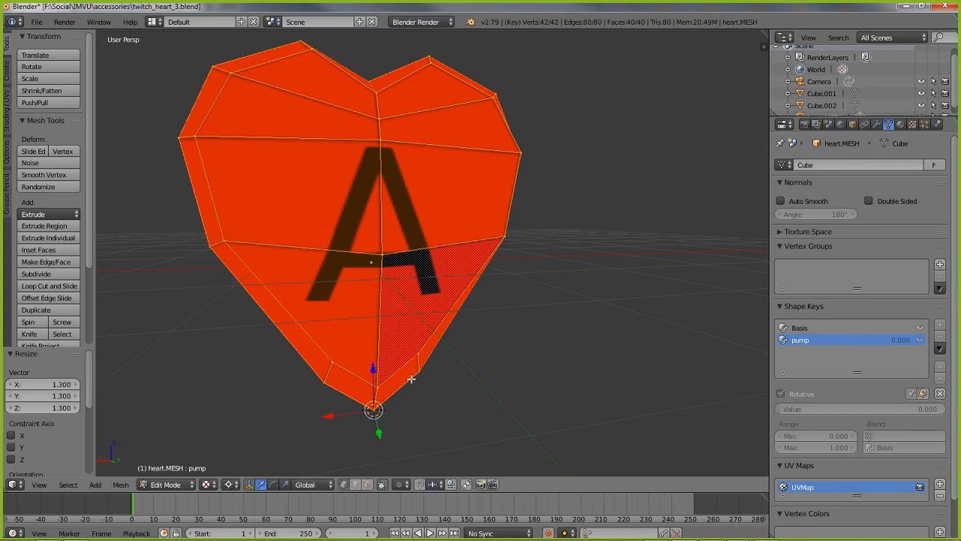
key("Tab")
Compare the heart's Basis and pump shapes in Object Mode and Edit Mode, and check the pump key's value slider
key("Tab")
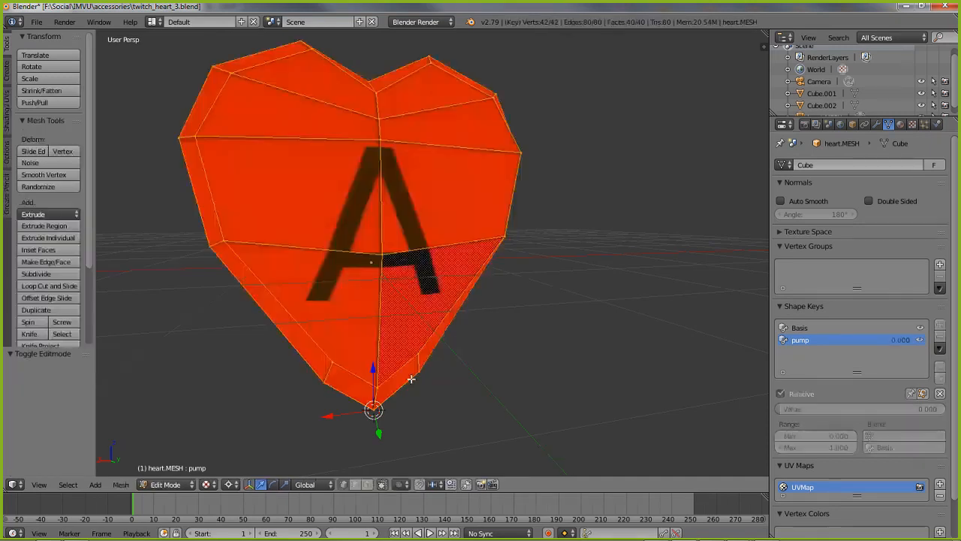
key("Tab")
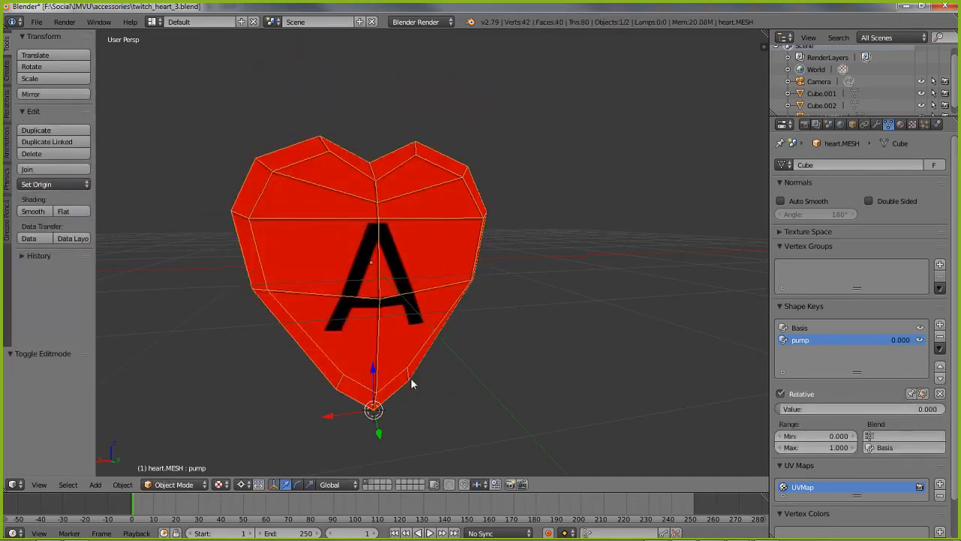
key("Tab")
key("Tab")
key("Tab")
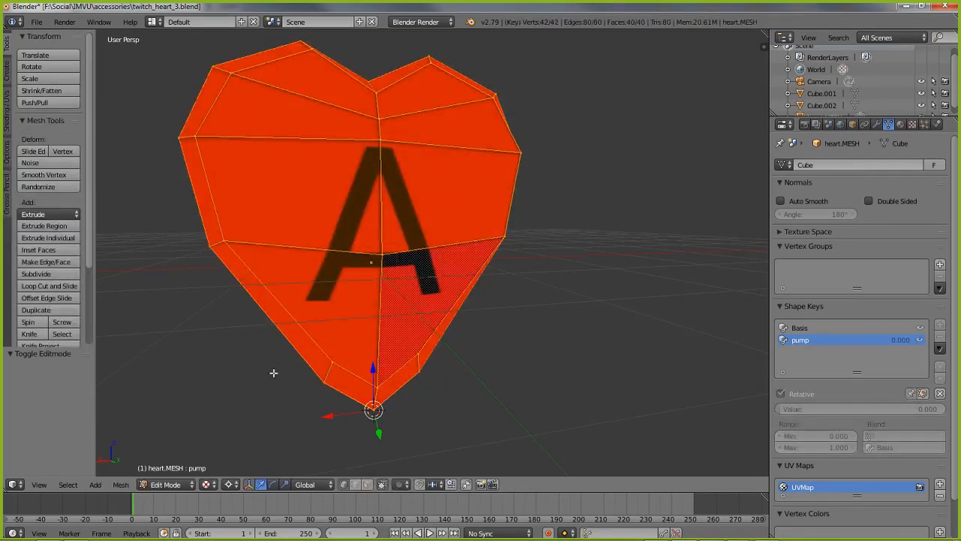
middle_click_drag(273, 369, 343, 350)
key("Tab")
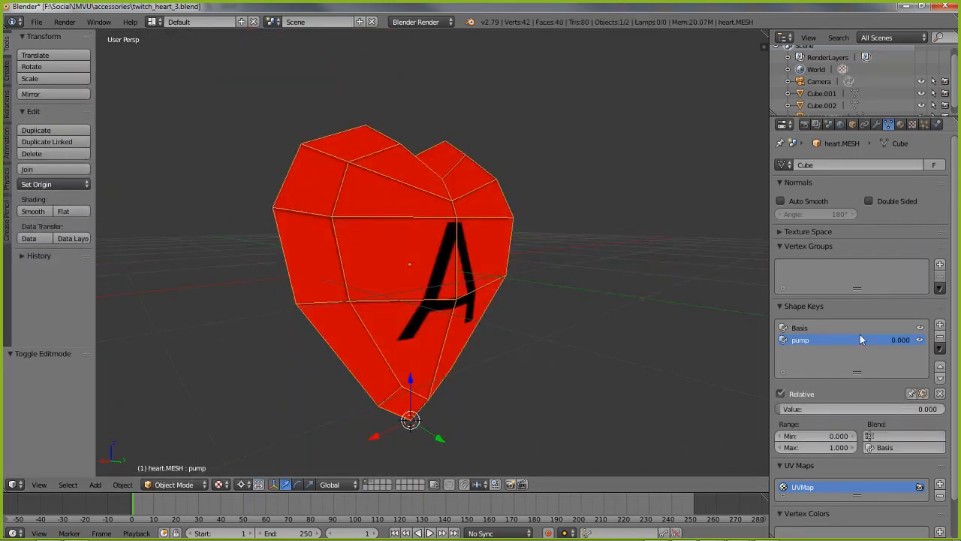
left_click(801, 328)
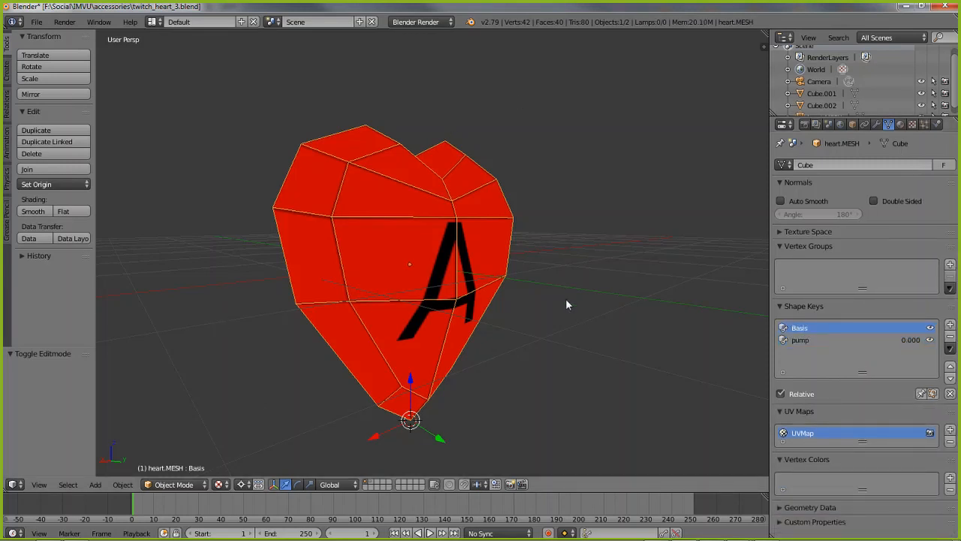
left_click(803, 340)
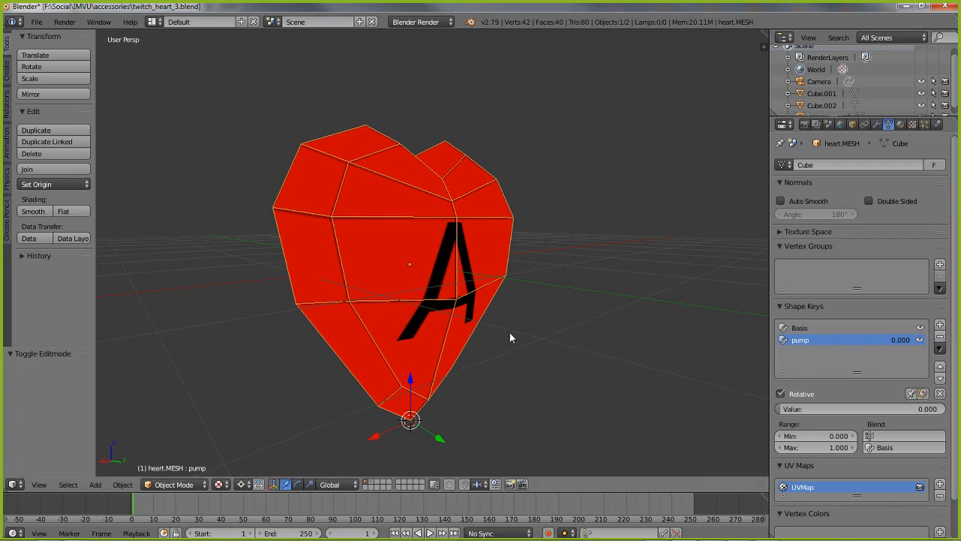
middle_click_drag(510, 337, 408, 316)
key("Tab")
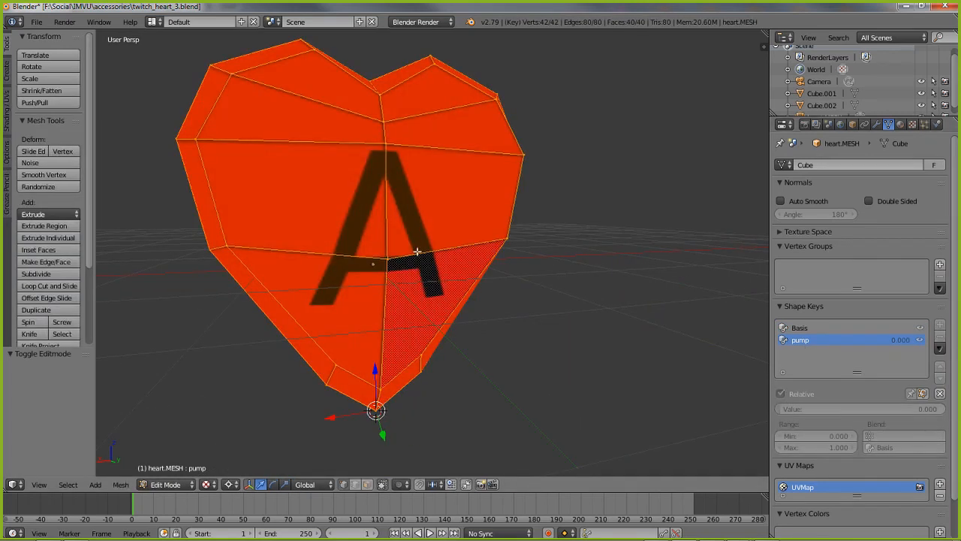
middle_click_drag(371, 282, 518, 324)
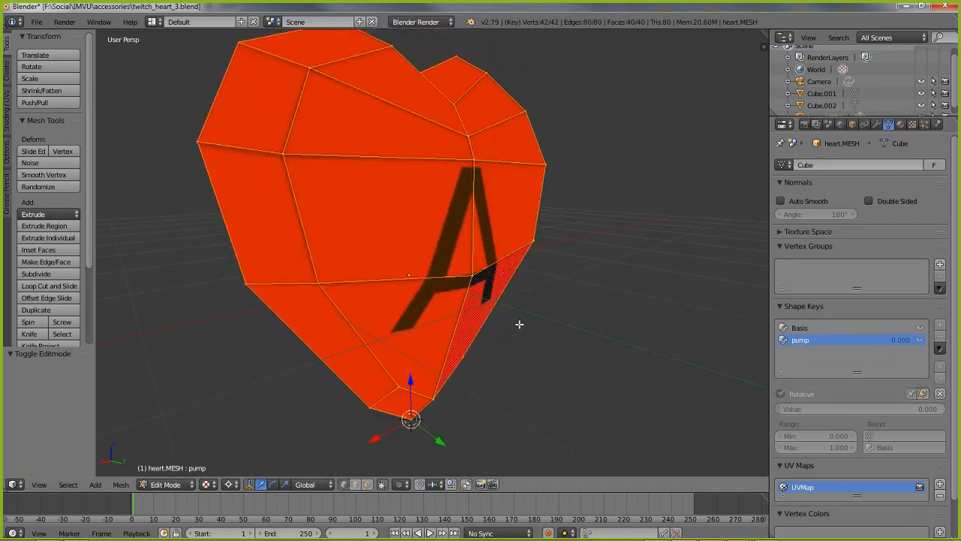
key("Tab")
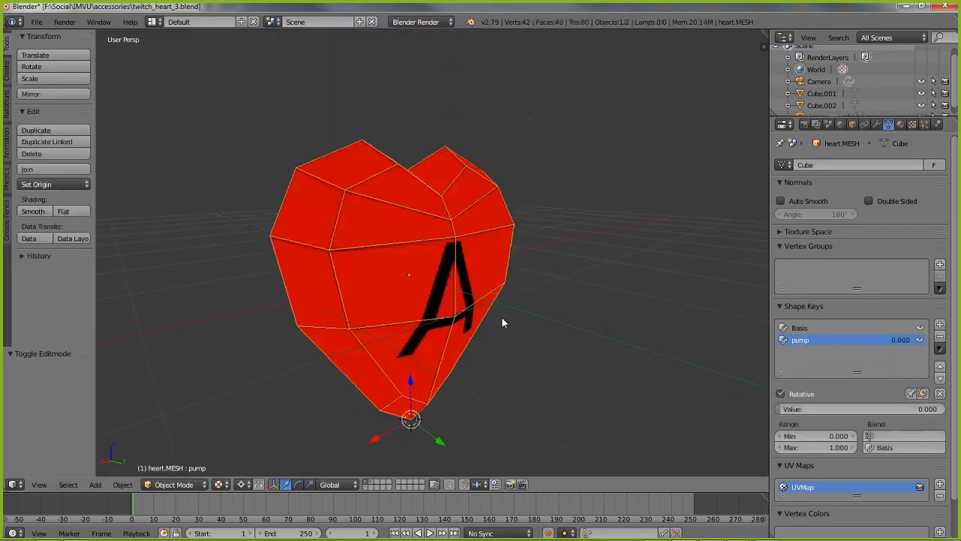
middle_click_drag(502, 317, 402, 340)
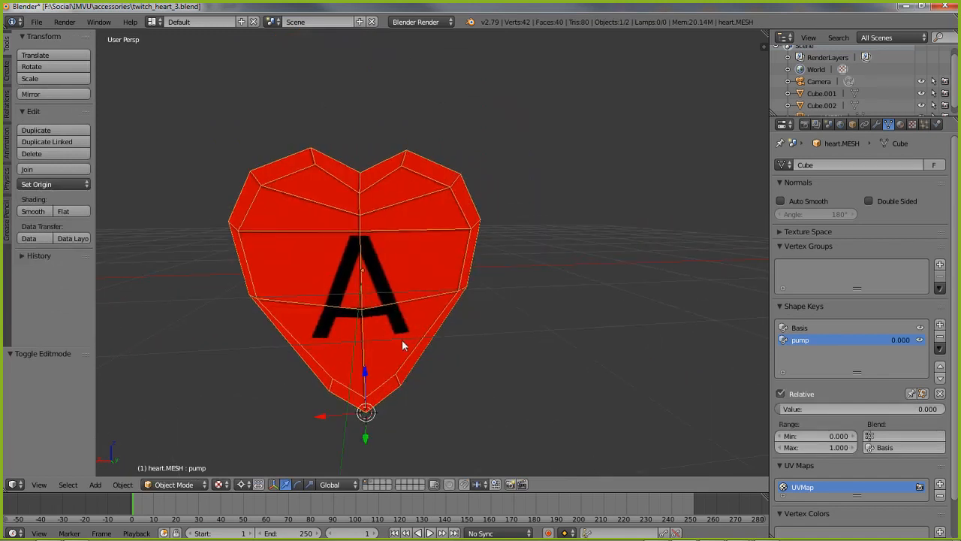
mouse_move(789, 408)
left_mouse_down()
mouse_move(945, 409)
mouse_move(781, 409)
left_mouse_up()
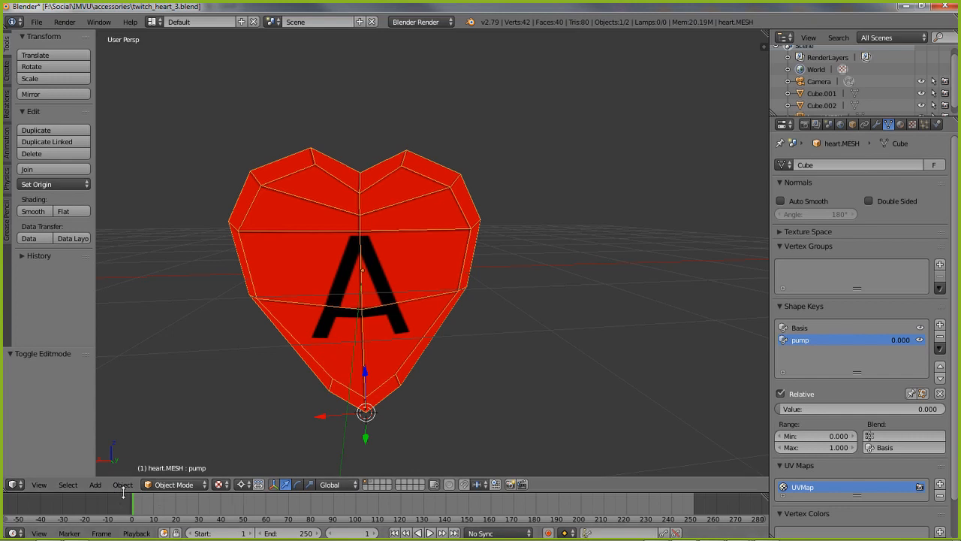
Enlarge the timeline area and switch it to the Dope Sheet in Shape Key Editor mode
left_click_drag(122, 493, 124, 473)
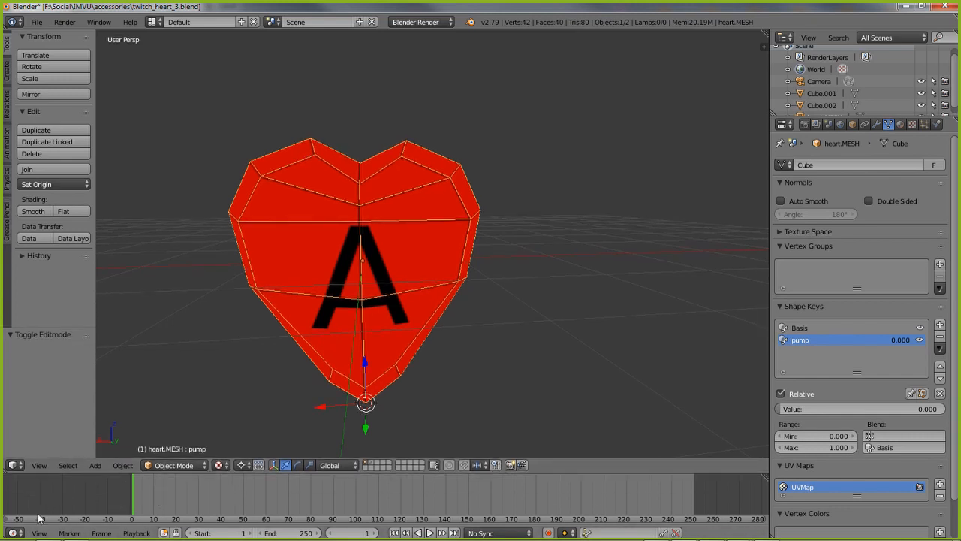
left_click(20, 532)
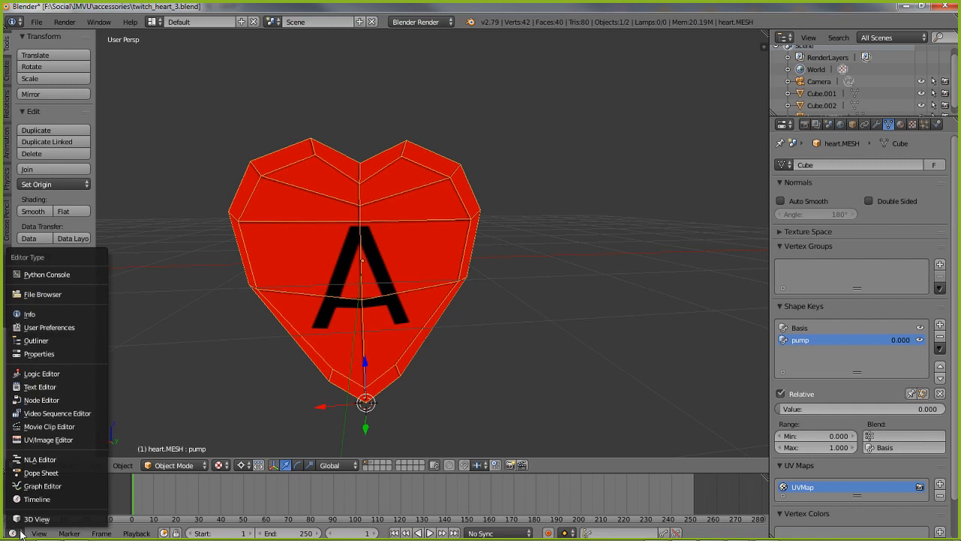
left_click(34, 473)
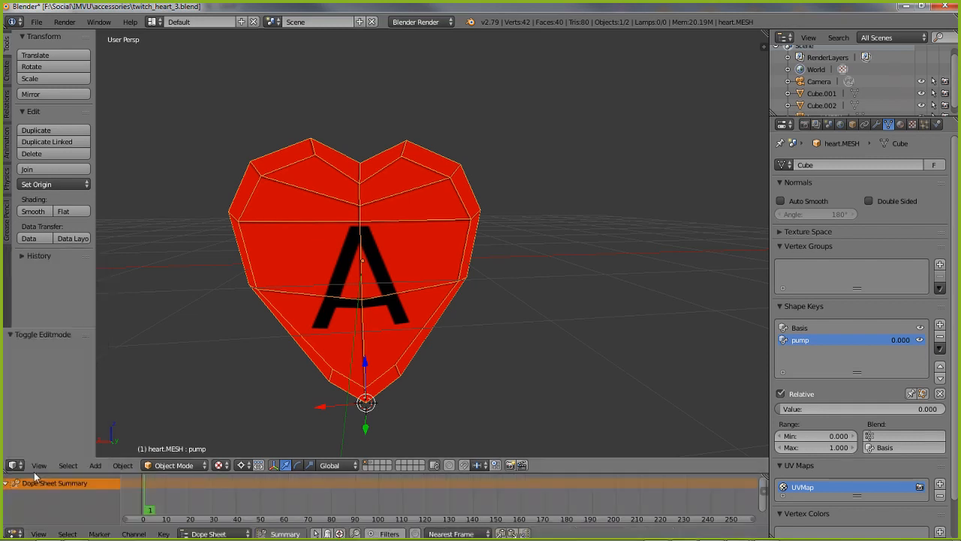
left_click(214, 534)
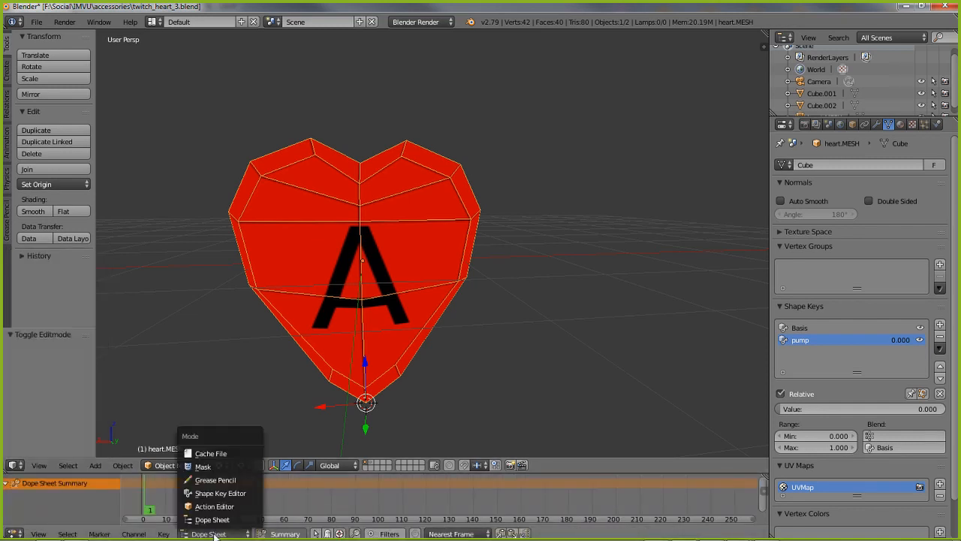
left_click(220, 494)
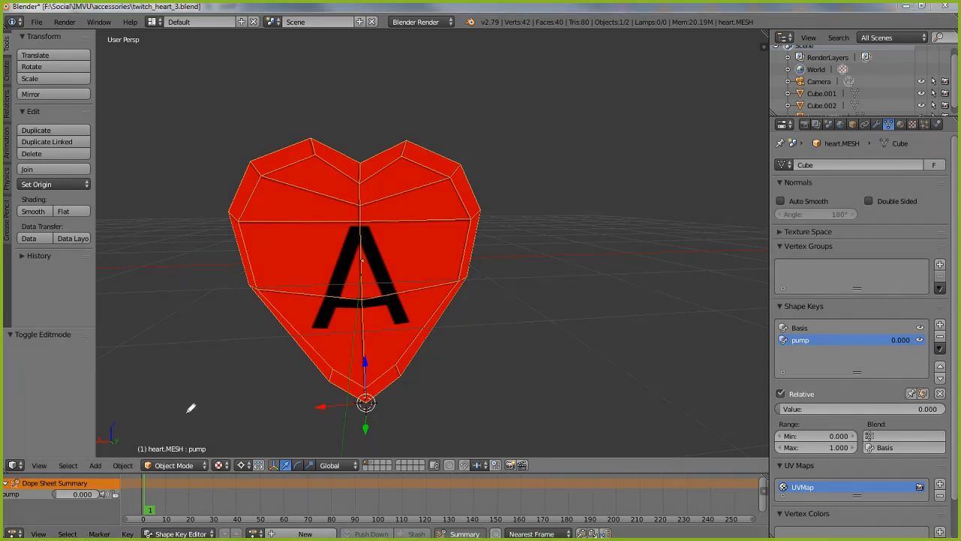
mouse_move(15, 459)
left_mouse_down()
mouse_move(719, 443)
mouse_move(763, 488)
mouse_move(761, 477)
left_mouse_up()
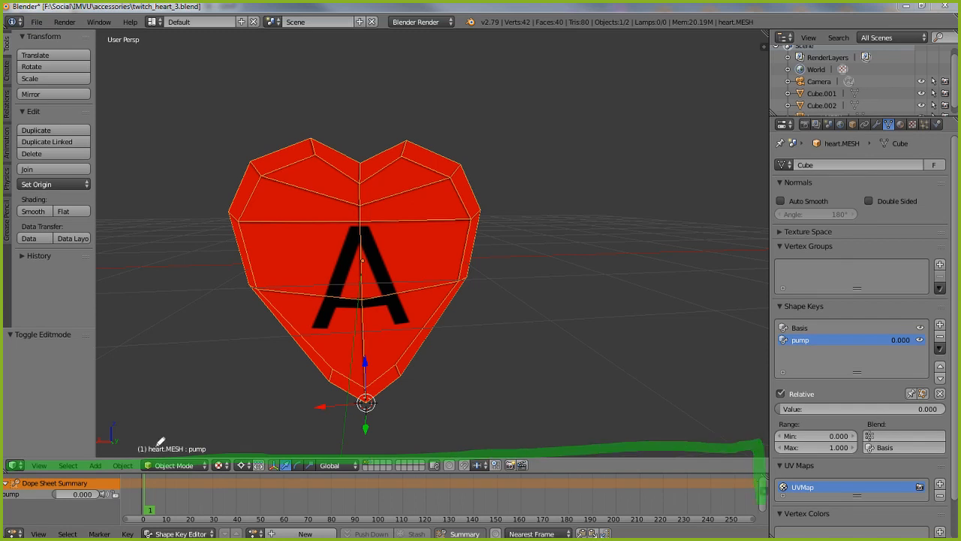
mouse_move(144, 463)
left_mouse_down()
mouse_move(145, 516)
mouse_move(142, 505)
left_mouse_up()
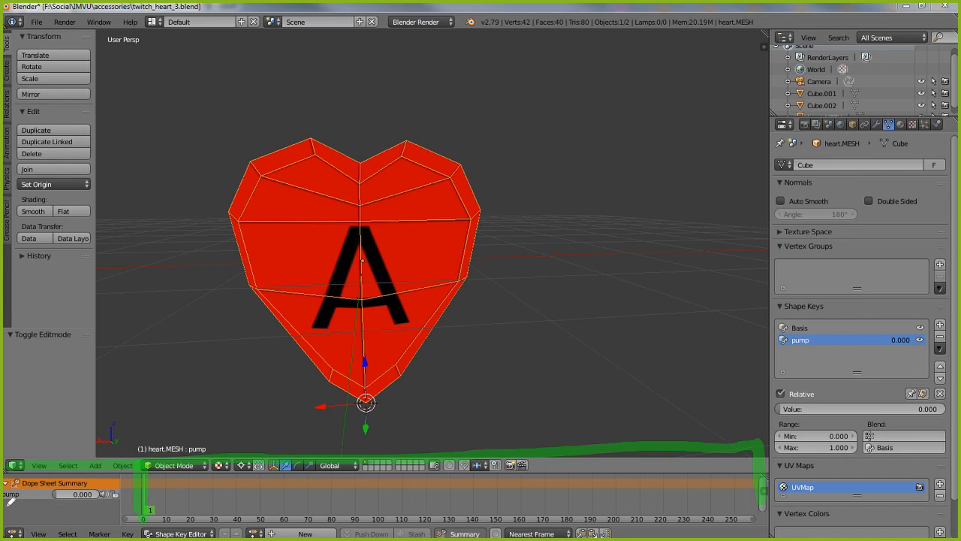
mouse_move(7, 505)
left_mouse_down()
mouse_move(122, 506)
mouse_move(5, 509)
mouse_move(111, 509)
mouse_move(93, 509)
left_mouse_up()
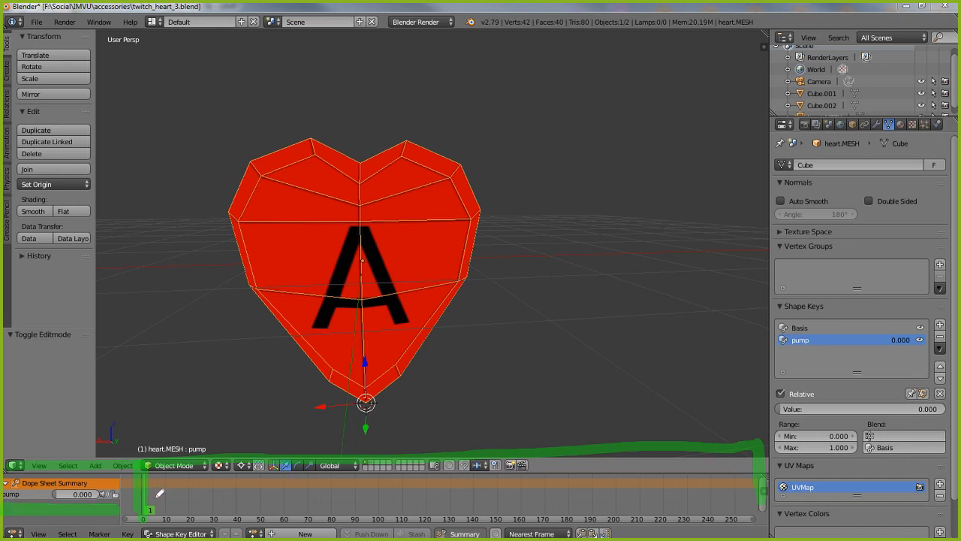
mouse_move(143, 469)
left_mouse_down()
mouse_move(141, 513)
mouse_move(152, 513)
left_mouse_up()
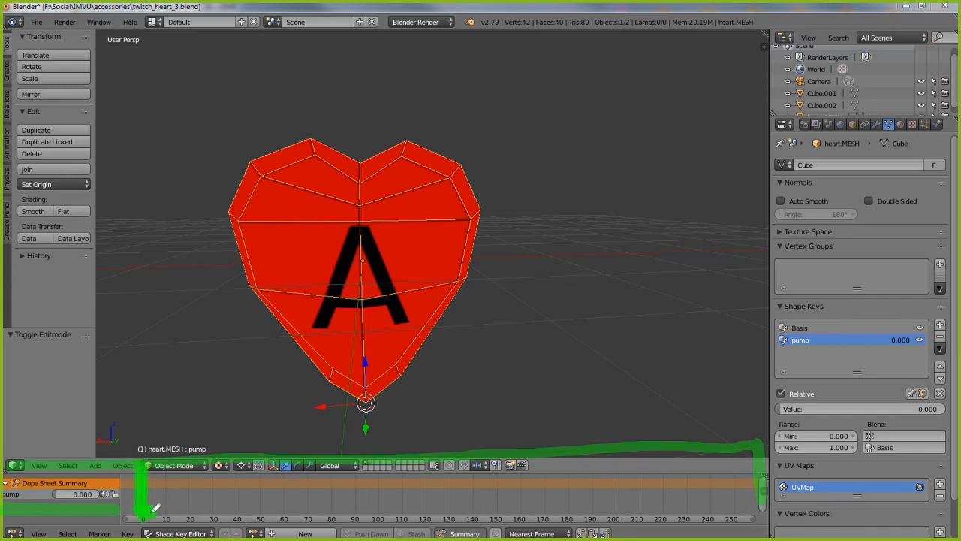
left_click_drag(245, 461, 248, 508)
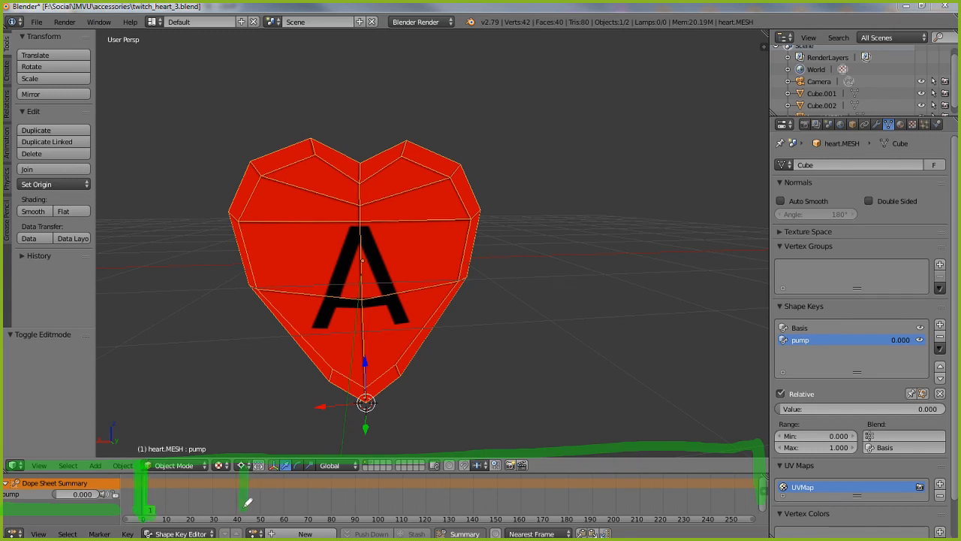
left_click_drag(368, 466, 367, 510)
left_click_drag(472, 466, 472, 510)
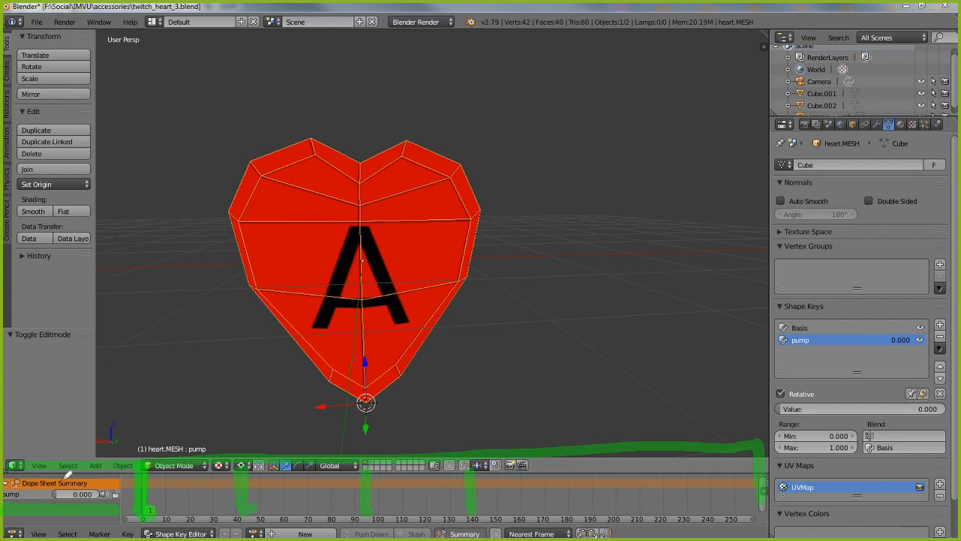
mouse_move(47, 474)
left_mouse_down()
mouse_move(109, 511)
mouse_move(110, 472)
mouse_move(49, 473)
left_mouse_up()
mouse_move(105, 511)
left_mouse_down()
mouse_move(55, 515)
mouse_move(45, 476)
mouse_move(43, 520)
mouse_move(48, 512)
left_mouse_up()
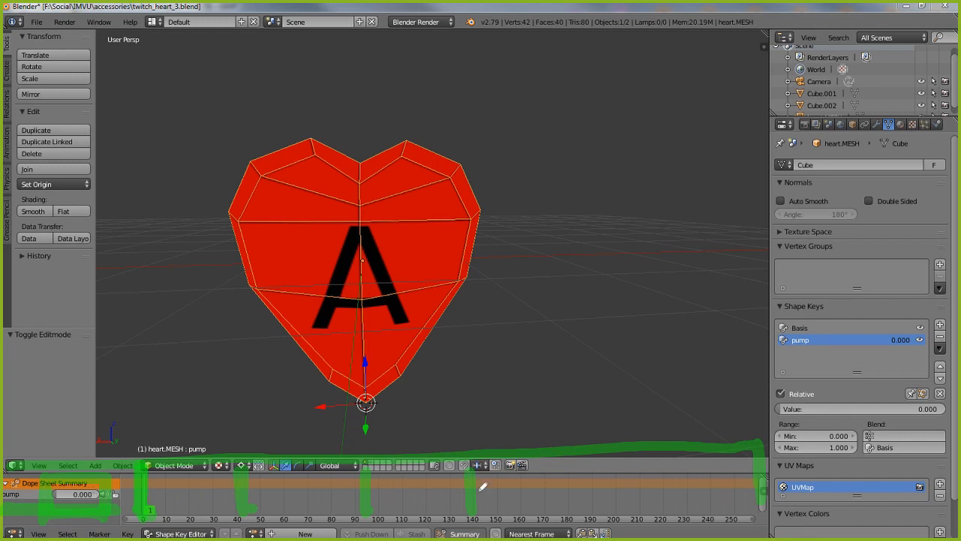
mouse_move(619, 467)
left_mouse_down()
mouse_move(617, 516)
mouse_move(619, 466)
left_mouse_up()
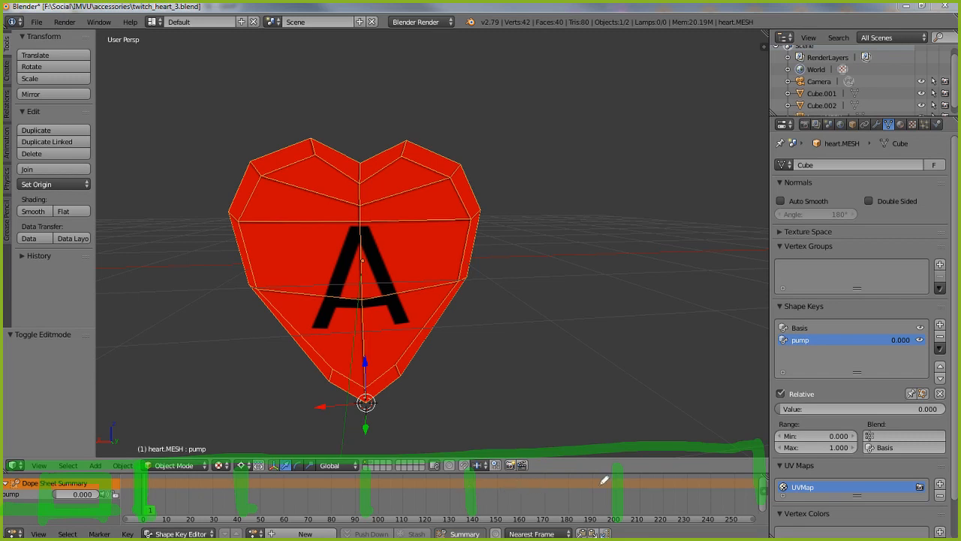
mouse_move(618, 467)
left_mouse_down()
mouse_move(618, 501)
mouse_move(619, 472)
left_mouse_up()
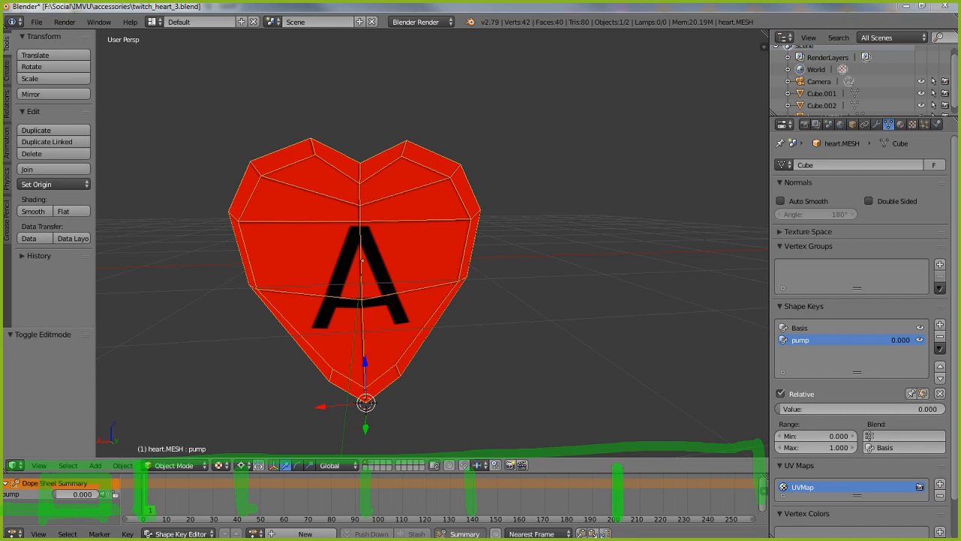
key("Escape")
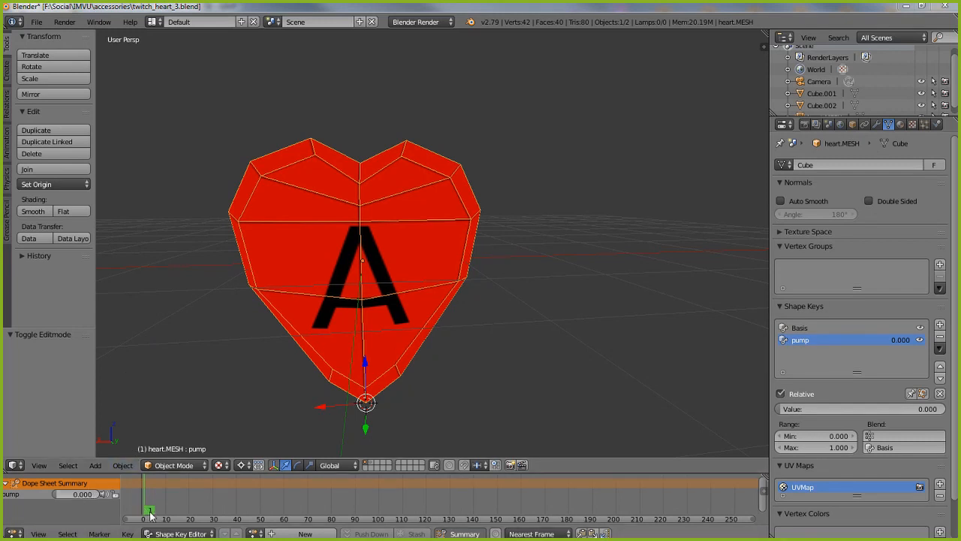
Keyframe the pump shape key at 0 on frame 1 and set the scene's frame rate to 30 fps
mouse_move(86, 495)
left_mouse_down()
mouse_move(124, 495)
mouse_move(85, 495)
left_mouse_up()
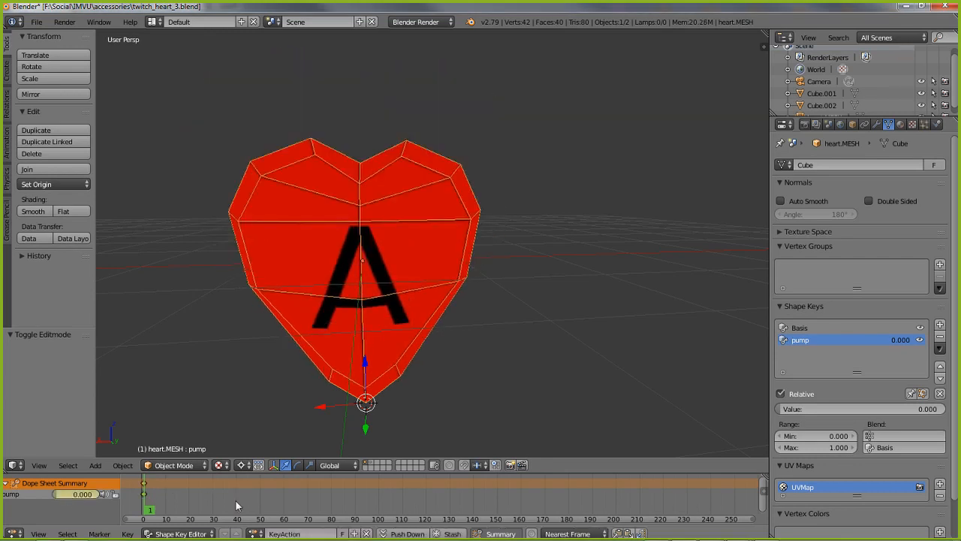
left_click(805, 125)
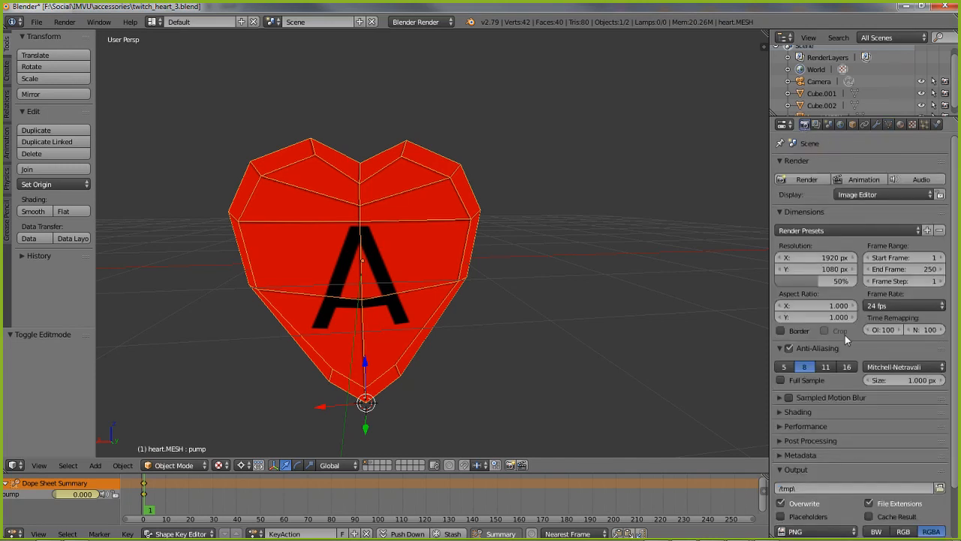
left_click(885, 308)
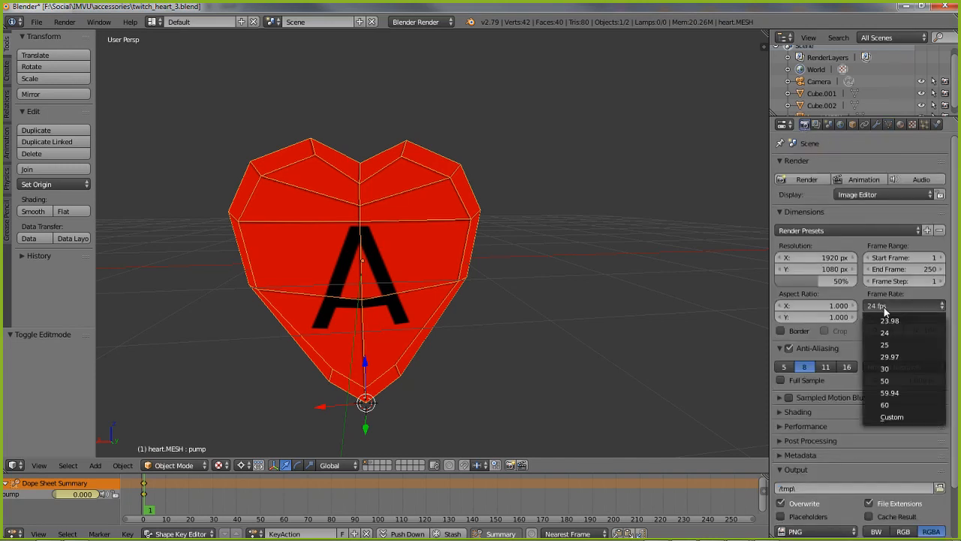
left_click(886, 369)
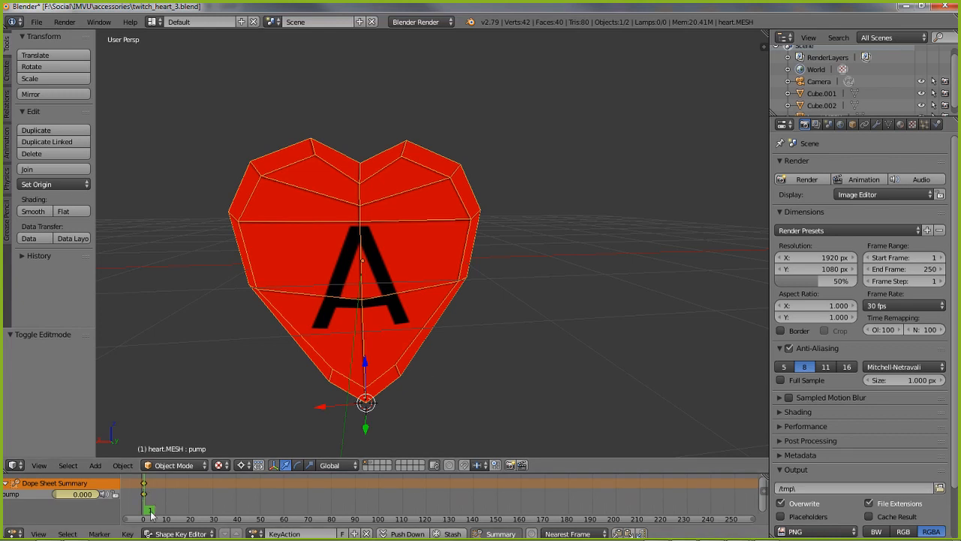
Add a keyframe with value 0 for the pump shape key on frame 30
left_click_drag(151, 512, 216, 512)
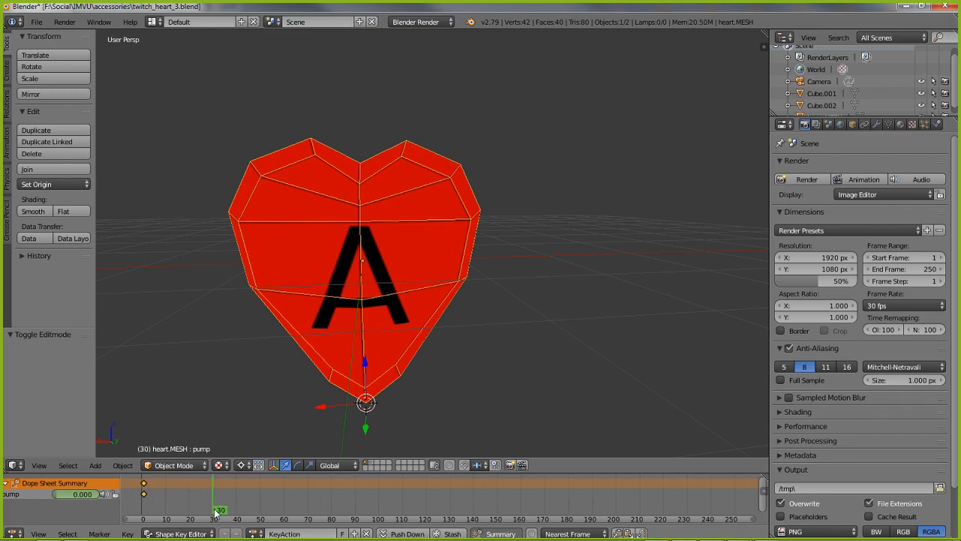
middle_click_drag(285, 489, 332, 492)
scroll(333, 492, "up", 5)
middle_click_drag(256, 499, 421, 505)
scroll(409, 505, "up", 1)
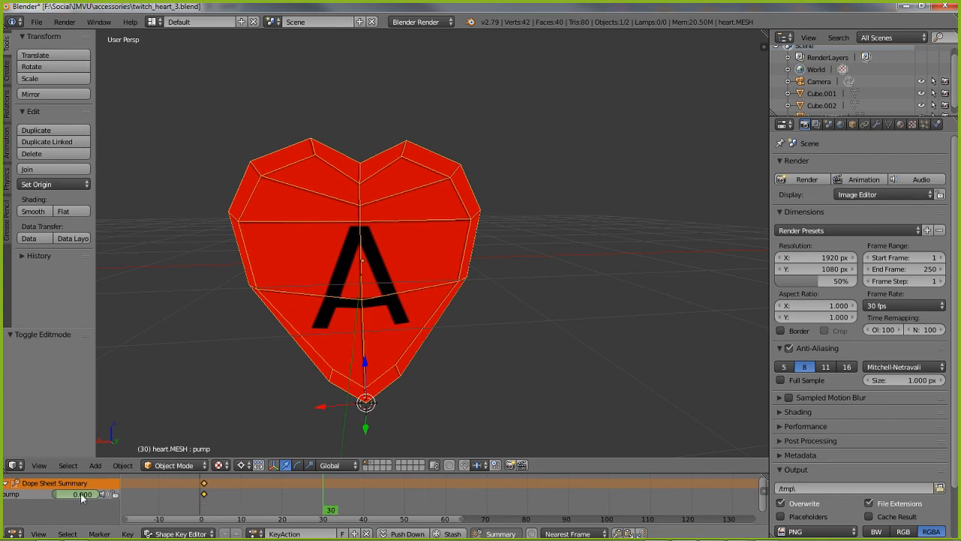
mouse_move(79, 495)
left_mouse_down()
mouse_move(126, 495)
mouse_move(79, 495)
left_mouse_up()
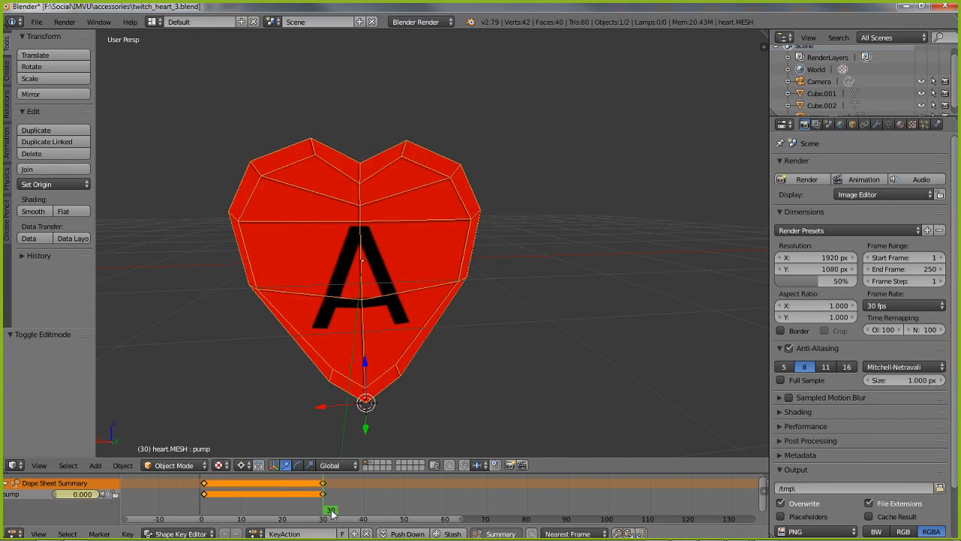
Add keyframes with value 0 for the pump shape key on frames 60 and 90
left_click_drag(340, 508, 446, 508)
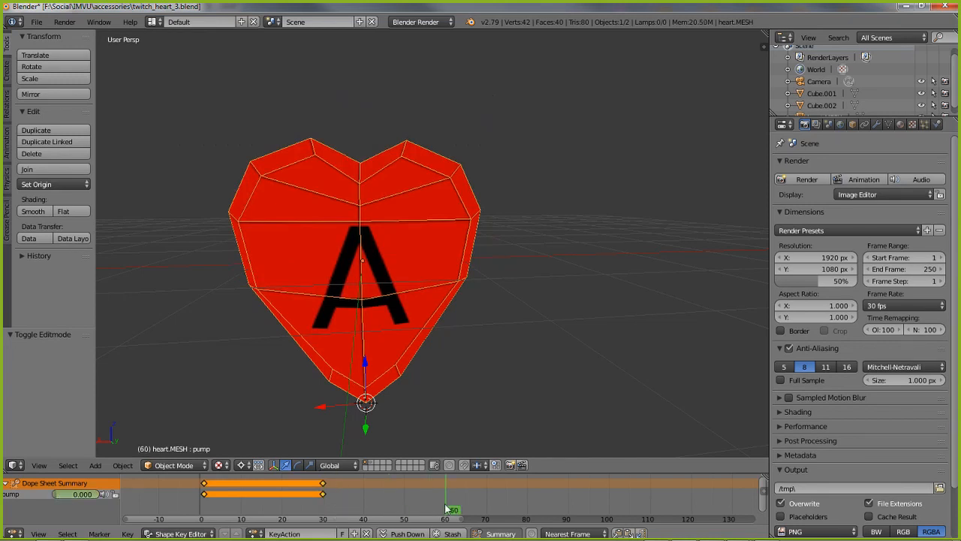
middle_click_drag(498, 493, 450, 492)
mouse_move(84, 494)
left_mouse_down()
mouse_move(113, 494)
mouse_move(93, 494)
left_mouse_up()
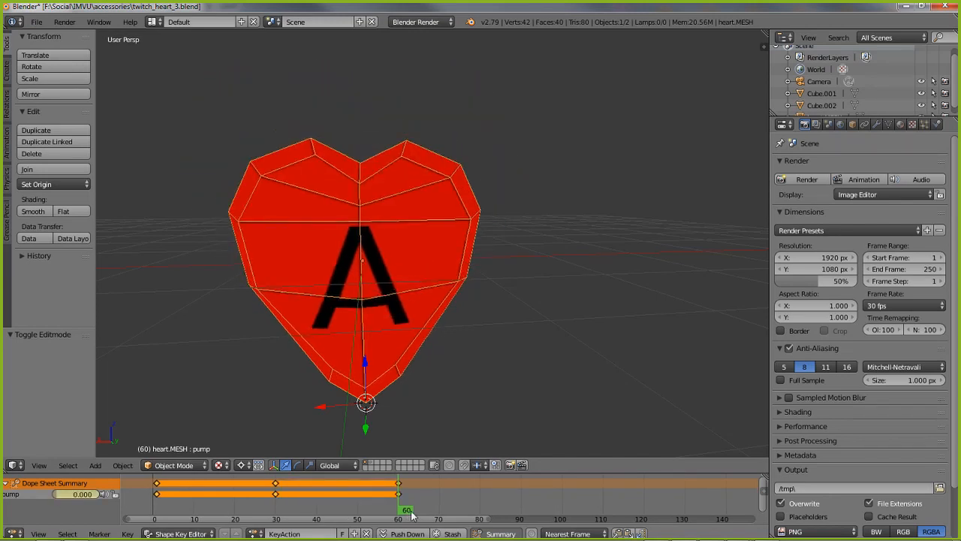
left_click_drag(410, 513, 522, 509)
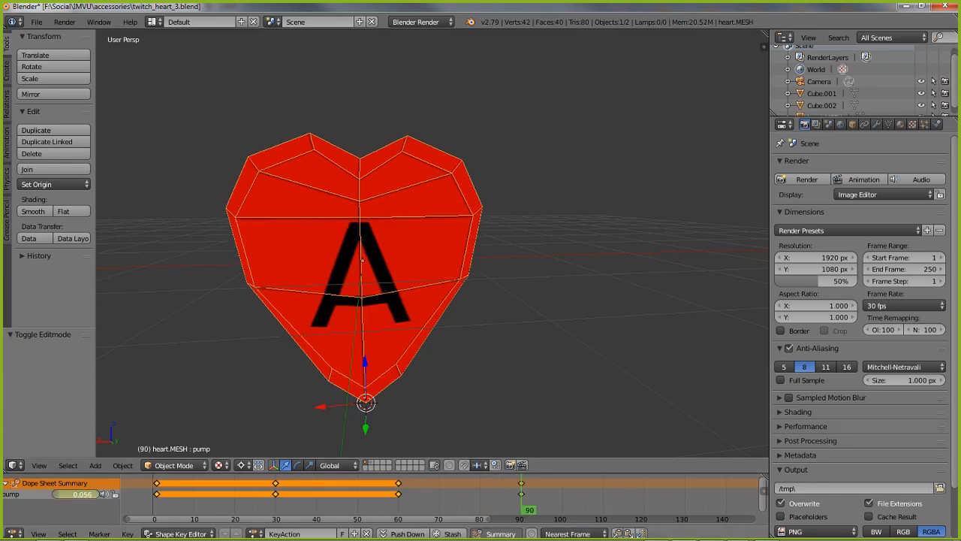
key("i")
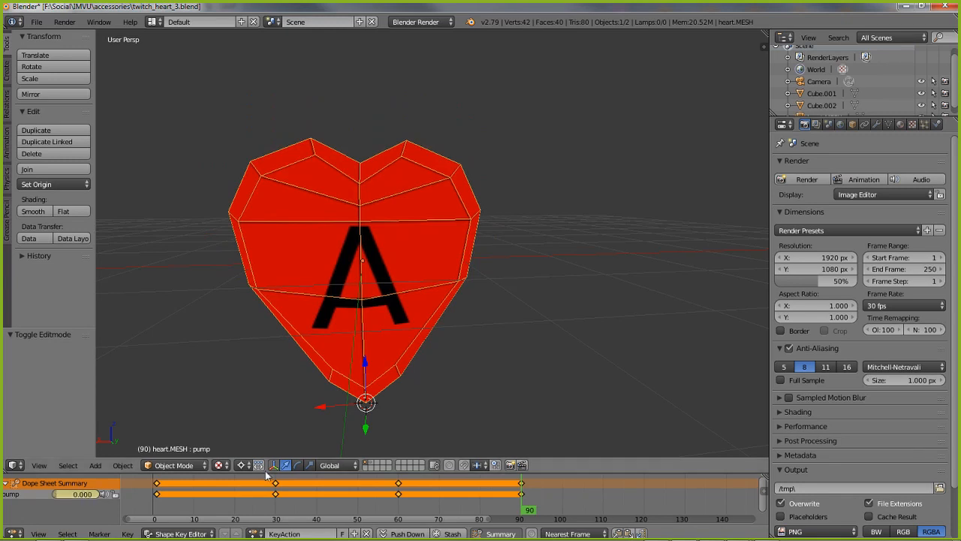
Keyframe the pump shape key at its full value of 1.000 on frames 20 and 50
left_click_drag(530, 511, 236, 514)
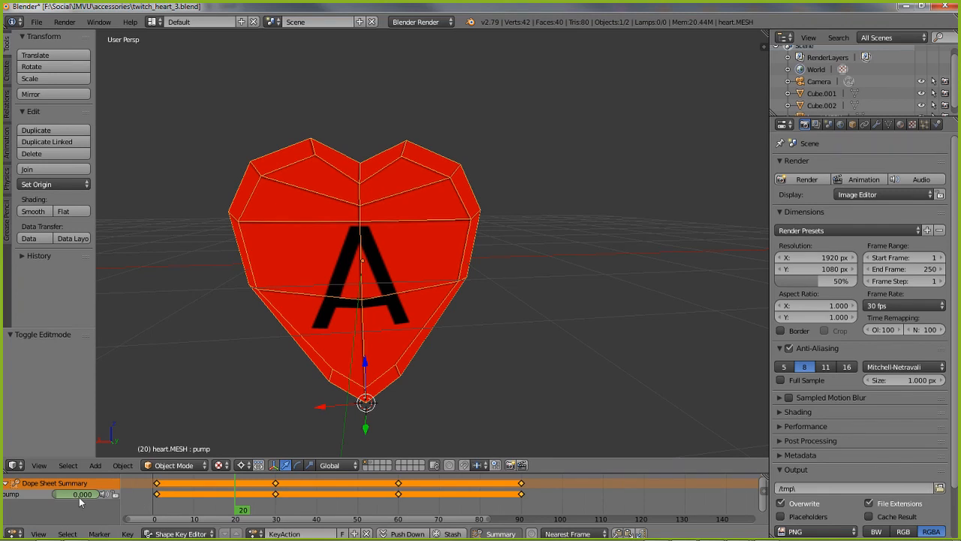
left_click_drag(78, 496, 126, 496)
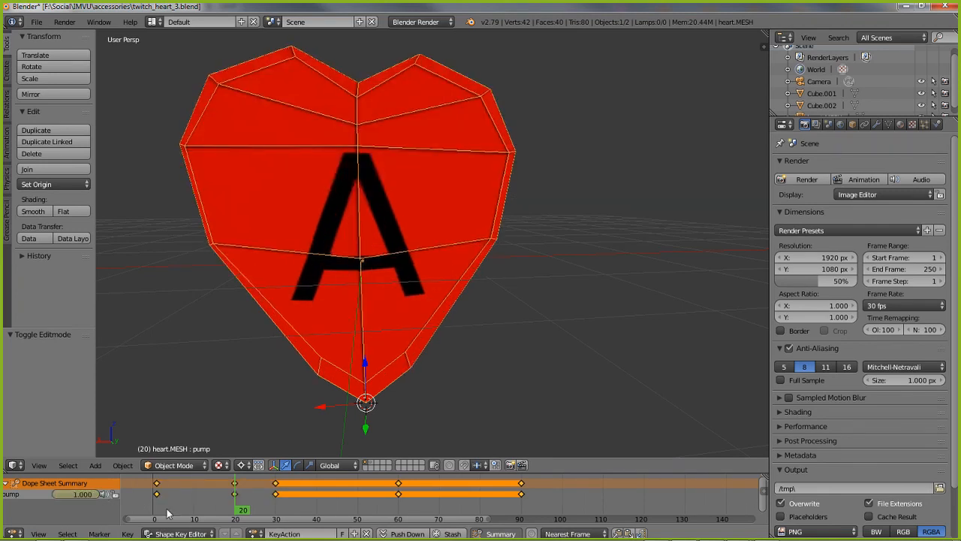
left_click_drag(245, 514, 359, 514)
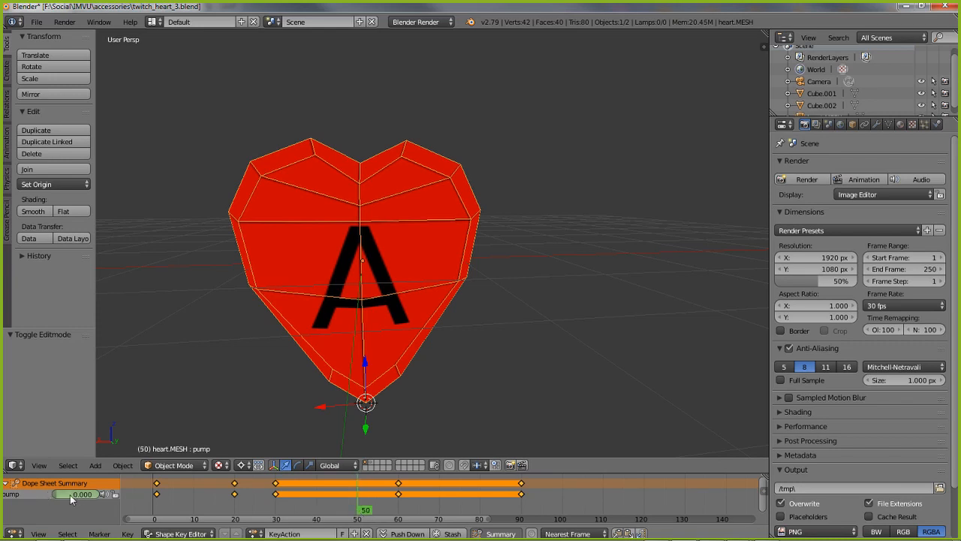
left_click_drag(74, 494, 114, 494)
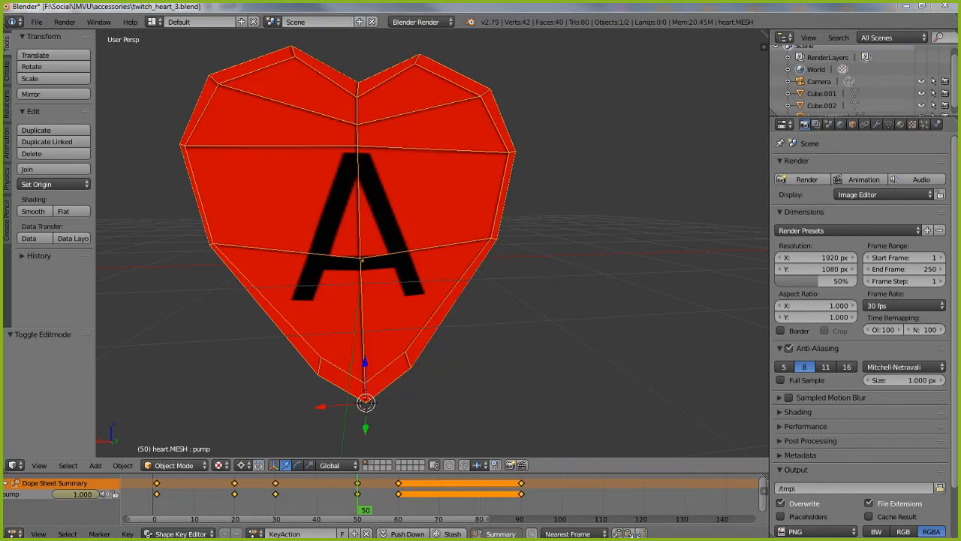
mouse_move(430, 500)
left_mouse_down()
mouse_move(526, 500)
mouse_move(387, 465)
mouse_move(398, 429)
left_mouse_up()
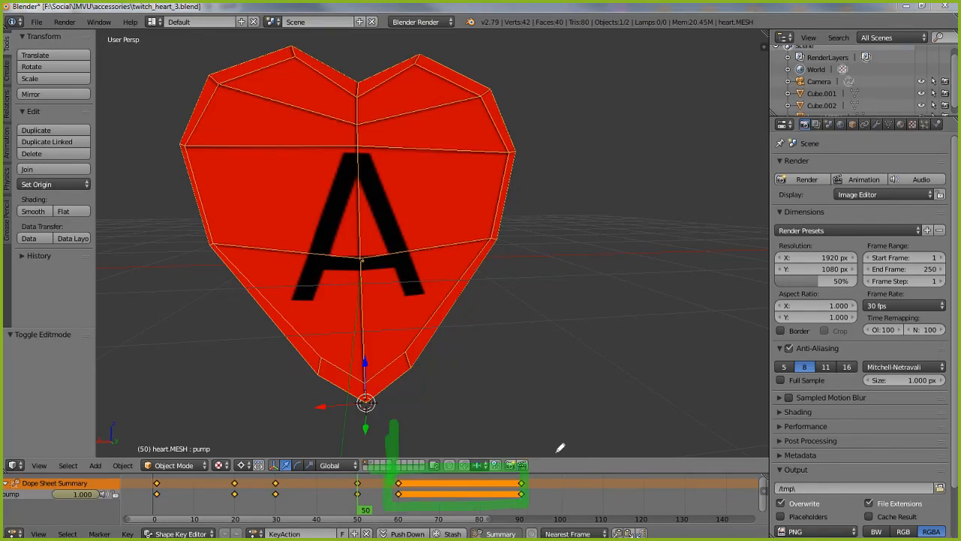
left_click_drag(518, 488, 521, 452)
mouse_move(409, 484)
left_mouse_down()
mouse_move(489, 484)
mouse_move(414, 486)
left_mouse_up()
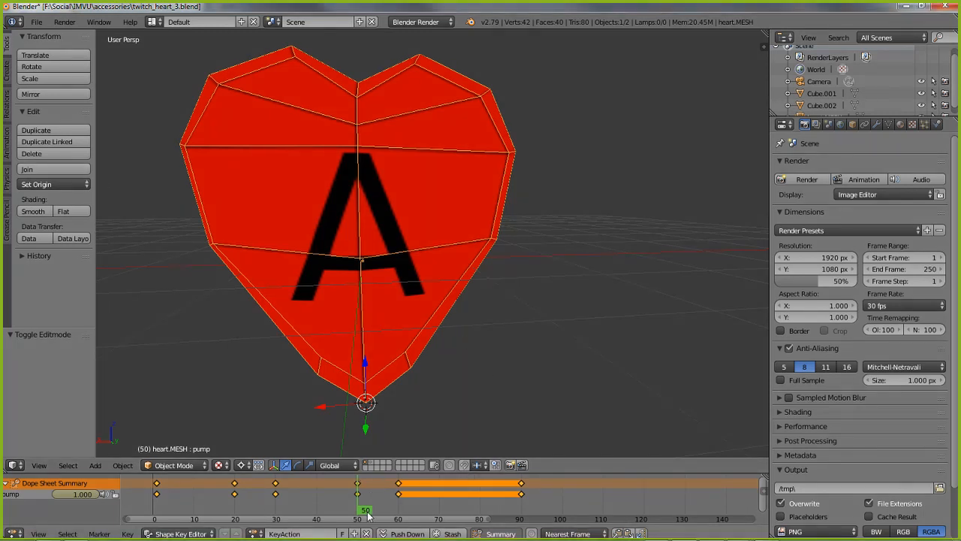
Keyframe the pump shape key at 1.000 on frame 80, and scrub through the animation back to frame 1
left_click_drag(372, 517, 483, 518)
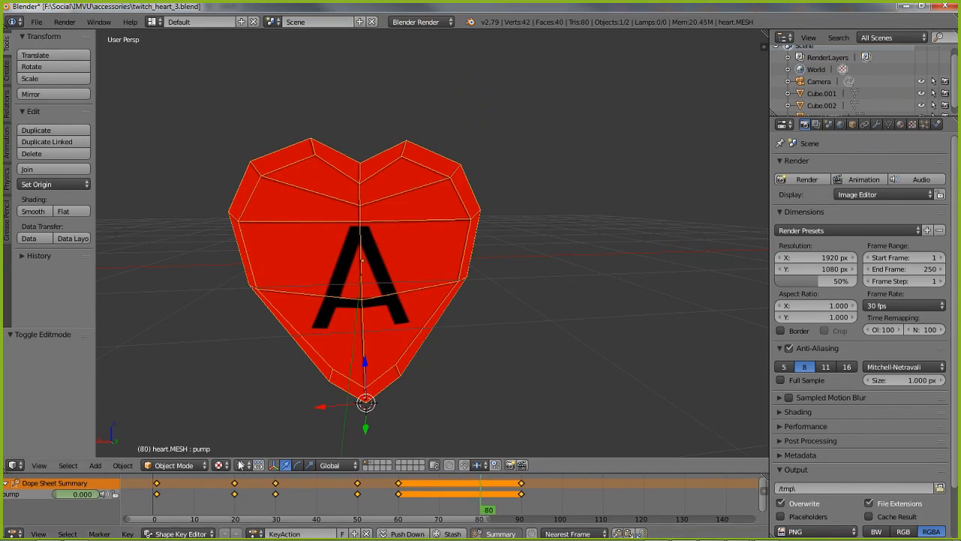
left_click_drag(66, 496, 113, 496)
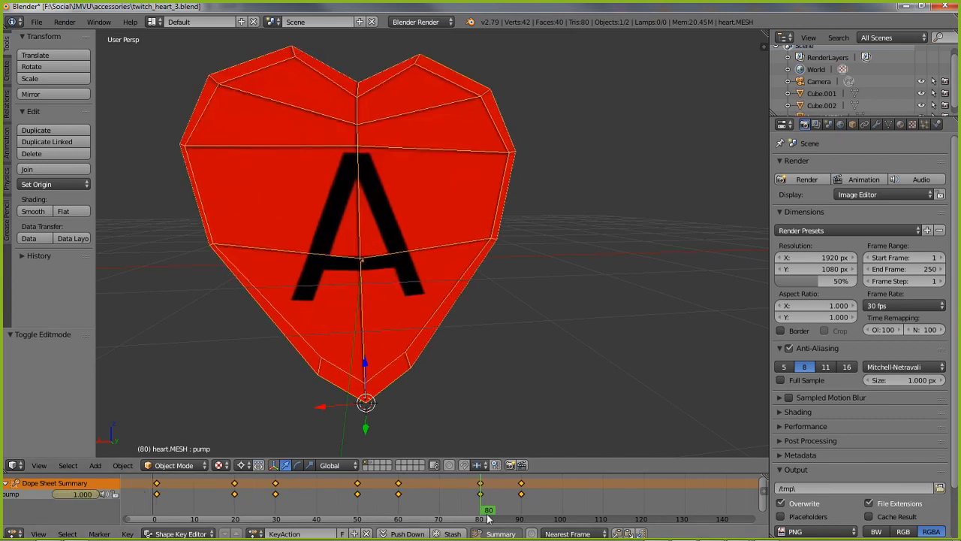
left_click(508, 514)
left_click_drag(518, 512, 158, 502)
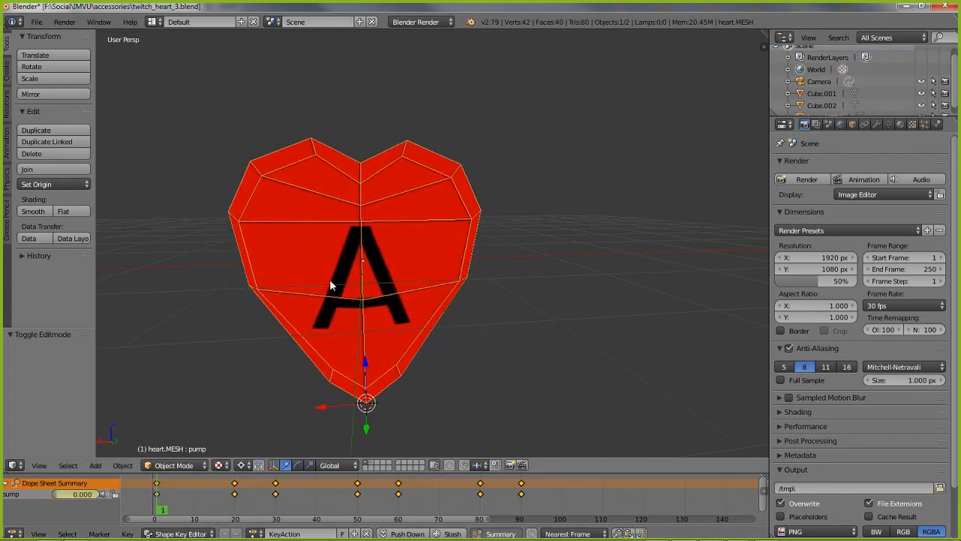
Set the scene's end frame to 80 and play the heartbeat animation to check its loop
mouse_move(333, 283)
middle_mouse_down()
mouse_move(468, 279)
mouse_move(422, 273)
mouse_move(339, 286)
middle_mouse_up()
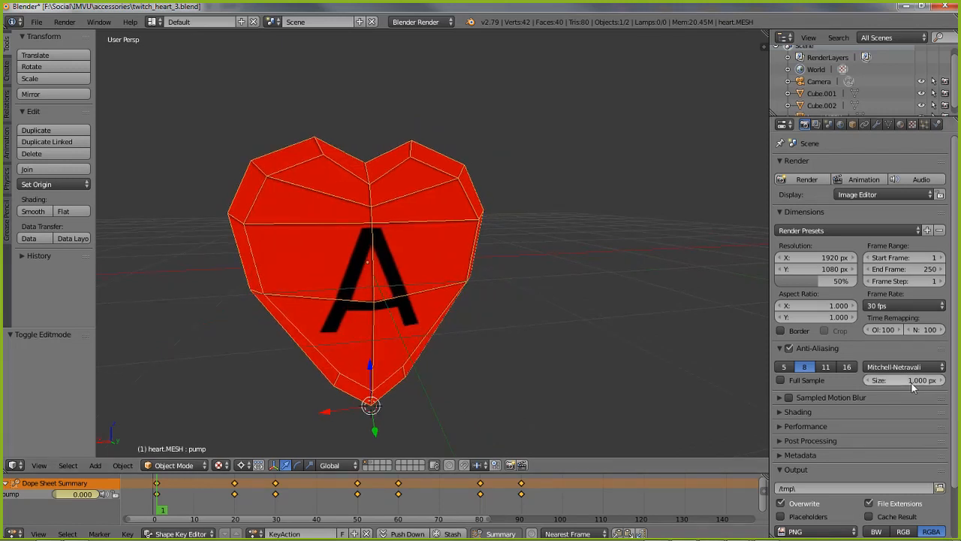
left_click(890, 124)
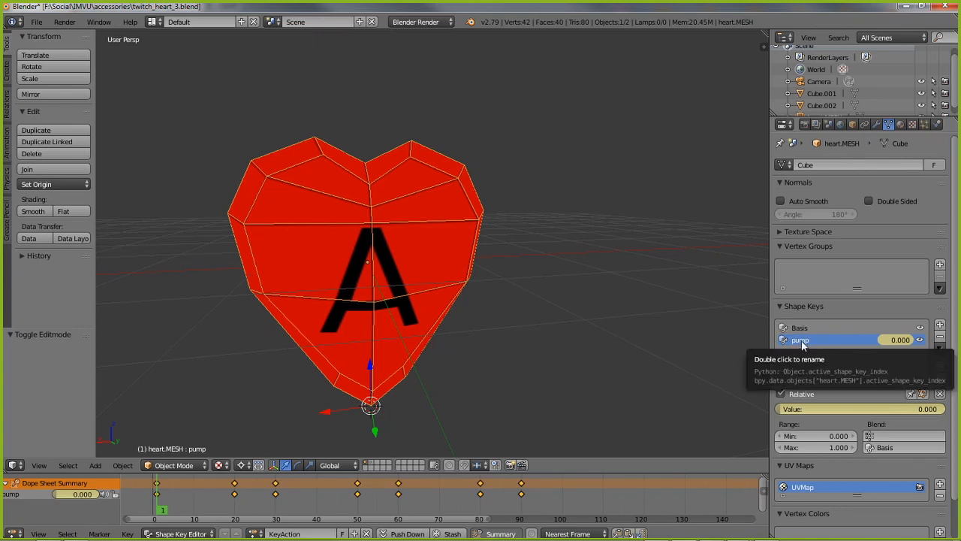
left_click(806, 125)
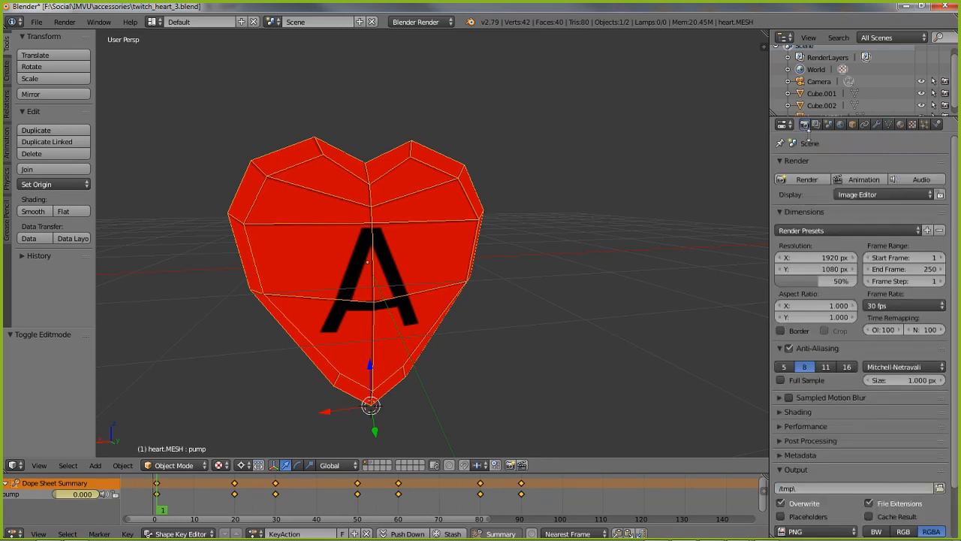
left_click(931, 270)
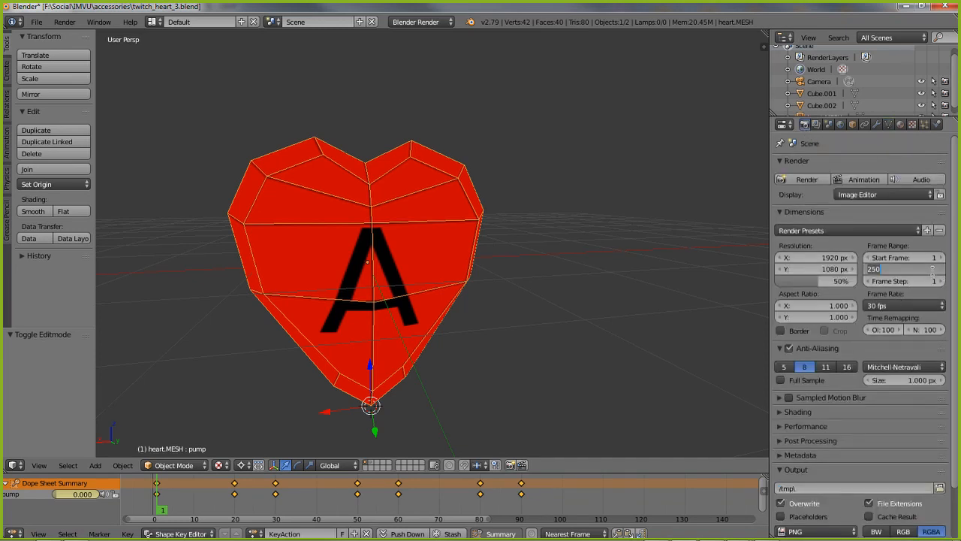
key("Return")
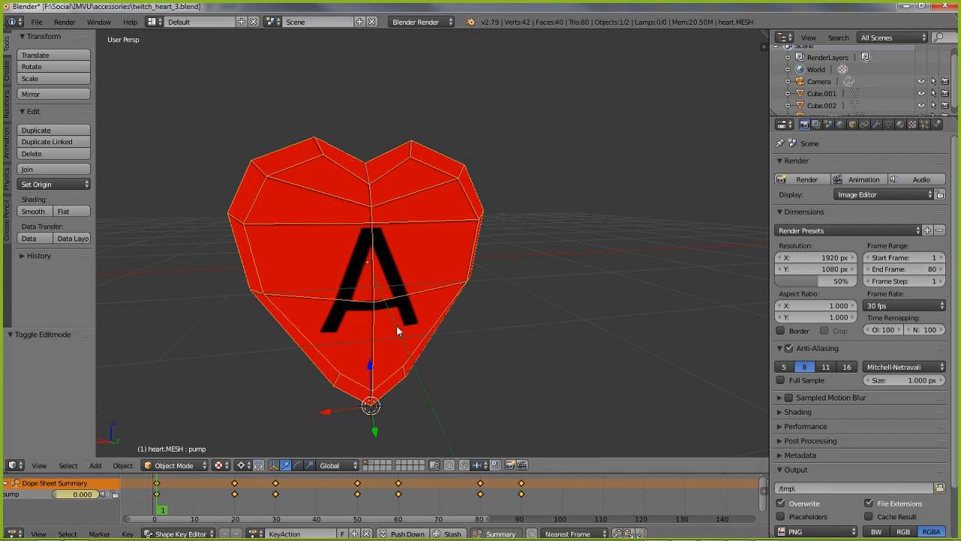
key("alt+a")
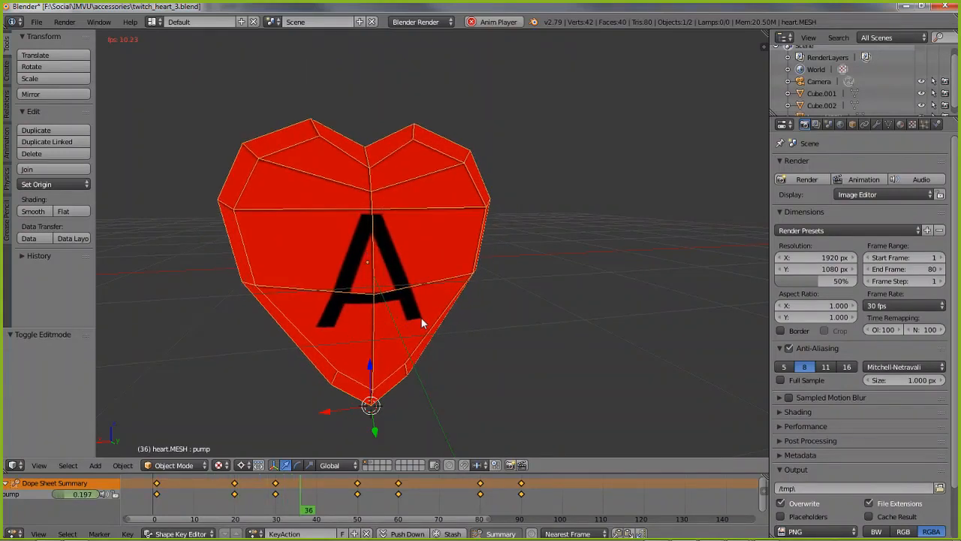
key("Escape")
Set the scene's end frame to 90 and play back the heartbeat animation
left_click(905, 269)
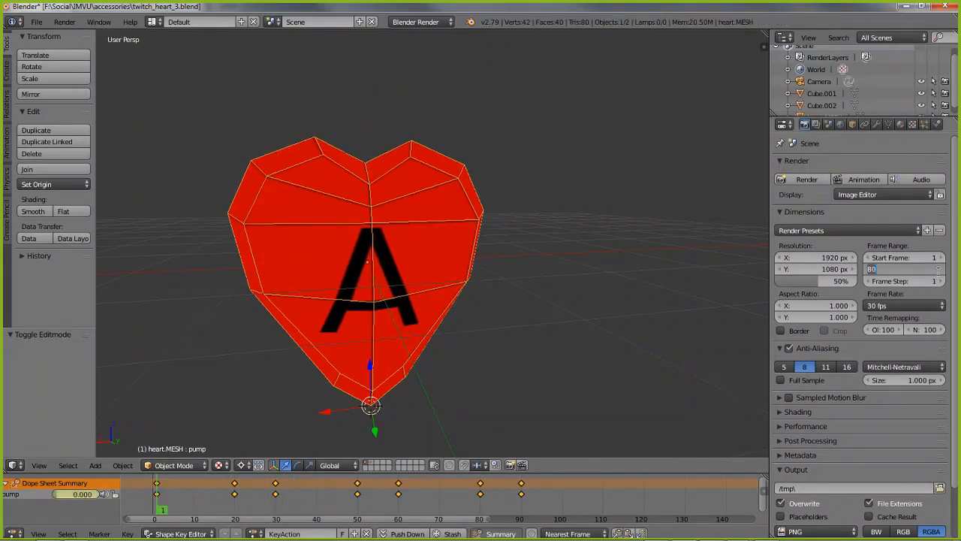
type("90")
key("Return")
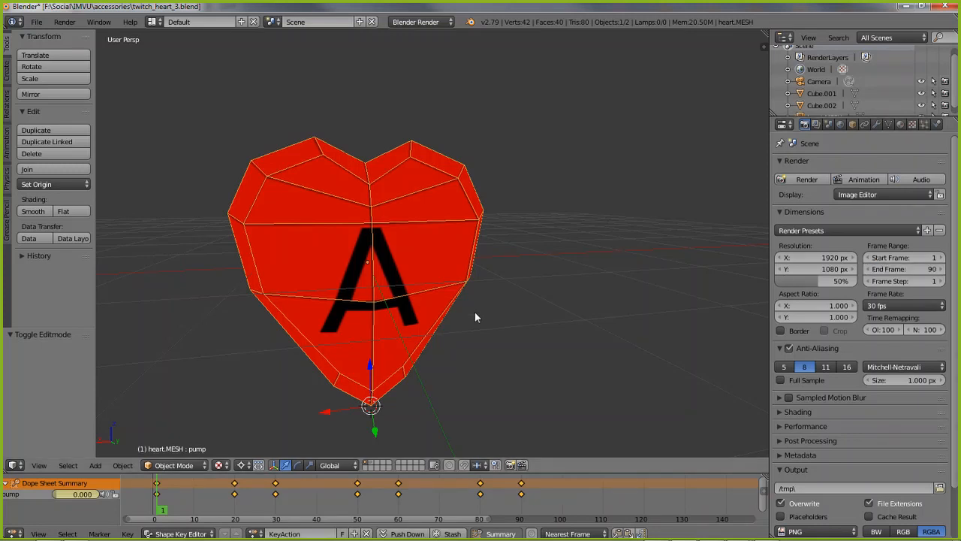
key("alt+a")
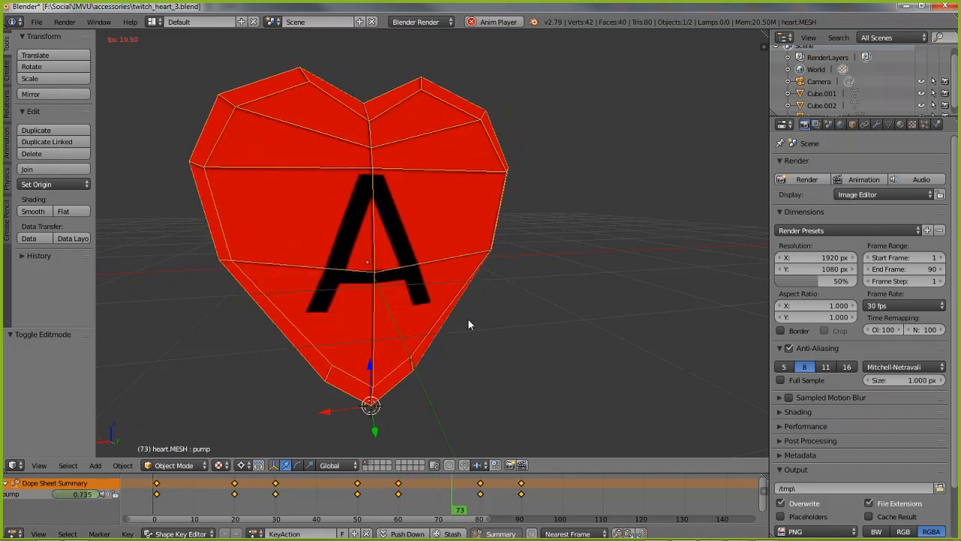
key("Escape")
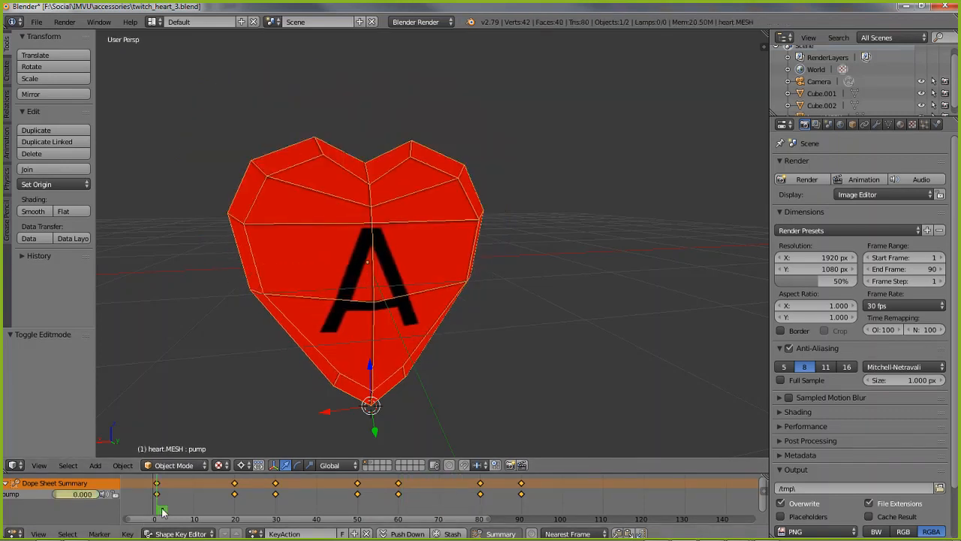
Scrub the animation between frames 1 and 90, and examine the pump shape key's effect on the heart at frames 20, 1 and 30
left_click_drag(162, 511, 522, 512)
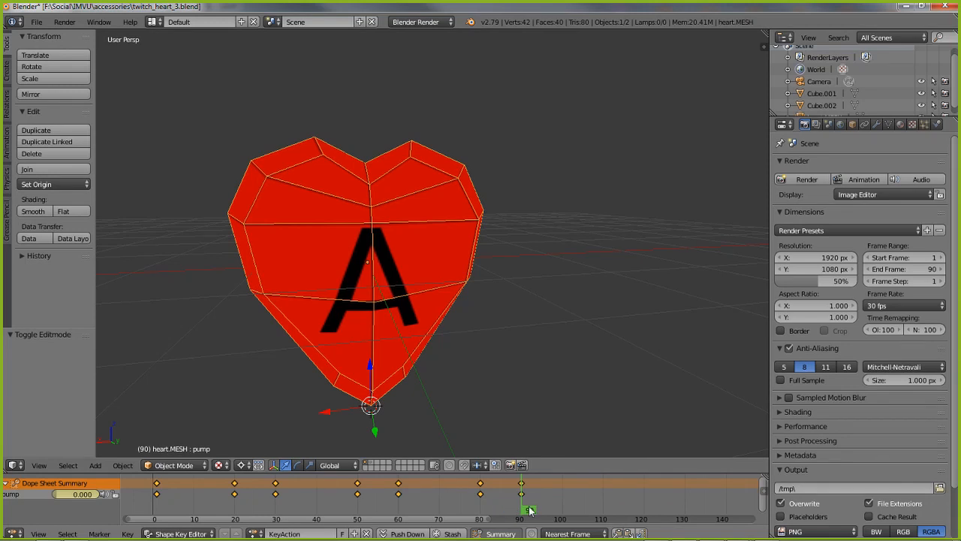
left_click_drag(507, 510, 158, 501)
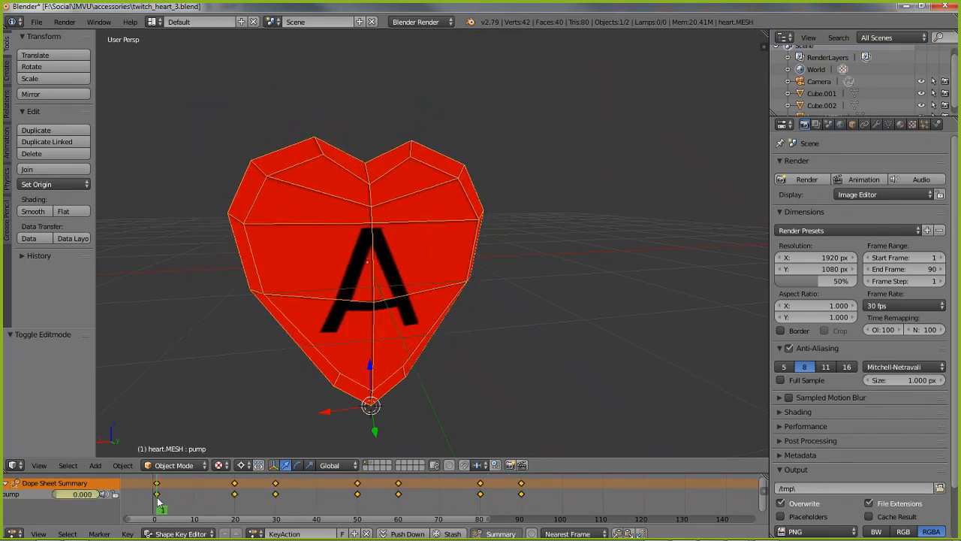
left_click(889, 124)
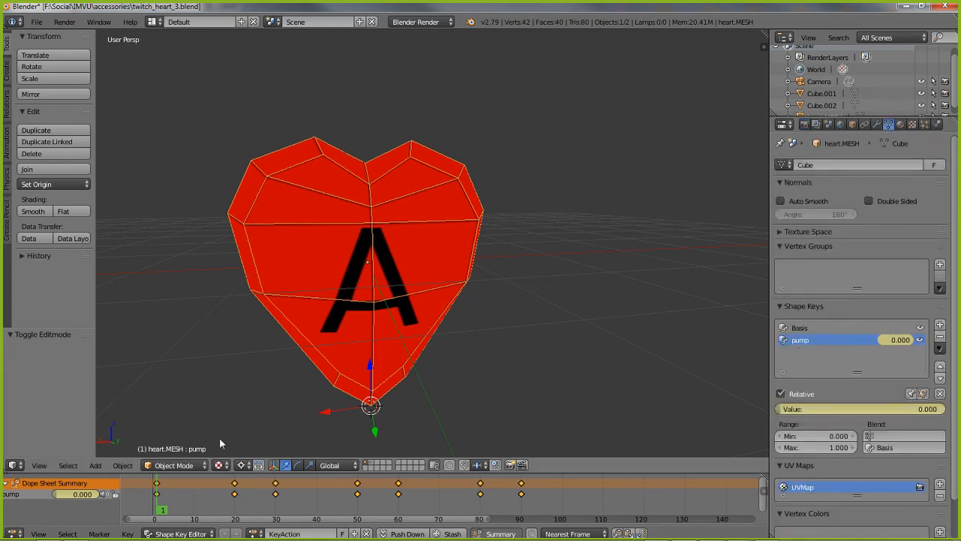
left_click_drag(172, 511, 242, 512)
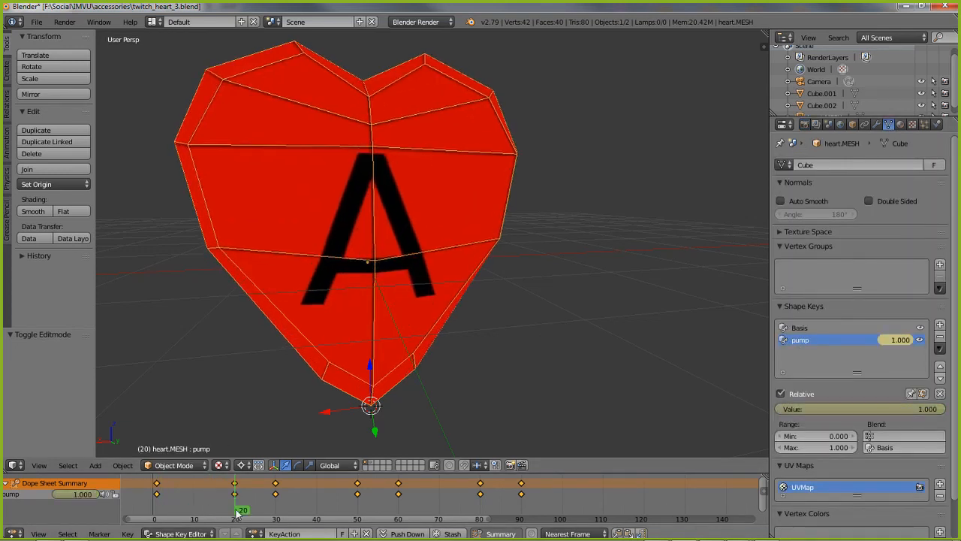
middle_click_drag(280, 387, 420, 383)
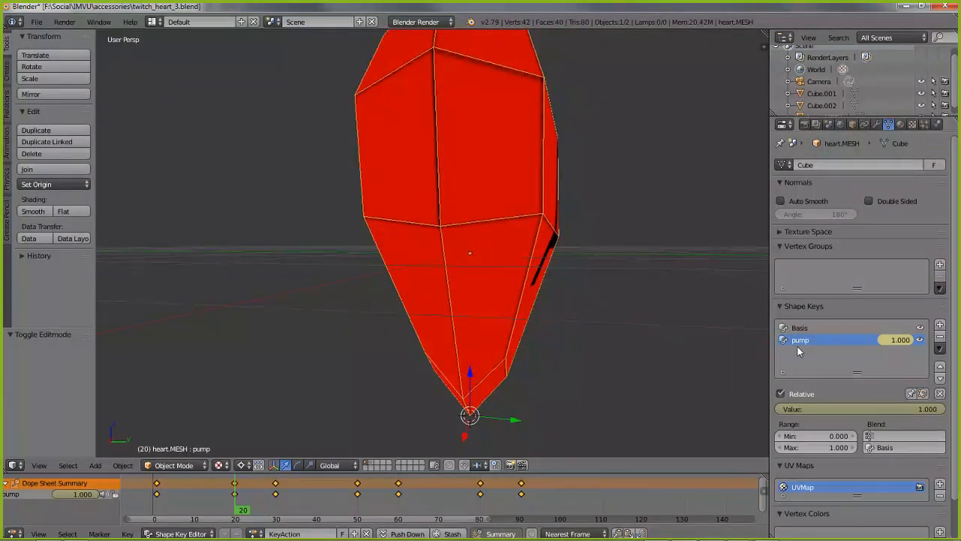
middle_click_drag(594, 308, 473, 308)
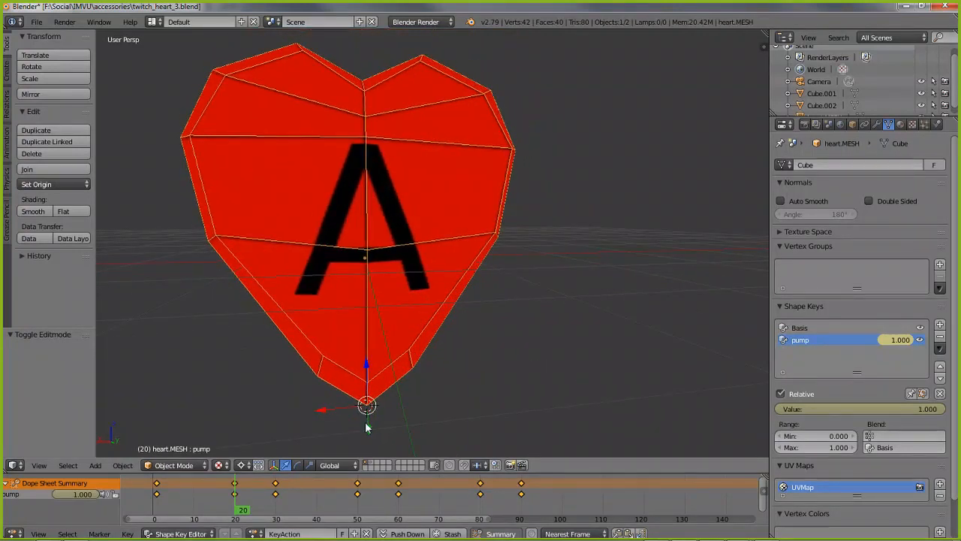
middle_click_drag(367, 296, 502, 240)
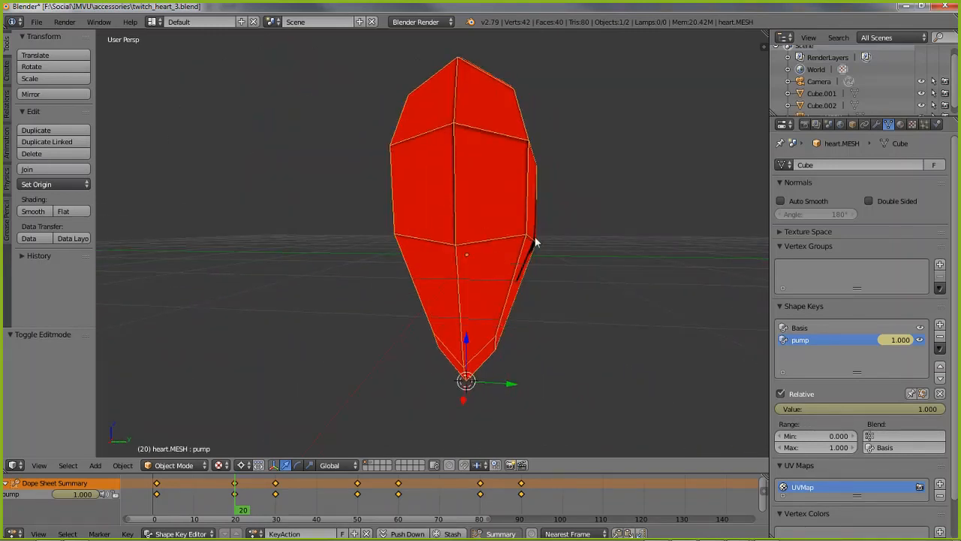
middle_click_drag(461, 293, 408, 264)
middle_click_drag(435, 184, 432, 314)
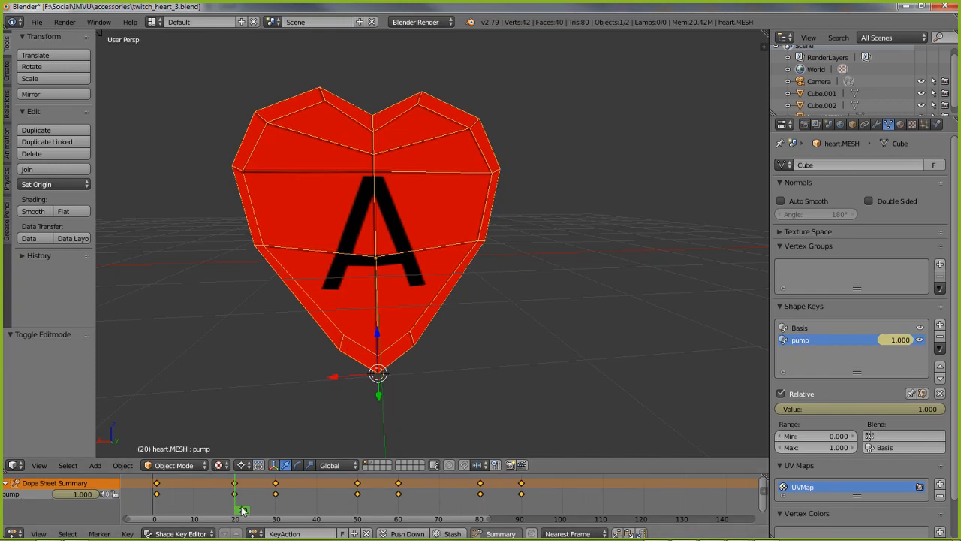
left_click_drag(242, 512, 159, 510)
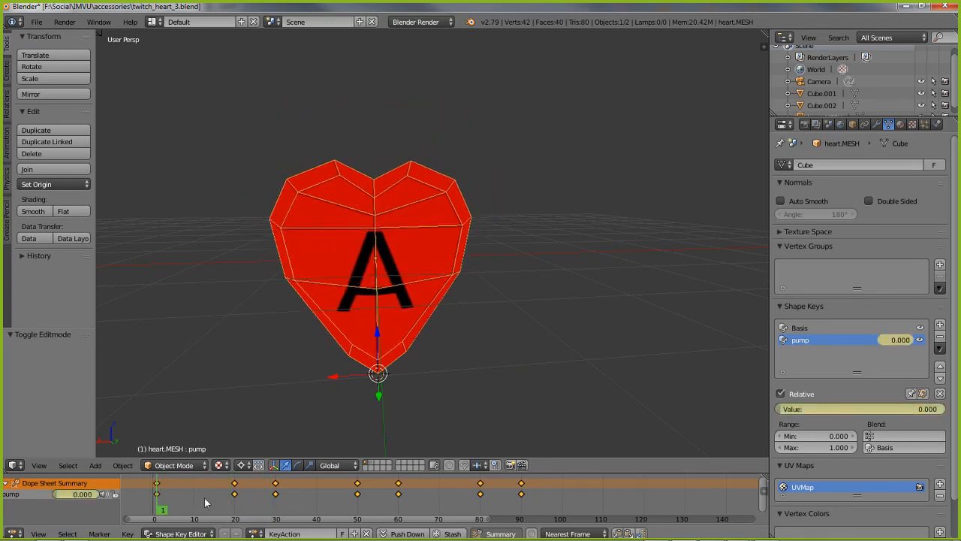
left_click(235, 502)
left_click(277, 502)
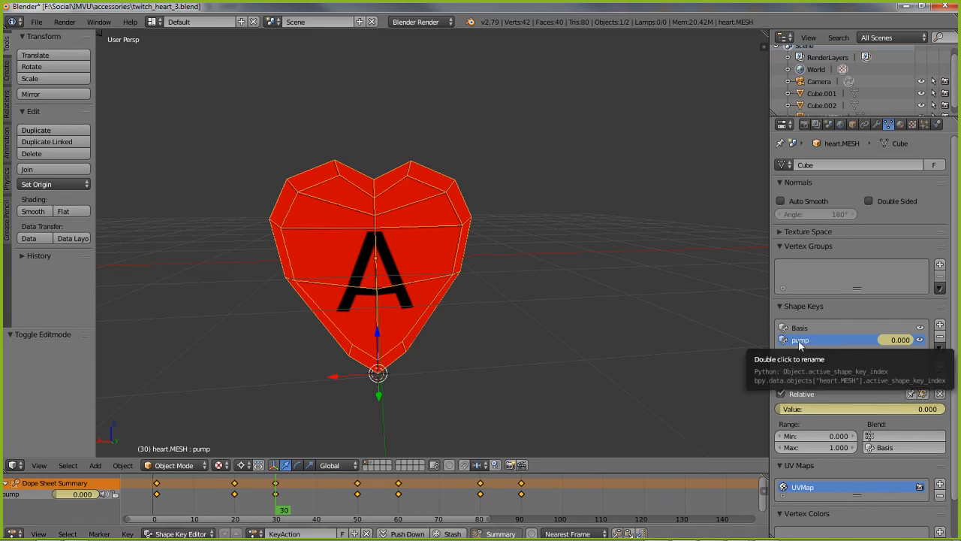
Add two extra shape keys below pump on the heart mesh, and remove both again
left_click(940, 323)
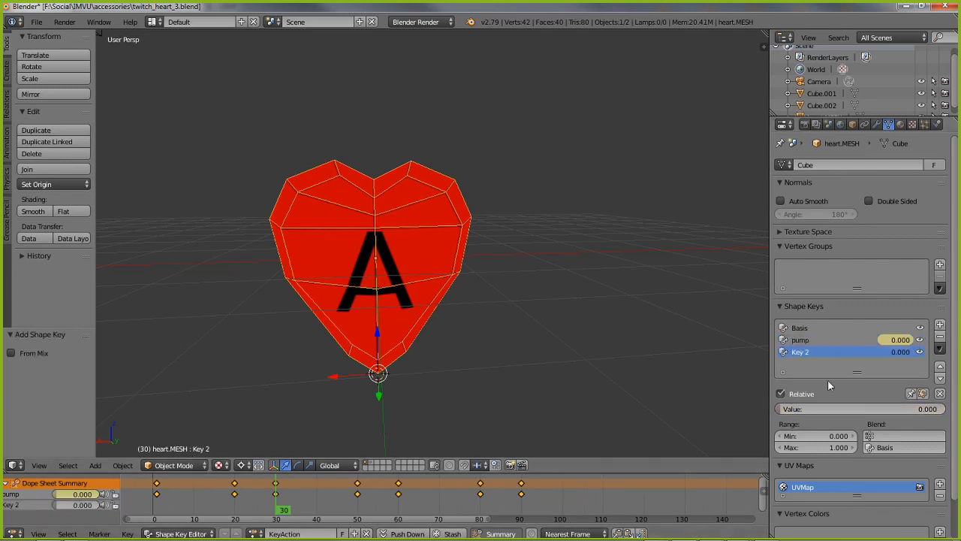
left_click(940, 324)
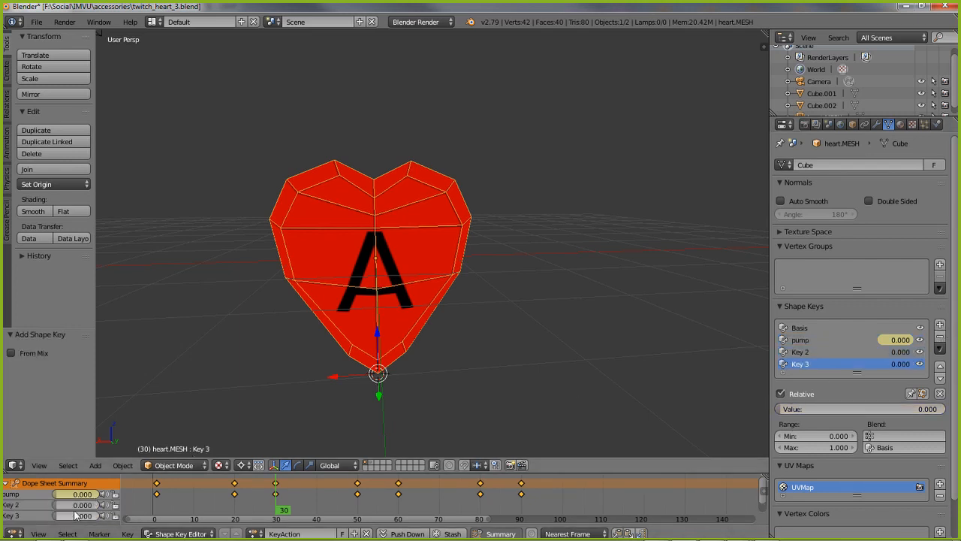
left_click(939, 337)
left_click(940, 337)
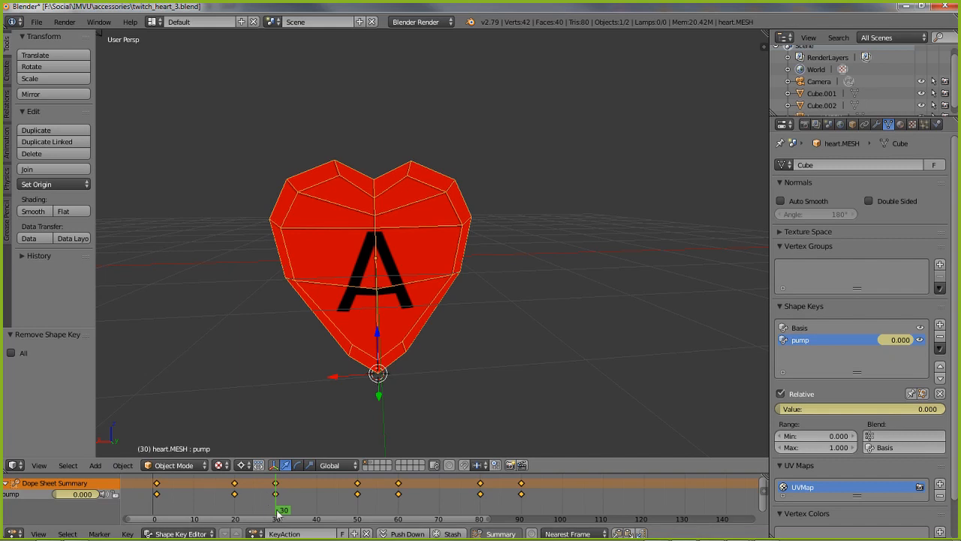
Return the timeline to the start of the animation and save the scene as a new file named twitch_heart_4.blend
left_click_drag(284, 512, 165, 513)
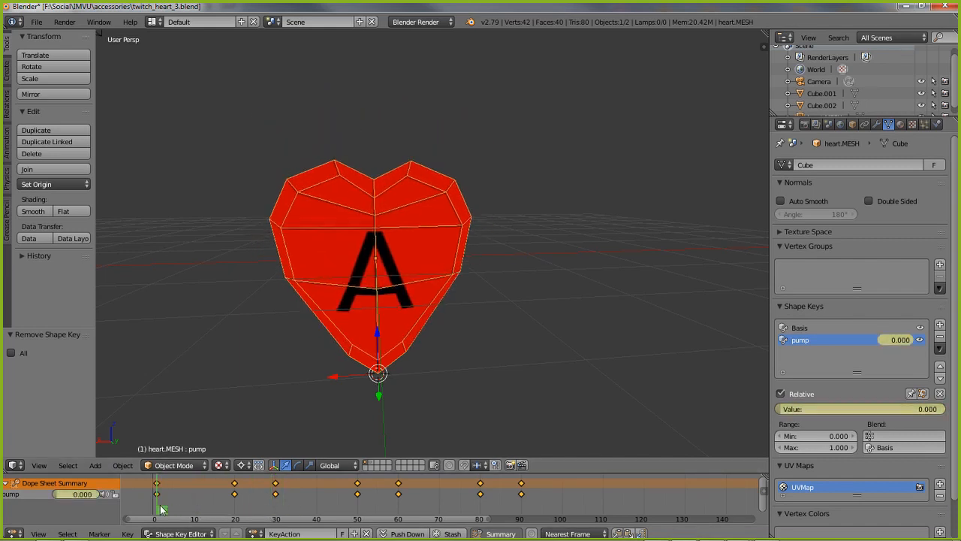
left_click(36, 22)
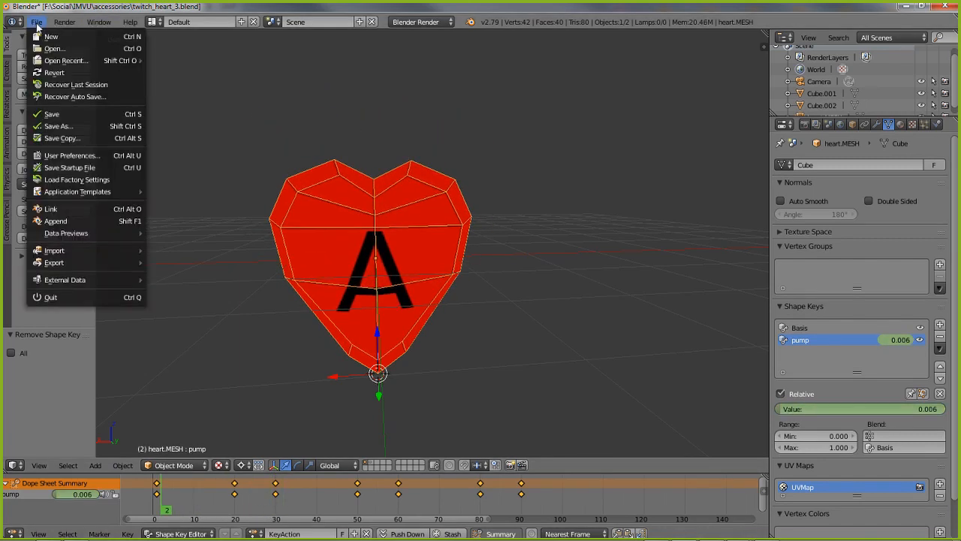
left_click(66, 126)
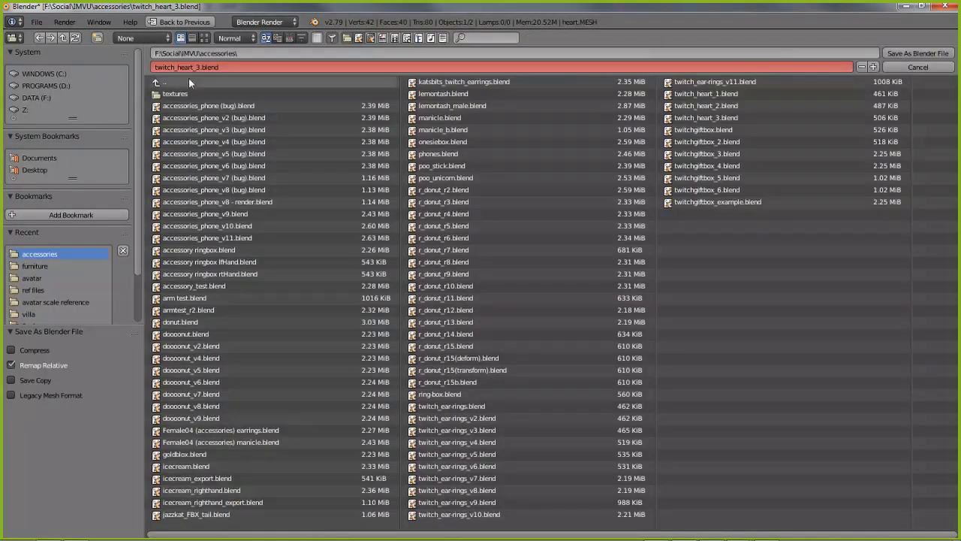
left_click(216, 68)
key("BackSpace")
type("_4")
key("Return")
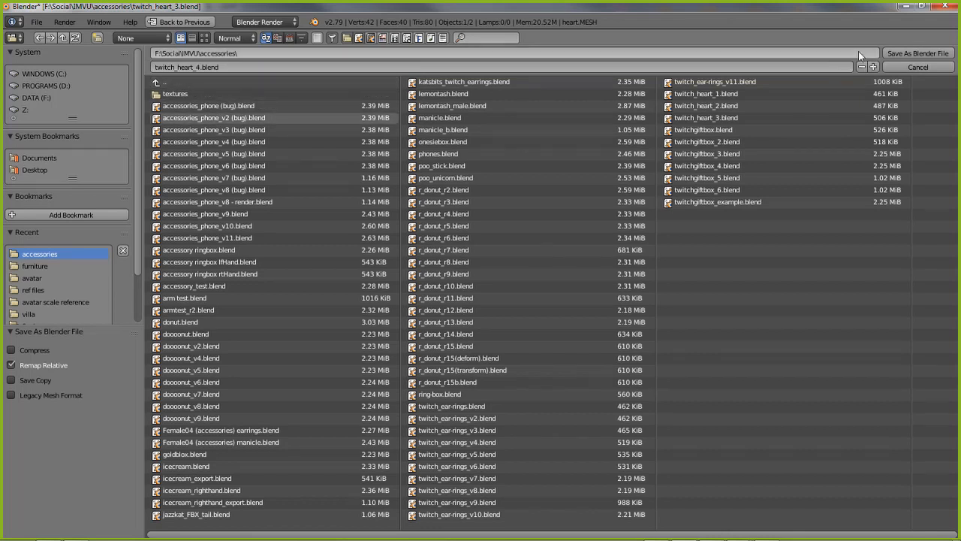
left_click(910, 53)
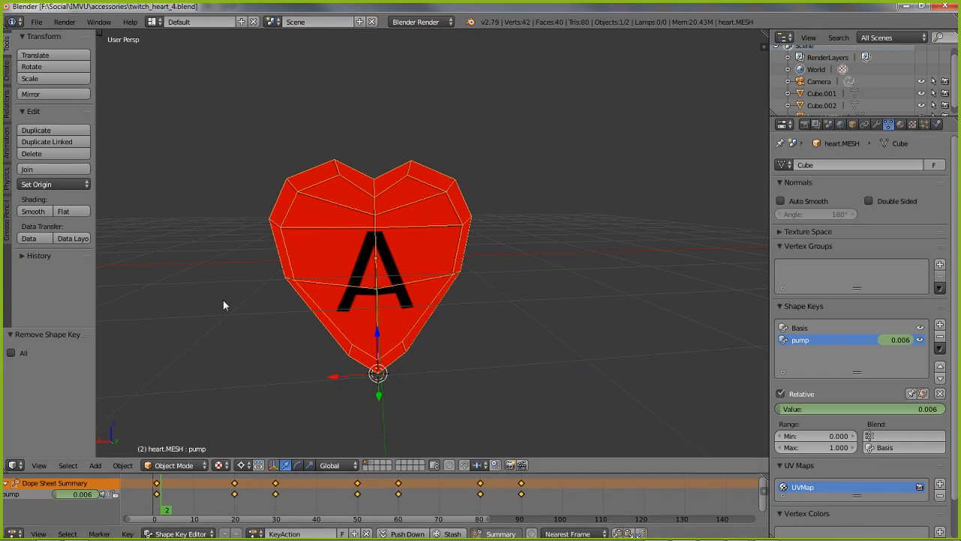
Play back the heart's pump shape key animation in the viewport and stop it
key("alt+a")
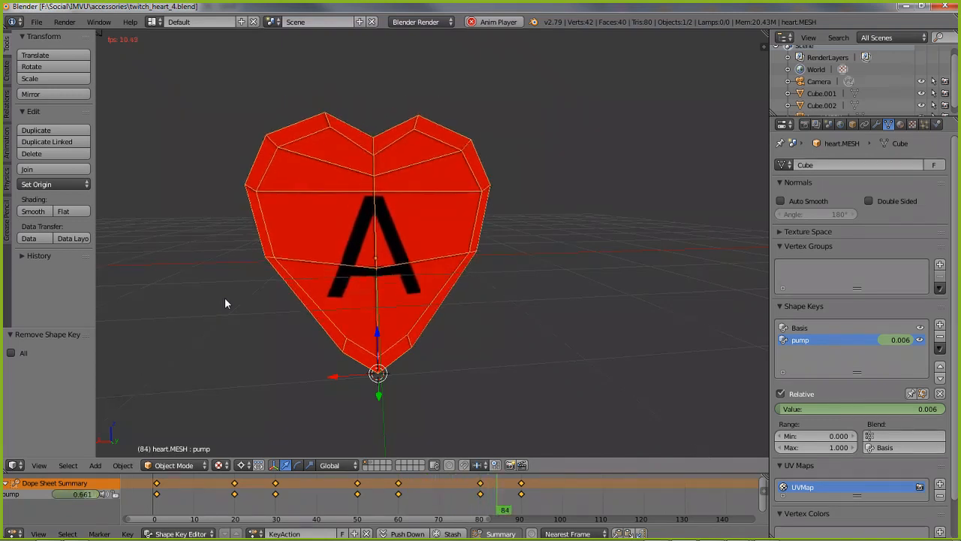
key("Escape")
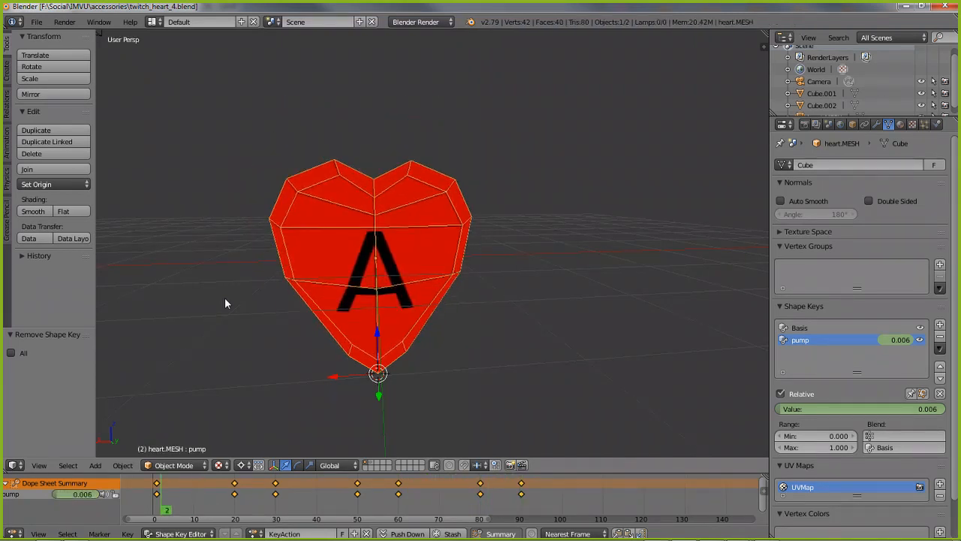
left_click(852, 125)
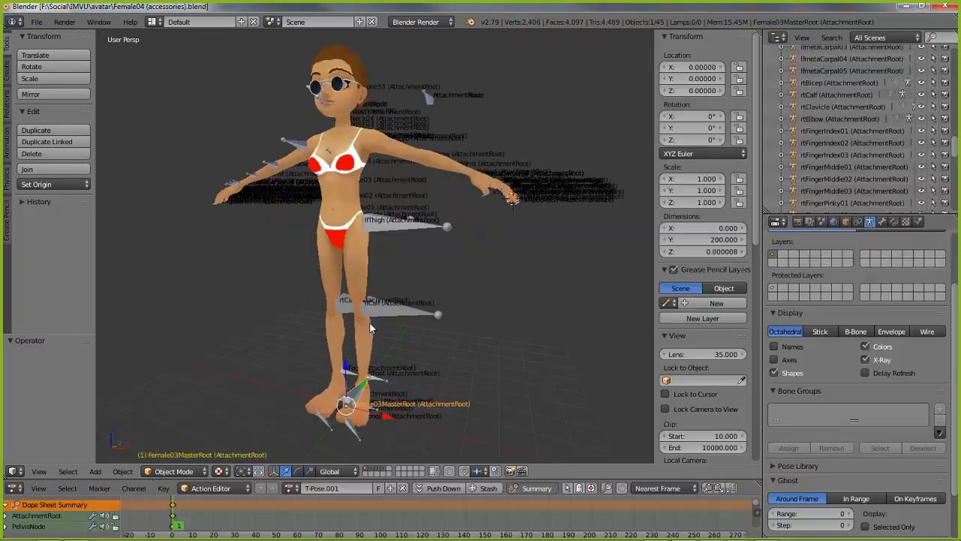
Select the Spine04 attachment node at the female avatar's chest
mouse_move(176, 279)
middle_mouse_down()
mouse_move(290, 320)
mouse_move(503, 325)
mouse_move(430, 323)
middle_mouse_up()
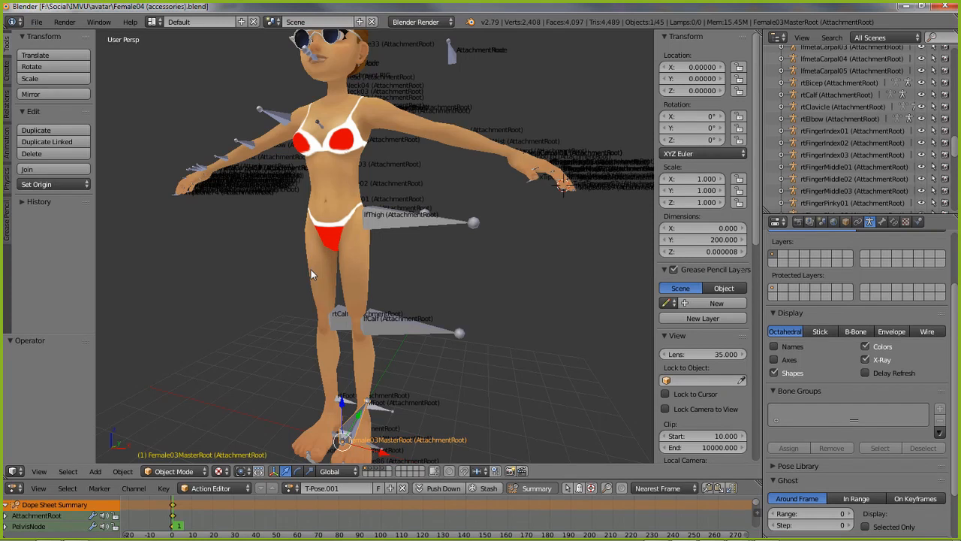
middle_click_drag(311, 270, 405, 321)
scroll(438, 318, "up", 4)
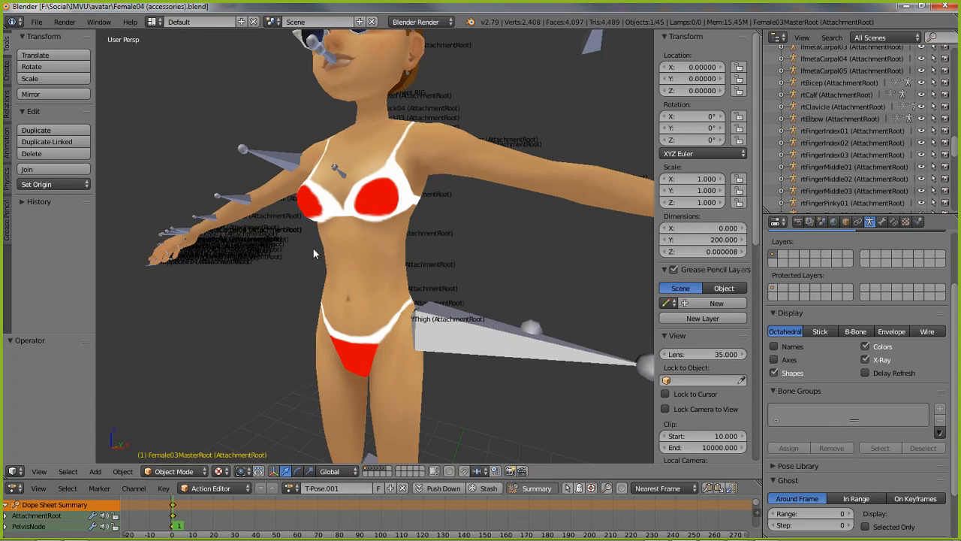
right_click(339, 169)
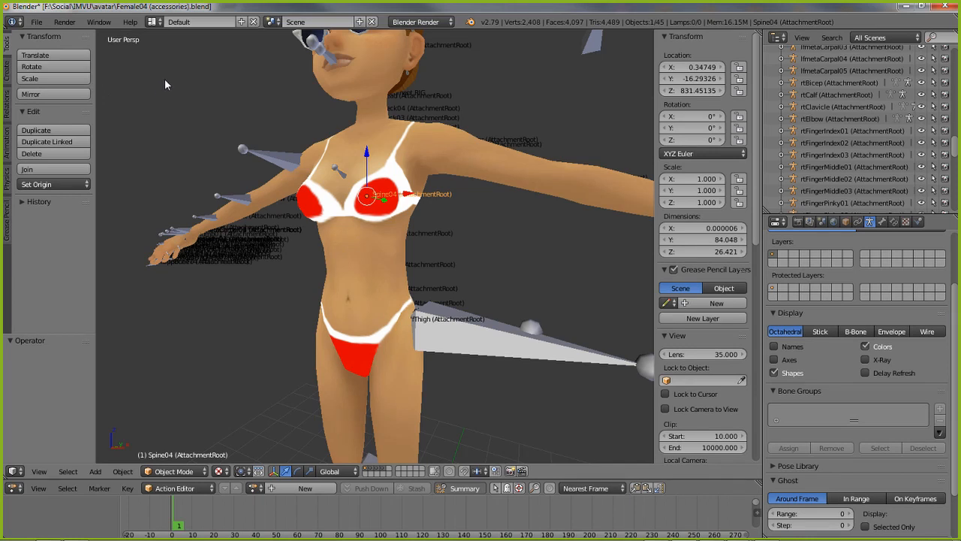
Append the heart.MESH object from twitch_heart_4.blend in the IMVU accessories folder into the avatar scene
left_click(41, 26)
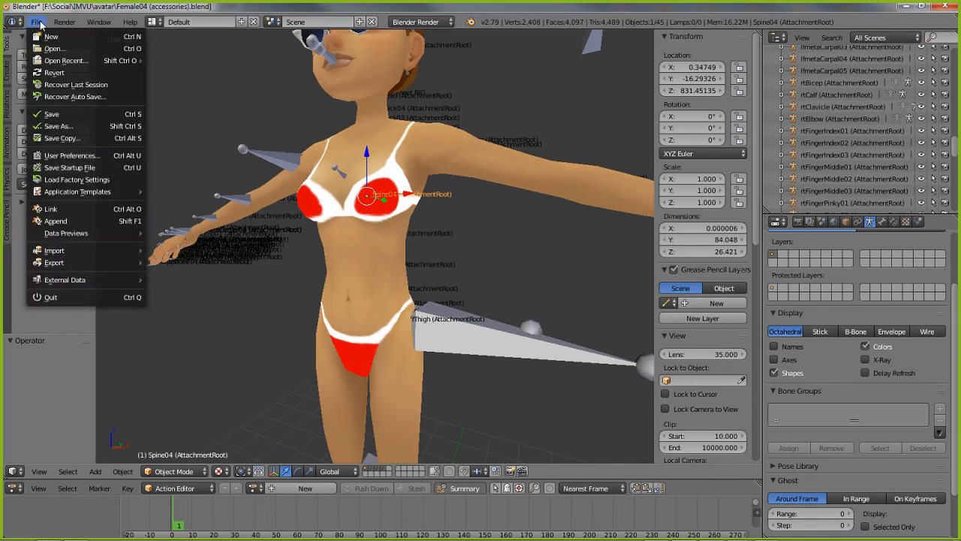
left_click(54, 221)
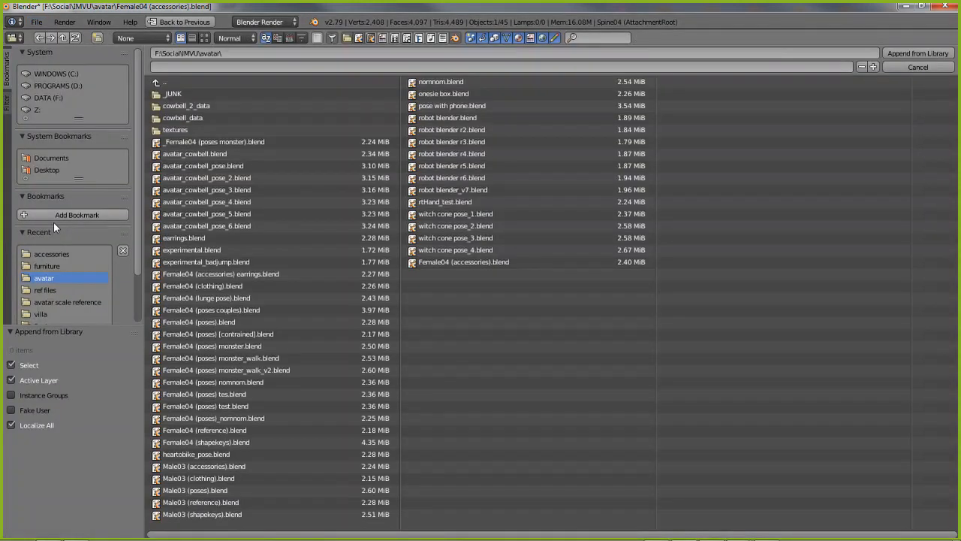
left_click(156, 83)
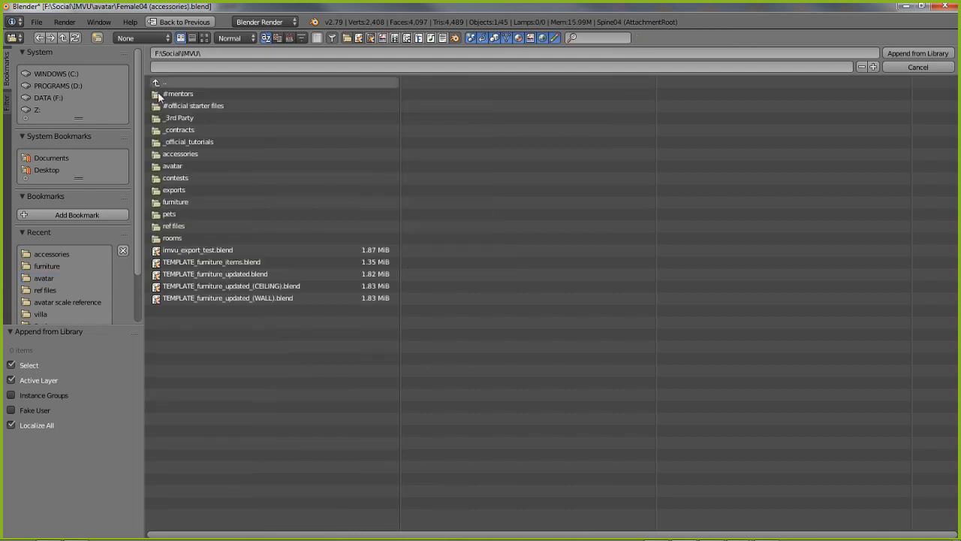
left_click(186, 155)
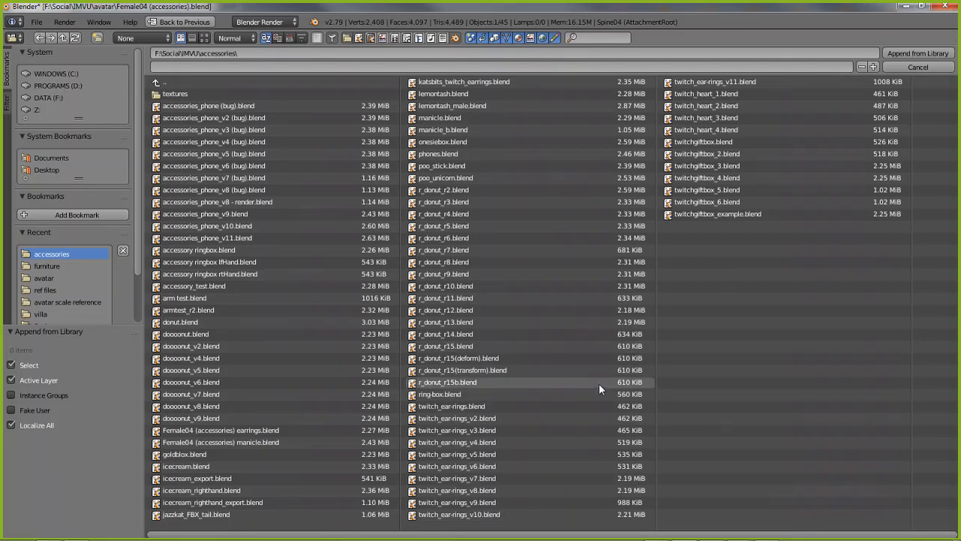
double_click(684, 132)
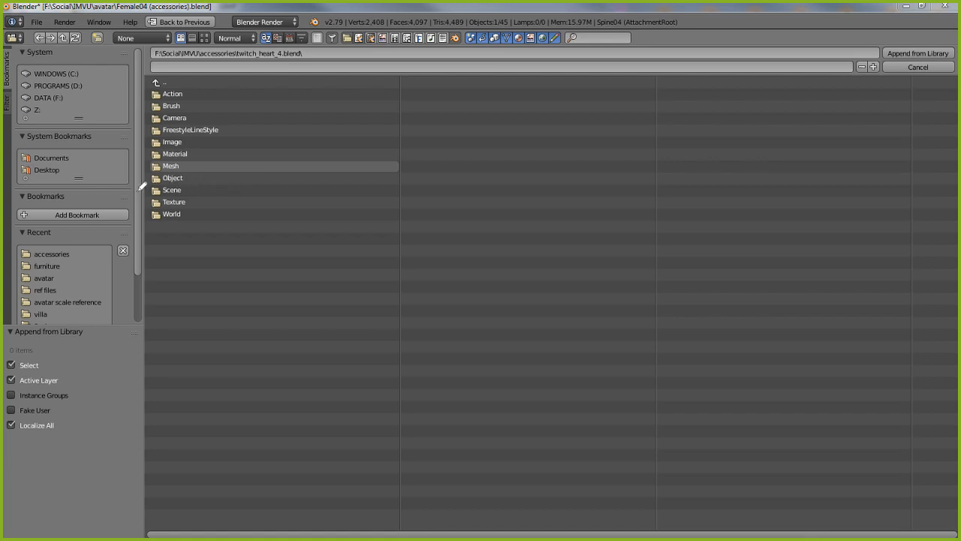
mouse_move(140, 189)
left_mouse_down()
mouse_move(223, 188)
mouse_move(197, 156)
mouse_move(140, 184)
left_mouse_up()
left_click(168, 178)
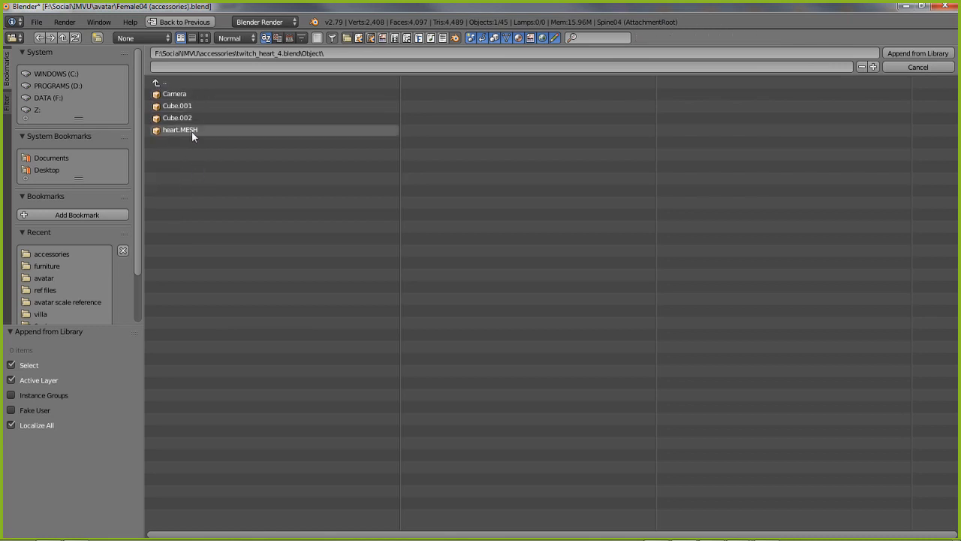
left_click(172, 130)
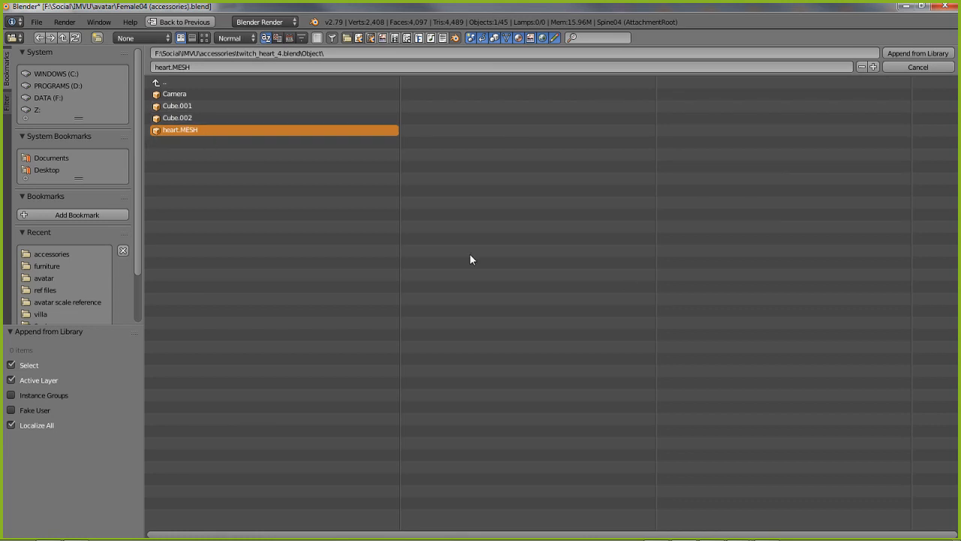
left_click(918, 54)
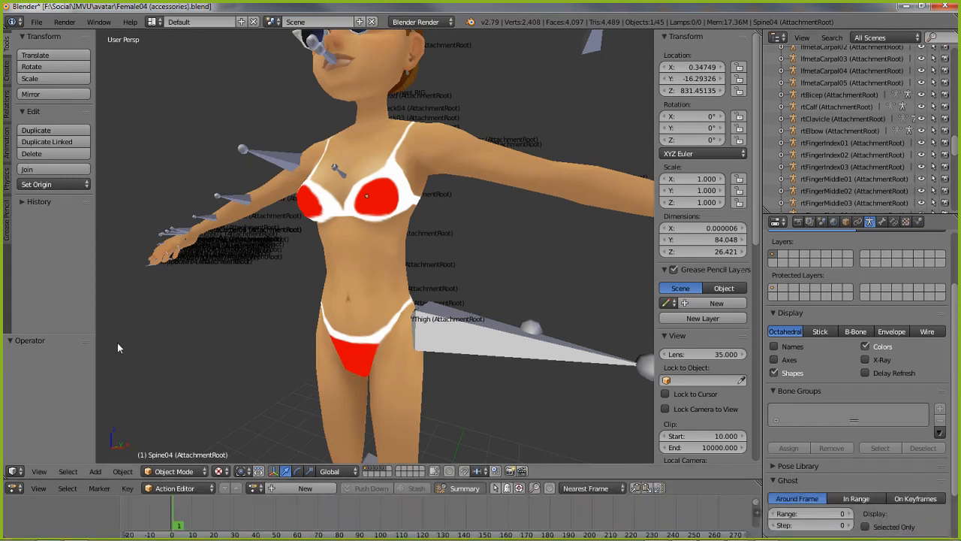
Frame the appended heart at the avatar's feet and examine its size against the whole figure
left_click(123, 471)
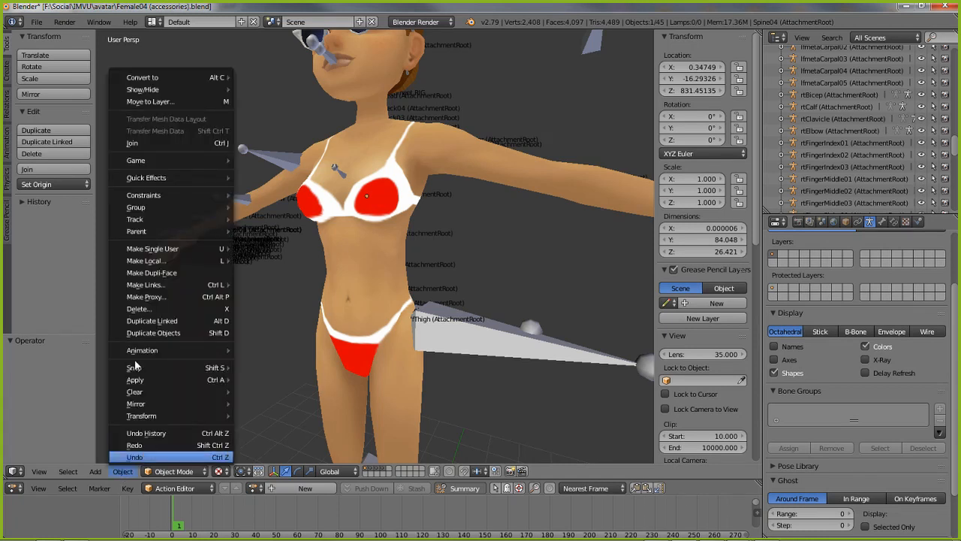
mouse_move(135, 369)
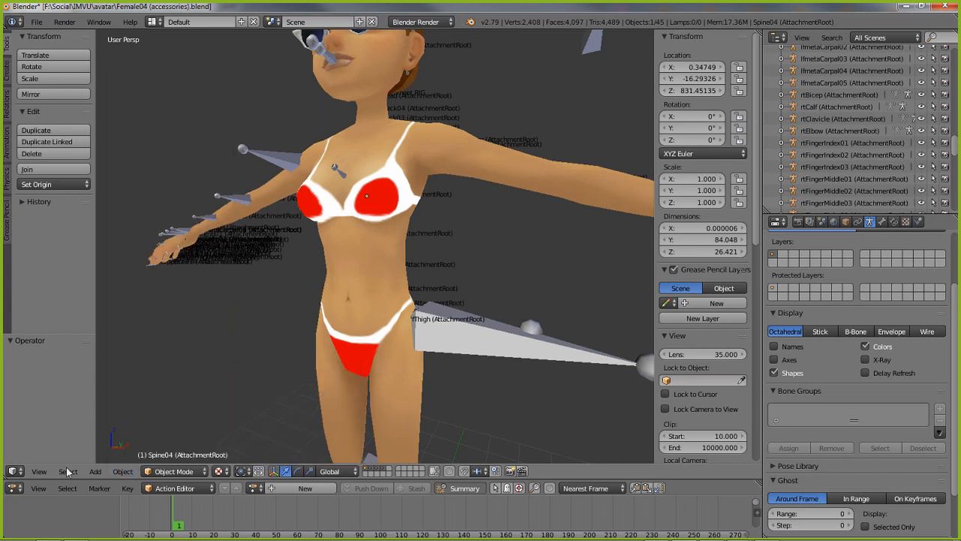
left_click(38, 471)
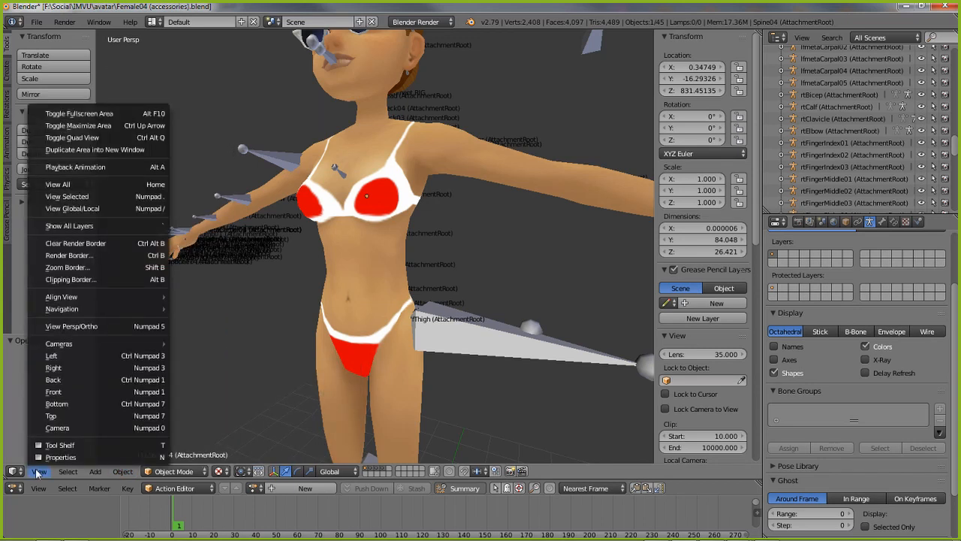
left_click(74, 196)
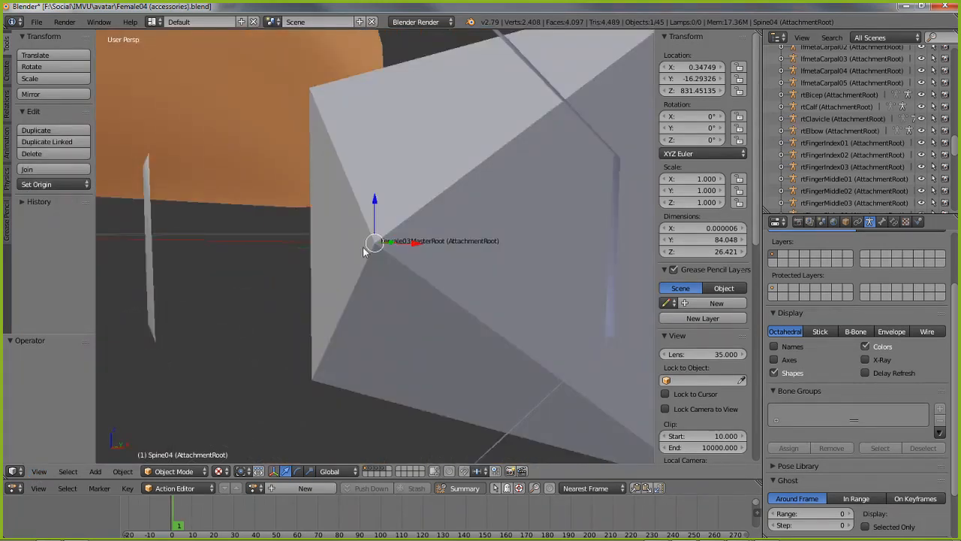
middle_click_drag(464, 331, 407, 321)
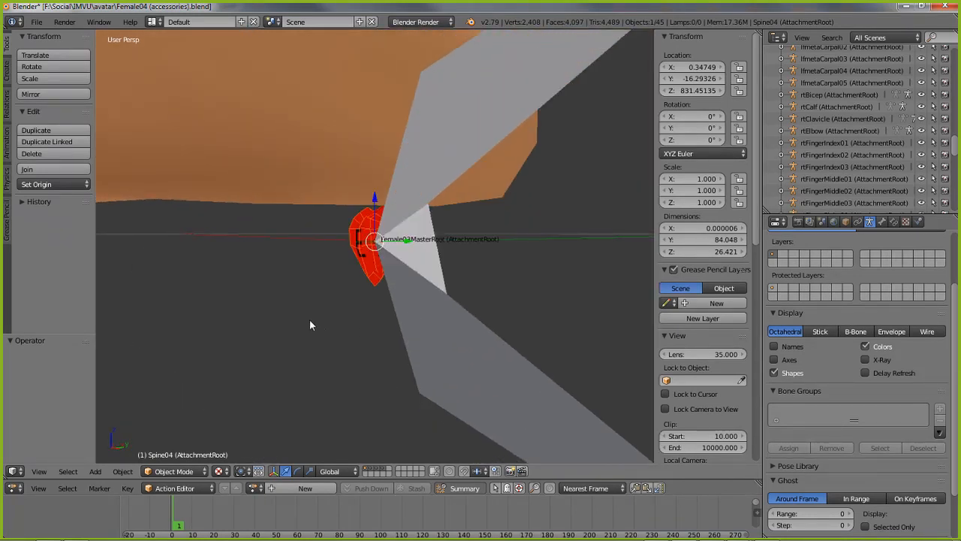
middle_click_drag(309, 325, 524, 324)
scroll(469, 323, "down", 5)
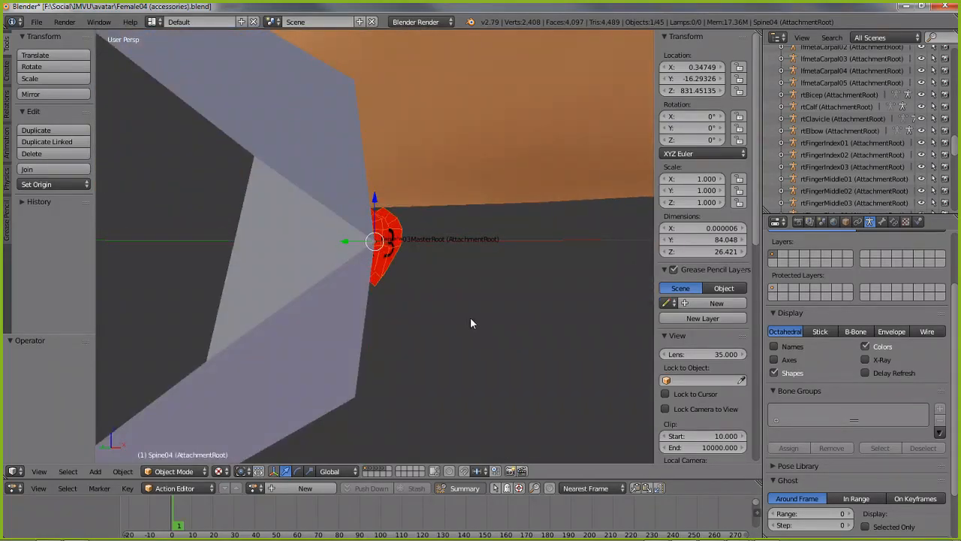
scroll(473, 324, "up", 2)
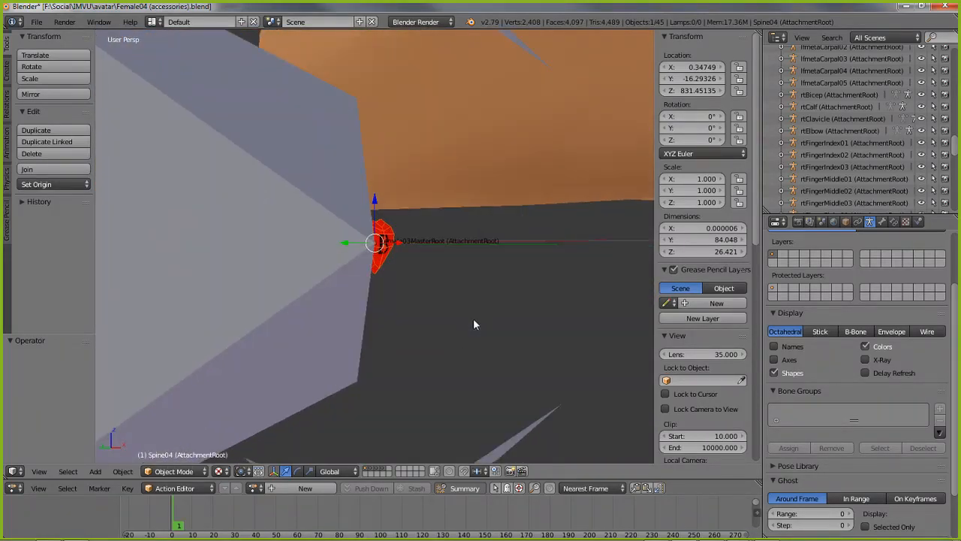
middle_click_drag(486, 315, 323, 314)
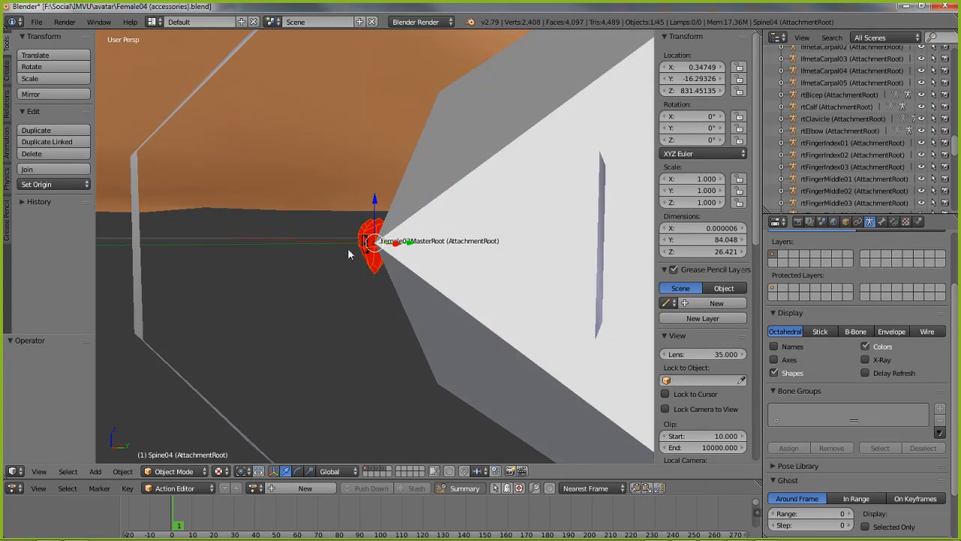
scroll(350, 269, "up", 4)
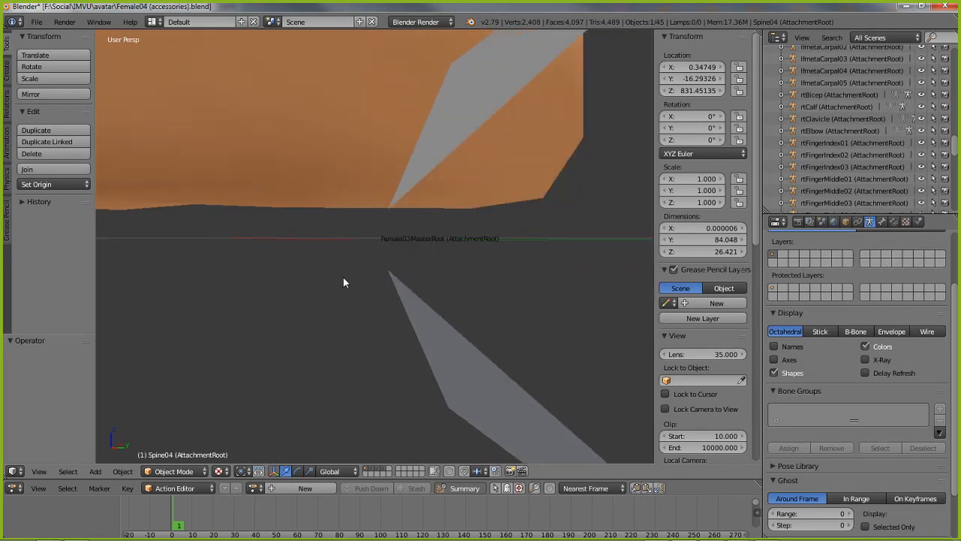
scroll(343, 282, "down", 6)
scroll(343, 283, "down", 3)
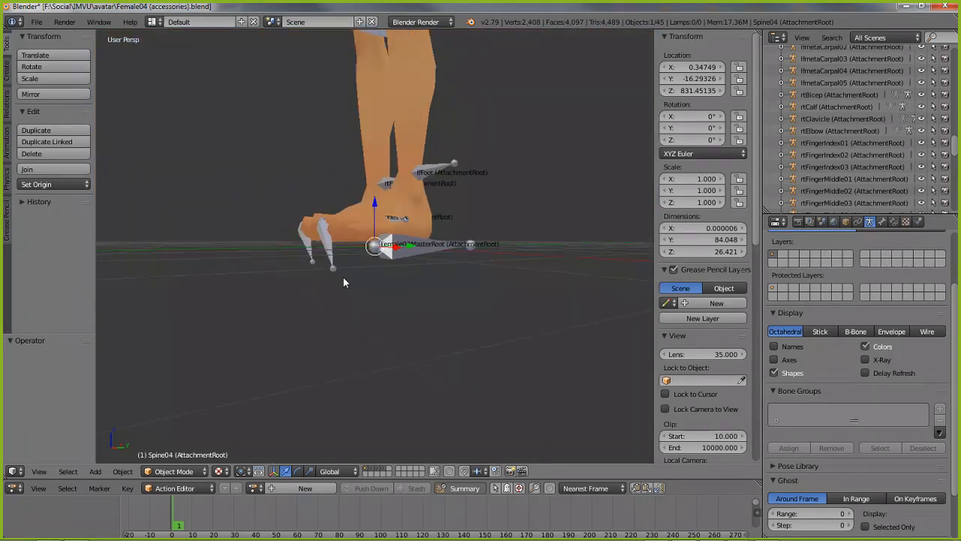
middle_click_drag(387, 145, 387, 330)
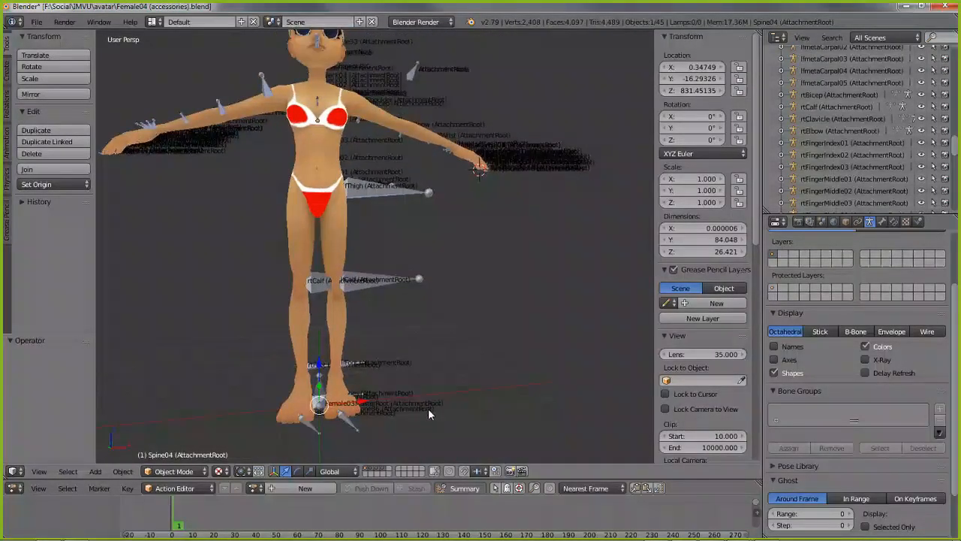
Scale the appended heart uniformly by a factor of 75
key("s")
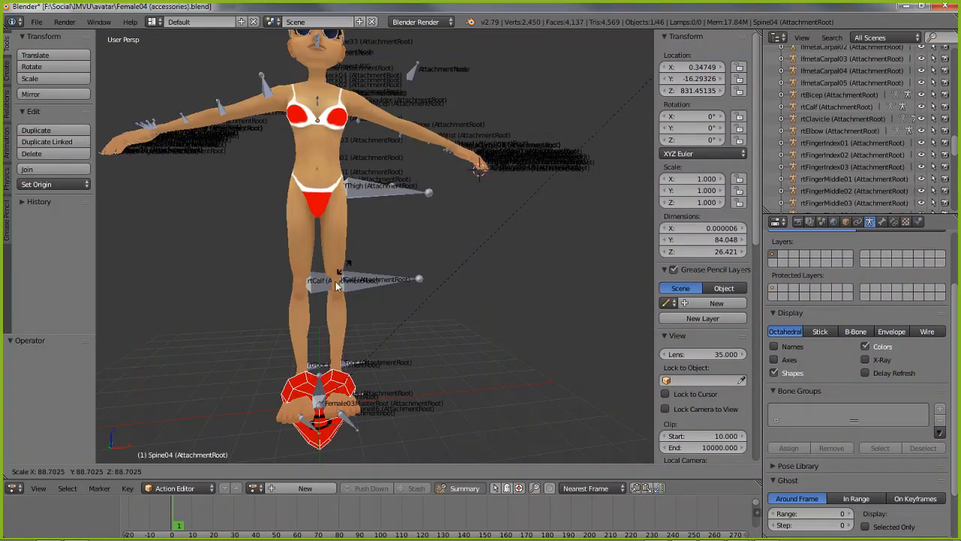
left_click(264, 378)
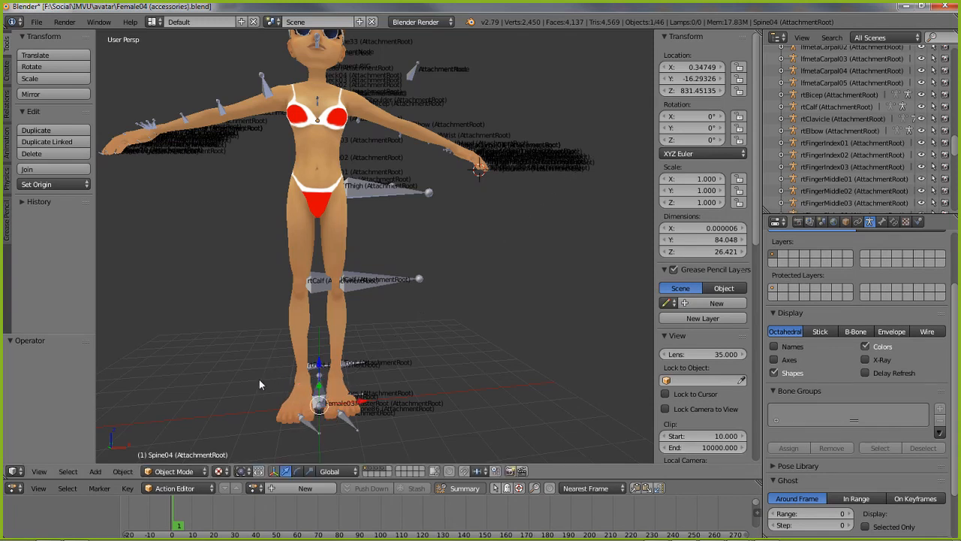
key("s")
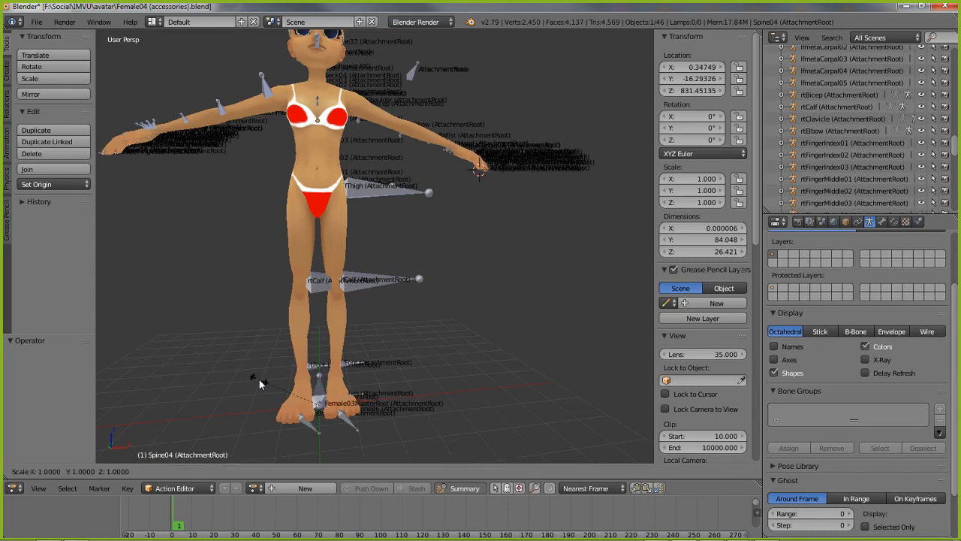
type("75")
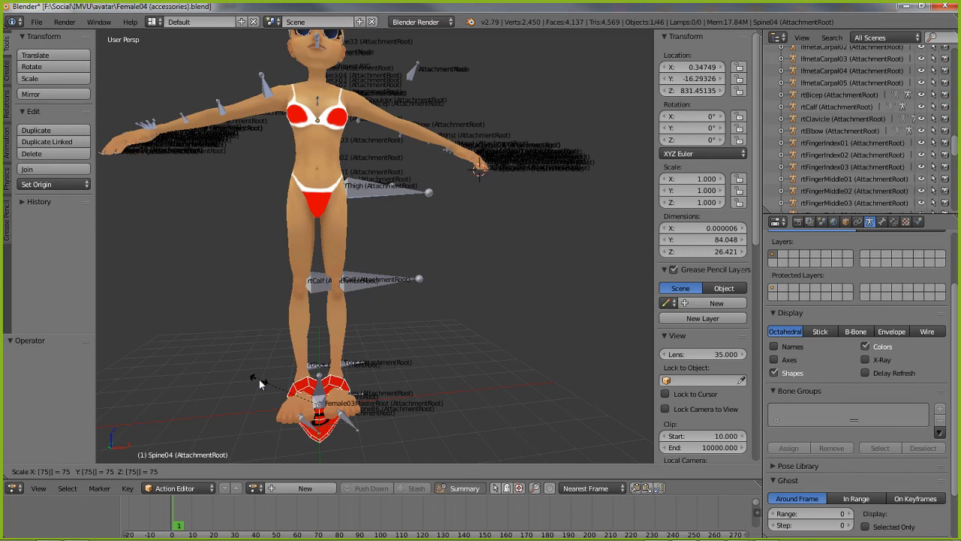
key("Return")
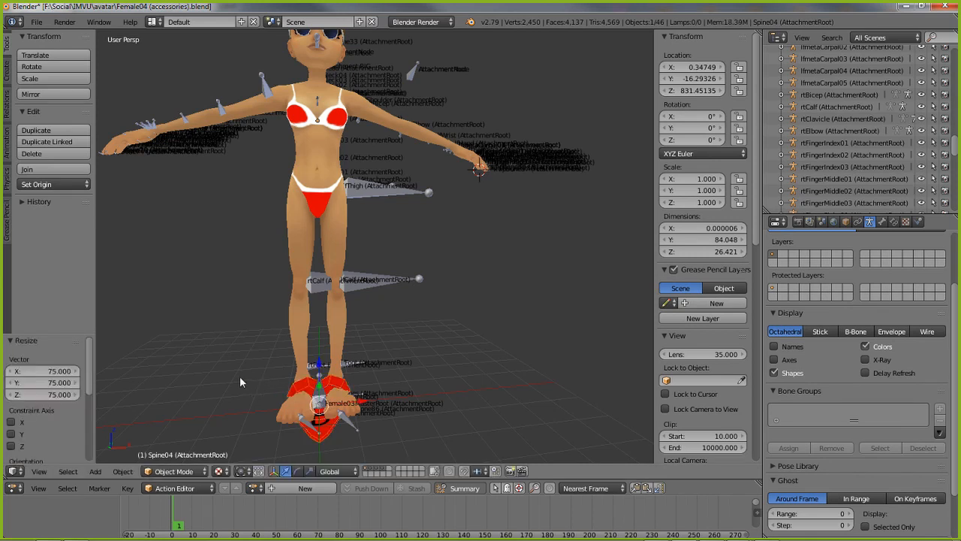
Switch the transform manipulator on the heart to scale mode
middle_click_drag(240, 380, 386, 378)
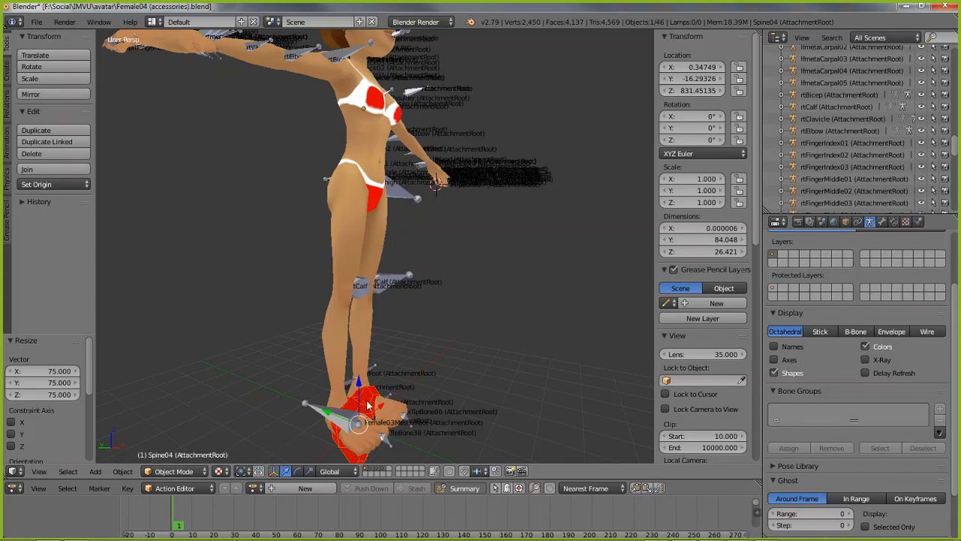
middle_click_drag(376, 336, 329, 352)
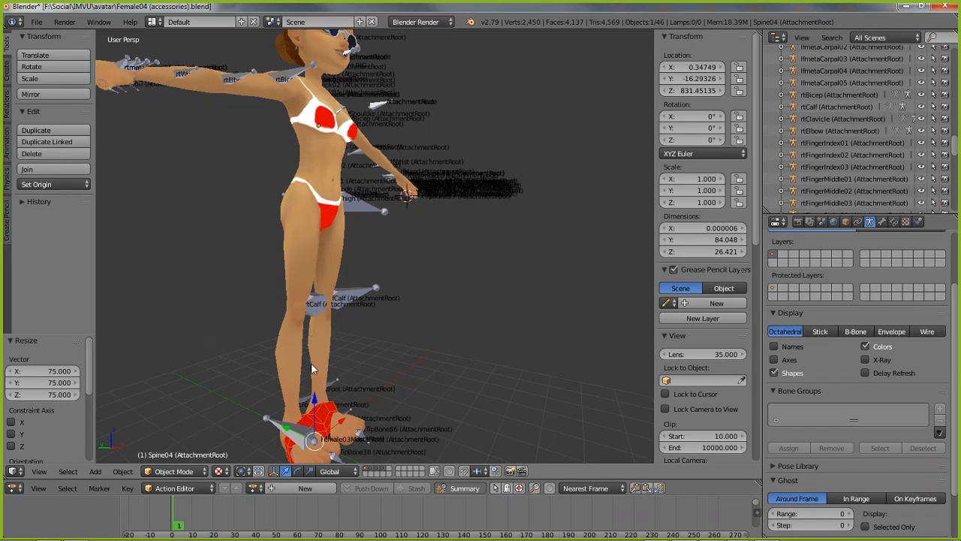
middle_click_drag(311, 362, 305, 319)
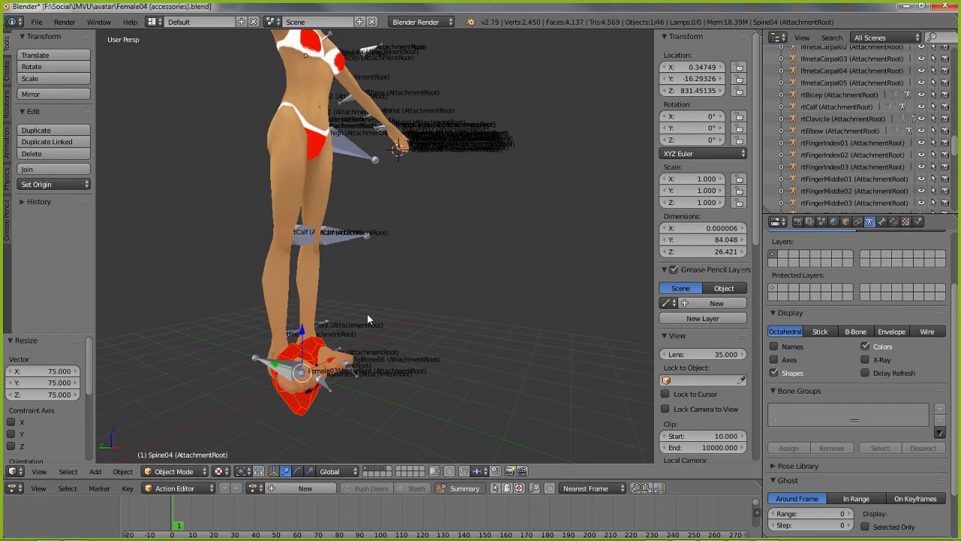
middle_click_drag(315, 316, 317, 343, "shift")
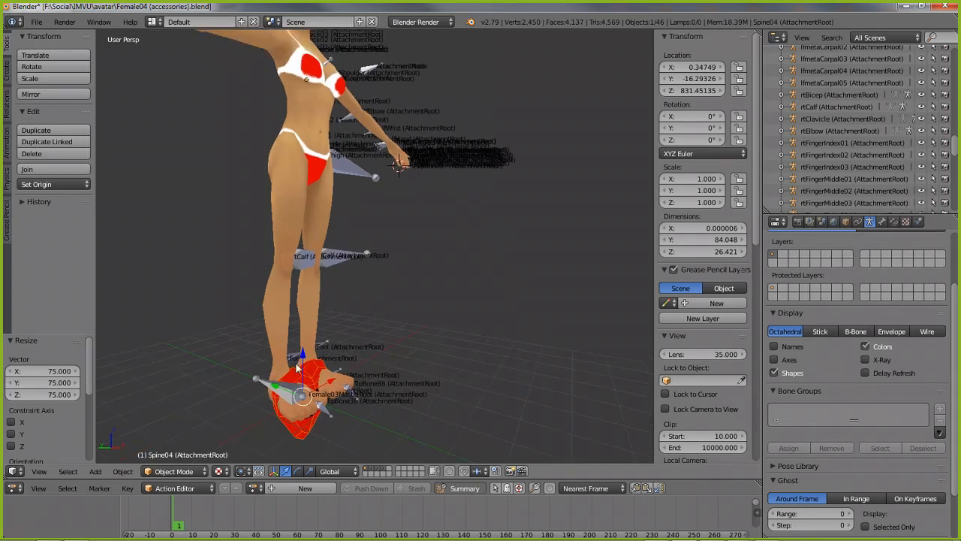
left_click(299, 472)
left_click(312, 472)
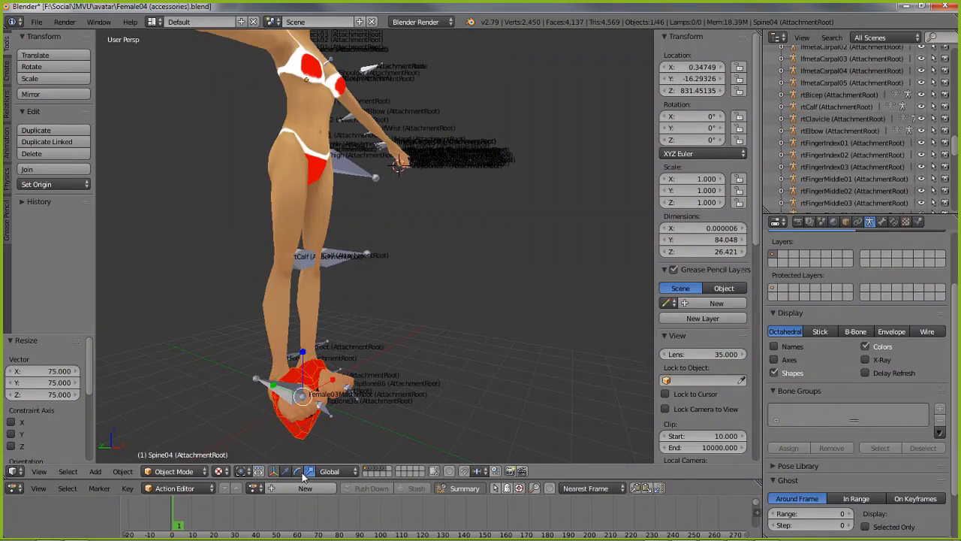
Raise the heart from the feet to the avatar's torso, moving it along Z by about 686 and then 59 units
left_click(298, 472)
left_click(287, 473)
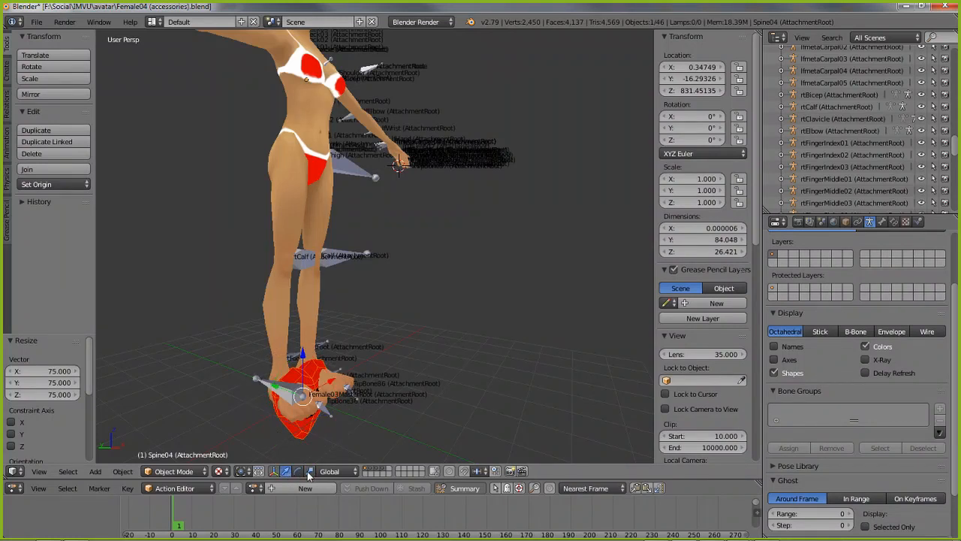
left_click(299, 472)
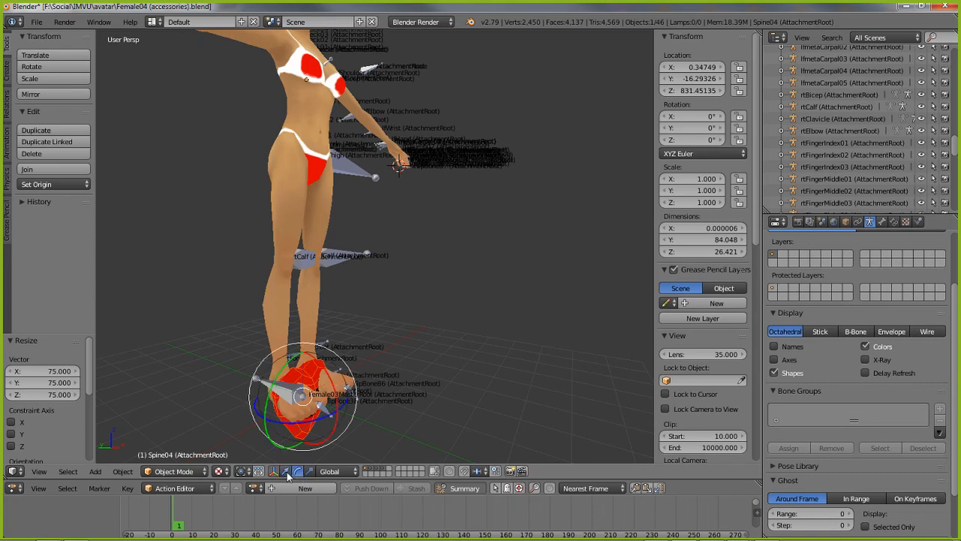
left_click(288, 473)
left_click_drag(302, 355, 330, 105)
middle_click_drag(292, 155, 284, 251, "shift")
scroll(279, 248, "up", 2)
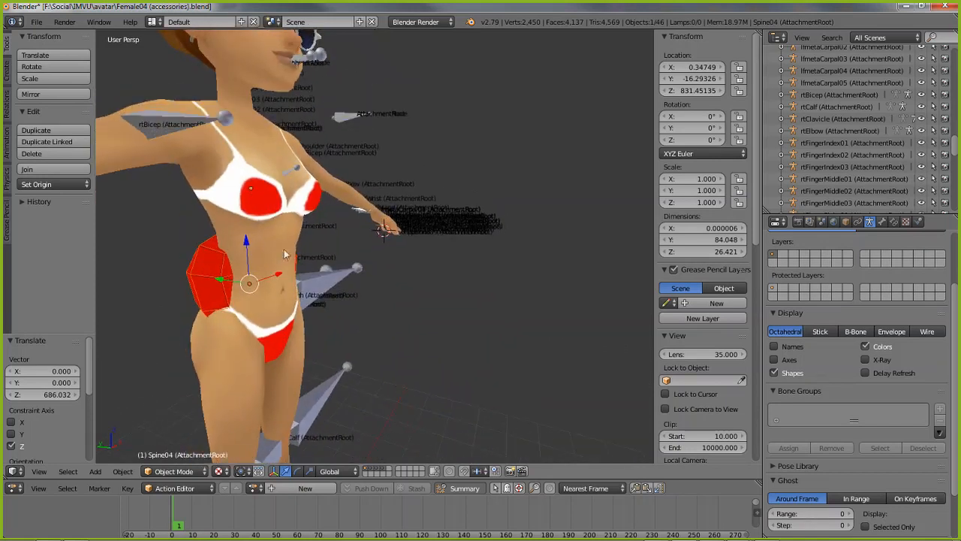
left_click_drag(245, 242, 242, 203)
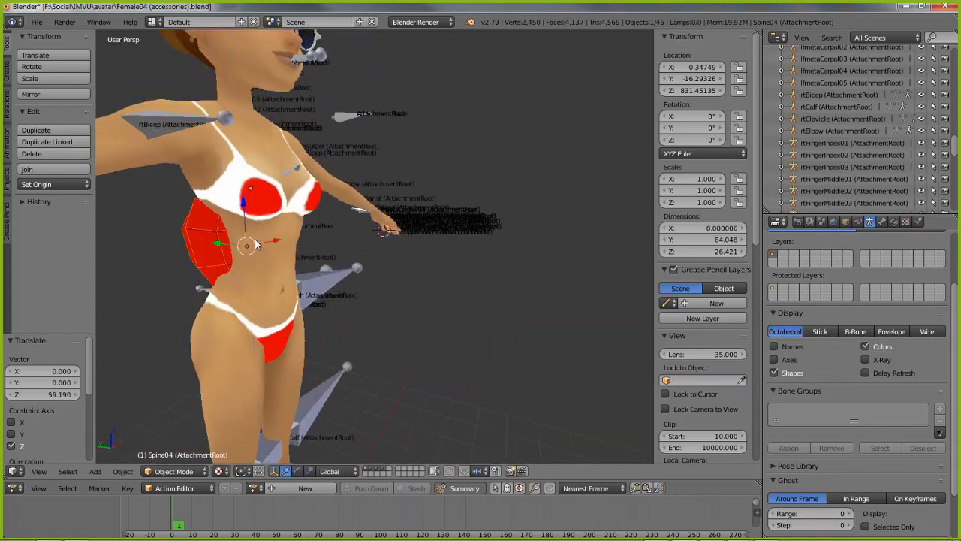
Move the heart about 93 units along negative Y in front of the torso and tilt it 13° about the X axis
left_click_drag(237, 248, 271, 251)
middle_click_drag(330, 313, 398, 336)
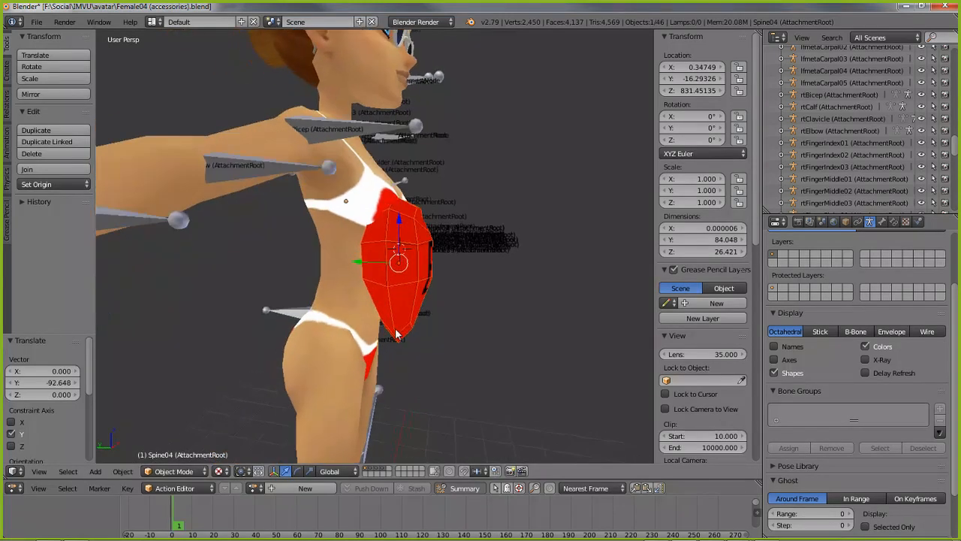
left_click(297, 471)
left_click_drag(439, 248, 443, 249)
middle_click_drag(443, 256, 376, 360)
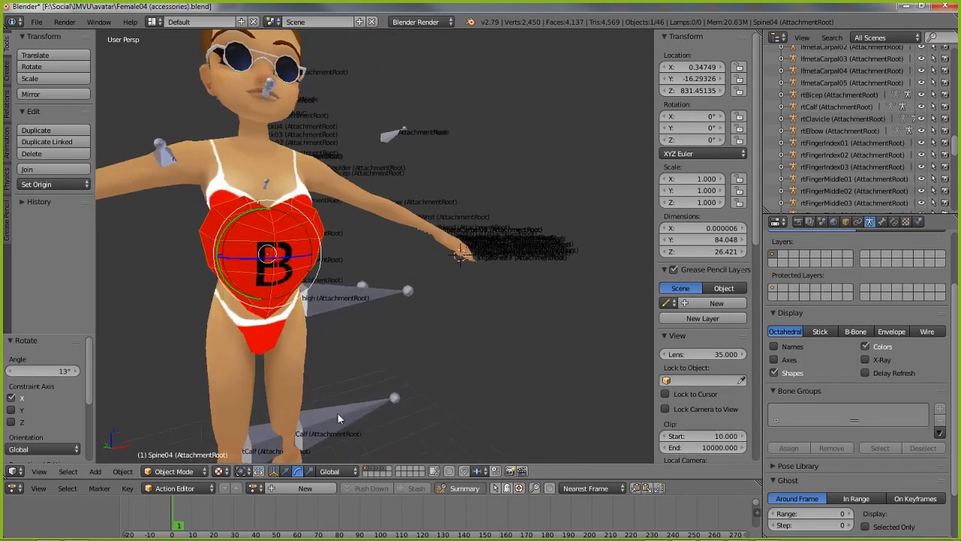
Raise the tilted heart about 27 units along Z so it sits over the avatar's chest
left_click(287, 471)
left_click_drag(271, 219, 266, 196)
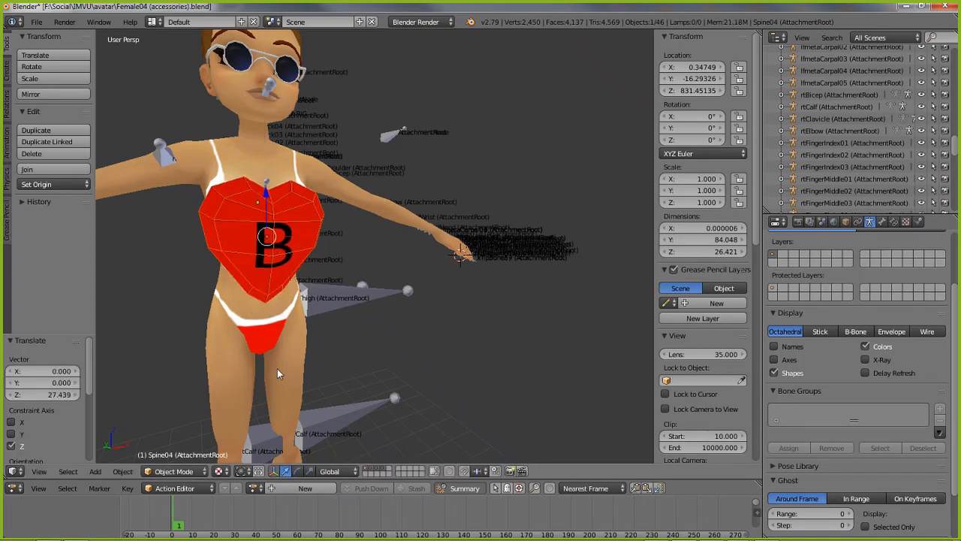
middle_click_drag(277, 373, 317, 379)
scroll(334, 385, "up", 5)
scroll(224, 371, "down", 4)
scroll(228, 365, "up", 2)
Select the heart, show its pump animation in the Shape Key Editor and set the timeline to the first keyframe
right_click(213, 244)
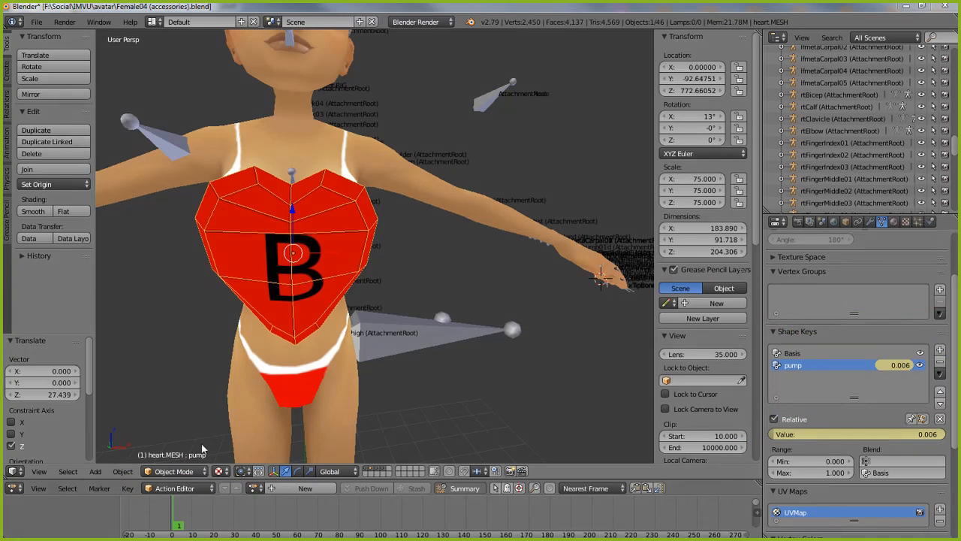
left_click(180, 488)
left_click(176, 447)
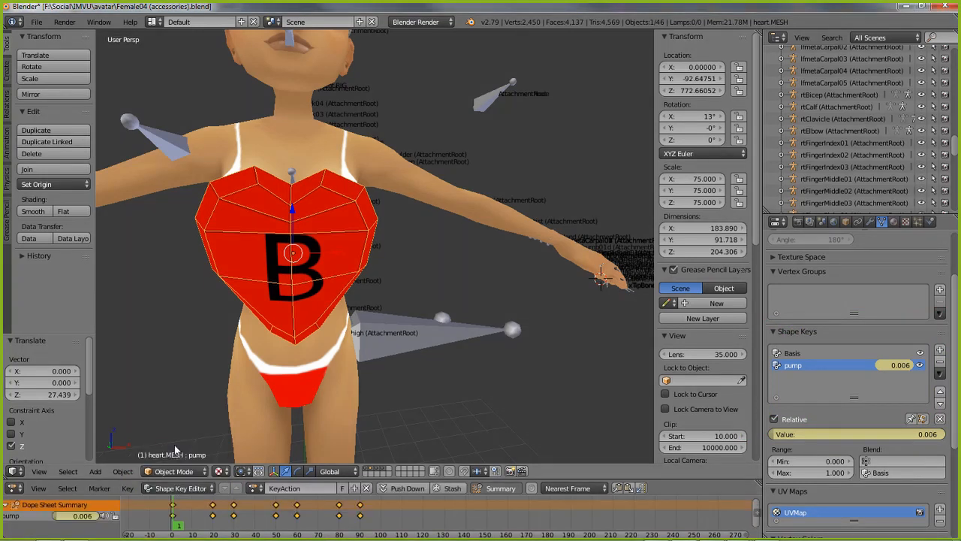
mouse_move(177, 528)
left_mouse_down()
mouse_move(443, 526)
mouse_move(175, 523)
left_mouse_up()
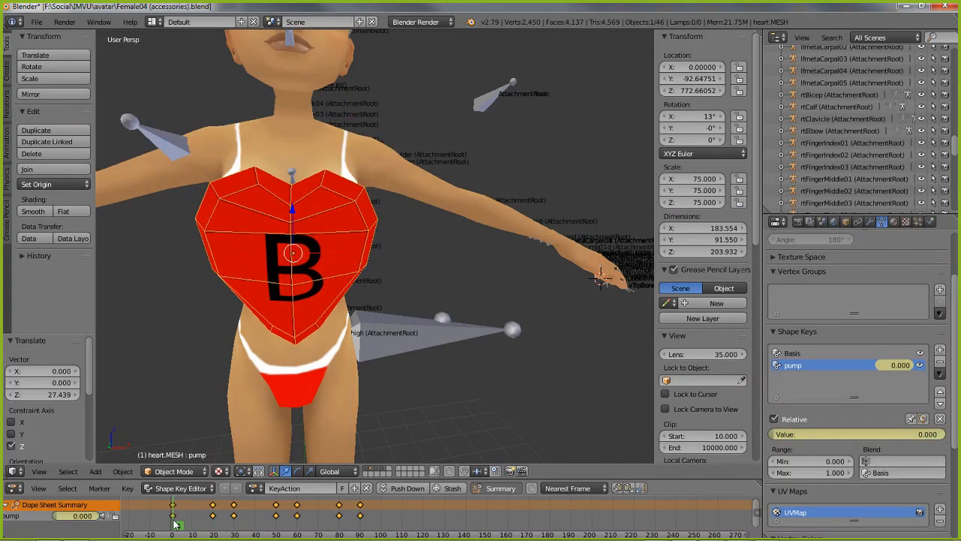
Examine how the heart overlaps the avatar's body from several angles, in wireframe and in solid shading
middle_click_drag(289, 269, 391, 297)
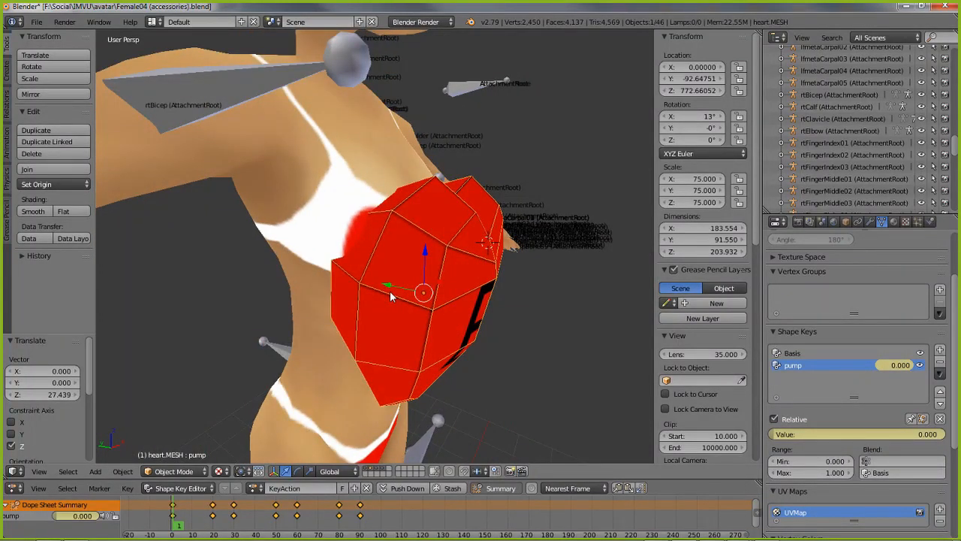
key("z")
mouse_move(386, 290)
middle_mouse_down()
mouse_move(390, 326)
mouse_move(383, 322)
mouse_move(199, 475)
middle_mouse_up()
left_click(219, 471)
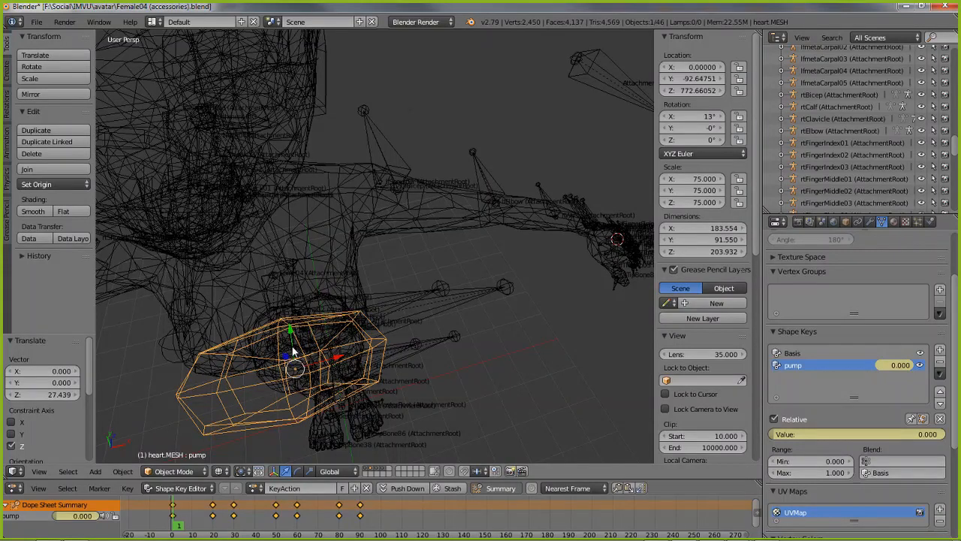
middle_click_drag(291, 347, 335, 301)
scroll(328, 315, "up", 2)
scroll(328, 317, "down", 2)
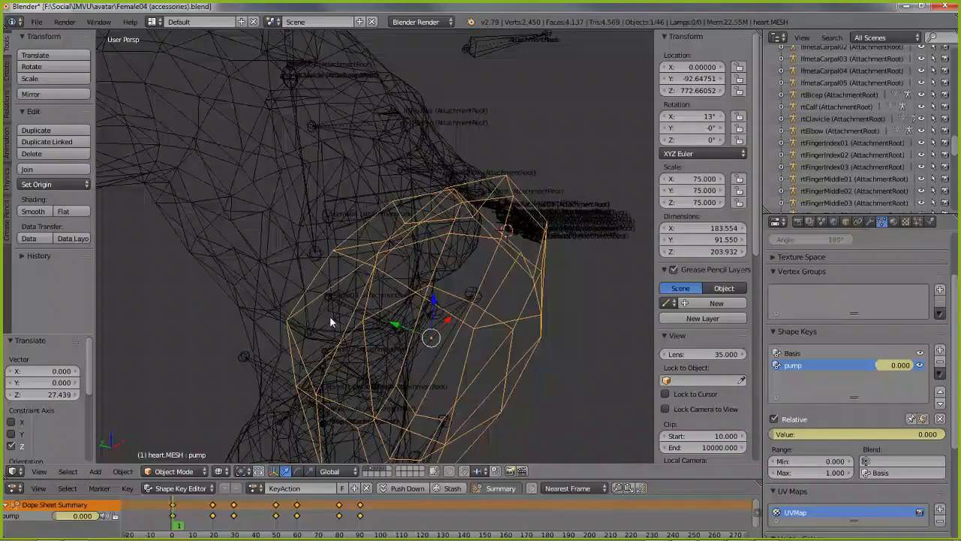
key("z")
scroll(326, 331, "down", 2)
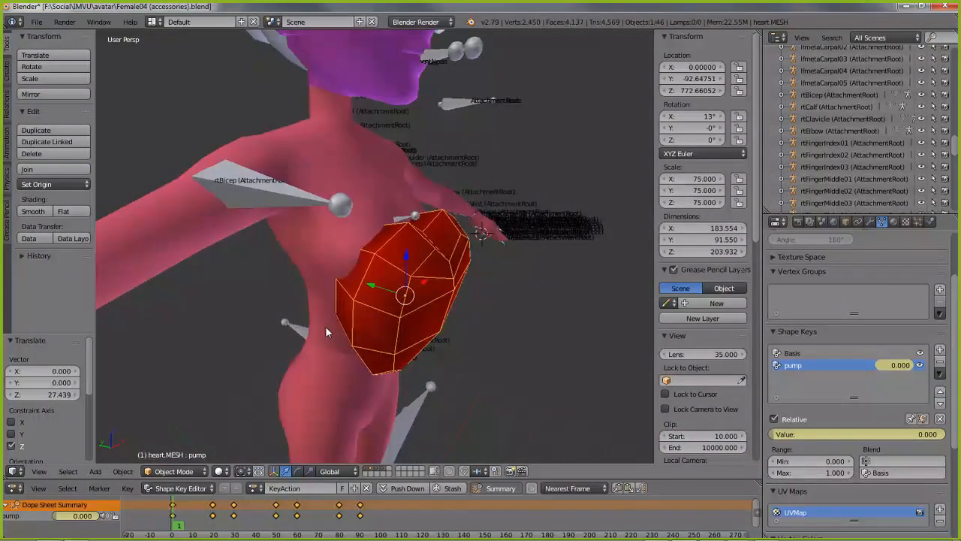
Isolate the layer holding the attachment nodes and inspect the spine nodes, rtThigh and lfThigh from several angles
left_click(376, 472)
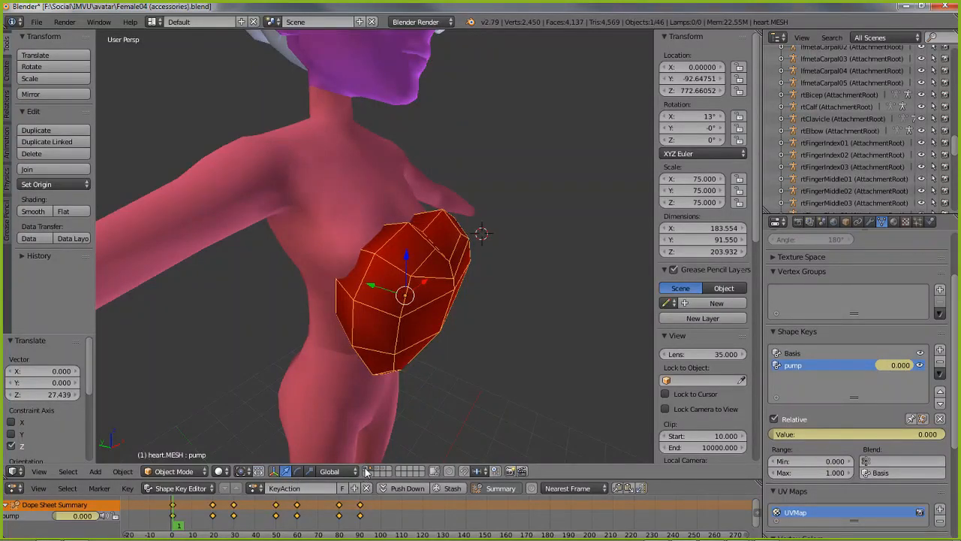
left_click(365, 471)
mouse_move(295, 285)
middle_mouse_down()
mouse_move(396, 282)
mouse_move(282, 281)
middle_mouse_up()
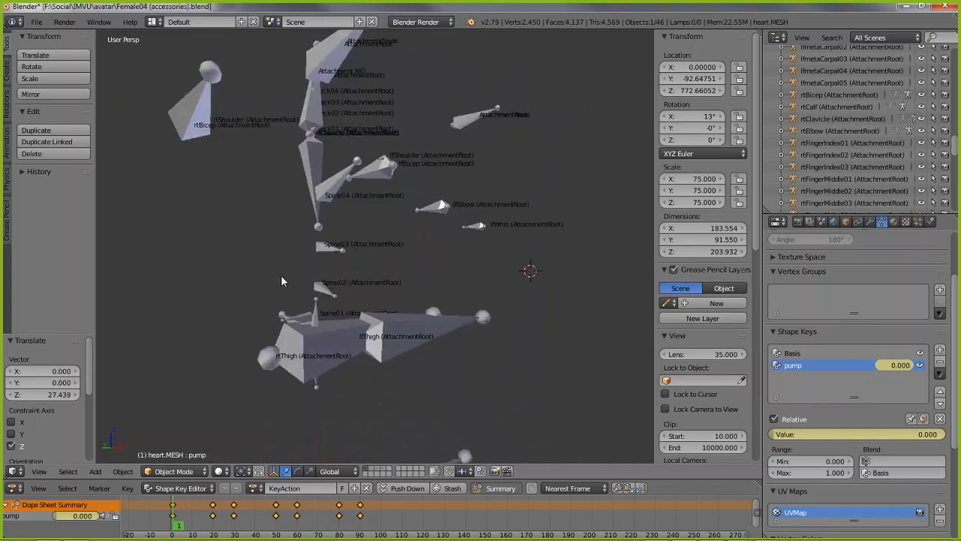
right_click(322, 248)
right_click(324, 284)
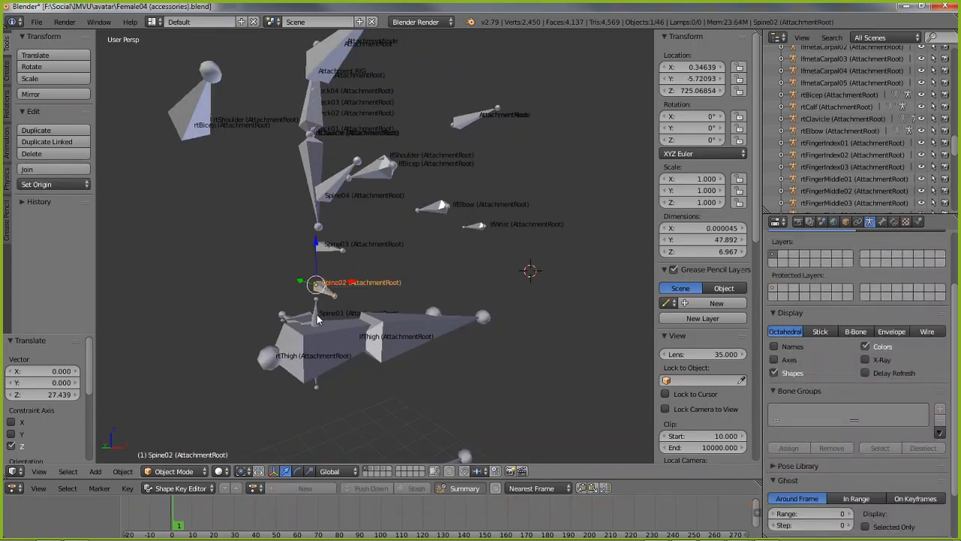
right_click(316, 316)
right_click(291, 344)
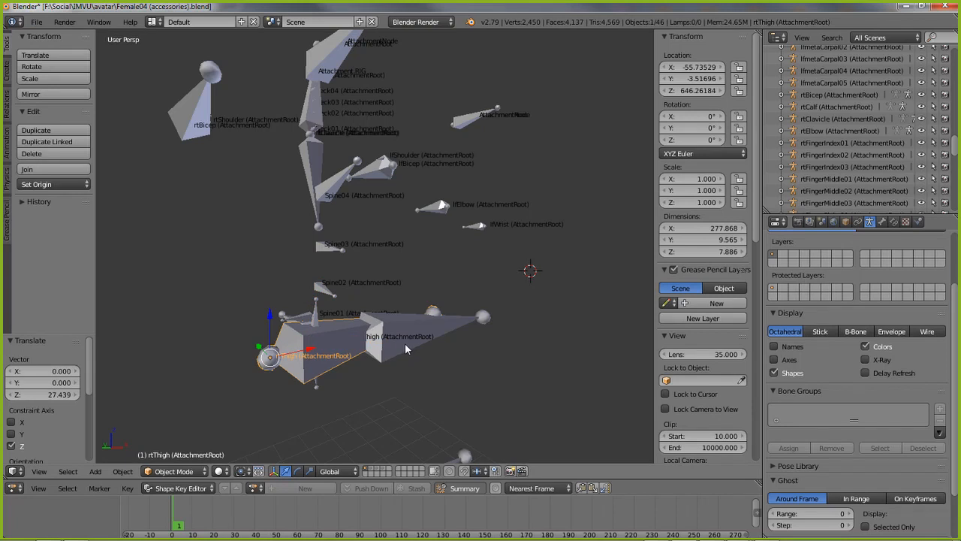
right_click(405, 343)
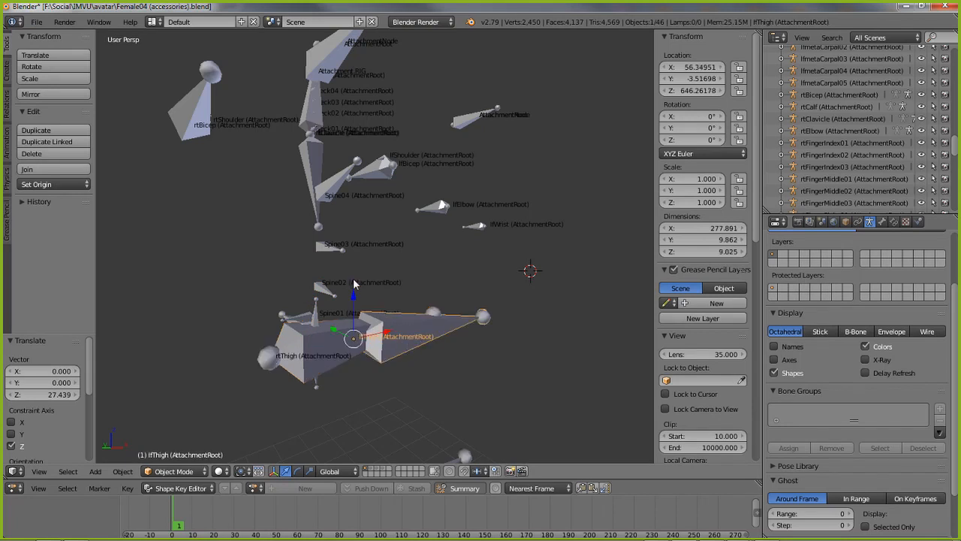
middle_click_drag(303, 242, 427, 343)
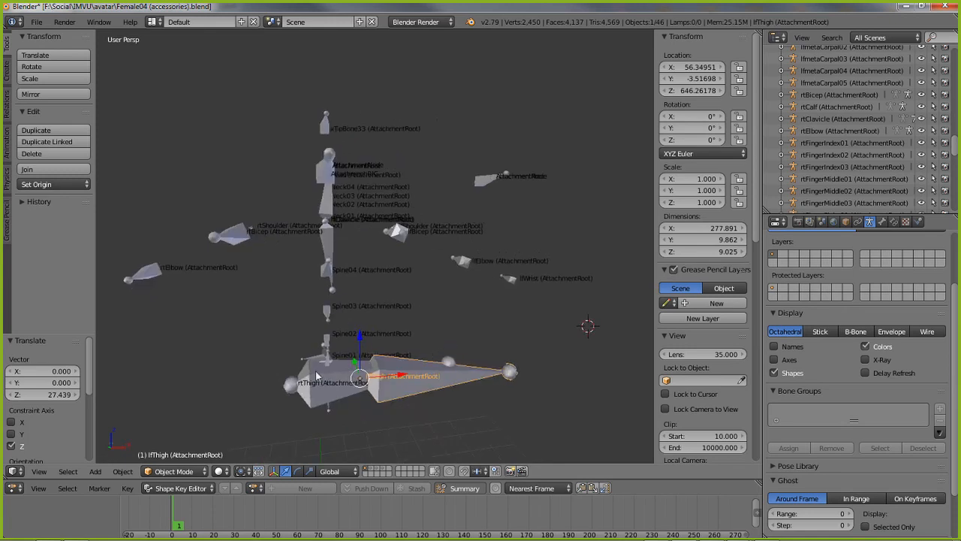
middle_click_drag(284, 353, 337, 327)
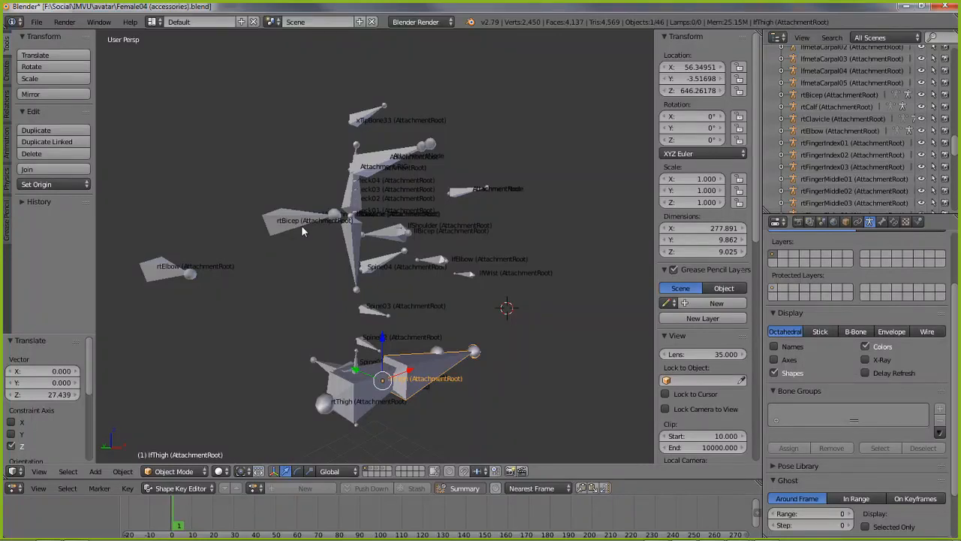
middle_click_drag(301, 225, 325, 319)
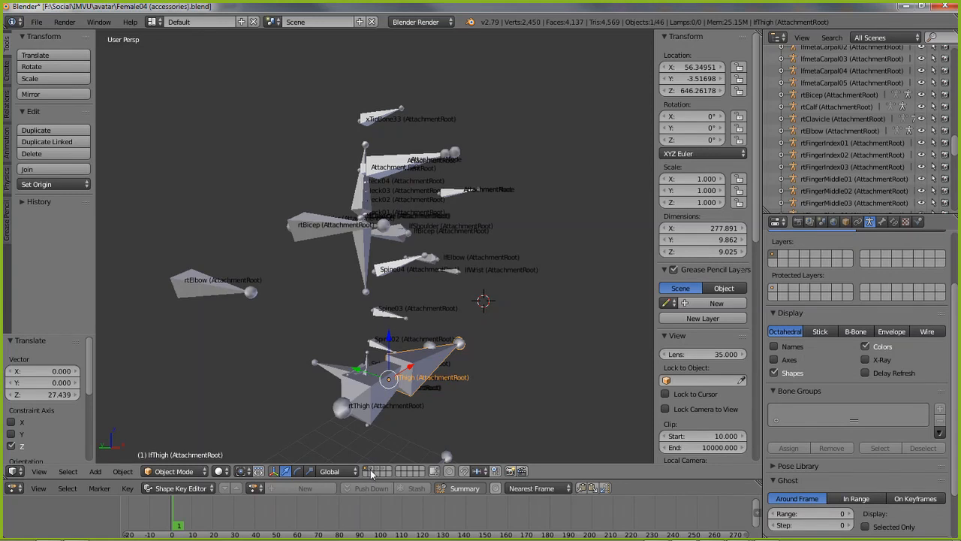
Show the avatar and heart meshes together with the attachment nodes and inspect PelvisNode, lfBicep and lfWrist from the side
left_click(371, 470, "shift")
middle_click_drag(357, 361, 341, 344)
right_click(342, 340)
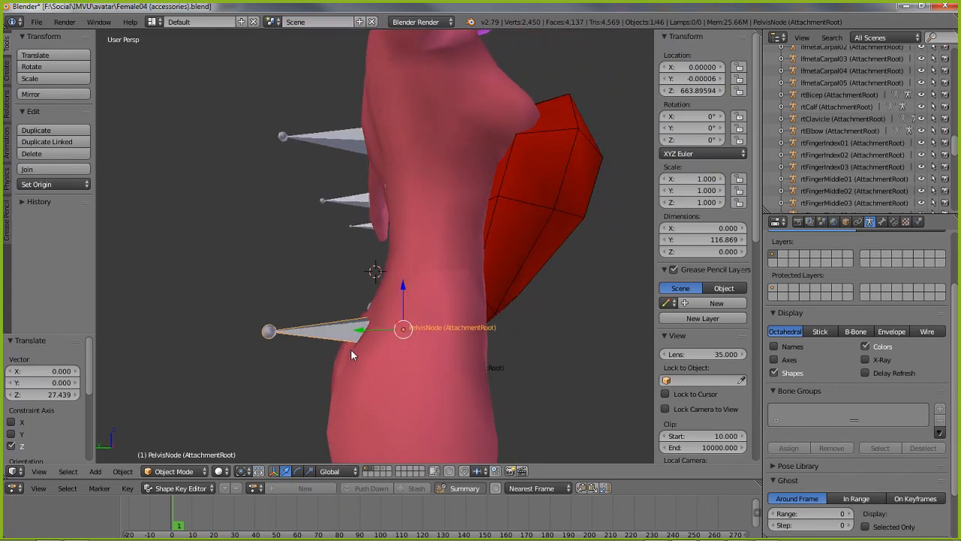
right_click(346, 133)
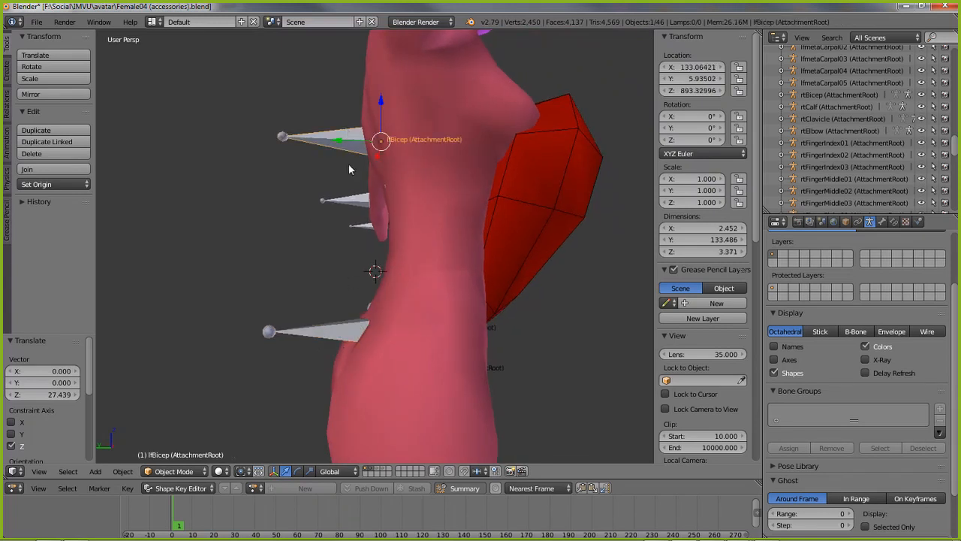
right_click(352, 208)
right_click(364, 226)
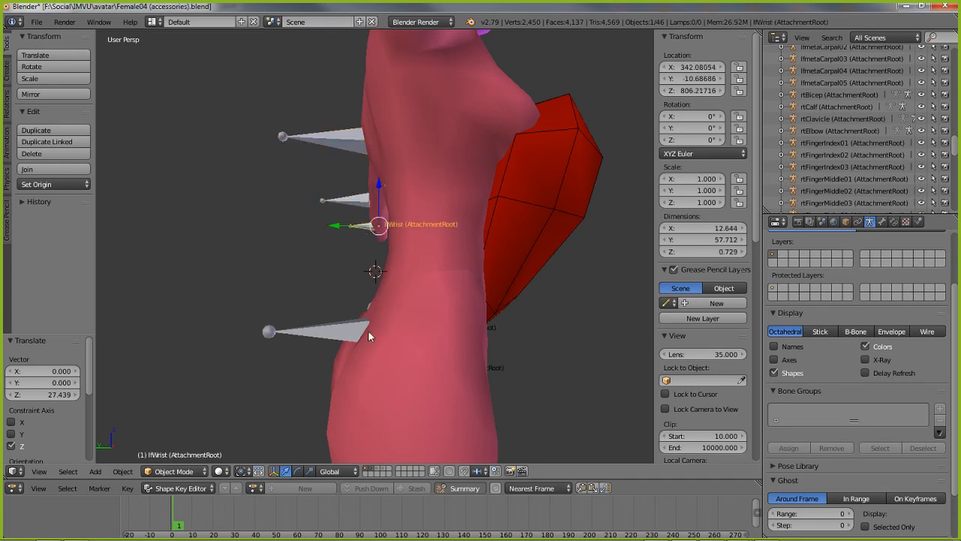
Open the PelvisNode armature in Edit Mode with wireframe display and select all its bones
right_click(347, 325)
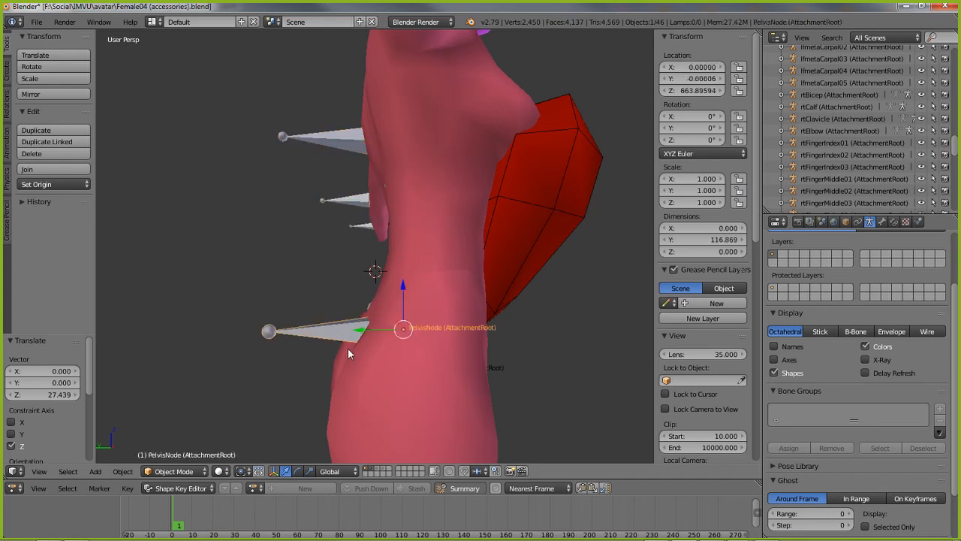
middle_click_drag(348, 349, 382, 275)
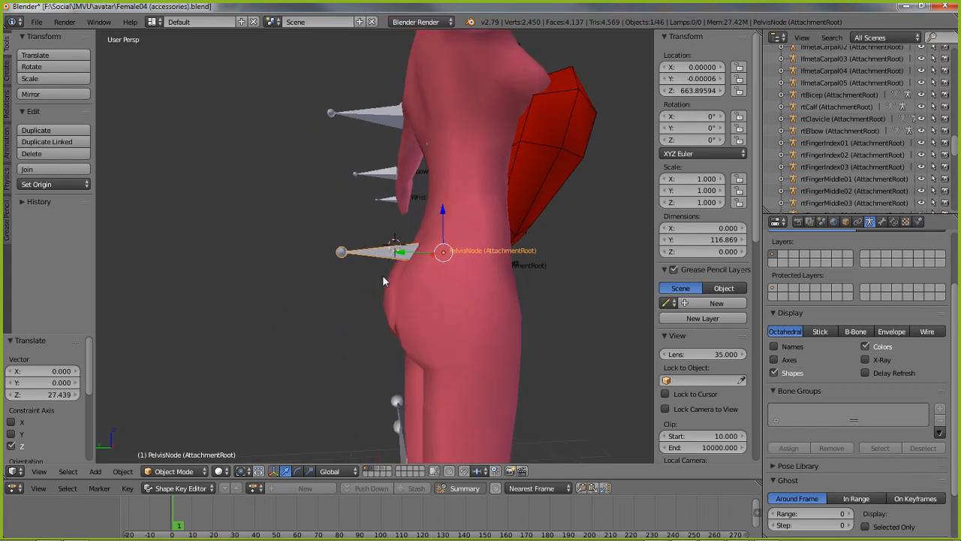
key("Tab")
key("z")
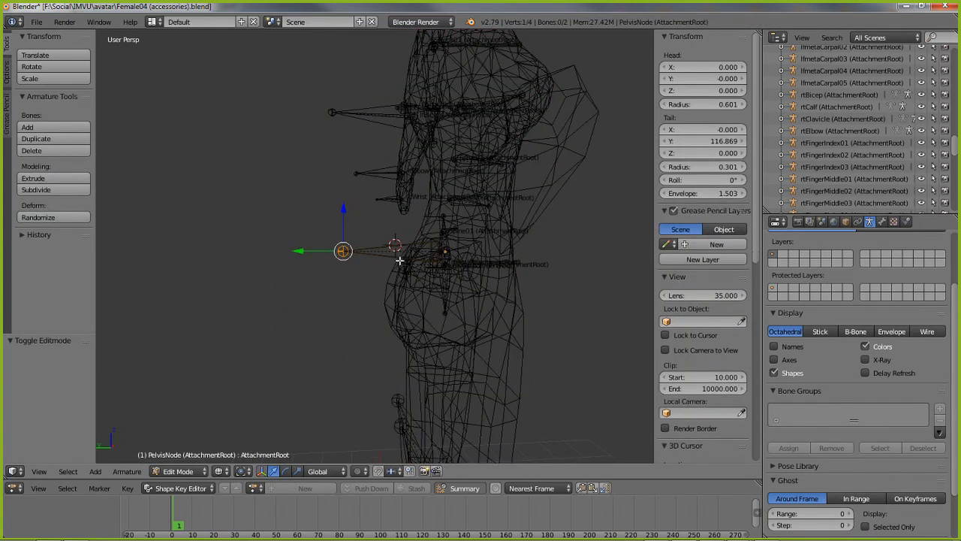
key("a")
key("a")
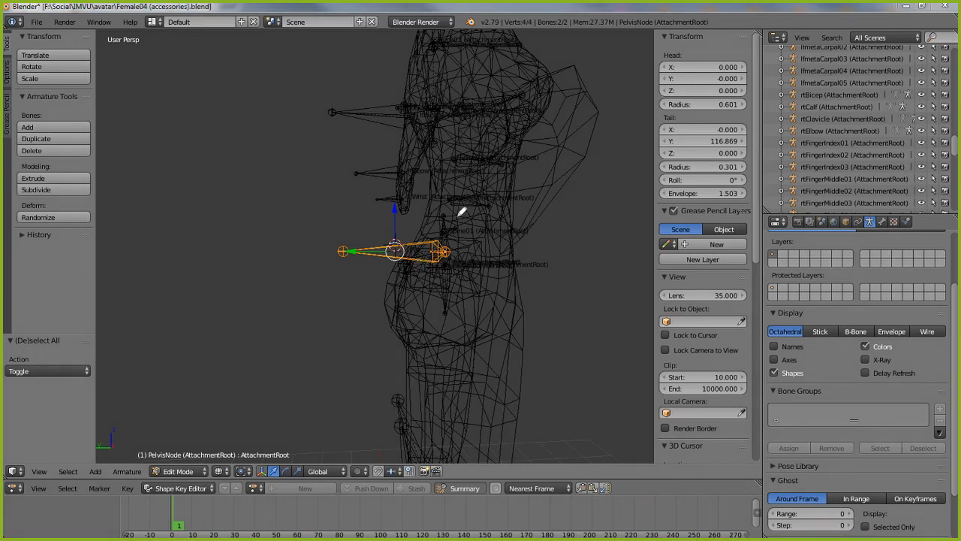
mouse_move(444, 252)
left_mouse_down()
mouse_move(364, 364)
mouse_move(333, 430)
mouse_move(275, 434)
mouse_move(282, 438)
left_mouse_up()
mouse_move(227, 417)
left_mouse_down()
mouse_move(239, 426)
mouse_move(218, 397)
mouse_move(225, 414)
left_mouse_up()
mouse_move(208, 356)
left_mouse_down()
mouse_move(195, 316)
mouse_move(218, 395)
mouse_move(254, 425)
mouse_move(268, 408)
mouse_move(259, 421)
left_mouse_up()
mouse_move(315, 424)
left_mouse_down()
mouse_move(333, 408)
mouse_move(350, 420)
left_mouse_up()
mouse_move(364, 353)
left_mouse_down()
mouse_move(361, 369)
mouse_move(403, 289)
mouse_move(396, 295)
left_mouse_up()
mouse_move(194, 318)
left_mouse_down()
mouse_move(208, 315)
mouse_move(206, 302)
left_mouse_up()
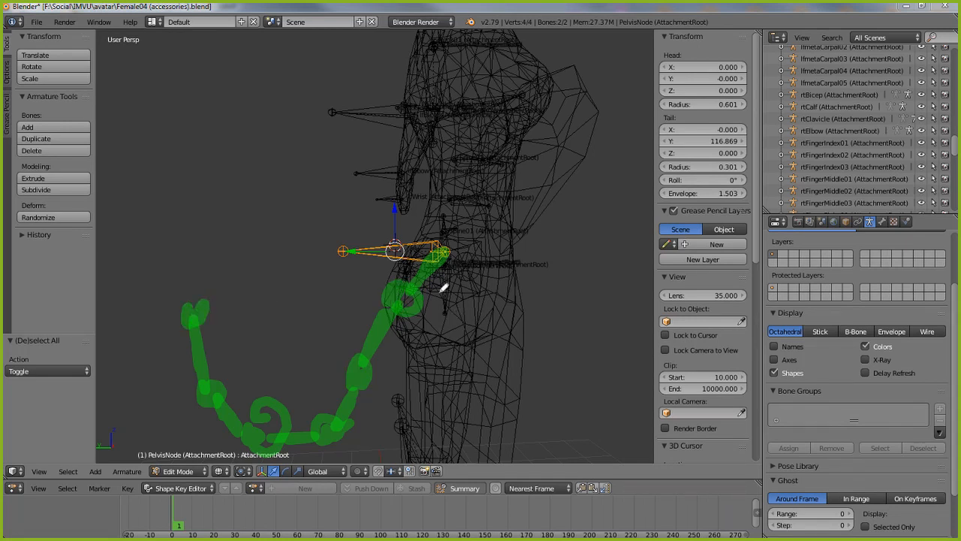
left_click_drag(449, 240, 438, 248)
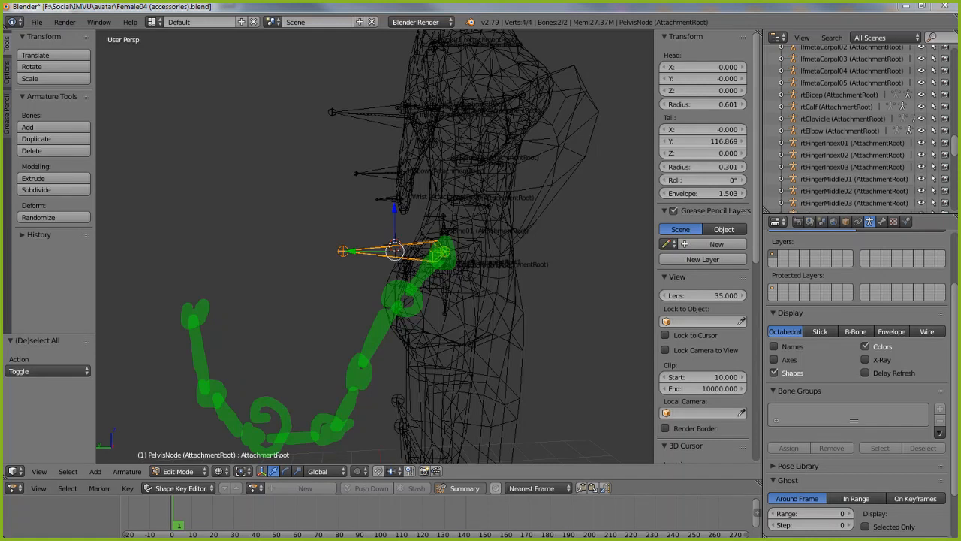
key("e")
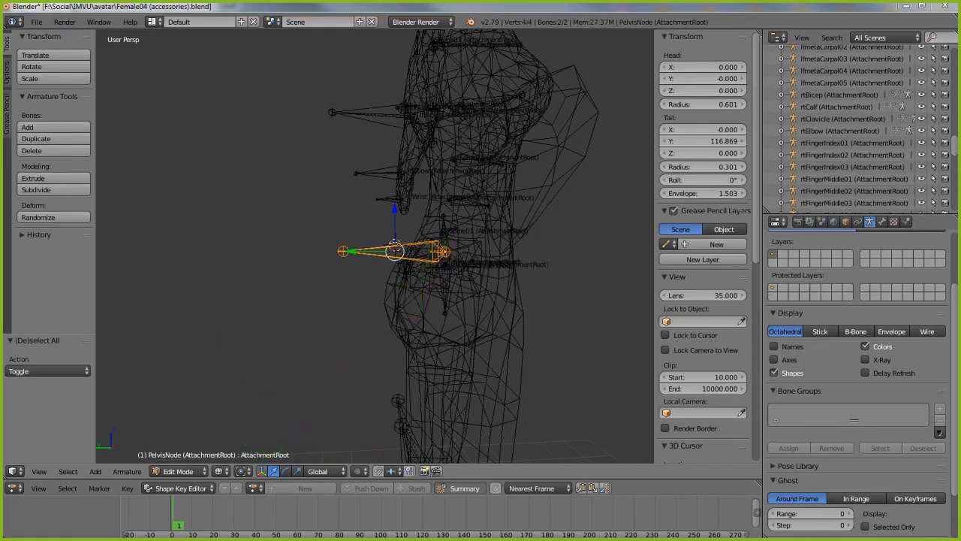
mouse_move(342, 233)
left_mouse_down()
mouse_move(334, 280)
mouse_move(462, 273)
mouse_move(327, 225)
mouse_move(437, 271)
mouse_move(461, 215)
mouse_move(332, 223)
mouse_move(328, 280)
mouse_move(472, 281)
left_mouse_up()
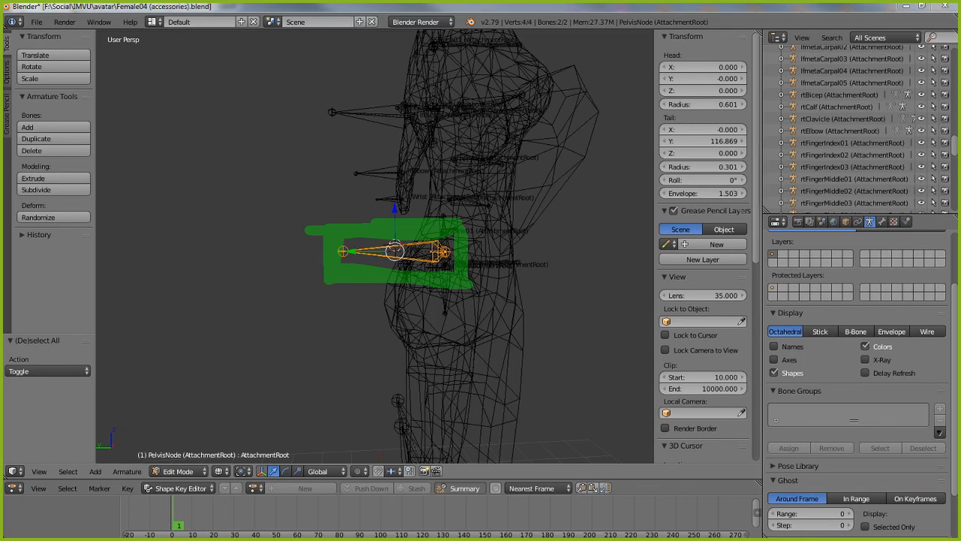
key("Escape")
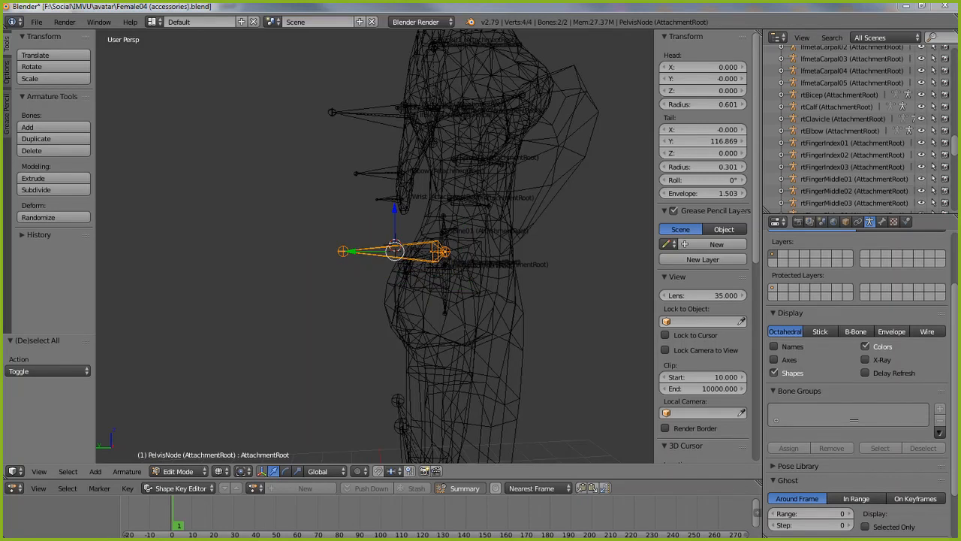
middle_click_drag(235, 257, 314, 304)
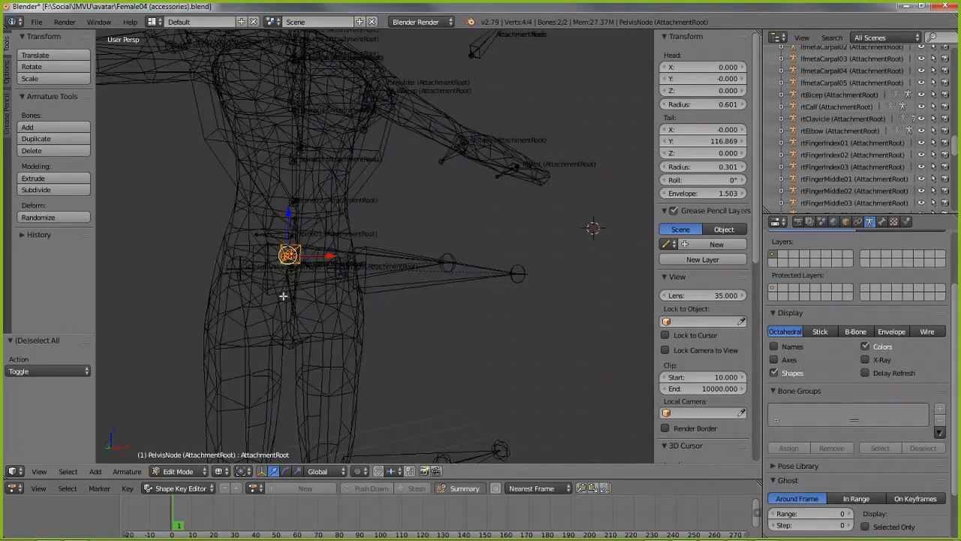
Return PelvisNode to Object Mode and show only the attachment nodes in solid shading
key("Tab")
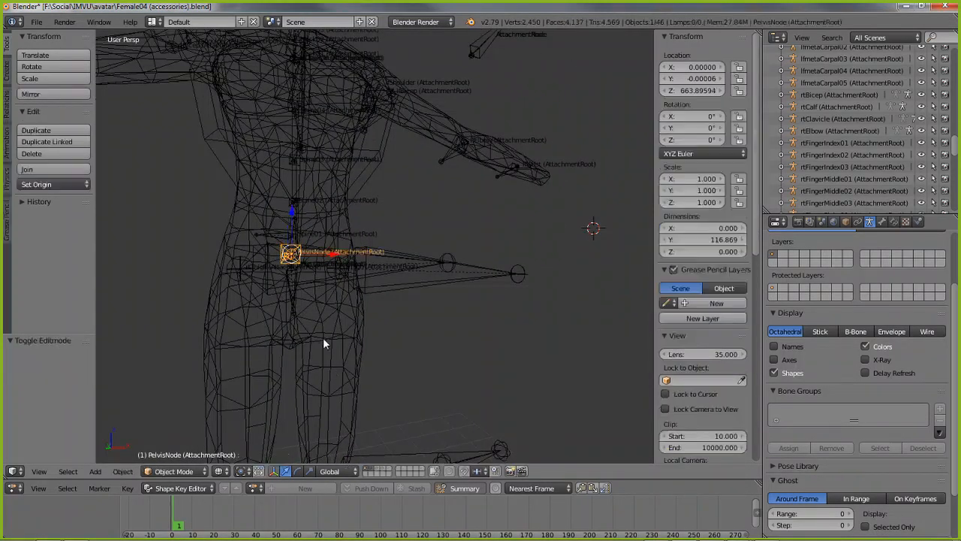
key("Tab")
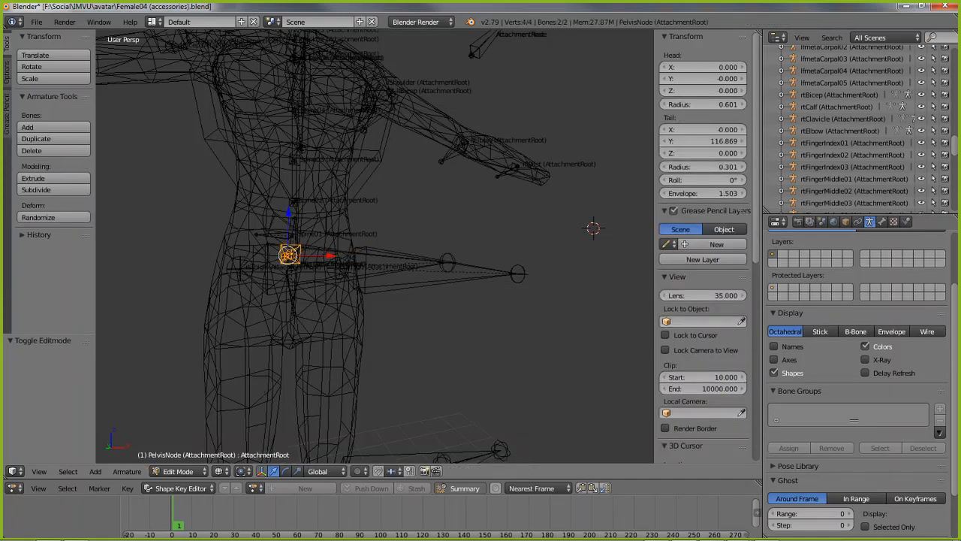
key("Tab")
left_click(365, 467)
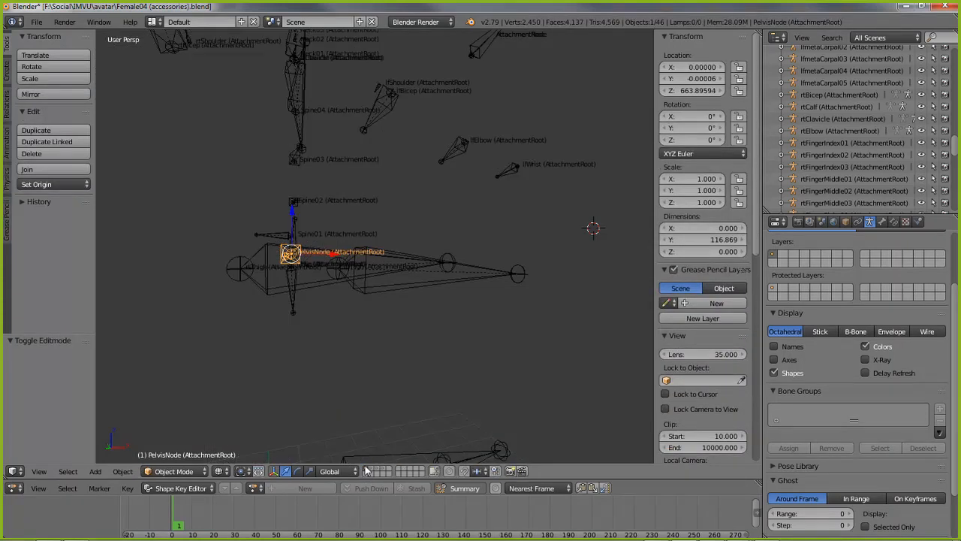
scroll(329, 322, "up", 3)
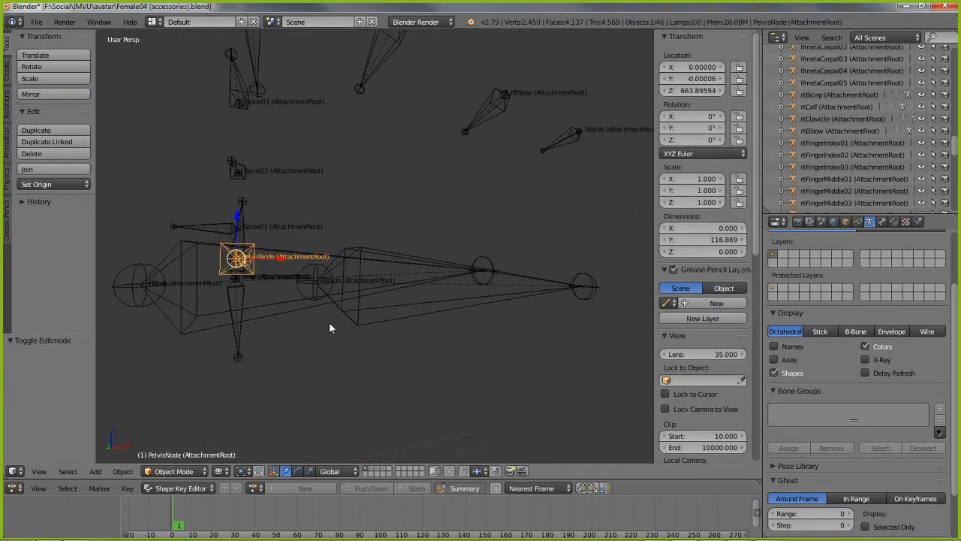
left_click(226, 473)
left_click(231, 432)
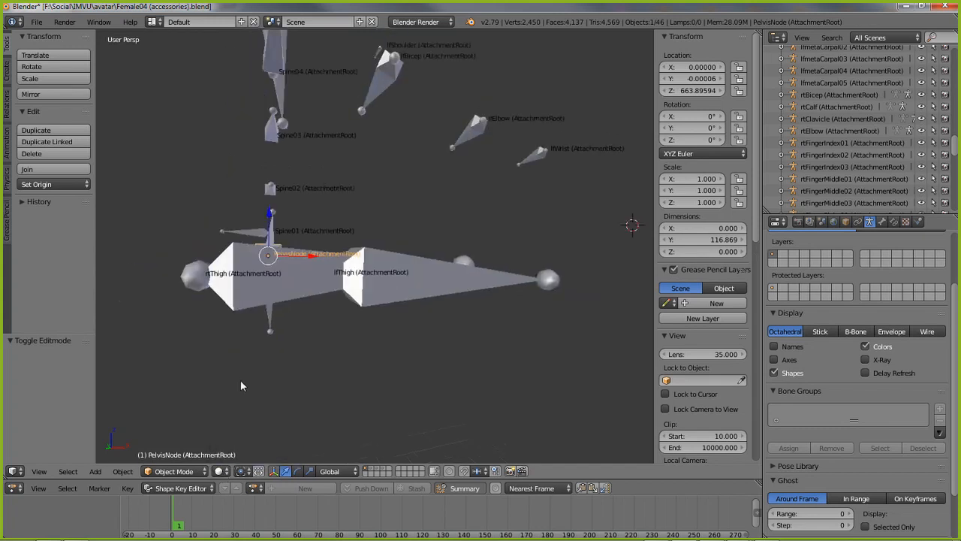
Select Spine02, Spine03 and Spine04 in turn and inspect their positions from the side and above
middle_click_drag(240, 386, 303, 328)
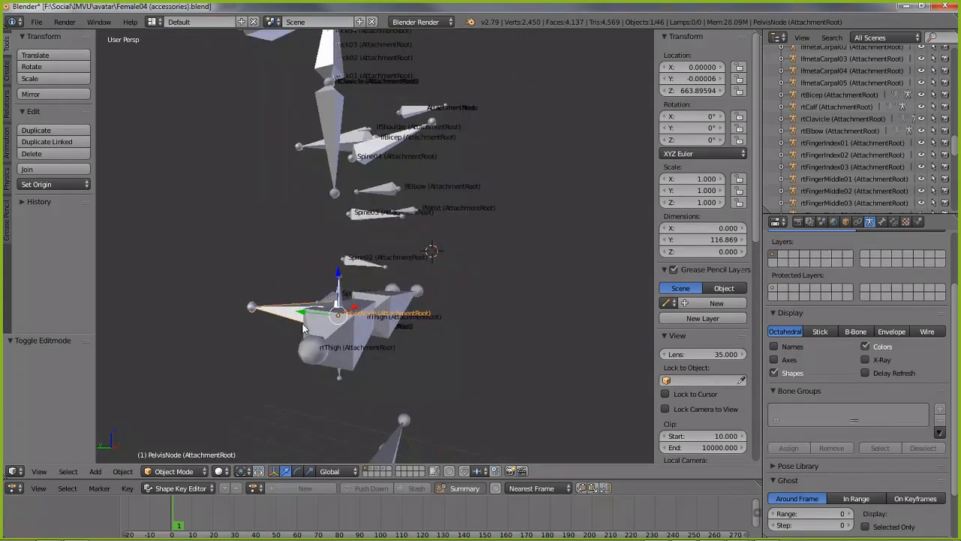
scroll(308, 324, "up", 2)
right_click(348, 277)
middle_click_drag(348, 277, 606, 284)
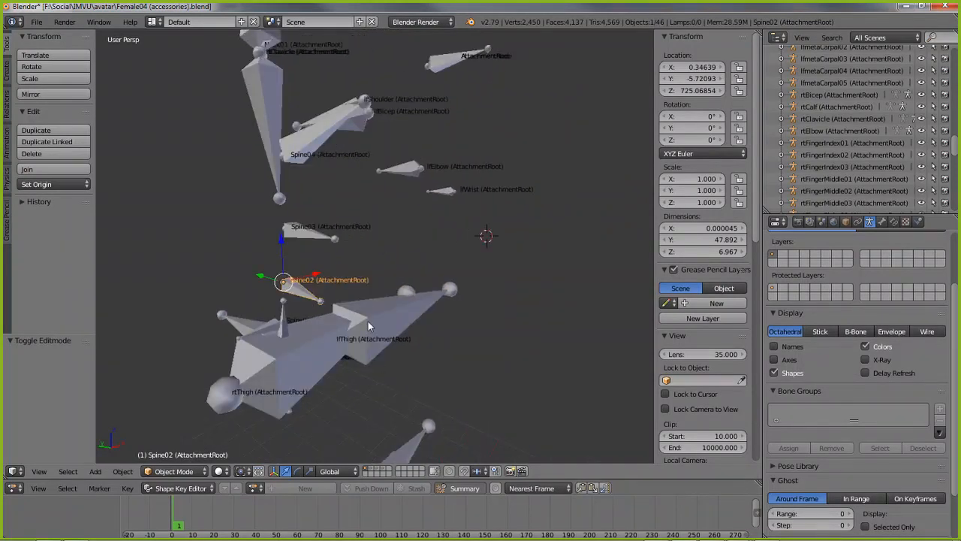
middle_click_drag(341, 327, 323, 272)
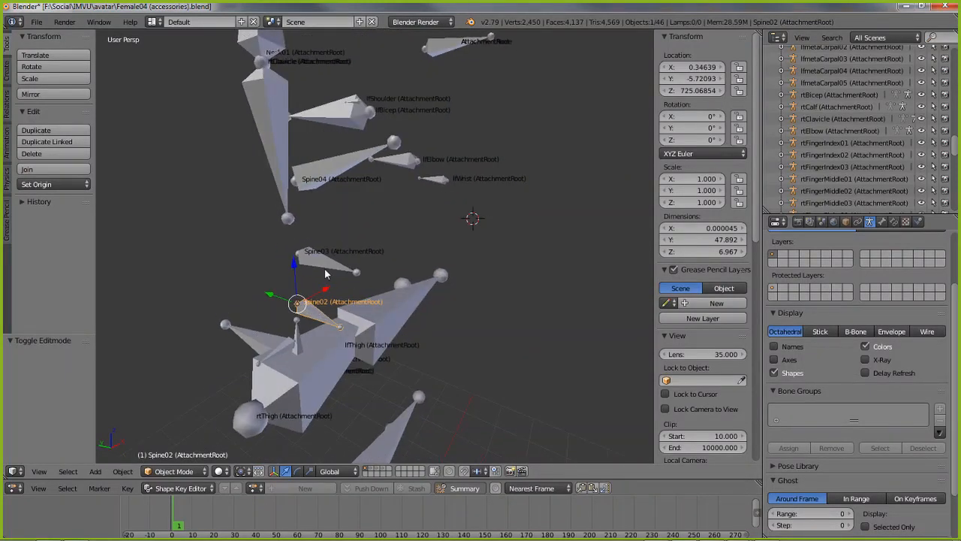
right_click(323, 272)
middle_click_drag(293, 322, 294, 326)
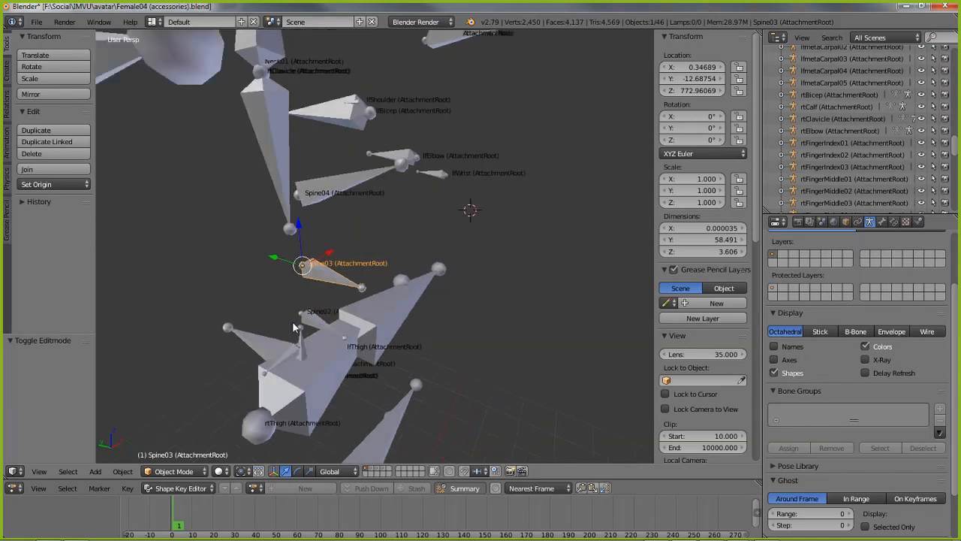
right_click(312, 201)
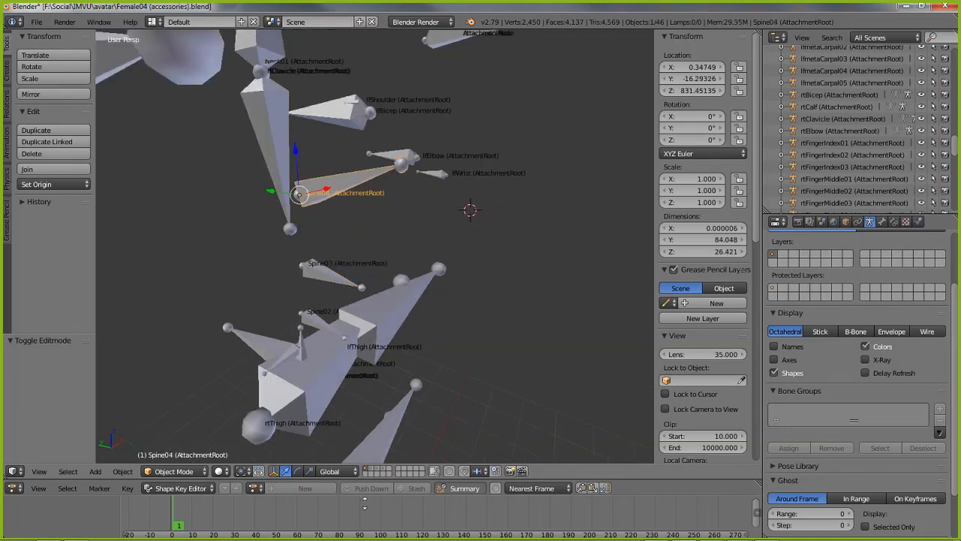
Show the avatar and heart with the nodes, compare Spine04 with the torso from the side and select female.NakedTop
left_click(370, 468, "shift")
middle_click_drag(327, 285, 363, 269)
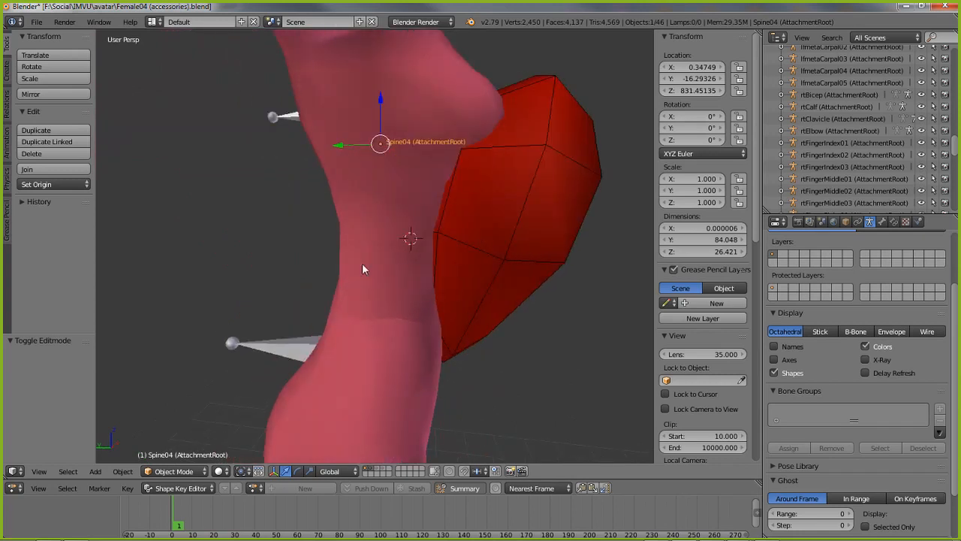
right_click(391, 186)
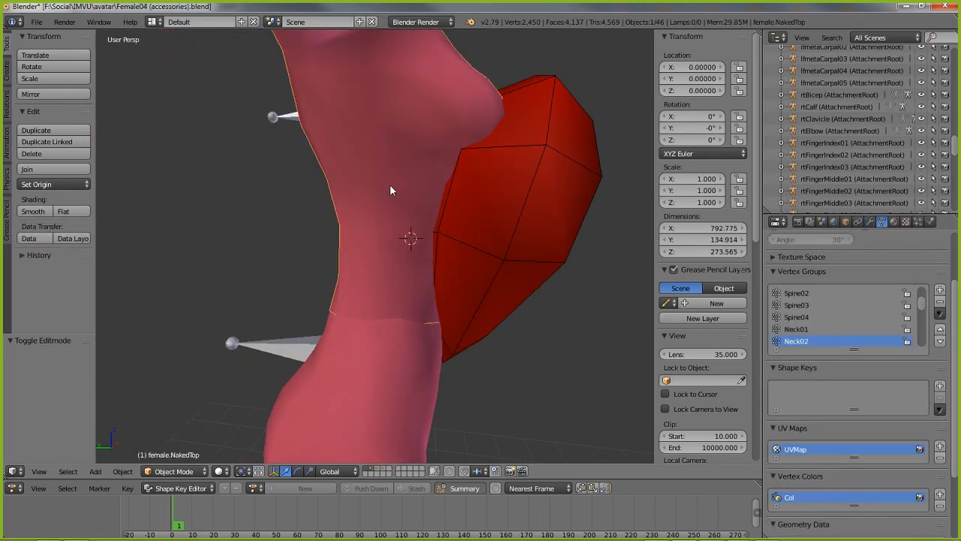
Isolate the attachment nodes, select Spine03 and examine it in wireframe and solid shading
left_click(366, 469)
right_click(398, 224)
middle_click_drag(425, 265, 383, 276)
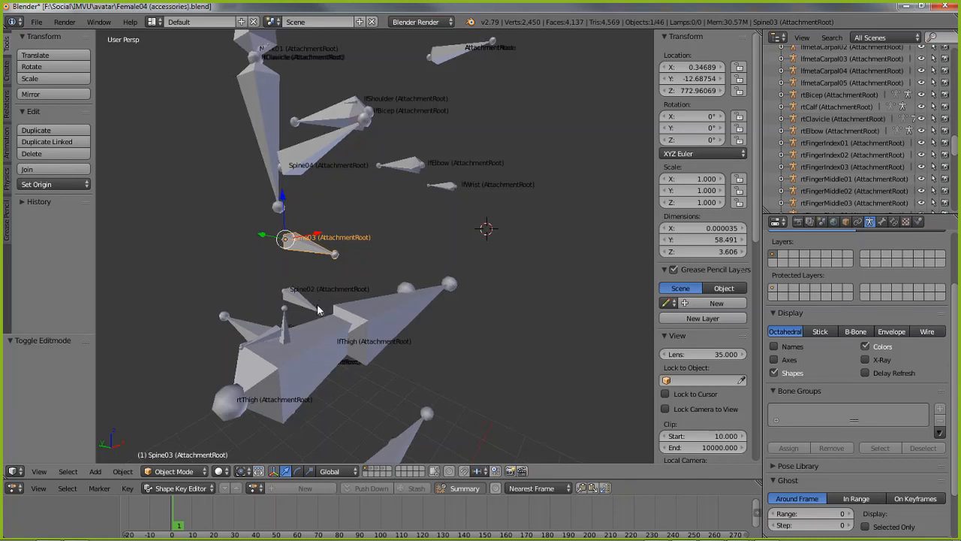
key("z")
scroll(334, 321, "down", 1)
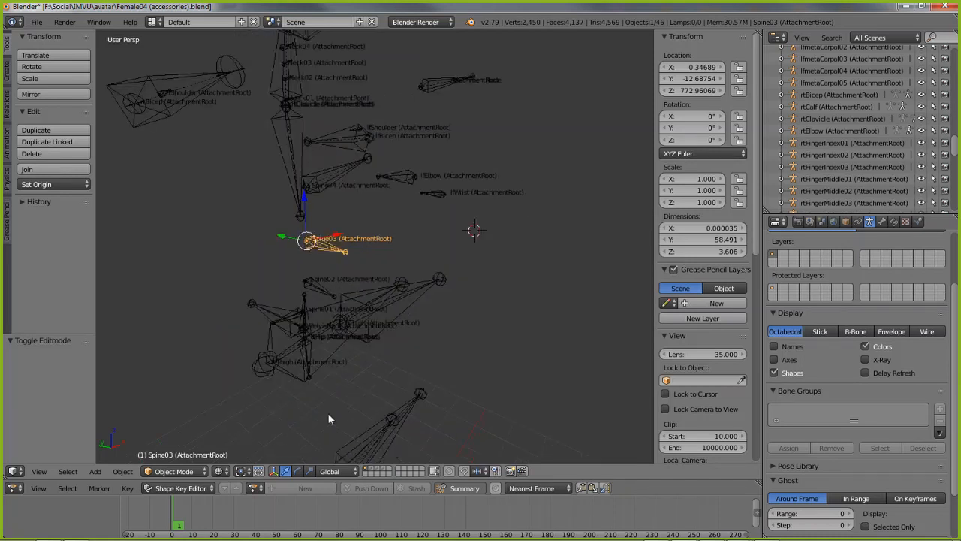
key("z")
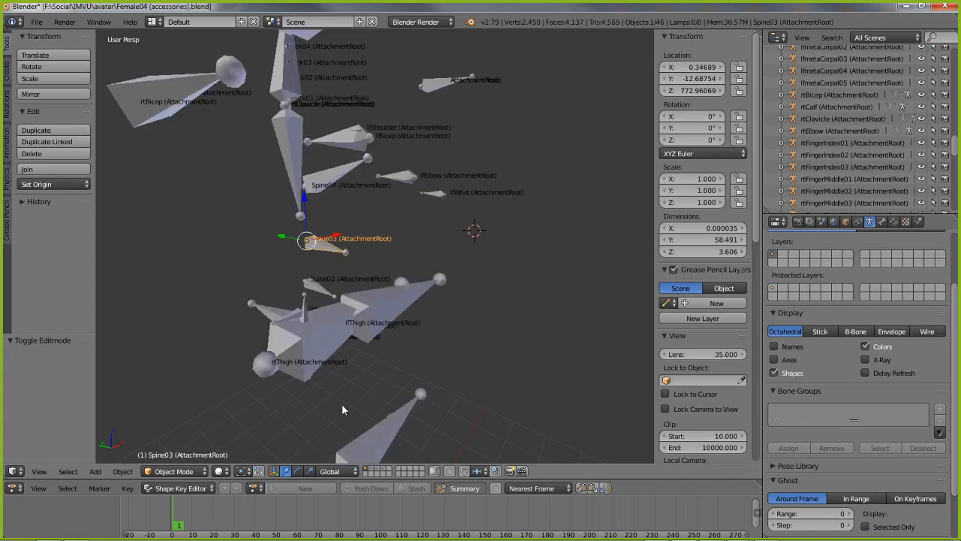
Show only the avatar and heart, select each mesh in turn and check which layer the heart is assigned to
left_click(371, 468)
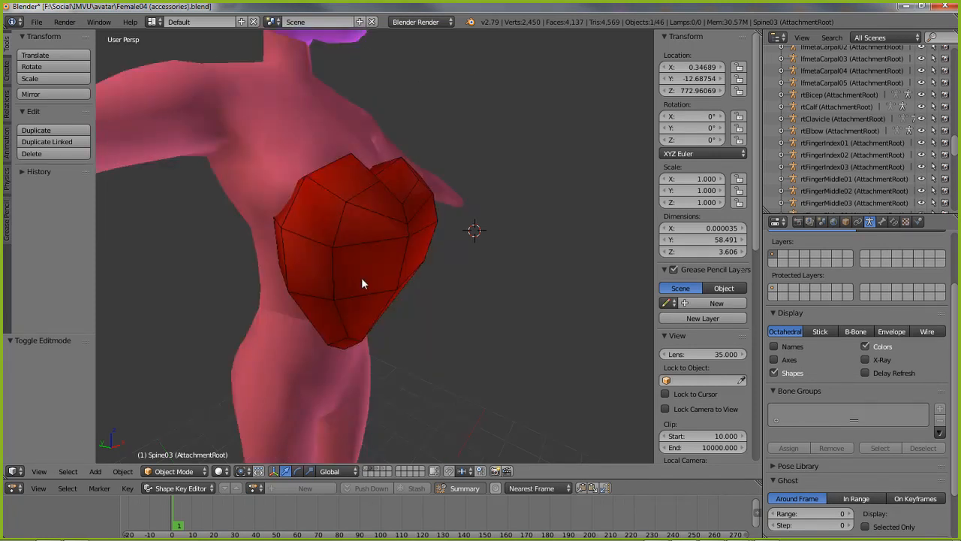
scroll(361, 283, "down", 1)
right_click(355, 230)
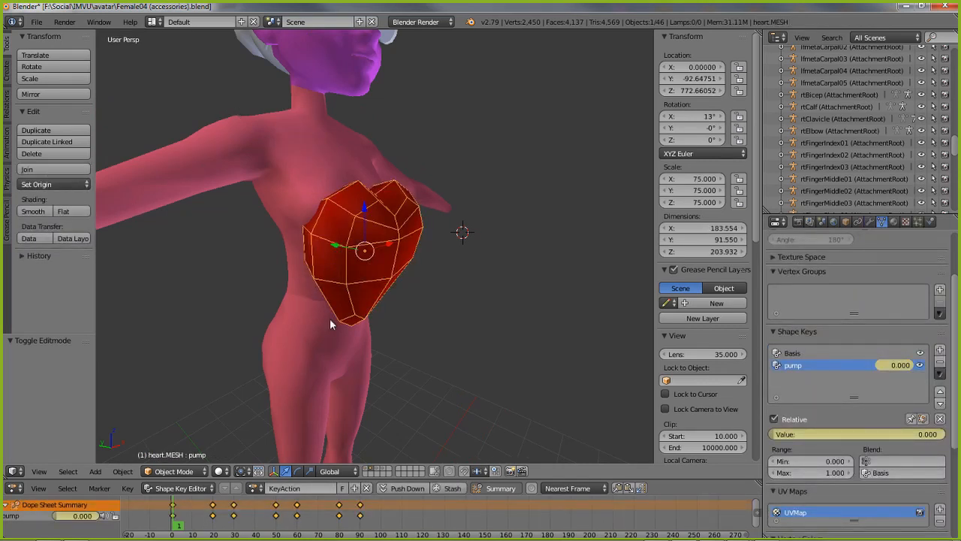
right_click(321, 252)
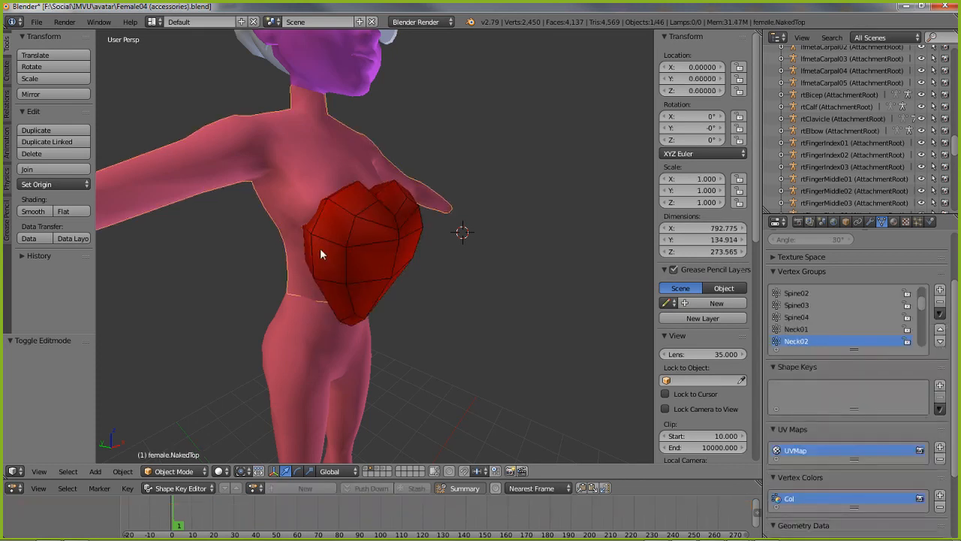
right_click(364, 258)
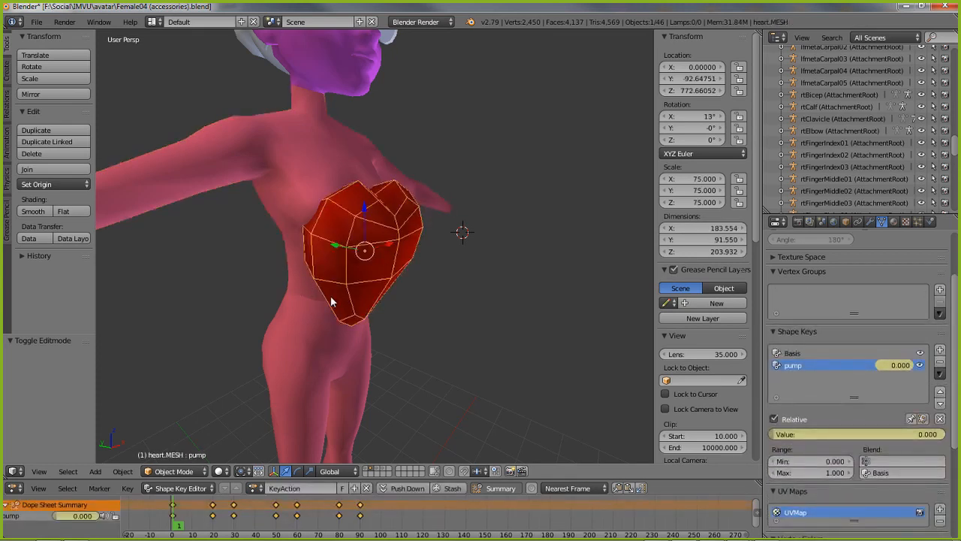
key("m")
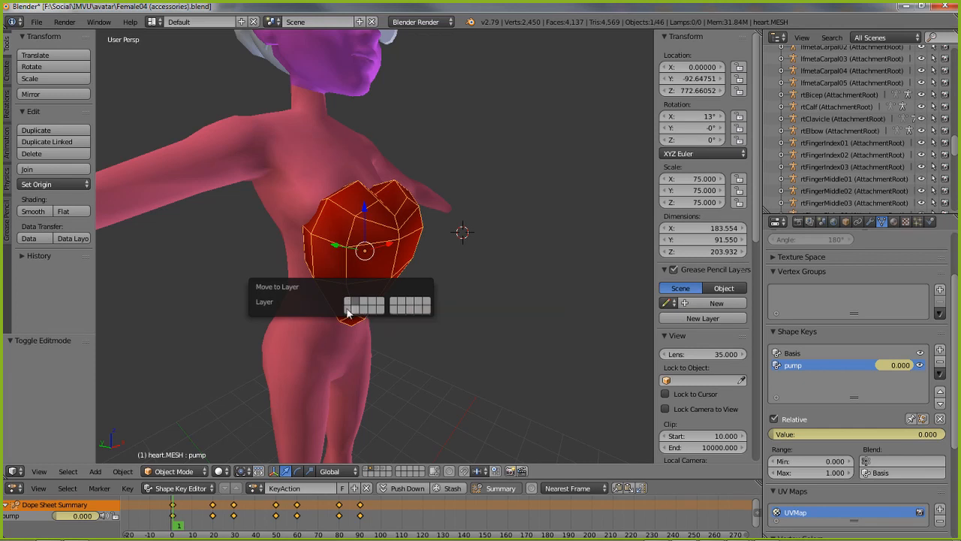
Examine the attachment nodes on their own and together with the textured avatar and heart
left_click(367, 469)
middle_click_drag(410, 309, 387, 353)
scroll(298, 282, "down", 1)
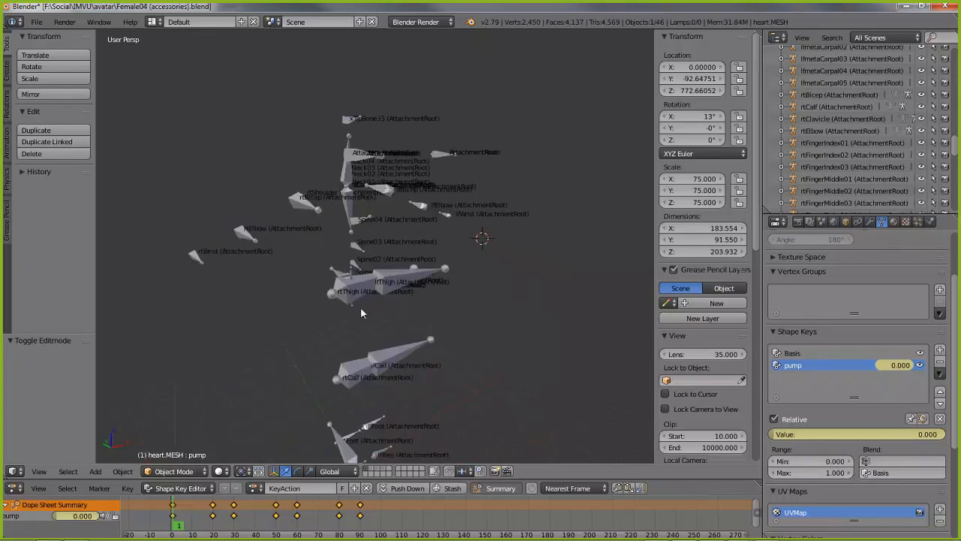
left_click(373, 473, "shift")
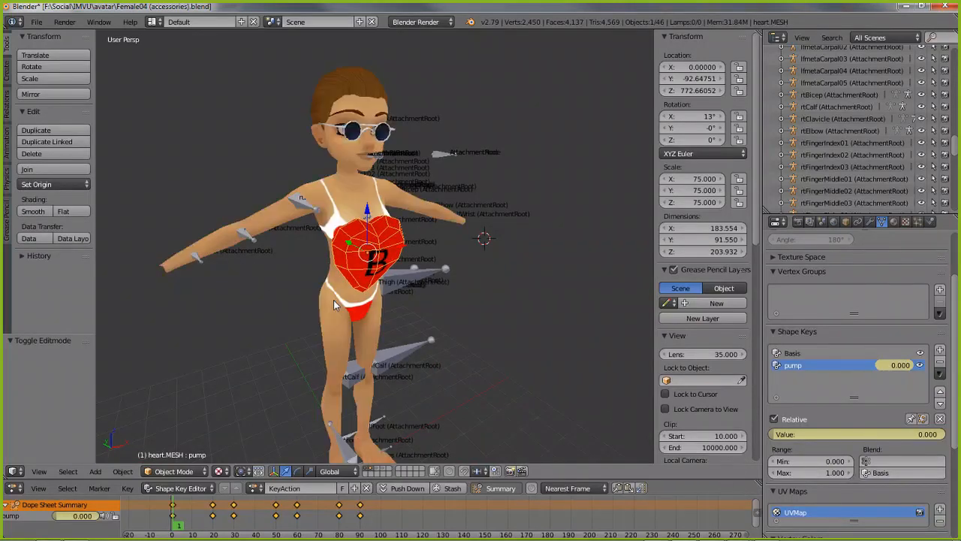
middle_click_drag(385, 305, 331, 323)
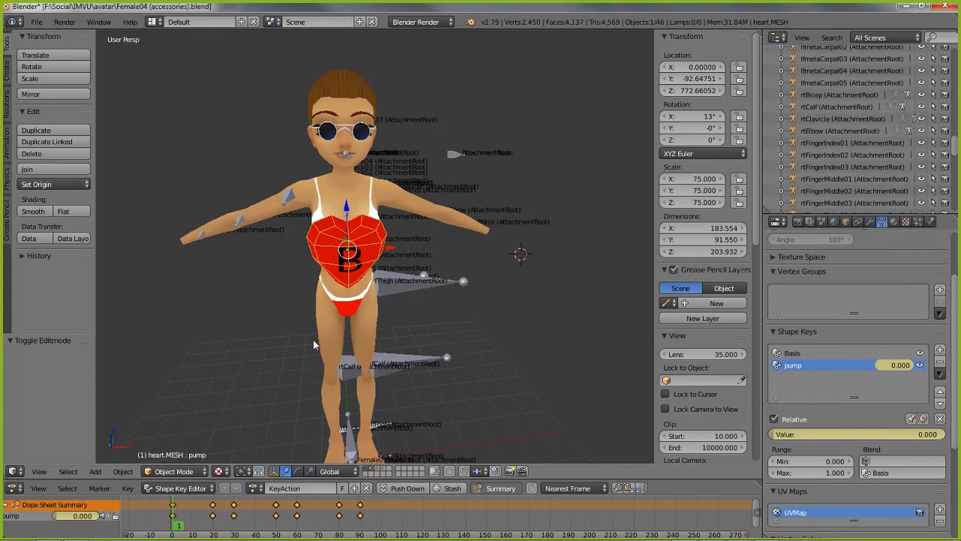
Show each of the two hand layers separately and select all of their objects to inspect the finger nodes
left_click(377, 472)
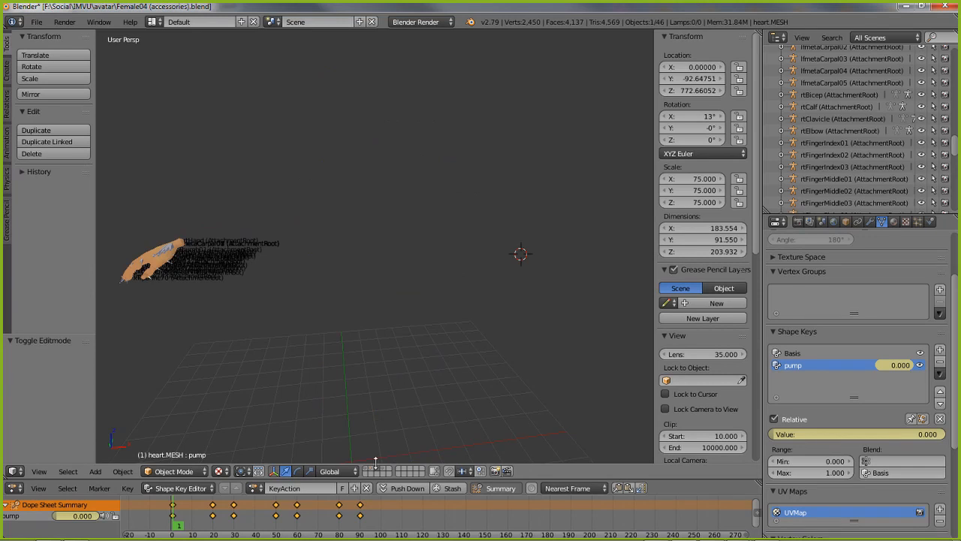
middle_click_drag(183, 297, 198, 303, "shift")
key("a")
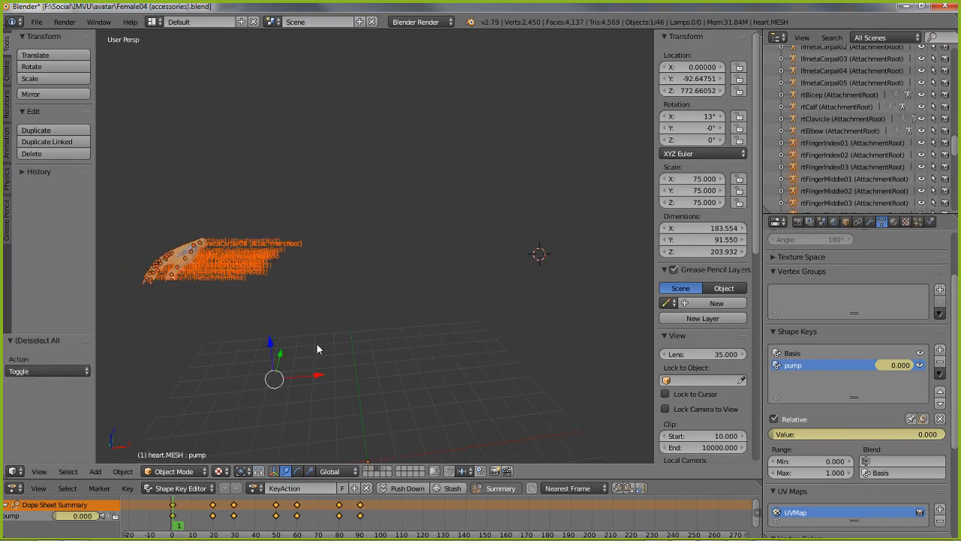
left_click(383, 470)
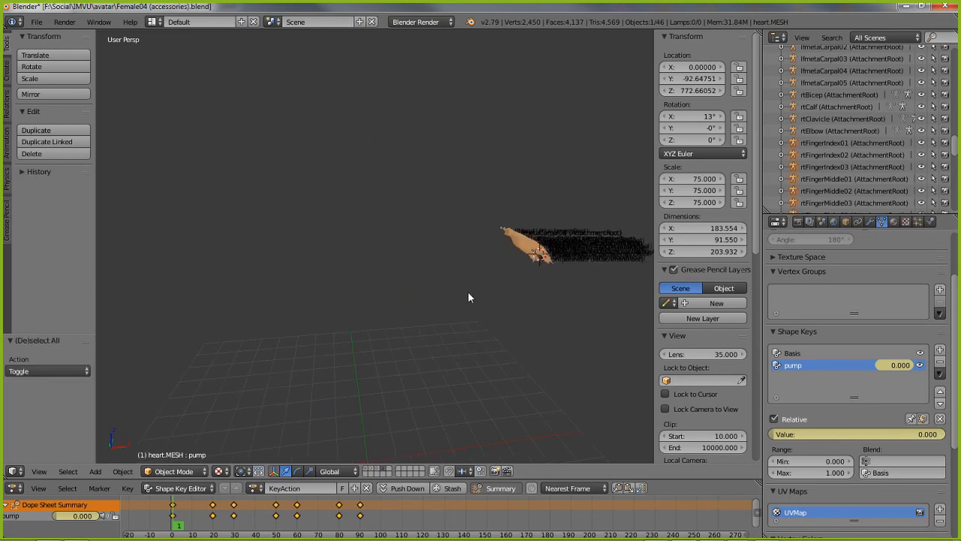
key("a")
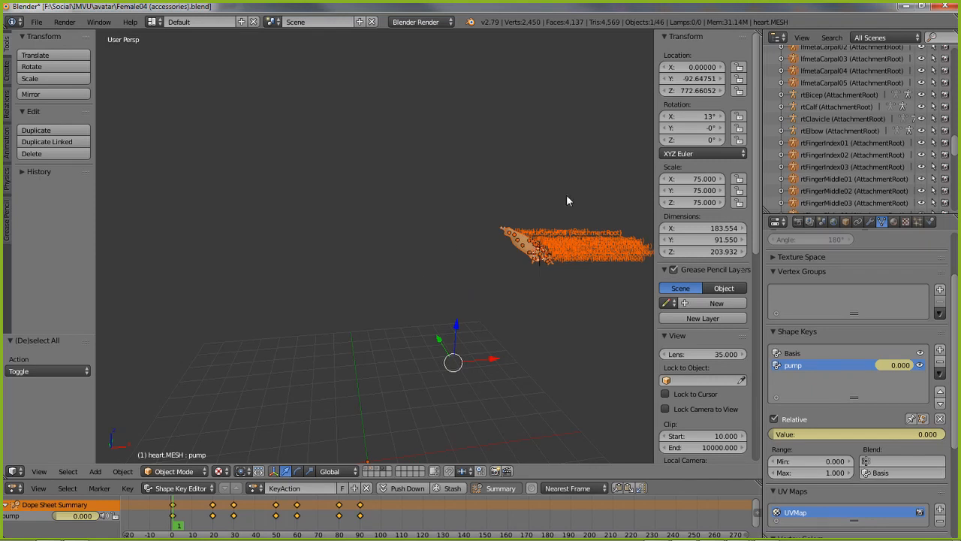
middle_click_drag(374, 375, 359, 359, "shift")
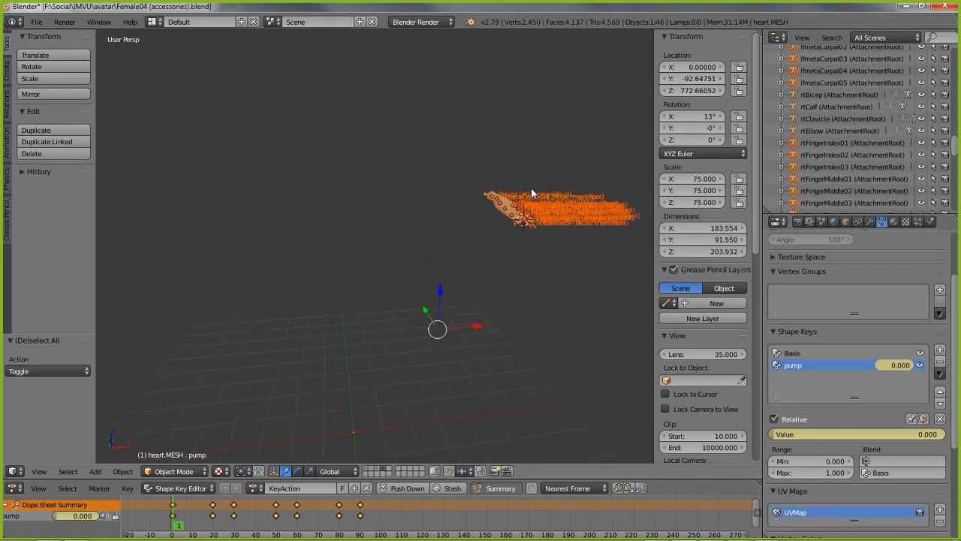
Move the heart mesh to layer 12 and show it from the side together with the attachment nodes
left_click(368, 468)
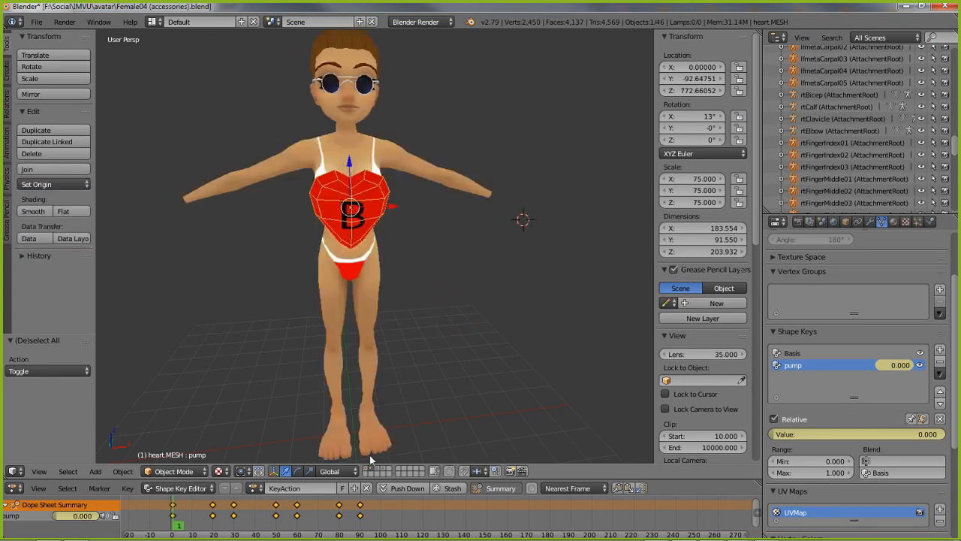
right_click(369, 203)
right_click(374, 197)
key("m")
left_click(410, 257)
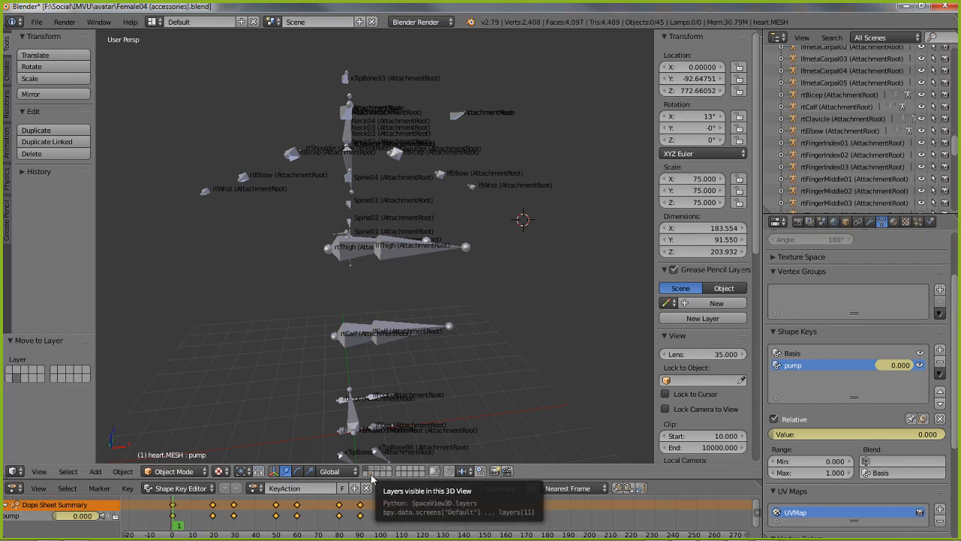
left_click(370, 478)
middle_click_drag(288, 314, 345, 336)
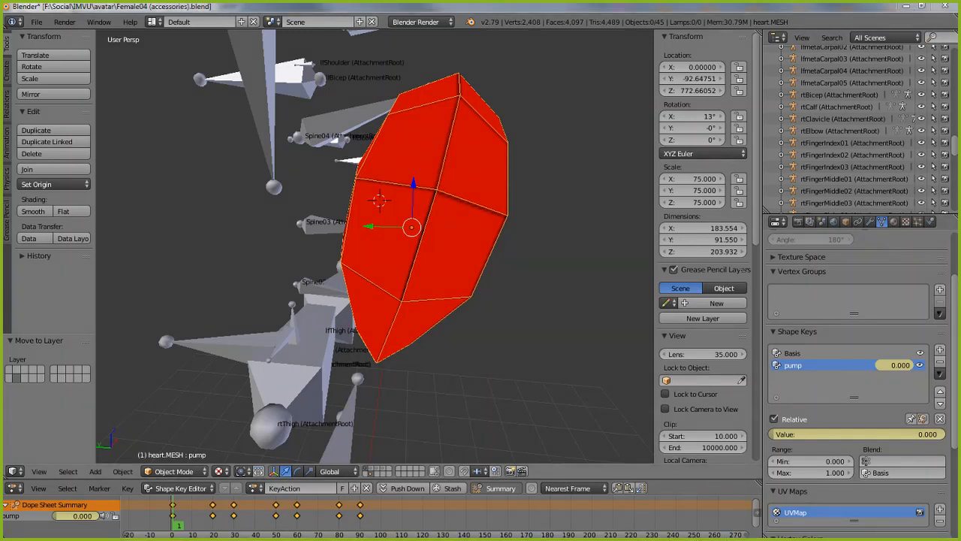
Add a vertex group named AttachmentRoot to the heart mesh and open the mesh in Edit Mode
mouse_move(868, 220)
left_mouse_down()
mouse_move(898, 241)
mouse_move(867, 209)
left_mouse_up()
mouse_move(763, 263)
left_mouse_down()
mouse_move(766, 326)
mouse_move(943, 330)
mouse_move(944, 266)
mouse_move(755, 272)
mouse_move(957, 268)
mouse_move(949, 329)
mouse_move(756, 330)
left_mouse_up()
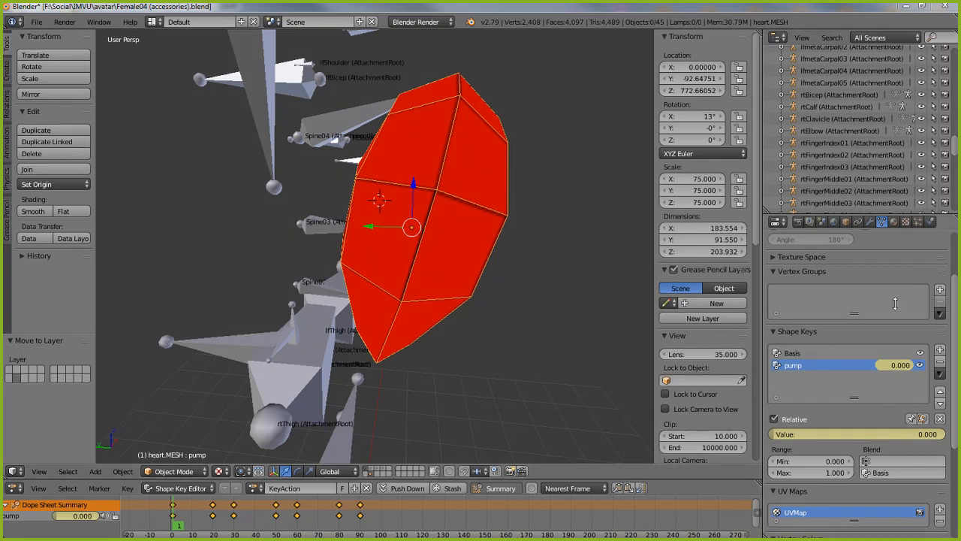
left_click(940, 289)
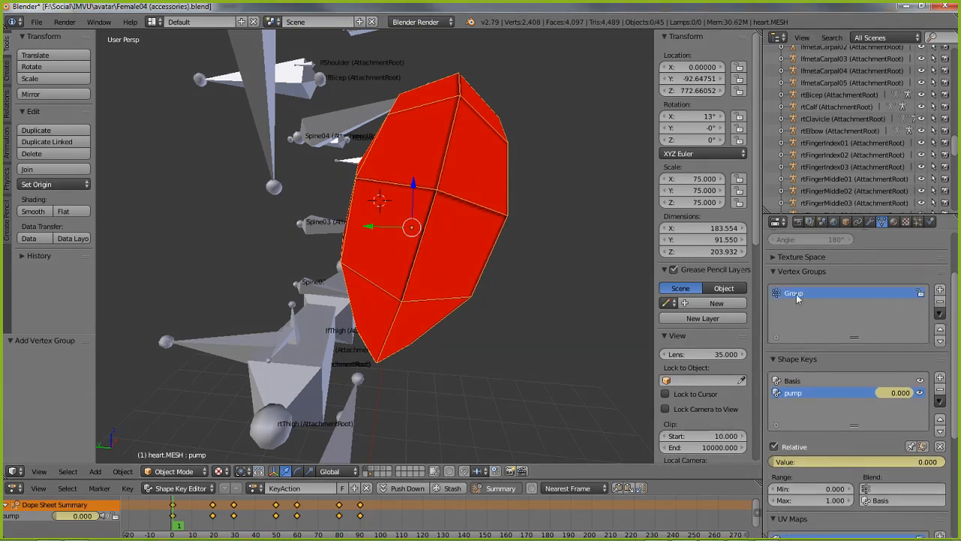
double_click(798, 297)
type("AttachmentRoot")
left_click(174, 471)
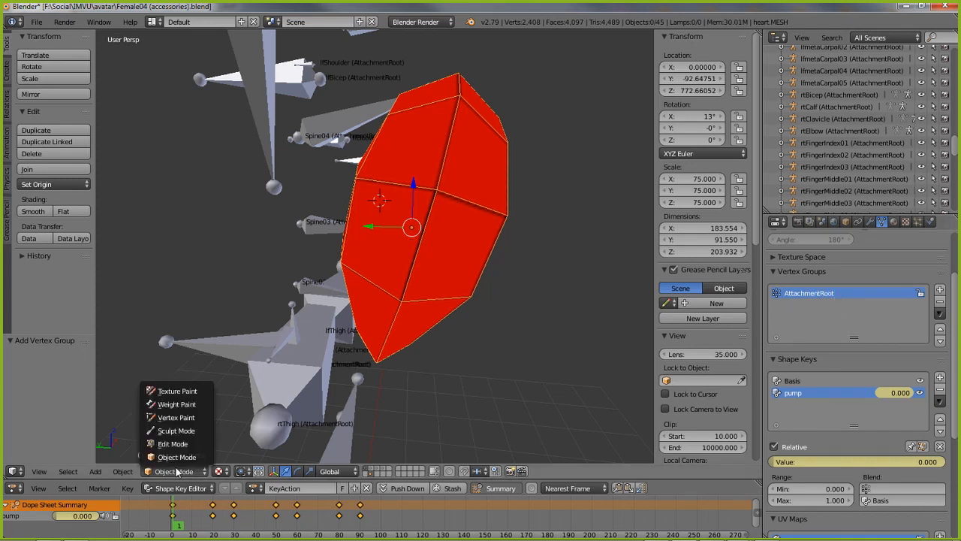
left_click(172, 444)
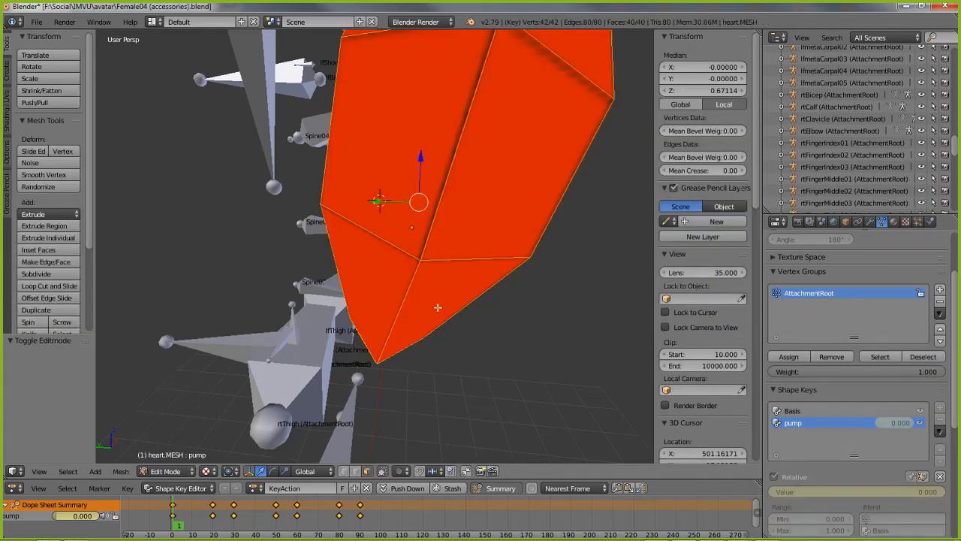
Make Basis the active shape key and assign all heart vertices to the AttachmentRoot vertex group at weight 1.000
scroll(441, 306, "down", 2)
middle_click_drag(436, 308, 412, 319)
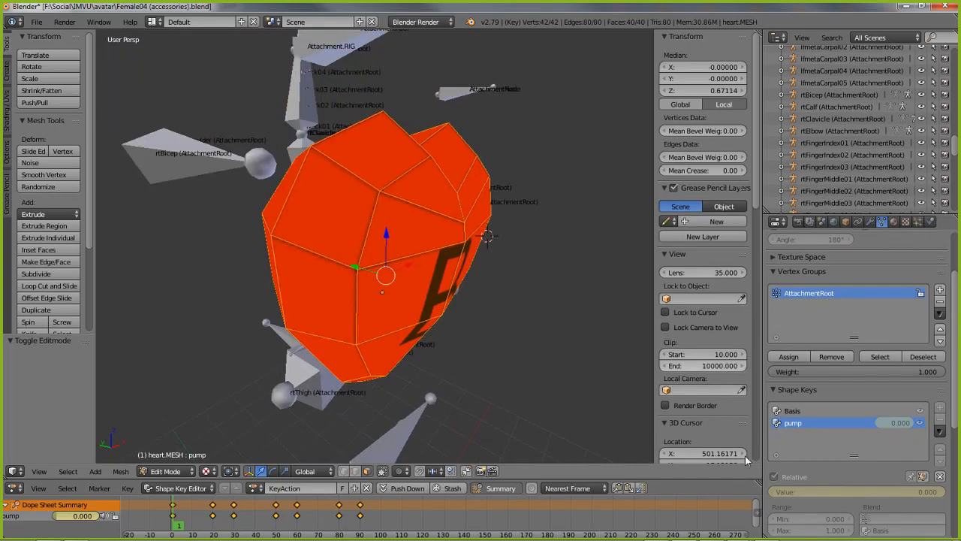
left_click(795, 412)
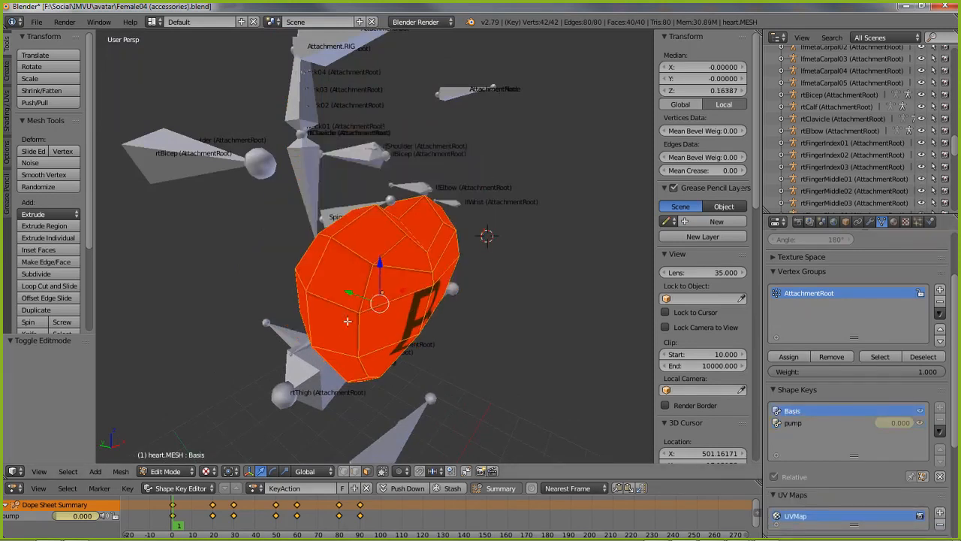
key("a")
key("a")
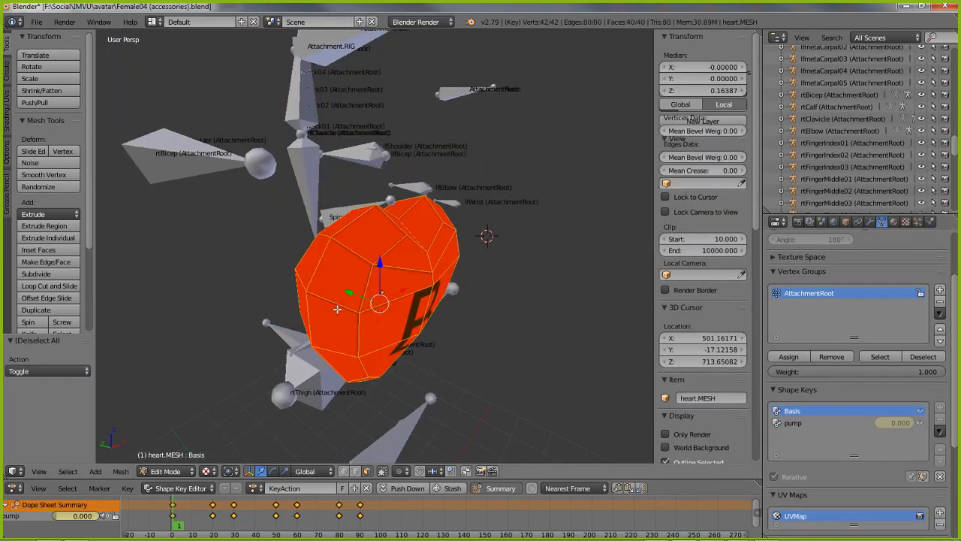
left_click(788, 358)
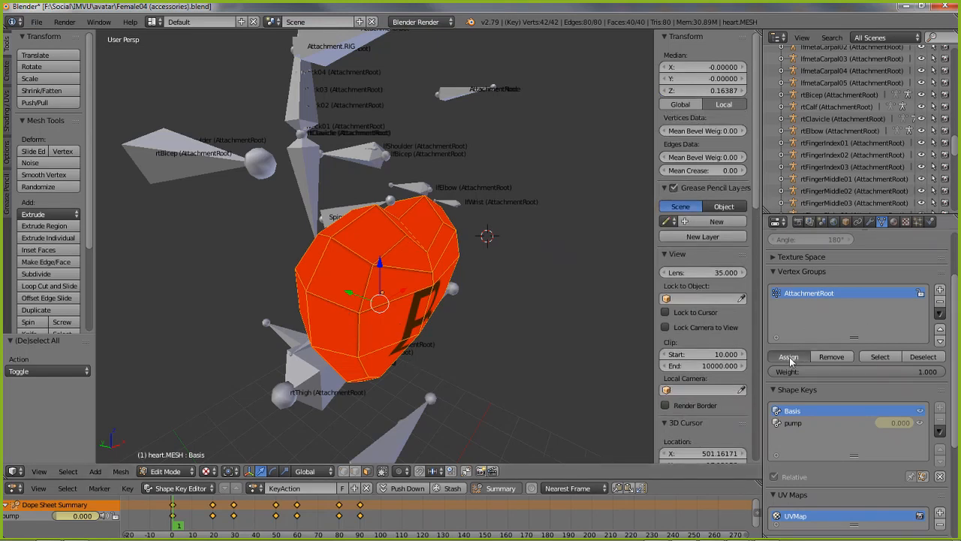
Check the AttachmentRoot group's assignment by deselecting and reselecting its vertices several times
left_click(923, 358)
left_click(880, 357)
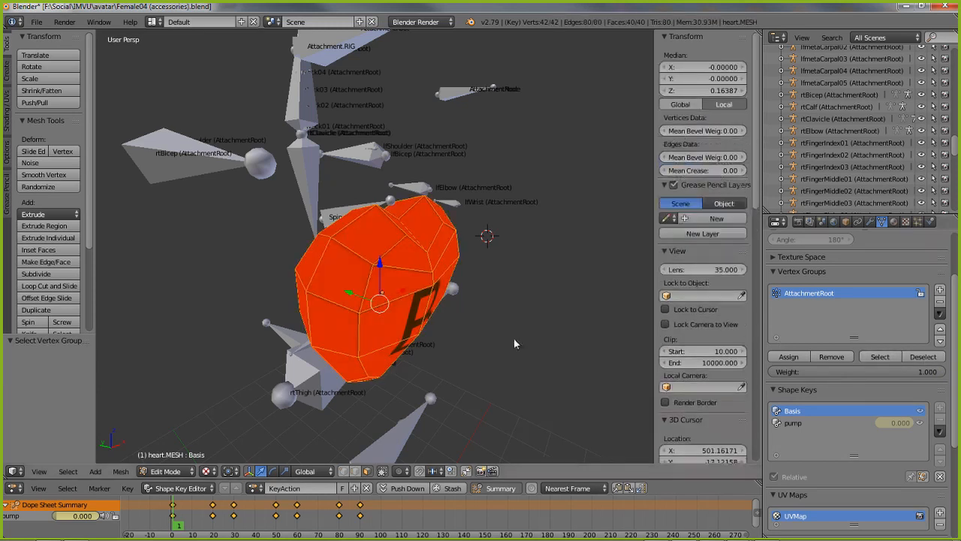
left_click(923, 358)
left_click(880, 357)
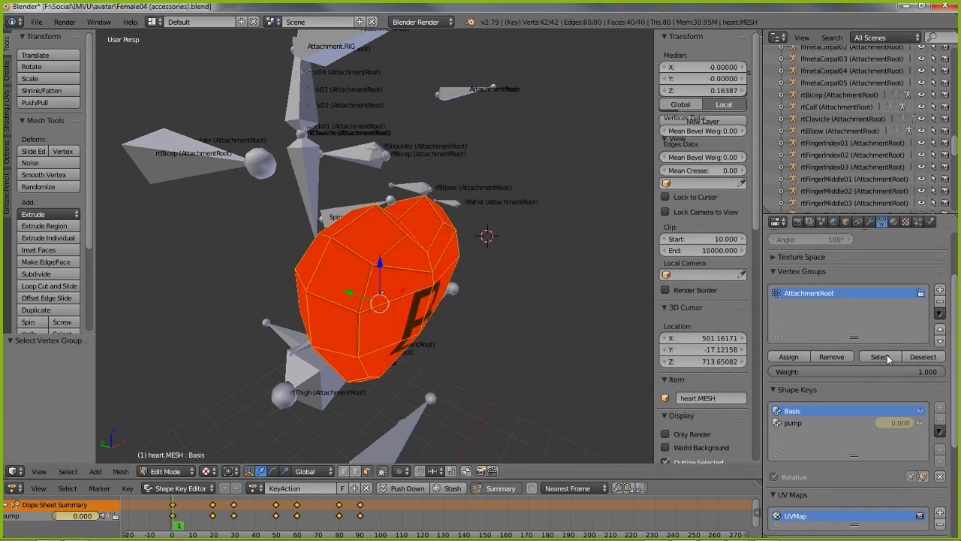
left_click(924, 357)
left_click(880, 357)
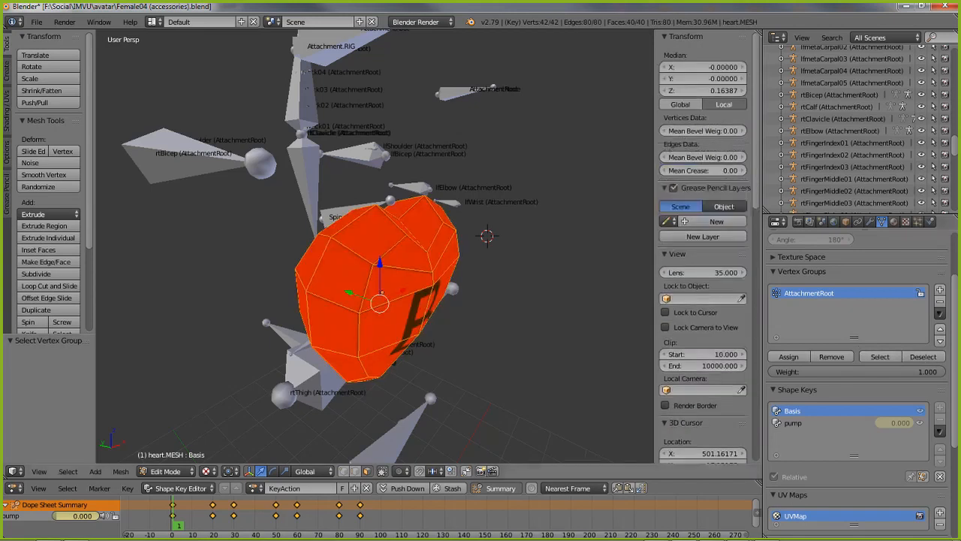
Compare the heart's pump and Basis shape keys in Edit Mode, ending on Basis, and return to Object Mode
key("Tab")
key("Tab")
left_click(793, 423)
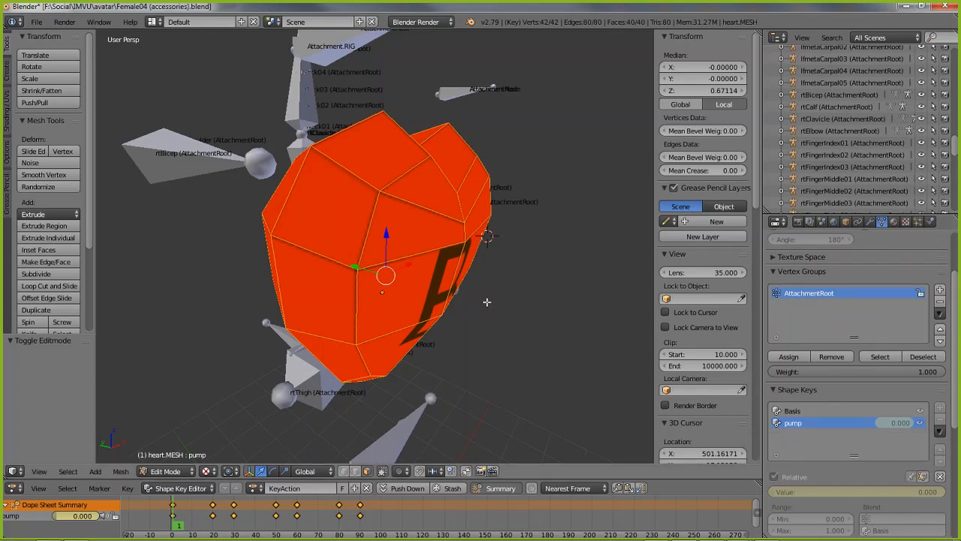
middle_click_drag(487, 302, 429, 302)
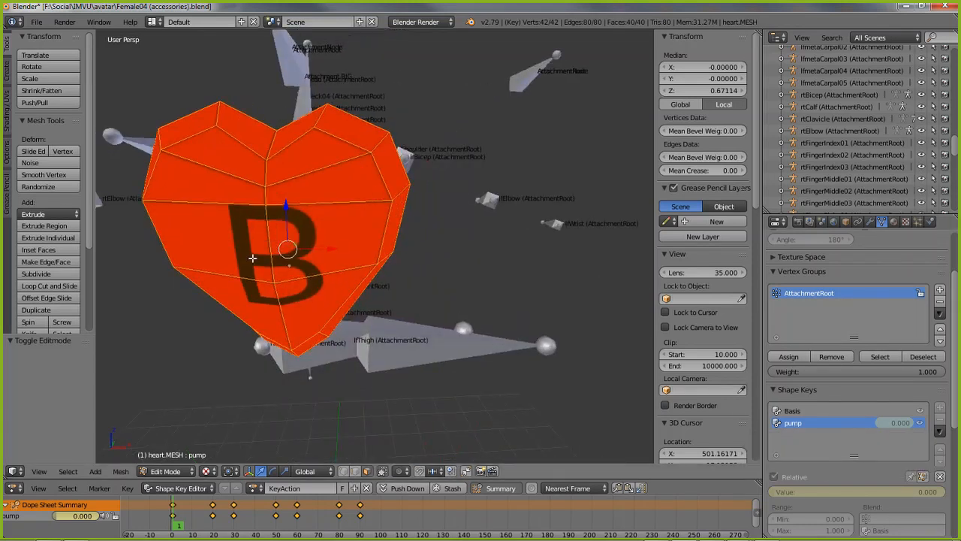
middle_click_drag(260, 250, 541, 278)
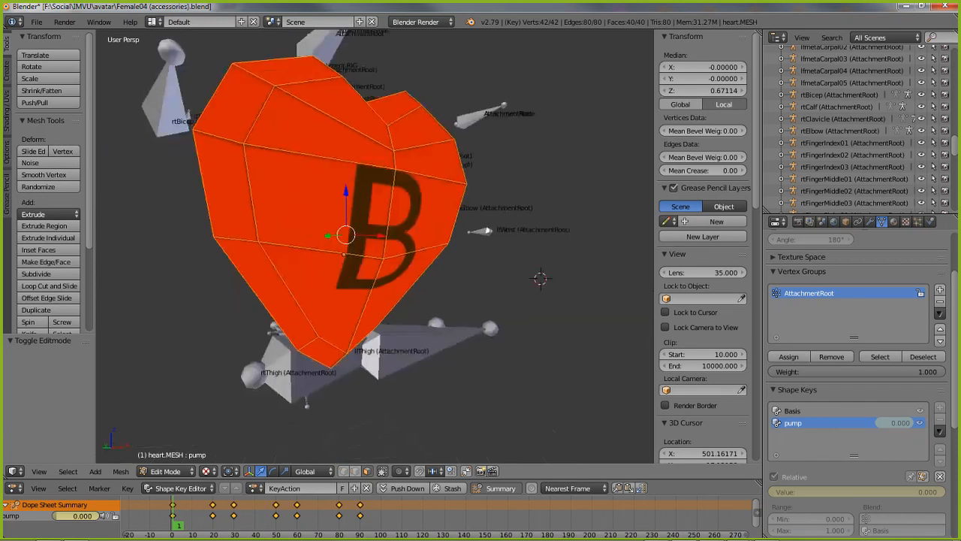
left_click(794, 412)
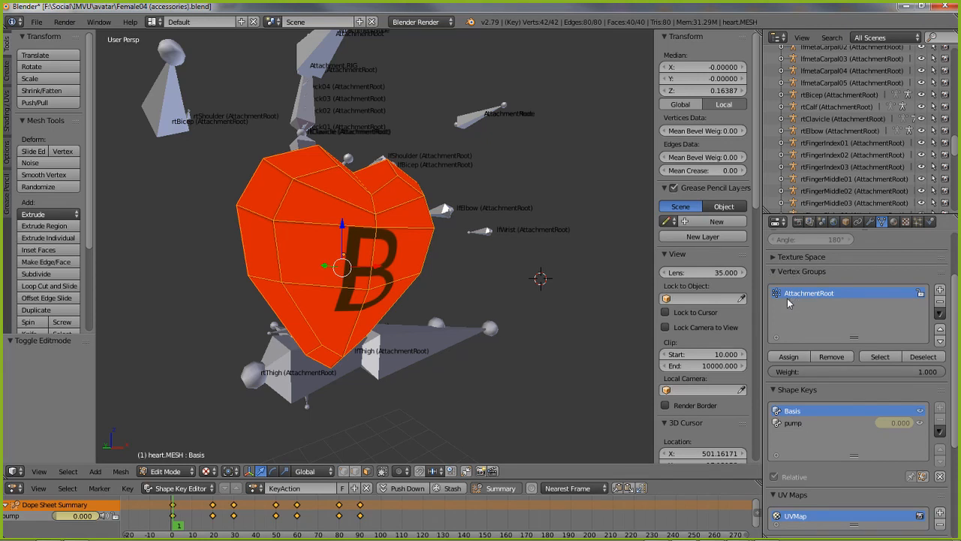
left_click(792, 423)
left_click(794, 412)
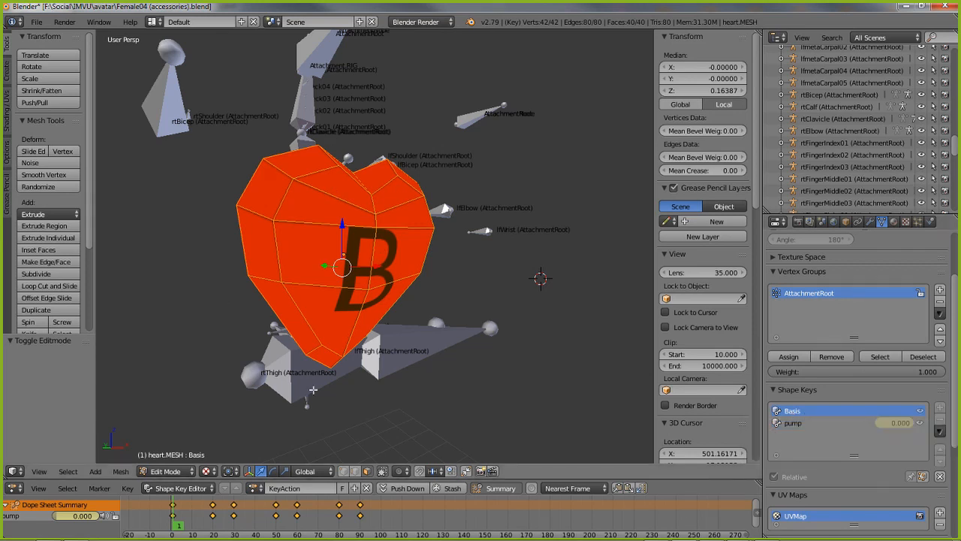
key("Tab")
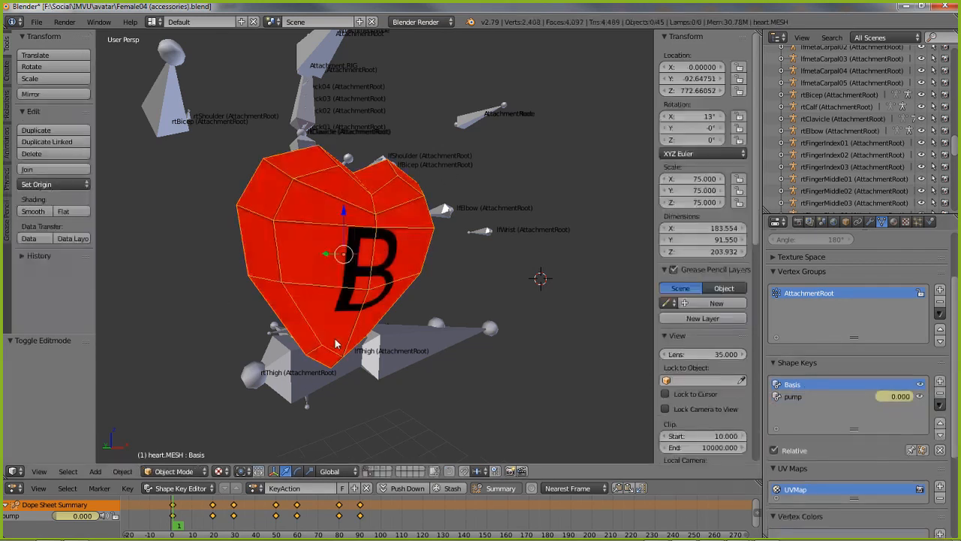
Select the Spine03 attachment node beside the heart and try the Object (Keep Transform) parenting option
middle_click_drag(466, 336, 418, 241)
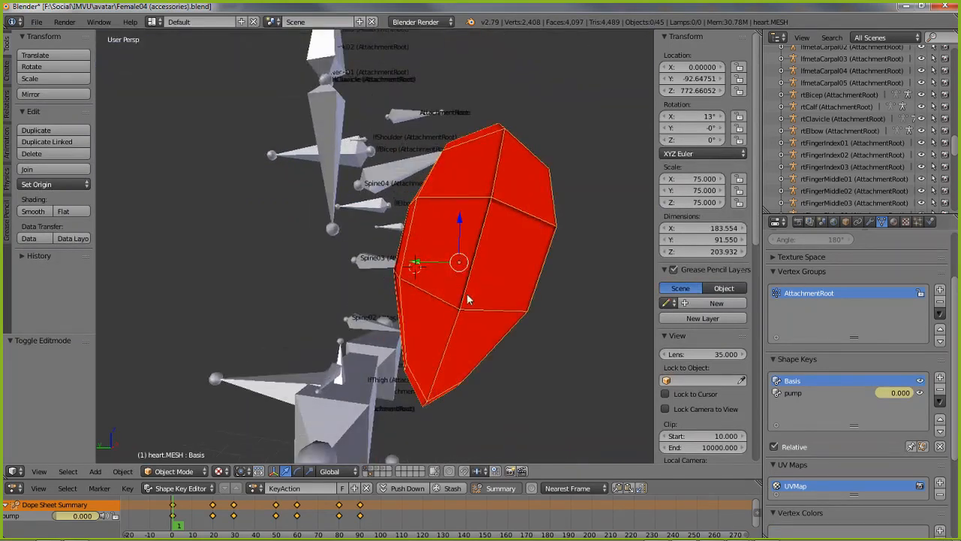
right_click(365, 263)
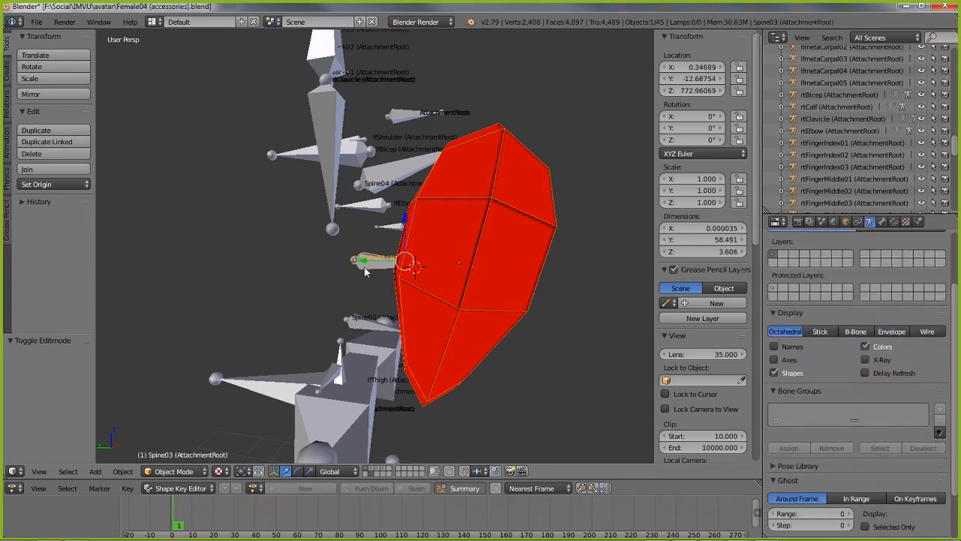
mouse_move(305, 296)
middle_mouse_down()
mouse_move(395, 301)
mouse_move(275, 300)
mouse_move(313, 307)
middle_mouse_up()
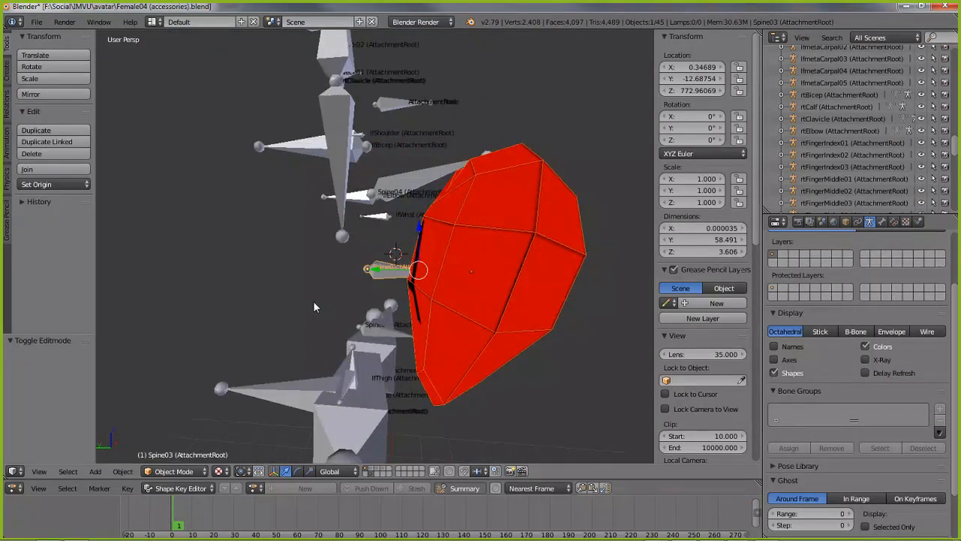
left_click(122, 471)
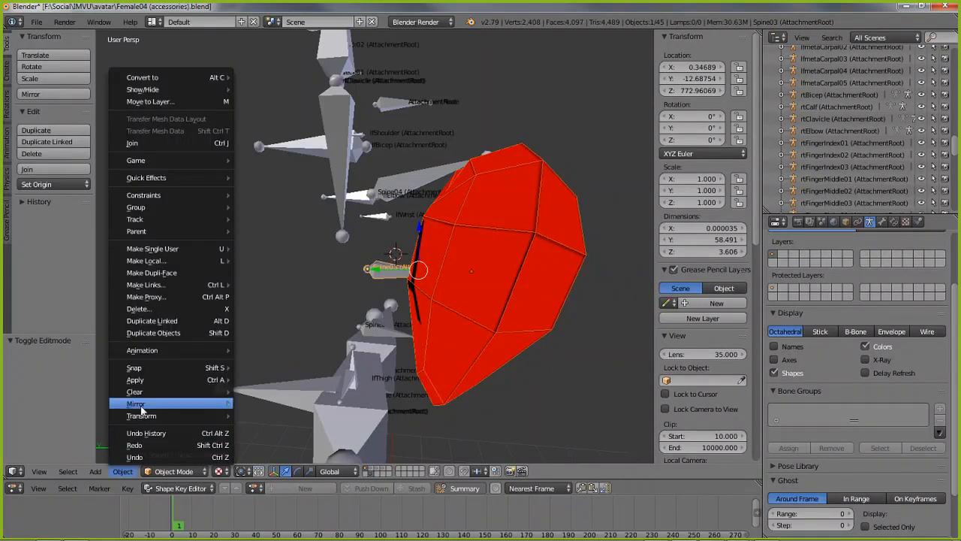
mouse_move(173, 350)
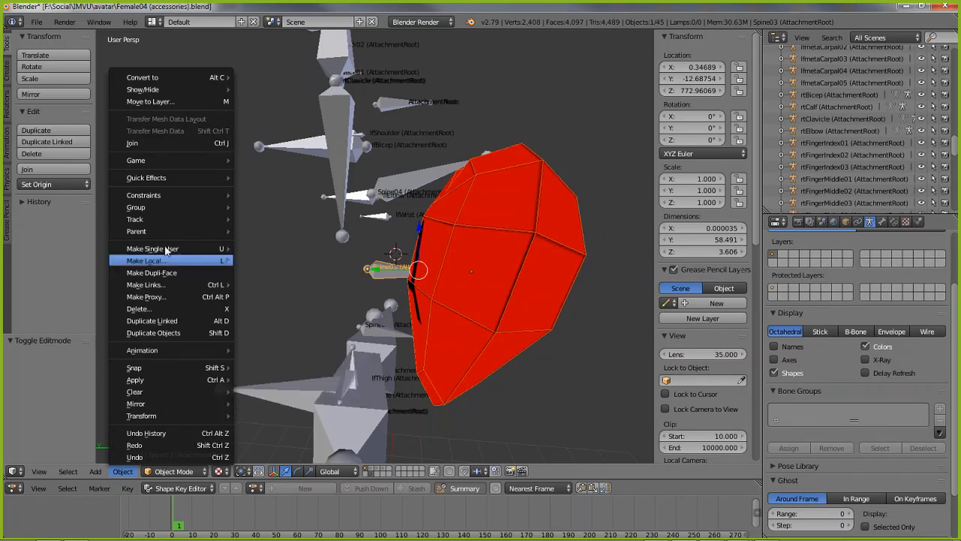
mouse_move(147, 231)
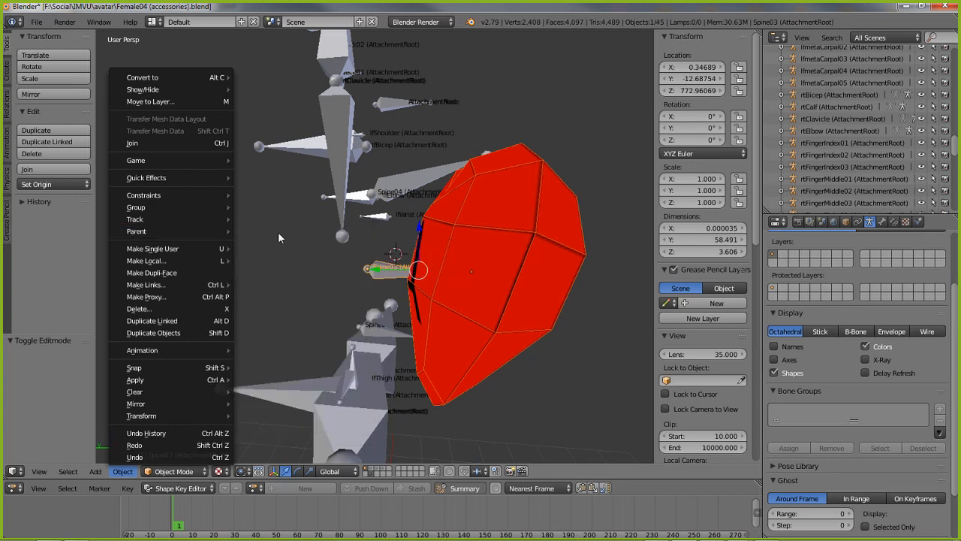
left_click(281, 232)
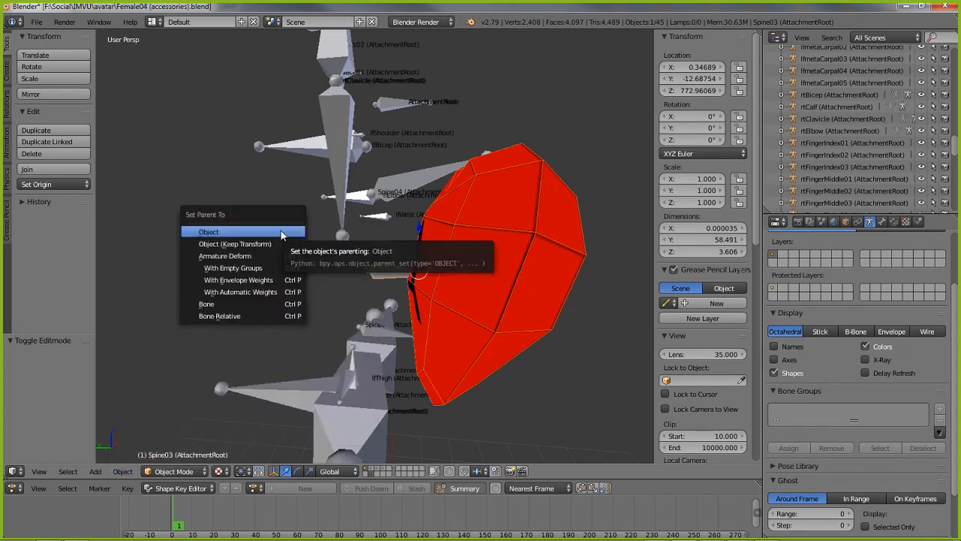
left_click(239, 248)
Select the heart and Spine03 in turn, and try Object (Keep Transform) parenting once more
right_click(530, 252)
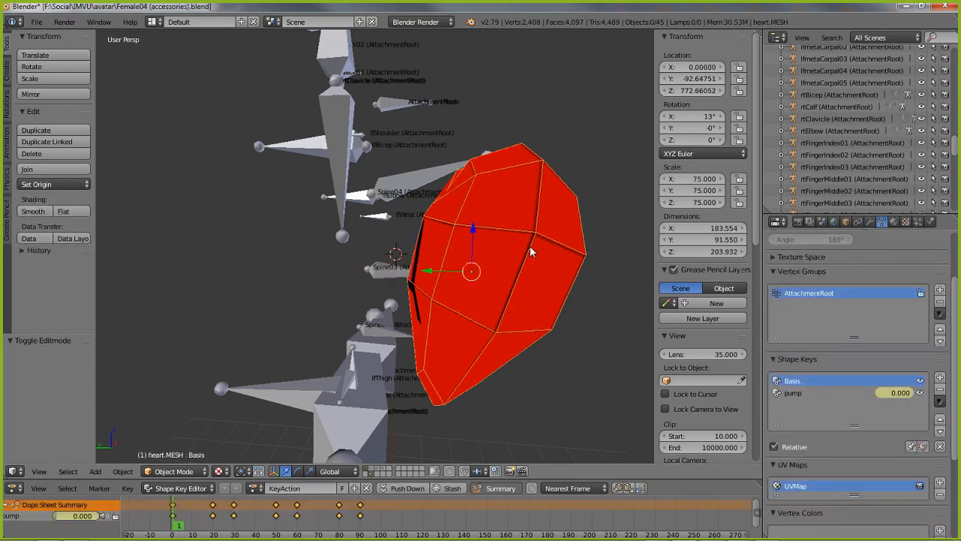
right_click(384, 274)
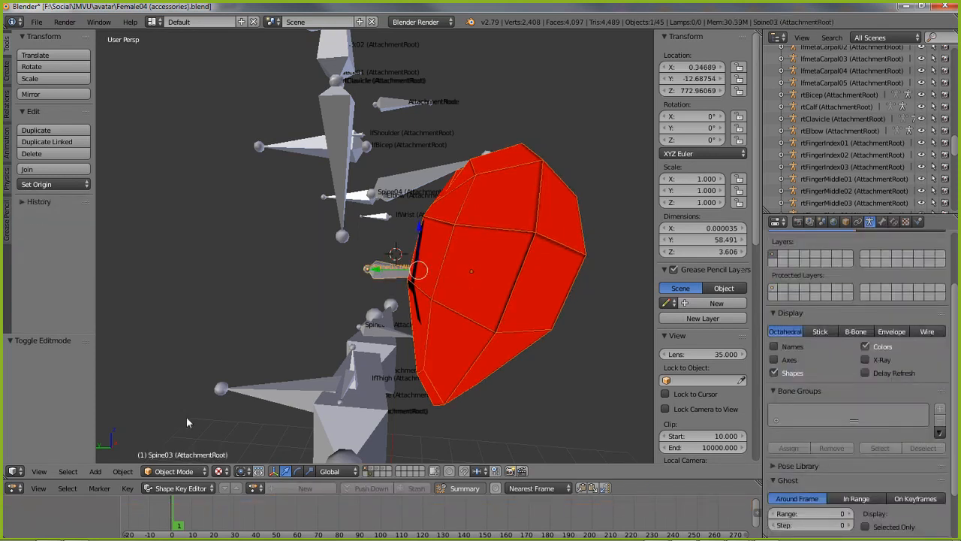
left_click(122, 472)
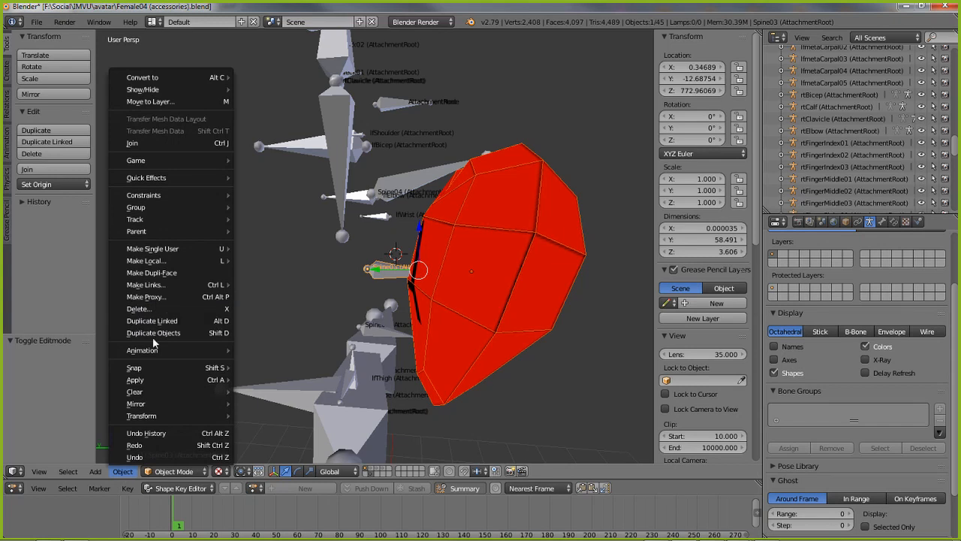
mouse_move(150, 233)
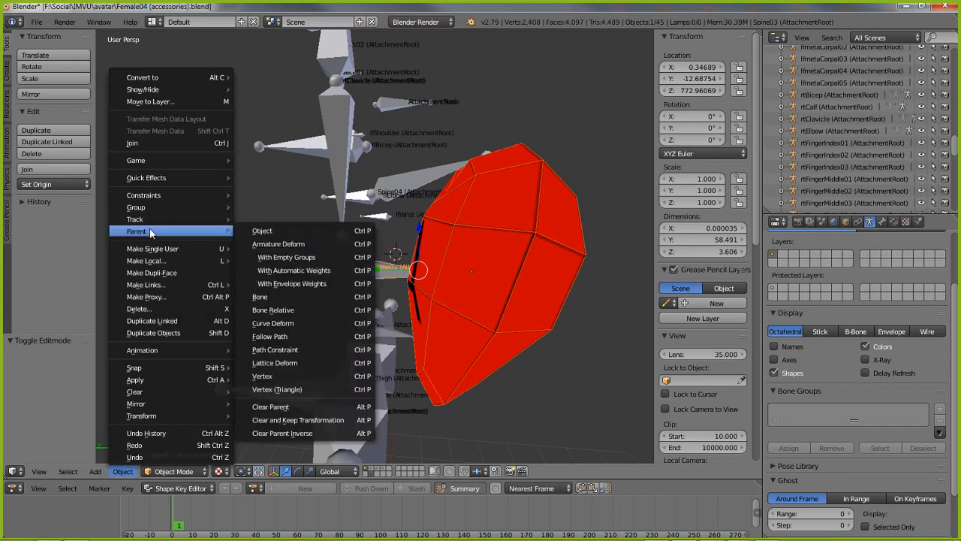
left_click(275, 230)
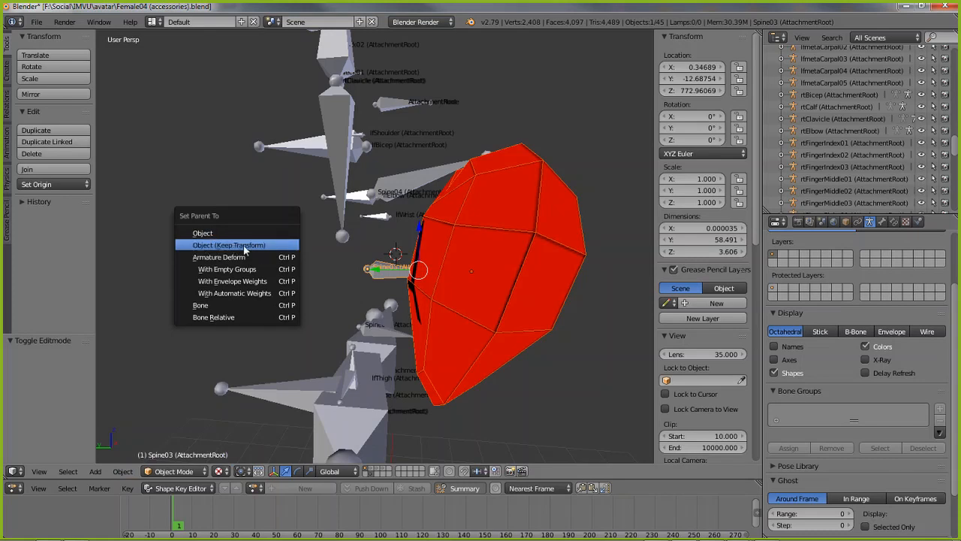
left_click(229, 248)
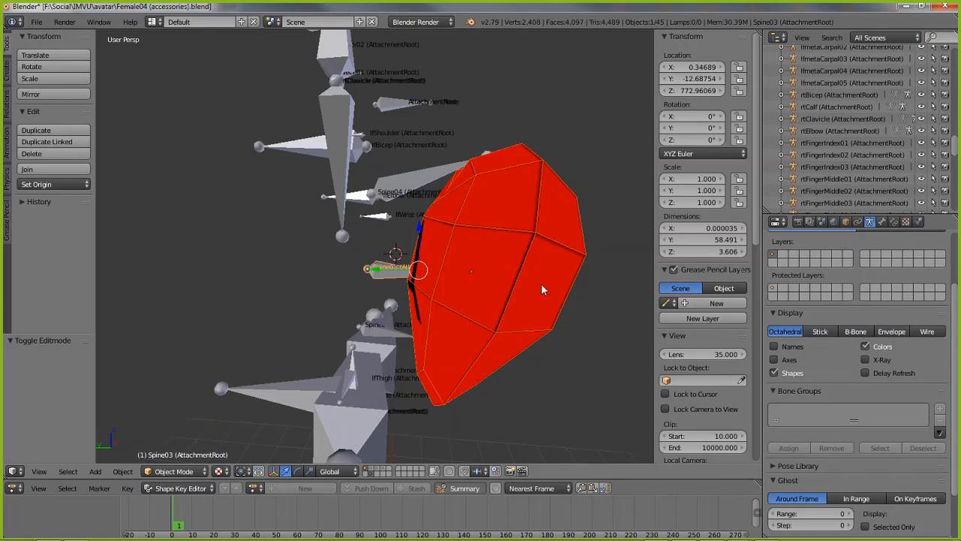
Add an Armature modifier to the heart mesh
right_click(542, 208)
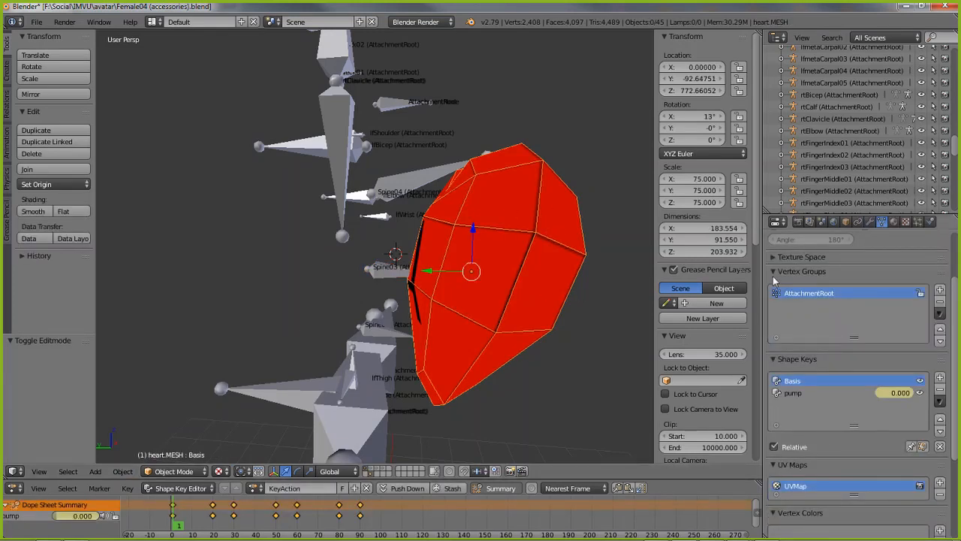
left_click(871, 222)
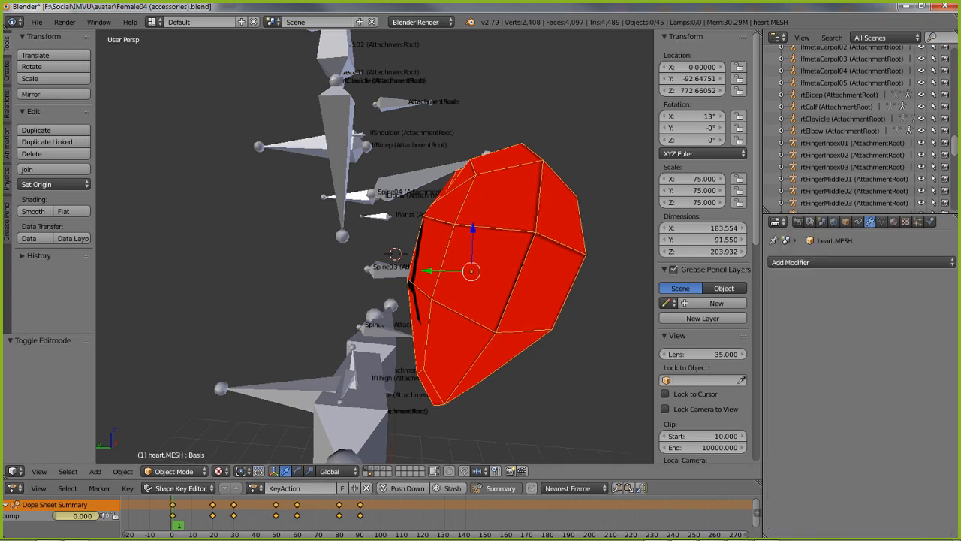
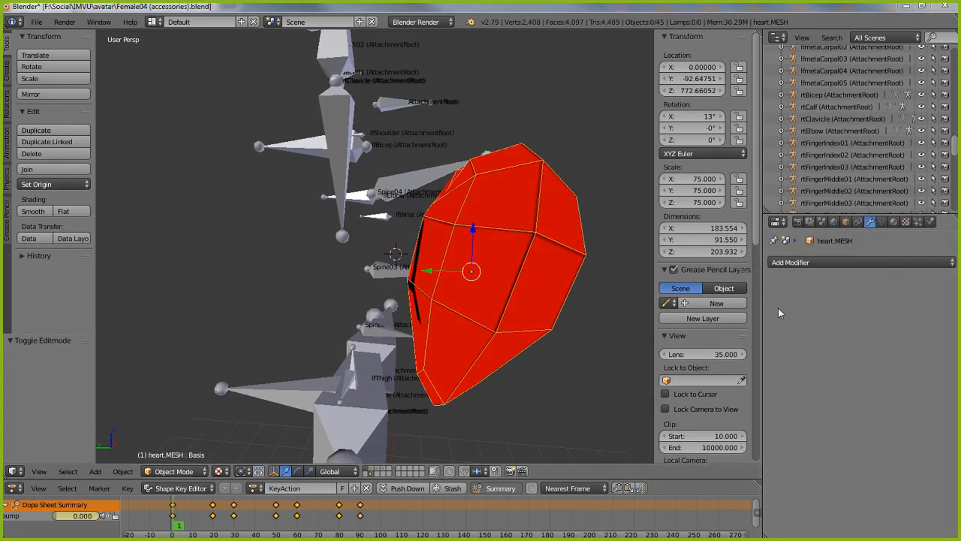
left_click(804, 262)
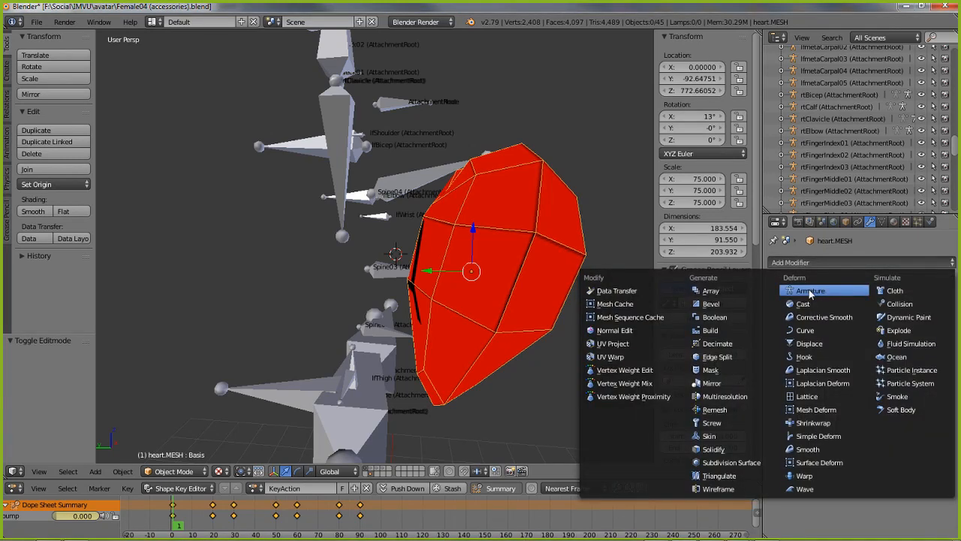
left_click(813, 292)
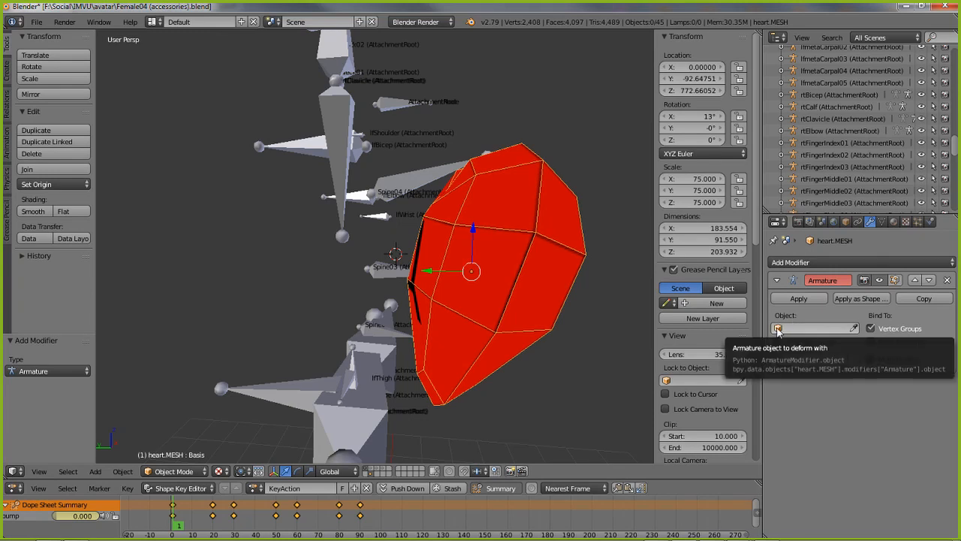
left_click(778, 331)
scroll(831, 411, "down", 12)
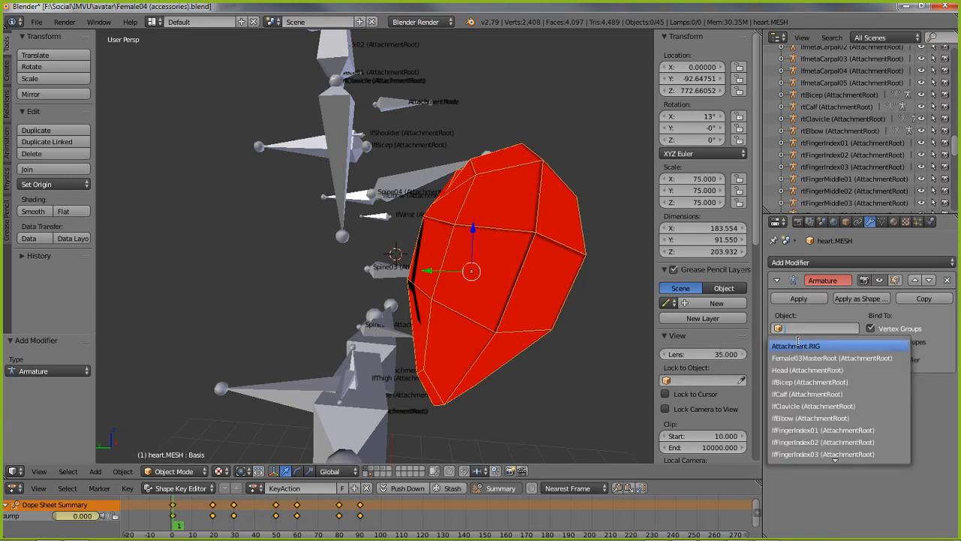
scroll(831, 412, "down", 20)
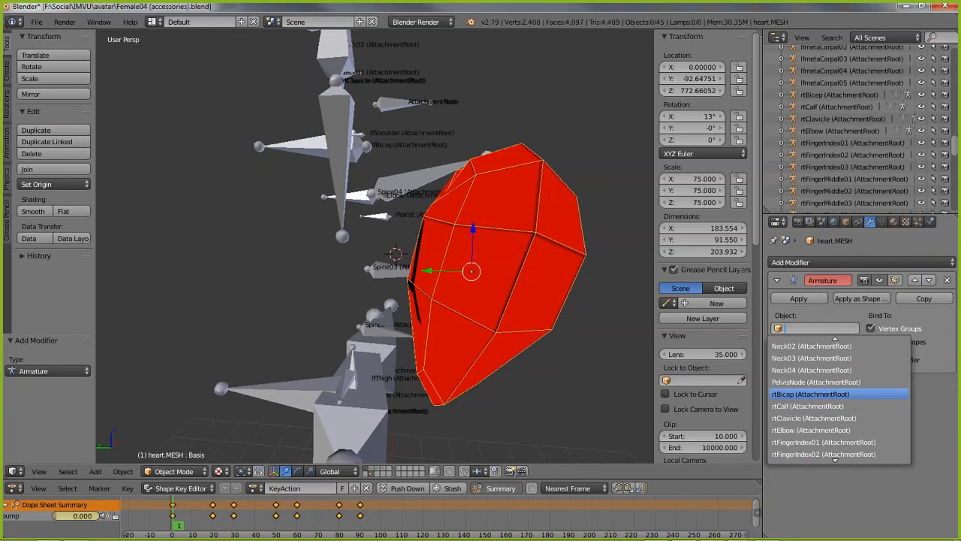
left_click(950, 392)
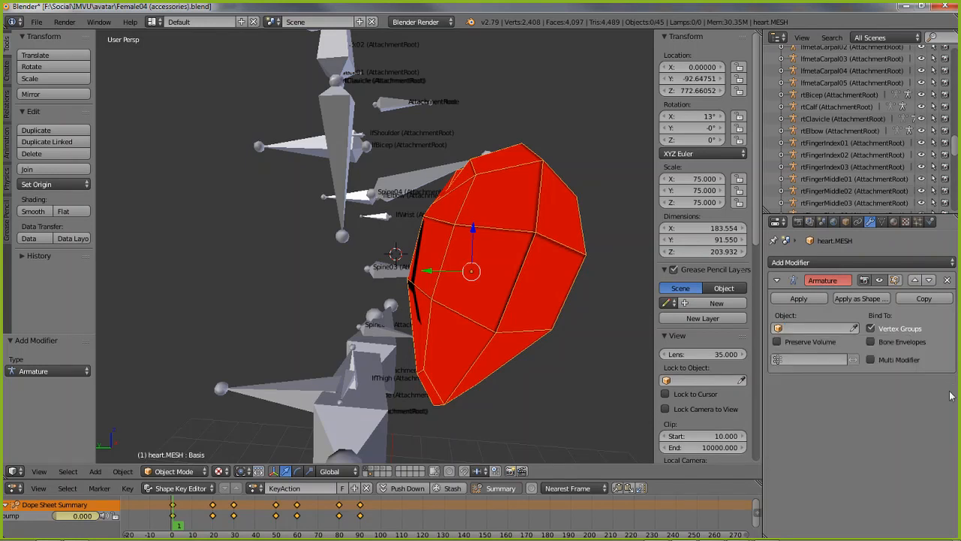
Set the heart's Armature modifier object to the Spine03 attachment node by picking it in the viewport
left_click(855, 330)
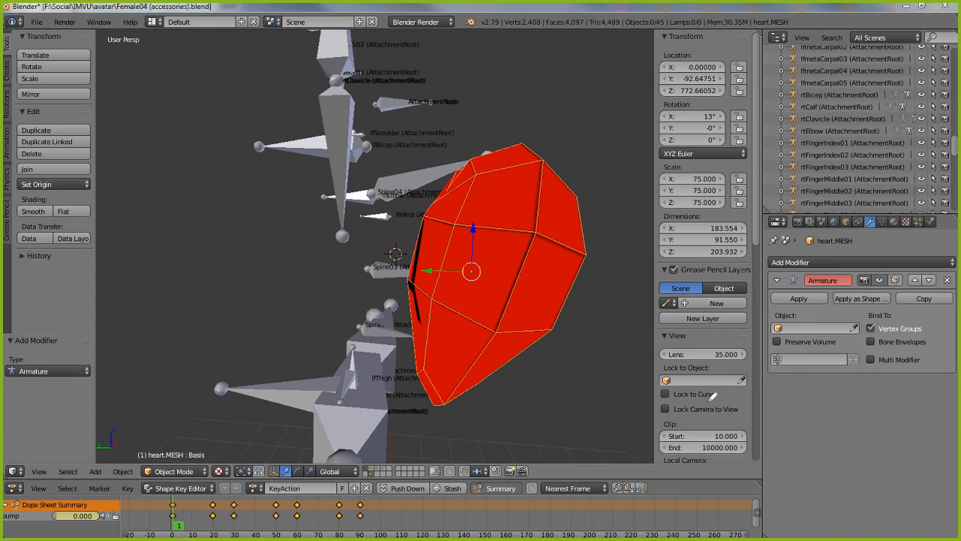
mouse_move(839, 323)
left_mouse_down()
mouse_move(866, 344)
mouse_move(834, 316)
mouse_move(836, 343)
mouse_move(870, 318)
mouse_move(828, 315)
left_mouse_up()
left_click(854, 329)
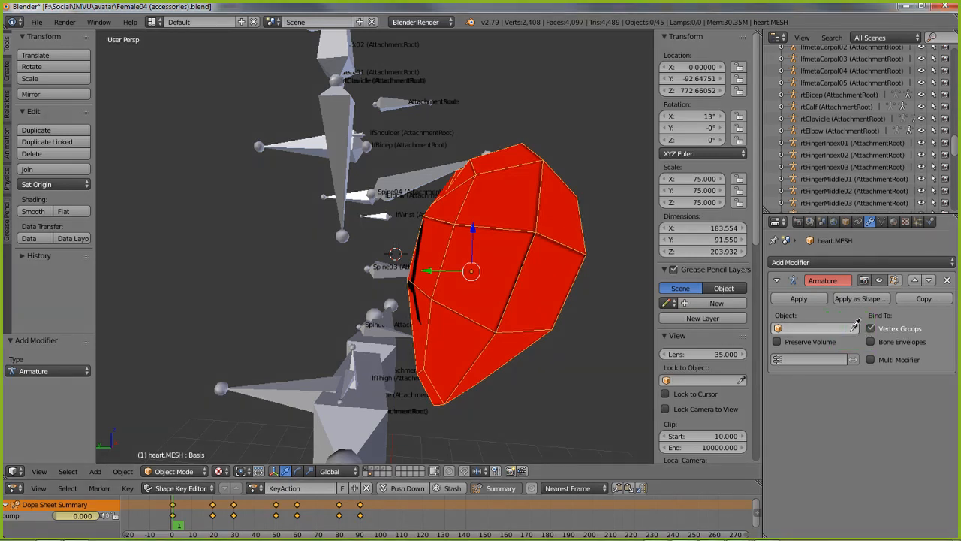
left_click(383, 271)
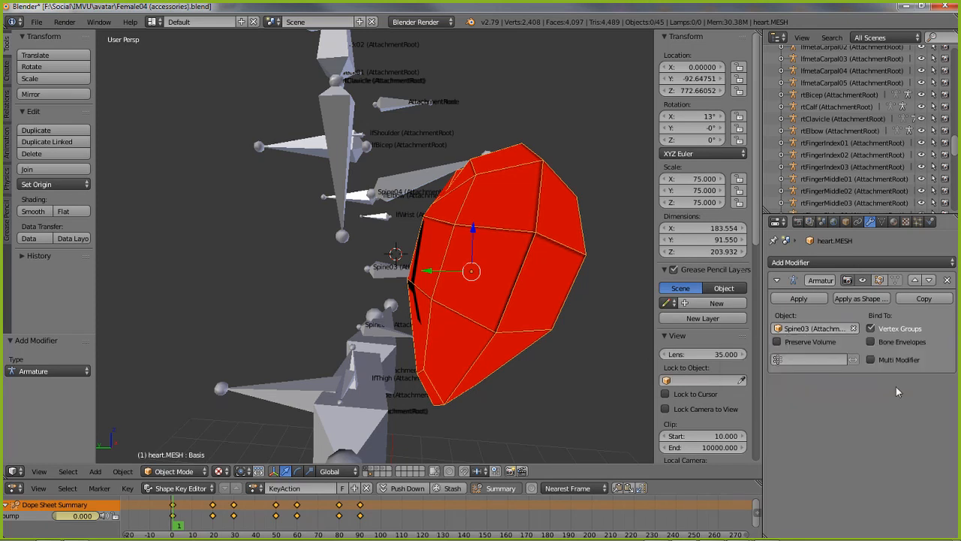
Try moving Spine03's AttachmentRoot and AttachmentNode bones in Pose Mode to test the heart's link, cancelling each move
right_click(392, 276)
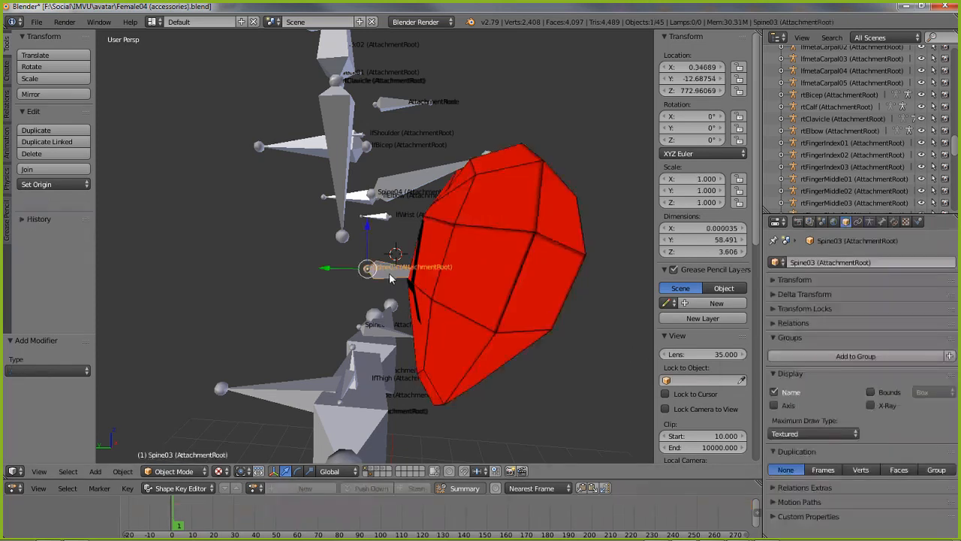
left_click(170, 471)
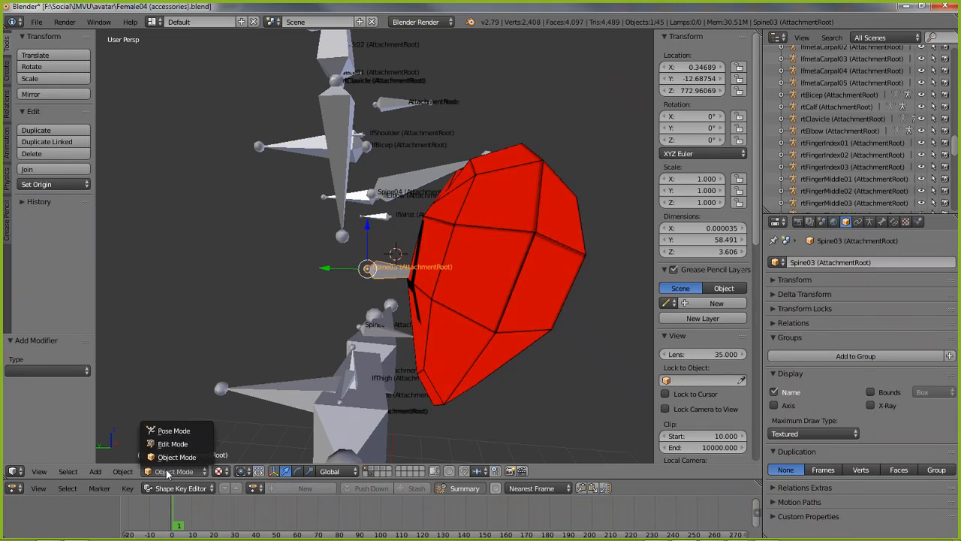
left_click(175, 431)
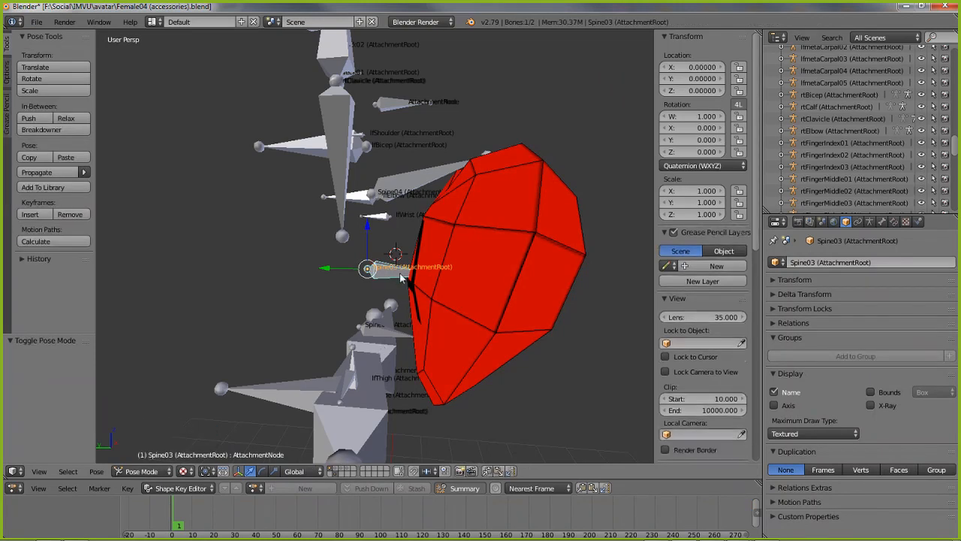
key("g")
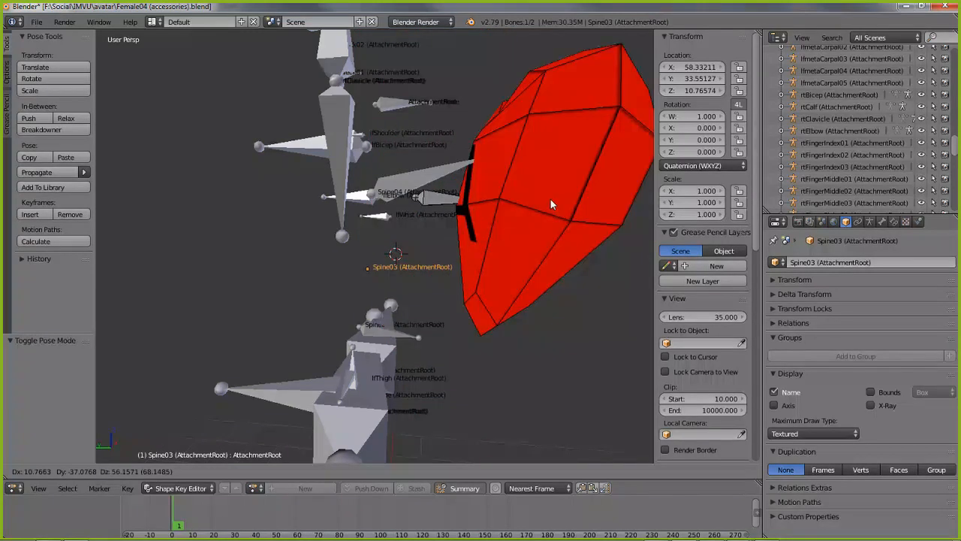
right_click(451, 296)
right_click(376, 270)
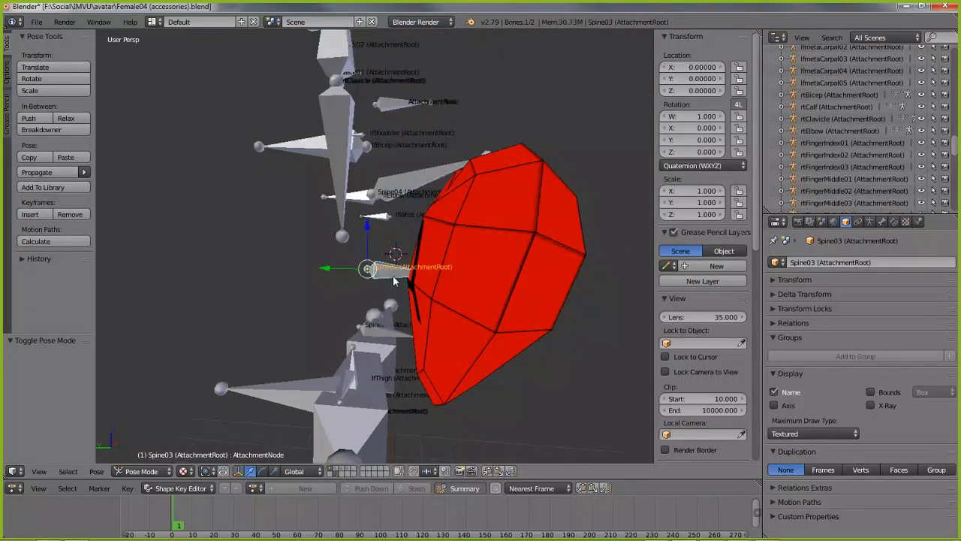
key("g")
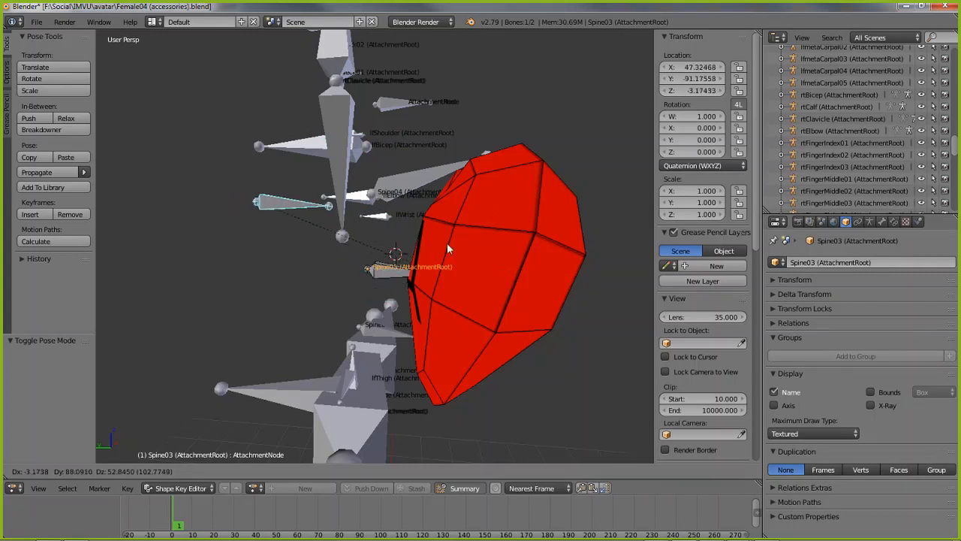
key("Escape")
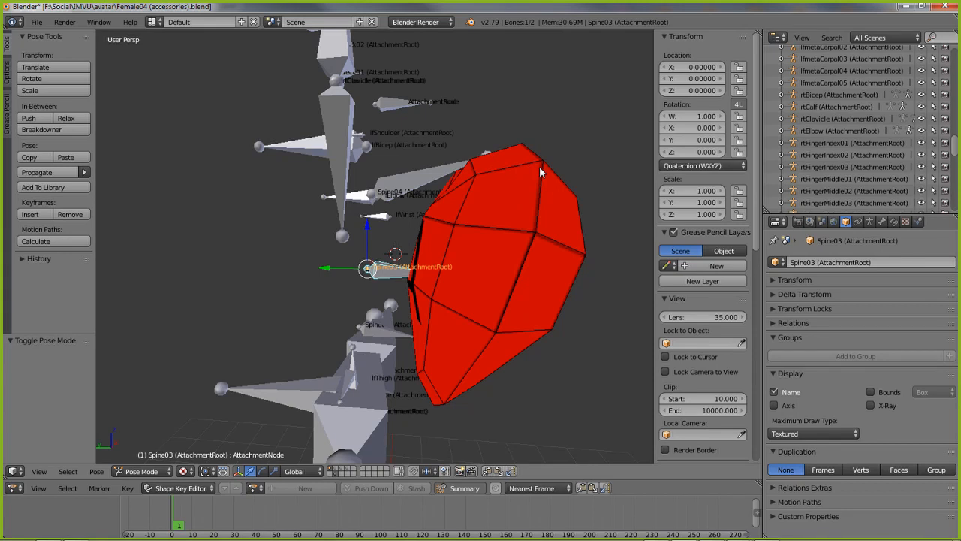
Try rotating Spine03's AttachmentRoot bone, cancel the rotation and return the armature to Object Mode
right_click(399, 271)
key("r")
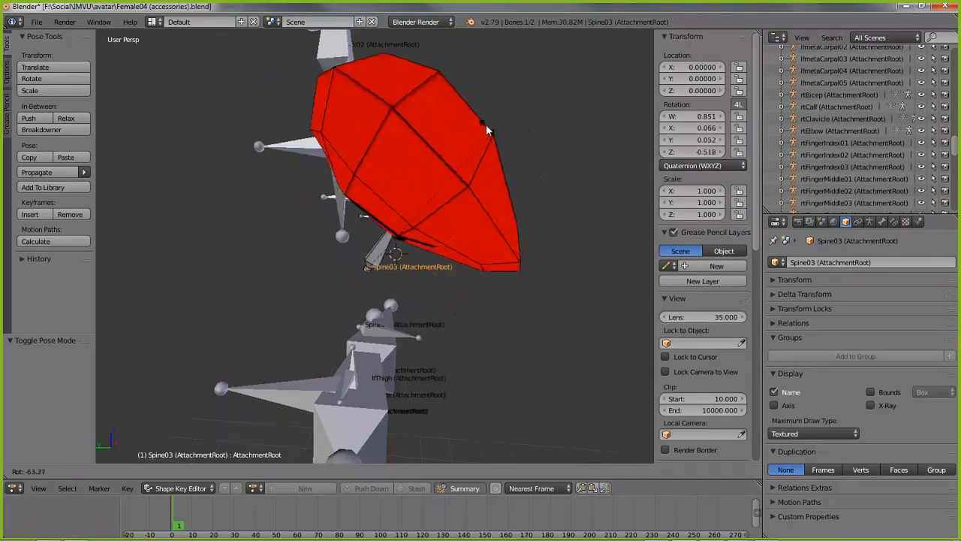
right_click(479, 298)
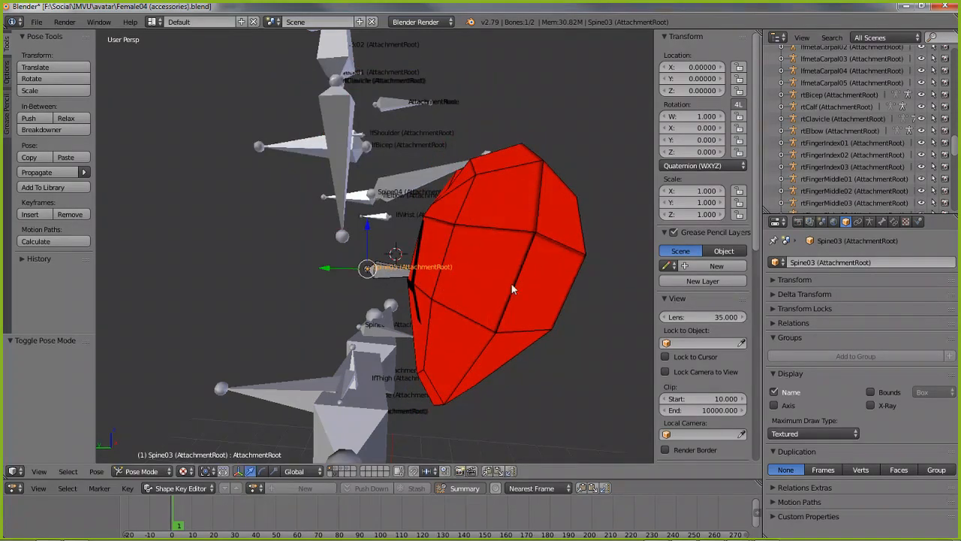
middle_click_drag(511, 283, 552, 279)
left_click(141, 471)
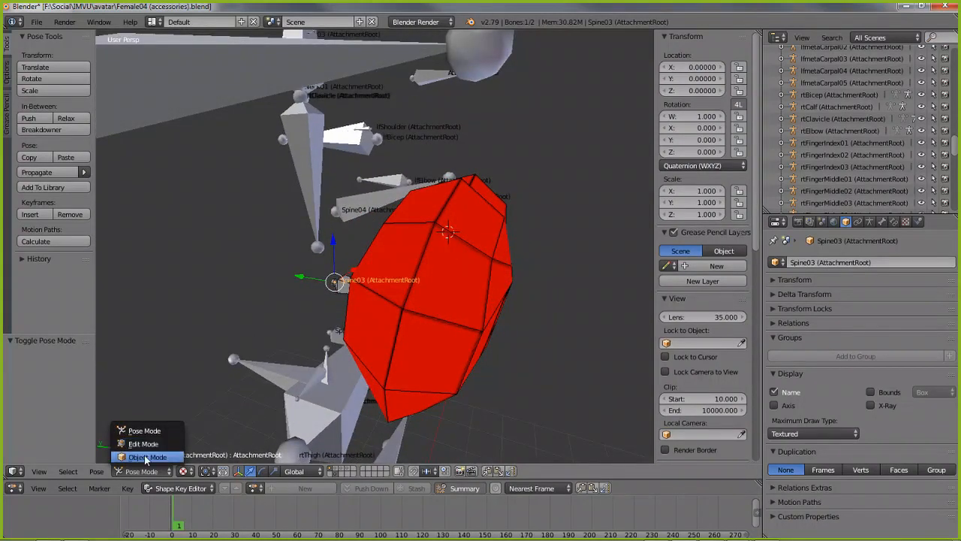
left_click(143, 457)
middle_click_drag(308, 317, 362, 300)
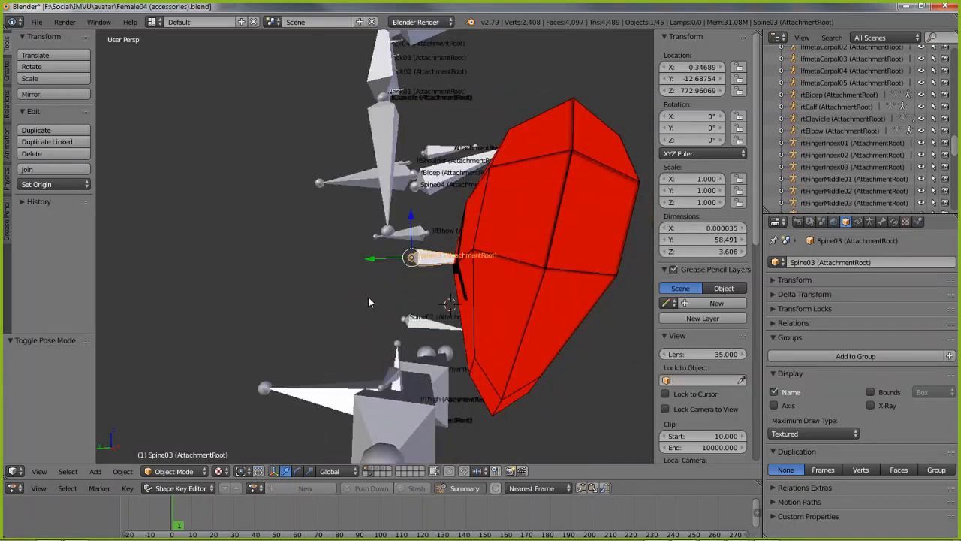
Save the scene as twitch_heart_5.blend in the F:\Social\IMVU\accessories folder
left_click(36, 22)
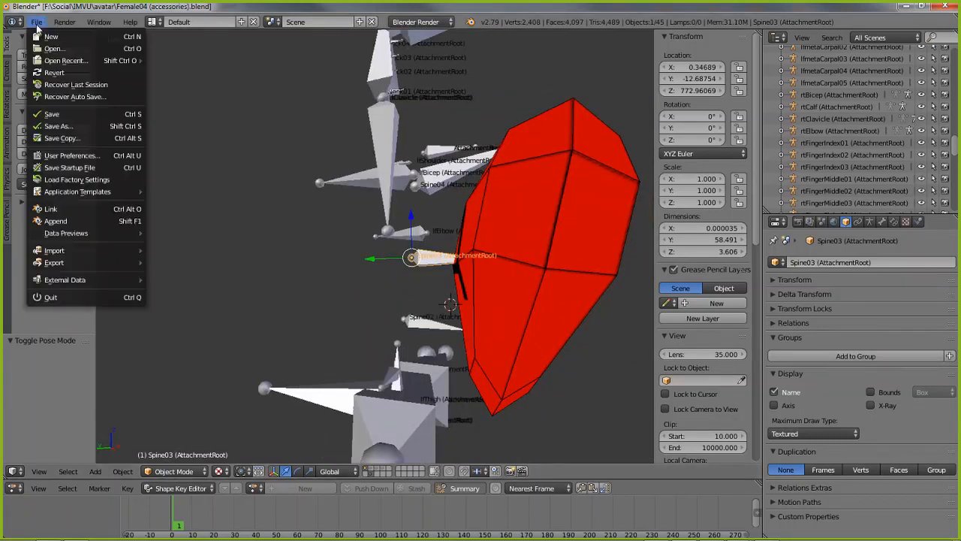
left_click(66, 128)
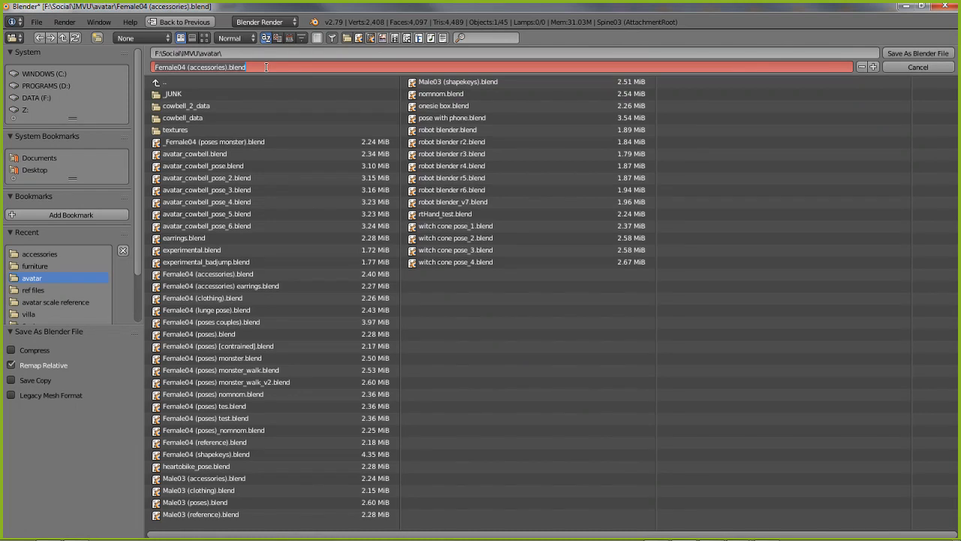
left_click(154, 82)
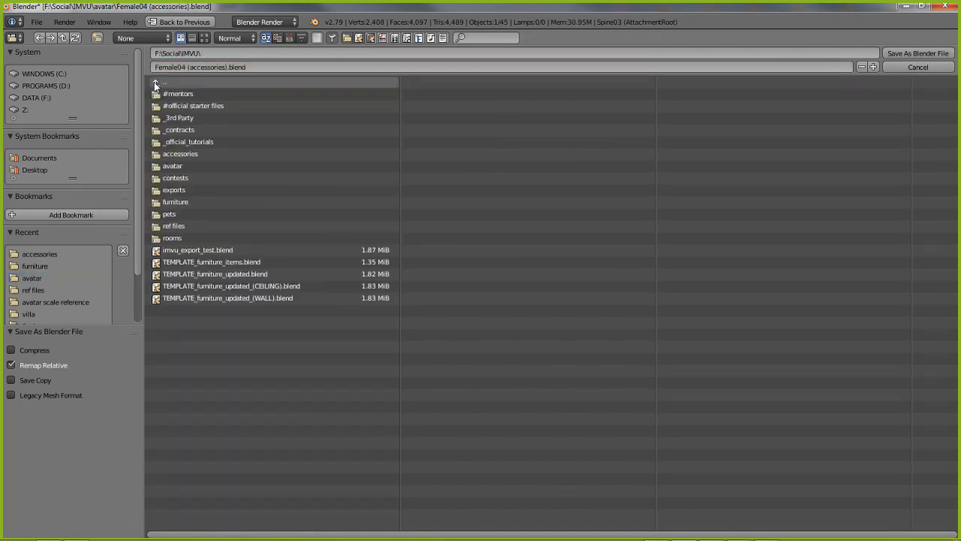
left_click(174, 154)
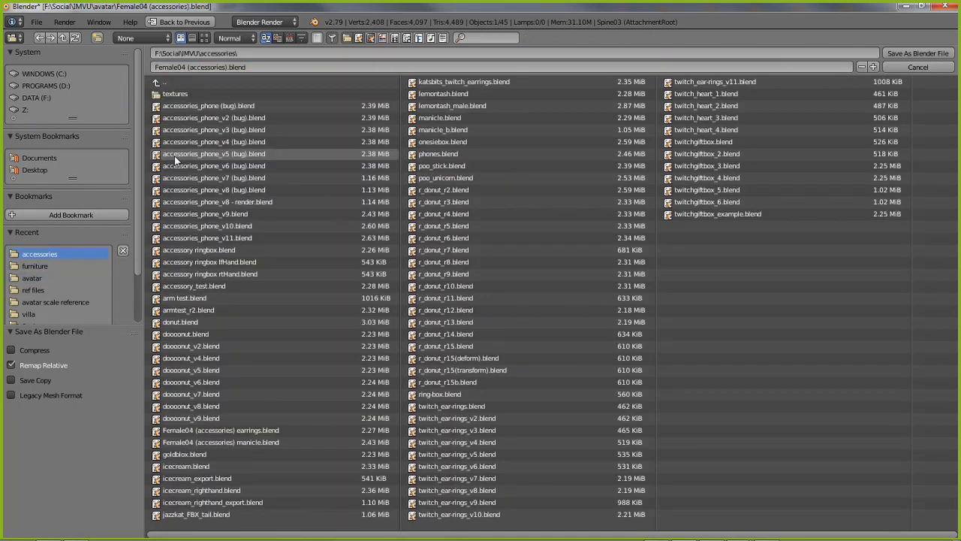
left_click(258, 65)
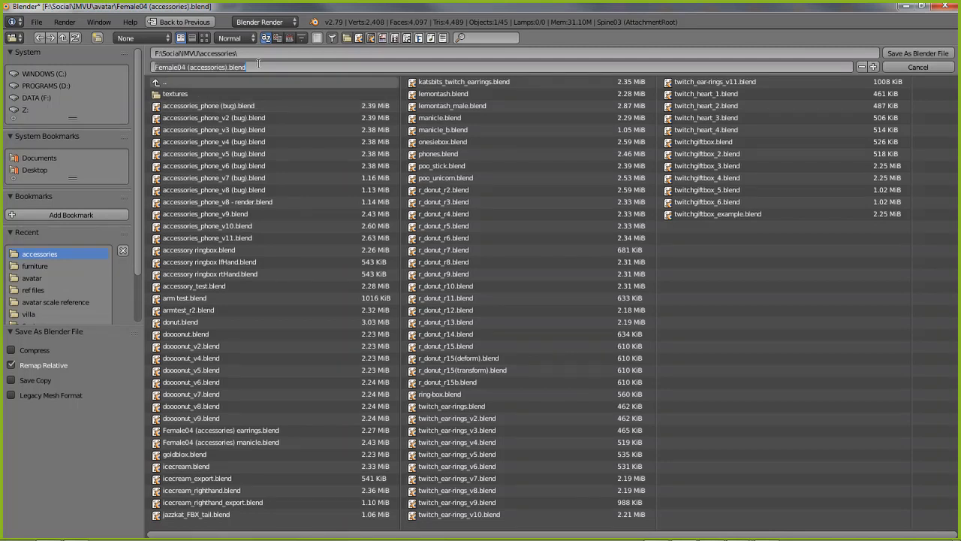
type("twitch")
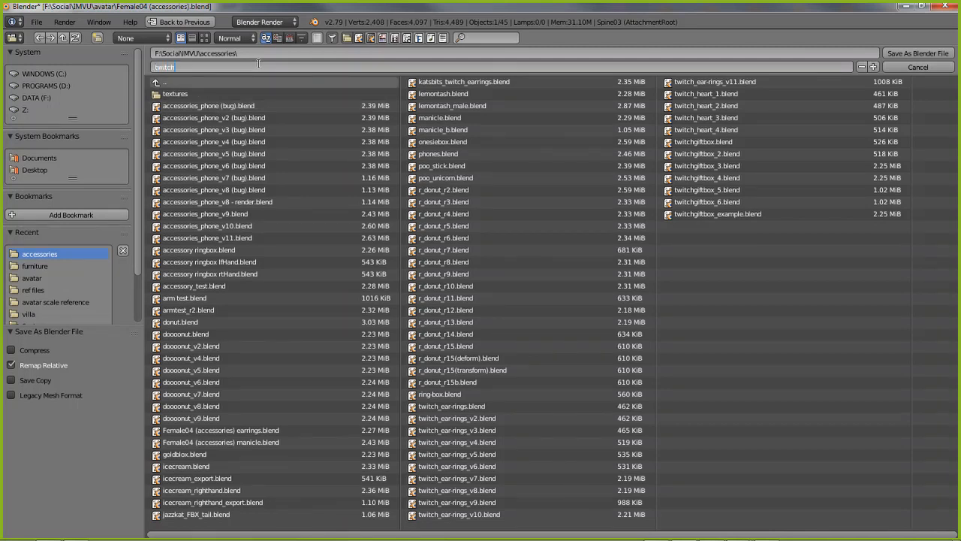
type("_heart")
type("_5")
key("Return")
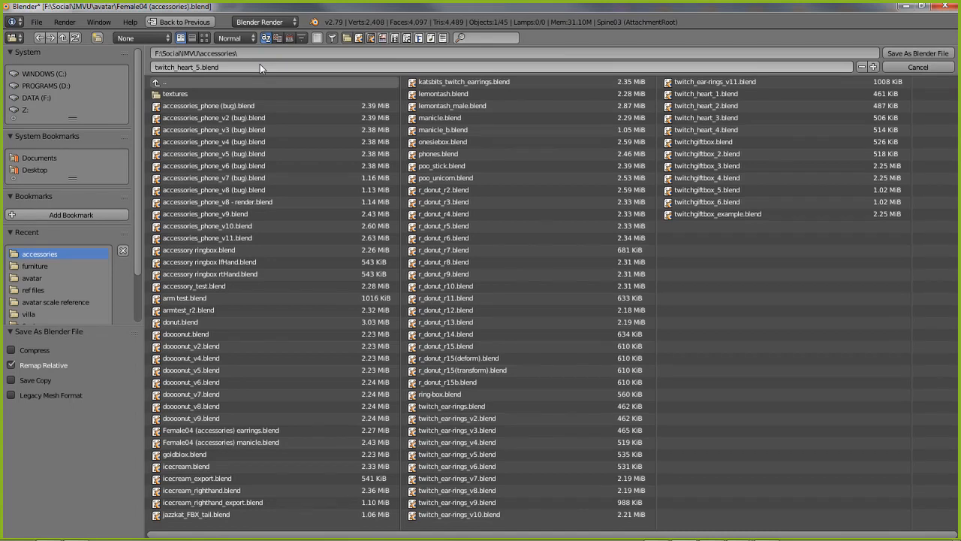
left_click(928, 54)
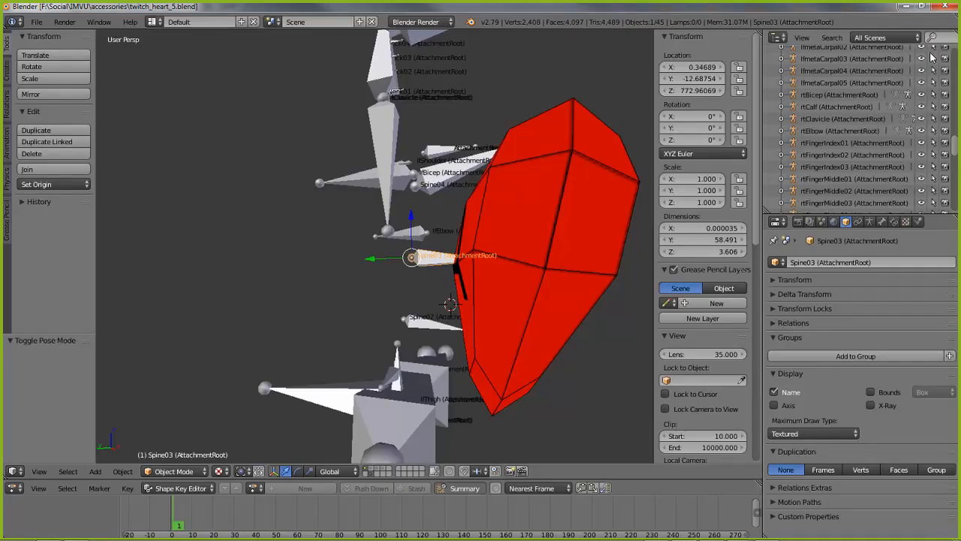
Select the heart mesh together with Spine03 and set up an FBX export limited to selected objects
middle_click_drag(465, 286, 502, 280)
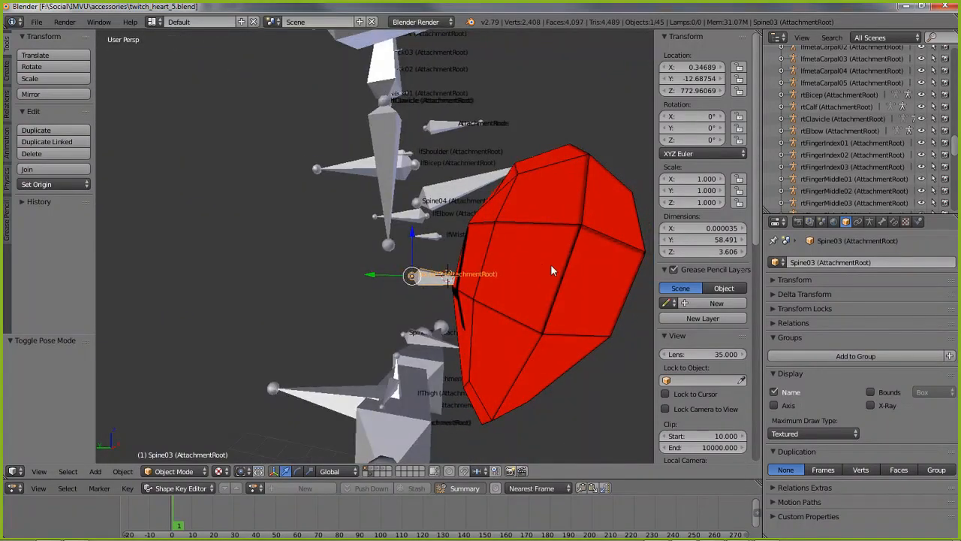
middle_click_drag(537, 316, 516, 301)
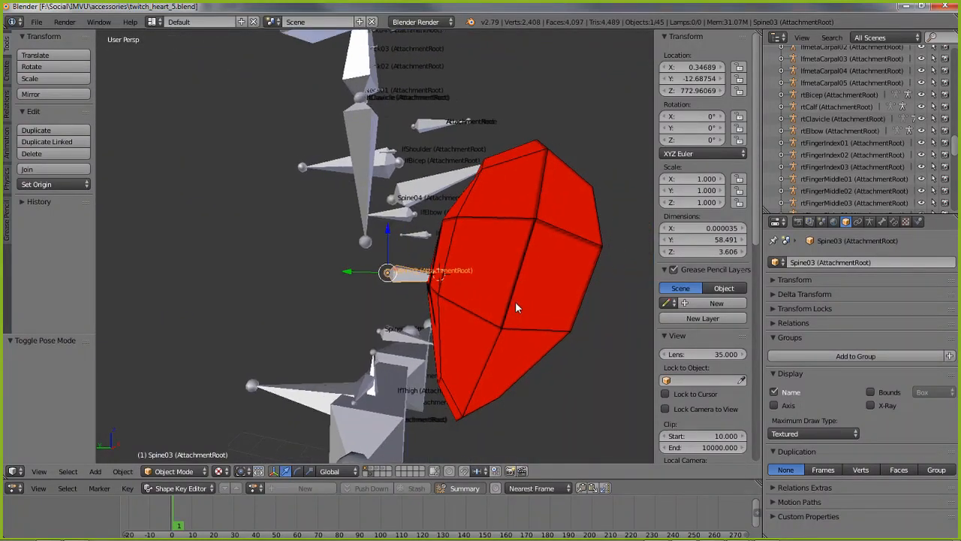
right_click(536, 180)
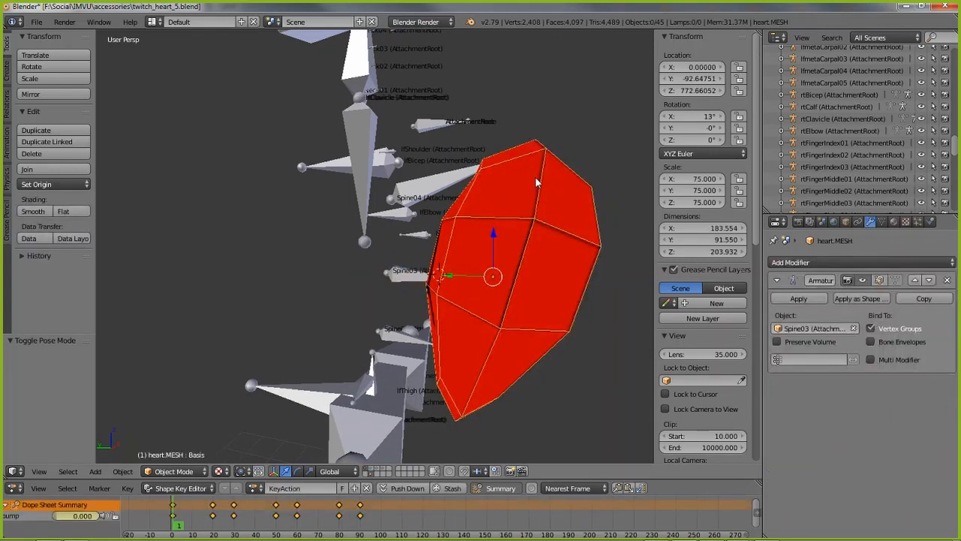
right_click(408, 281)
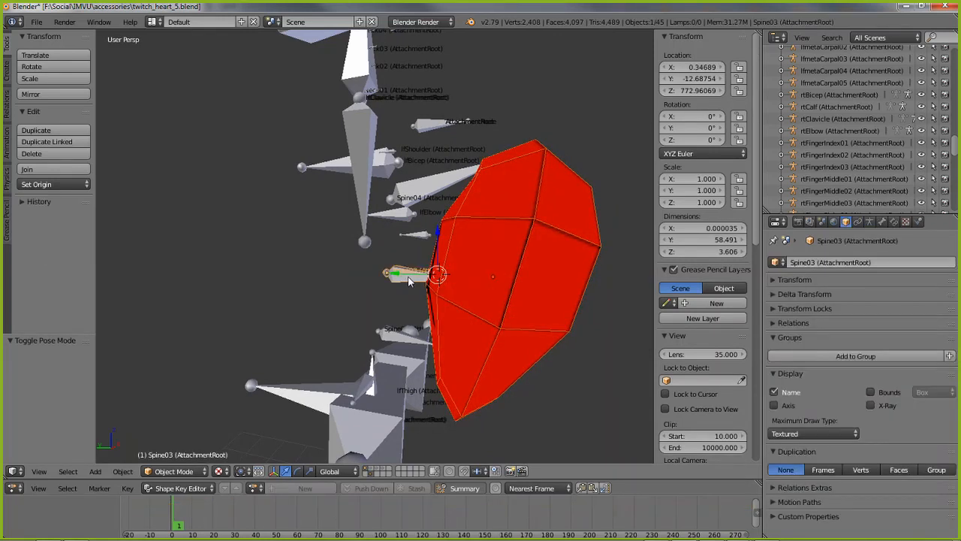
left_click(36, 21)
mouse_move(56, 267)
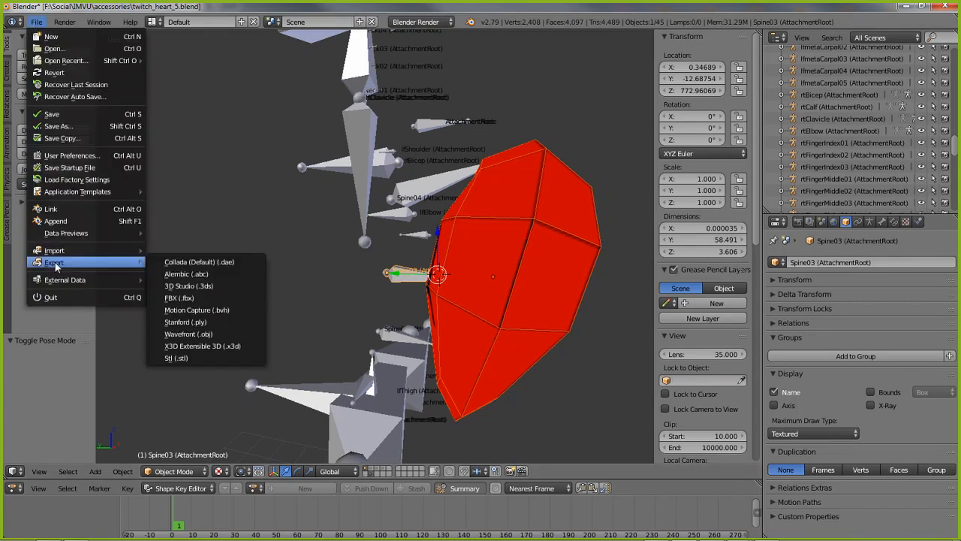
left_click(179, 298)
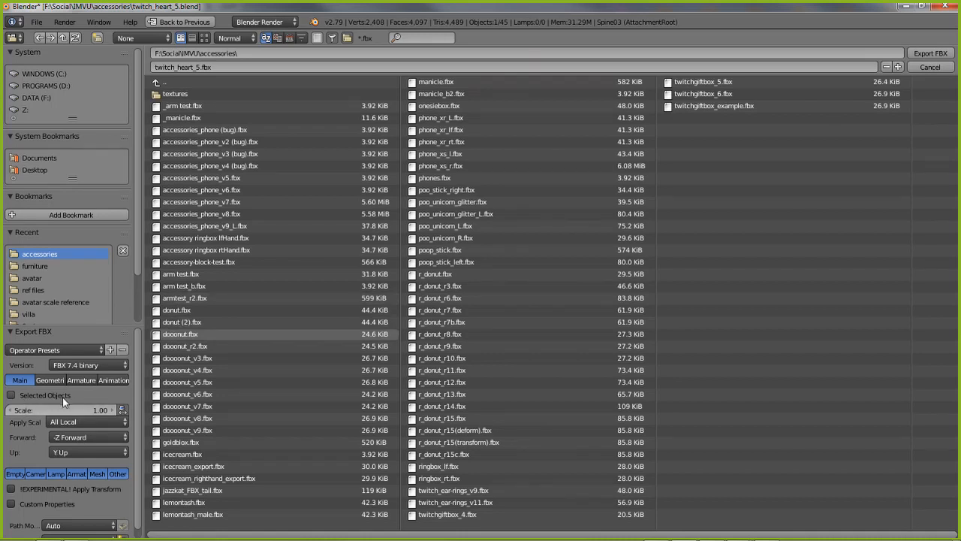
left_click(15, 398)
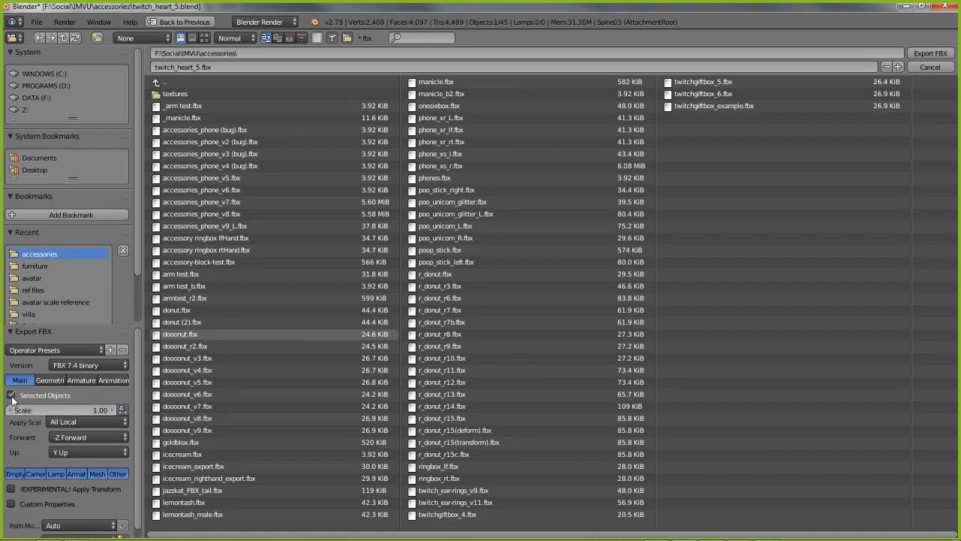
Review the FBX export's geometry and armature options, keeping Apply Modifiers and Add Leaf Bones enabled
left_click(50, 382)
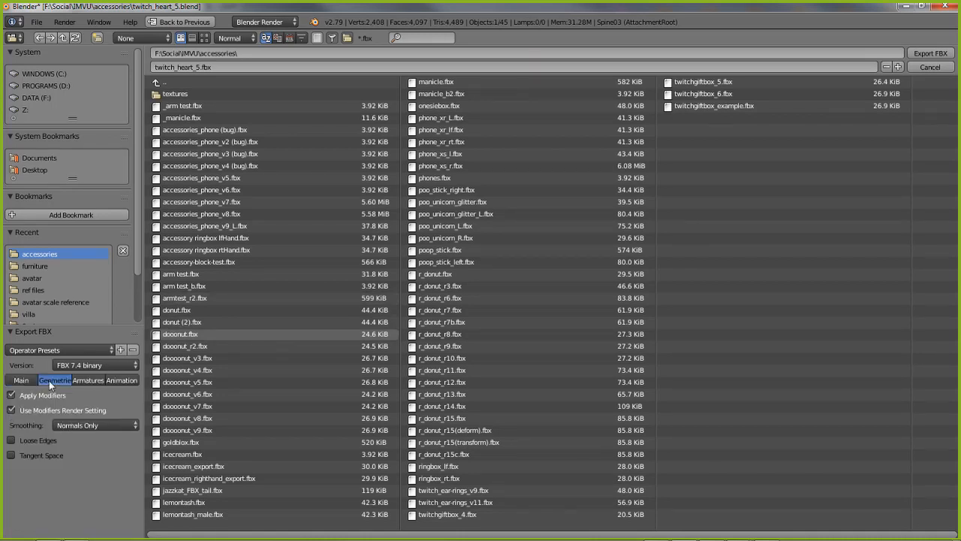
left_click(11, 395)
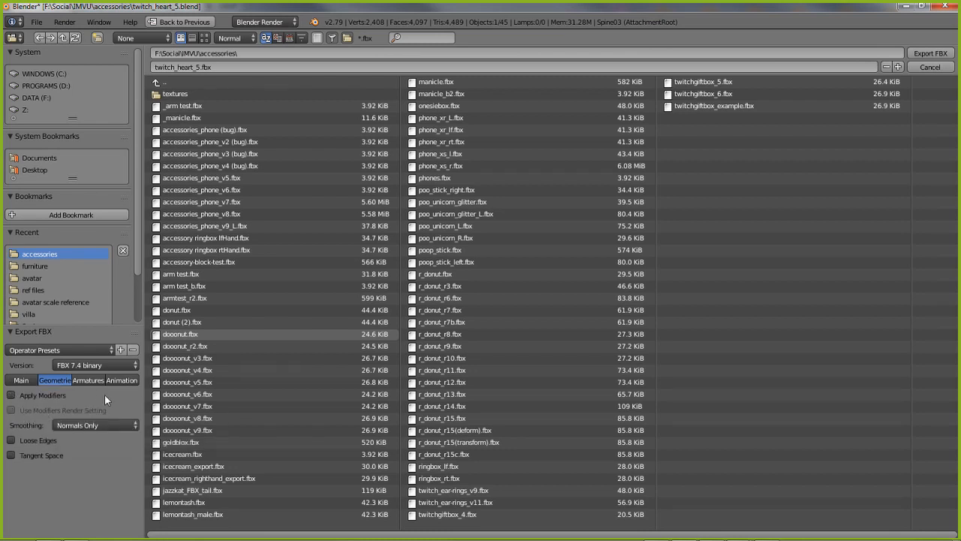
left_click(85, 380)
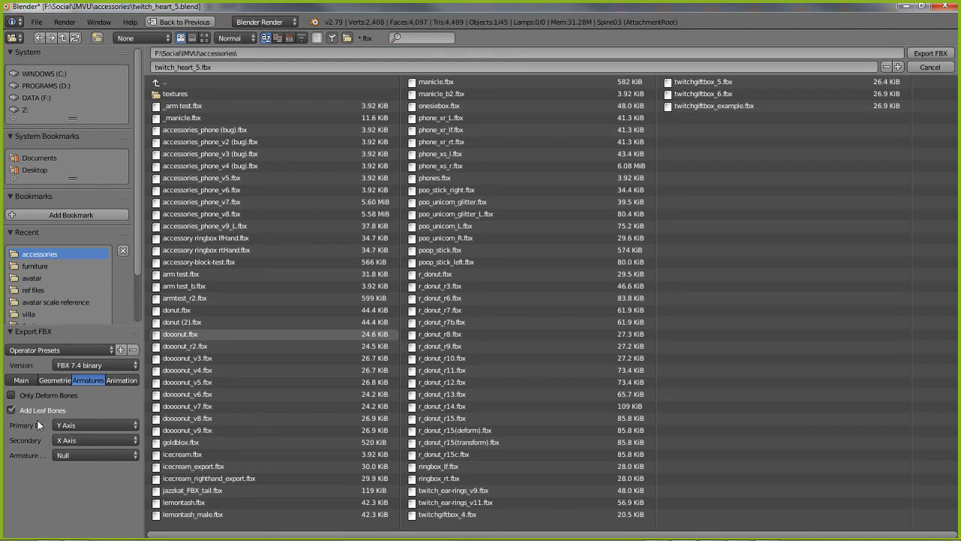
left_click(12, 410)
left_click(51, 380)
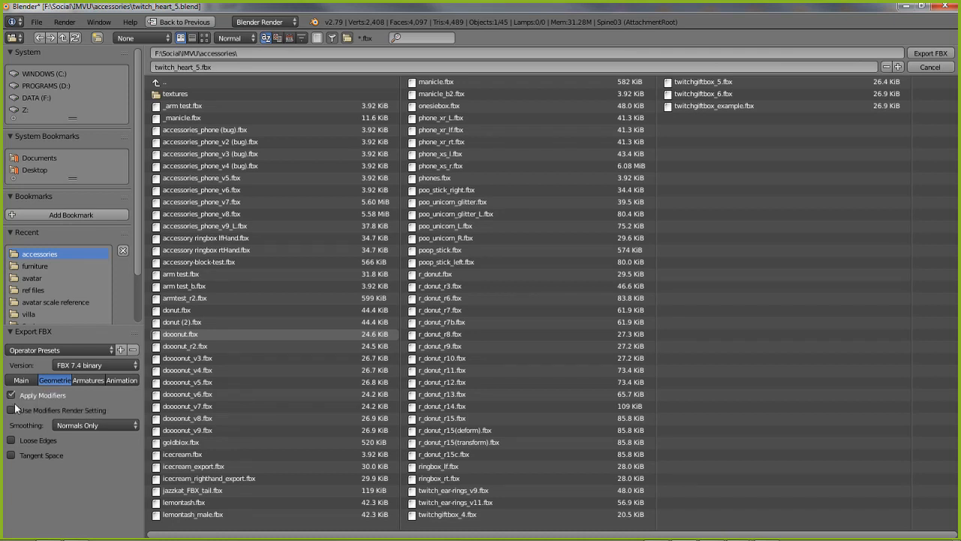
left_click(87, 381)
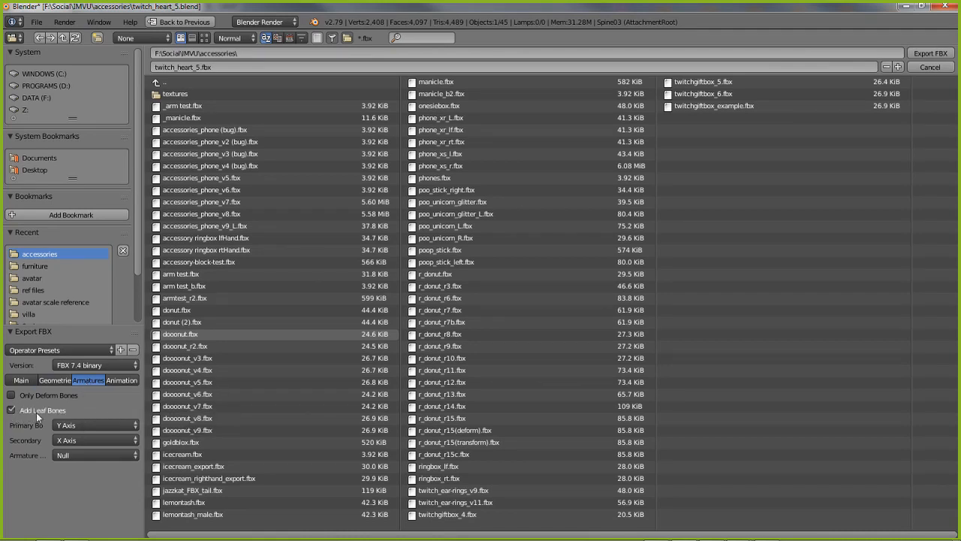
Turn off NLA Strips and Force Start/End Keying in the animation export options and export the selection as twitch_heart_5.fbx
left_click(134, 381)
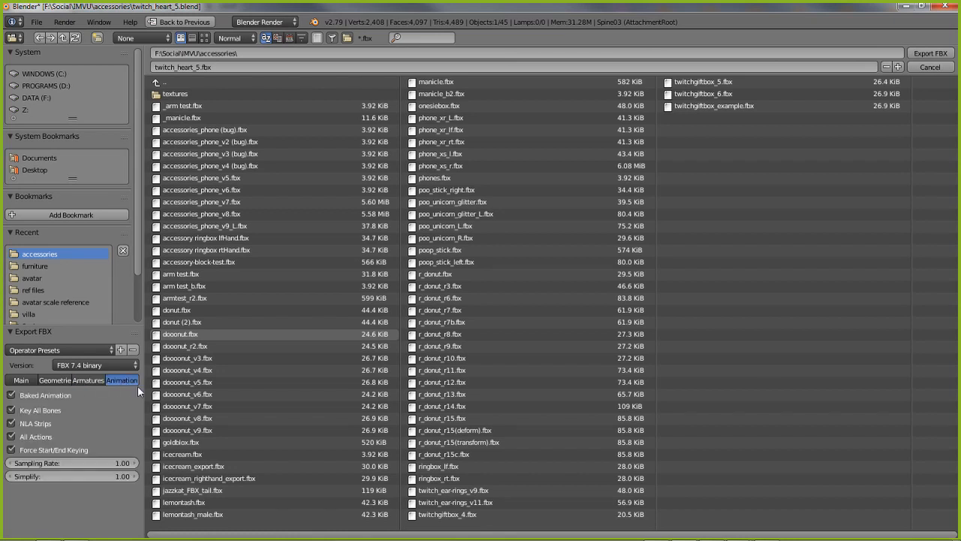
left_click(11, 424)
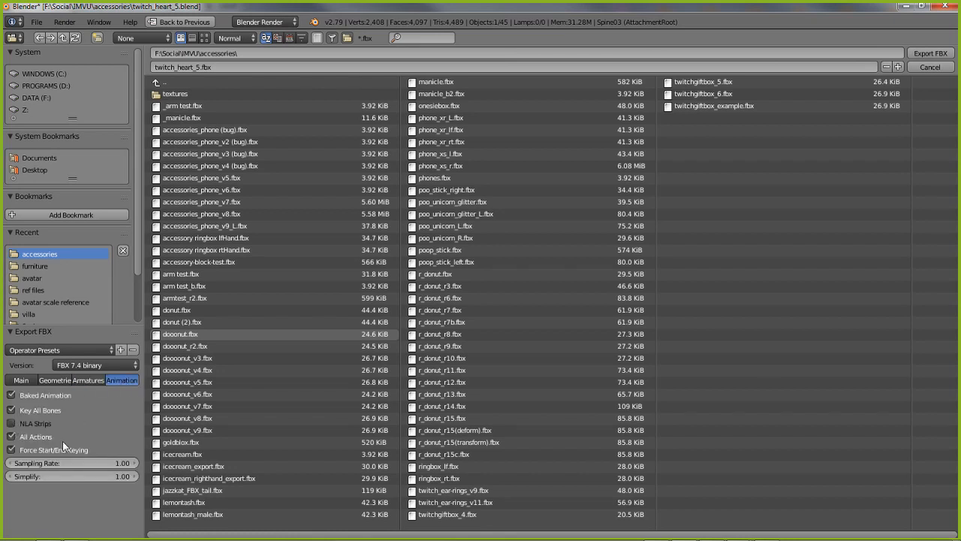
left_click(14, 451)
left_click(25, 381)
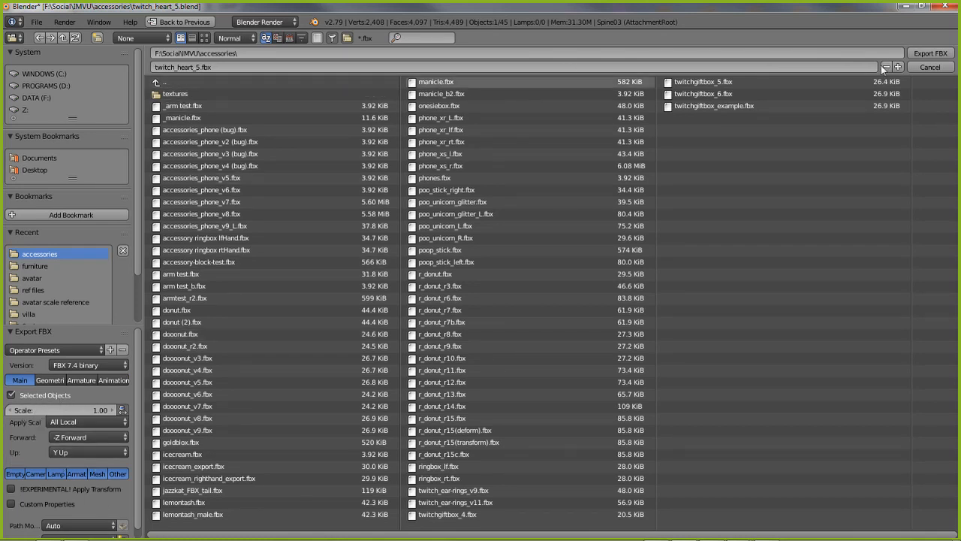
left_click(932, 54)
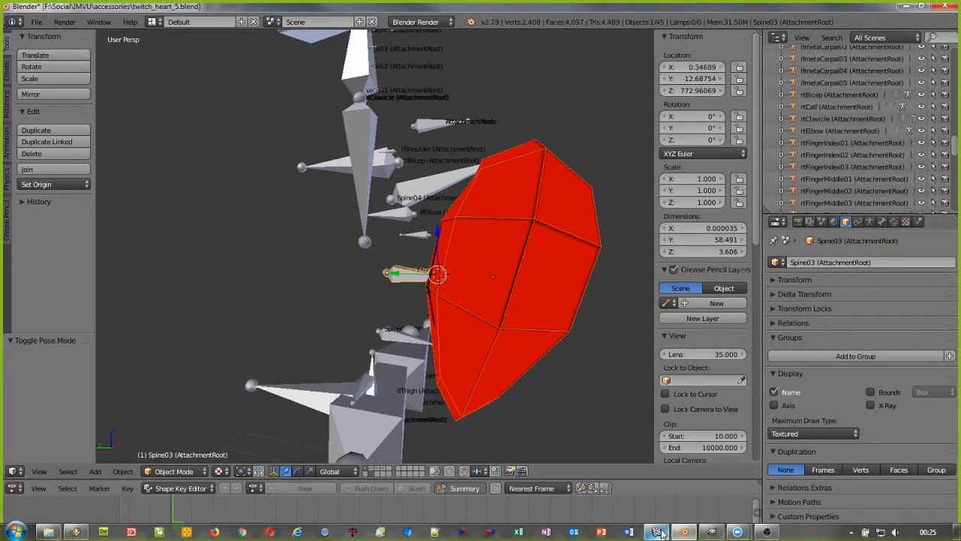
Switch to IMVU and derive a new product from the female Accessory, product ID 682 (Glasses Spice Lagoon)
left_click(656, 532)
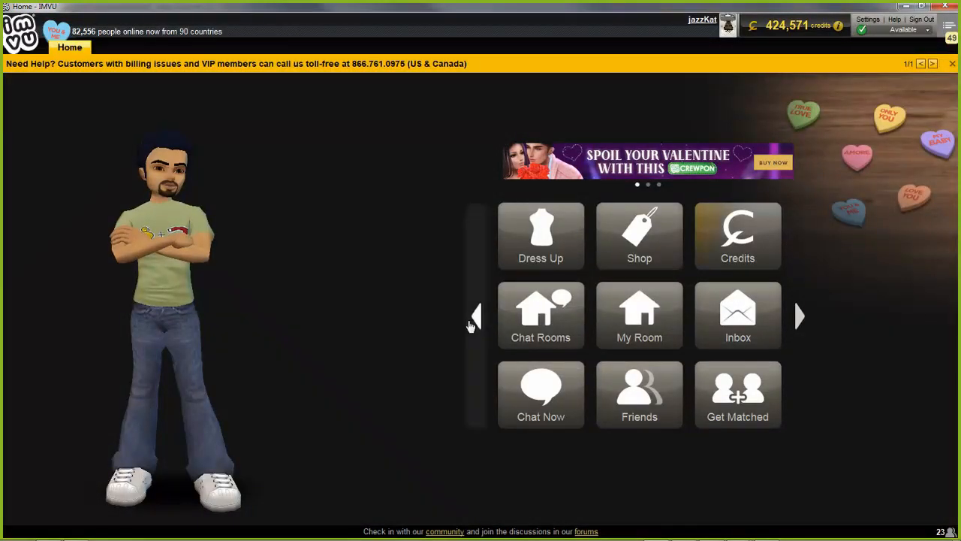
left_click(476, 316)
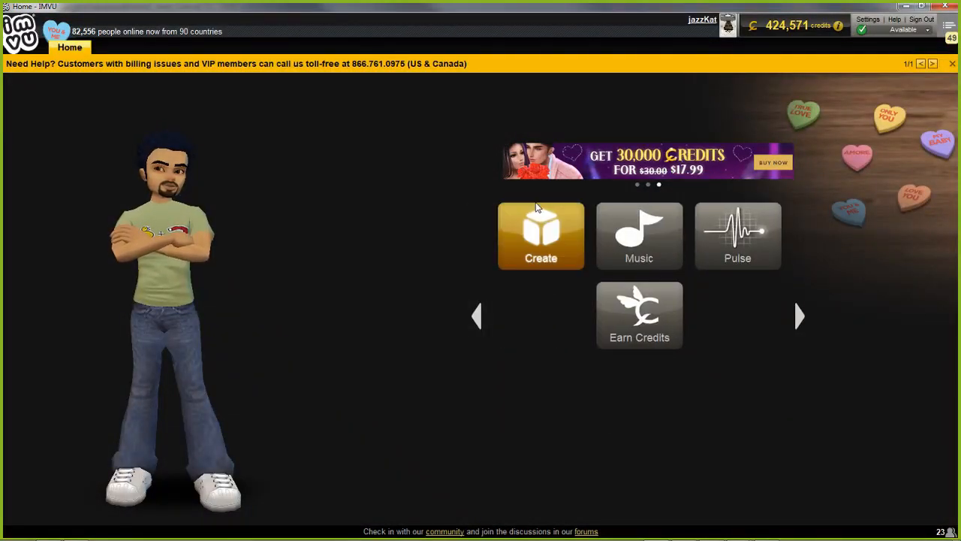
left_click(515, 223)
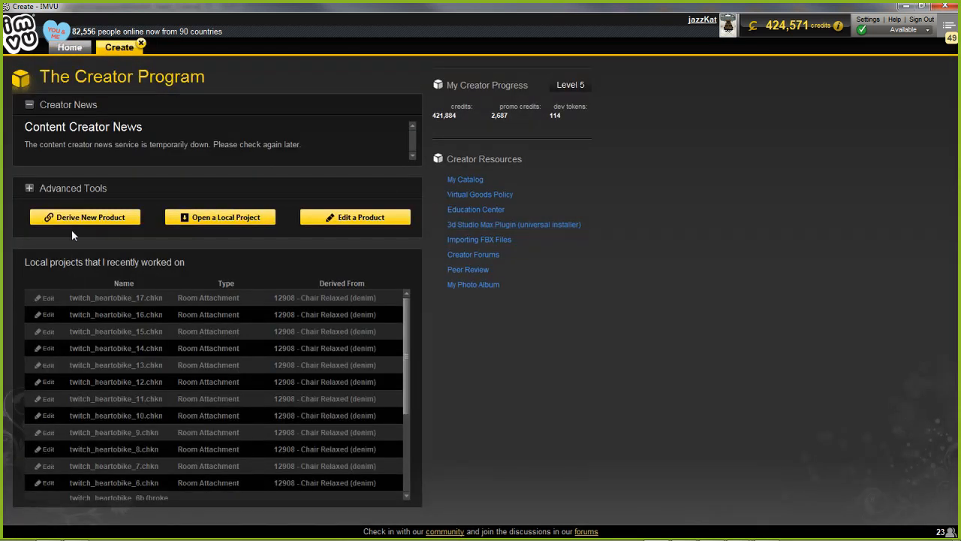
left_click(87, 215)
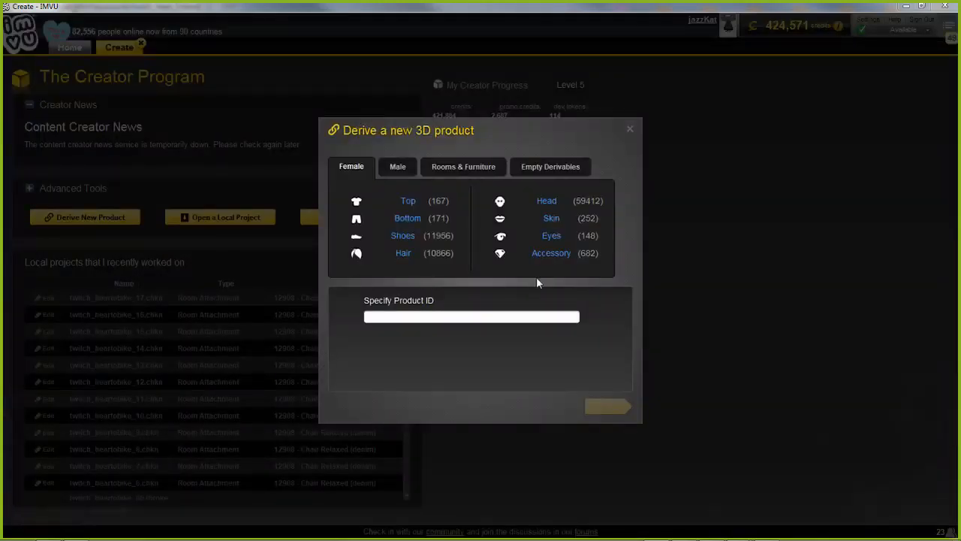
left_click(553, 262)
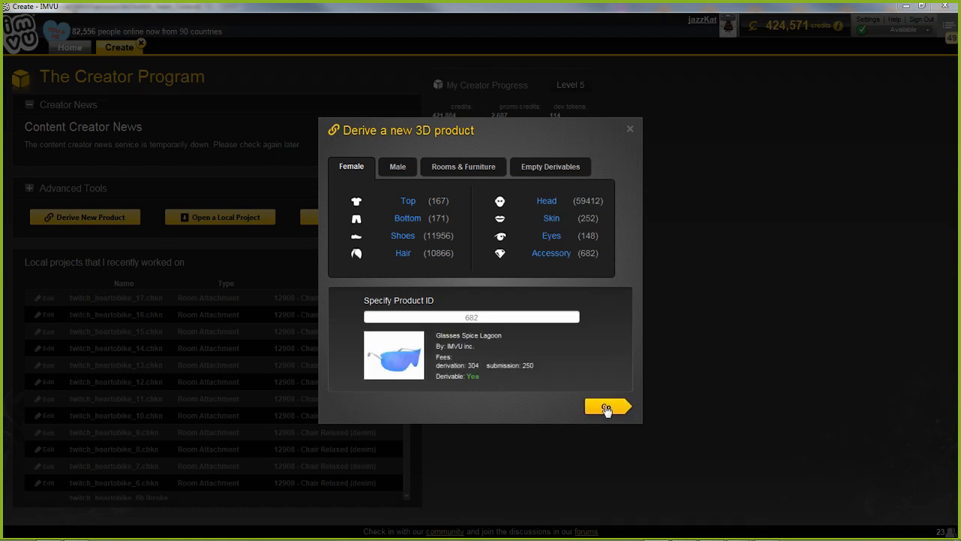
left_click(606, 408)
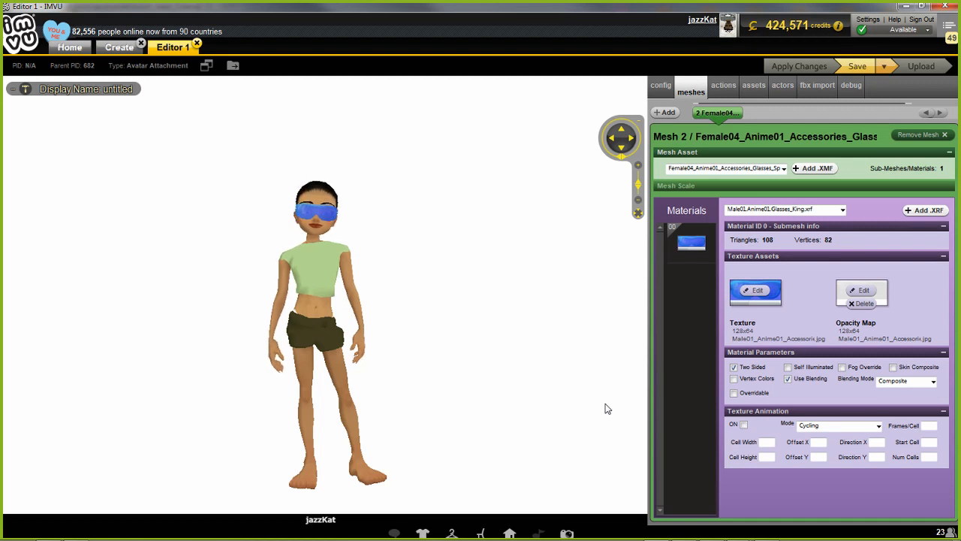
Load twitch_heart_5.fbx from the F:\Social\IMVU\accessories folder into the derived product's FBX import
scroll(370, 310, "down", 3)
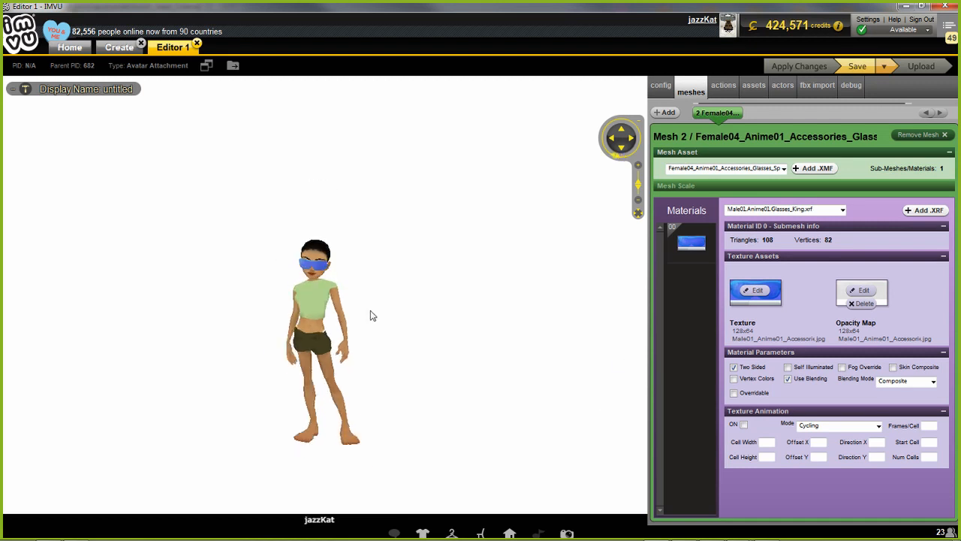
scroll(369, 309, "up", 5)
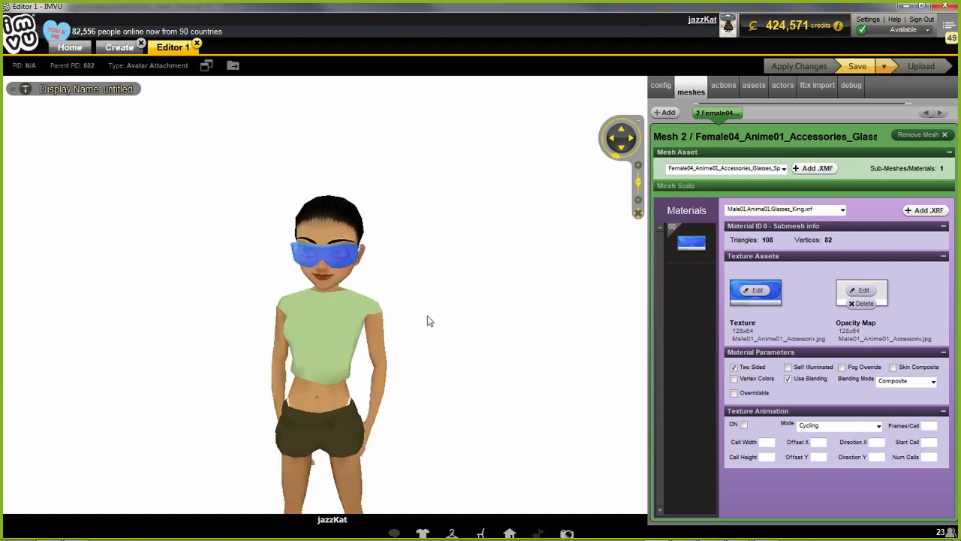
left_click(817, 88)
left_click(681, 114)
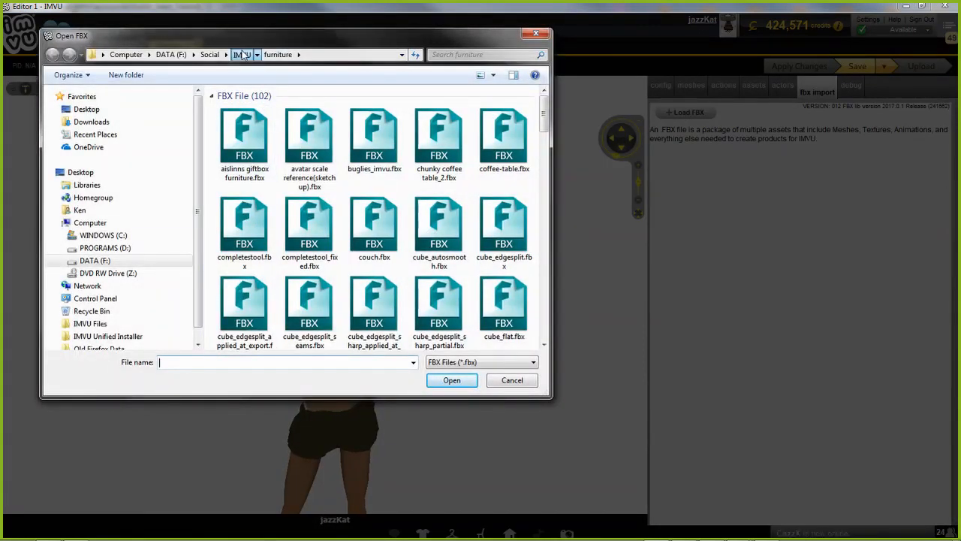
left_click(241, 54)
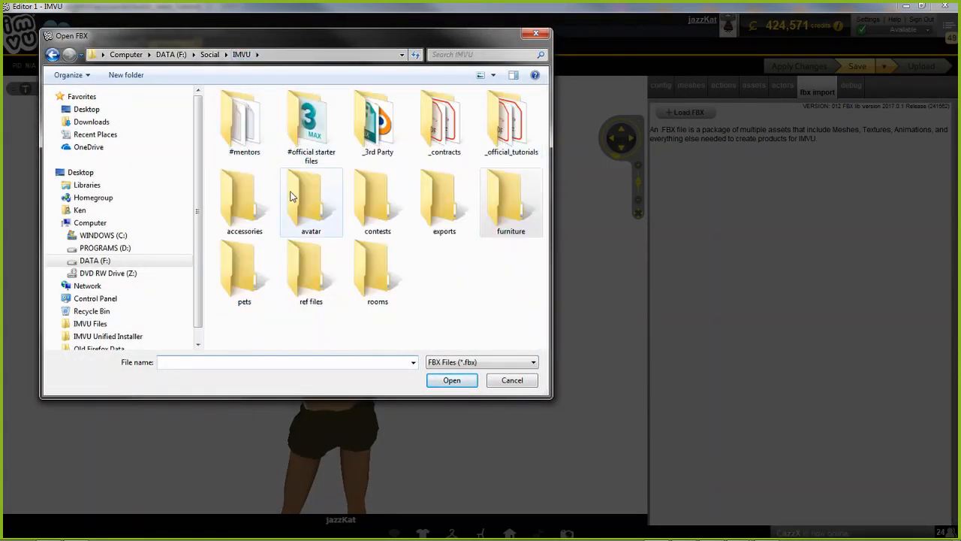
double_click(254, 199)
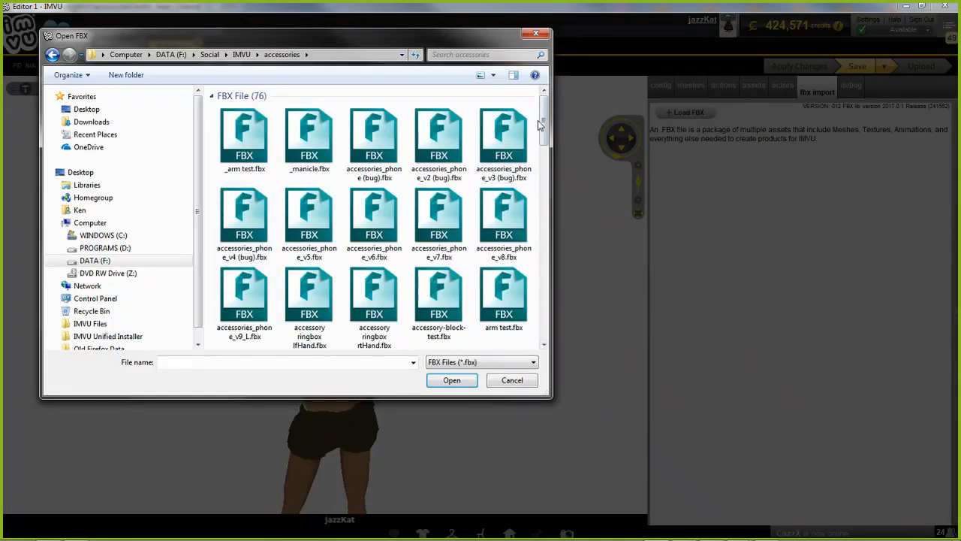
left_click_drag(544, 118, 546, 299)
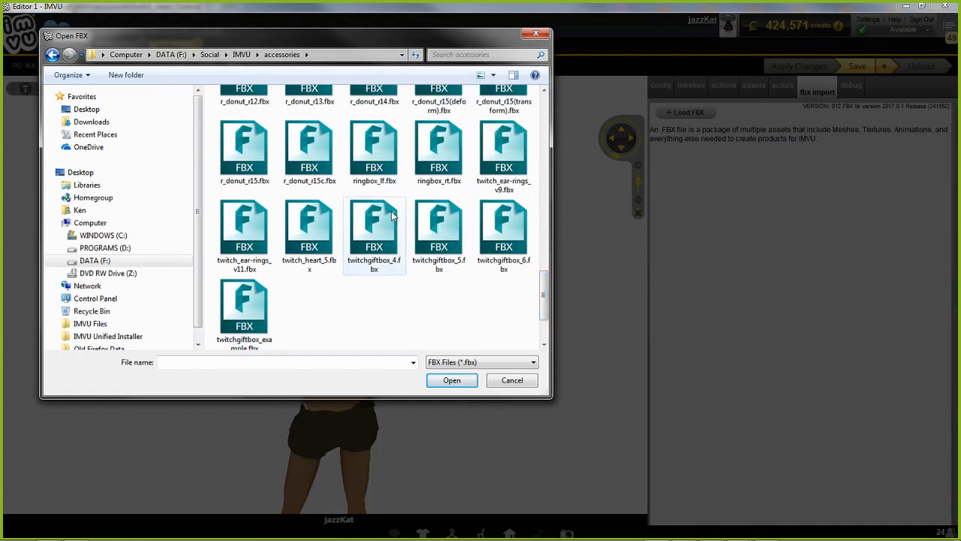
left_click(312, 224)
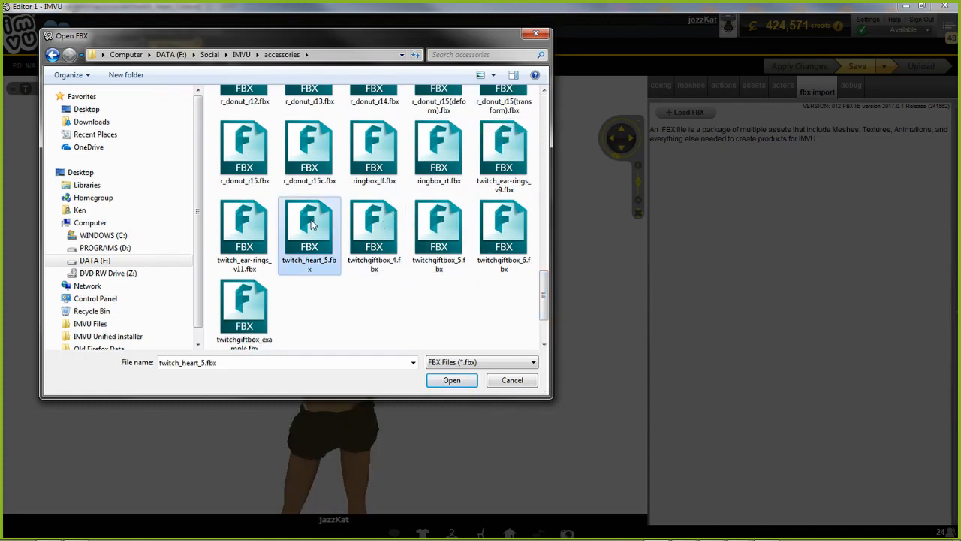
left_click(456, 381)
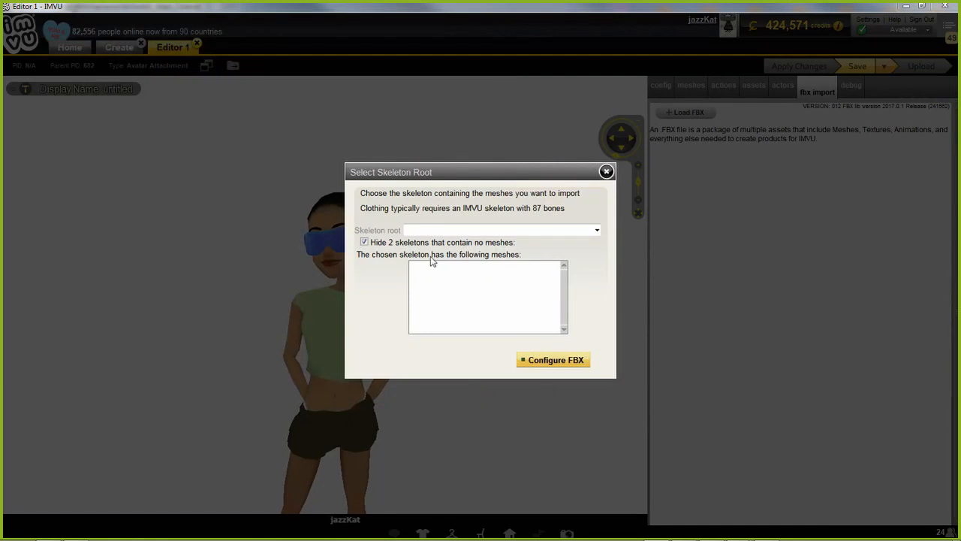
Show skeletons that contain no meshes, choose AttachmentRoot as the skeleton root, configure the FBX and accept the import changes
left_click(425, 231)
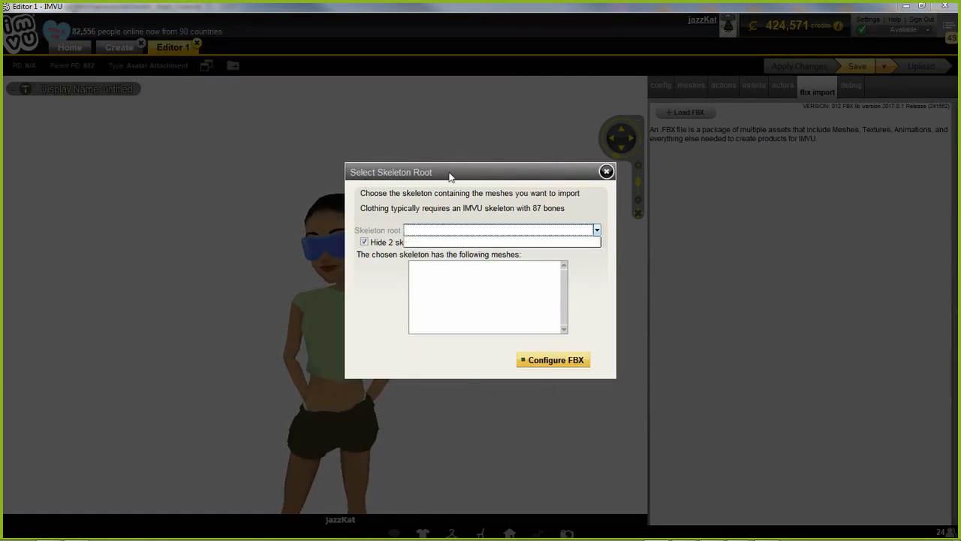
left_click(423, 237)
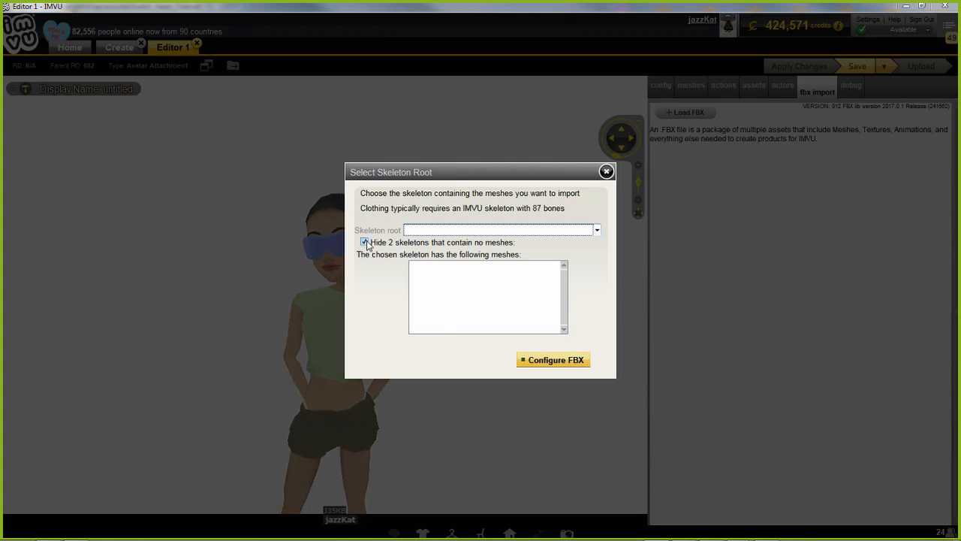
left_click(365, 242)
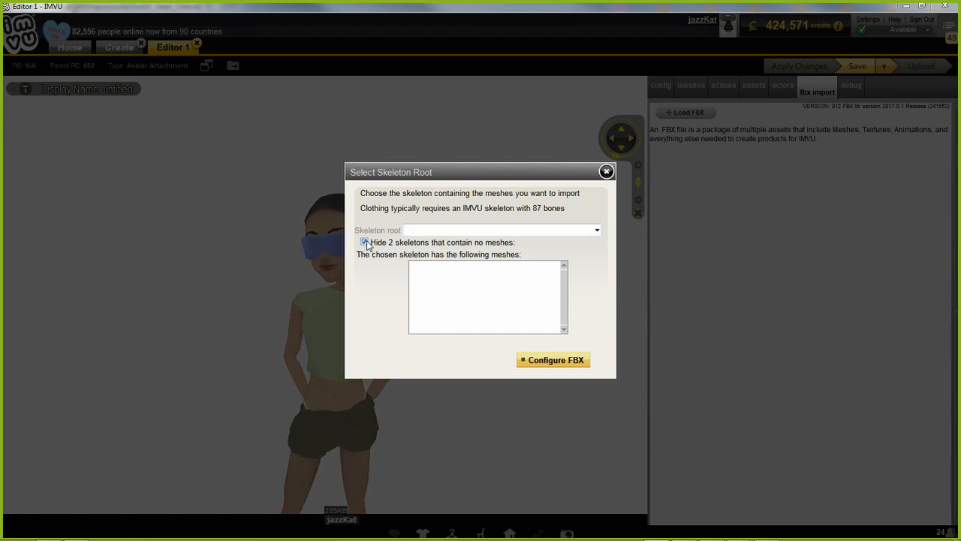
left_click(444, 234)
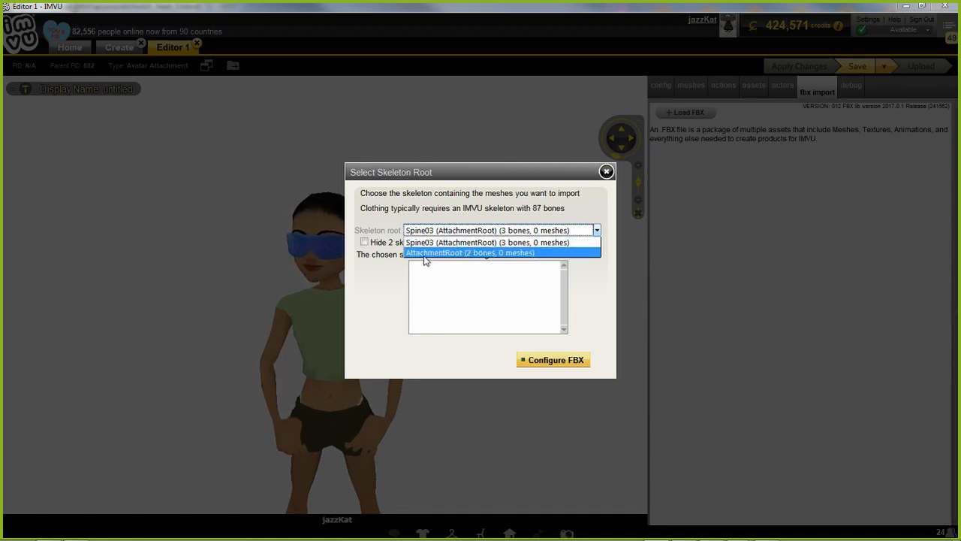
left_click(462, 254)
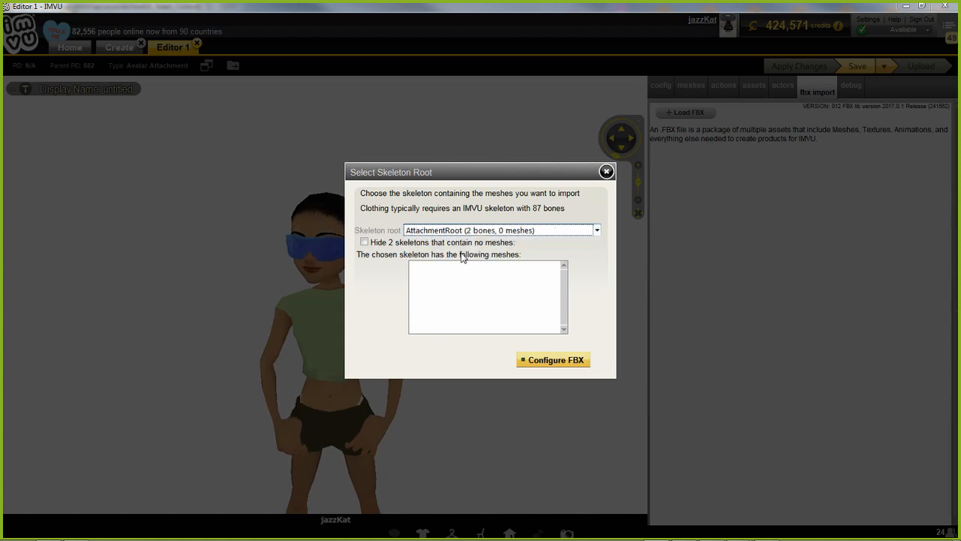
left_click(552, 362)
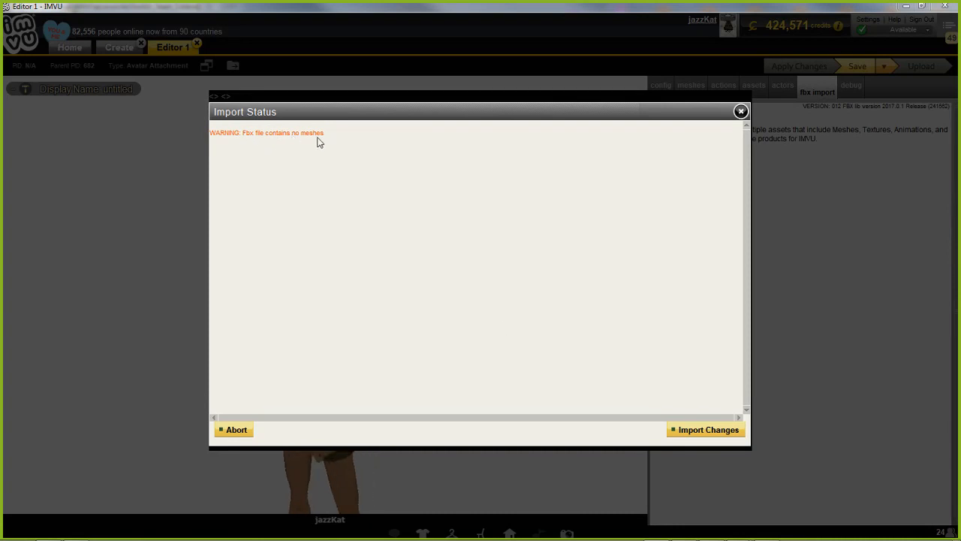
left_click(709, 430)
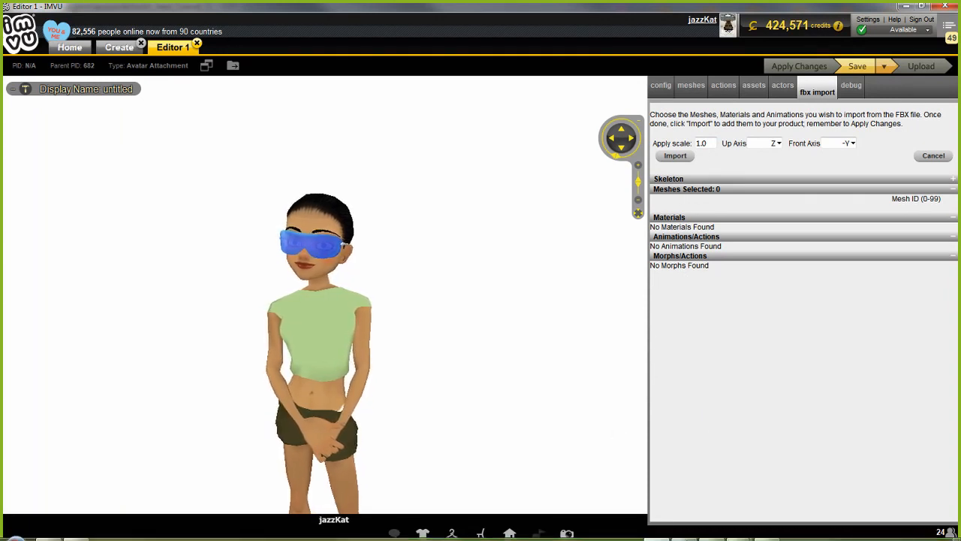
Switch to Blender and parent the heart mesh to the Spine03 armature using Object (Keep Transform)
mouse_move(709, 535)
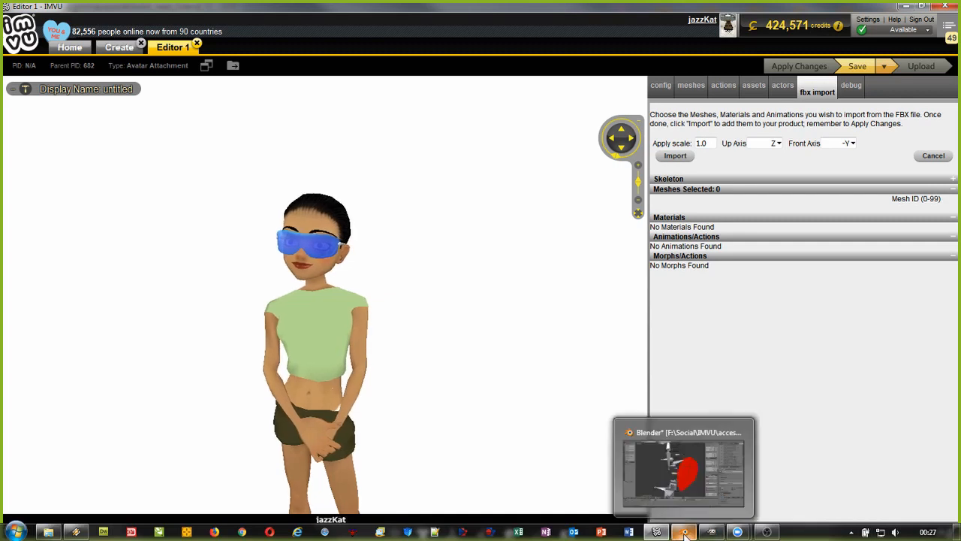
left_click(680, 462)
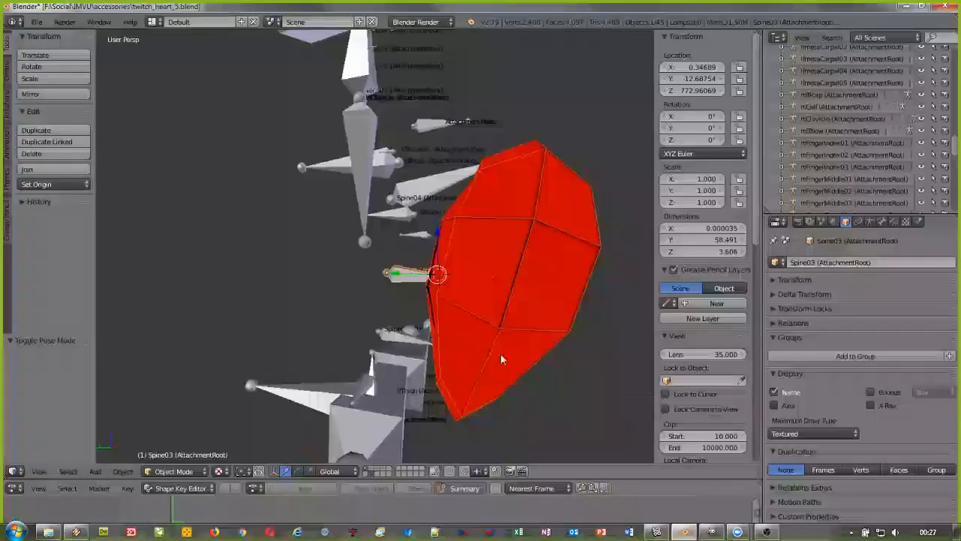
right_click(534, 163)
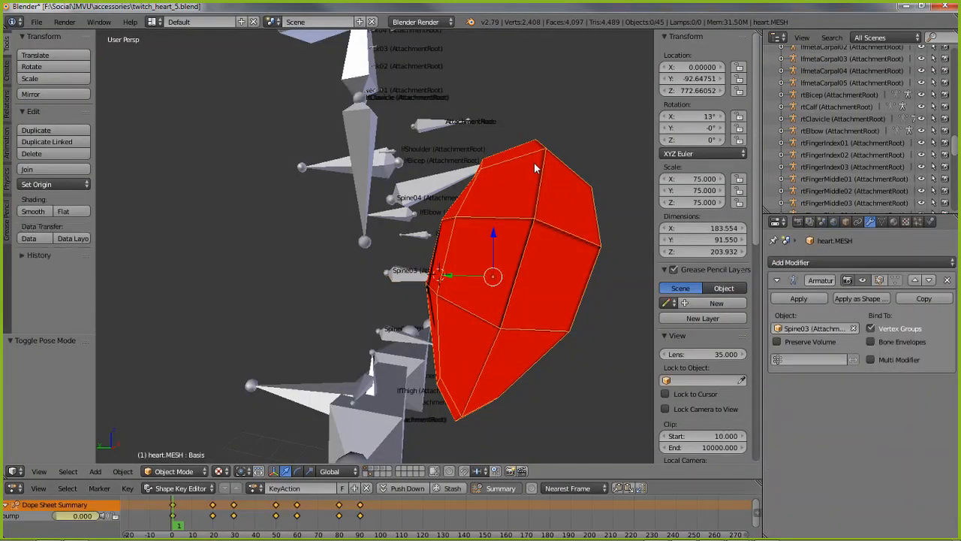
right_click(400, 276)
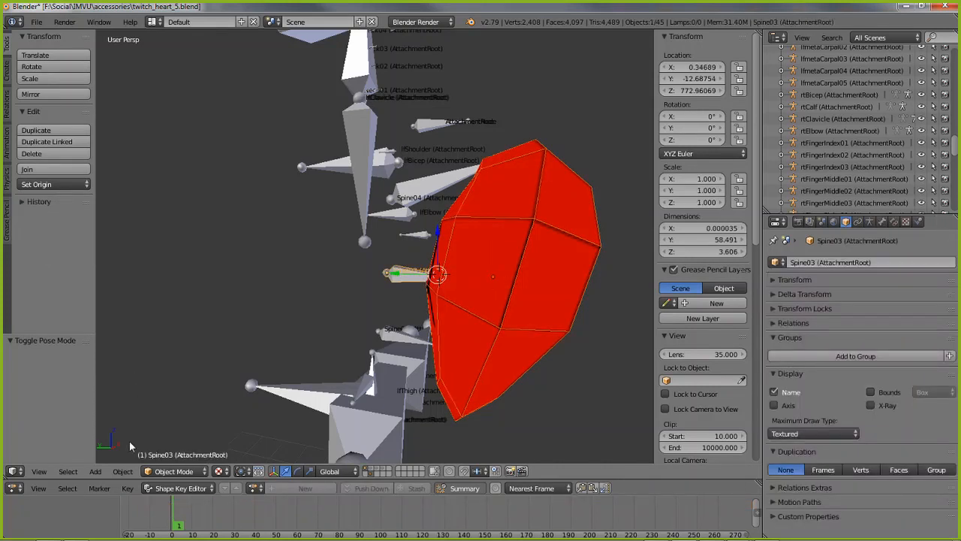
left_click(122, 471)
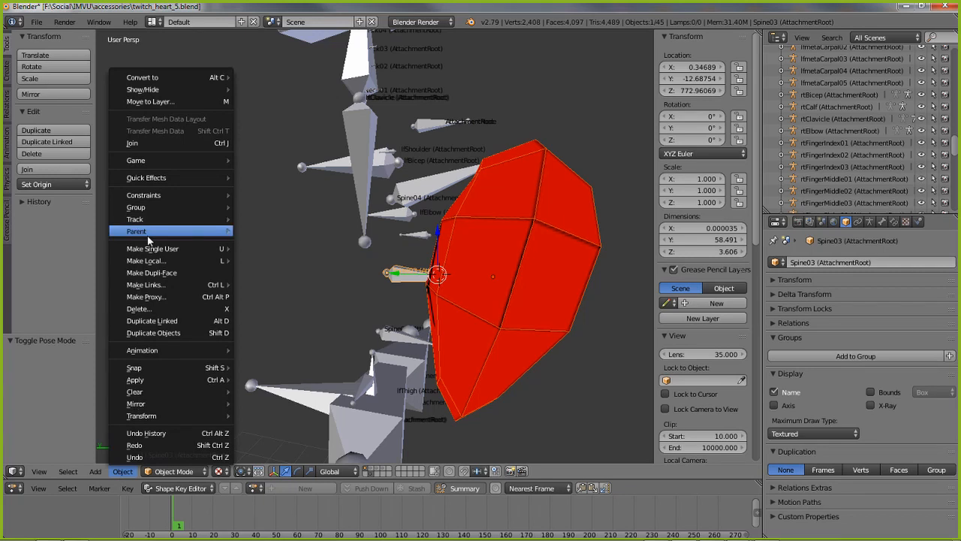
mouse_move(147, 233)
left_click(297, 235)
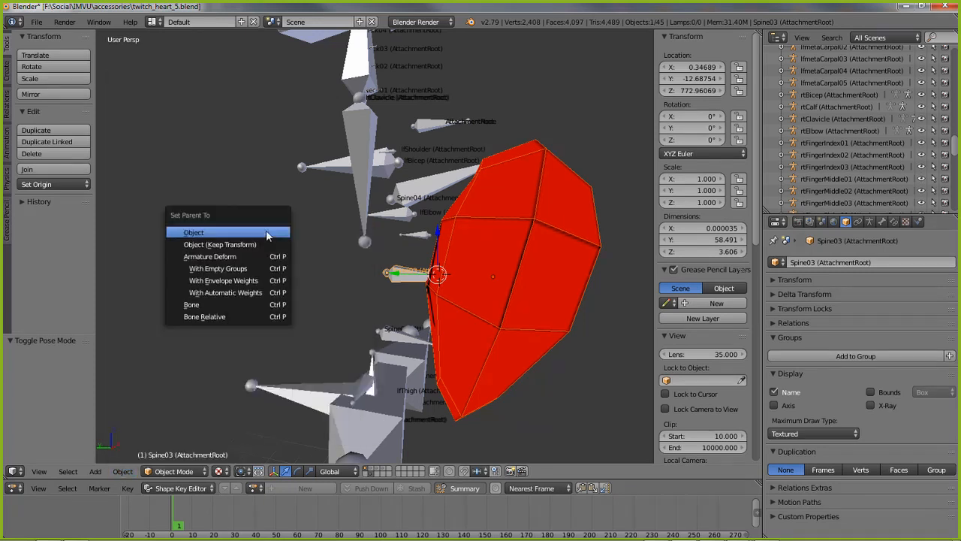
left_click(220, 247)
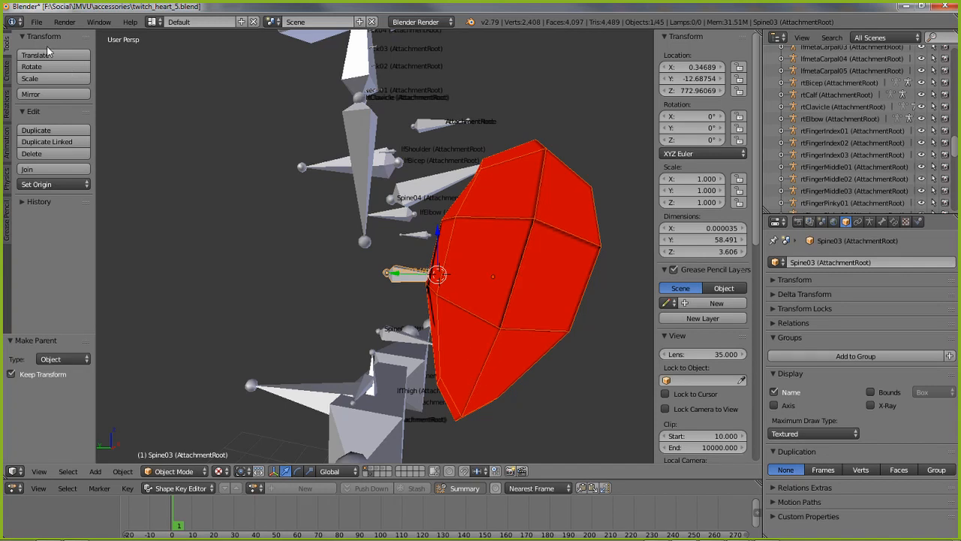
Examine the Spine03 armature's bone properties and the heart mesh's Armature modifier settings
left_click(38, 24)
mouse_move(118, 263)
left_click(883, 222)
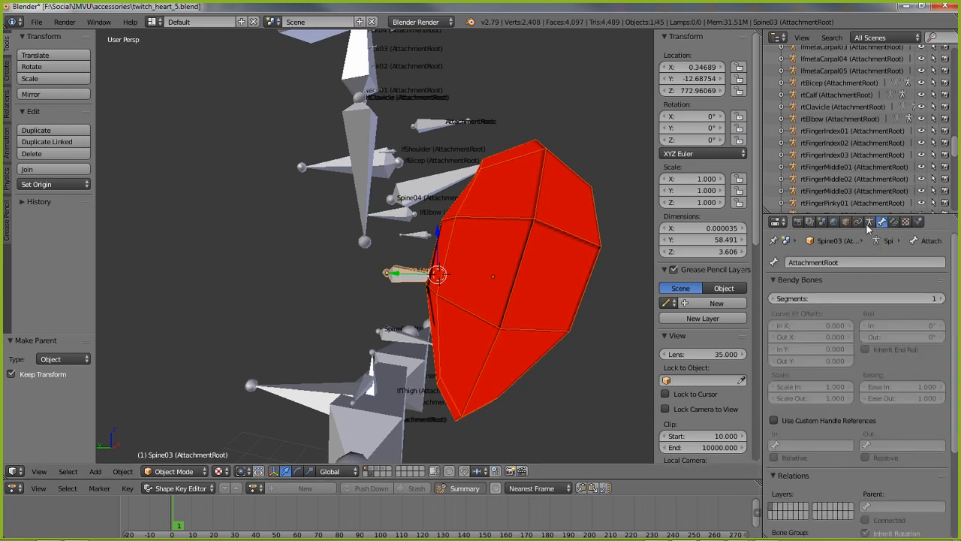
right_click(533, 221)
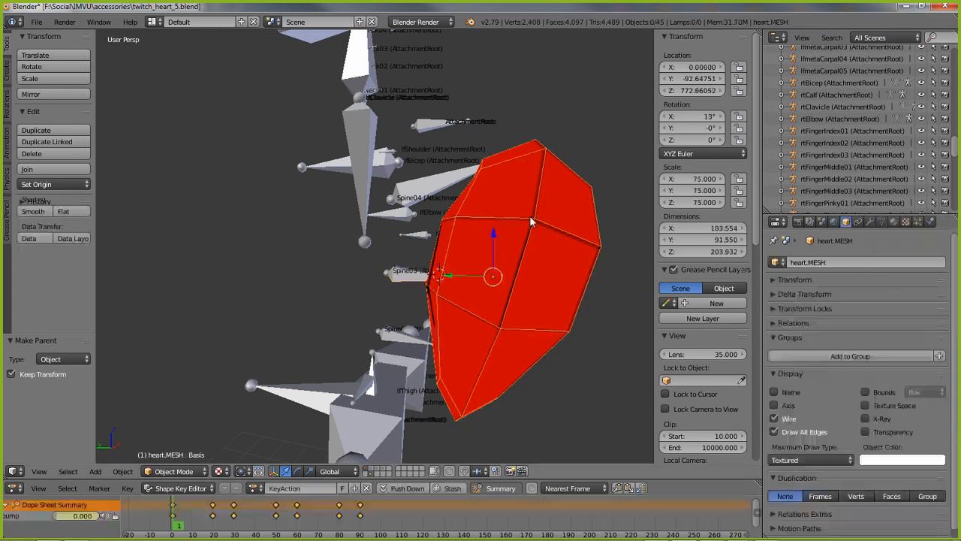
left_click(869, 222)
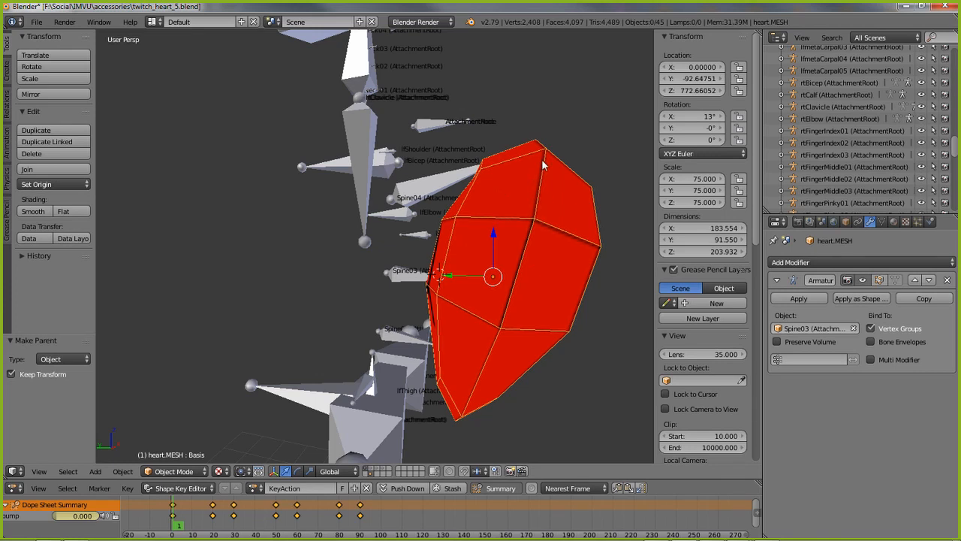
right_click(402, 282)
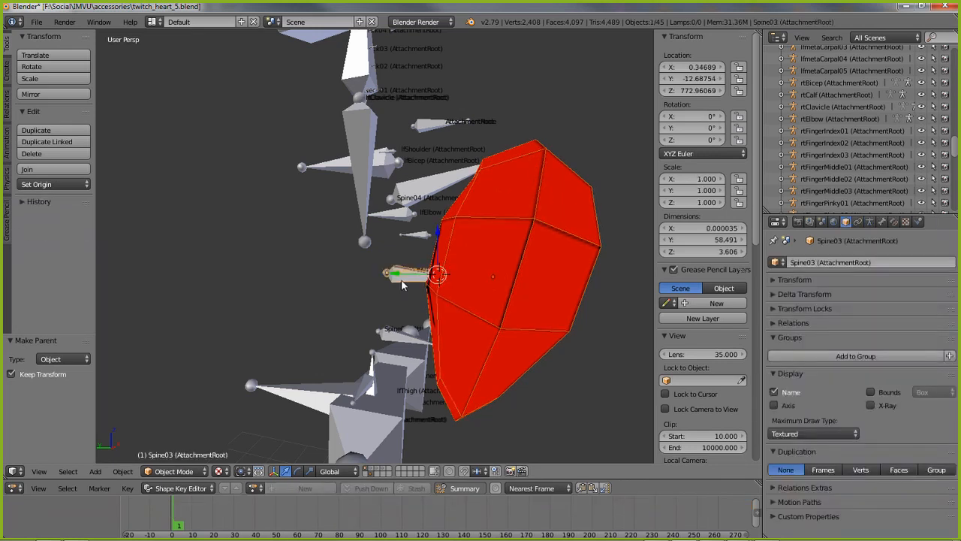
right_click(539, 199)
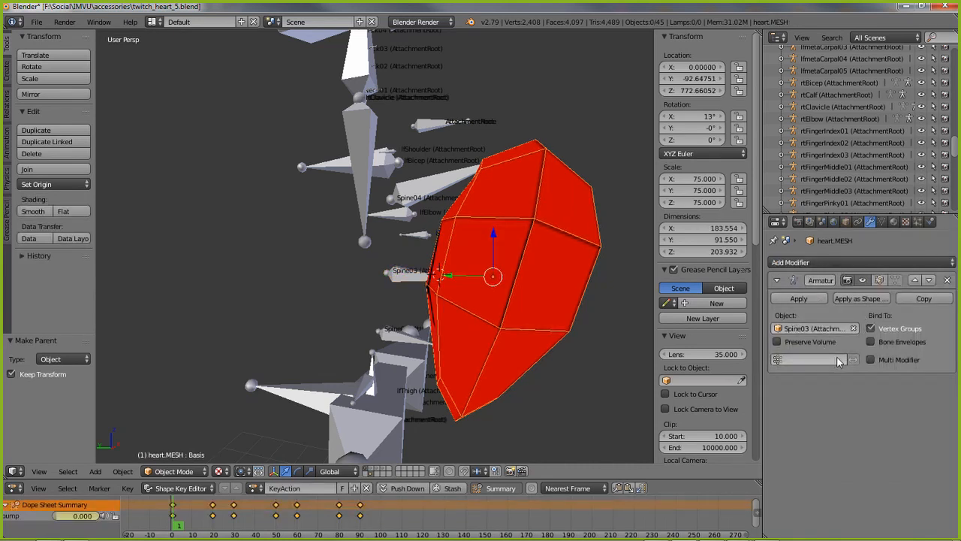
right_click(410, 273)
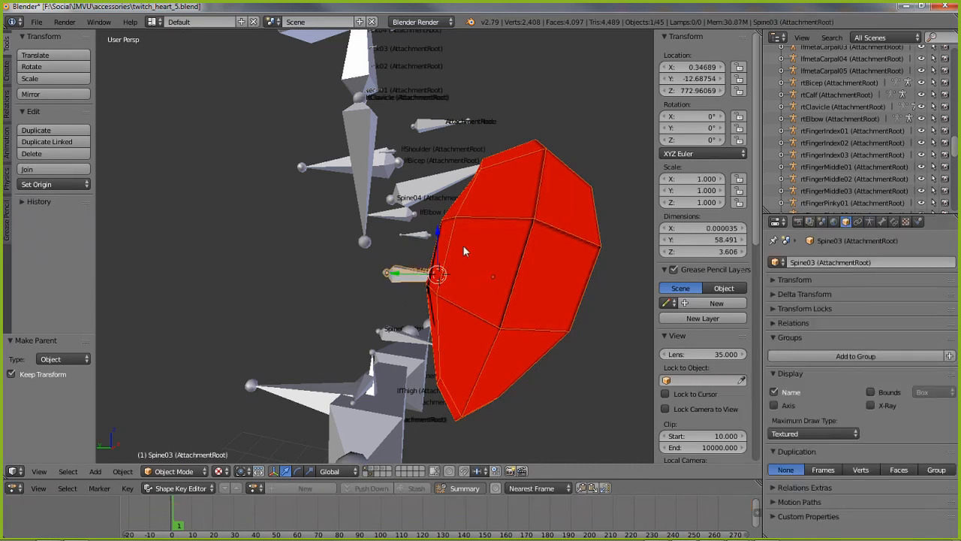
Export the selected heart mesh and Spine03 armature over twitch_heart_5.fbx, checking the export options, and save the Blender file
right_click(547, 177, "shift")
right_click(409, 273, "shift")
left_click(36, 22)
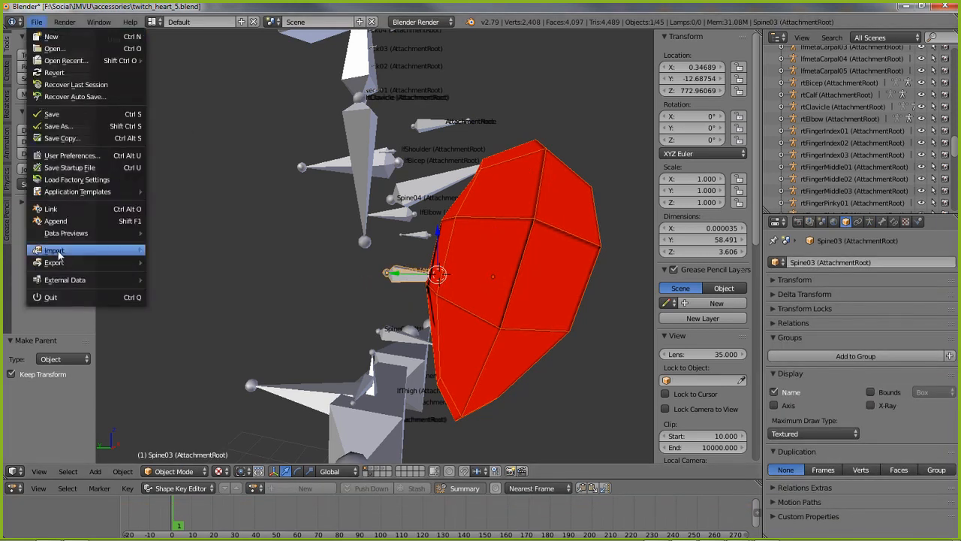
mouse_move(57, 265)
left_click(180, 298)
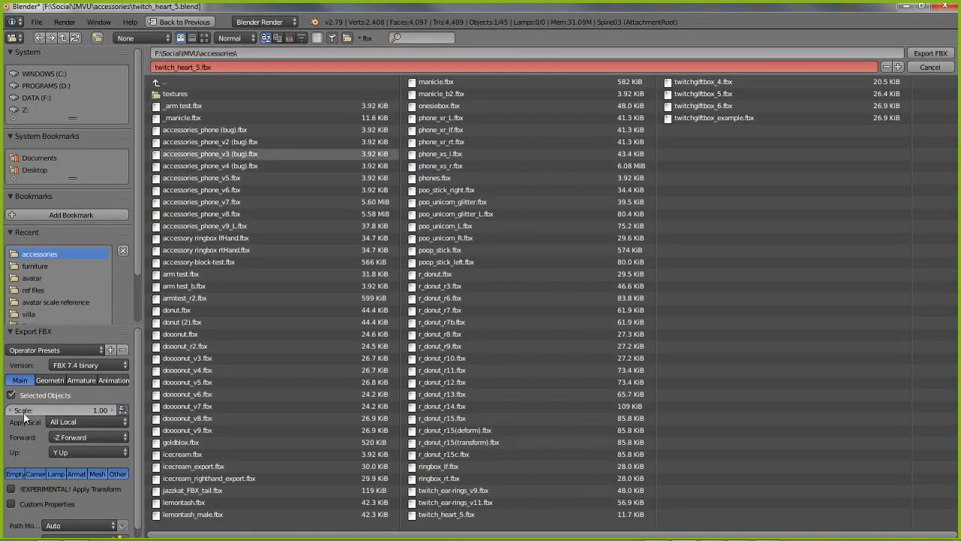
left_click(53, 381)
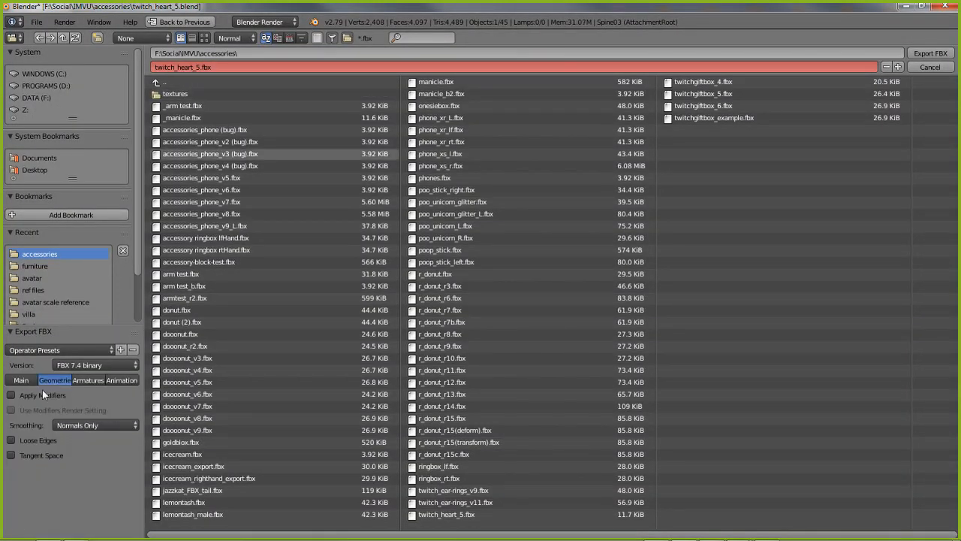
left_click(87, 380)
left_click(114, 381)
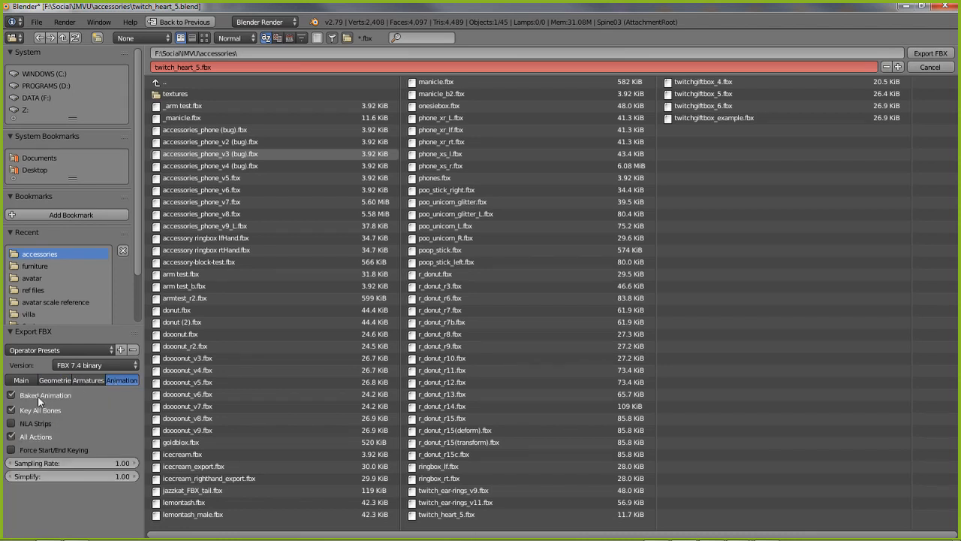
left_click(938, 54)
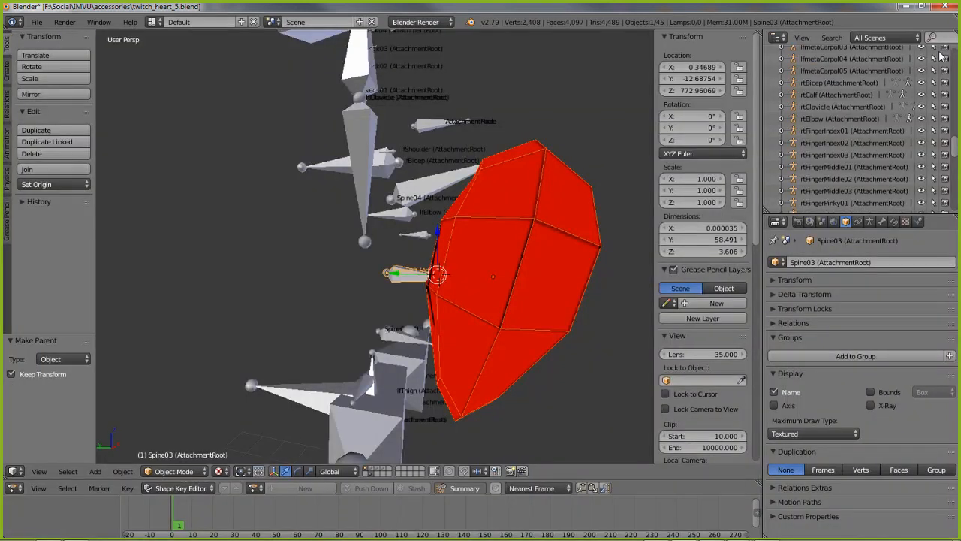
left_click(36, 22)
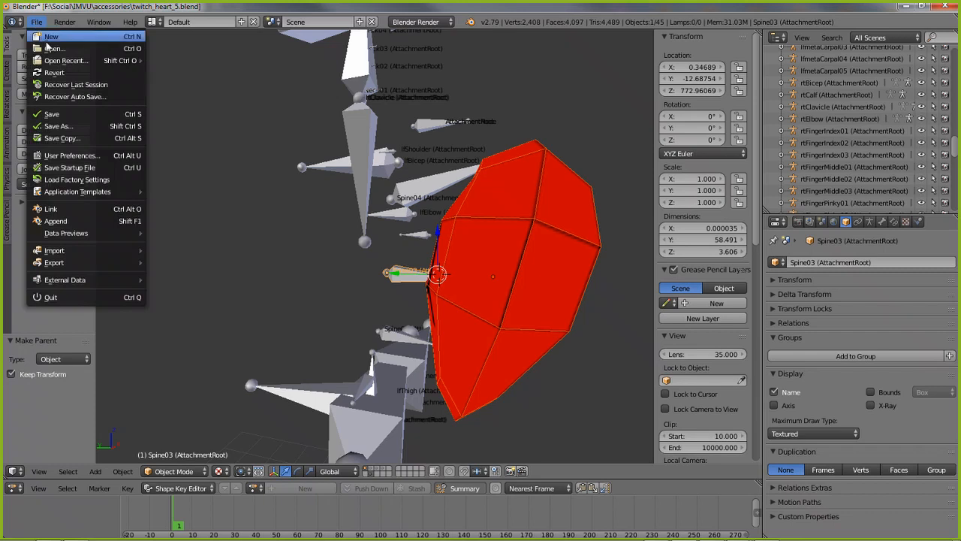
left_click(51, 114)
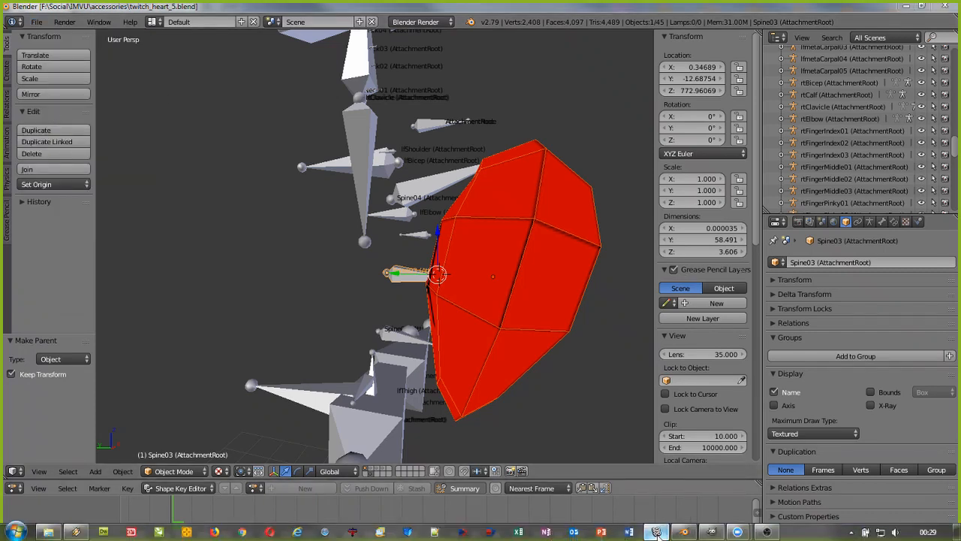
Switch to IMVU, cancel the pending FBX import and load twitch_heart_5.fbx again from the accessories folder
left_click(656, 532)
left_click(933, 156)
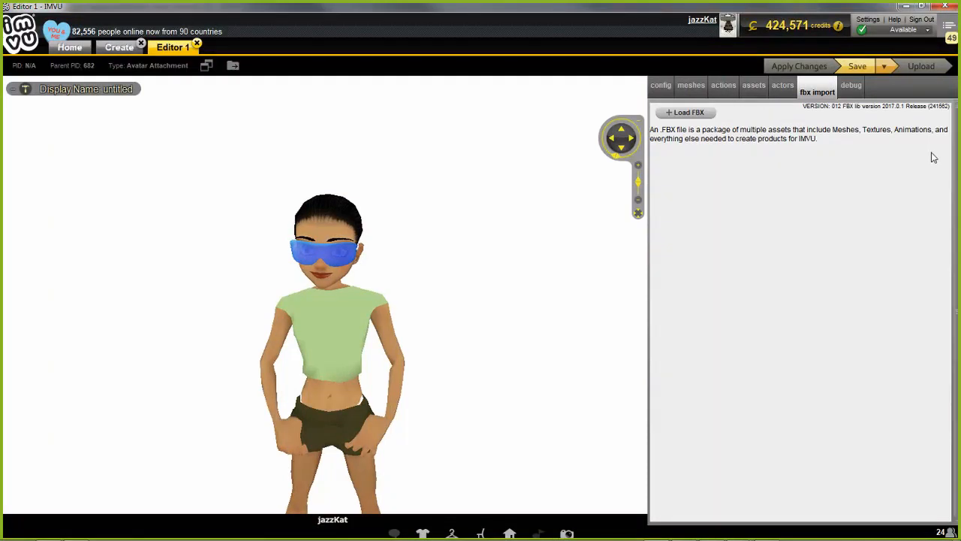
left_click(682, 112)
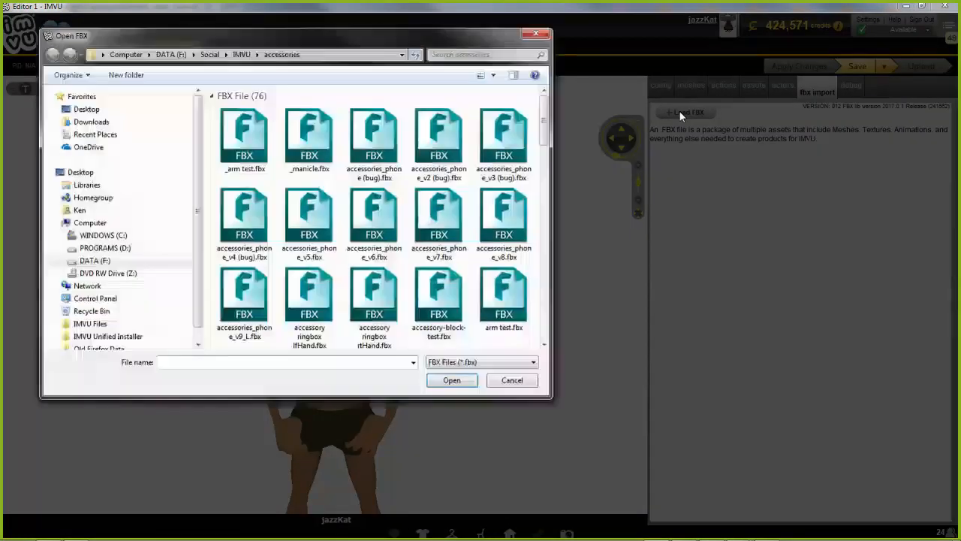
left_click_drag(545, 120, 548, 304)
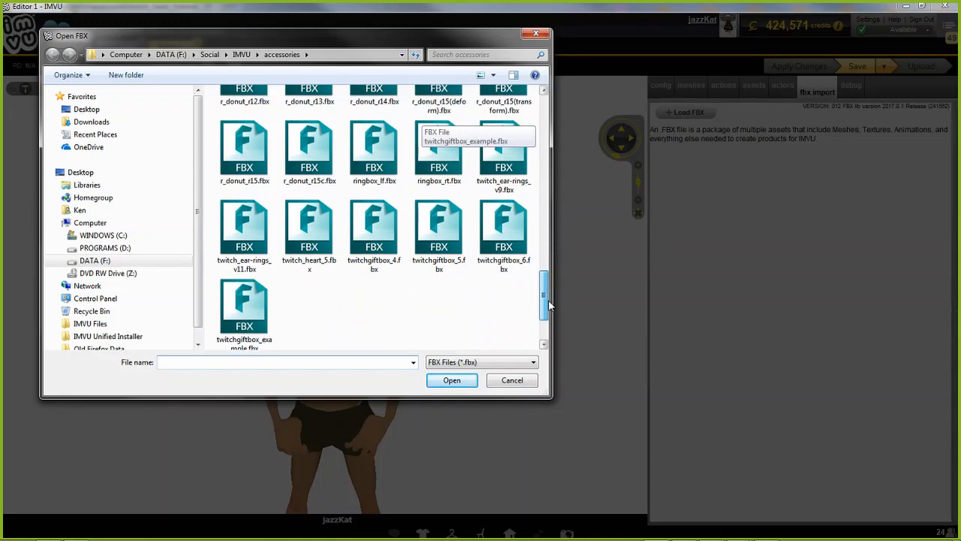
left_click(309, 229)
left_click(452, 380)
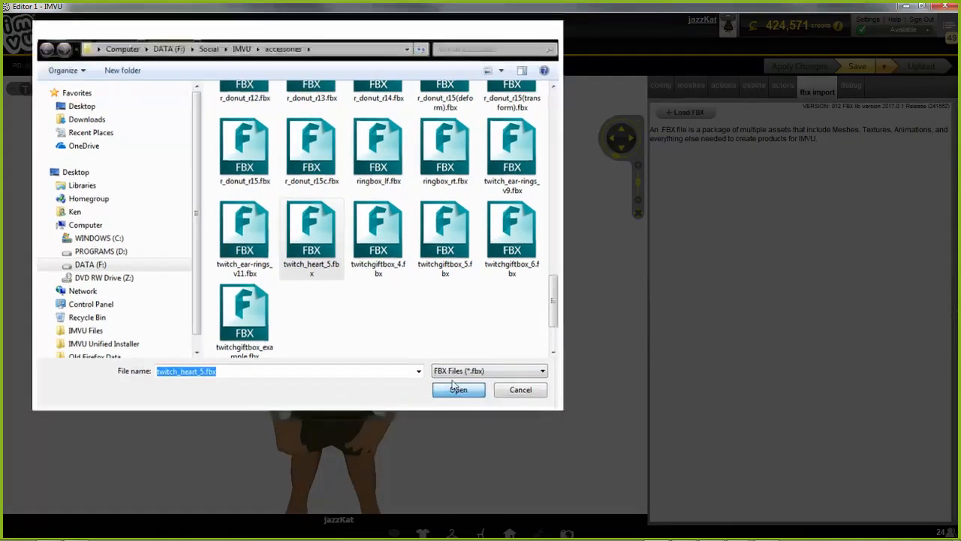
Show skeletons that contain no meshes and choose AttachmentRoot as the skeleton root
left_click(365, 243)
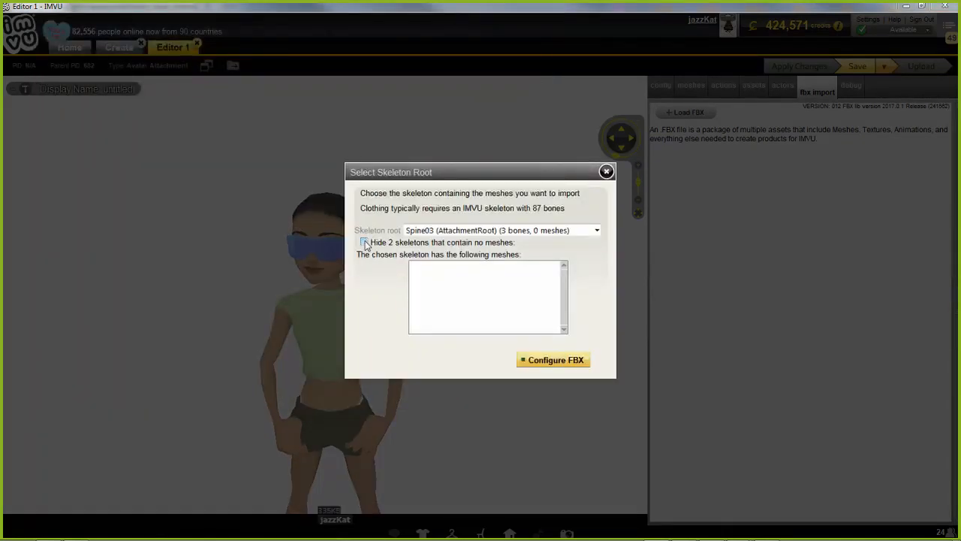
left_click(570, 230)
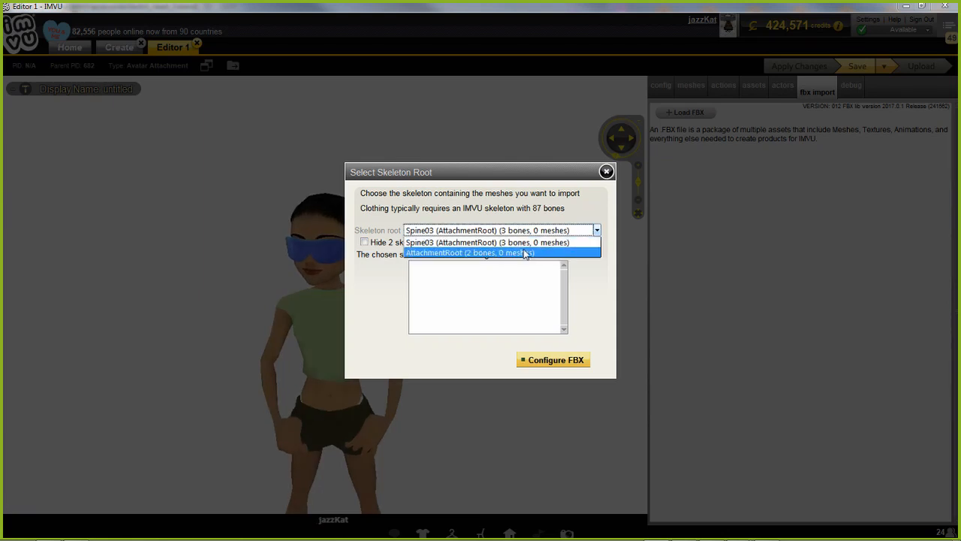
left_click(483, 254)
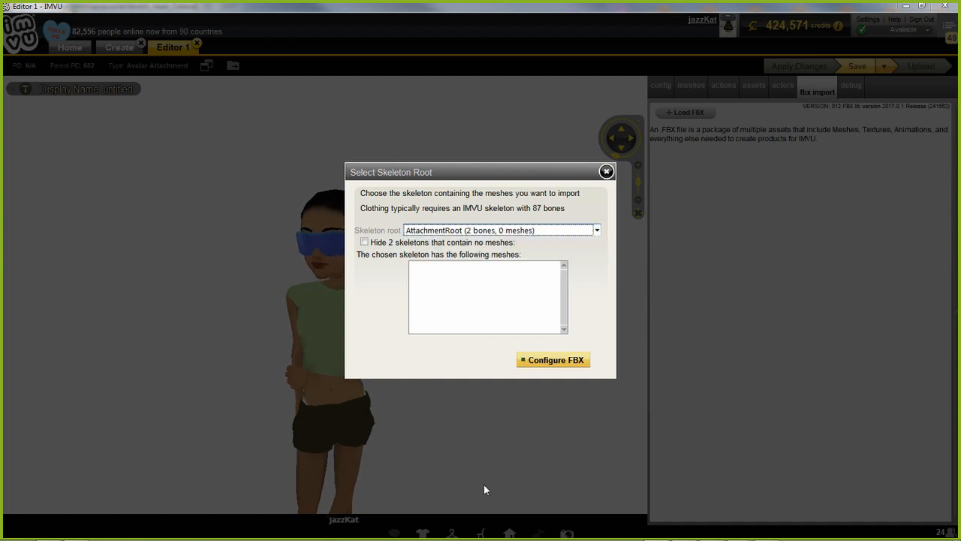
Switch to Blender and examine the Spine03 armature's object, armature data and bone properties, including the object and bone names
mouse_move(739, 538)
left_click(683, 535)
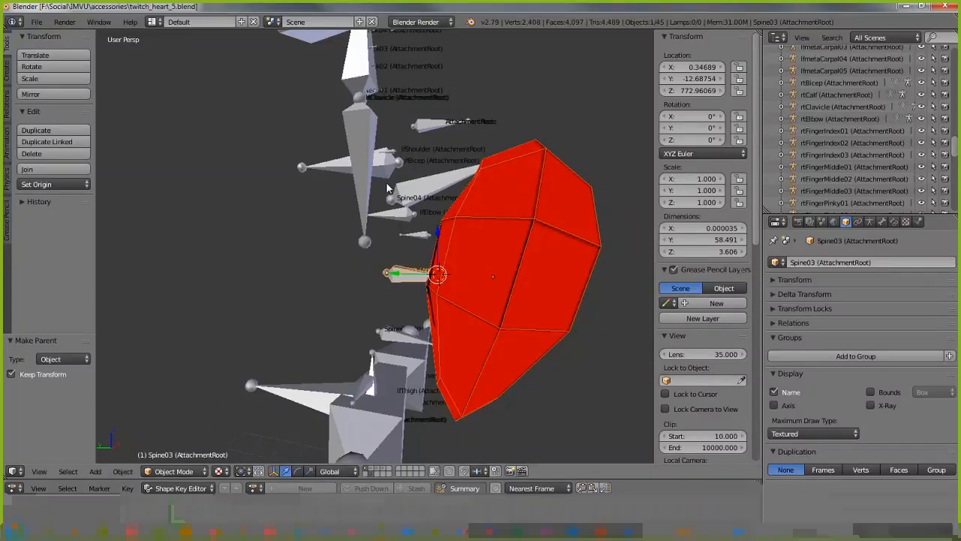
scroll(387, 188, "up", 3)
middle_click_drag(388, 189, 268, 300)
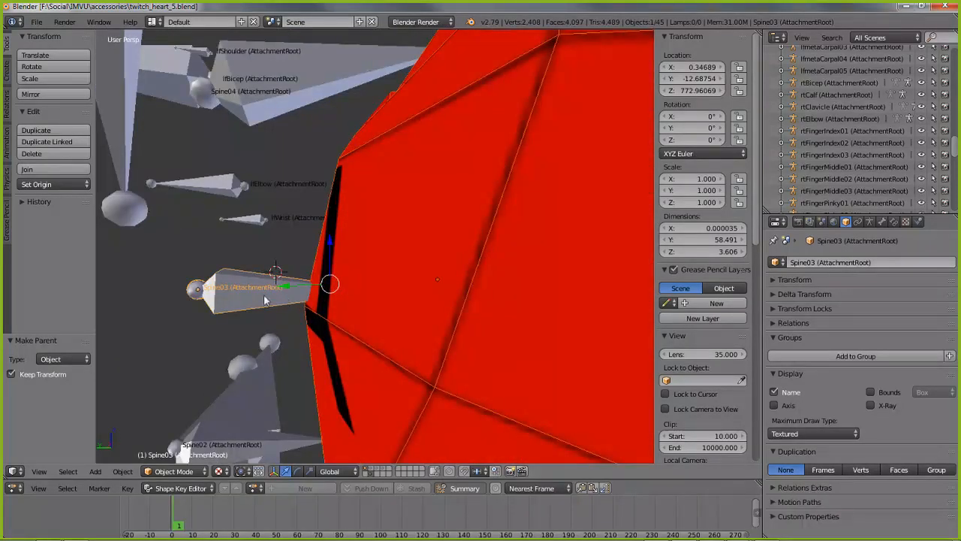
right_click(268, 301)
key("Tab")
key("Tab")
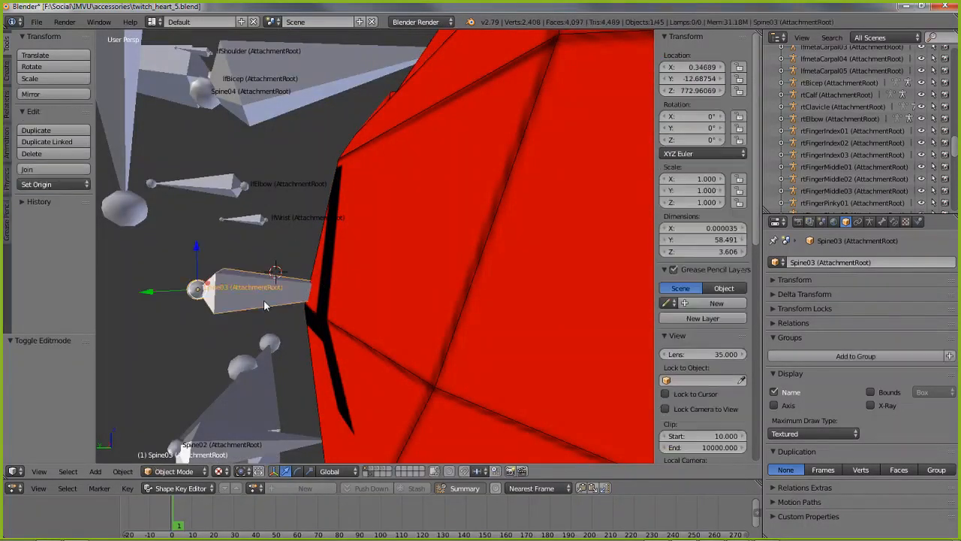
left_click(869, 222)
left_click(883, 222)
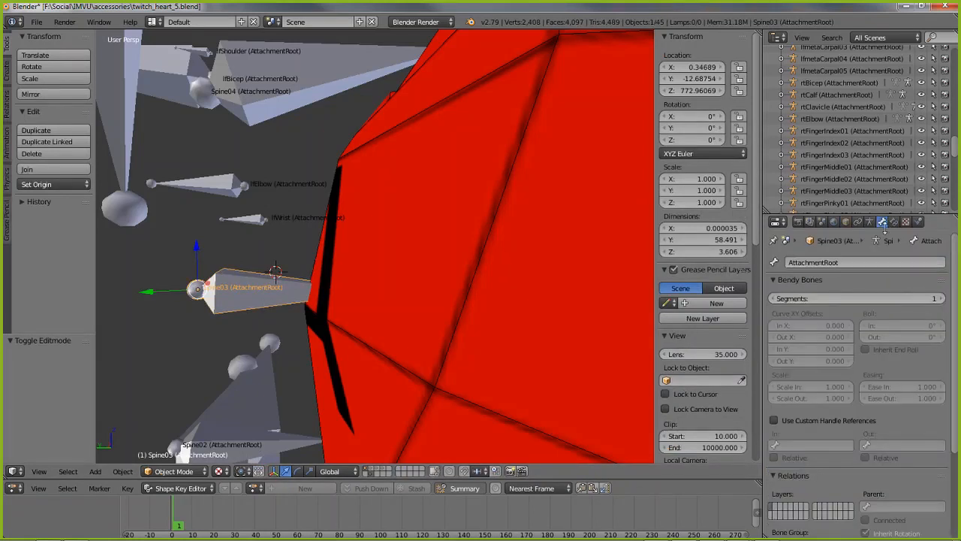
left_click(847, 222)
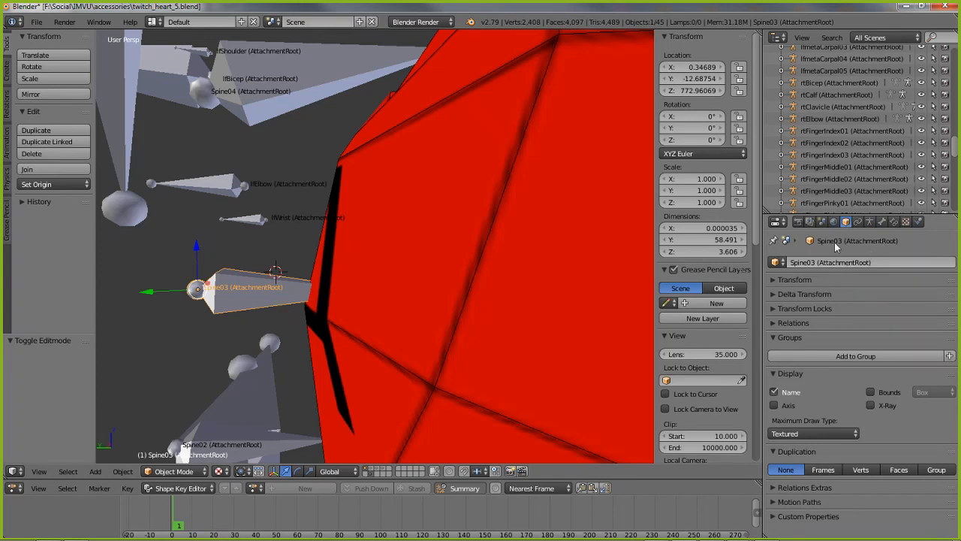
left_click(872, 222)
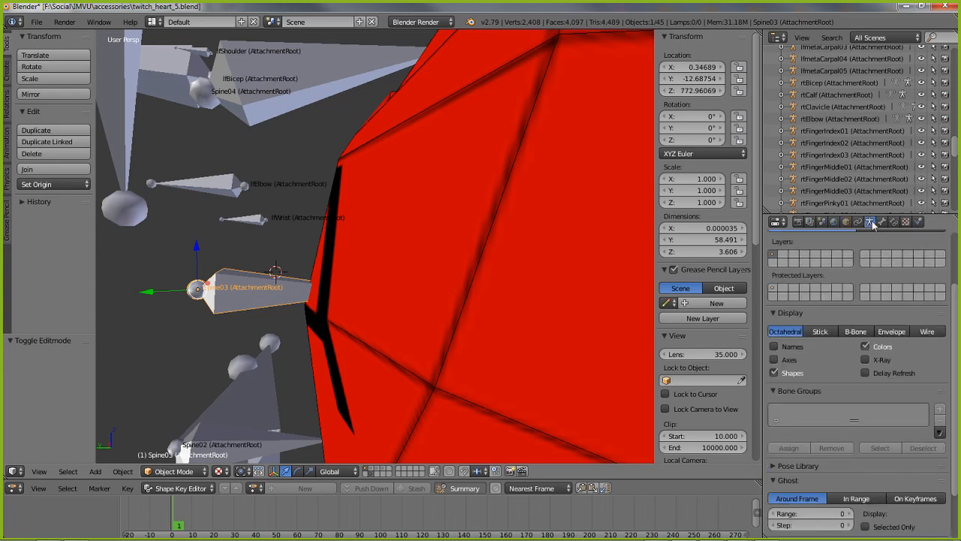
scroll(887, 289, "up", 3)
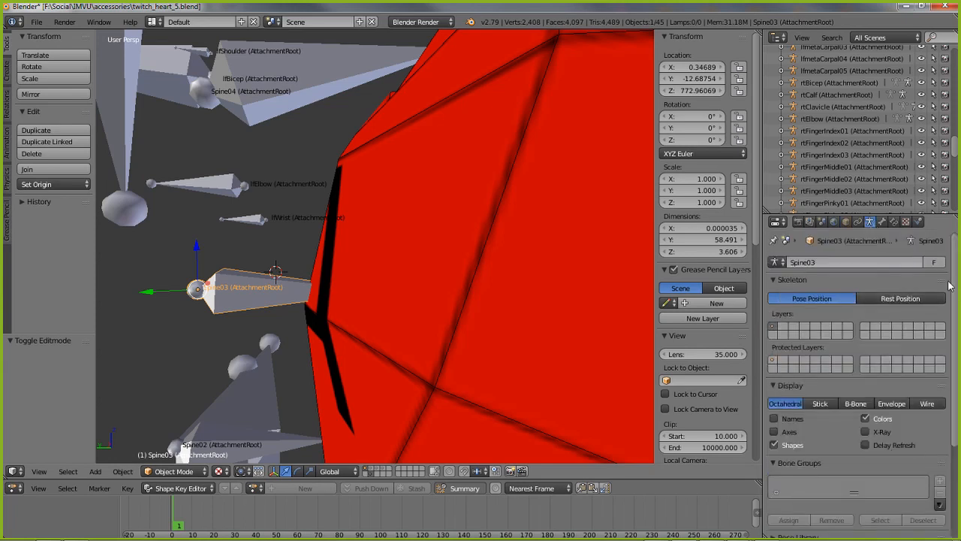
left_click(882, 222)
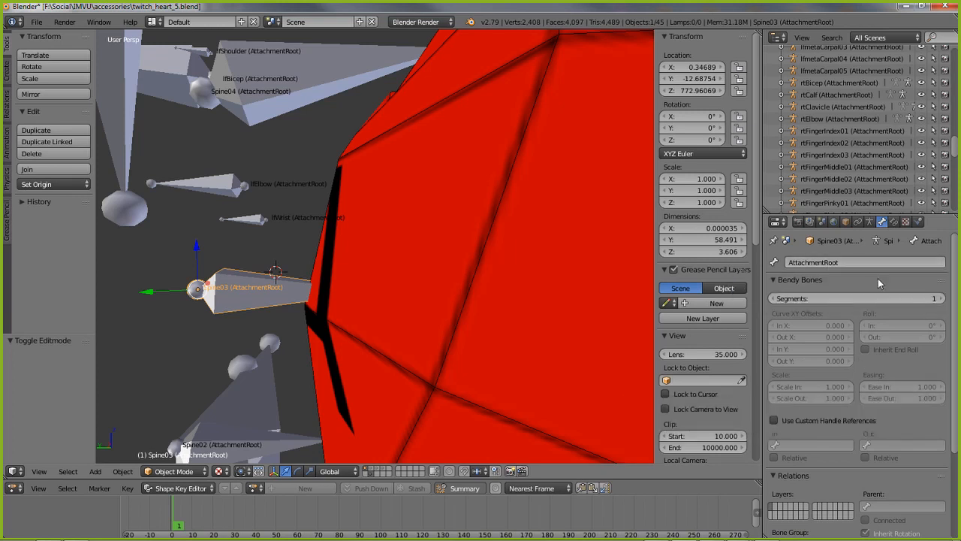
Examine the Spine03 bone's relations and the heart mesh's vertex group data
scroll(868, 406, "down", 4)
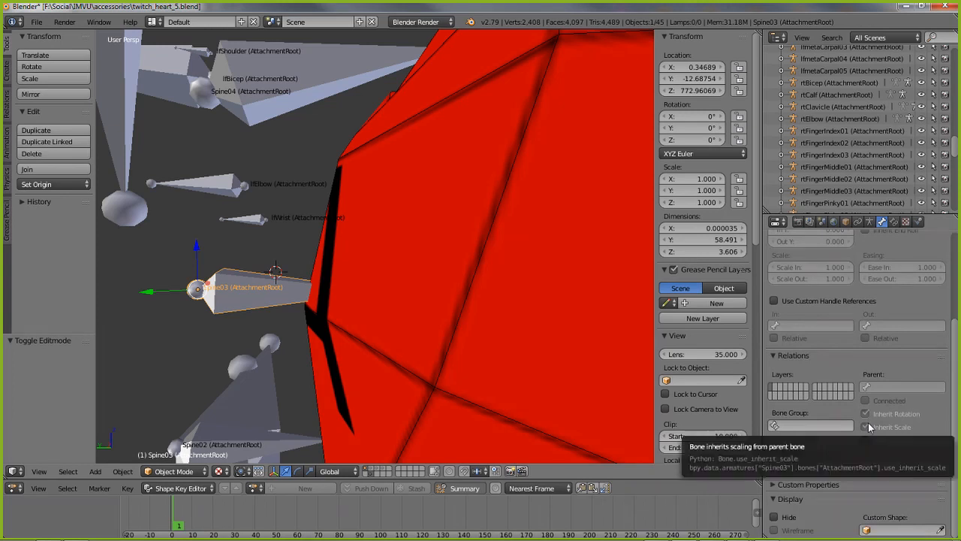
scroll(864, 391, "up", 2)
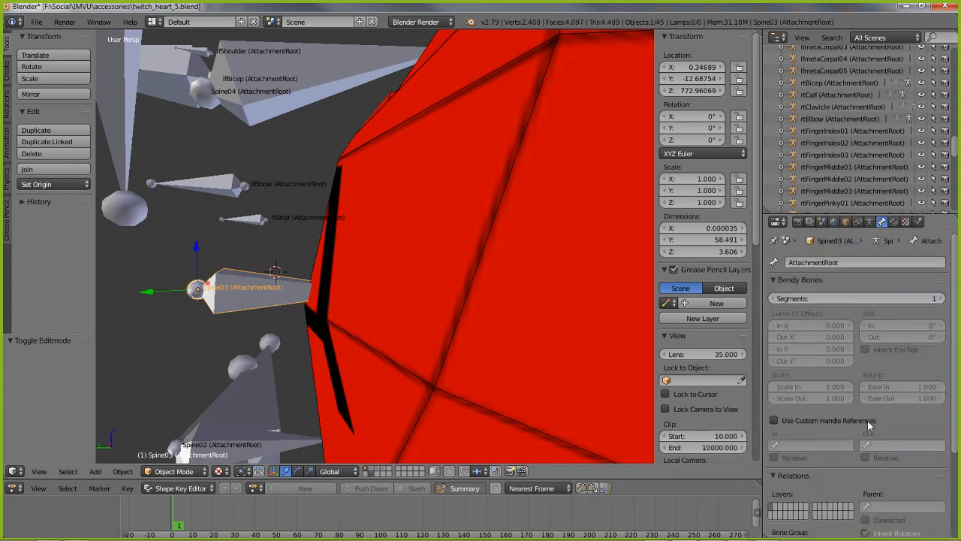
right_click(419, 233)
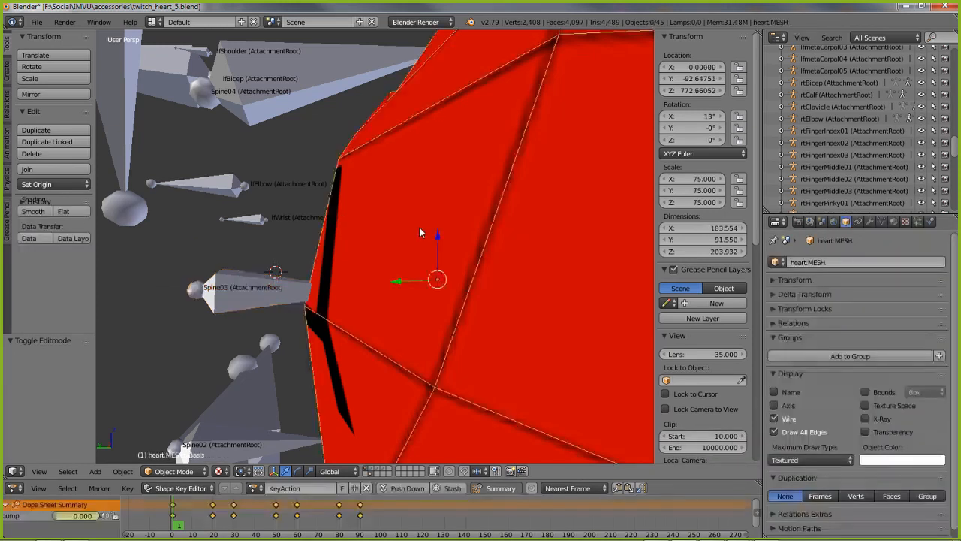
left_click(882, 222)
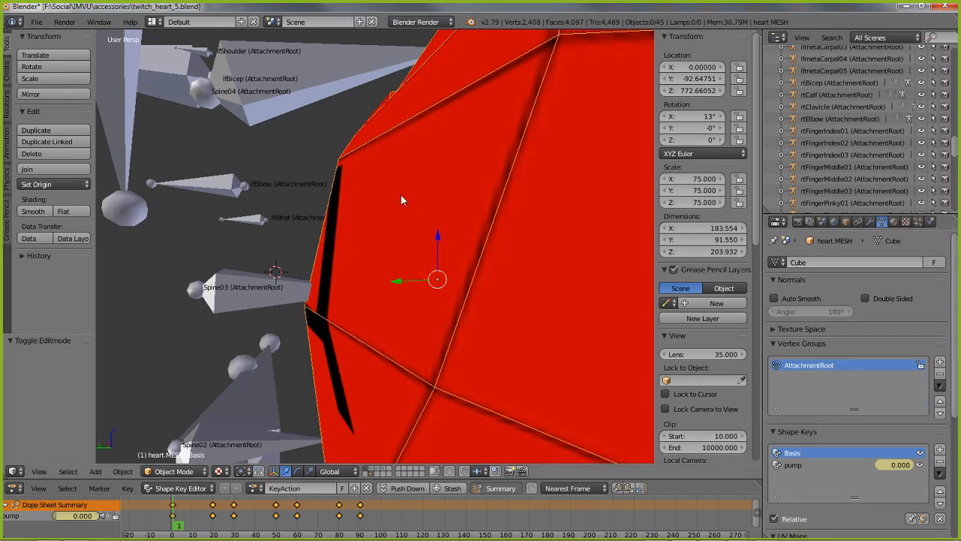
Assign all of the heart mesh's vertices to the AttachmentRoot vertex group
scroll(400, 194, "down", 5)
middle_click_drag(528, 283, 554, 292)
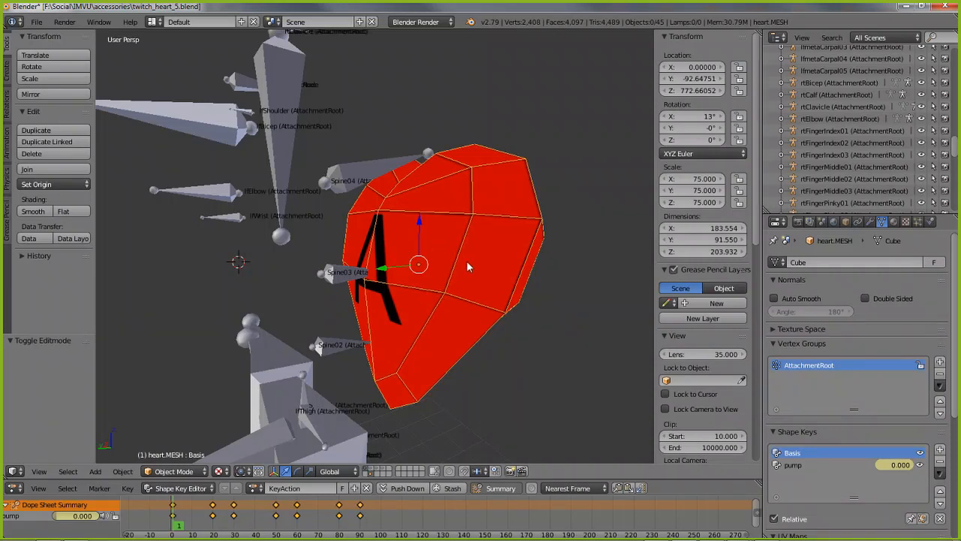
key("Tab")
key("a")
key("a")
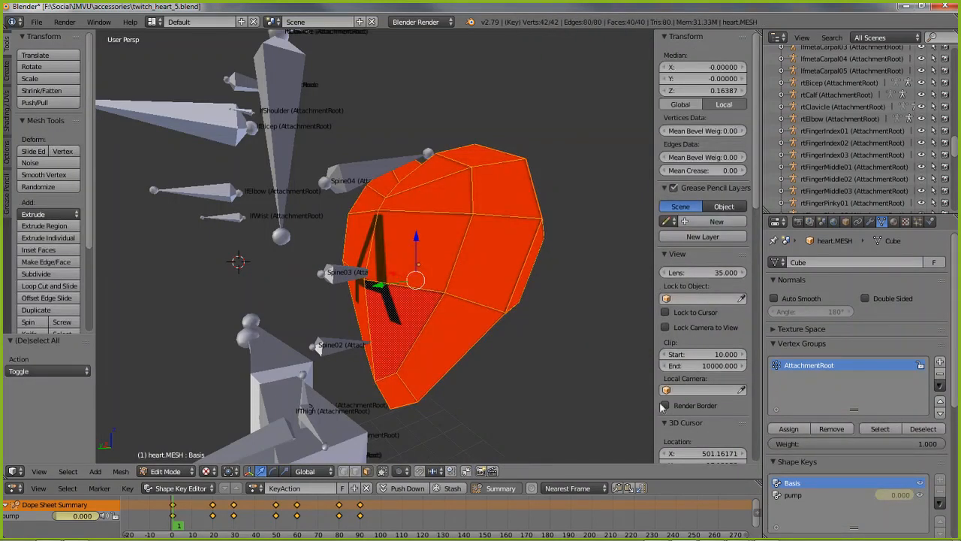
left_click(789, 429)
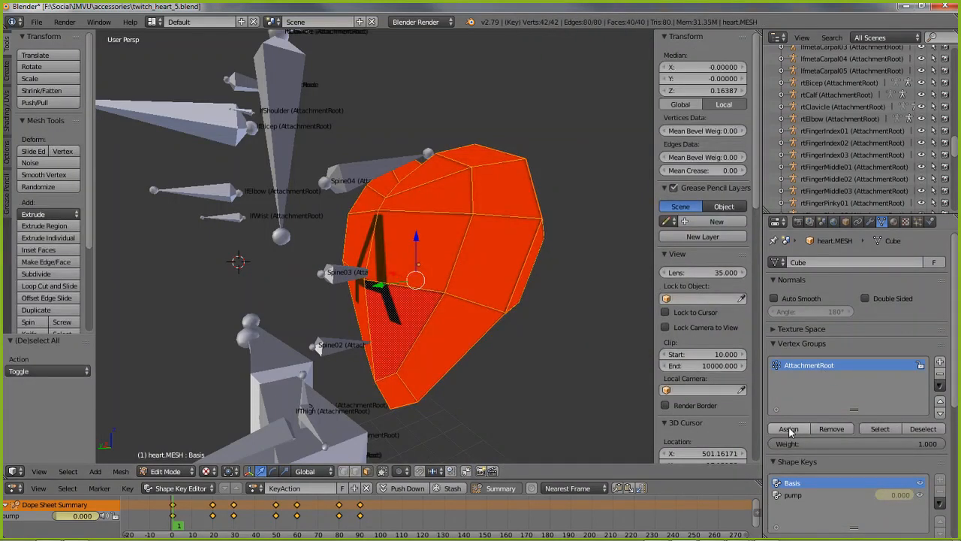
Check the AttachmentRoot vertex group by deselecting and reselecting its vertices, and return to Object Mode
left_click(920, 429)
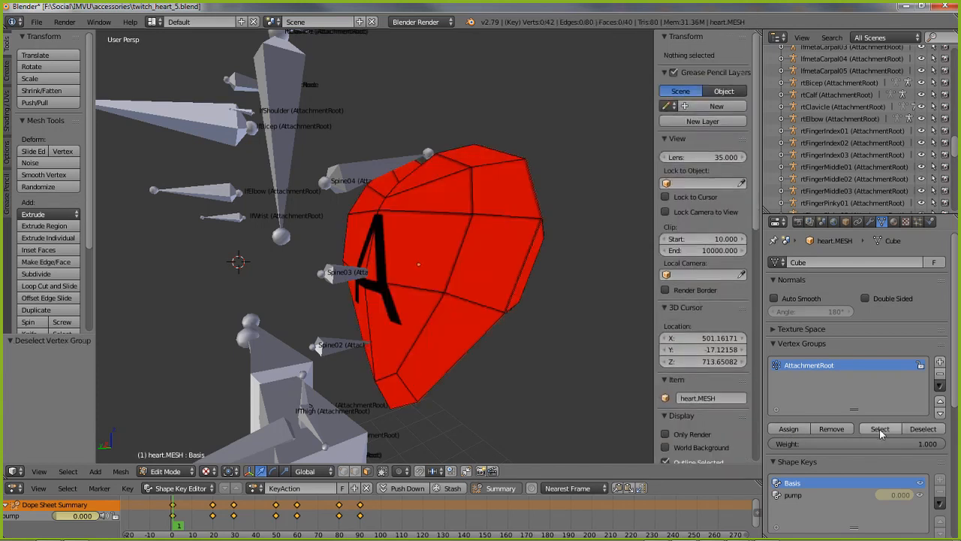
left_click(880, 429)
left_click(923, 429)
middle_click_drag(353, 225, 406, 221)
key("Tab")
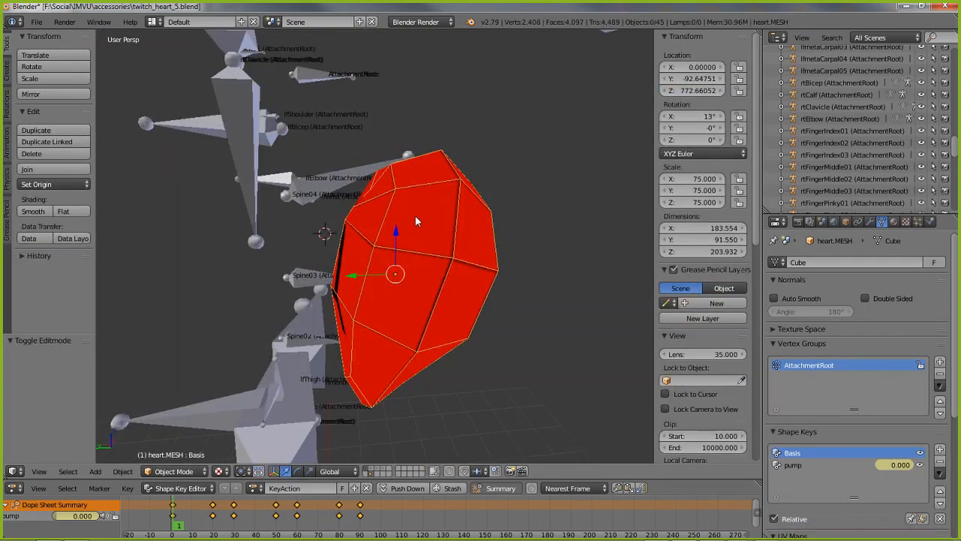
Parent the heart mesh to the Spine03 armature as Object (Keep Transform)
right_click(299, 283)
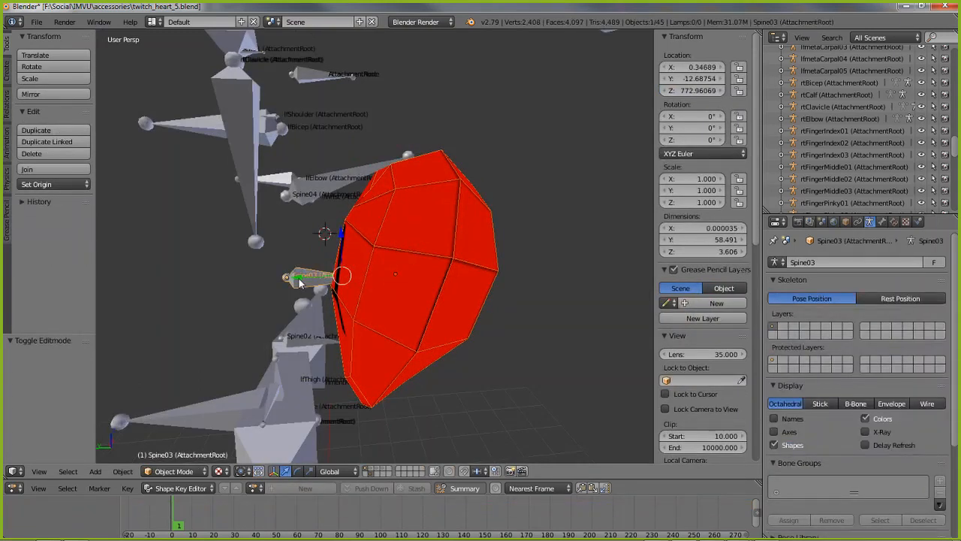
key("ctrl+p")
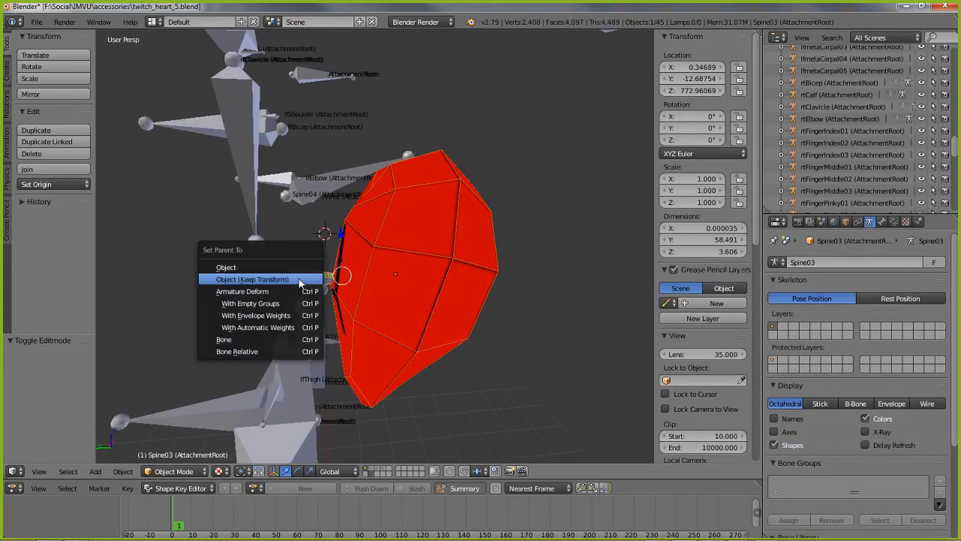
left_click(261, 281)
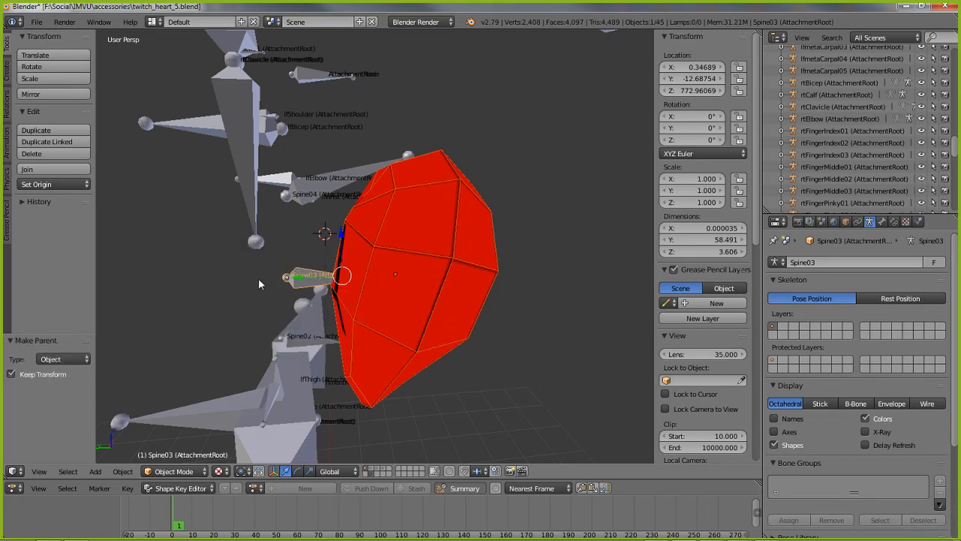
Export only the heart mesh and Spine03 armature over twitch_heart_5.fbx, checking the armature, geometry and main export options
right_click(403, 270)
right_click(304, 282)
left_click(35, 23)
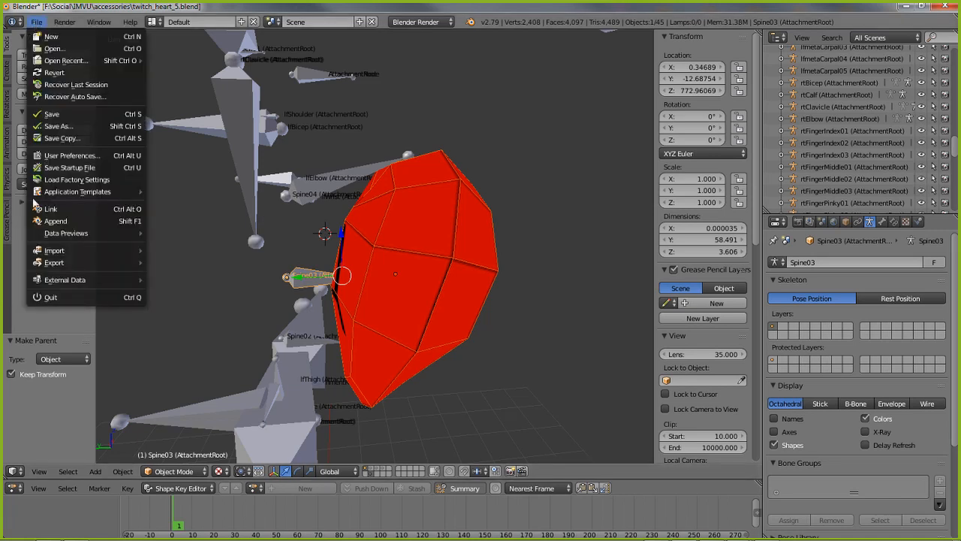
mouse_move(60, 263)
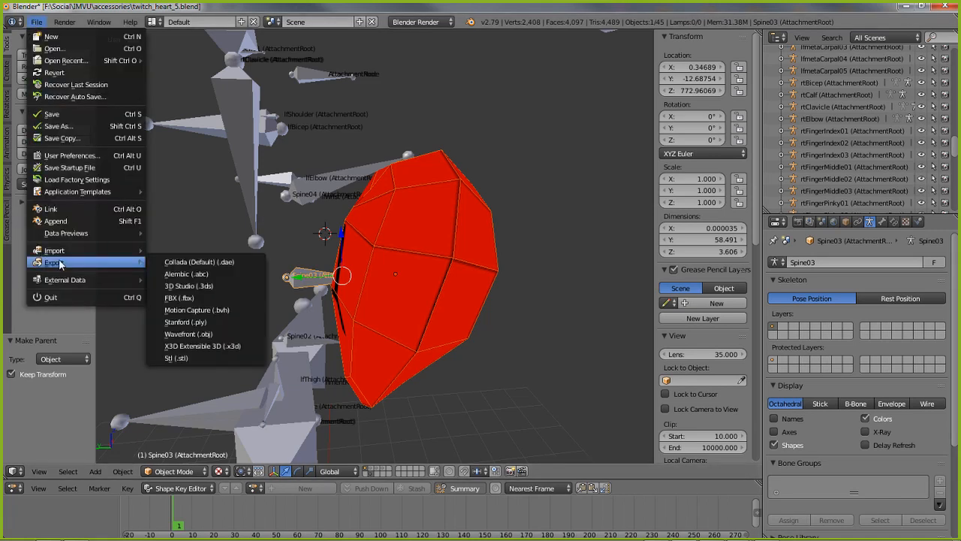
left_click(187, 297)
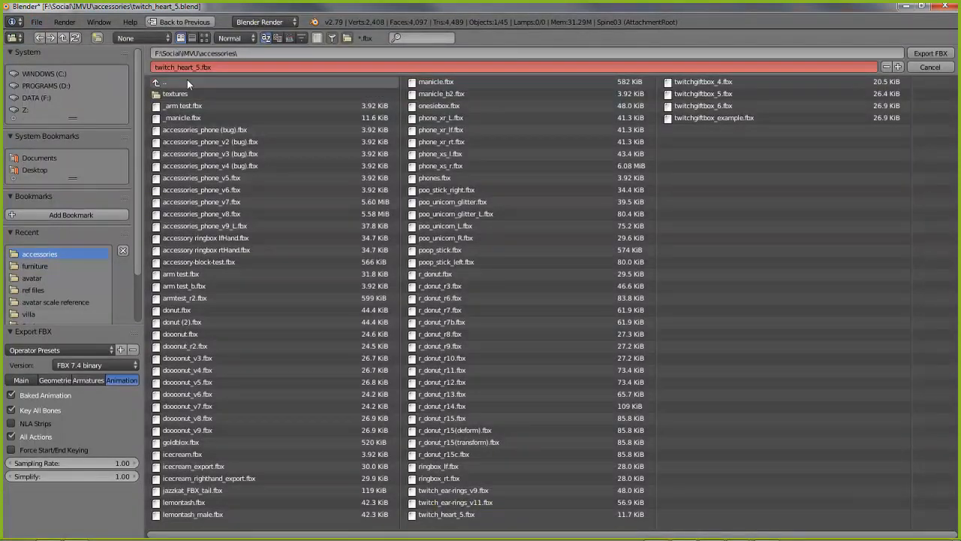
left_click(82, 381)
left_click(54, 381)
left_click(23, 381)
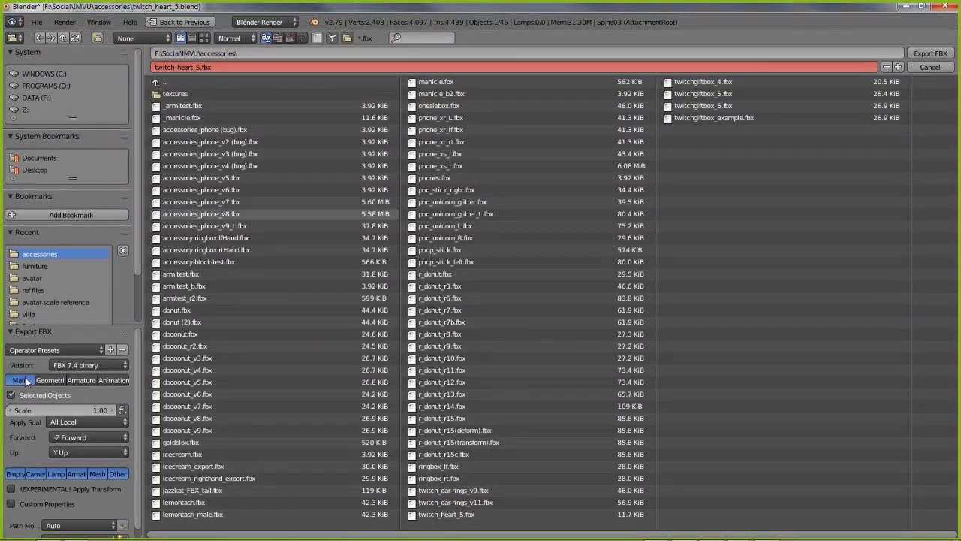
left_click(930, 54)
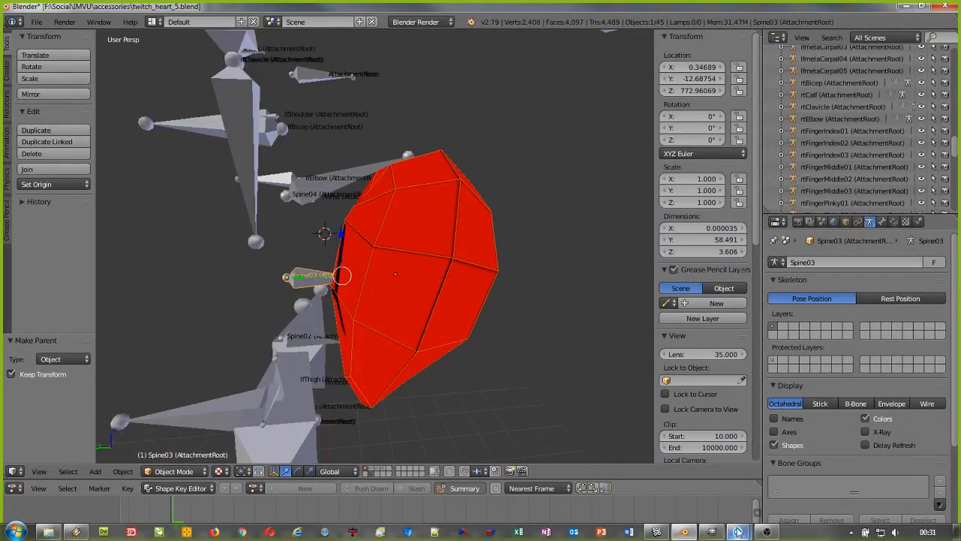
Switch to IMVU, close the pending skeleton selection and load the re-exported twitch_heart_5.fbx from the accessories folder
left_click(656, 532)
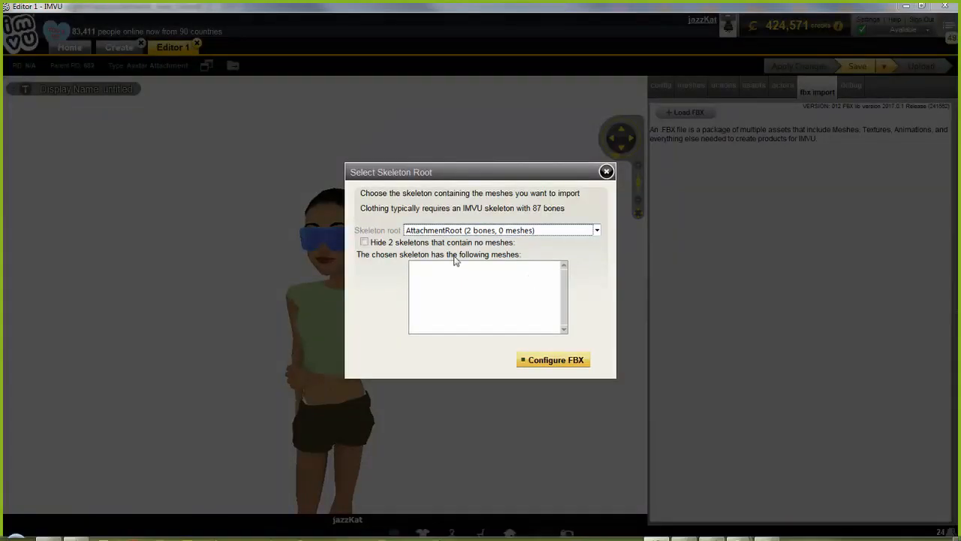
left_click(607, 171)
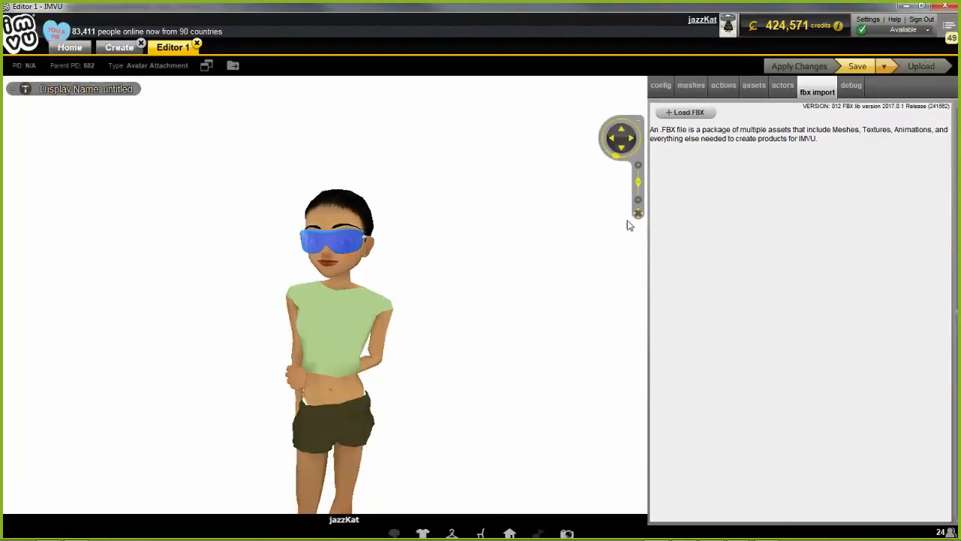
left_click(685, 112)
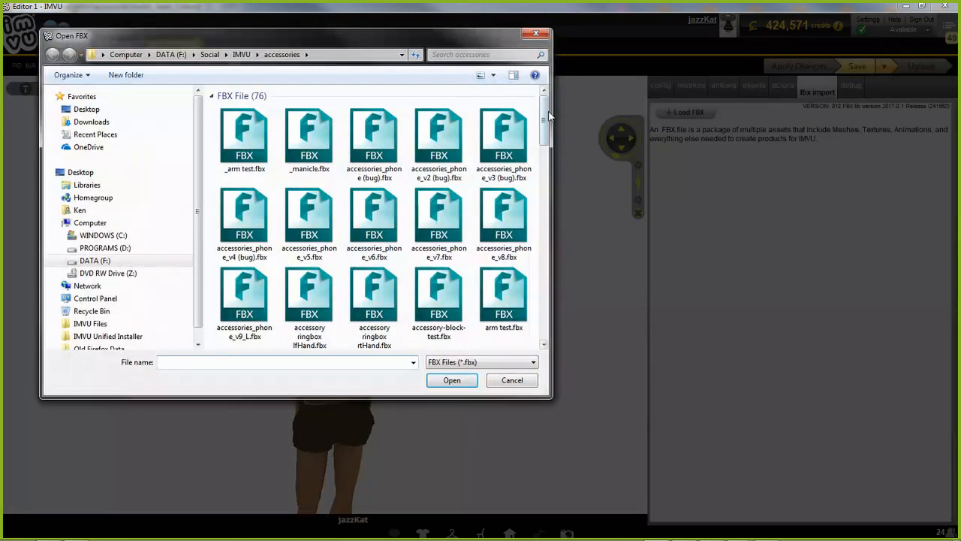
left_click_drag(545, 113, 545, 282)
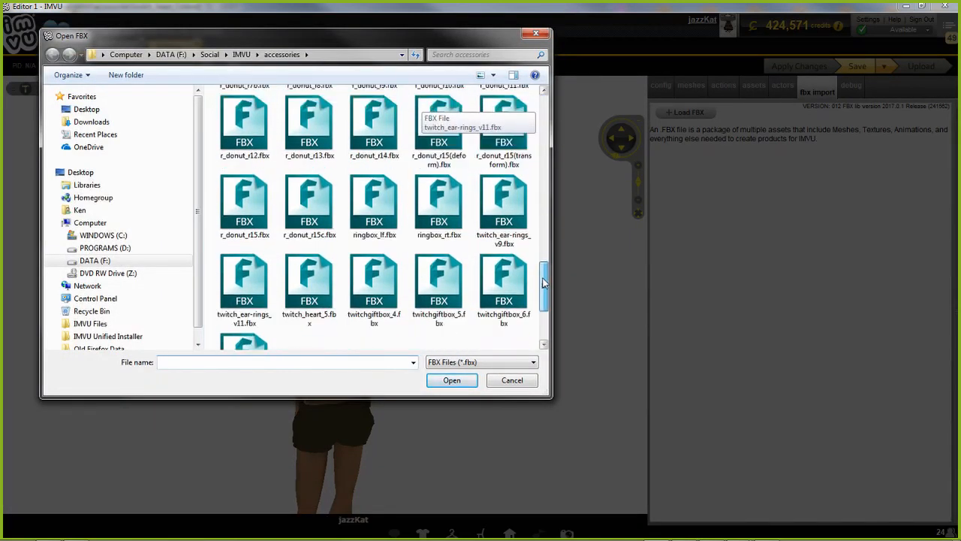
left_click(309, 282)
left_click(454, 382)
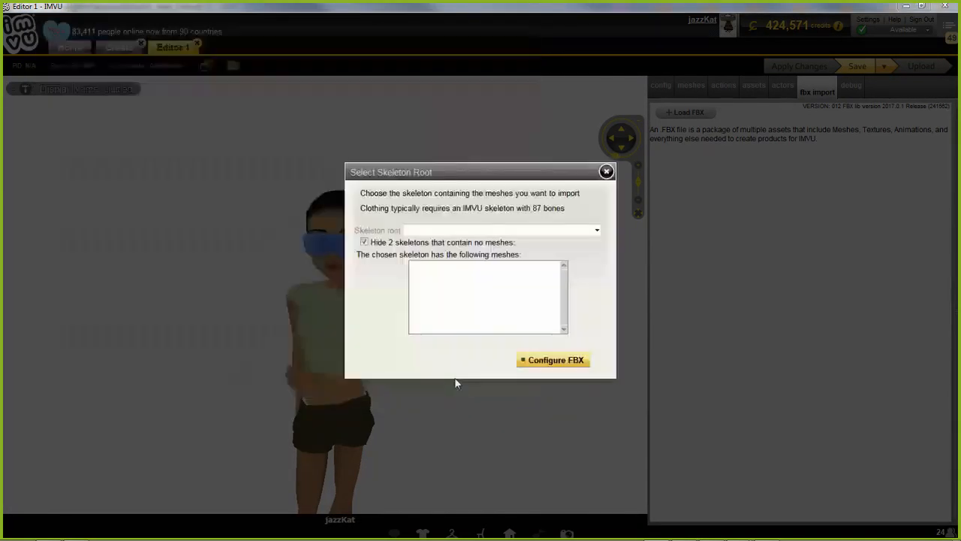
Show skeletons that contain no meshes, check the available skeleton roots and cancel the FBX import
left_click(434, 230)
left_click(365, 242)
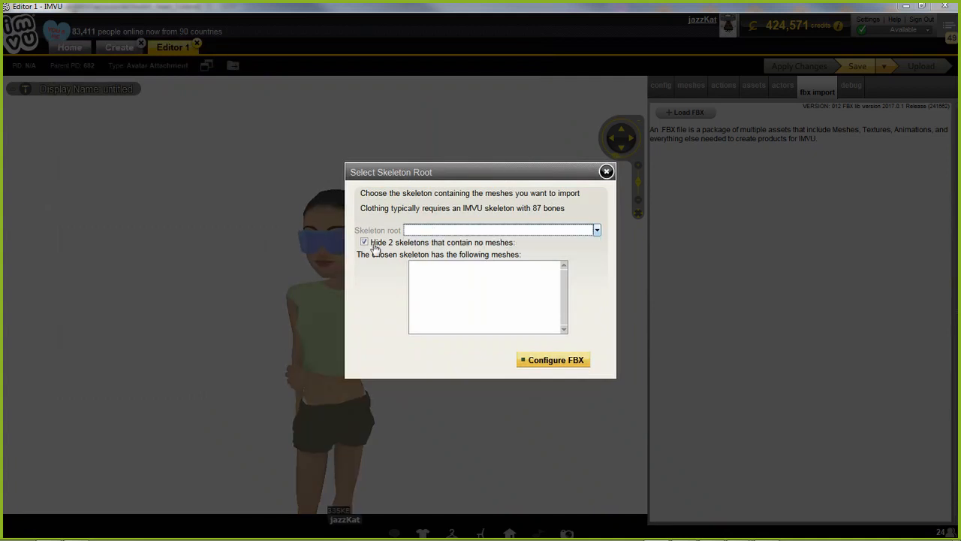
left_click(435, 230)
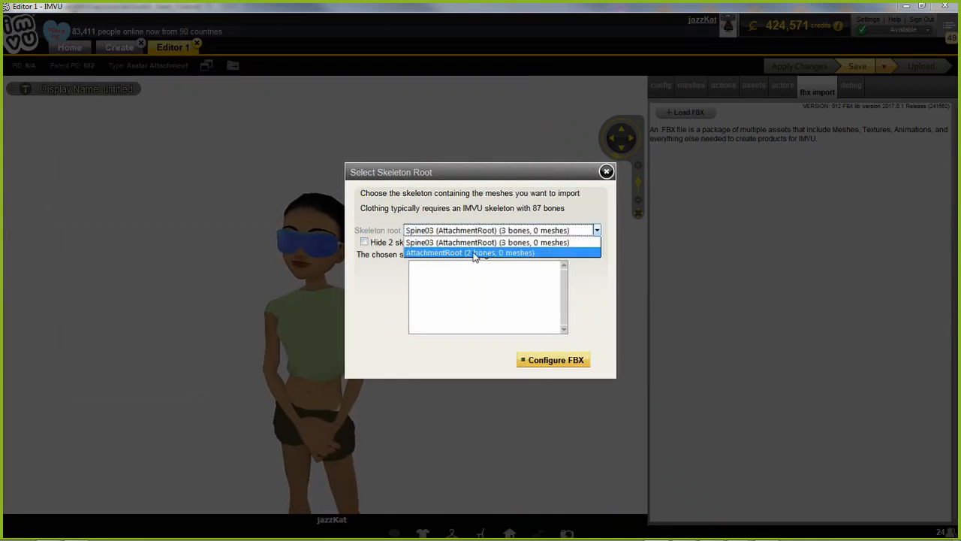
left_click(606, 172)
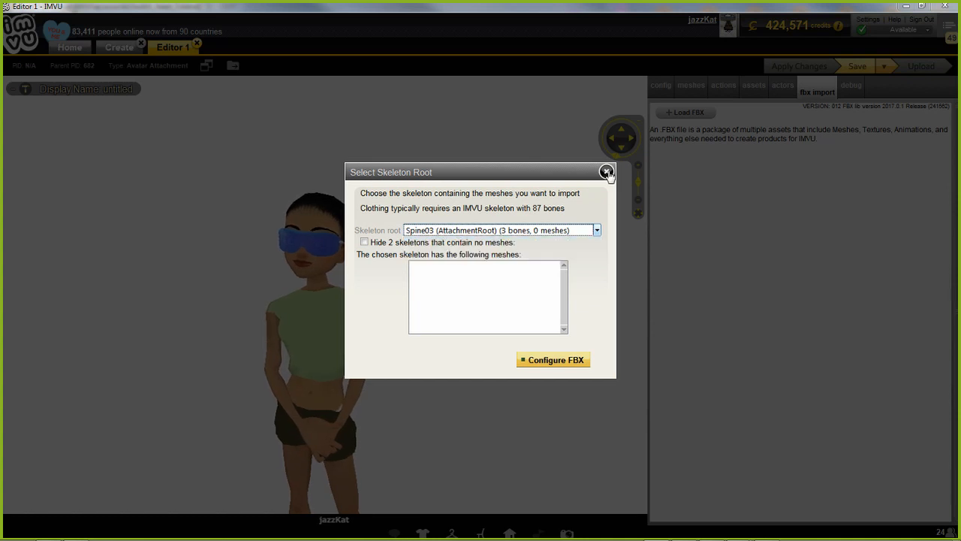
left_click(607, 172)
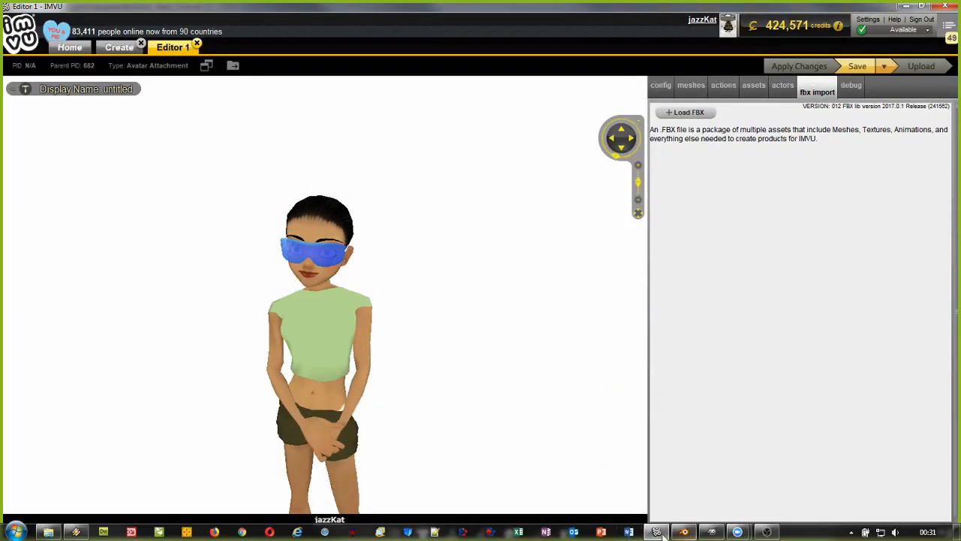
Switch to Blender and remove the Armature modifier from the heart mesh
left_click(682, 531)
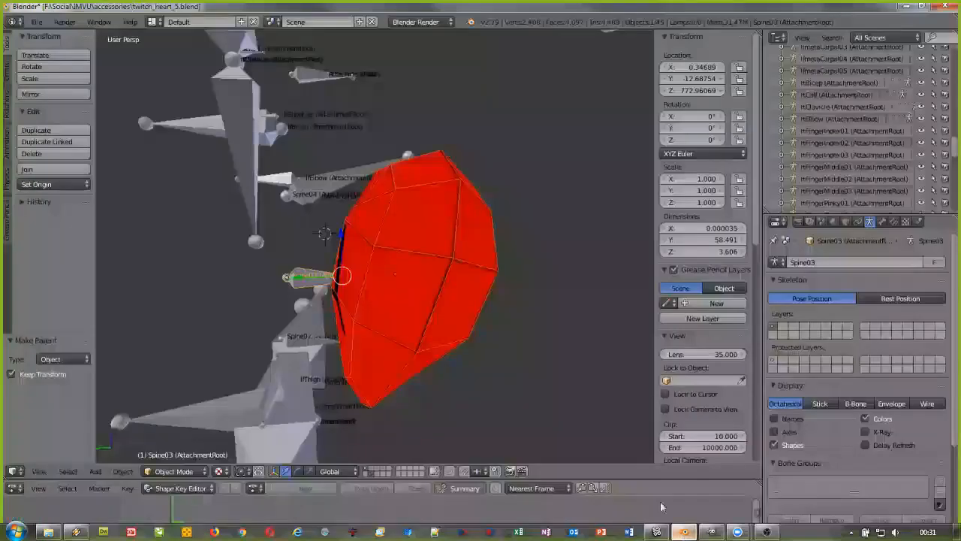
right_click(442, 199)
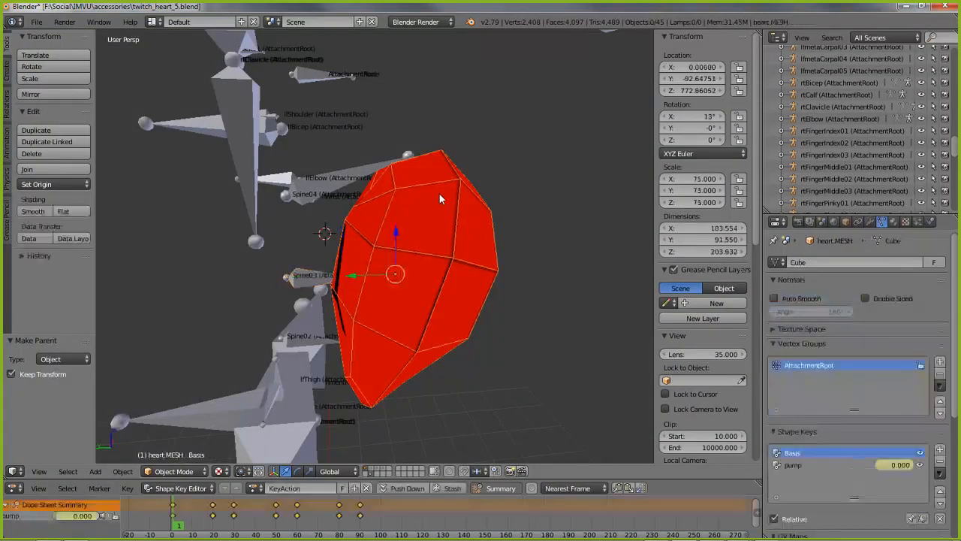
left_click(870, 221)
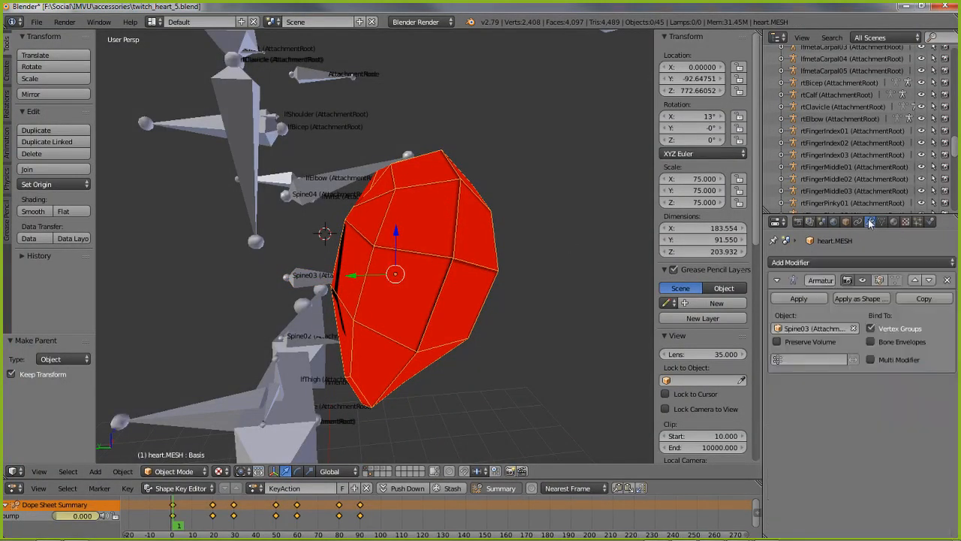
left_click(948, 280)
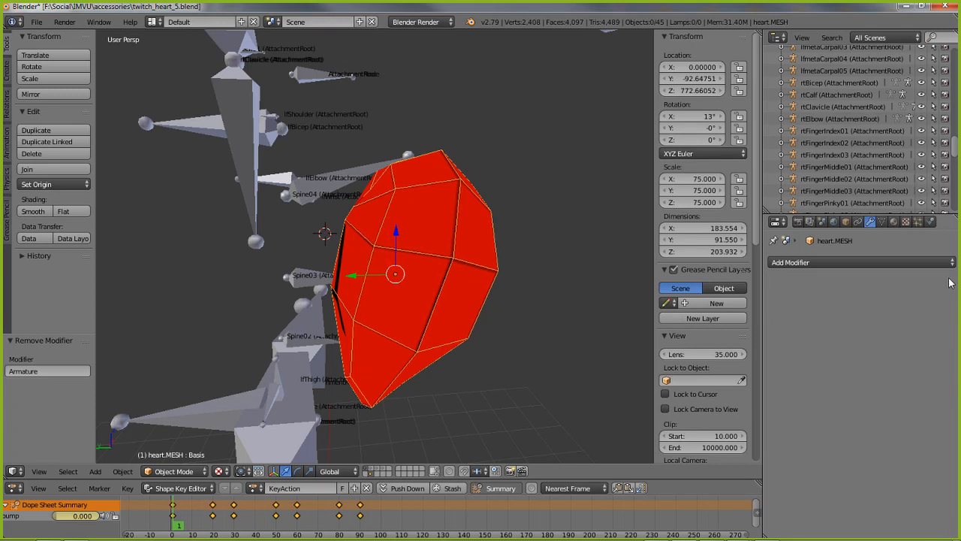
Test the parenting by moving the Spine03 armature with the heart, and cancel the move
right_click(301, 279)
middle_click_drag(364, 271, 389, 272)
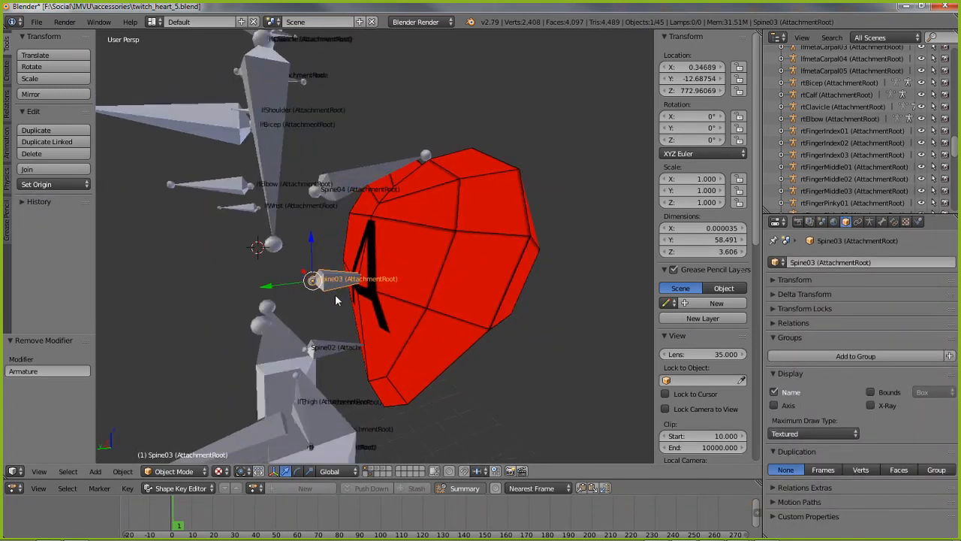
key("g")
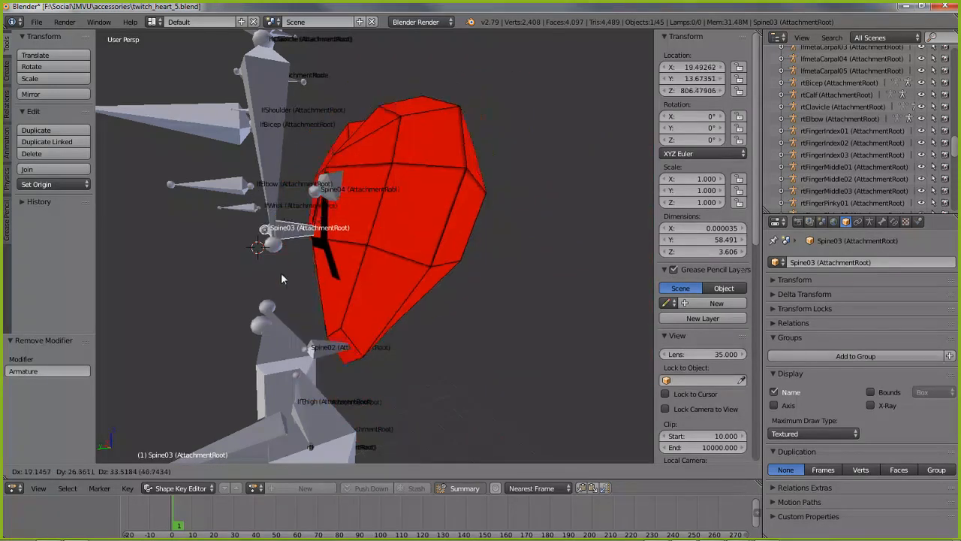
left_click(433, 314)
Examine the Spine03 armature's object name and armature data properties
scroll(343, 303, "up", 3)
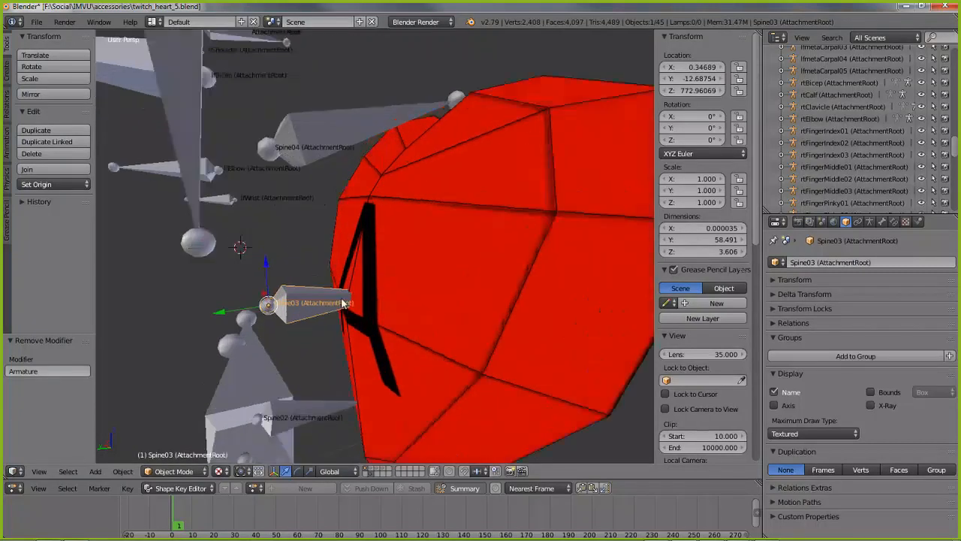
middle_click_drag(319, 328, 327, 328)
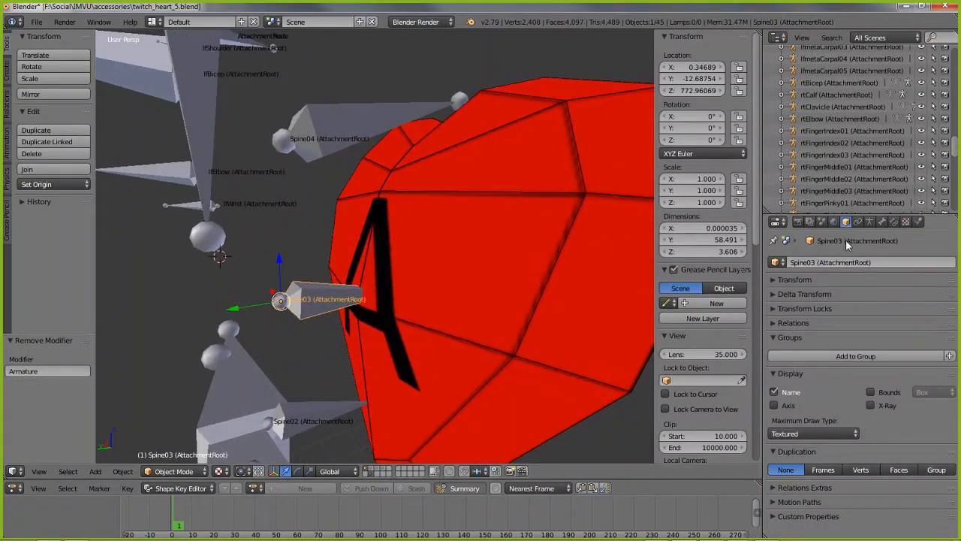
left_click(870, 221)
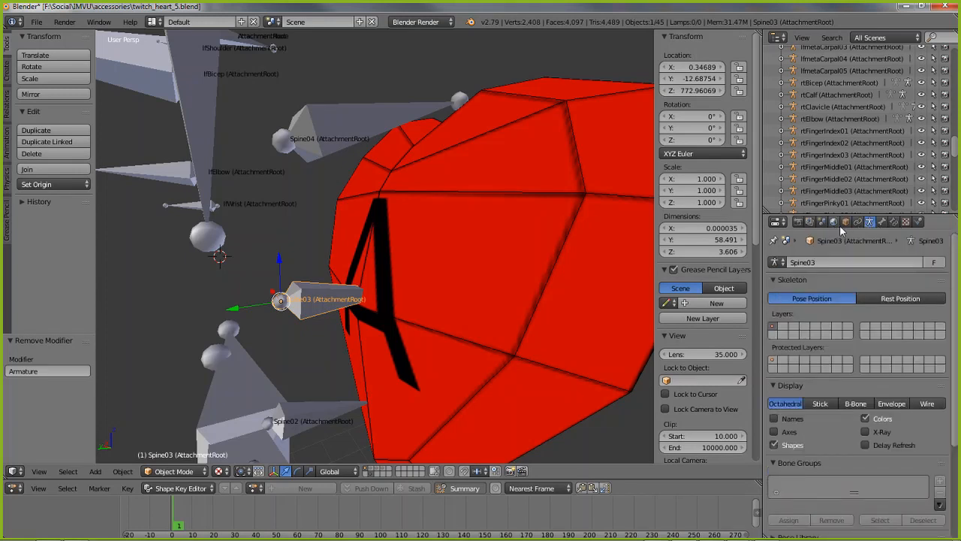
Examine the Spine03 armature's object, bone and bone constraint properties, including its AttachmentRoot and AttachmentNode bones in Edit Mode
left_click(846, 222)
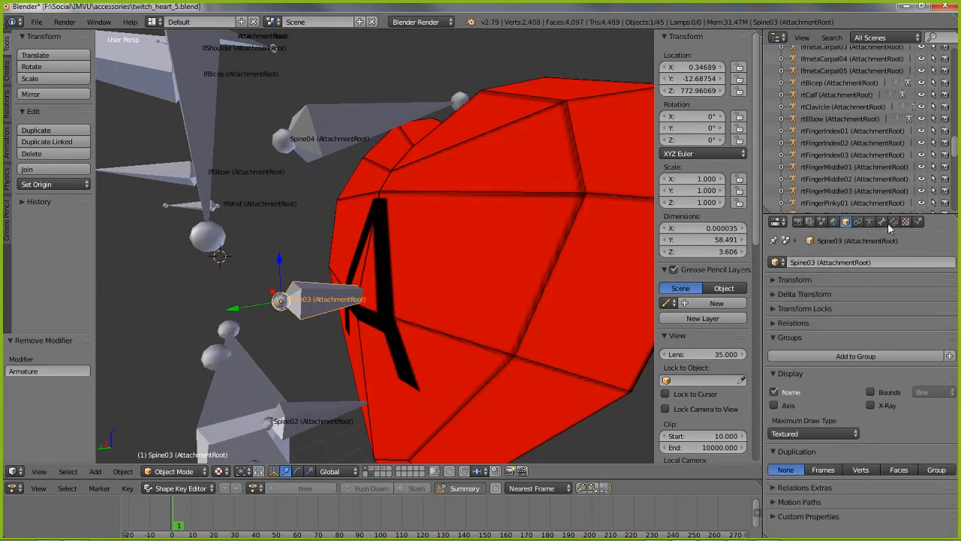
left_click(882, 222)
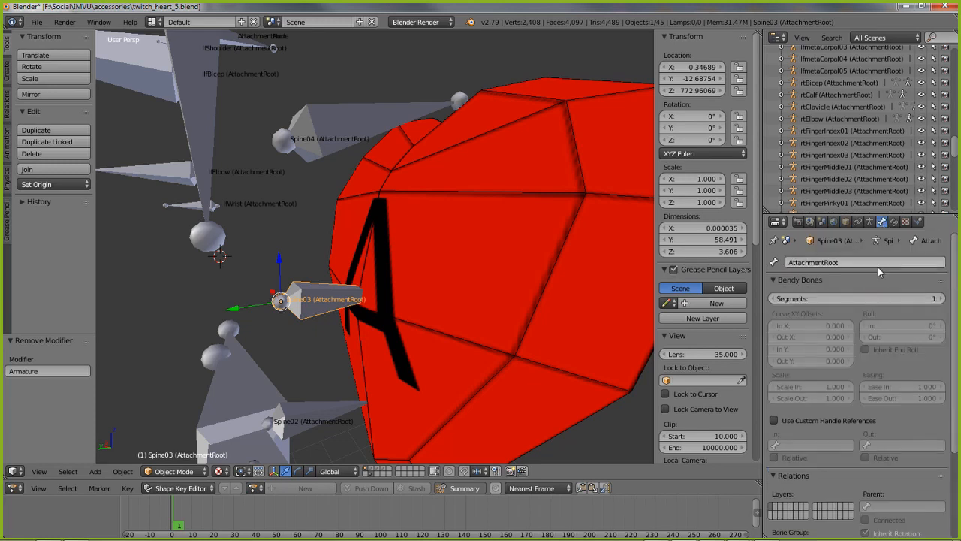
left_click(893, 223)
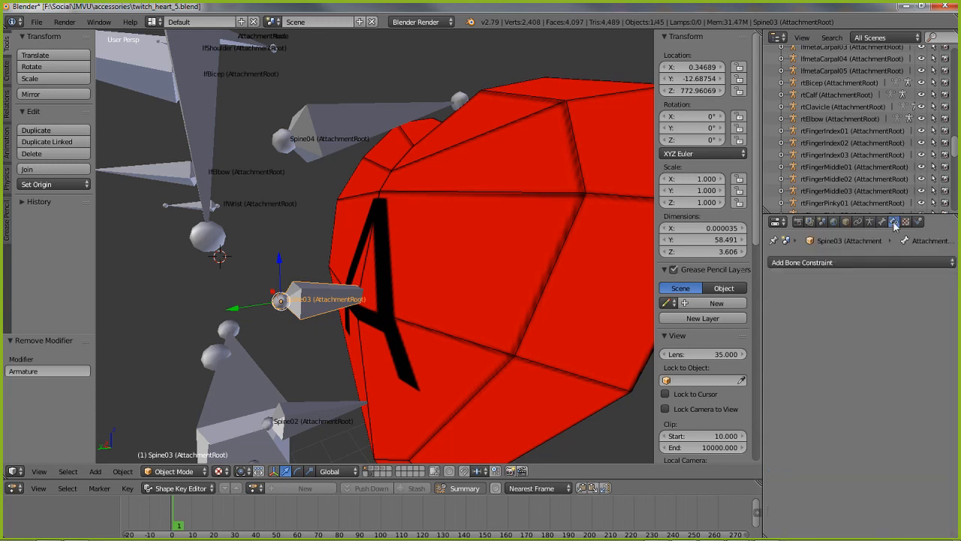
key("Tab")
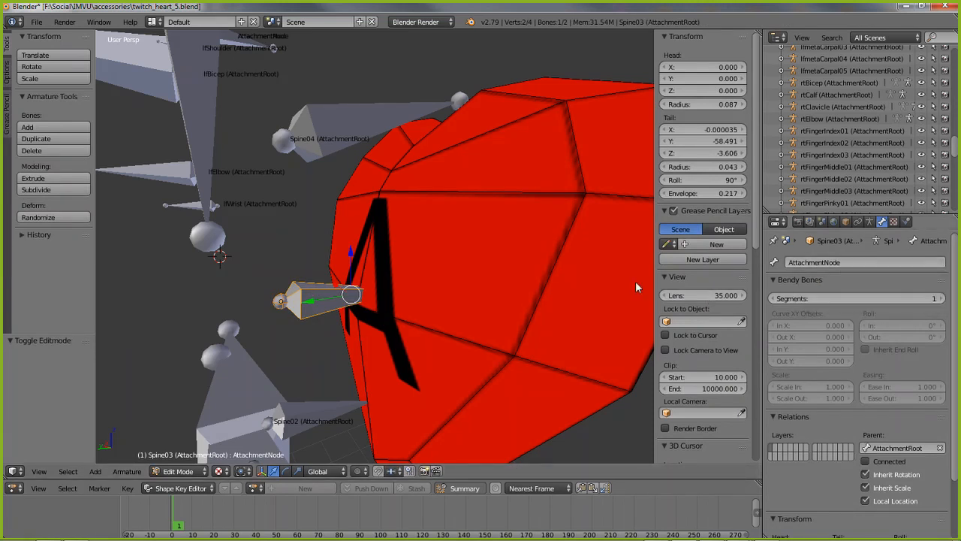
right_click(333, 289)
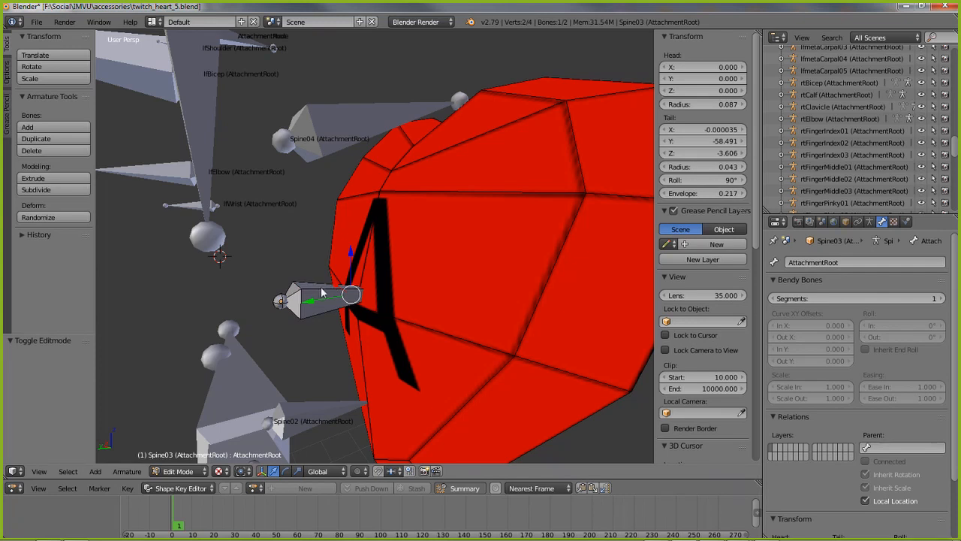
key("Tab")
Check the heart mesh's vertex groups in Edit Mode with all its vertices selected
right_click(373, 217)
key("Tab")
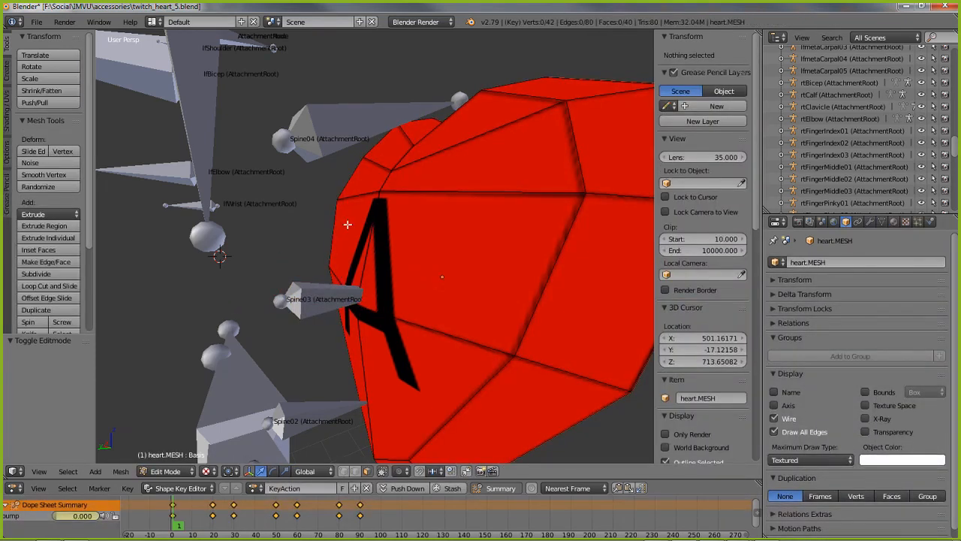
key("a")
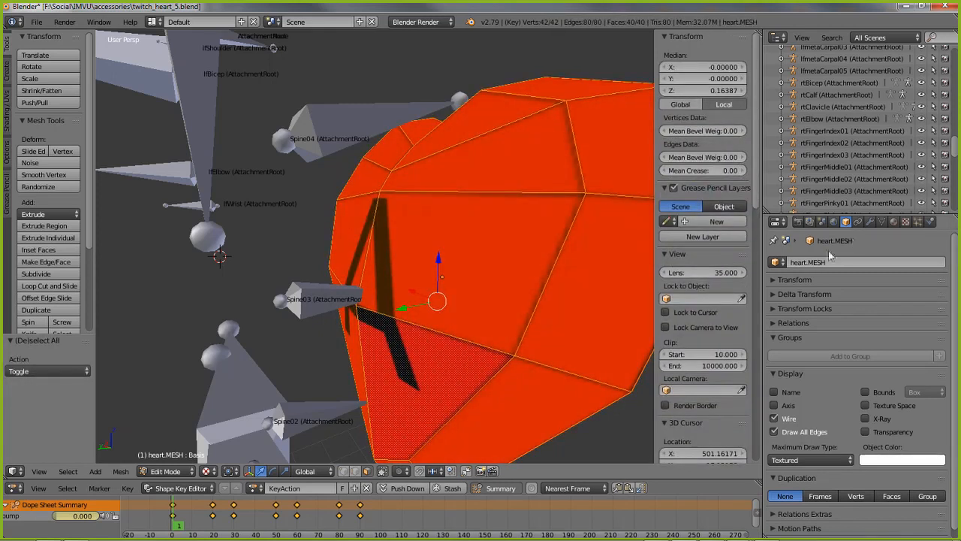
left_click(881, 222)
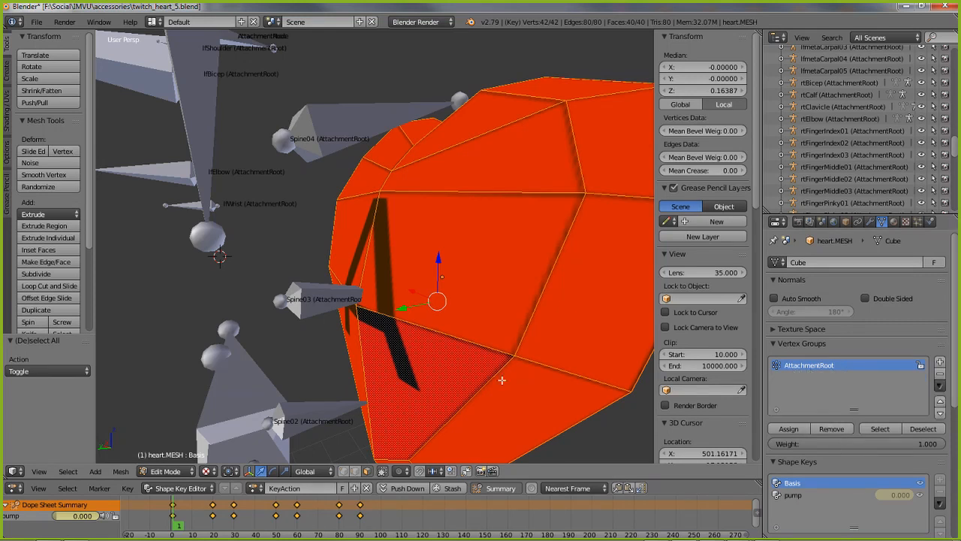
key("Tab")
scroll(388, 284, "down", 2)
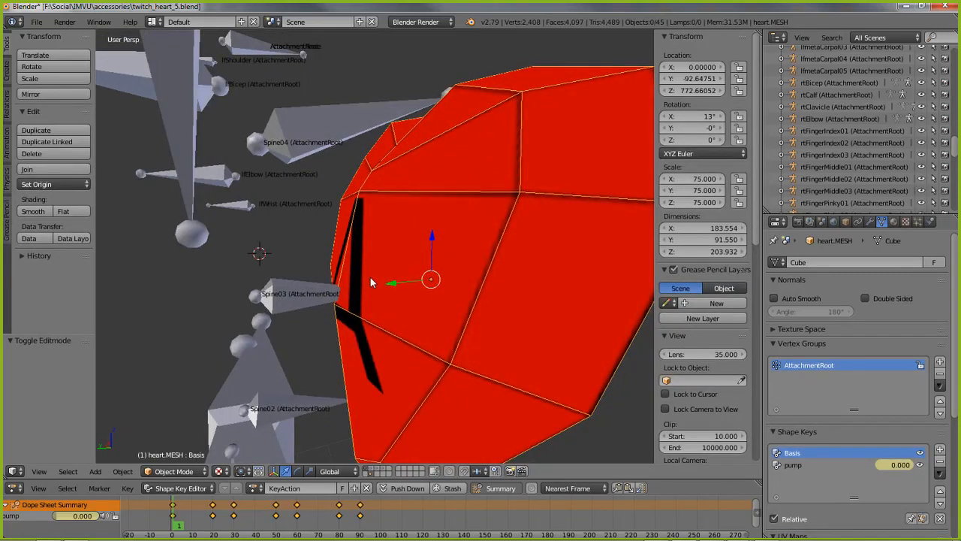
Save the scene as a new Blender file named twitch_heart_5b.blend in the accessories folder
scroll(388, 284, "down", 3)
right_click(333, 279)
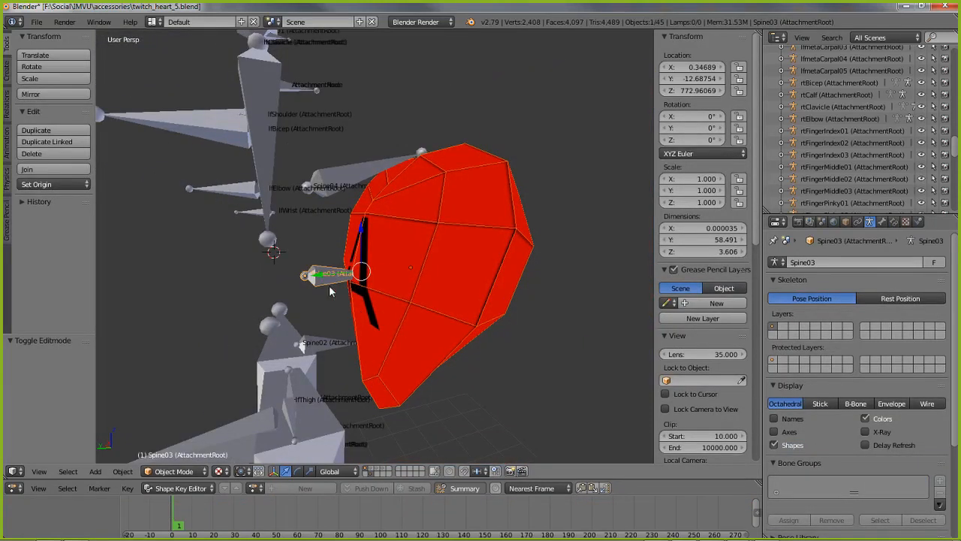
left_click(37, 22)
left_click(62, 126)
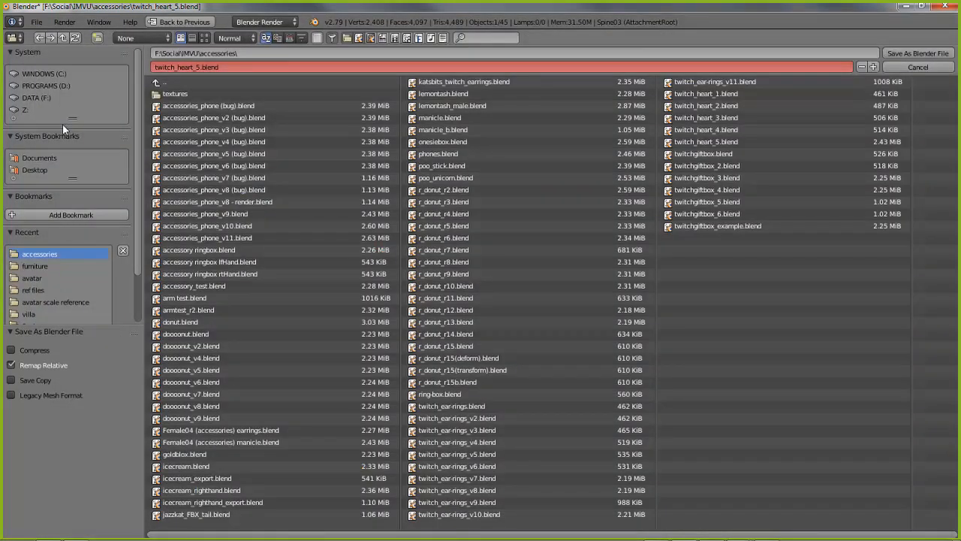
left_click_drag(198, 67, 380, 60)
type("5b")
key("Return")
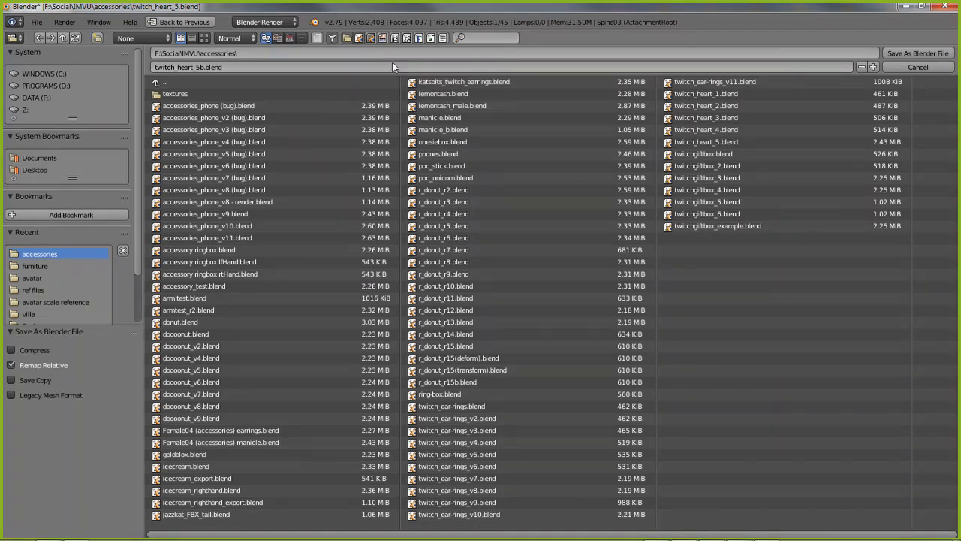
left_click(918, 54)
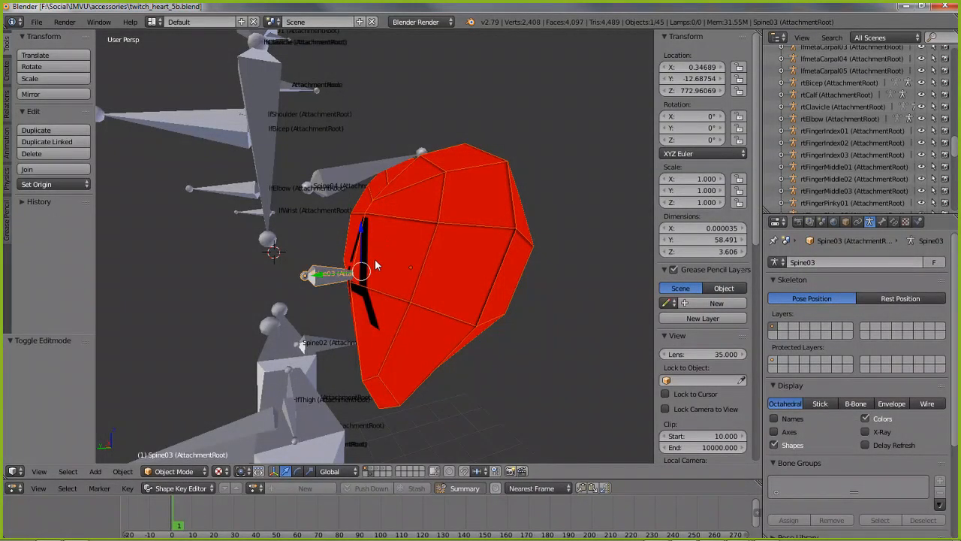
Select the Spine03 armature and set up an FBX export named twitch_heart_5b.fbx
right_click(408, 259)
right_click(323, 277)
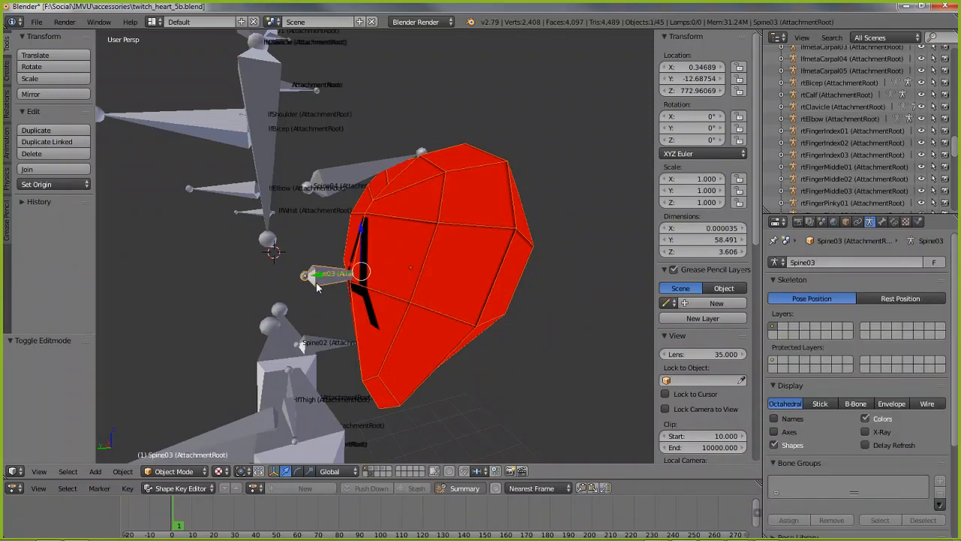
left_click(36, 21)
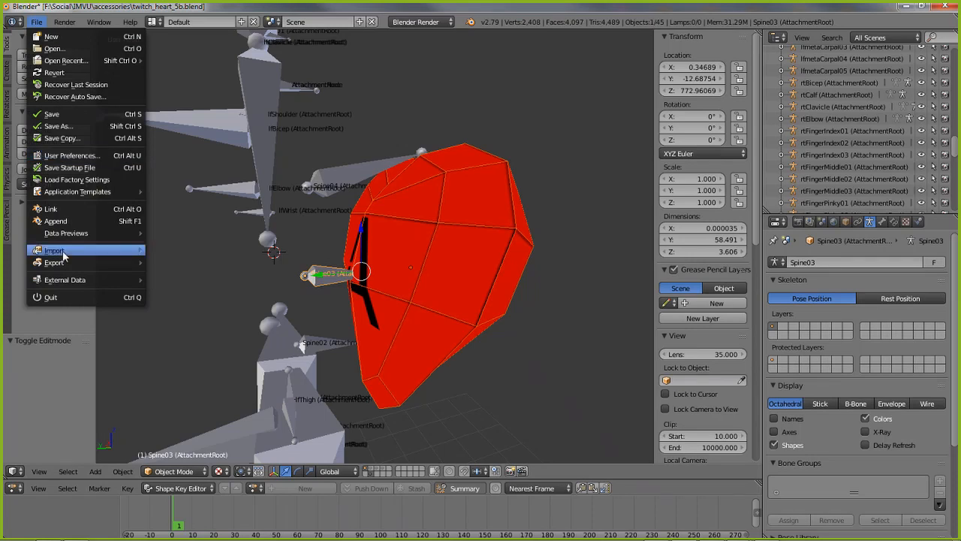
mouse_move(64, 266)
left_click(178, 298)
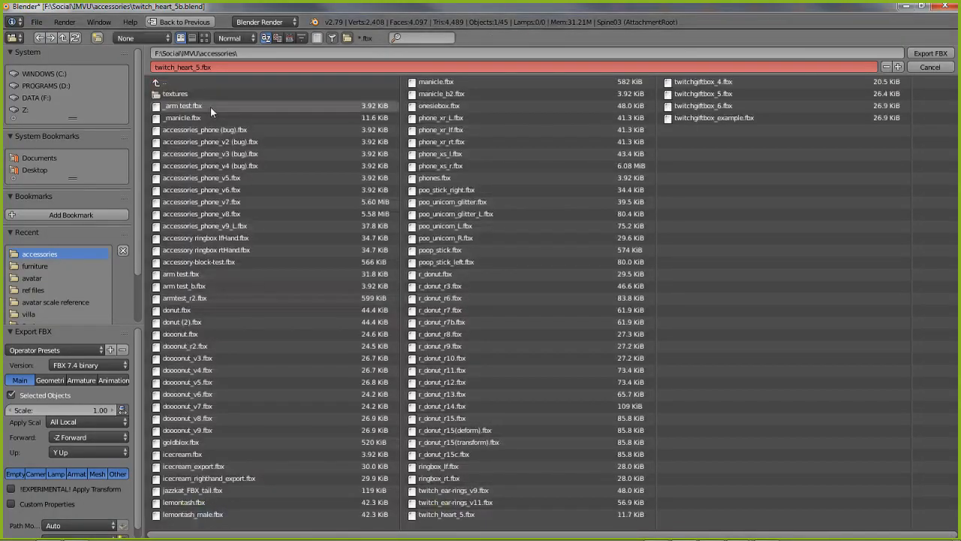
left_click(204, 67)
left_click_drag(200, 66, 355, 70)
type("b")
key("Return")
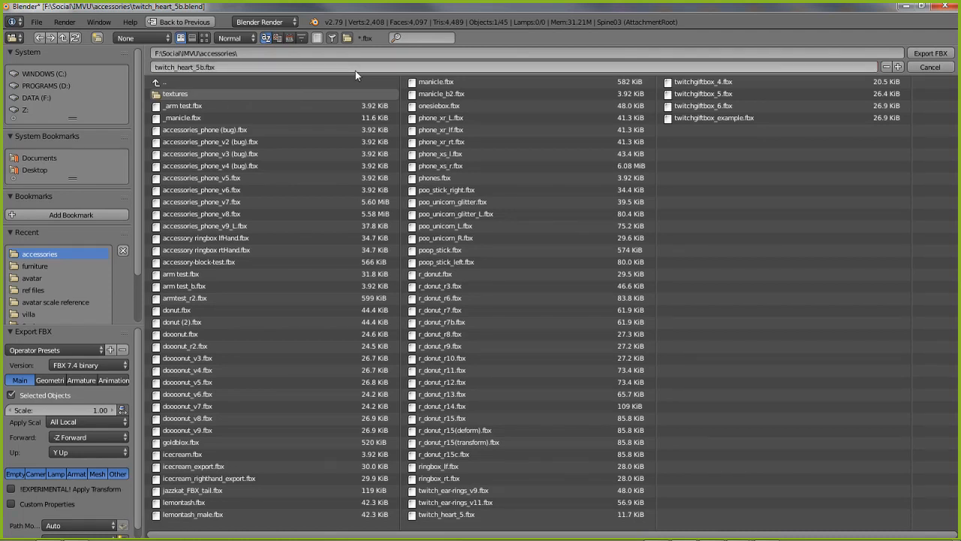
Check the geometry, armature and animation export settings and export the FBX file
left_click(45, 380)
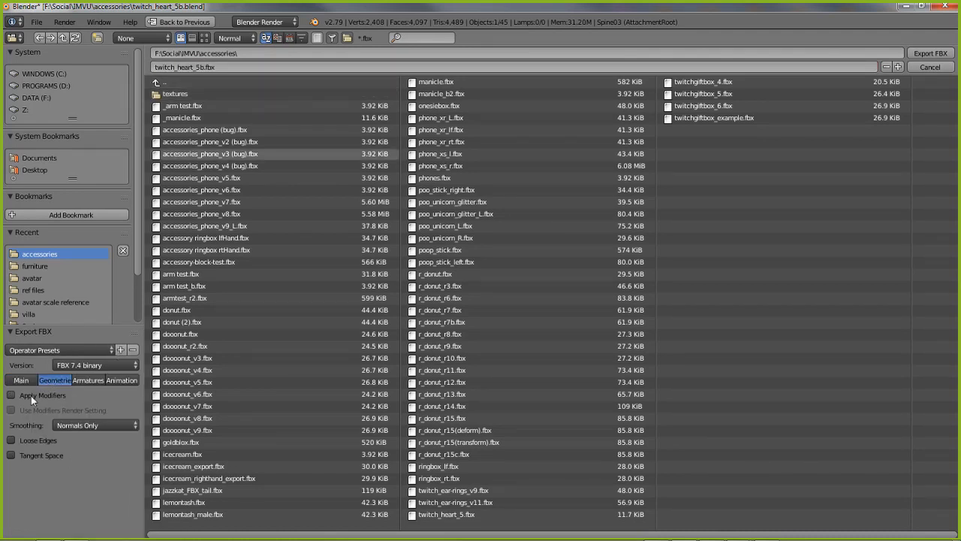
left_click(89, 381)
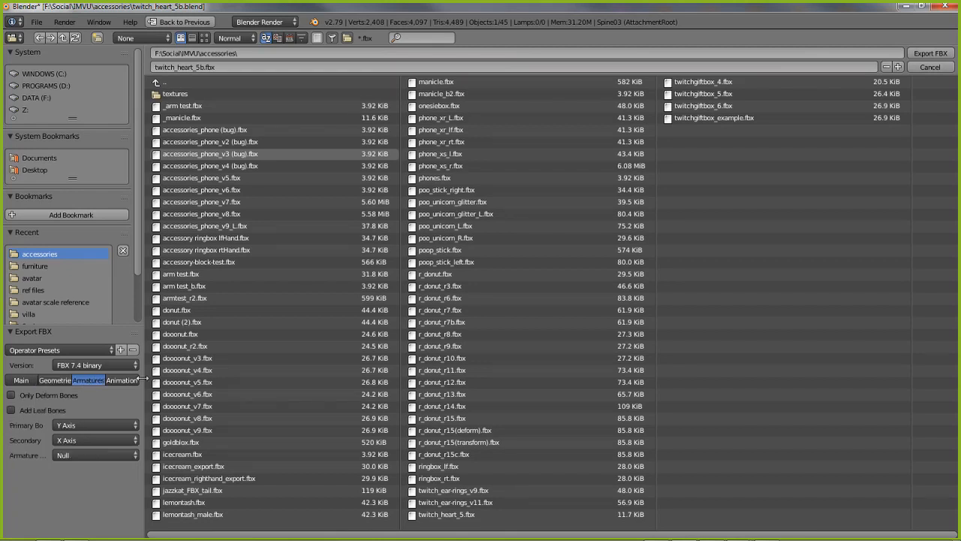
left_click(122, 381)
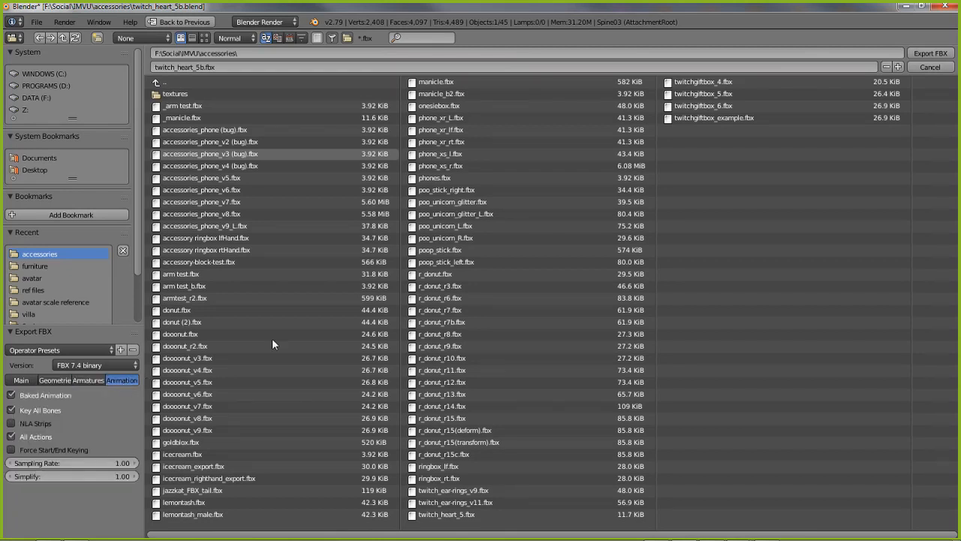
left_click(925, 56)
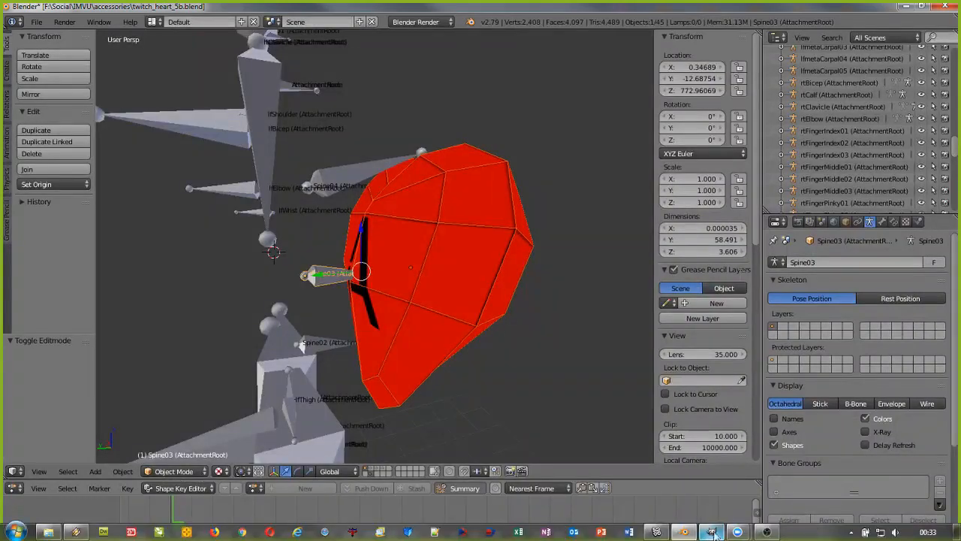
Switch to IMVU, load twitch_heart_5b.fbx, show the skeletons that contain no meshes and cancel the import
left_click(658, 532)
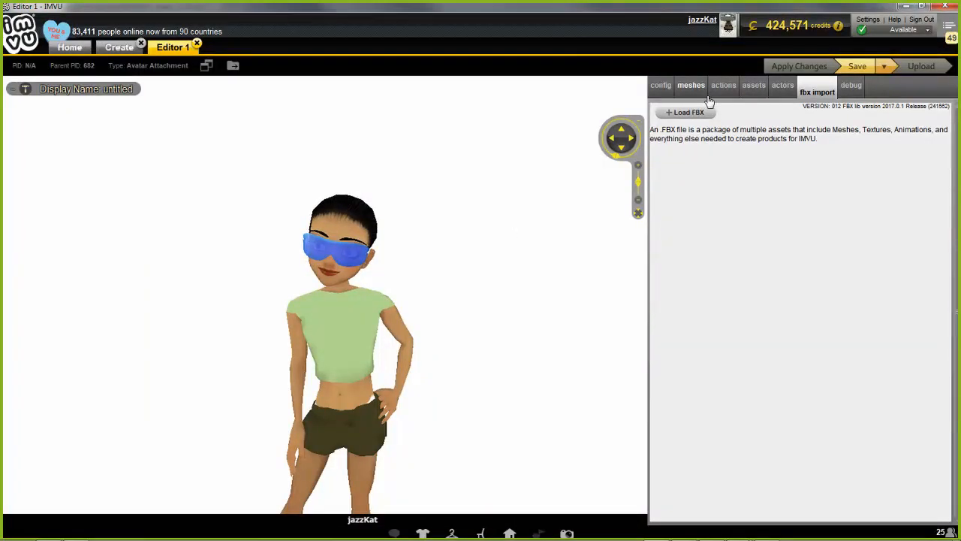
left_click(685, 112)
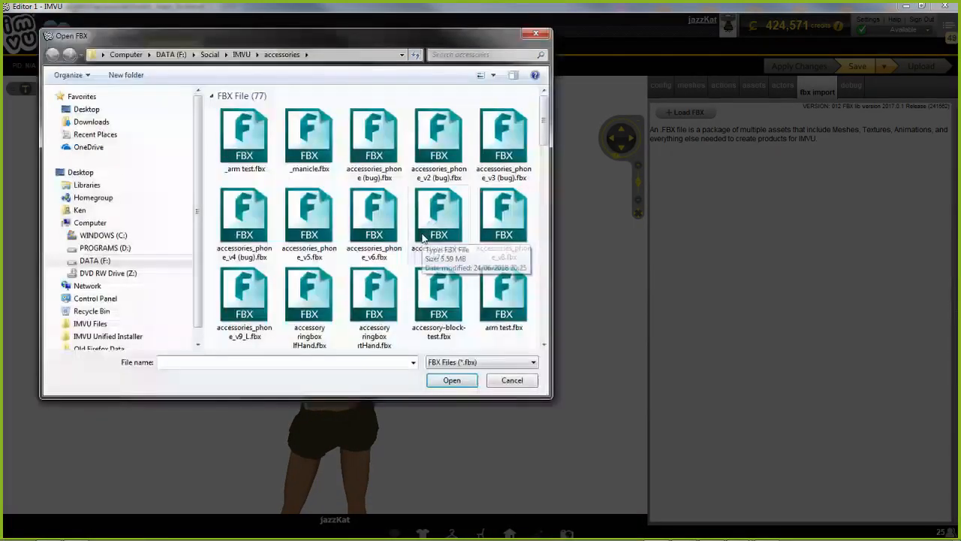
left_click_drag(543, 133, 546, 304)
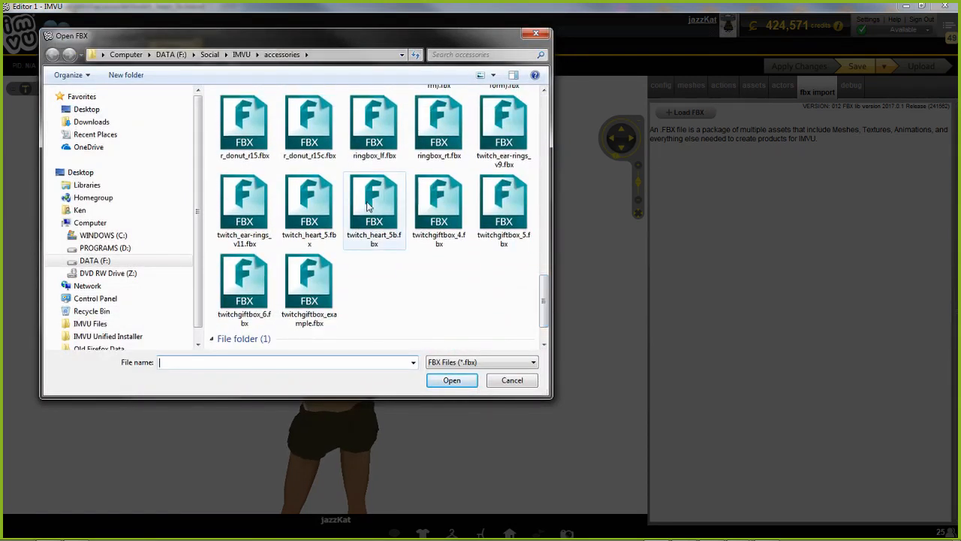
left_click(383, 205)
left_click(452, 380)
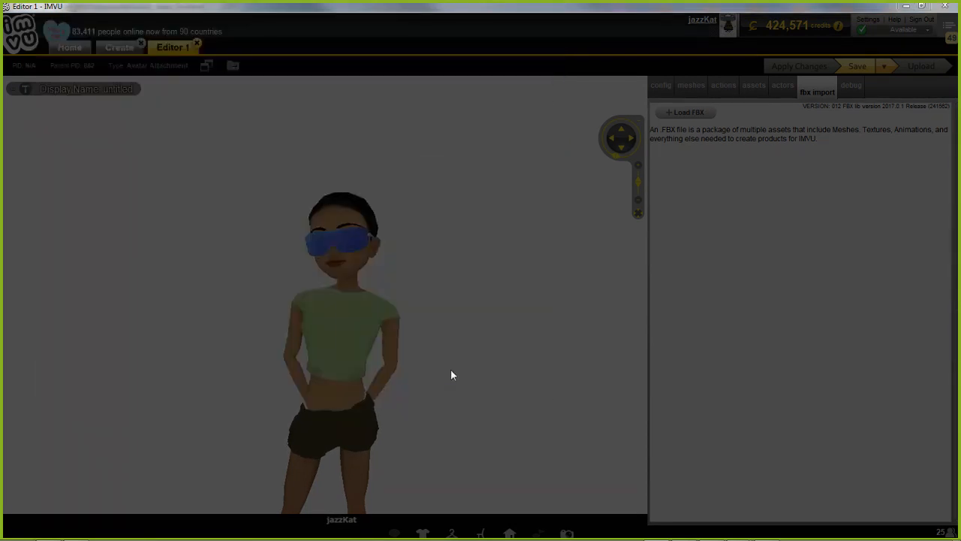
left_click(365, 241)
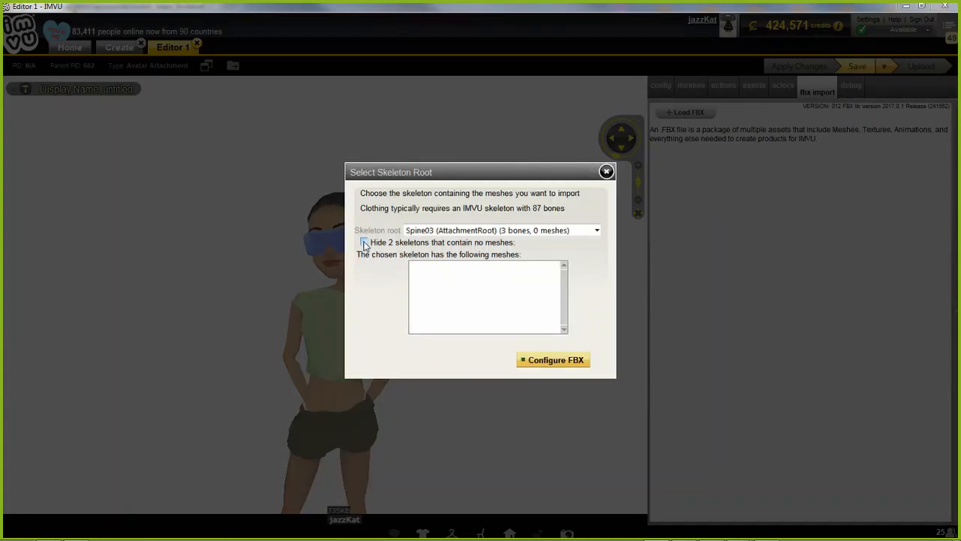
left_click(607, 172)
Switch to Blender and show the layers holding the avatar body and the remaining attachment bones
mouse_move(684, 533)
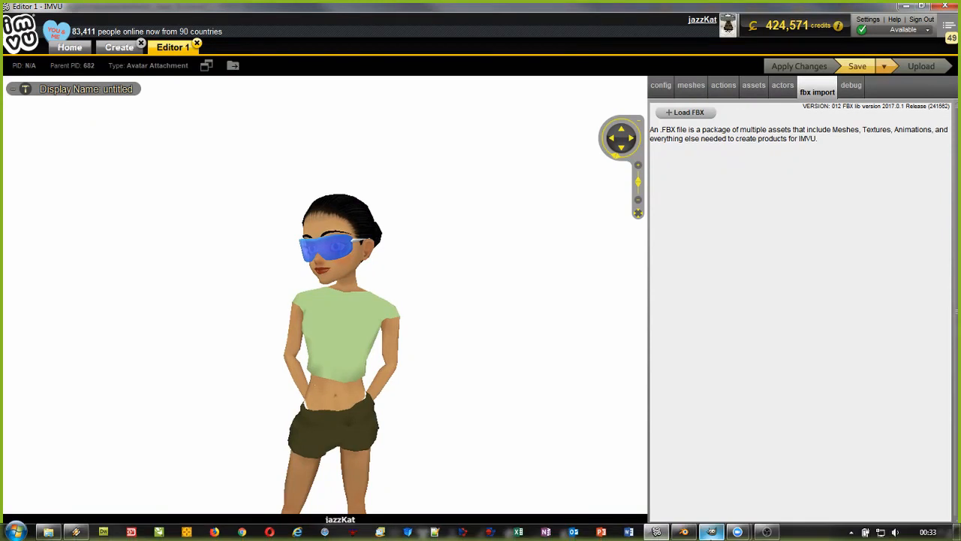
left_click(656, 532)
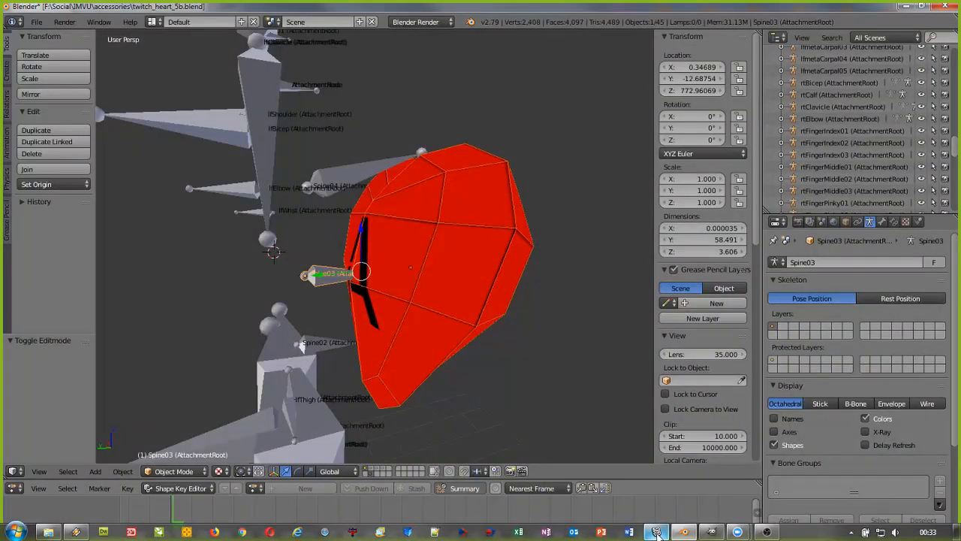
left_click(658, 534)
left_click(684, 532)
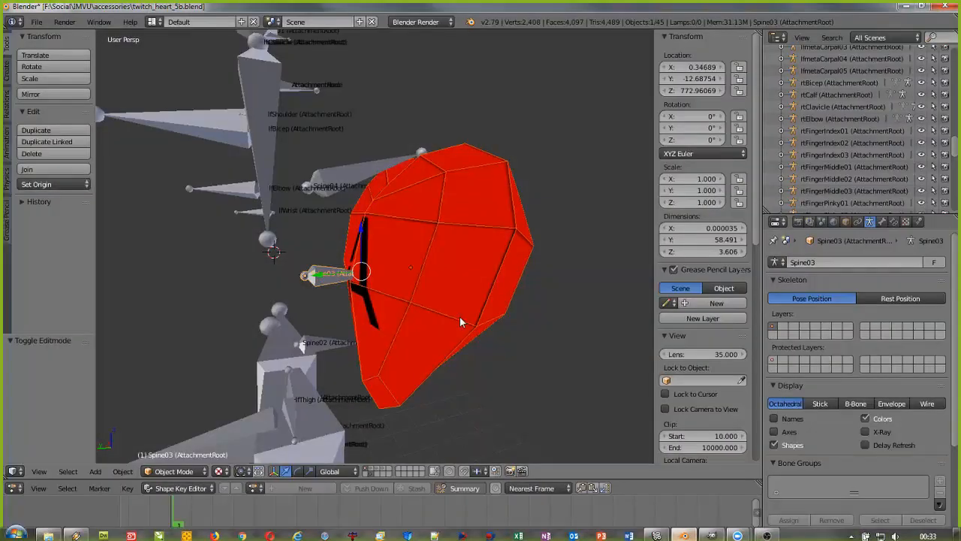
middle_click_drag(419, 277, 382, 286)
scroll(301, 263, "down", 1)
scroll(356, 283, "down", 1)
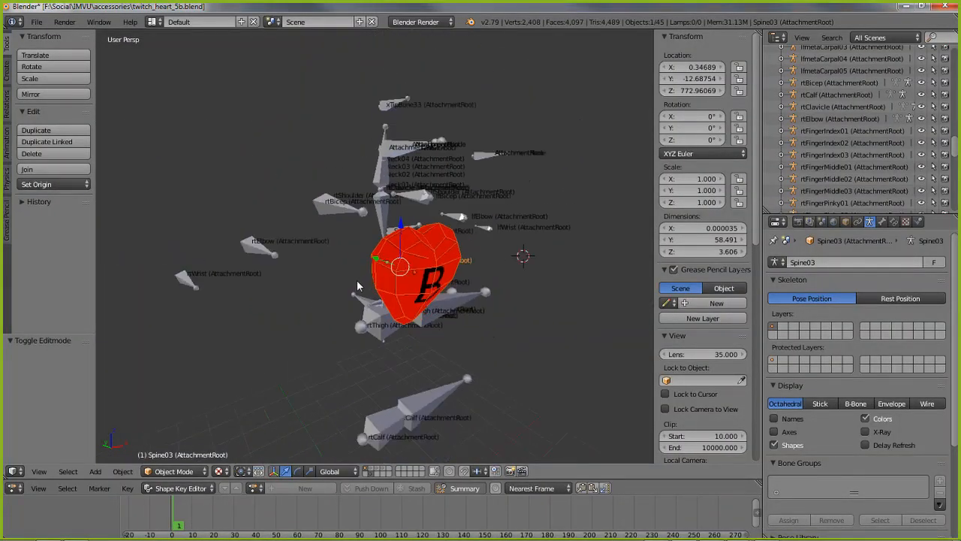
left_click(372, 471)
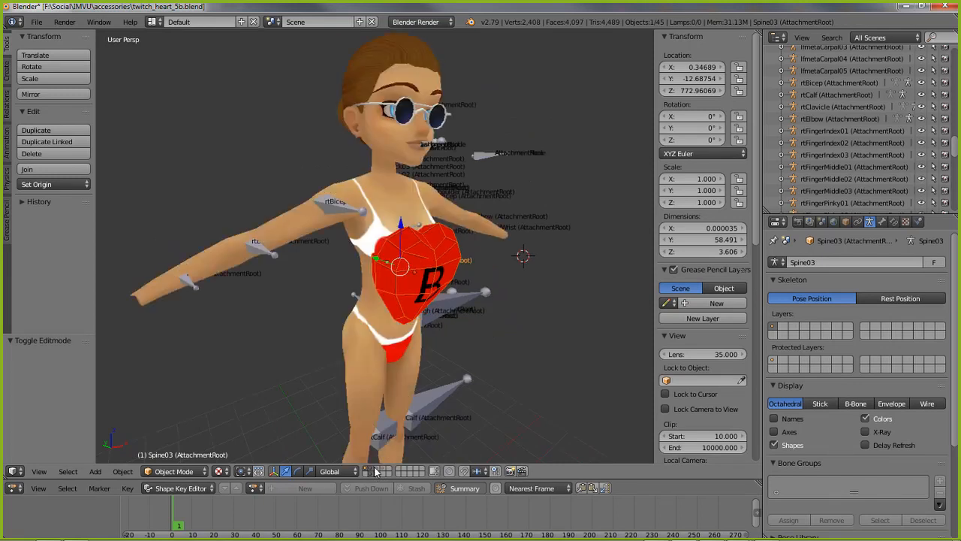
left_click(380, 471)
left_click(372, 469, "shift")
left_click(378, 469, "shift")
left_click(384, 470, "shift")
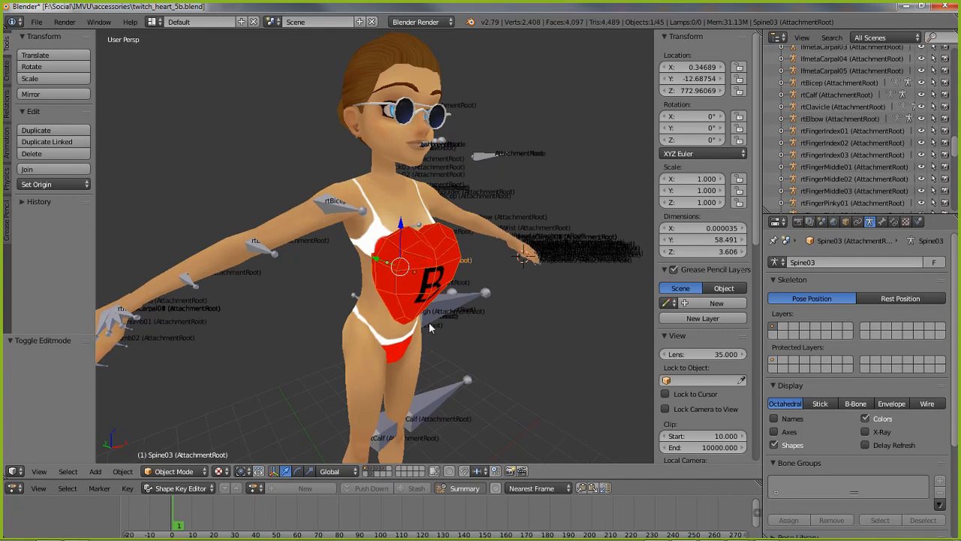
Invert the selection in wireframe display and delete everything except the heart mesh and its Spine03 armature
middle_click_drag(429, 322, 408, 331)
key("z")
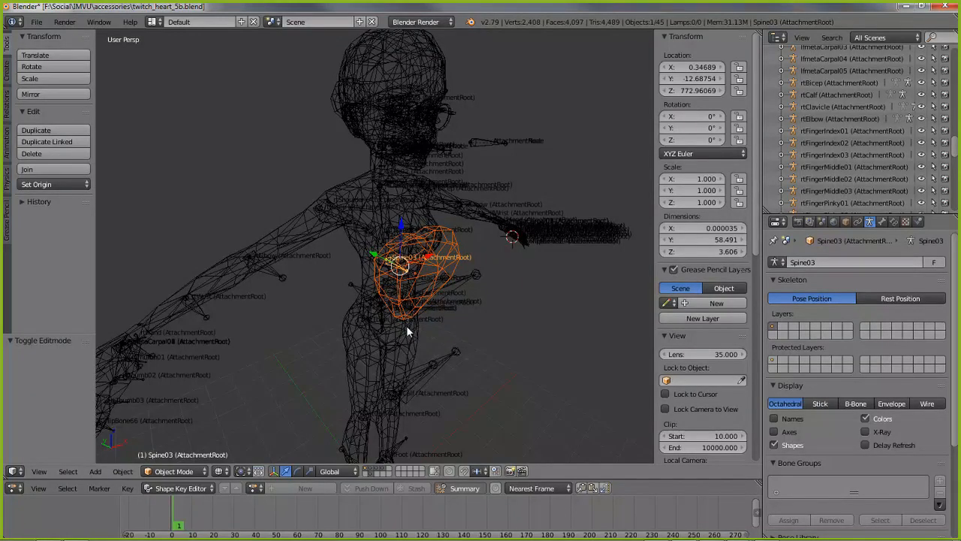
key("ctrl+i")
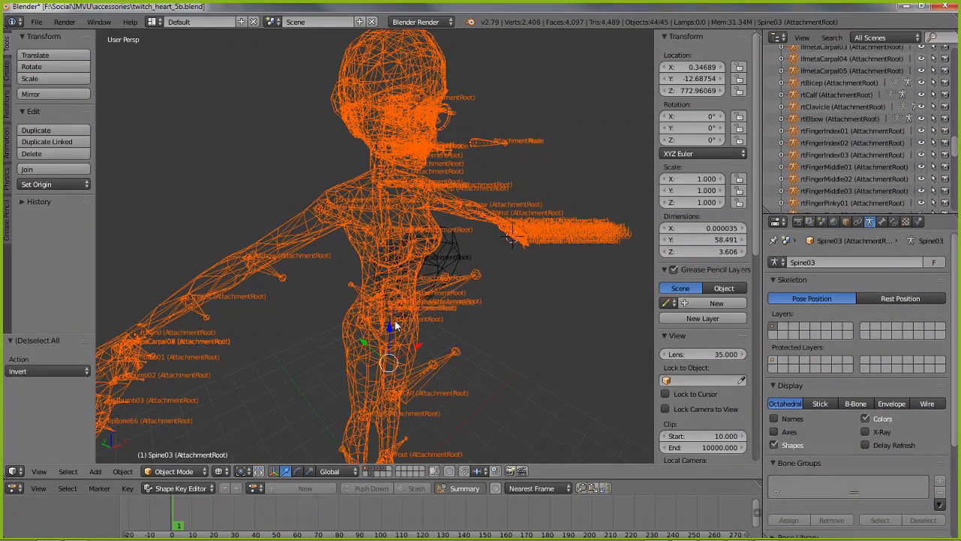
key("x")
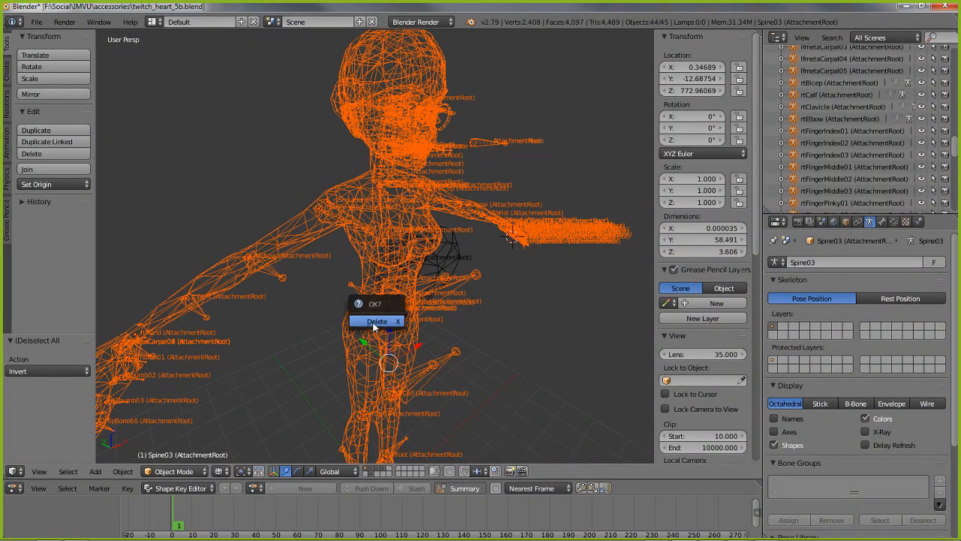
left_click(374, 325)
scroll(377, 324, "up", 2)
middle_click_drag(374, 345, 443, 343)
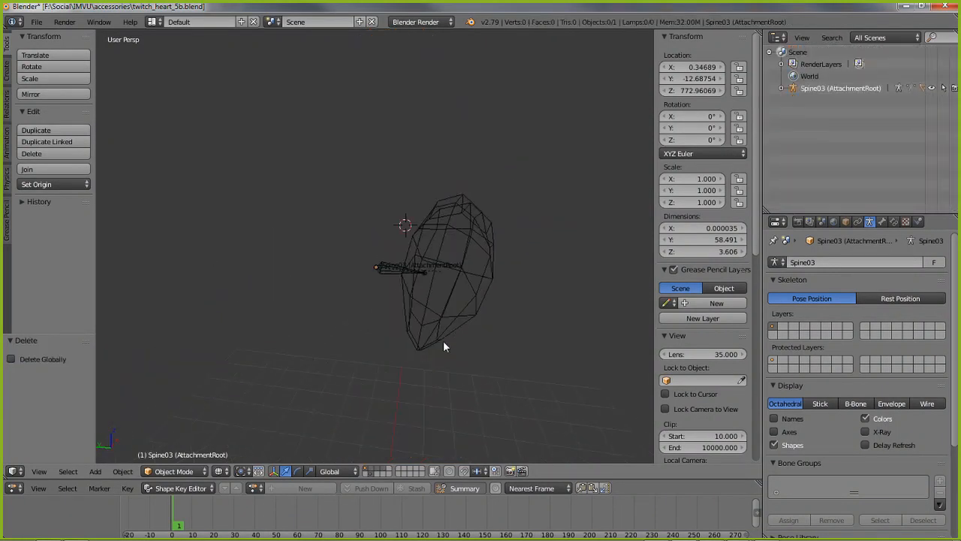
Check the remaining heart mesh and Spine03 armature by selecting each in turn, and restore the textured display
right_click(432, 323)
middle_click_drag(425, 311, 378, 326)
scroll(353, 308, "up", 2)
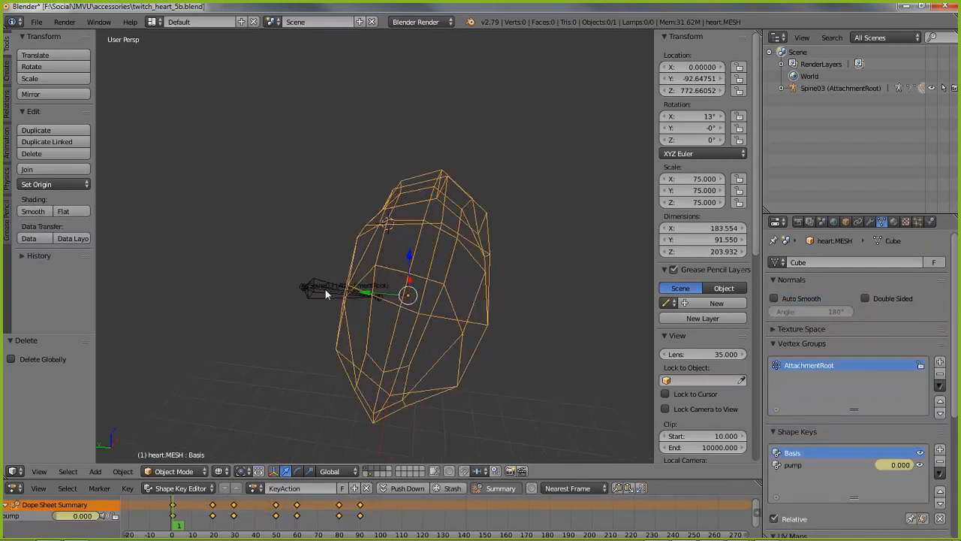
right_click(325, 289)
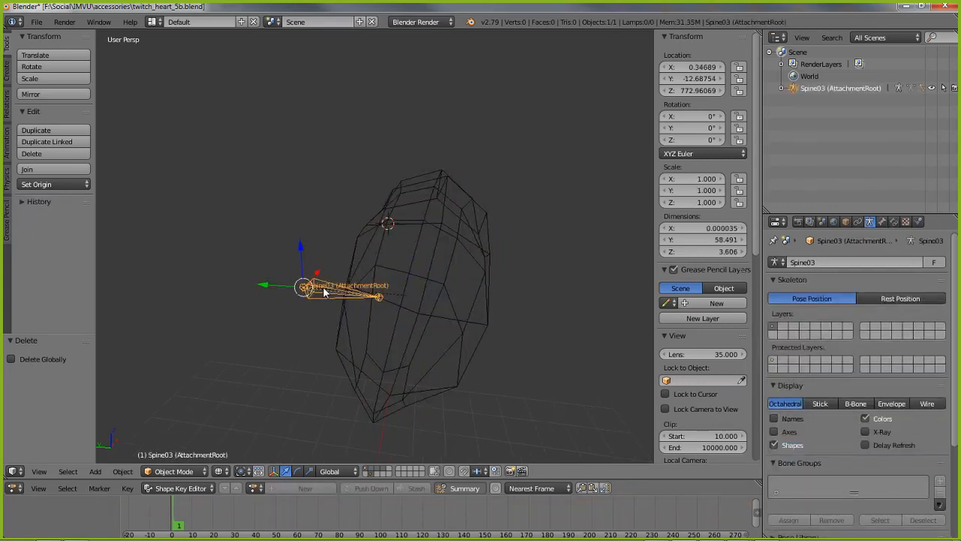
mouse_move(325, 292)
middle_mouse_down()
mouse_move(558, 307)
mouse_move(441, 311)
middle_mouse_up()
key("z")
Save the cleaned-up scene as a new file named twitch_heart_6.blend
left_click(36, 22)
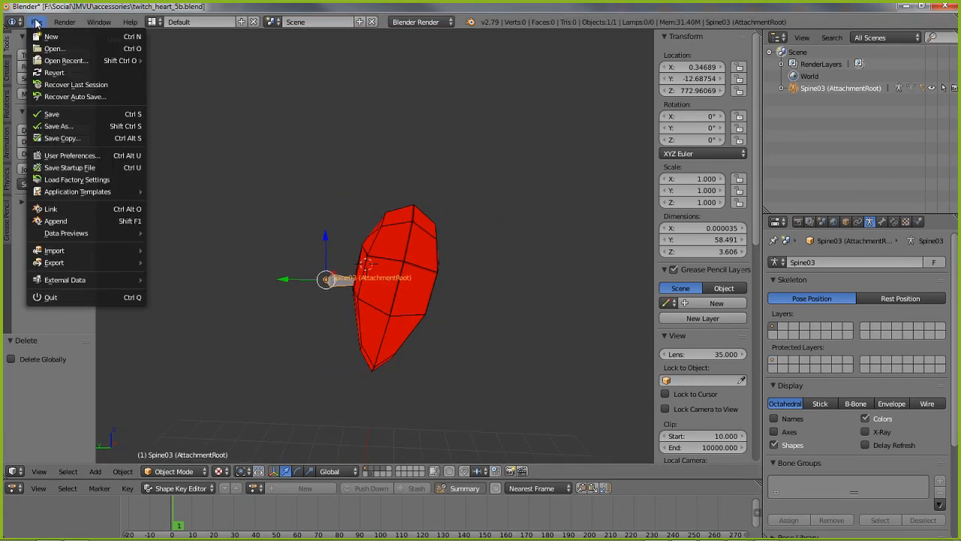
left_click(60, 127)
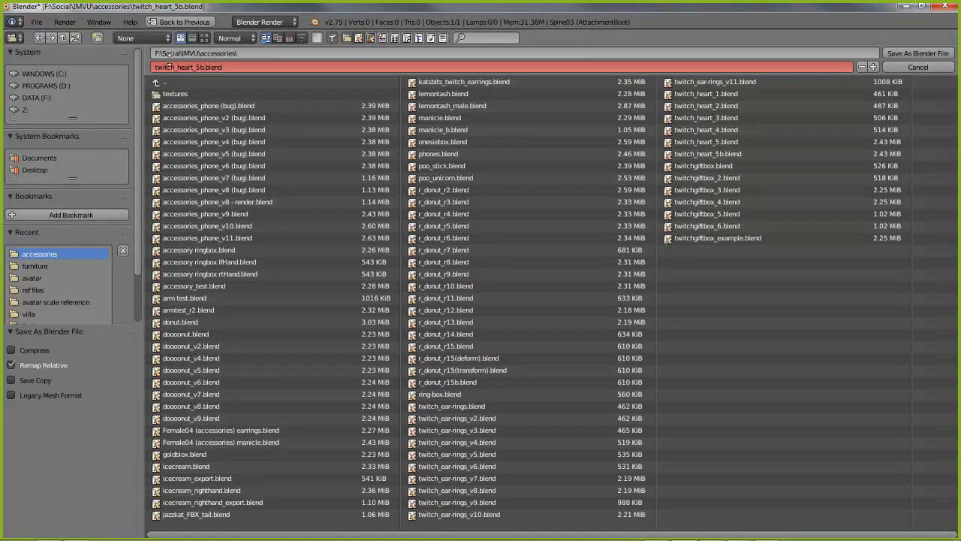
left_click(199, 67)
left_click_drag(196, 68, 337, 67)
type("6")
key("Return")
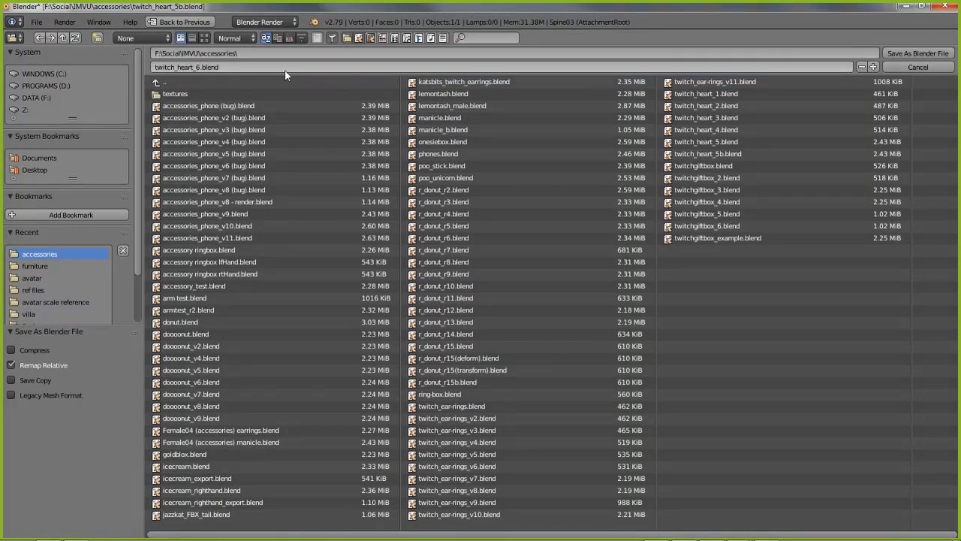
left_click(905, 54)
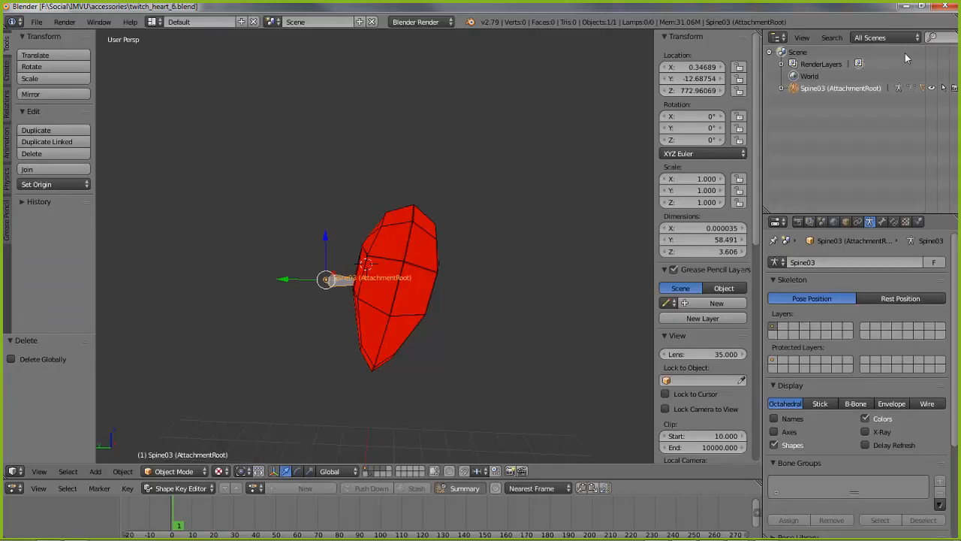
Expand the Spine03 armature's hierarchy, inspect its bones and the heart.MESH object, and deselect everything
middle_click_drag(522, 303, 411, 304)
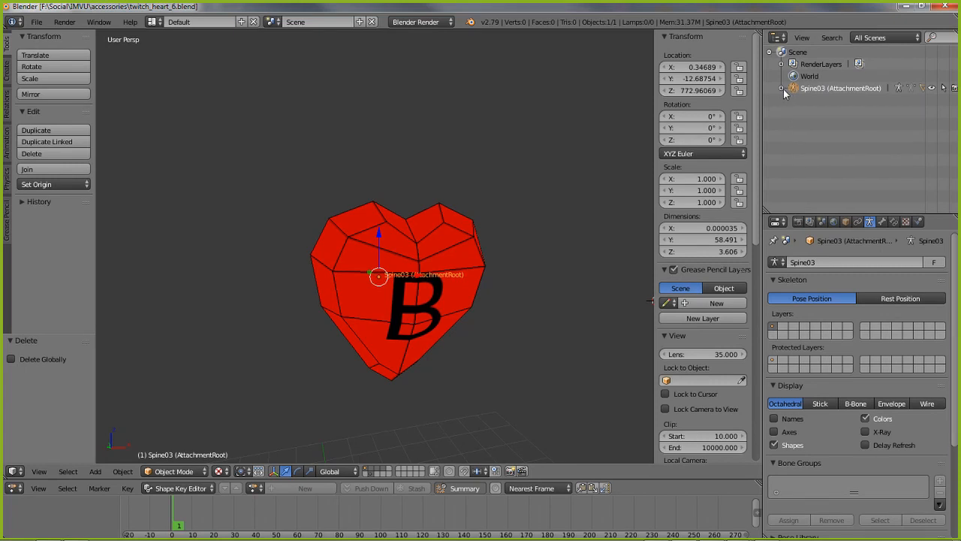
left_click(781, 89)
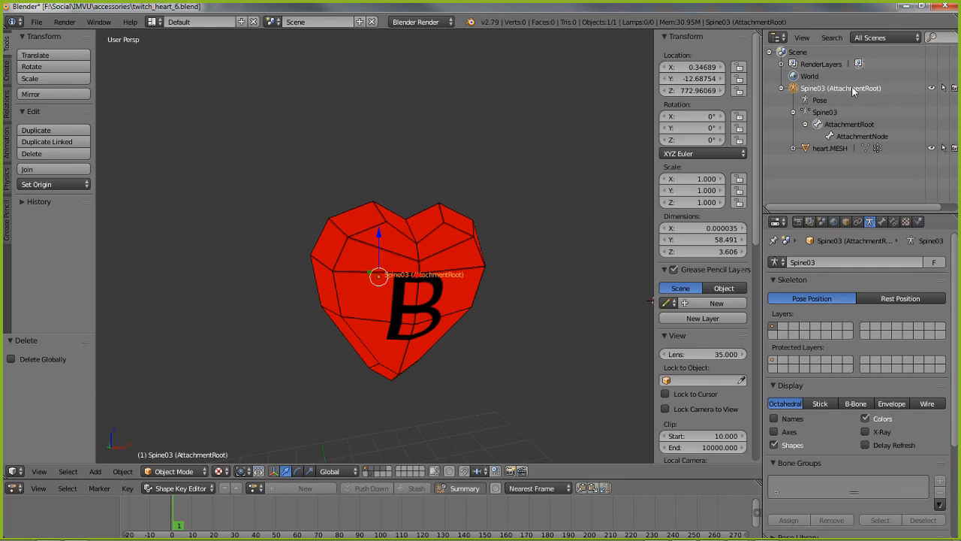
left_click(827, 149)
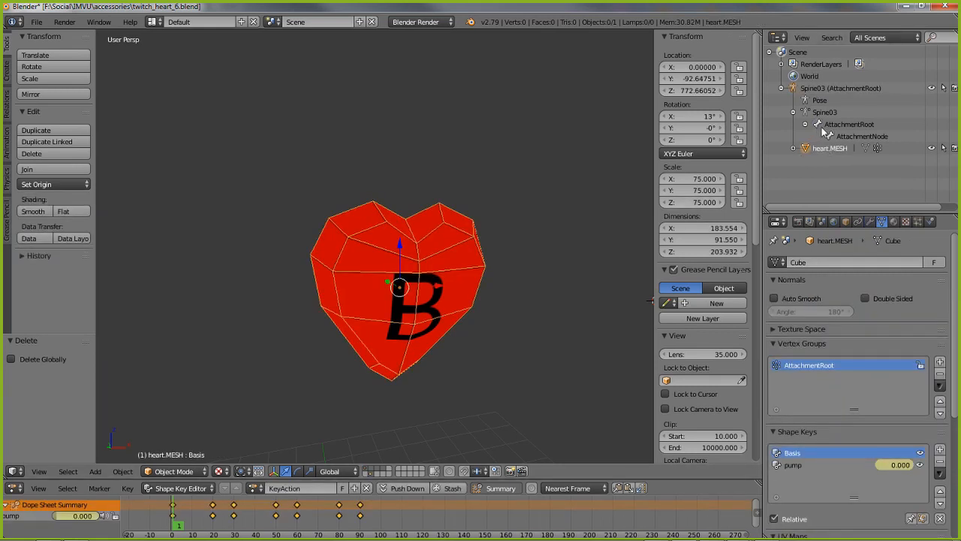
middle_click_drag(352, 290, 275, 328)
key("a")
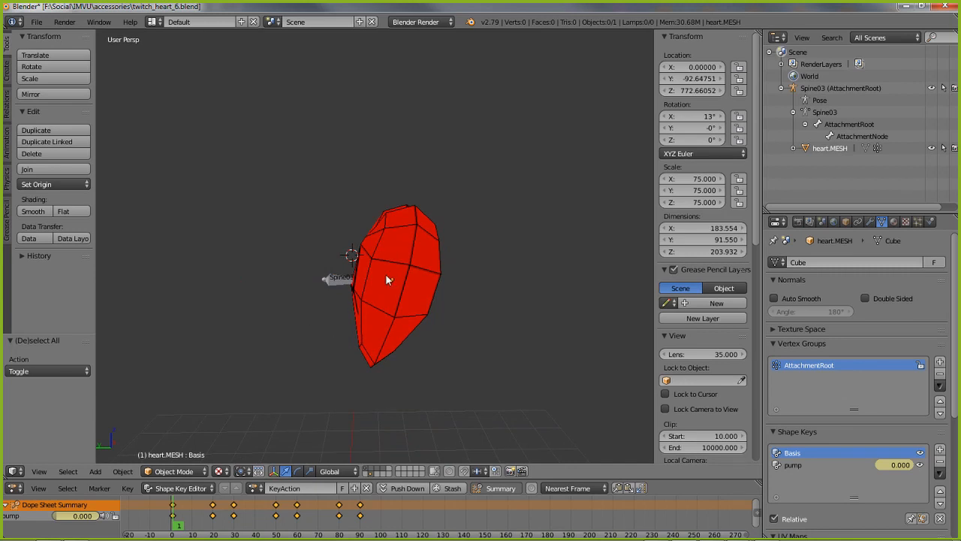
Open the FBX export and review its main, geometry, armature and animation settings
left_click(36, 22)
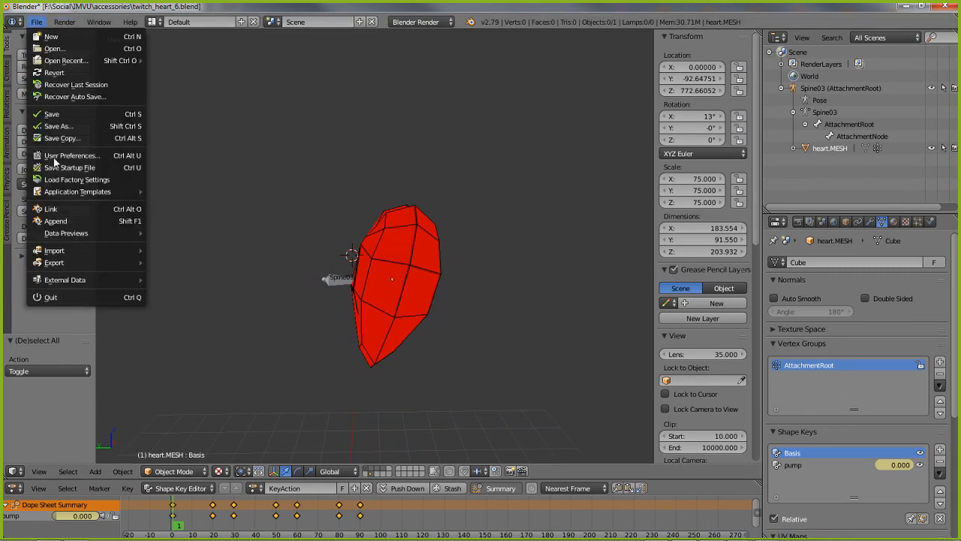
mouse_move(60, 263)
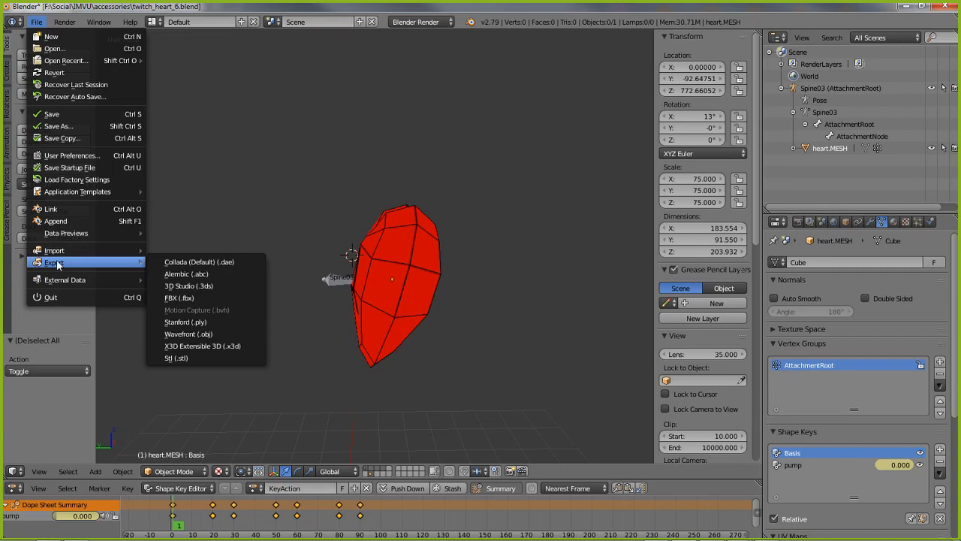
left_click(179, 301)
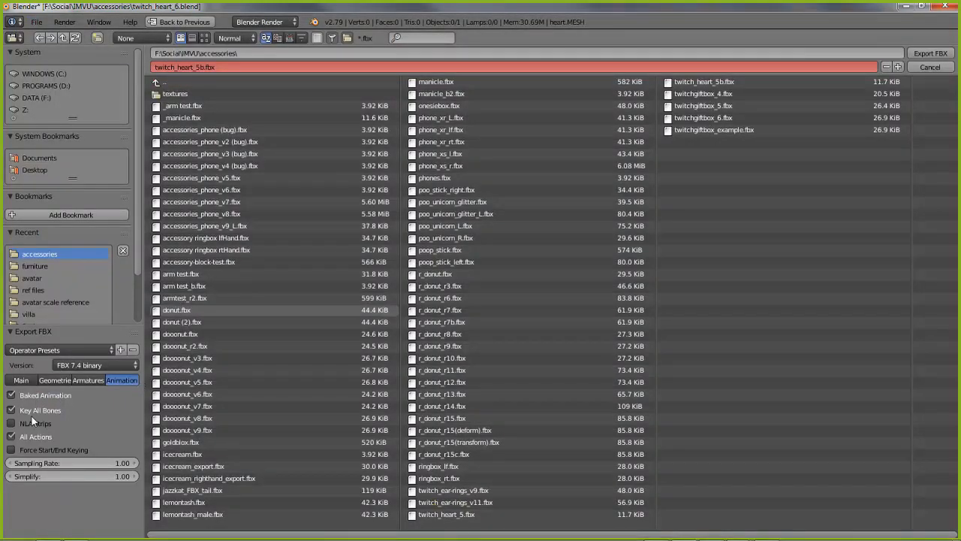
left_click(21, 380)
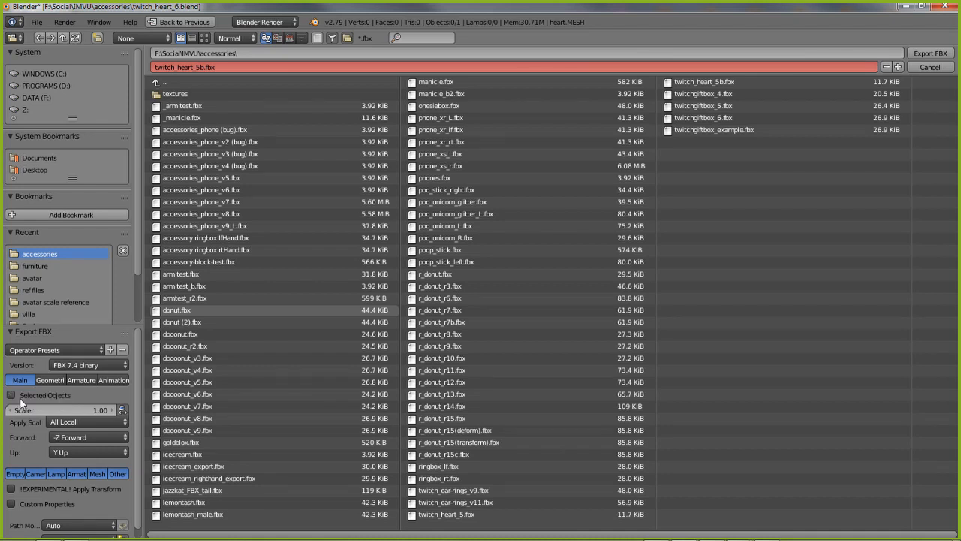
left_click(53, 380)
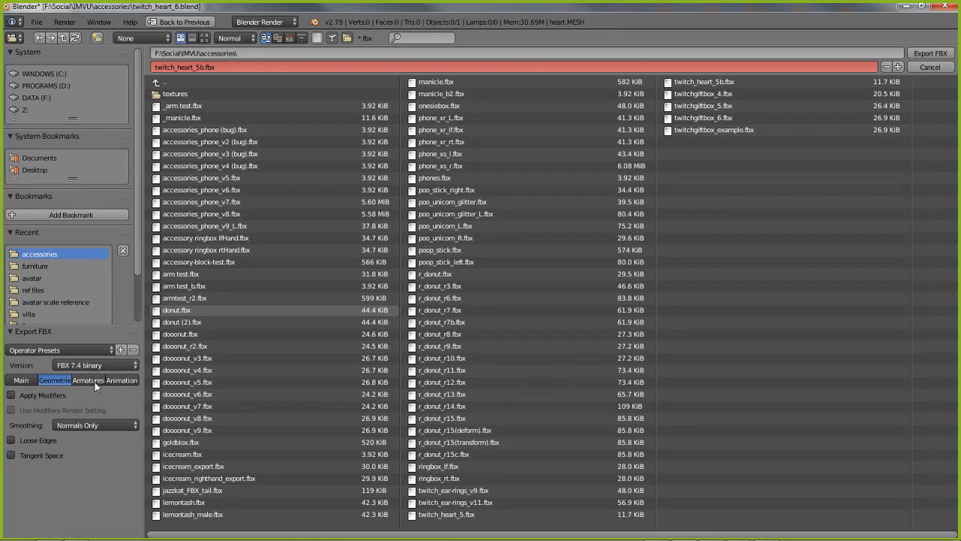
left_click(84, 380)
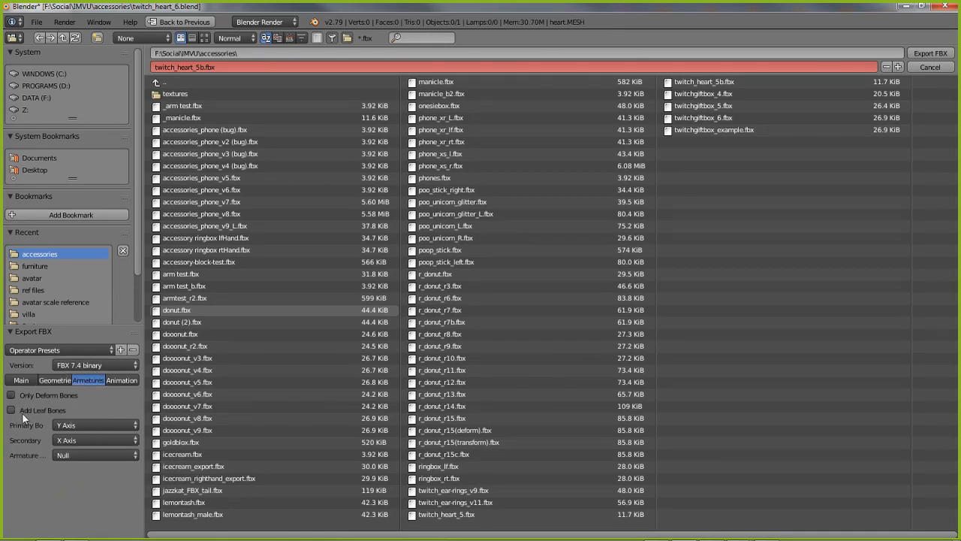
left_click(130, 379)
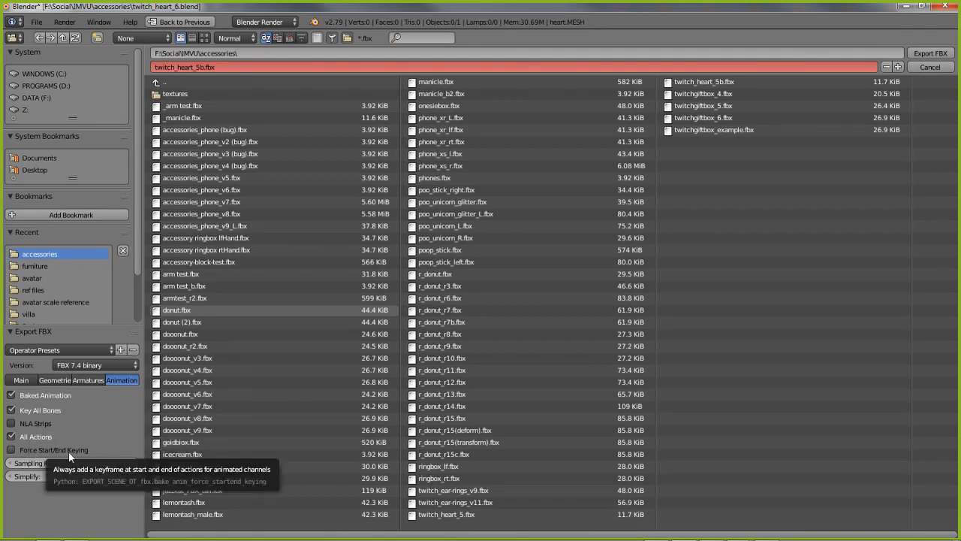
left_click(21, 381)
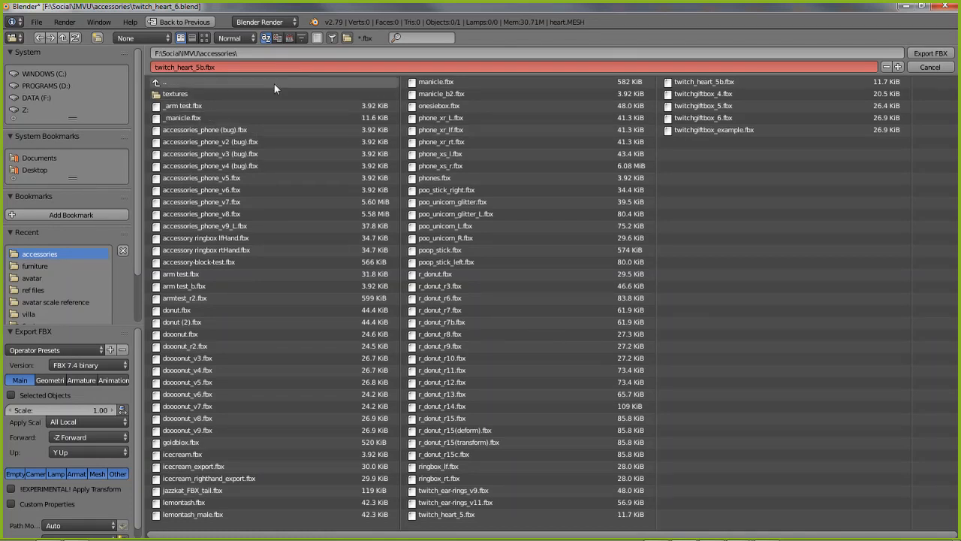
Name the export file twitch_heart_6.fbx and export it to the accessories folder
left_click(227, 64)
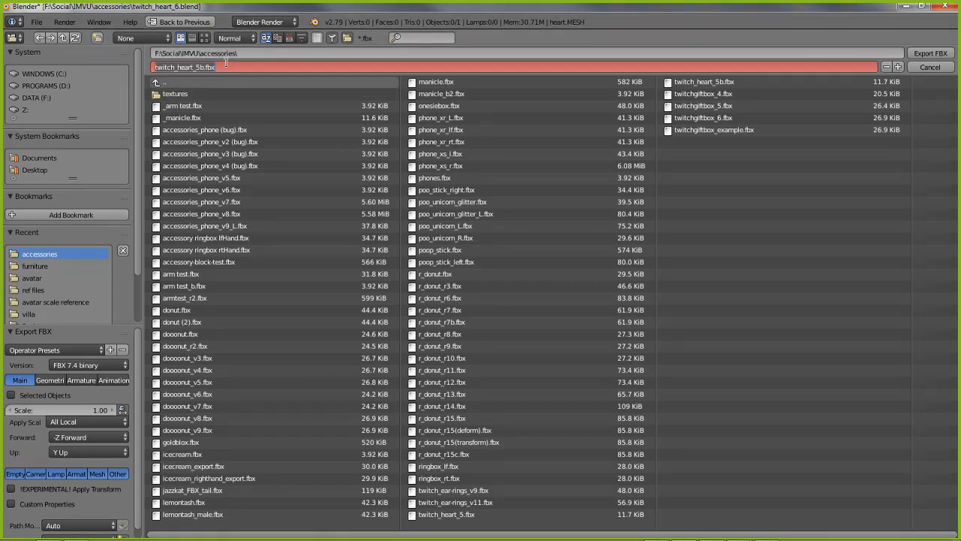
left_click_drag(196, 66, 224, 66)
type("6.fbx")
key("Return")
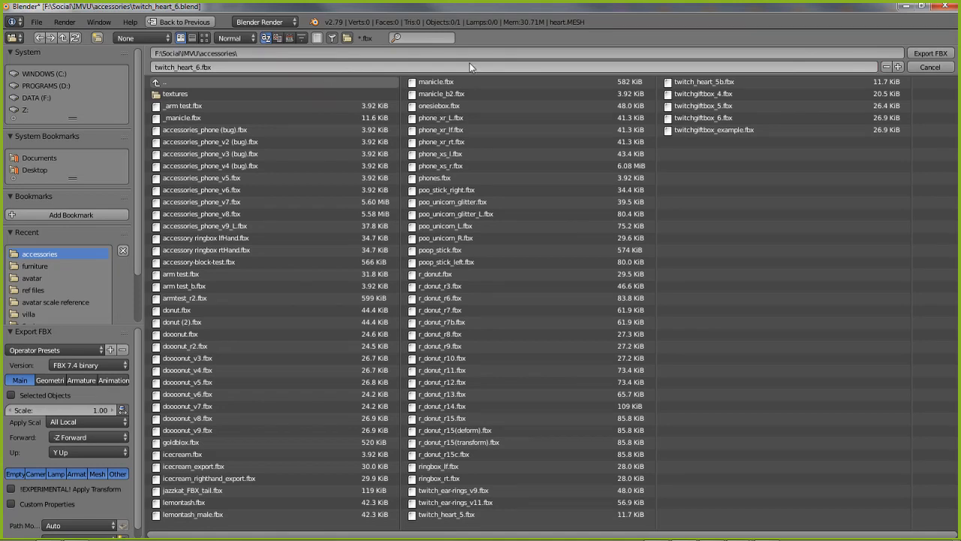
left_click(931, 55)
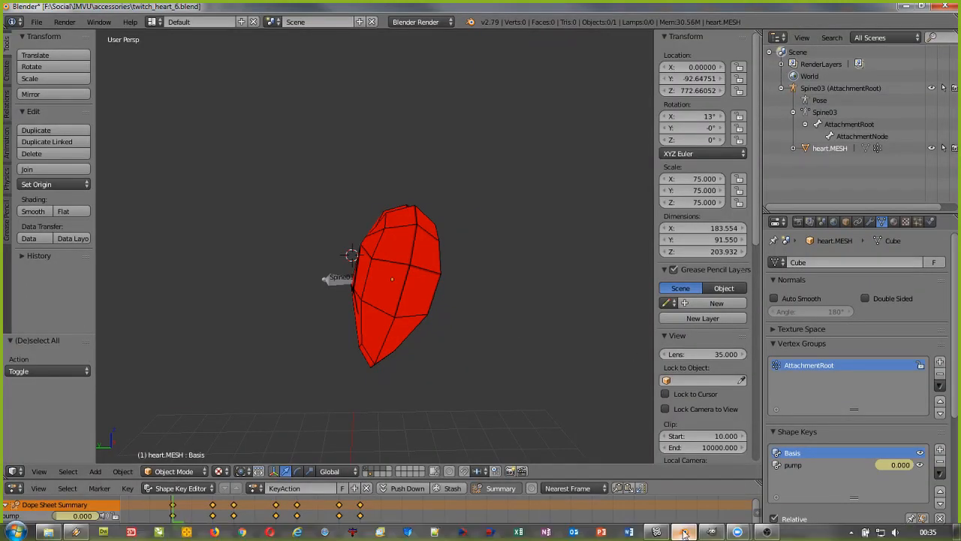
Switch to IMVU and close the current untitled avatar attachment project without saving
left_click(680, 533)
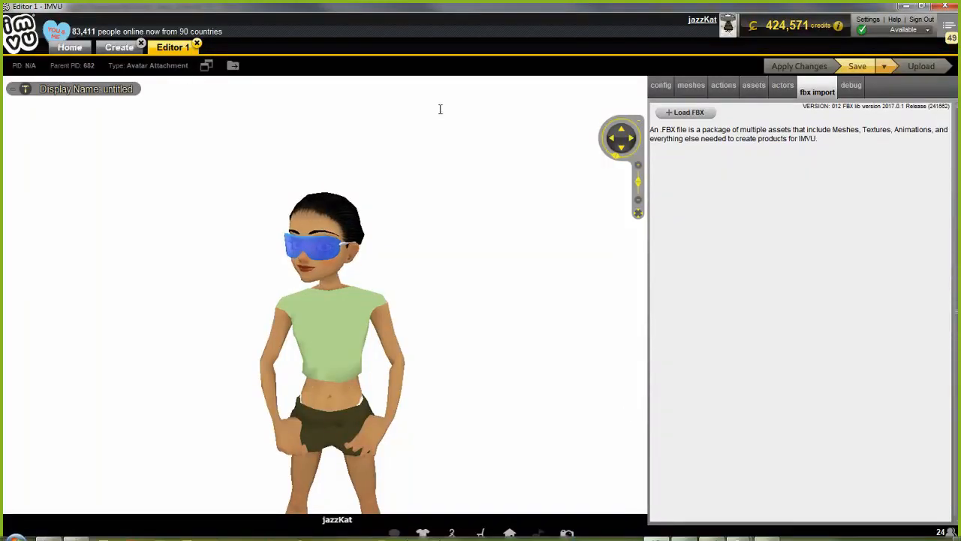
left_click(196, 43)
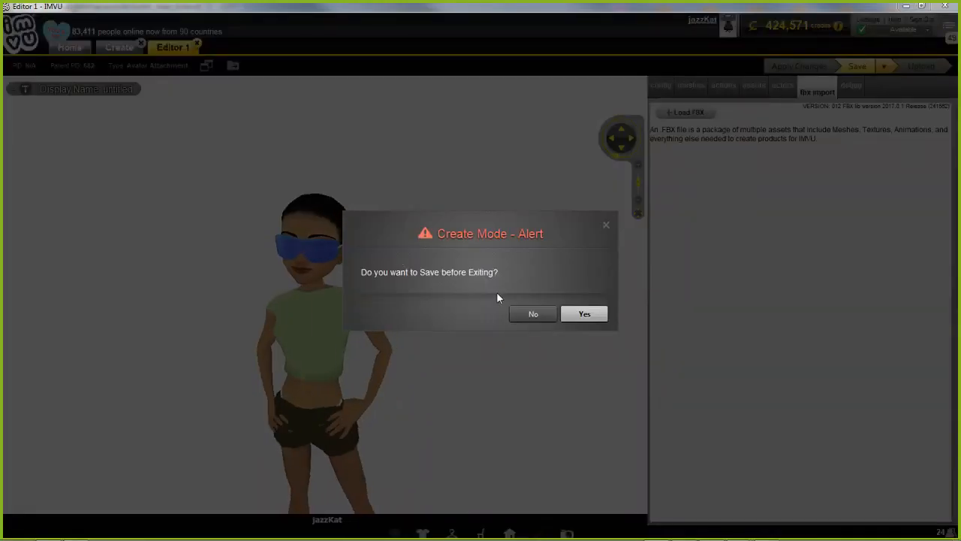
left_click(534, 314)
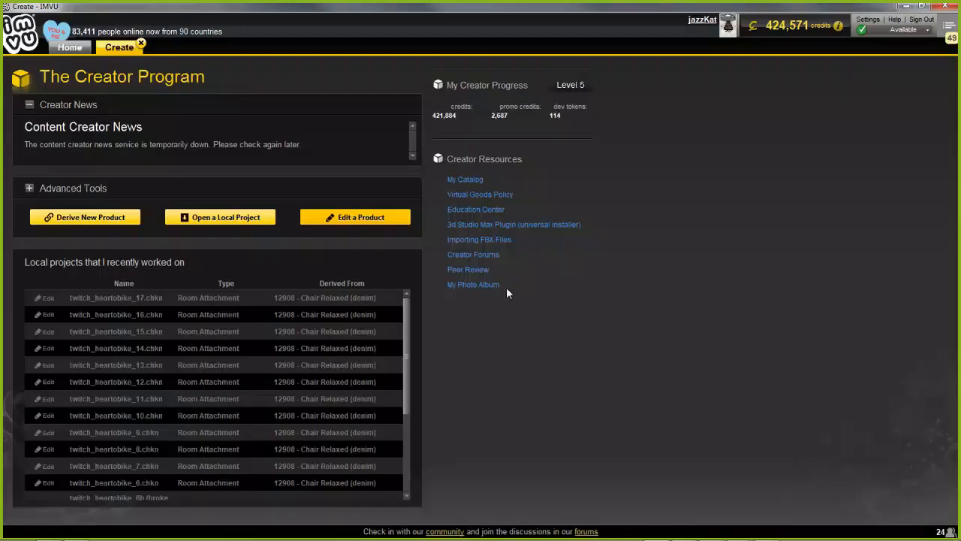
Begin deriving a new product from the female Accessory base, product ID 682
left_click(84, 217)
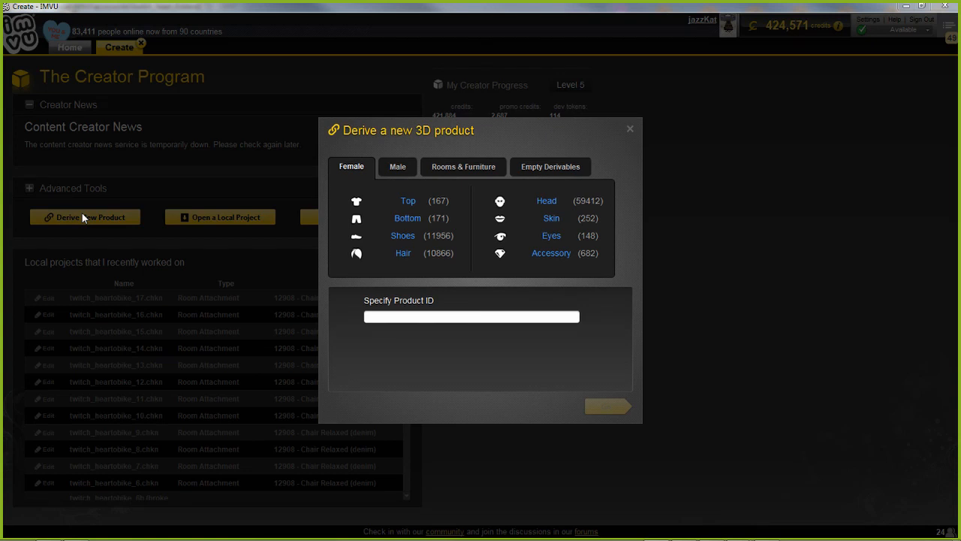
left_click(546, 256)
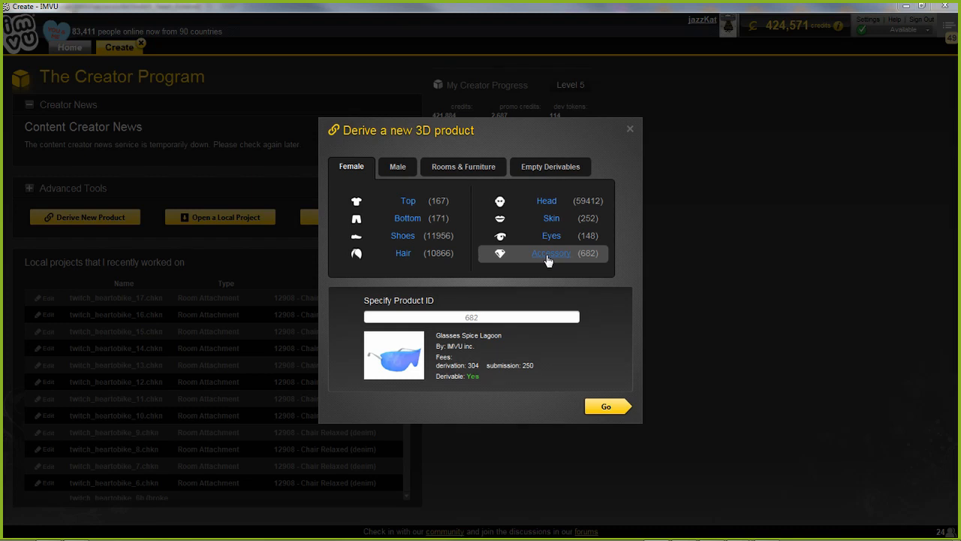
Derive a new accessory product from the Glasses Spice Lagoon, product ID 682
left_click(610, 406)
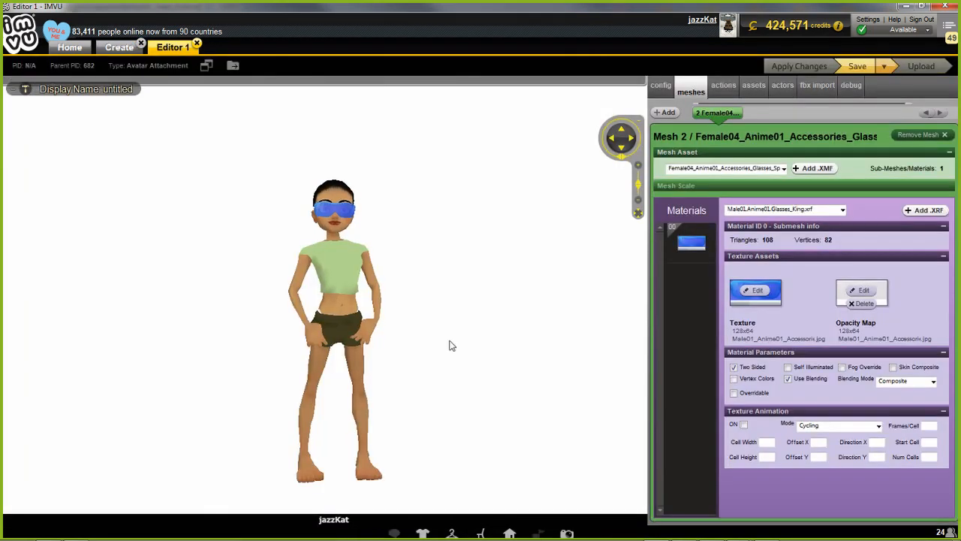
left_click_drag(451, 325, 429, 315)
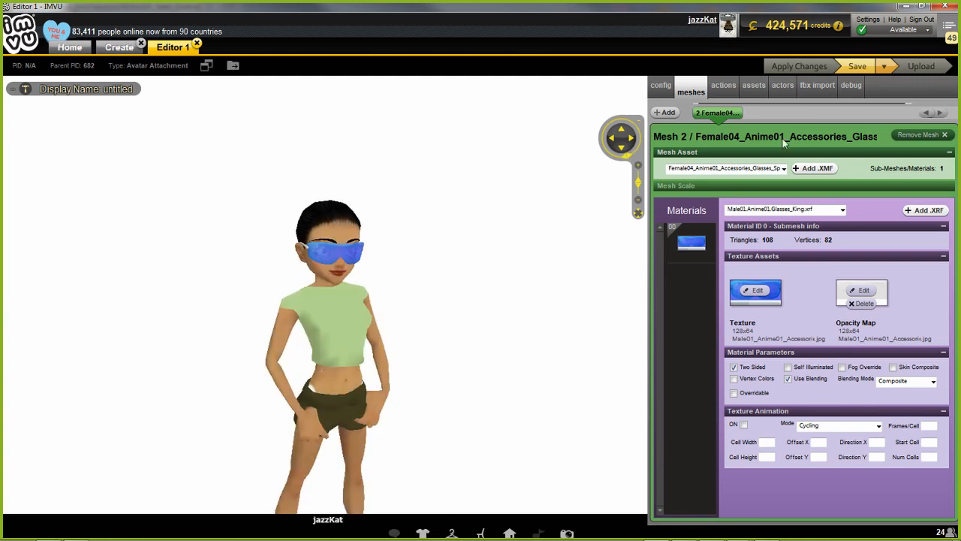
Load twitch_heart_6.fbx from the accessories folder for FBX import into the derived product
left_click(815, 87)
left_click(691, 113)
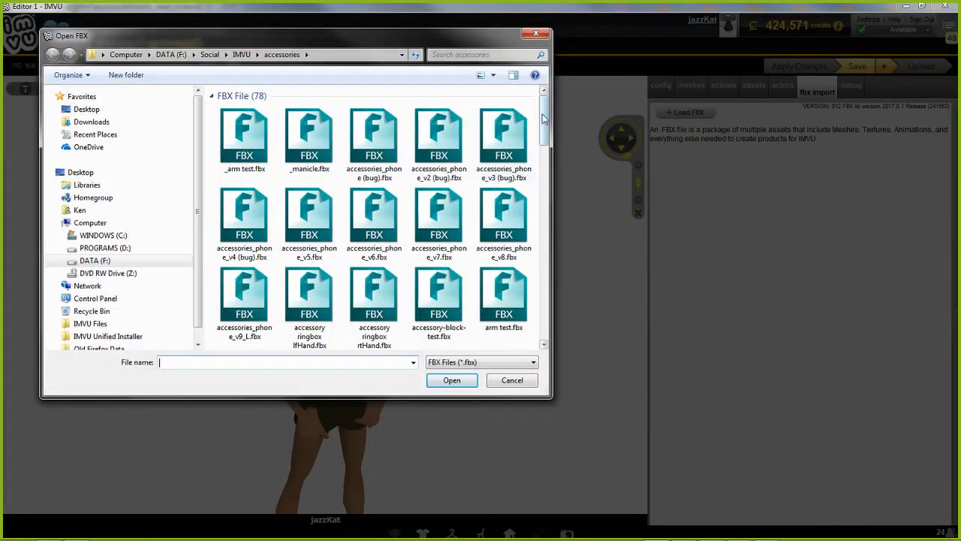
left_click_drag(546, 121, 546, 292)
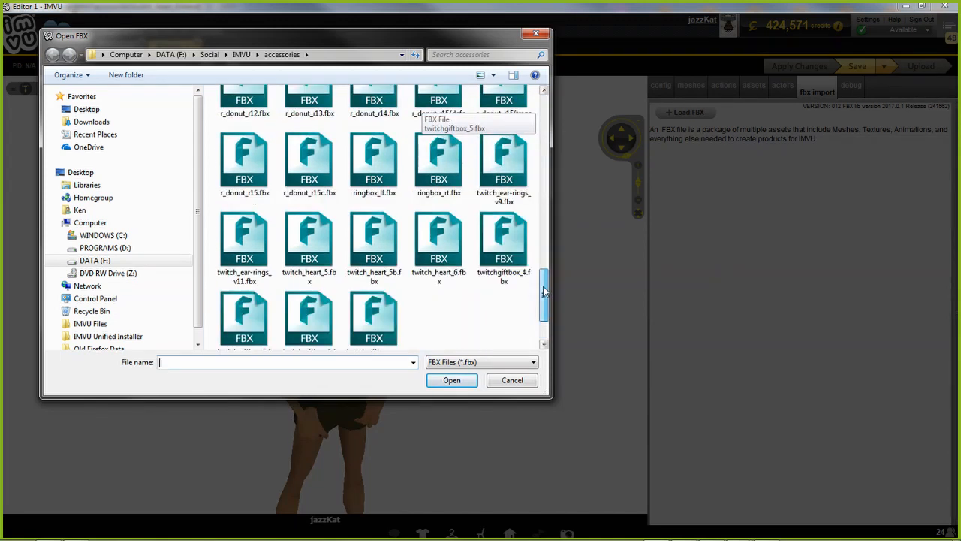
left_click(451, 247)
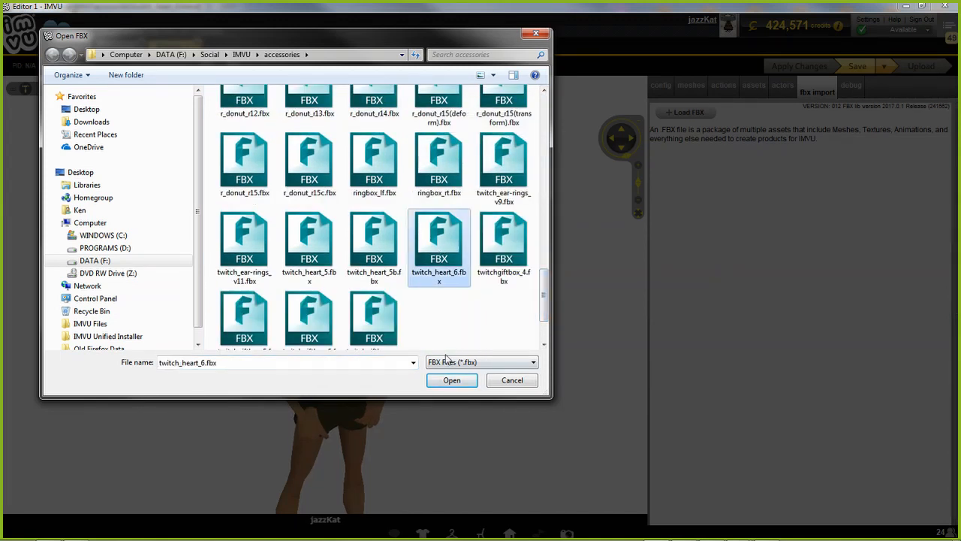
left_click(450, 380)
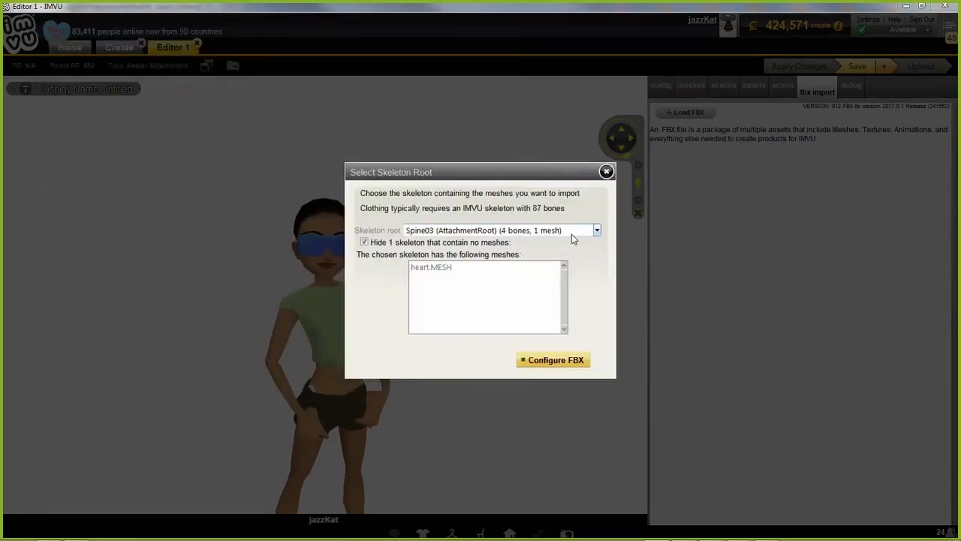
Show skeletons without meshes as well, choose Spine03 (AttachmentRoot) as the skeleton root, and proceed to configuring the FBX
left_click(523, 232)
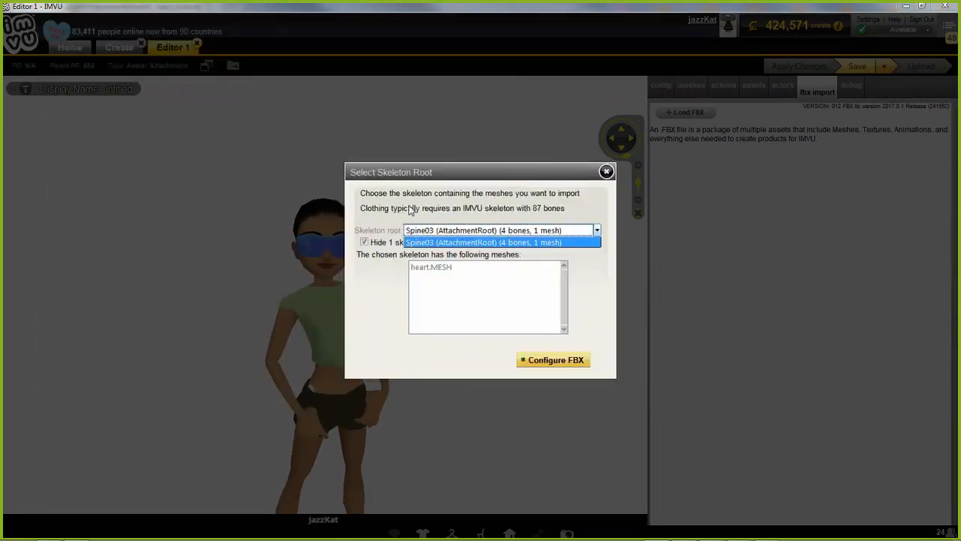
left_click(436, 240)
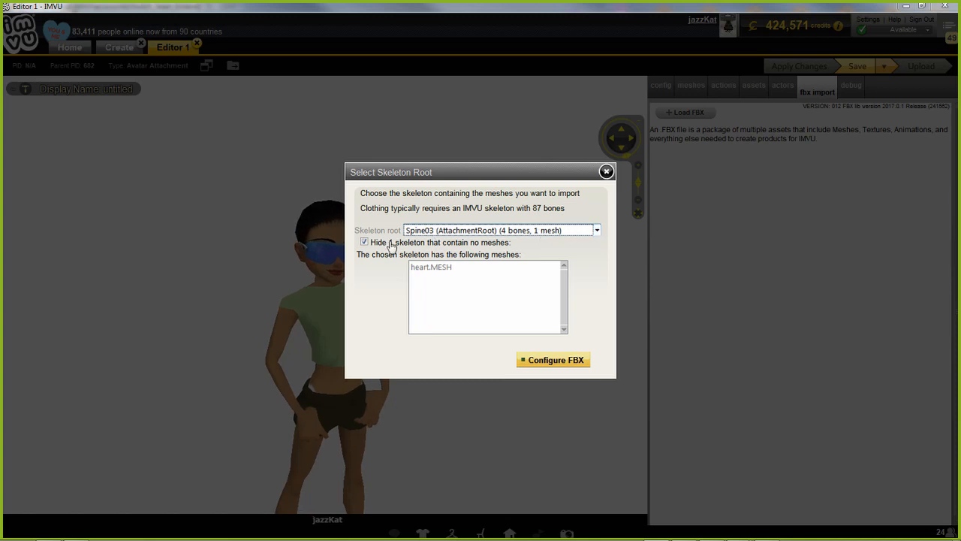
left_click(365, 244)
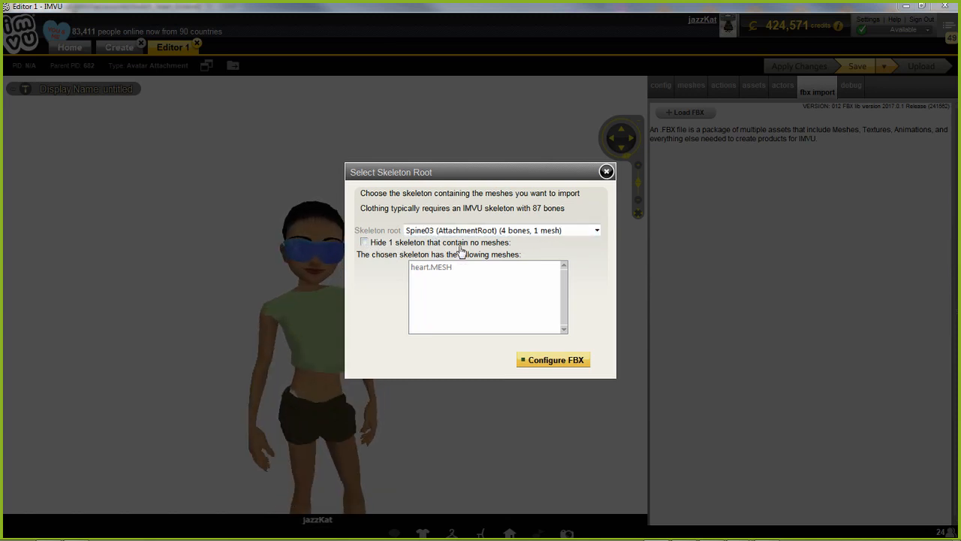
left_click(522, 231)
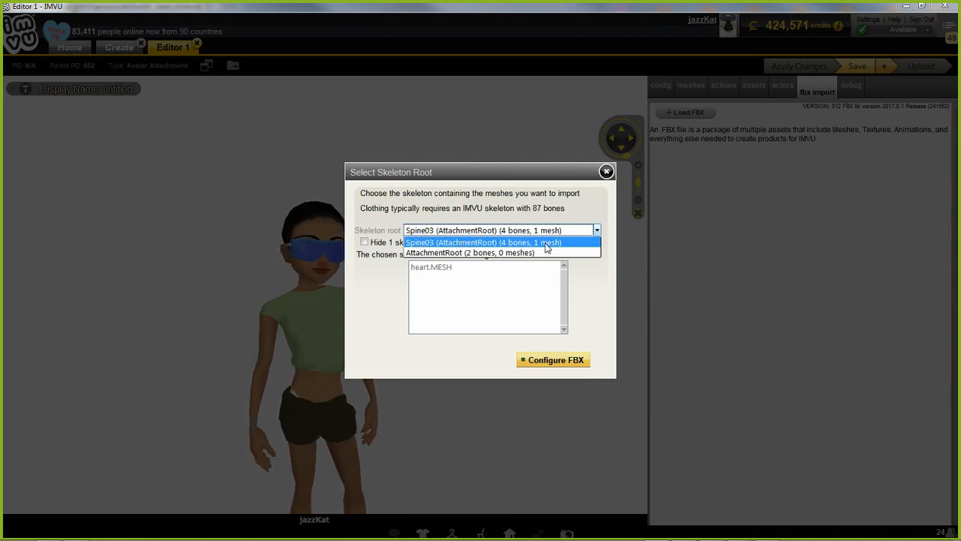
left_click(425, 244)
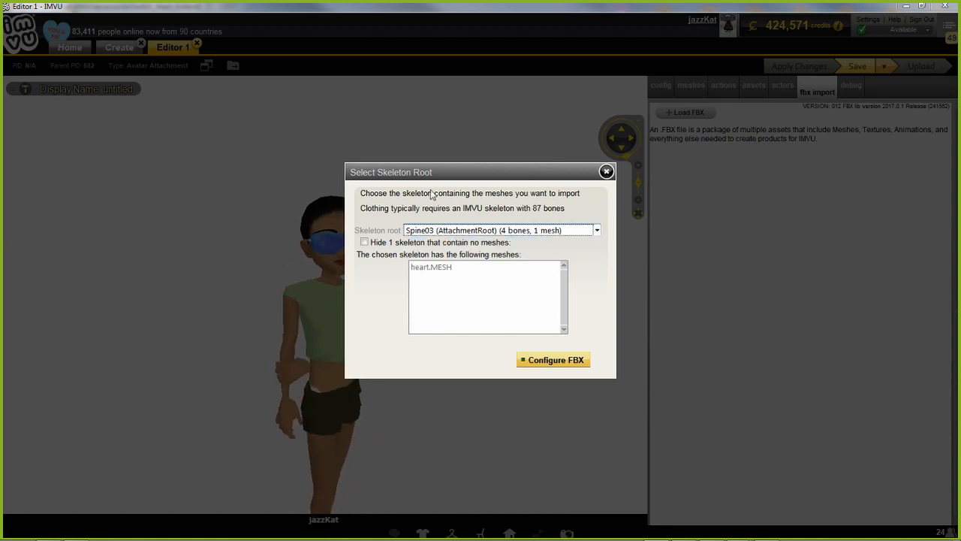
left_click(556, 362)
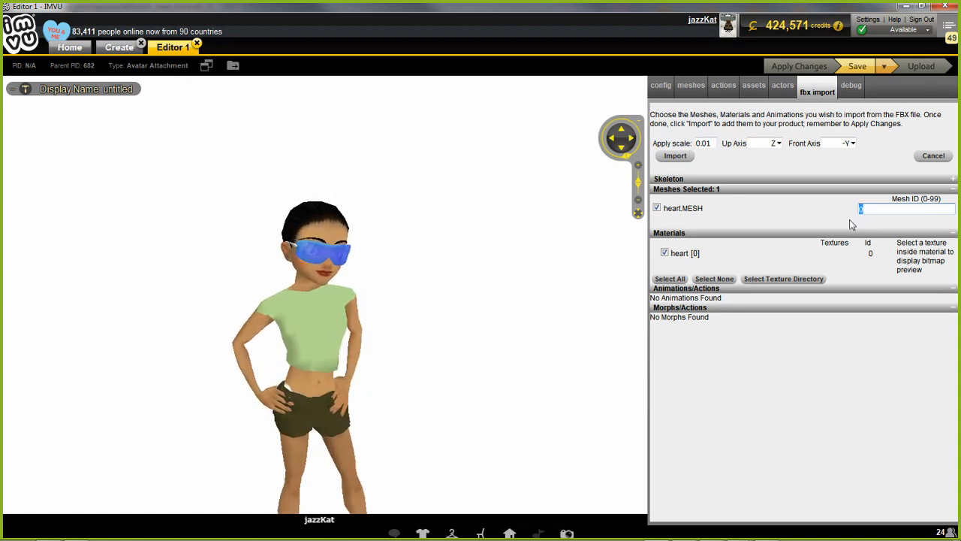
Import heart.MESH with mesh ID 2, apply the changes to the product, and check the heart on the avatar
left_click(680, 157)
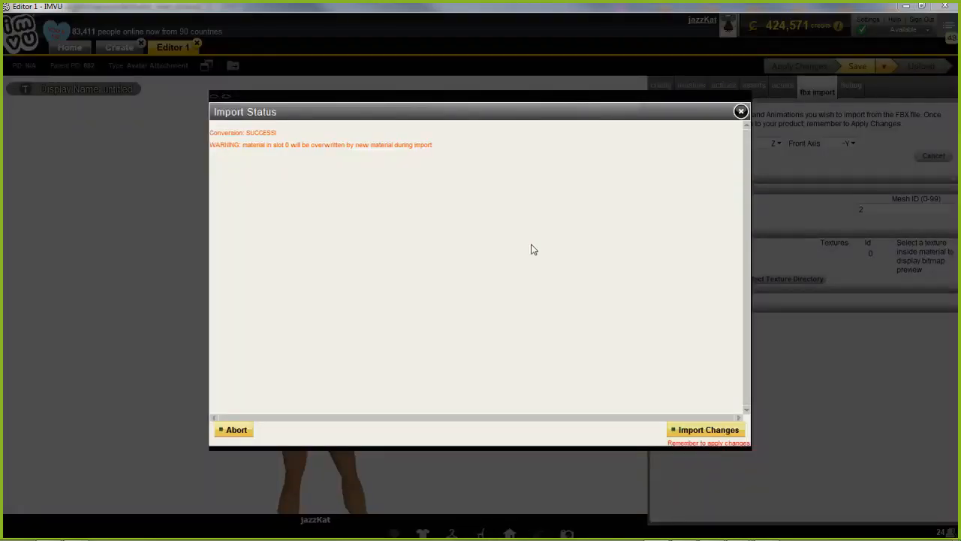
left_click(701, 431)
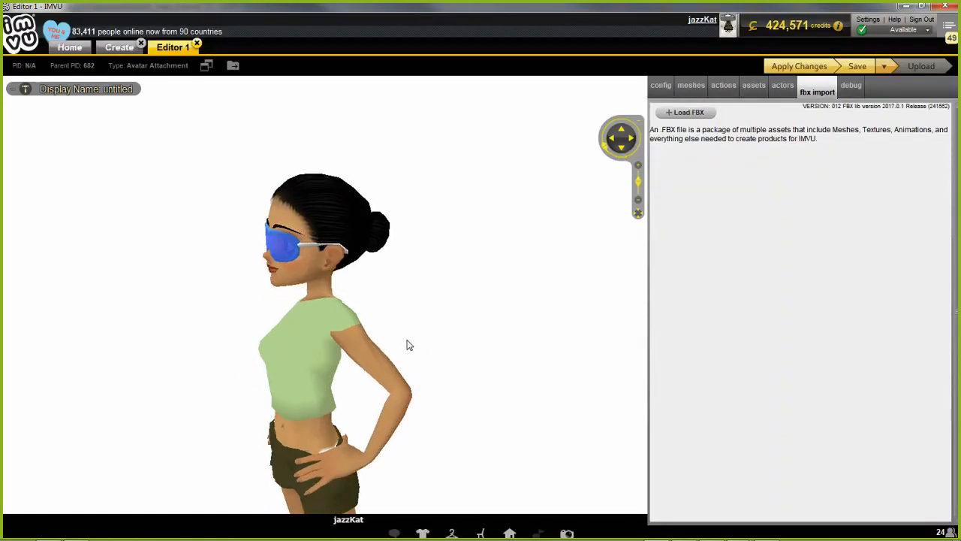
left_click(791, 67)
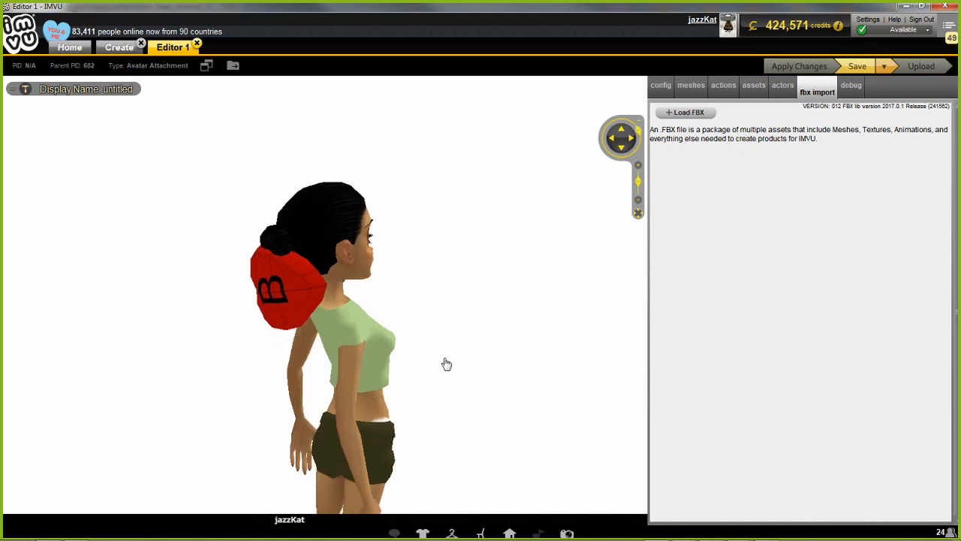
left_click_drag(446, 364, 123, 359)
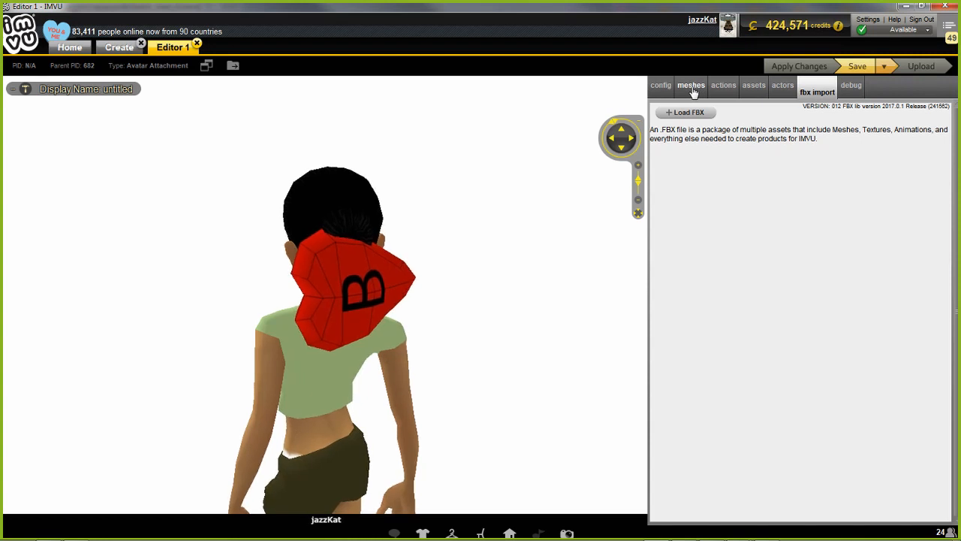
Set the product's attachment node to Spine03, apply the change, and view the heart from behind the avatar
left_click(661, 87)
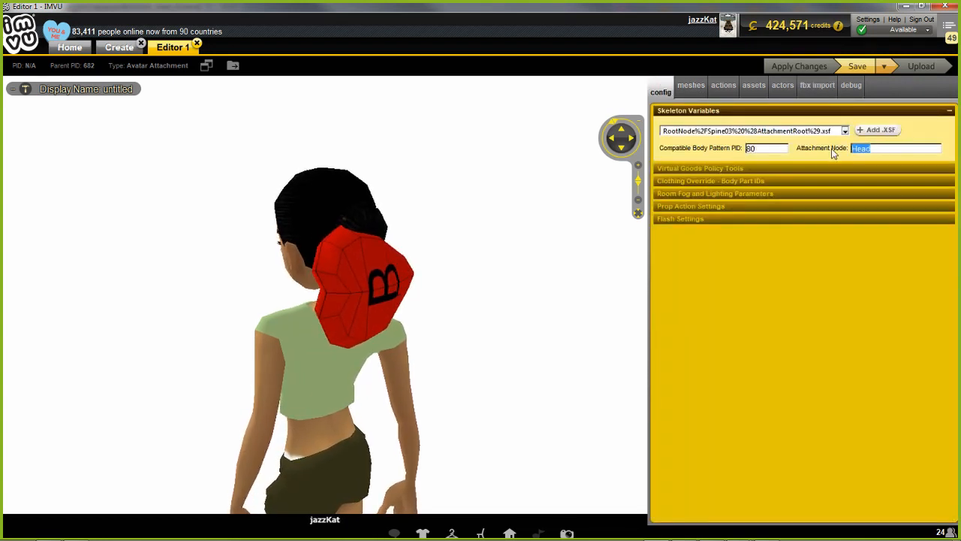
type("S")
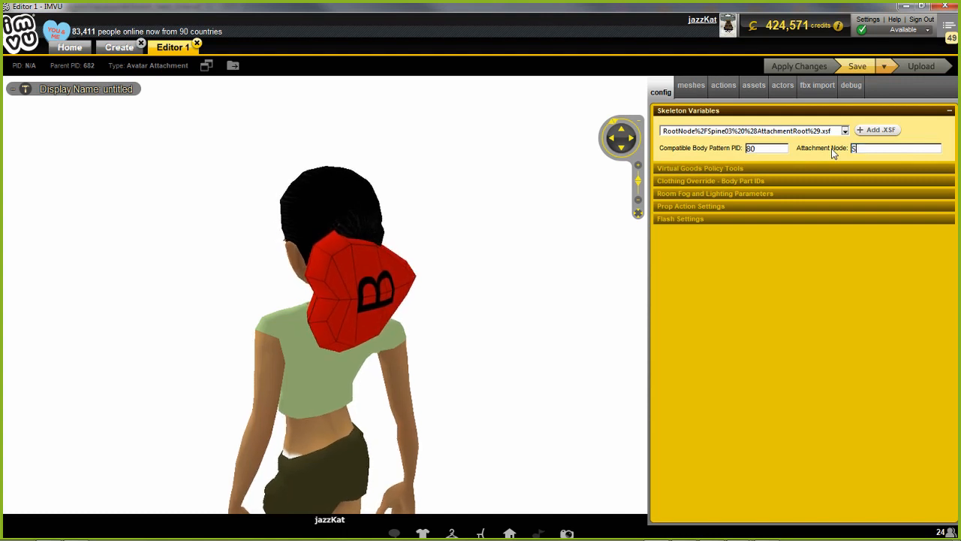
type("pine")
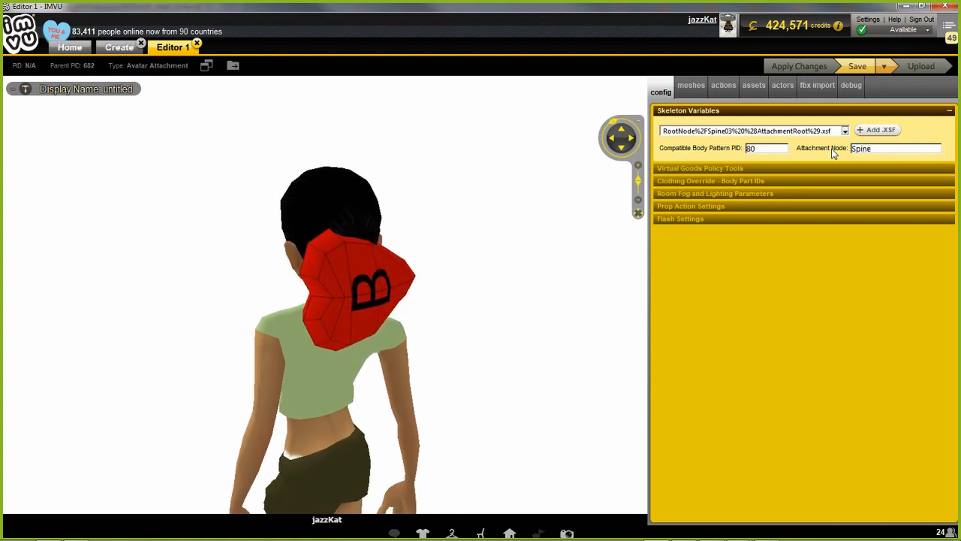
type("03")
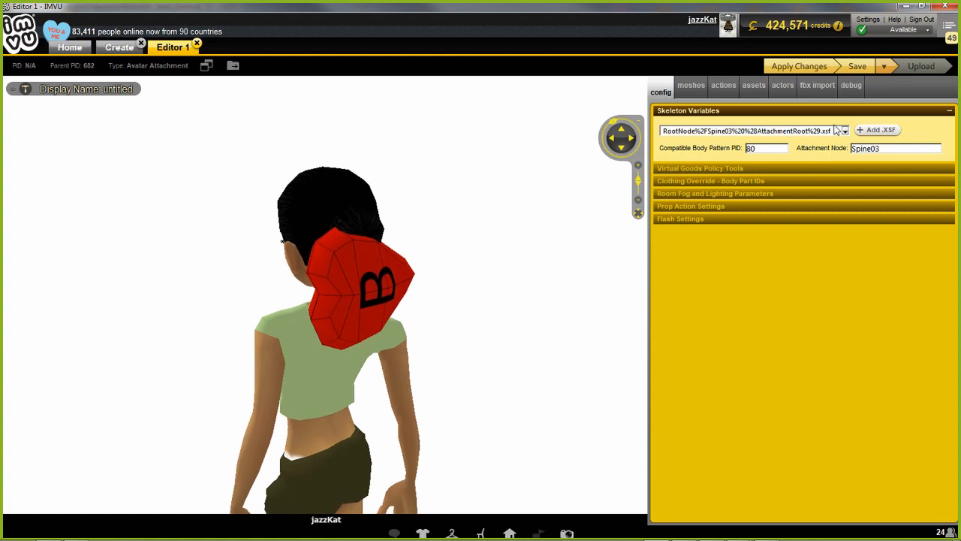
left_click(795, 67)
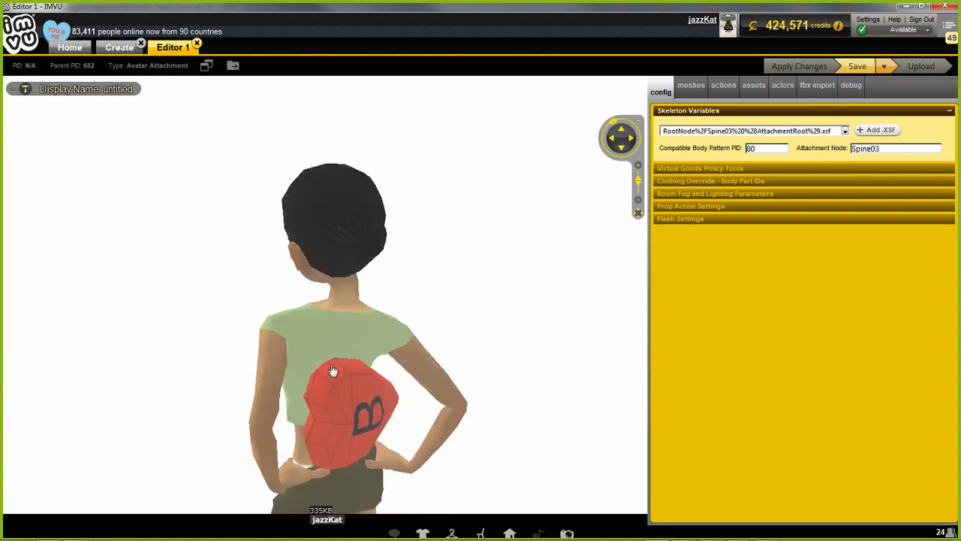
left_click_drag(333, 370, 612, 226)
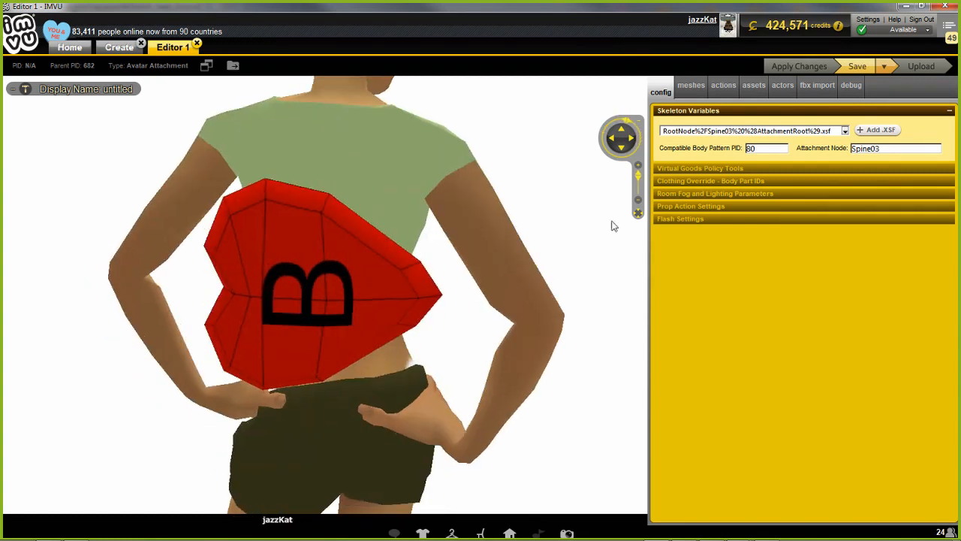
Try the original skeleton Female04_Anime01_Accessories_Glasses_Olivers.xsf, apply it, and check the heart's placement from the avatar's front
left_click(714, 131)
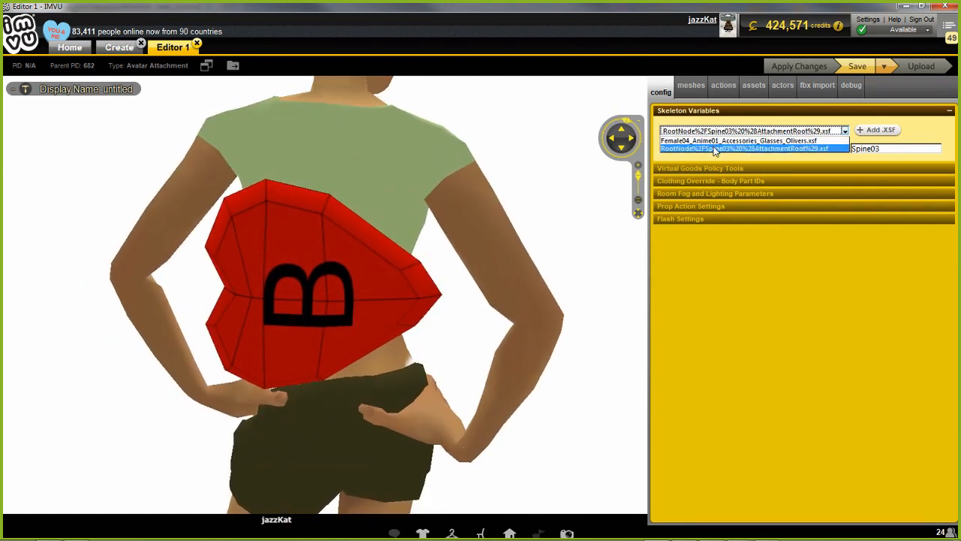
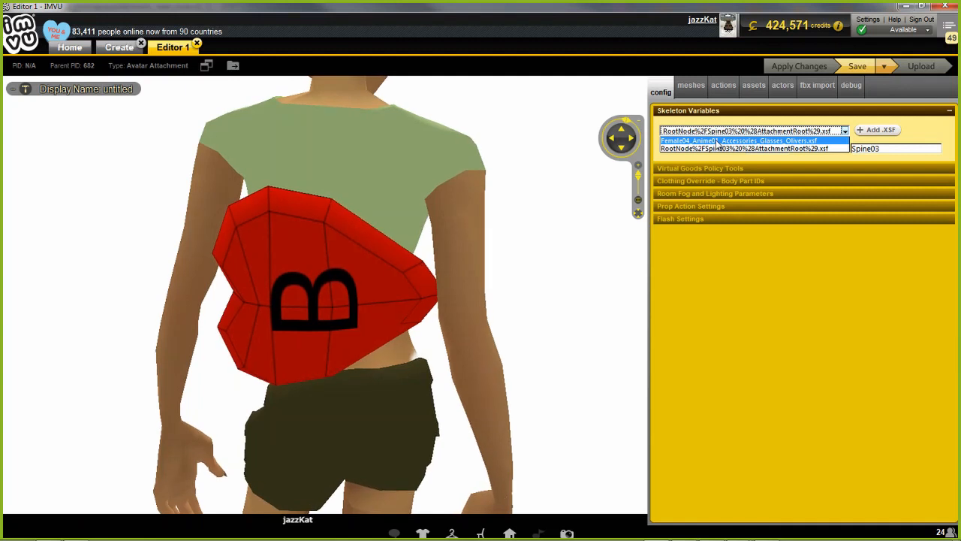
left_click(717, 141)
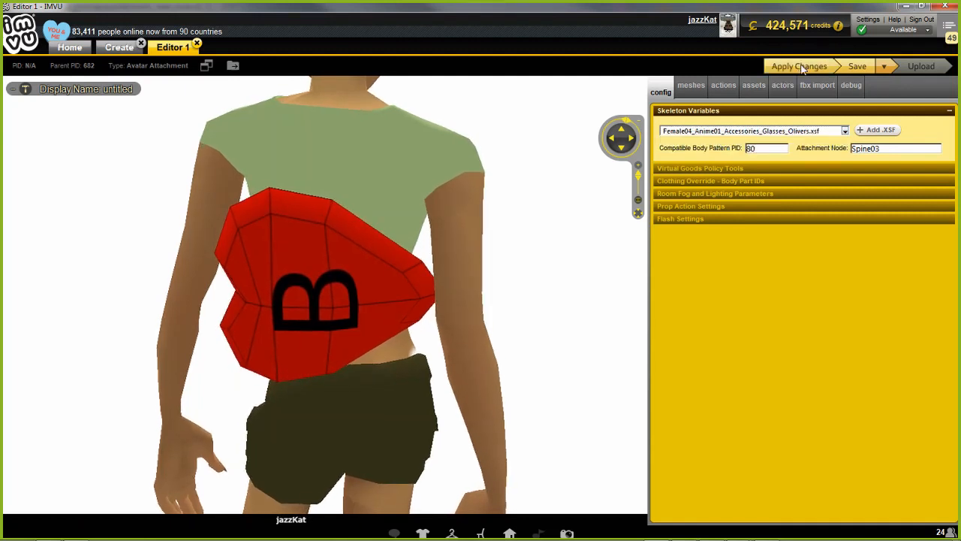
left_click(802, 68)
left_click_drag(515, 315, 345, 328)
scroll(346, 353, "down", 5)
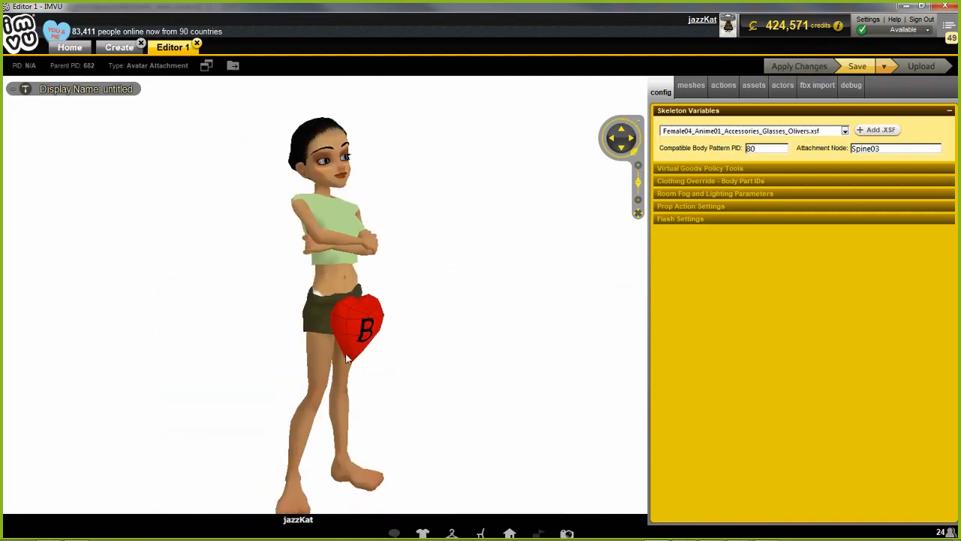
scroll(377, 351, "up", 4)
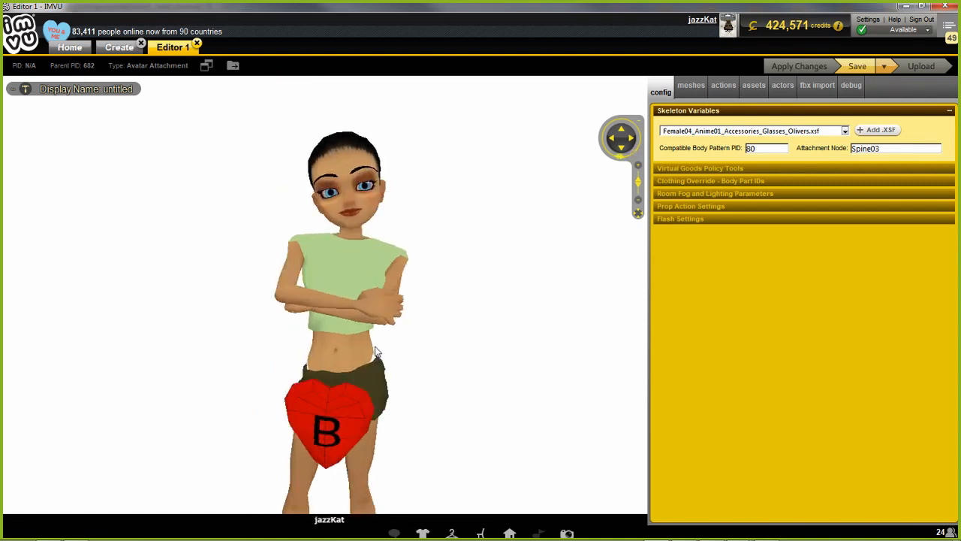
scroll(377, 351, "up", 3)
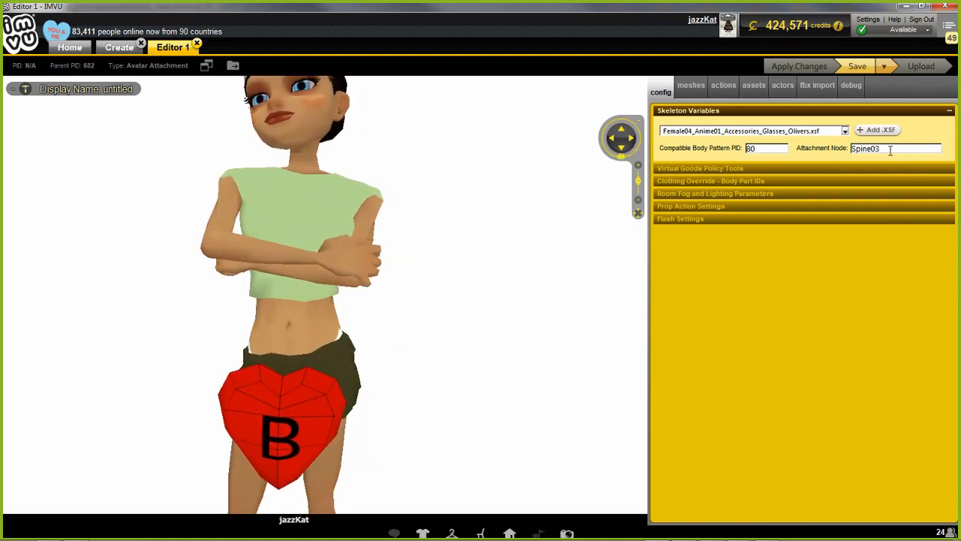
Switch to Blender, select the Spine03 (AttachmentRoot) armature, and examine its bone orientation relative to the heart mesh
mouse_move(805, 536)
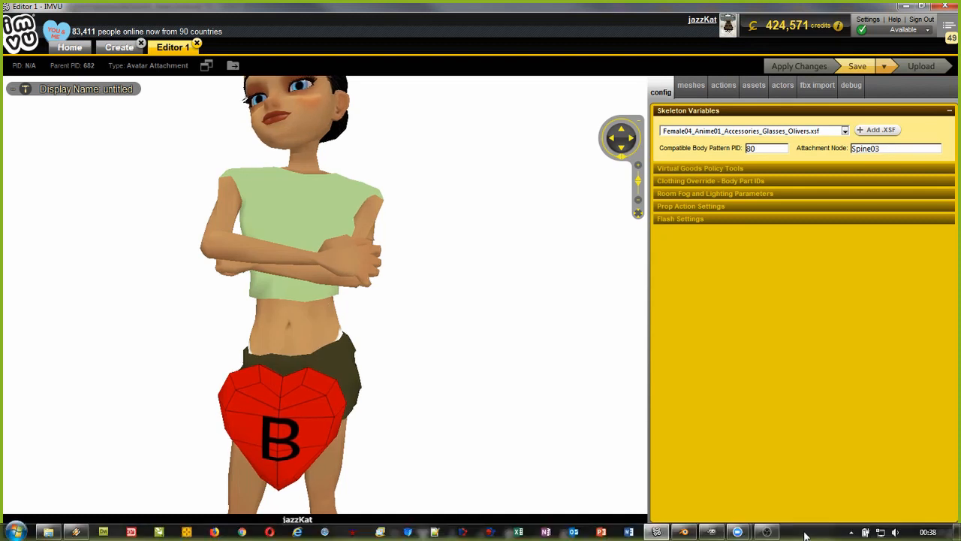
left_click(684, 533)
right_click(328, 279)
scroll(325, 301, "up", 6)
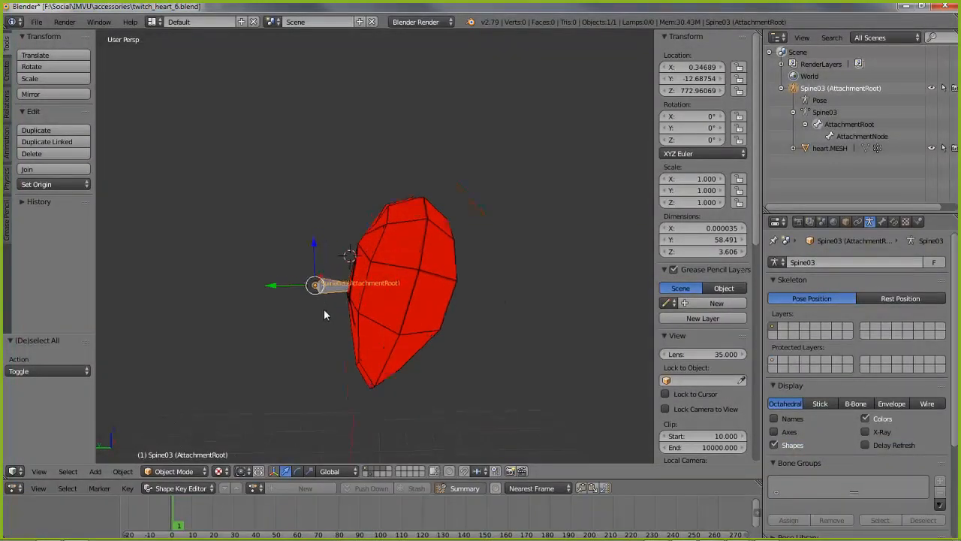
middle_click_drag(315, 340, 541, 342)
scroll(495, 316, "up", 2)
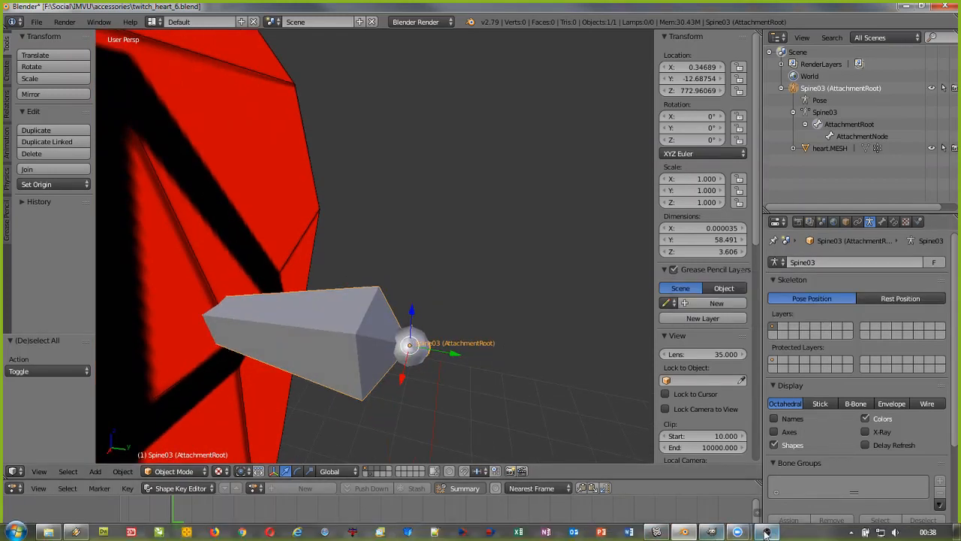
Back in IMVU, set the attachment node to Spine02 and apply the imported skeleton RootNode%2FSpine03%20%28AttachmentRoot%29.xsf
left_click(658, 533)
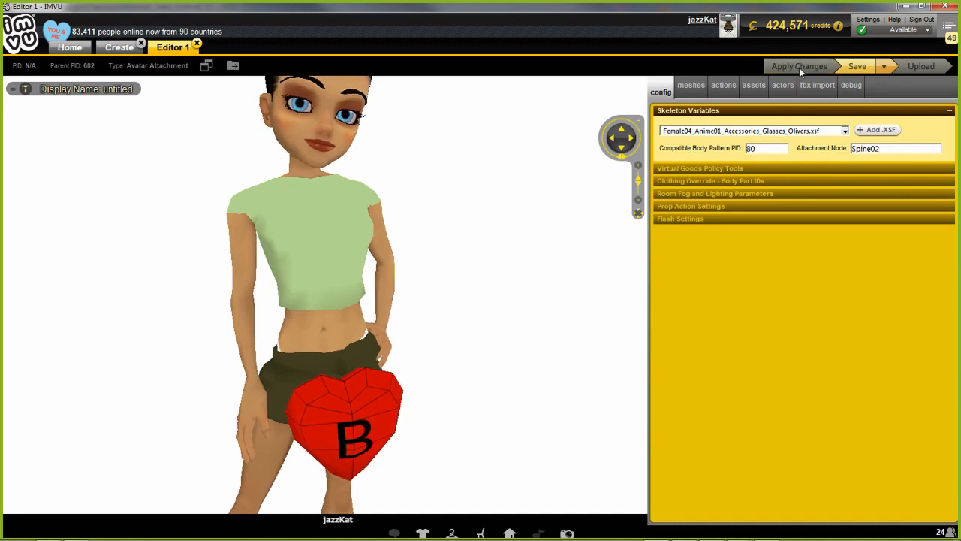
mouse_move(365, 380)
left_mouse_down()
mouse_move(478, 377)
mouse_move(350, 375)
left_mouse_up()
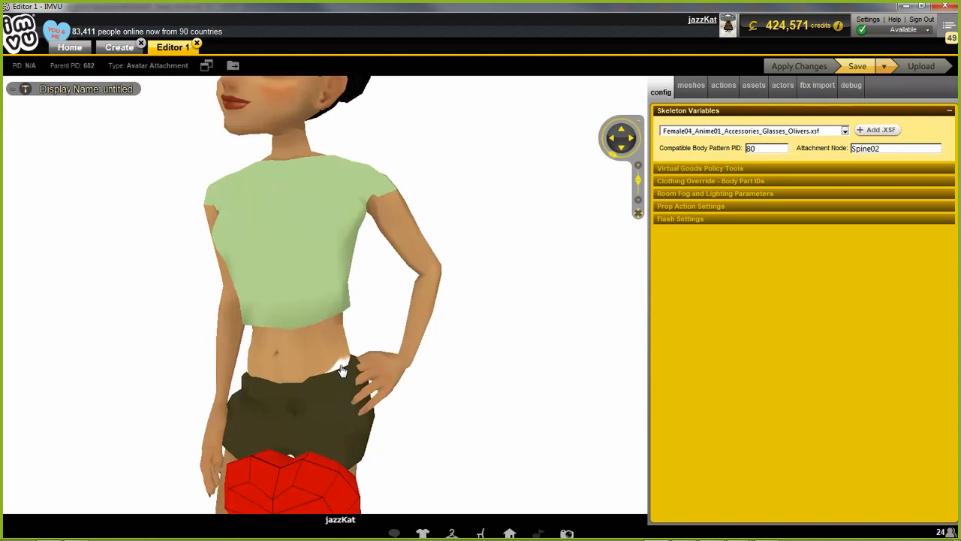
left_click(716, 130)
left_click(699, 144)
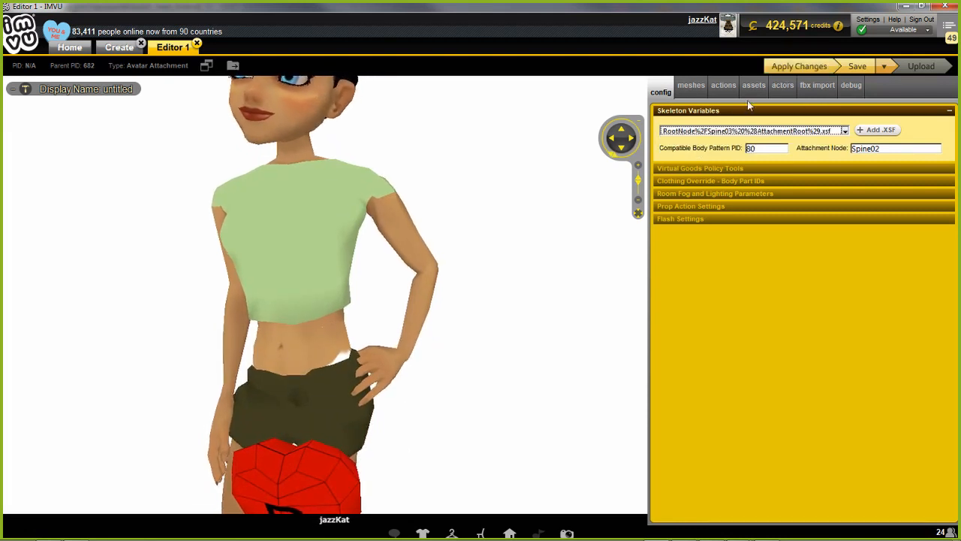
left_click(797, 66)
left_click_drag(425, 357, 293, 325)
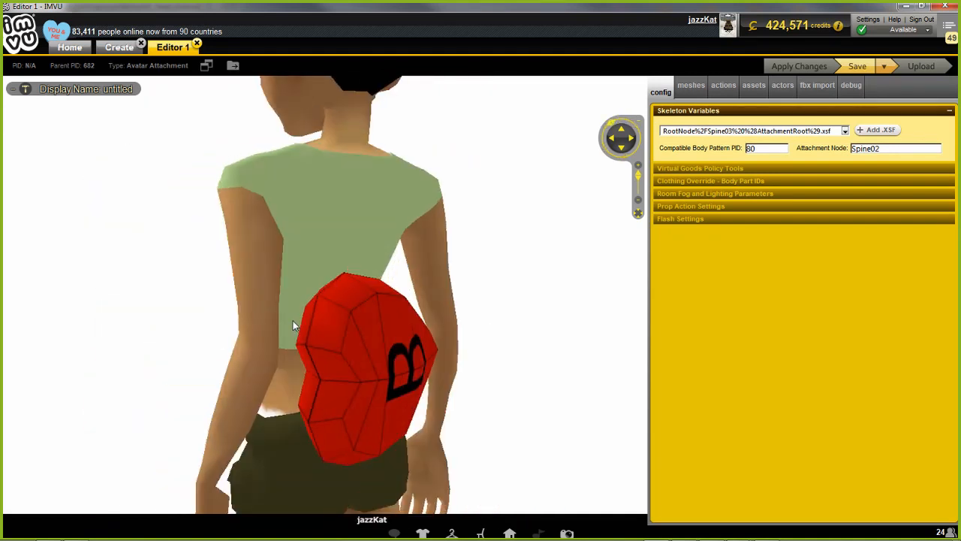
In the heart mesh's material parameters, disable Two Sided and Use Blending, enable Vertex Colors, and apply the changes
left_click(694, 87)
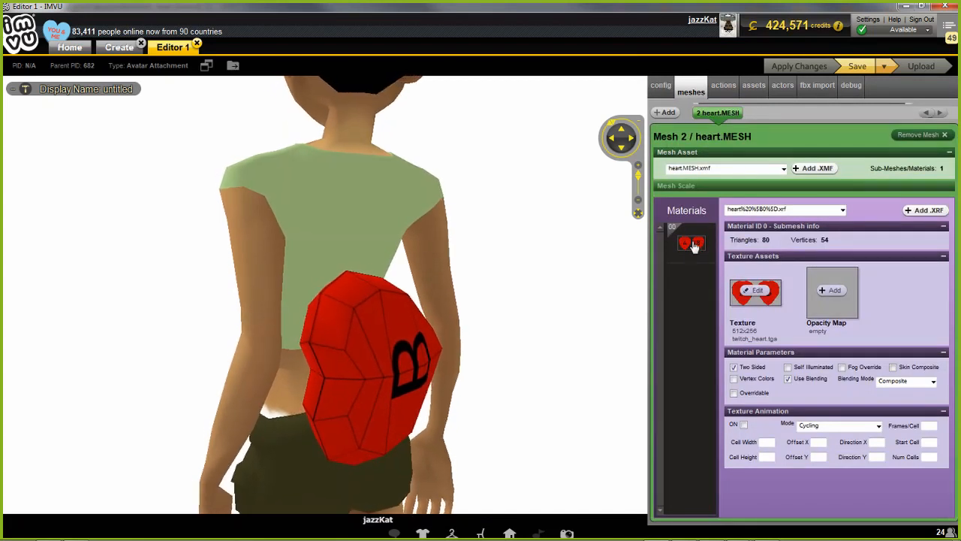
left_click(734, 367)
left_click(734, 378)
left_click(788, 378)
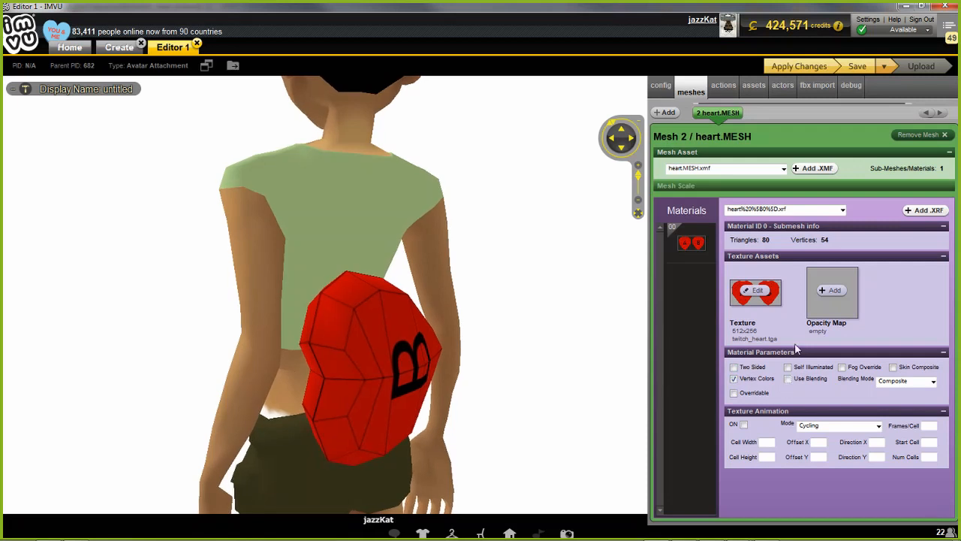
left_click(802, 70)
left_click_drag(504, 354, 488, 411)
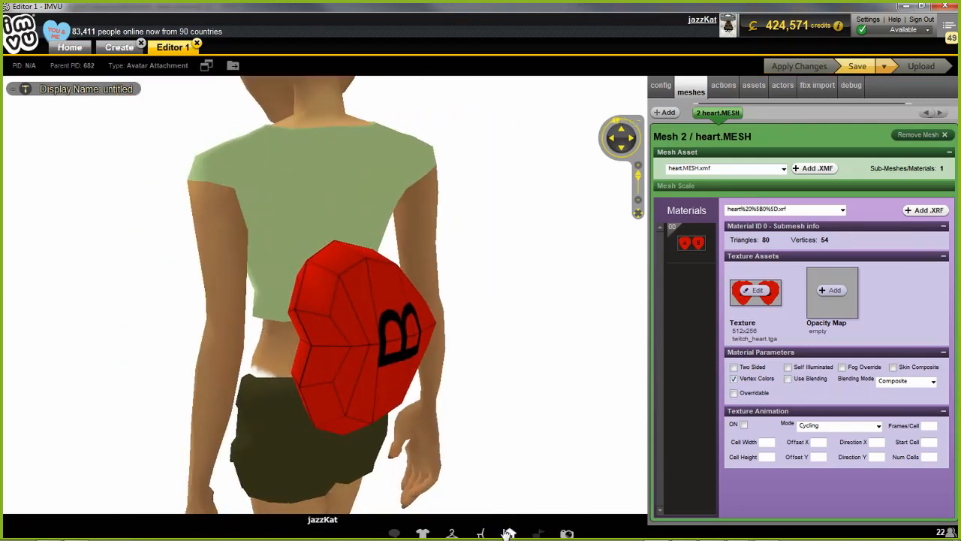
Switch to Blender, select heart.MESH, scrub its pump shape-key animation to frame 90, and fit all its keyframes in view
left_click(681, 533)
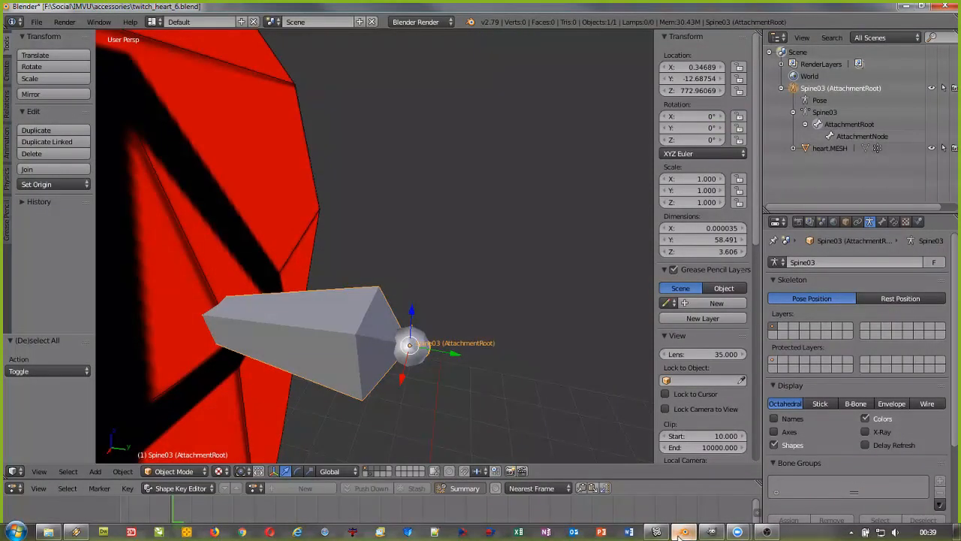
right_click(237, 192)
scroll(237, 194, "down", 3)
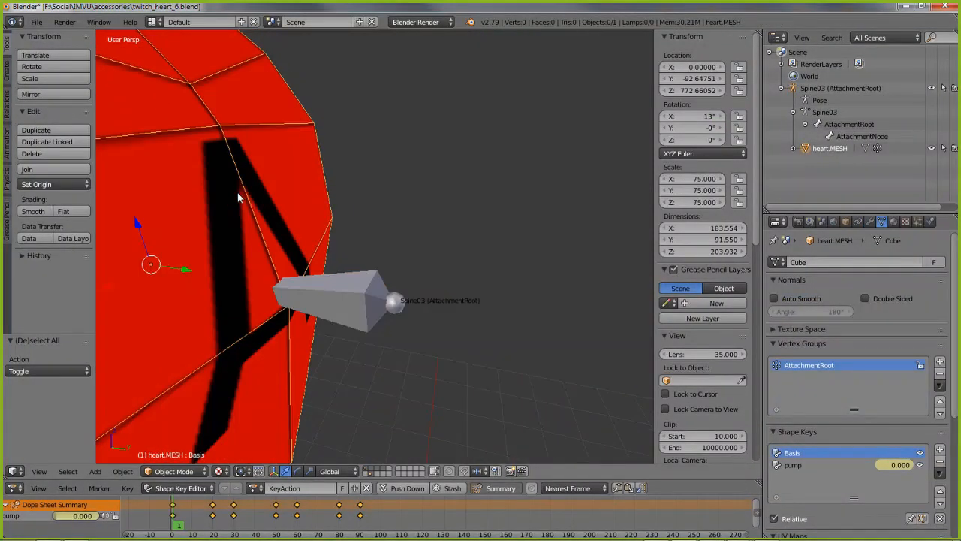
scroll(237, 197, "down", 2)
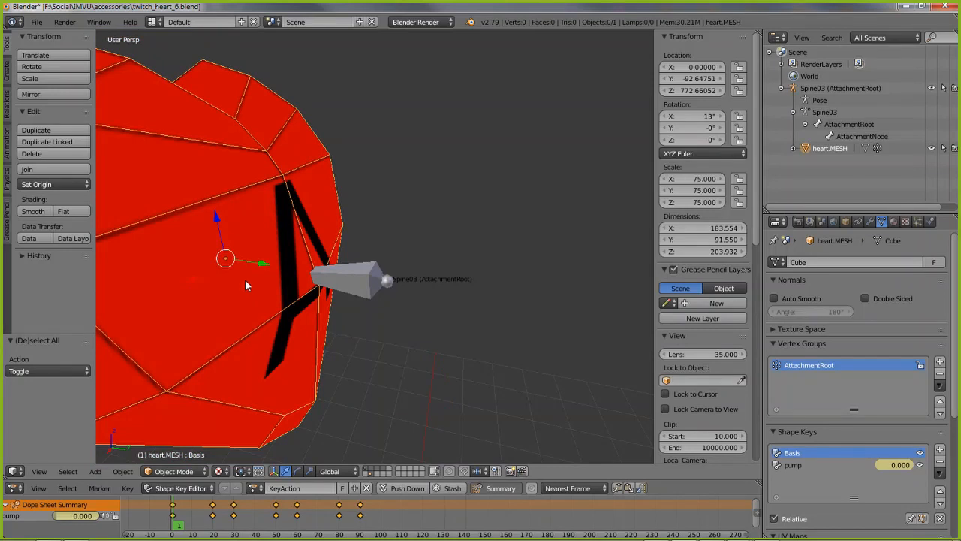
middle_click_drag(245, 279, 443, 297)
left_click_drag(178, 530, 353, 528)
left_click_drag(356, 528, 362, 528)
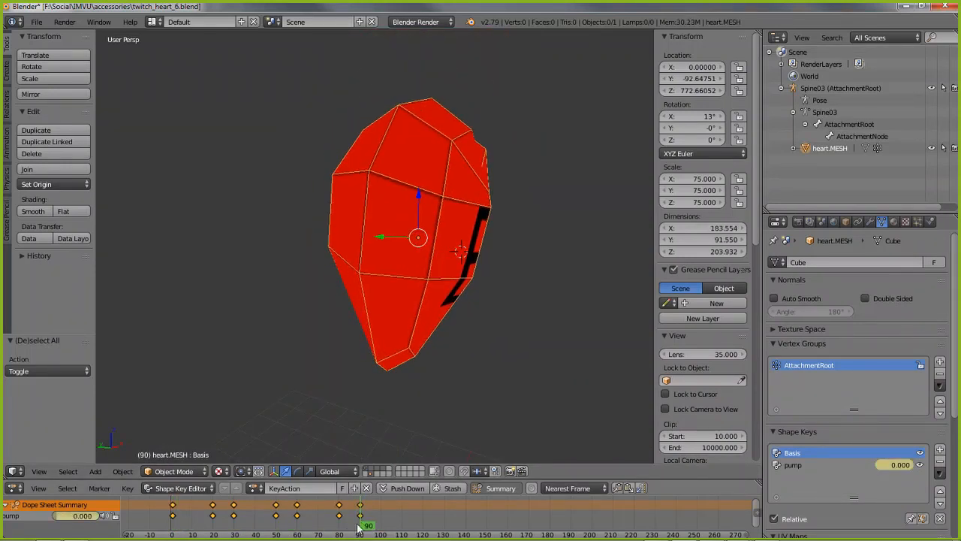
key("Home")
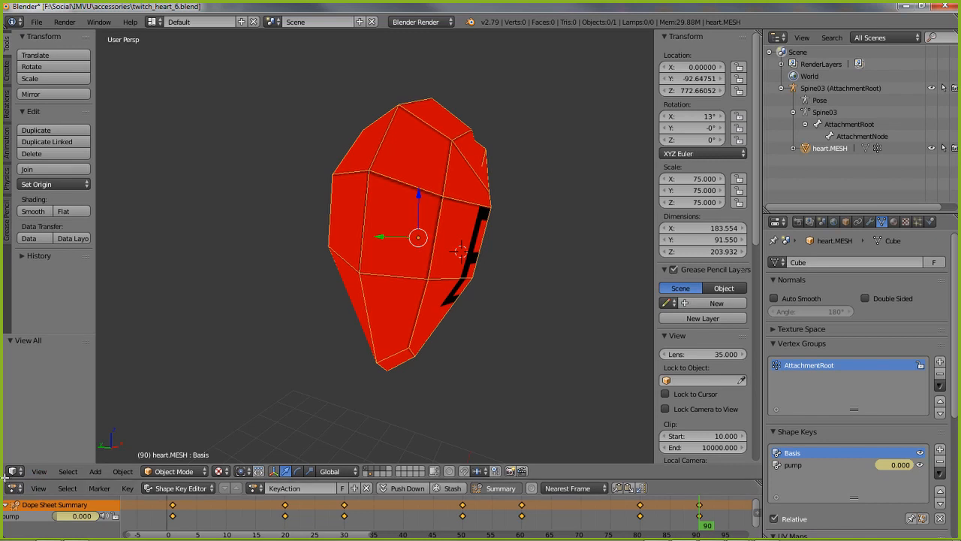
Split the 3D view horizontally and turn the new lower area into a Dope Sheet in Action Editor mode
left_click_drag(5, 476, 19, 370)
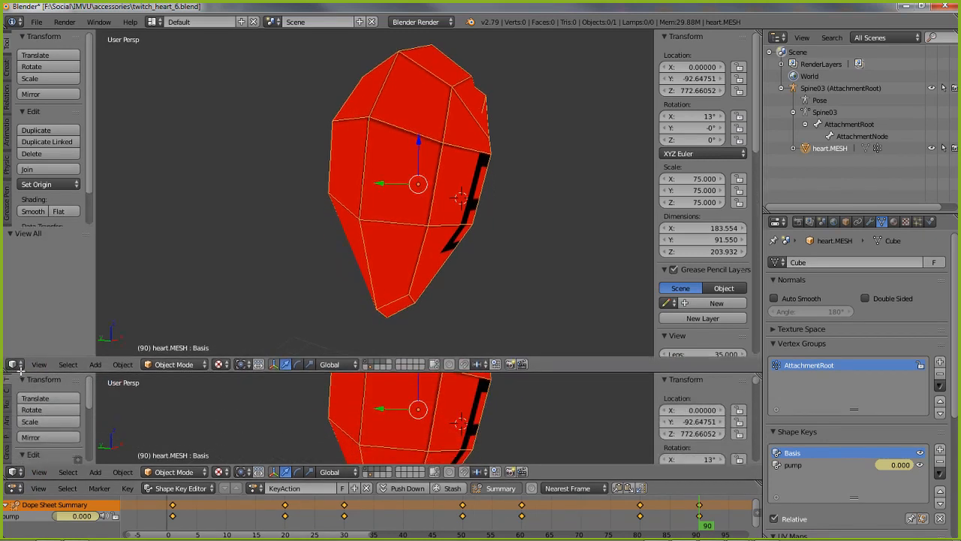
left_click(16, 472)
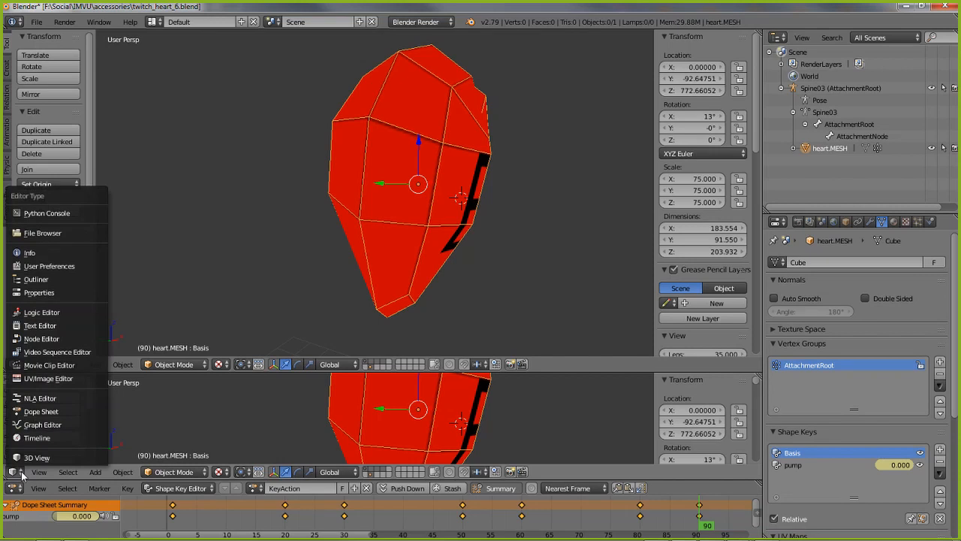
left_click(36, 437)
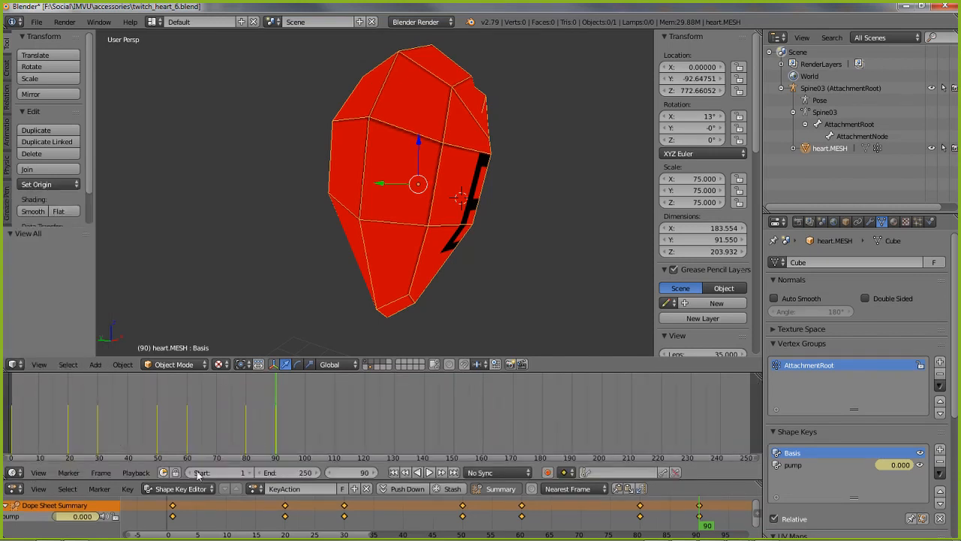
left_click(15, 472)
left_click(39, 412)
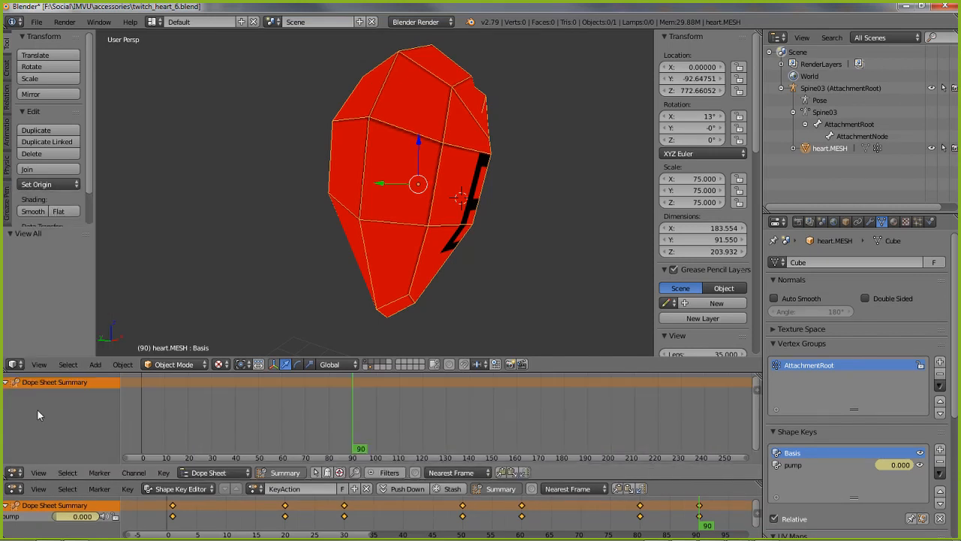
left_click(195, 466)
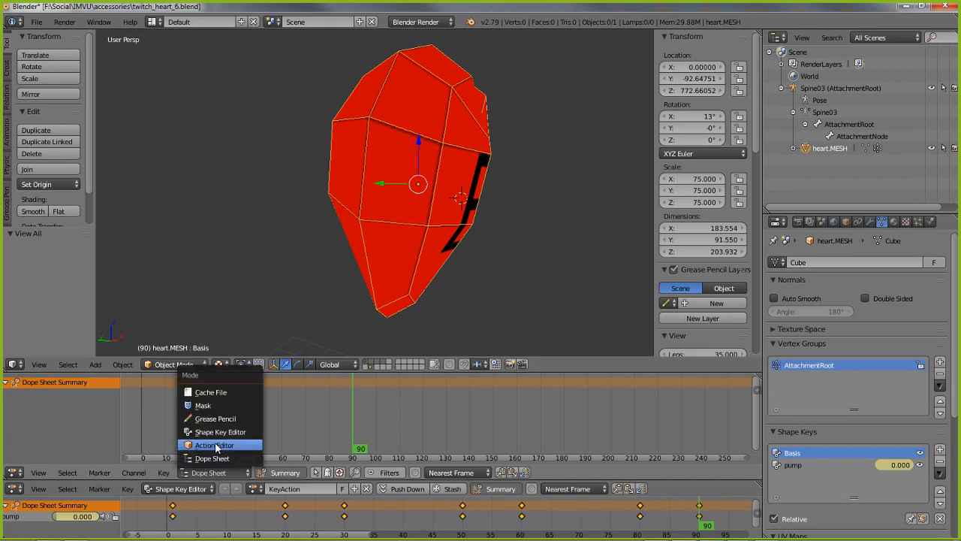
left_click(215, 446)
Insert a LocRot keyframe for the heart mesh at frame 1
left_click_drag(347, 455, 149, 448)
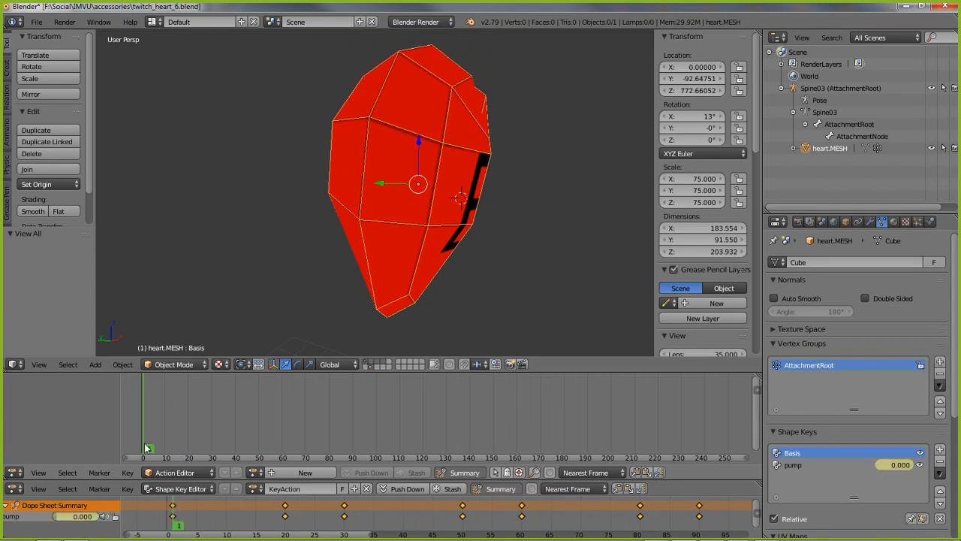
left_click_drag(177, 526, 173, 527)
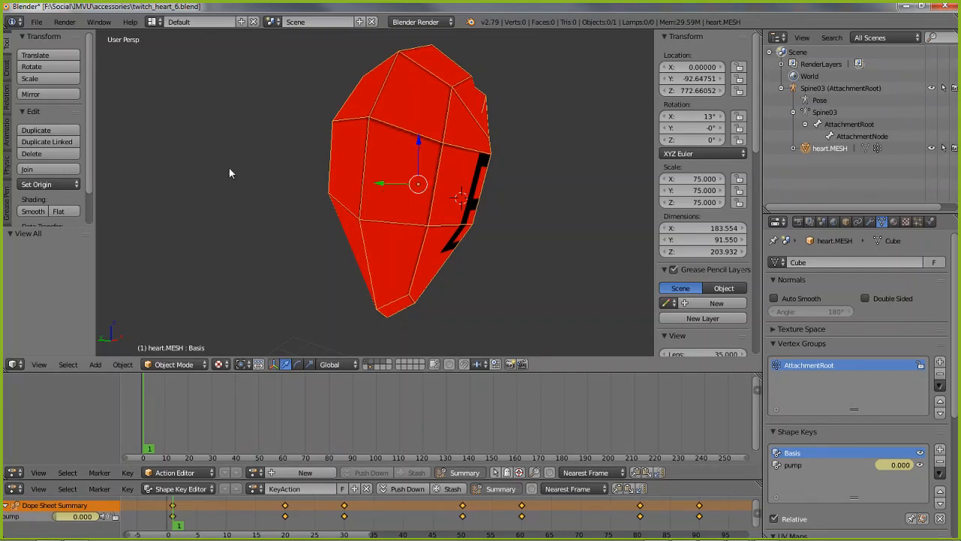
left_click(123, 365)
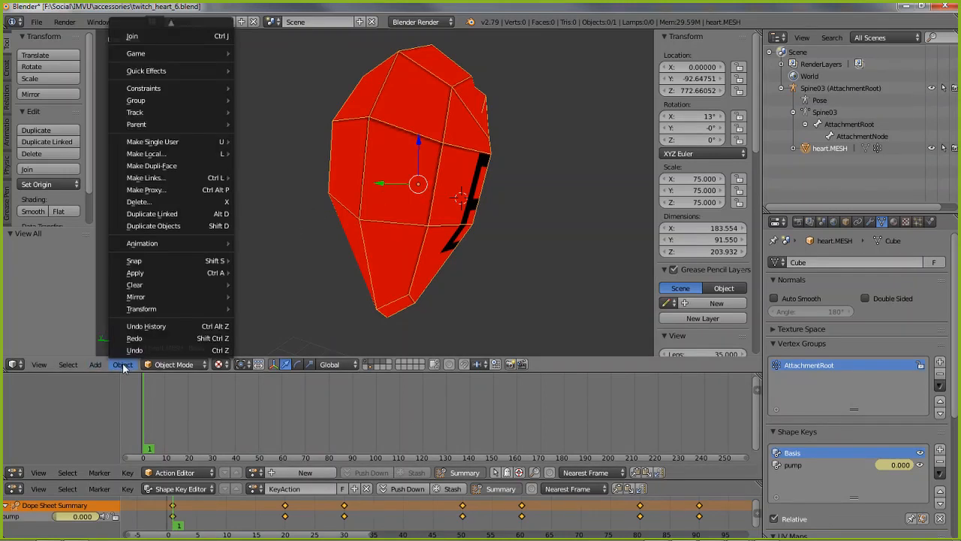
mouse_move(151, 245)
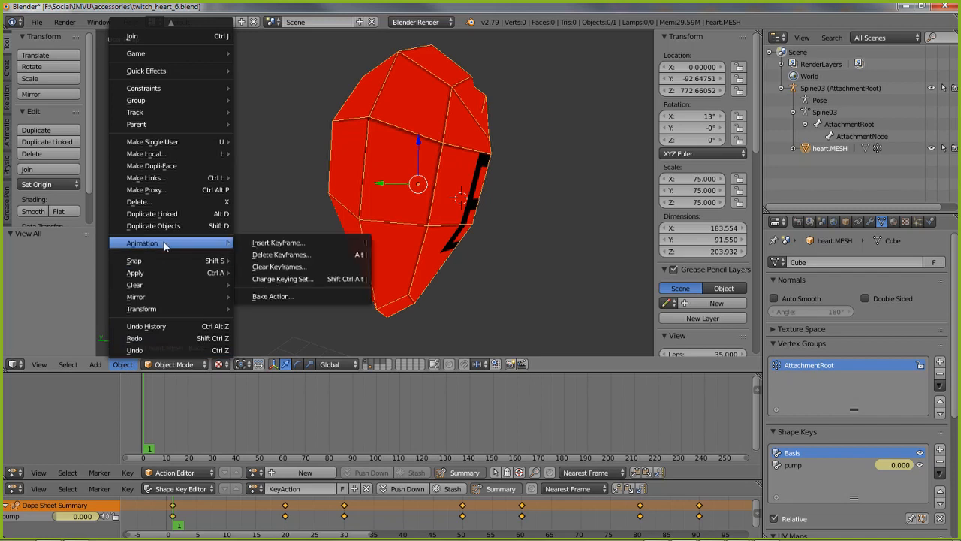
left_click(282, 245)
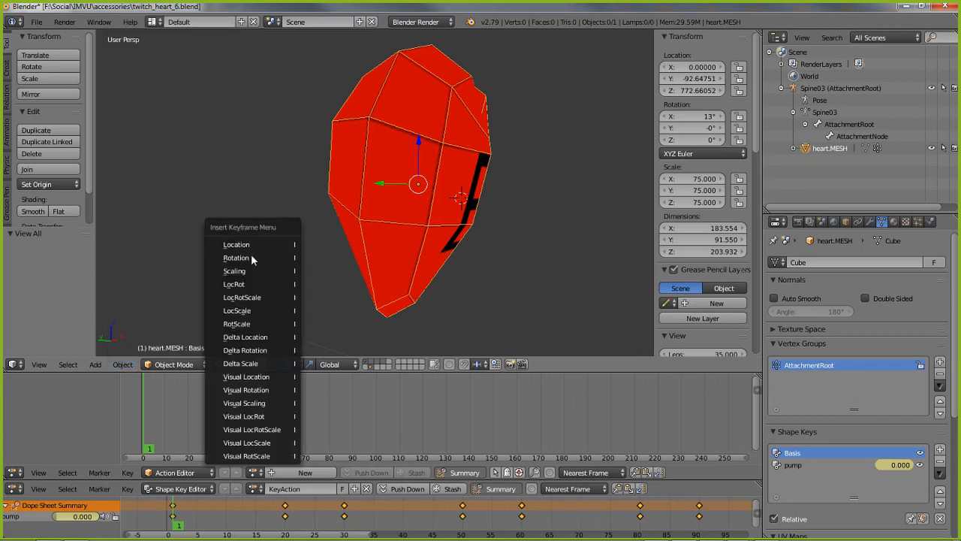
left_click(243, 286)
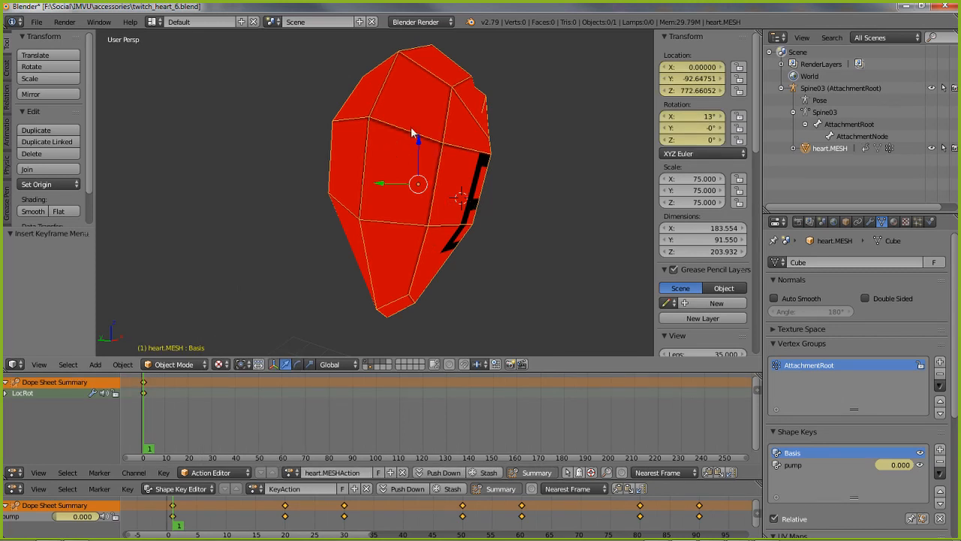
Insert a matching LocRot keyframe for the heart at frame 90 and fit the action's keyframes in view
middle_click_drag(494, 218, 450, 218)
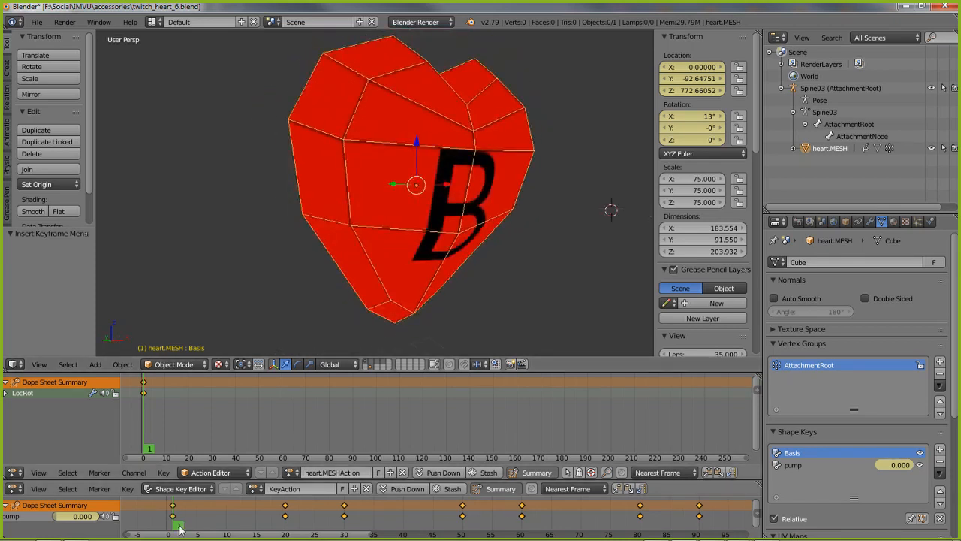
left_click_drag(179, 528, 700, 526)
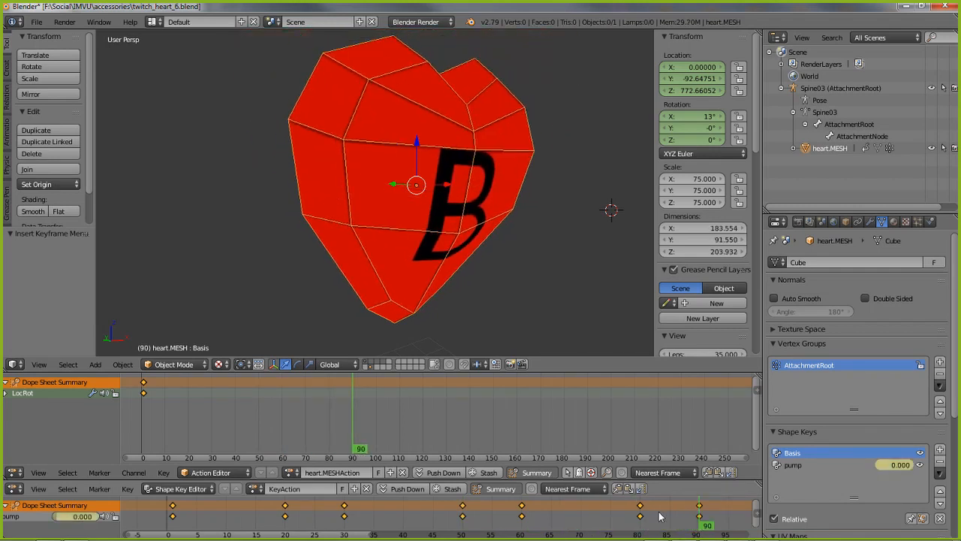
mouse_move(660, 517)
middle_mouse_down()
mouse_move(635, 512)
mouse_move(645, 511)
middle_mouse_up()
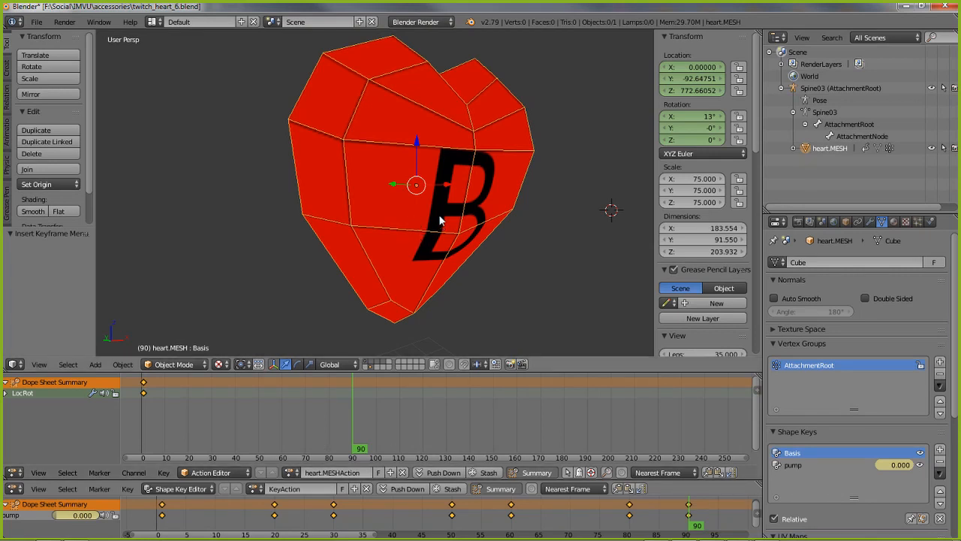
key("i")
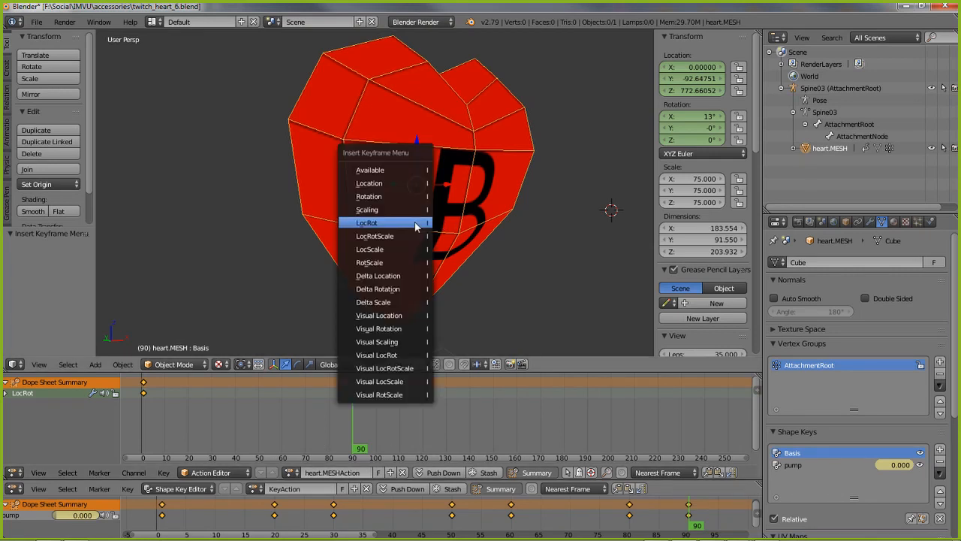
left_click(372, 222)
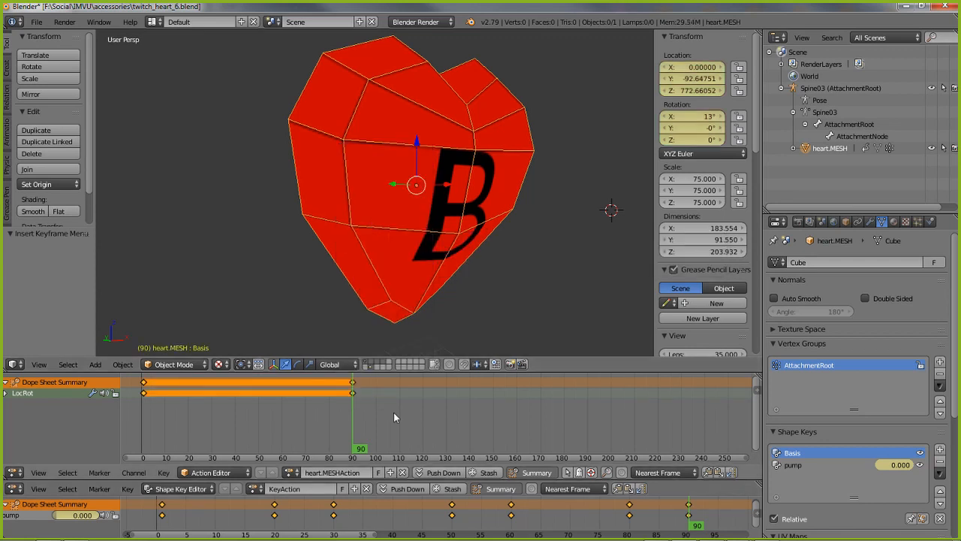
key("Home")
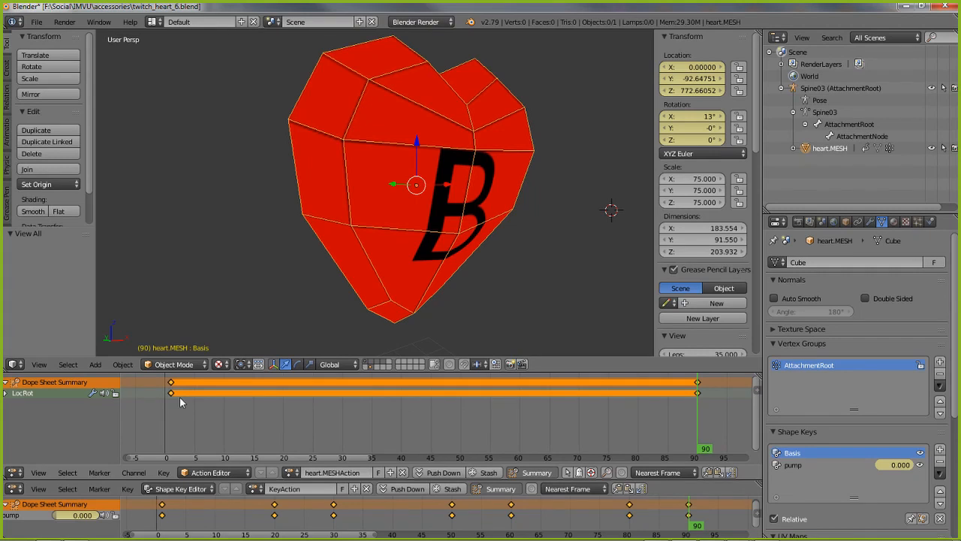
Return the animation to frame 1 and save over twitch_heart_6.blend
left_click(692, 525)
left_click_drag(687, 525, 165, 523)
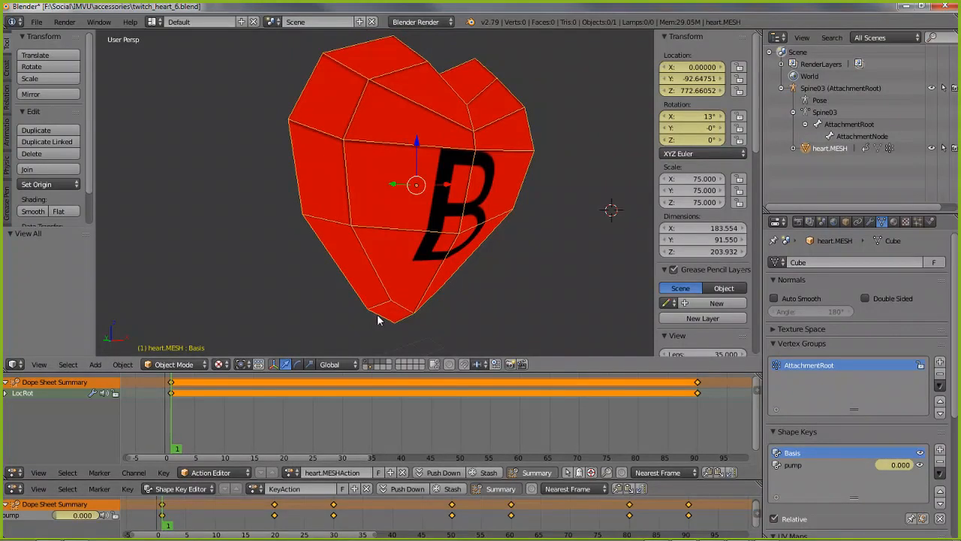
middle_click_drag(379, 320, 405, 321)
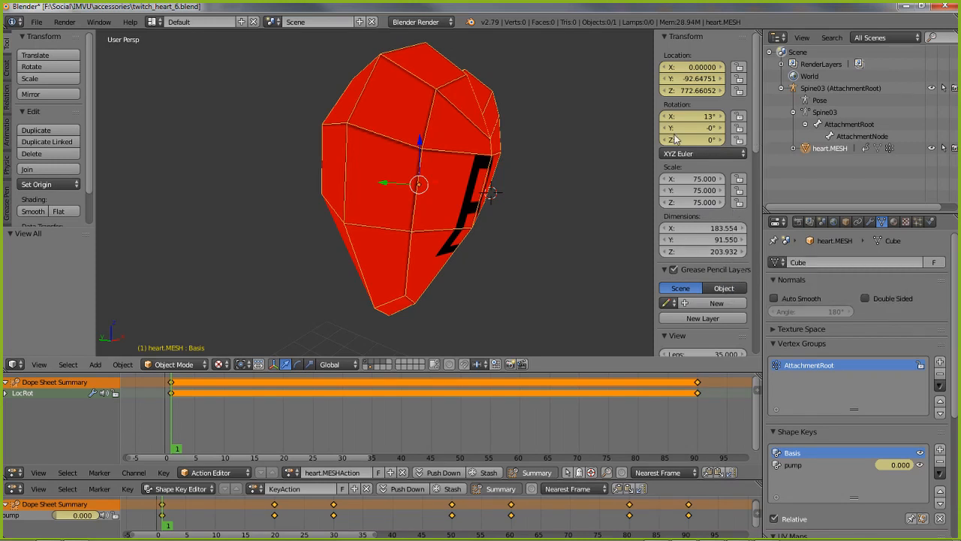
left_click_drag(755, 132, 762, 66)
key("ctrl+s")
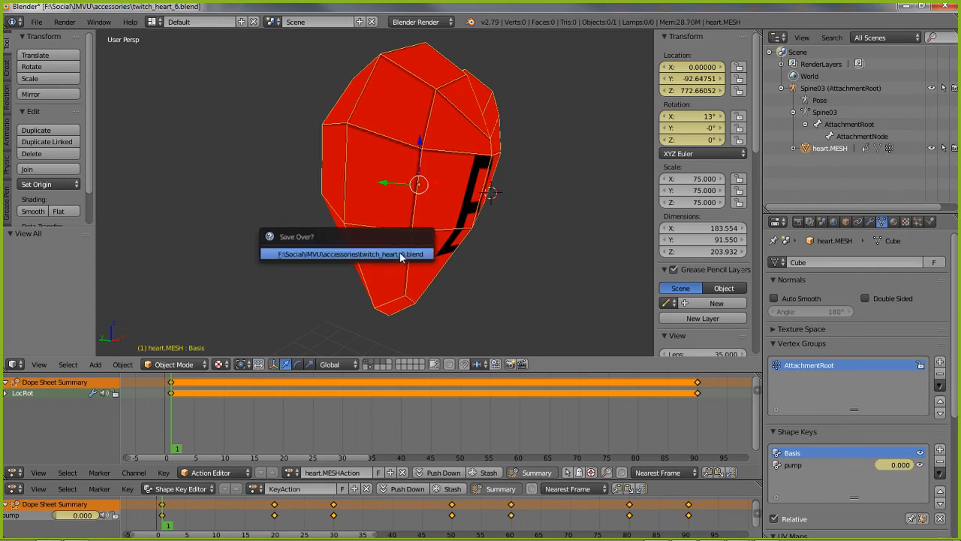
left_click(361, 254)
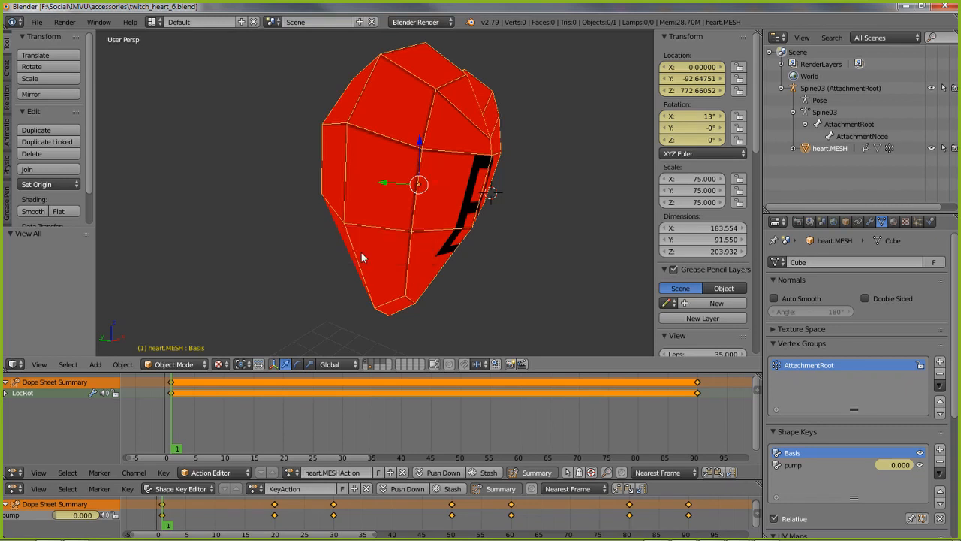
Select the Spine03 armature, review the FBX geometry, armature and animation export settings, and export over twitch_heart_6.fbx
middle_click_drag(300, 218, 363, 241)
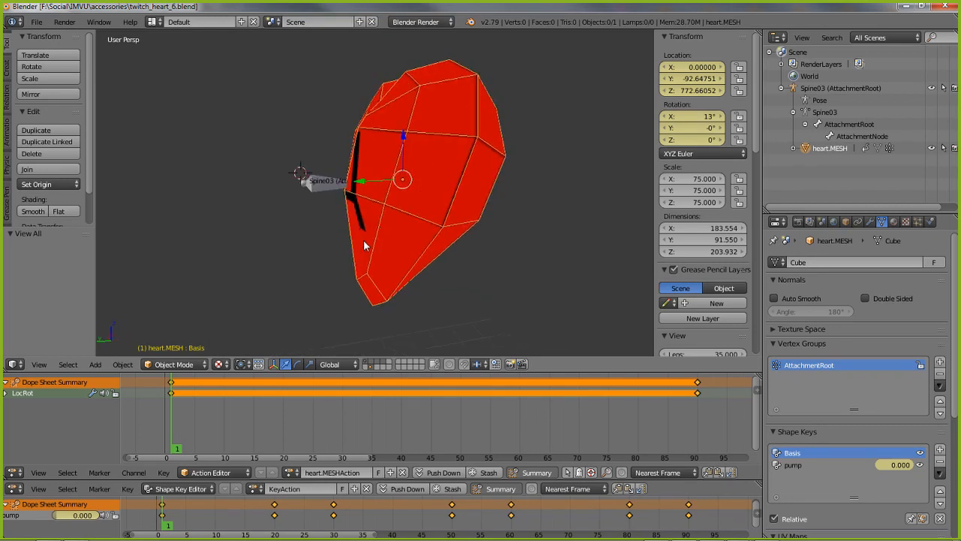
right_click(322, 184)
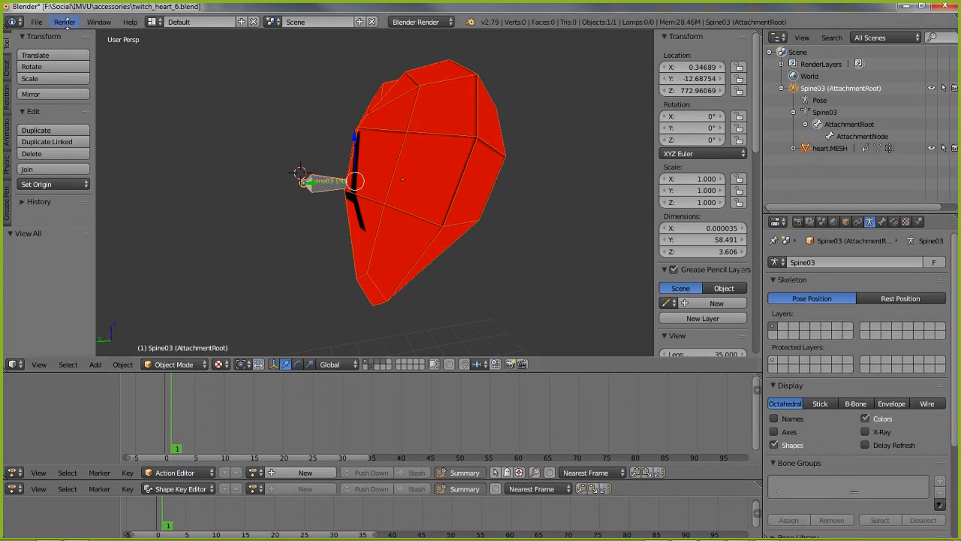
left_click(35, 22)
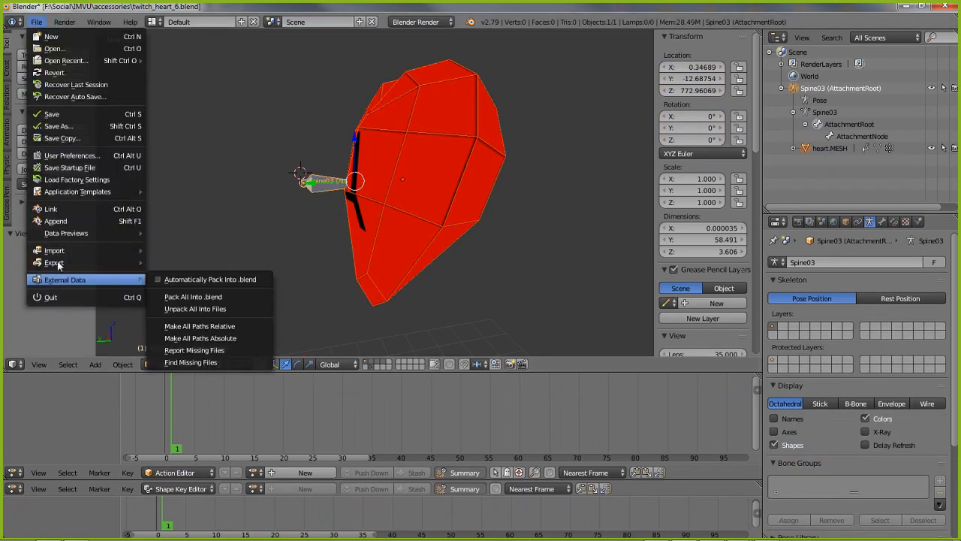
mouse_move(59, 265)
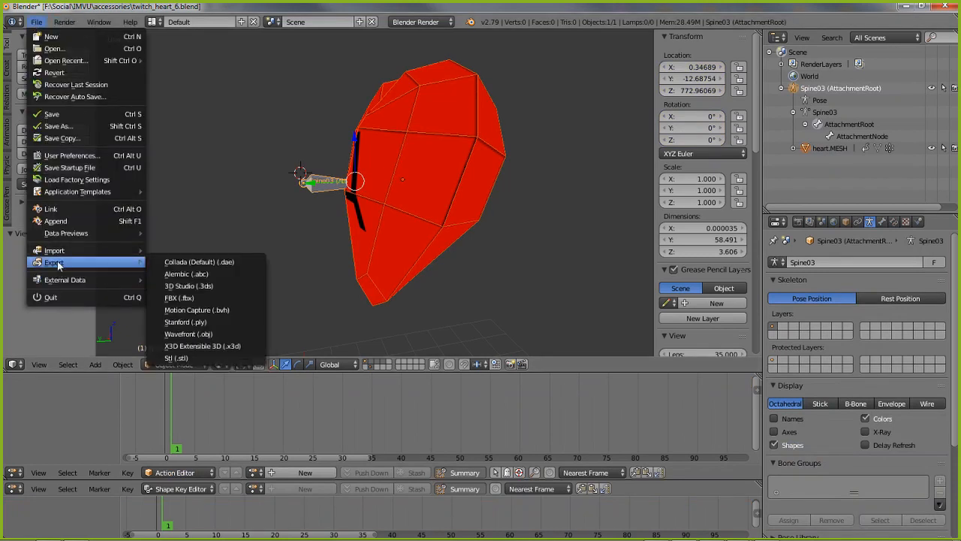
left_click(179, 299)
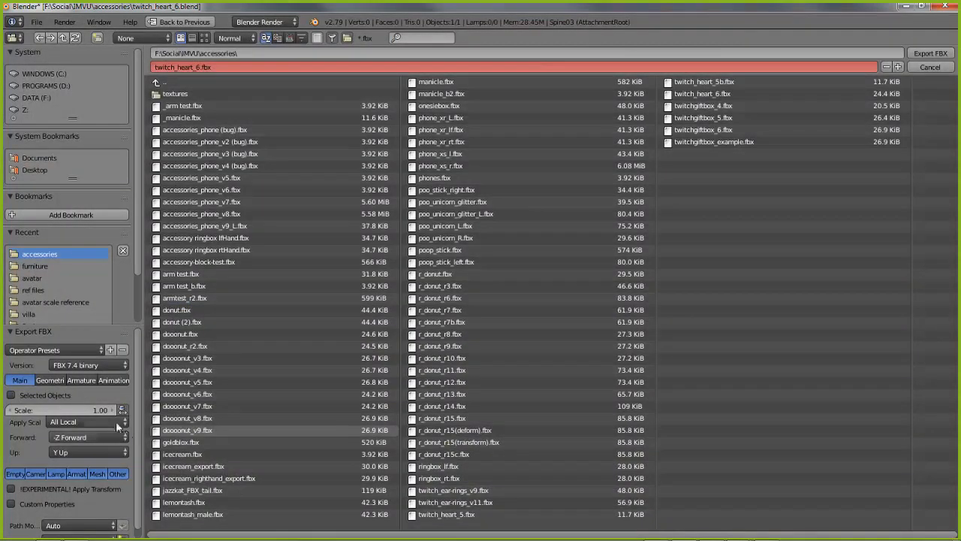
left_click(50, 379)
left_click(78, 379)
left_click(123, 379)
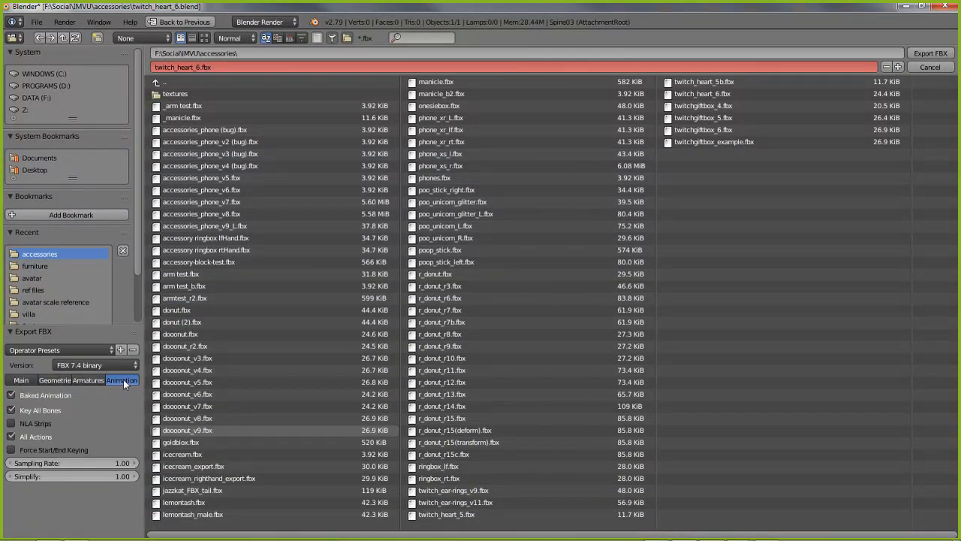
left_click(942, 55)
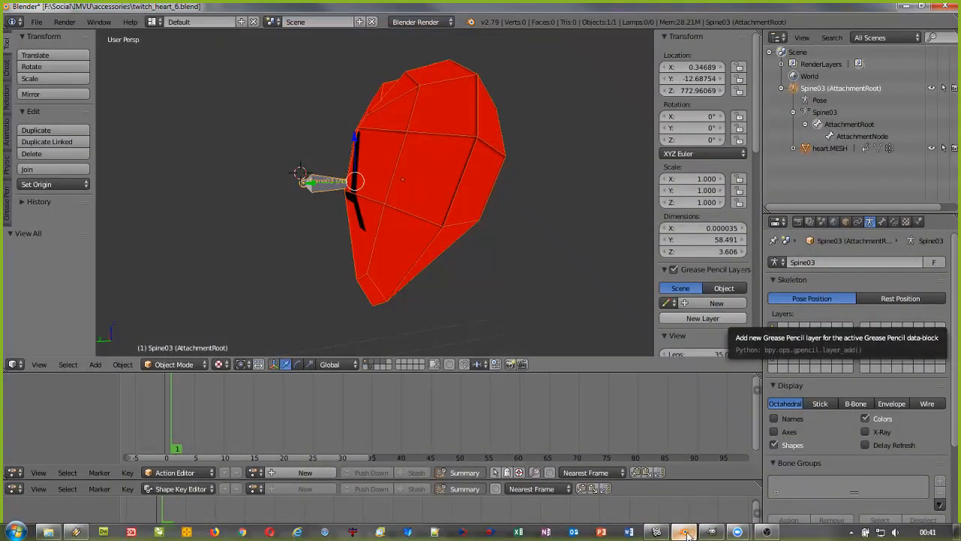
Switch to the IMVU editor, view the heart from behind the avatar, and load twitch_heart_6.fbx for import
left_click(685, 532)
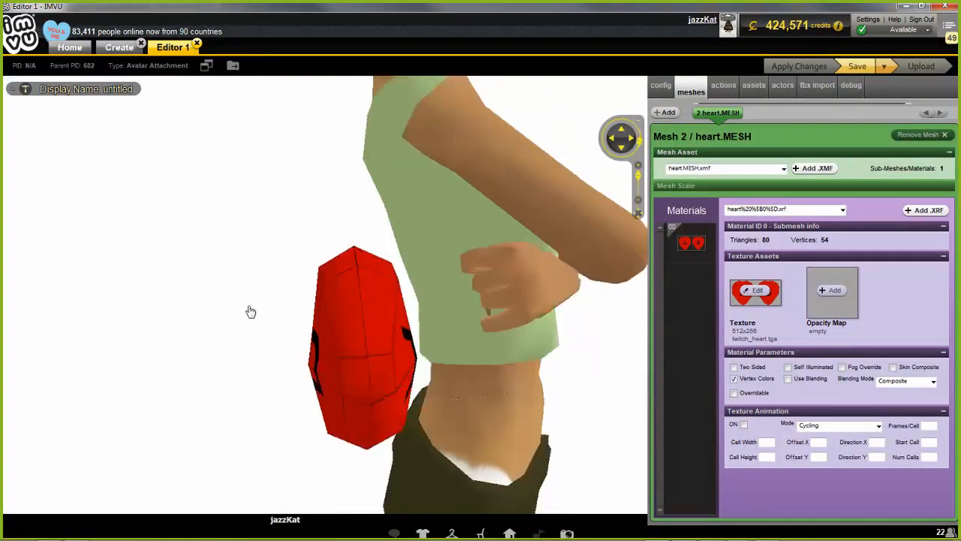
left_click_drag(251, 311, 373, 305)
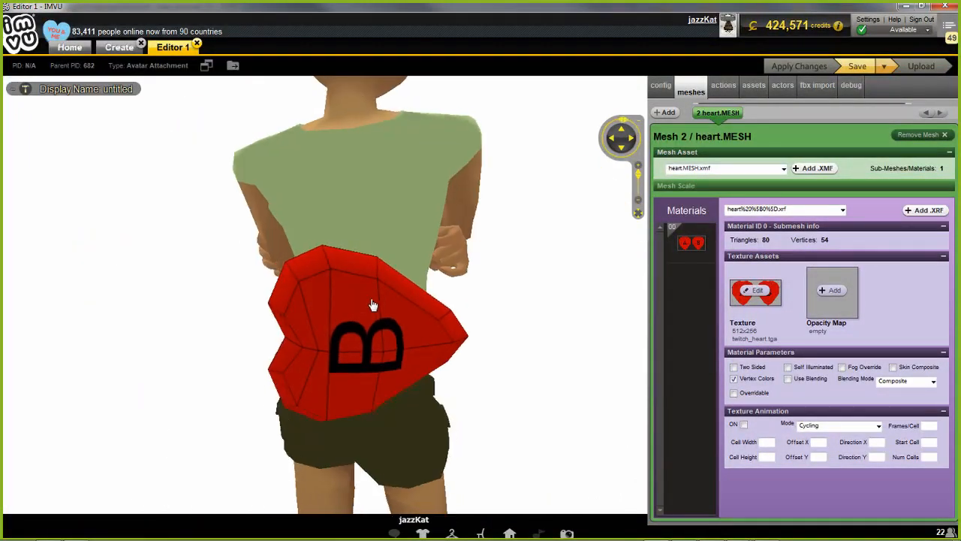
left_click(817, 84)
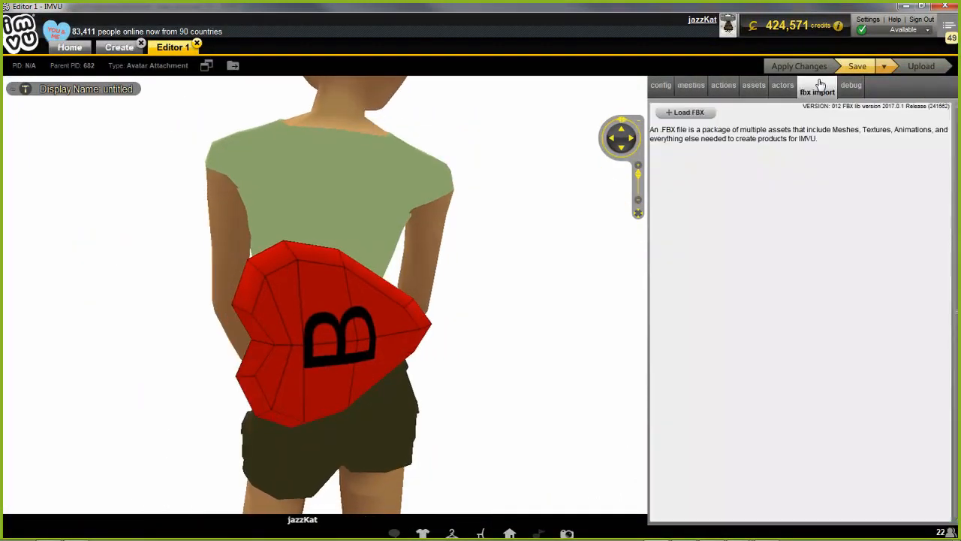
left_click(695, 114)
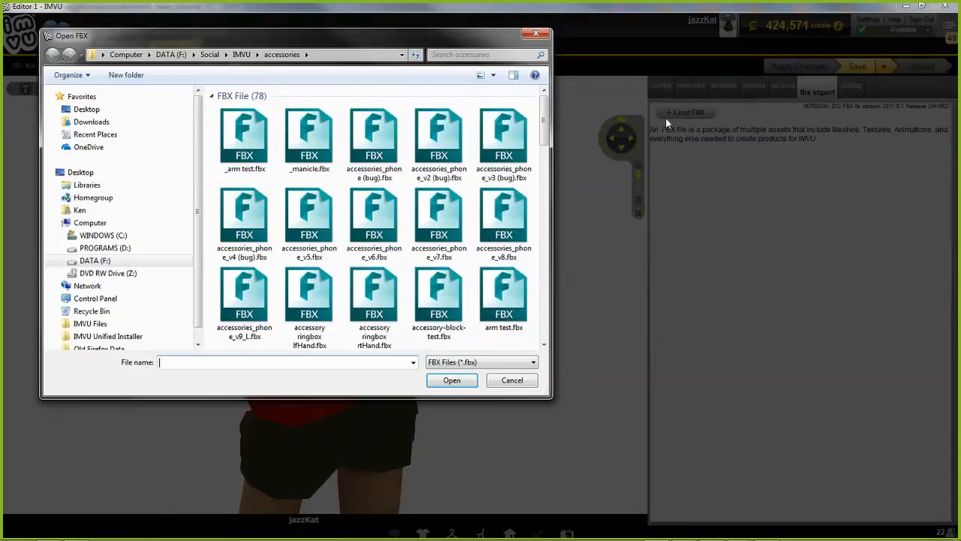
left_click_drag(546, 106, 546, 294)
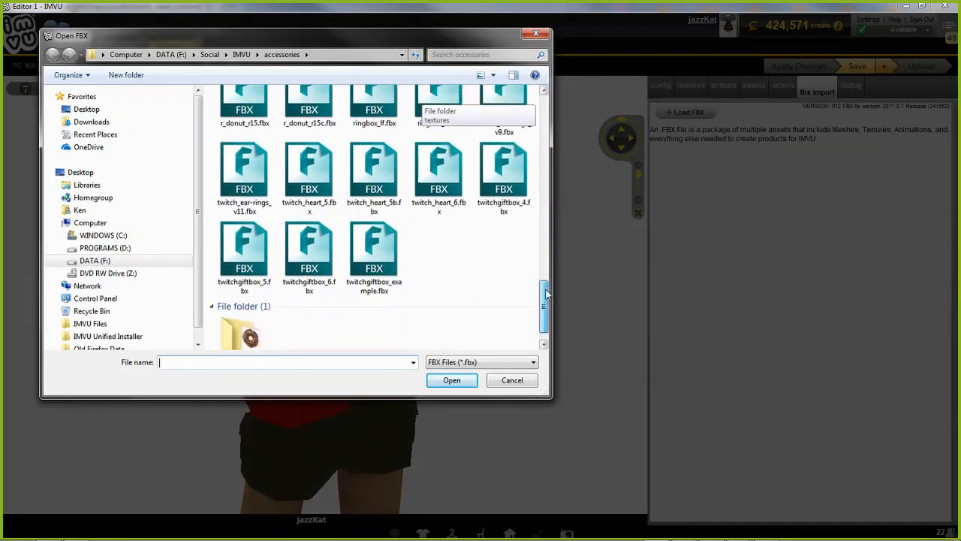
left_click(442, 196)
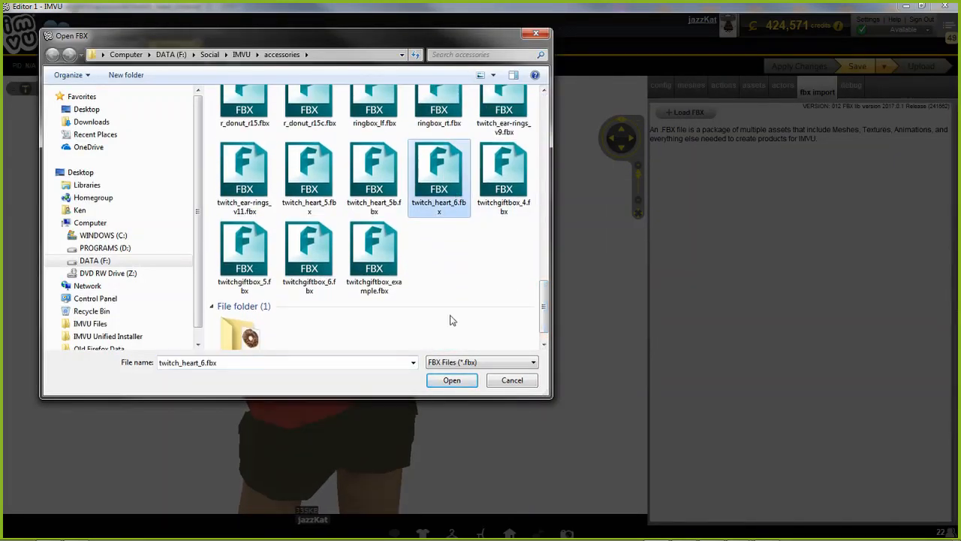
left_click(452, 380)
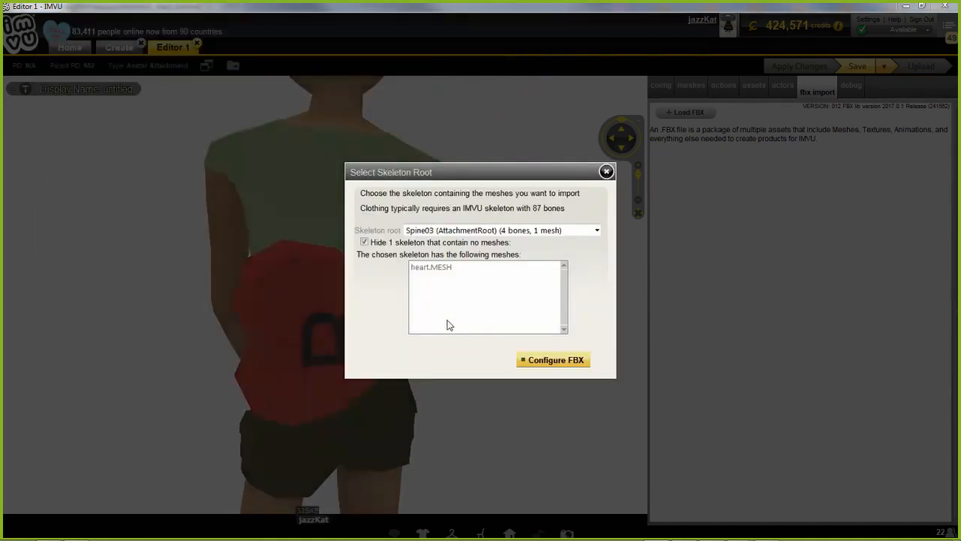
Check the skeleton roots with and without meshless skeletons, and configure the FBX with Spine03 (AttachmentRoot) as root
left_click(475, 231)
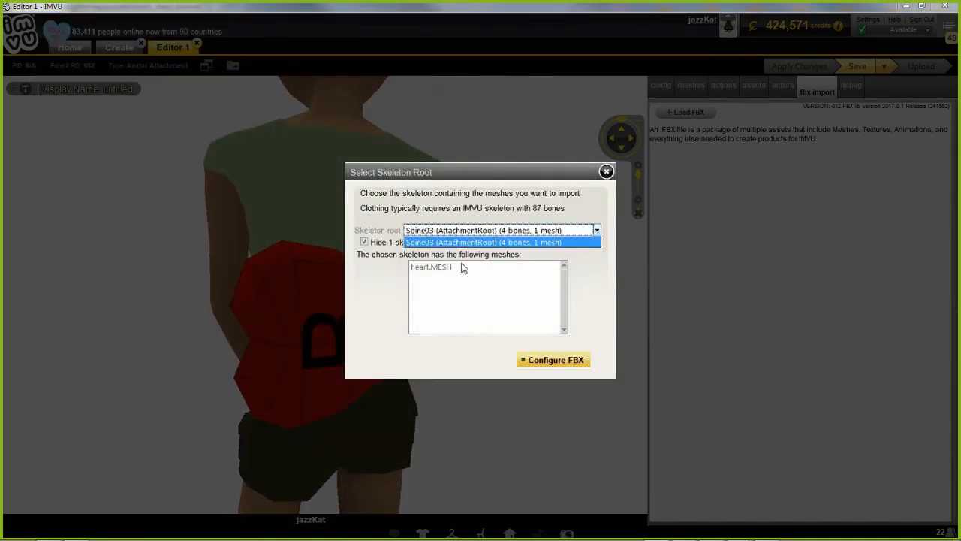
left_click(381, 290)
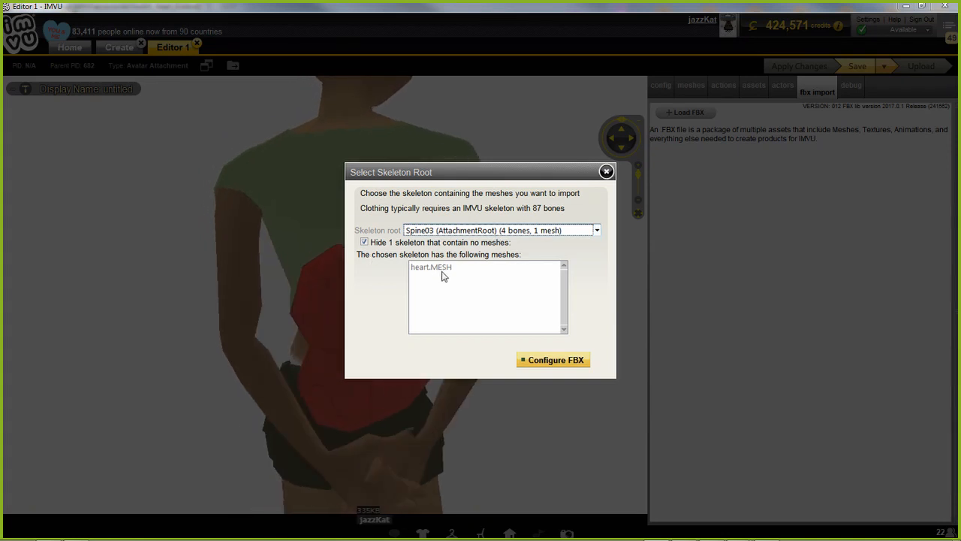
left_click(365, 242)
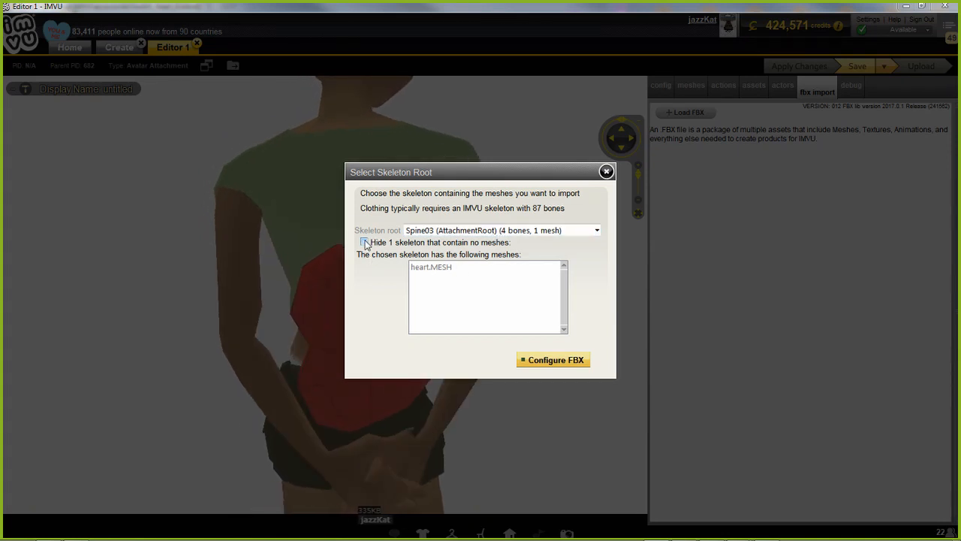
left_click(504, 231)
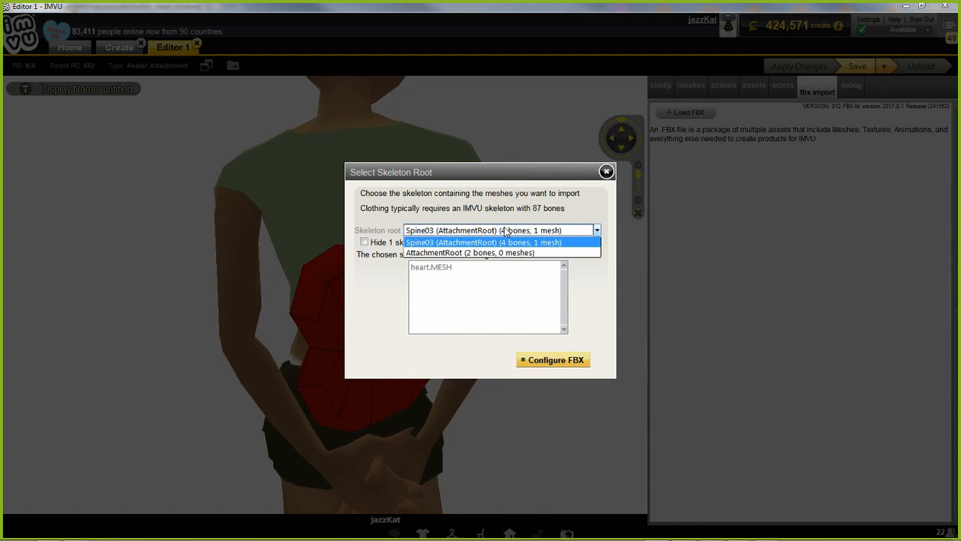
left_click(478, 207)
left_click(364, 243)
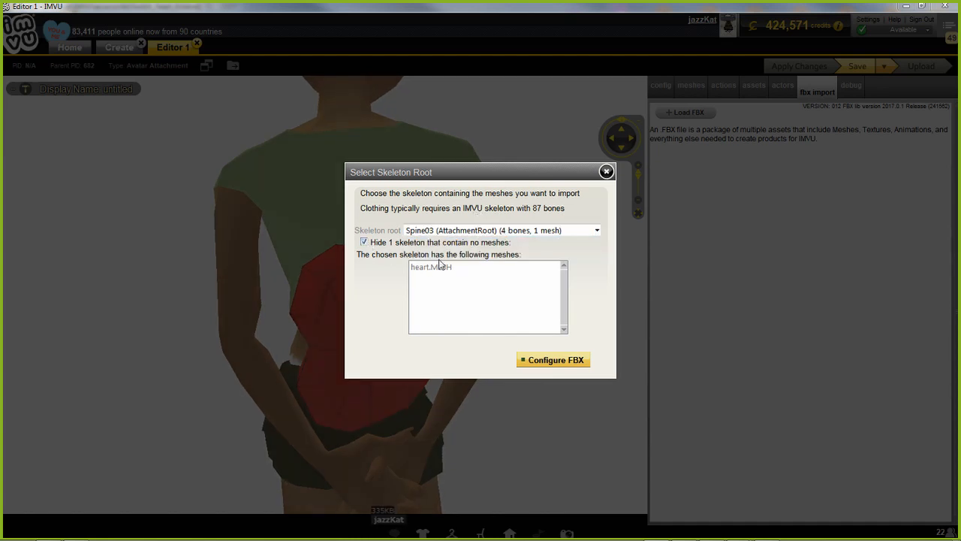
left_click(549, 360)
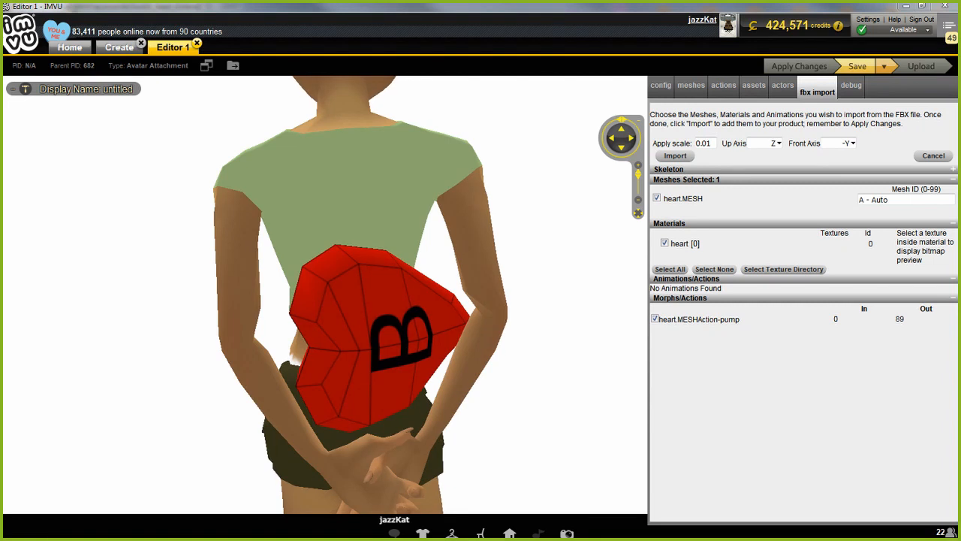
mouse_move(625, 302)
left_mouse_down()
mouse_move(784, 343)
mouse_move(653, 304)
left_mouse_up()
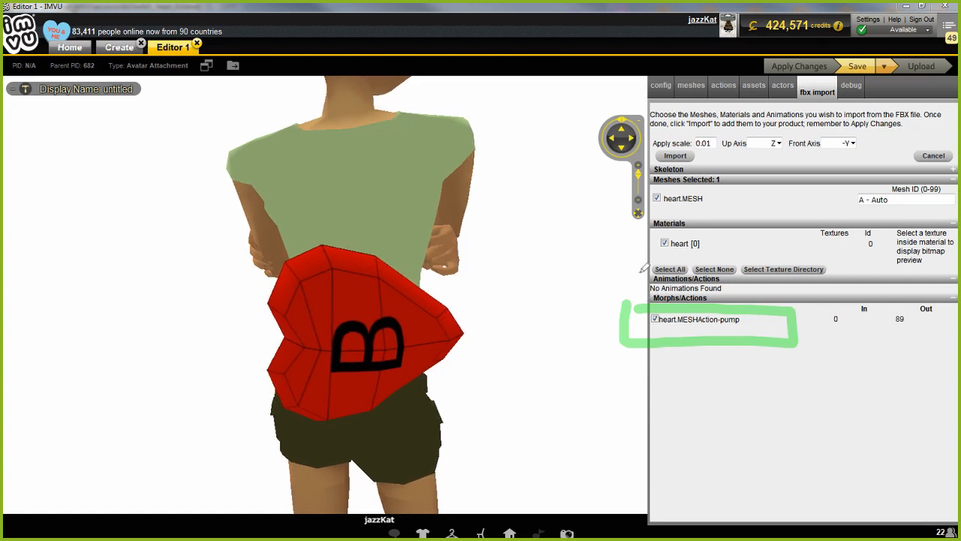
mouse_move(563, 322)
left_mouse_down()
mouse_move(628, 322)
mouse_move(601, 331)
mouse_move(621, 322)
mouse_move(597, 303)
mouse_move(624, 320)
mouse_move(601, 334)
mouse_move(536, 318)
left_mouse_up()
left_click_drag(537, 319, 623, 321)
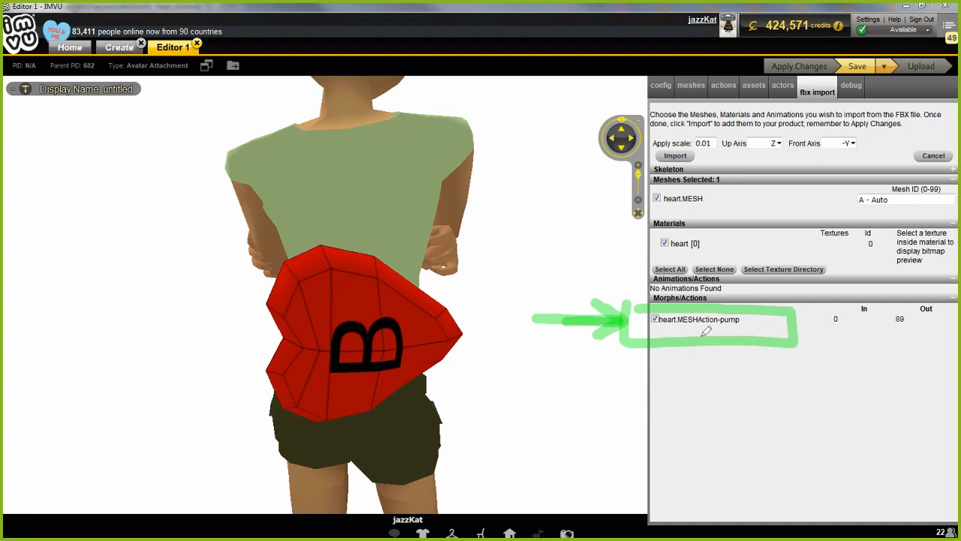
left_click_drag(655, 337, 787, 342)
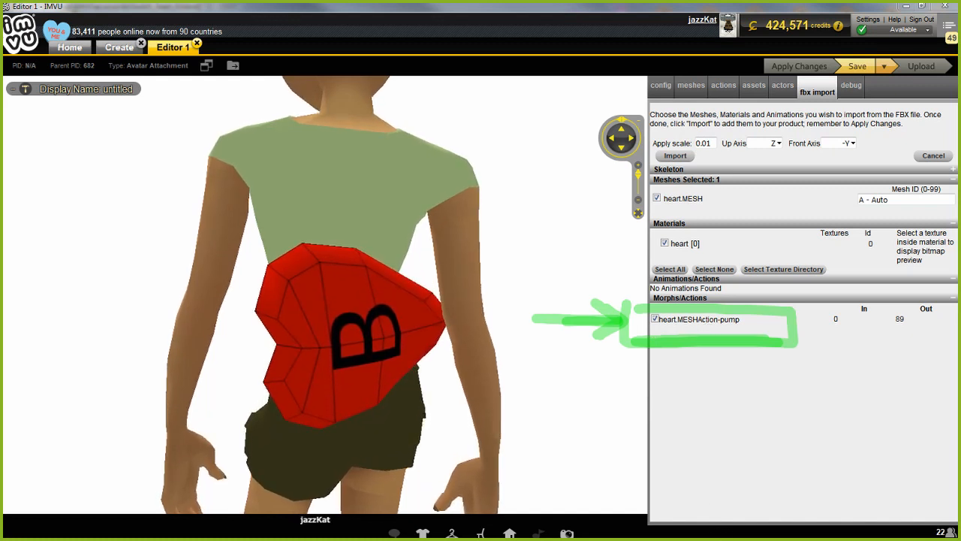
key("Escape")
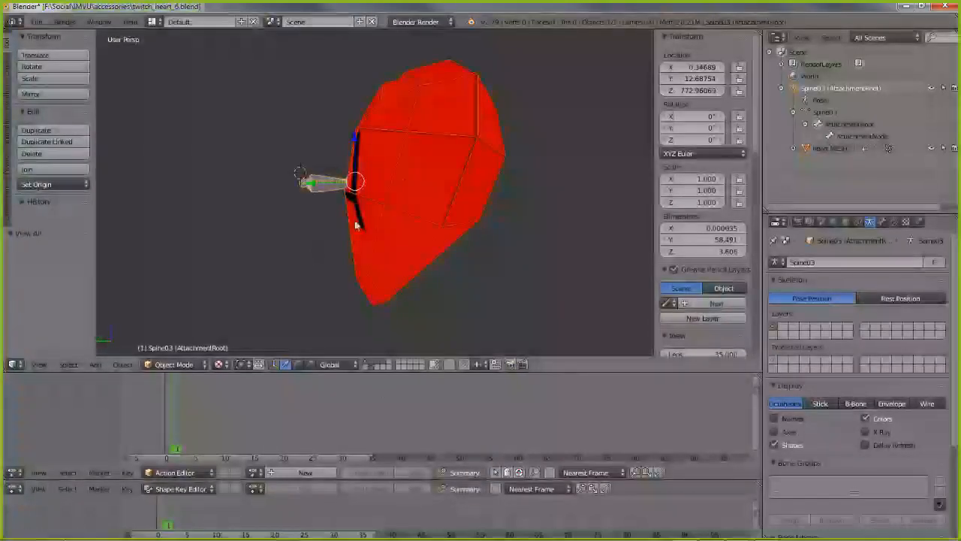
Select the heart mesh in Blender to review its LocRot action and shape-key keyframes, and return to the IMVU editor
right_click(399, 199)
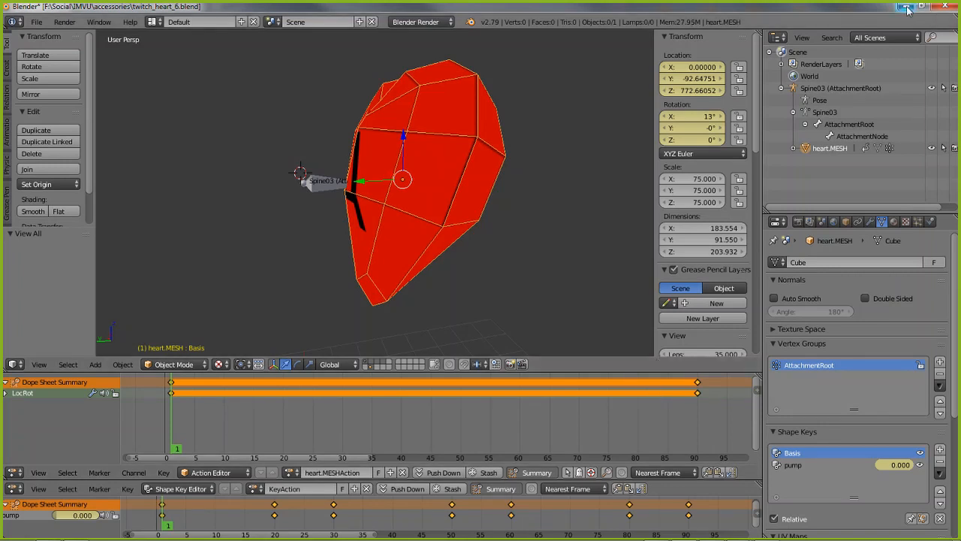
mouse_move(815, 537)
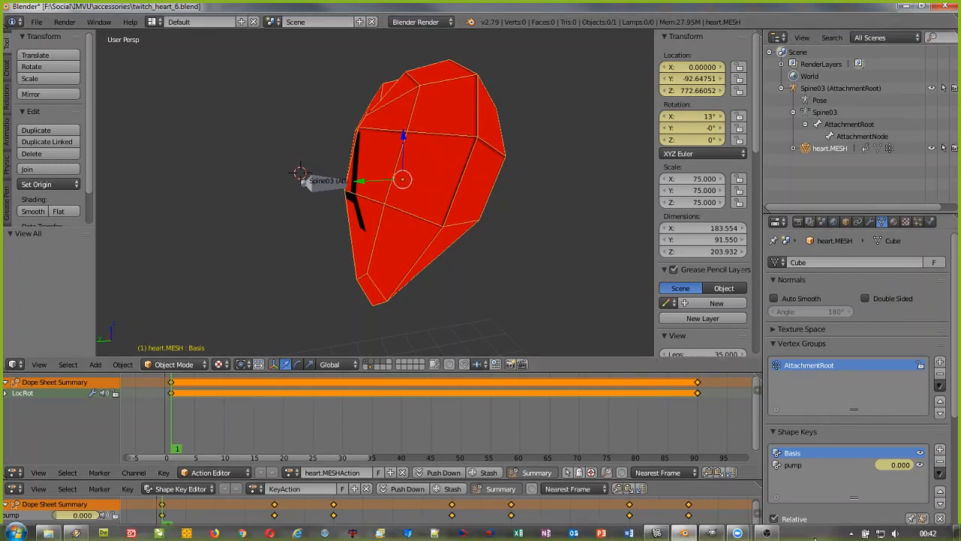
left_click(657, 532)
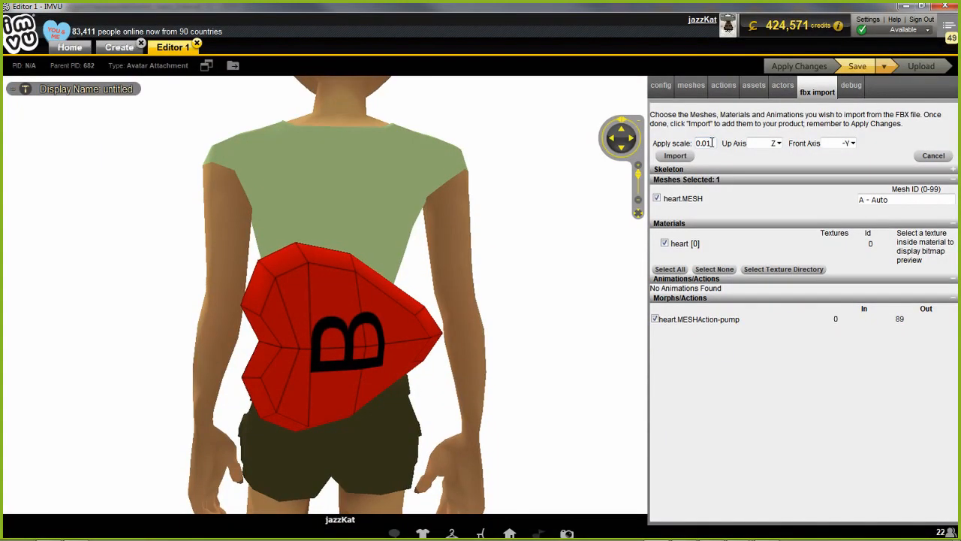
Set the heart mesh's ID to 0, import the FBX contents and apply the changes to the product
left_click_drag(894, 200, 817, 195)
type("0")
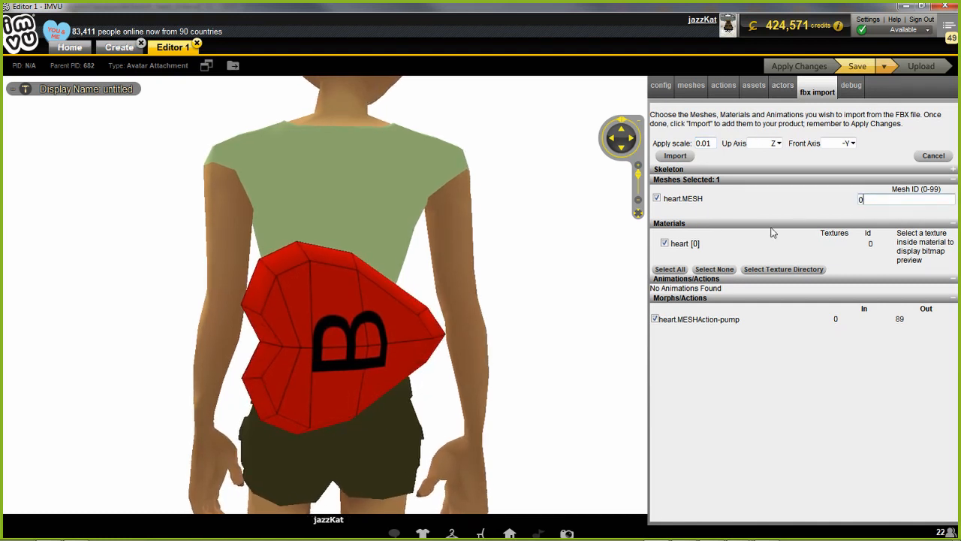
left_click(670, 155)
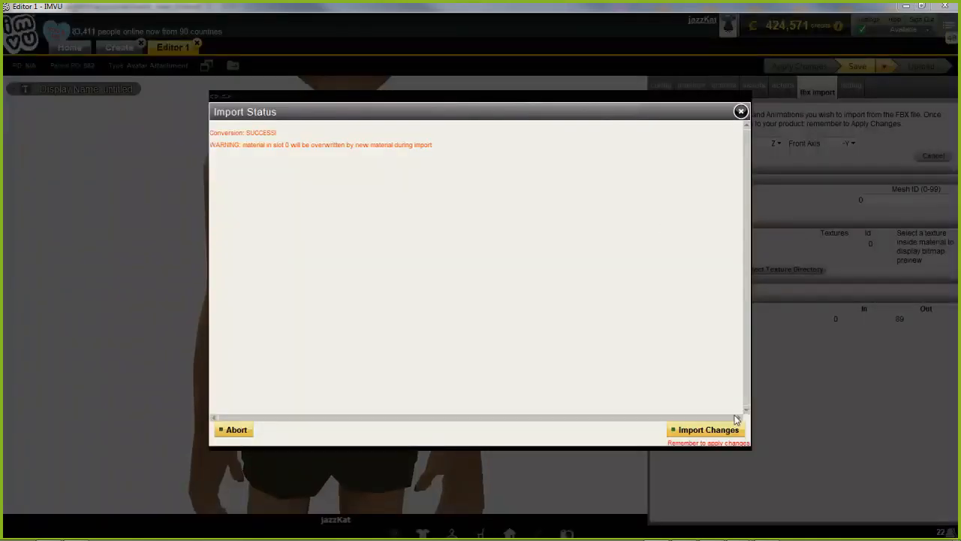
left_click(698, 431)
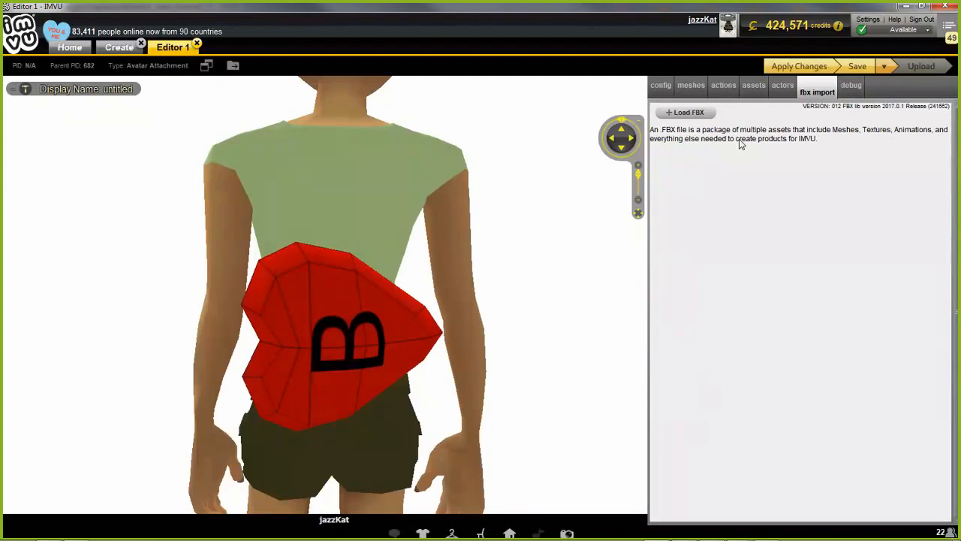
left_click(783, 68)
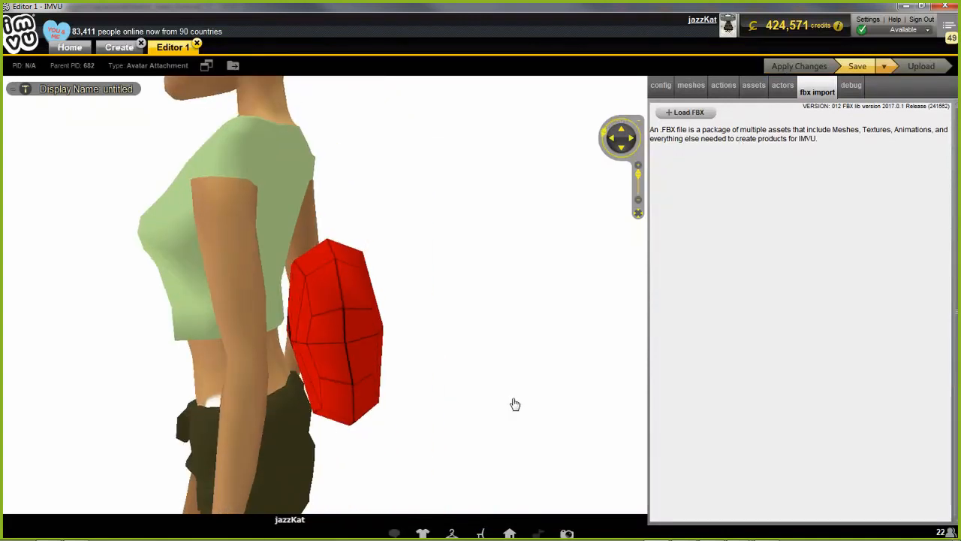
Add an action with trigger stance.Idle, type Room and Pick same Ensemble after playing
left_click(723, 88)
left_click(665, 112)
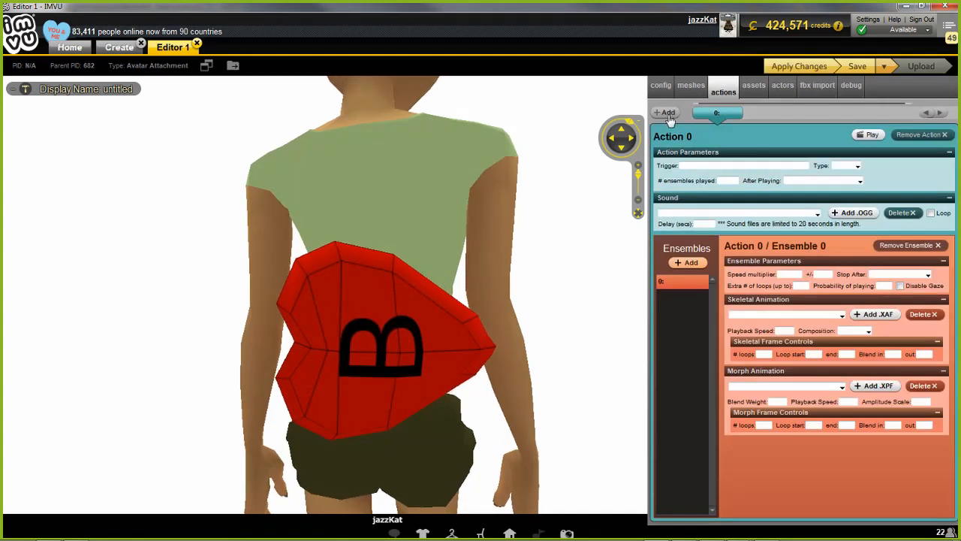
left_click(695, 167)
type("stance")
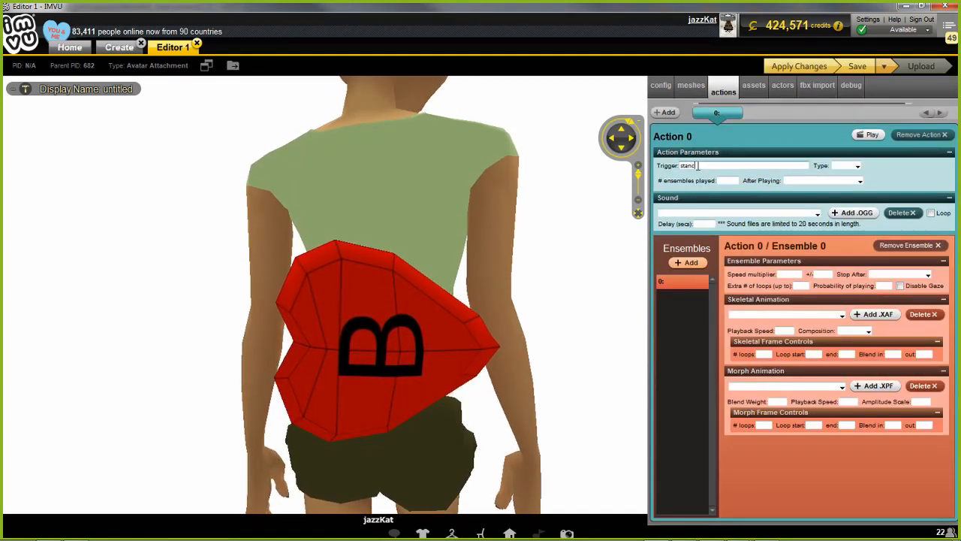
type(".idle")
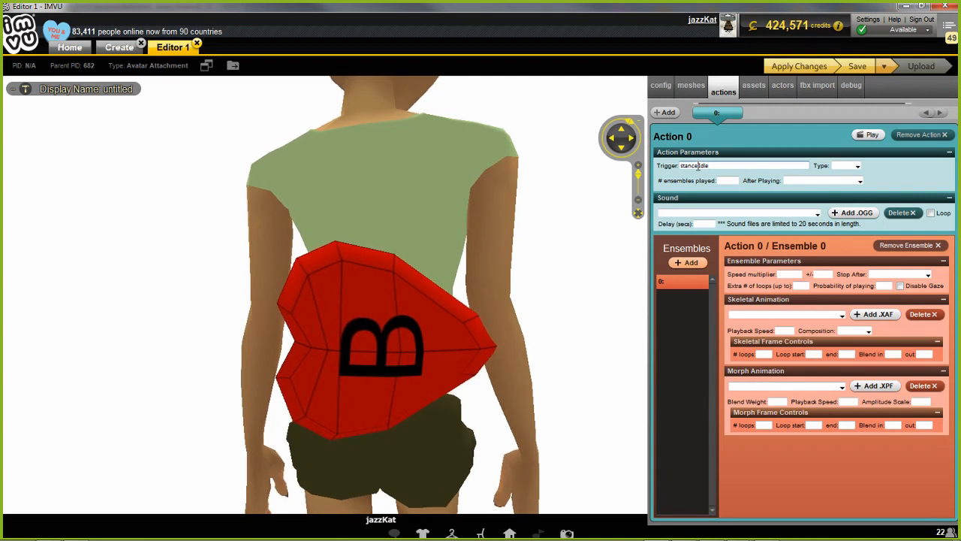
left_click(858, 165)
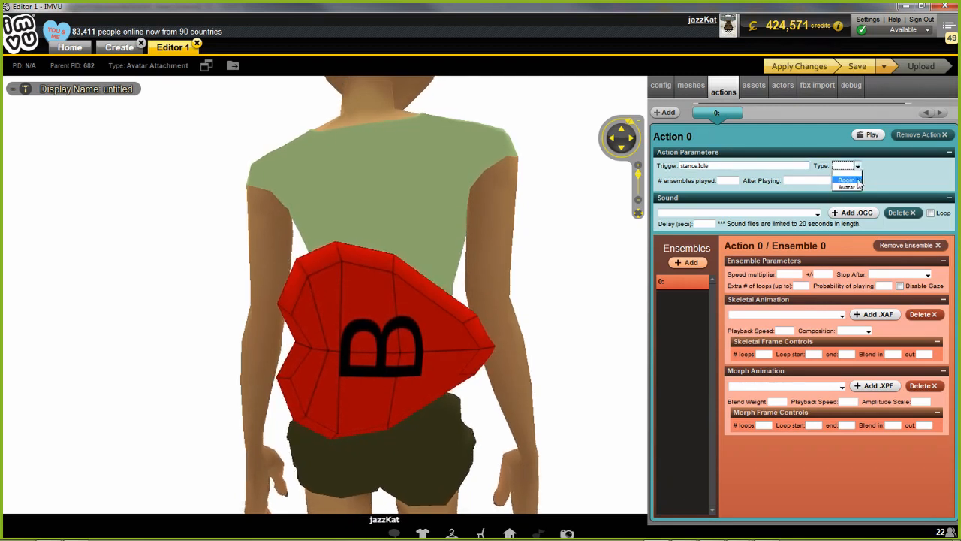
left_click(856, 184)
left_click(857, 182)
left_click(830, 211)
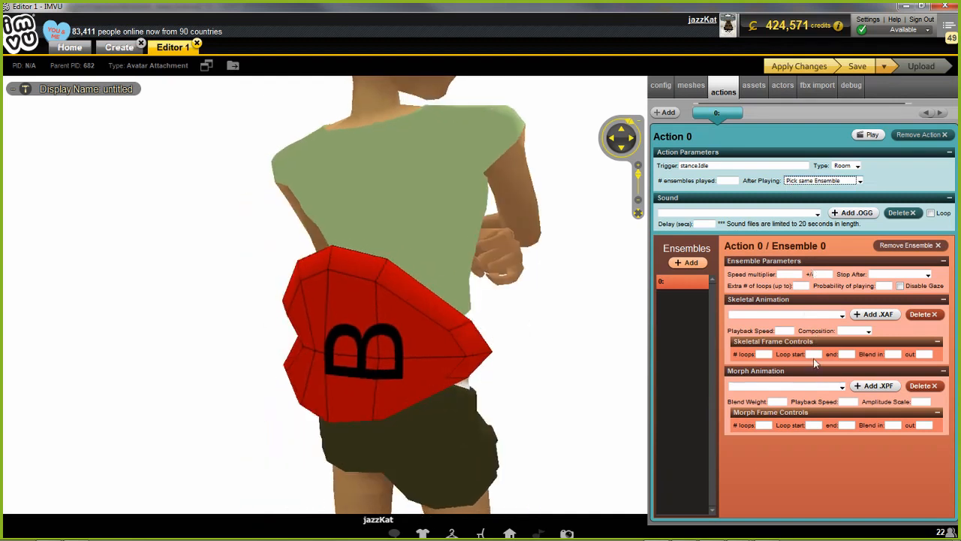
Assign heart.MESHAction-pump.xpf as the morph animation with 0 loops, apply the changes and check the heart from behind and the side
left_click(842, 387)
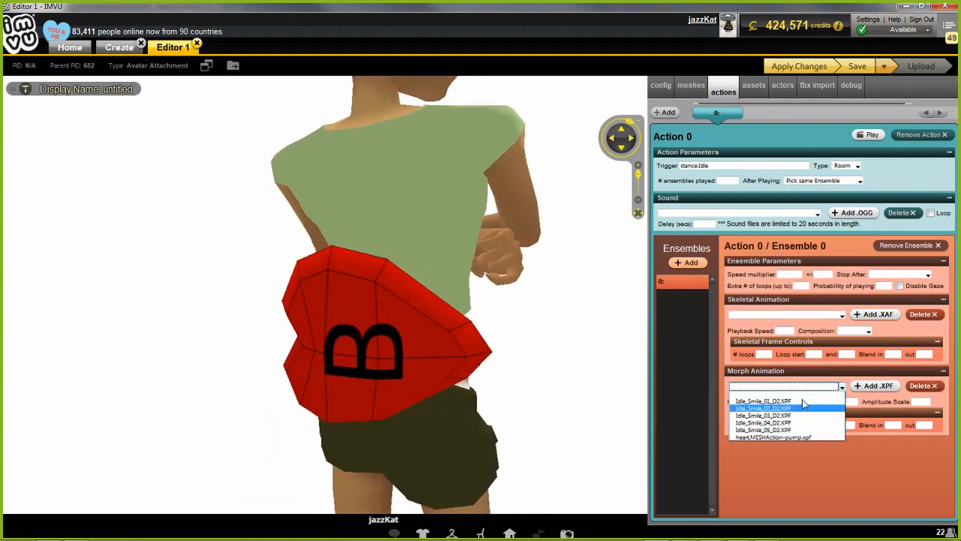
left_click(762, 438)
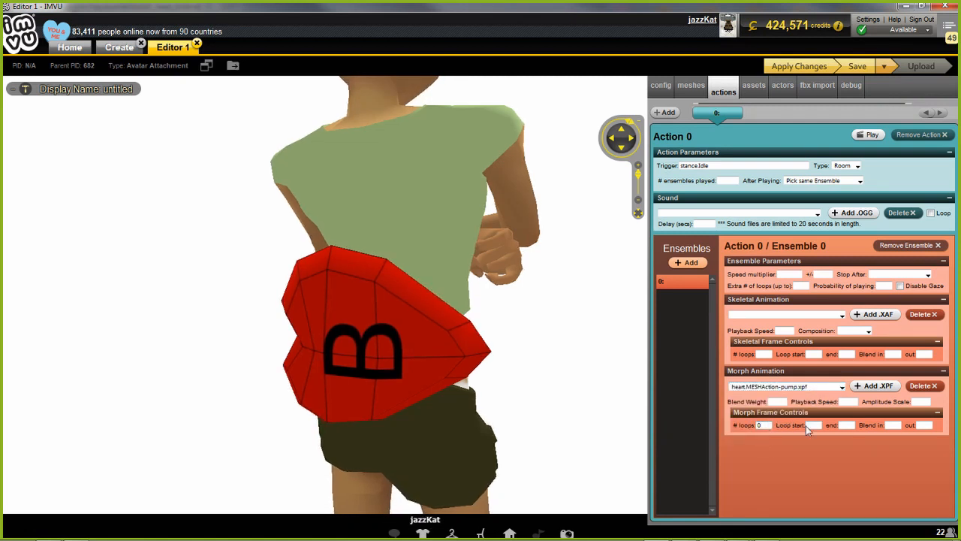
left_click(797, 69)
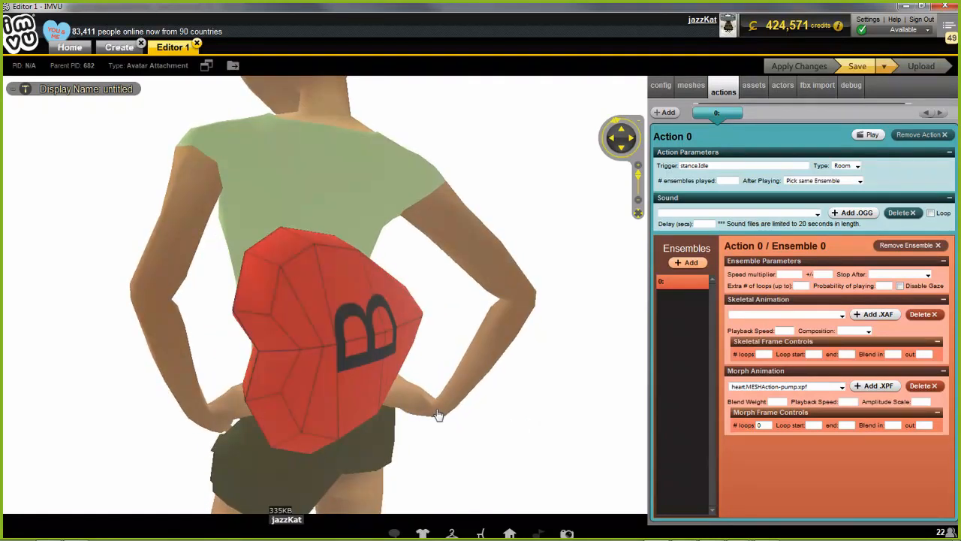
left_click_drag(440, 415, 383, 429)
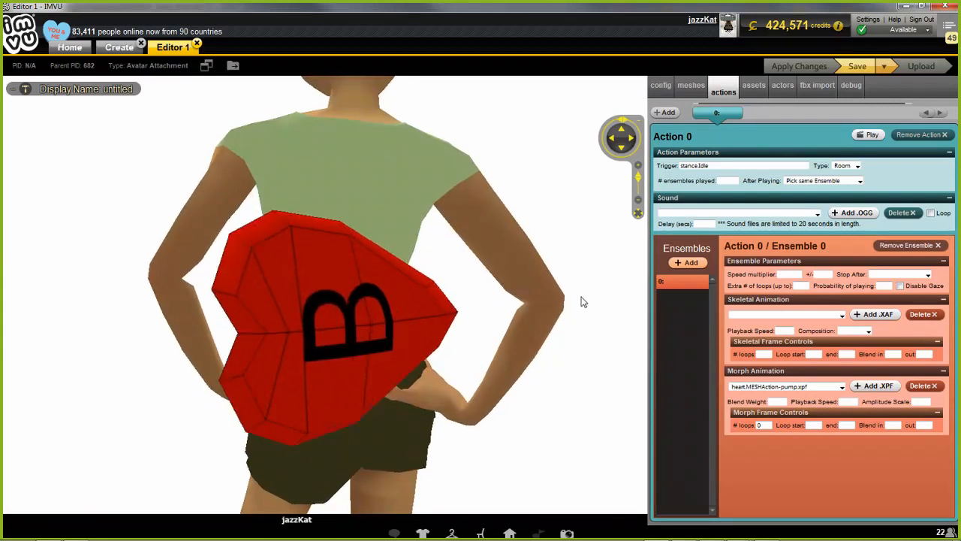
left_click_drag(457, 311, 356, 323)
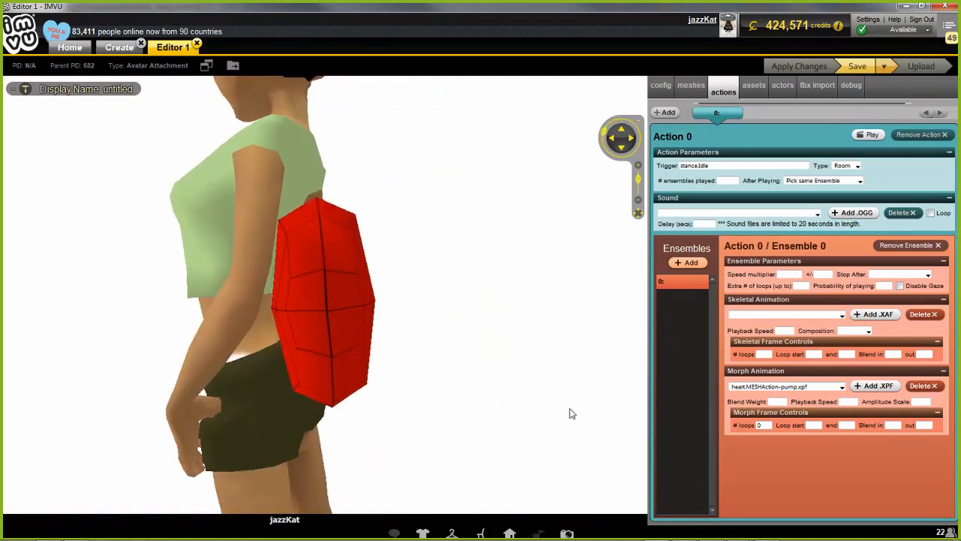
left_click_drag(571, 414, 457, 406)
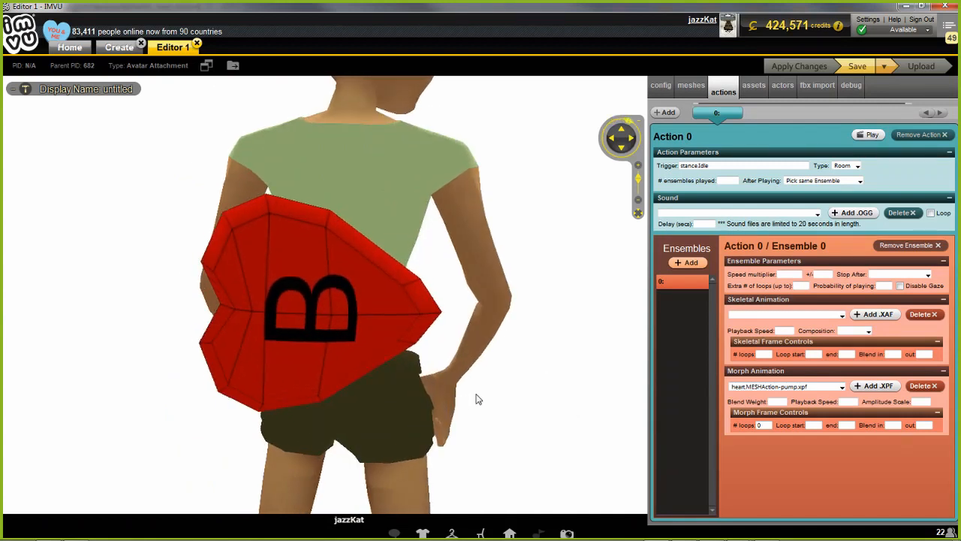
left_click_drag(476, 397, 511, 412)
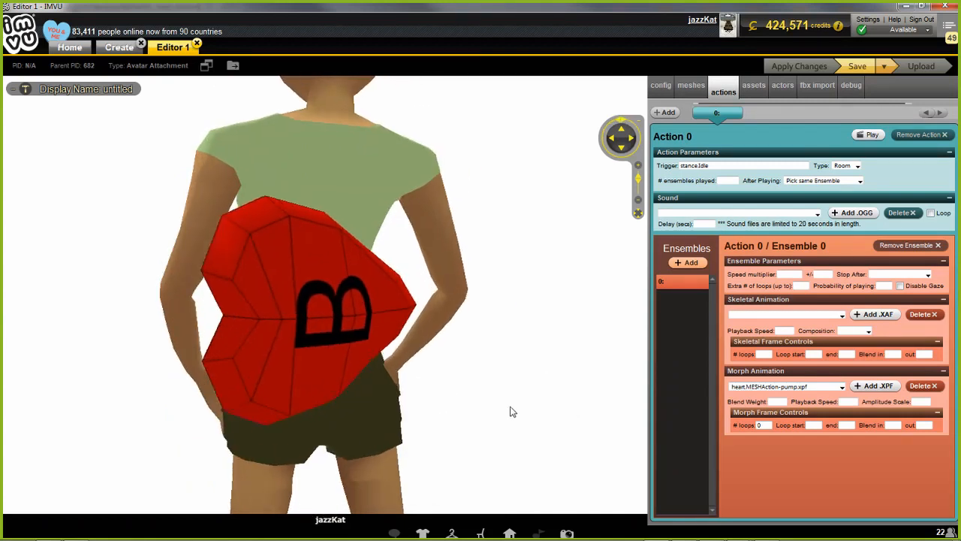
Save a copy of the project as twitch_heart_6 in the IMVU Projects folder
left_click(885, 66)
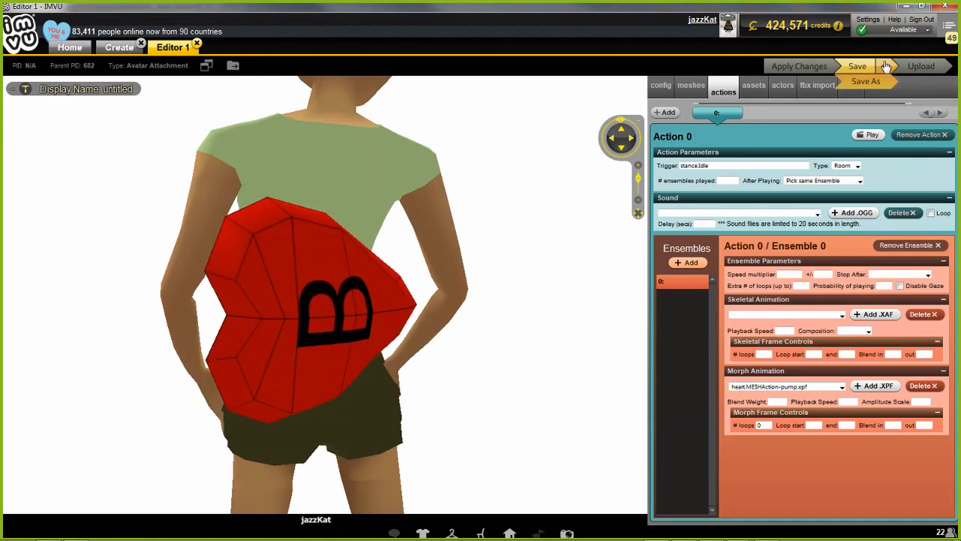
left_click(868, 81)
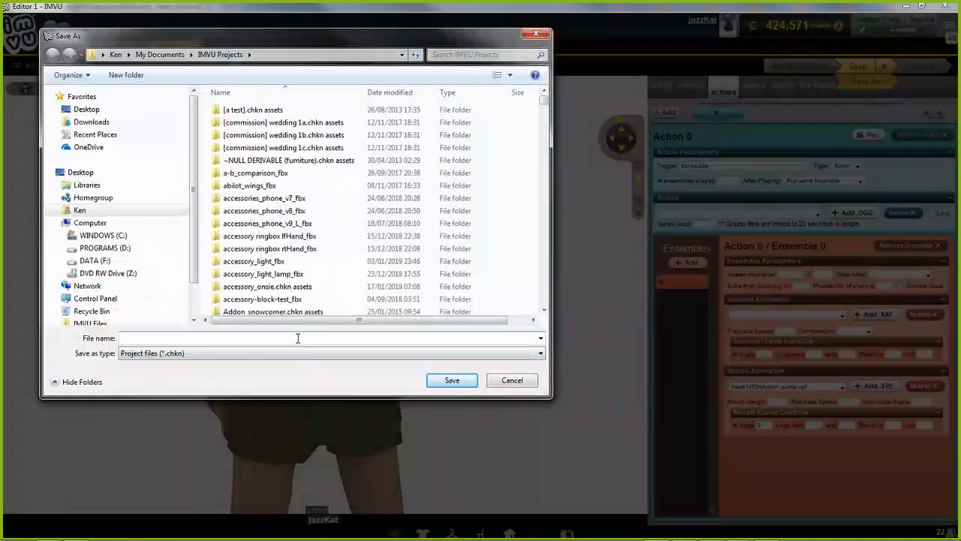
type("hear")
key("BackSpace")
key("BackSpace")
key("BackSpace")
key("BackSpace")
type("twitch")
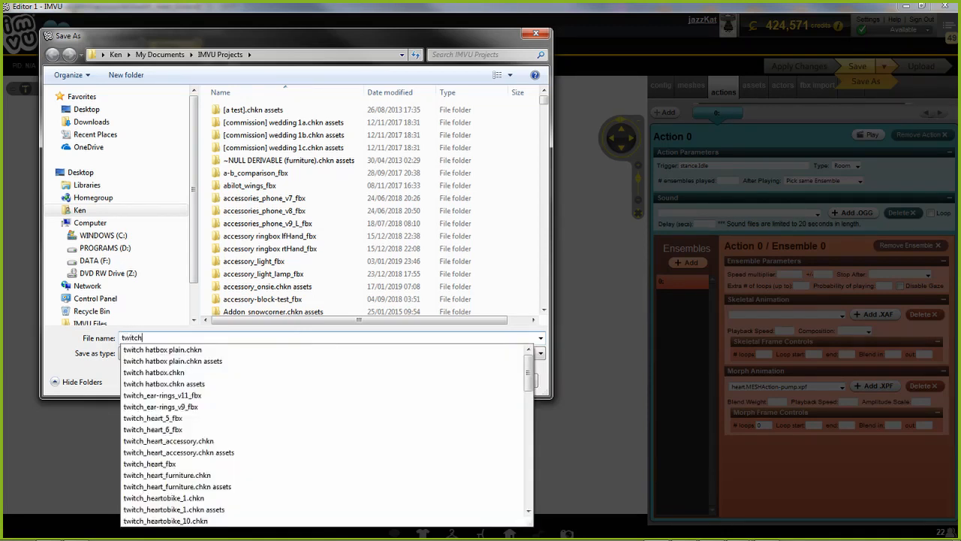
type("_heart_")
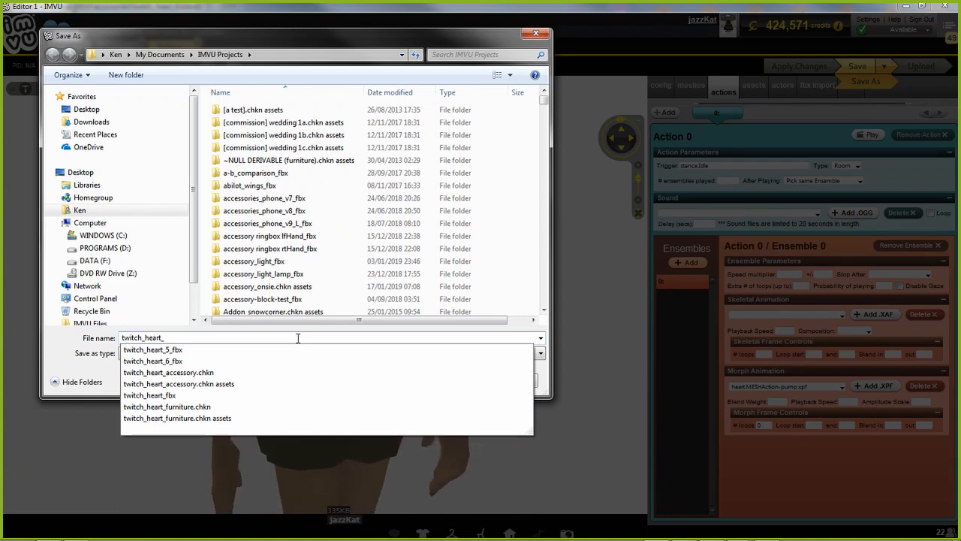
type("6")
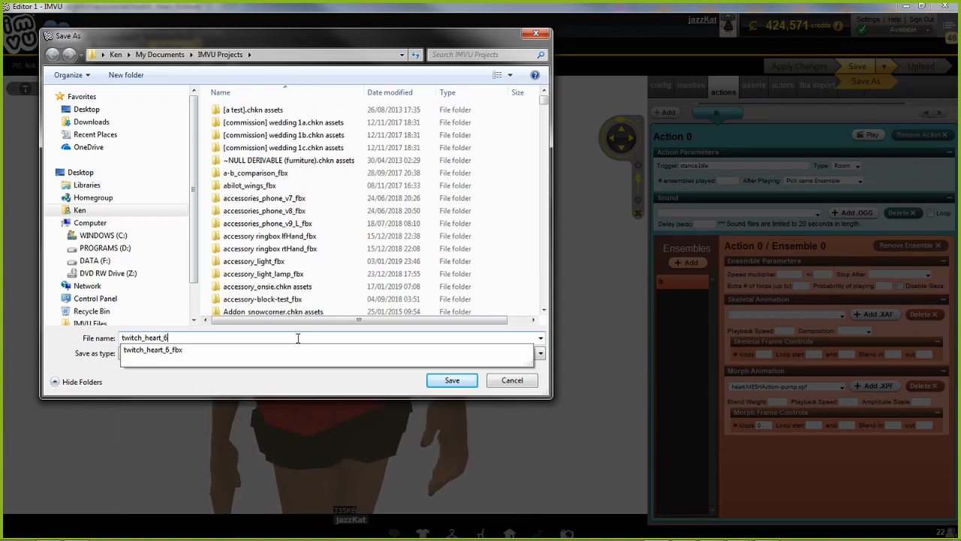
left_click(310, 376)
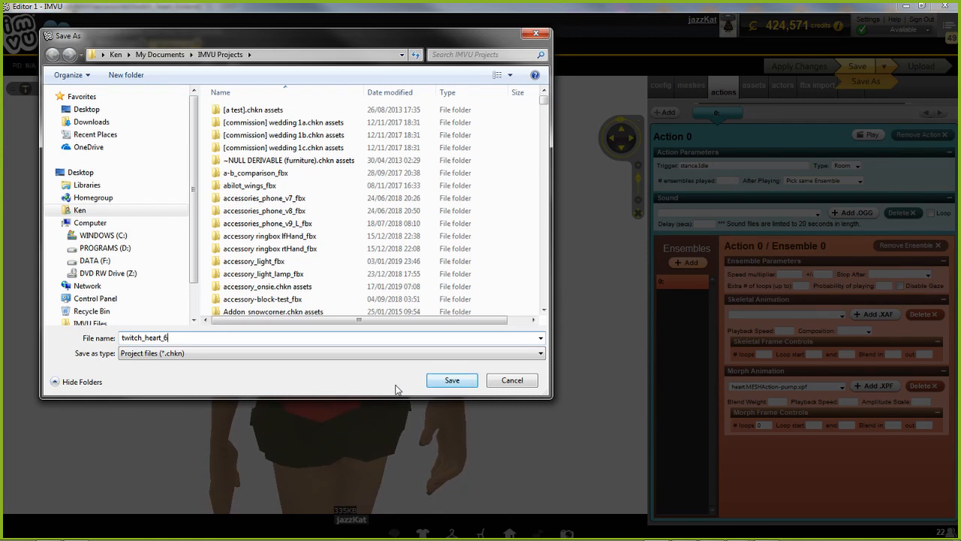
left_click(450, 380)
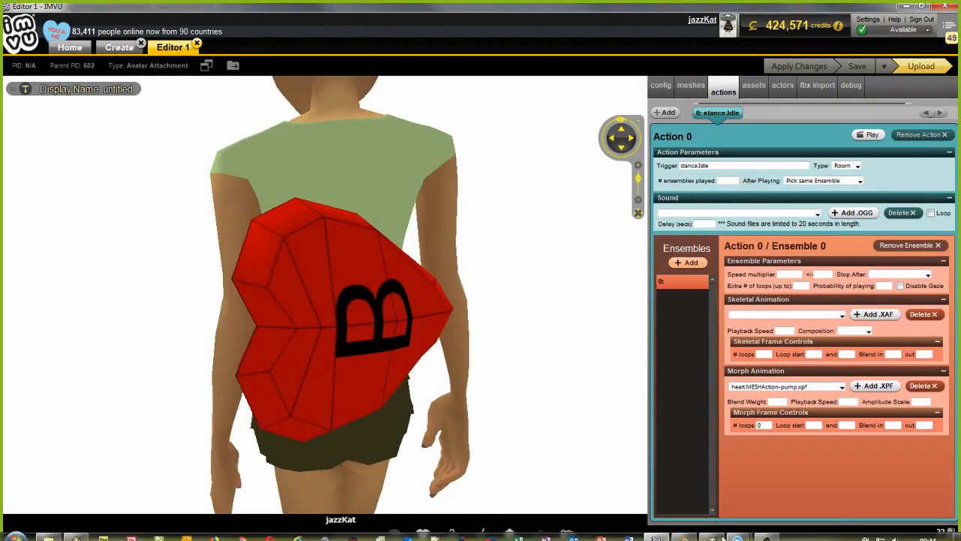
Switch to Blender and check the object transforms of the heart mesh and the Spine03 (AttachmentRoot) armature
left_click(687, 534)
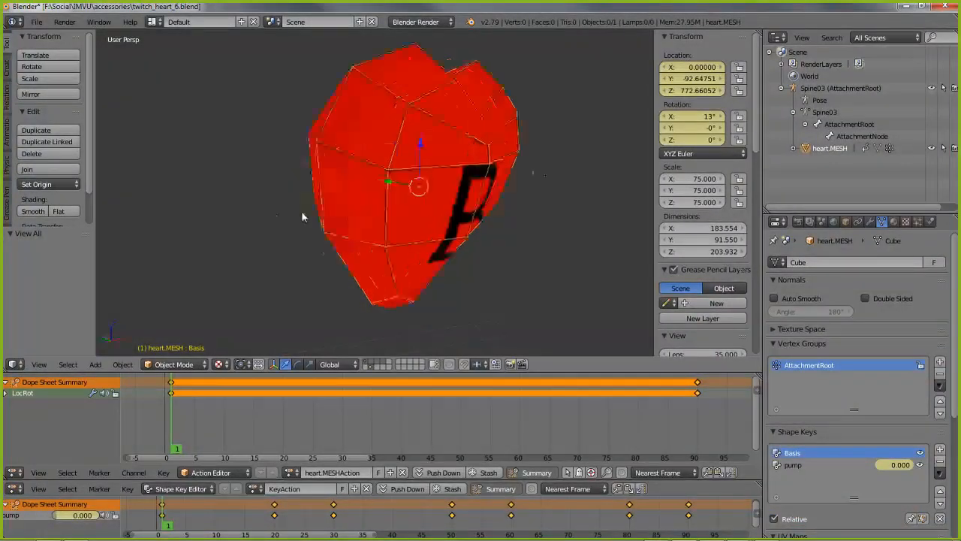
middle_click_drag(293, 214, 380, 212)
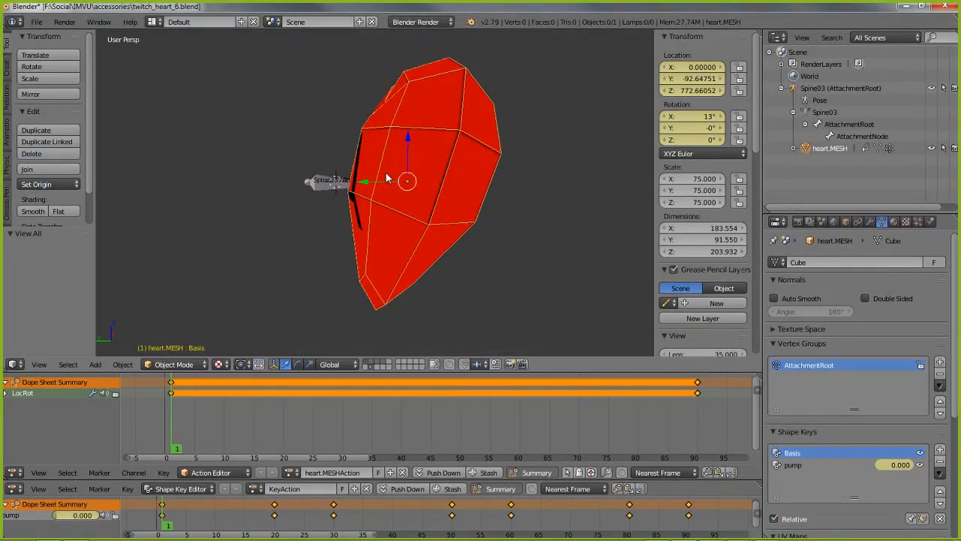
left_click(847, 223)
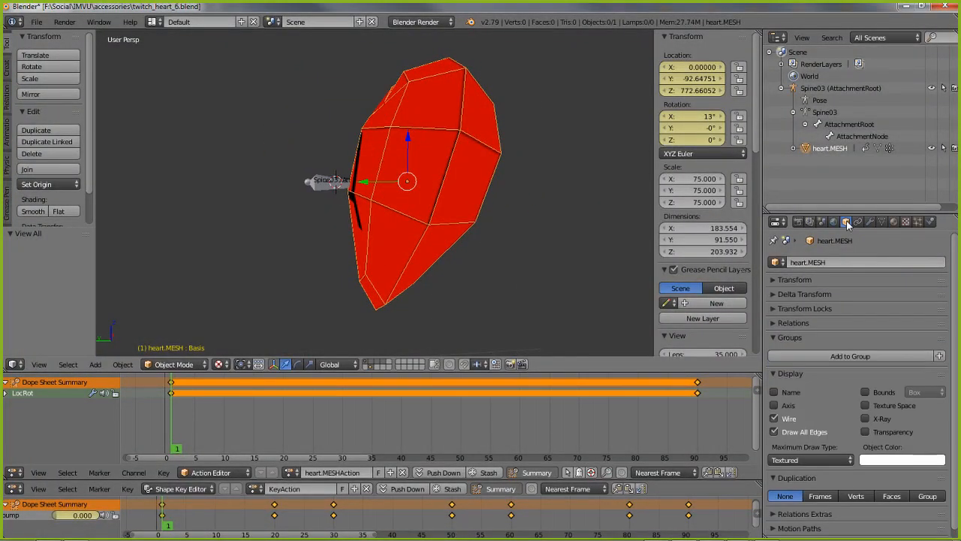
left_click(774, 279)
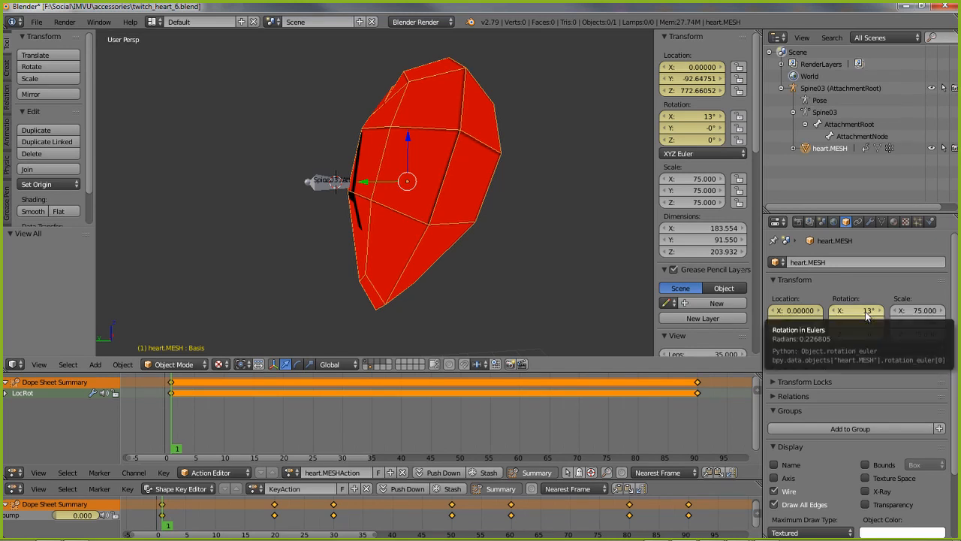
right_click(321, 193)
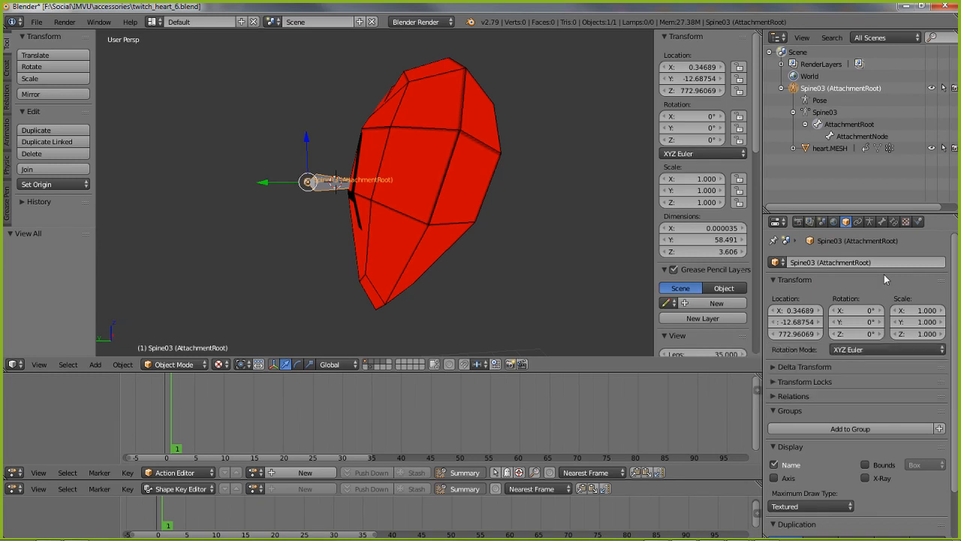
Edit the Spine03 armature and set the AttachmentRoot bone's roll to 0°
middle_click_drag(488, 218, 421, 247)
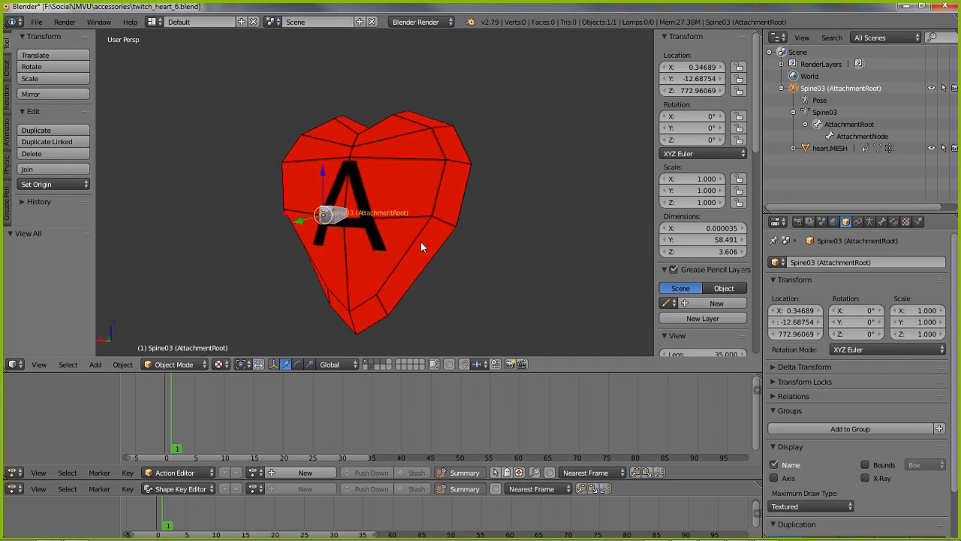
right_click(327, 223)
scroll(326, 226, "up", 3)
right_click(280, 233)
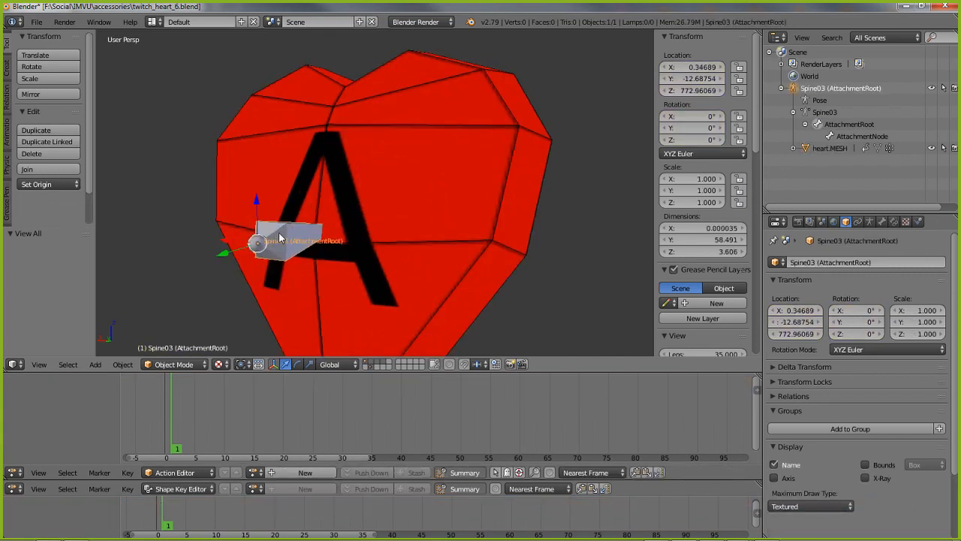
key("Tab")
key("a")
right_click(284, 240)
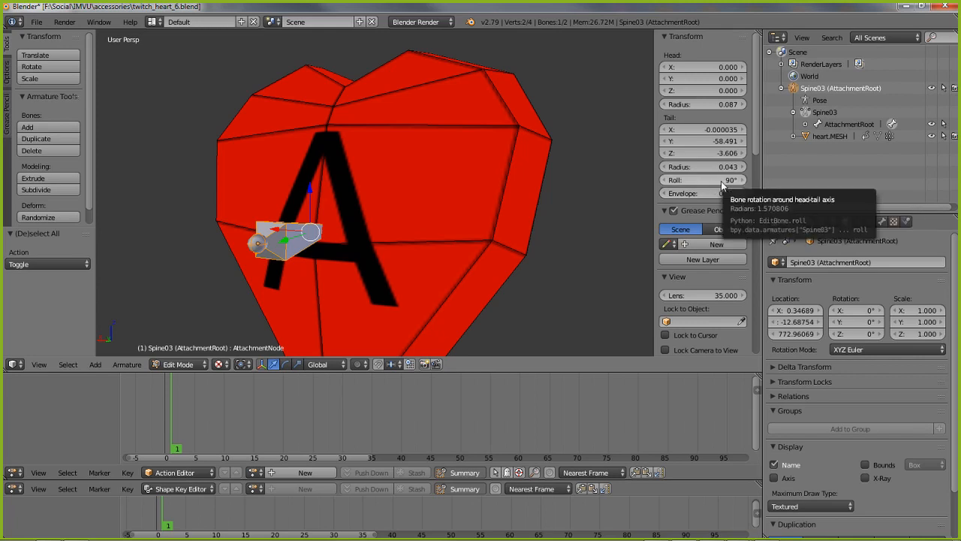
right_click(298, 246)
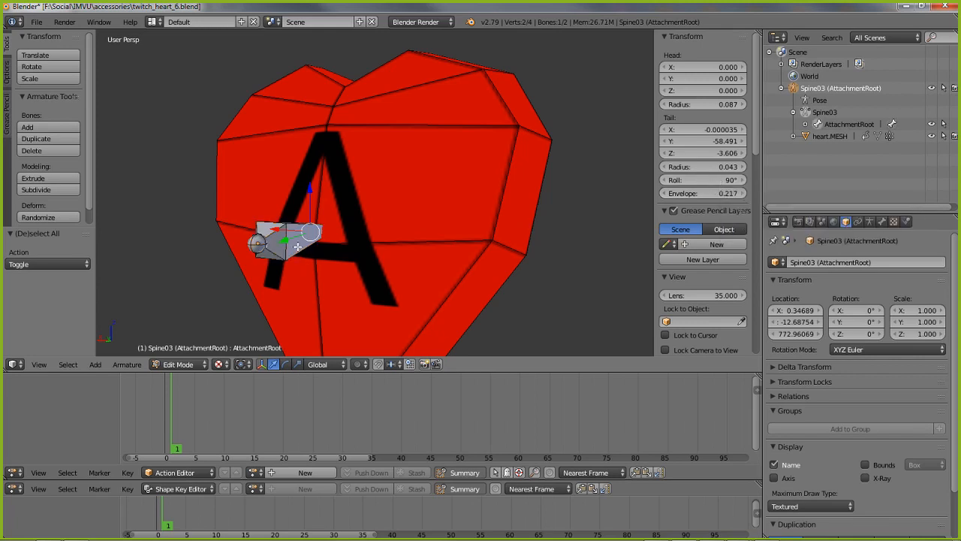
left_click(698, 181)
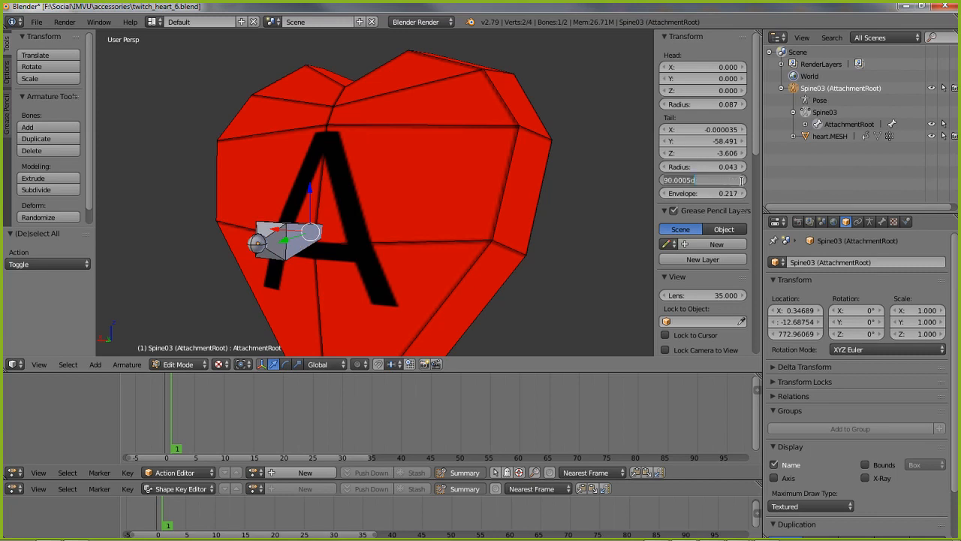
key("Return")
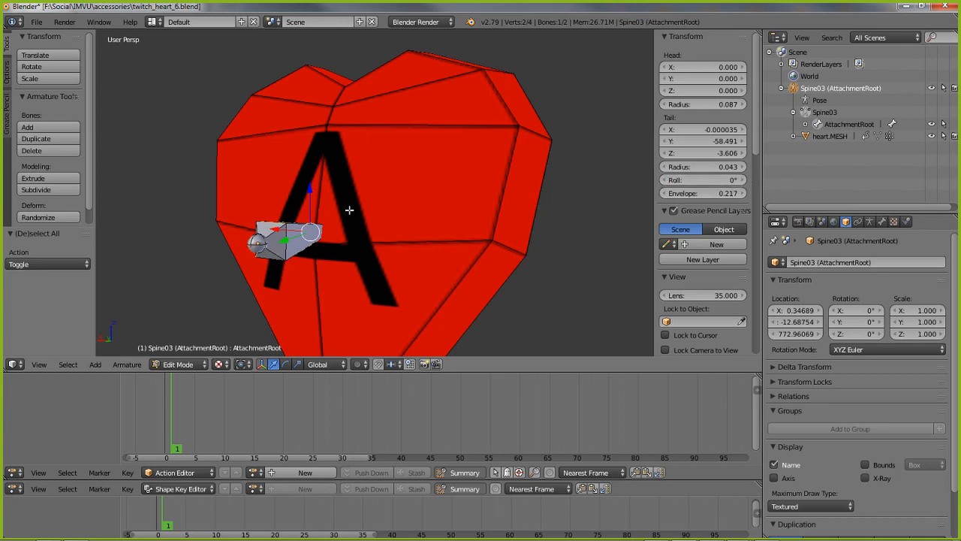
Set the AttachmentNode bone's roll to 0° and return the armature to Object Mode
right_click(289, 248)
left_click(730, 181)
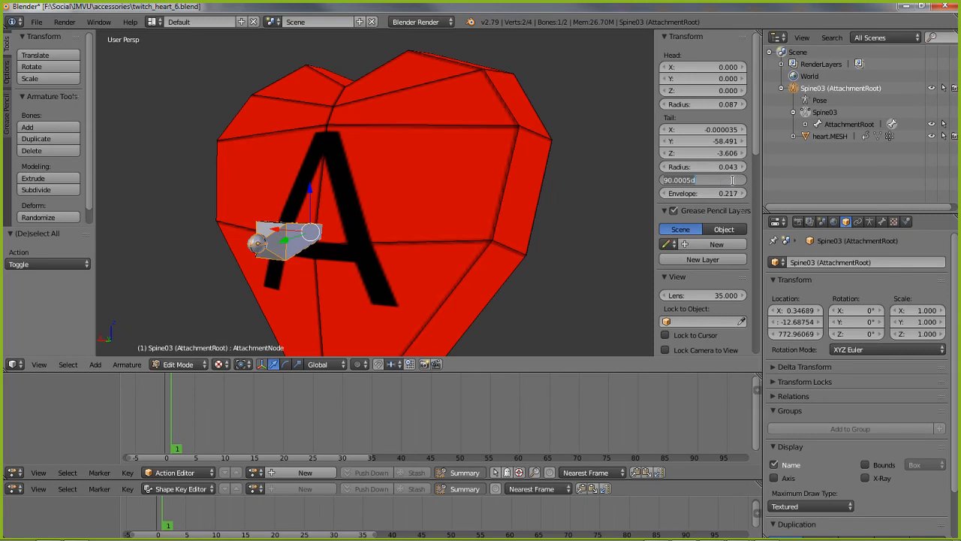
type("0")
key("Return")
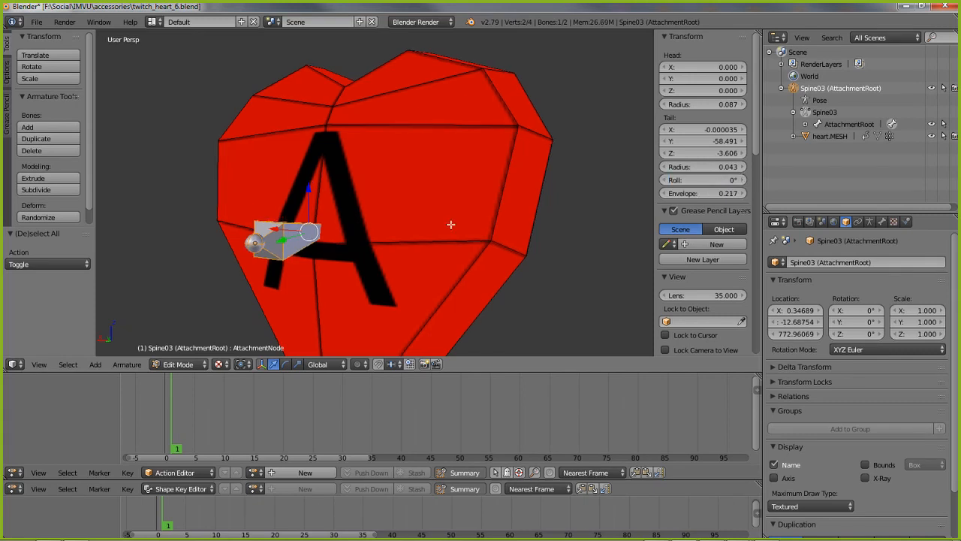
middle_click_drag(450, 223, 323, 270)
key("Tab")
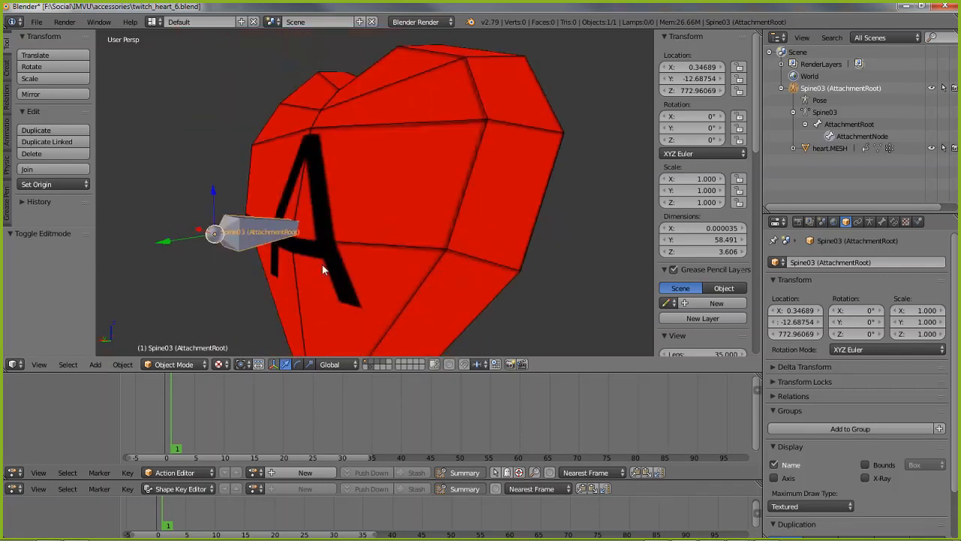
Save the Blender project under the new file name twitch_heart_6b.blend in the accessories folder
left_click(36, 22)
left_click(61, 128)
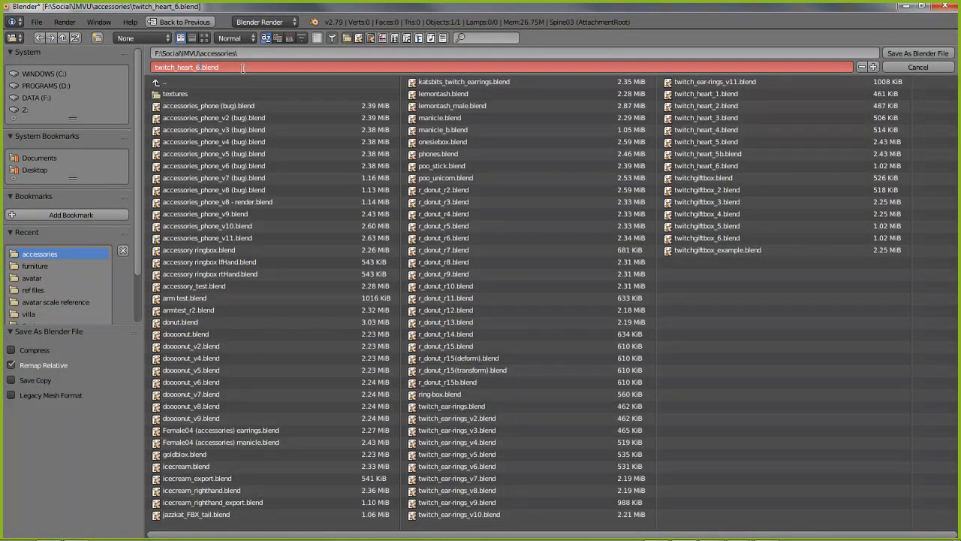
key("Return")
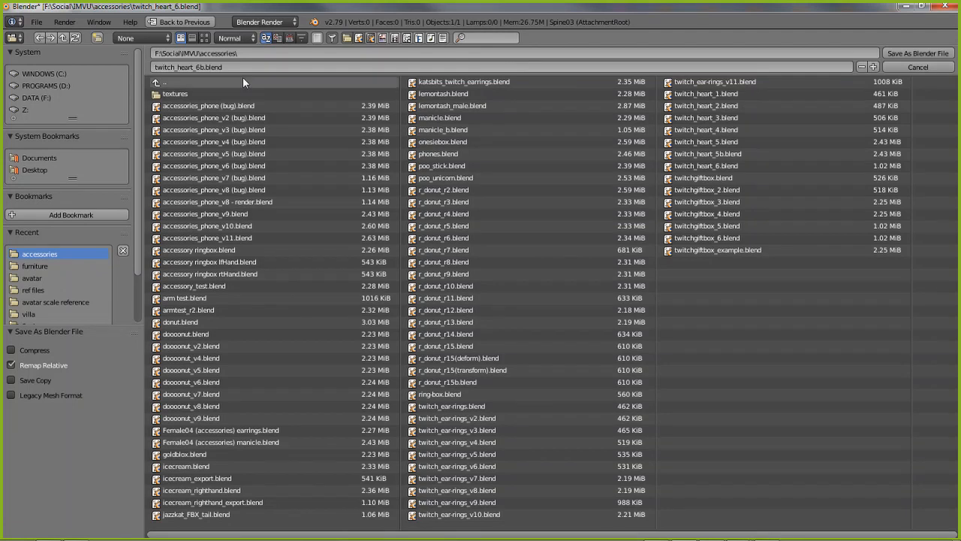
left_click(908, 54)
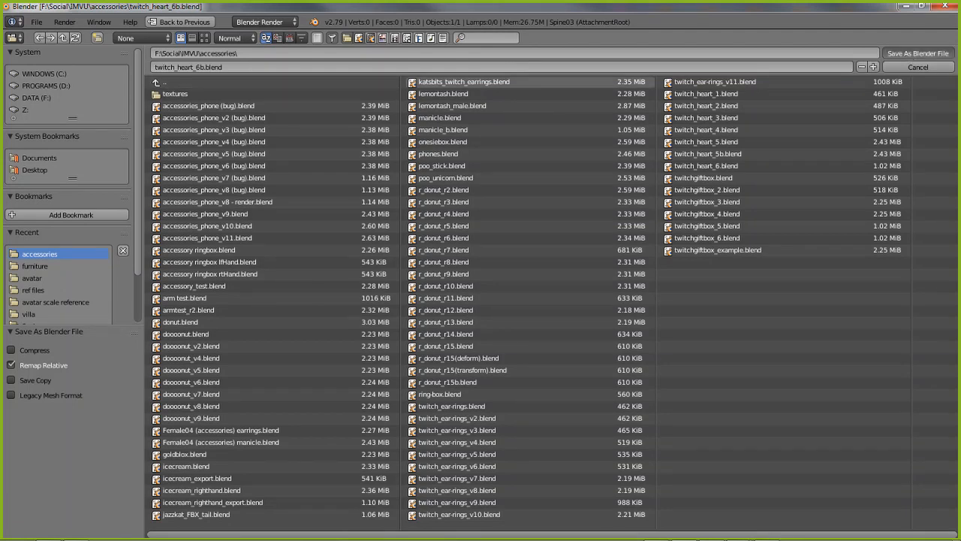
Deselect everything, check the FBX export settings for geometry, armatures and animation, and export the scene as twitch_heart_6b.fbx
key("a")
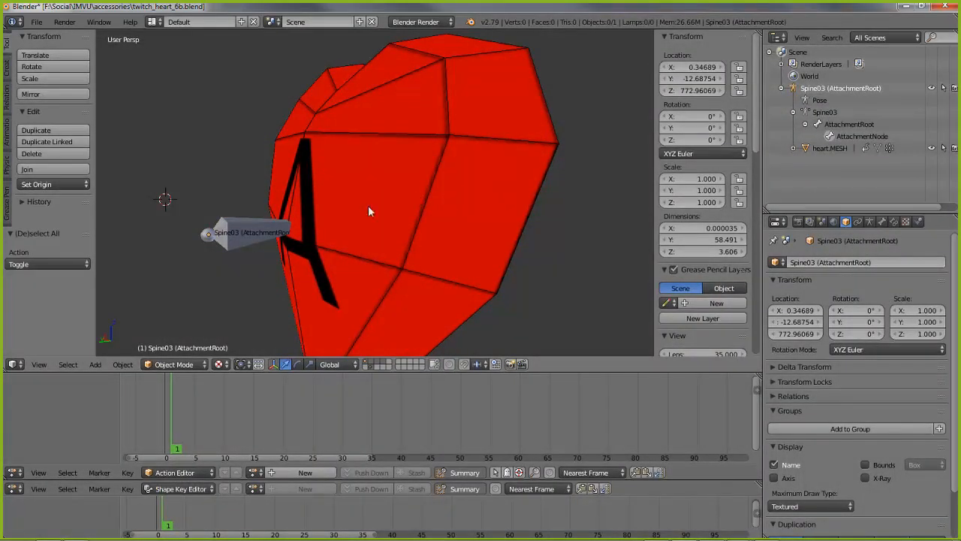
left_click(36, 22)
mouse_move(52, 264)
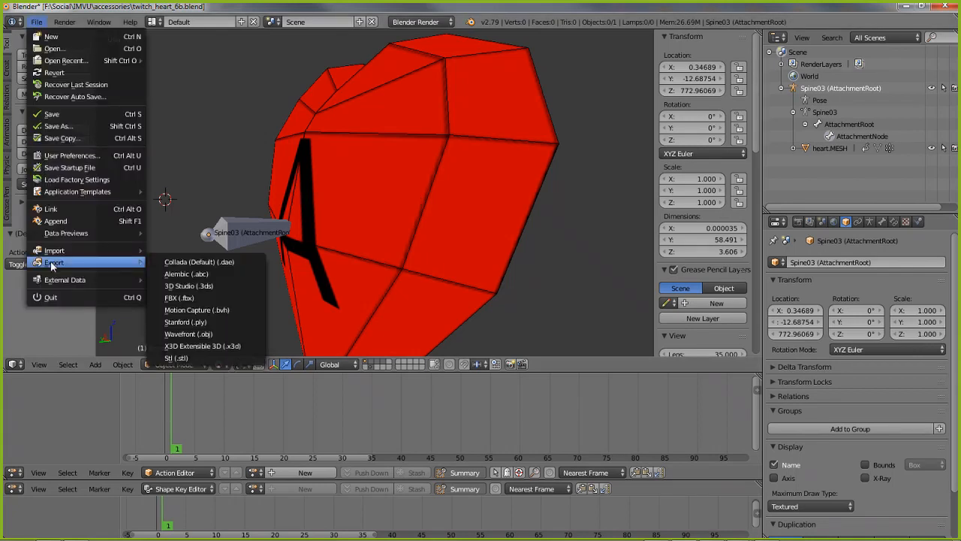
left_click(180, 298)
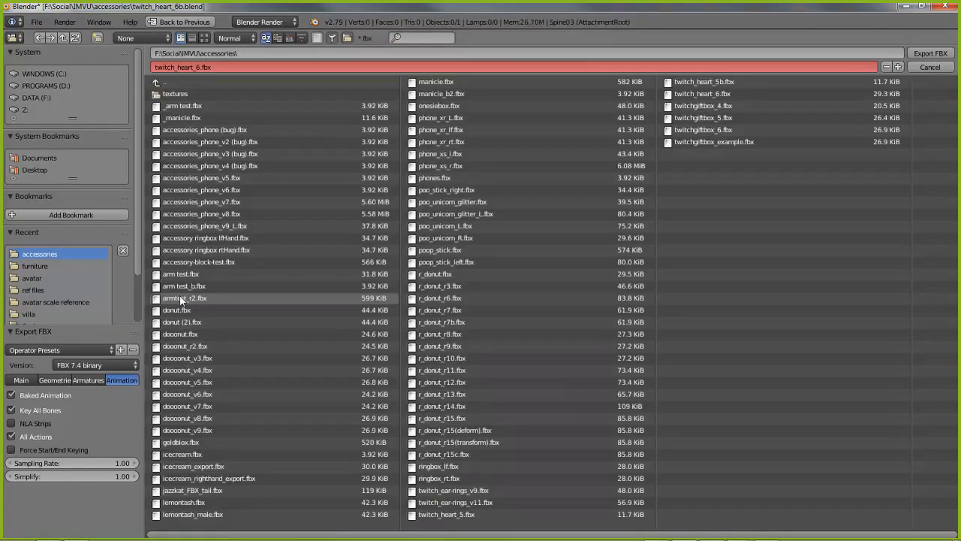
left_click(204, 68)
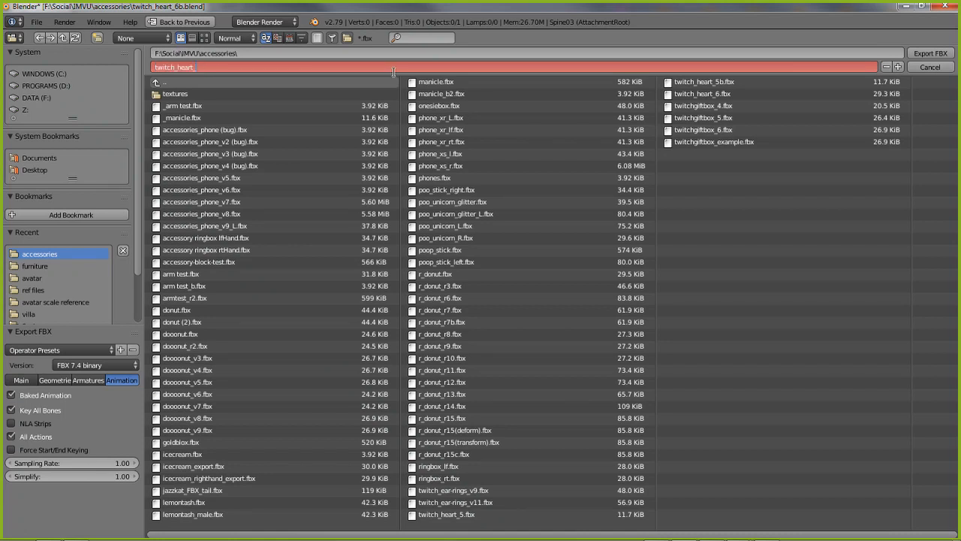
key("Return")
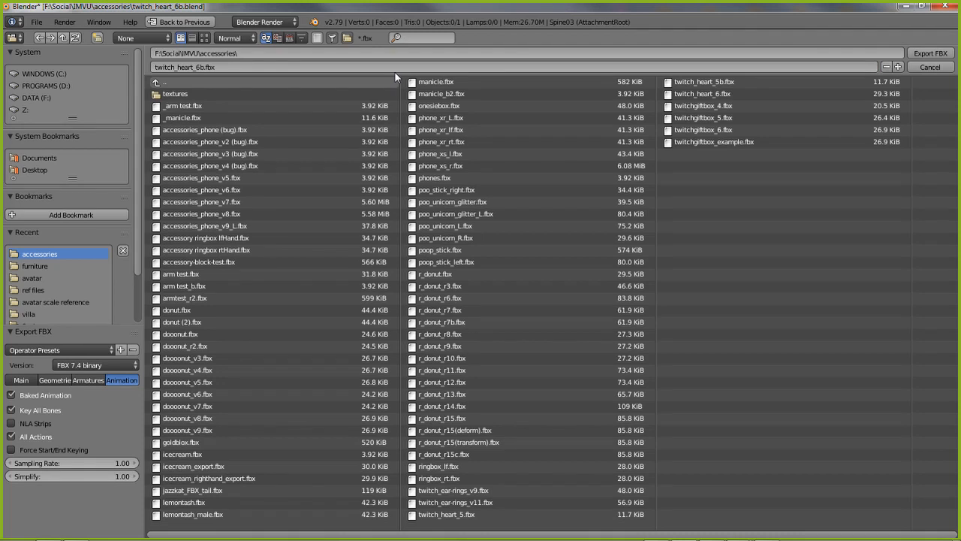
left_click(21, 381)
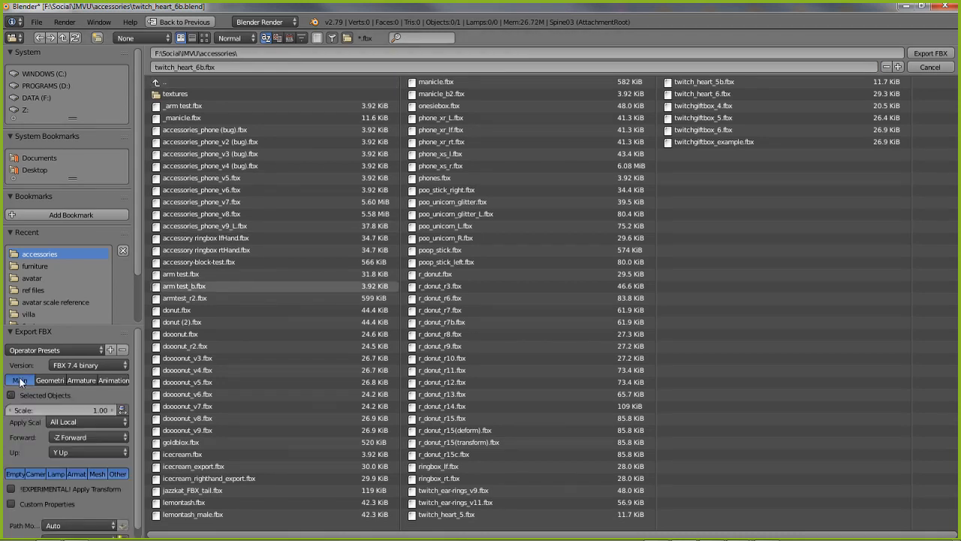
left_click(52, 380)
left_click(89, 381)
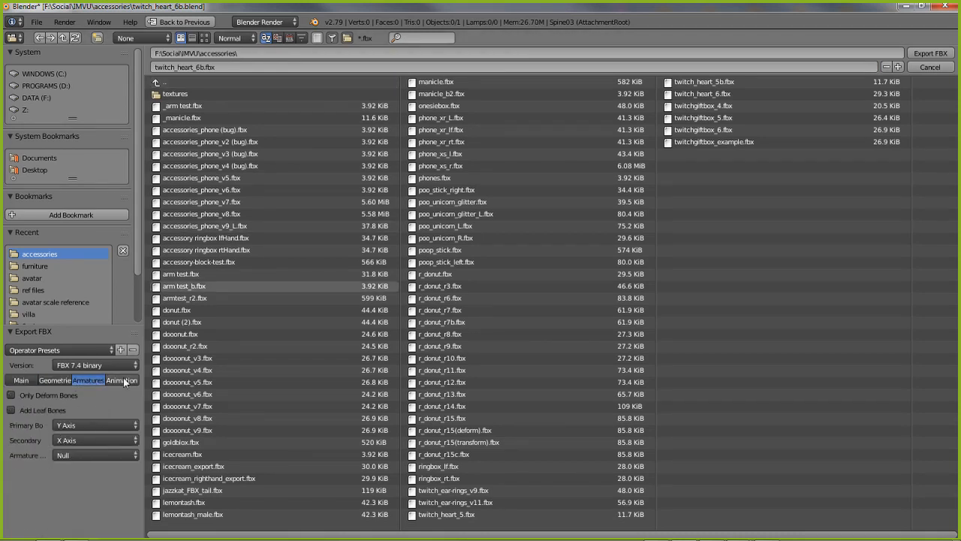
left_click(123, 381)
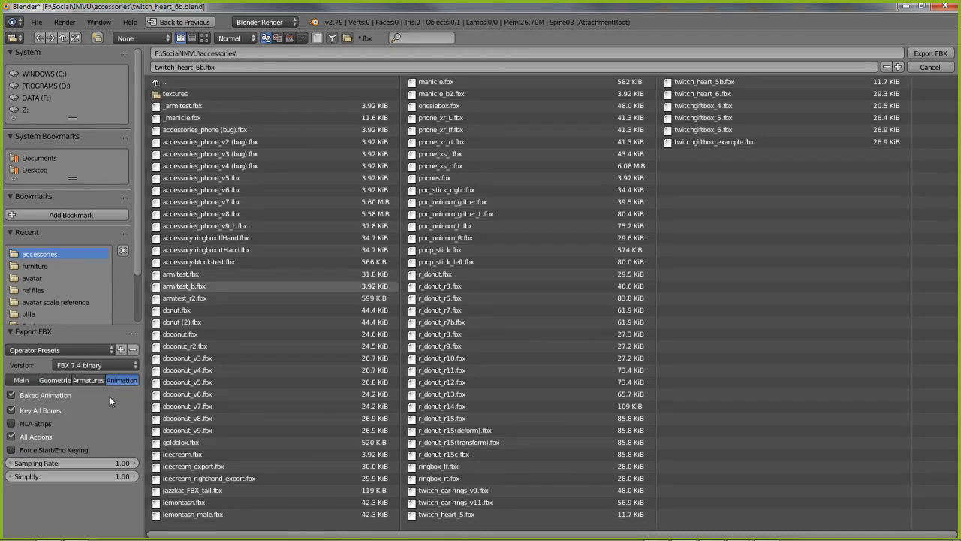
left_click(929, 54)
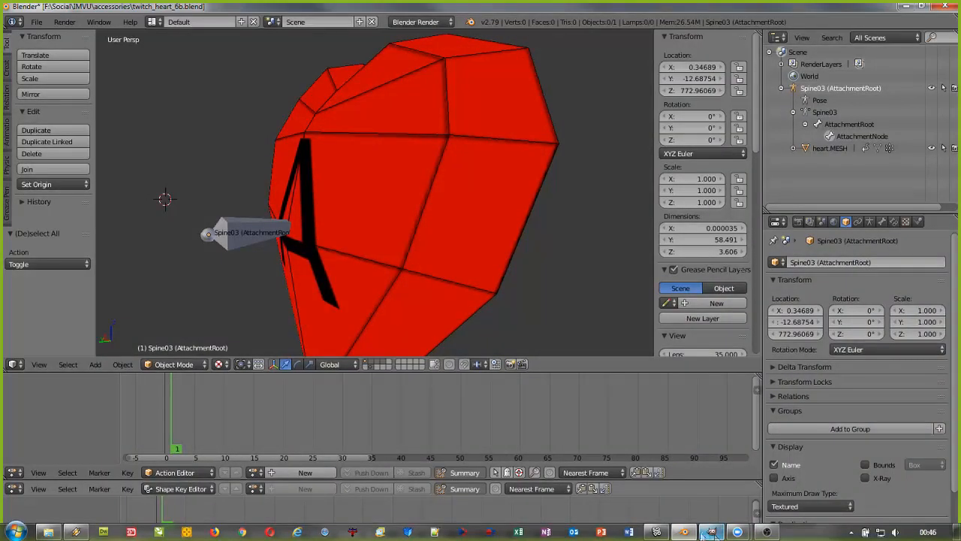
Switch to IMVU and derive a new product from the Female Accessory base, product ID 682
left_click(709, 532)
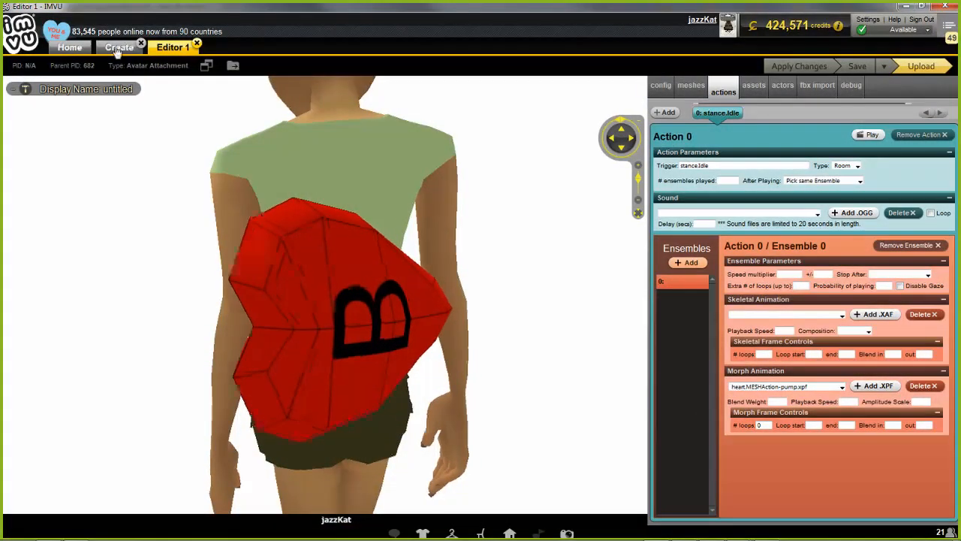
left_click(118, 48)
left_click(92, 219)
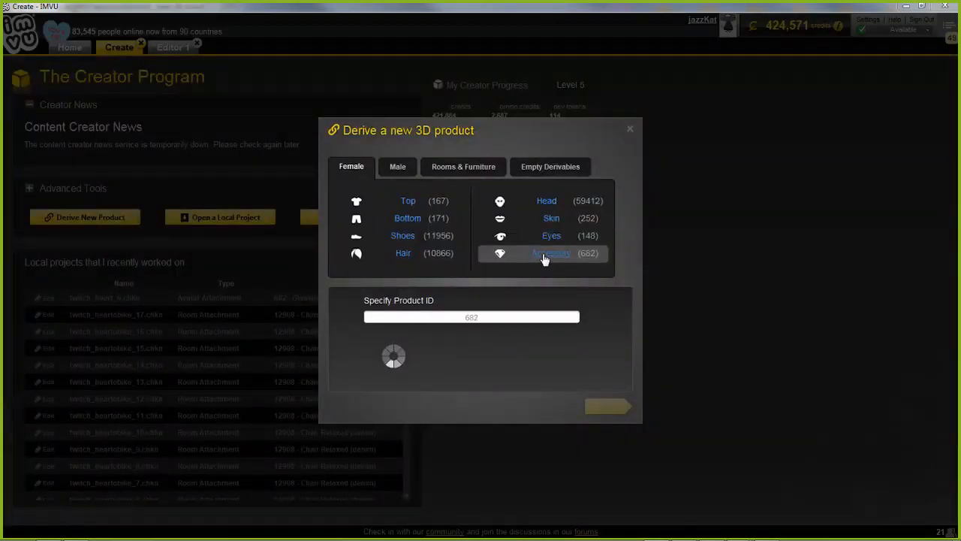
left_click(606, 406)
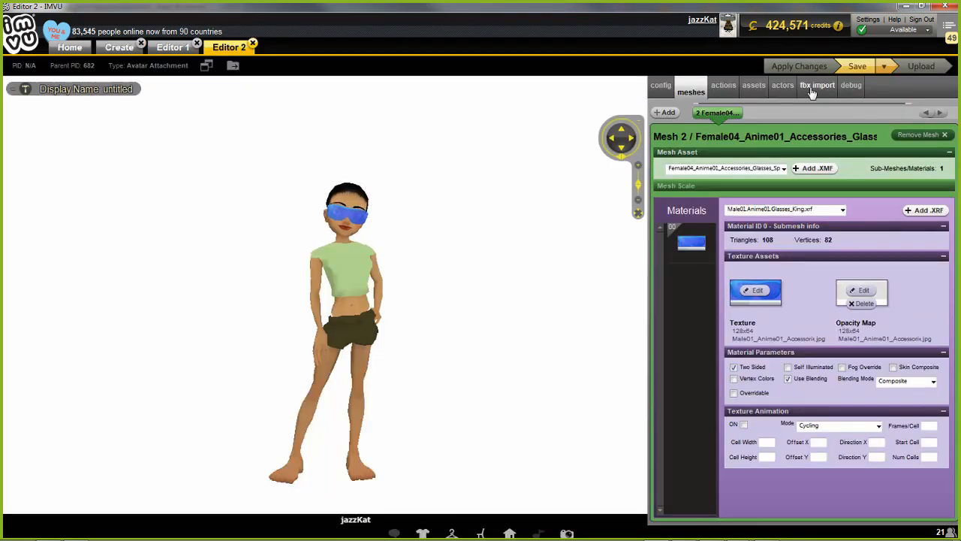
Load twitch_heart_6b.fbx from the accessories folder for FBX import
left_click(812, 91)
left_click(685, 114)
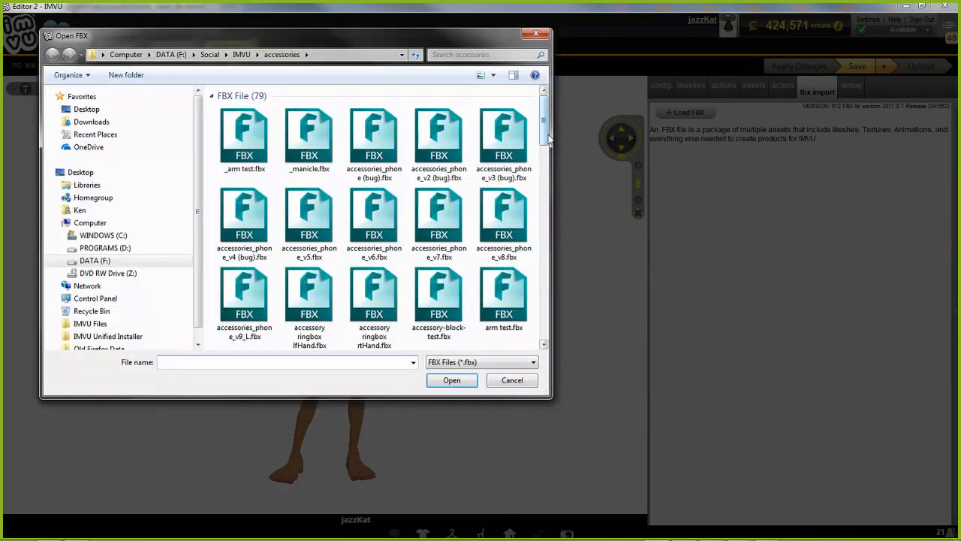
left_click_drag(543, 139, 543, 308)
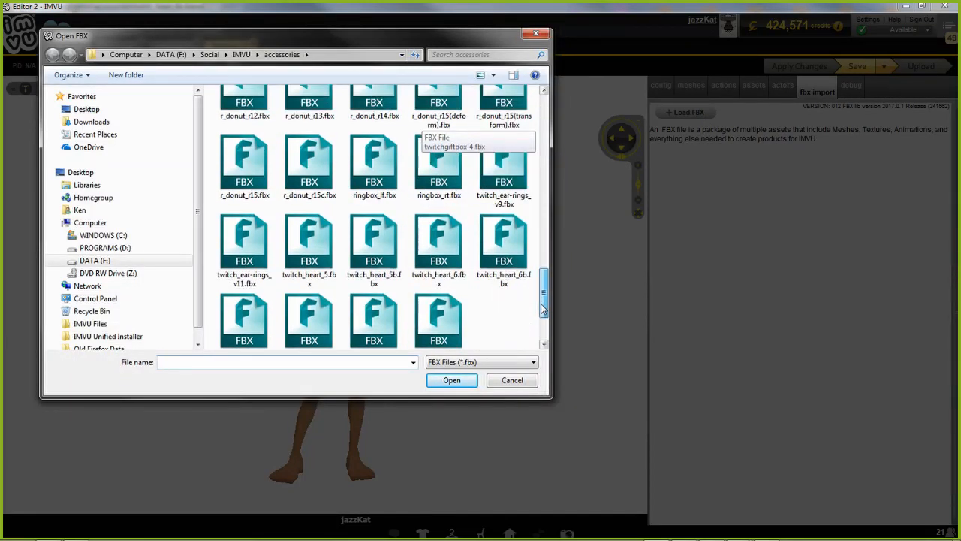
left_click(518, 242)
left_click(458, 378)
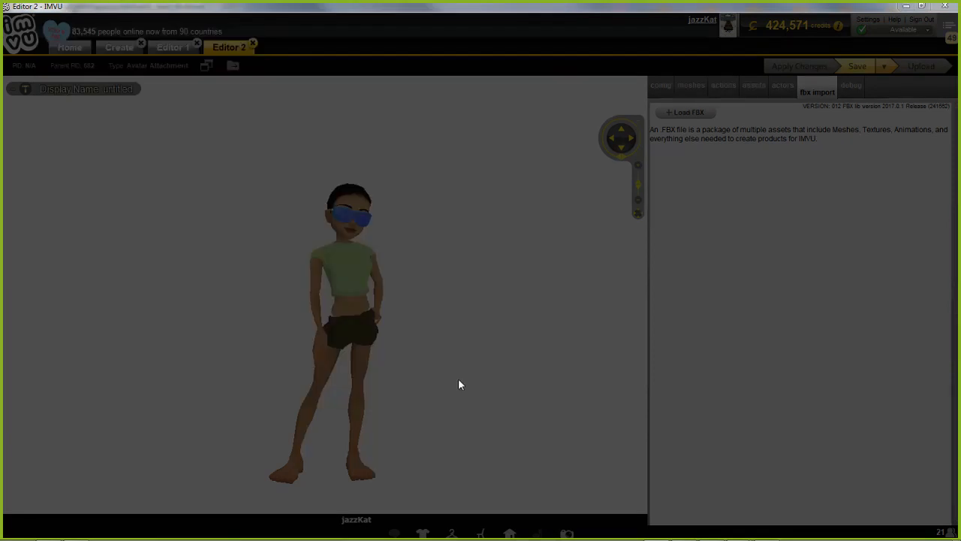
Configure the FBX with Spine03 (AttachmentRoot) as skeleton root and import heart.MESH at scale 0.01 with mesh ID 0
left_click(454, 232)
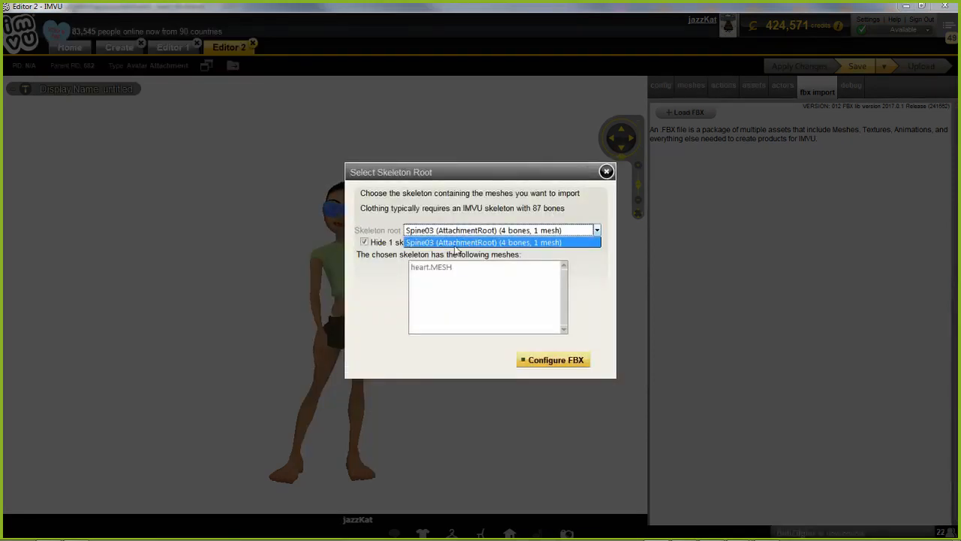
left_click(497, 244)
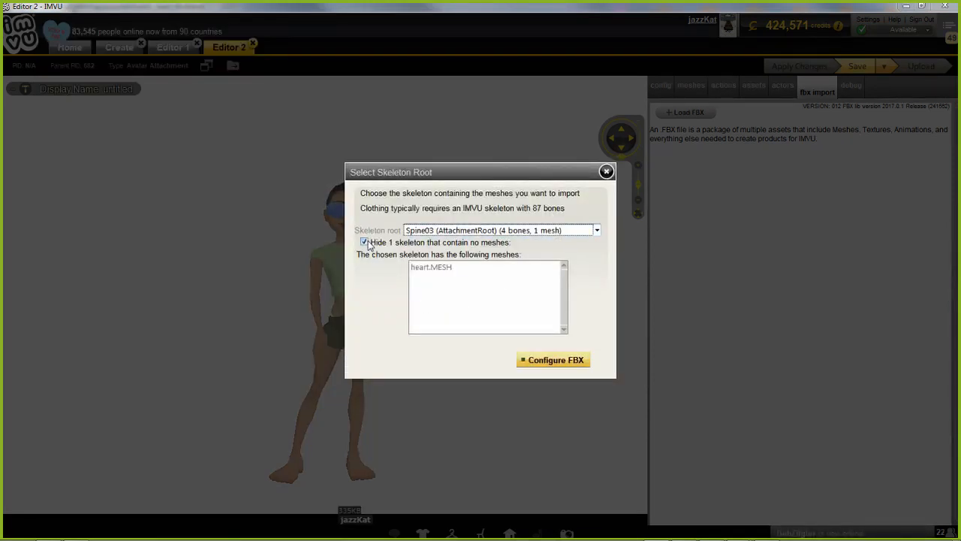
left_click(549, 360)
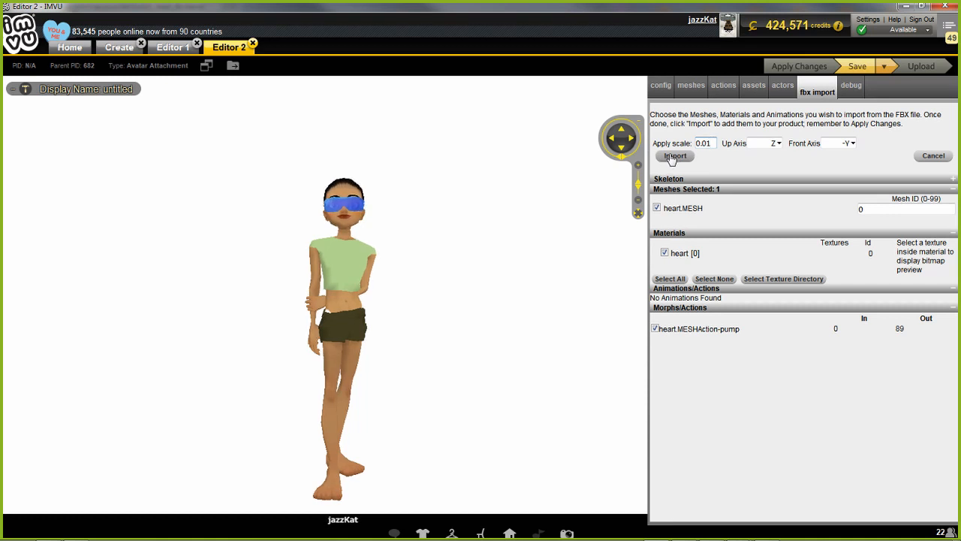
left_click(668, 155)
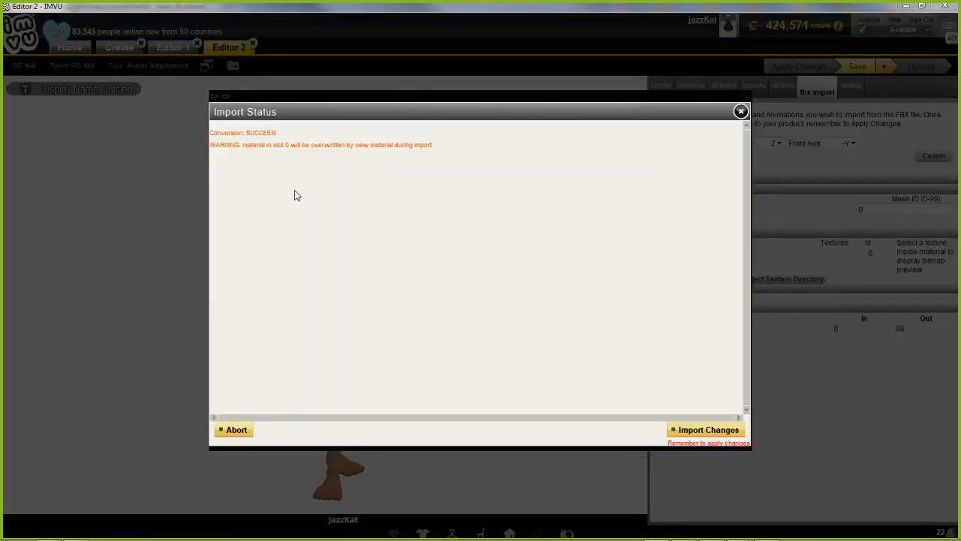
left_click(709, 430)
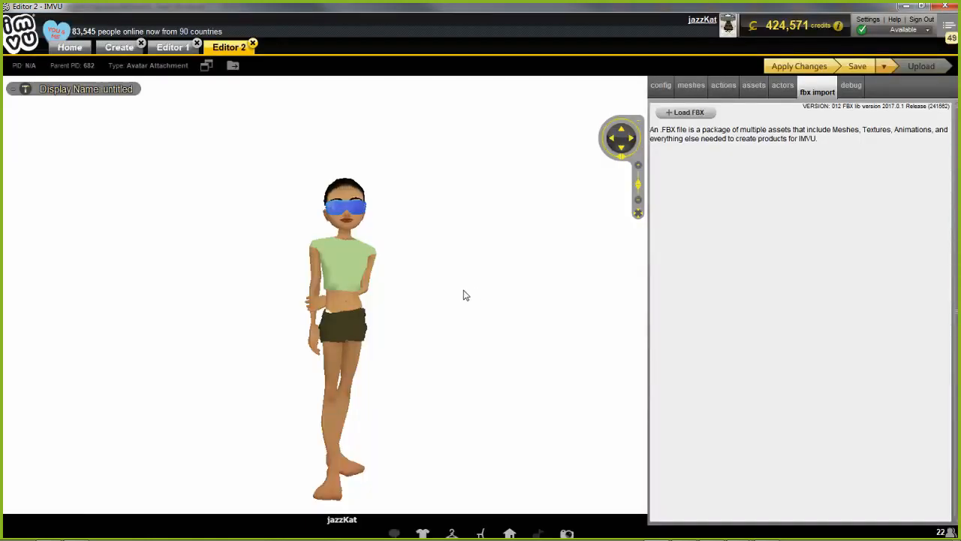
Apply the imported changes and inspect the heart's placement and orientation behind the avatar
scroll(466, 296, "up", 3)
left_click_drag(465, 295, 360, 284)
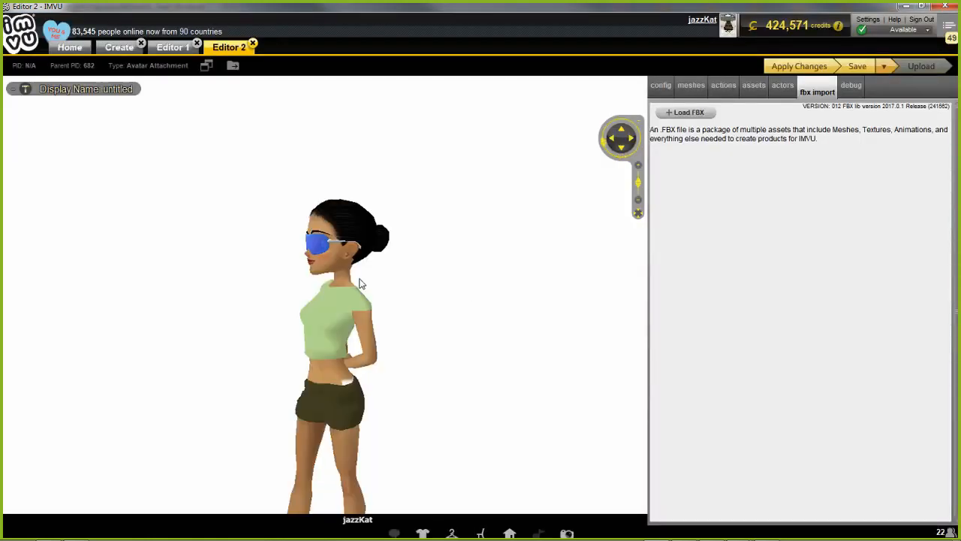
left_click(789, 68)
left_click_drag(473, 372, 369, 374)
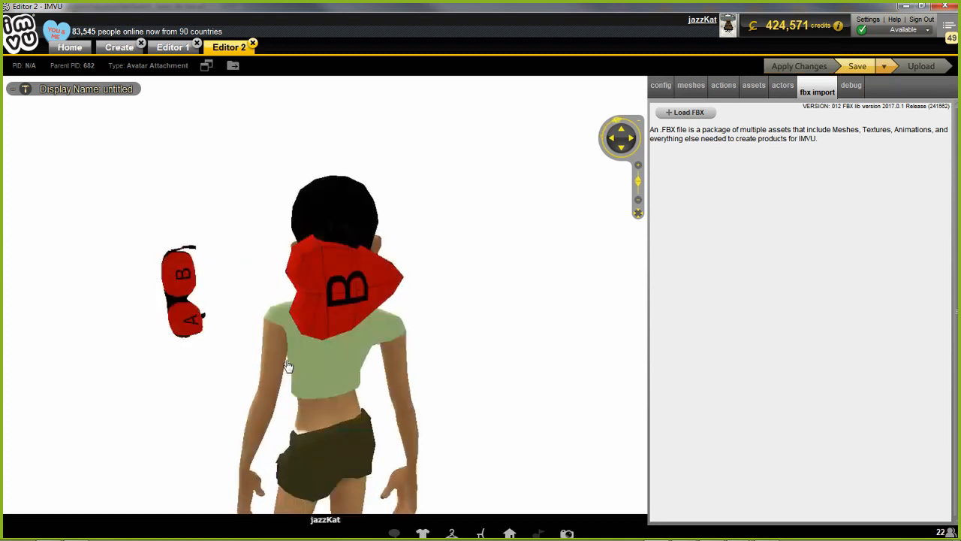
scroll(289, 366, "up", 3)
left_click_drag(288, 365, 377, 354)
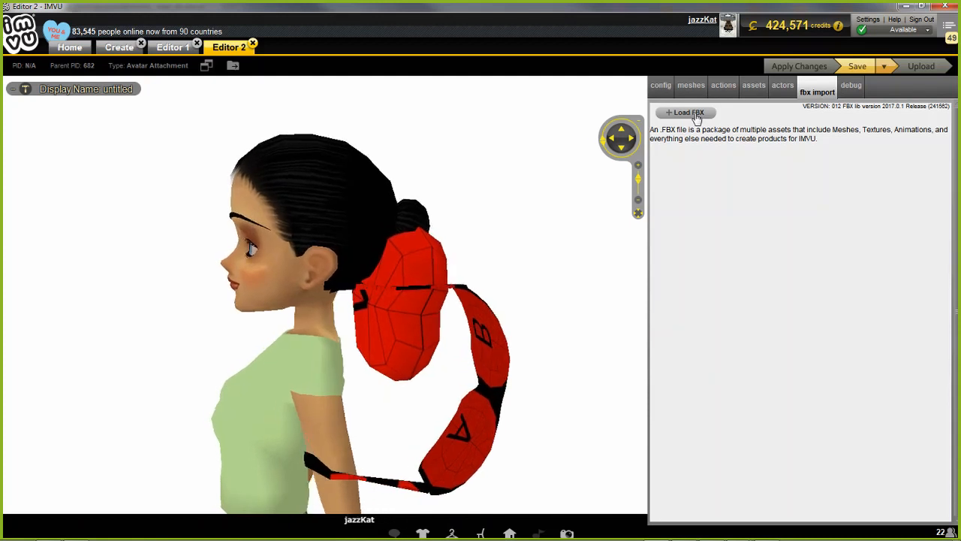
Close the Editor 2 product without saving and derive a fresh one from the Female Accessory base, product ID 682
left_click(253, 44)
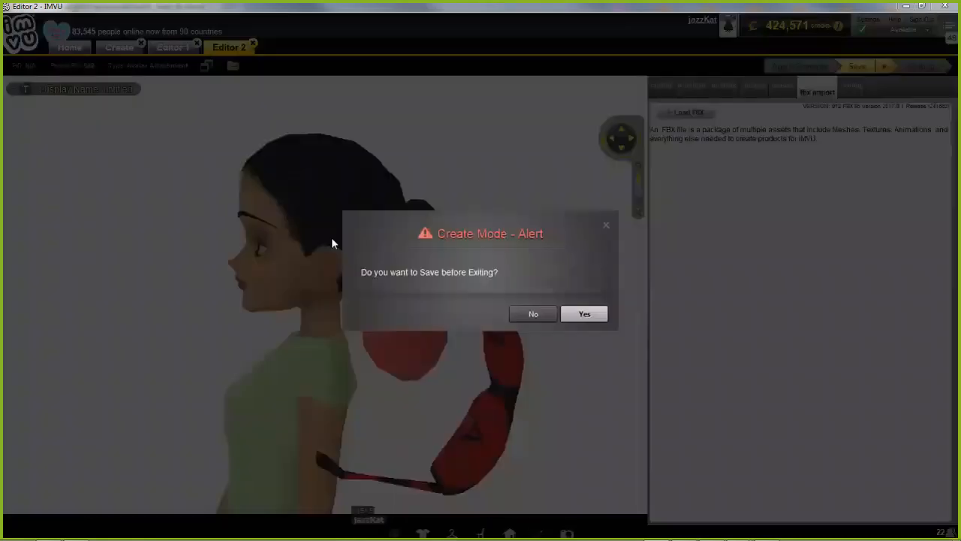
left_click(539, 315)
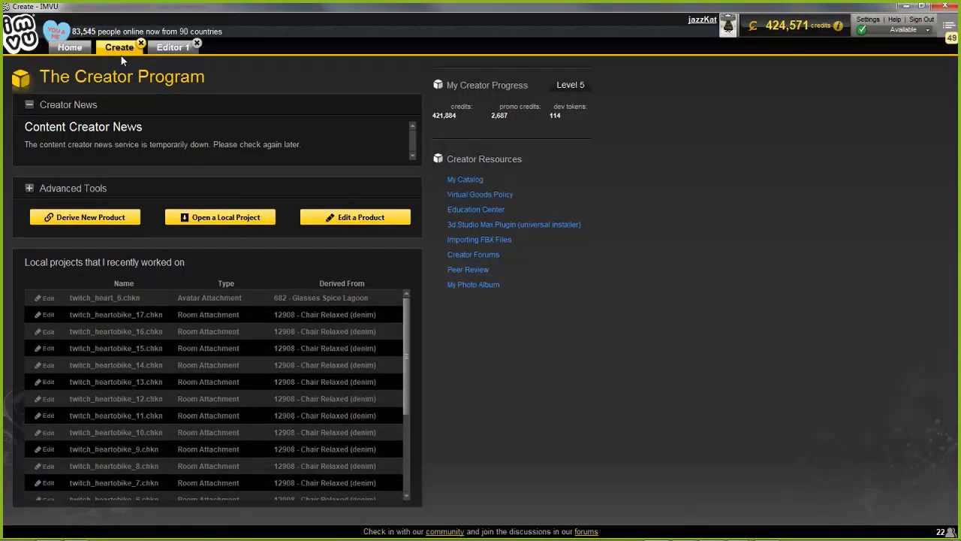
left_click(91, 217)
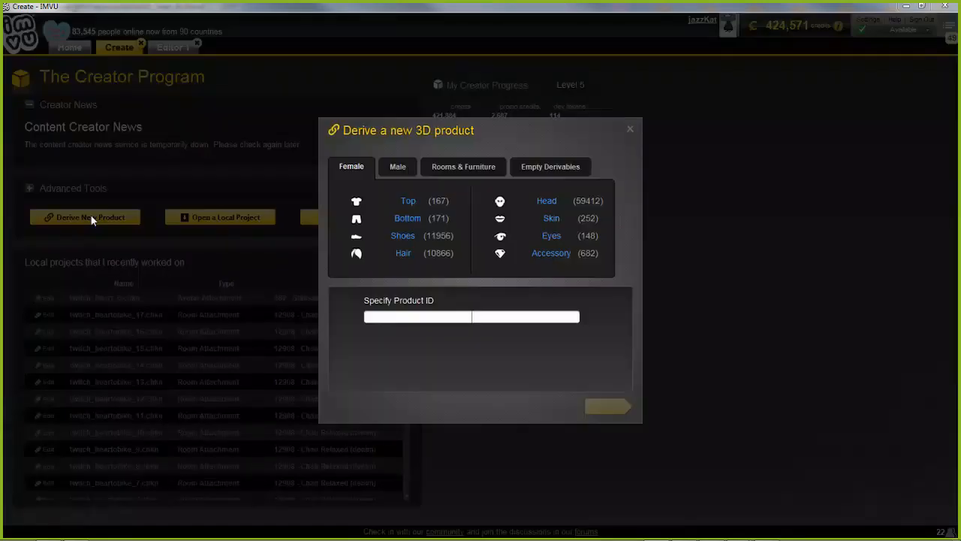
left_click(555, 256)
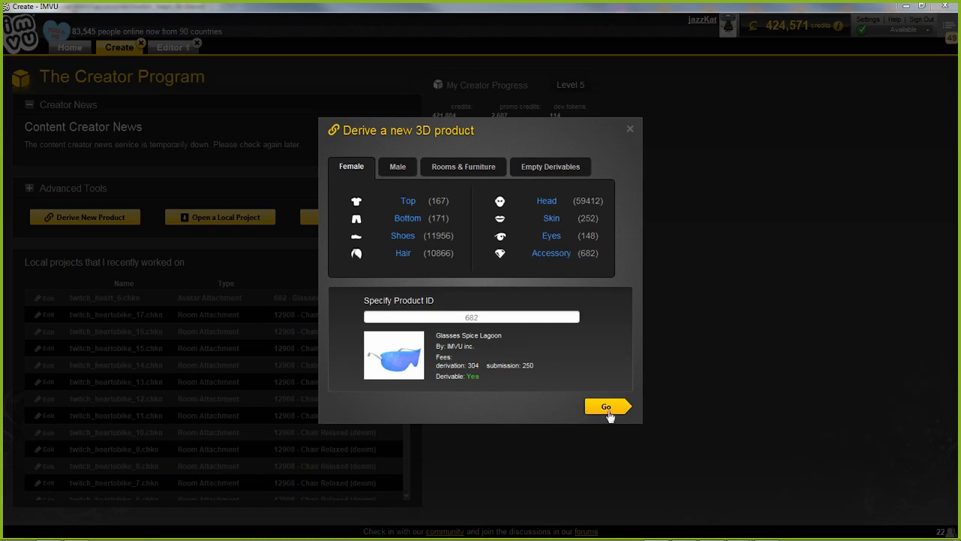
left_click(608, 406)
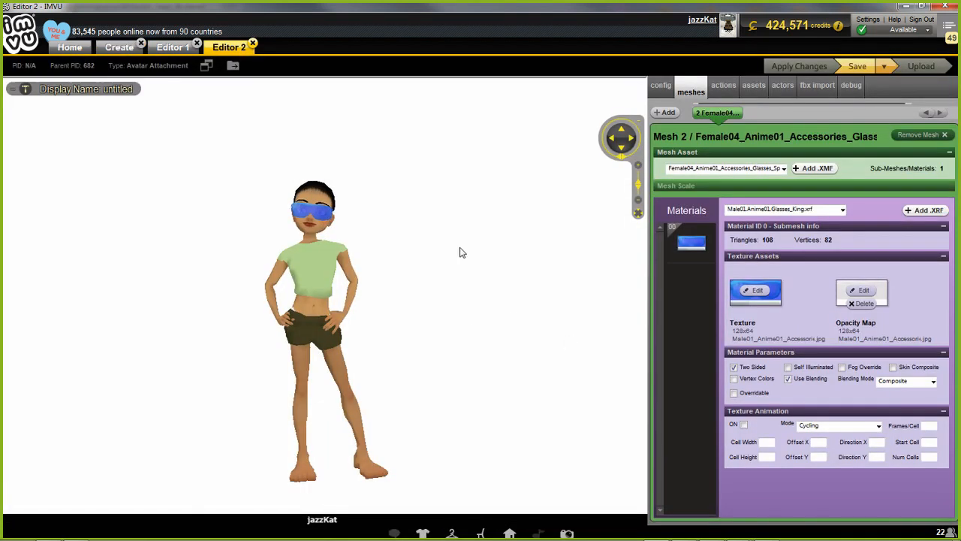
Load twitch_heart_6b.fbx from the accessories folder into the newly derived accessory product
scroll(429, 312, "up", 5)
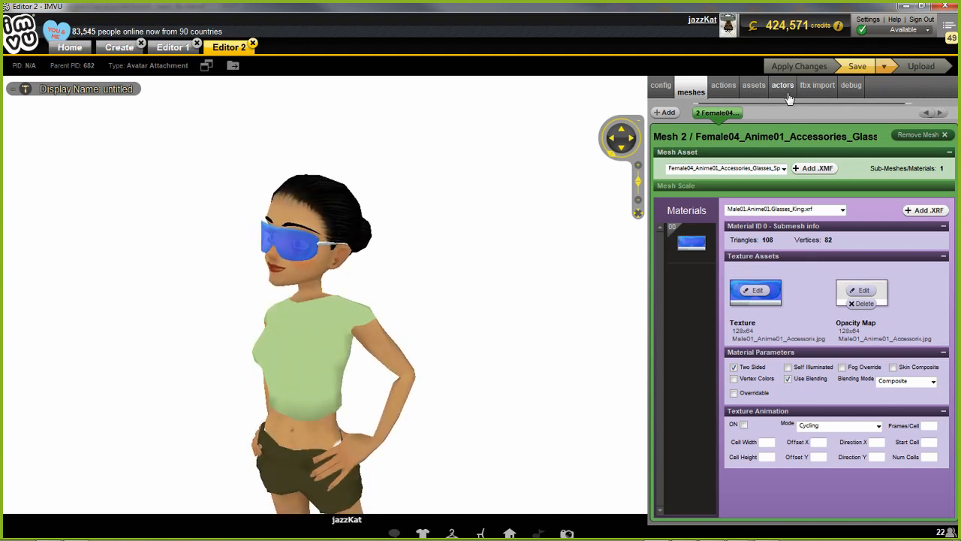
left_click(817, 87)
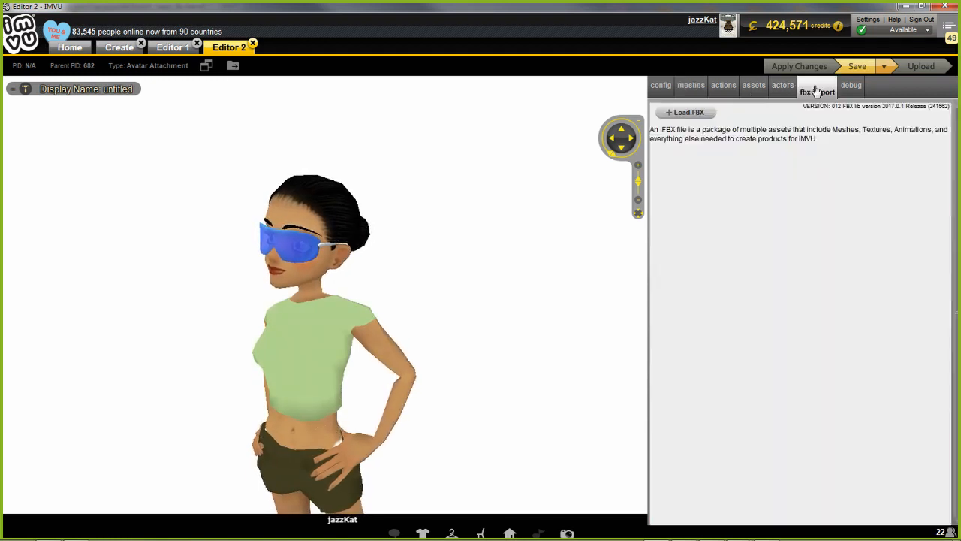
left_click(685, 113)
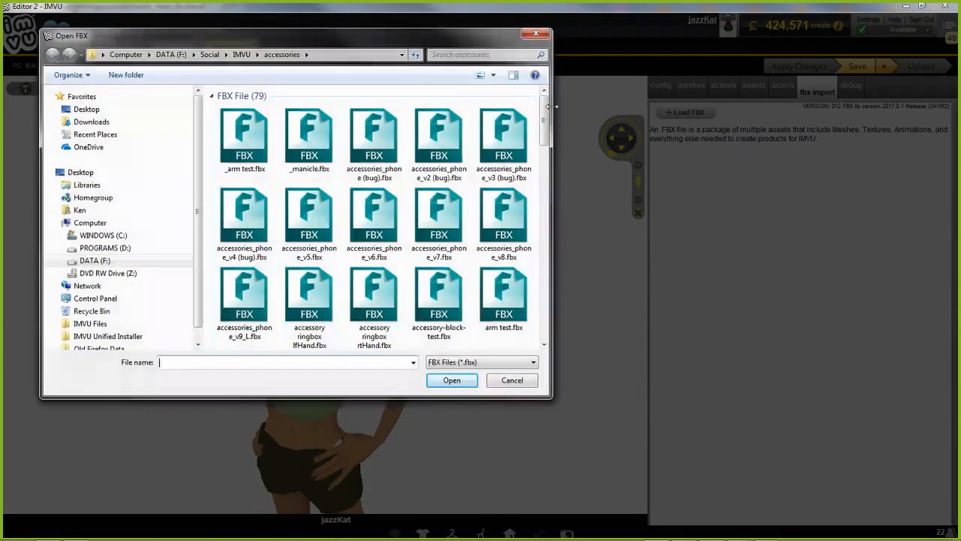
left_click_drag(544, 113, 546, 301)
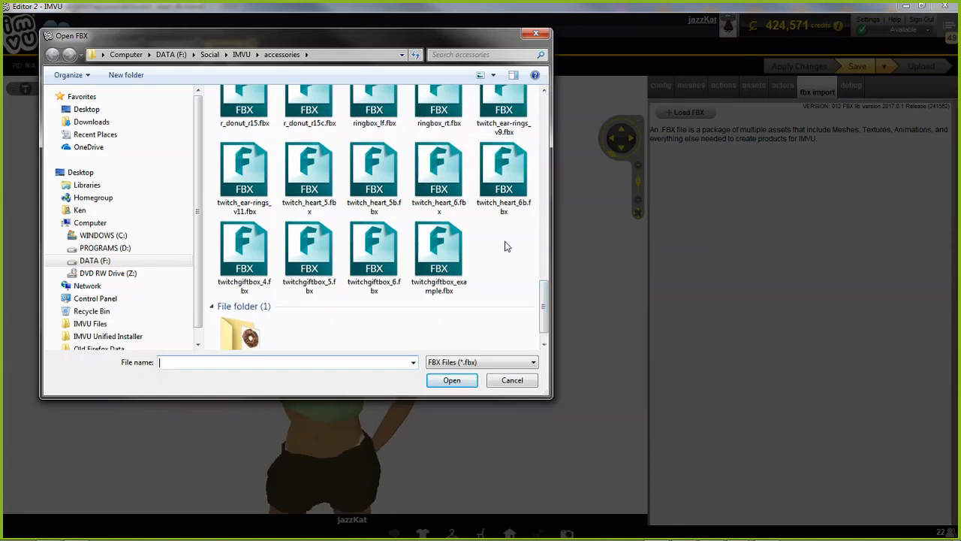
left_click(506, 186)
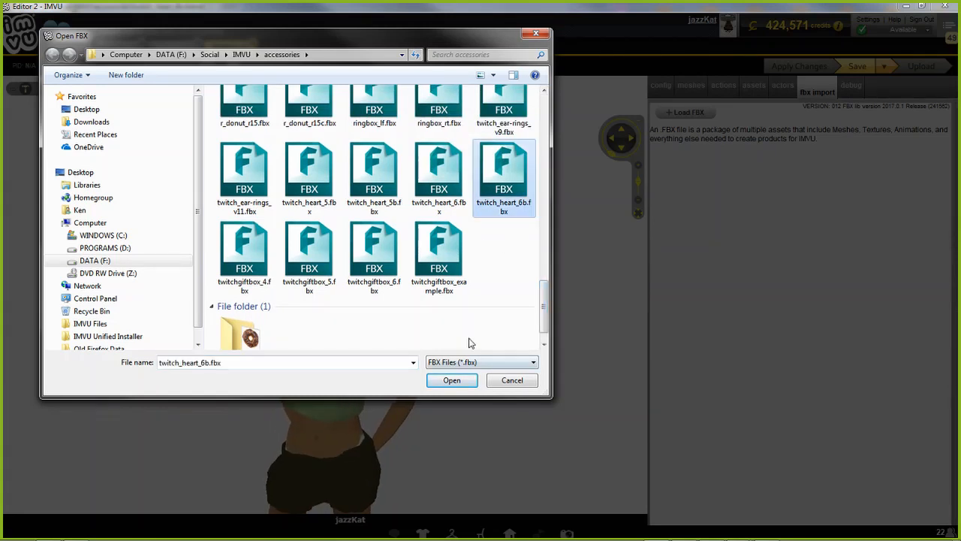
left_click(453, 380)
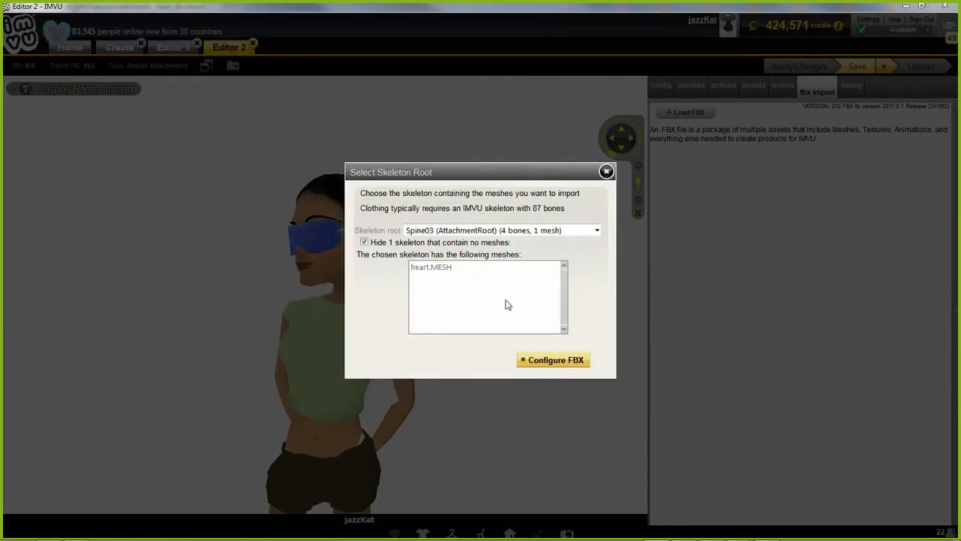
Configure the FBX with Spine03 (AttachmentRoot) as skeleton root, import heart.MESH at scale 0.01 with mesh ID 2, and apply the changes
left_click(555, 360)
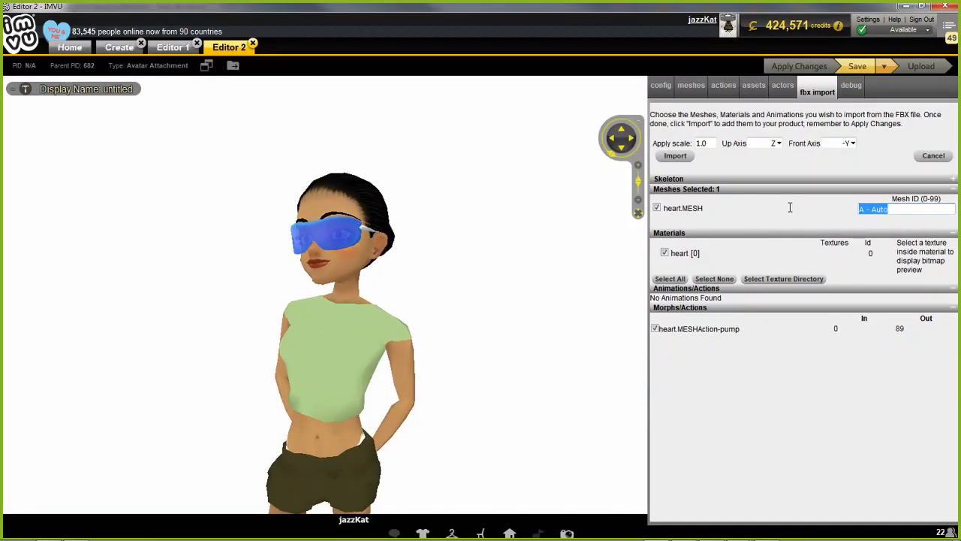
type("2")
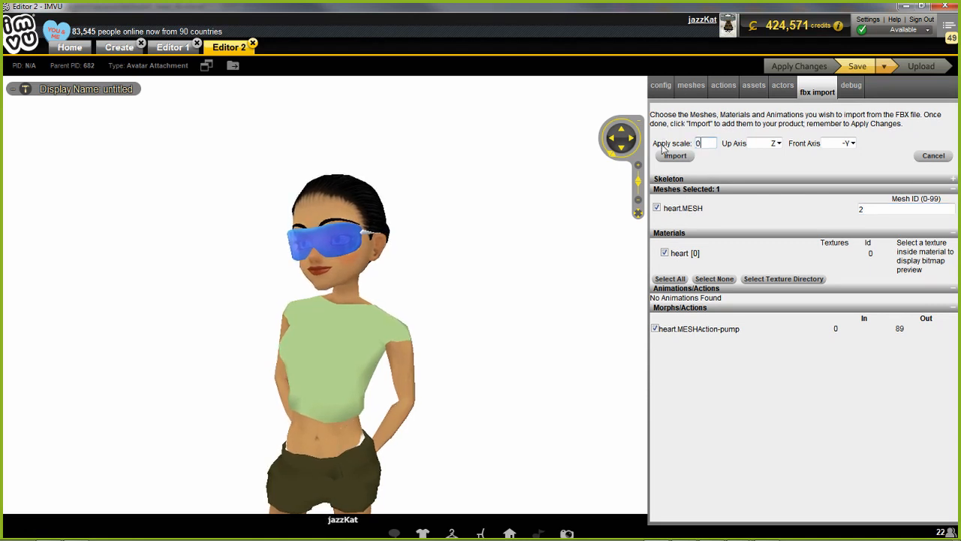
left_click(757, 145)
left_click(758, 152)
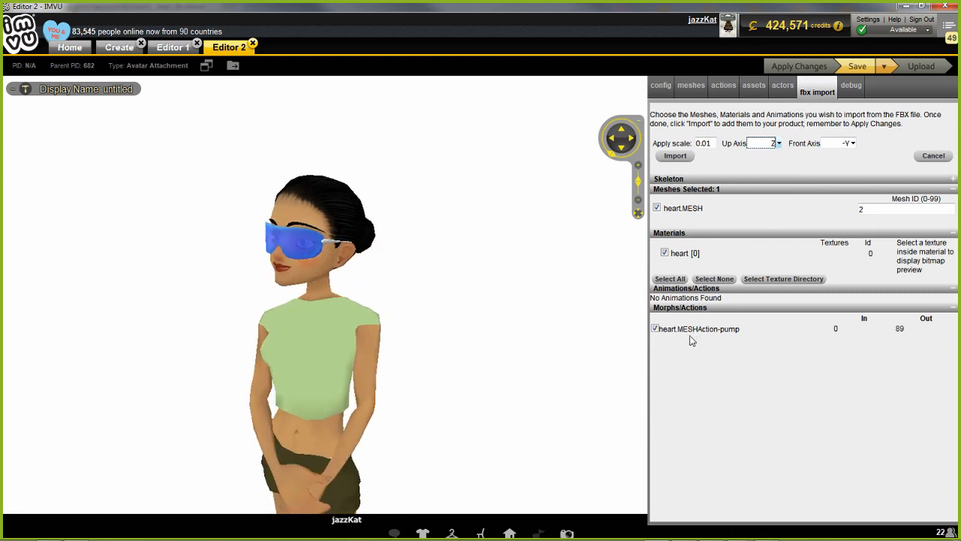
left_click(676, 156)
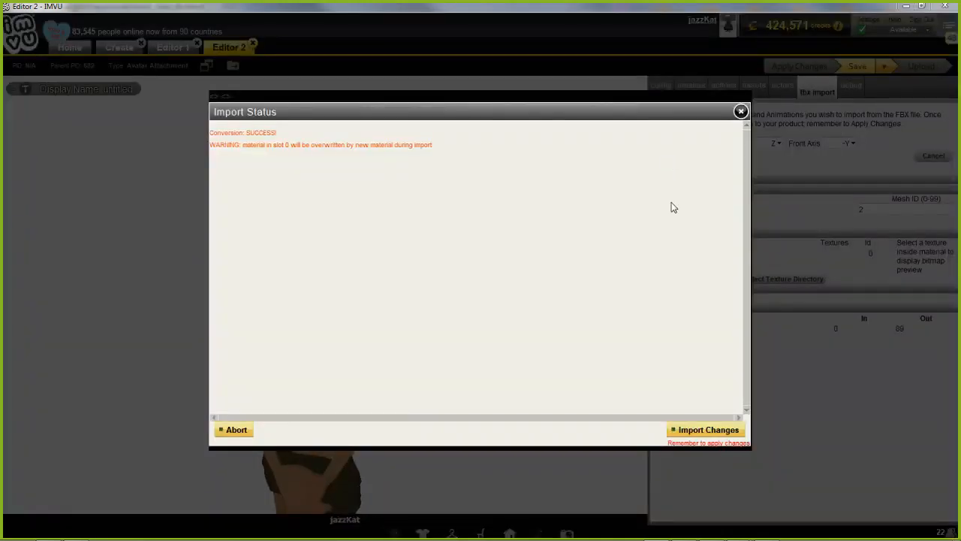
left_click(695, 434)
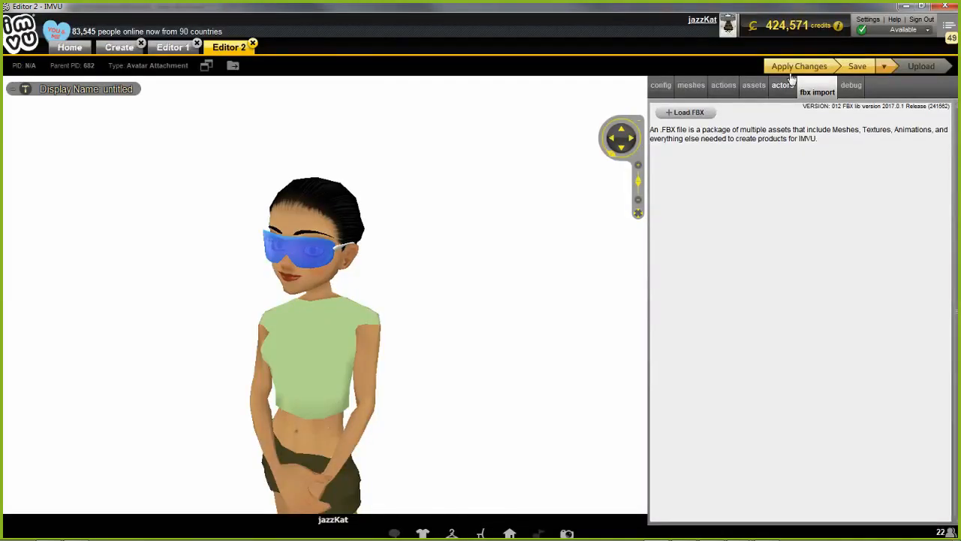
left_click(790, 68)
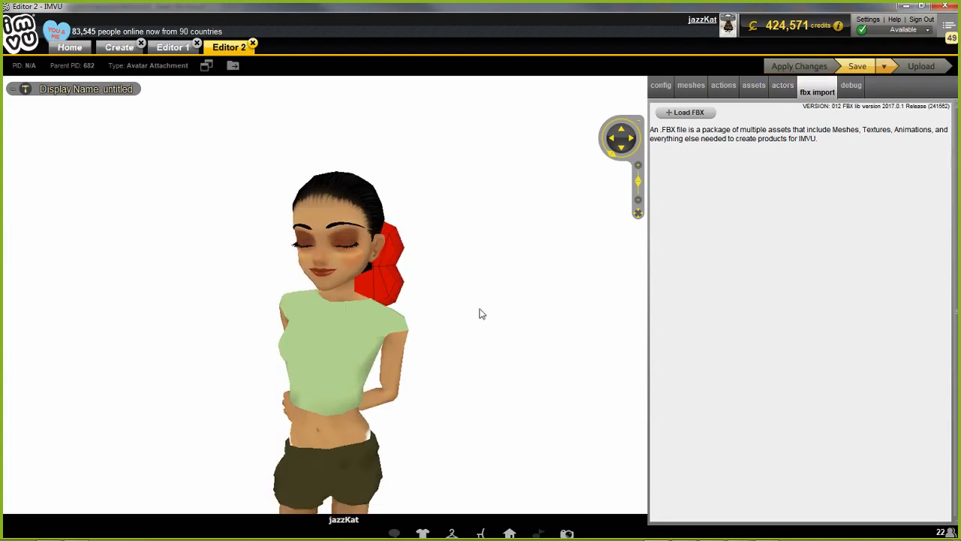
Set the product's attachment node to Spine03, apply the change and inspect the heart on the avatar's back
left_click_drag(480, 309, 419, 280)
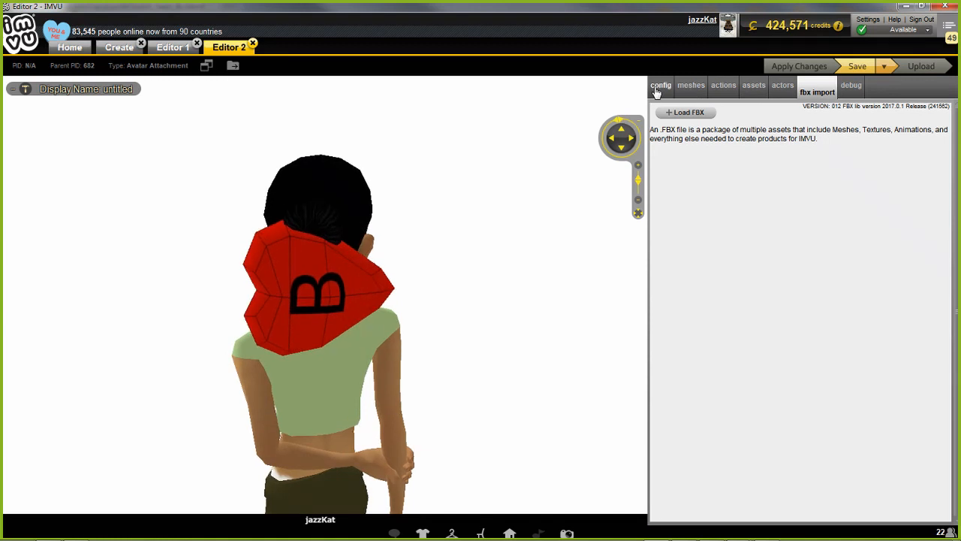
left_click(661, 87)
left_click_drag(877, 148, 814, 150)
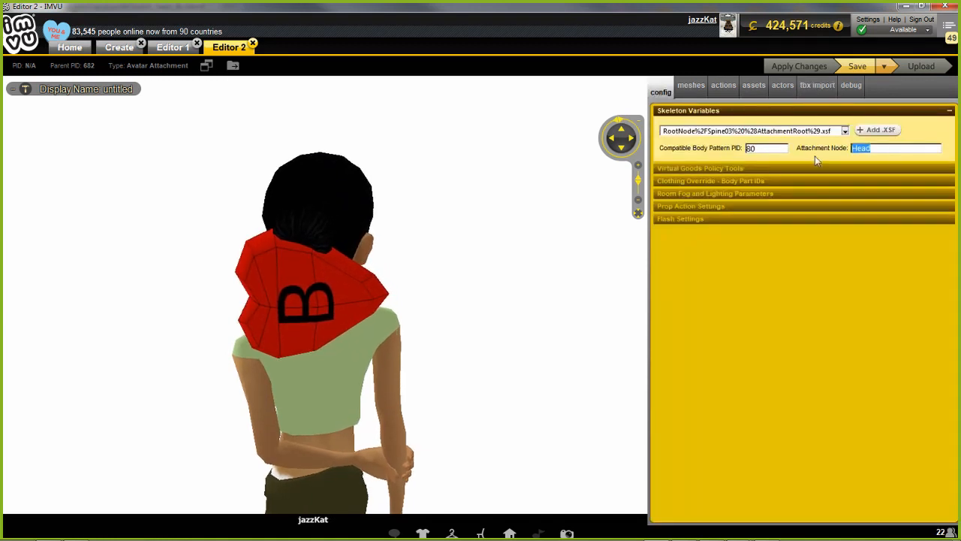
type("Spin")
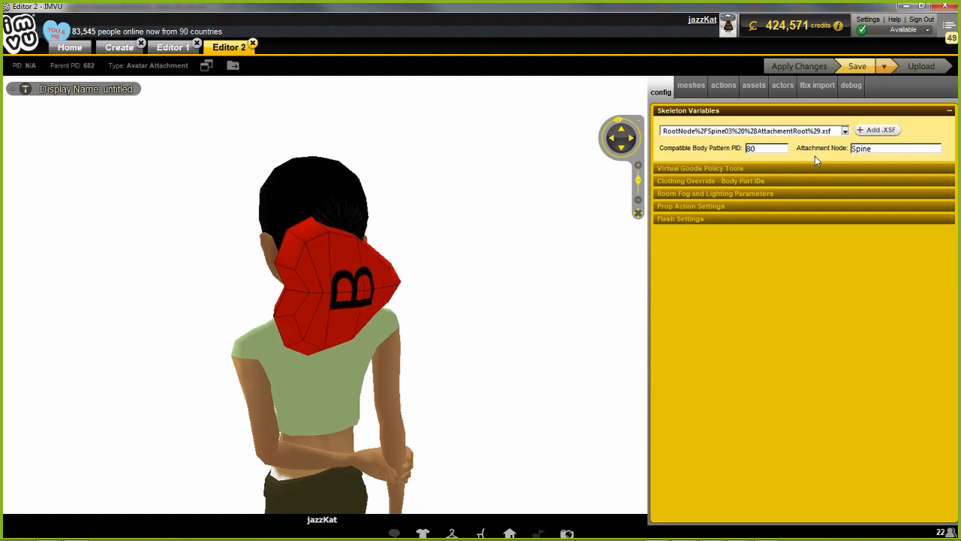
type("e03")
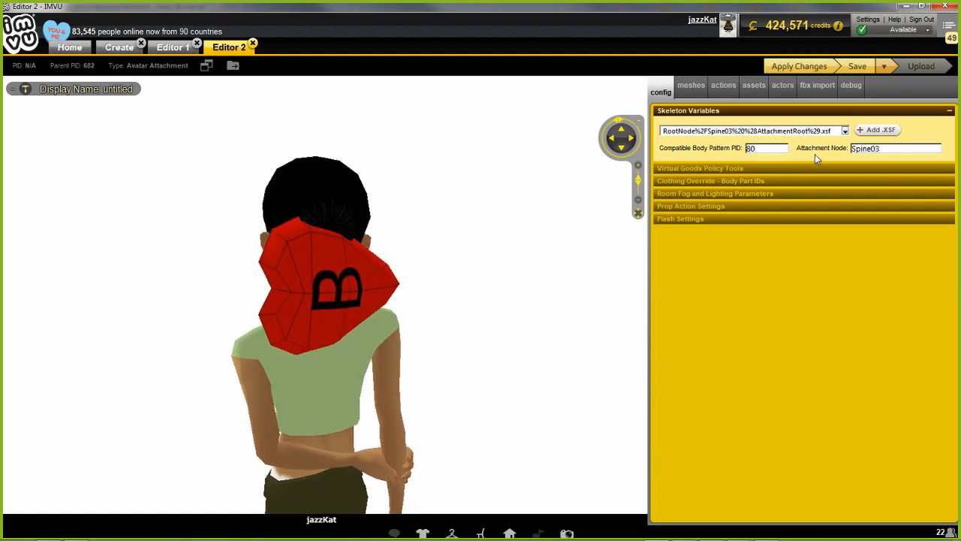
left_click(801, 68)
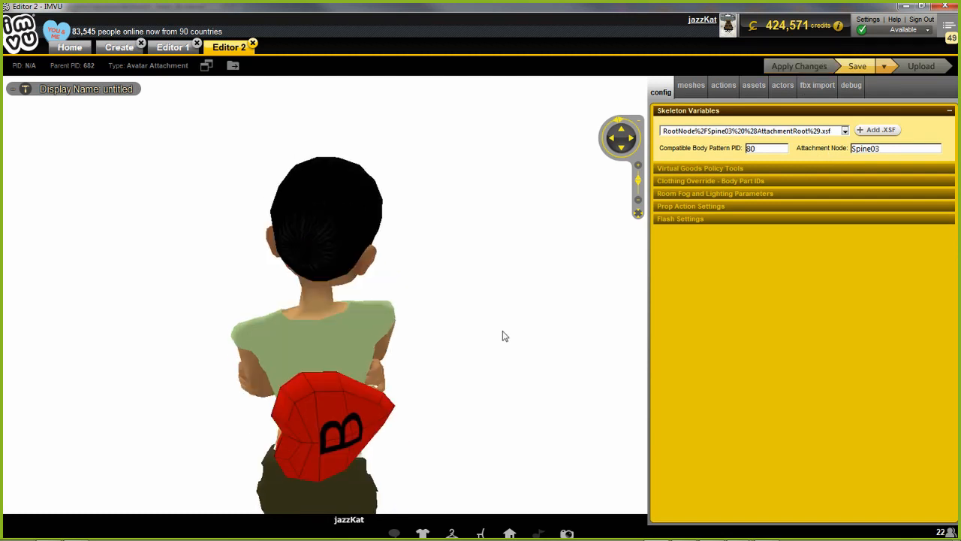
scroll(356, 402, "up", 3)
left_click_drag(356, 402, 343, 375)
Switch to Blender, select the Spine03 (AttachmentRoot) armature and set the transform orientation to Local
mouse_move(656, 532)
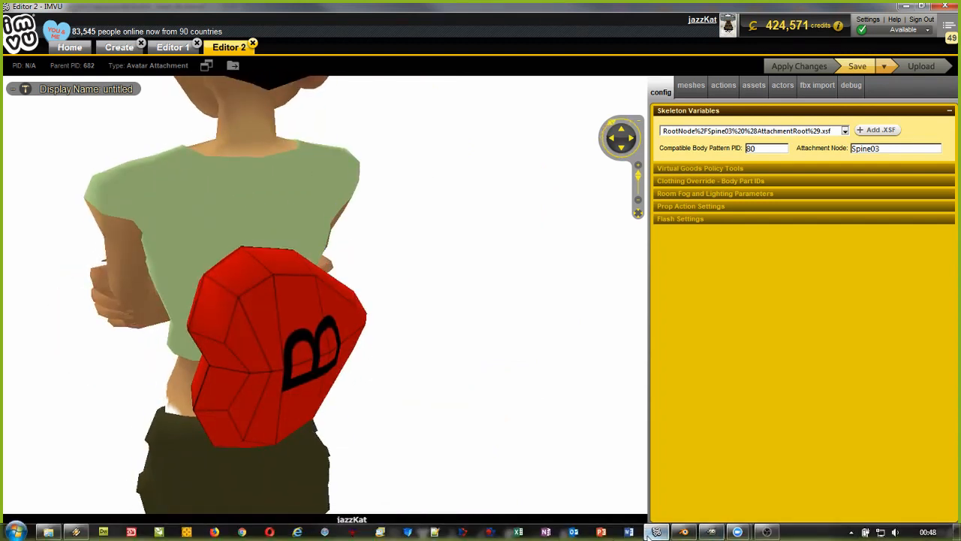
left_click(684, 531)
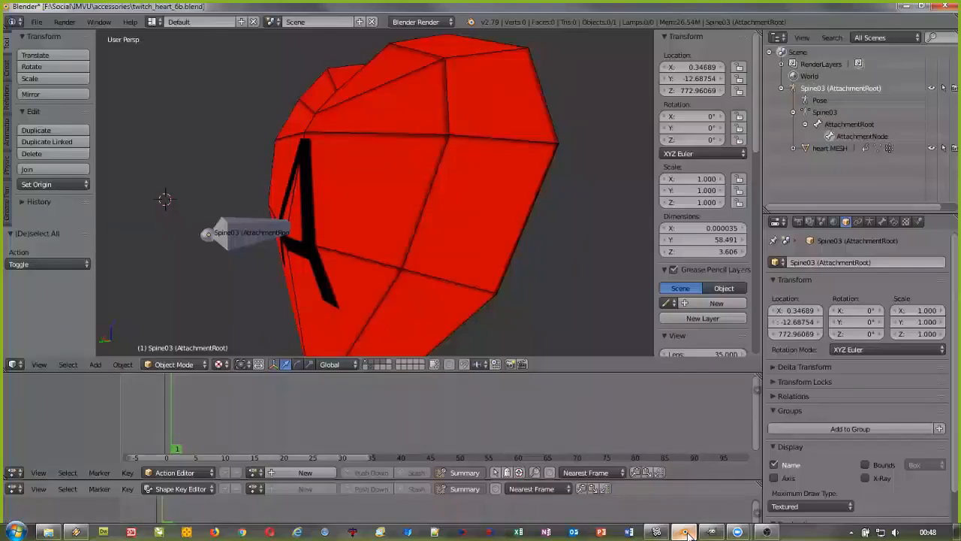
right_click(243, 241)
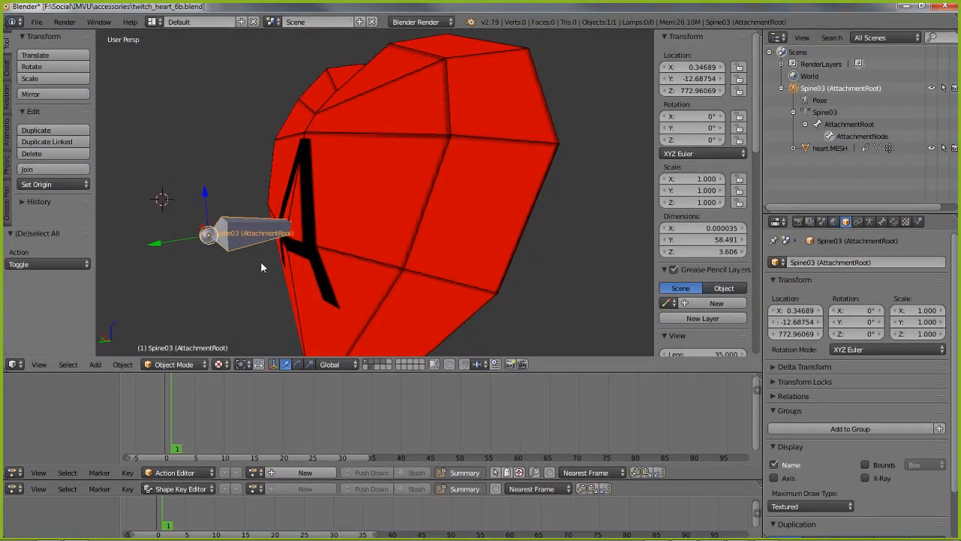
middle_click_drag(261, 262, 414, 241)
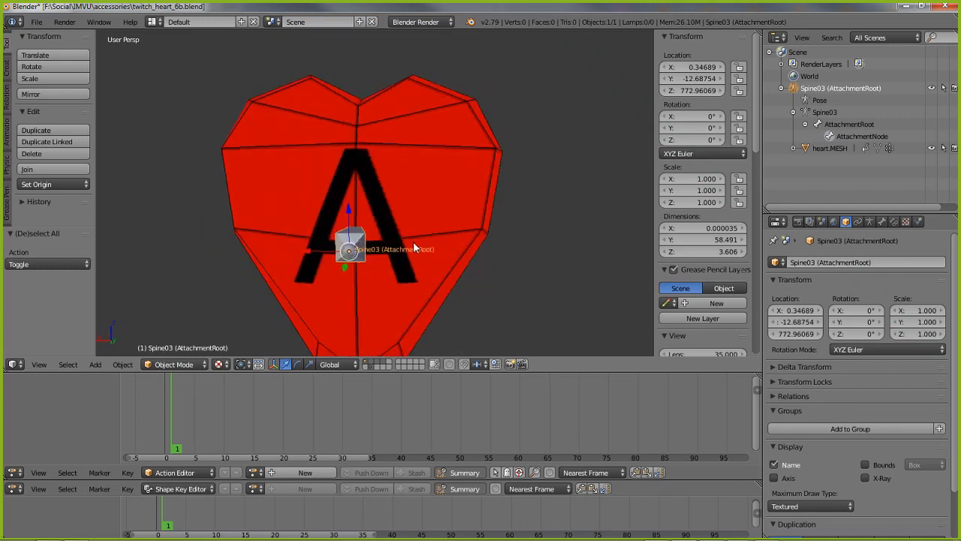
left_click(337, 365)
left_click(336, 337)
middle_click_drag(423, 270, 387, 259)
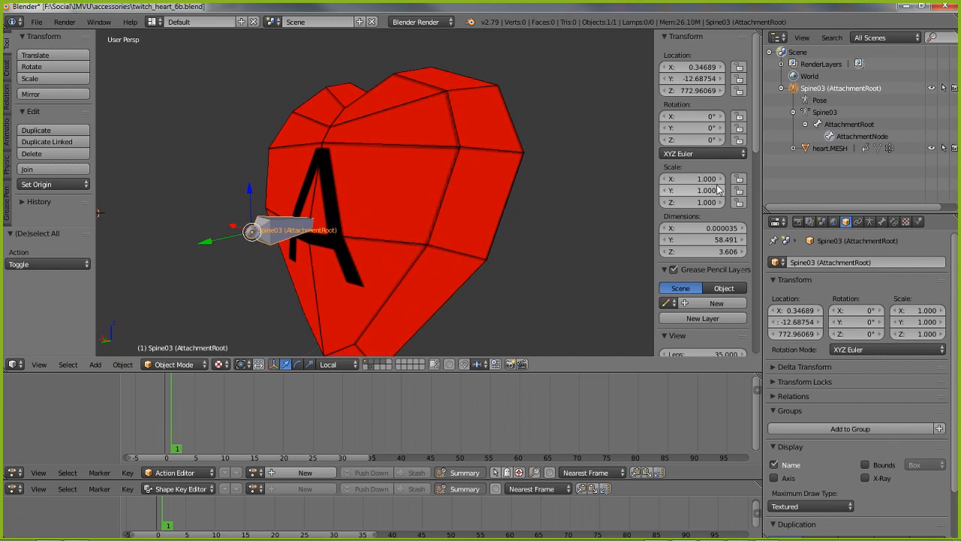
mouse_move(427, 222)
middle_mouse_down()
mouse_move(217, 223)
mouse_move(430, 220)
middle_mouse_up()
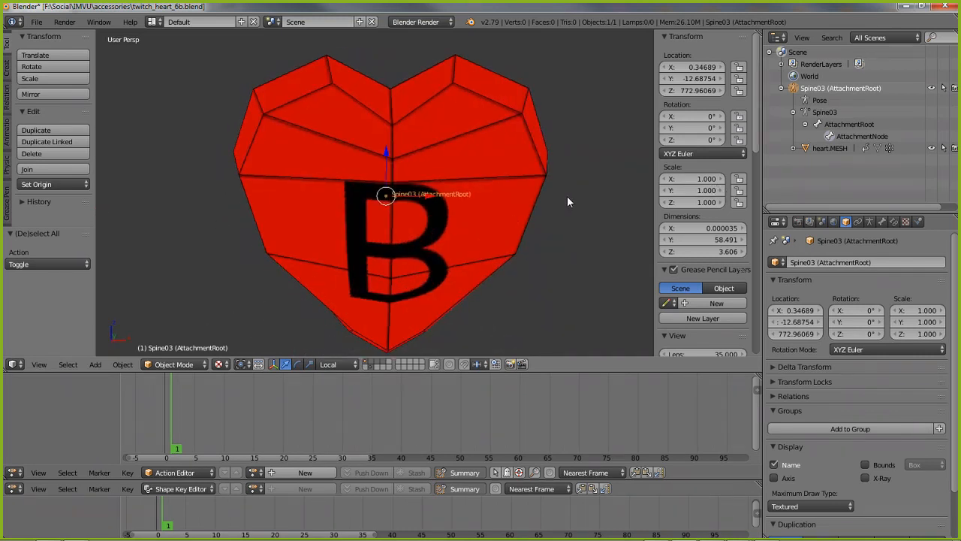
Try rotating the Spine03 (AttachmentRoot) armature about its X and Y axes to compare the heart's orientation
key("r")
key("x")
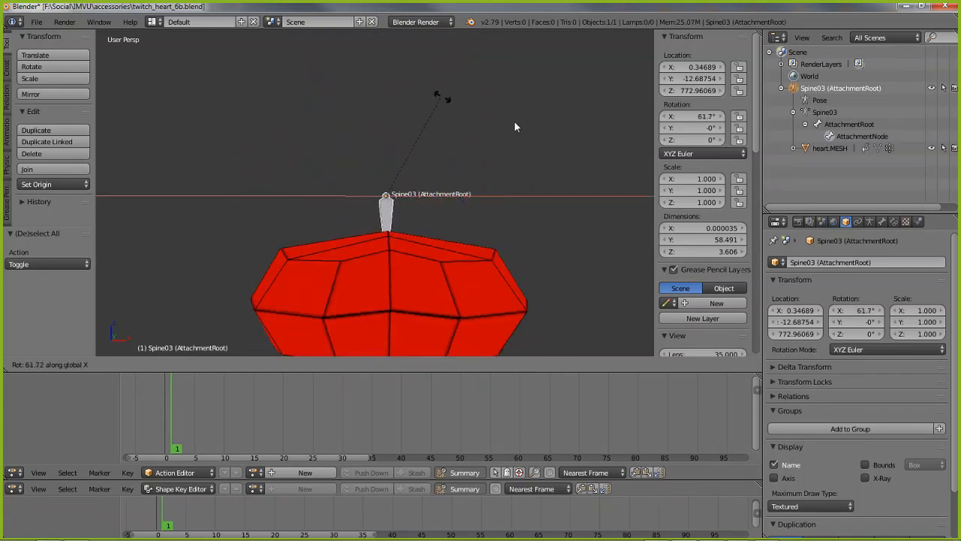
key("Escape")
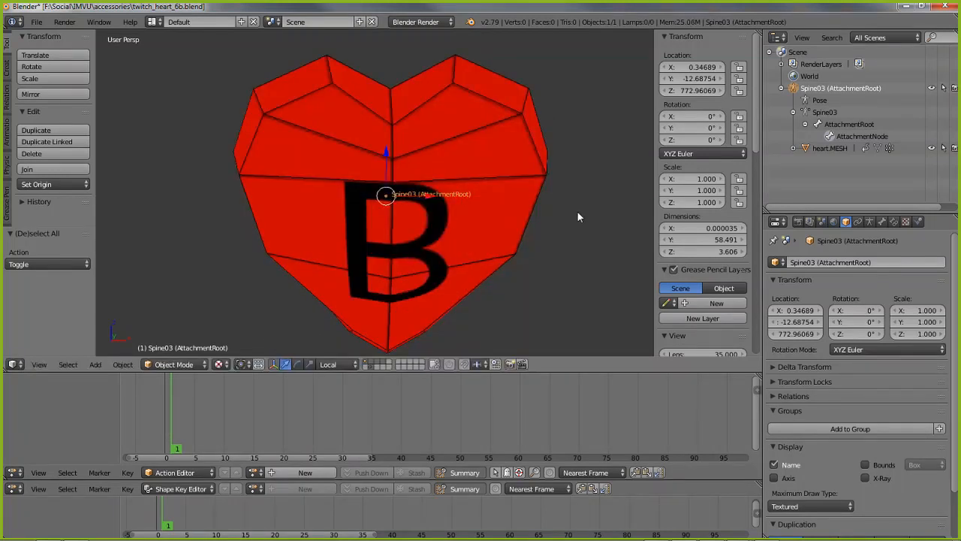
key("r")
key("y")
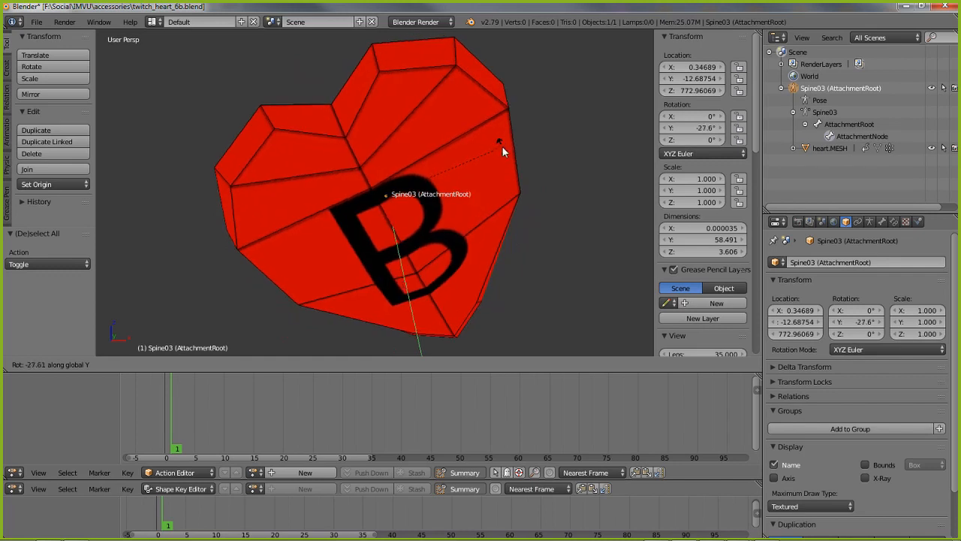
right_click(502, 146)
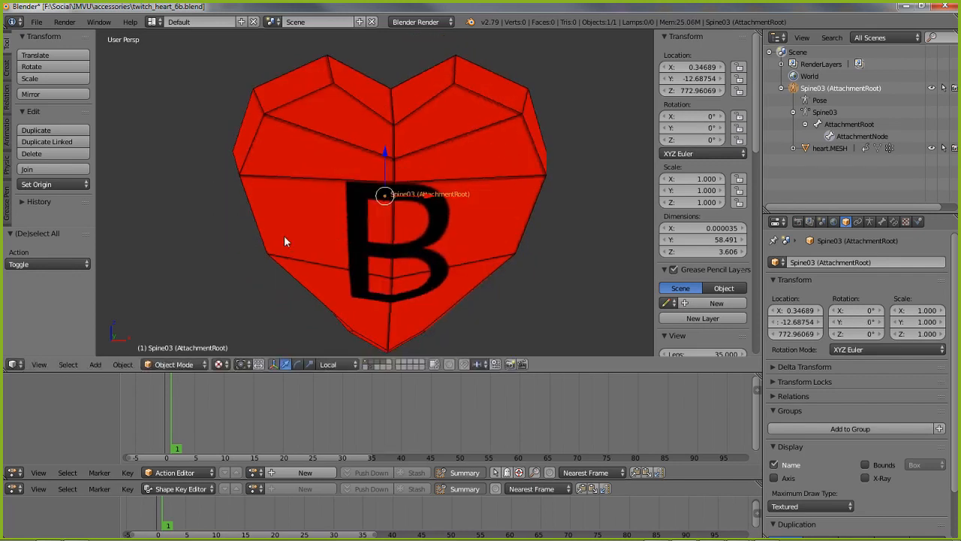
middle_click_drag(286, 239, 481, 250)
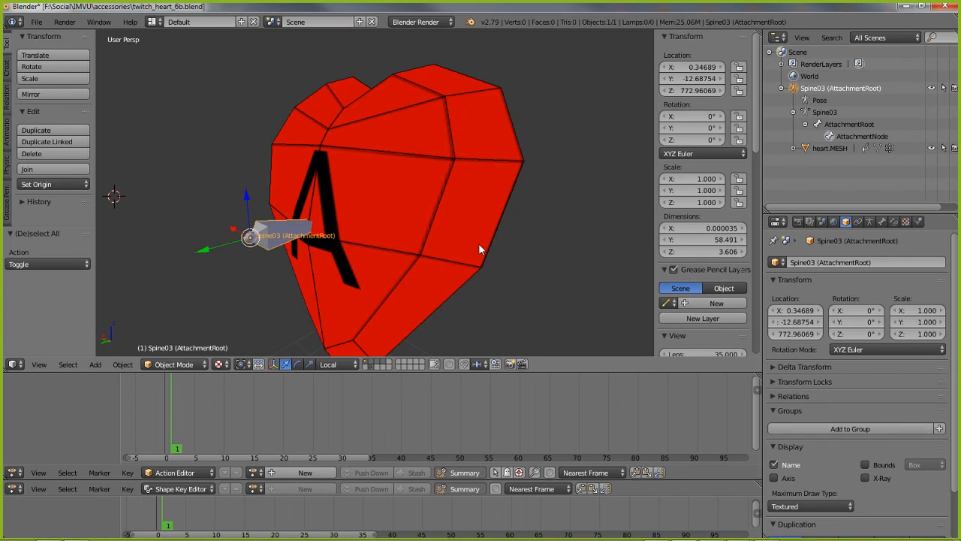
mouse_move(731, 535)
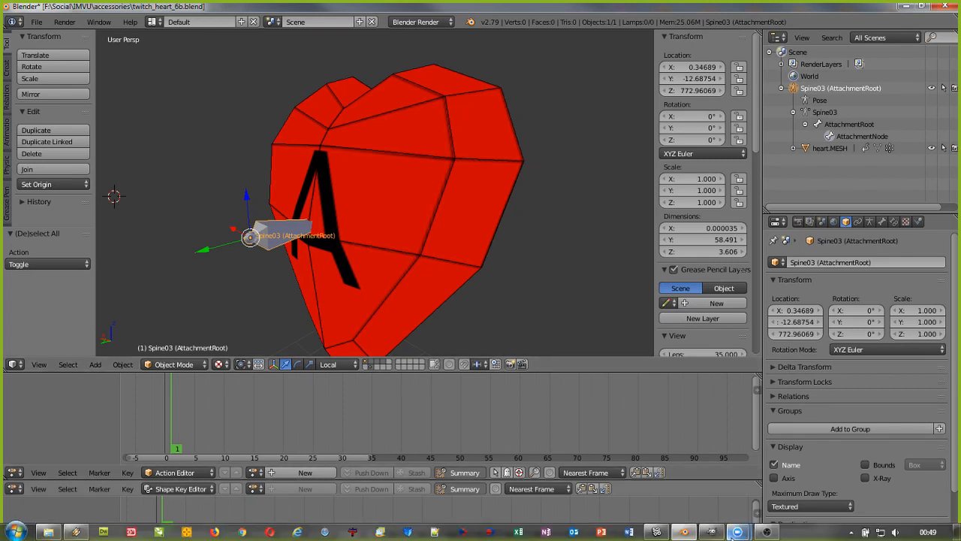
Switch to IMVU to examine the heart's orientation on the avatar from front, side and back, and return to Blender
left_click(673, 533)
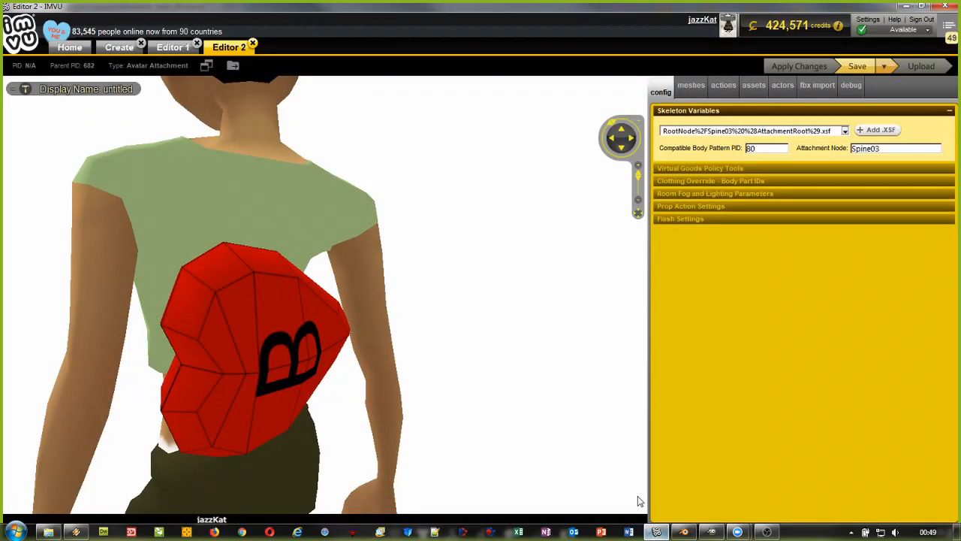
mouse_move(219, 352)
left_mouse_down()
mouse_move(248, 334)
mouse_move(235, 347)
left_mouse_up()
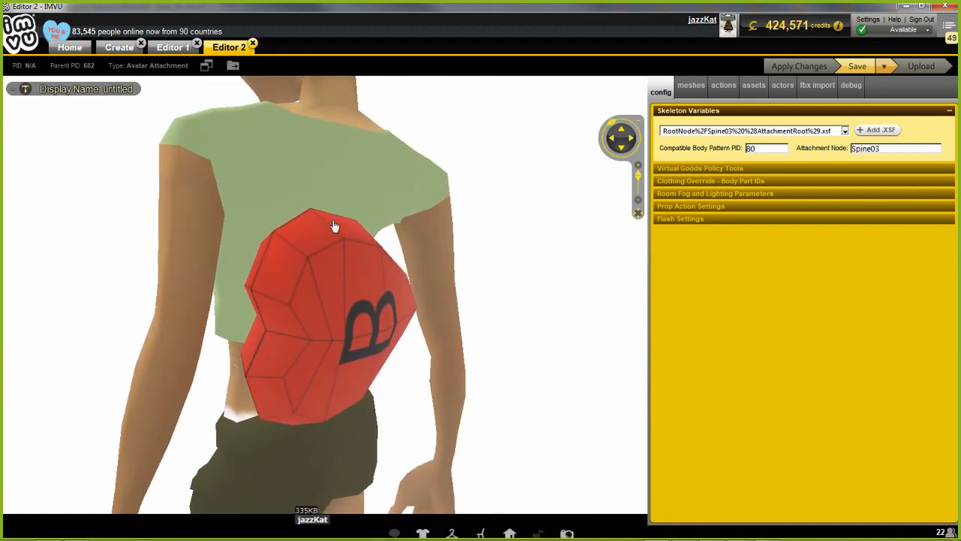
scroll(348, 282, "down", 6)
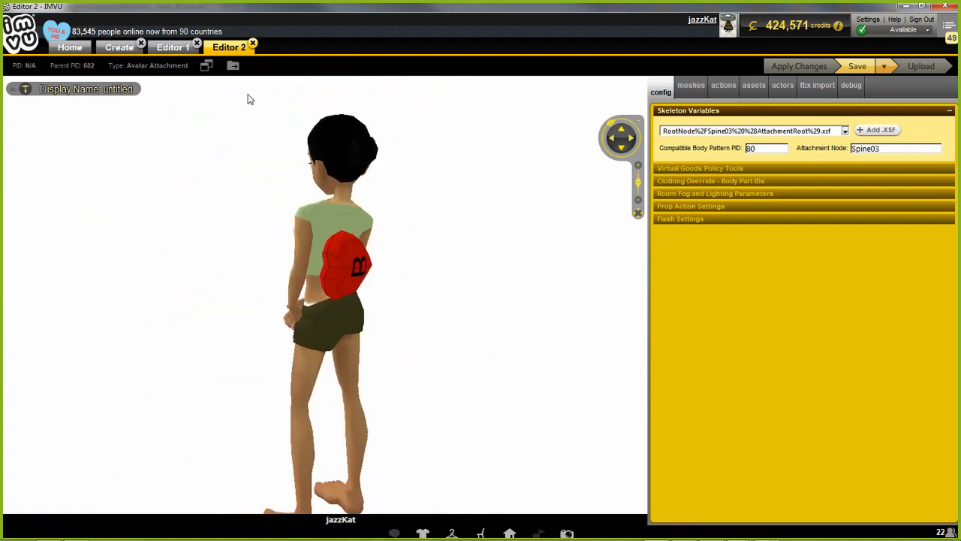
left_click_drag(182, 371, 441, 389)
scroll(424, 356, "up", 5)
scroll(404, 379, "down", 4)
scroll(441, 389, "down", 2)
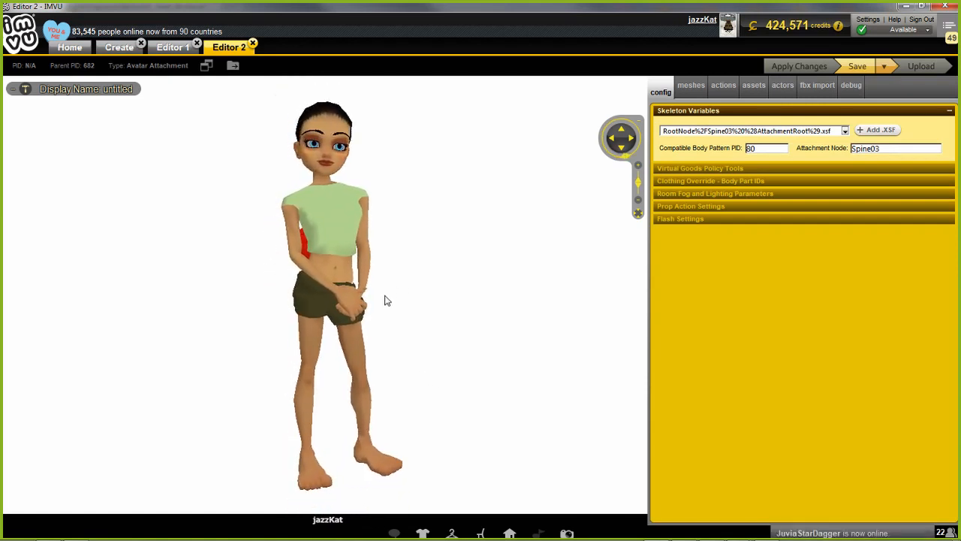
left_click_drag(419, 293, 266, 318)
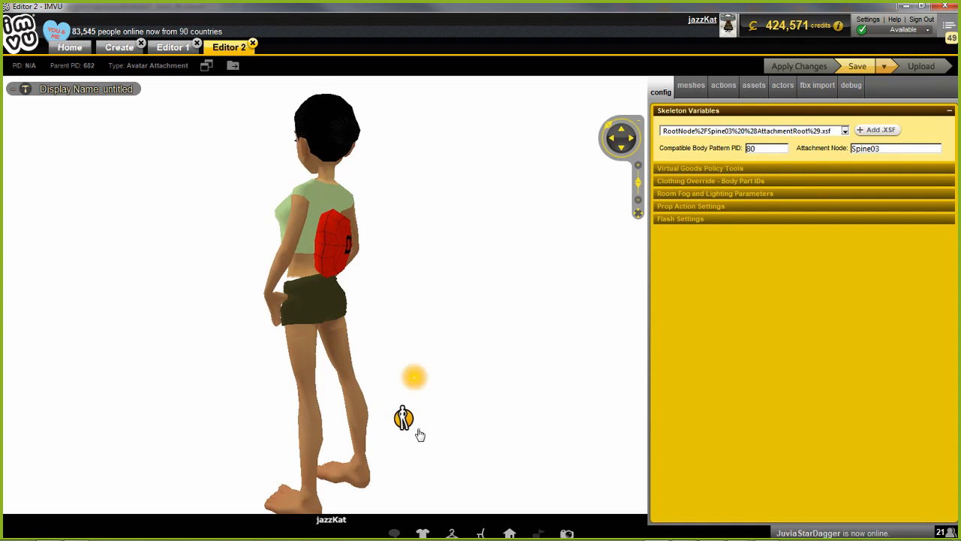
left_click(682, 533)
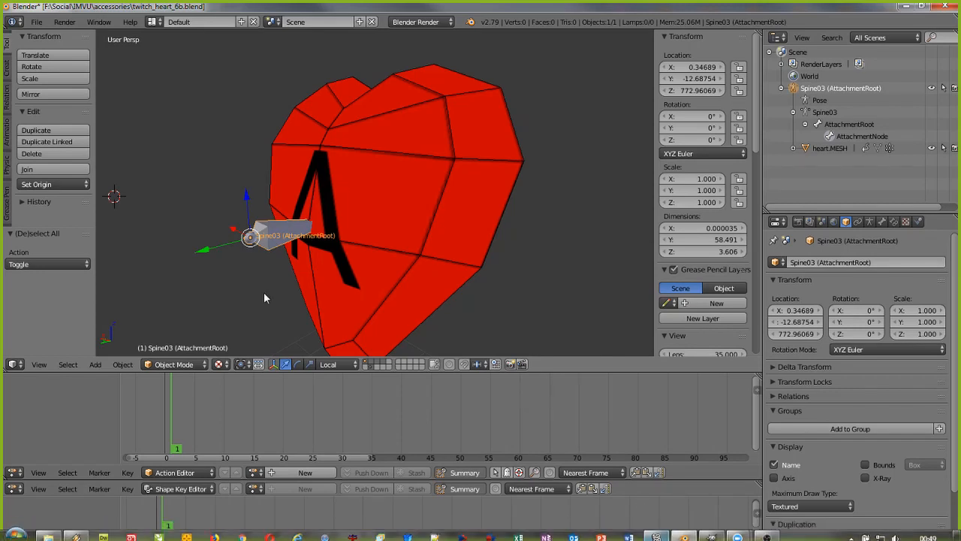
Switch to IMVU and examine the heart's orientation on the avatar's back from behind and from the side
left_click(657, 532)
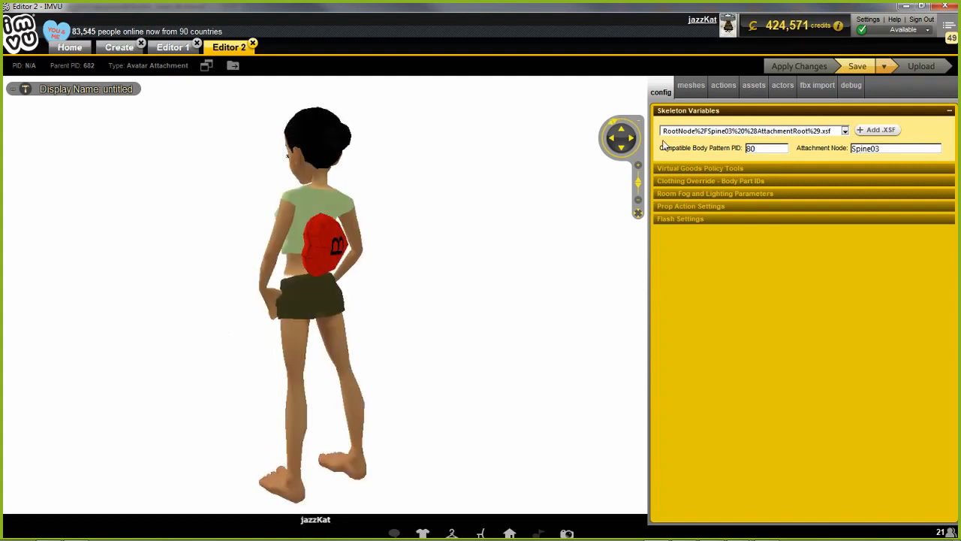
left_click(751, 131)
left_click(751, 148)
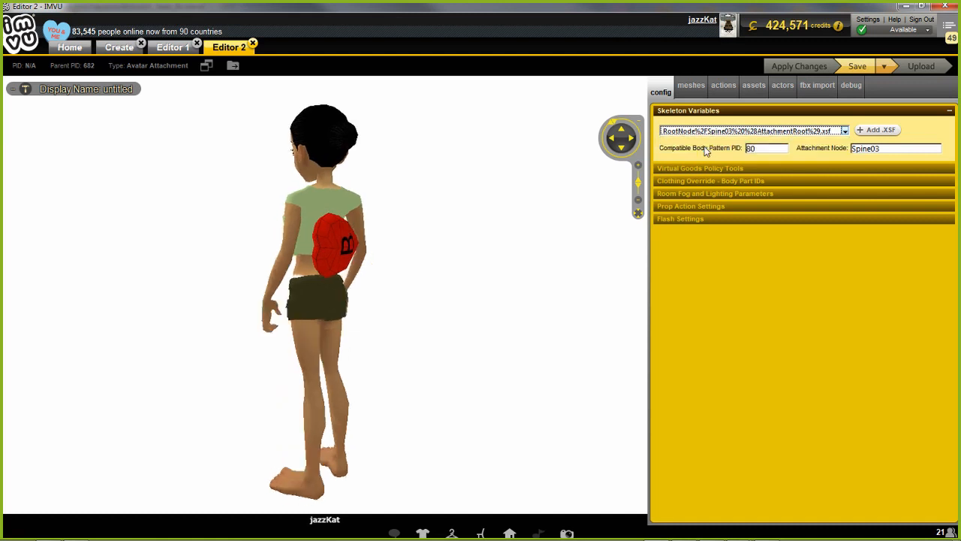
scroll(439, 285, "up", 5)
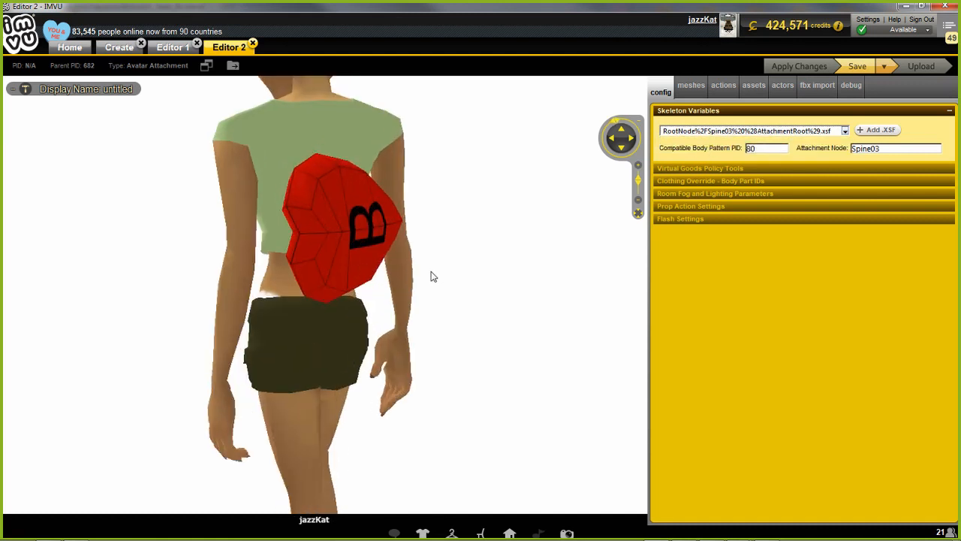
mouse_move(394, 269)
left_mouse_down()
mouse_move(317, 275)
mouse_move(360, 259)
mouse_move(470, 258)
mouse_move(424, 269)
mouse_move(390, 258)
left_mouse_up()
scroll(359, 260, "up", 3)
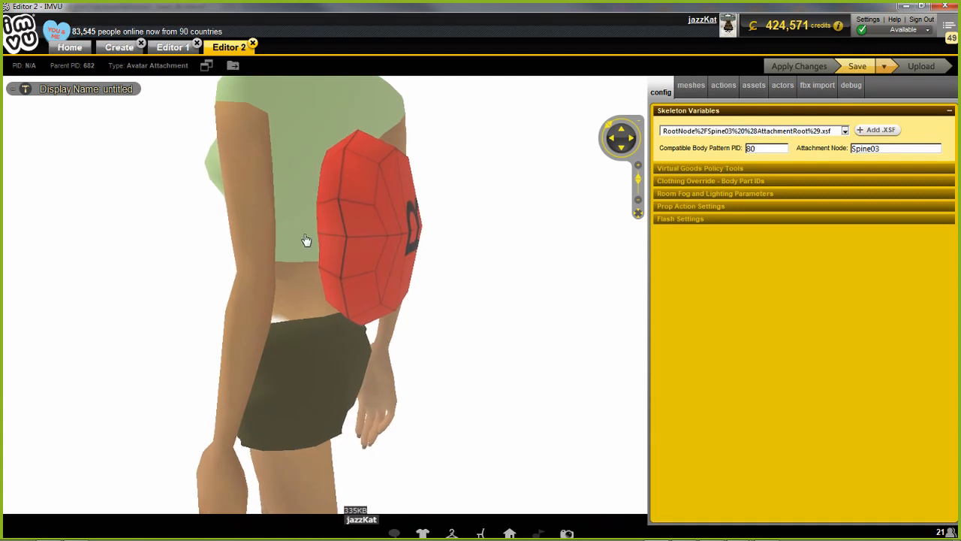
left_click_drag(308, 239, 278, 262)
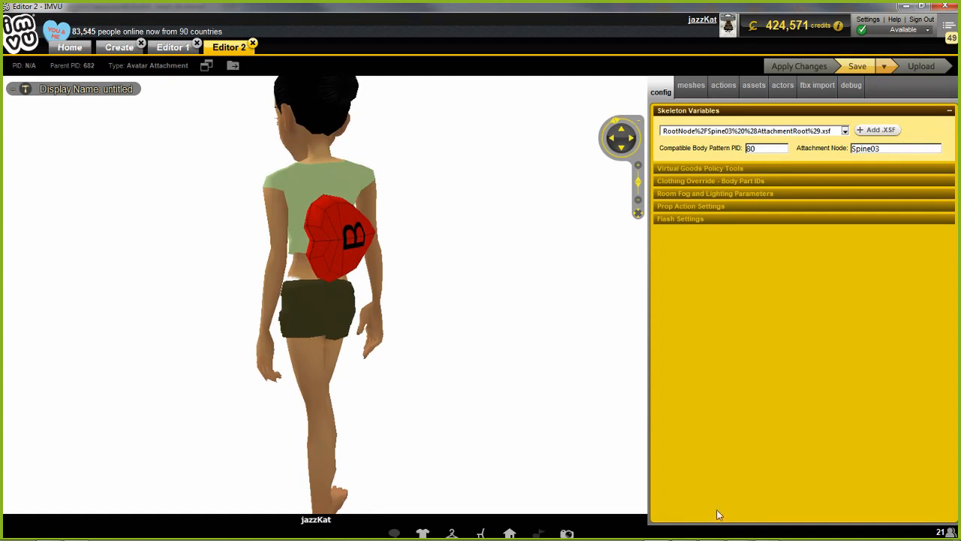
Return to Blender and examine the heart's orientation around the Spine03 (AttachmentRoot) armature from several sides
mouse_move(732, 537)
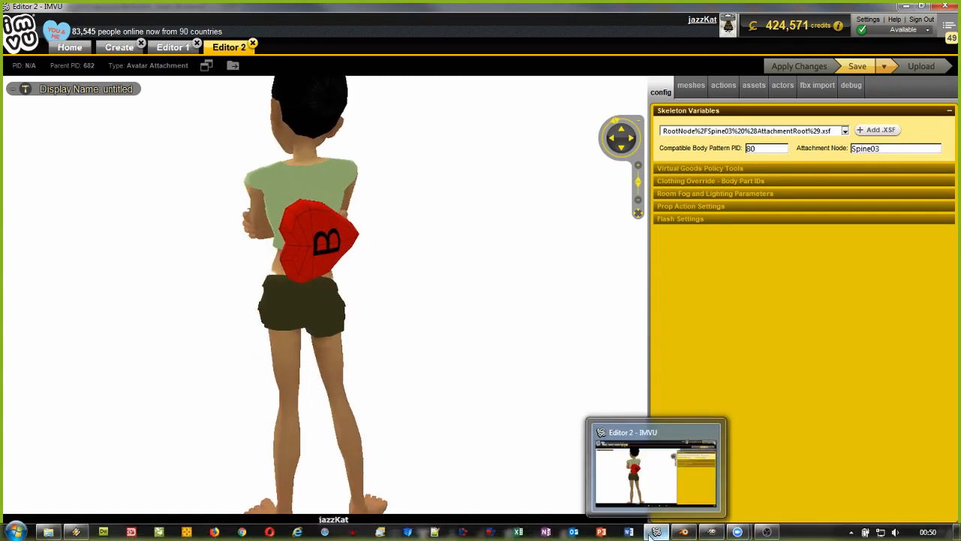
left_click(684, 531)
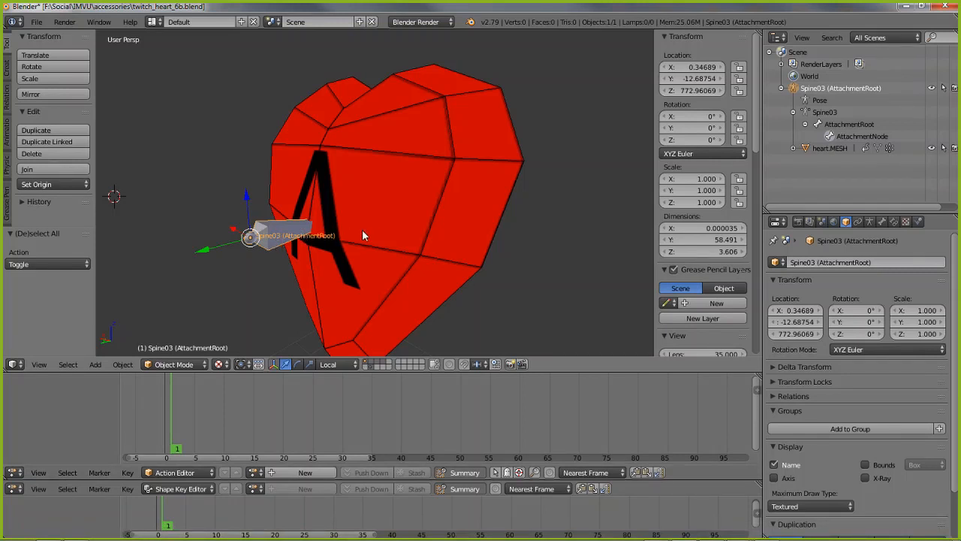
scroll(407, 239, "down", 2)
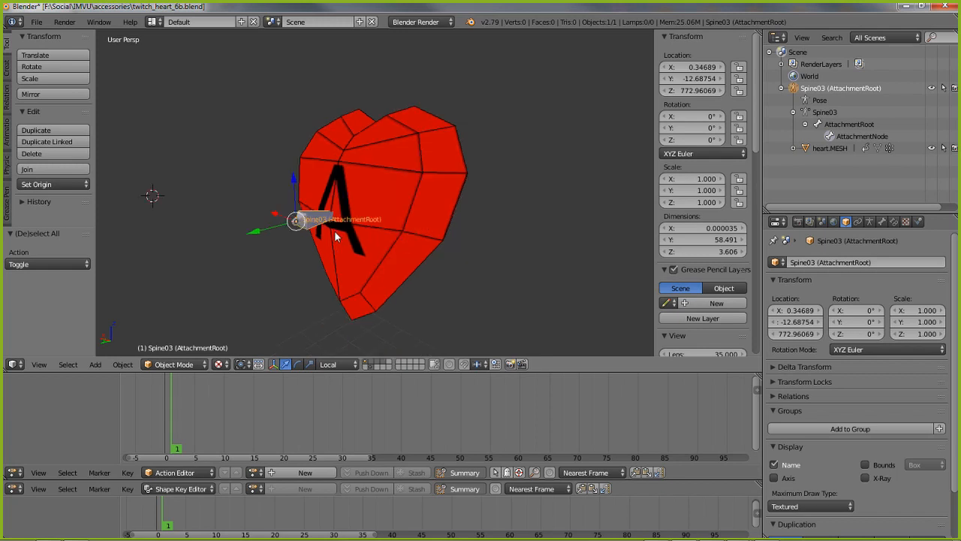
middle_click_drag(404, 269, 218, 272)
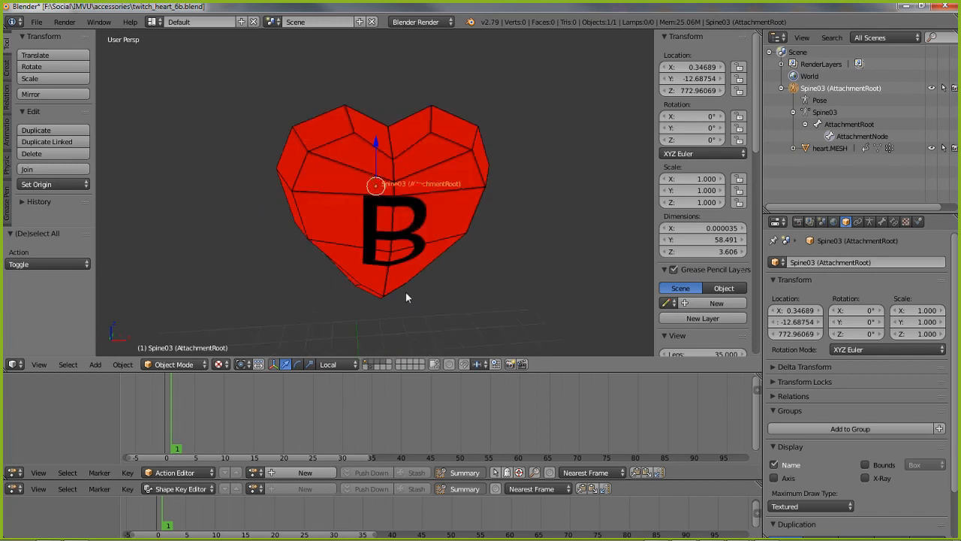
middle_click_drag(383, 230, 299, 256)
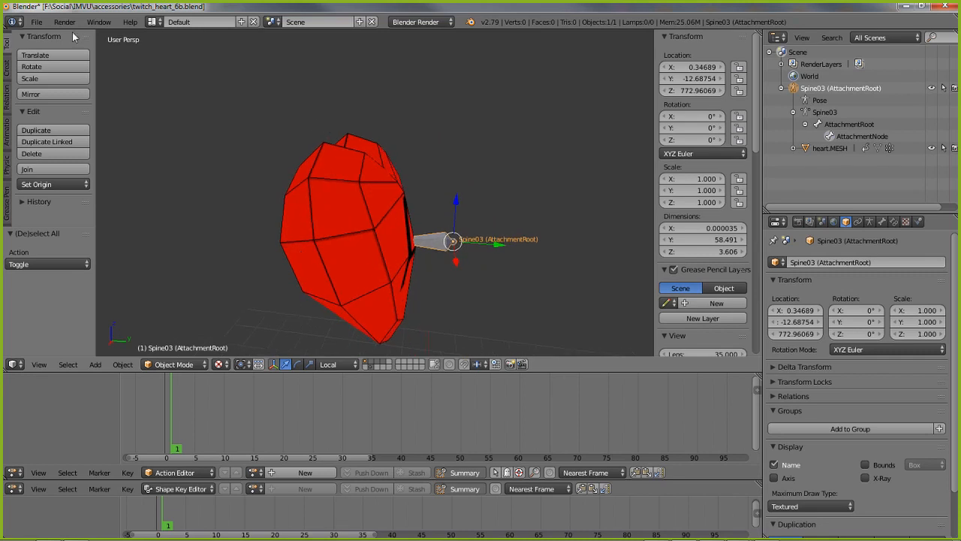
middle_click_drag(315, 221, 357, 218)
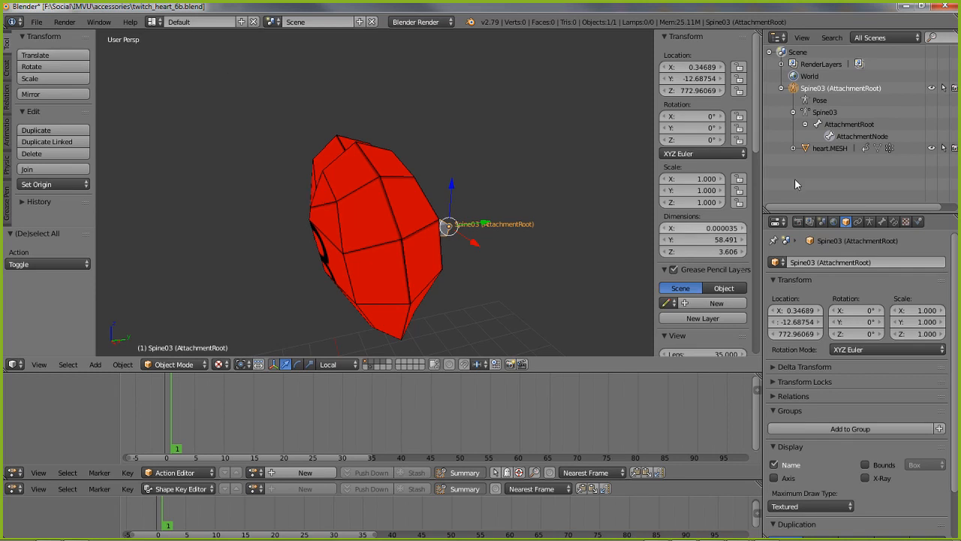
Launch a second, maximized Blender 2.79 window and open the recent file Female04 (accessories).blend
left_click(15, 531)
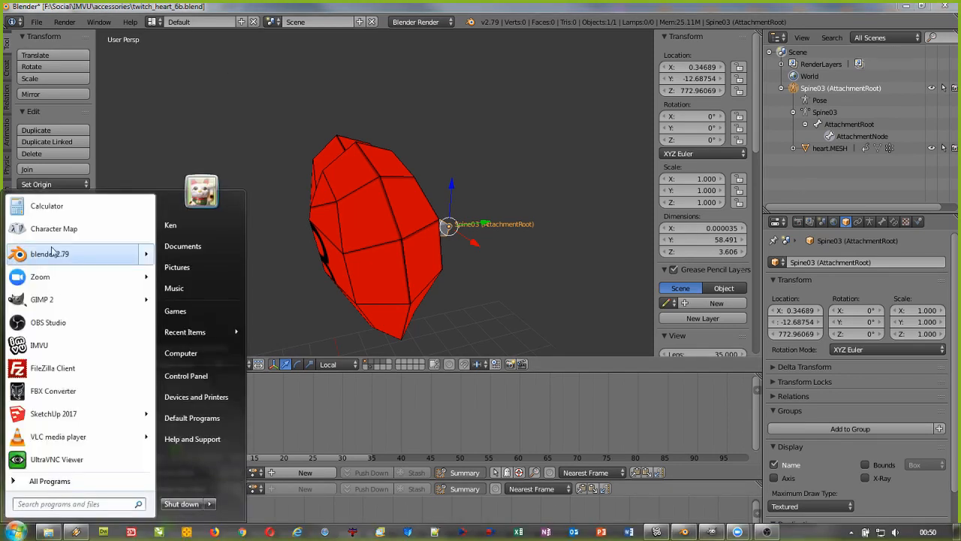
left_click(46, 255)
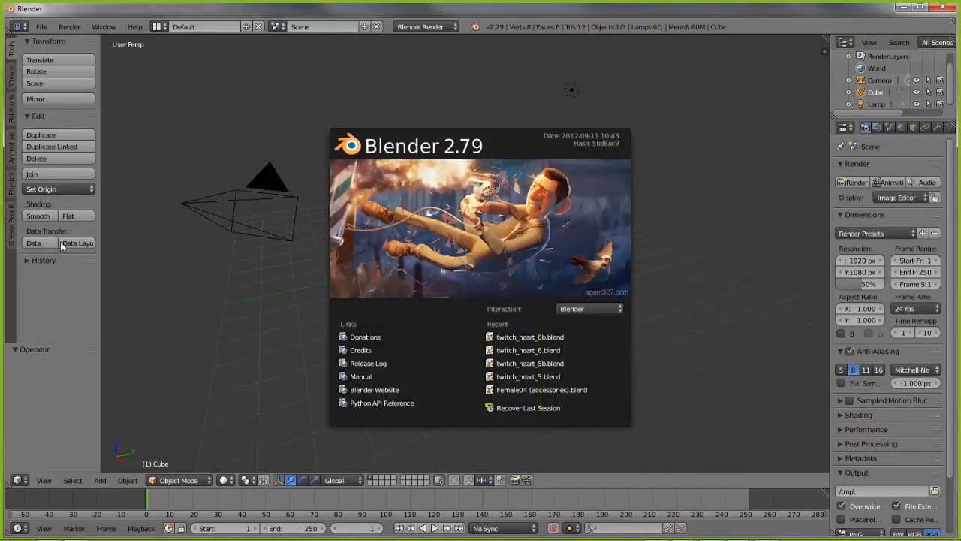
double_click(158, 10)
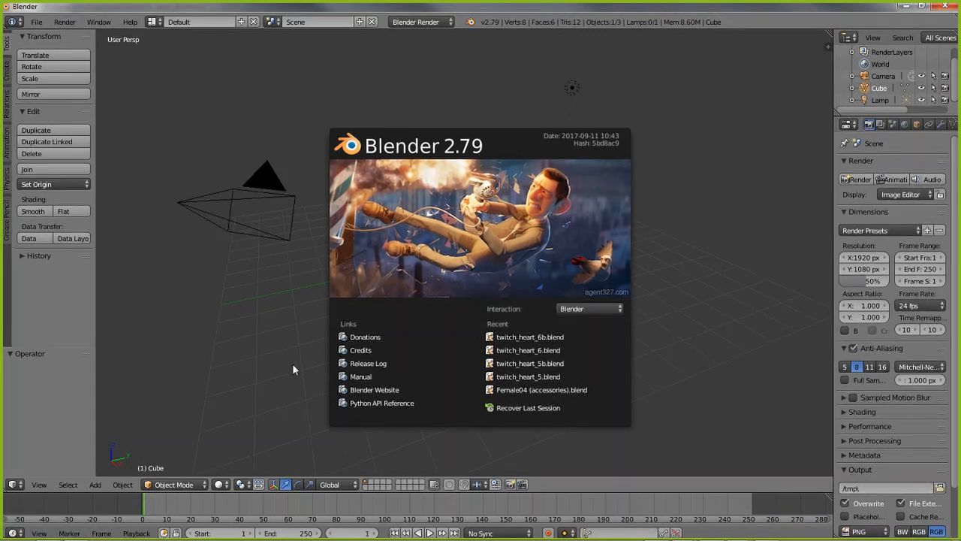
left_click(515, 390)
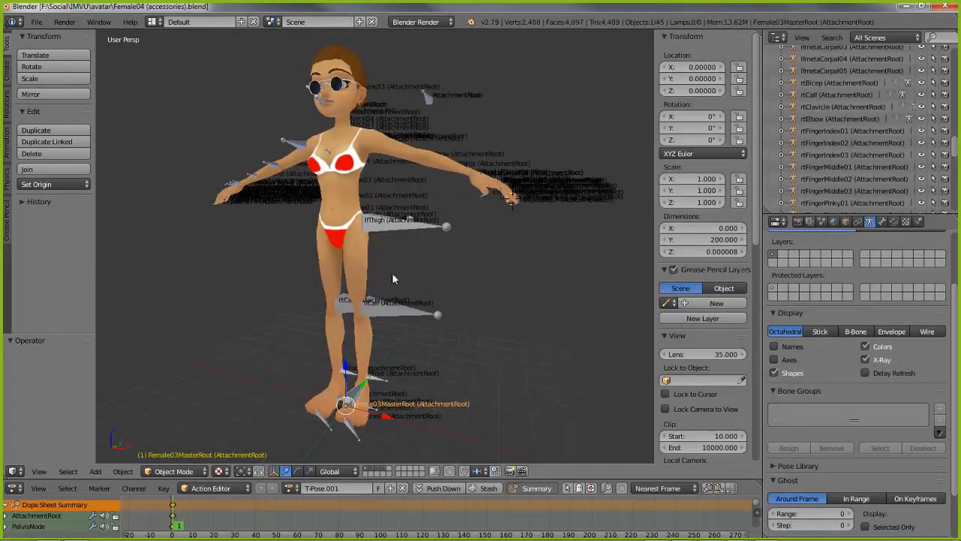
Select the Spine03 (AttachmentRoot) armature inside the avatar's torso
middle_click_drag(392, 278, 414, 295)
scroll(430, 275, "up", 4)
scroll(414, 294, "up", 3)
middle_click_drag(355, 296, 380, 303)
scroll(446, 296, "up", 2)
scroll(353, 306, "down", 2)
scroll(390, 289, "up", 2)
scroll(391, 290, "up", 3)
scroll(380, 303, "up", 3)
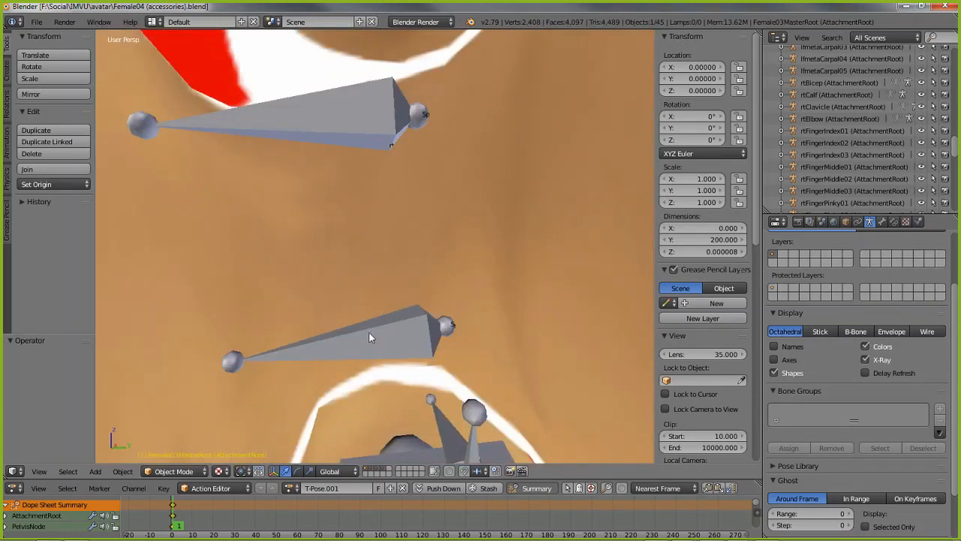
right_click(407, 334)
right_click(383, 110)
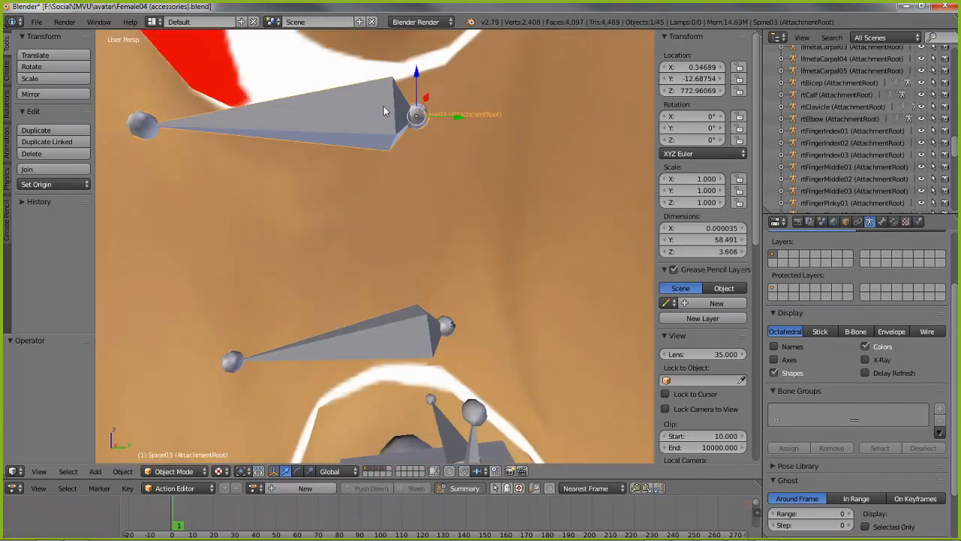
Hide the avatar's body by showing only the armature layer, and examine the direction of the Spine03 armature
scroll(403, 333, "down", 2)
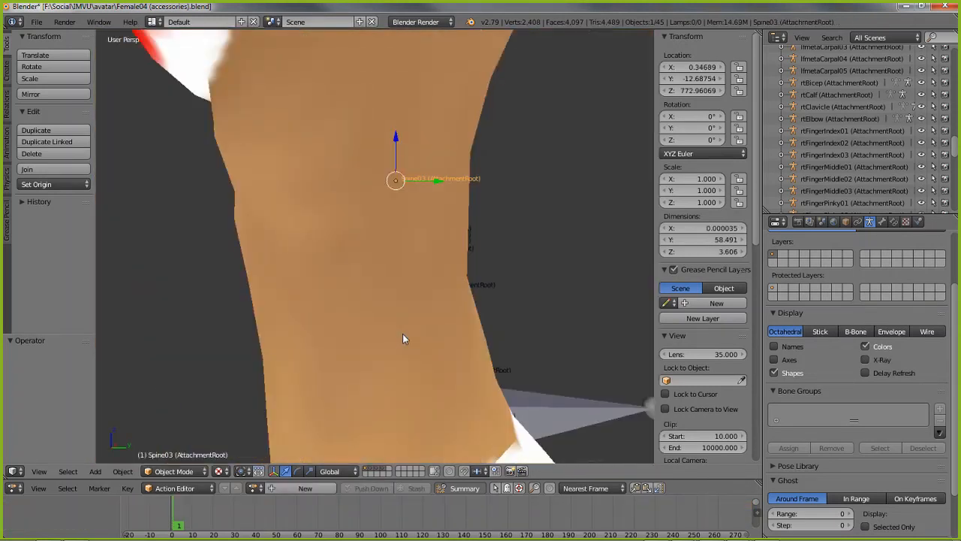
scroll(402, 325, "up", 2)
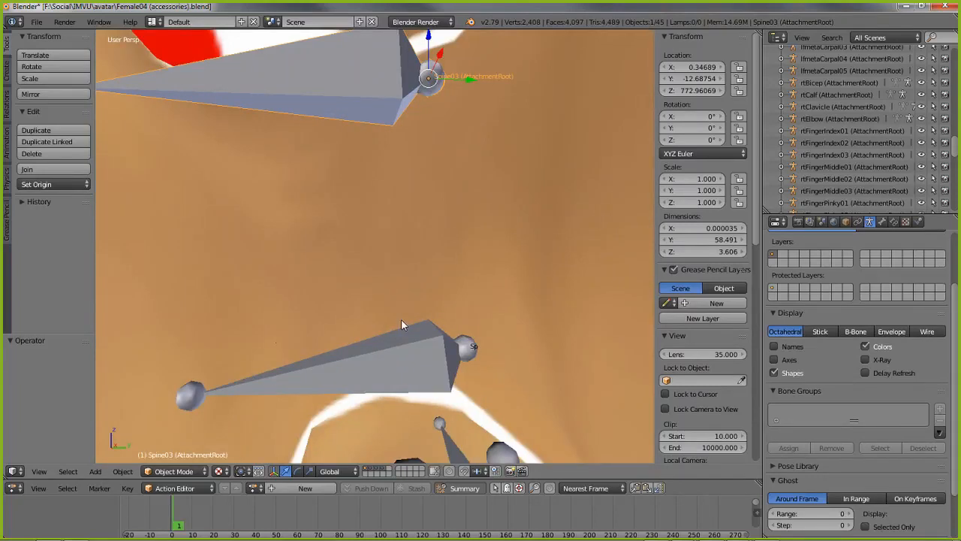
scroll(401, 324, "down", 5)
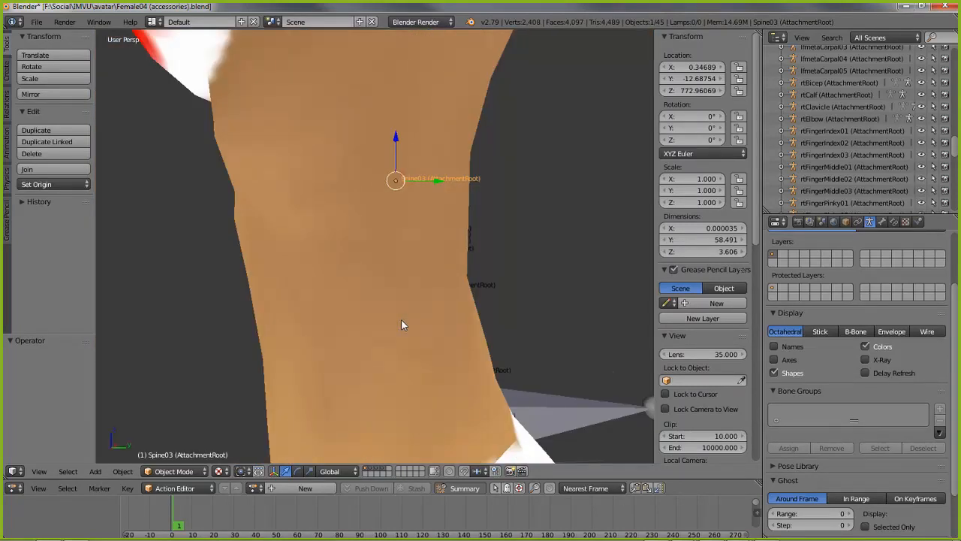
mouse_move(434, 324)
middle_mouse_down()
mouse_move(491, 323)
mouse_move(440, 331)
middle_mouse_up()
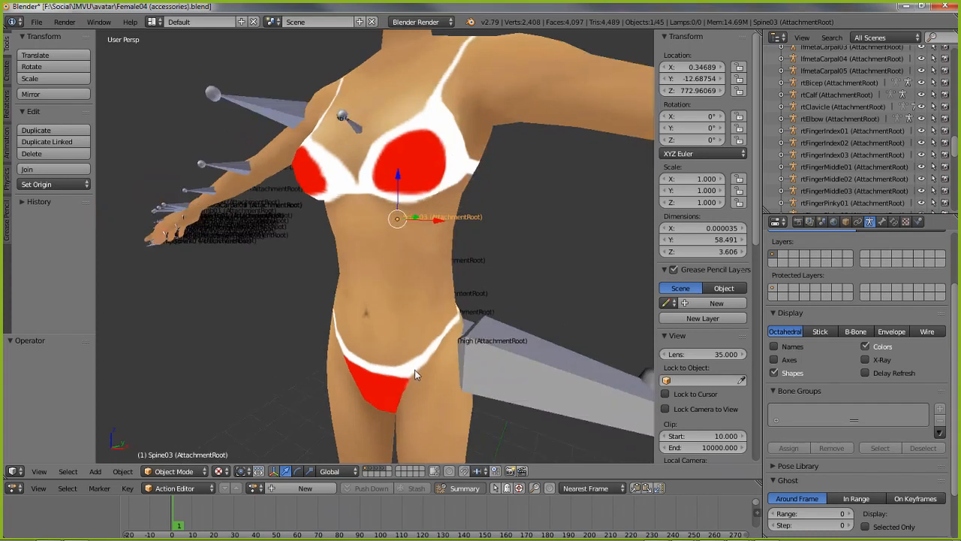
left_click(368, 468)
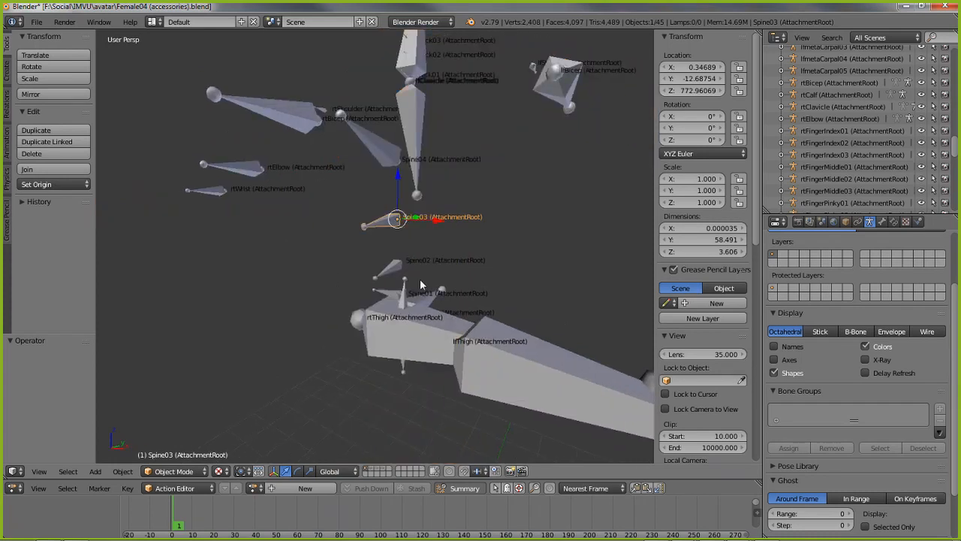
middle_click_drag(440, 284, 386, 282)
middle_click_drag(356, 238, 383, 319)
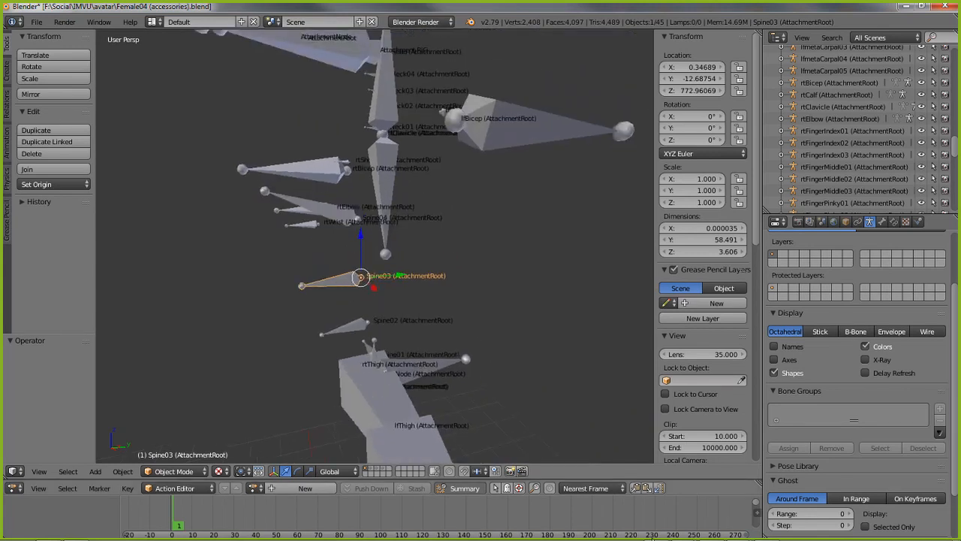
Switch to IMVU to examine the heart on the avatar from the side, and return to the Female04 file in Blender
mouse_move(652, 538)
left_click(684, 531)
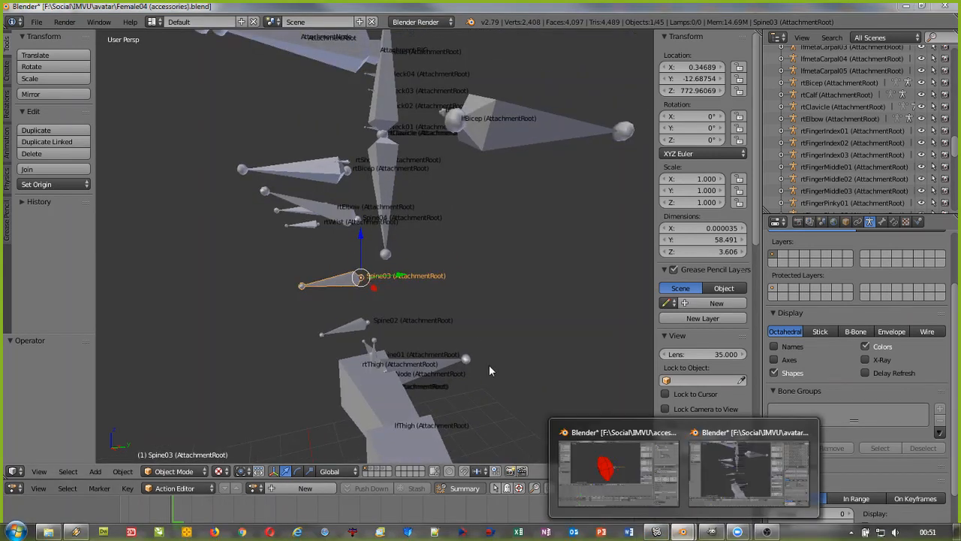
left_click(658, 534)
mouse_move(313, 339)
left_mouse_down()
mouse_move(272, 356)
mouse_move(333, 339)
mouse_move(316, 339)
left_mouse_up()
scroll(333, 340, "up", 3)
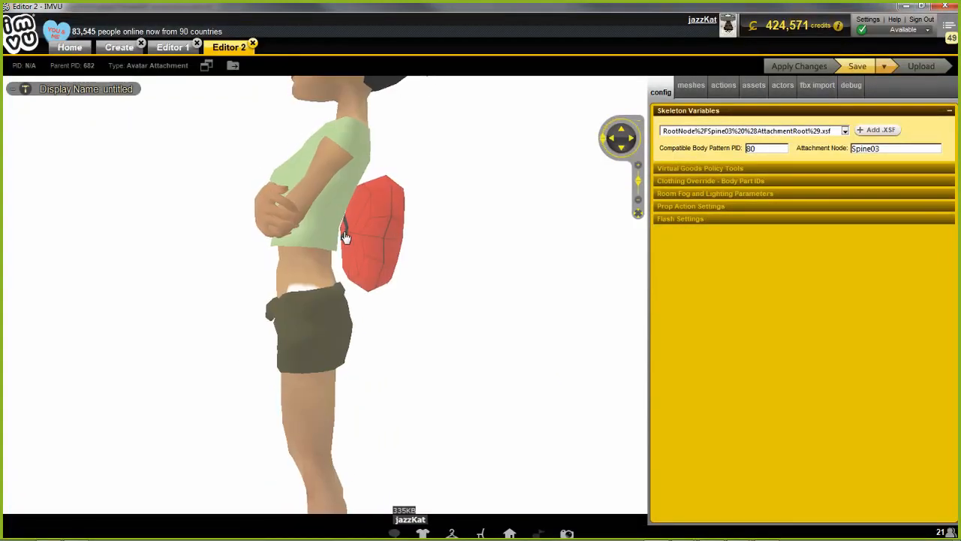
left_click_drag(464, 348, 371, 375)
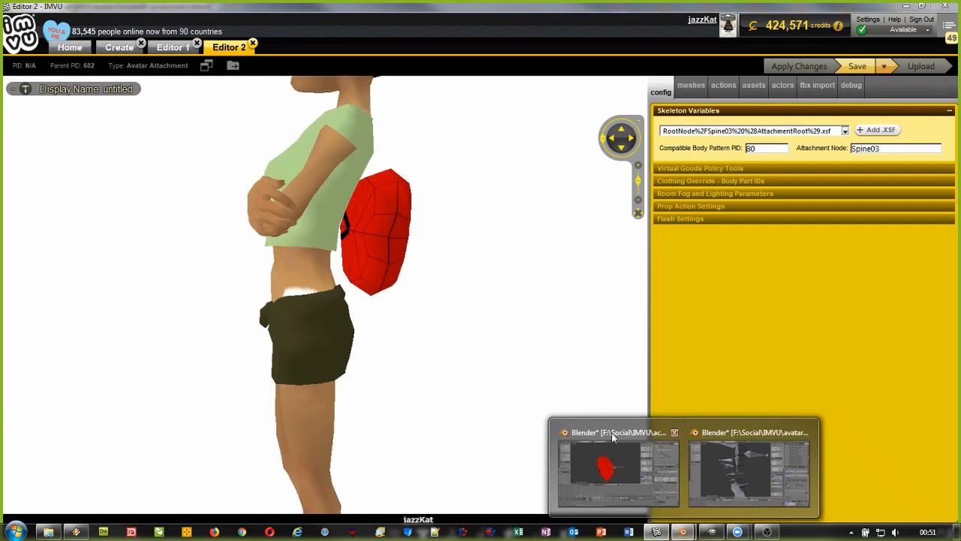
left_click(721, 472)
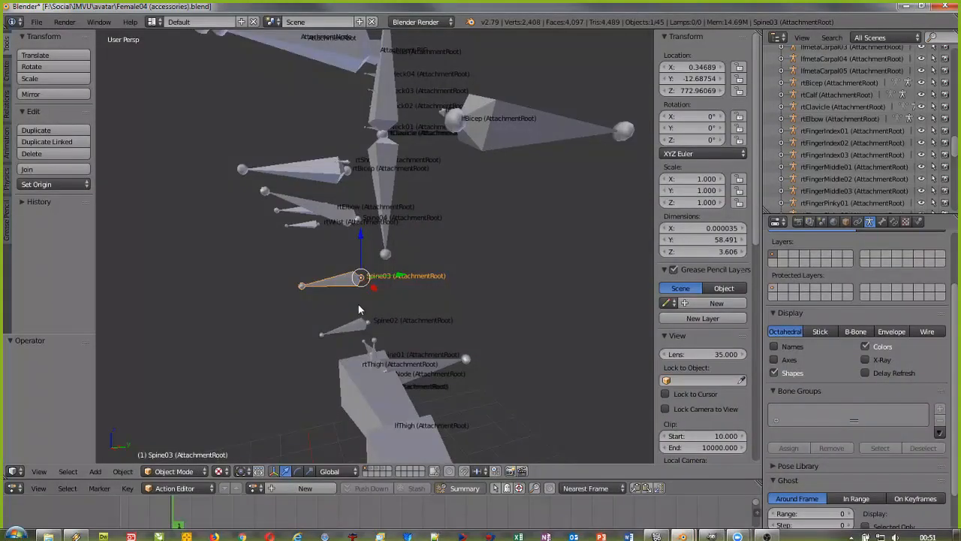
Set the transform orientation to Local in the Female04 scene
middle_click_drag(342, 284, 425, 318)
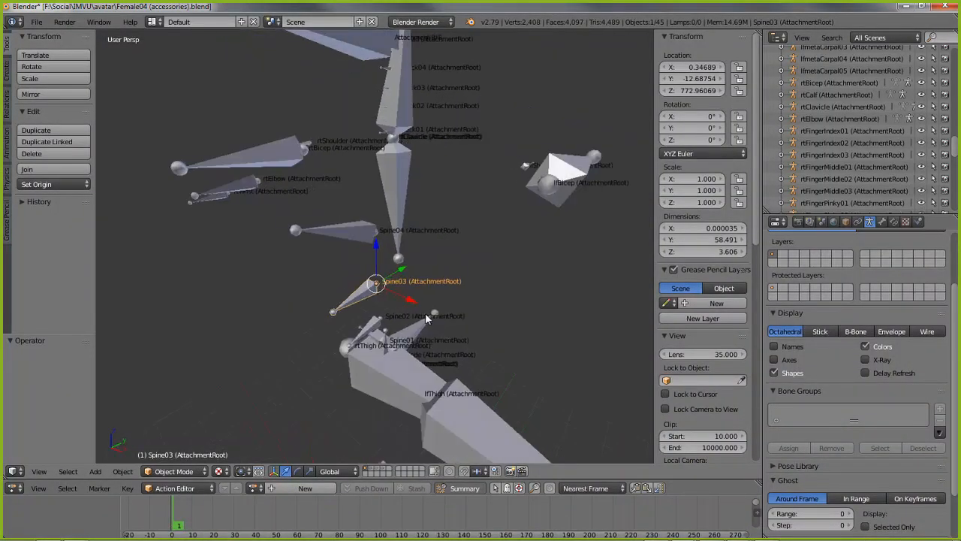
left_click(339, 468)
left_click(334, 442)
middle_click_drag(411, 368, 380, 370)
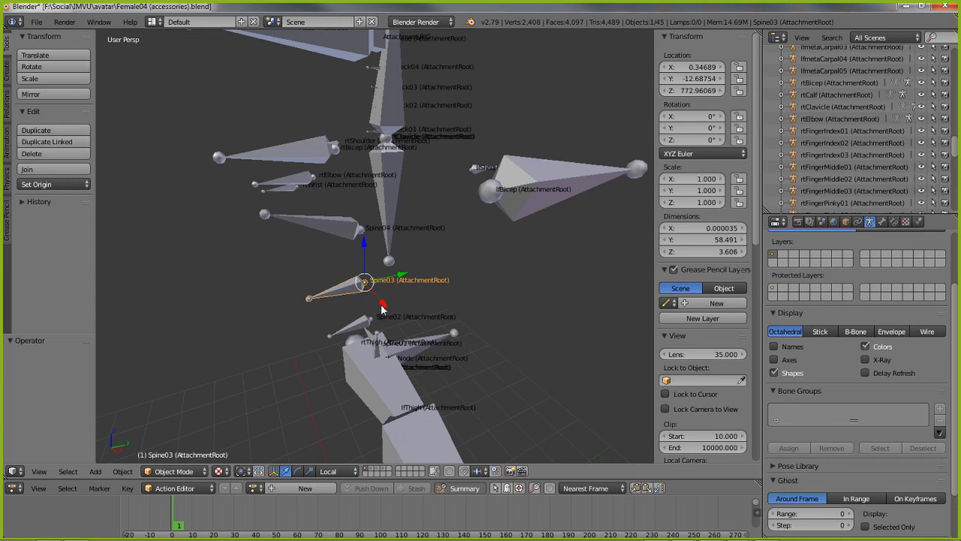
Try rotating the Spine03 (AttachmentRoot) armature about the Z axis
key("r")
key("z")
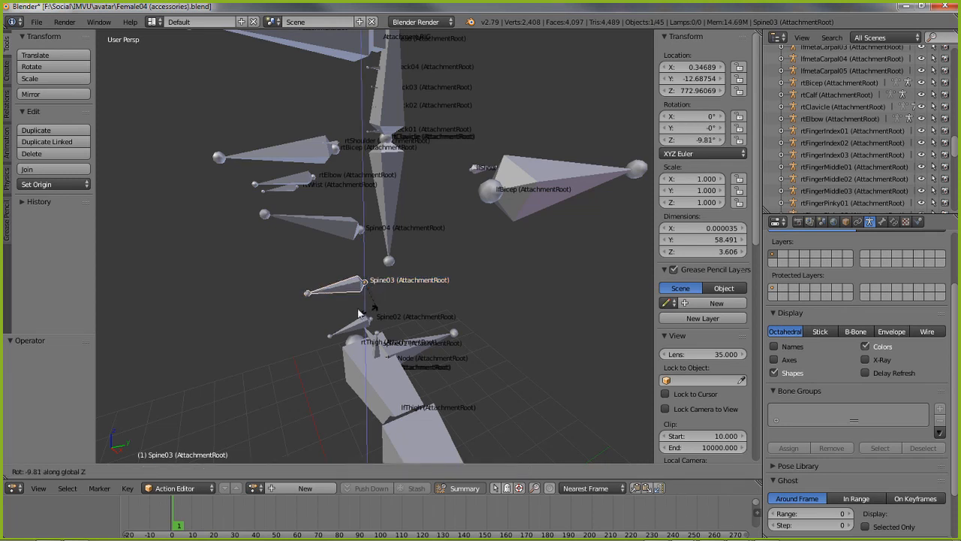
right_click(380, 221)
Mirror the Spine03 (AttachmentRoot) armature along the global Y axis after trying the Z and X axes
middle_click_drag(398, 323, 445, 313)
scroll(354, 273, "up", 2)
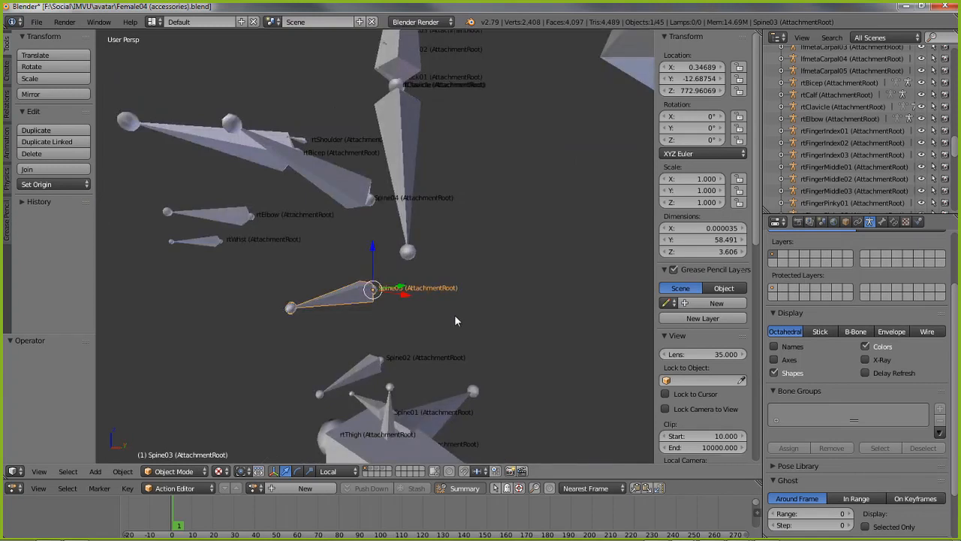
key("ctrl+m")
key("z")
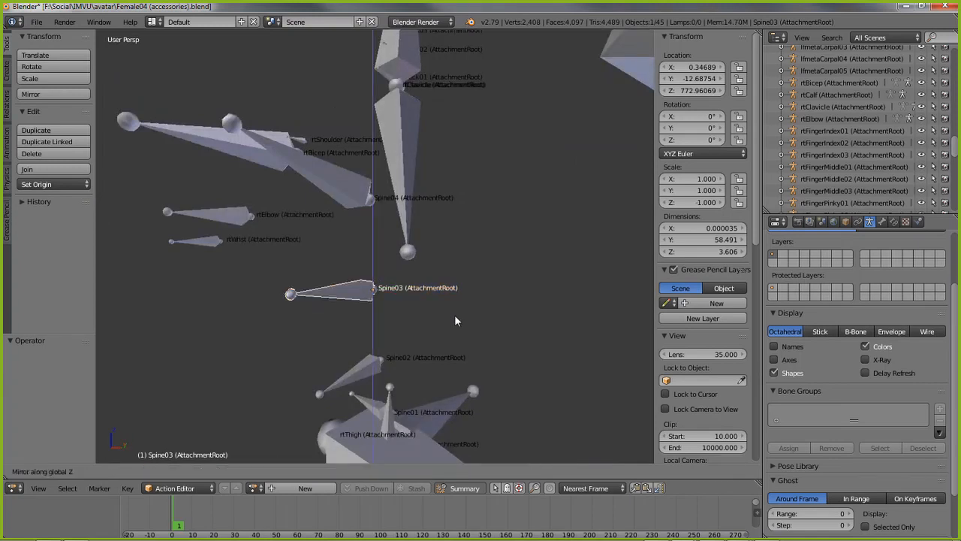
key("x")
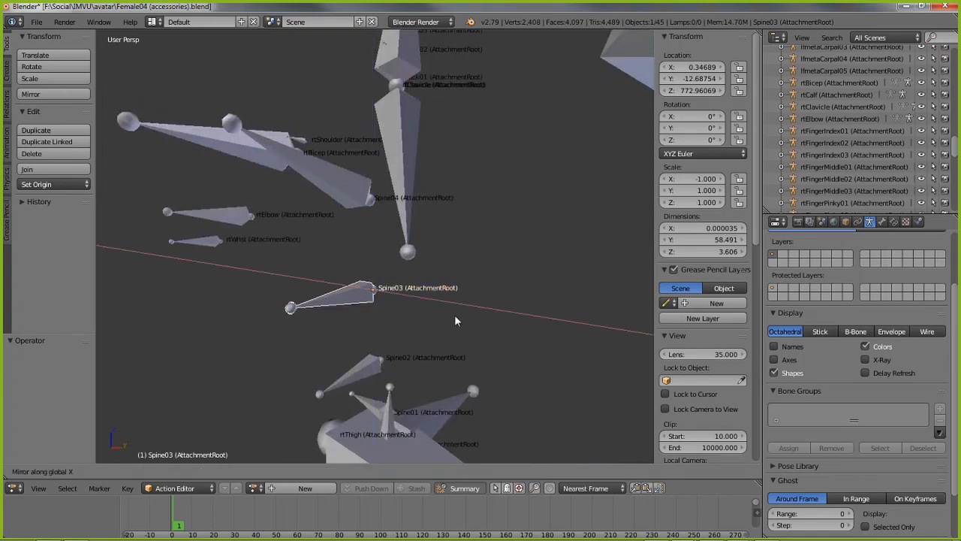
key("y")
key("Return")
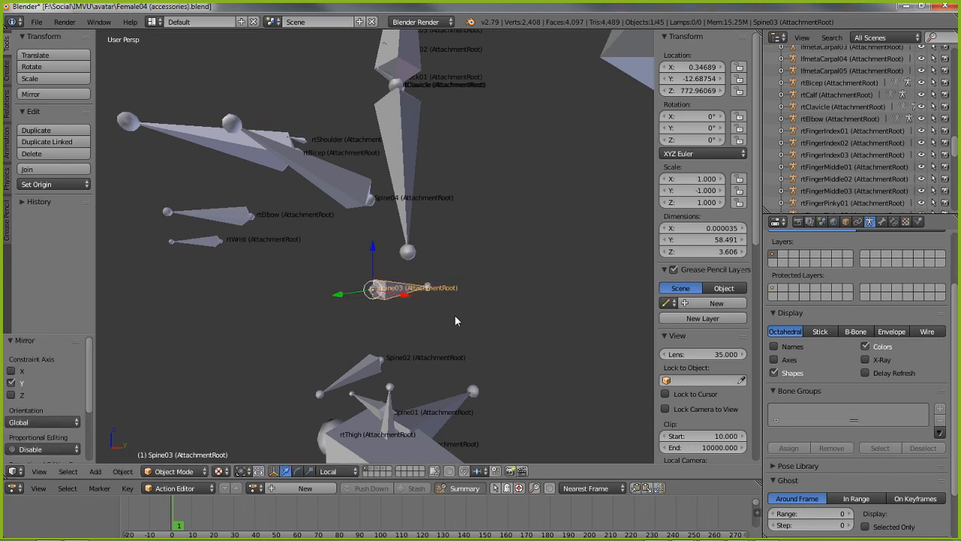
middle_click_drag(454, 321, 419, 370)
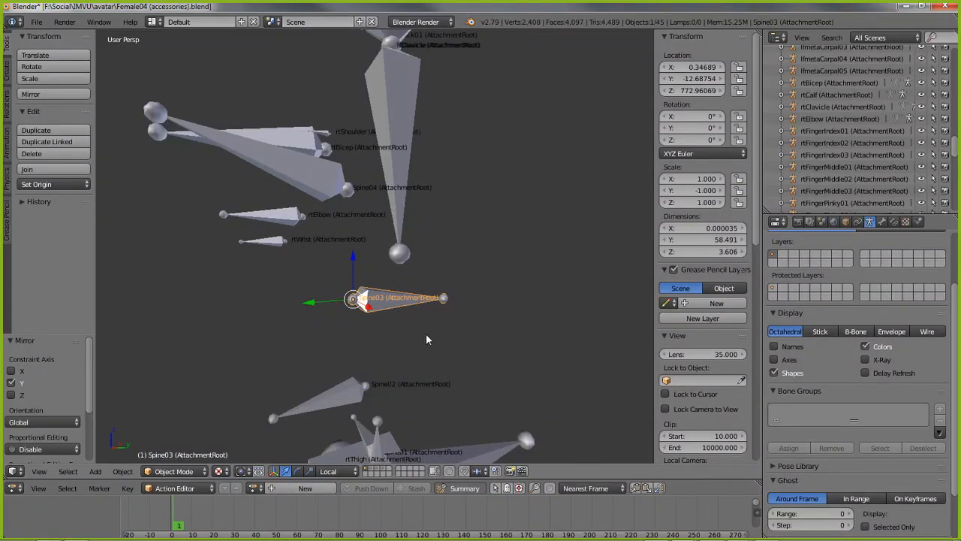
Examine the mirrored Spine03 (AttachmentRoot) armature's direction against the neighbouring attachment armatures from several angles
middle_click_drag(424, 340, 471, 348)
scroll(472, 348, "up", 3)
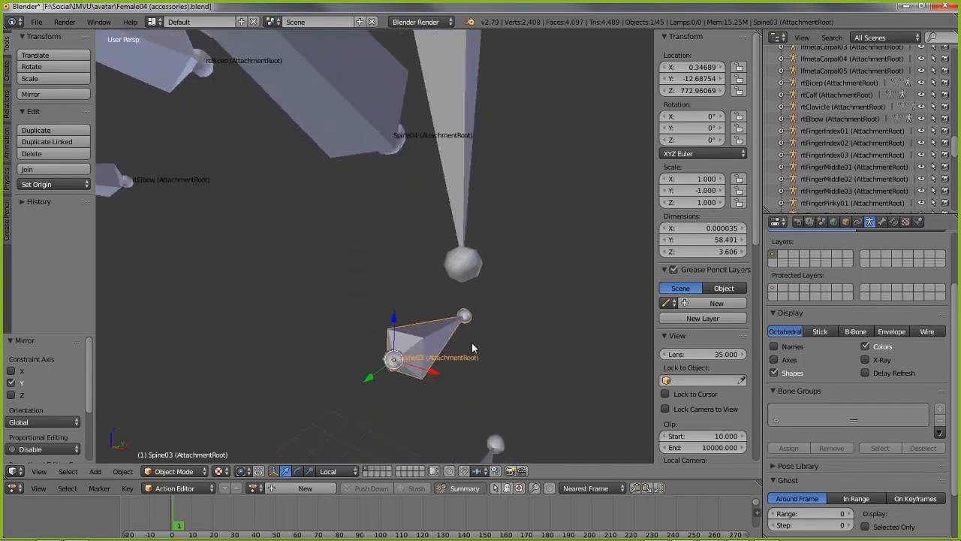
middle_click_drag(472, 348, 446, 301)
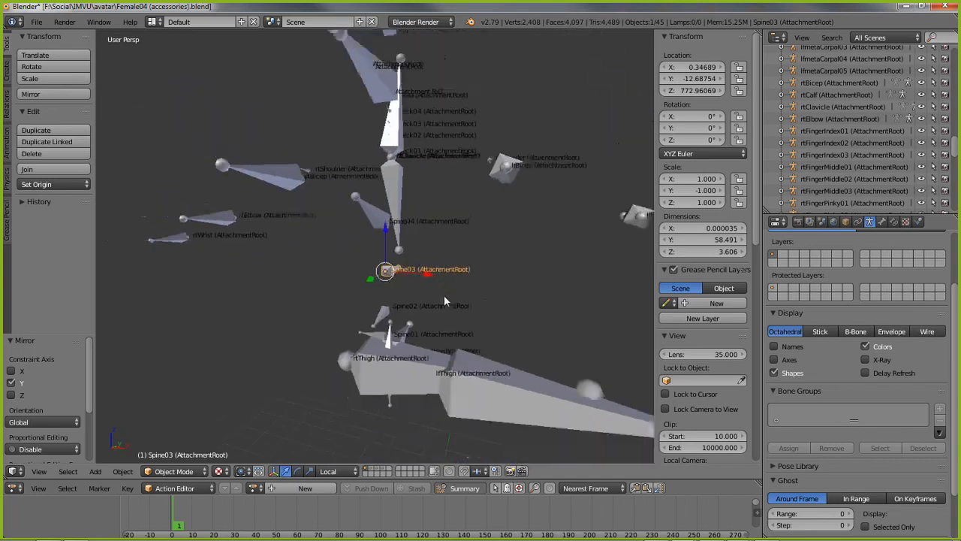
middle_click_drag(545, 279, 483, 300)
middle_click_drag(373, 350, 389, 336)
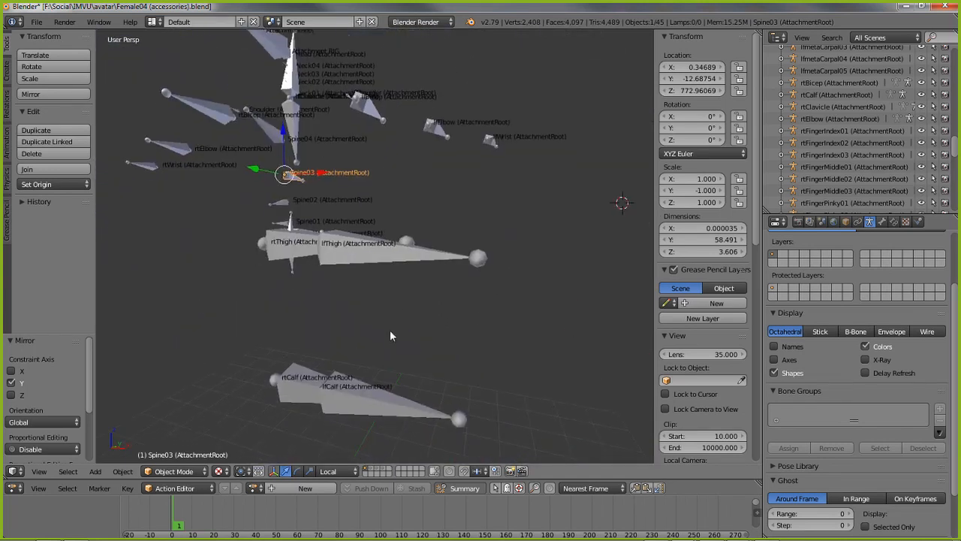
middle_click_drag(380, 224, 403, 341)
scroll(410, 337, "up", 3)
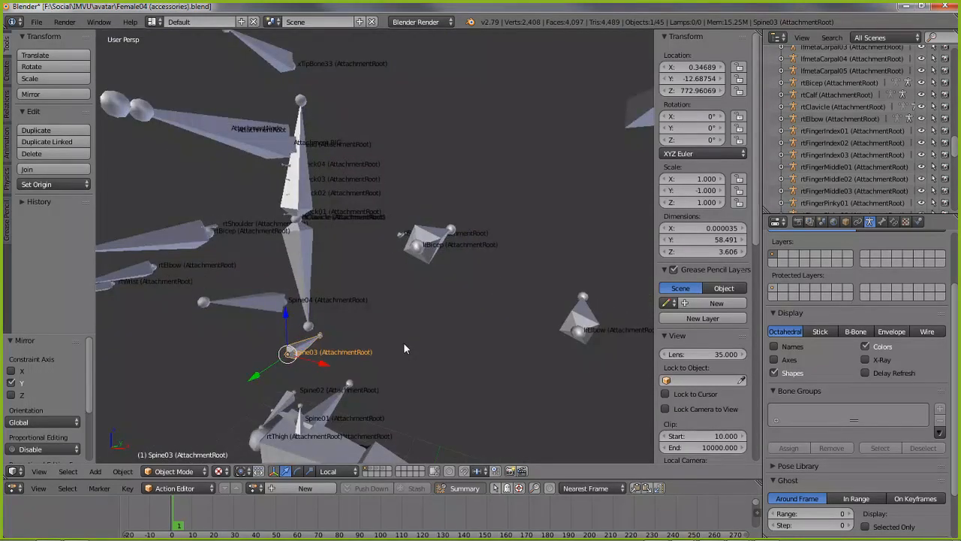
scroll(404, 348, "down", 1)
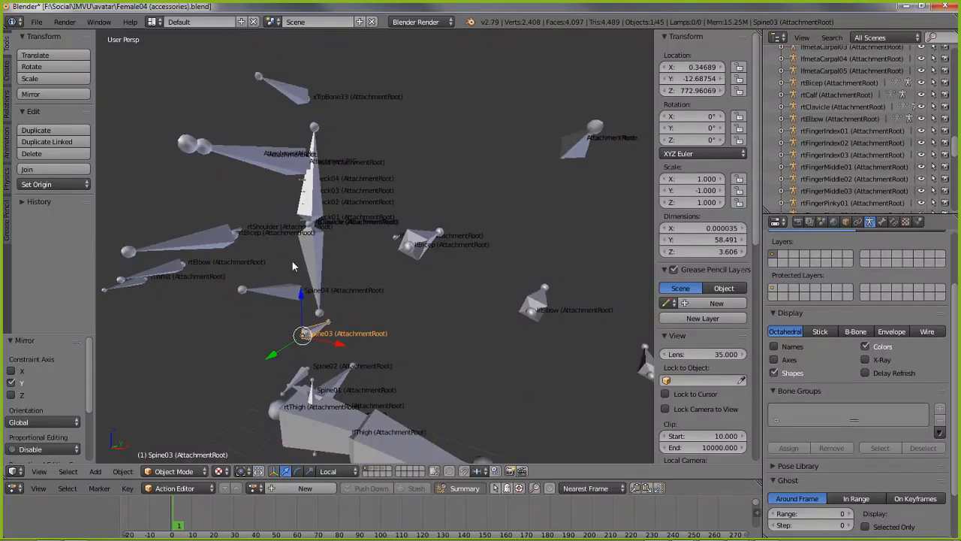
middle_click_drag(312, 321, 438, 375)
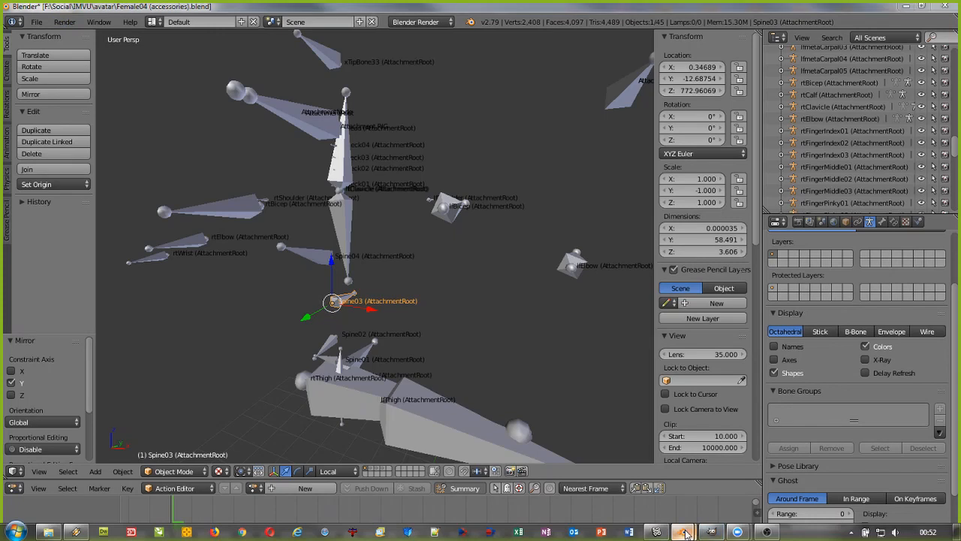
Switch to the twitch_heart_6b file, clear the heart mesh's parent while keeping its transformation, and check its modifiers
mouse_move(685, 534)
left_click(639, 484)
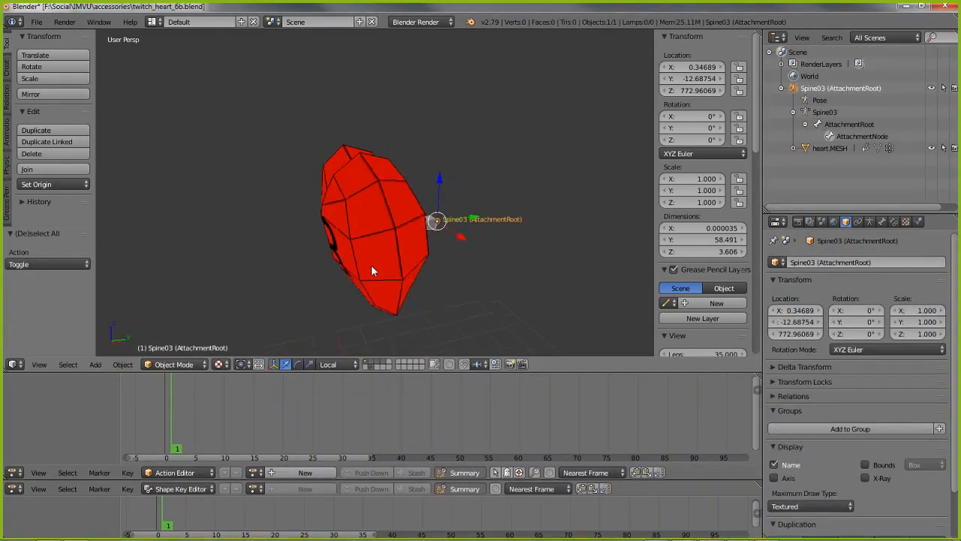
right_click(385, 246)
middle_click_drag(386, 245, 444, 283)
key("alt+p")
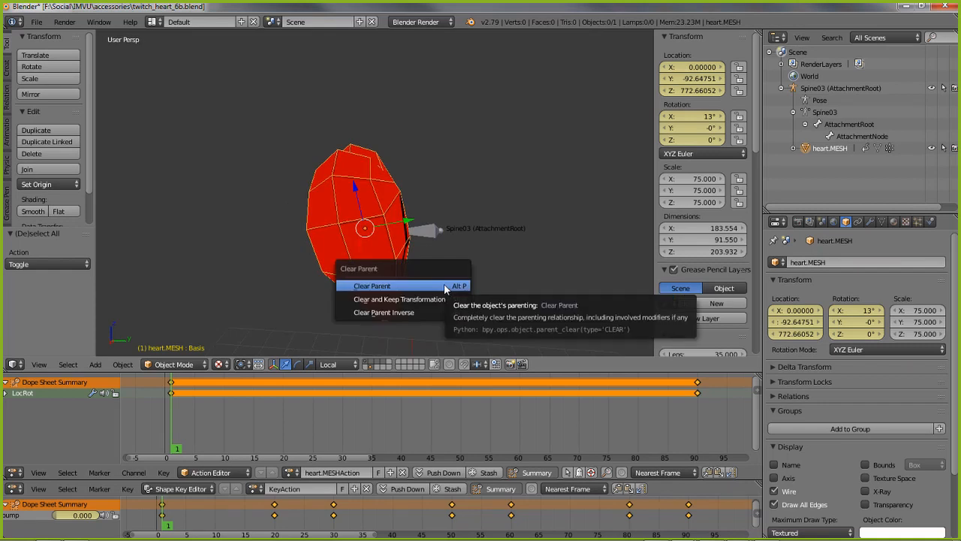
left_click(427, 299)
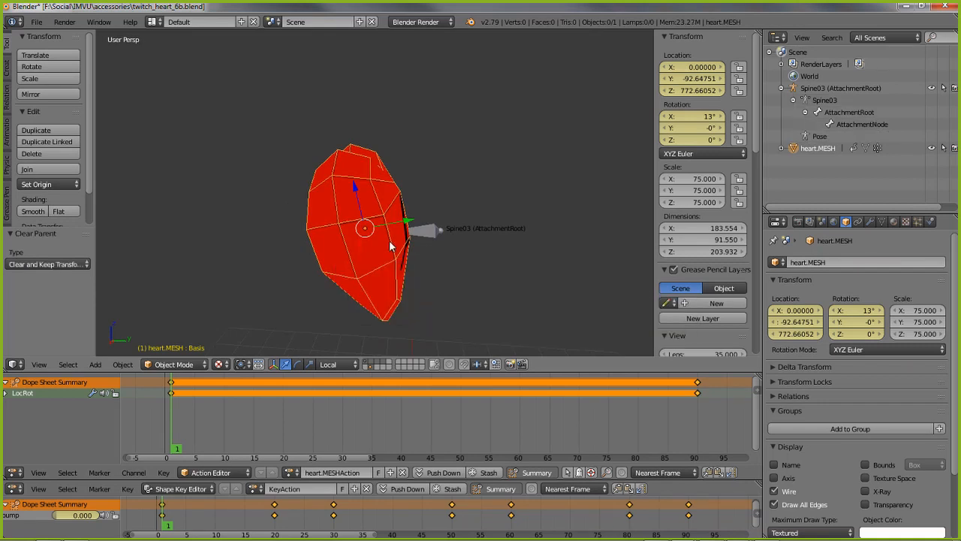
left_click(871, 222)
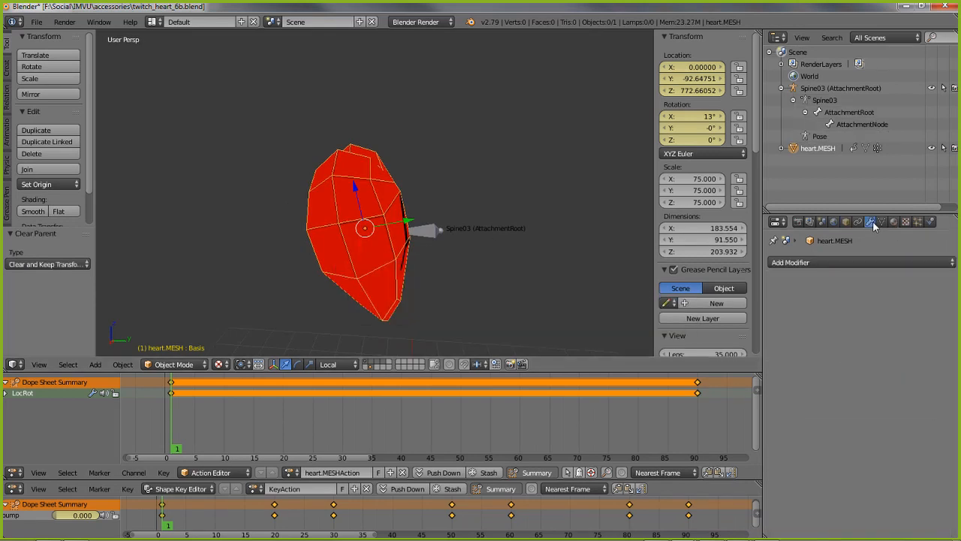
Set the 3D cursor's location to 0 on the X, Y and Z axes
middle_click_drag(459, 272, 481, 229)
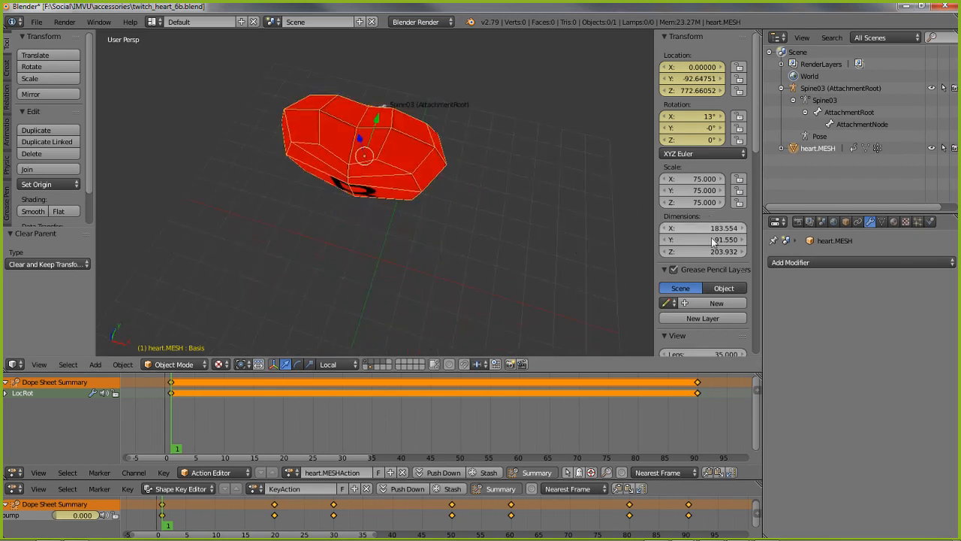
scroll(713, 240, "down", 4)
scroll(713, 331, "down", 4)
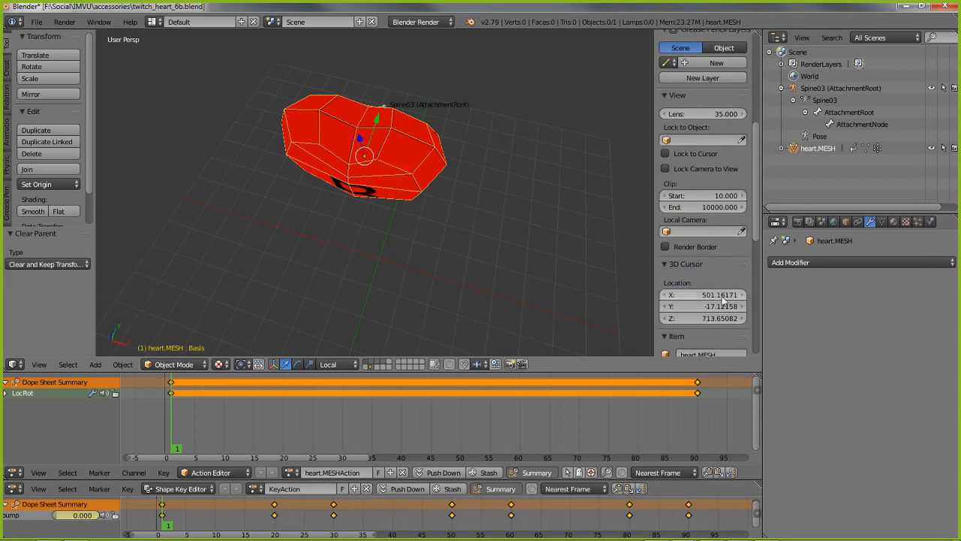
left_click(721, 295)
type("0")
key("Return")
left_click(718, 307)
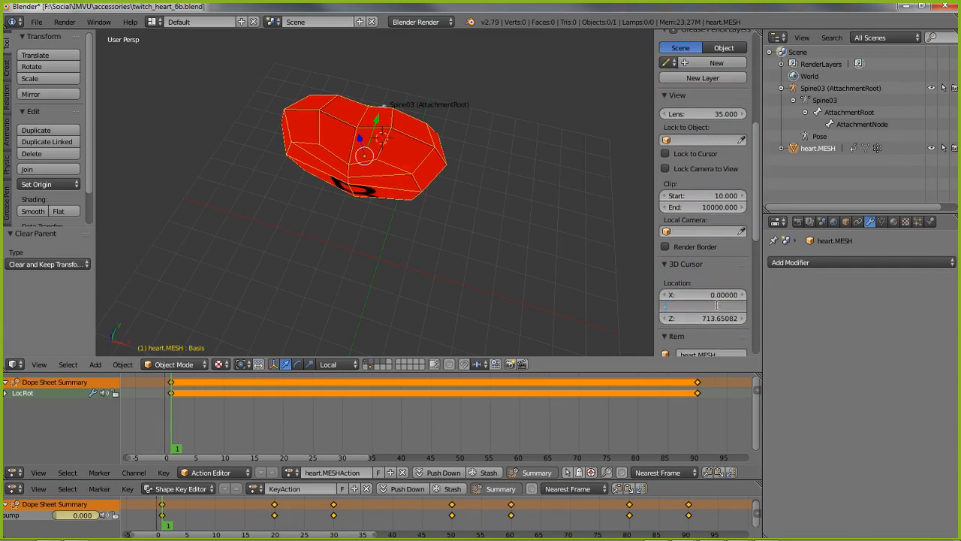
type("0")
key("Return")
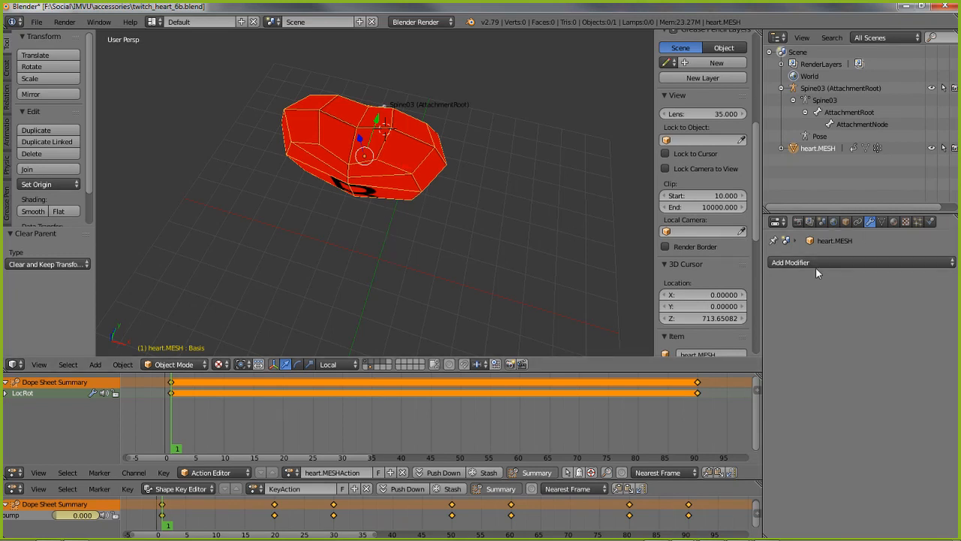
left_click(729, 319)
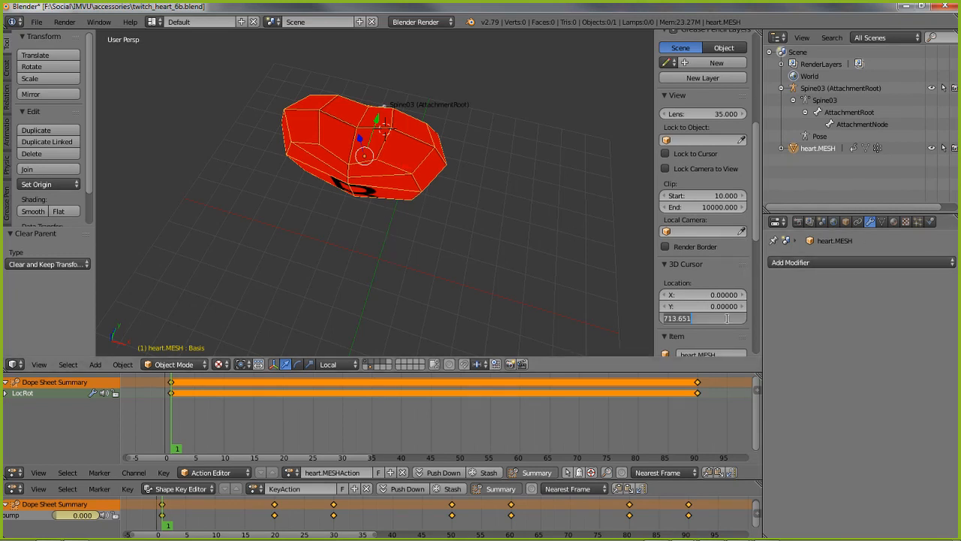
type("0")
key("Return")
Snap the heart mesh to the 3D cursor at the world origin
middle_click_drag(371, 245, 423, 239)
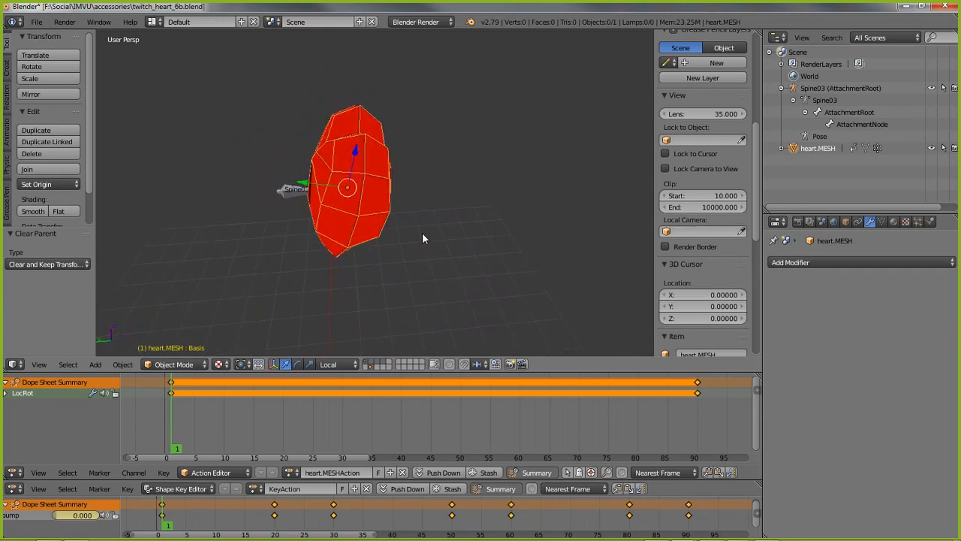
middle_click_drag(423, 239, 298, 253)
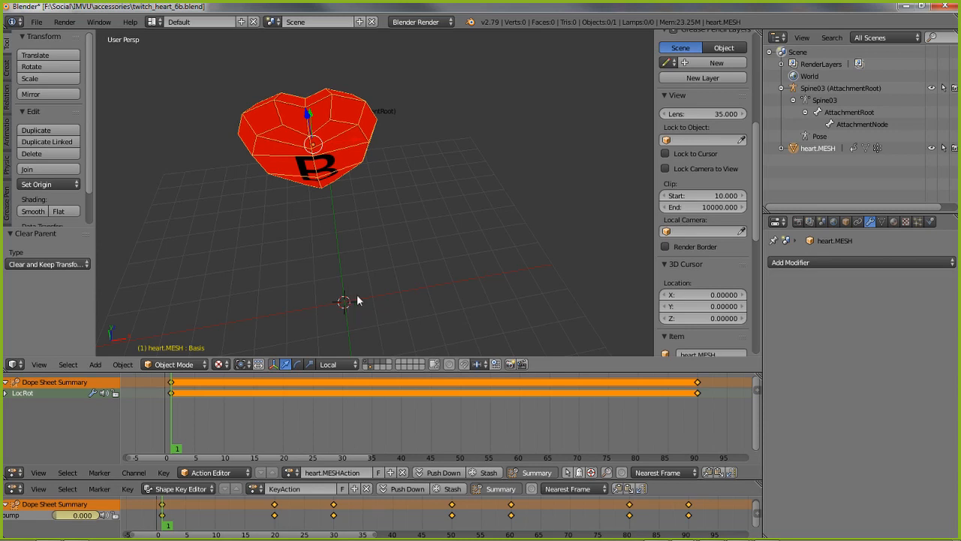
key("shift+s")
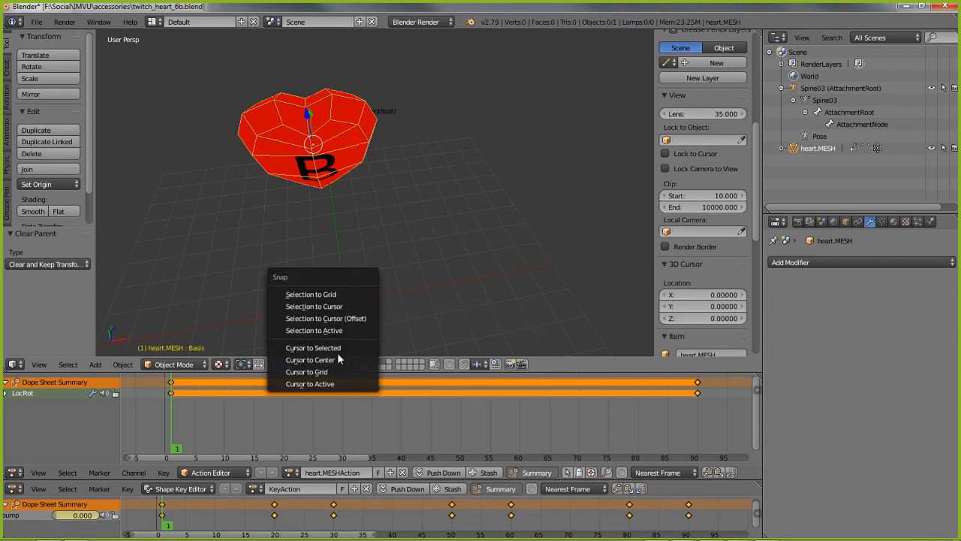
left_click(336, 306)
middle_click_drag(440, 290, 320, 203)
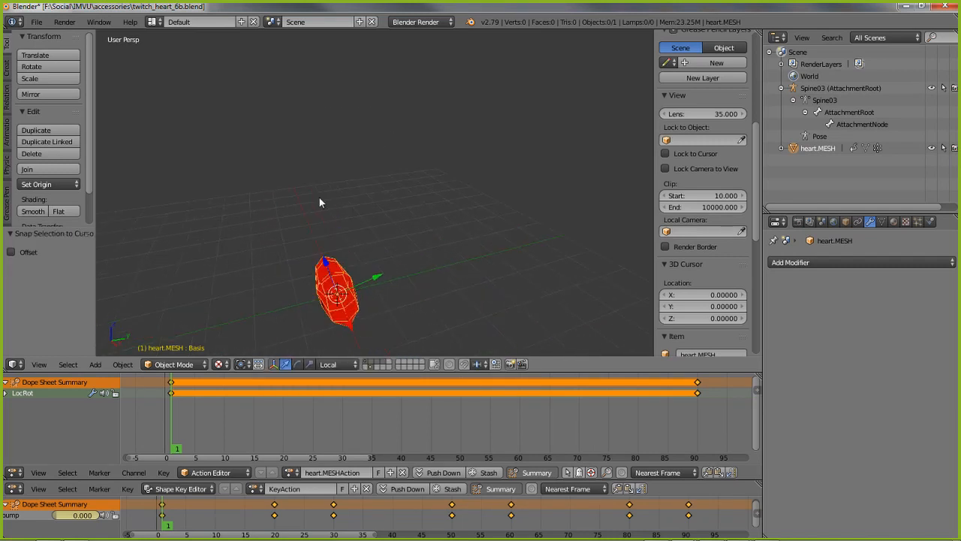
Delete the Spine03 (AttachmentRoot) armature, then select the heart mesh and frame it in the view
scroll(320, 199, "down", 3)
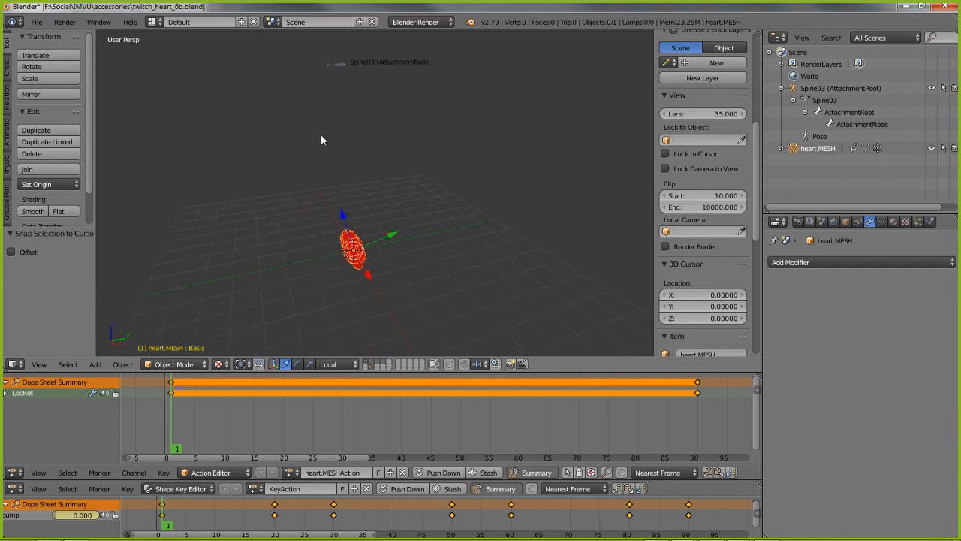
middle_click_drag(322, 117, 325, 141, "shift")
right_click(342, 102)
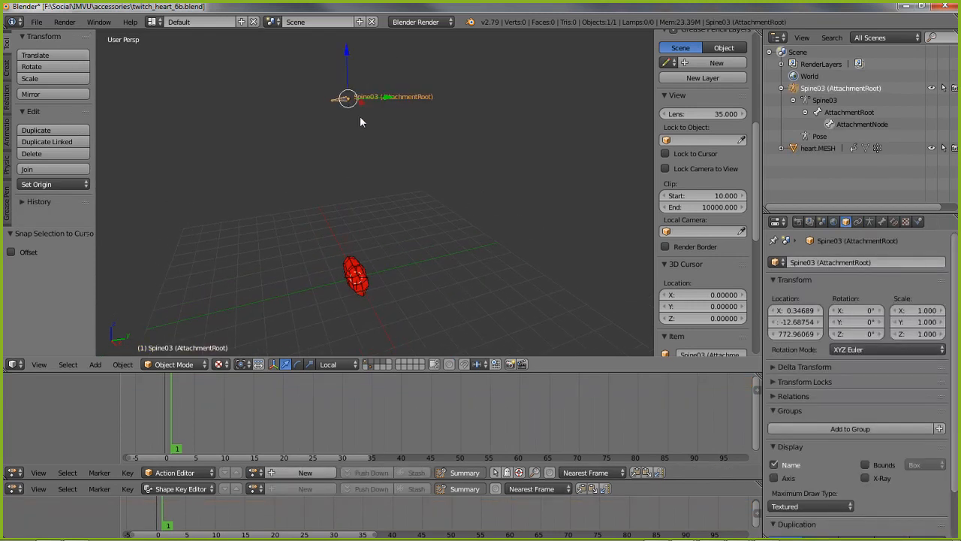
key("x")
left_click(343, 118)
right_click(359, 284)
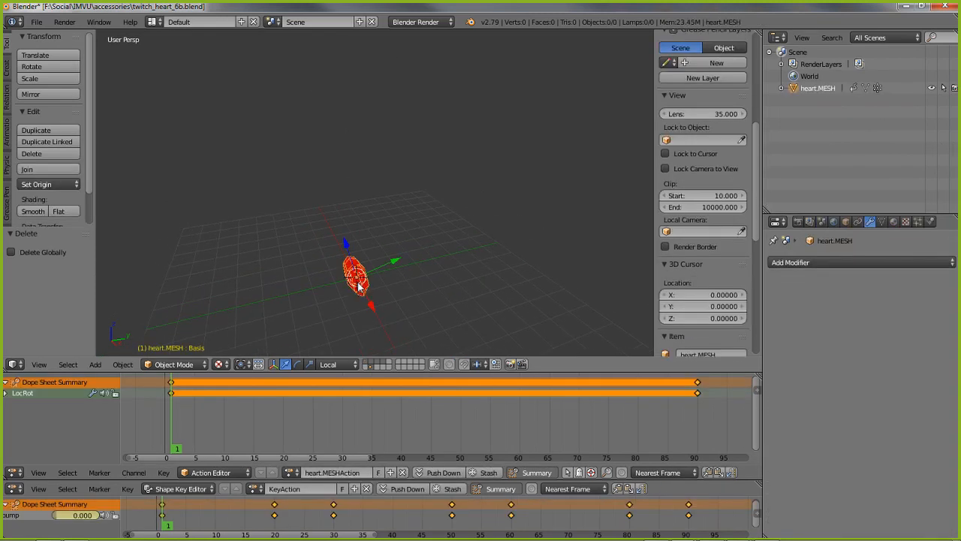
key("KP_Decimal")
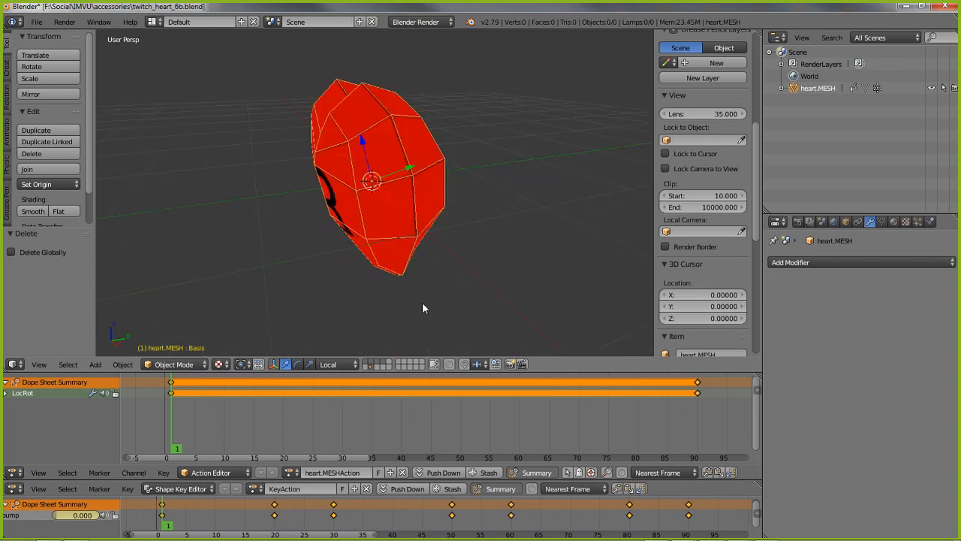
middle_click_drag(359, 258, 467, 246)
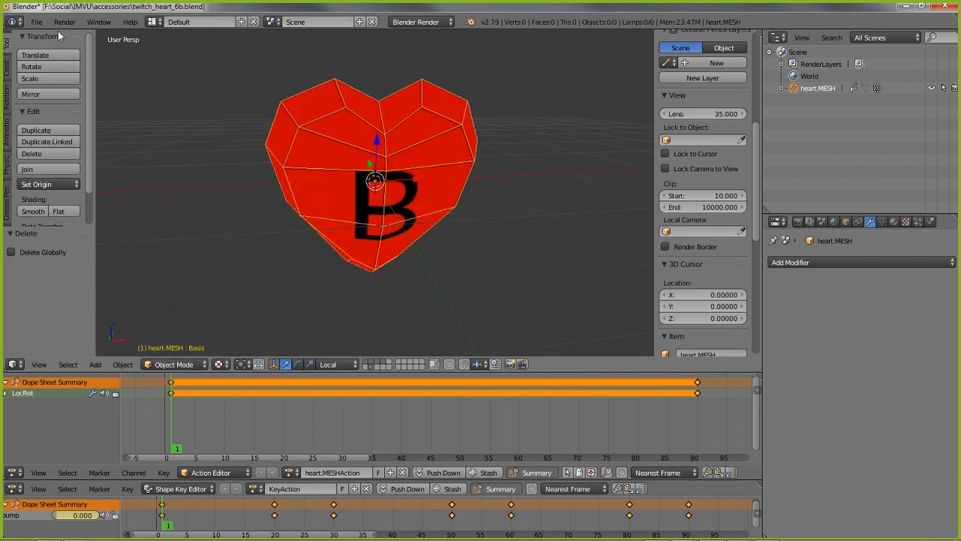
Save the file under the new name twitch_heart_7.blend in the accessories folder
left_click(36, 22)
left_click(60, 126)
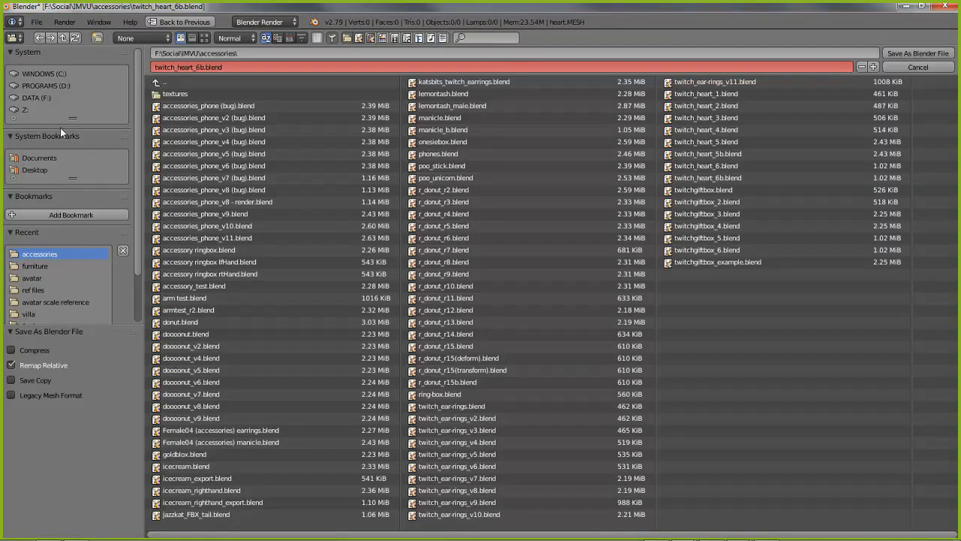
left_click(205, 68)
left_click_drag(196, 68, 273, 67)
type("7")
key("Return")
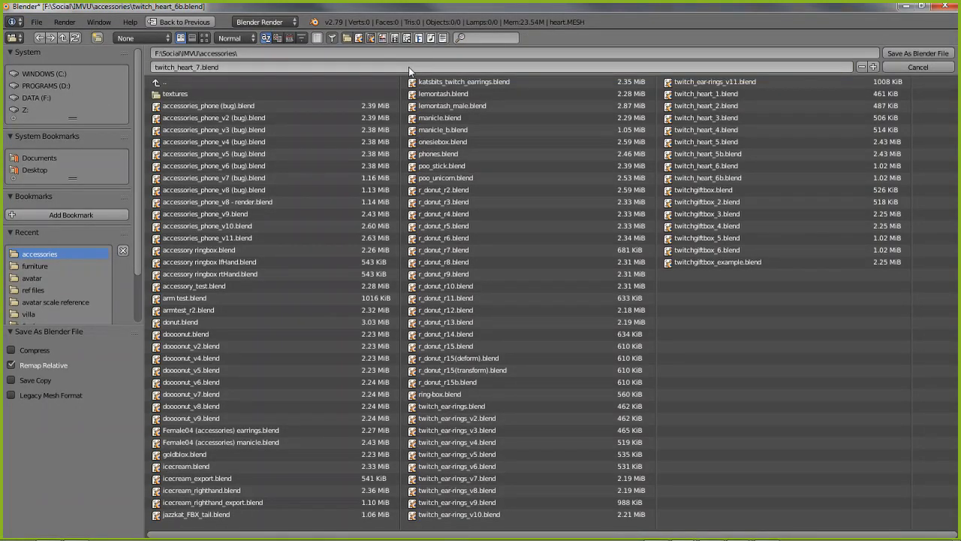
left_click(913, 51)
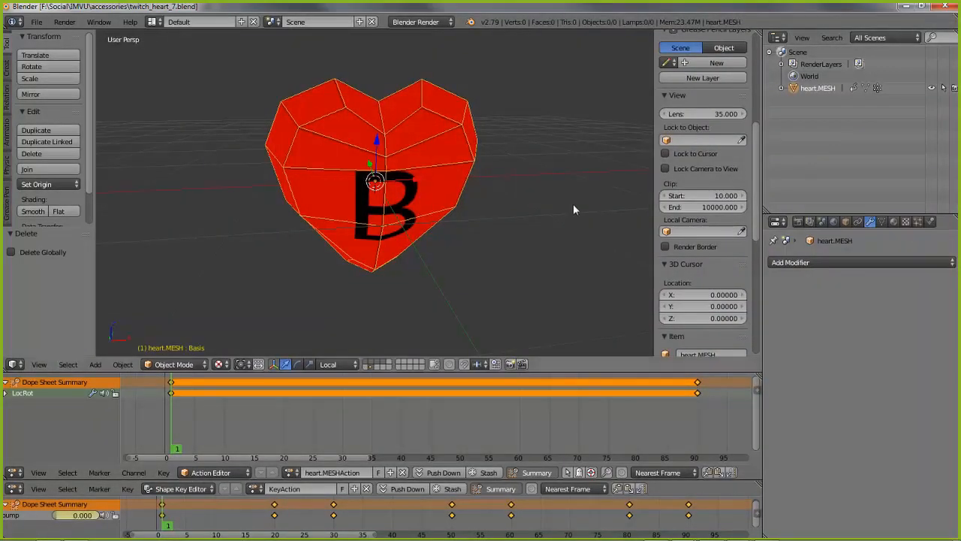
Review the heart mesh's location, rotation and scale in its object properties, viewing it from the side
scroll(712, 184, "up", 8)
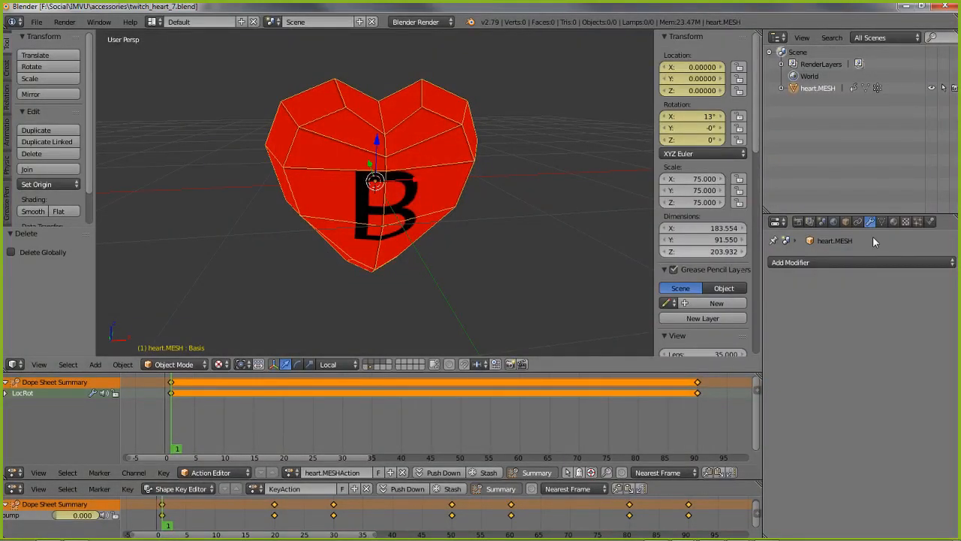
left_click(845, 221)
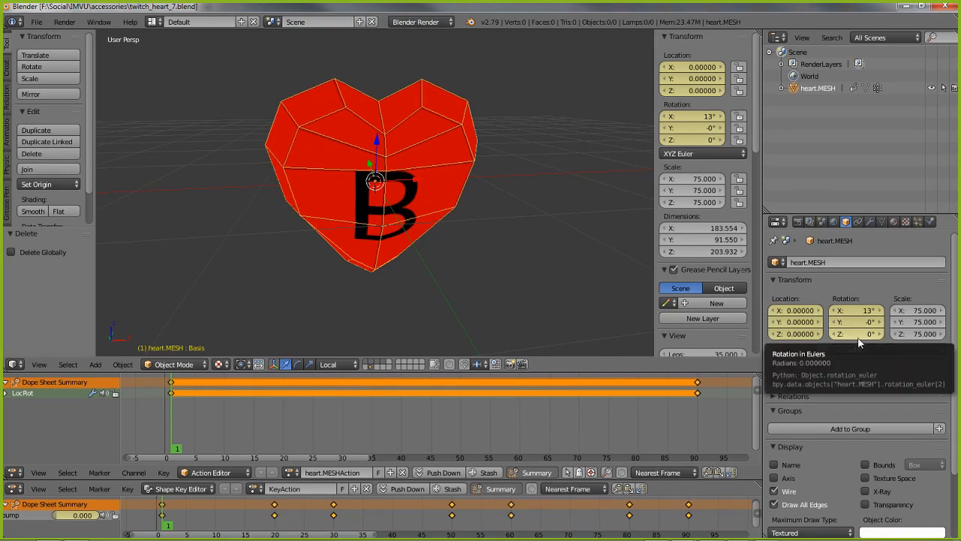
middle_click_drag(447, 174, 365, 188)
Check the main, geometry, armature and animation options of the FBX export, then export the scene to the accessories folder as twitch_heart_7.fbx
left_click(36, 22)
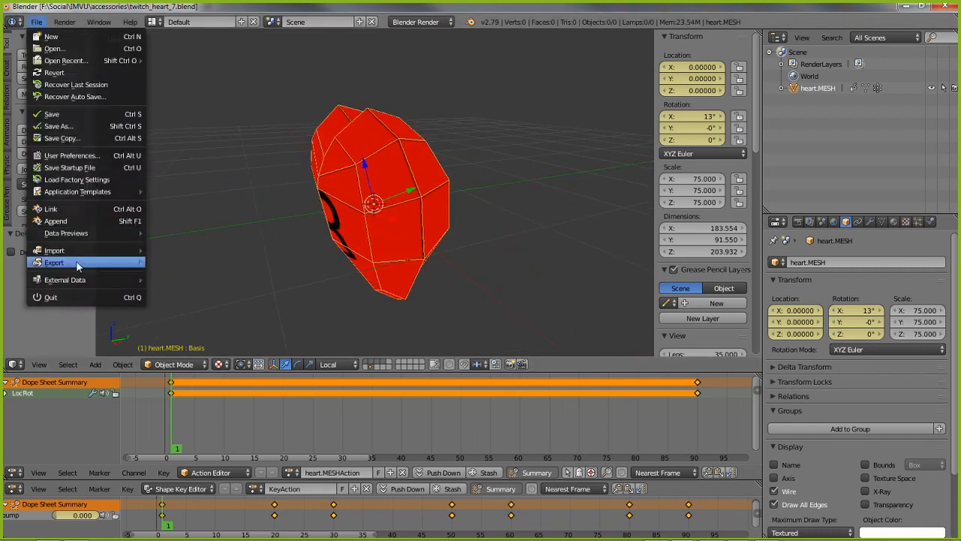
mouse_move(75, 267)
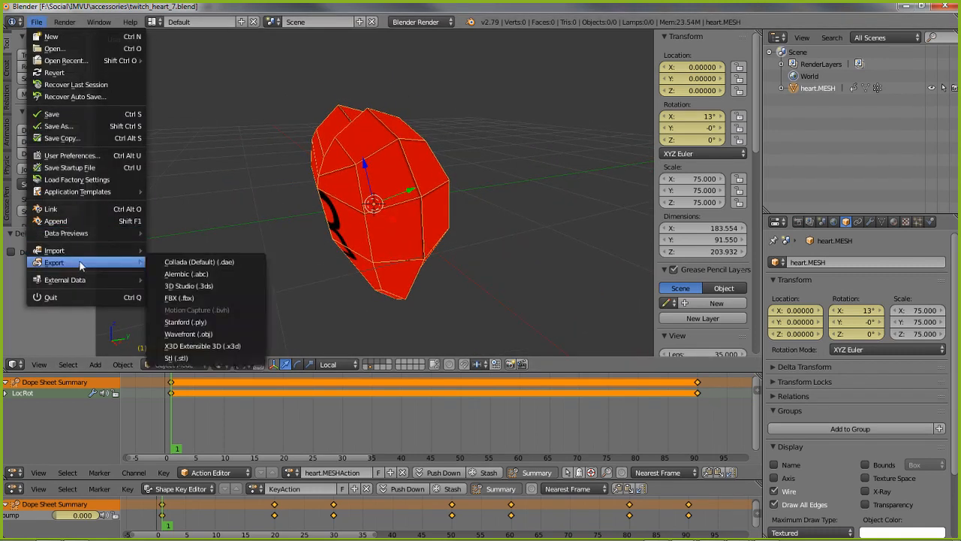
left_click(173, 297)
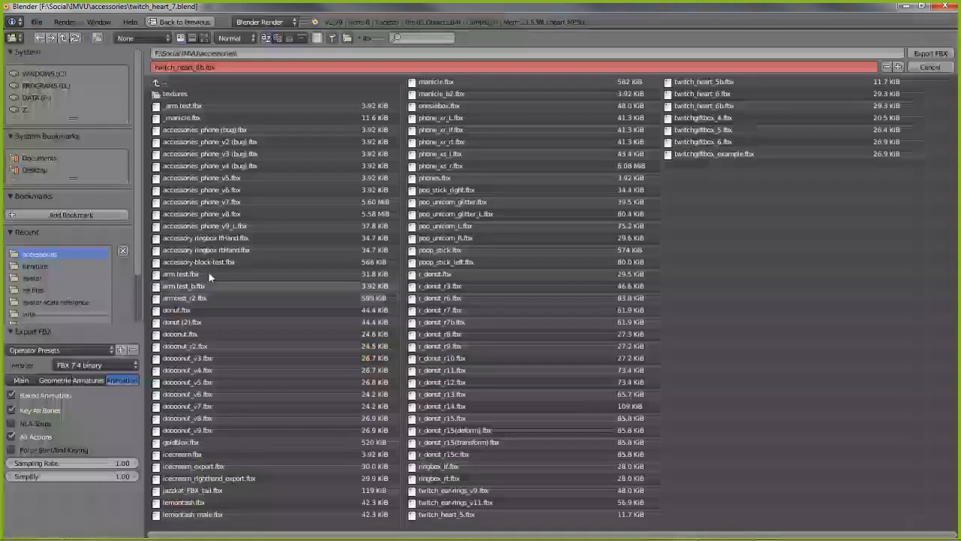
left_click(23, 380)
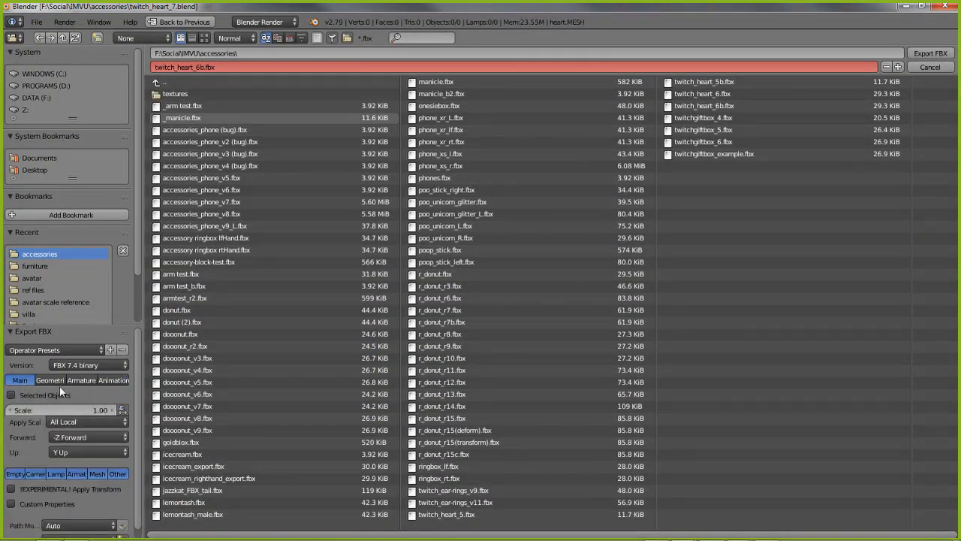
left_click(44, 381)
left_click(84, 382)
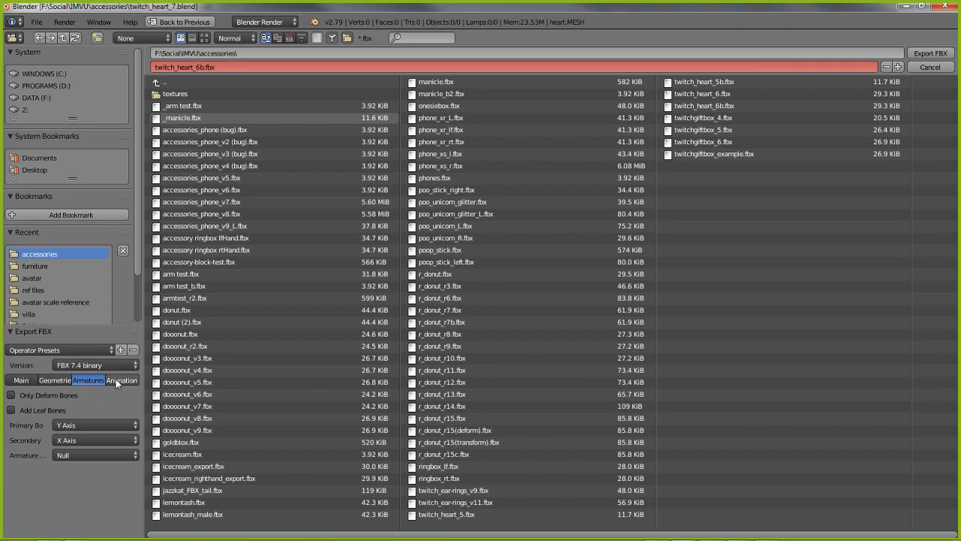
left_click(119, 381)
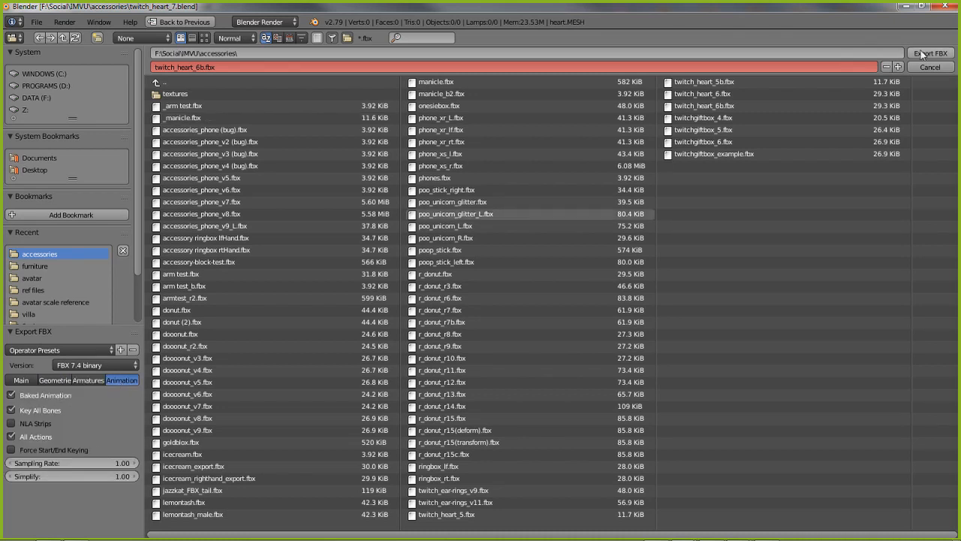
left_click(201, 68)
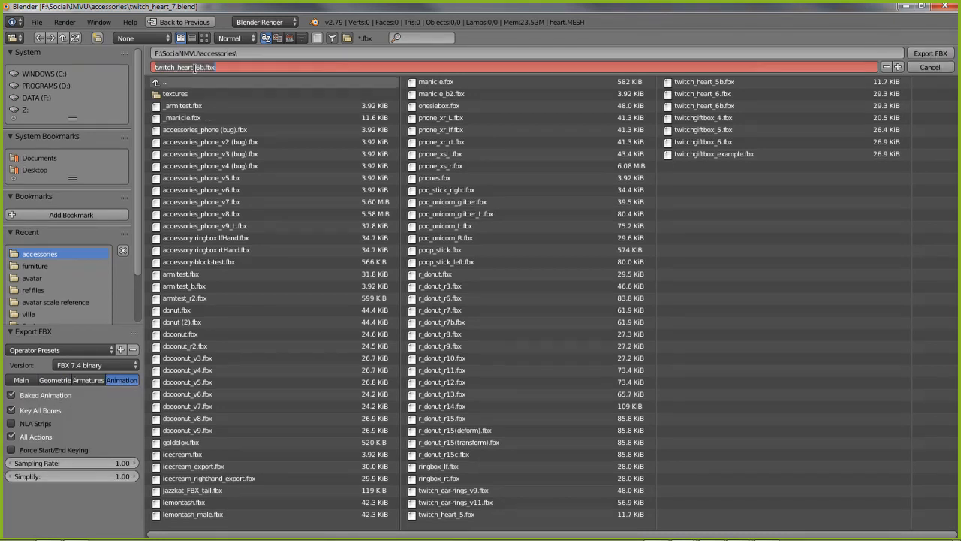
left_click_drag(196, 68, 279, 66)
type("7")
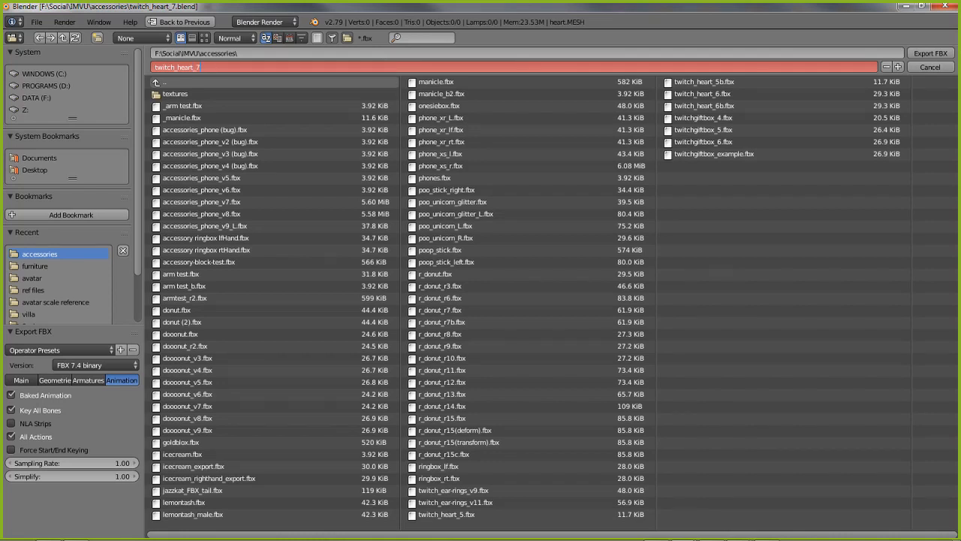
key("Return")
left_click(931, 56)
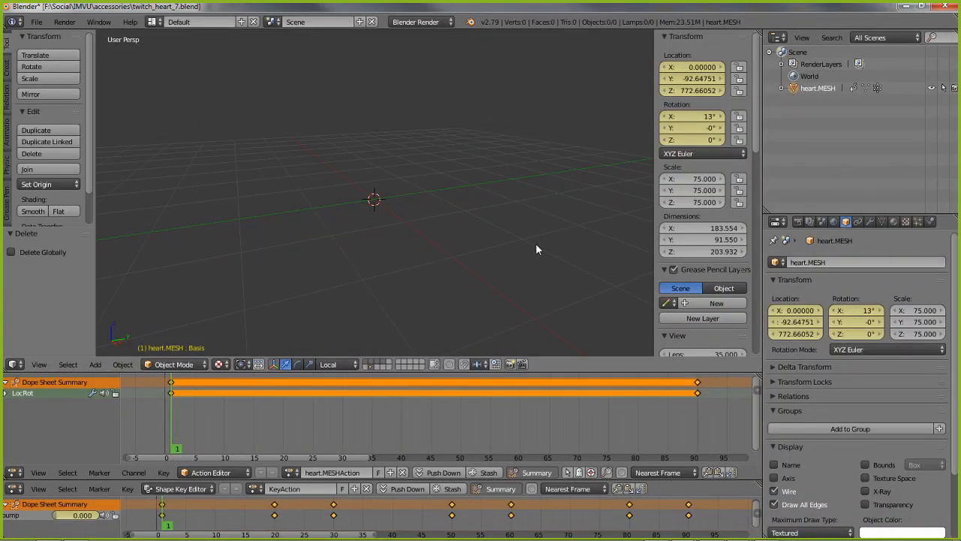
At frame 1, snap the heart mesh to the 3D cursor at the origin and insert a LocRot keyframe
middle_click_drag(378, 126, 388, 178, "shift")
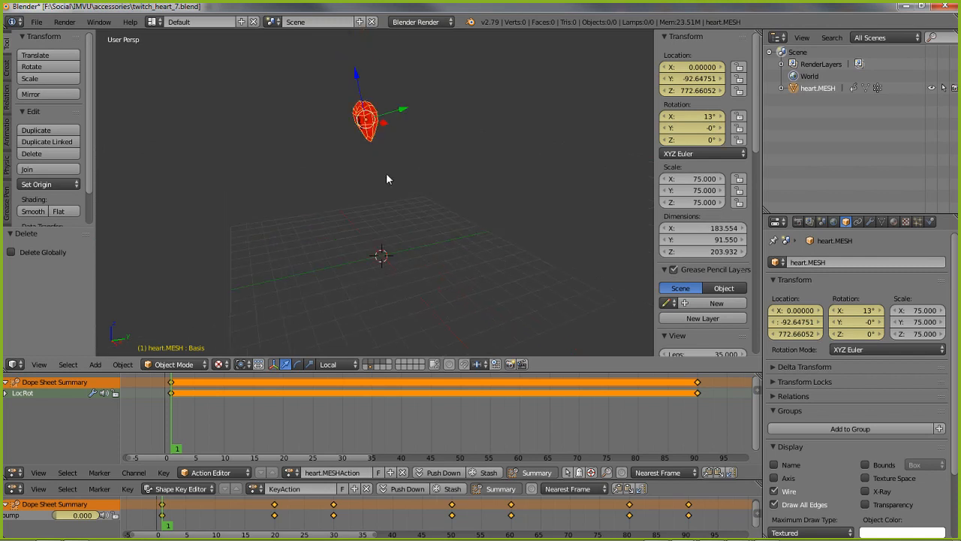
mouse_move(177, 439)
left_mouse_down()
mouse_move(712, 427)
mouse_move(174, 423)
left_mouse_up()
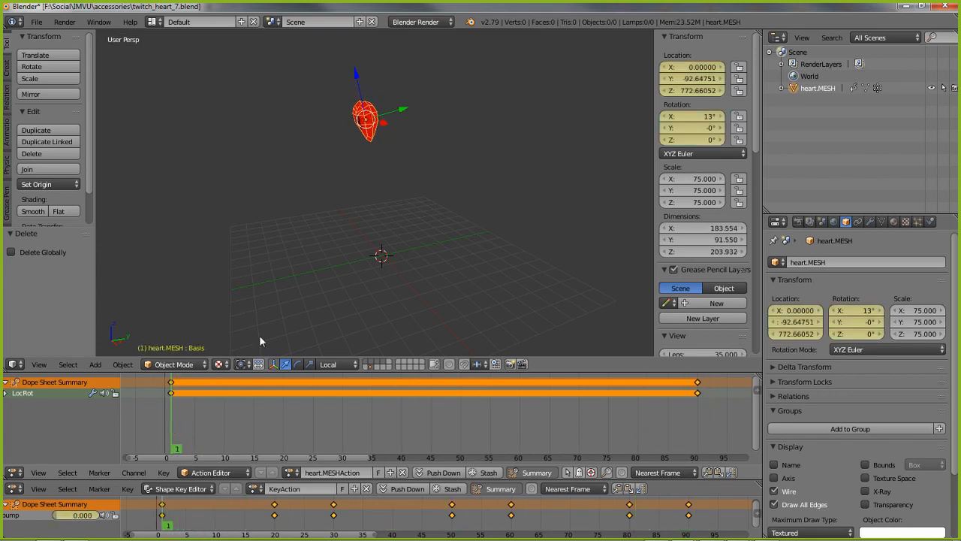
scroll(342, 217, "up", 3)
middle_click_drag(330, 155, 329, 178, "shift")
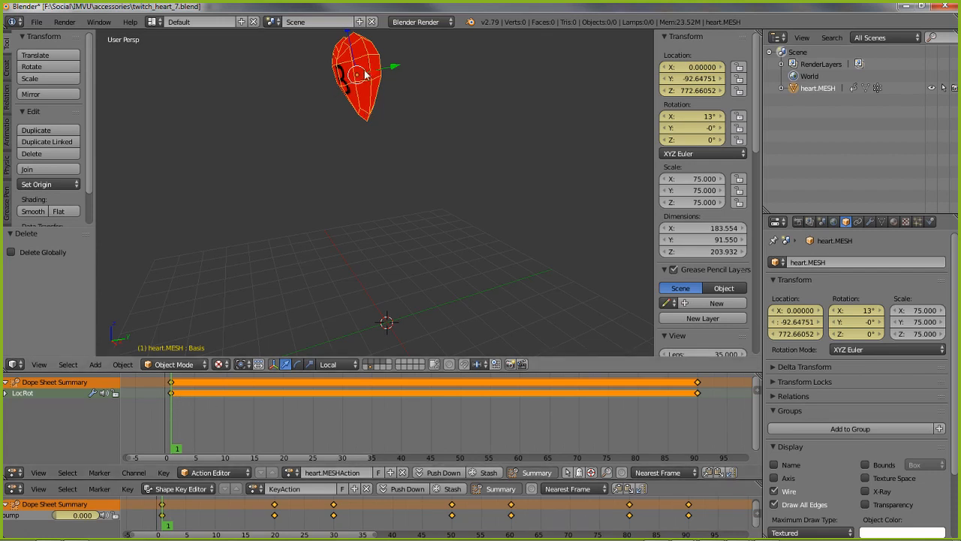
key("shift+s")
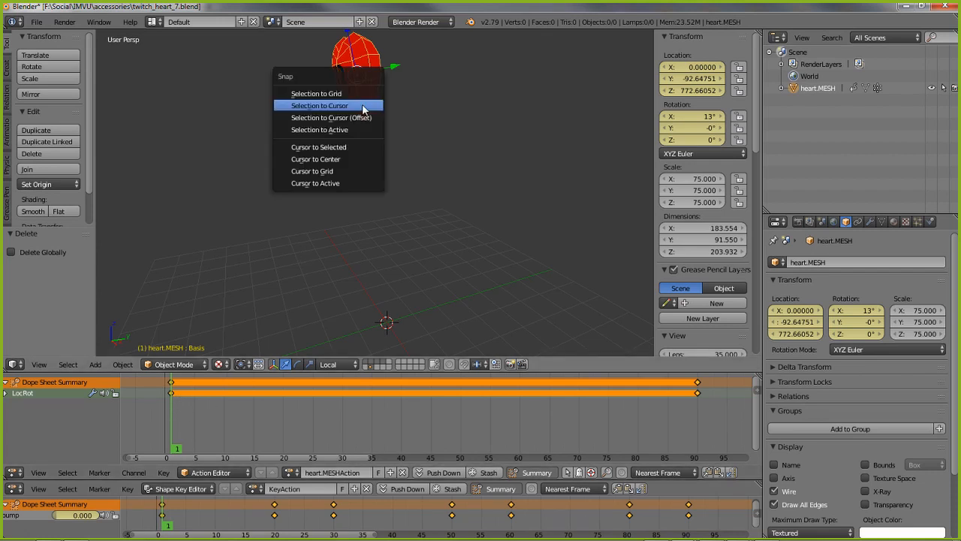
left_click(314, 108)
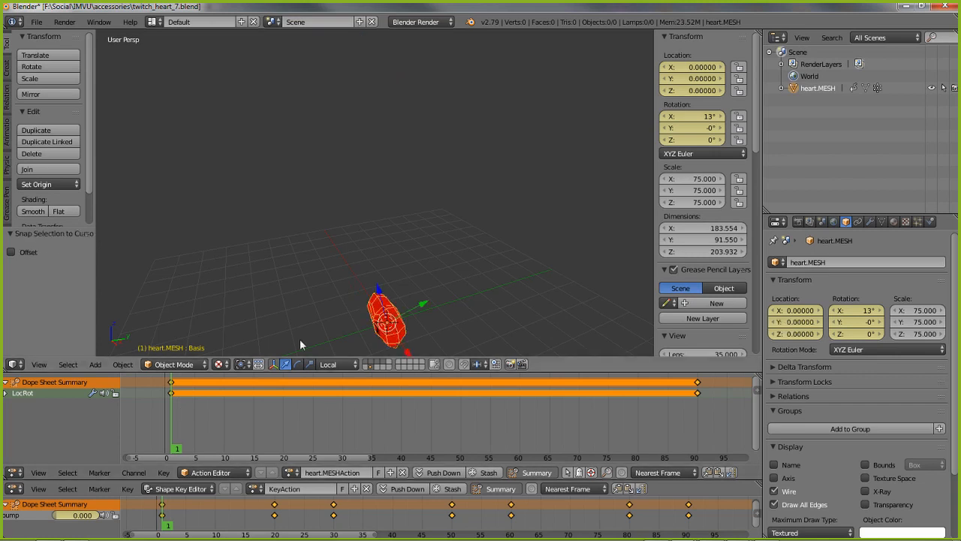
key("i")
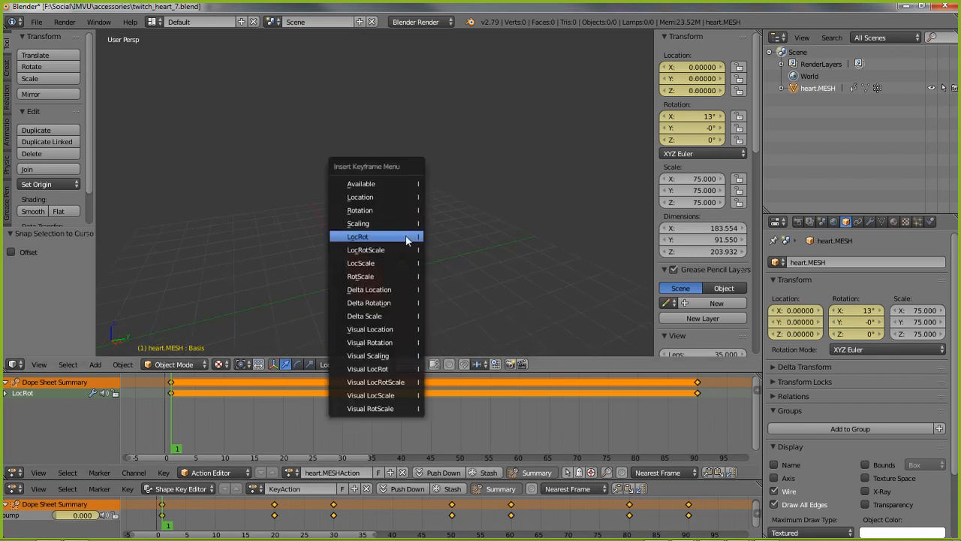
left_click(360, 237)
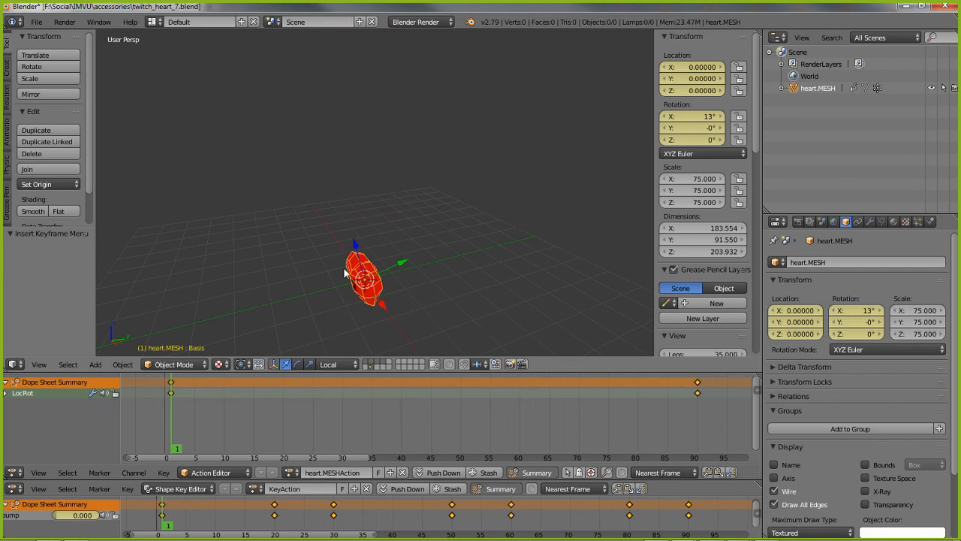
At frame 90, snap the heart mesh to the 3D cursor at the origin and insert a LocRot keyframe
left_click(179, 453)
left_click_drag(195, 453, 171, 423)
left_click(701, 394)
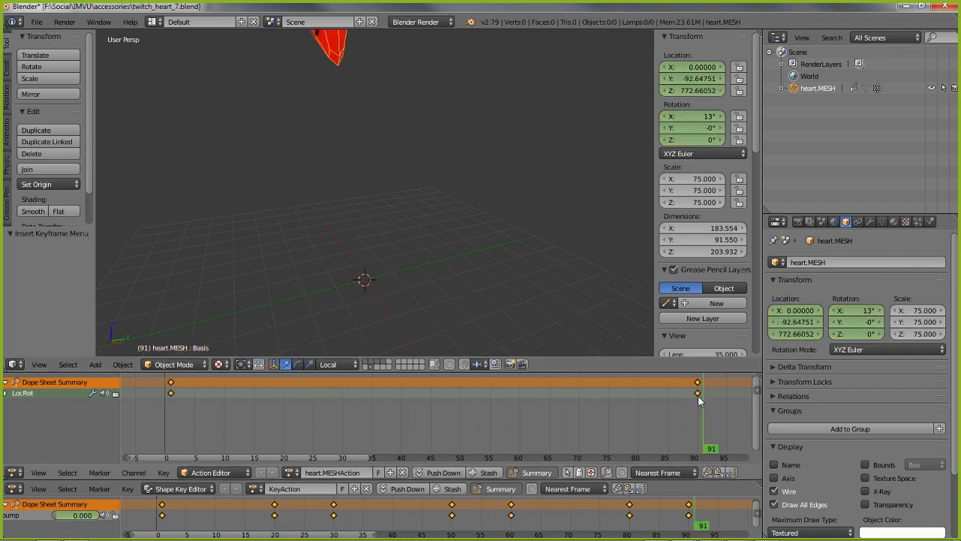
left_click(697, 401)
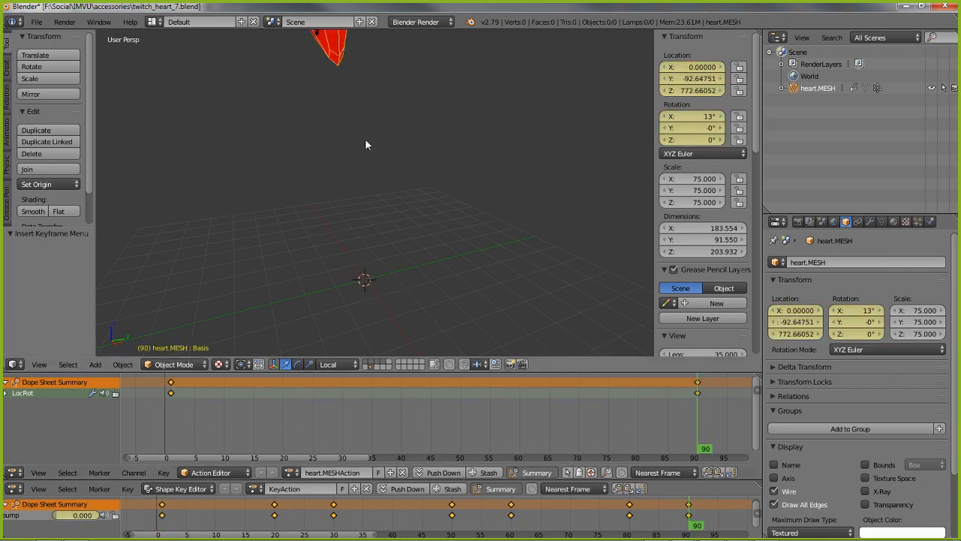
key("shift+s")
left_click(344, 144)
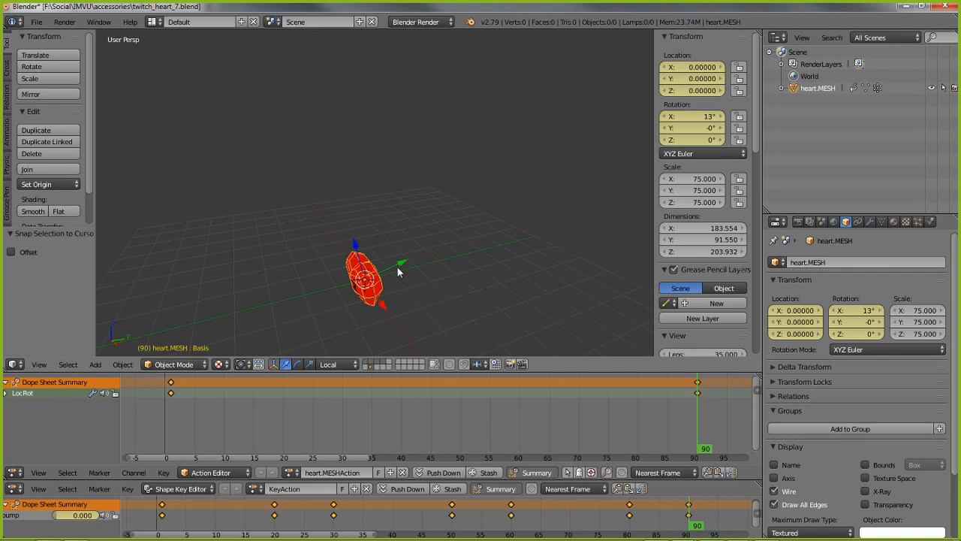
key("i")
left_click(422, 220)
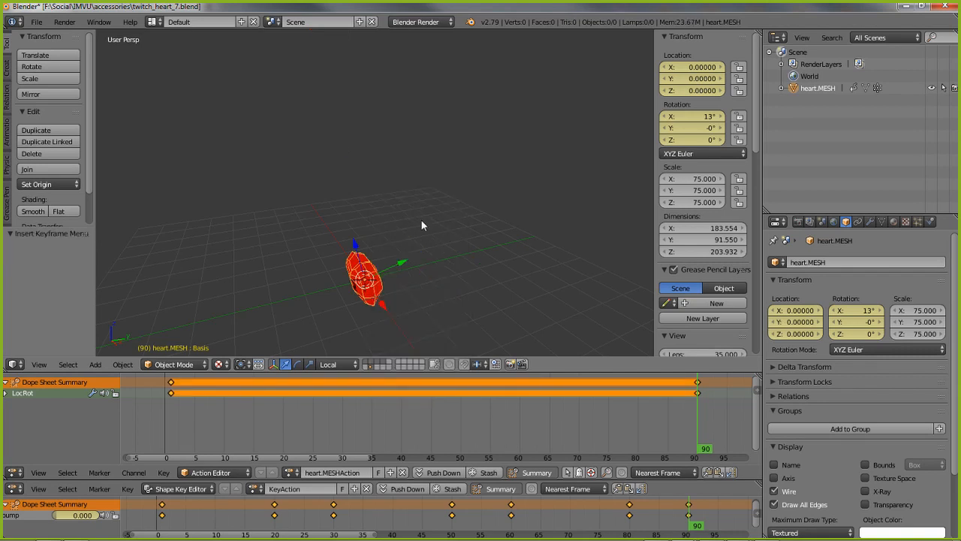
Scrub through the animation between the first and last keyframes to check the heart's position and beating
left_click_drag(696, 452, 190, 412)
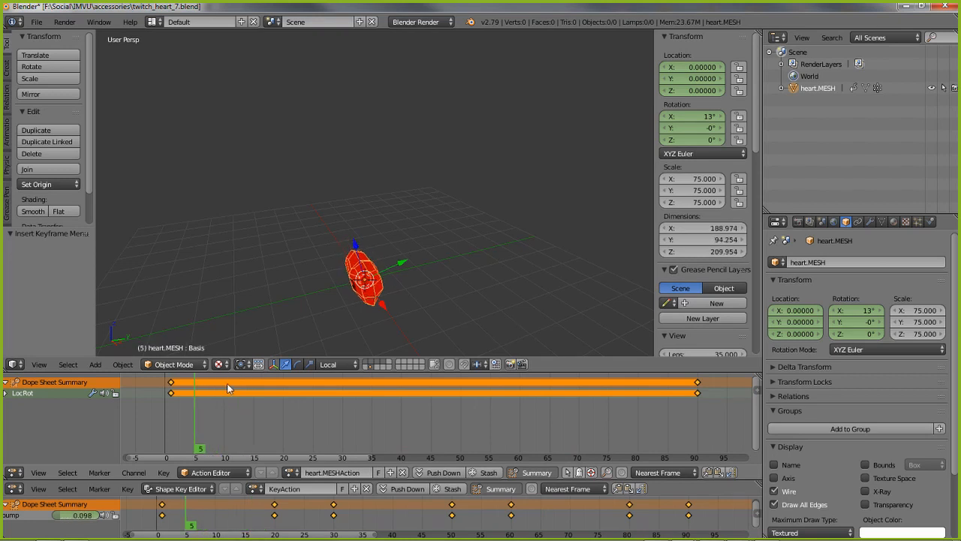
scroll(443, 197, "up", 2)
middle_click_drag(425, 260, 386, 231)
left_click_drag(190, 449, 646, 432)
left_click_drag(590, 439, 331, 420)
Save over twitch_heart_7.blend and re-export the scene as FBX over twitch_heart_7.fbx
key("ctrl+s")
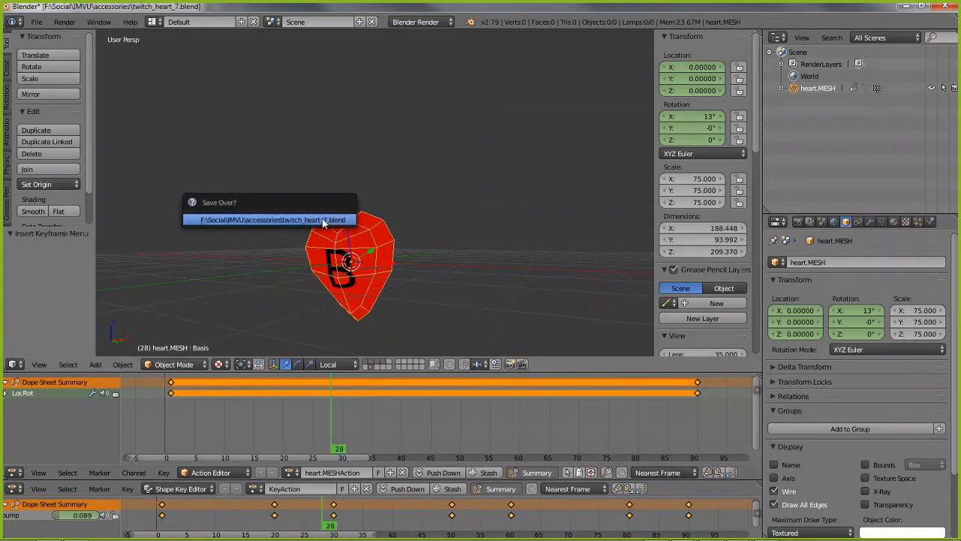
left_click(324, 220)
left_click(37, 22)
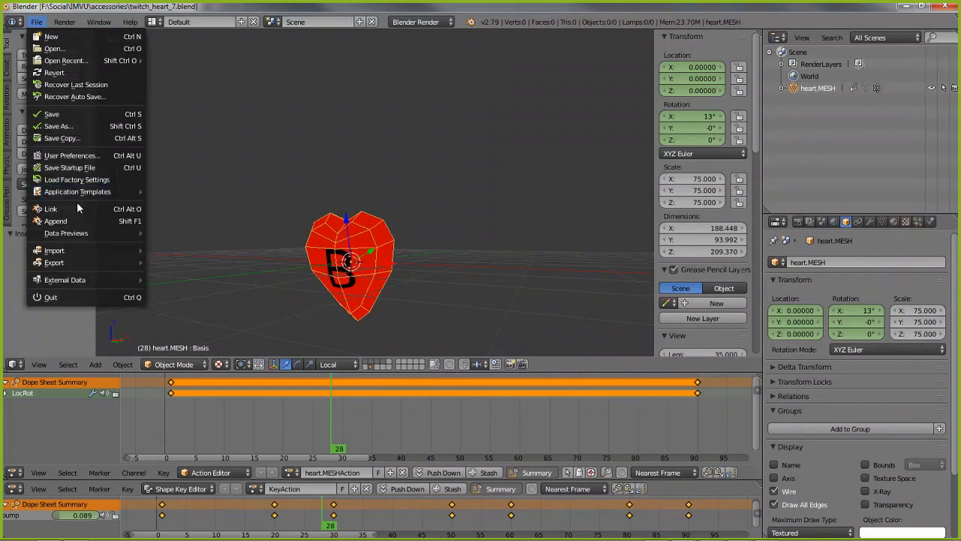
mouse_move(81, 264)
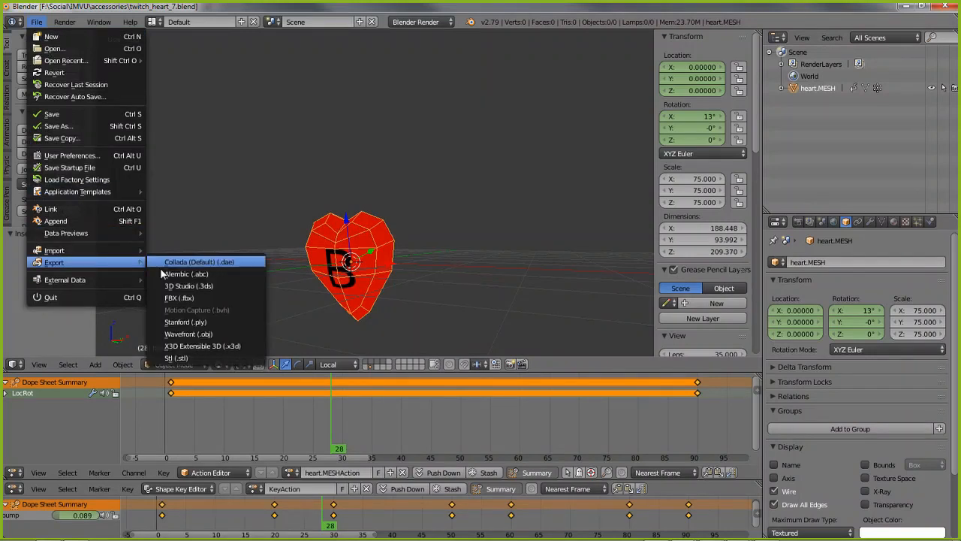
left_click(181, 299)
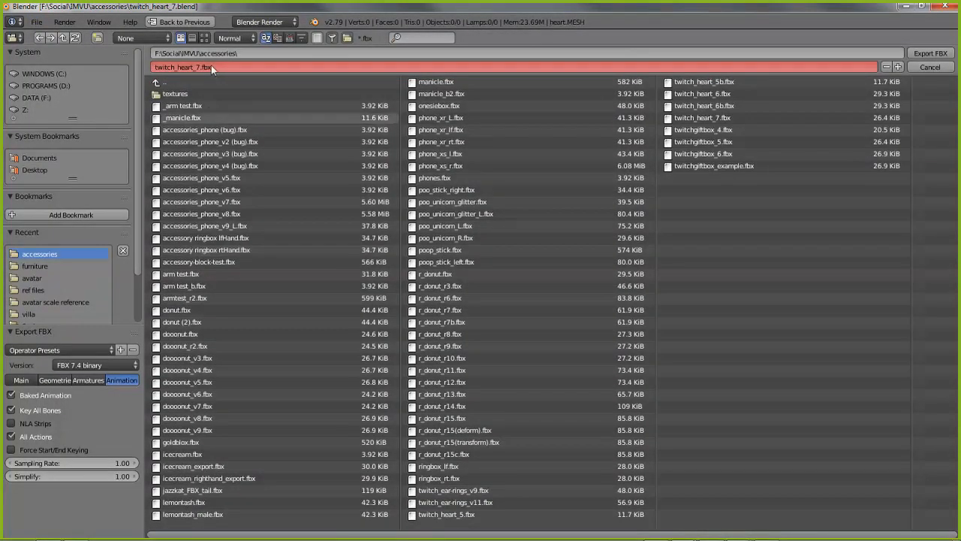
left_click(931, 53)
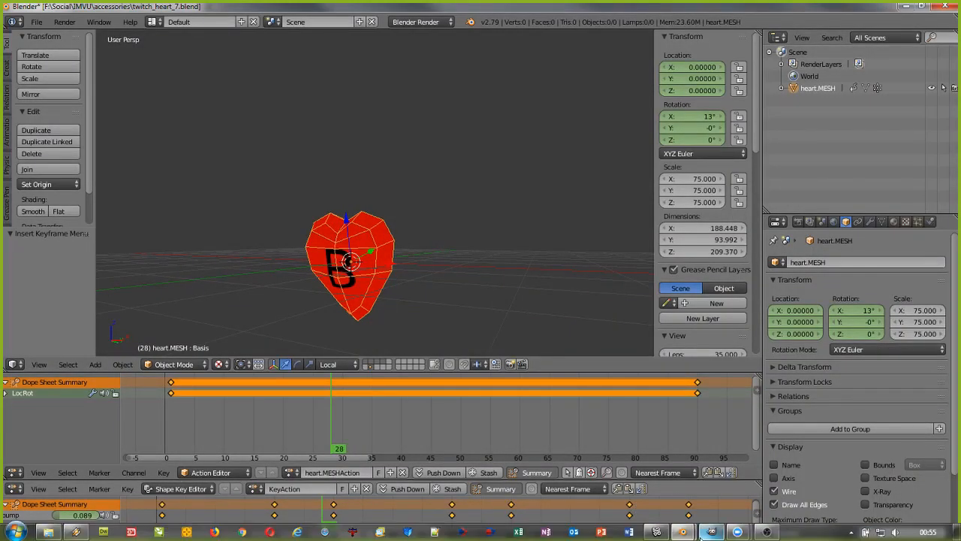
Switch to IMVU and inspect the previously imported heart on the avatar's back from several angles in Editor 2
left_click(656, 532)
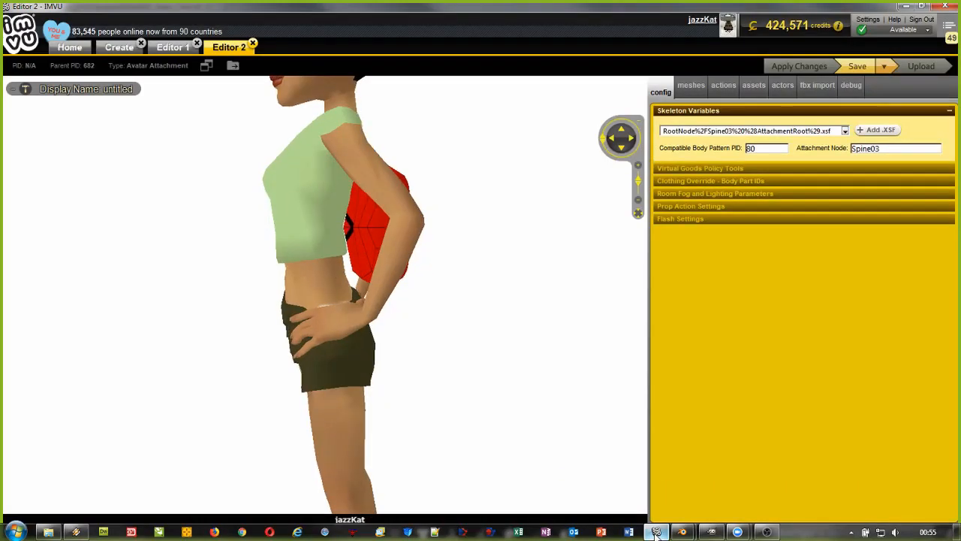
left_click_drag(481, 333, 450, 335)
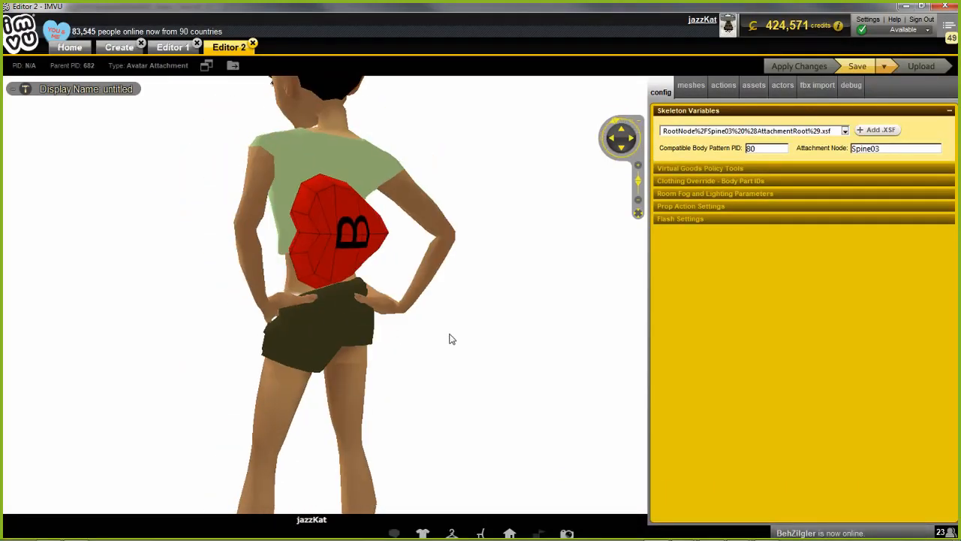
left_click_drag(238, 337, 342, 223)
scroll(349, 328, "down", 5)
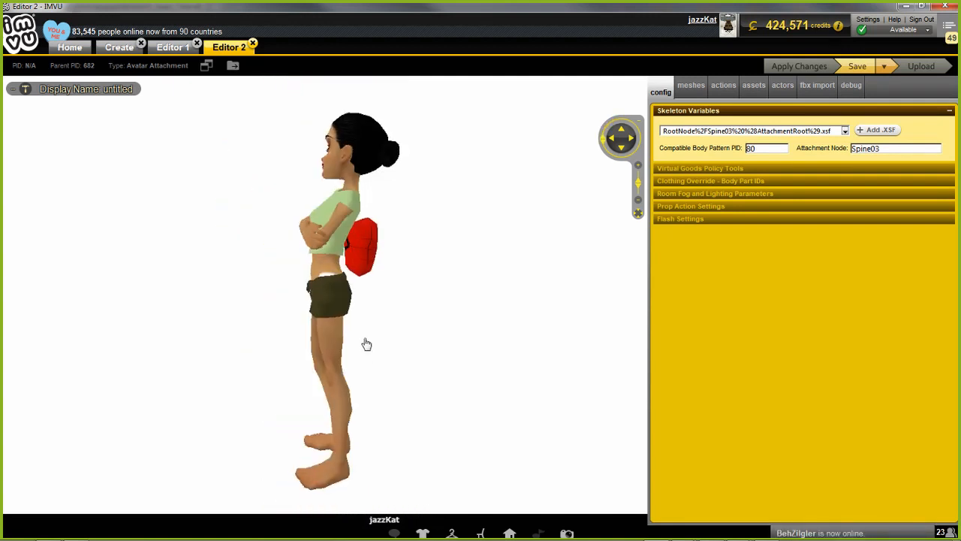
scroll(360, 341, "up", 2)
left_click_drag(449, 306, 408, 308)
Derive a new product from the Female Accessory base, product 682 (Glasses Spice Lagoon)
left_click(120, 47)
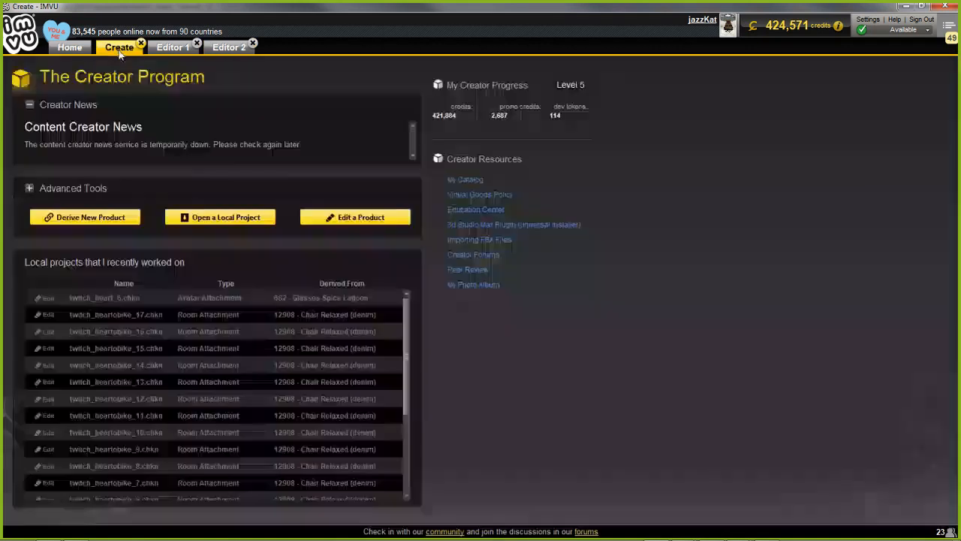
left_click(79, 218)
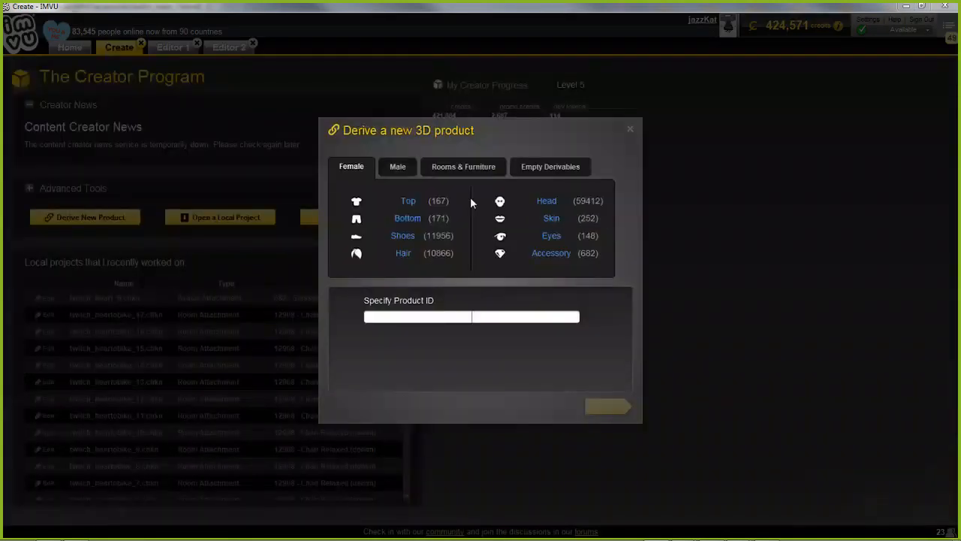
left_click(553, 255)
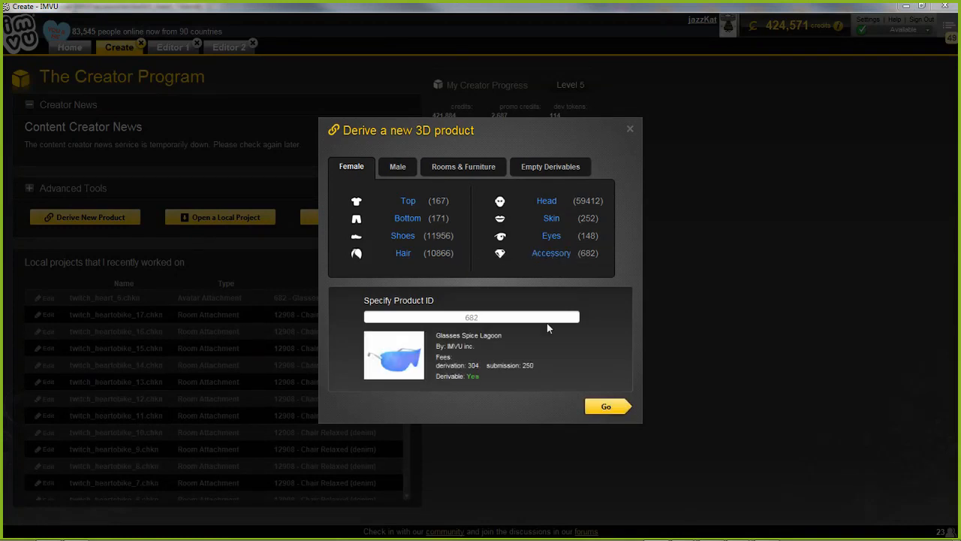
left_click(605, 410)
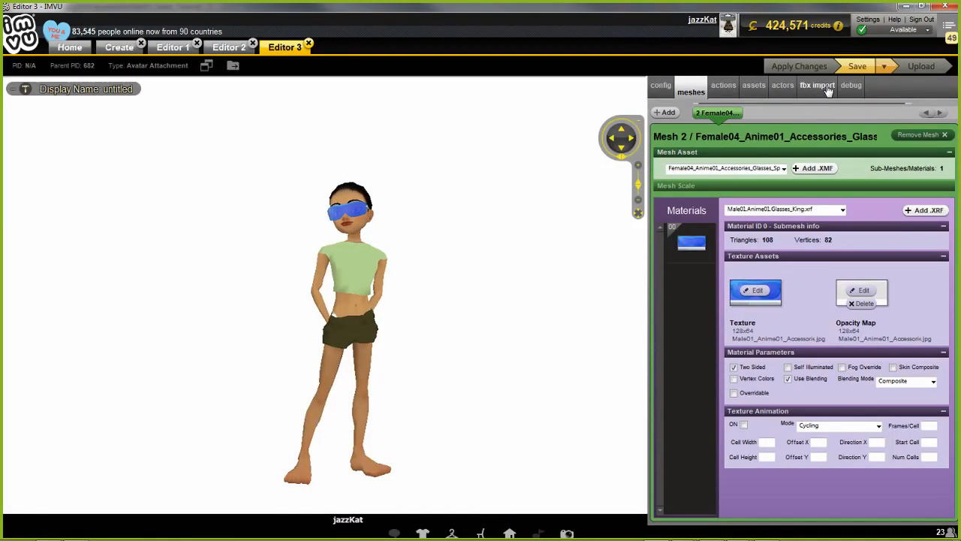
Import twitch_heart_7.fbx into the product at a scale of 0.01 and apply the changes
left_click(817, 86)
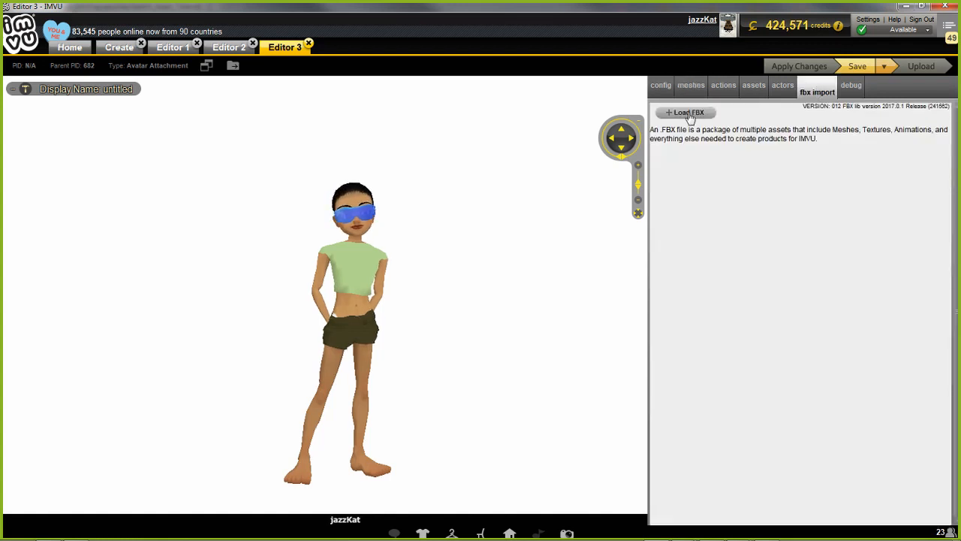
left_click(688, 113)
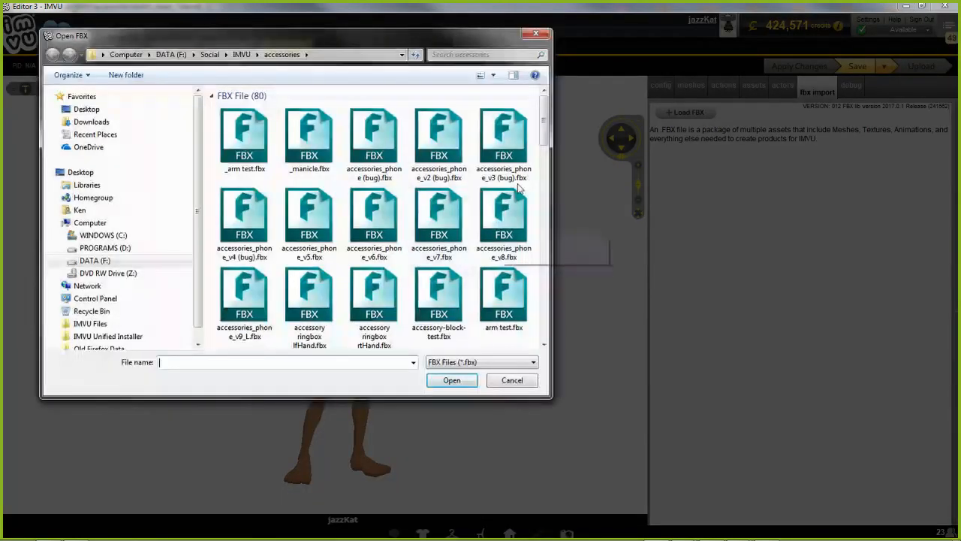
left_click_drag(544, 113, 549, 300)
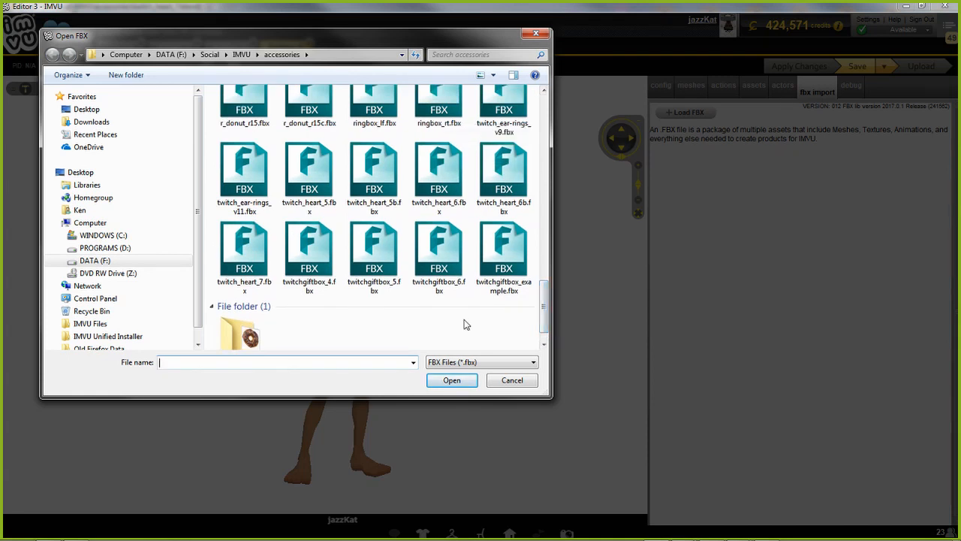
left_click(268, 262)
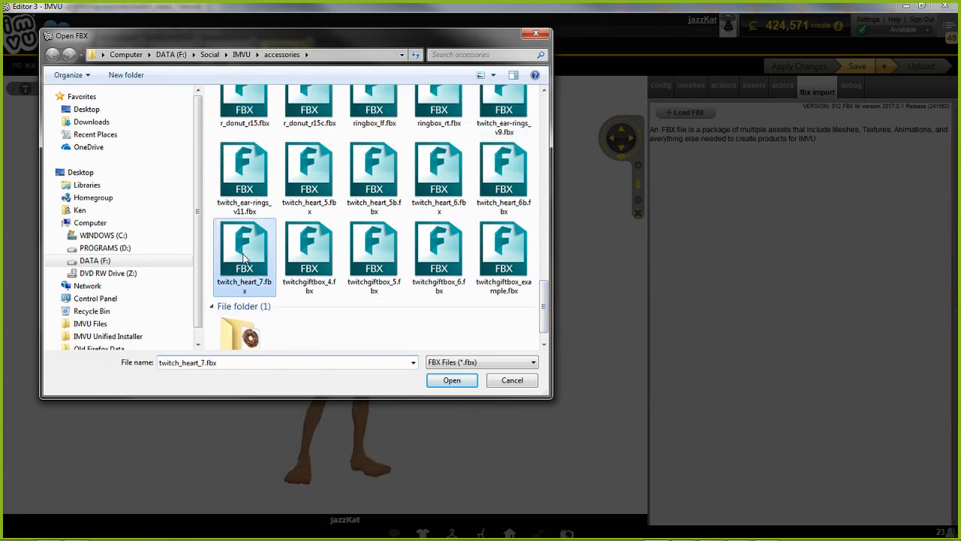
left_click(451, 380)
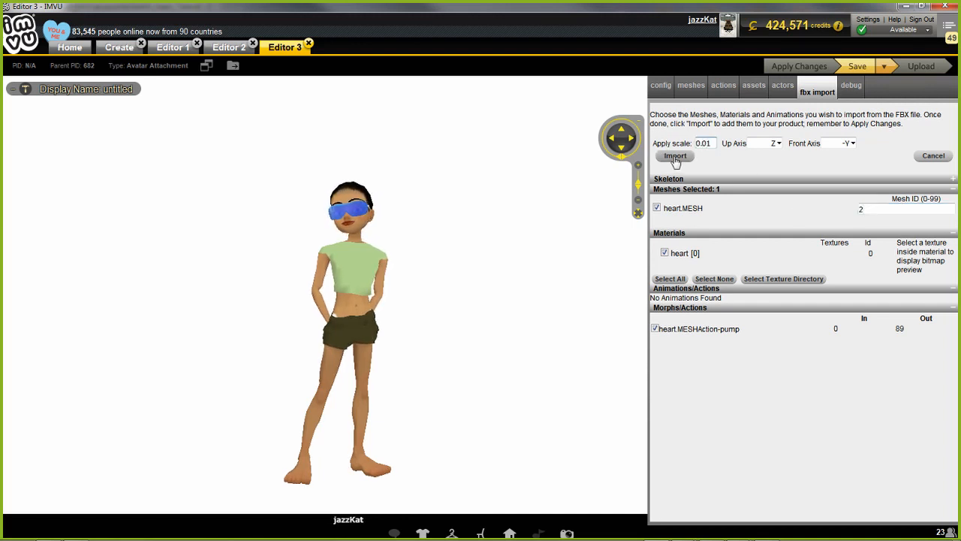
left_click(676, 157)
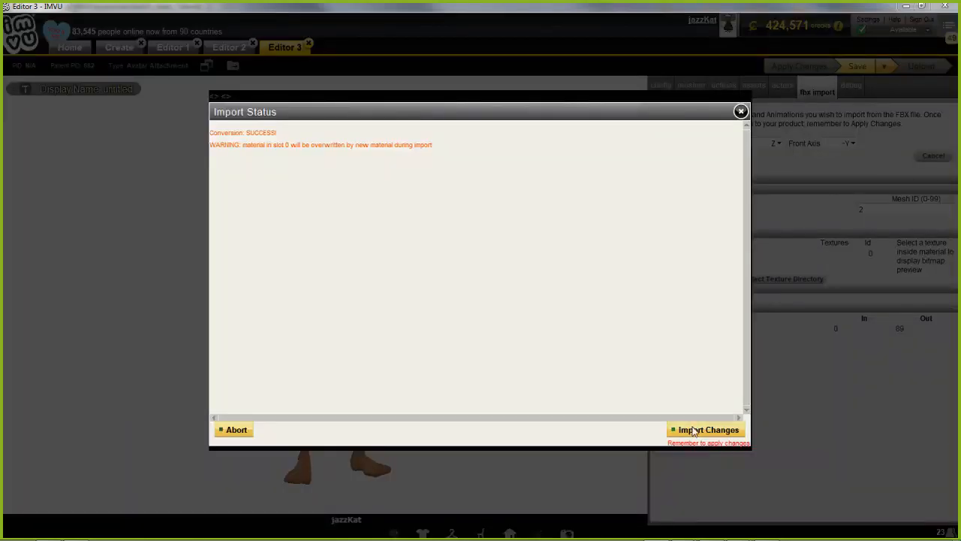
left_click(695, 431)
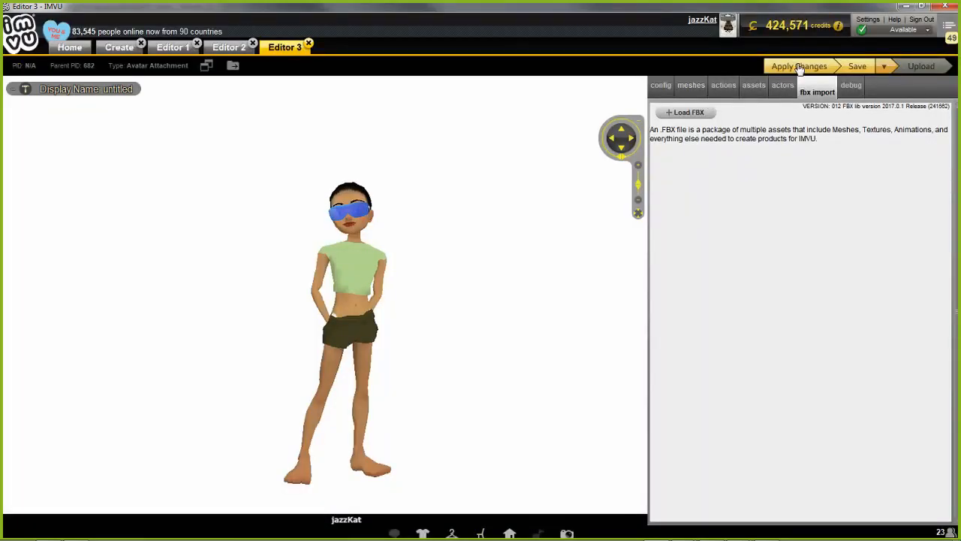
left_click(799, 70)
Inspect the imported heart on the avatar's head up close from behind
scroll(407, 320, "up", 5)
left_click_drag(407, 320, 290, 303)
scroll(290, 303, "up", 3)
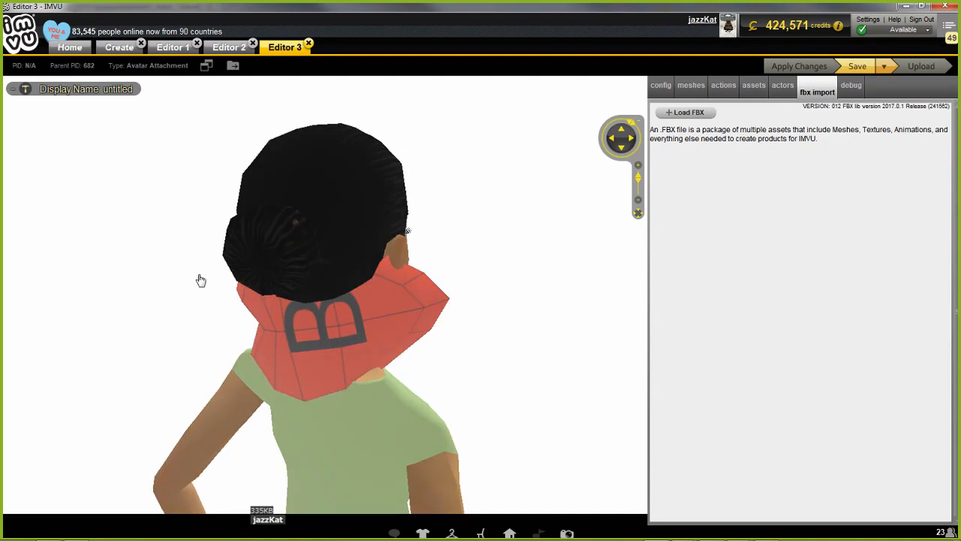
left_click_drag(200, 279, 274, 350)
Switch to Blender and check the heart's orientation from several angles, along with its vertex group and shape keys
mouse_move(685, 537)
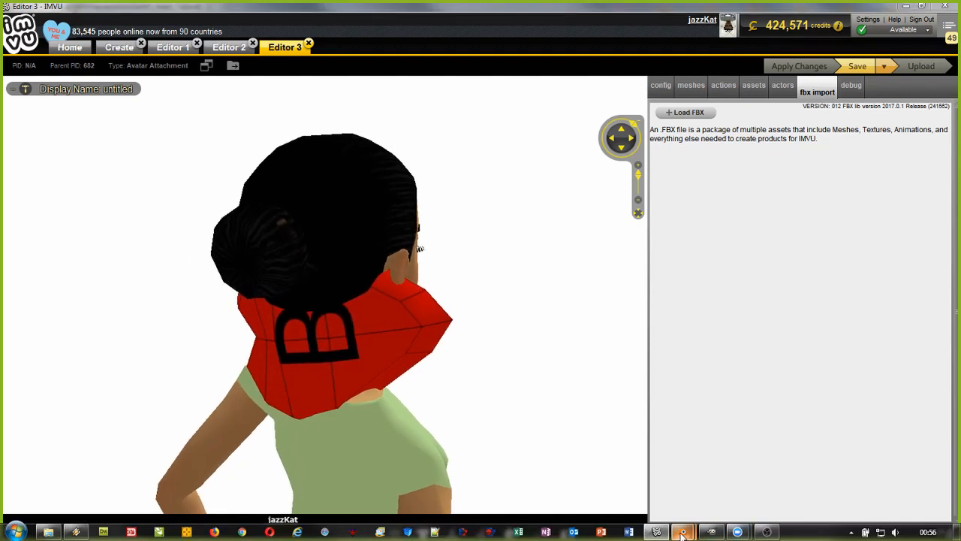
left_click(618, 473)
middle_click_drag(354, 312, 342, 264)
scroll(341, 265, "up", 2)
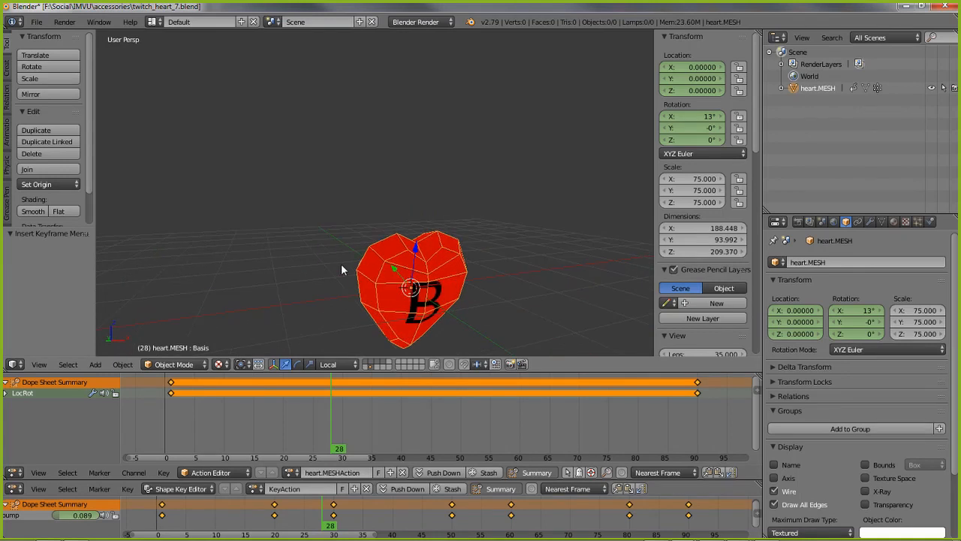
middle_click_drag(441, 295, 411, 227, "shift")
middle_click_drag(411, 228, 374, 228)
scroll(363, 246, "up", 3)
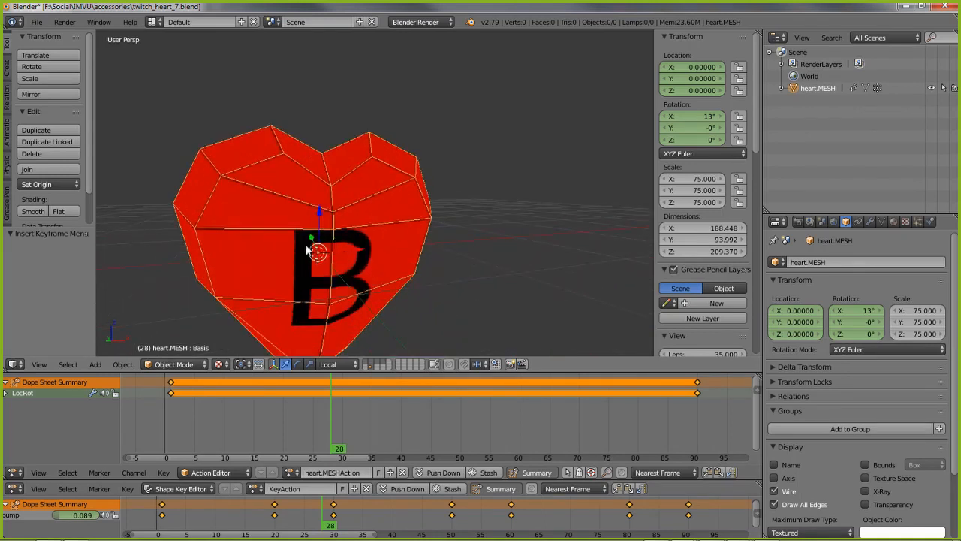
middle_click_drag(335, 282, 415, 304)
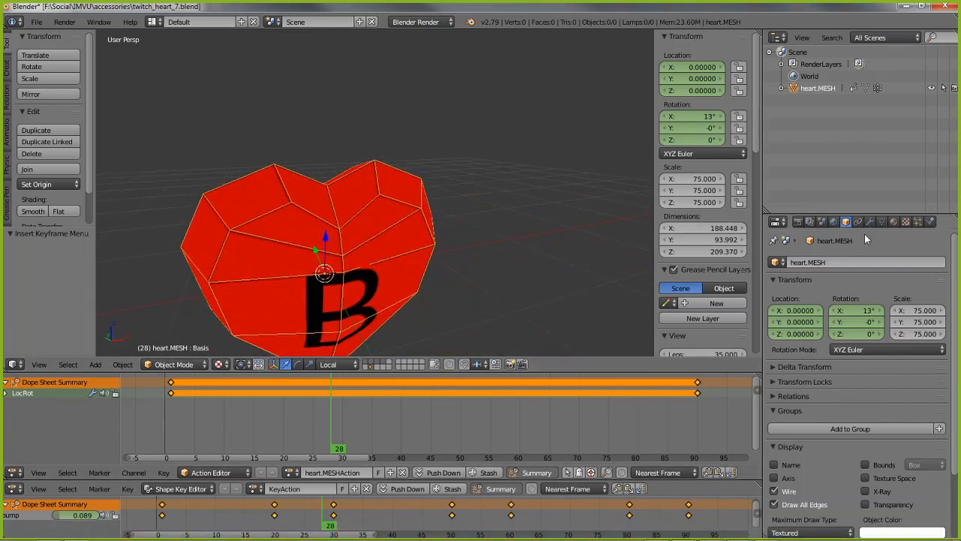
left_click(881, 222)
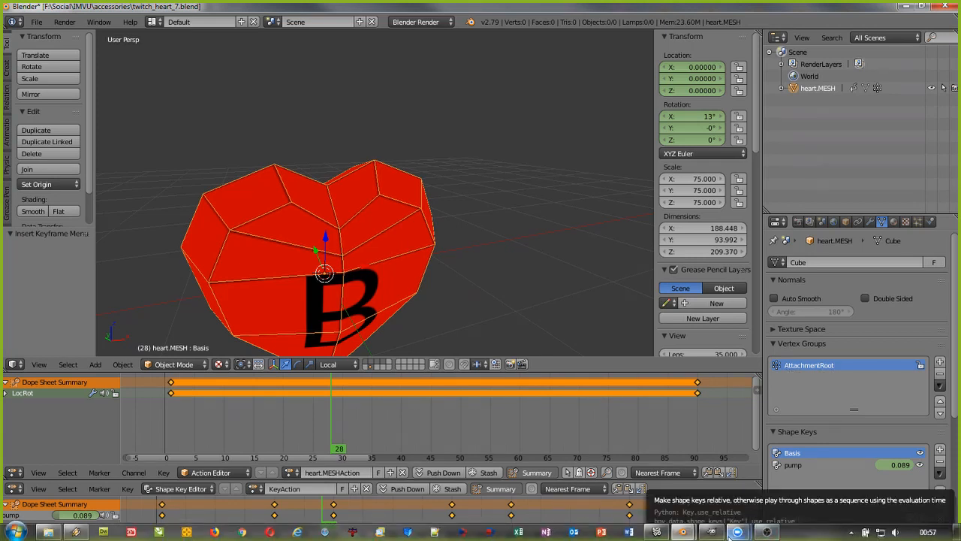
Switch to IMVU, set the attachment node to Spine03, apply the changes and check the heart's placement on the torso
left_click(657, 532)
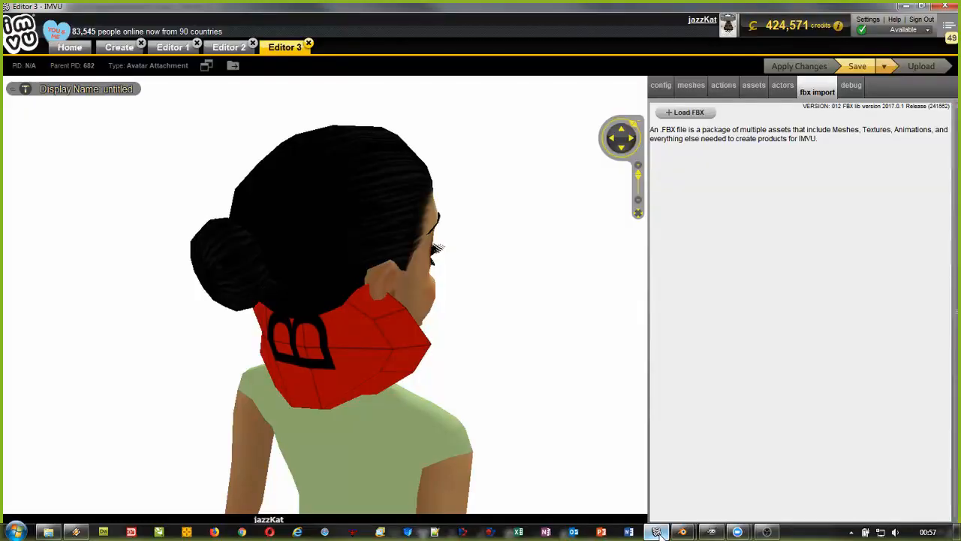
left_click_drag(326, 392, 560, 295)
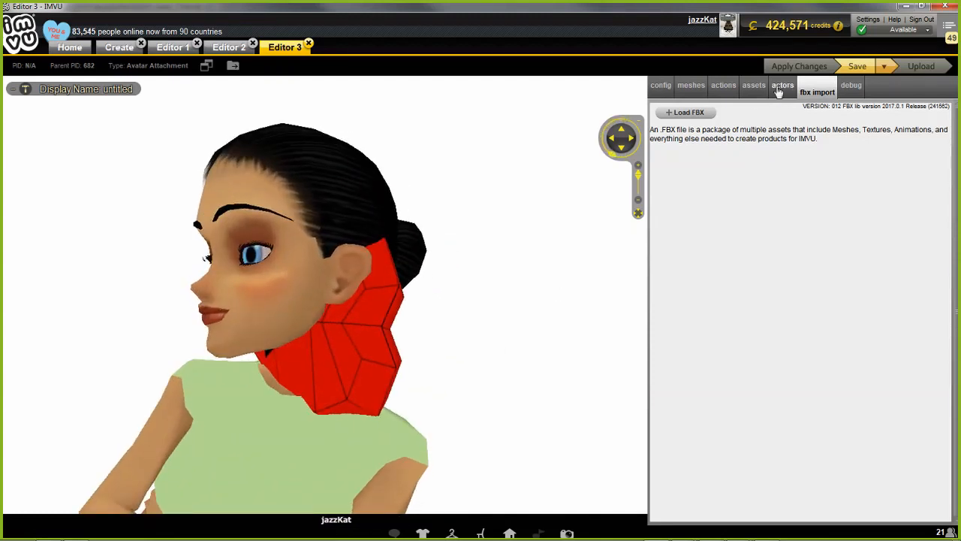
left_click(661, 85)
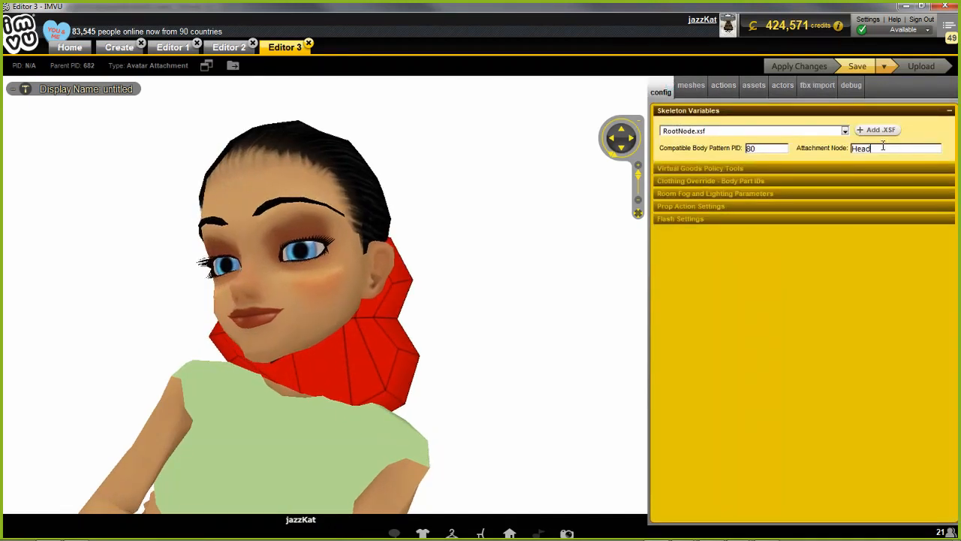
key("BackSpace")
key("BackSpace")
key("BackSpace")
key("BackSpace")
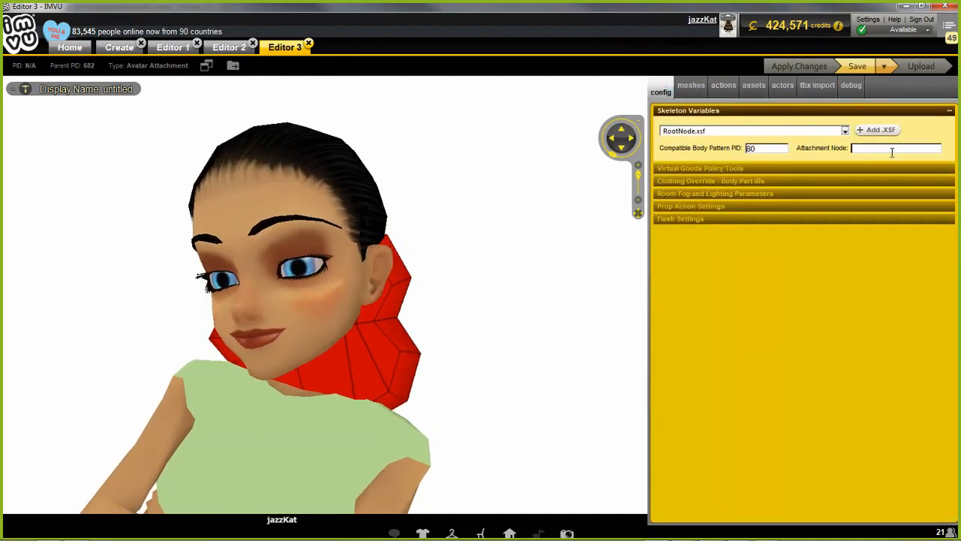
type("Spin")
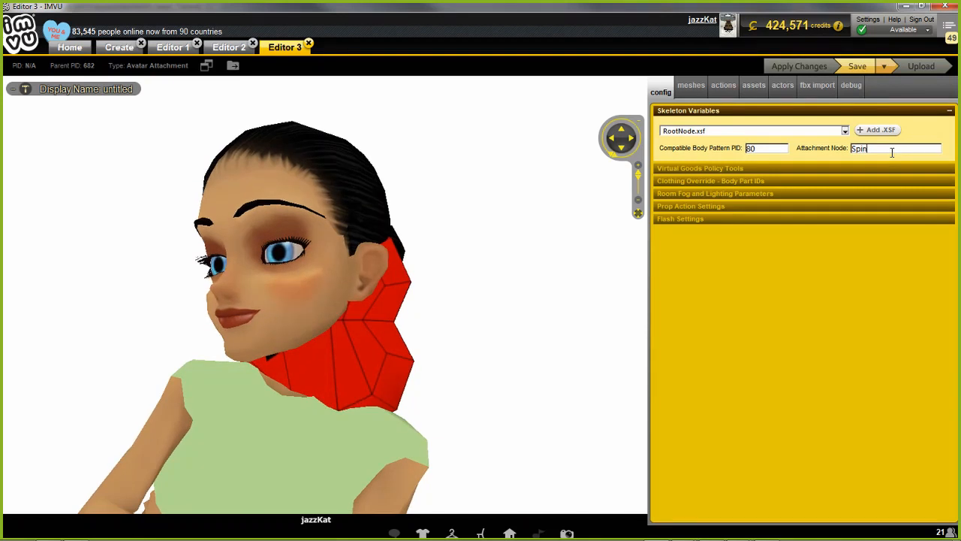
type("e03")
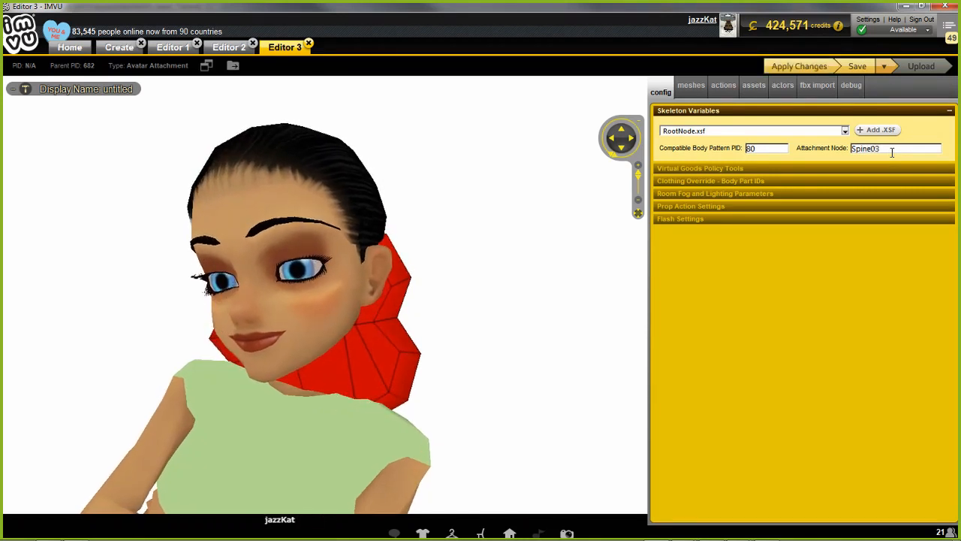
left_click(802, 67)
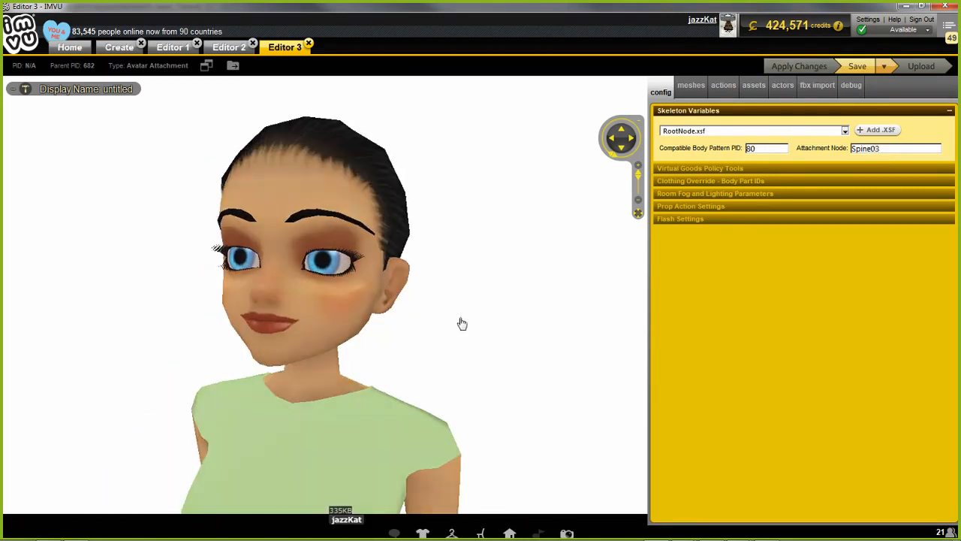
mouse_move(421, 409)
left_mouse_down()
mouse_move(425, 346)
mouse_move(367, 365)
mouse_move(307, 361)
mouse_move(485, 350)
mouse_move(313, 348)
mouse_move(281, 335)
mouse_move(375, 269)
mouse_move(376, 294)
mouse_move(375, 283)
mouse_move(299, 356)
mouse_move(402, 382)
mouse_move(307, 365)
mouse_move(311, 300)
mouse_move(458, 329)
mouse_move(358, 410)
mouse_move(401, 425)
mouse_move(421, 406)
left_mouse_up()
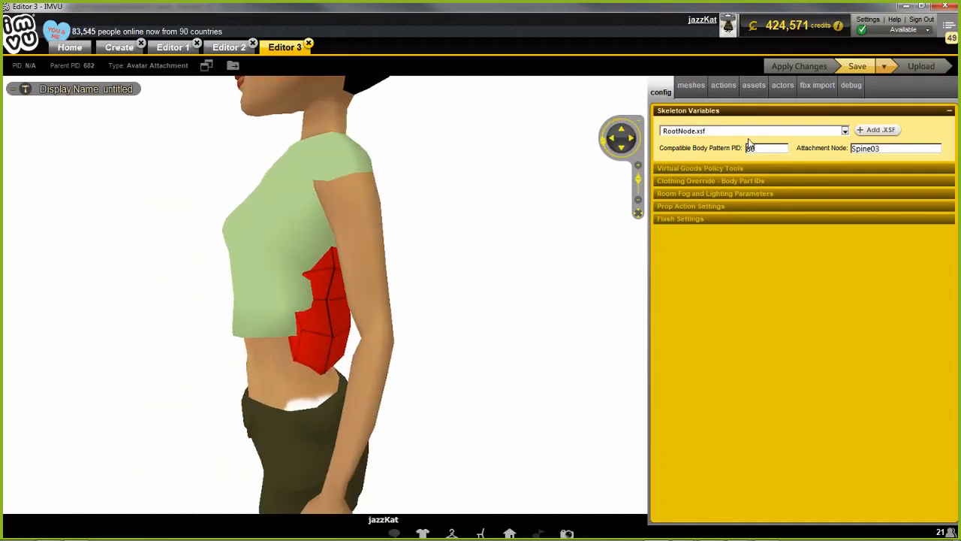
Set the attachment node to rtWrist, apply the changes and bring the heart at the wrist into view
double_click(884, 149)
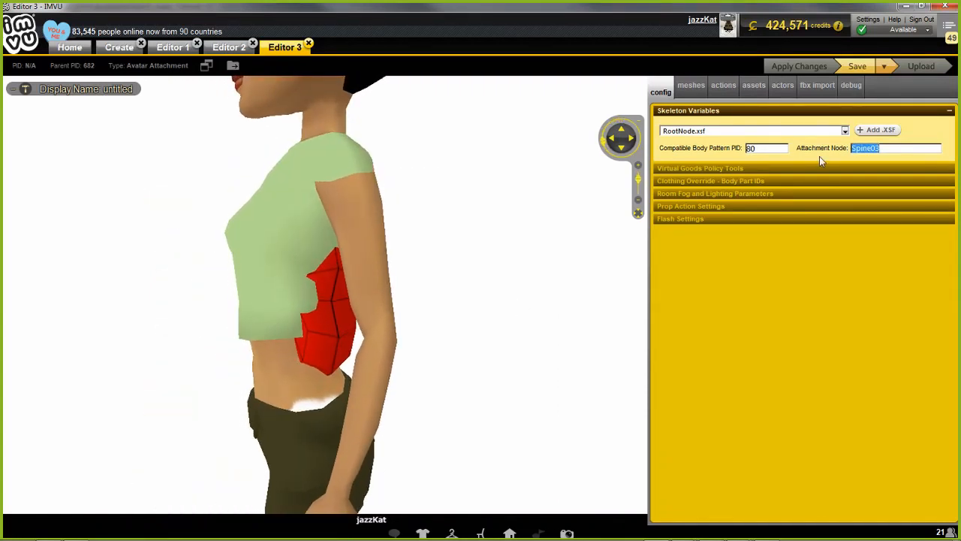
type("rtWrist")
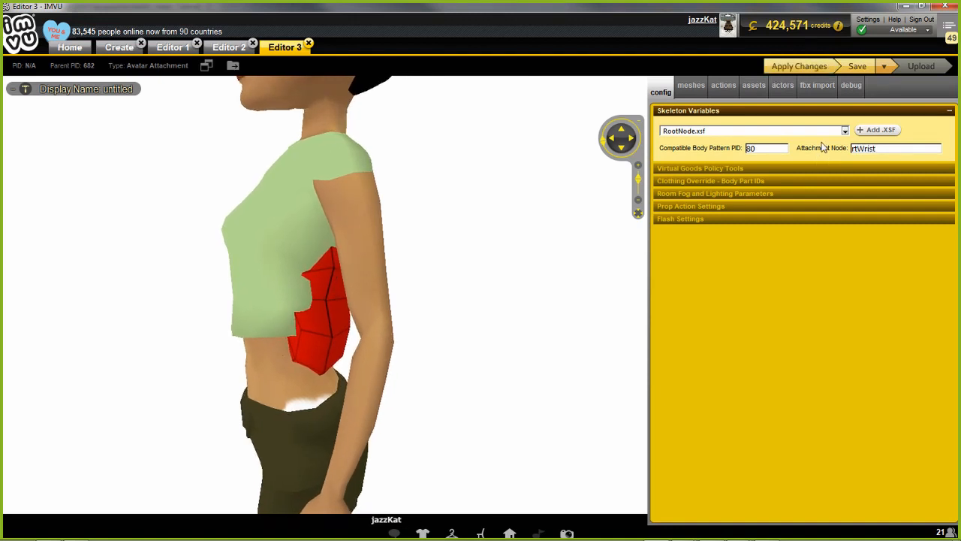
left_click(796, 70)
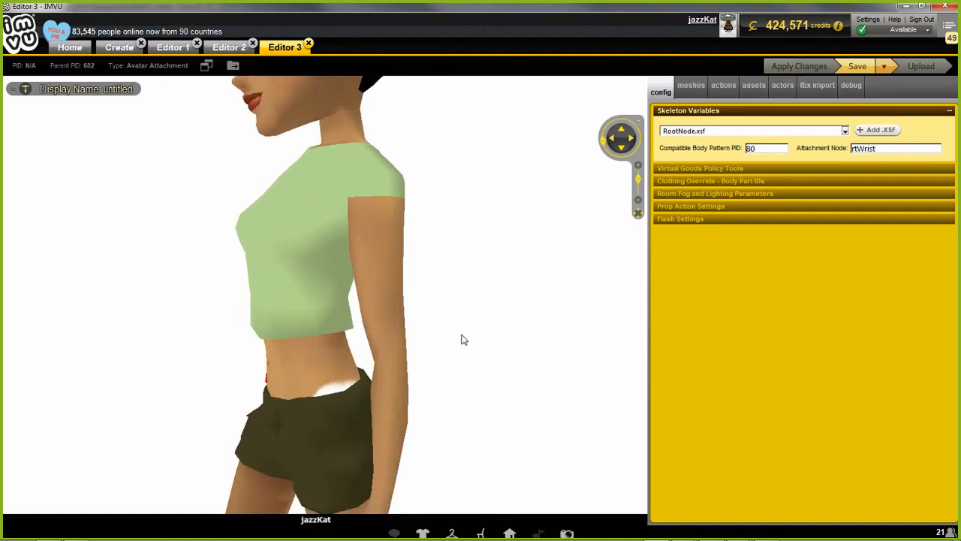
left_click_drag(412, 420, 406, 326, "shift")
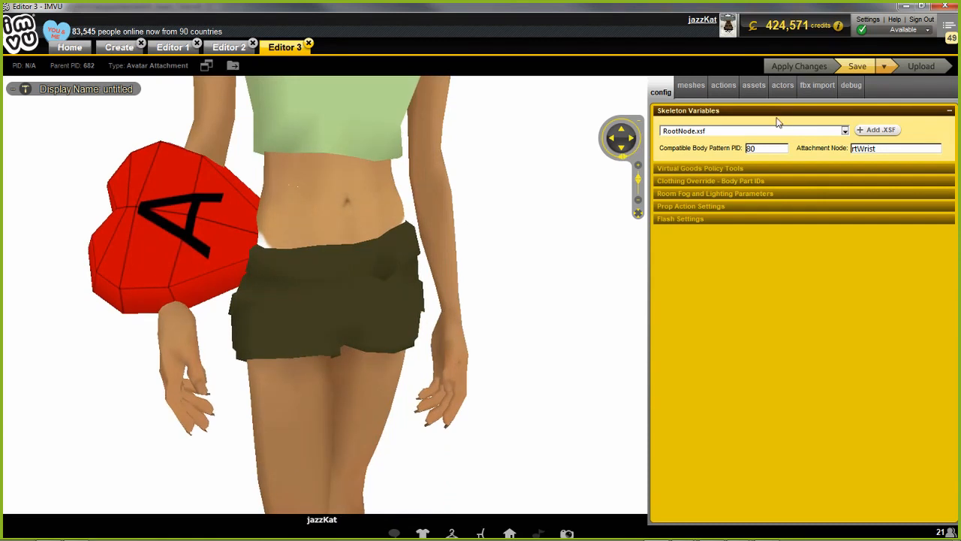
Add an action with trigger stance.Idle, type Room and Pick same Ensemble after playing
left_click(725, 90)
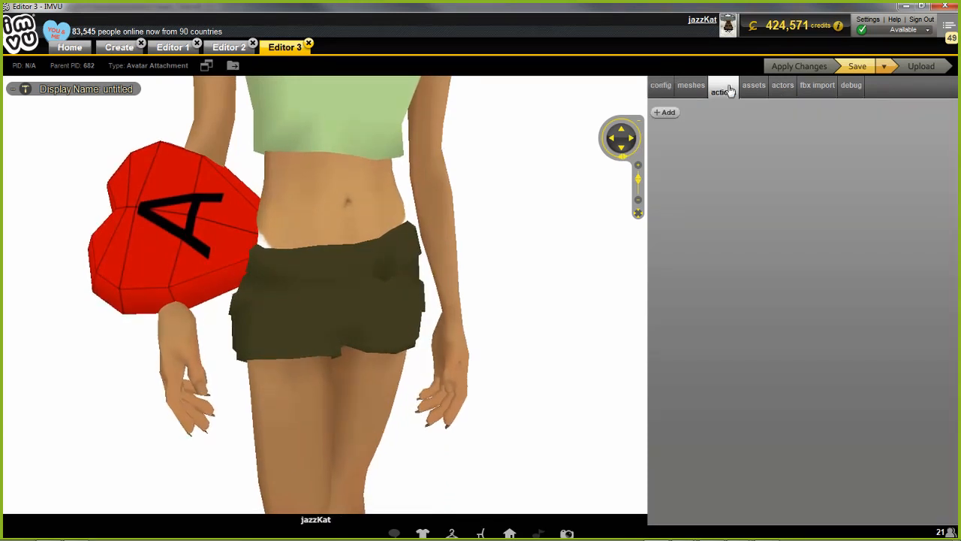
left_click(667, 115)
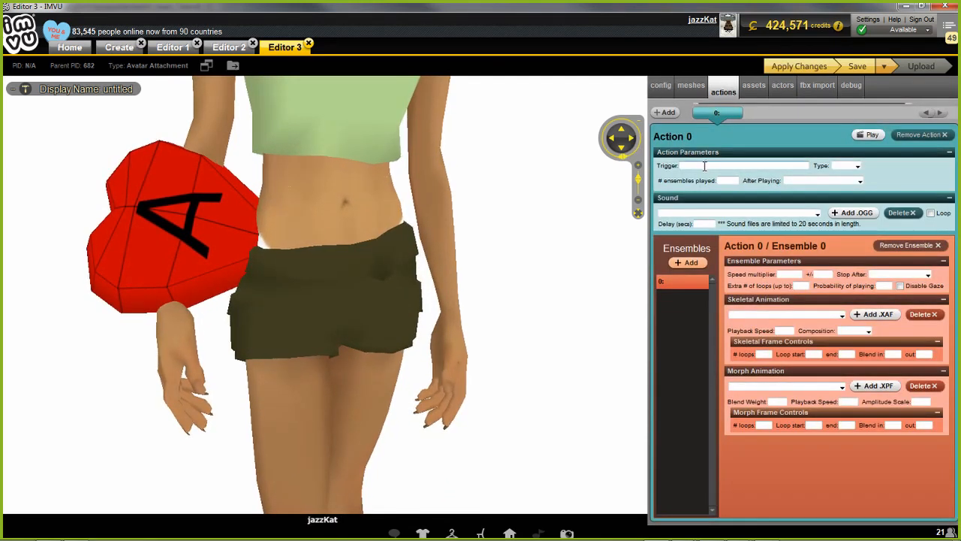
left_click(712, 166)
type("stance.Idle")
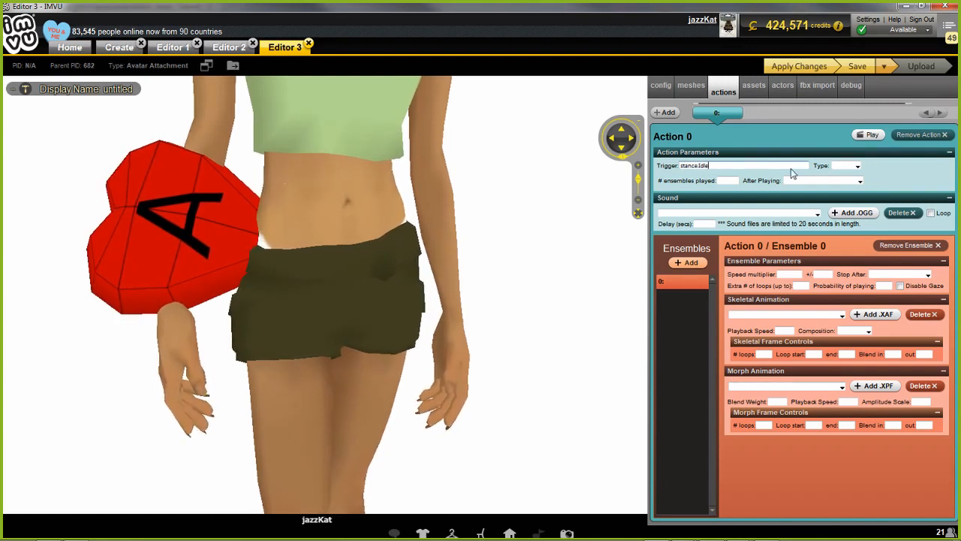
left_click(860, 181)
left_click(860, 181)
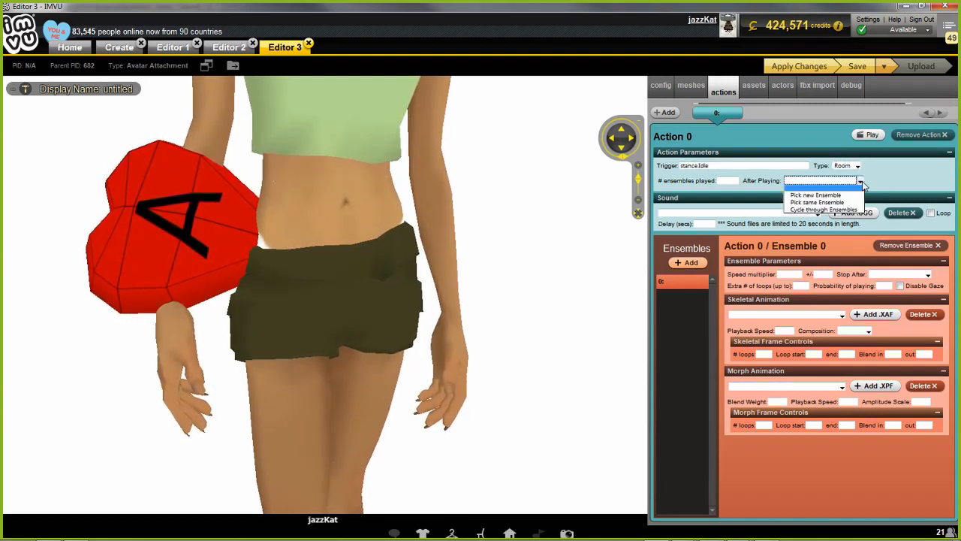
left_click(821, 206)
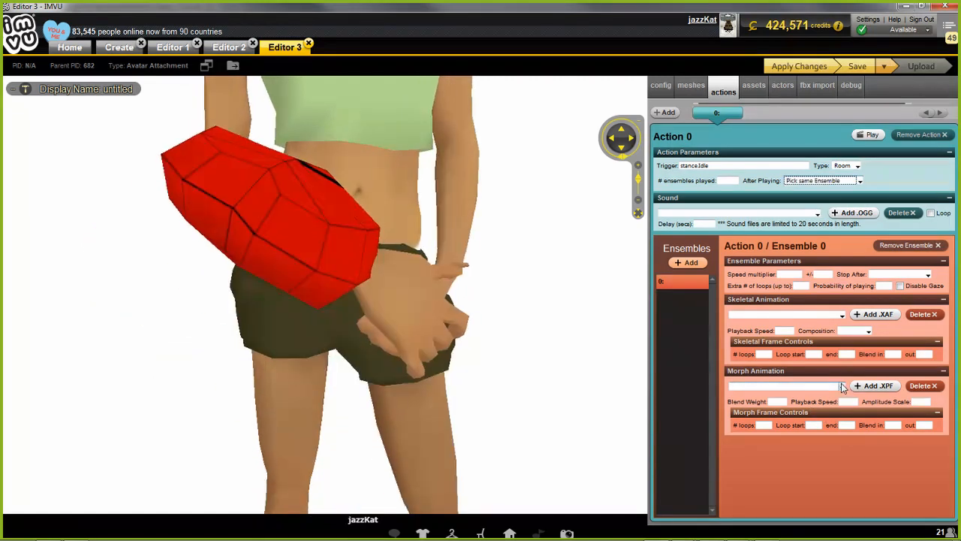
Assign heart.MESHAction-pump.xpf as the ensemble's morph animation with 0 loops and apply the changes
left_click(842, 386)
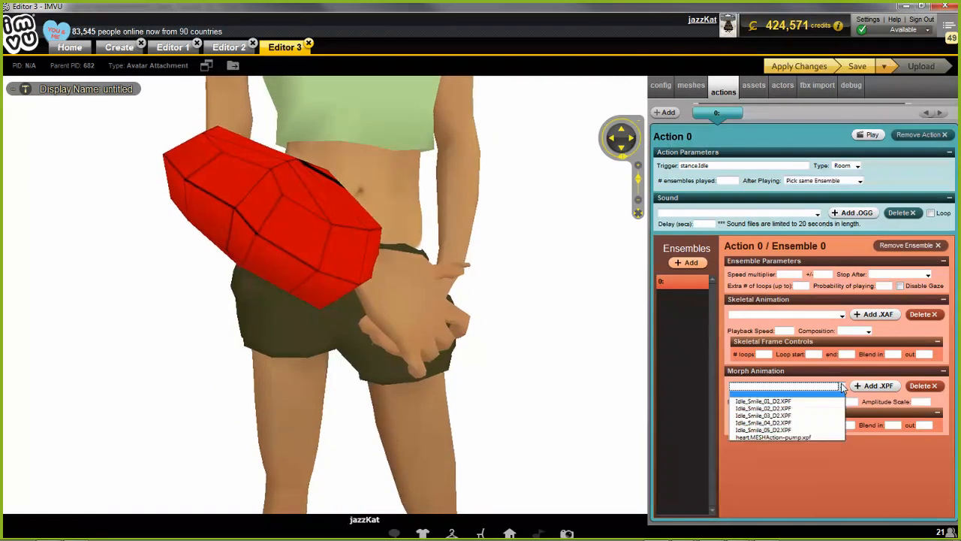
left_click(774, 436)
left_click(759, 425)
type("0")
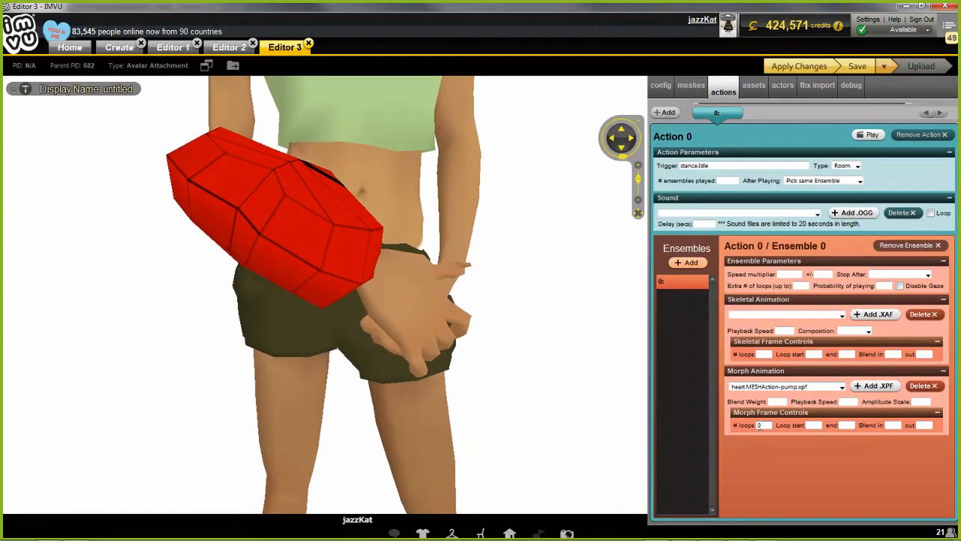
left_click(800, 66)
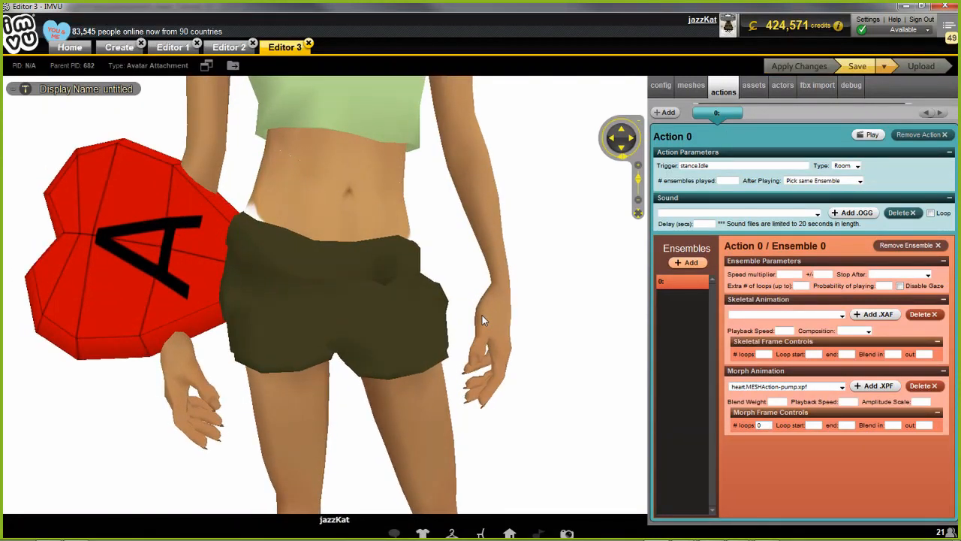
Inspect the beating heart at the avatar's wrist from several angles
left_click_drag(330, 335, 373, 333)
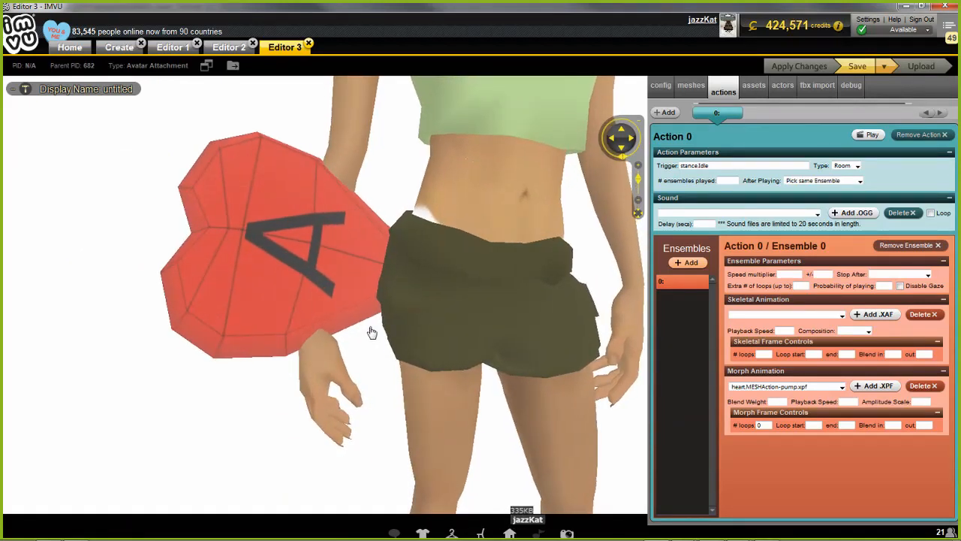
right_click_drag(302, 358, 337, 354)
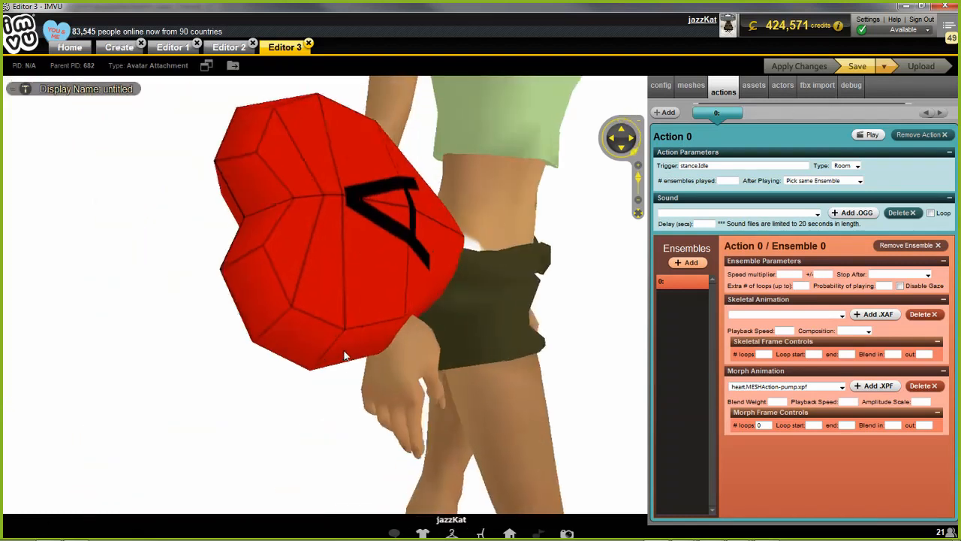
left_click(819, 88)
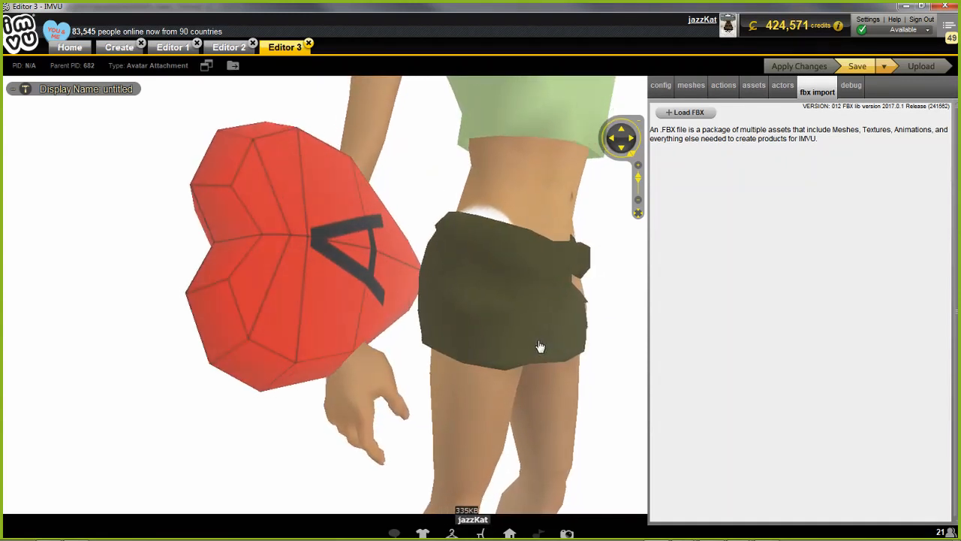
mouse_move(499, 361)
left_mouse_down()
mouse_move(427, 361)
mouse_move(558, 365)
mouse_move(500, 365)
left_mouse_up()
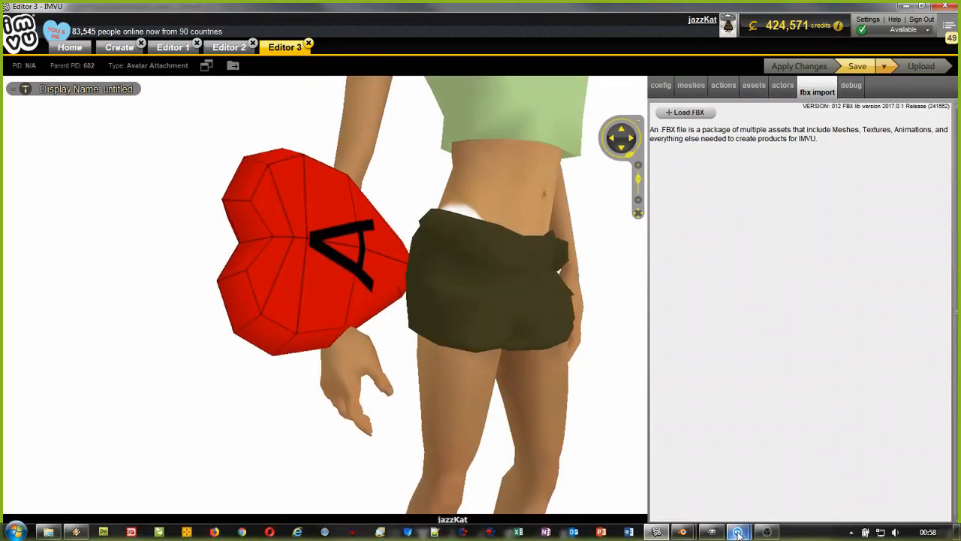
Switch to Blender and examine the heart in front orthographic view
mouse_move(683, 533)
left_click(618, 469)
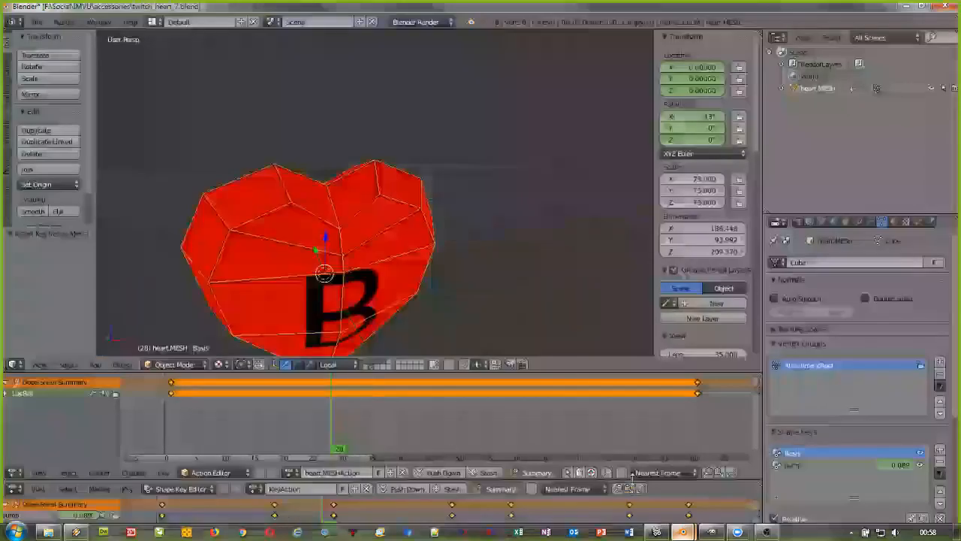
scroll(436, 264, "down", 4)
middle_click_drag(358, 239, 372, 266)
key("KP_5")
key("KP_1")
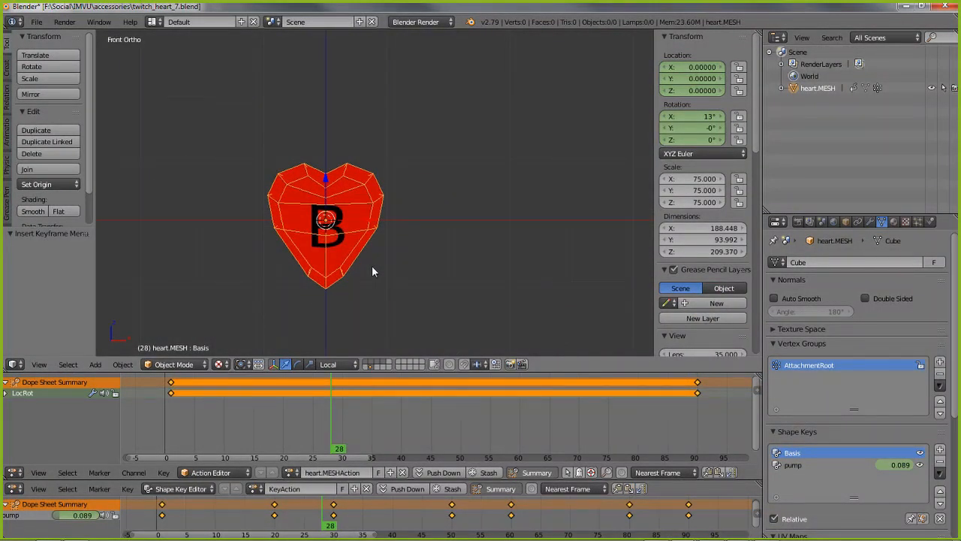
scroll(372, 266, "up", 2)
middle_click_drag(343, 272, 378, 266, "shift")
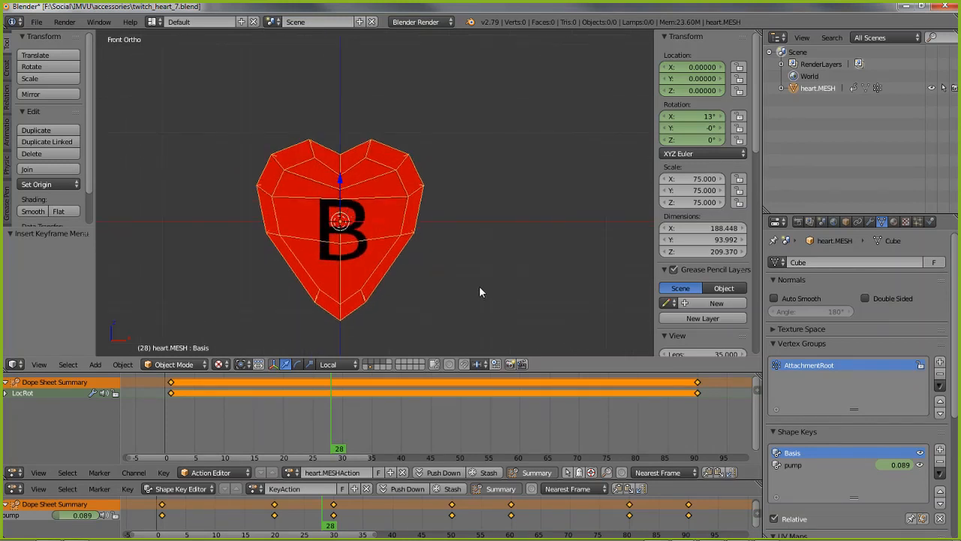
Try to rotate the entire heart mesh by -90 degrees in Edit Mode at frame 1
key("Tab")
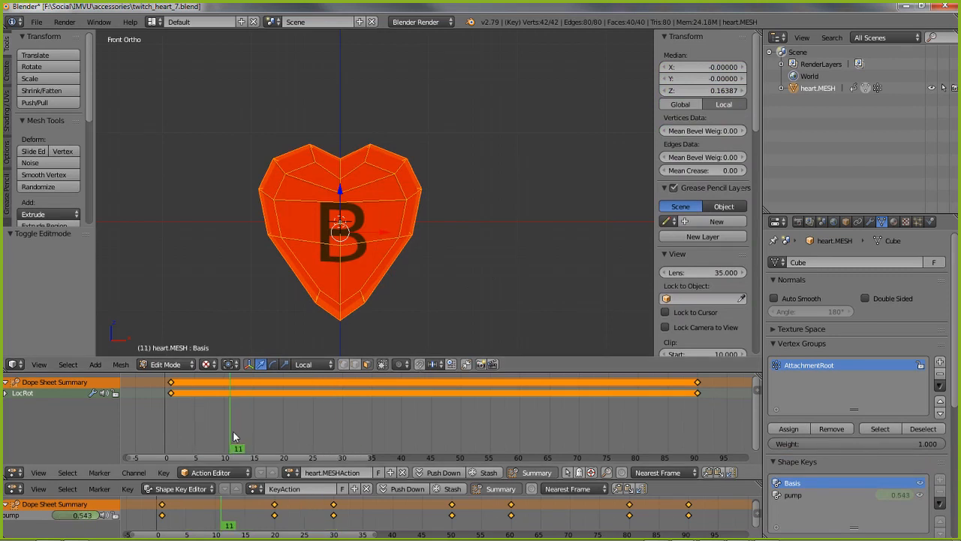
left_click_drag(233, 436, 174, 432)
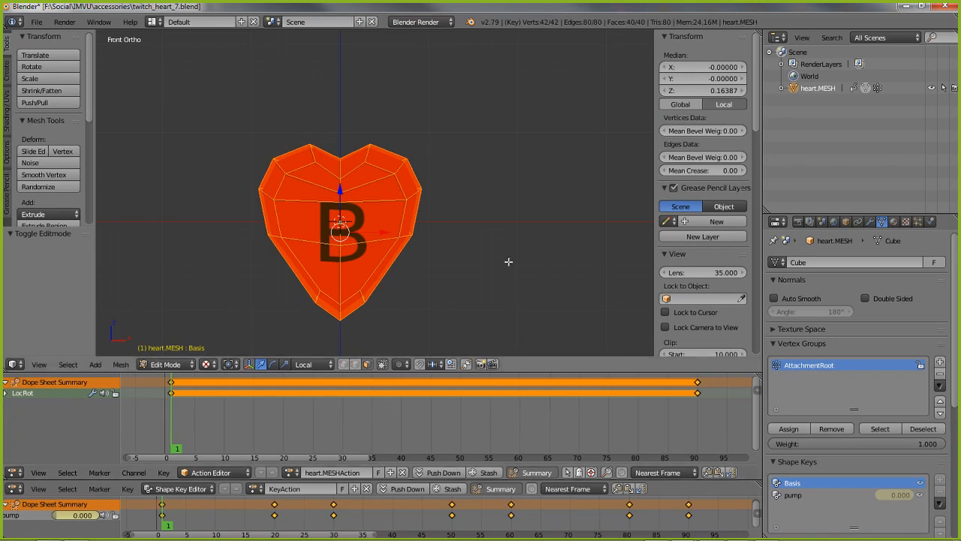
key("r")
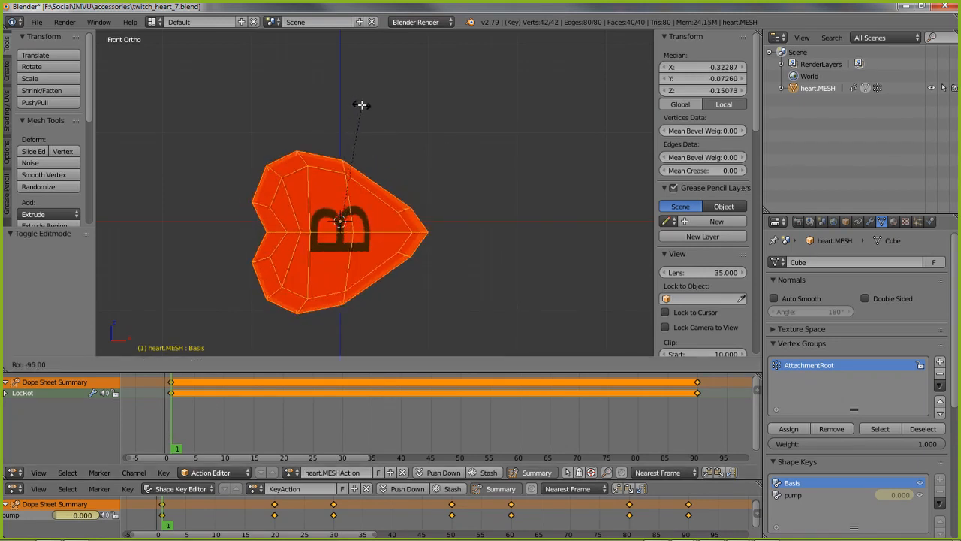
key("Escape")
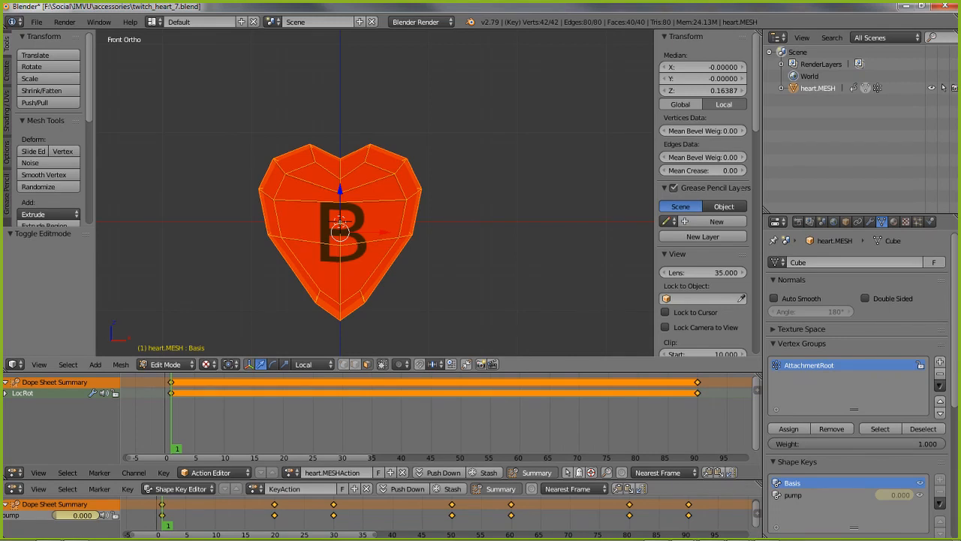
Switch the viewport to perspective and save the scene over the existing twitch_heart_7.blend
mouse_move(740, 537)
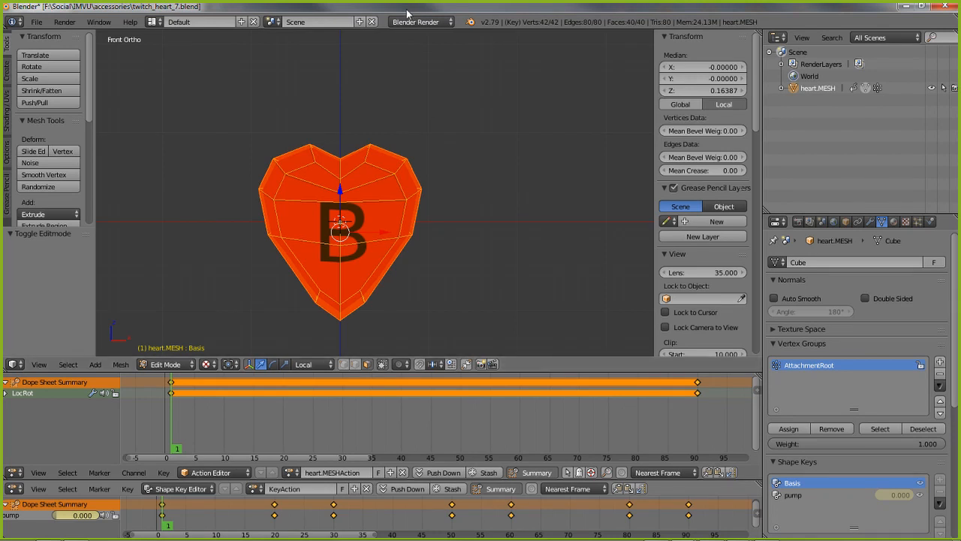
key("KP_5")
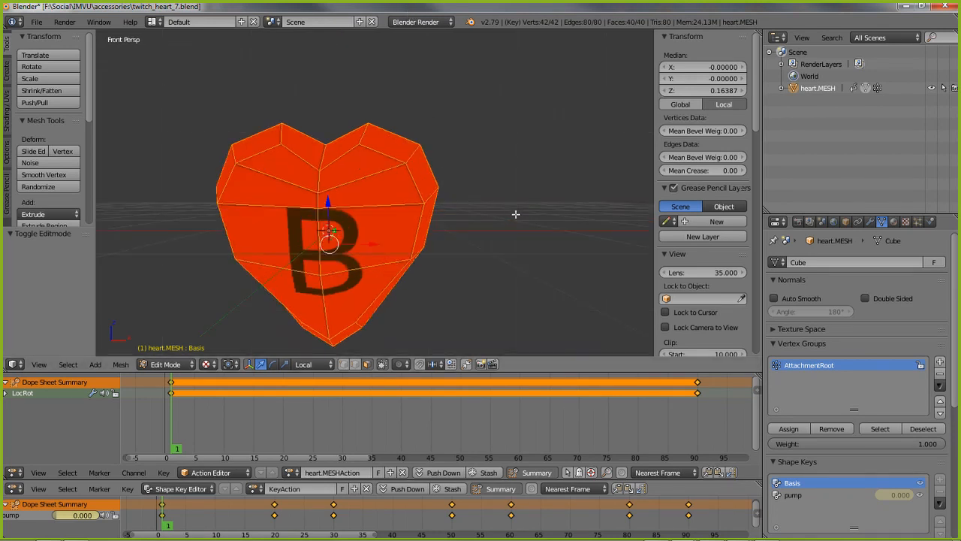
middle_click_drag(513, 215, 432, 227)
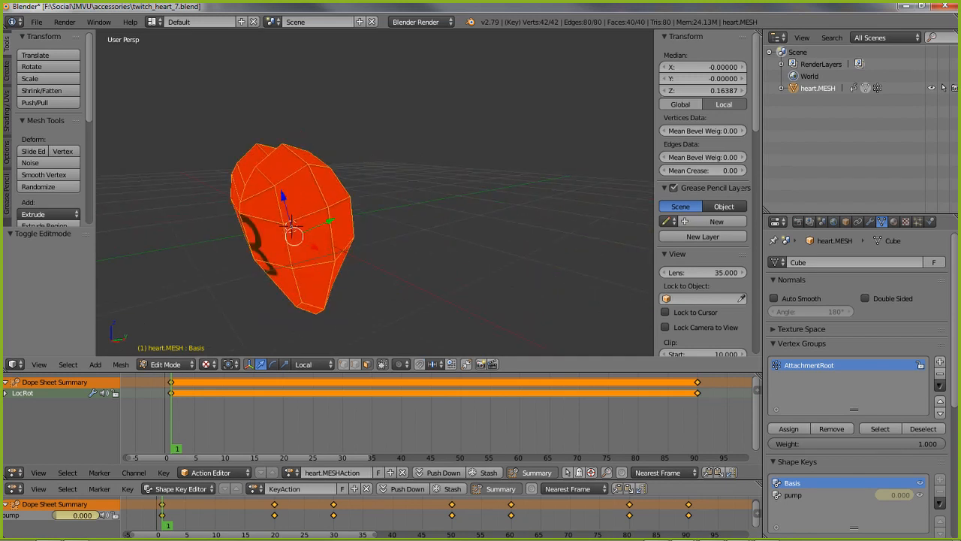
key("ctrl+s")
left_click(440, 229)
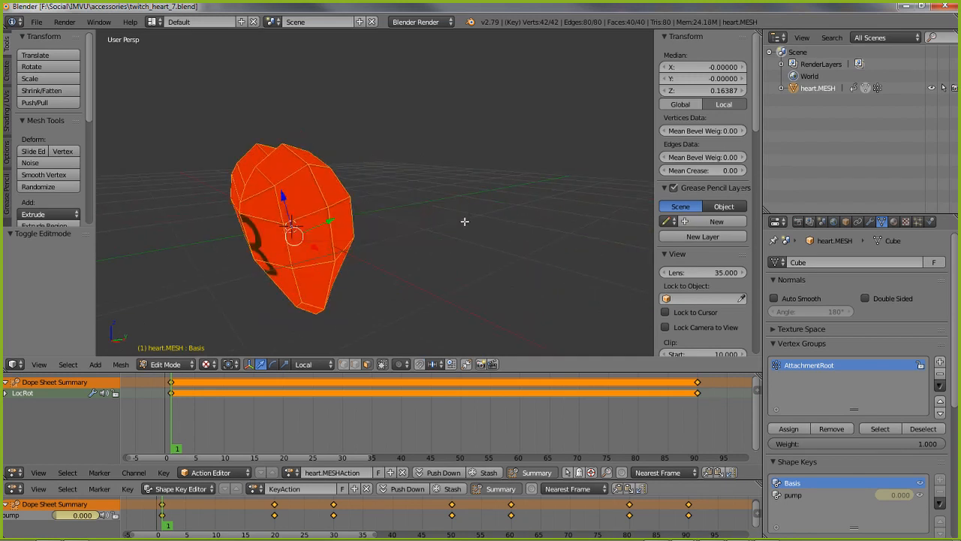
Open the recent file twitch_heart_6.blend and view its heart mesh with the Spine03 armature
left_click(36, 21)
mouse_move(84, 59)
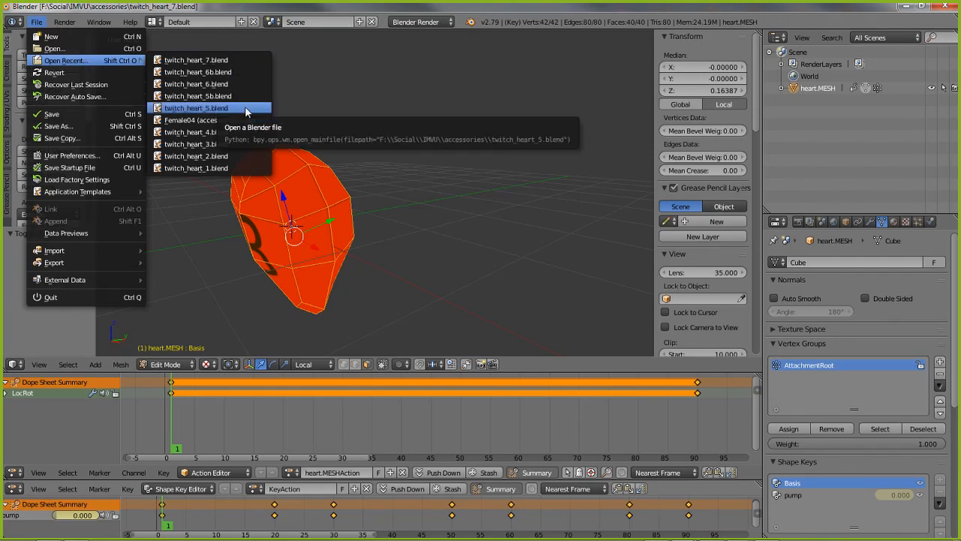
left_click(214, 83)
scroll(444, 172, "down", 5)
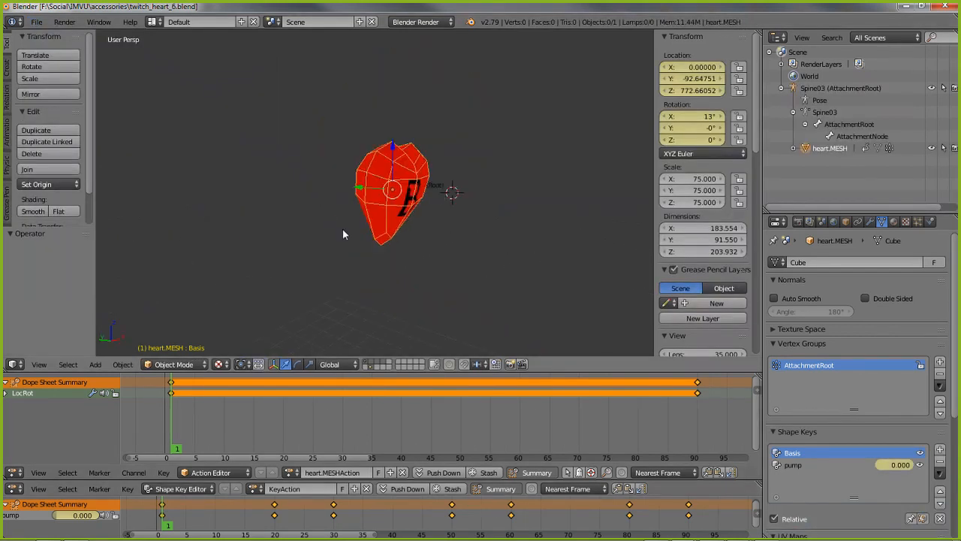
mouse_move(342, 229)
middle_mouse_down()
mouse_move(520, 226)
mouse_move(347, 224)
middle_mouse_up()
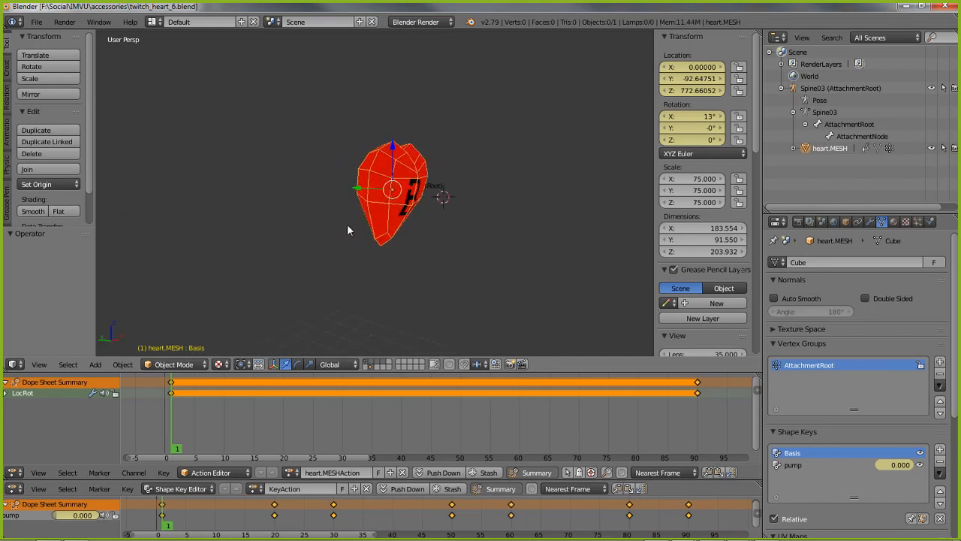
Open the recent file twitch_heart_5b.blend and show the avatar body's layer together with the bones and heart
left_click(35, 23)
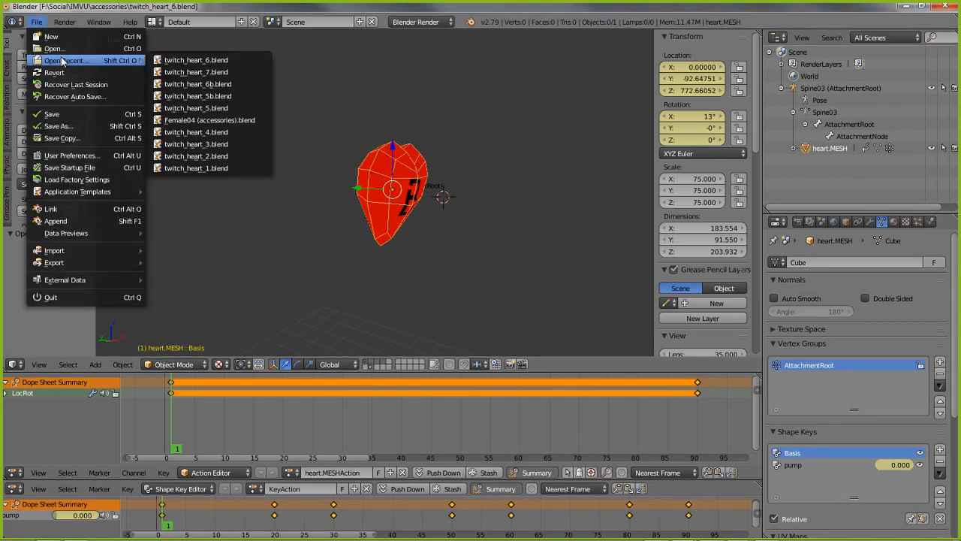
left_click(193, 95)
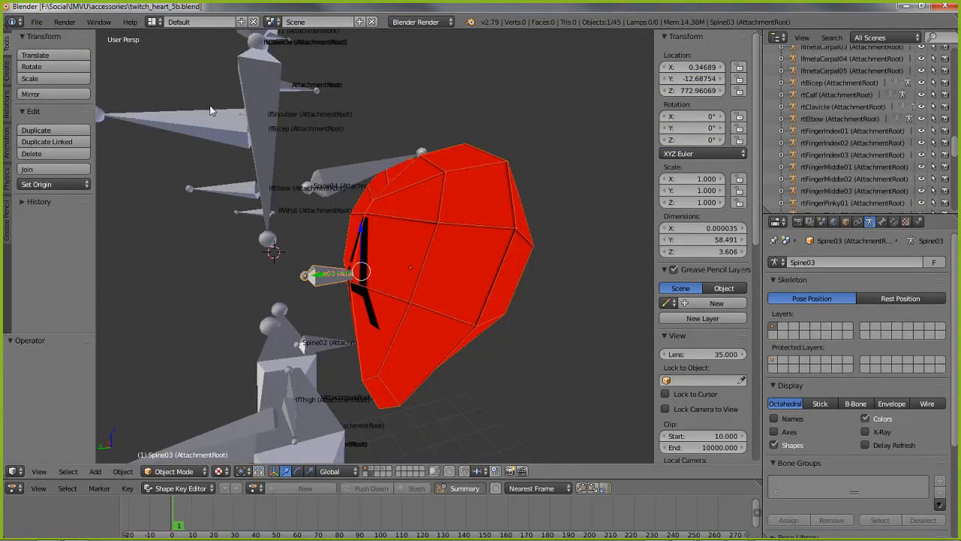
middle_click_drag(282, 260, 248, 268)
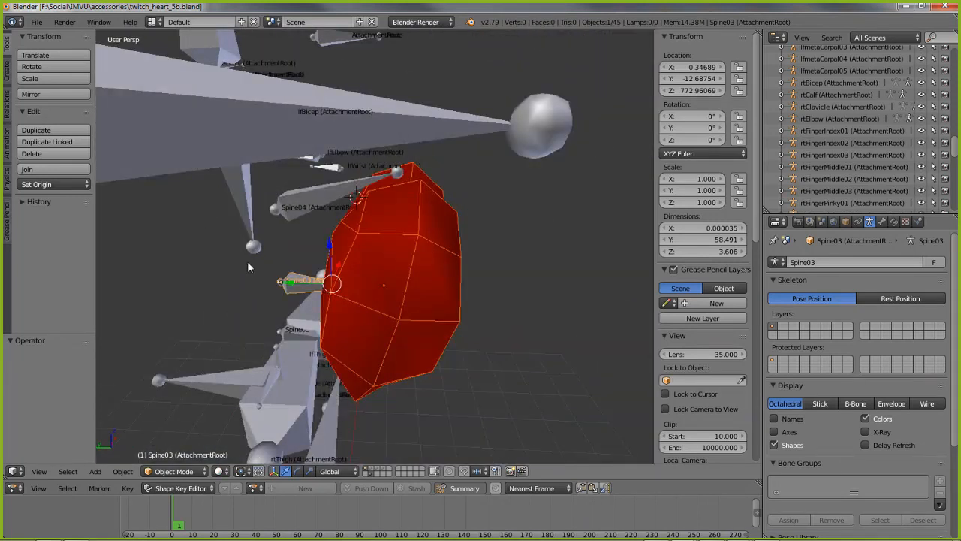
key("alt+z")
mouse_move(290, 305)
middle_mouse_down()
mouse_move(349, 314)
mouse_move(358, 330)
middle_mouse_up()
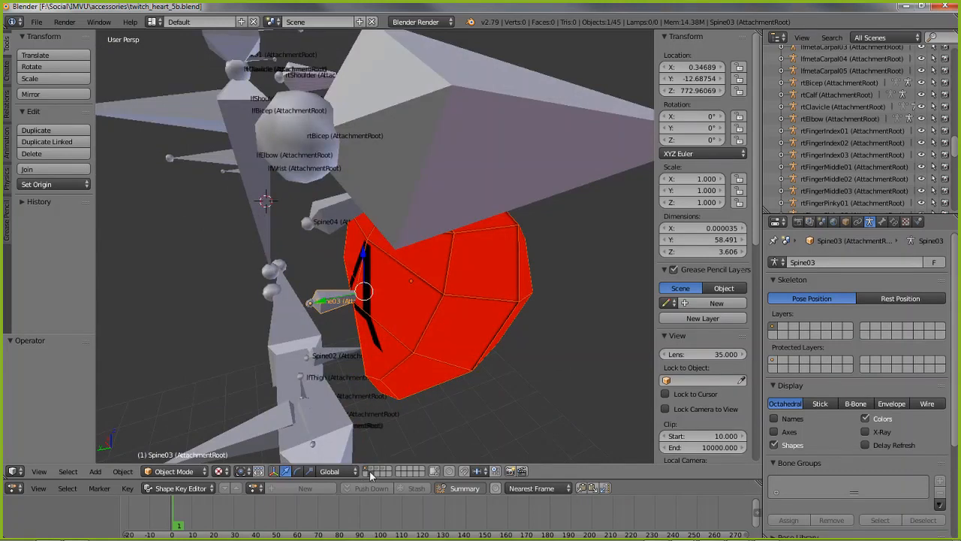
left_click(370, 470)
scroll(348, 304, "down", 6)
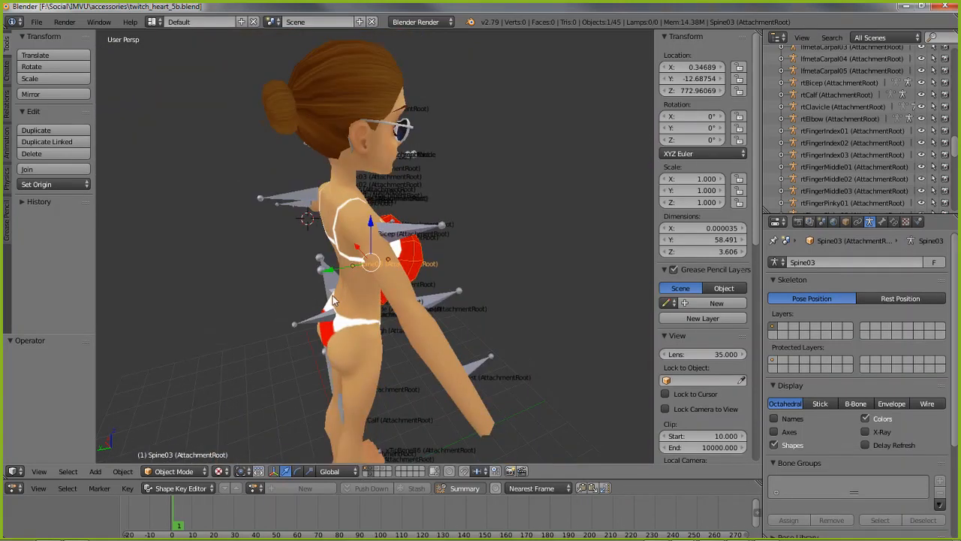
Examine from the front and side how the heart sits against the avatar's chest
mouse_move(348, 304)
middle_mouse_down()
mouse_move(268, 290)
mouse_move(331, 312)
middle_mouse_up()
scroll(278, 291, "up", 4)
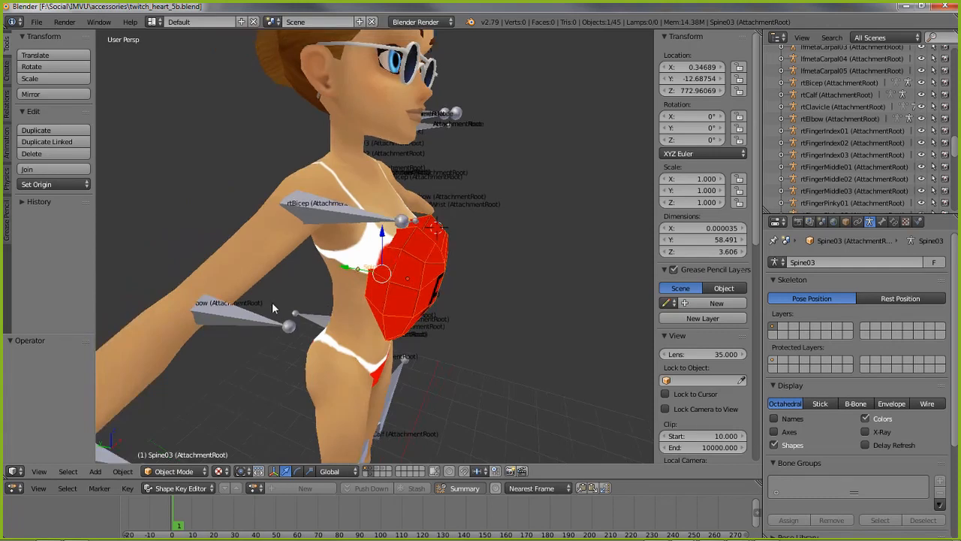
middle_click_drag(272, 302, 190, 278)
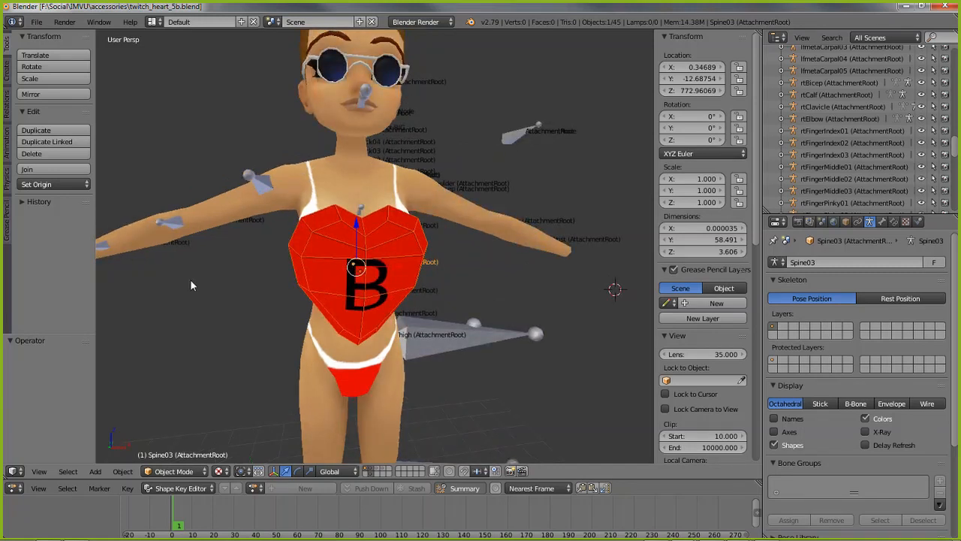
middle_click_drag(190, 279, 294, 285)
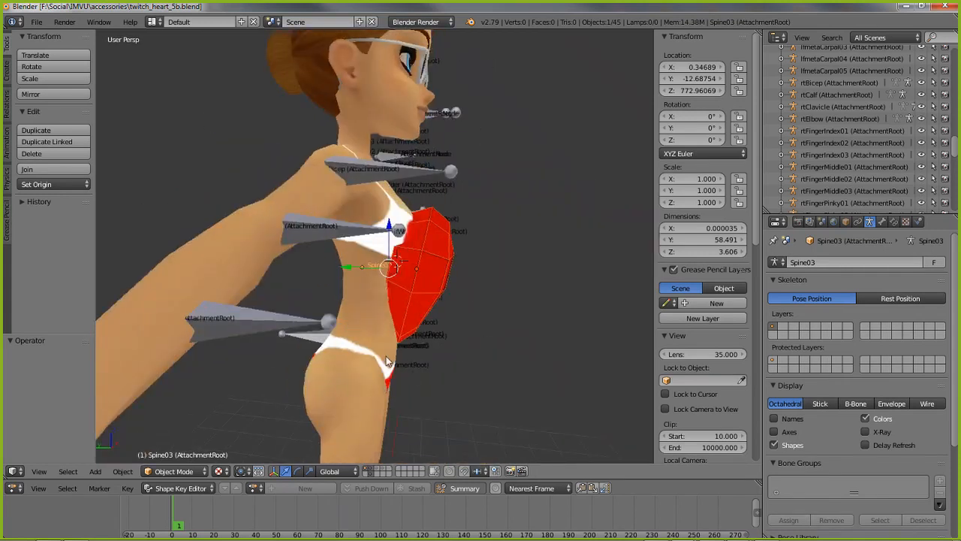
middle_click_drag(379, 354, 420, 342)
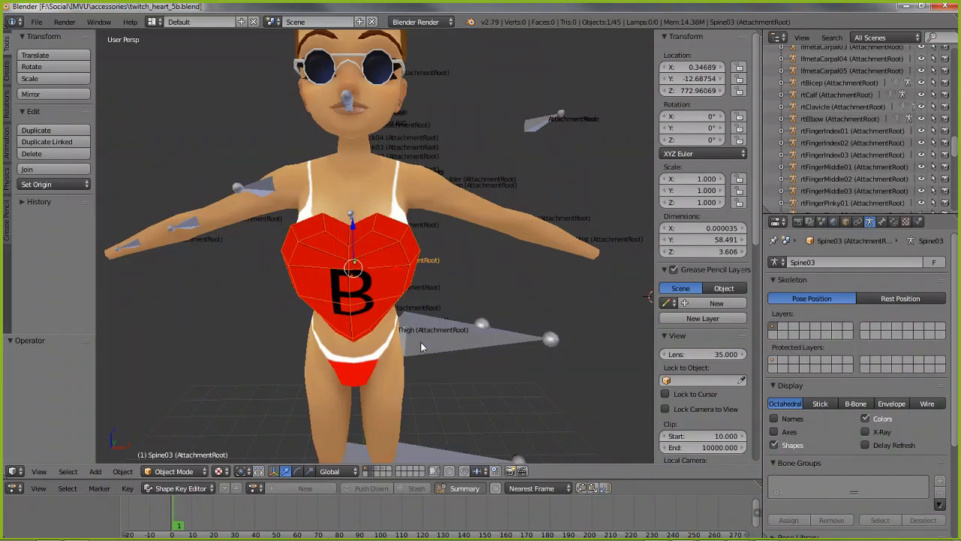
middle_click_drag(311, 282, 430, 272)
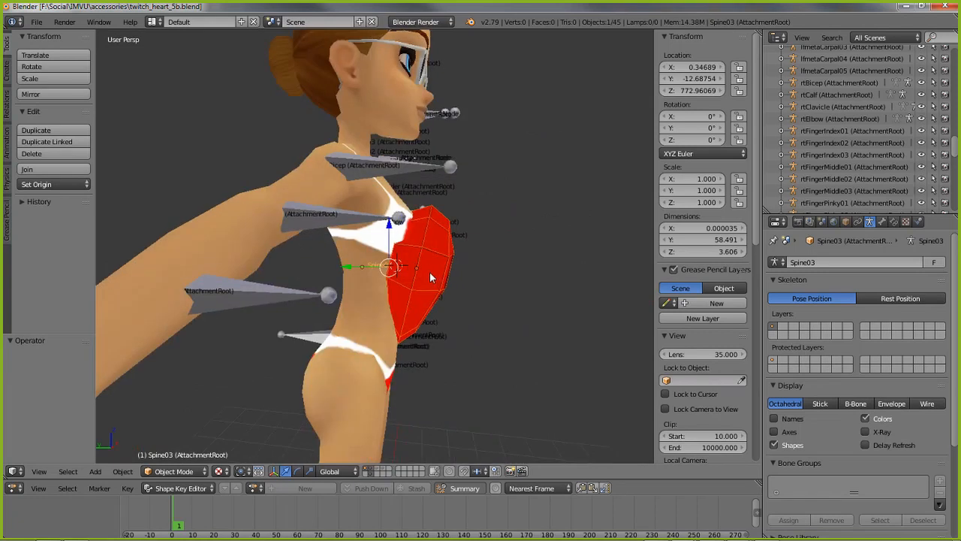
Select the heart mesh and try to apply its rotation and scale
right_click(430, 272)
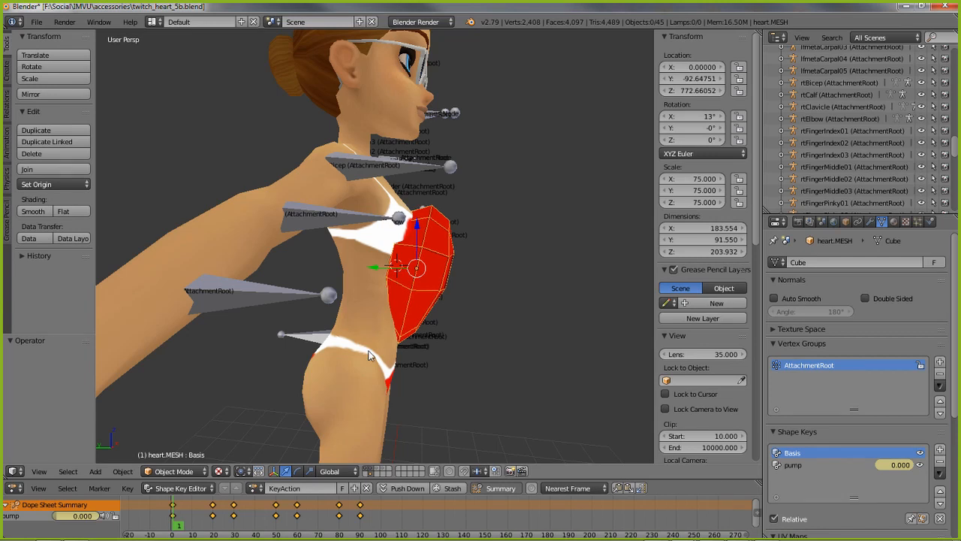
middle_click_drag(496, 350, 452, 300)
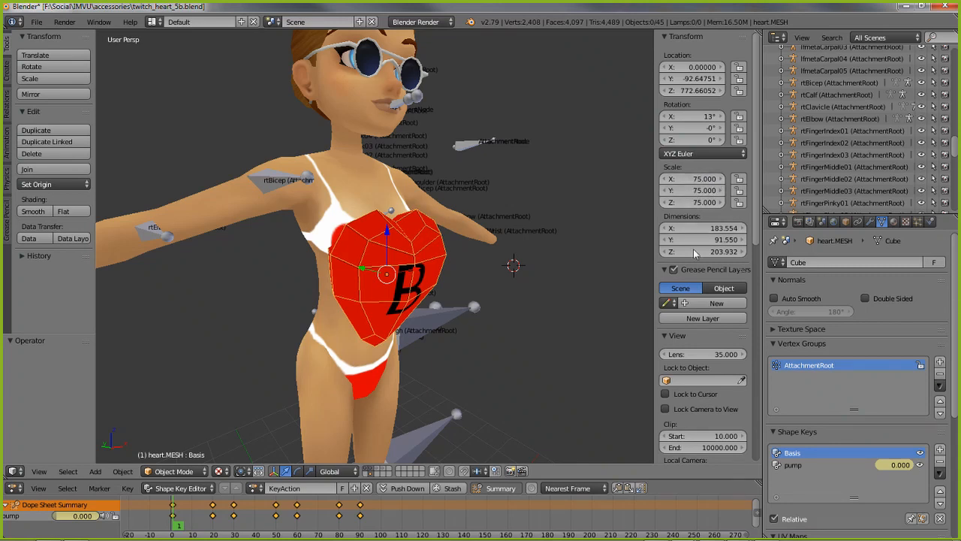
left_click(123, 471)
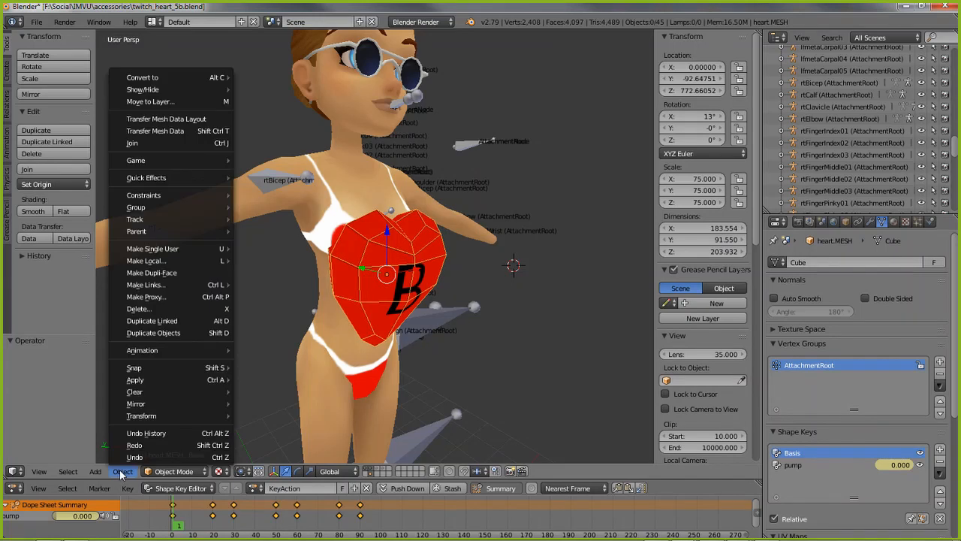
mouse_move(147, 384)
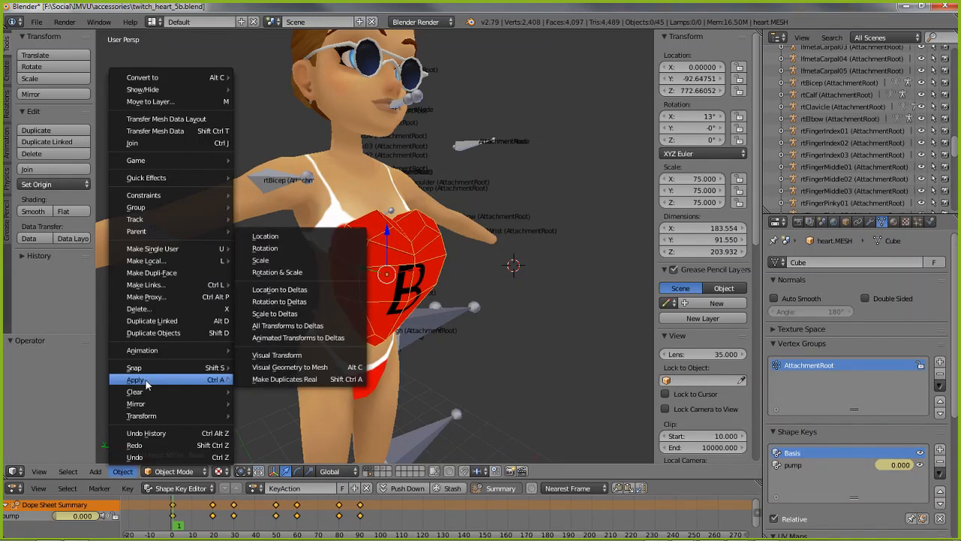
left_click(289, 273)
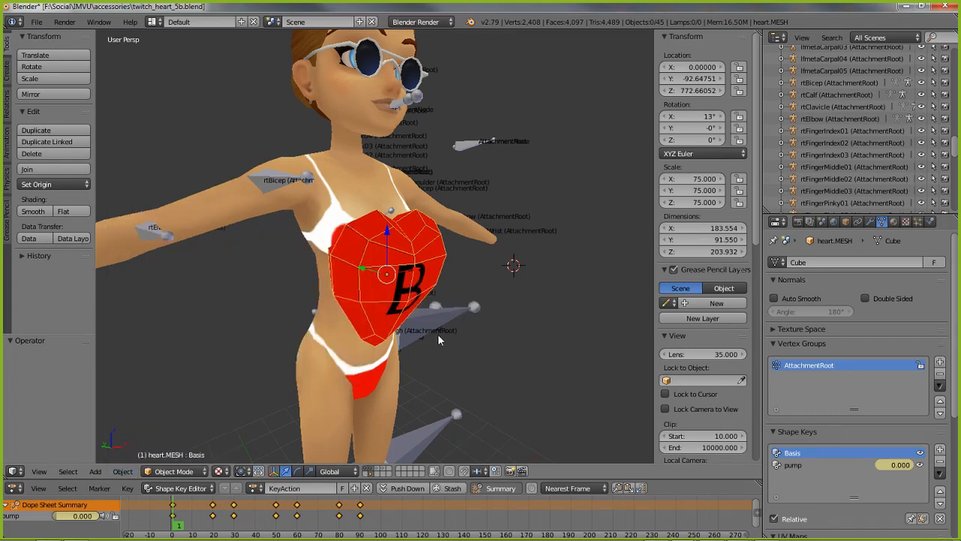
Examine the heart's placement on the full avatar and its skeleton, from the chest down to the feet
middle_click_drag(433, 331, 500, 339)
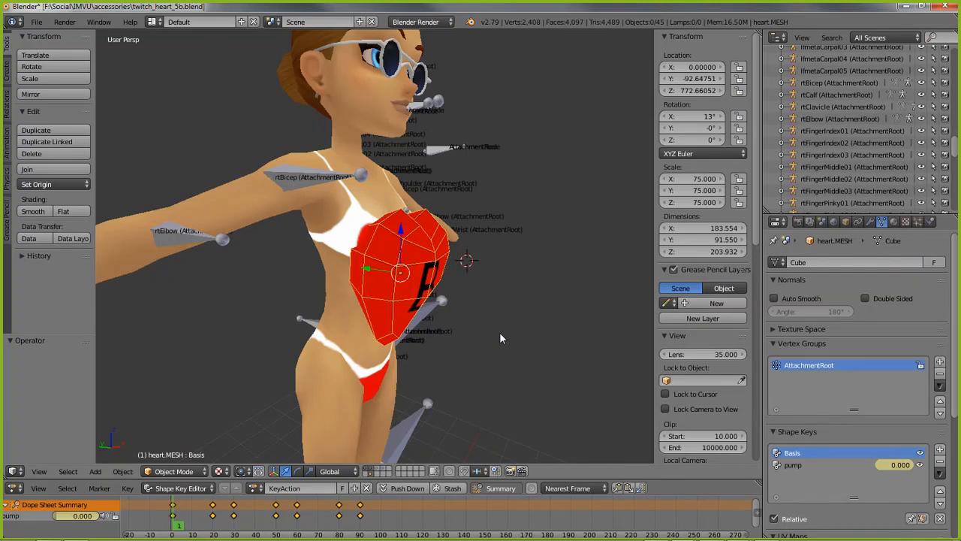
middle_click_drag(499, 338, 407, 318)
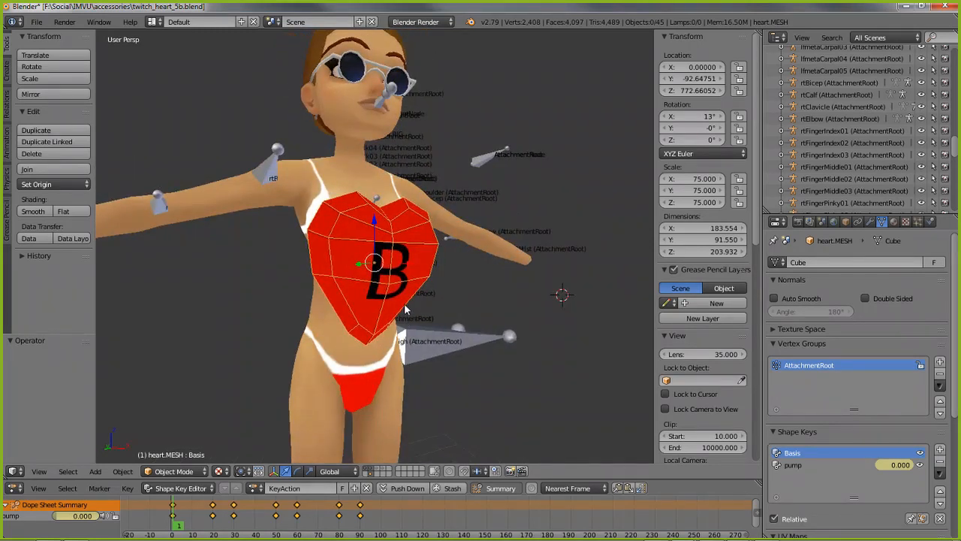
middle_click_drag(492, 360, 417, 335)
scroll(418, 335, "down", 3)
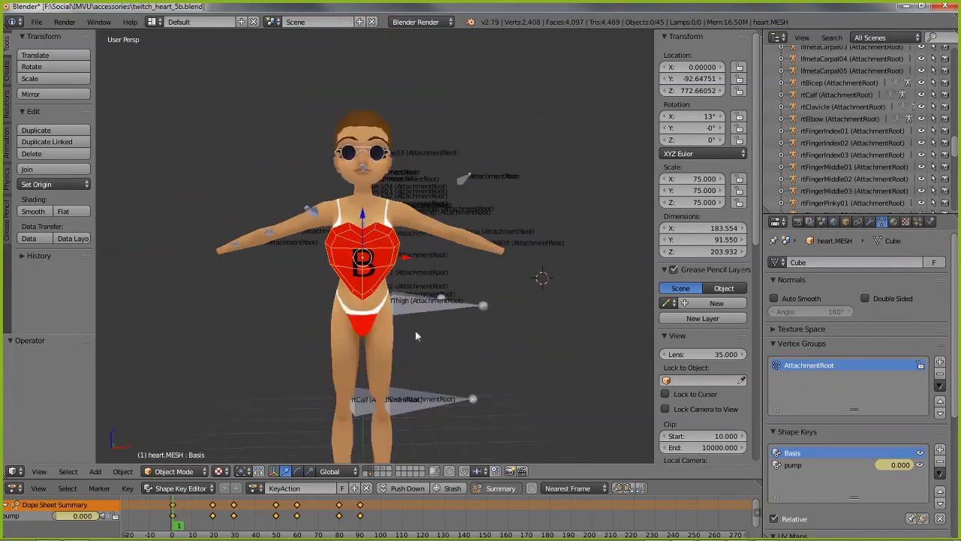
middle_click_drag(316, 365, 362, 387)
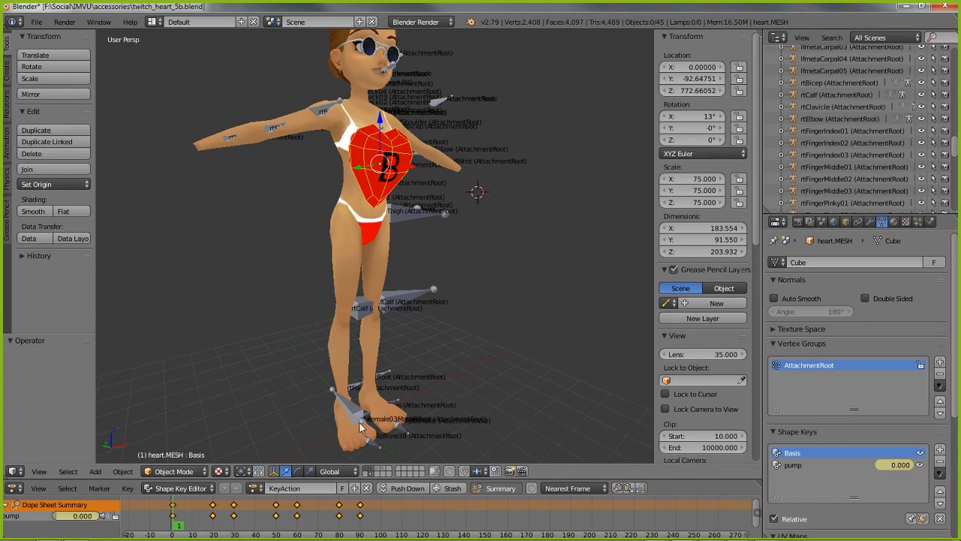
middle_click_drag(371, 273, 380, 276)
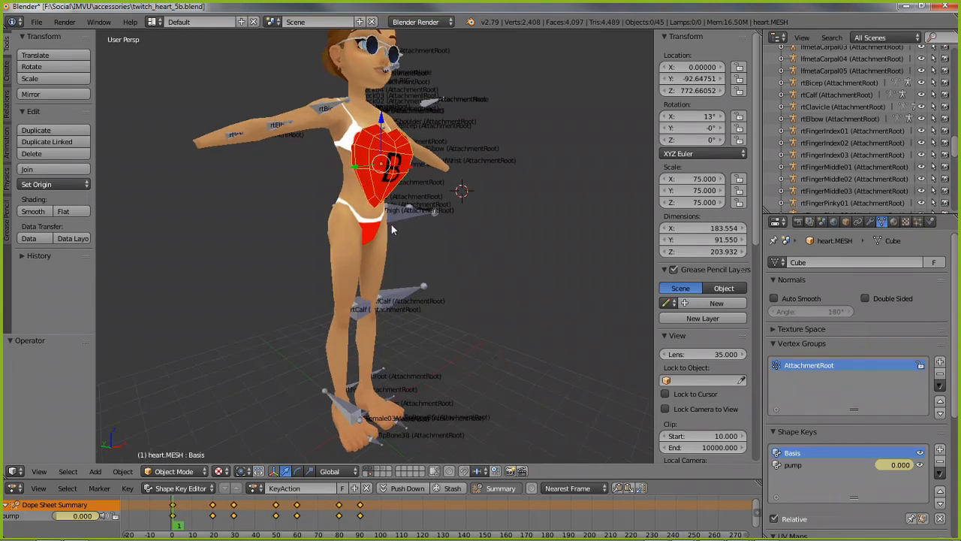
middle_click_drag(391, 177, 408, 304)
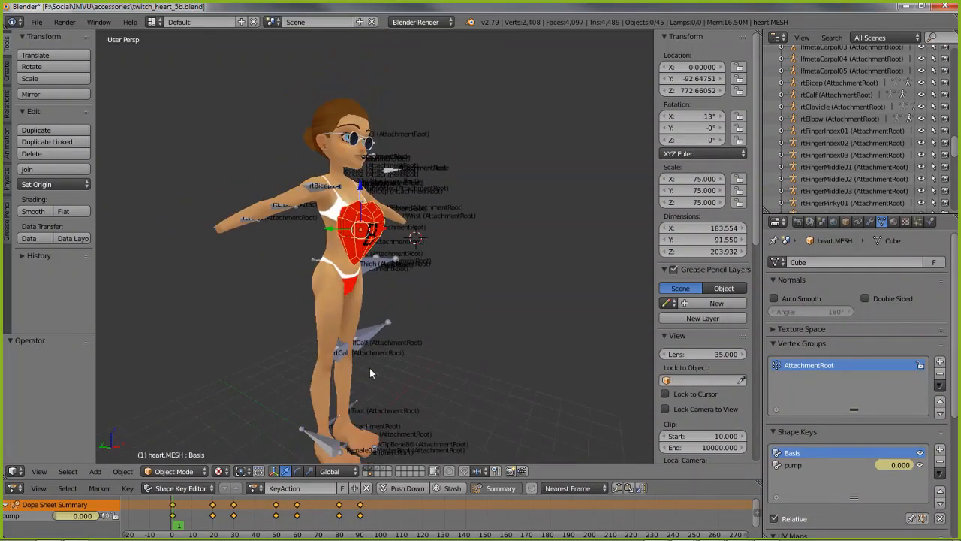
middle_click_drag(369, 368, 356, 372)
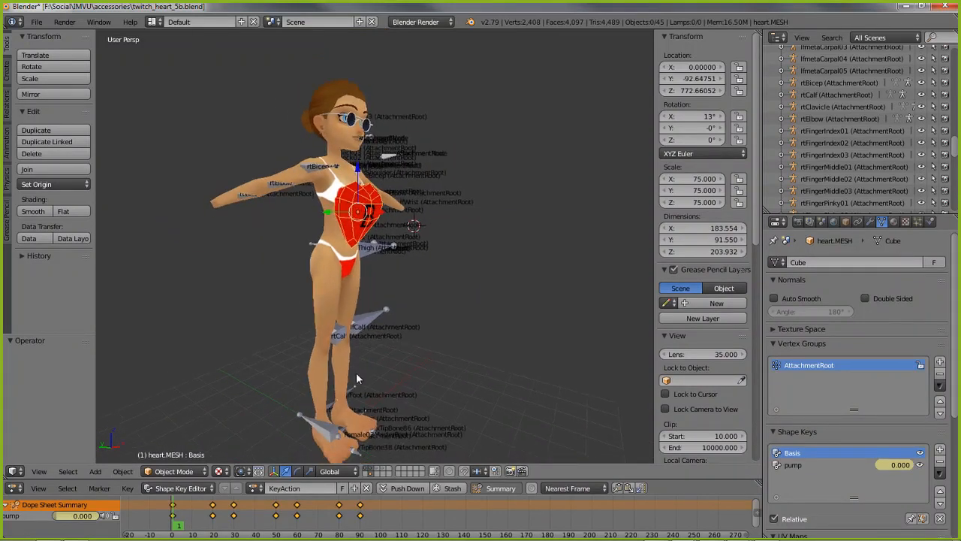
Select the Female03MasterRoot bone at the avatar's feet, then reselect the heart mesh to compare their transforms
right_click(306, 419)
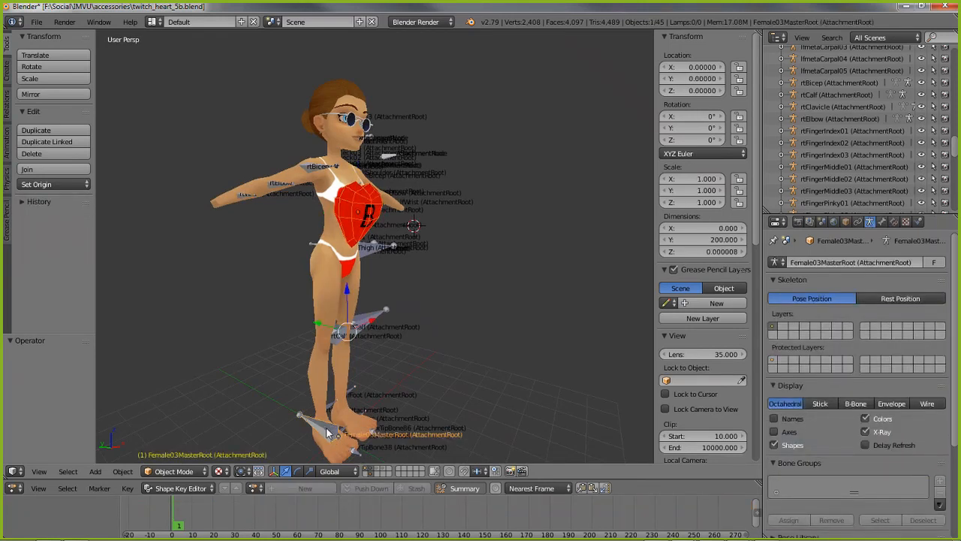
right_click(368, 211)
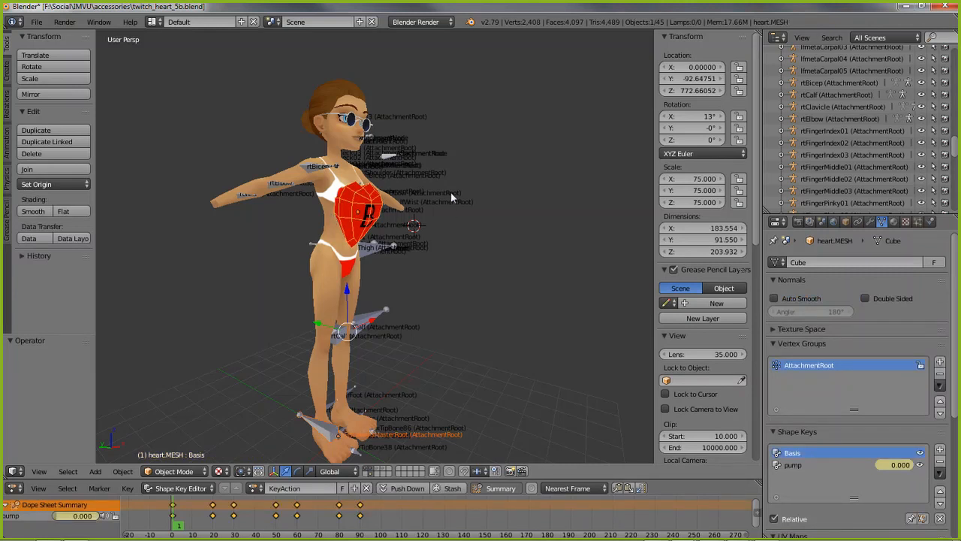
middle_click_drag(451, 192, 422, 332)
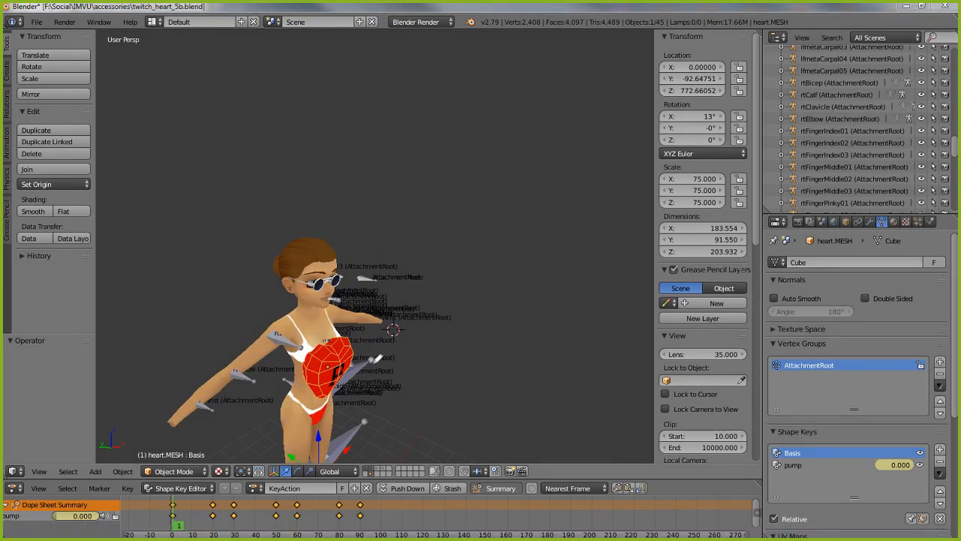
Sketch temporary annotation lines from the heart to a spot above the avatar and down to the floor, and clear them
mouse_move(343, 336)
left_mouse_down()
mouse_move(370, 109)
mouse_move(347, 114)
mouse_move(364, 111)
left_mouse_up()
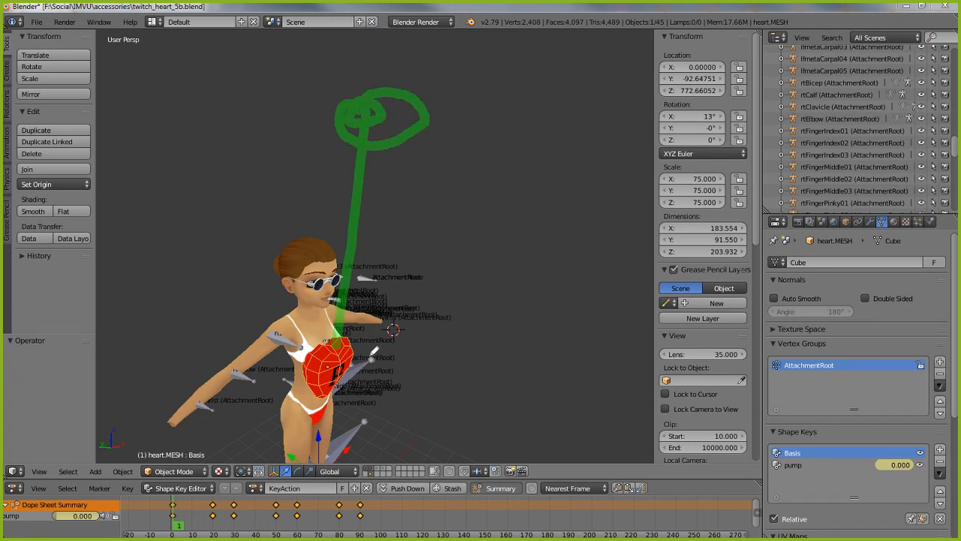
mouse_move(370, 357)
left_mouse_down()
mouse_move(368, 430)
mouse_move(343, 345)
mouse_move(367, 344)
left_mouse_up()
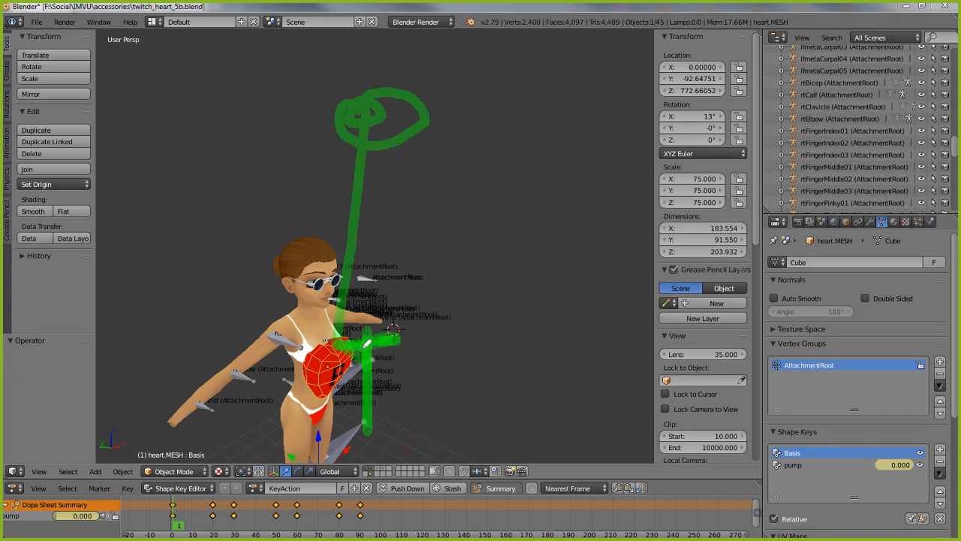
mouse_move(357, 452)
left_mouse_down()
mouse_move(341, 447)
mouse_move(383, 451)
mouse_move(371, 347)
left_mouse_up()
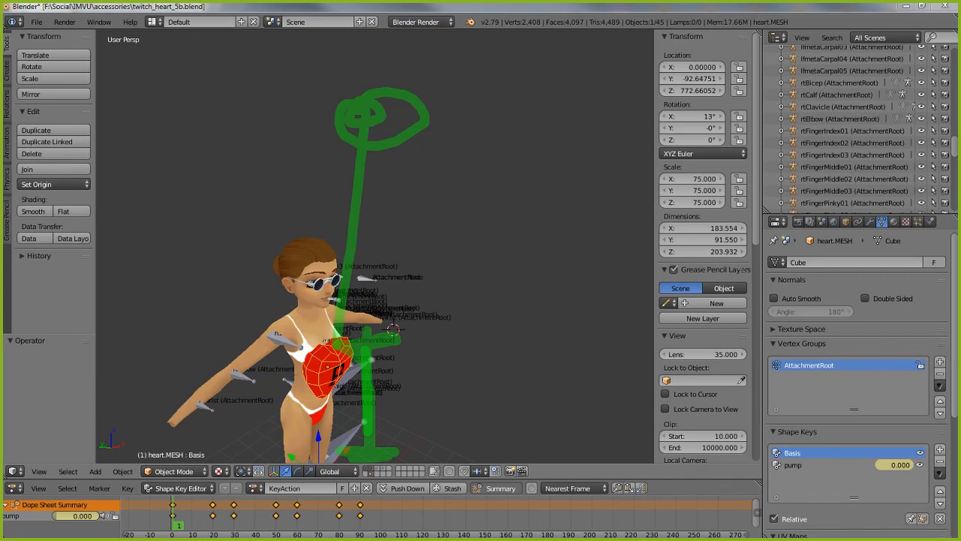
key("ctrl+z")
Examine up close how the heart sits against the avatar's chest, from the front and the side
middle_click_drag(360, 329, 353, 242)
scroll(396, 213, "up", 5)
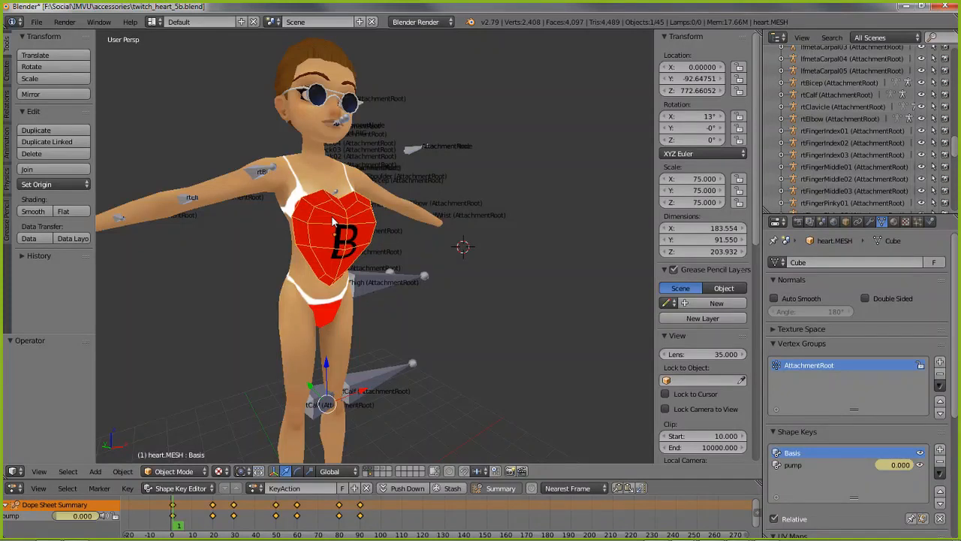
scroll(346, 231, "up", 1)
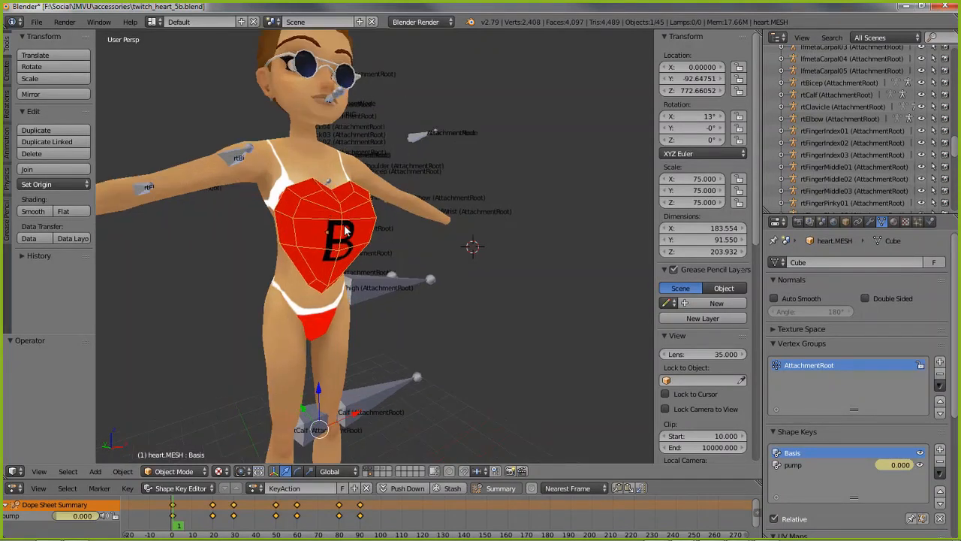
middle_click_drag(330, 257, 393, 276, "shift")
middle_click_drag(460, 274, 385, 260)
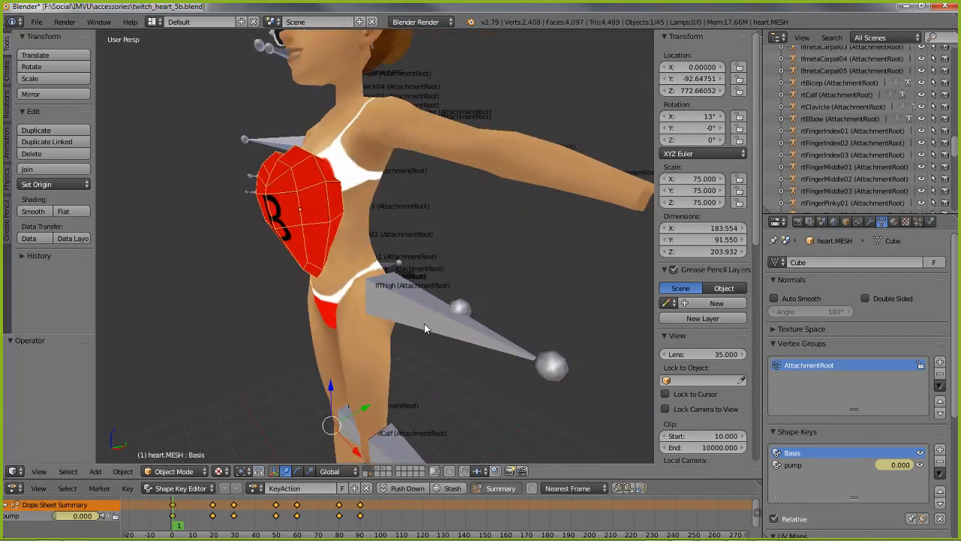
scroll(422, 326, "up", 3)
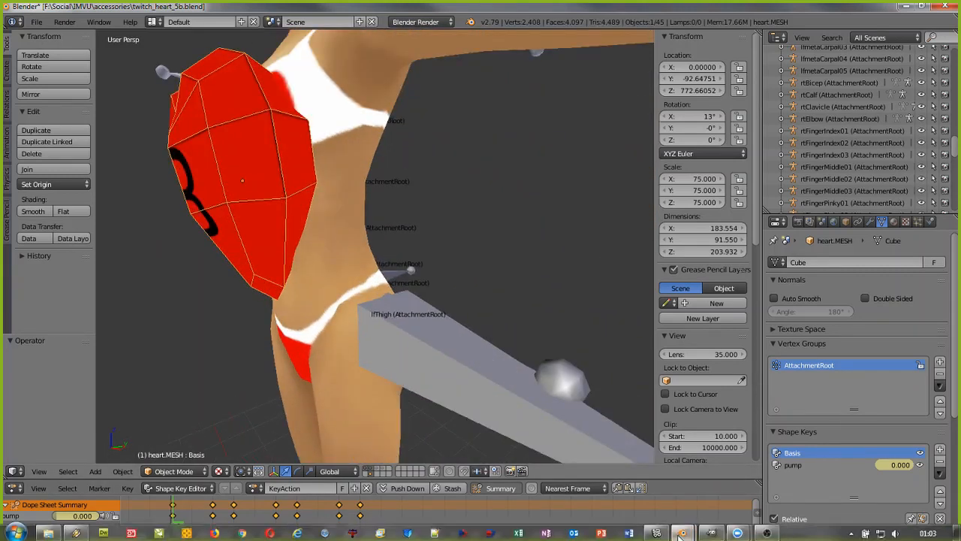
Switch to IMVU's Editor 2 and examine the heart attached at Spine03 from the avatar's back and front
left_click(657, 532)
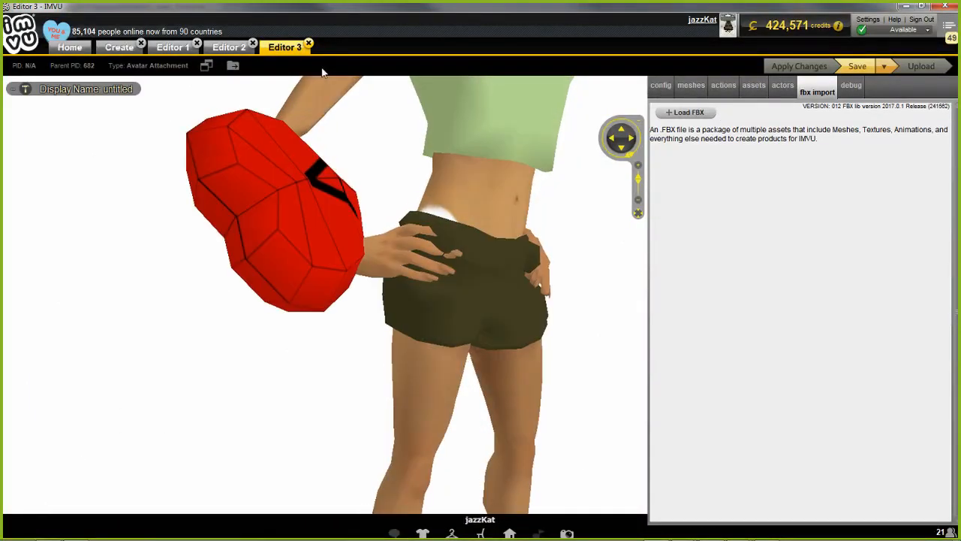
left_click(229, 47)
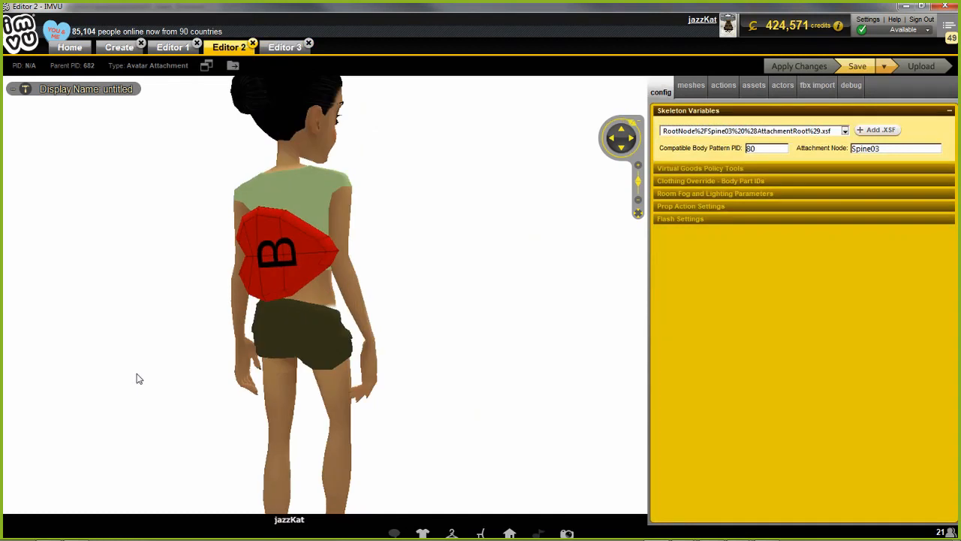
left_click_drag(135, 378, 173, 369)
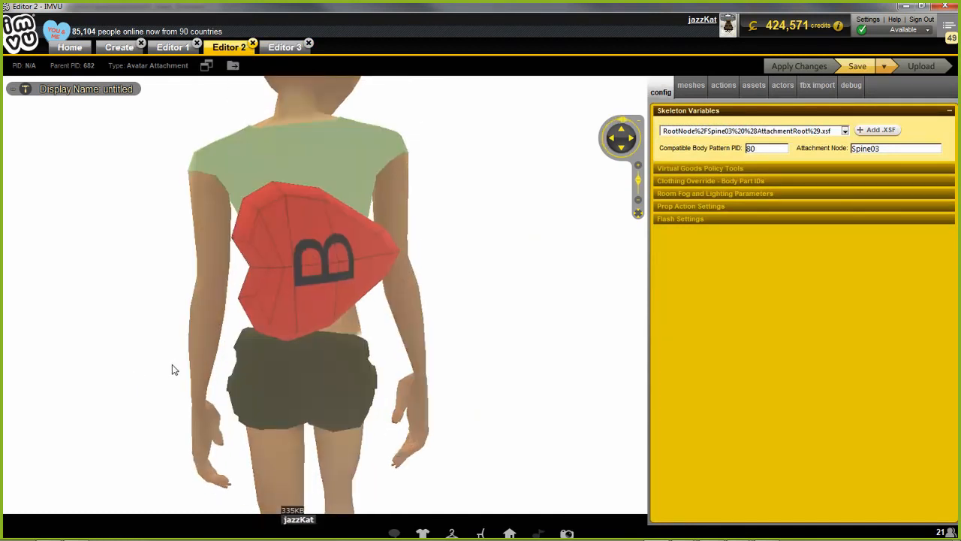
left_click_drag(292, 270, 459, 320)
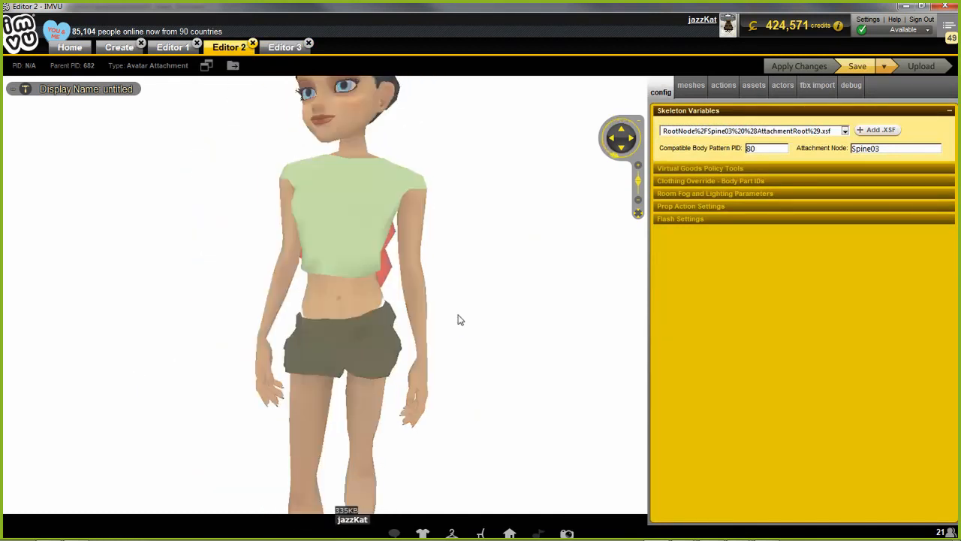
left_click_drag(342, 302, 511, 326)
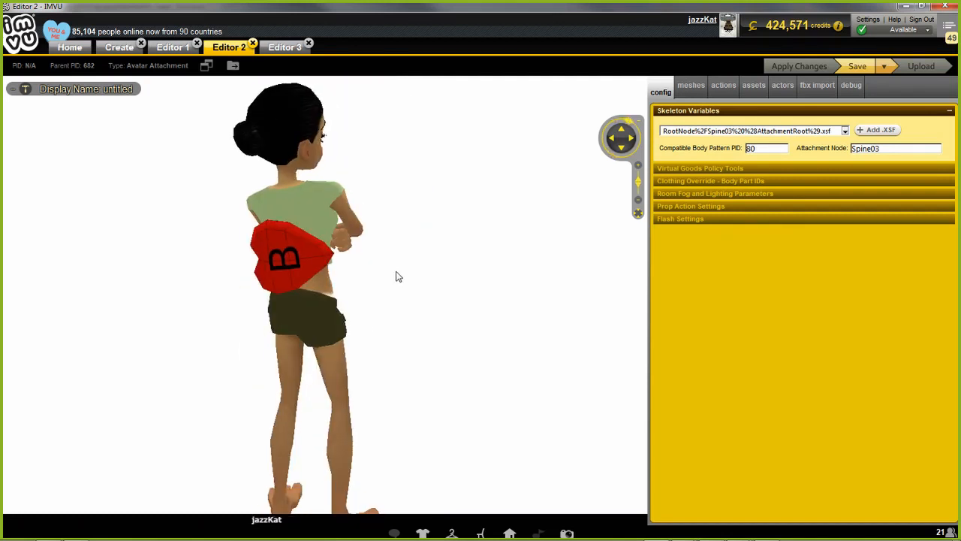
scroll(307, 281, "up", 5)
left_click_drag(308, 279, 503, 274)
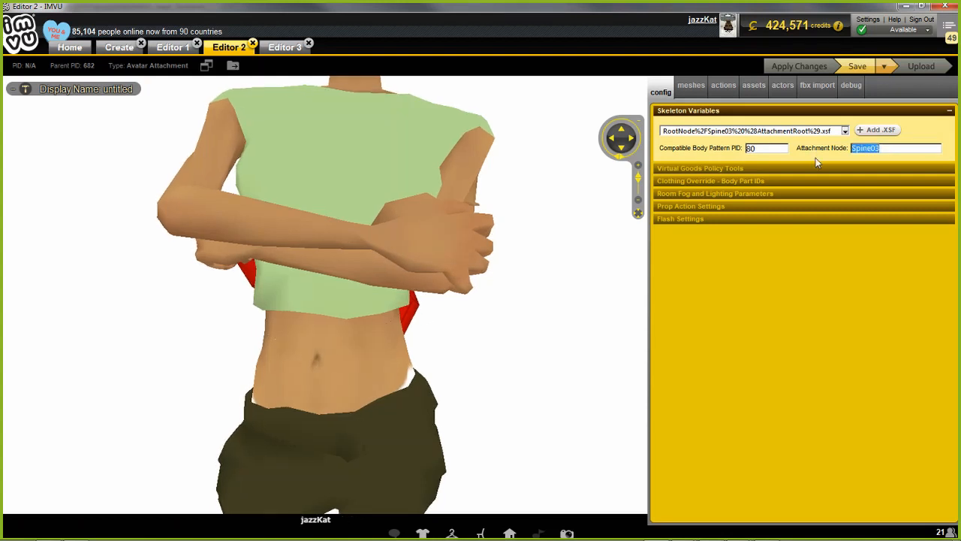
Set the attachment node to rtHand, apply the change and check the heart's position around the right hand
type("rtHand")
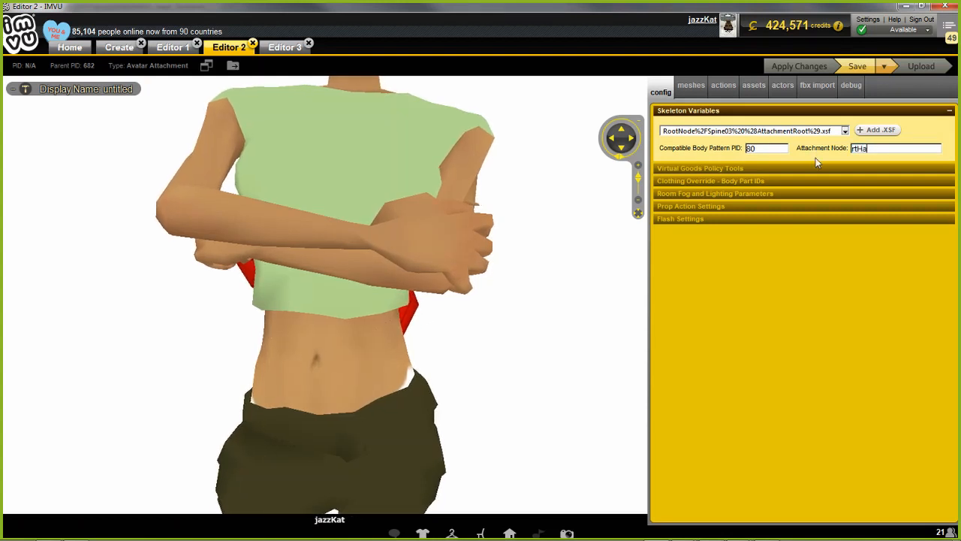
left_click(799, 66)
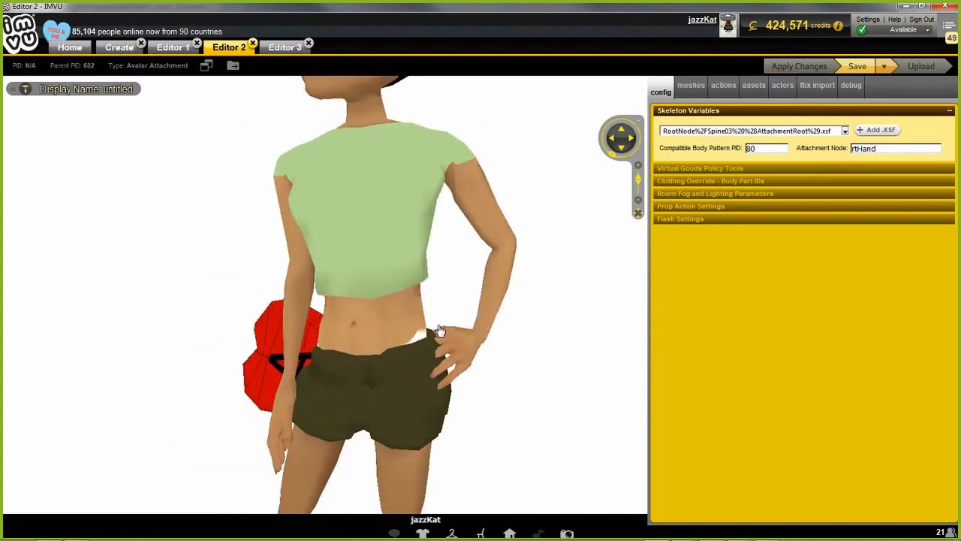
left_click_drag(440, 330, 370, 357)
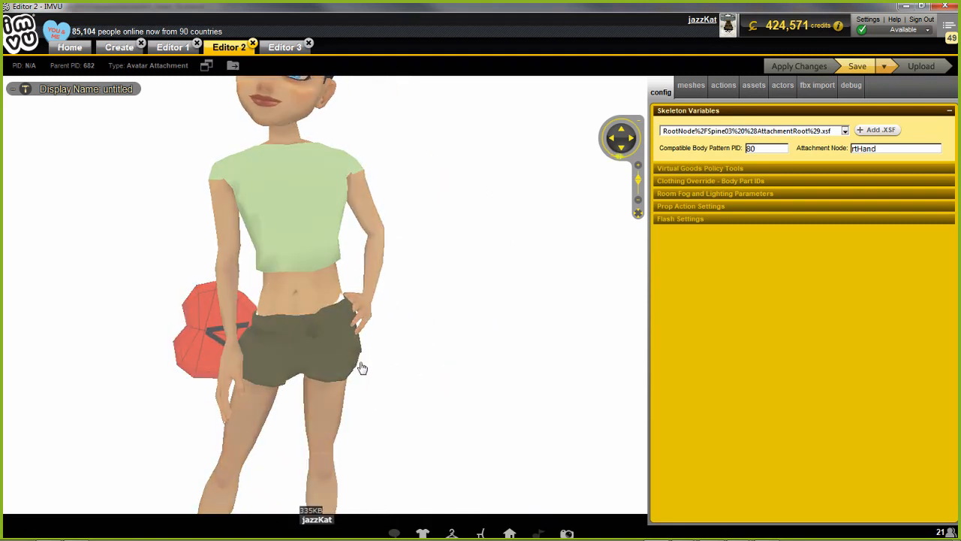
mouse_move(356, 369)
left_mouse_down()
mouse_move(457, 356)
mouse_move(540, 388)
mouse_move(423, 384)
mouse_move(397, 366)
mouse_move(316, 360)
mouse_move(350, 353)
left_mouse_up()
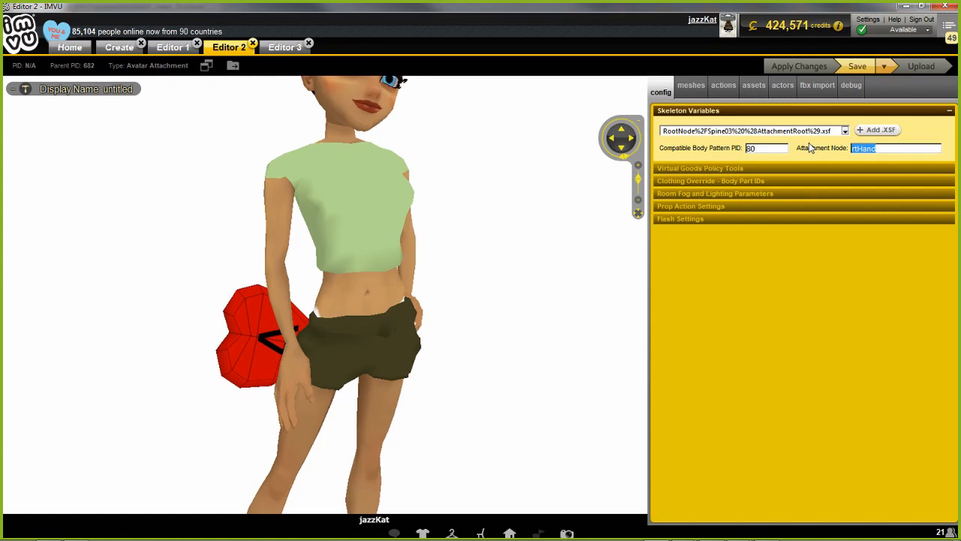
Try lfShin as the attachment node and apply the change
type("lf")
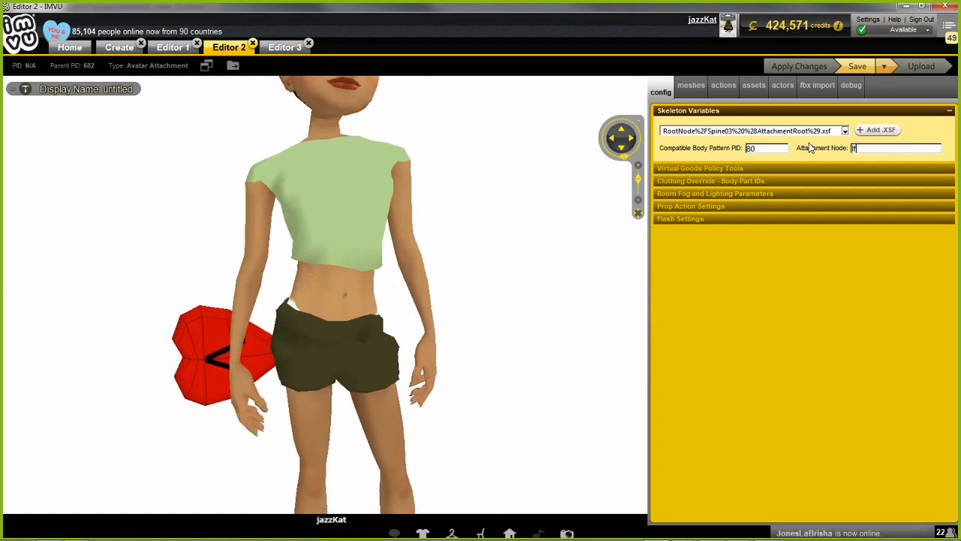
type("Shin")
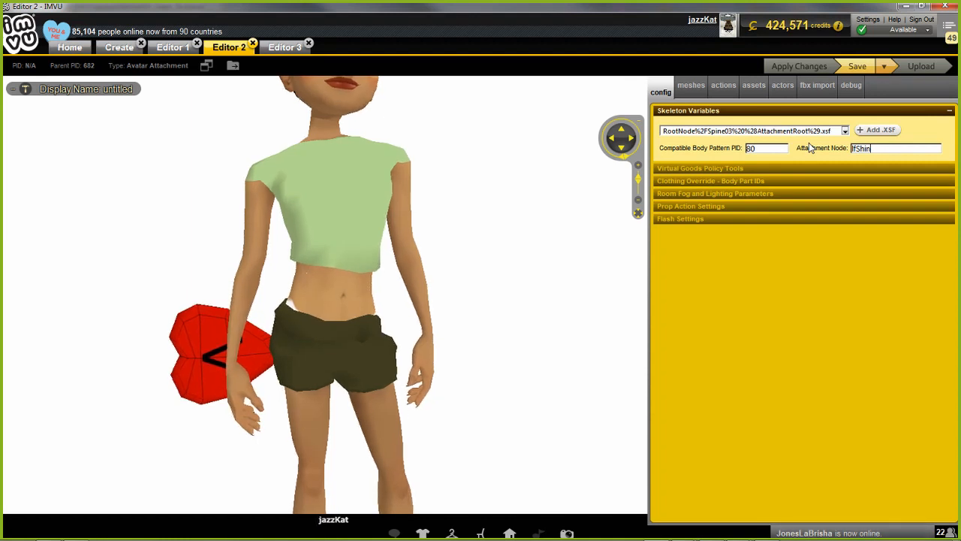
left_click(794, 68)
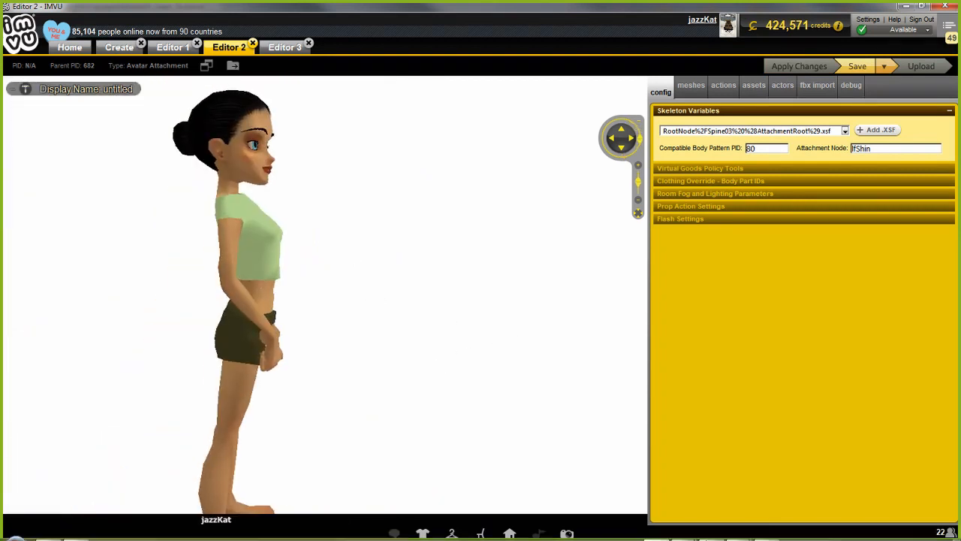
Switch to Female04 (accessories).blend in Blender, select the left lower-leg bone and look up its name in the object properties
mouse_move(682, 532)
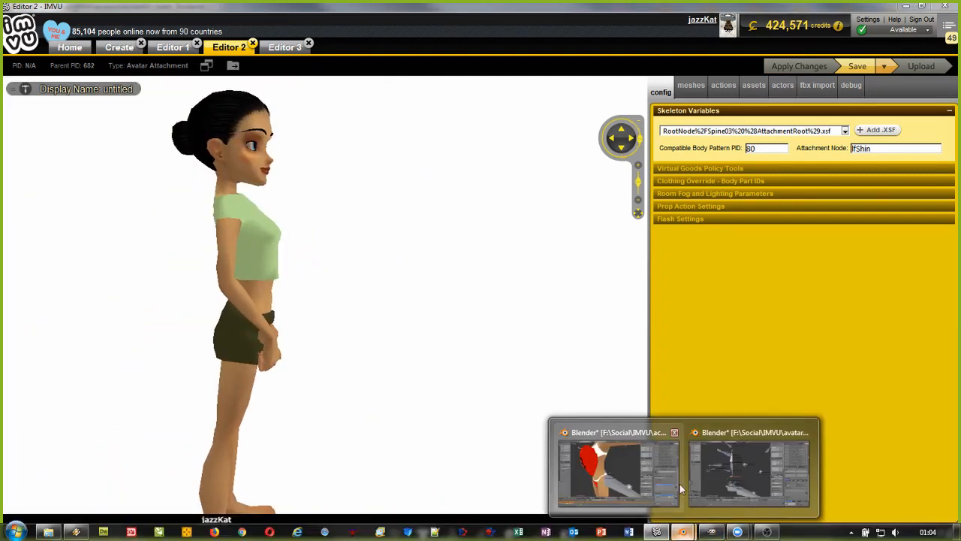
left_click(727, 475)
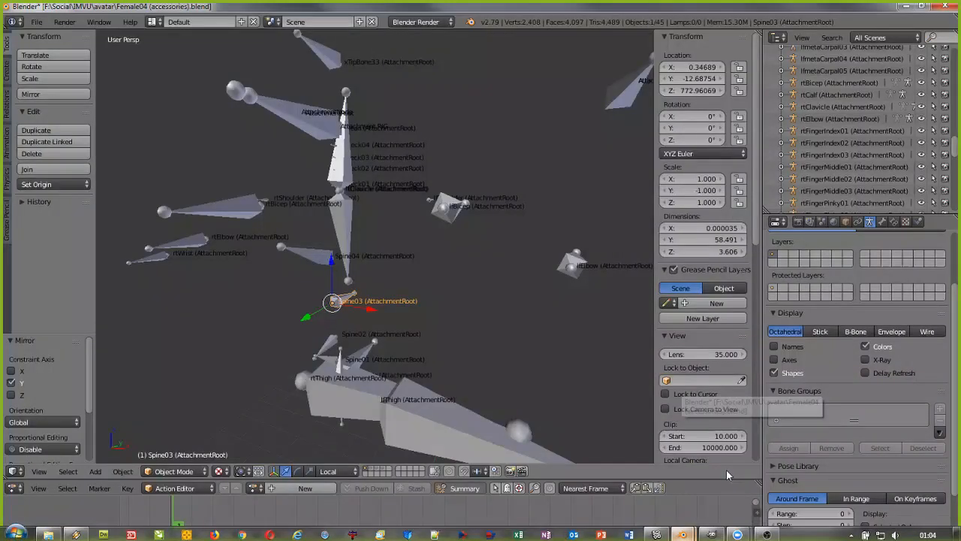
scroll(362, 386, "down", 3)
middle_click_drag(361, 387, 350, 288)
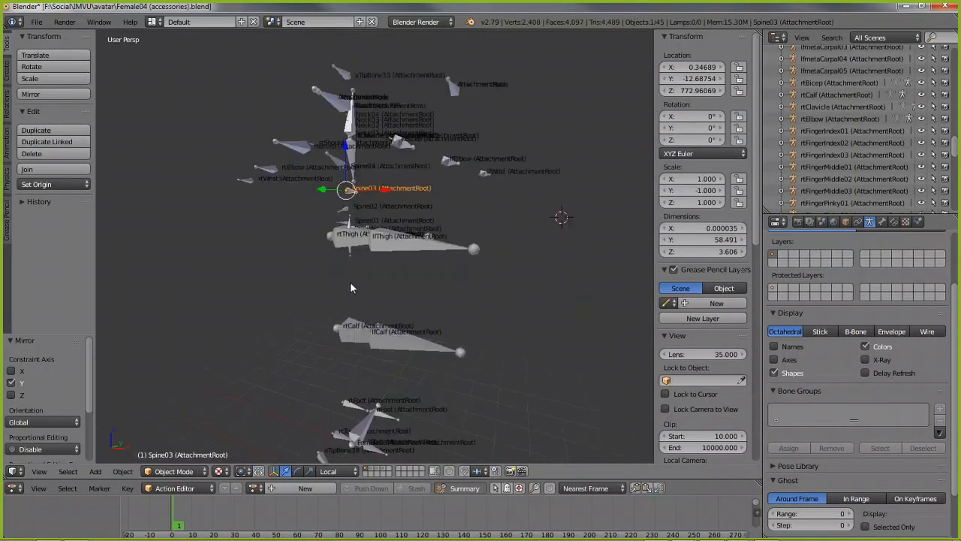
scroll(350, 288, "up", 3)
middle_click_drag(369, 405, 359, 246, "shift")
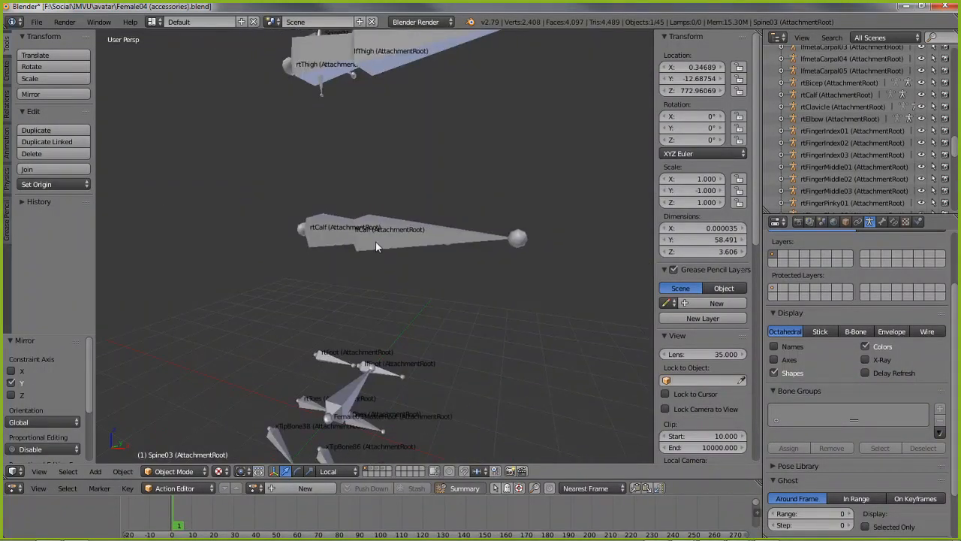
right_click(376, 243)
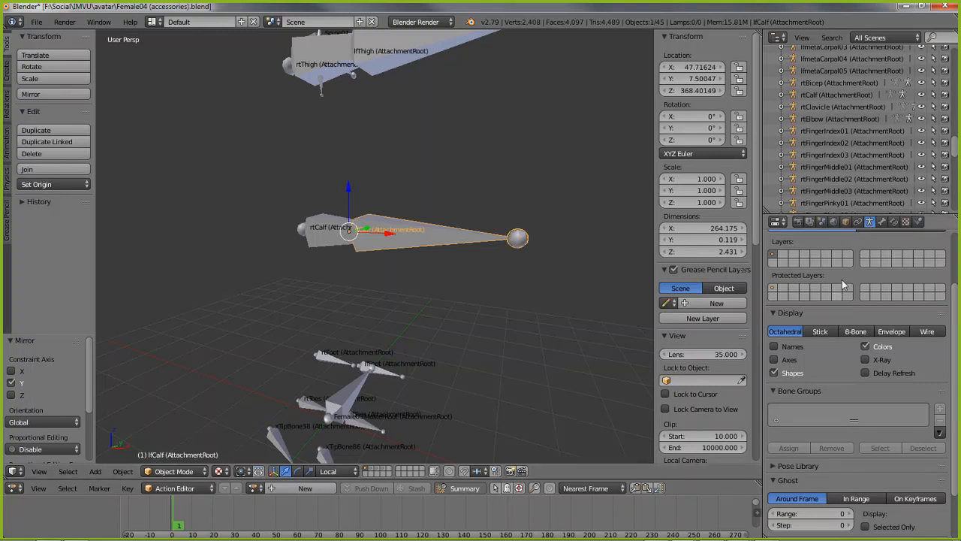
left_click(845, 221)
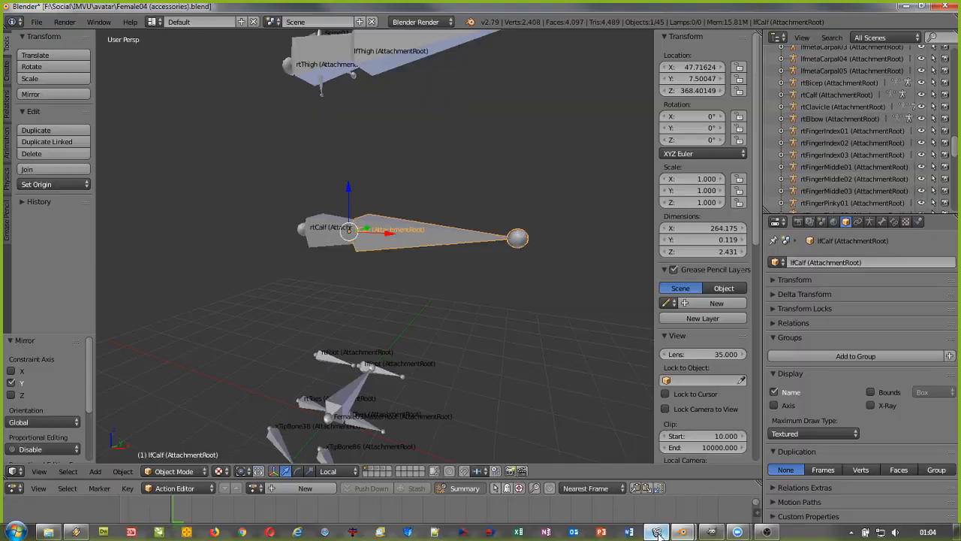
Return to IMVU's Editor 2, set the attachment node to rtCalf, apply the change and check the heart beside the right leg
left_click(658, 532)
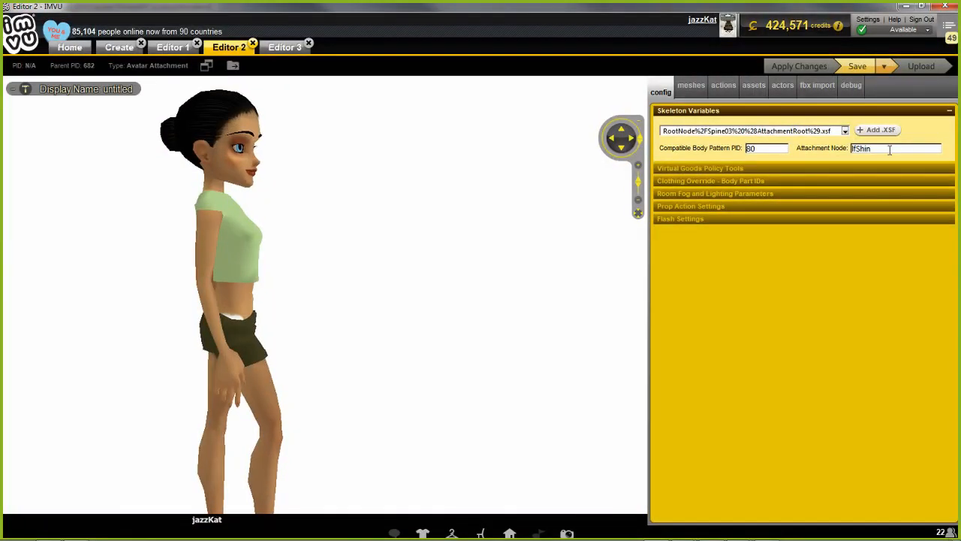
key("BackSpace")
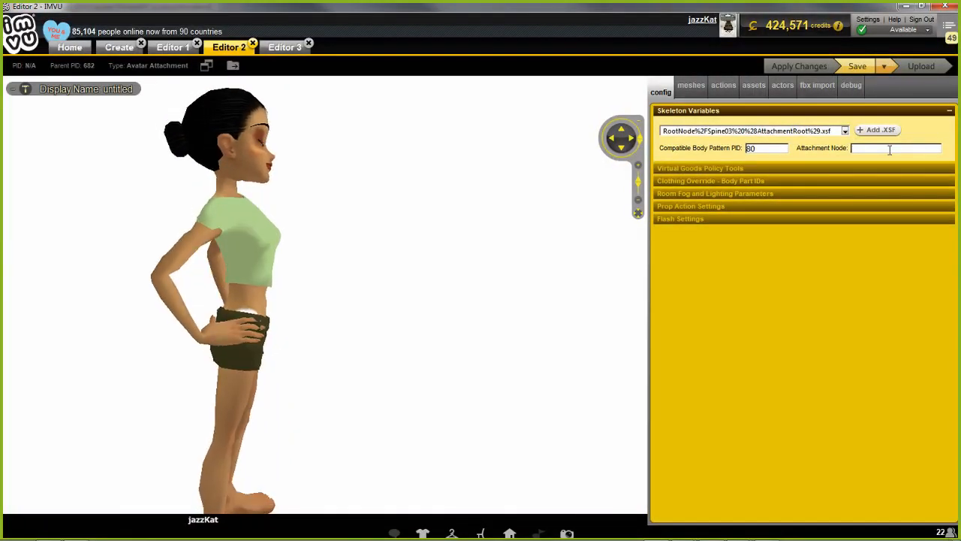
type("rtCa")
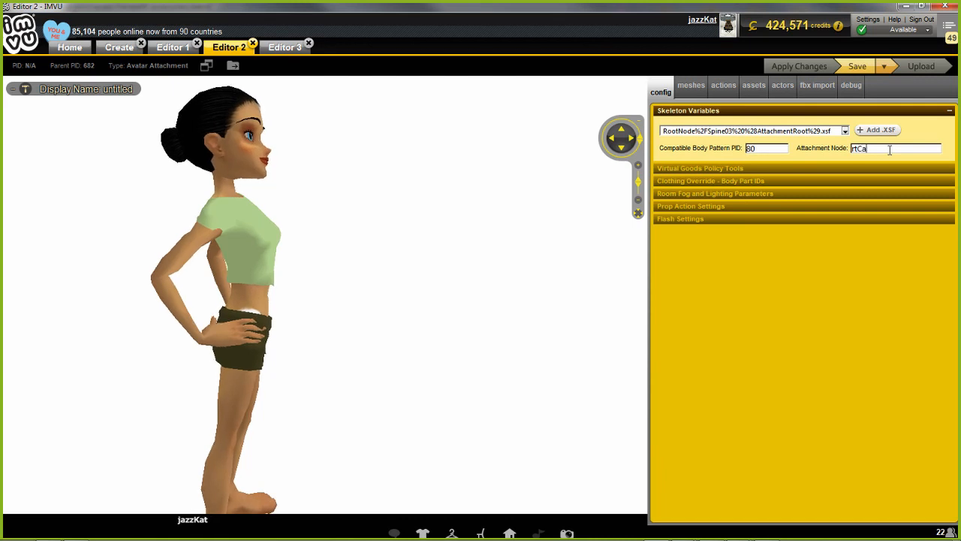
type("lf")
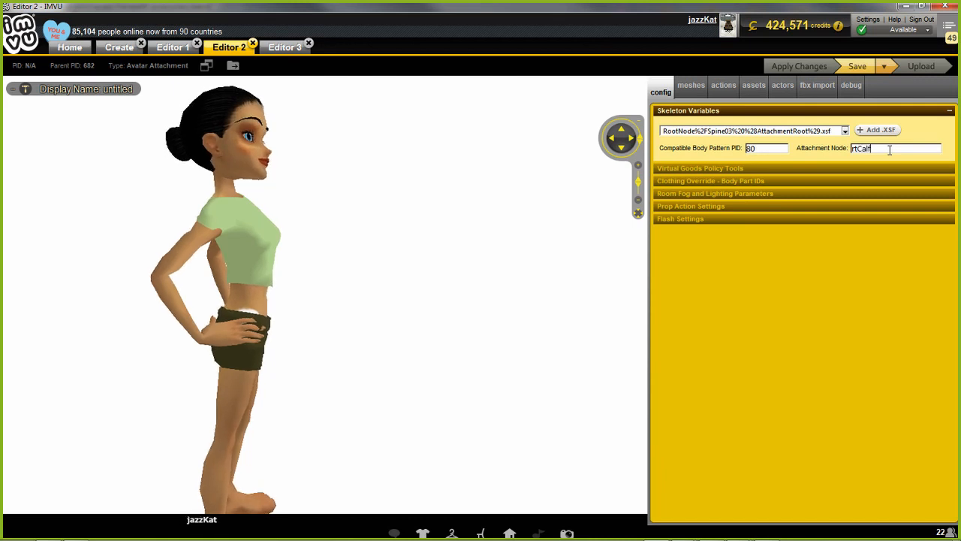
left_click(800, 68)
scroll(333, 404, "up", 3)
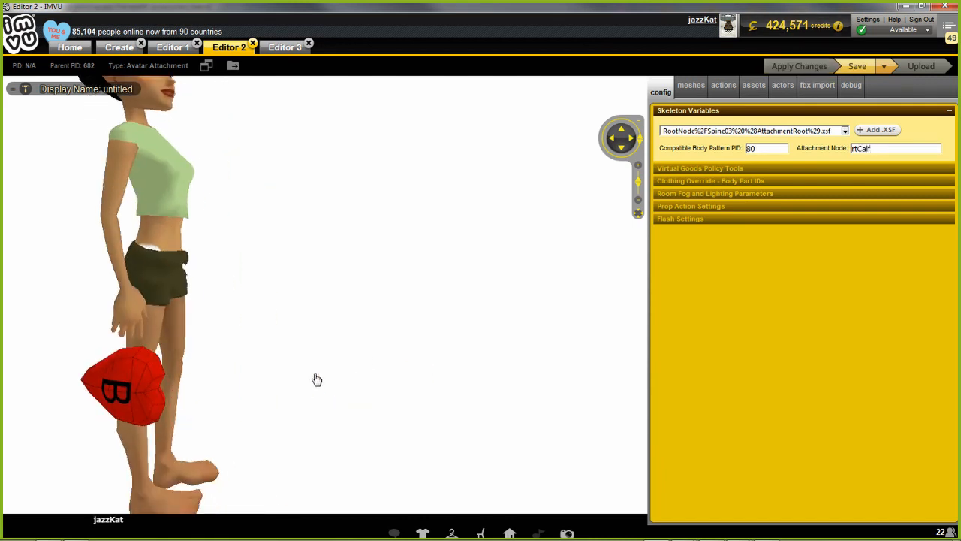
left_click_drag(355, 361, 296, 372)
scroll(290, 366, "up", 3)
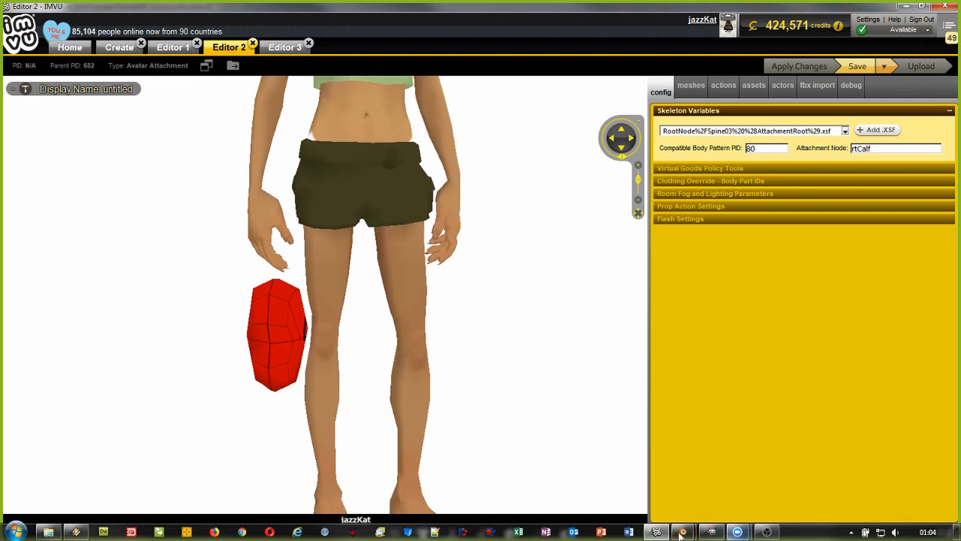
Switch to twitch_heart_5b.blend in Blender, bring the figure's legs into view and select the lfCalf bone
left_click(683, 534)
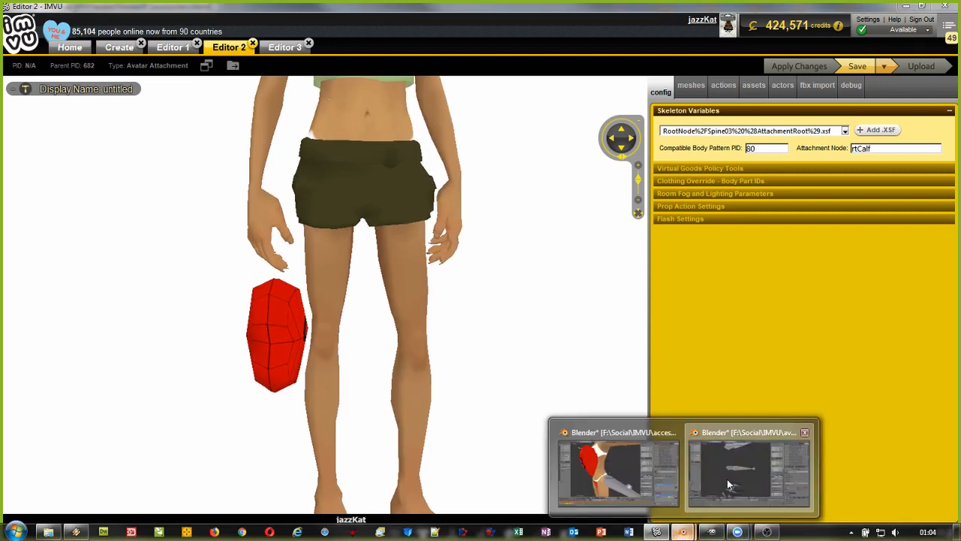
left_click(729, 484)
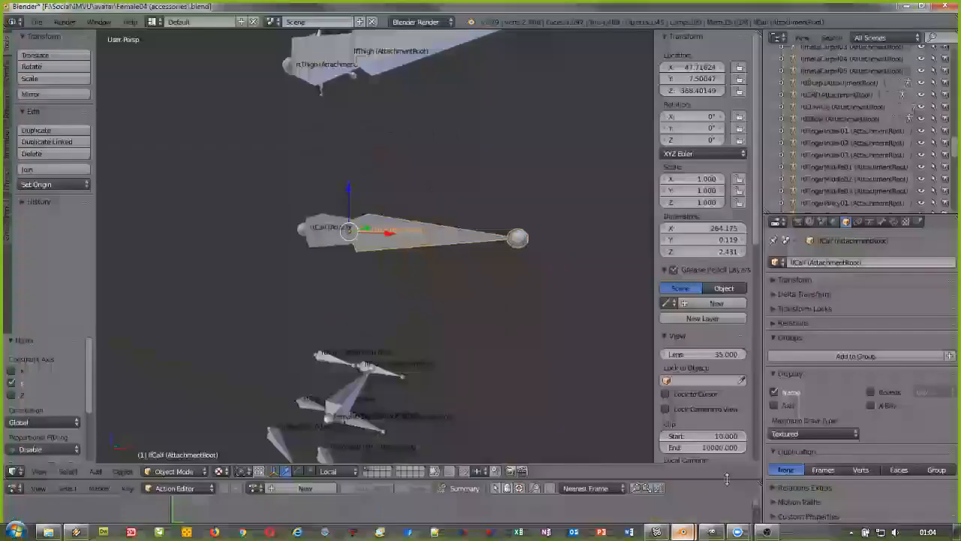
left_click(683, 533)
left_click(640, 478)
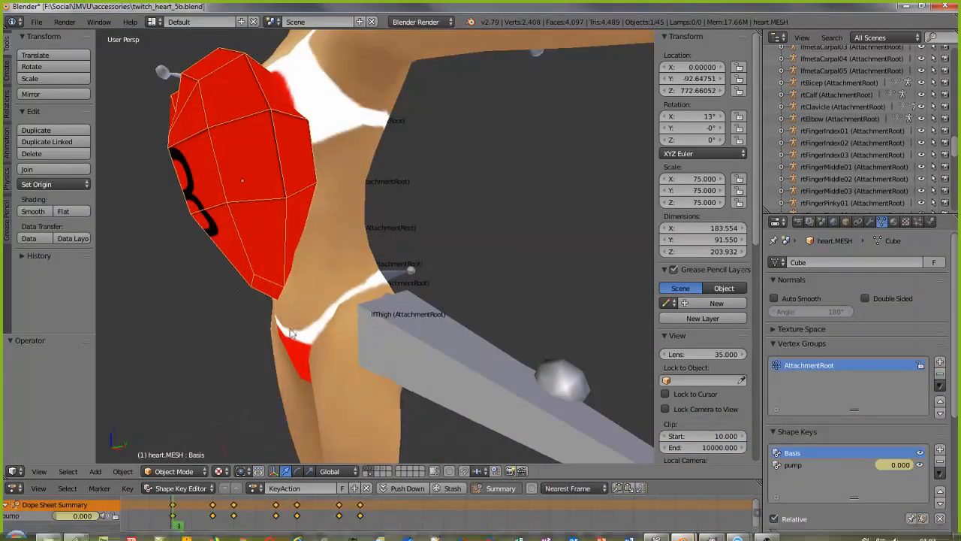
middle_click_drag(291, 329, 369, 266)
scroll(367, 347, "down", 3)
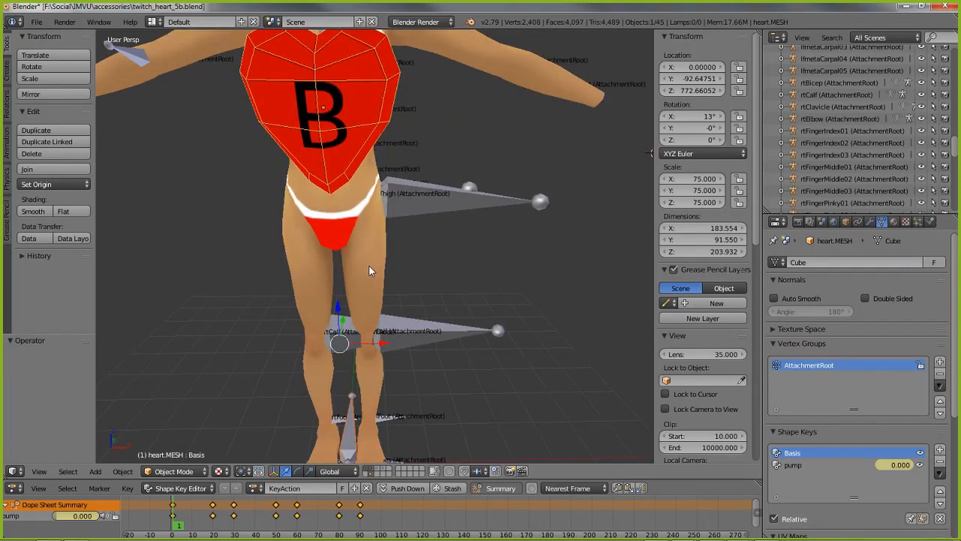
scroll(369, 267, "down", 1)
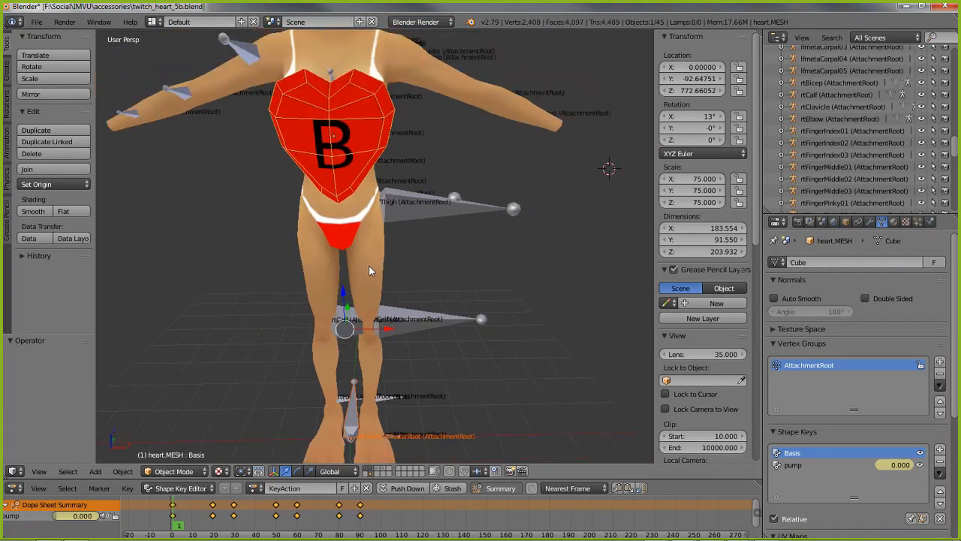
middle_click_drag(416, 322, 449, 269)
right_click(426, 335)
middle_click_drag(424, 346, 423, 329)
Return to Editor 2 in IMVU and examine the heart's orientation beside the right calf from several angles
mouse_move(717, 535)
left_click(682, 531)
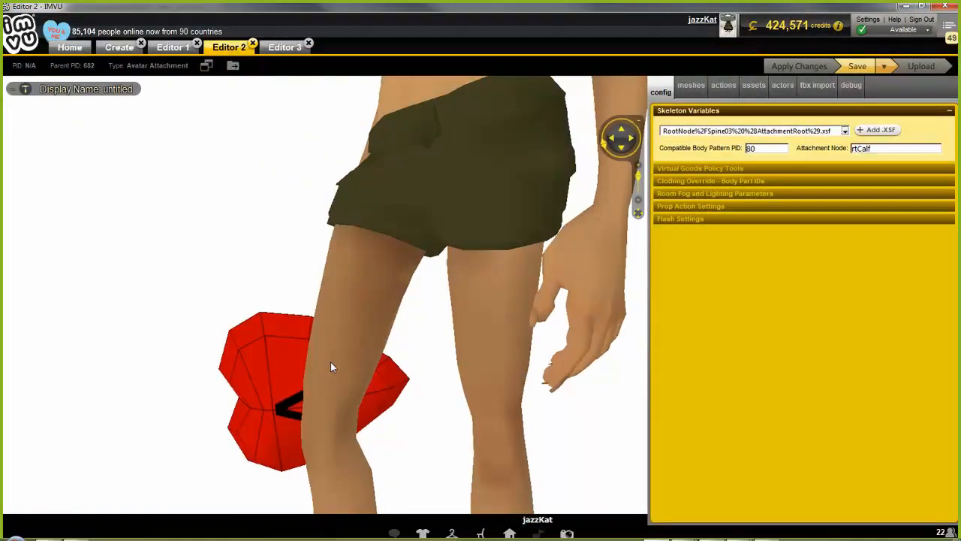
left_click_drag(331, 362, 396, 375)
scroll(398, 383, "down", 2)
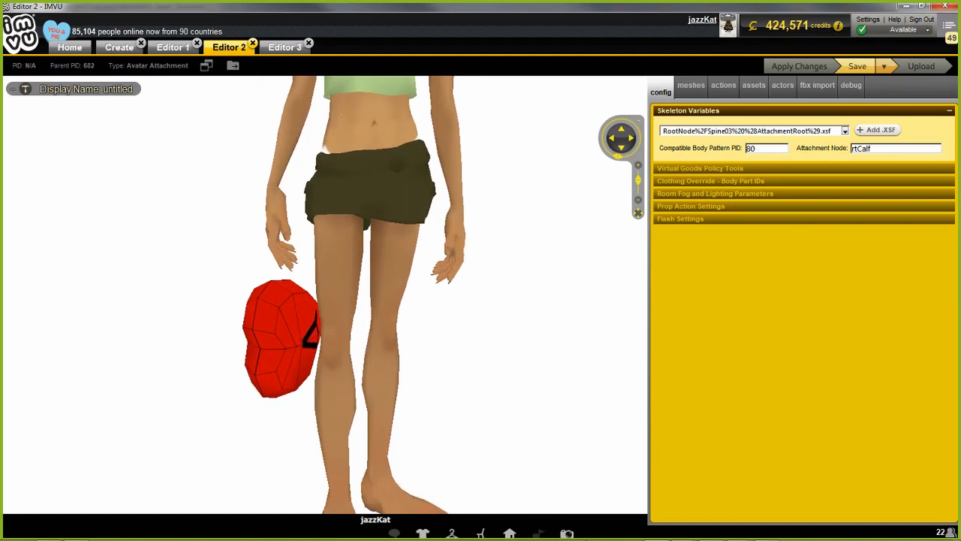
Switch back to twitch_heart_5b.blend in Blender, select the rtCalf bone and rotate it 95° about the global Z axis
mouse_move(684, 533)
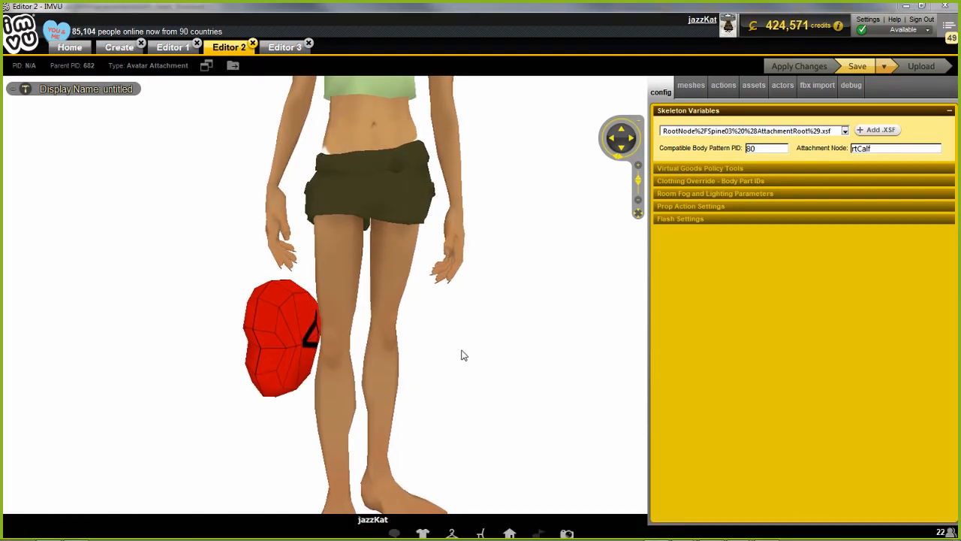
left_click(619, 492)
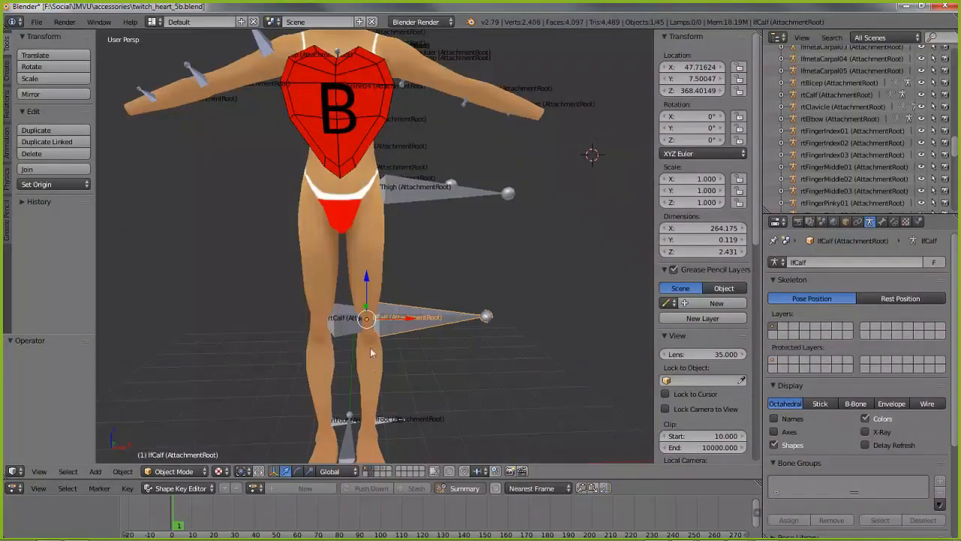
right_click(348, 325)
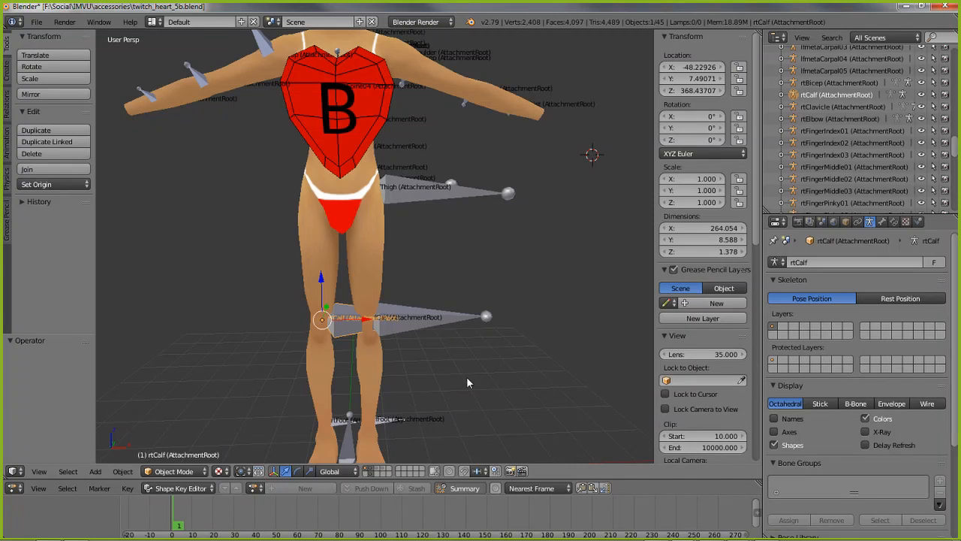
key("r")
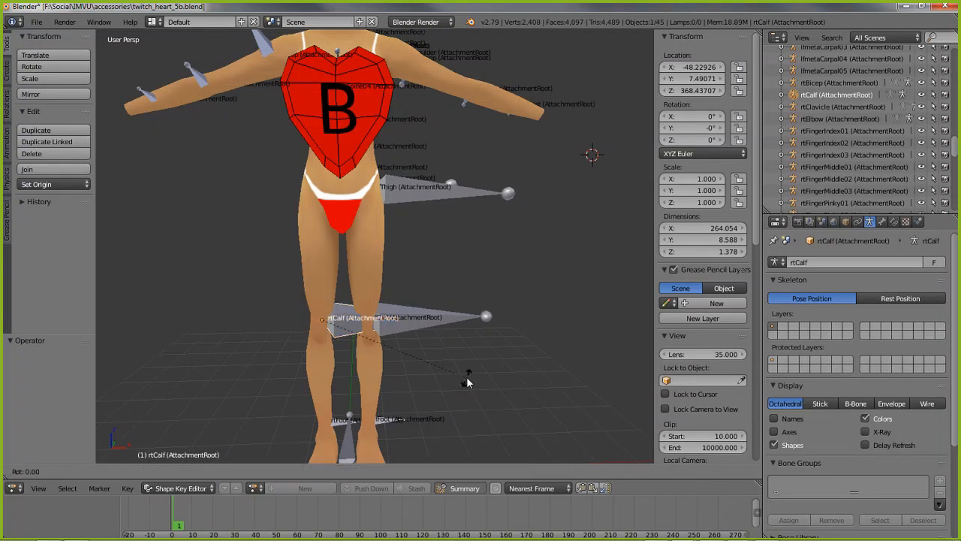
key("z")
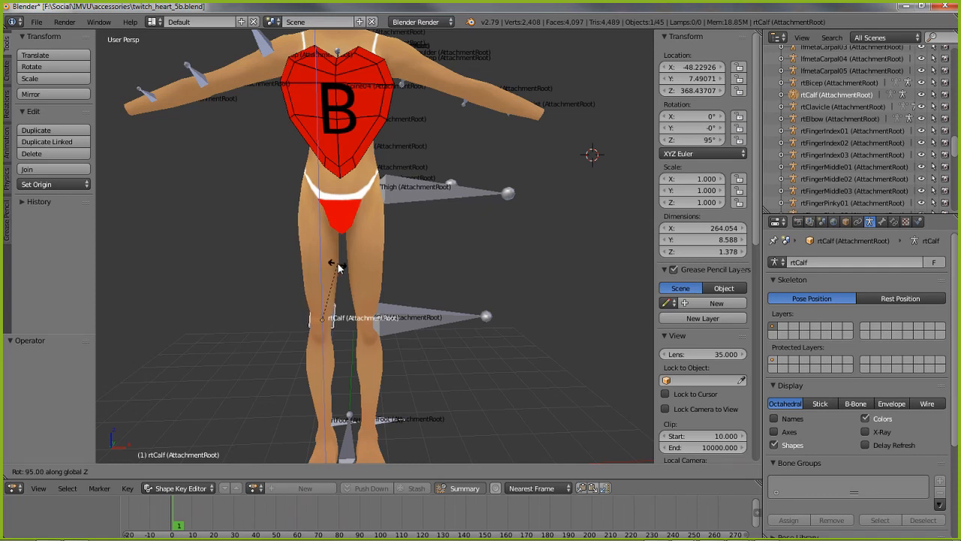
left_click(338, 268)
Rotate the rtCalf bone -95° about the global Y axis
middle_click_drag(338, 267, 406, 309)
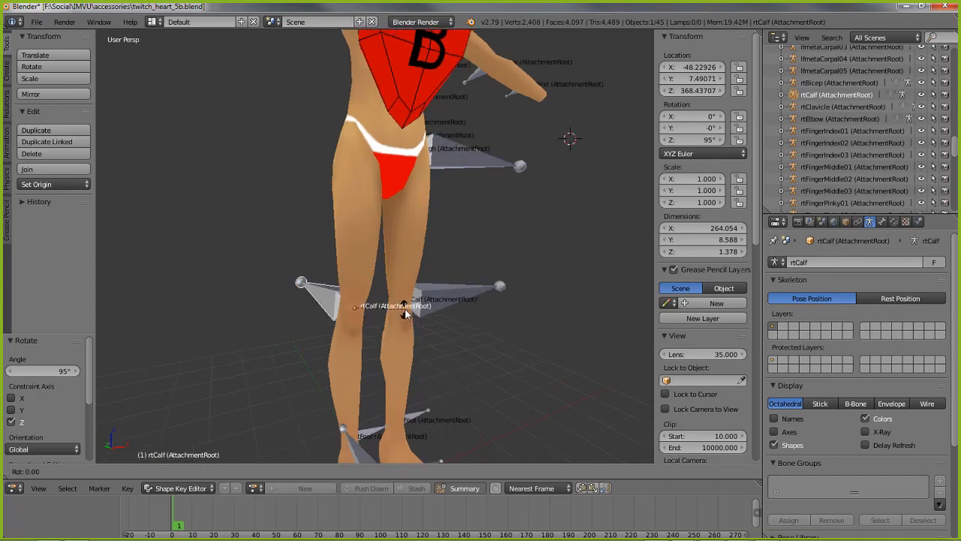
key("r")
key("x")
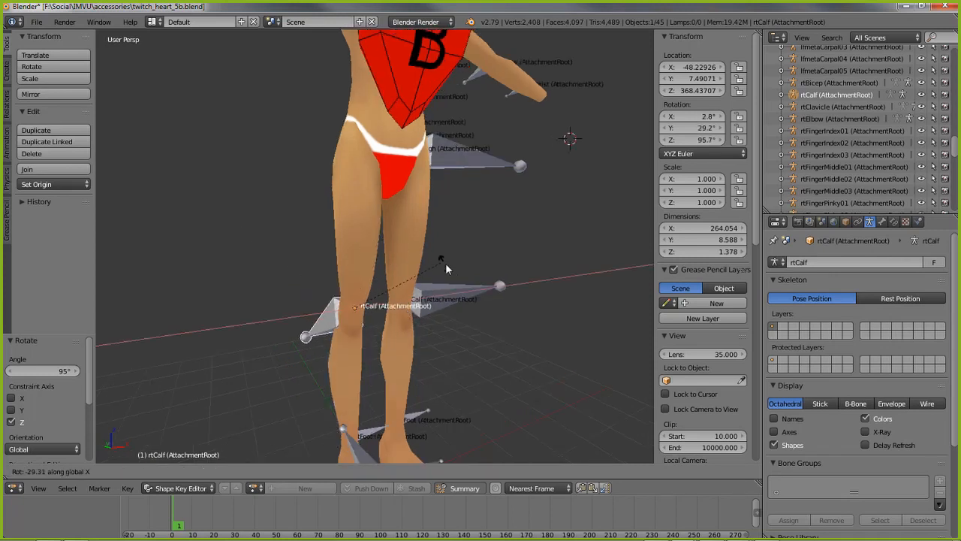
key("y")
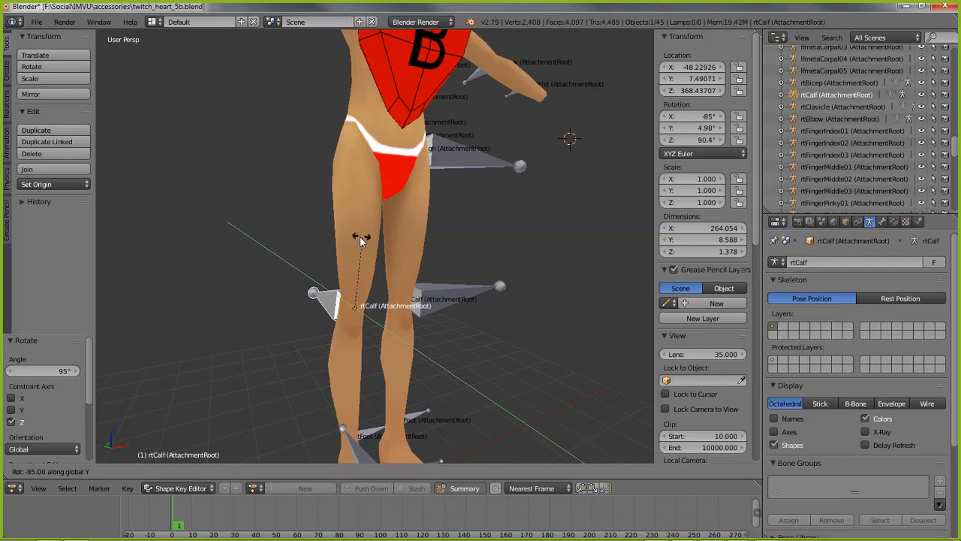
left_click(349, 240)
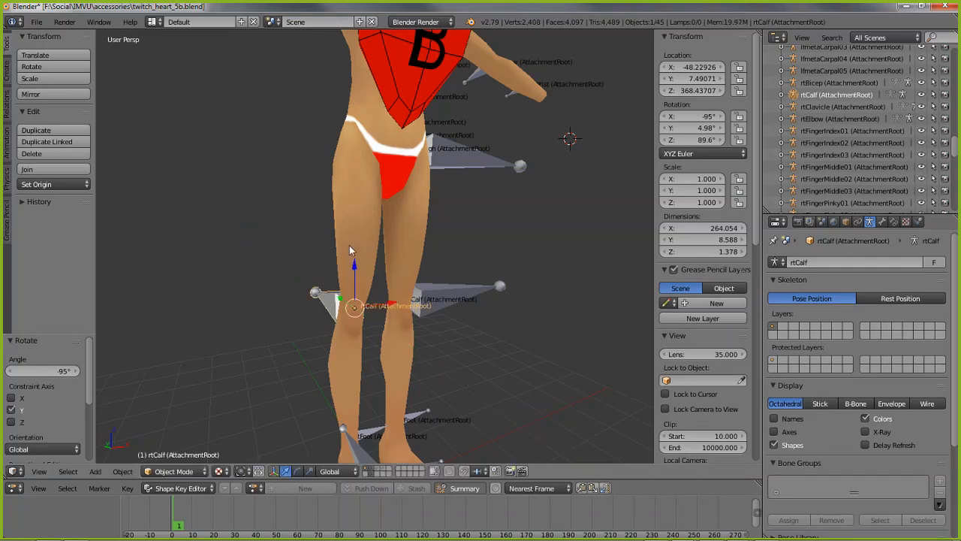
Select the rtWrist and rtBicep bones in turn and examine which way the right arm's bones point relative to the heart
middle_click_drag(350, 246, 277, 331)
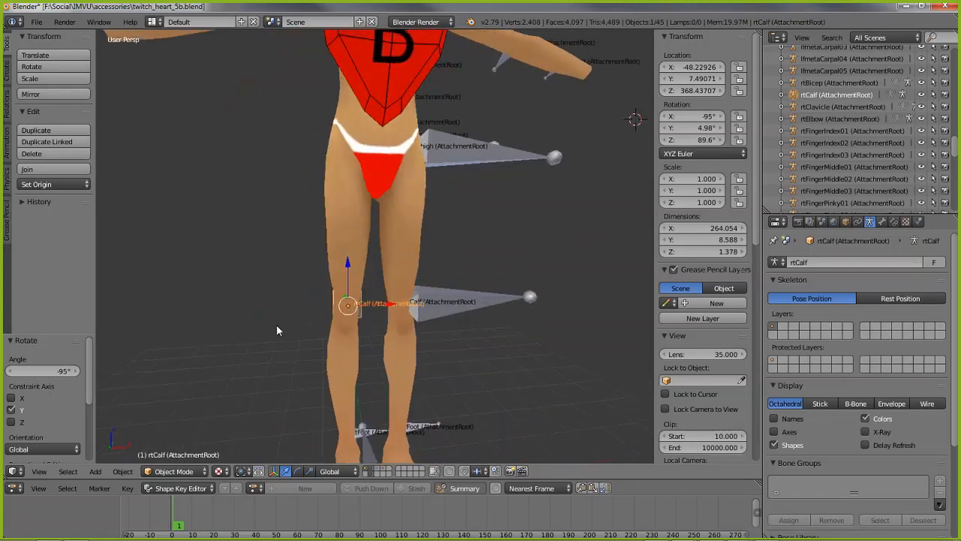
scroll(279, 328, "down", 1)
middle_click_drag(395, 168, 378, 318, "shift")
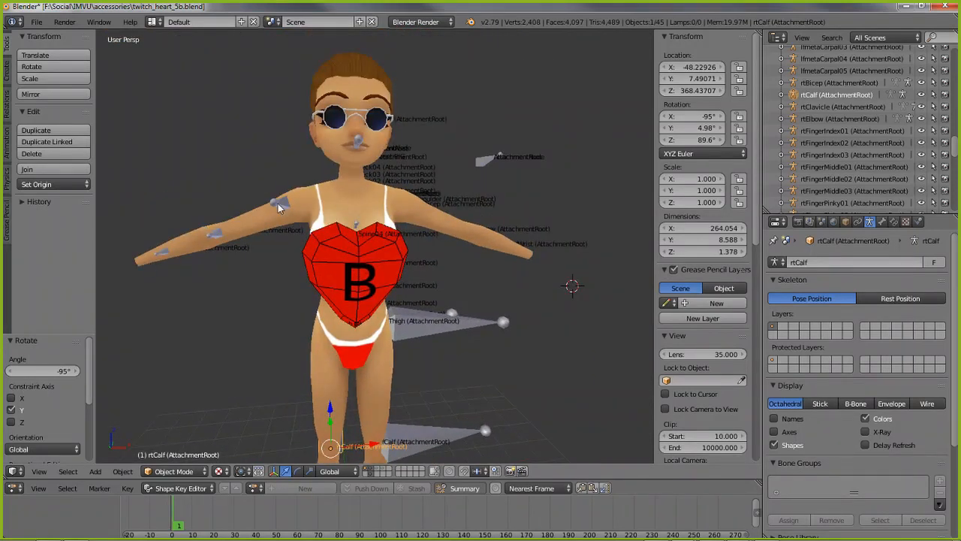
middle_click_drag(287, 301, 308, 290, "shift")
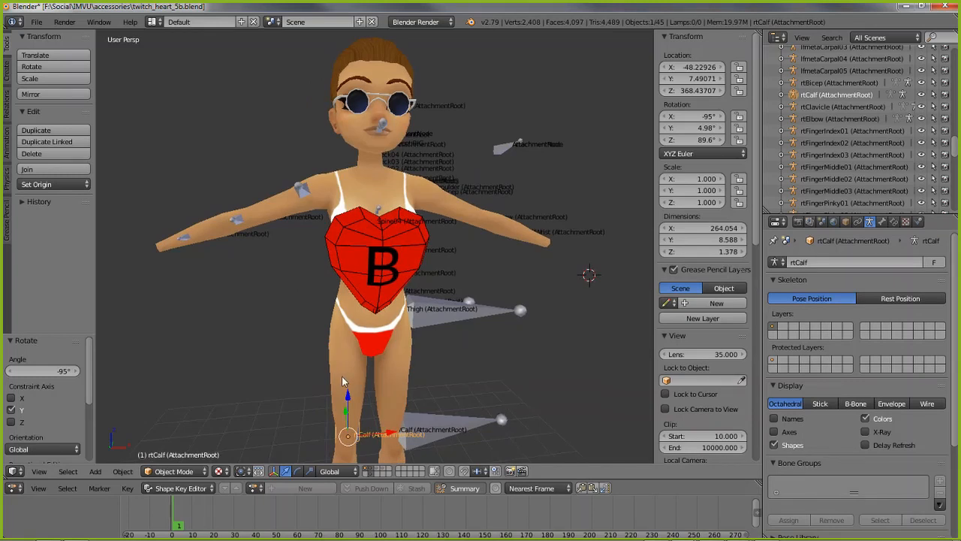
middle_click_drag(350, 371, 374, 298)
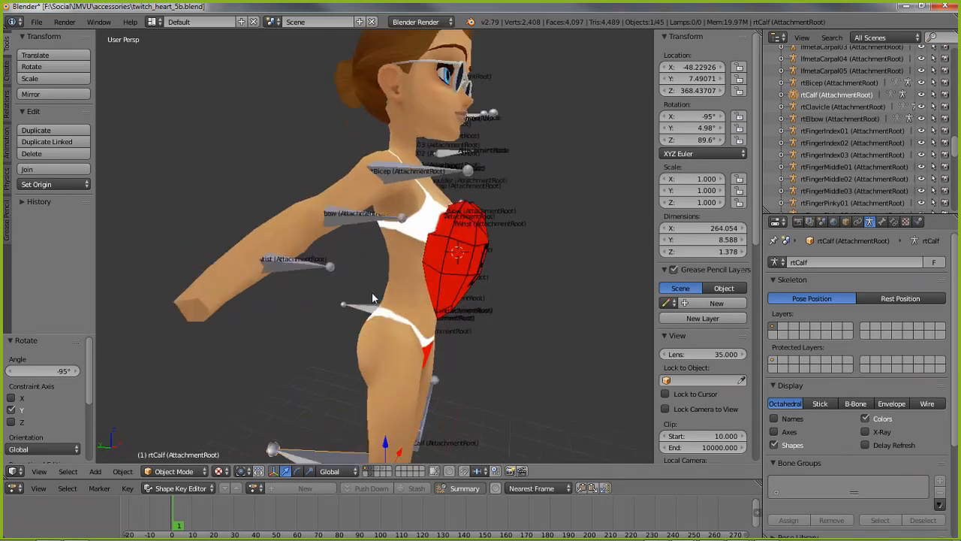
right_click(293, 265)
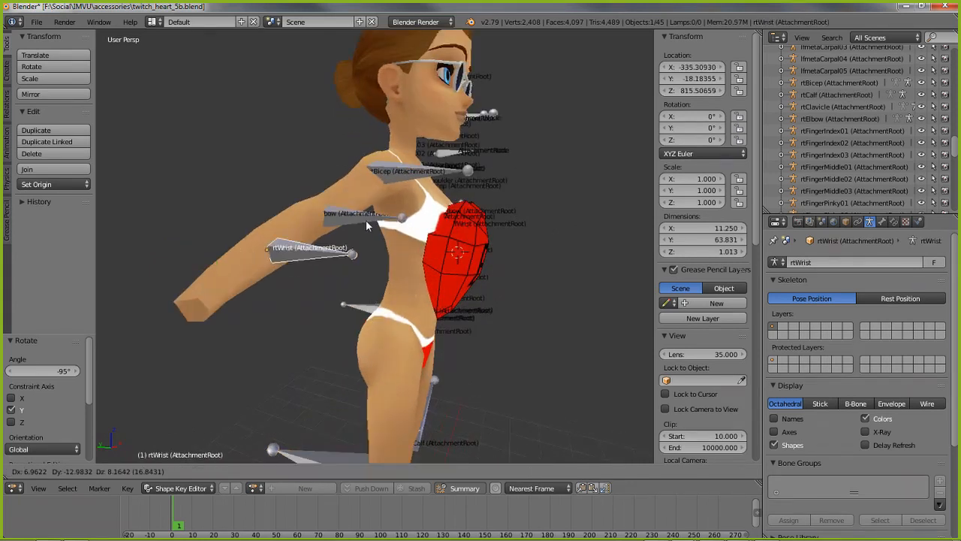
right_click(426, 173)
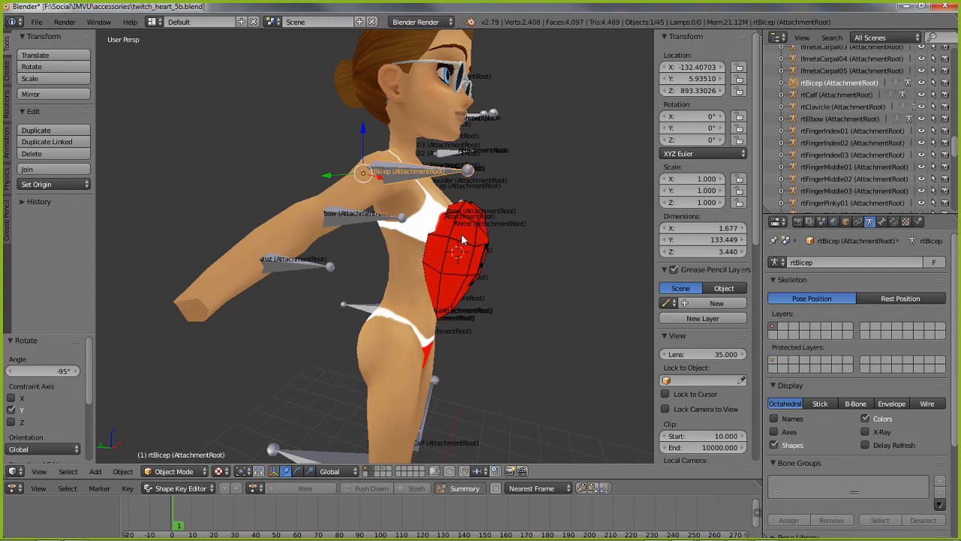
middle_click_drag(502, 256, 453, 300)
middle_click_drag(433, 299, 530, 310)
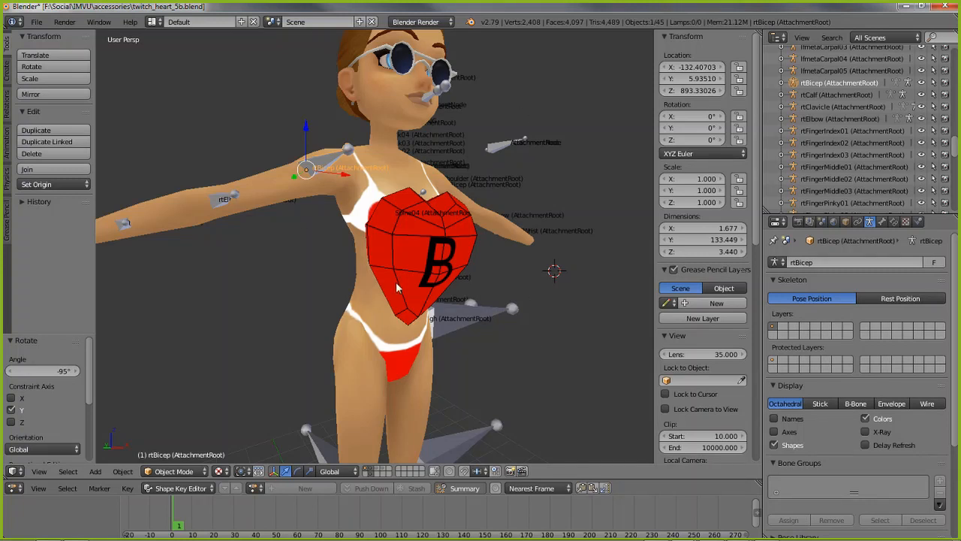
middle_click_drag(457, 297, 495, 302)
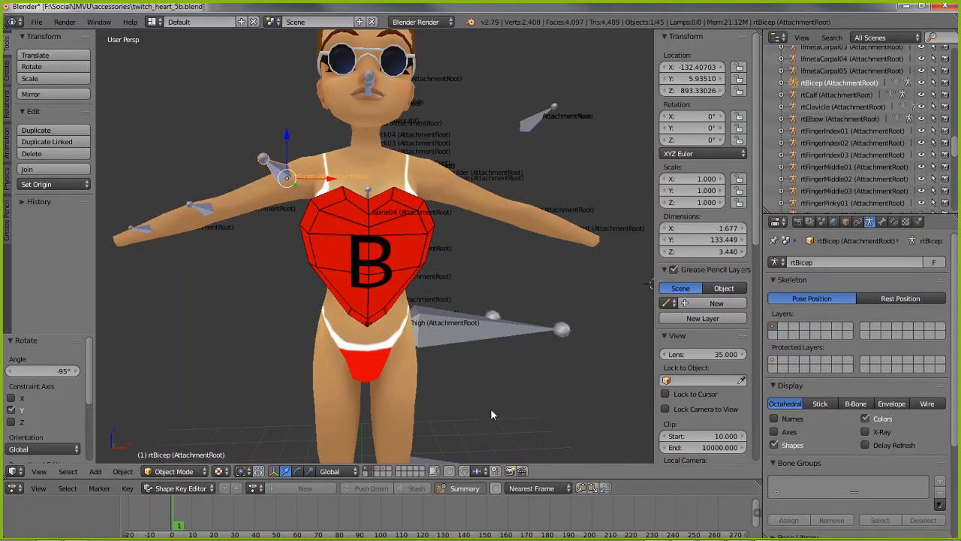
Go back to IMVU, inspect the heart at the right calf in Editor 2 and compare it with the heart in Editor 3
left_click(657, 535)
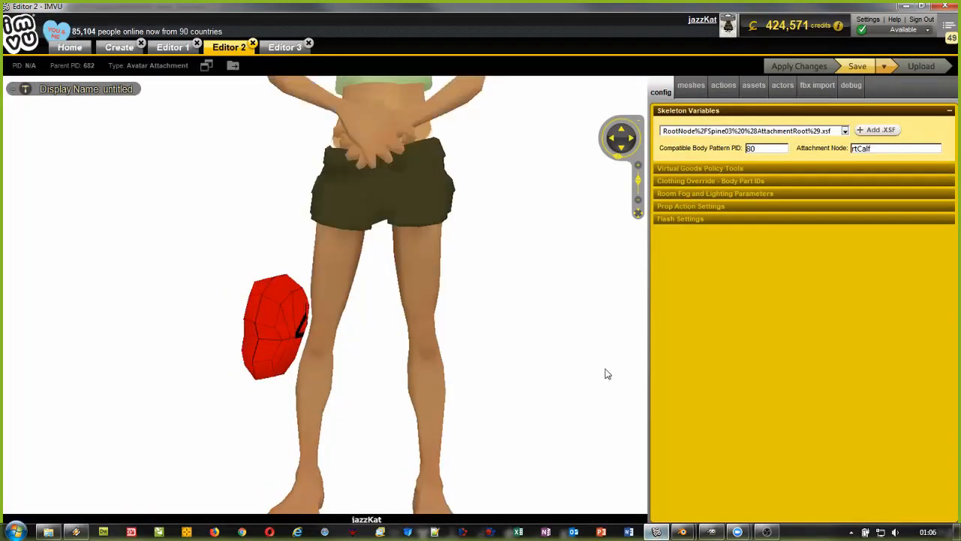
left_click_drag(283, 347, 376, 376)
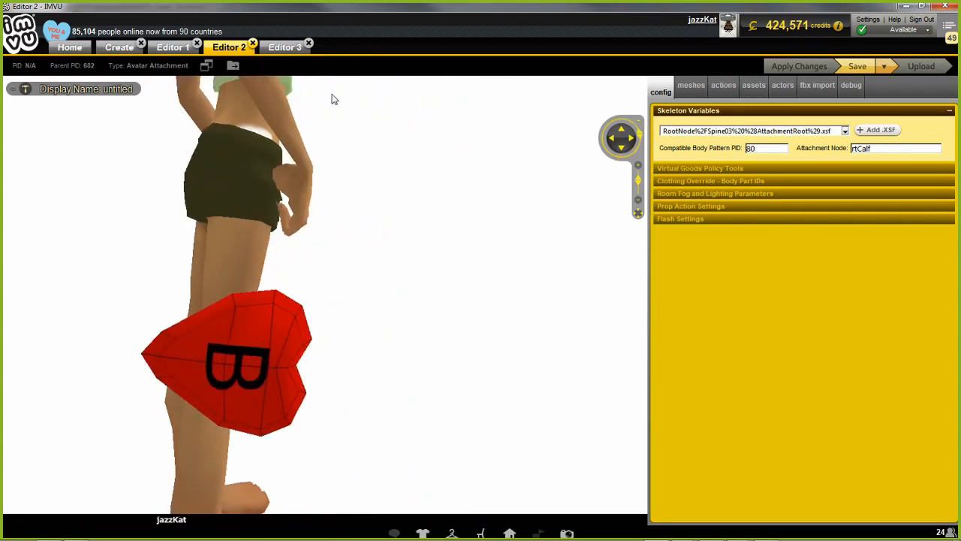
left_click(288, 47)
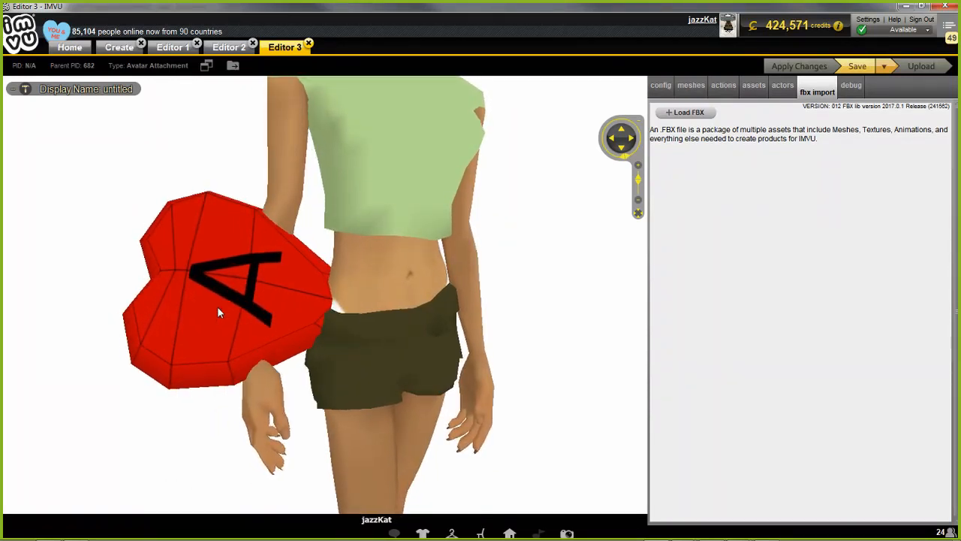
Switch to twitch_heart_5b.blend in Blender and select the heart mesh
mouse_move(681, 536)
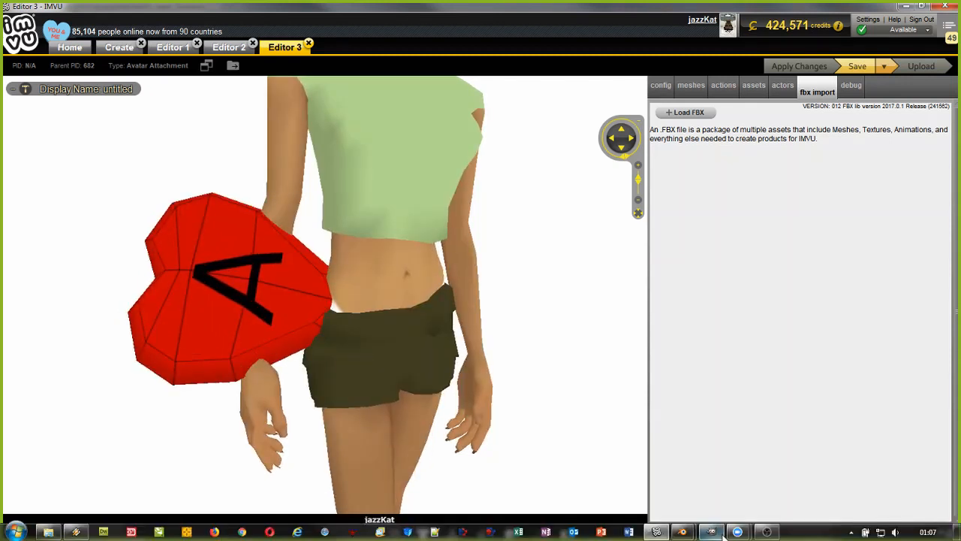
left_click(633, 476)
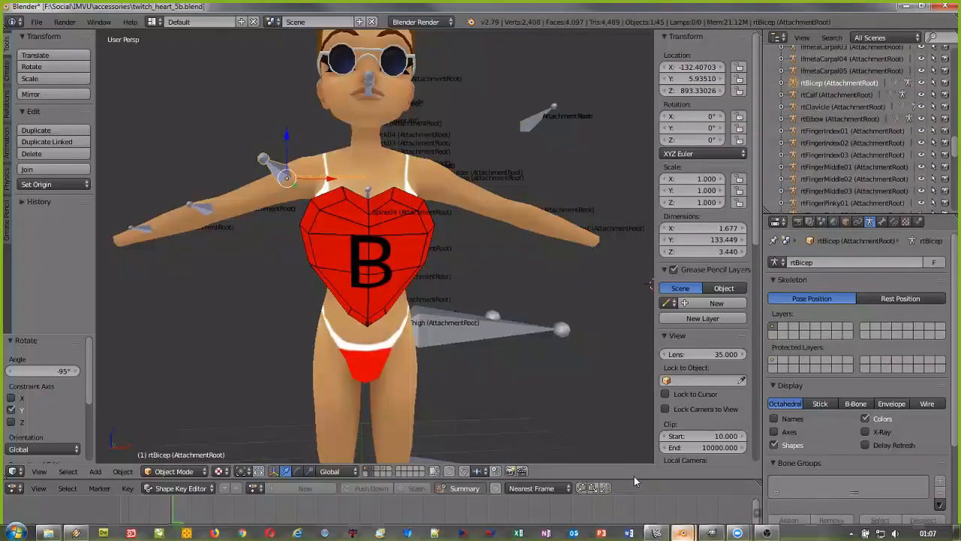
right_click(388, 279)
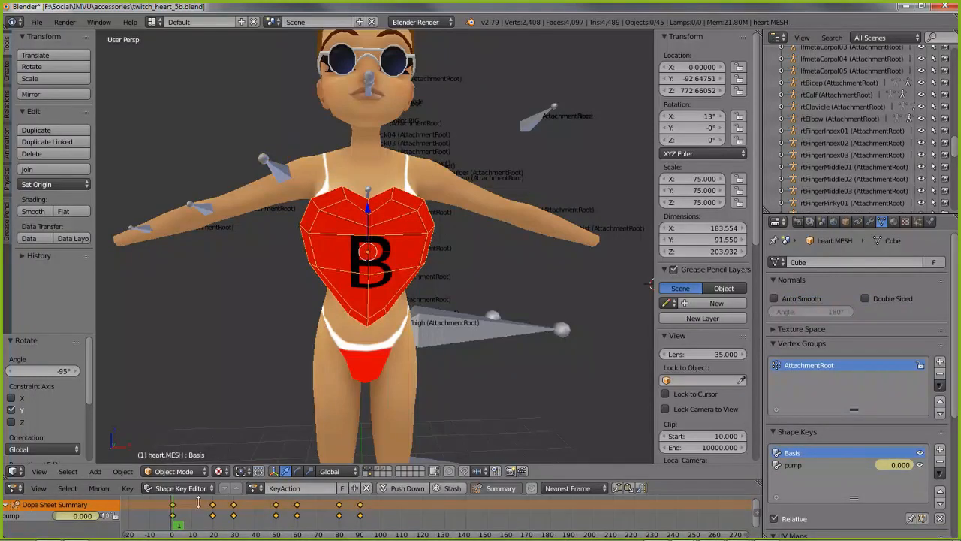
Split the 3D view horizontally and turn the new lower area into a Dope Sheet in Action Editor mode
left_click_drag(6, 476, 13, 401)
left_click(13, 471)
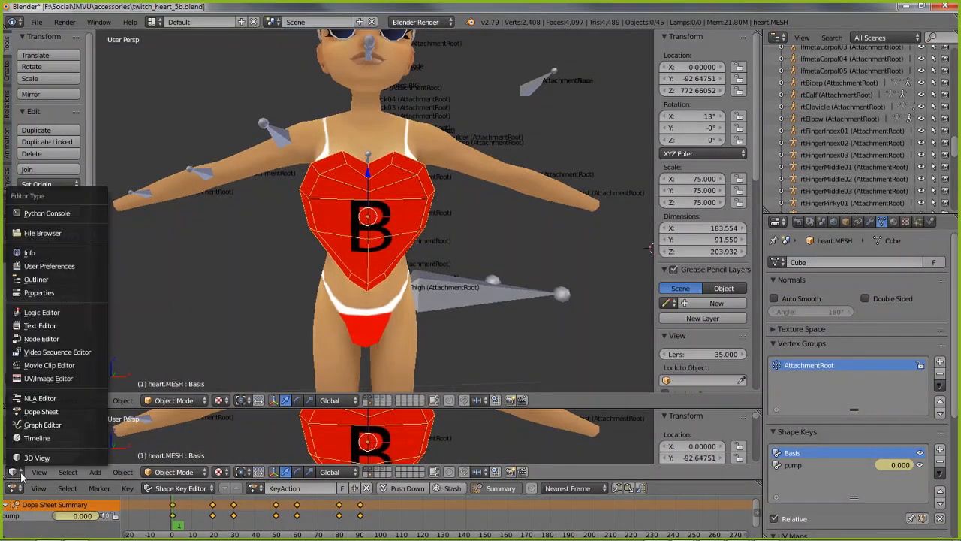
left_click(32, 436)
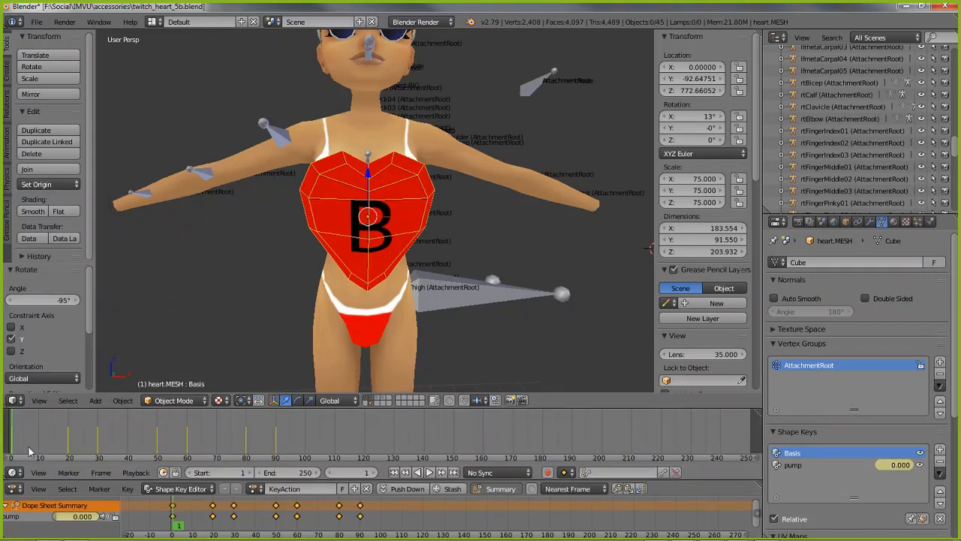
left_click(18, 475)
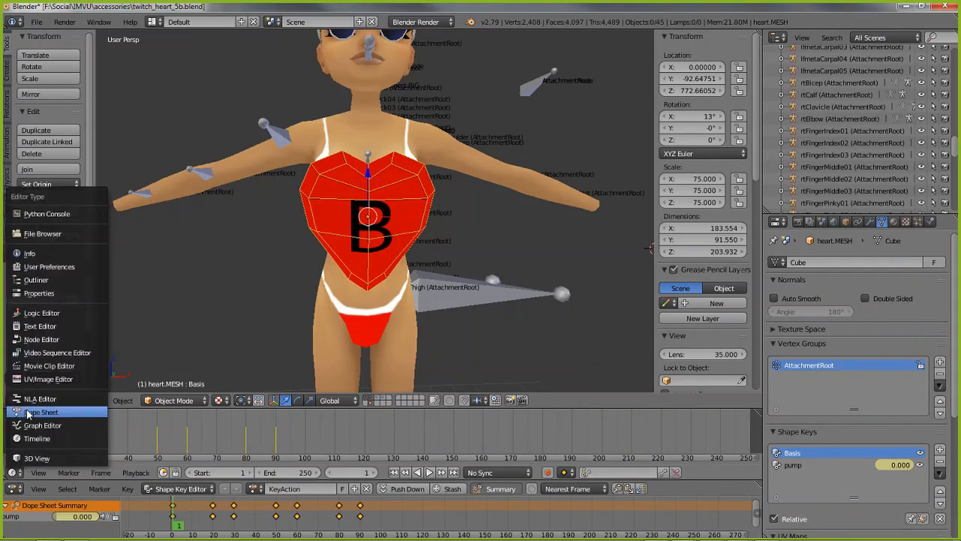
left_click(28, 412)
left_click(204, 473)
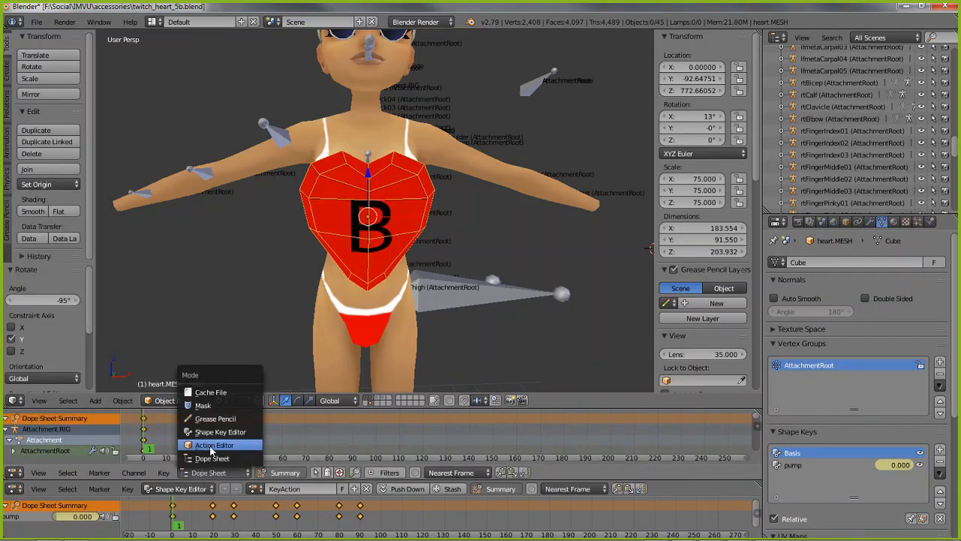
left_click(212, 447)
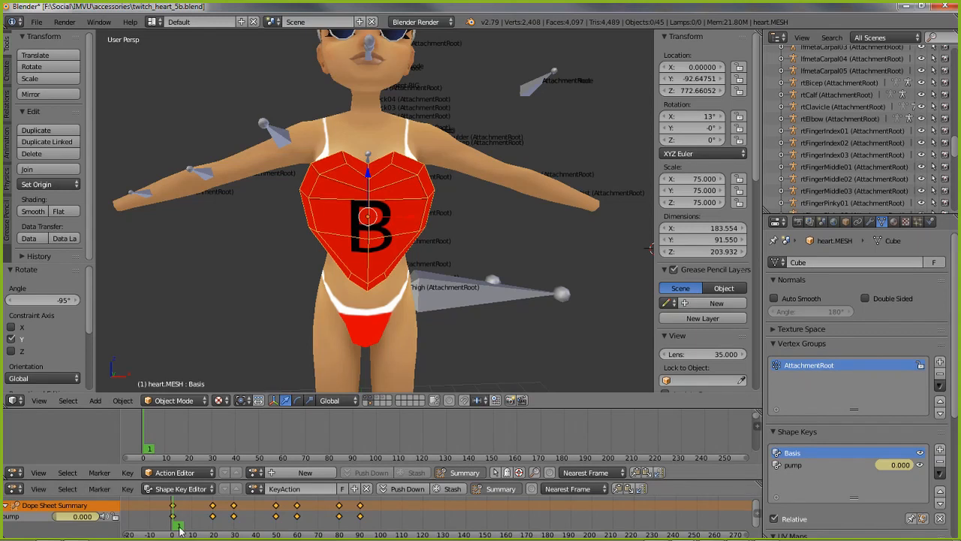
Scrub the heart's pump animation from frame 1 to frame 90
left_click_drag(182, 530, 362, 524)
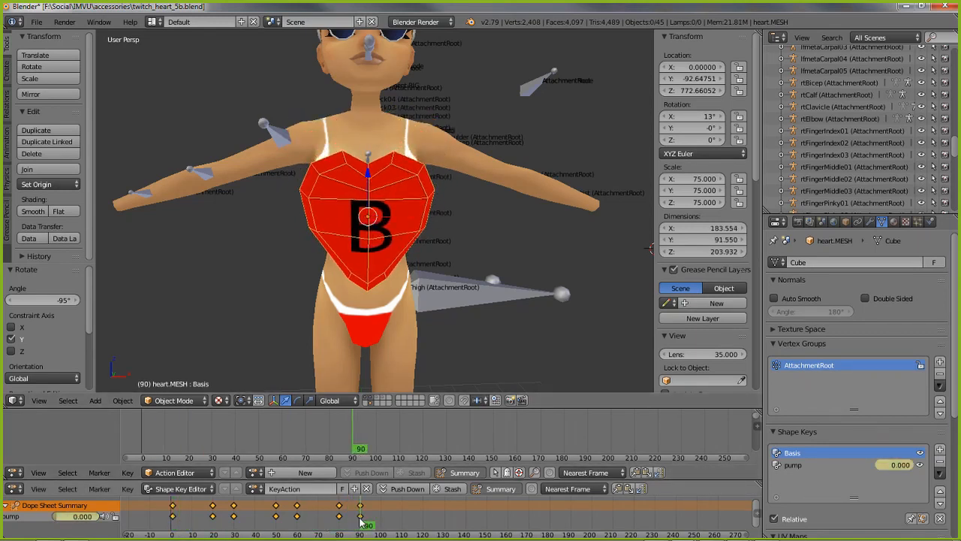
middle_click_drag(474, 306, 523, 285)
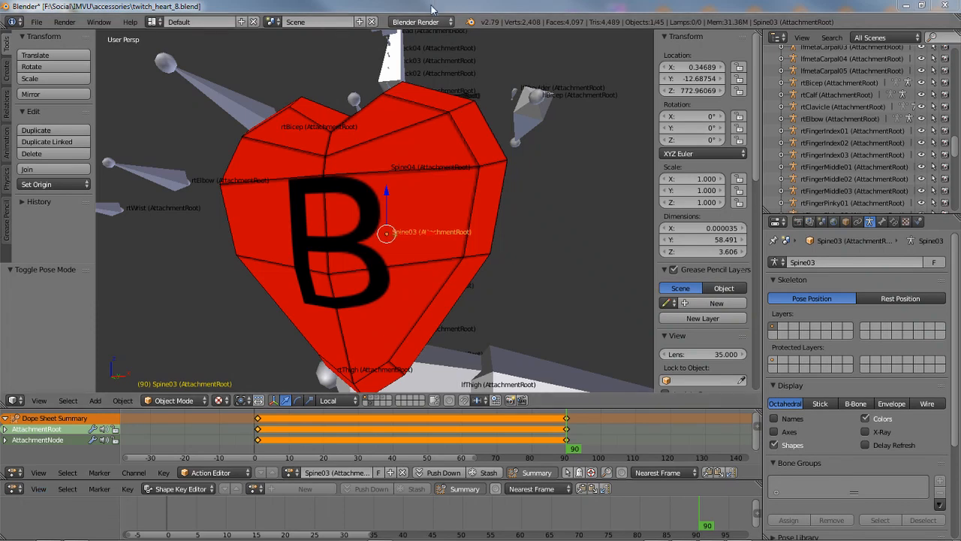
In twitch_heart_8.blend, examine the heart at the Spine03 bone from several angles and play back its animation
middle_click_drag(462, 261, 443, 271)
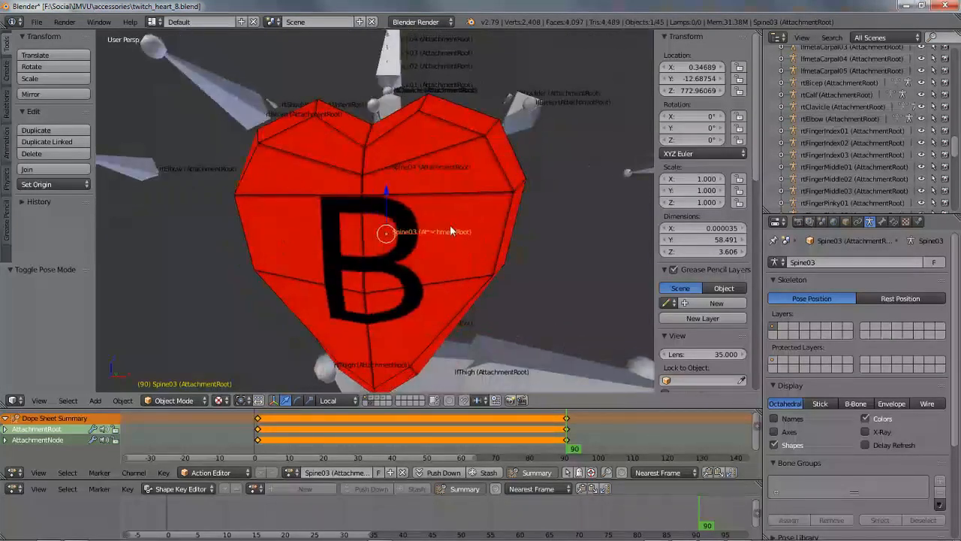
middle_click_drag(449, 225, 439, 230)
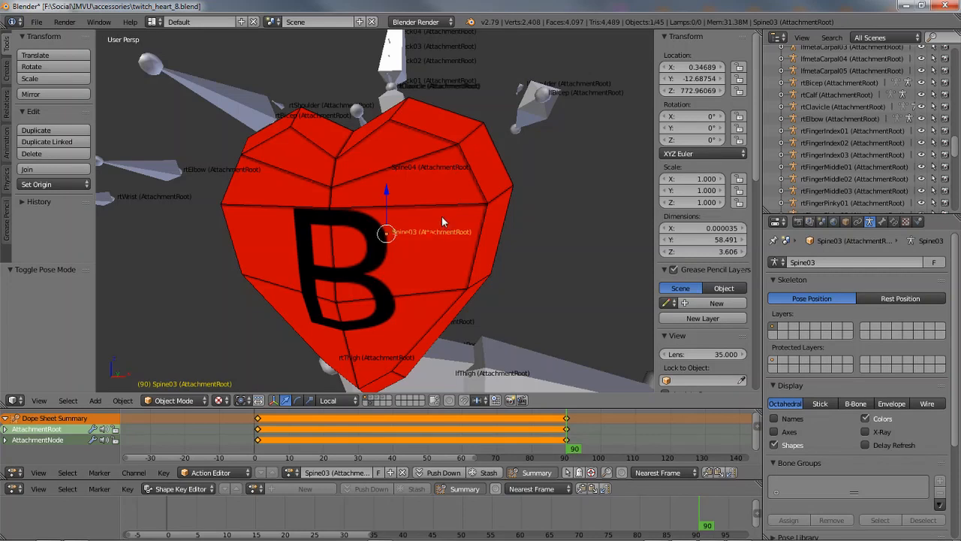
mouse_move(482, 250)
middle_mouse_down()
mouse_move(423, 244)
mouse_move(496, 249)
middle_mouse_up()
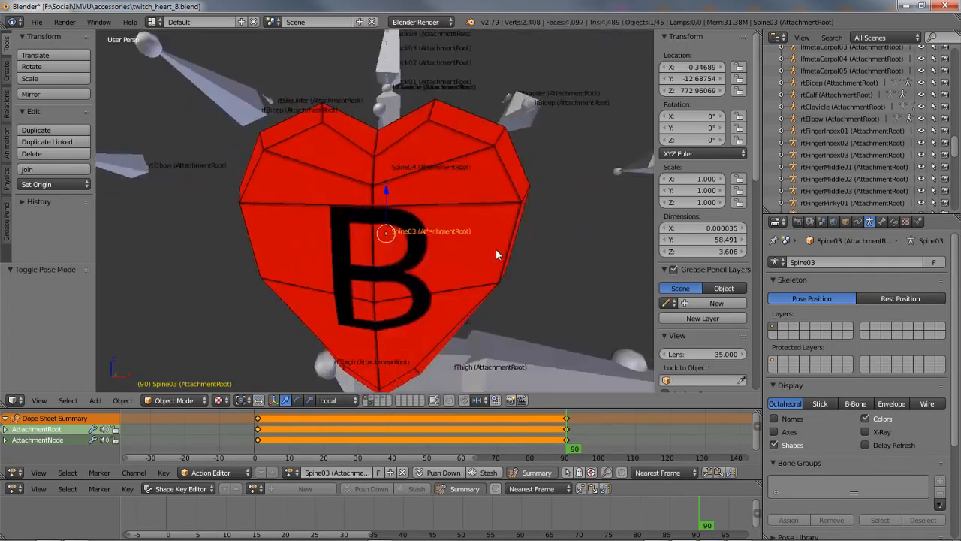
mouse_move(349, 218)
middle_mouse_down()
mouse_move(500, 220)
mouse_move(342, 221)
middle_mouse_up()
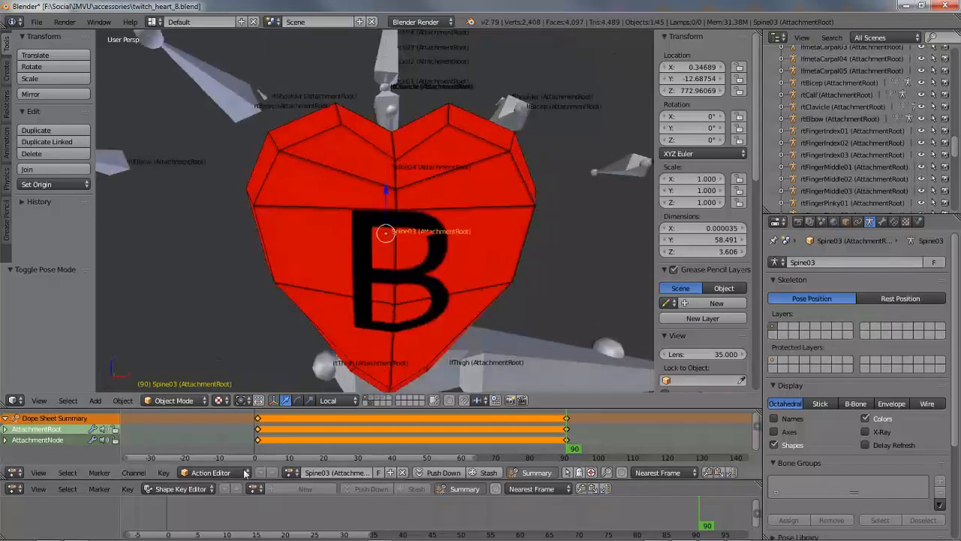
left_click_drag(704, 523, 270, 513)
key("alt+a")
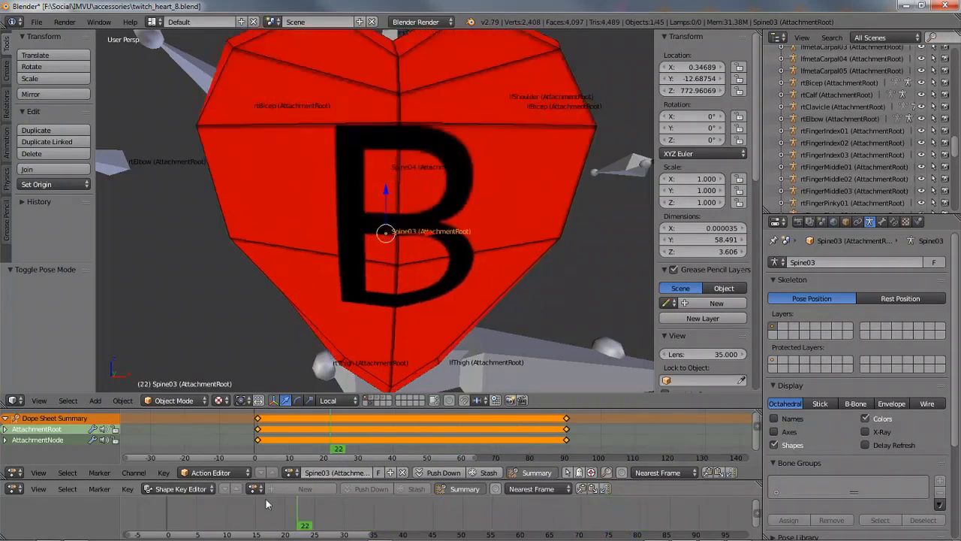
middle_click_drag(364, 275, 373, 251)
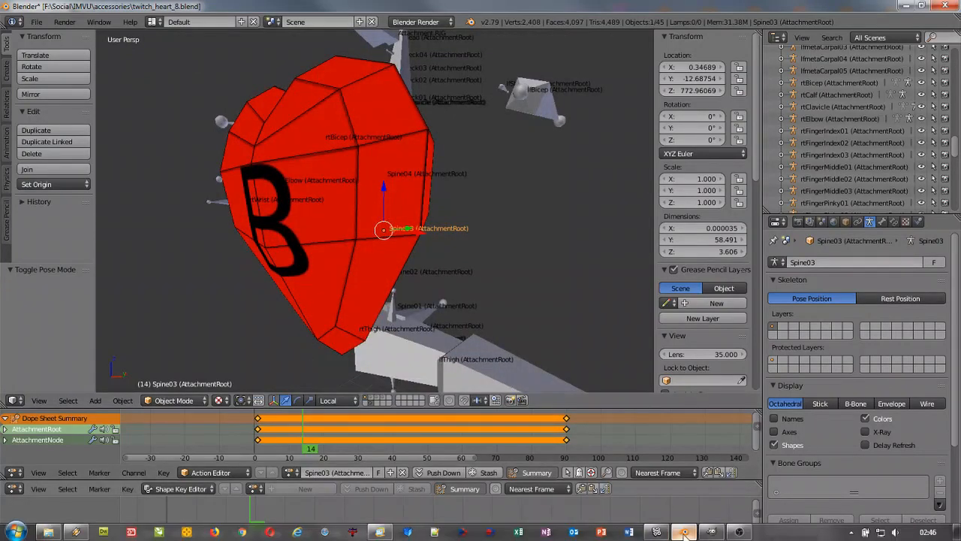
Switch to IMVU and open the local project twitch_heart_6.chkn for editing
left_click(657, 532)
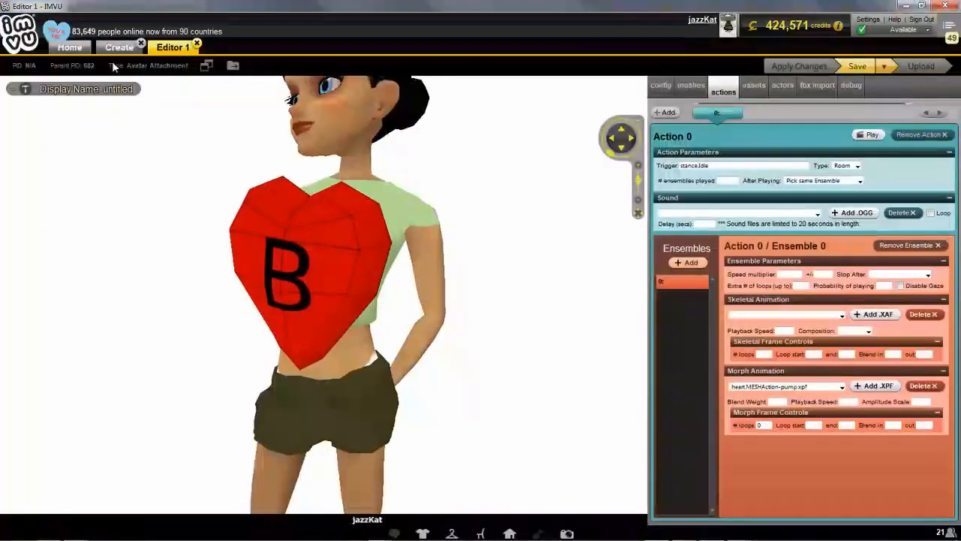
left_click(121, 47)
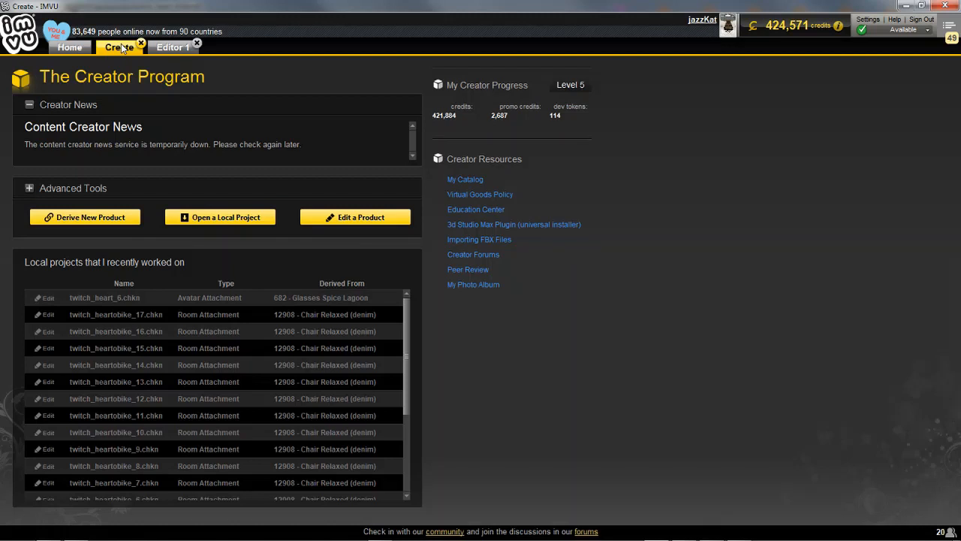
double_click(110, 299)
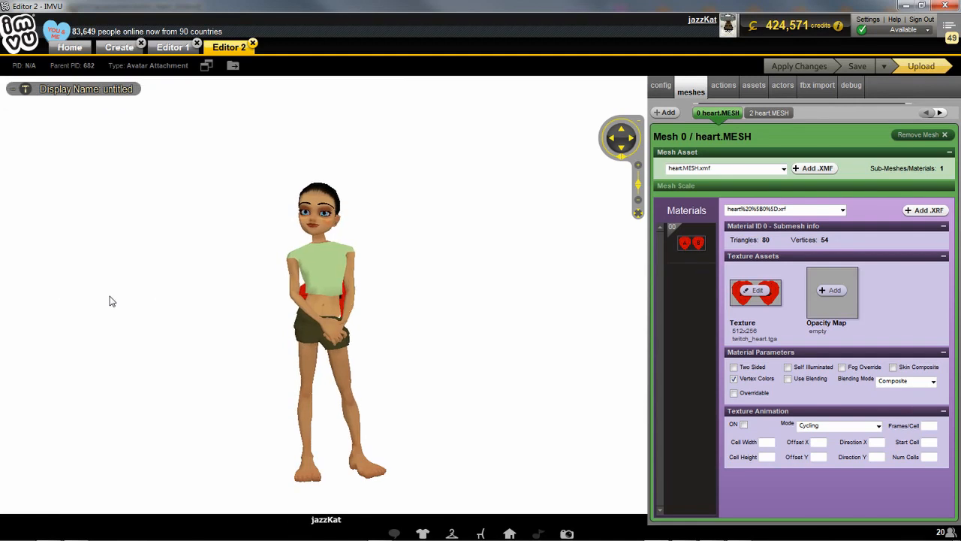
Turn the avatar around and inspect closely how the heart is oriented behind its back
left_click_drag(452, 322, 271, 310)
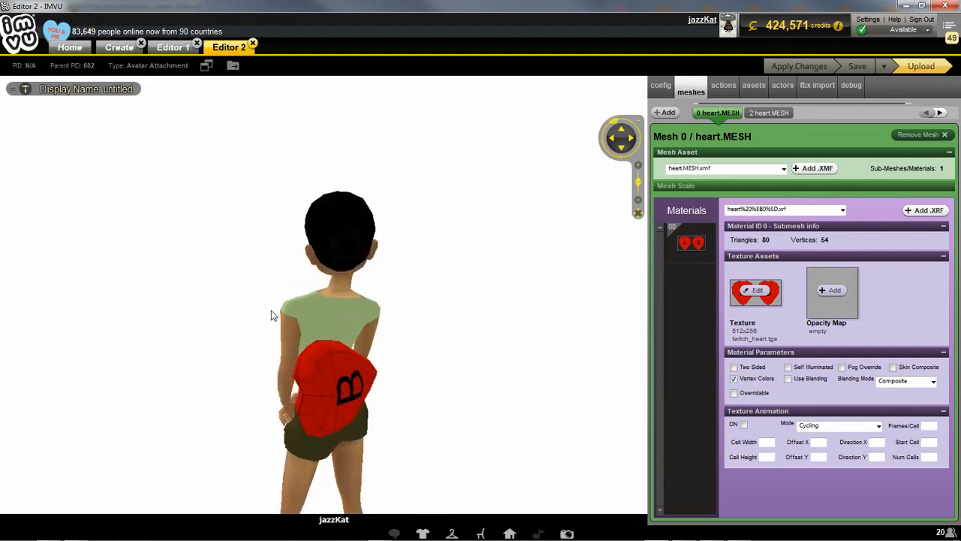
scroll(303, 355, "up", 2)
scroll(305, 360, "up", 2)
mouse_move(358, 369)
left_mouse_down()
mouse_move(338, 362)
mouse_move(362, 370)
left_mouse_up()
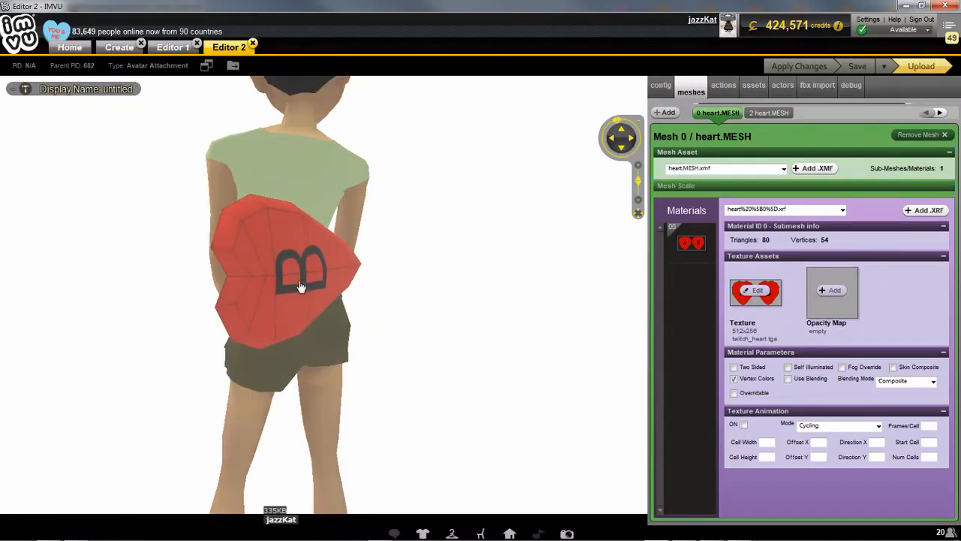
mouse_move(398, 356)
left_mouse_down()
mouse_move(491, 359)
mouse_move(397, 354)
left_mouse_up()
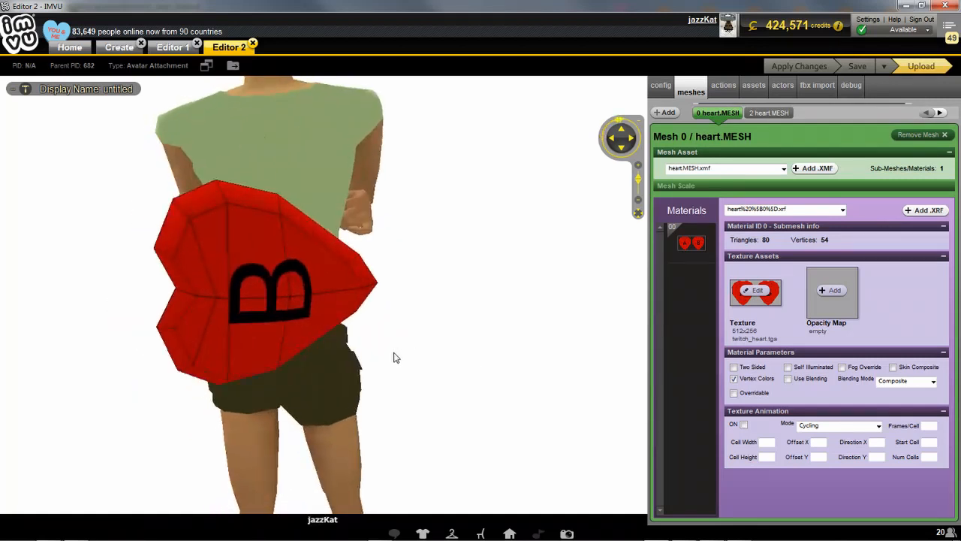
Switch back to Blender and display the avatar body's layer together with the heart and the skeleton
left_click(683, 533)
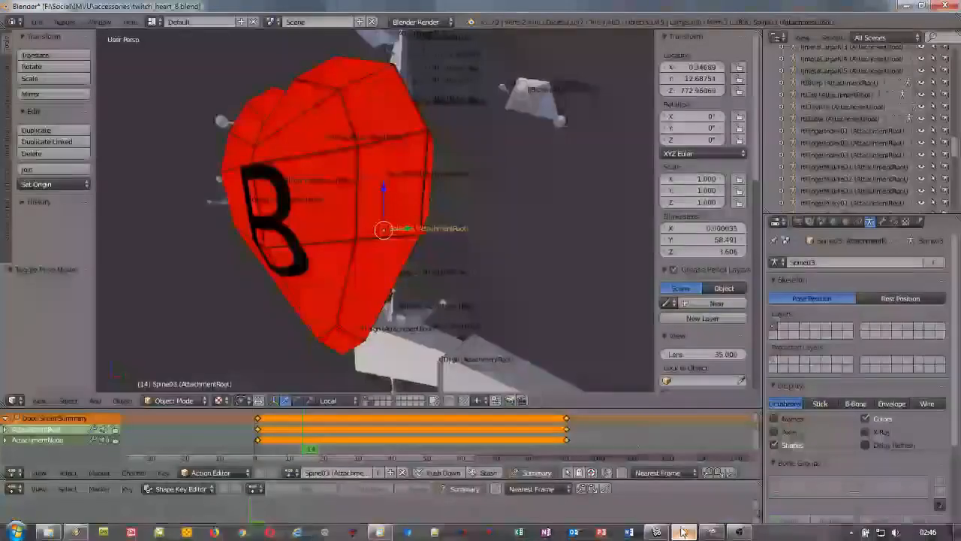
scroll(371, 257, "down", 3)
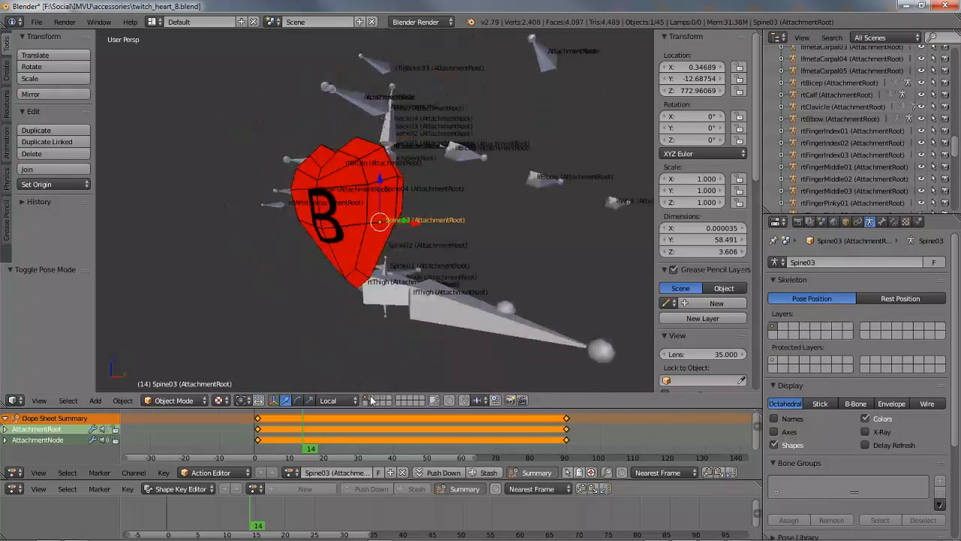
left_click(371, 397)
left_click(375, 397, "shift")
left_click(365, 397, "shift")
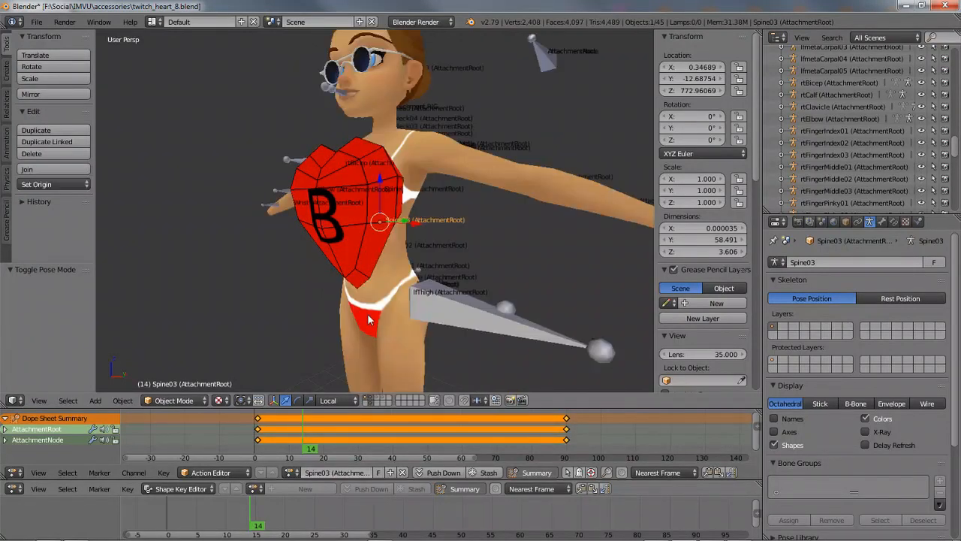
middle_click_drag(368, 319, 443, 309)
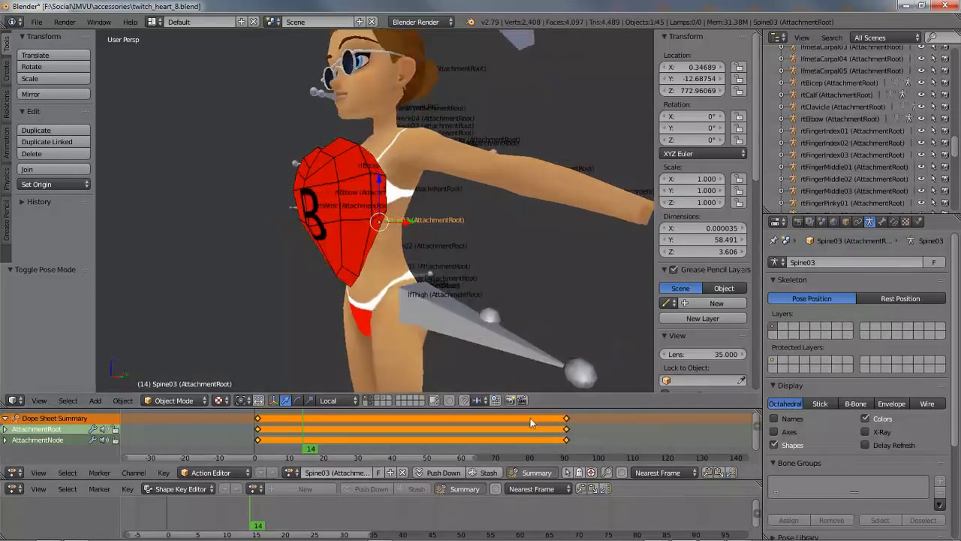
Switch to IMVU and view the avatar and the heart side-on in Editor 2
left_click(655, 531)
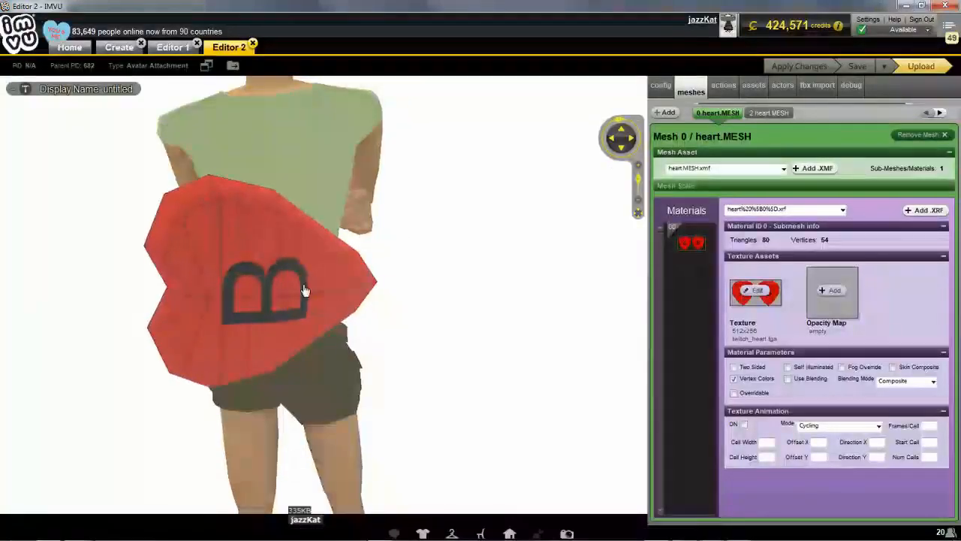
left_click_drag(186, 370, 200, 370)
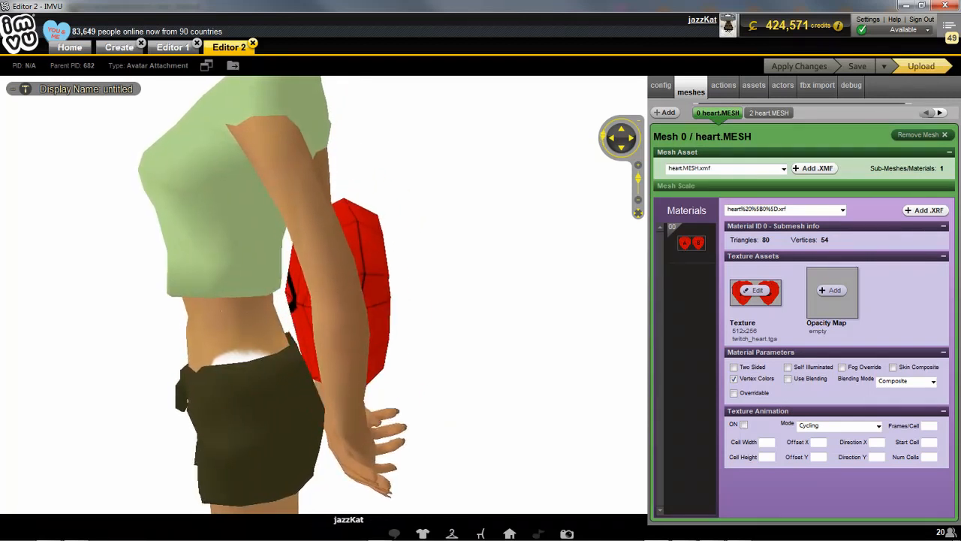
Launch Zoom and move its window over the IMVU avatar view
left_click(16, 532)
left_click(38, 277)
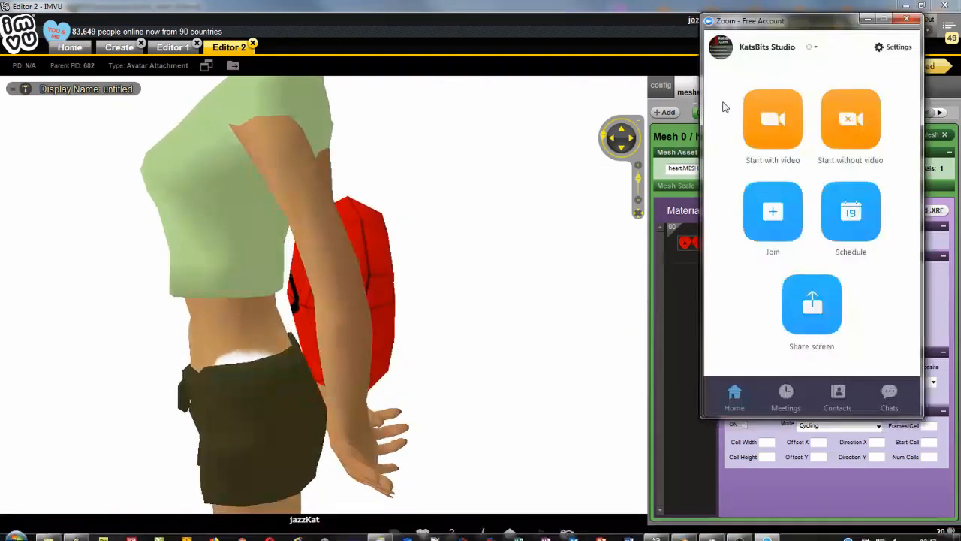
left_click_drag(852, 23, 581, 39)
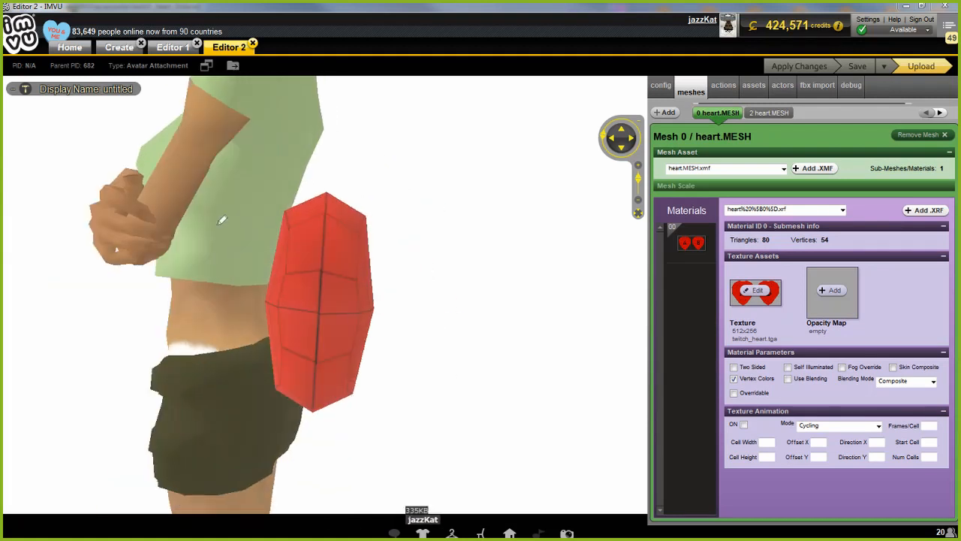
Annotate the avatar's torso with freehand axis lines to illustrate the orientation of its attachment bone
left_click_drag(216, 235, 215, 254)
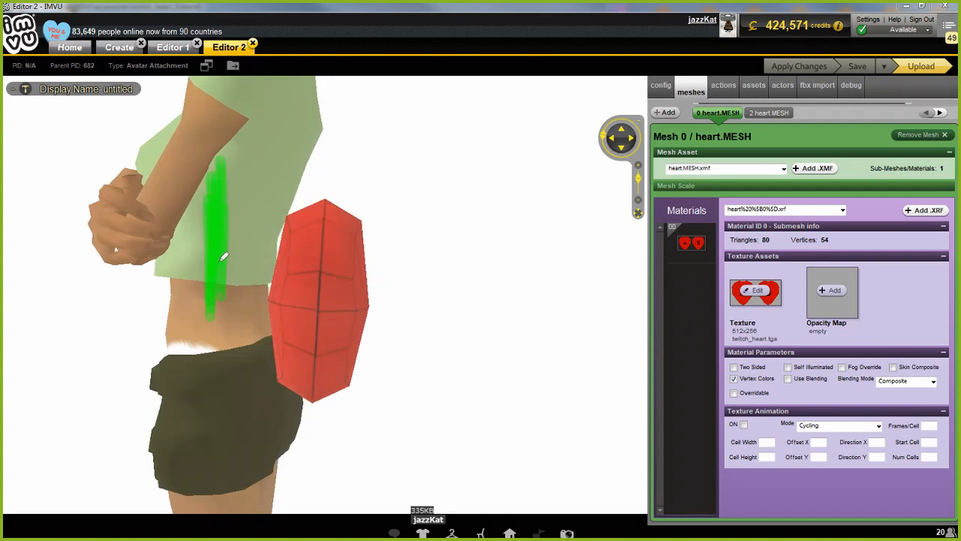
mouse_move(145, 293)
left_mouse_down()
mouse_move(100, 290)
mouse_move(135, 294)
left_mouse_up()
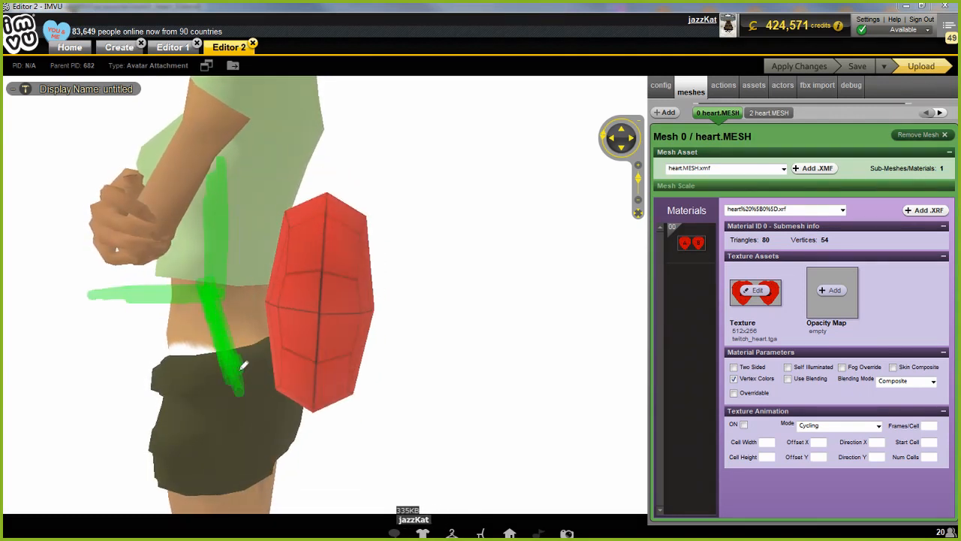
mouse_move(221, 316)
left_mouse_down()
mouse_move(106, 302)
mouse_move(167, 295)
left_mouse_up()
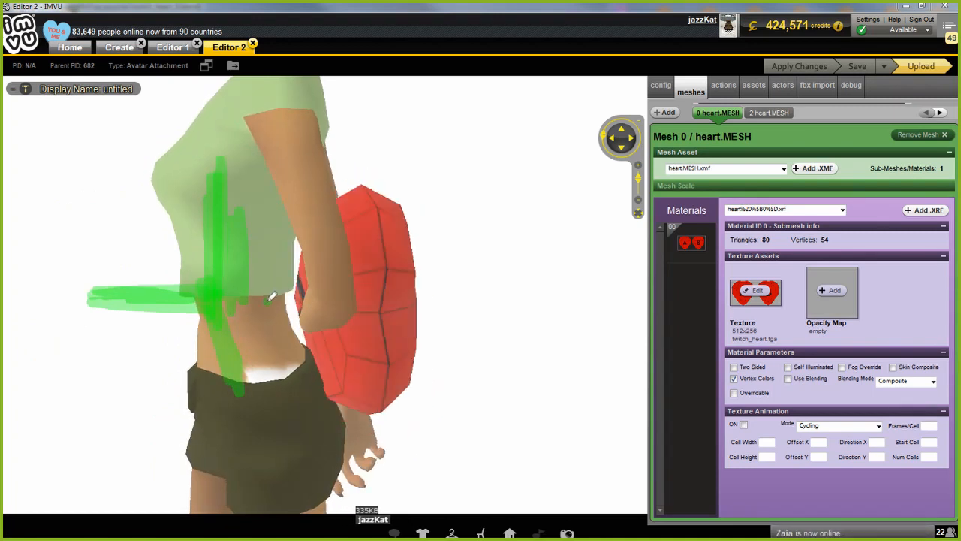
mouse_move(268, 302)
left_mouse_down()
mouse_move(187, 306)
mouse_move(223, 303)
left_mouse_up()
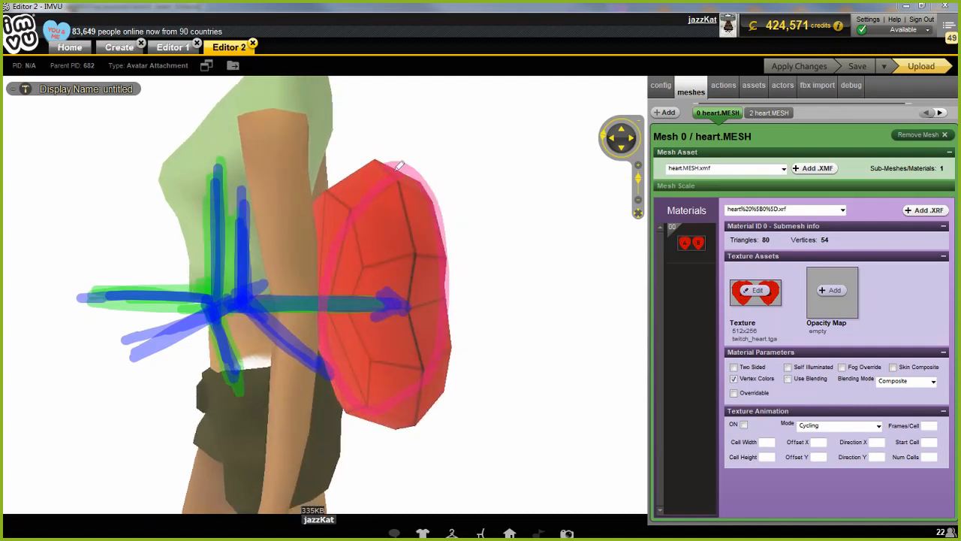
Annotate an arc from the heart to a box in front of the avatar, then clear all annotations
left_click_drag(184, 149, 92, 348)
left_click_drag(58, 193, 121, 335)
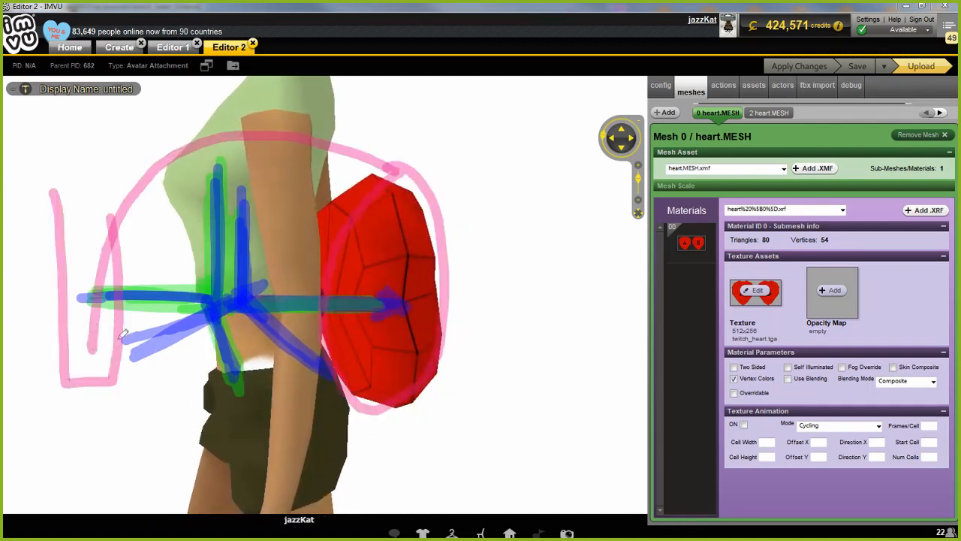
mouse_move(73, 194)
left_mouse_down()
mouse_move(118, 218)
mouse_move(71, 389)
mouse_move(65, 173)
left_mouse_up()
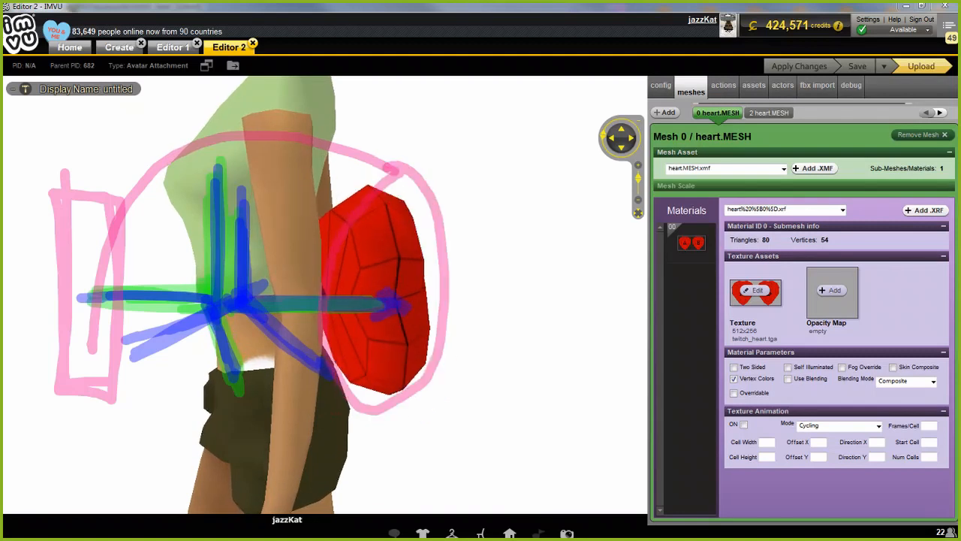
key("Escape")
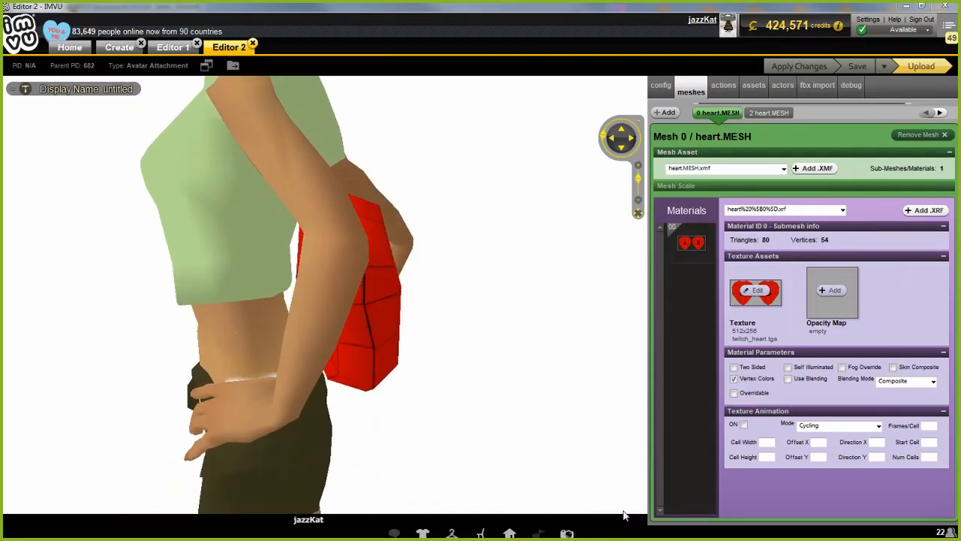
Switch to Blender, select the heart mesh and examine its position and tilt against the avatar's chest
key("super")
left_click(683, 531)
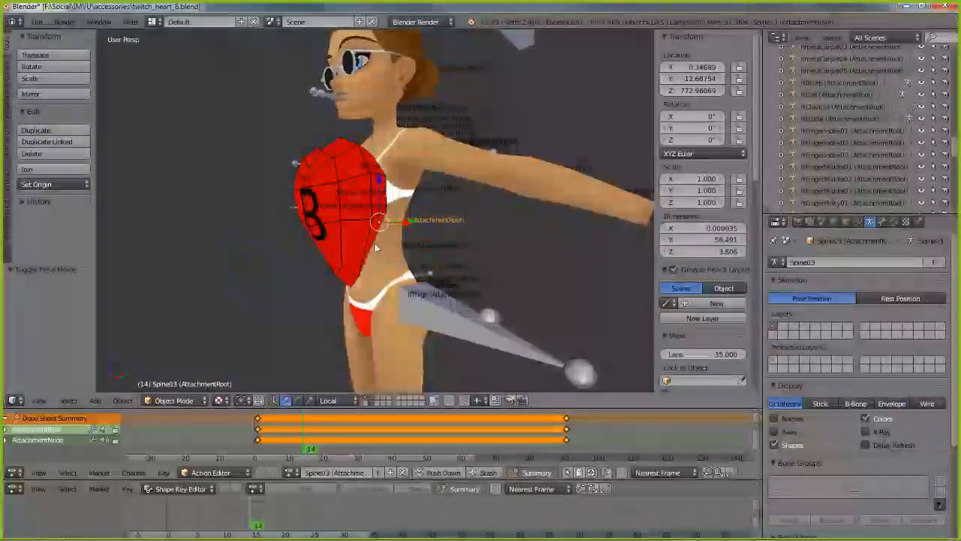
middle_click_drag(419, 259, 356, 220)
right_click(340, 184)
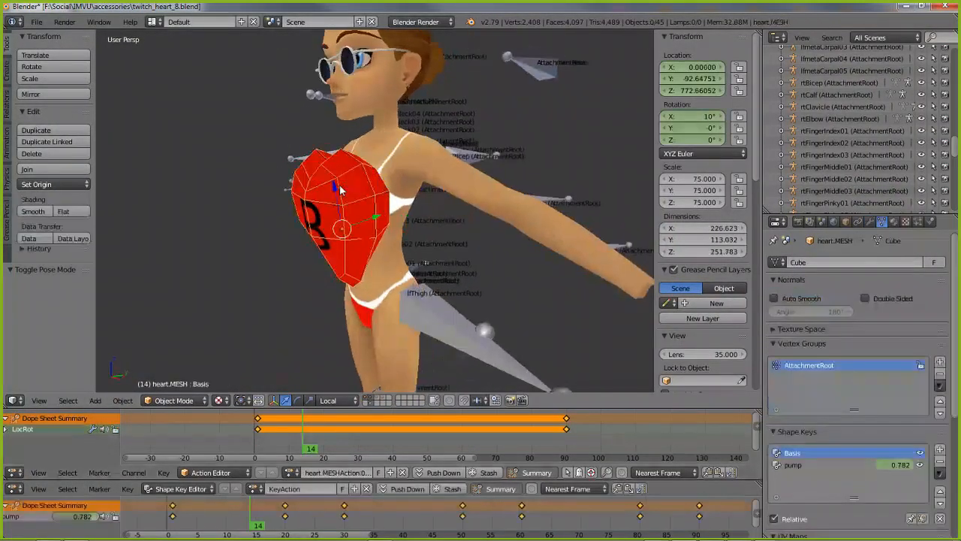
middle_click_drag(287, 219, 236, 239)
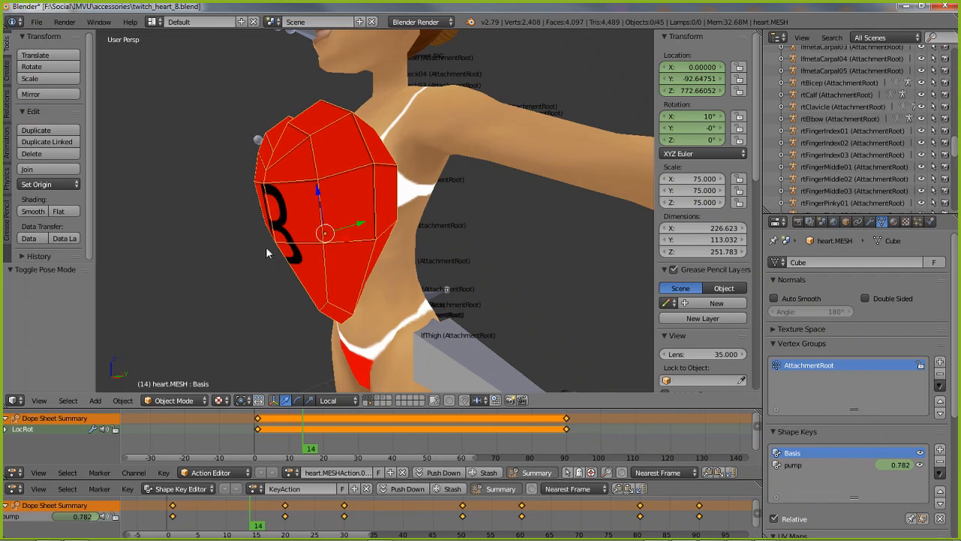
middle_click_drag(325, 253, 325, 227)
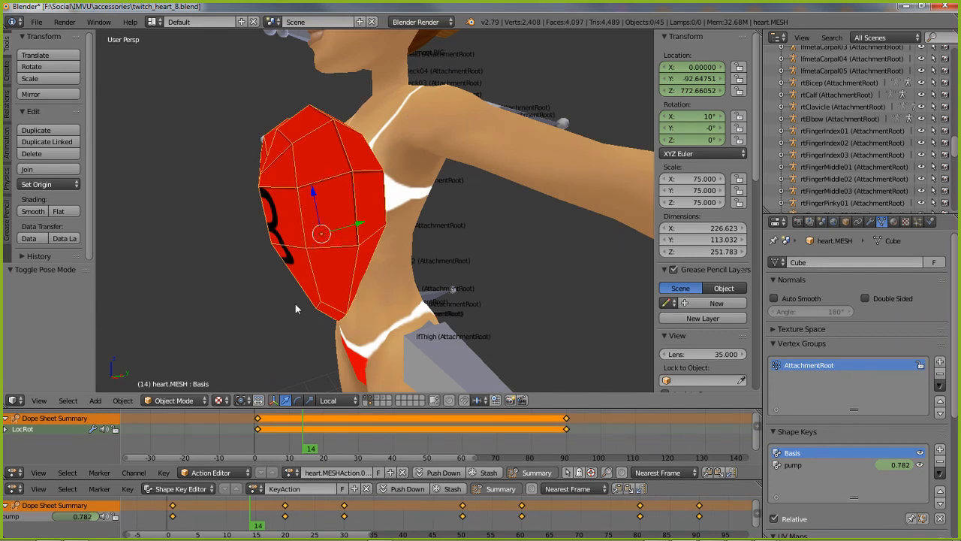
middle_click_drag(244, 269, 273, 261)
Switch to the IMVU editor and examine the heart's position and orientation behind the avatar's back
mouse_move(740, 534)
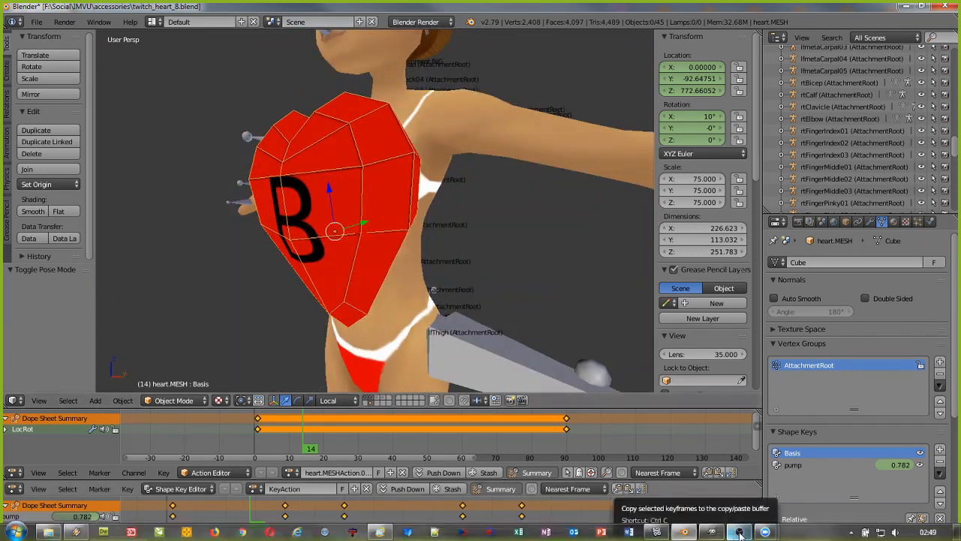
left_click(666, 532)
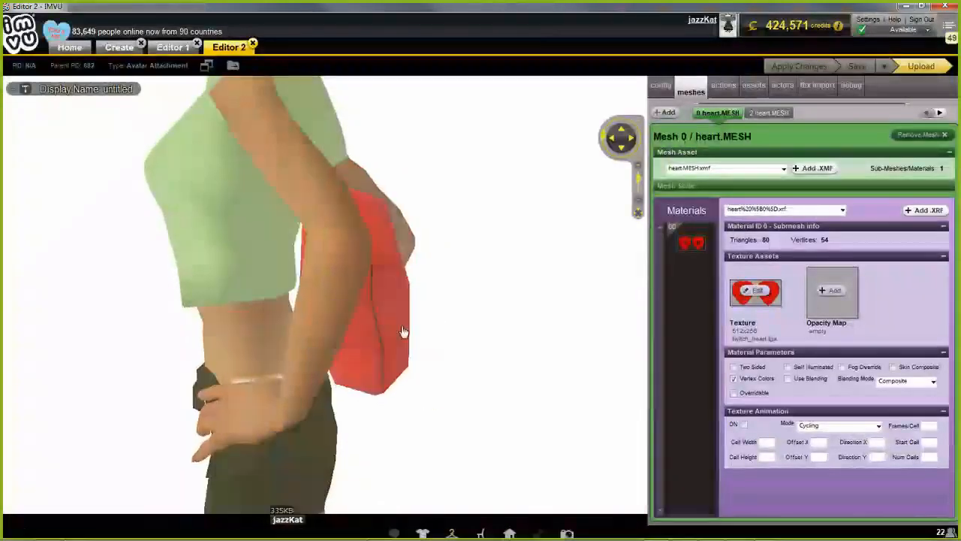
left_click_drag(466, 354, 360, 350)
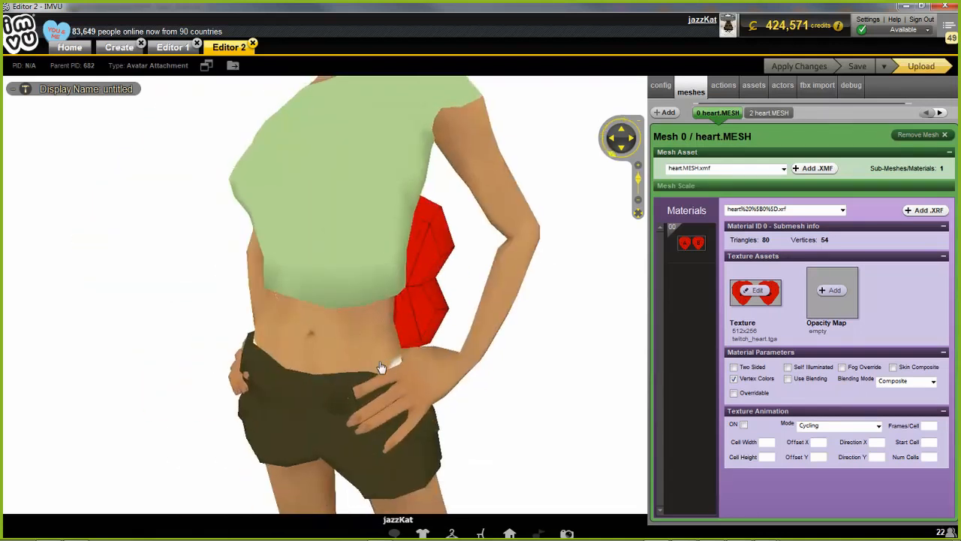
left_click_drag(381, 367, 340, 362)
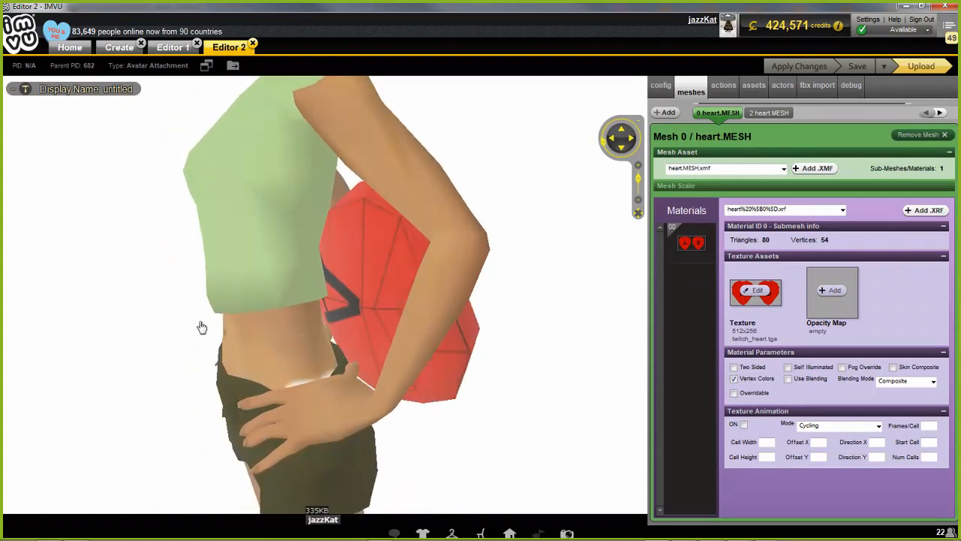
left_click_drag(177, 347, 210, 347)
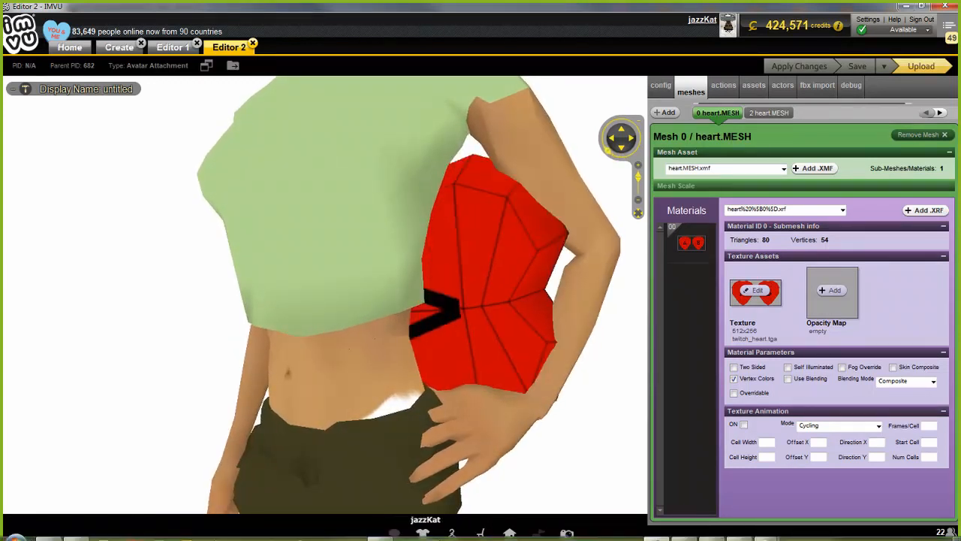
left_click(15, 532)
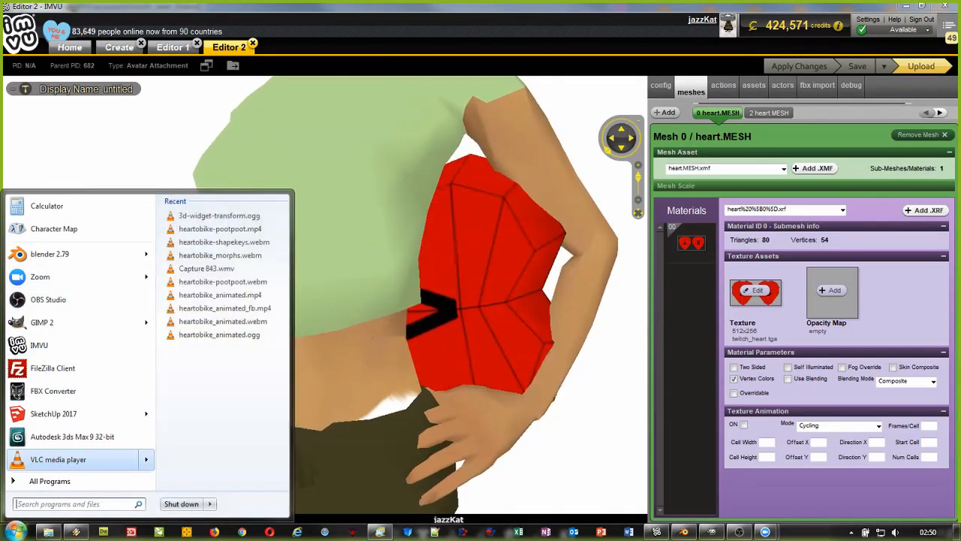
left_click(70, 459)
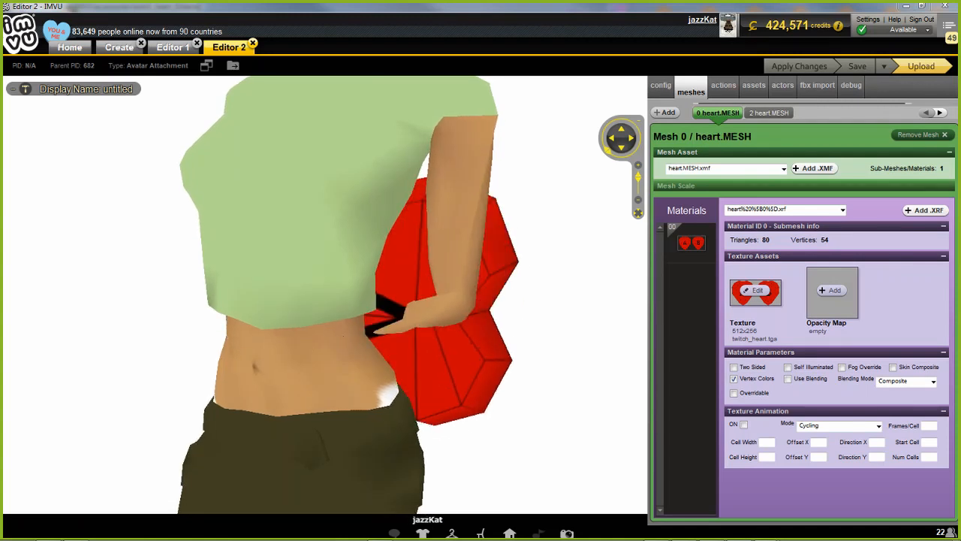
left_click_drag(486, 328, 429, 312)
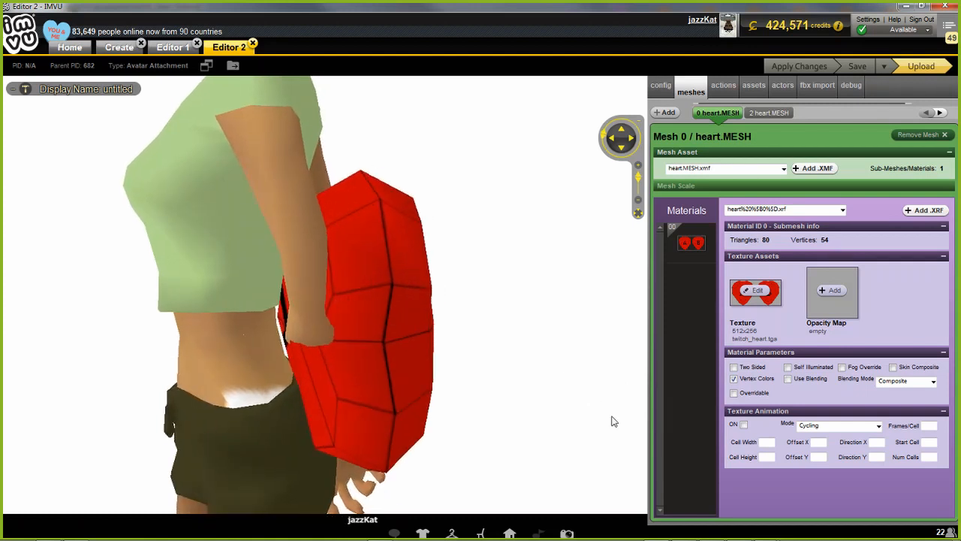
Search for "fbx review", launch Autodesk FBX Review and move its window up over the IMVU editor
left_click(15, 531)
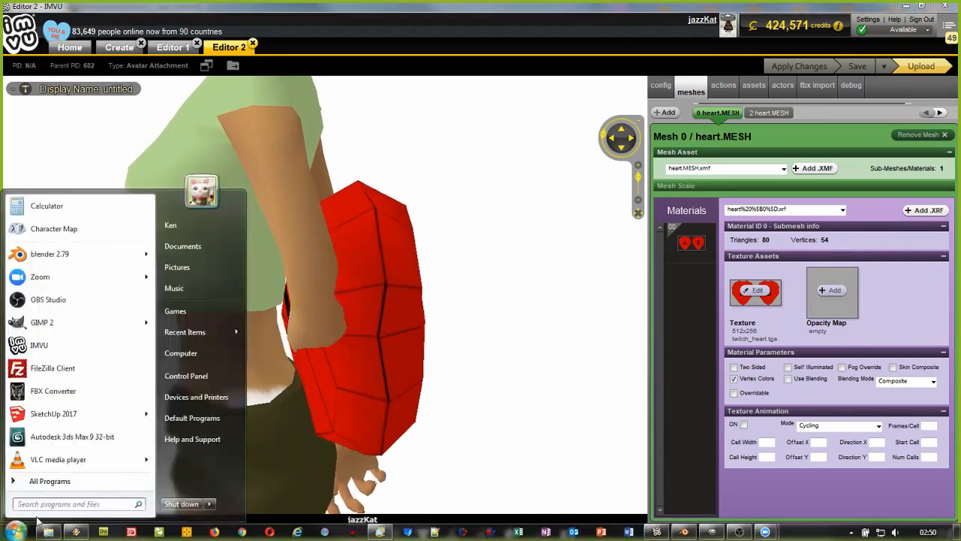
type("fb")
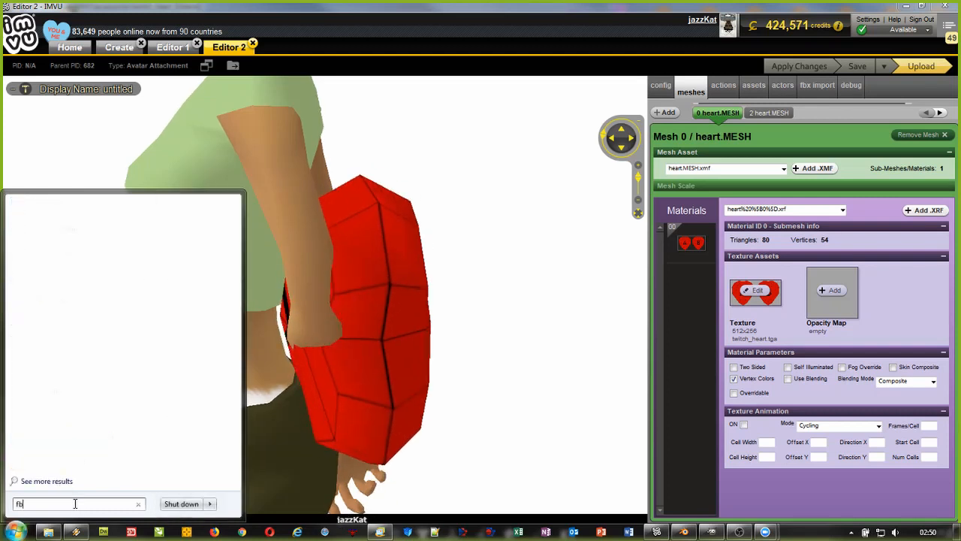
type("x re")
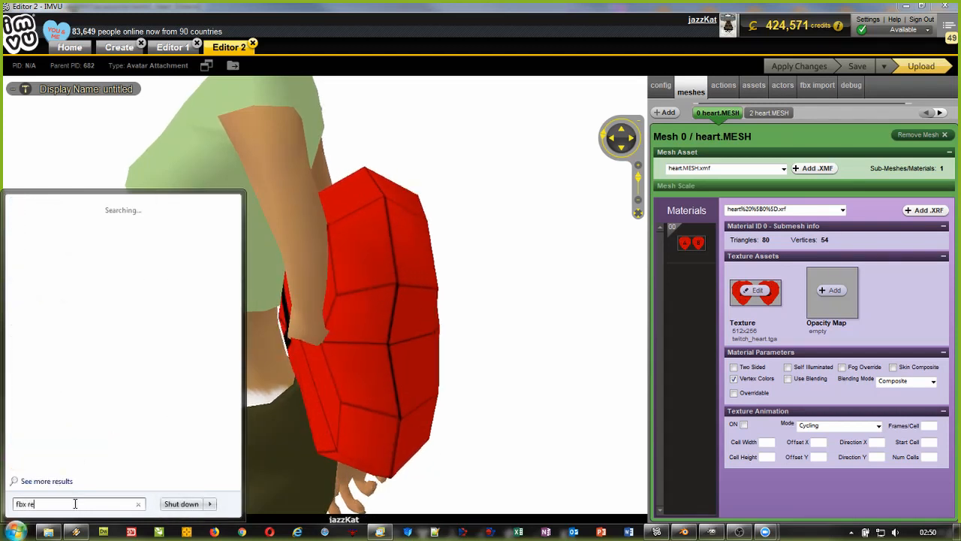
type("view")
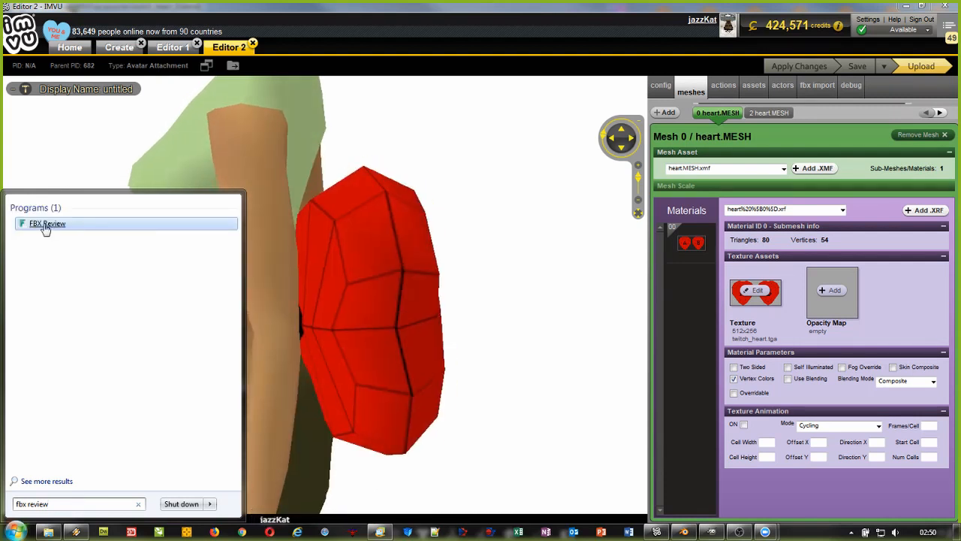
left_click(42, 227)
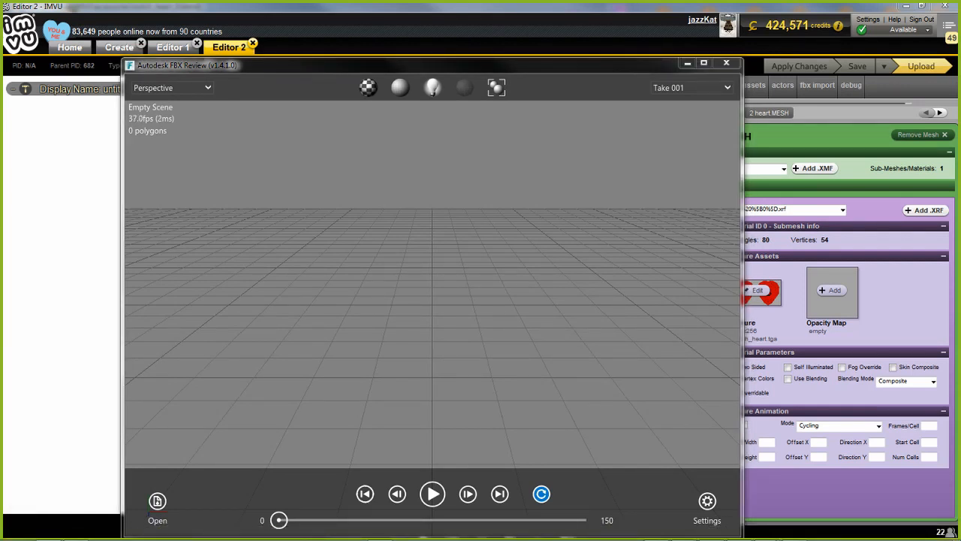
left_click_drag(351, 67, 350, 36)
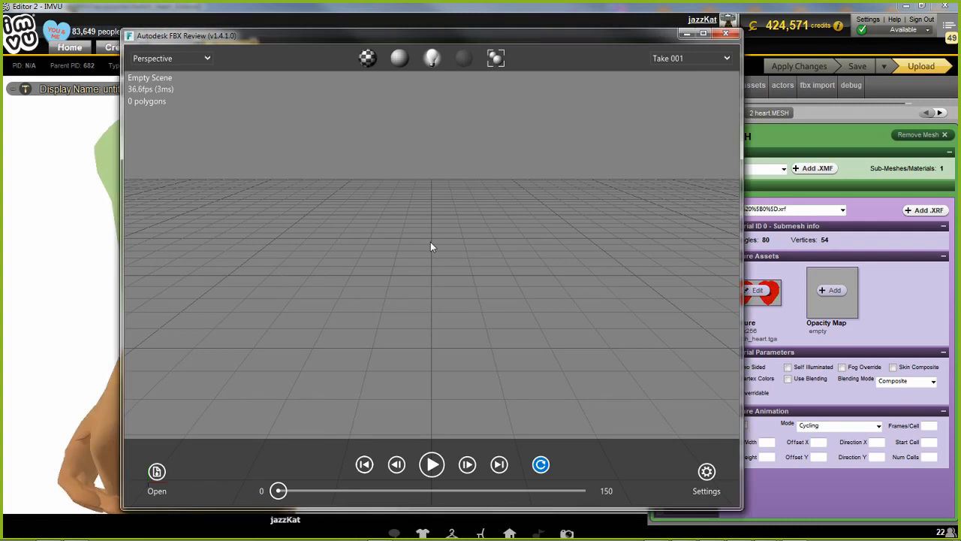
Examine the empty scene's ground grid from several angles and distances
scroll(441, 285, "down", 10)
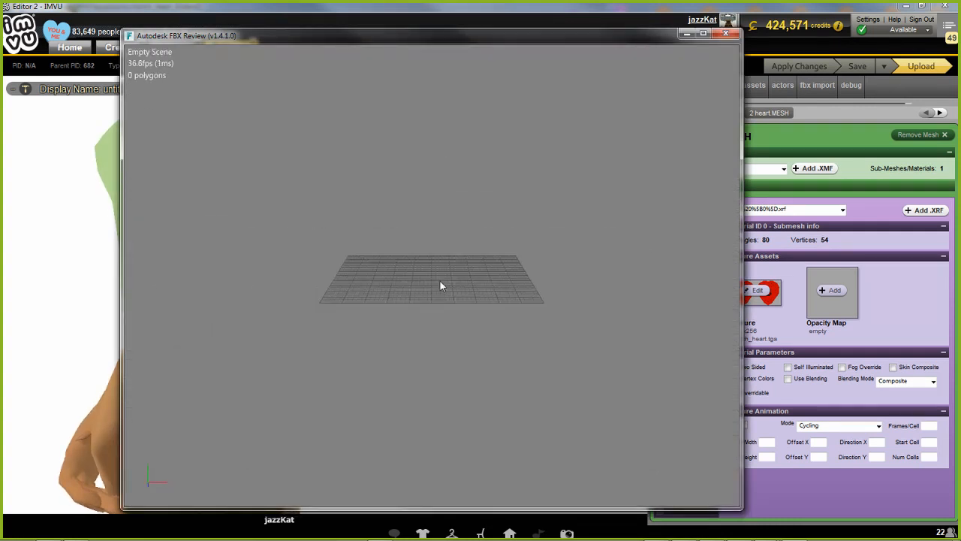
left_click_drag(431, 207, 433, 324)
scroll(434, 321, "down", 5)
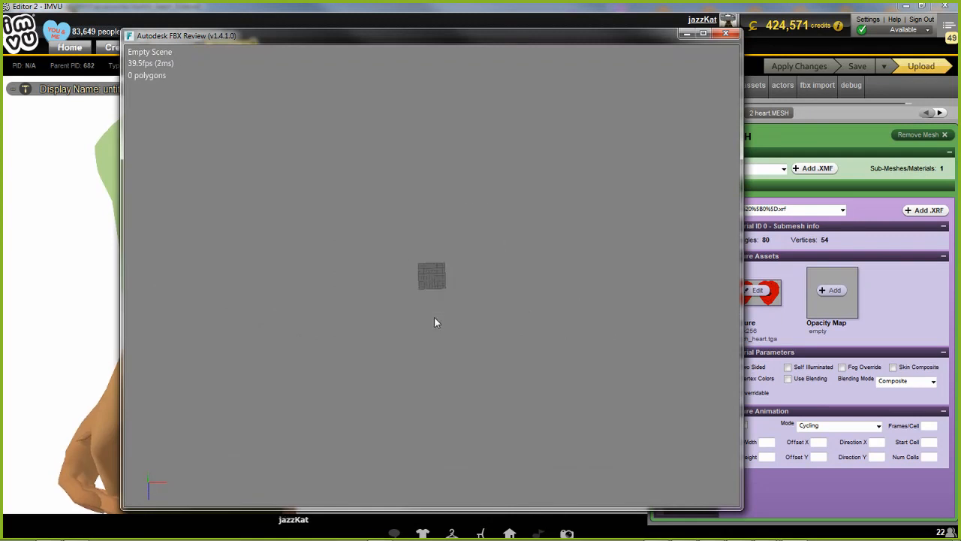
scroll(435, 316, "up", 10)
scroll(436, 323, "up", 5)
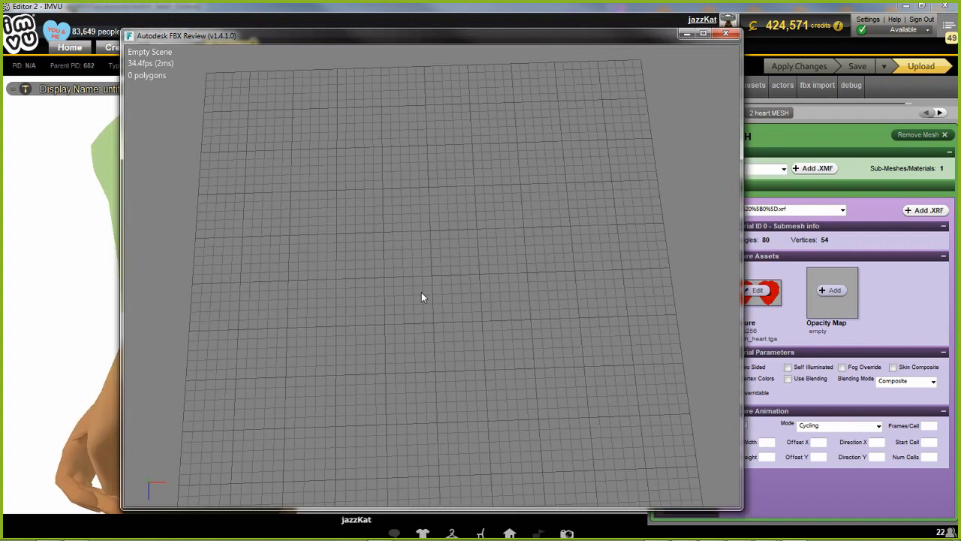
scroll(422, 293, "down", 8)
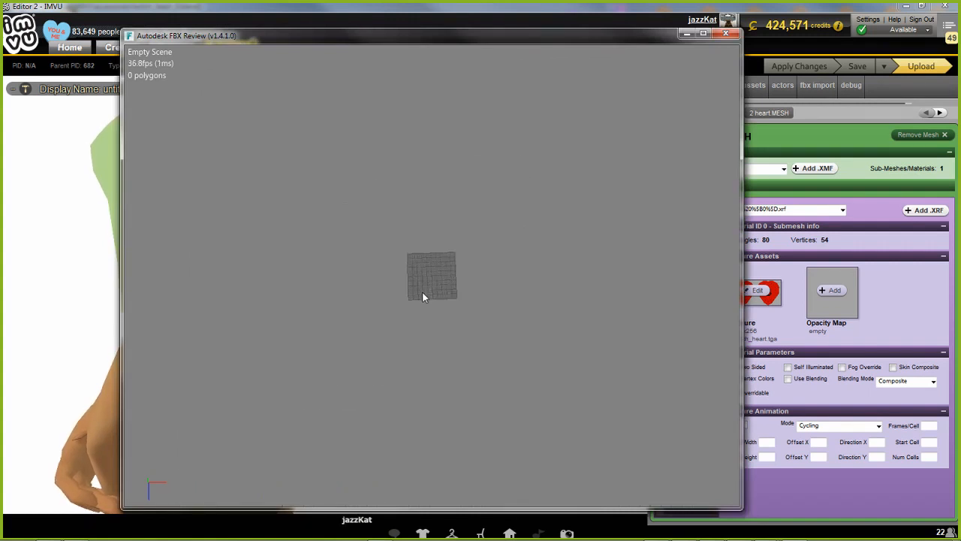
scroll(423, 297, "up", 6)
left_click_drag(438, 335, 443, 300)
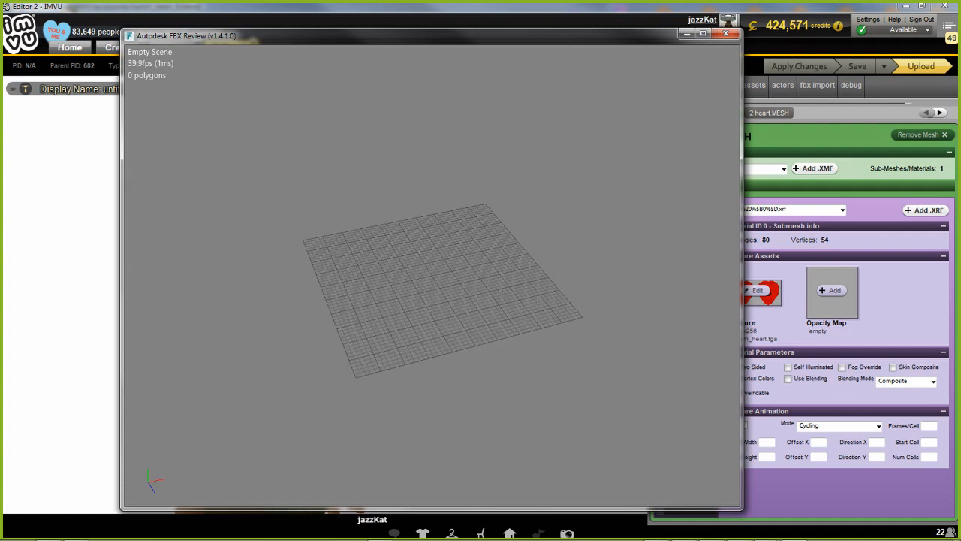
left_click_drag(1, 311, 414, 306)
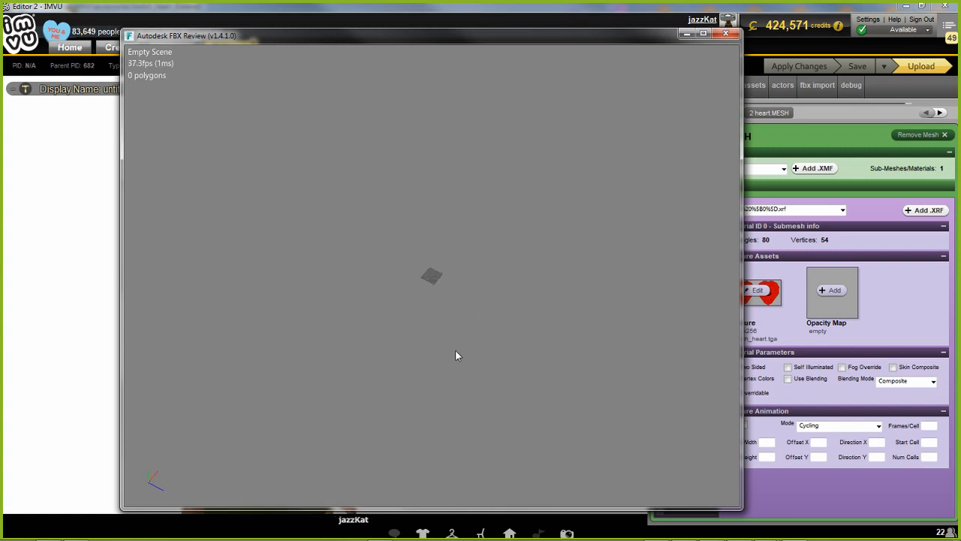
scroll(450, 356, "up", 10)
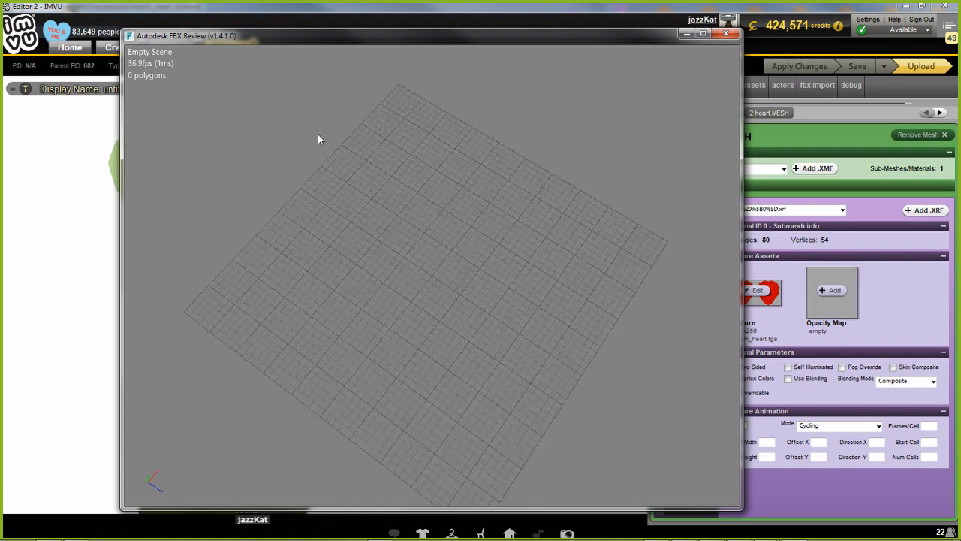
Reposition the FBX Review window, open twitch_heart_7.fbx and inspect the shaded heart mesh
left_click_drag(205, 39, 171, 23)
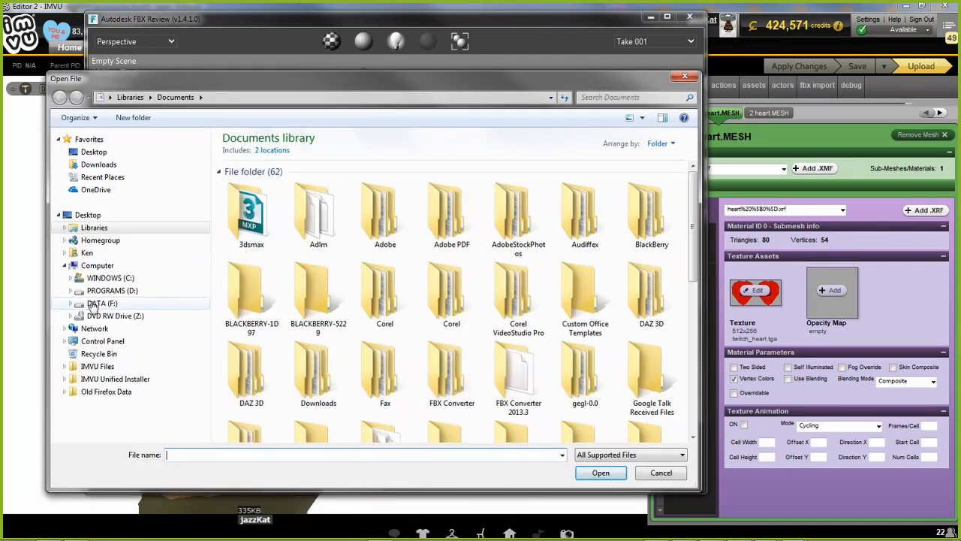
left_click_drag(260, 85, 0, 63)
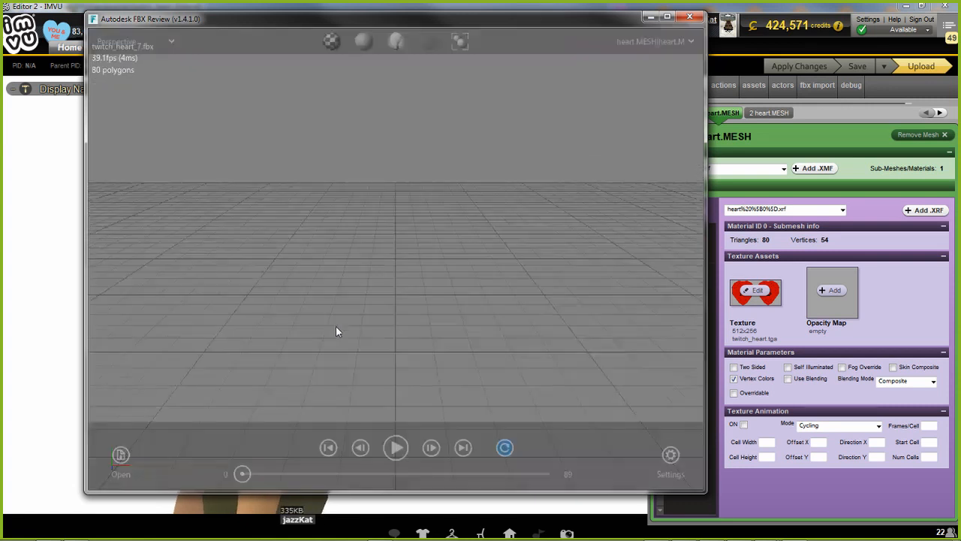
scroll(342, 325, "down", 5)
left_click_drag(397, 265, 358, 318)
scroll(400, 333, "down", 5)
scroll(402, 329, "down", 5)
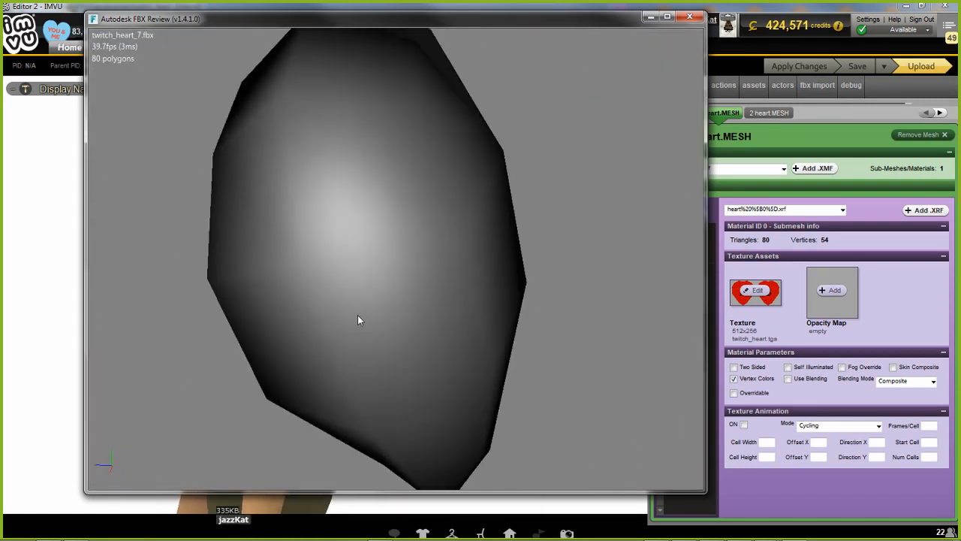
left_click_drag(528, 269, 432, 226)
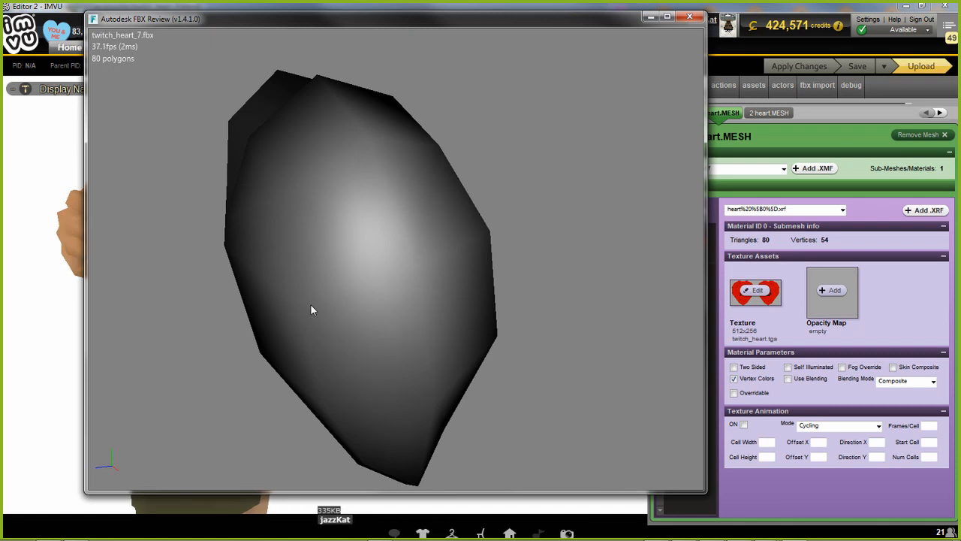
Examine the heart mesh's tilt and position relative to the scene's ground grid
scroll(311, 305, "up", 10)
scroll(313, 306, "up", 4)
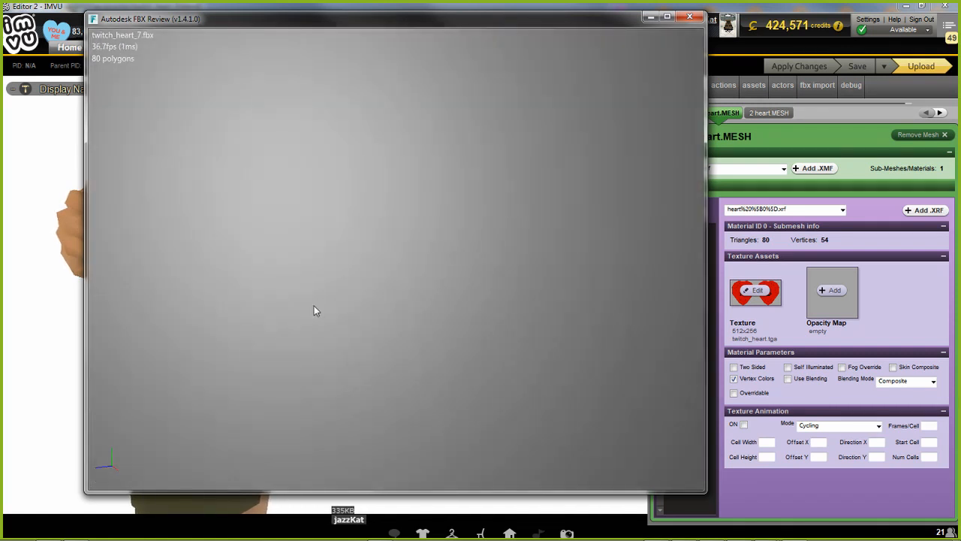
left_click_drag(314, 306, 502, 300)
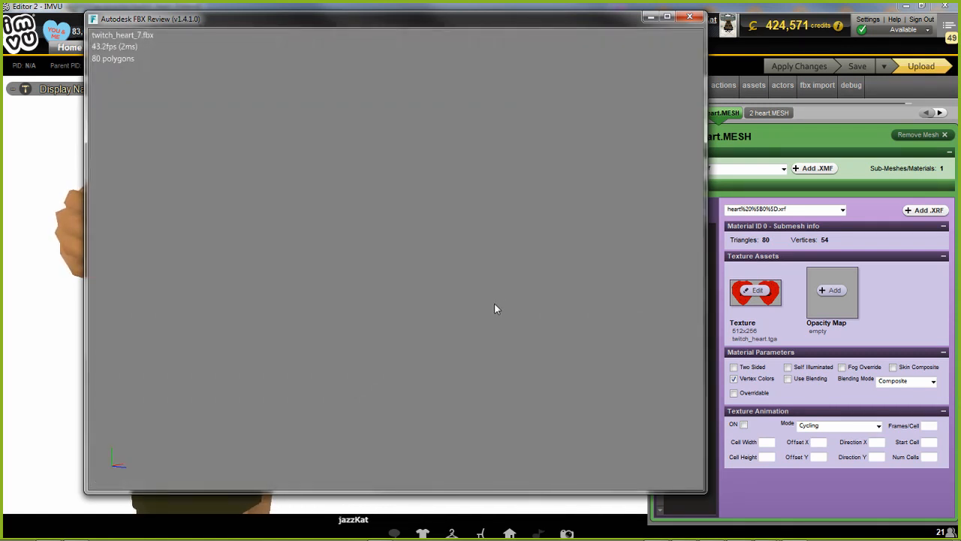
left_click_drag(447, 320, 316, 314)
scroll(366, 317, "down", 6)
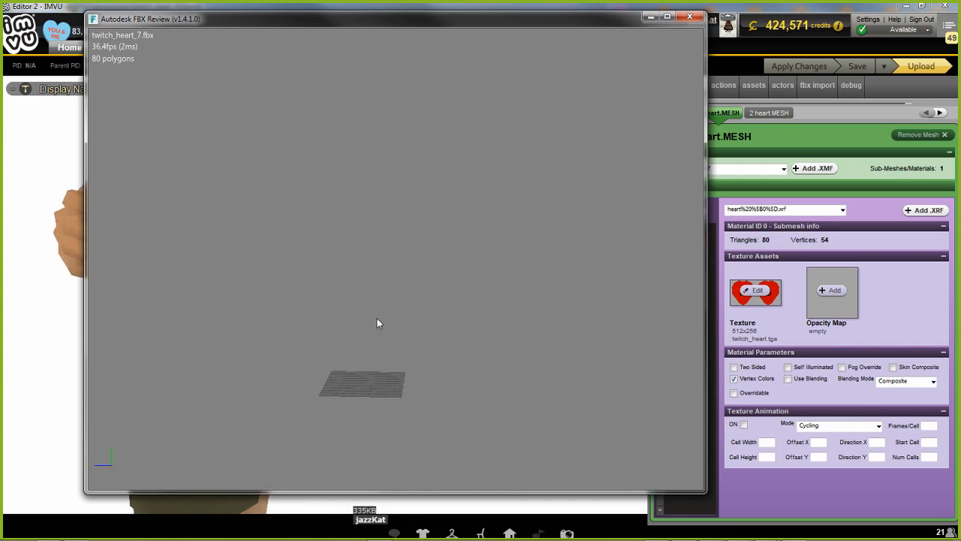
scroll(377, 316, "down", 4)
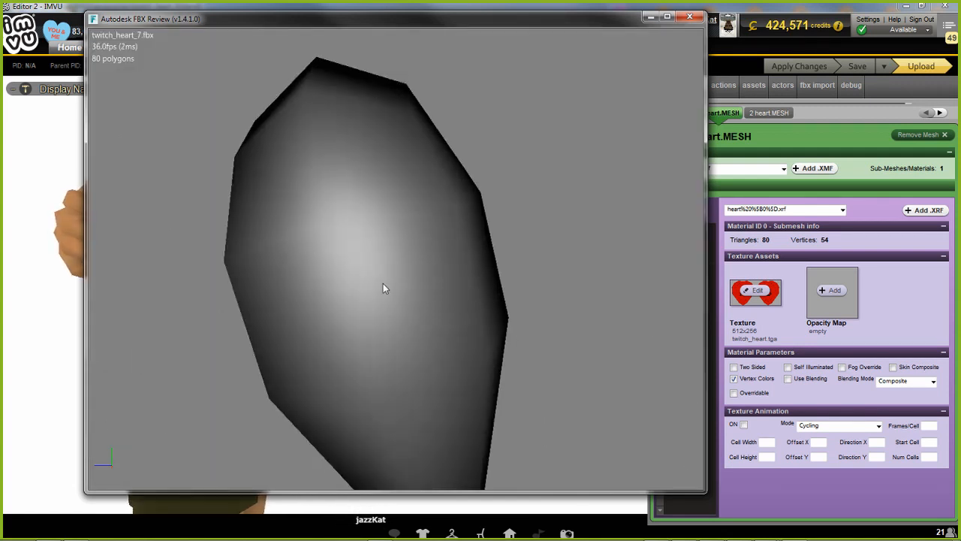
left_click_drag(300, 247, 420, 339)
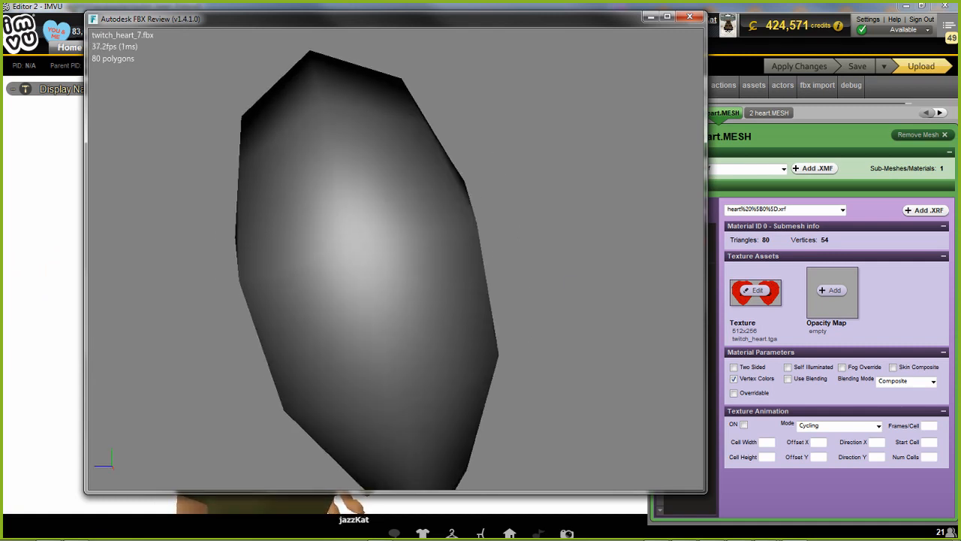
left_click(280, 342)
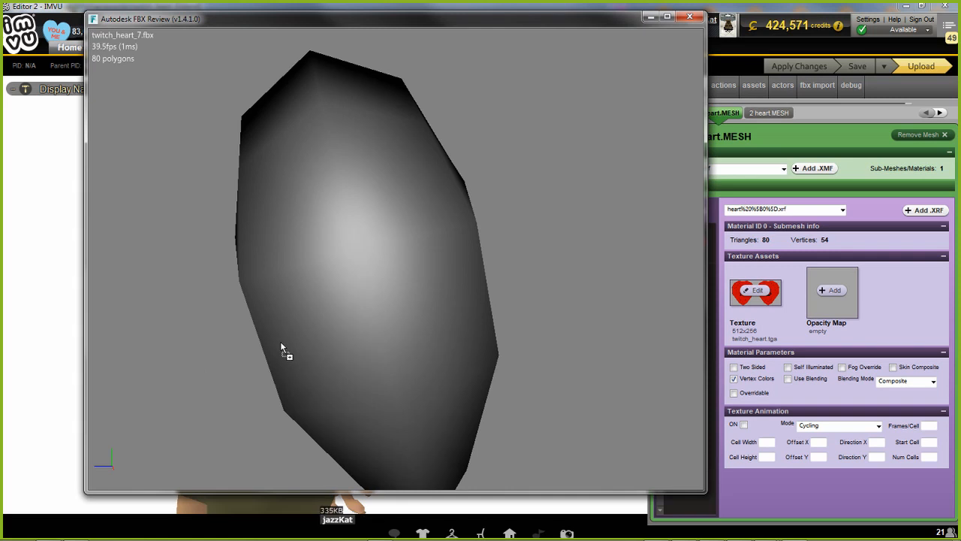
scroll(280, 342, "up", 2)
mouse_move(247, 359)
left_mouse_down()
mouse_move(461, 356)
mouse_move(265, 363)
left_mouse_up()
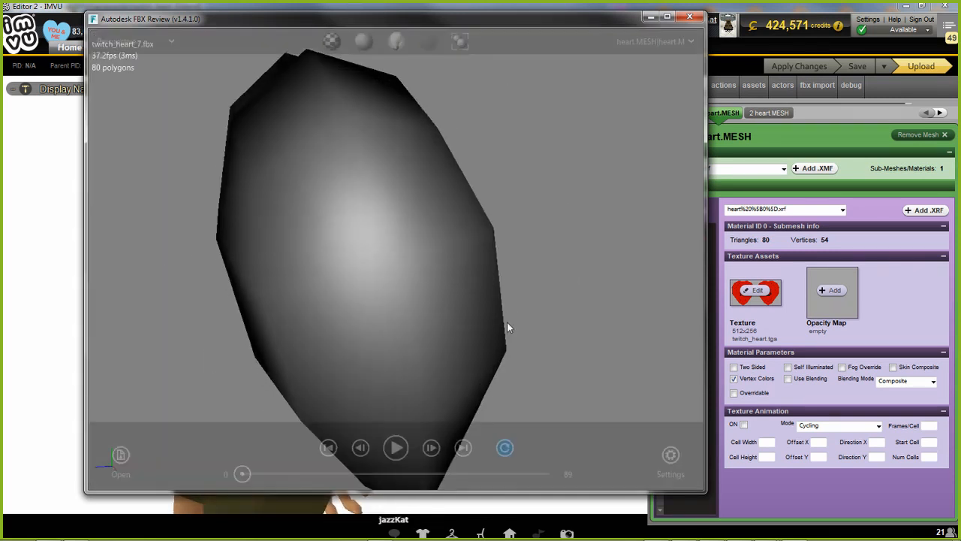
left_click_drag(444, 330, 364, 347)
scroll(365, 347, "down", 2)
scroll(368, 348, "up", 4)
scroll(378, 355, "up", 3)
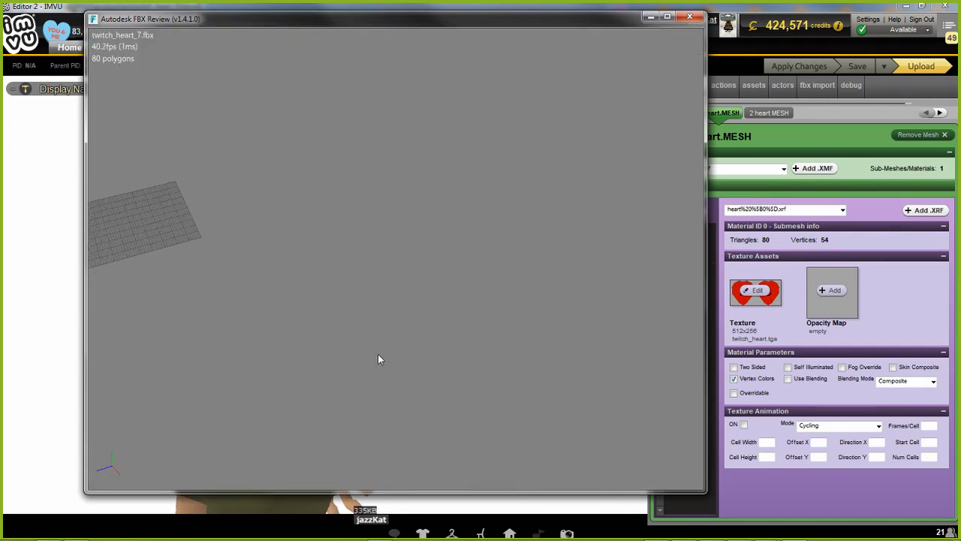
scroll(378, 354, "down", 5)
Open twitch_heart_6b.fbx in place of the current model
mouse_move(485, 405)
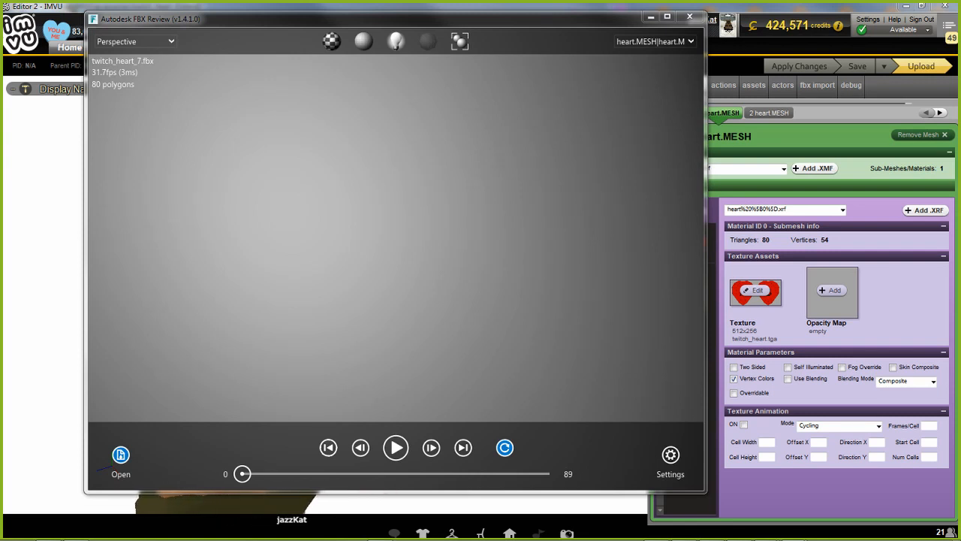
double_click(320, 292)
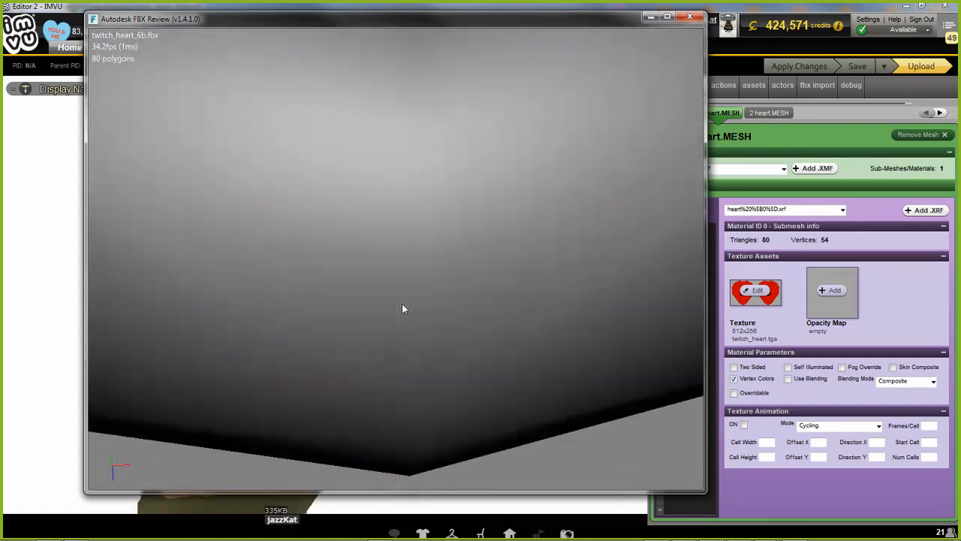
Examine the twitch_heart_6b.fbx heart mesh and its position relative to the scene's origin axes from several angles and distances
left_click_drag(412, 305, 332, 292)
scroll(496, 330, "up", 1)
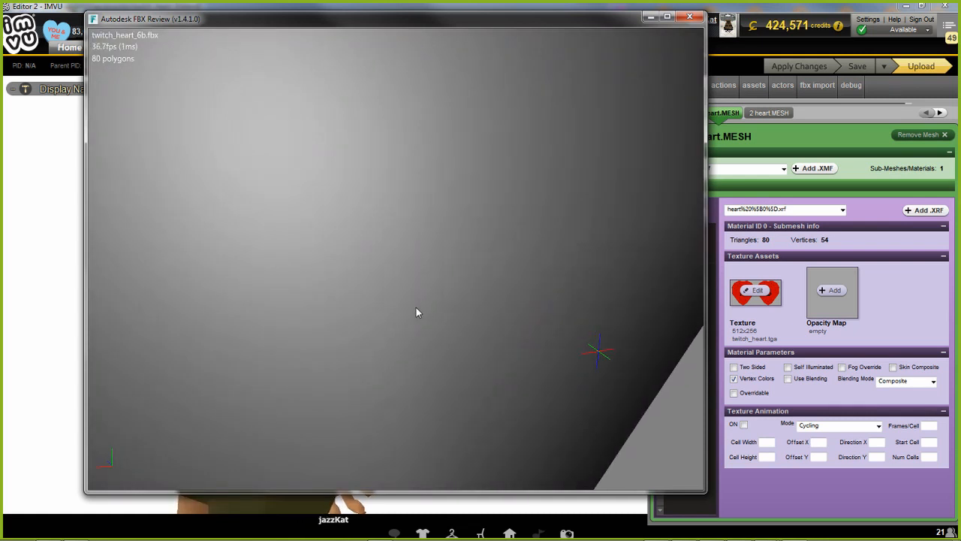
scroll(414, 308, "down", 1)
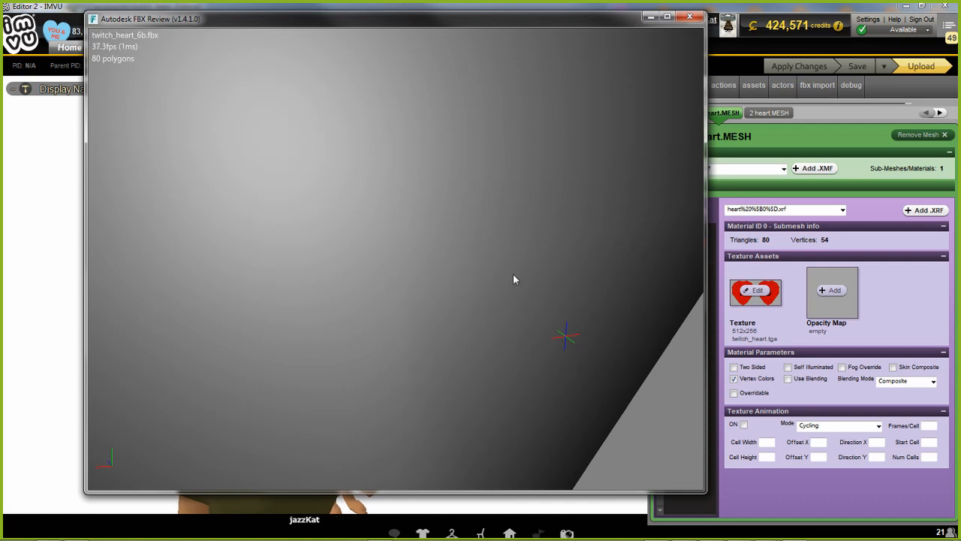
mouse_move(477, 316)
left_mouse_down()
mouse_move(534, 356)
mouse_move(375, 326)
mouse_move(405, 351)
mouse_move(500, 350)
mouse_move(547, 362)
left_mouse_up()
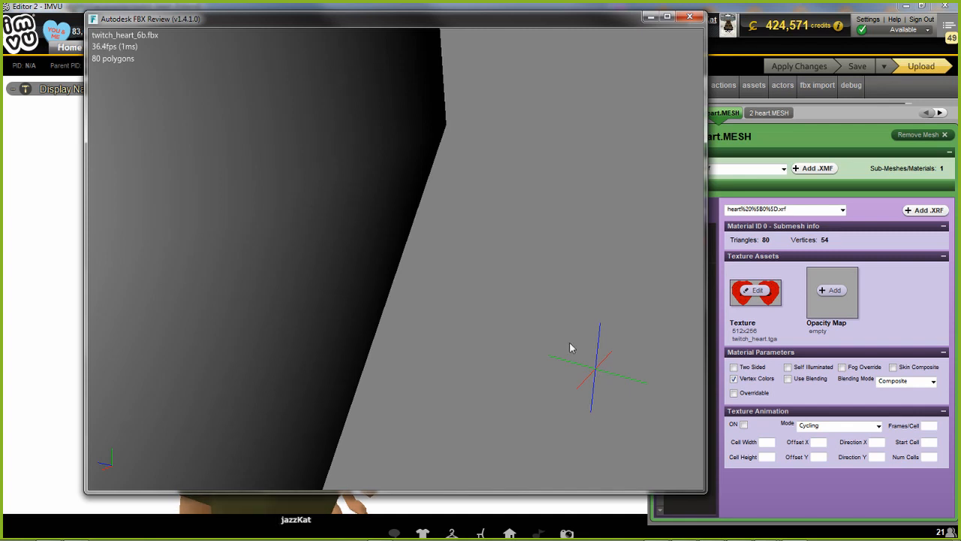
left_click_drag(542, 367, 606, 341)
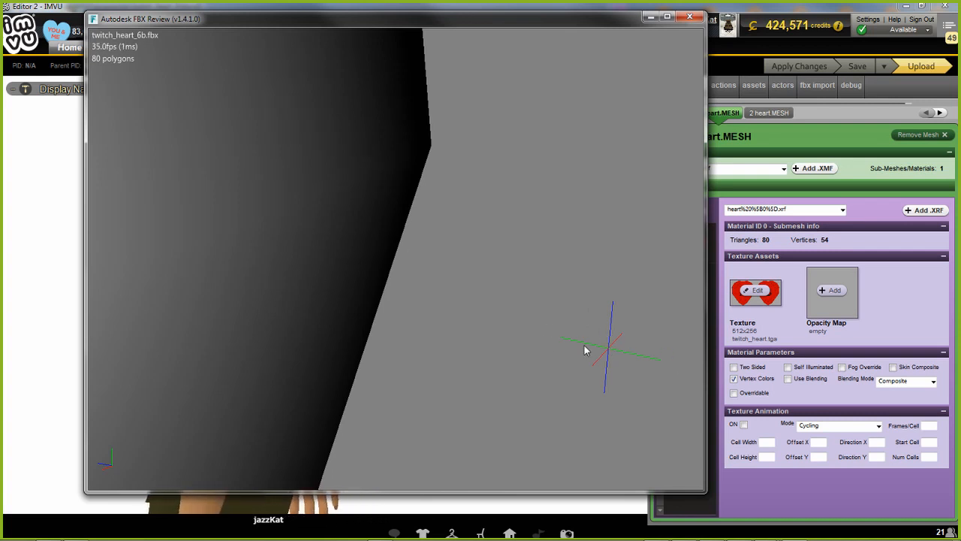
left_click_drag(573, 318, 555, 398)
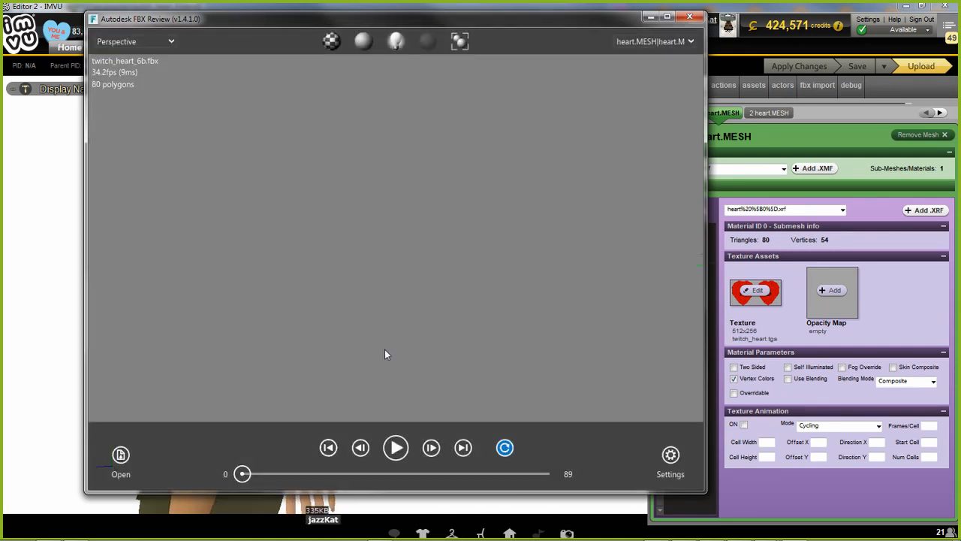
left_click_drag(590, 288, 317, 358)
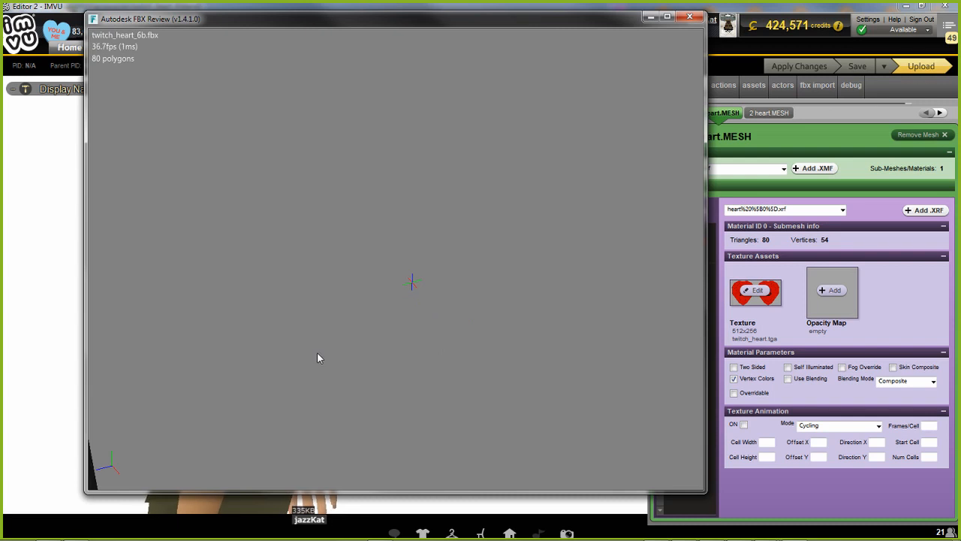
left_click_drag(343, 318, 489, 395)
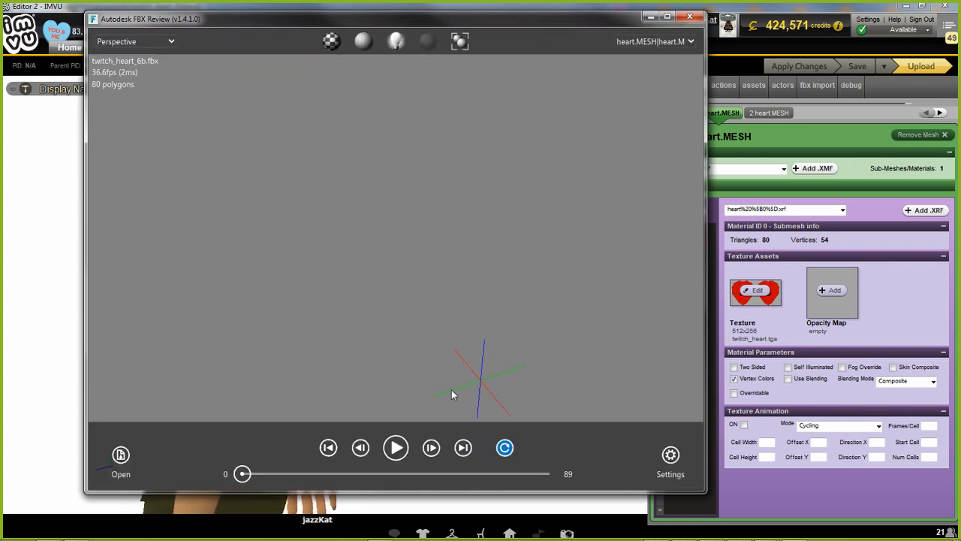
middle_click_drag(451, 388, 377, 281)
left_click_drag(377, 281, 389, 329)
scroll(389, 331, "up", 2)
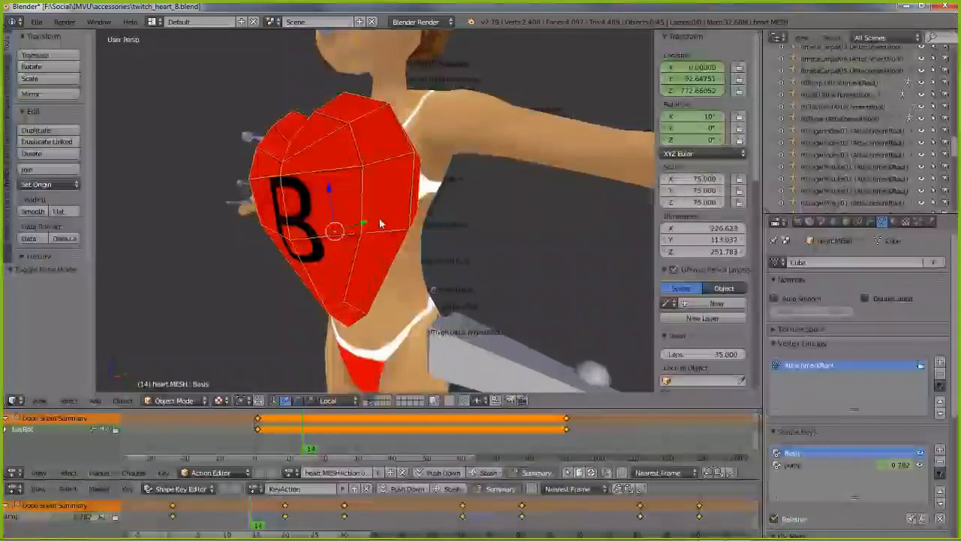
Switch to Blender and examine the tilt of heart.MESH with the Local transform orientation, including a front face in Edit Mode
middle_click_drag(380, 224, 354, 253)
scroll(354, 253, "up", 2)
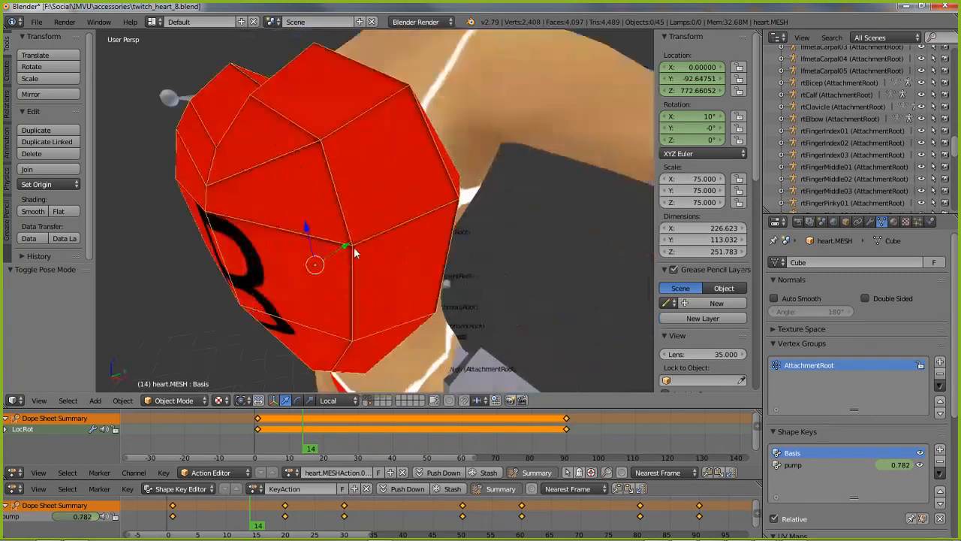
left_click(336, 401)
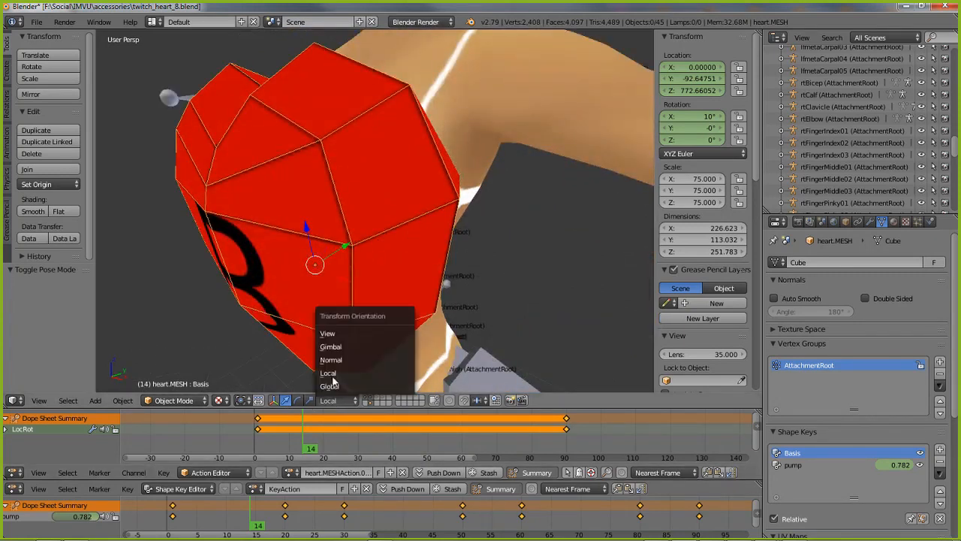
left_click(329, 374)
key("Tab")
right_click(333, 259)
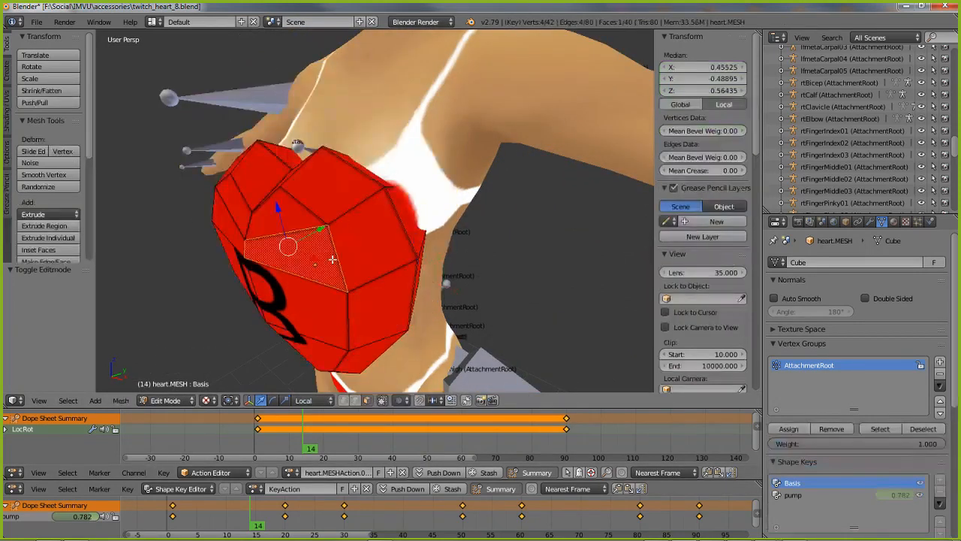
middle_click_drag(340, 265, 348, 383)
key("Tab")
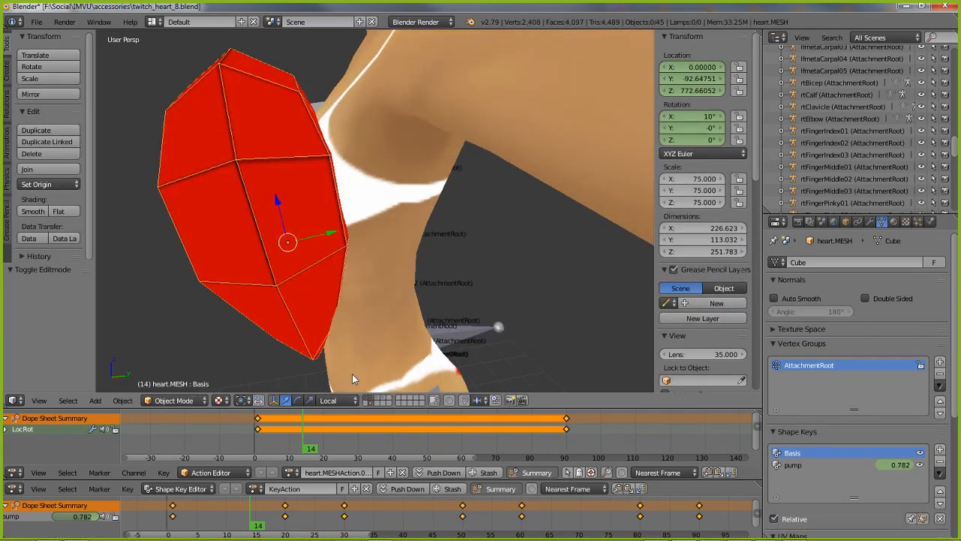
Hide the heart mesh and examine the Spine03 attachment bone's local axes in Edit Mode
key("h")
right_click(342, 242)
key("Tab")
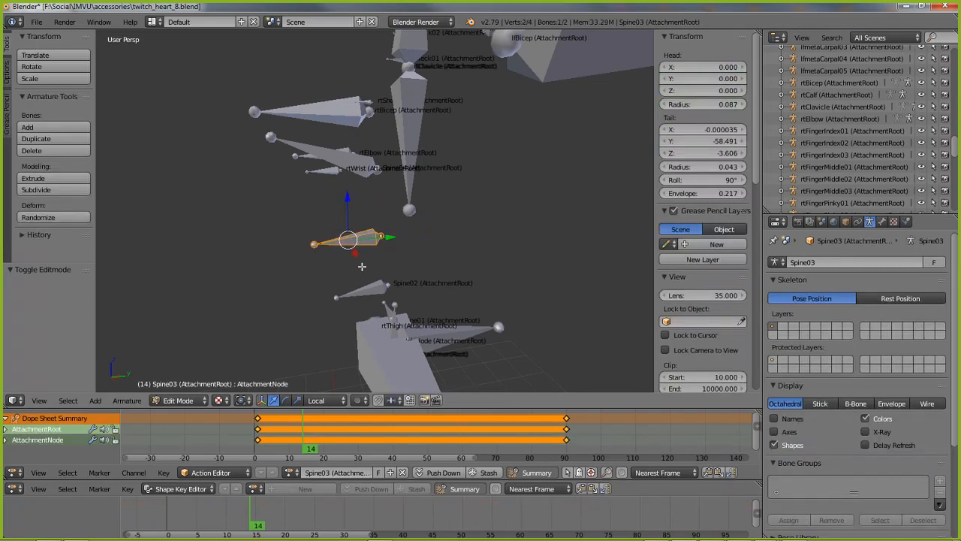
middle_click_drag(362, 266, 431, 237)
middle_click_drag(510, 270, 399, 278)
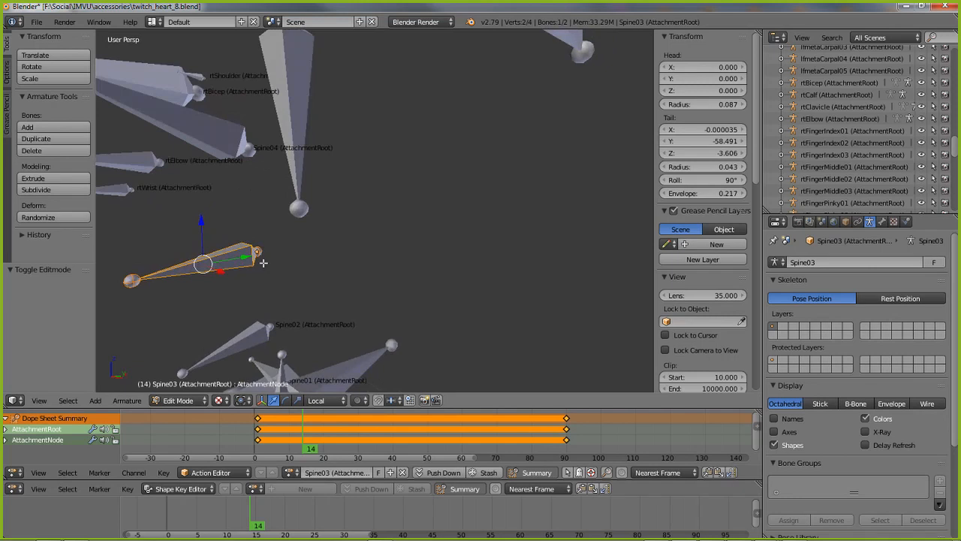
Place the FBX Review window beside the Spine03 bone and compare the heart's offset from the origin axes
mouse_move(631, 534)
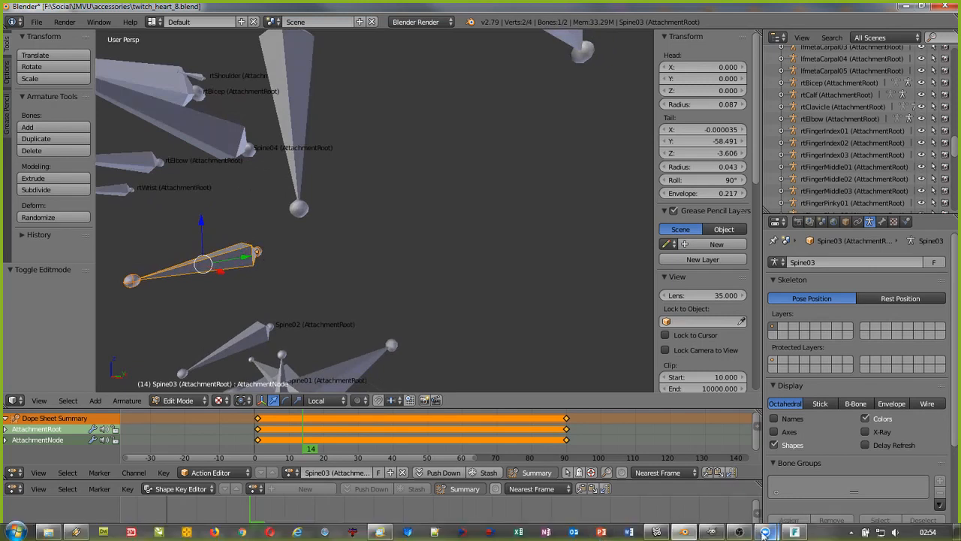
left_click(795, 532)
left_click_drag(298, 21, 497, 37)
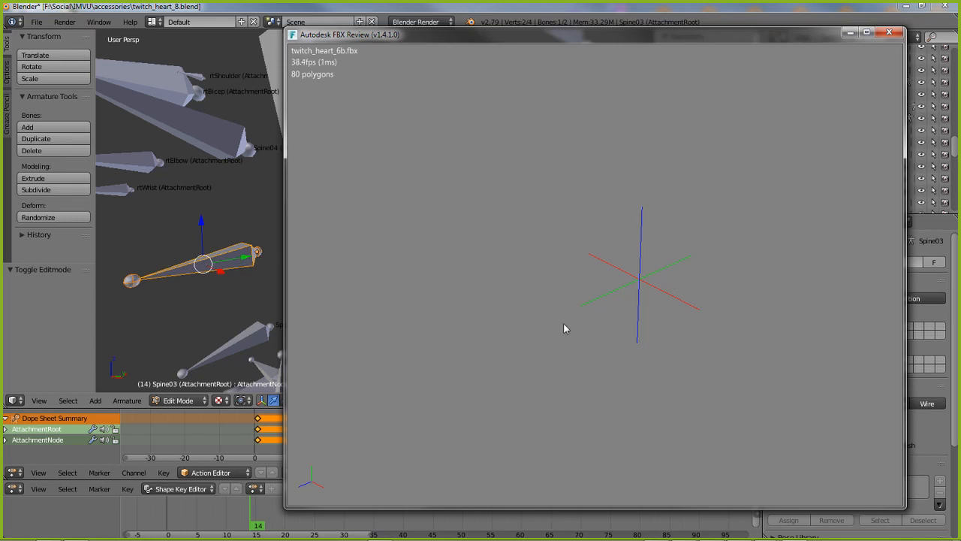
scroll(538, 321, "down", 10)
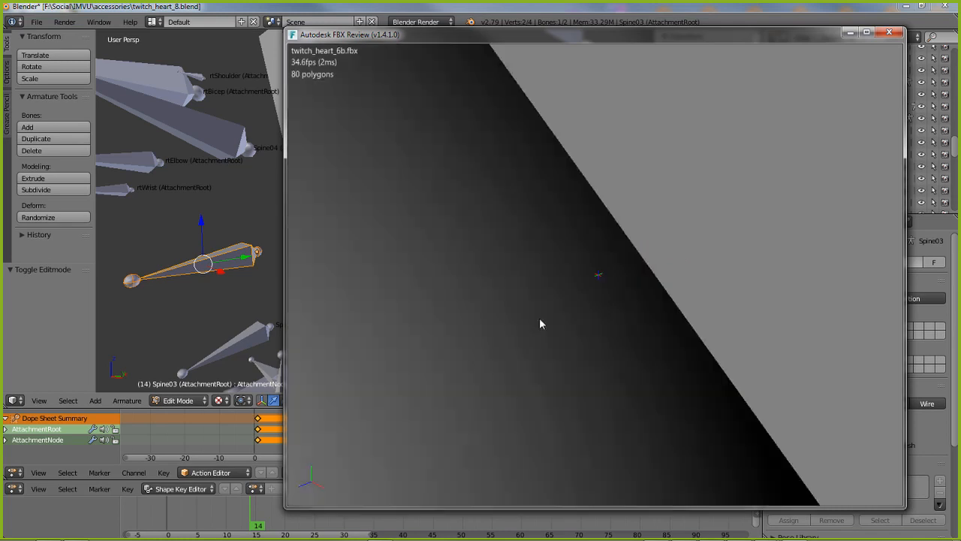
scroll(540, 318, "down", 10)
left_click_drag(539, 319, 474, 289)
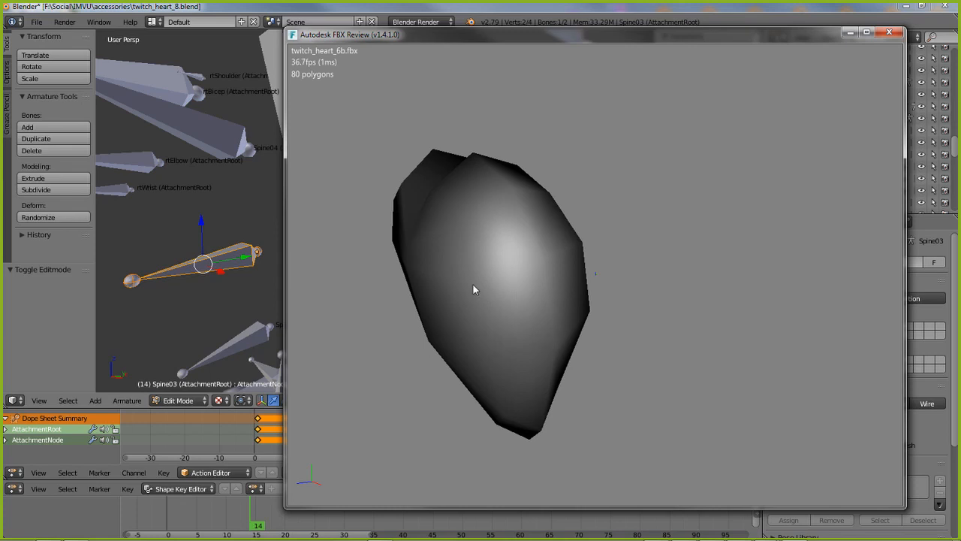
Close FBX Review, switch to the IMVU editor and examine the heart's placement behind the avatar
left_click(889, 33)
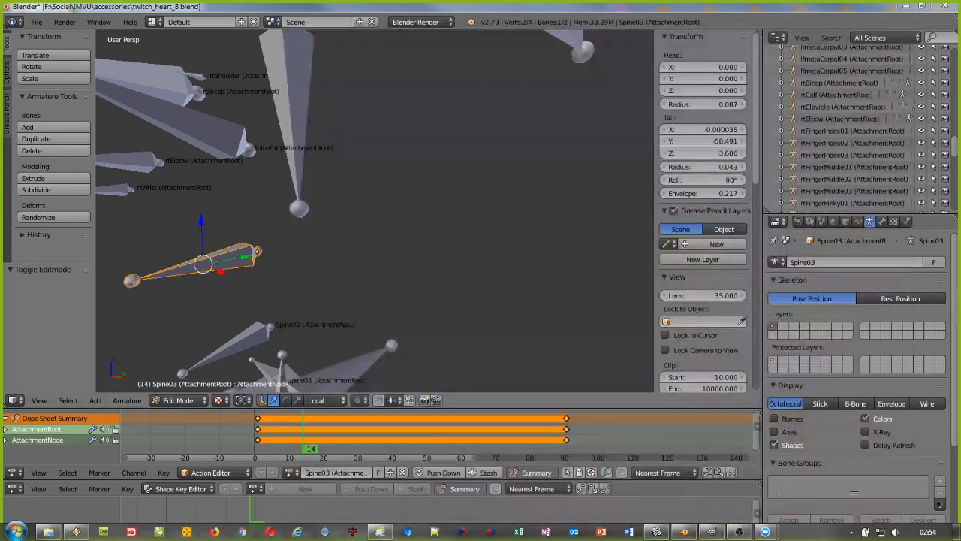
left_click(658, 532)
left_click_drag(345, 366, 324, 369)
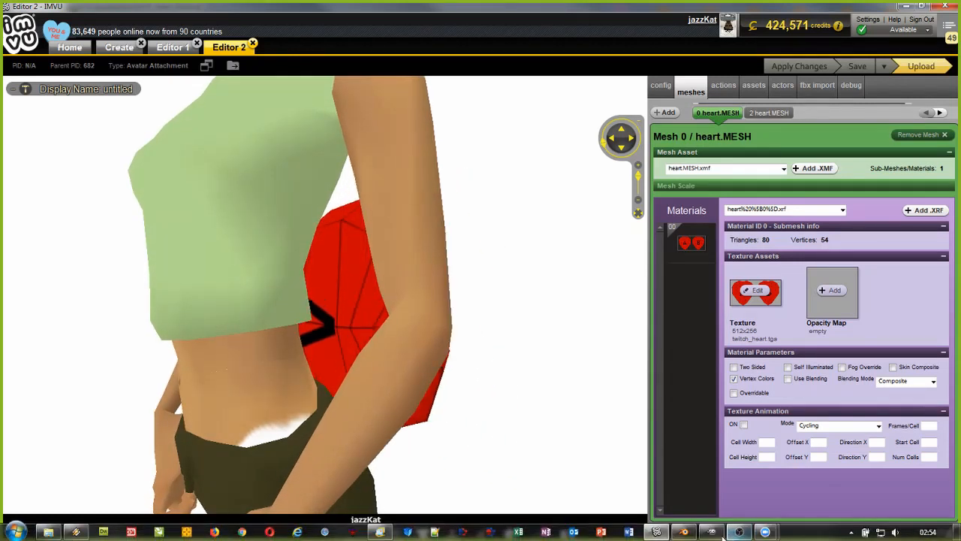
Return to Blender, put the Spine03 armature back in Object Mode and unhide the heart mesh
left_click(656, 531)
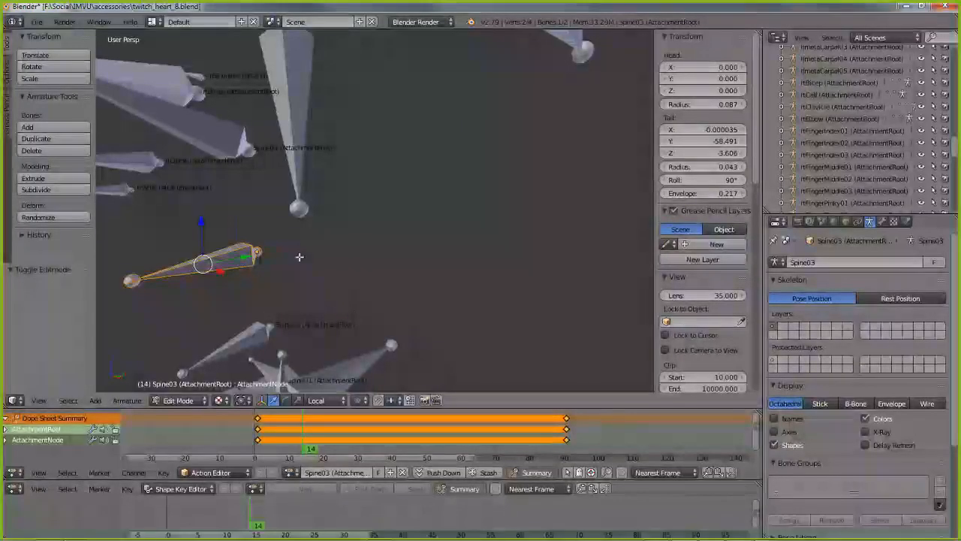
middle_click_drag(288, 260, 324, 279, "shift")
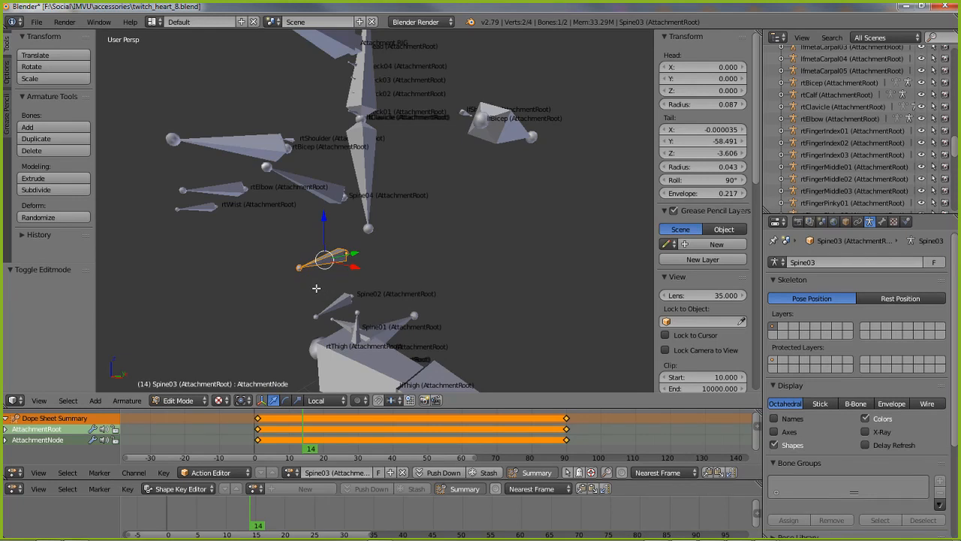
key("ctrl+Tab")
key("Tab")
key("Tab")
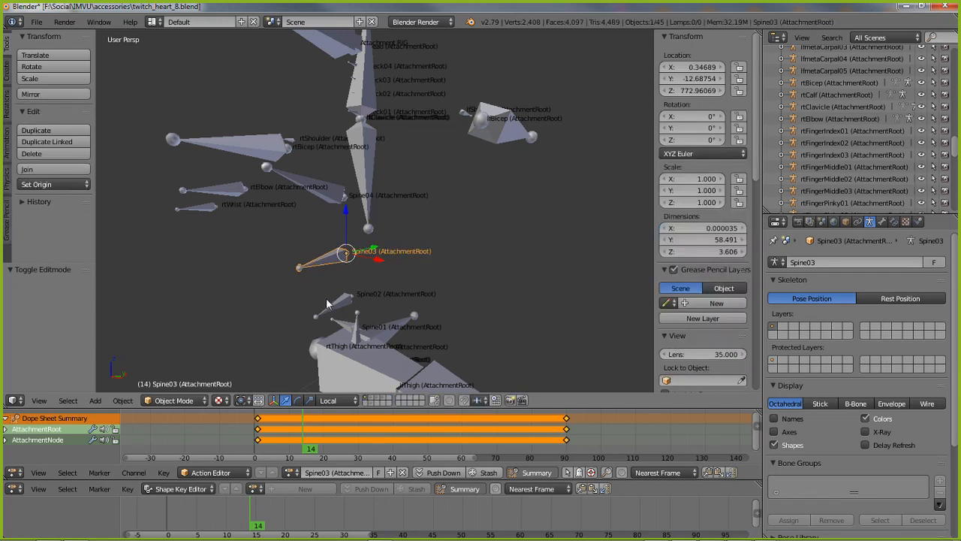
key("alt+h")
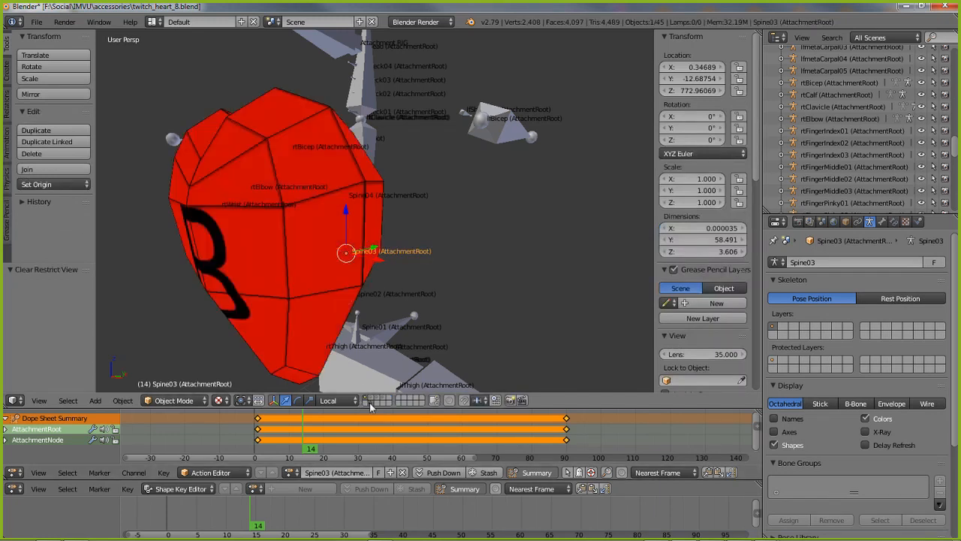
Try moving the Spine03 armature together with its attached heart
middle_click_drag(360, 304, 322, 295)
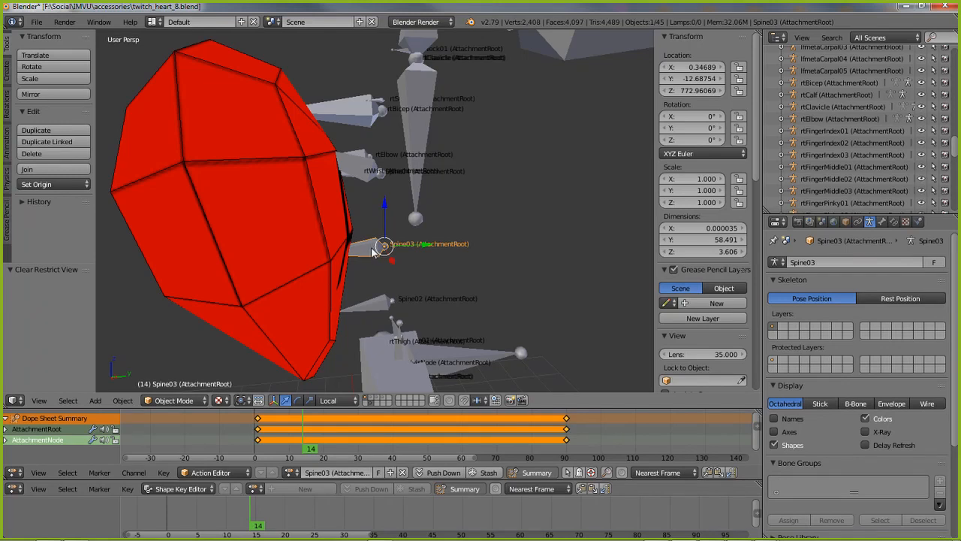
key("g")
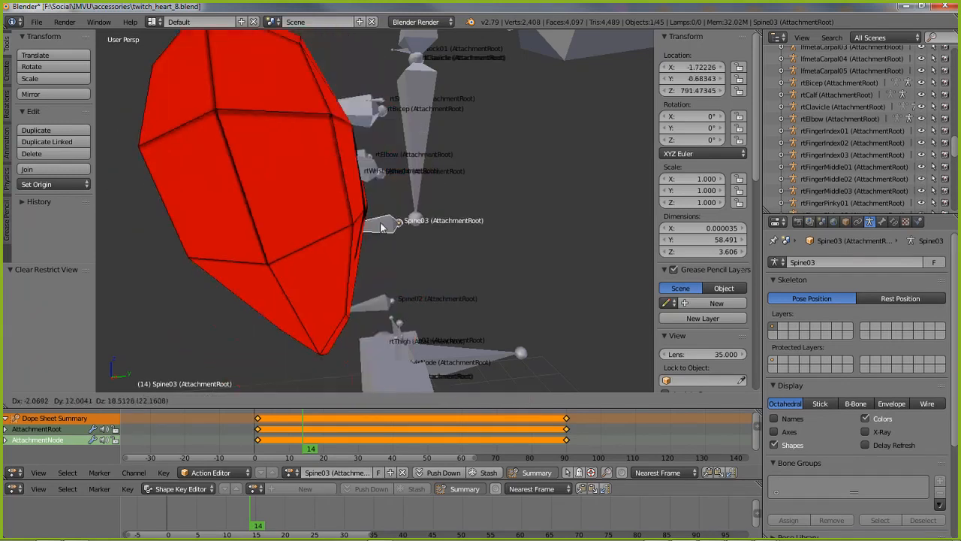
key("Escape")
Scrub the Spine03 armature's action from frame 1 to 90 in Pose Mode and check the action's full name
key("ctrl+Tab")
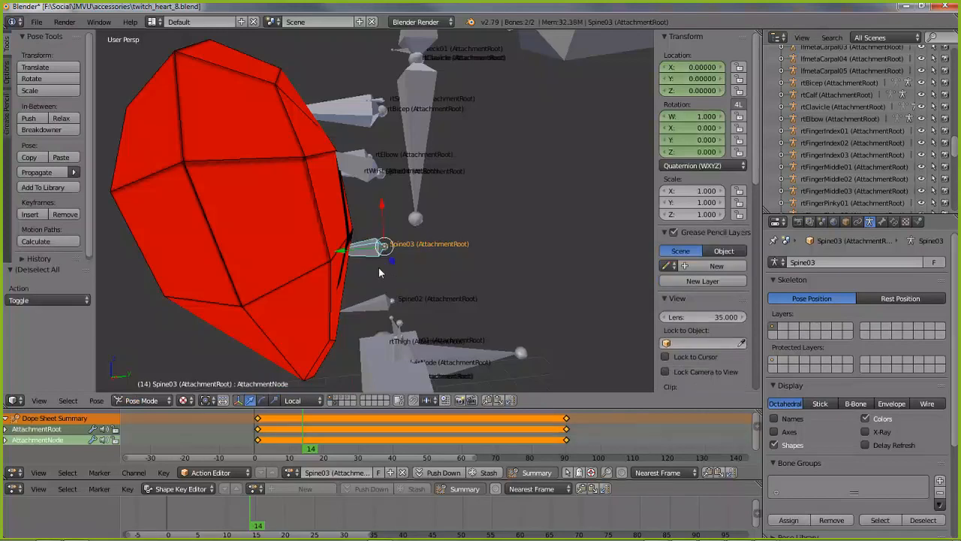
left_click(259, 449)
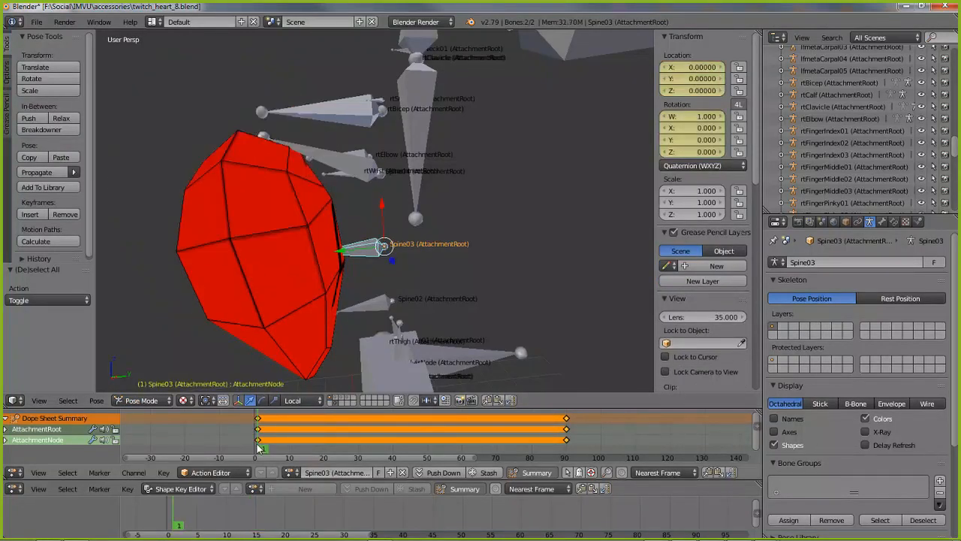
left_click_drag(262, 450, 568, 449)
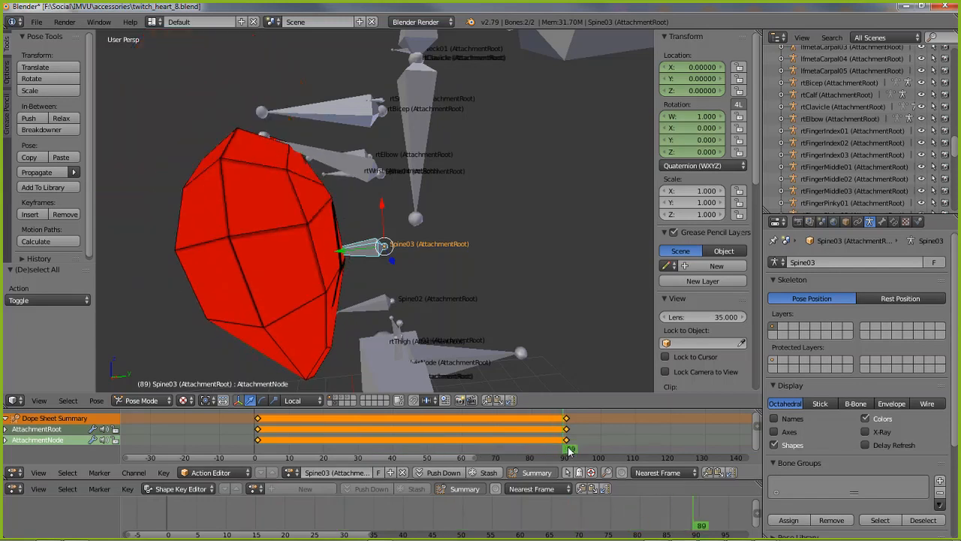
left_click(338, 473)
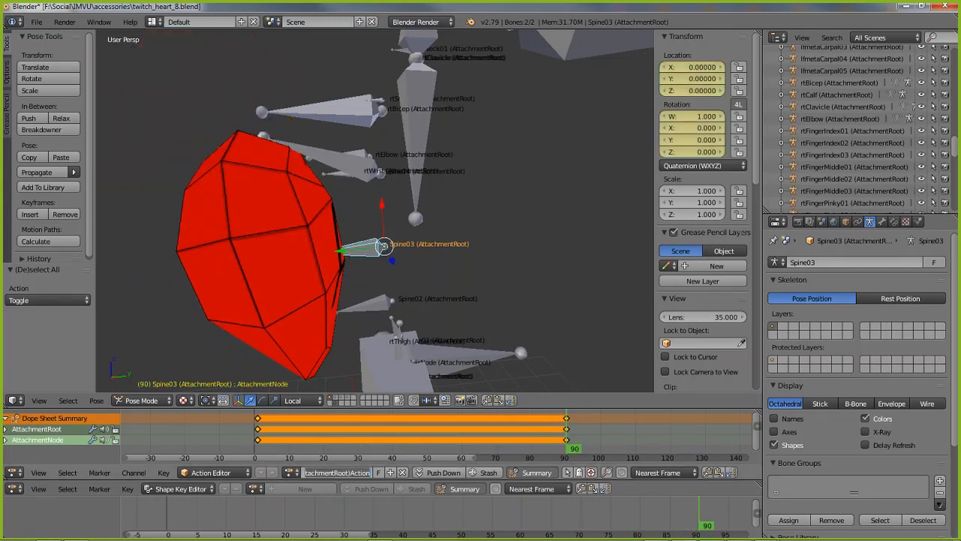
left_click(433, 283)
Select the heart and scrub through its LocRot action up to frame 90, and its pump shape key action from frame 1 to 50
right_click(306, 266)
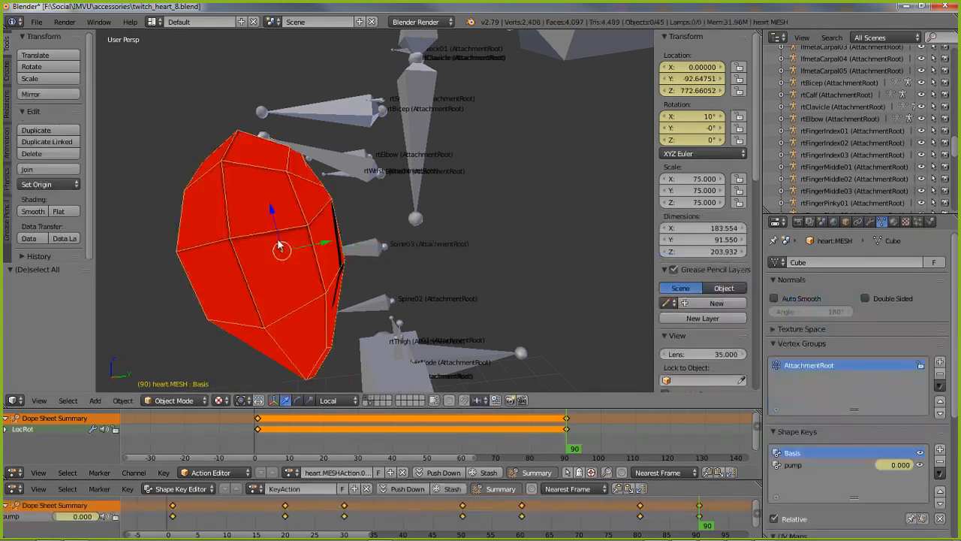
key("shift+Left")
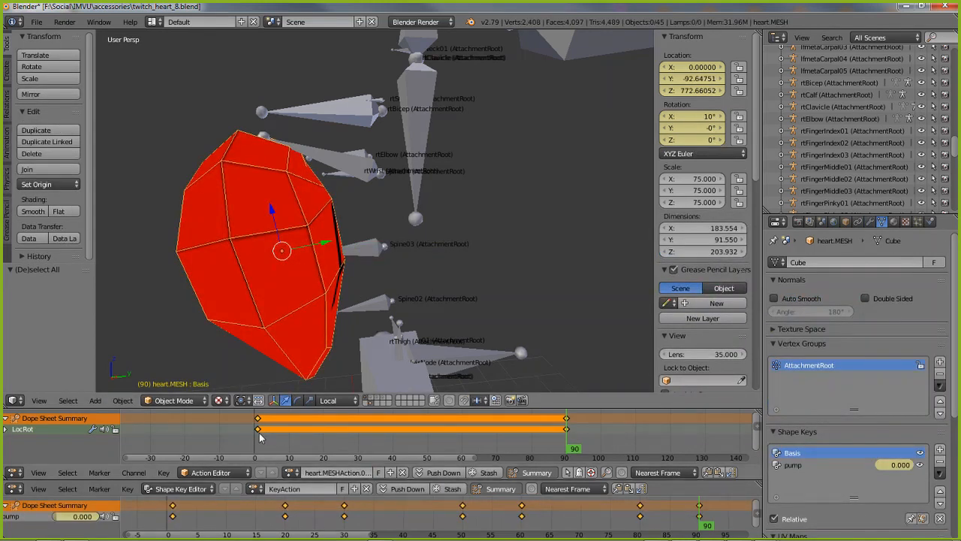
left_click_drag(260, 446, 573, 449)
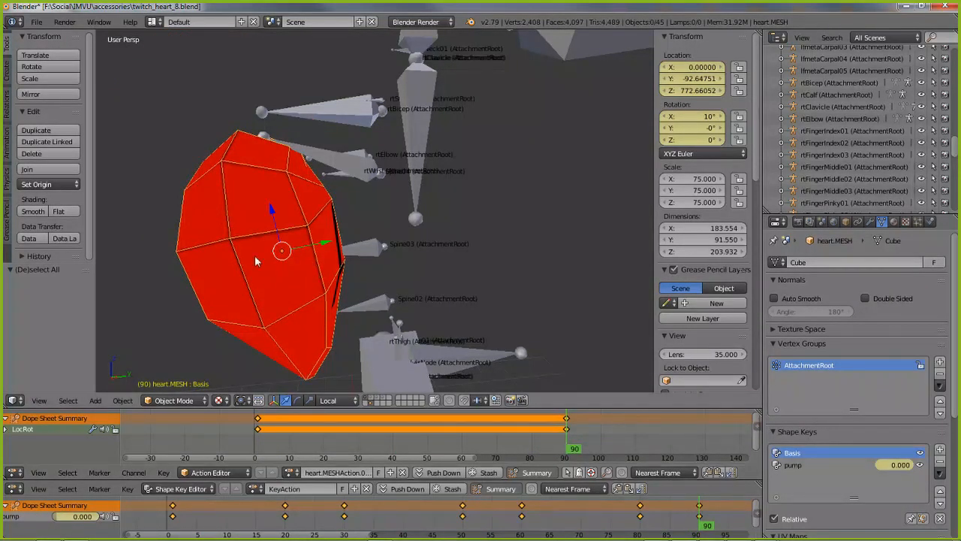
left_click(176, 520)
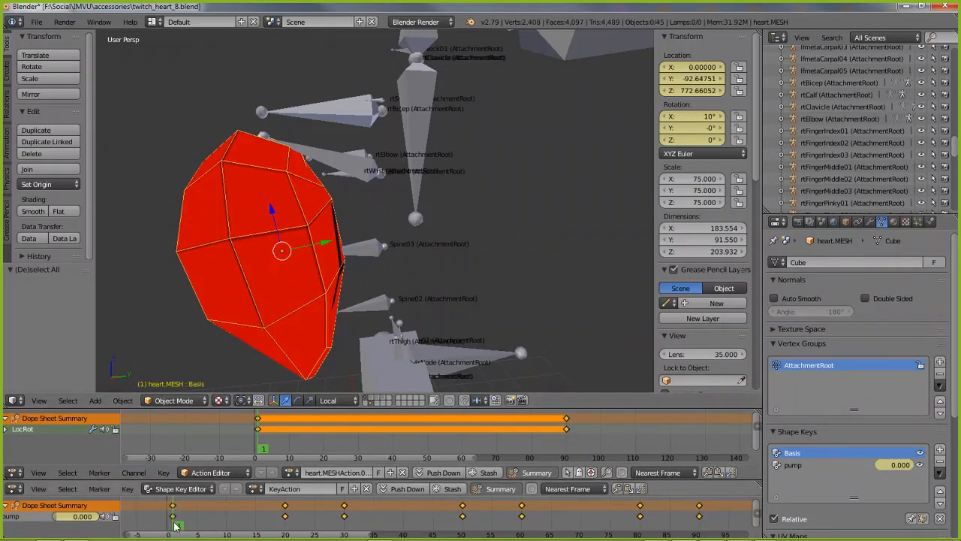
left_click_drag(176, 526, 461, 524)
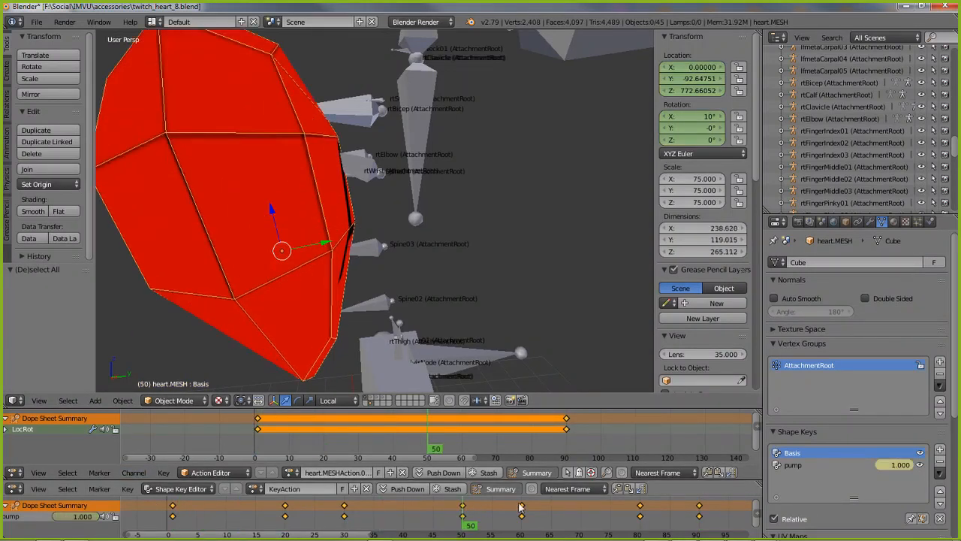
Scrub the heart's pump shape key action to frames 90, 1 and 90 again, and check its LocRot action from frame 1 to 90
left_click_drag(519, 508, 700, 513)
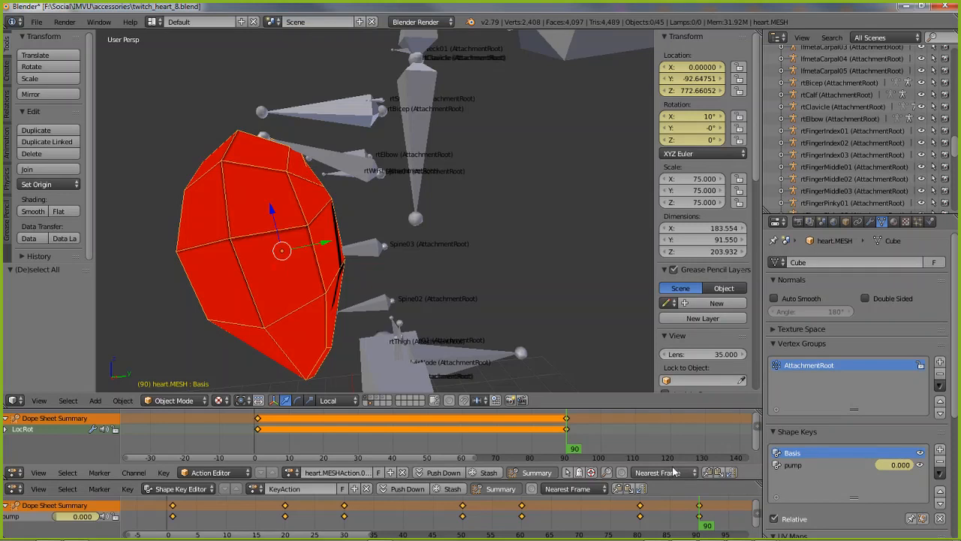
left_click(173, 518)
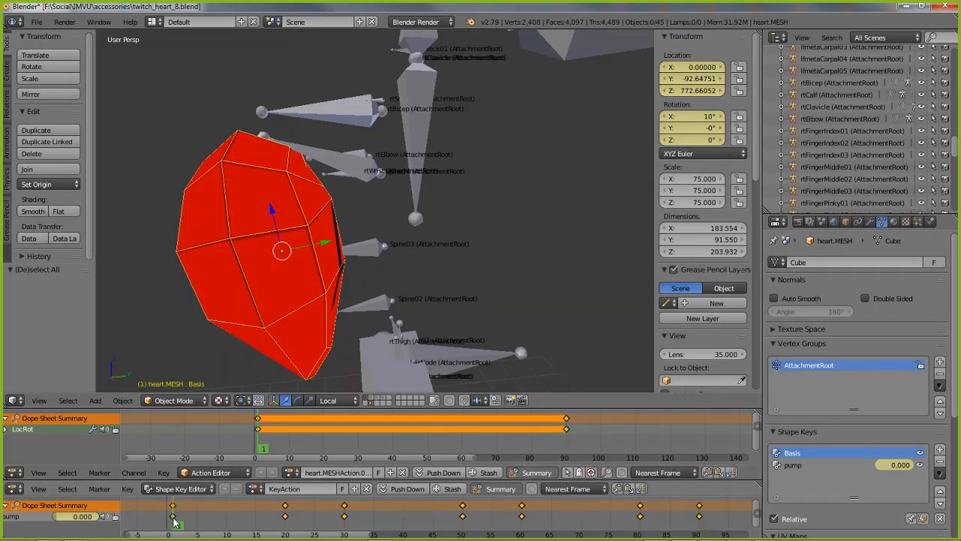
left_click(701, 520)
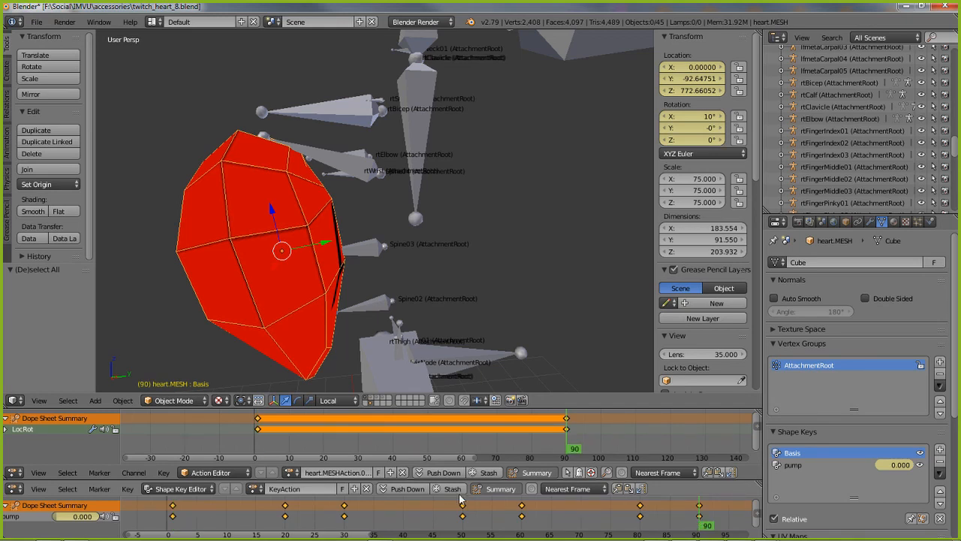
left_click_drag(259, 432, 566, 448)
Deselect the heart and open the FBX export settings for twitch_heart_8.fbx
mouse_move(318, 242)
middle_mouse_down()
mouse_move(315, 220)
mouse_move(323, 252)
mouse_move(491, 254)
mouse_move(319, 252)
middle_mouse_up()
key("a")
scroll(494, 248, "down", 3)
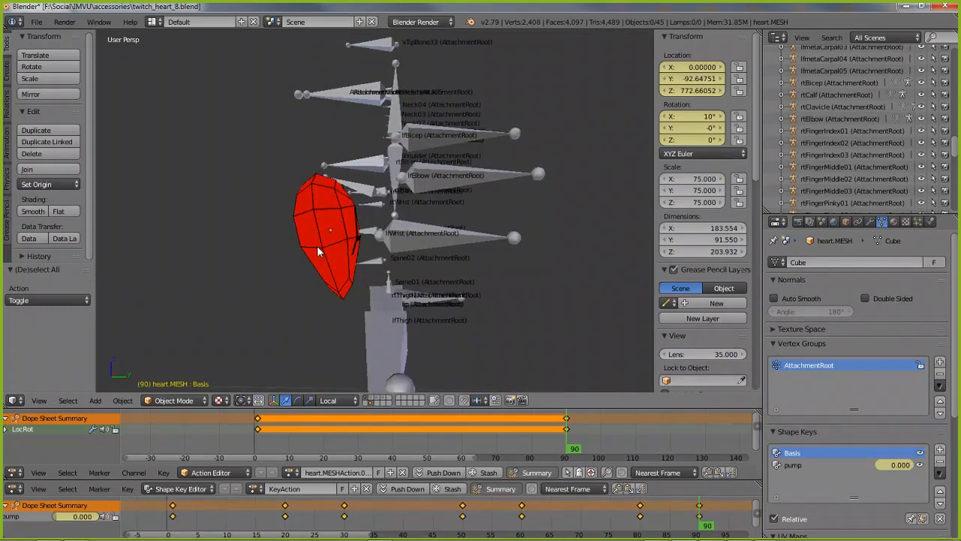
scroll(319, 252, "up", 2)
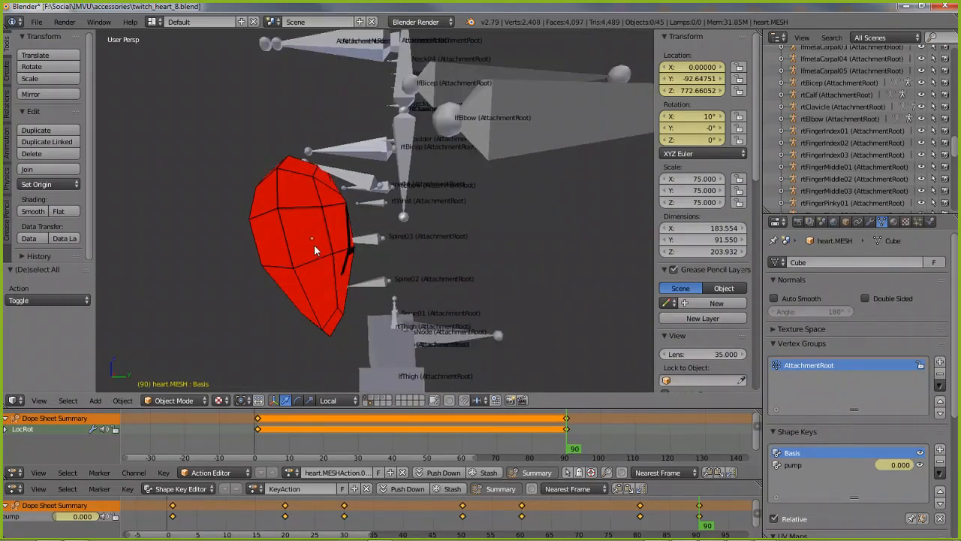
middle_click_drag(302, 252, 339, 266)
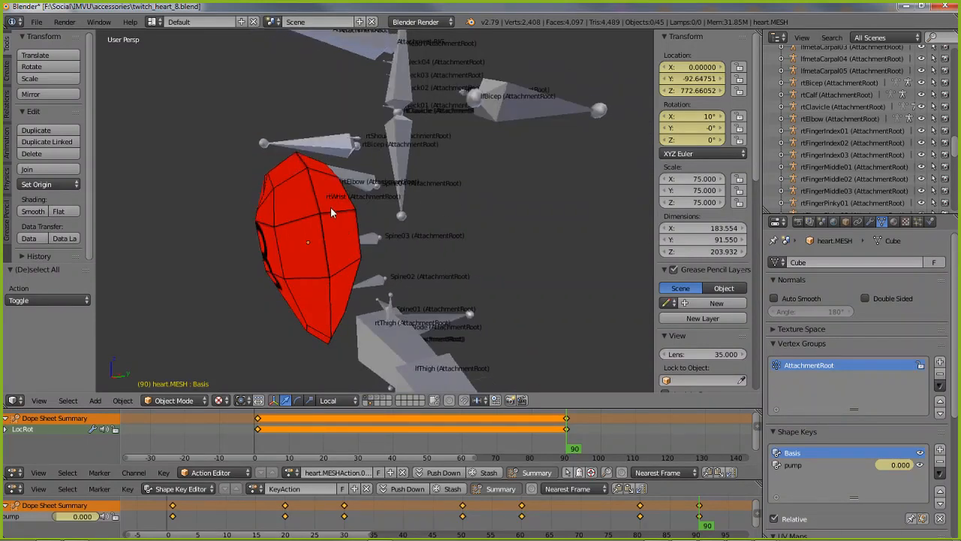
left_click(36, 23)
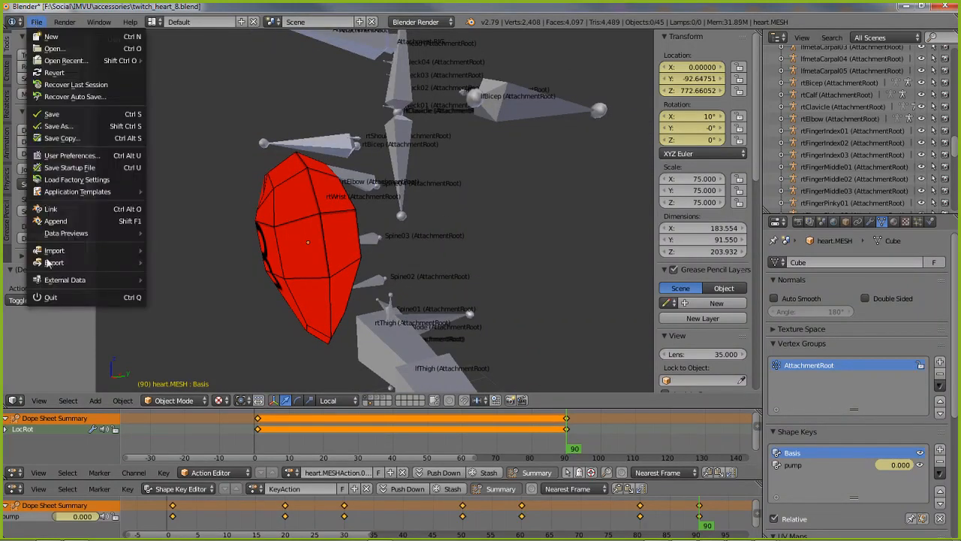
mouse_move(50, 262)
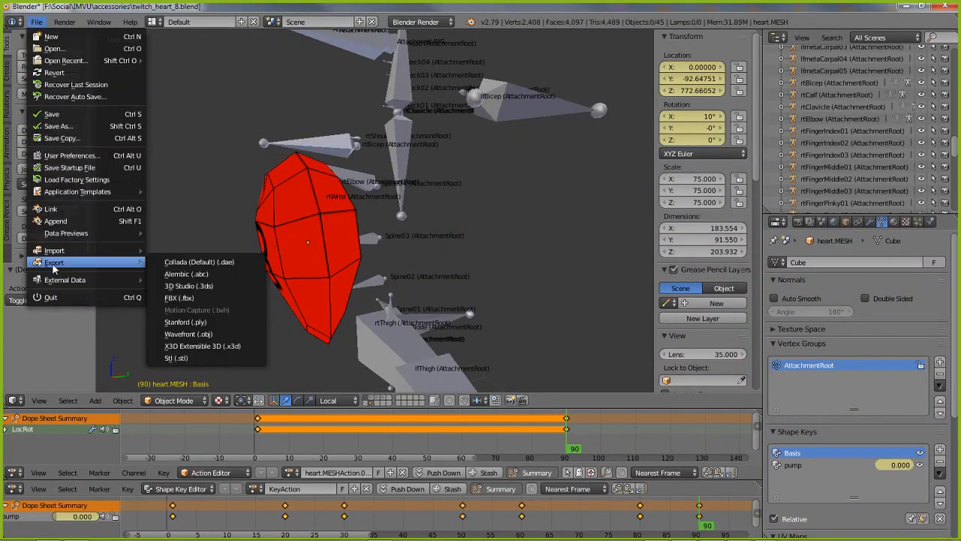
left_click(179, 298)
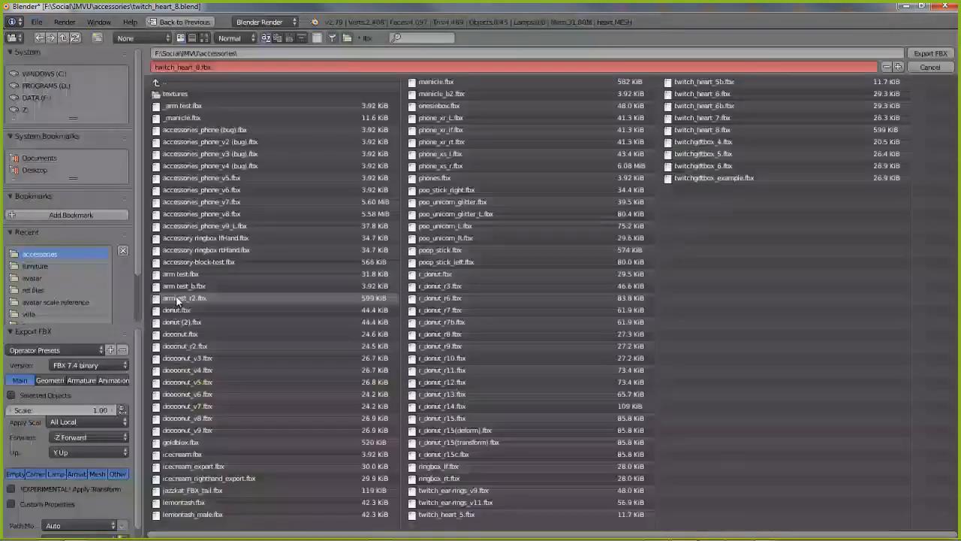
Review the geometry, armature, animation and main export options, and export over the existing twitch_heart_8.fbx
left_click(49, 380)
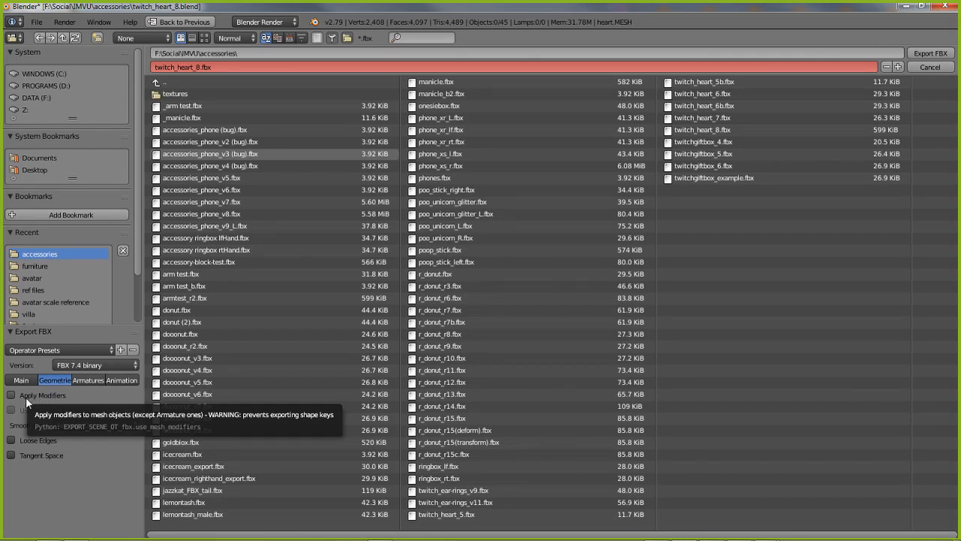
left_click(89, 380)
left_click(56, 380)
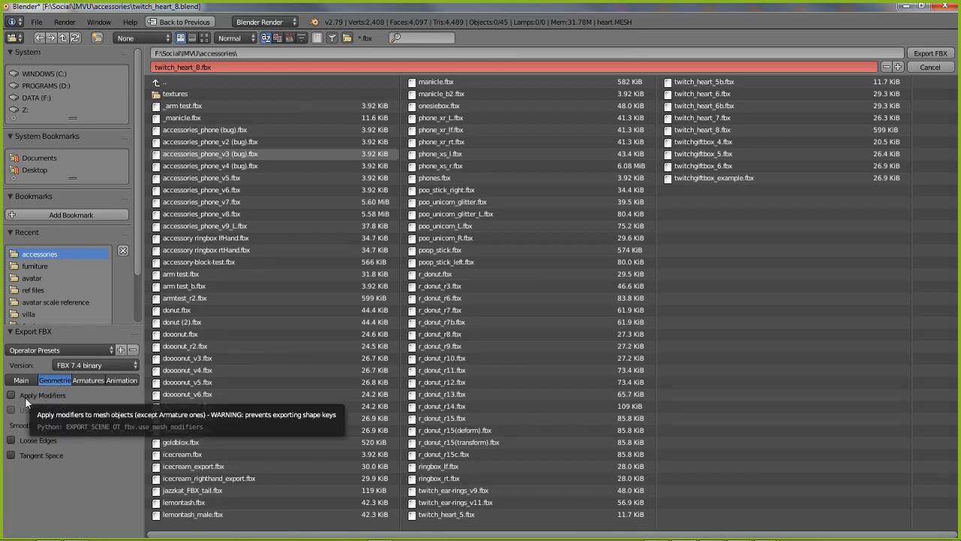
left_click(85, 380)
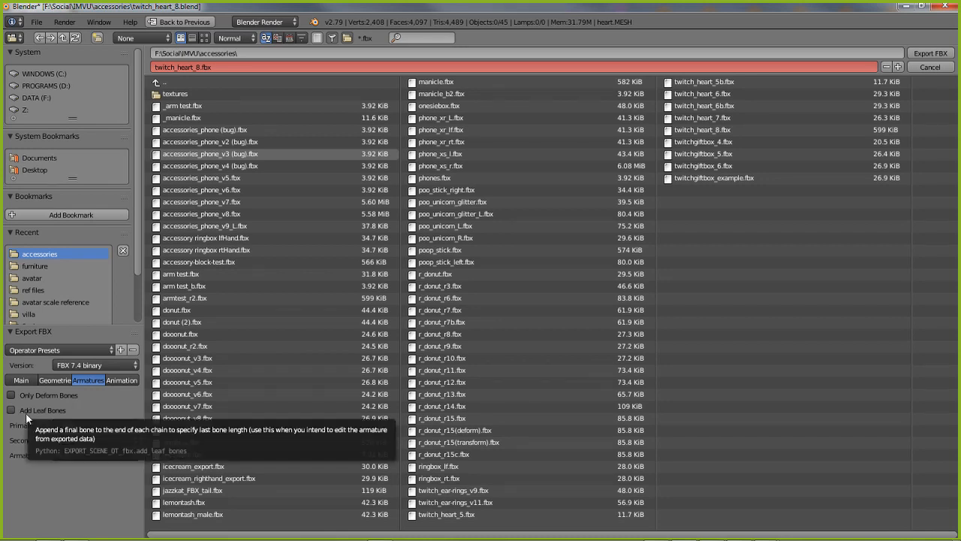
left_click(112, 379)
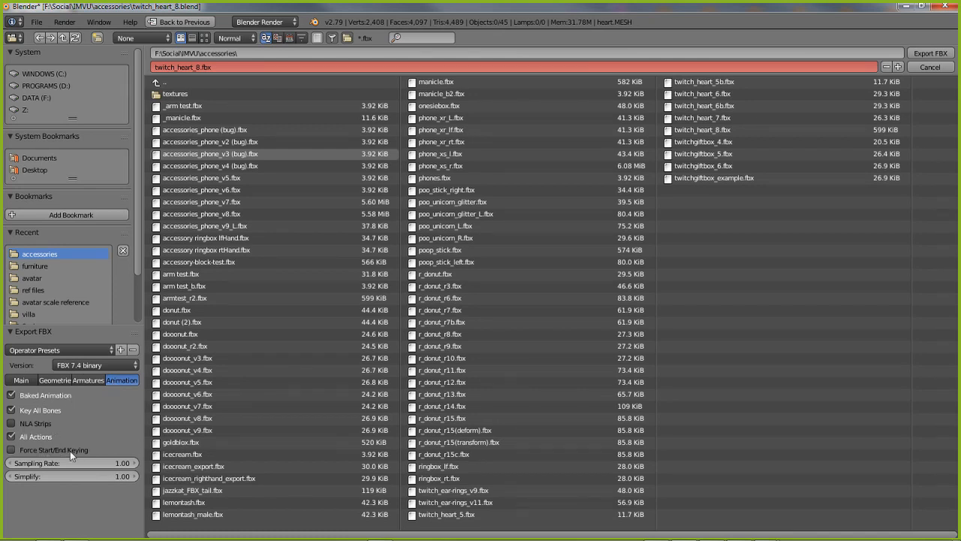
left_click(33, 383)
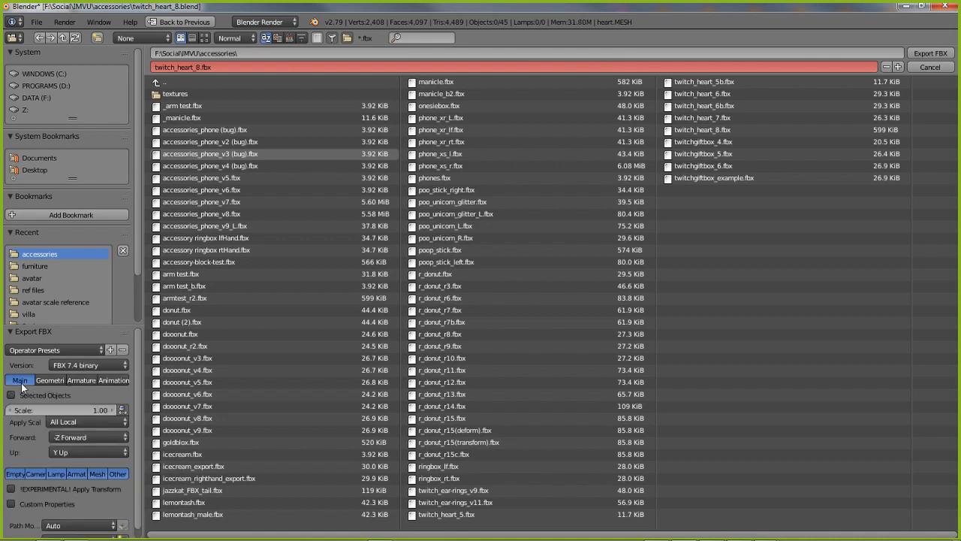
left_click(926, 56)
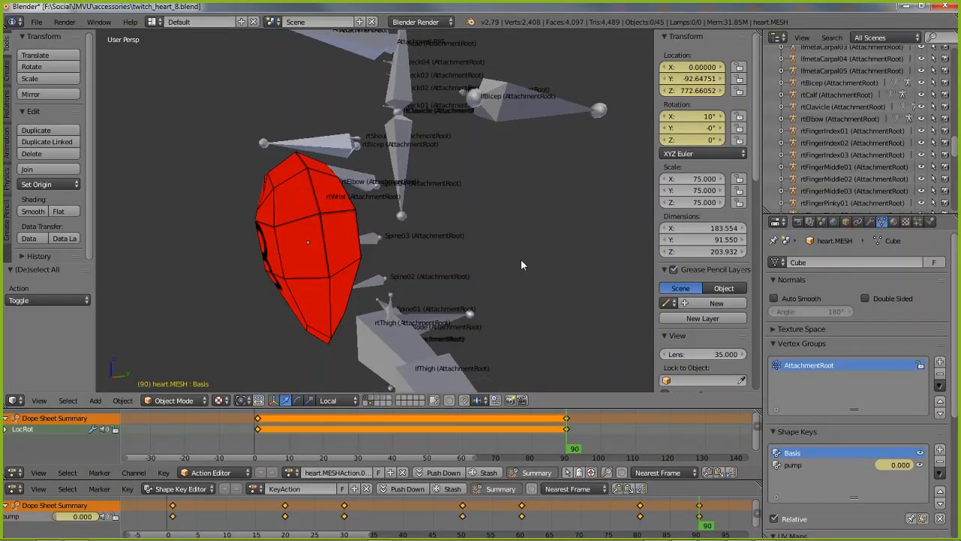
Show the avatar's layer along with the attachment armatures and examine the heart's placement on the body from several angles
scroll(521, 259, "down", 5)
middle_click_drag(520, 259, 418, 264)
left_click(370, 402, "shift")
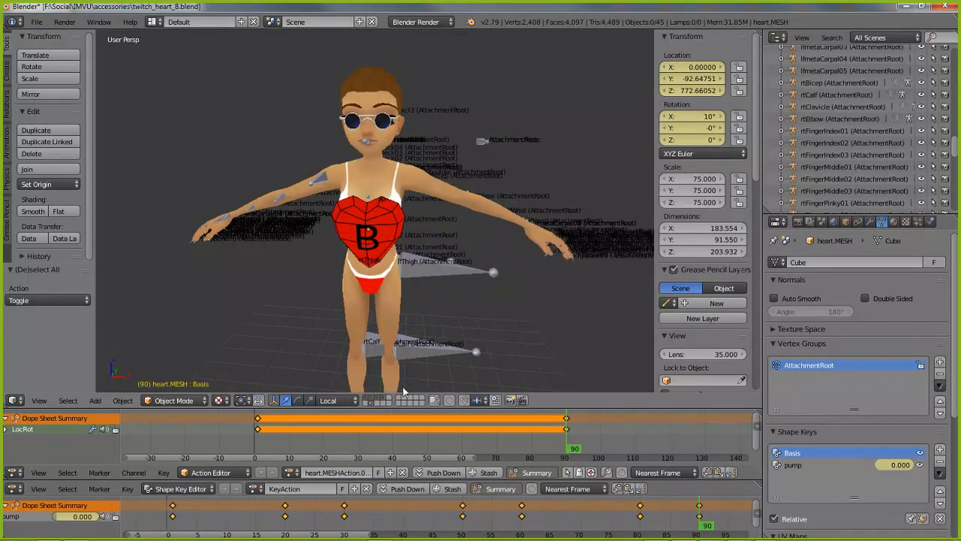
middle_click_drag(460, 269, 503, 255)
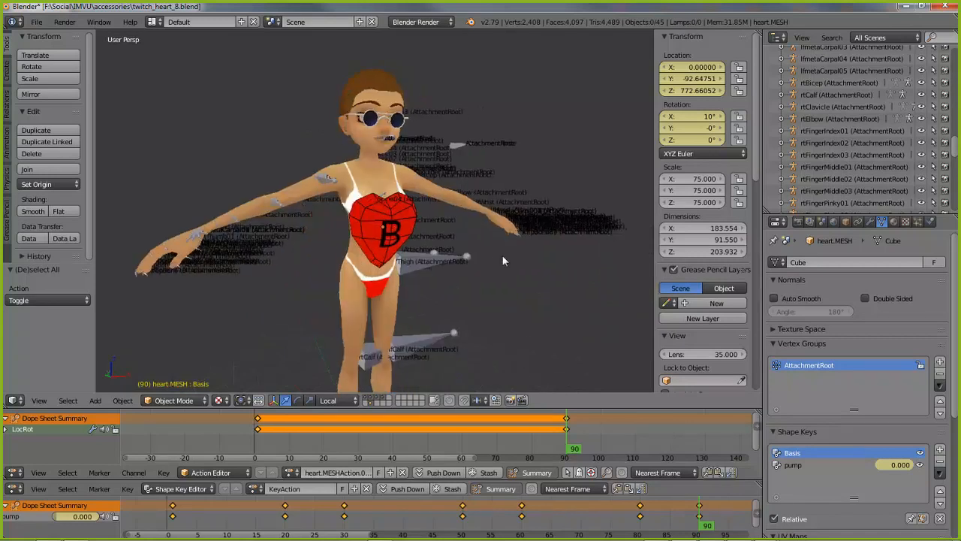
scroll(455, 264, "up", 2)
scroll(412, 259, "up", 2)
middle_click_drag(413, 260, 408, 259)
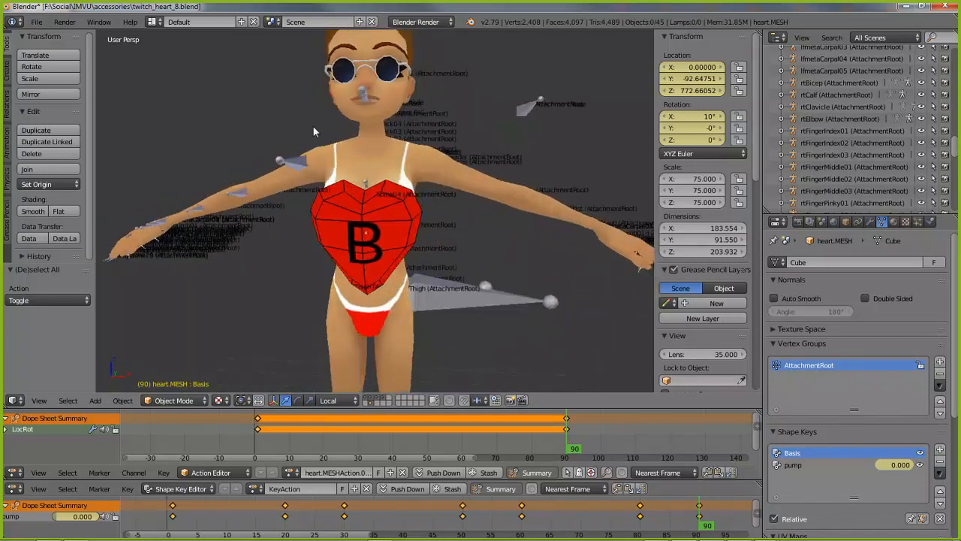
middle_click_drag(368, 190, 362, 197)
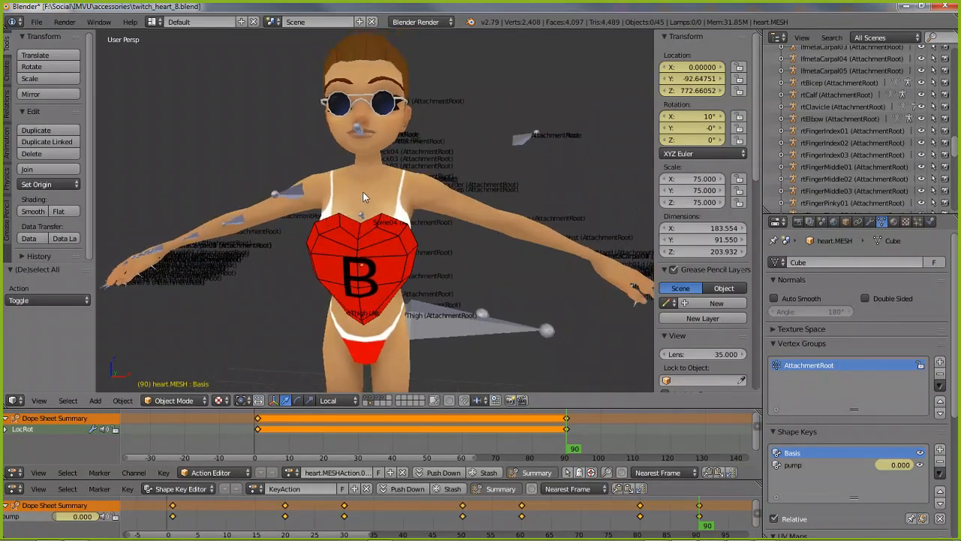
middle_click_drag(440, 228, 411, 238)
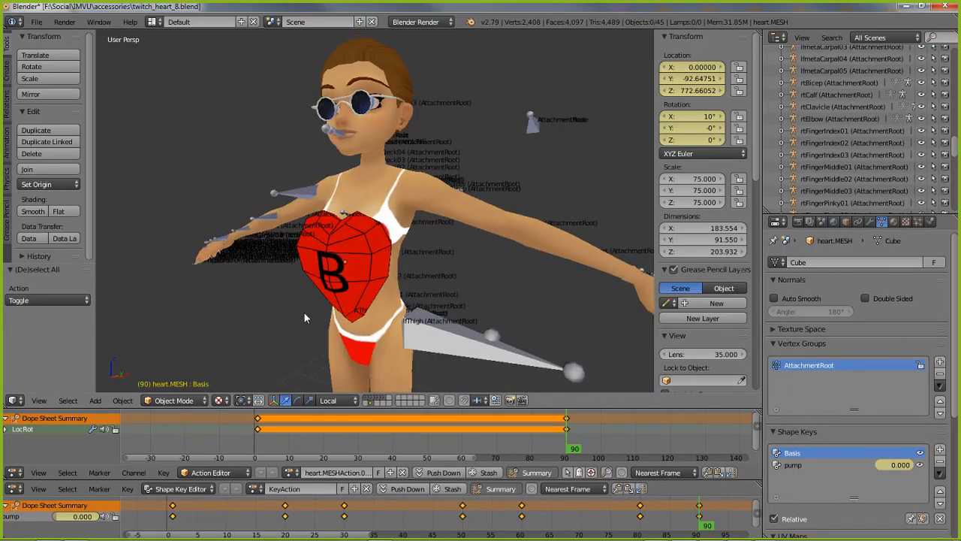
Switch to IMVU and derive a new product from the female accessory Glasses Spice Lagoon, product ID 682
left_click(658, 534)
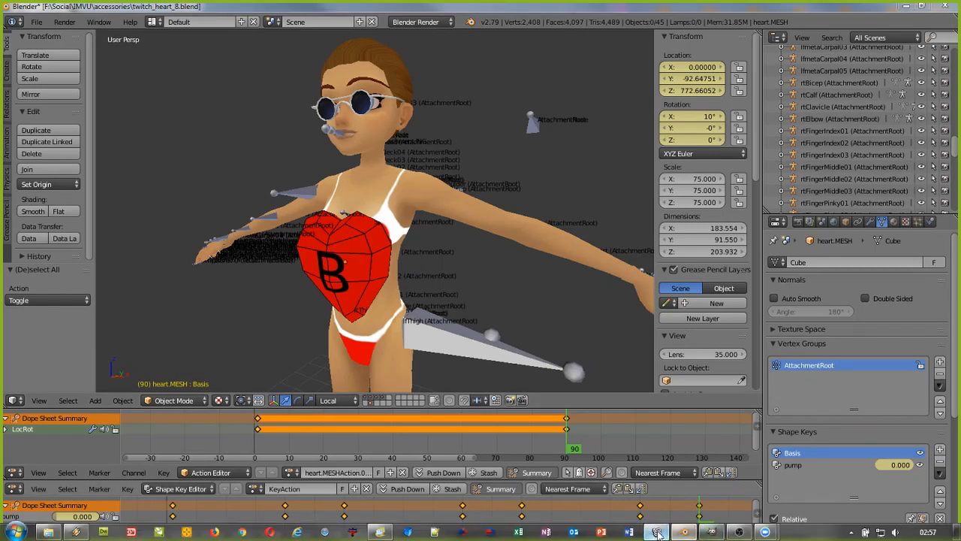
left_click(119, 47)
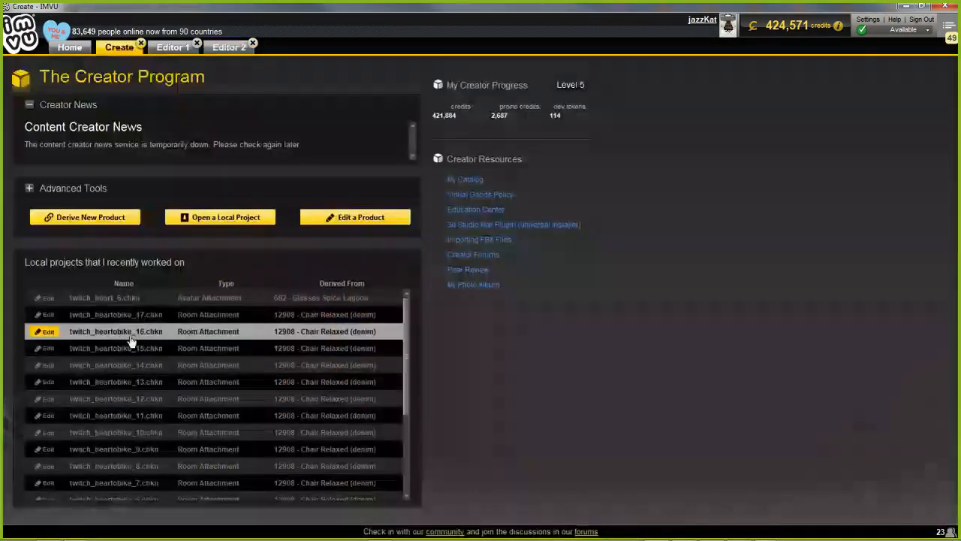
left_click(82, 214)
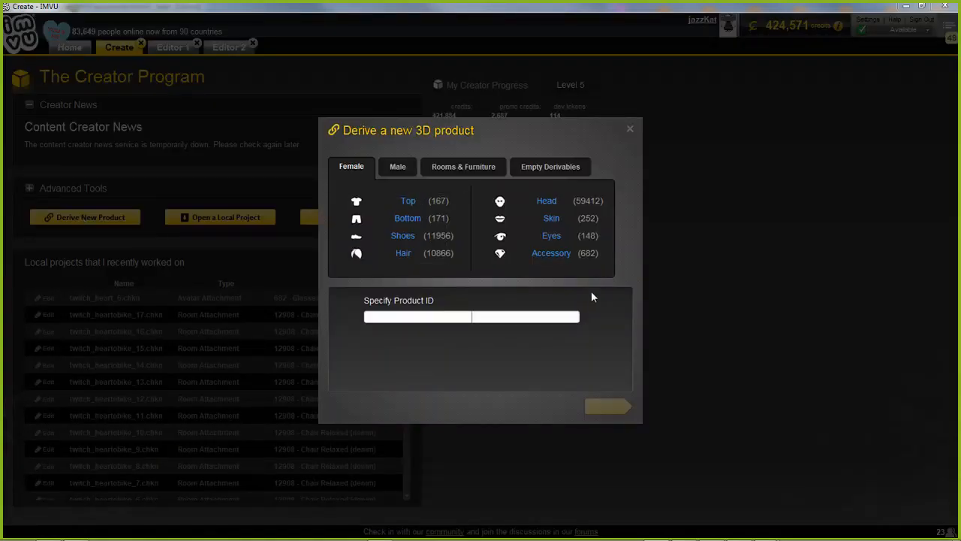
left_click(553, 255)
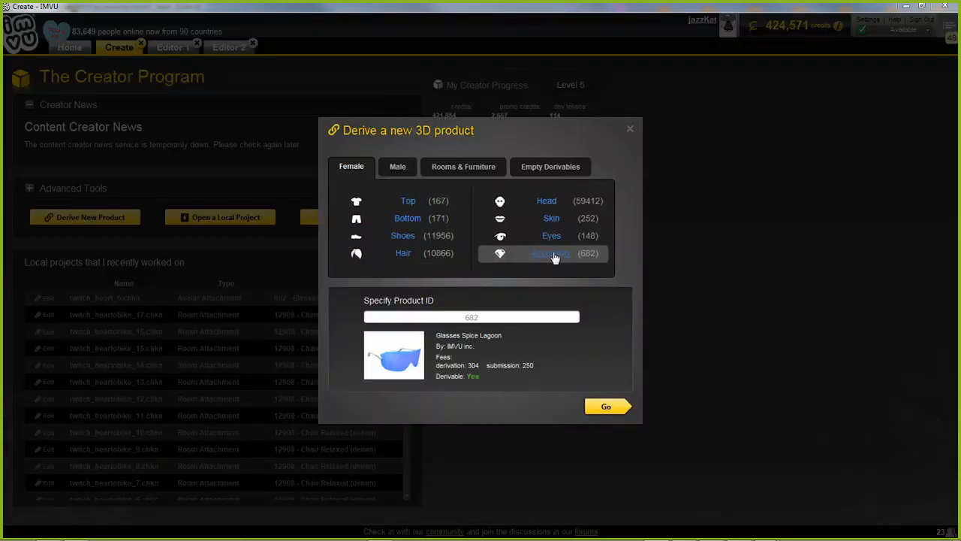
left_click(607, 409)
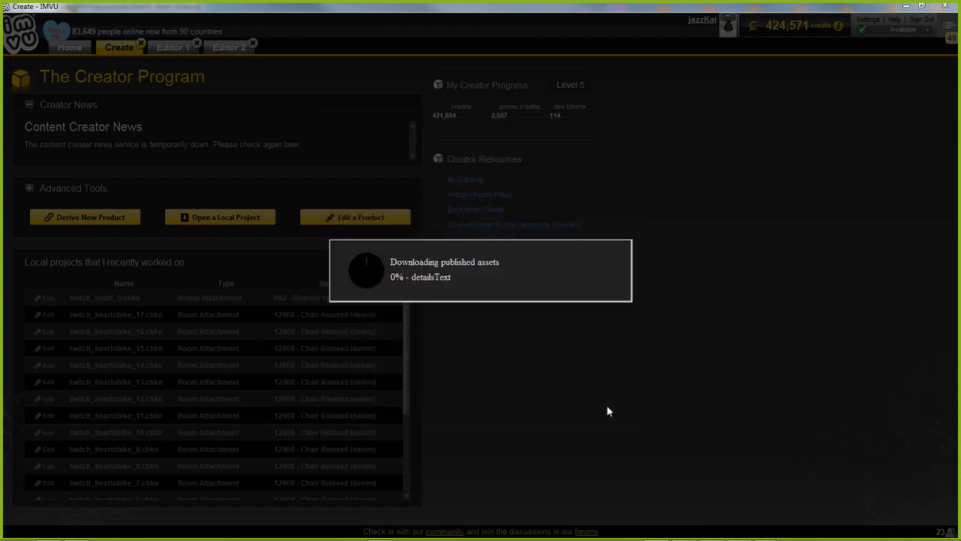
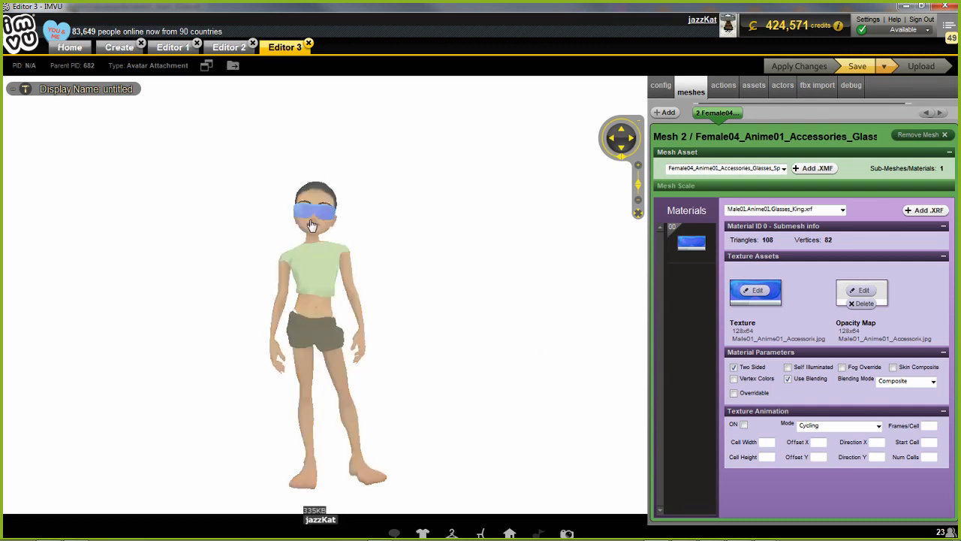
Load twitch_heart_8.fbx from the accessories folder into the new product's FBX import and open the skeleton root choices
left_click(815, 90)
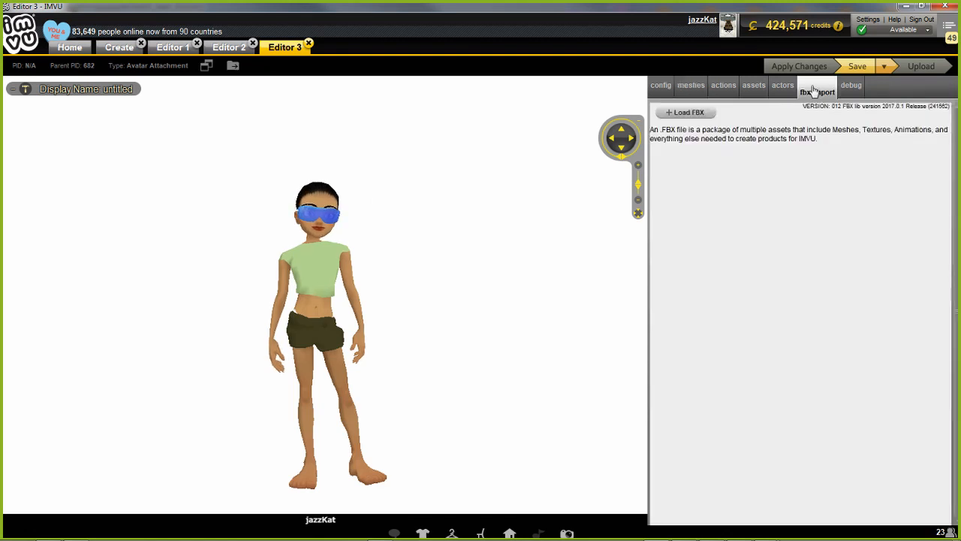
left_click(683, 112)
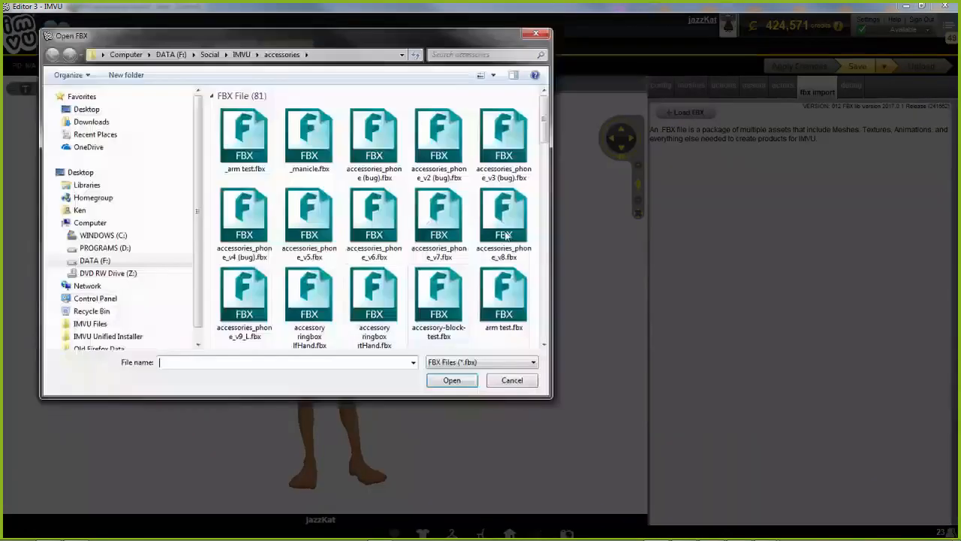
left_click_drag(544, 122, 542, 297)
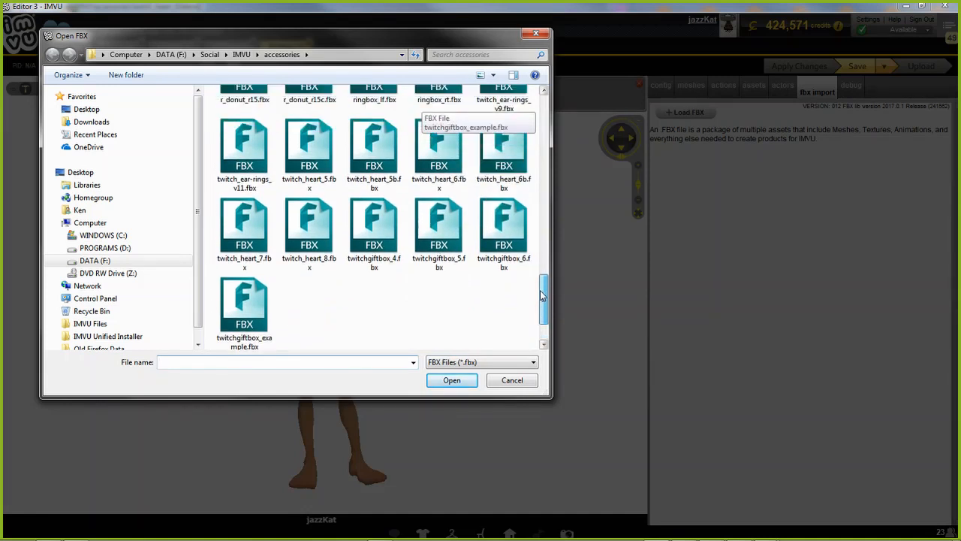
left_click(309, 225)
left_click(452, 381)
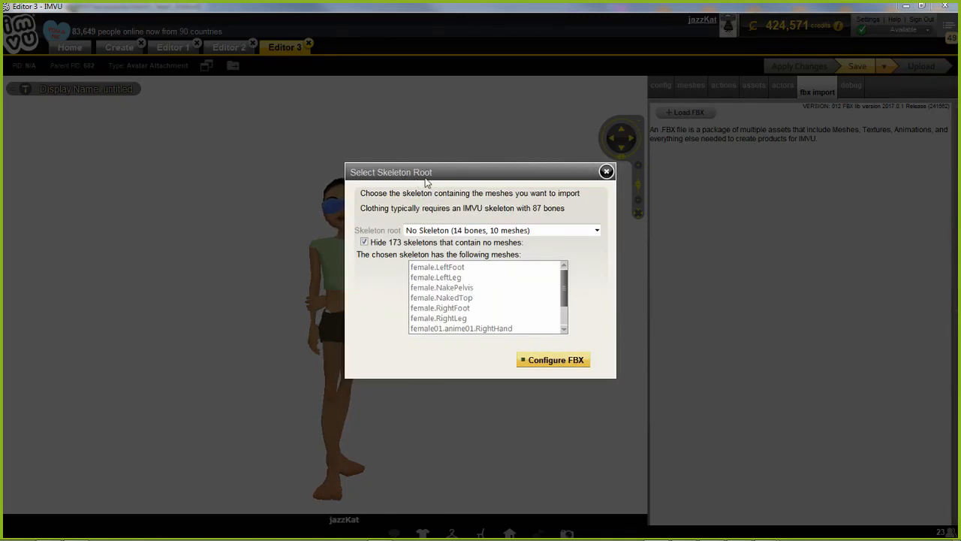
left_click(446, 231)
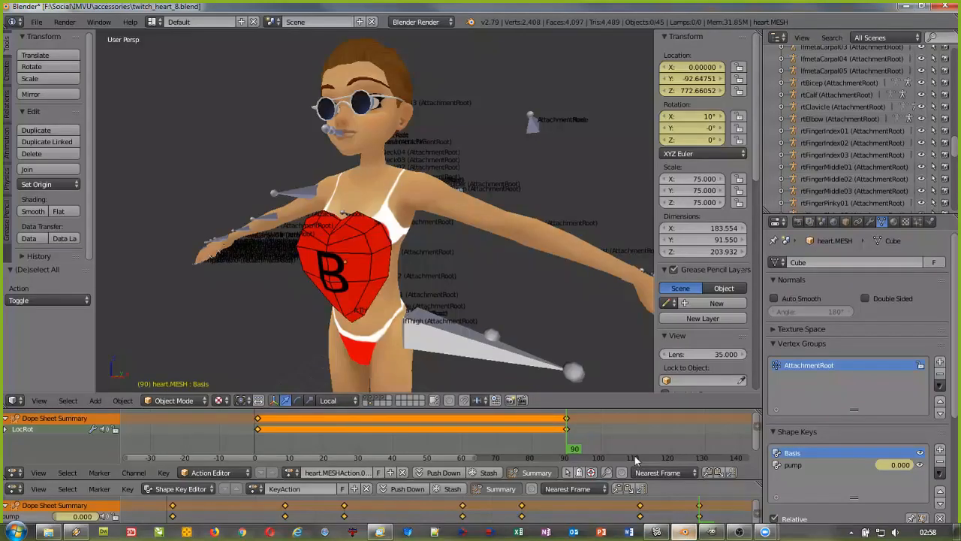
Return to Blender, hide the attachment armatures' layer and examine the heart against the avatar's body from the side
middle_click_drag(375, 283, 307, 285)
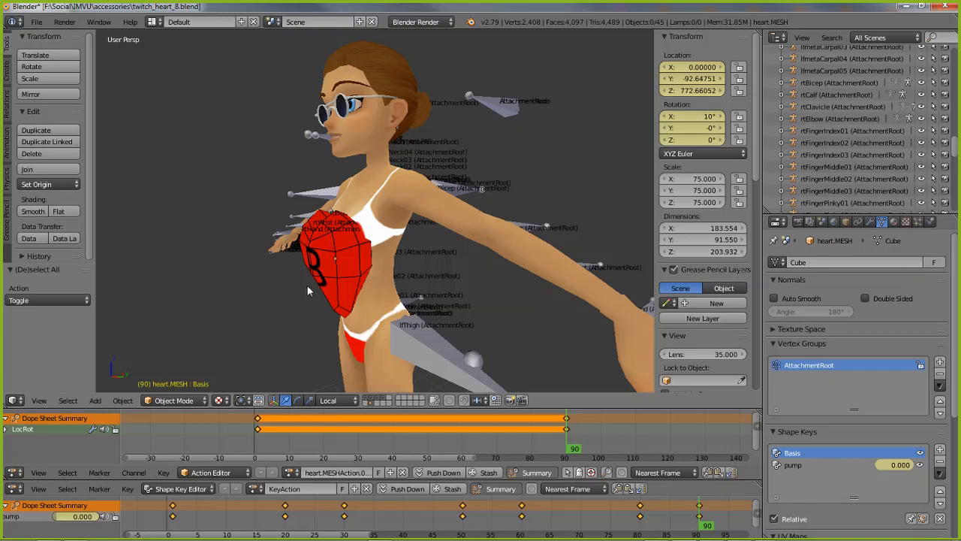
left_click(369, 404)
left_click(371, 402, "shift")
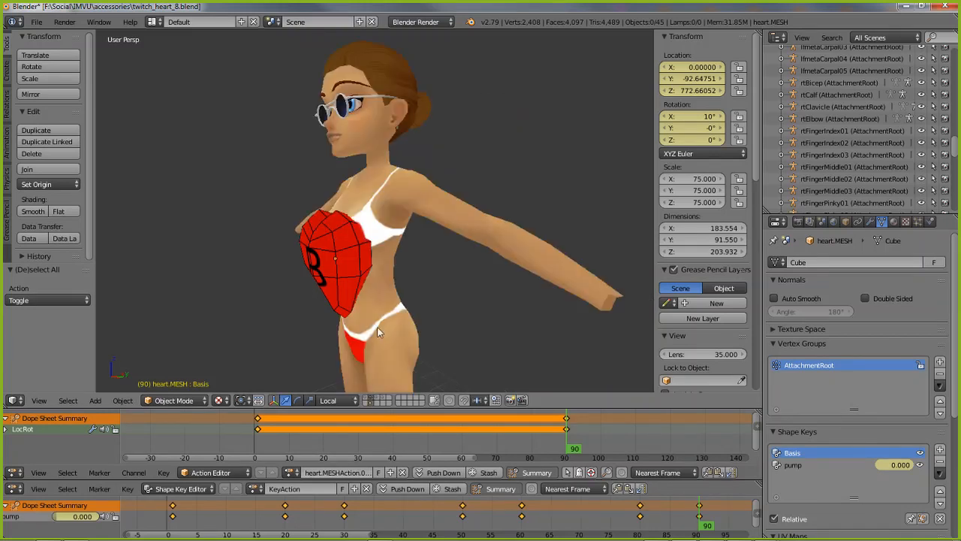
scroll(380, 380, "up", 3)
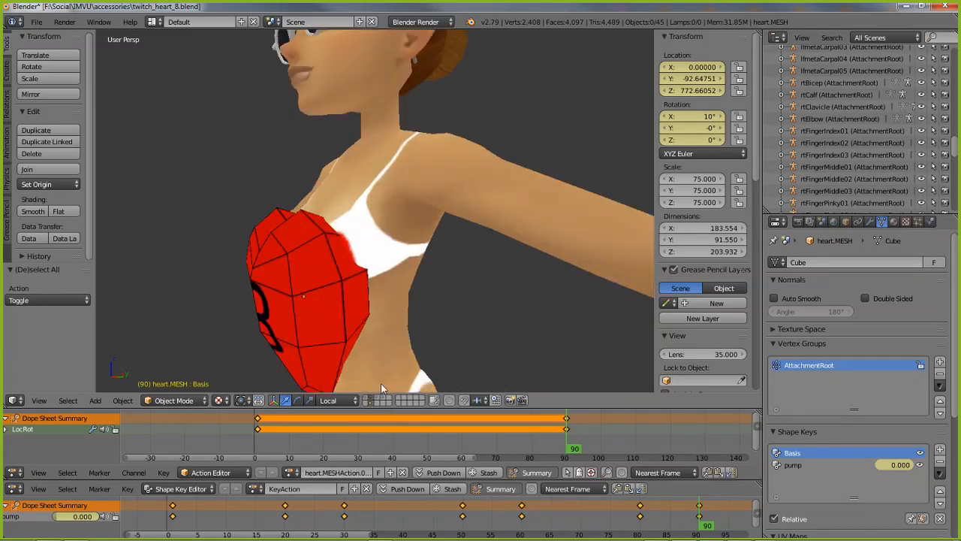
middle_click_drag(353, 338, 310, 322)
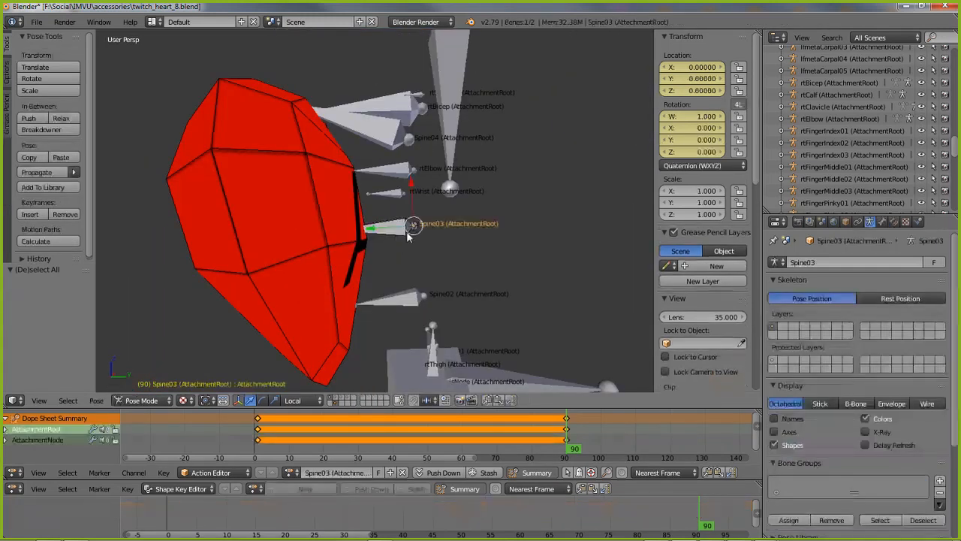
Switch to Object Mode and try moving the Spine03 attachment armature together with the heart
mouse_move(395, 236)
middle_mouse_down()
mouse_move(397, 270)
mouse_move(399, 227)
middle_mouse_up()
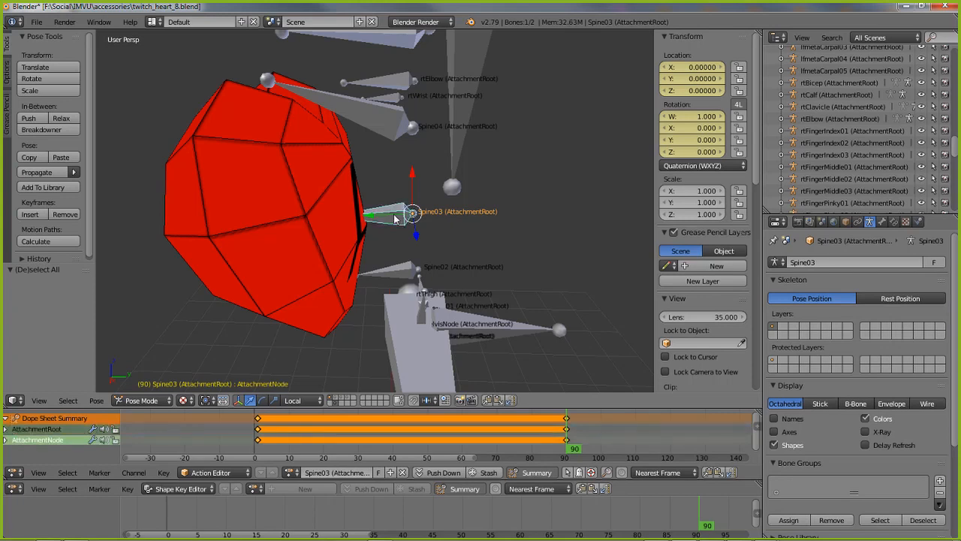
key("ctrl+Tab")
key("g")
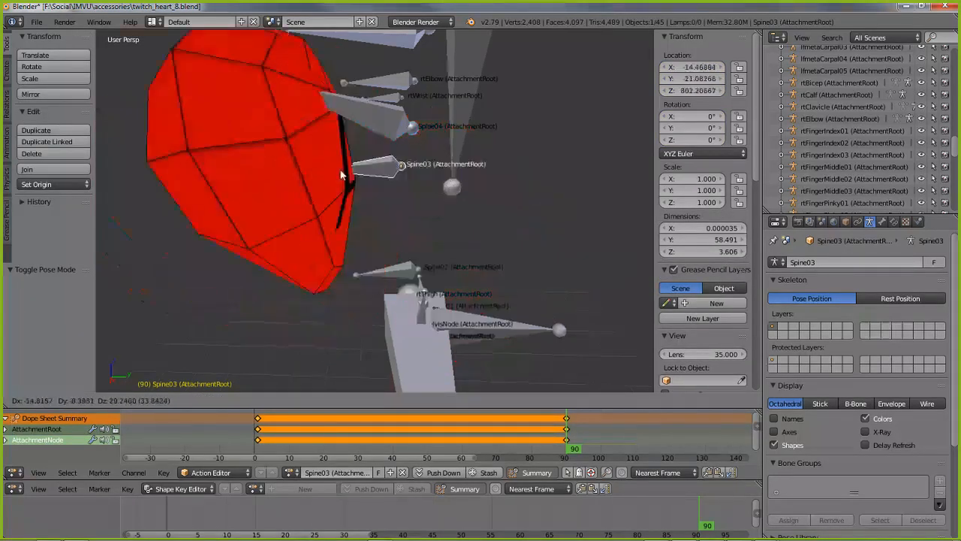
left_click(375, 273)
middle_click_drag(375, 273, 388, 224)
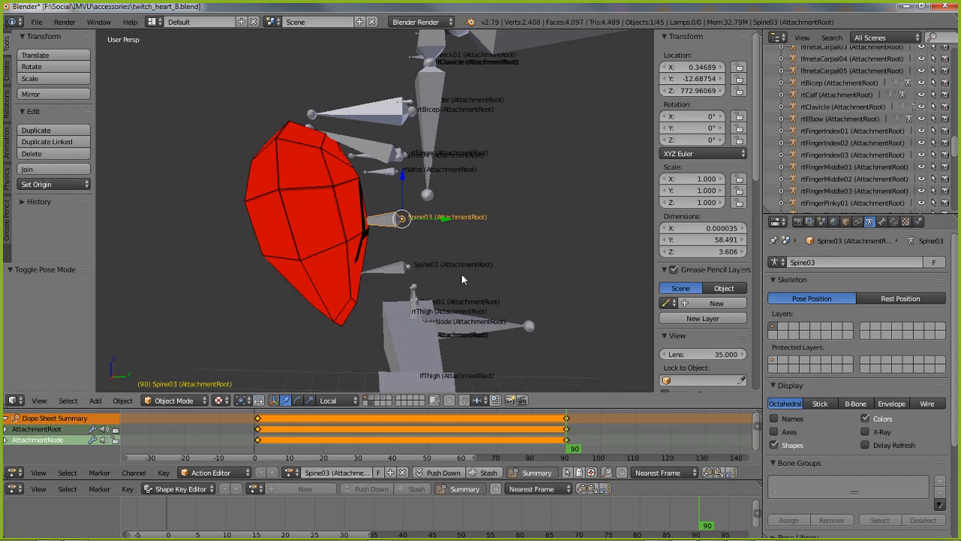
Switch to IMVU and configure the FBX with RootNode/Spine03 (AttachmentRoot)/AttachmentRoot as the skeleton root
left_click(657, 532)
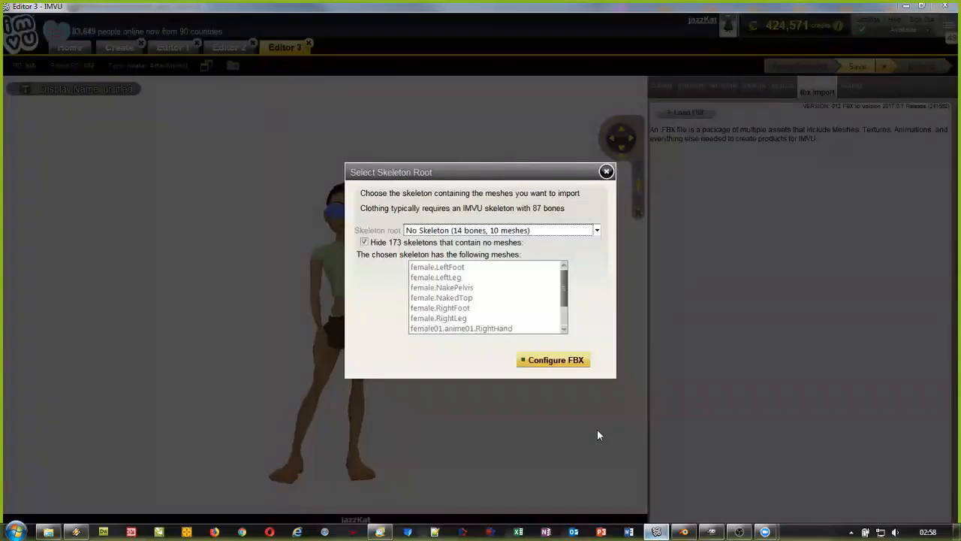
left_click(597, 230)
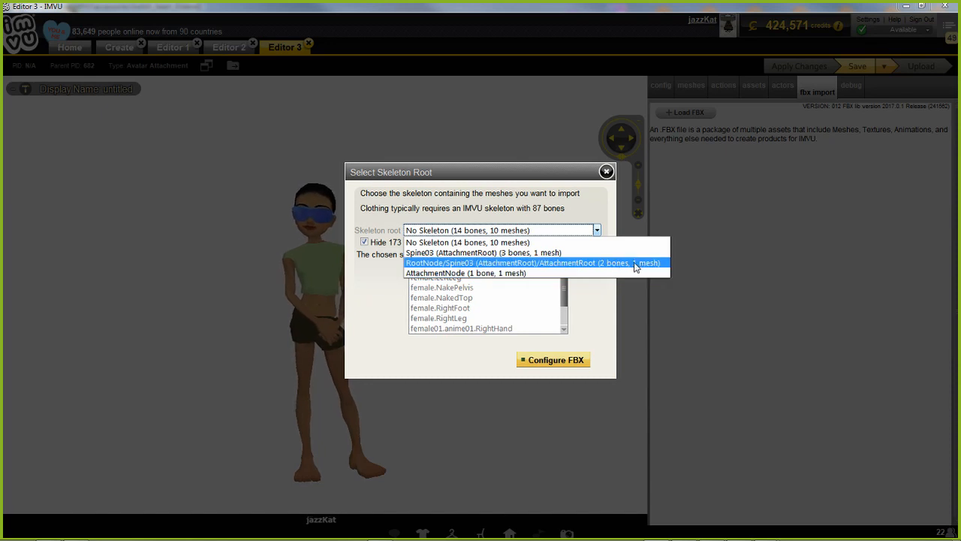
left_click(550, 263)
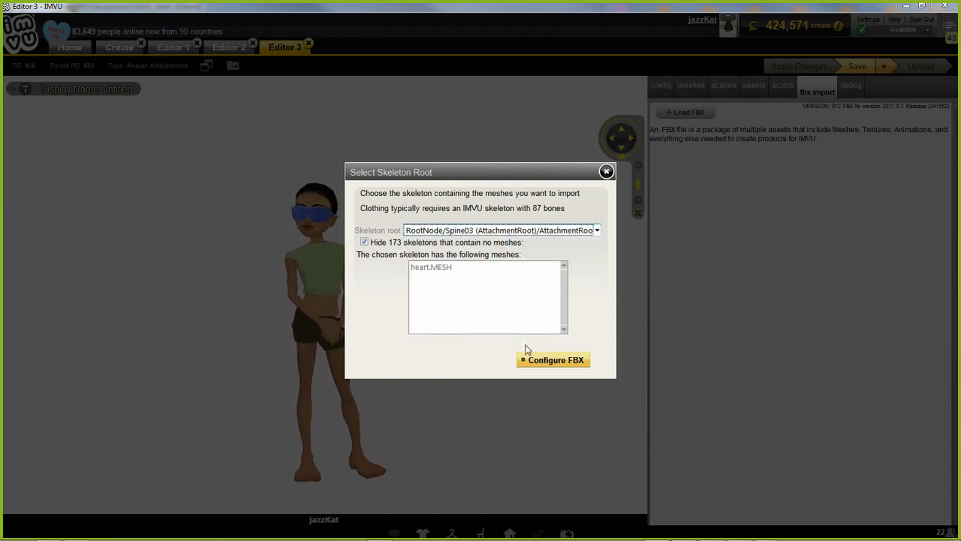
left_click(552, 361)
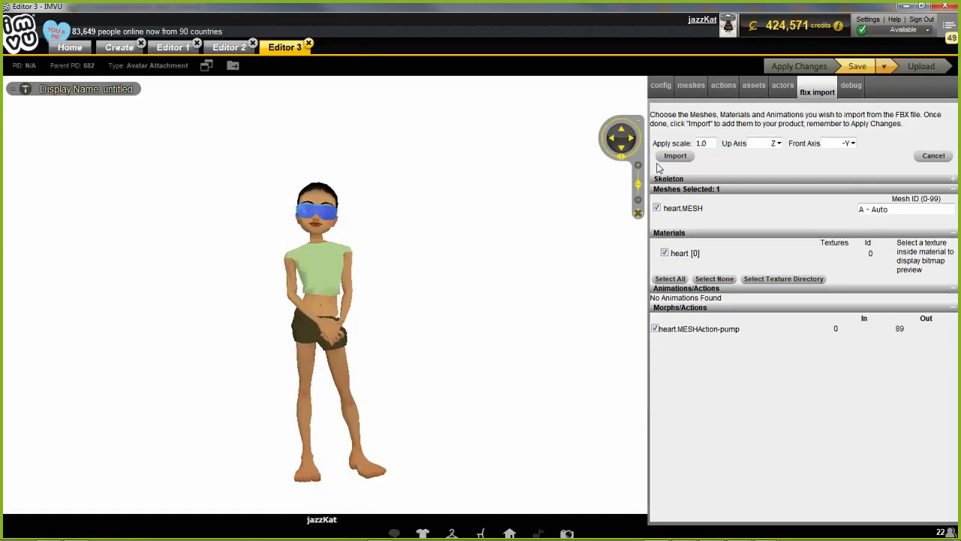
Set the import scale to 0.01 and give heart.MESH the mesh ID 2
double_click(708, 143)
type("0.0")
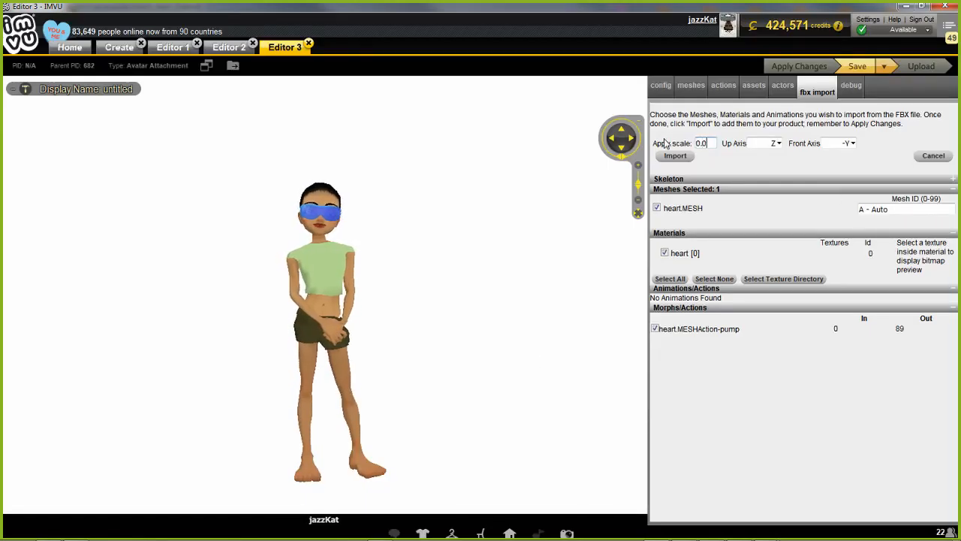
type("1")
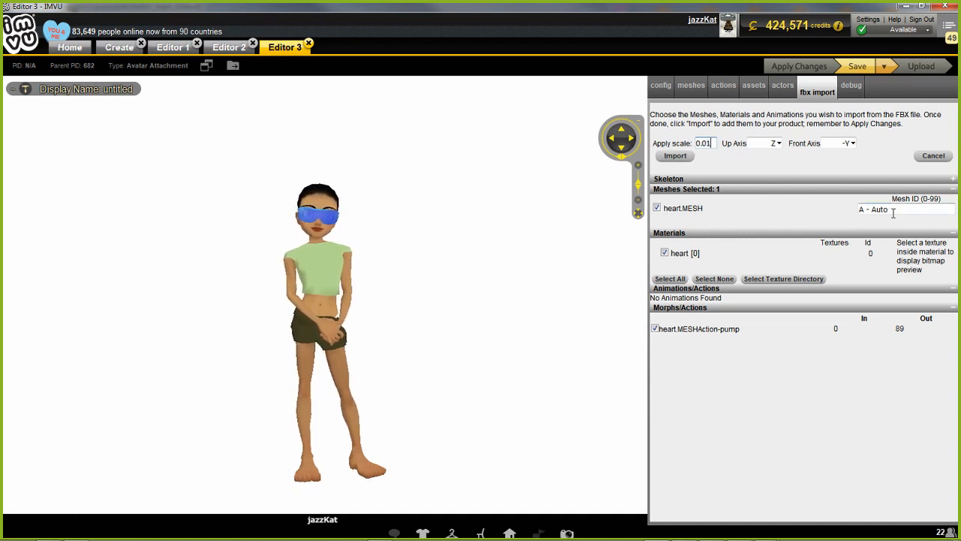
left_click_drag(893, 213, 771, 224)
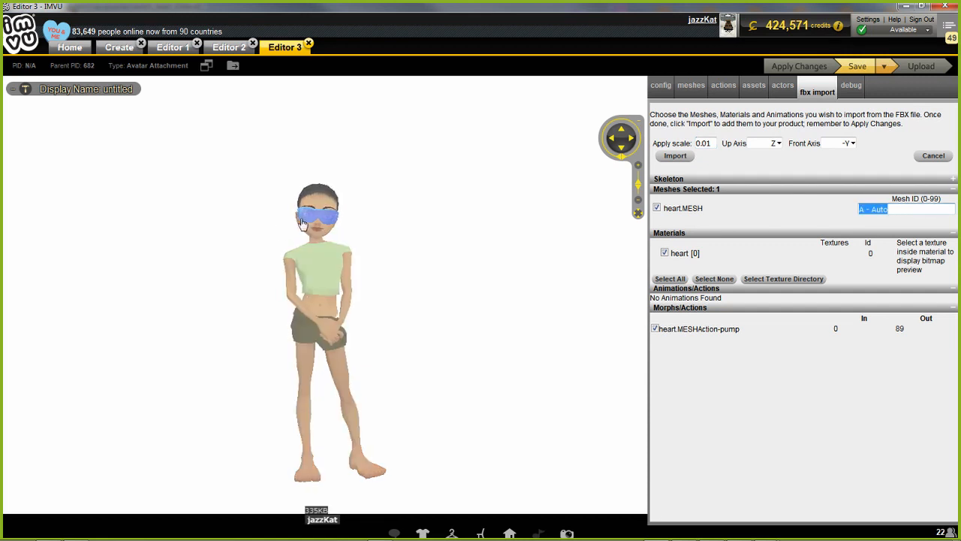
scroll(447, 277, "up", 4)
left_click_drag(447, 276, 378, 266)
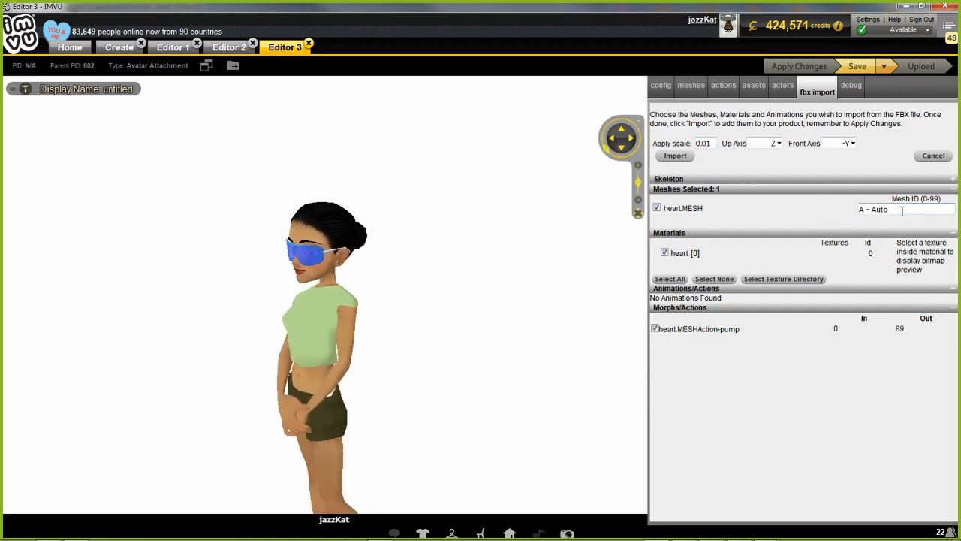
left_click_drag(902, 210, 826, 209)
type("2")
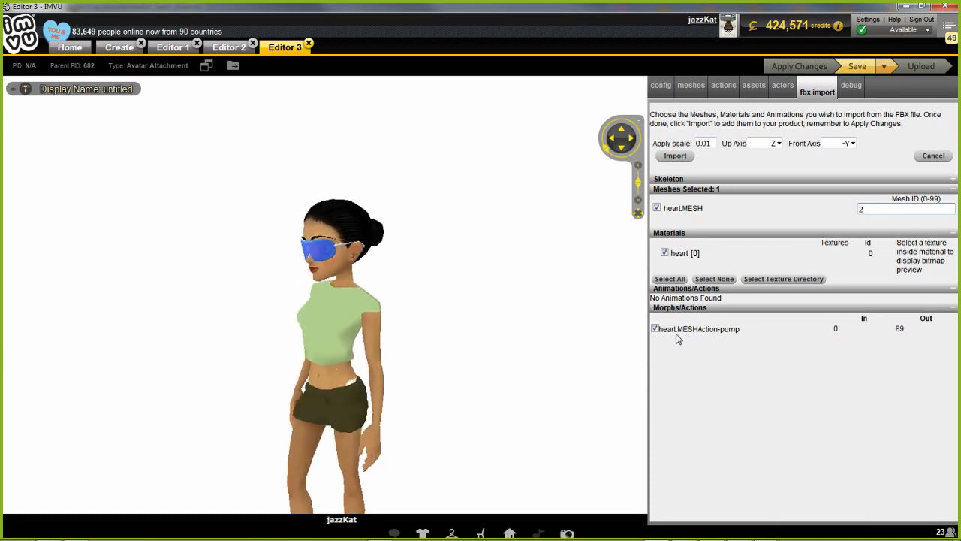
Import the heart's mesh, material and morph action, apply the changes and examine the heart on the avatar
left_click(675, 156)
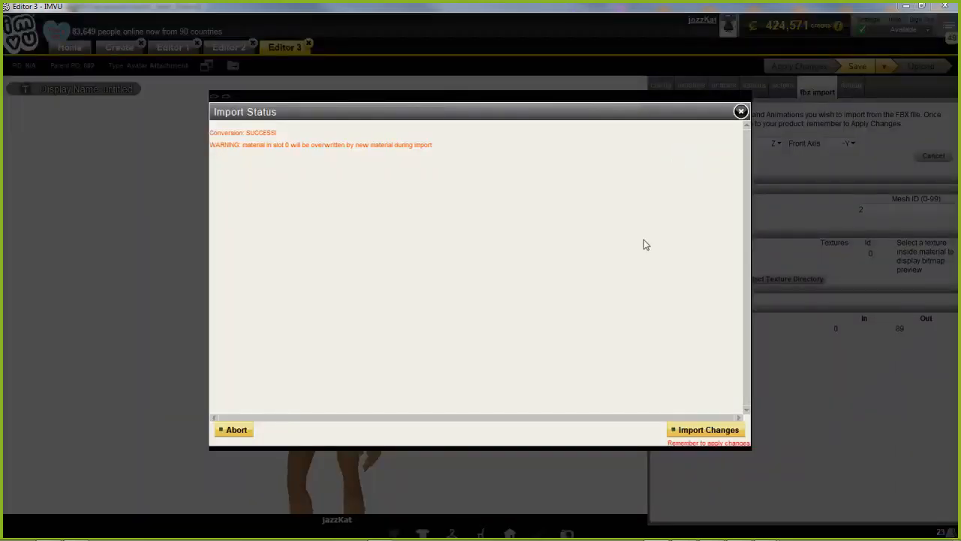
left_click(697, 430)
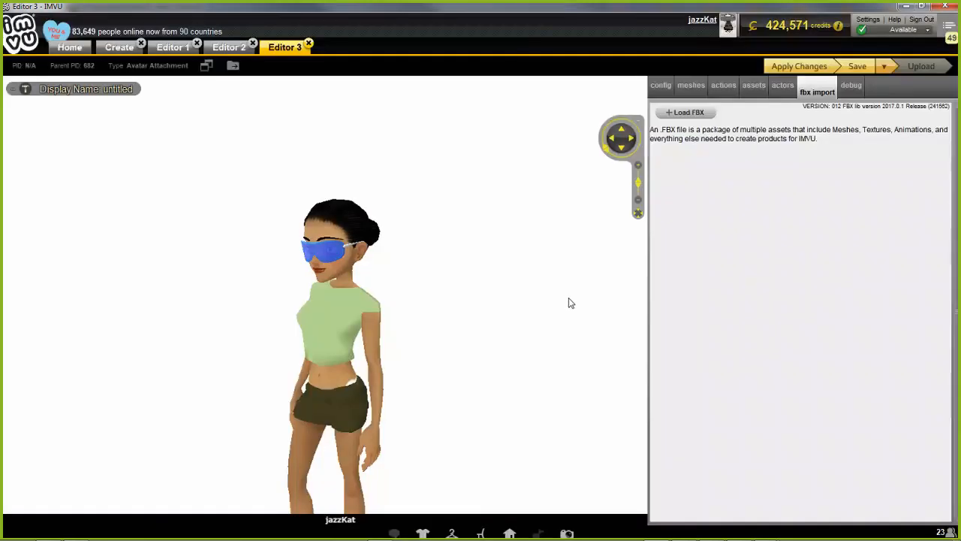
left_click(798, 67)
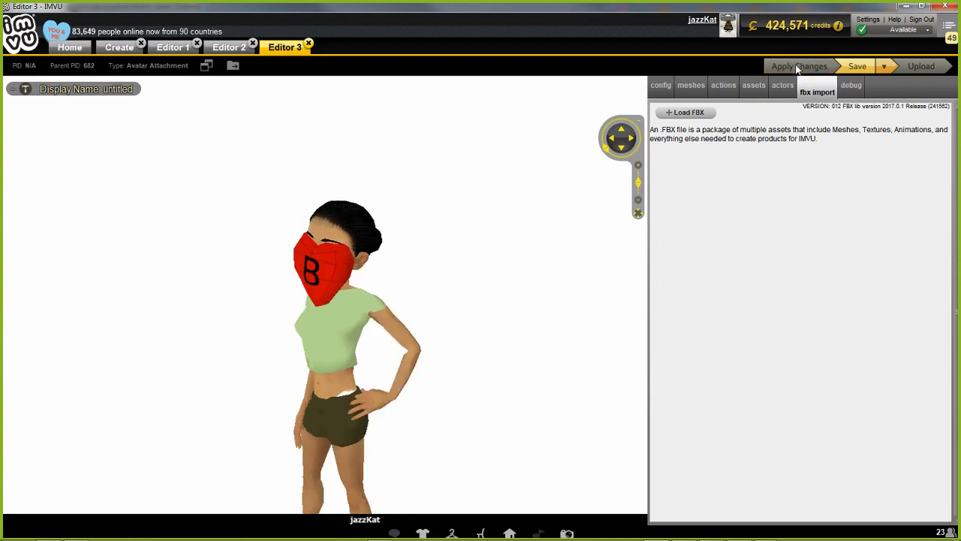
scroll(384, 382, "up", 6)
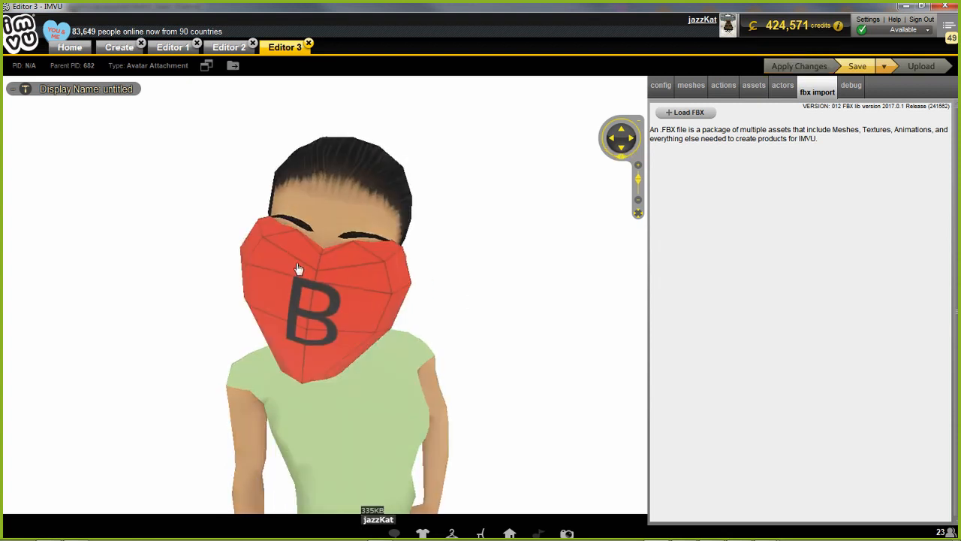
scroll(457, 364, "up", 1)
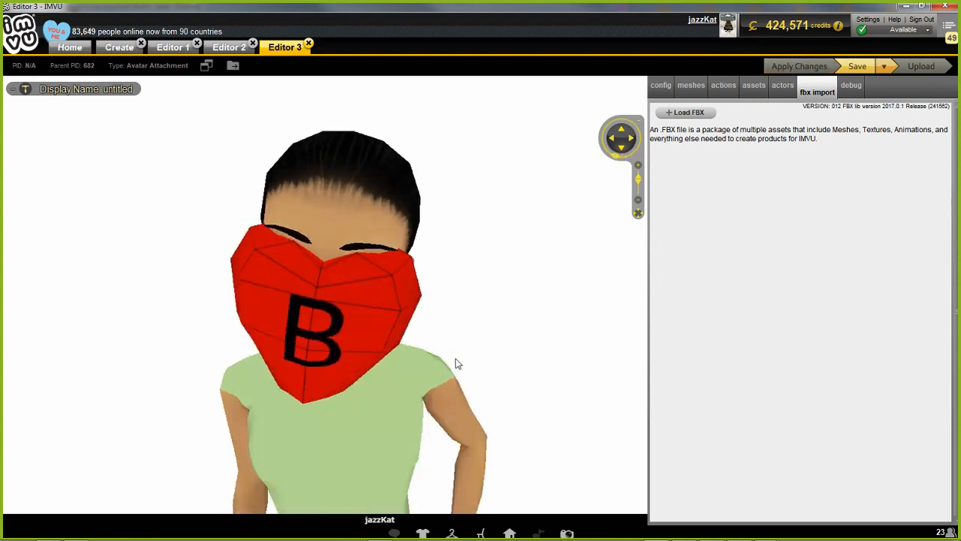
mouse_move(457, 365)
left_mouse_down()
mouse_move(392, 349)
mouse_move(414, 365)
mouse_move(475, 361)
mouse_move(408, 363)
left_mouse_up()
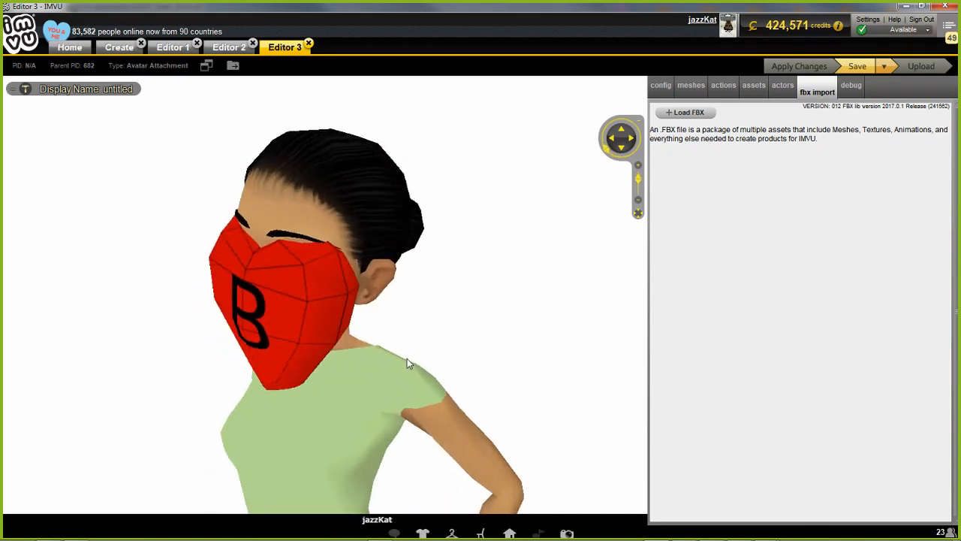
In the Editor 2 product, set the attachment node to Head, apply the changes and view the avatar from back and front
left_click(229, 46)
left_click_drag(481, 373, 395, 375)
scroll(286, 332, "down", 5)
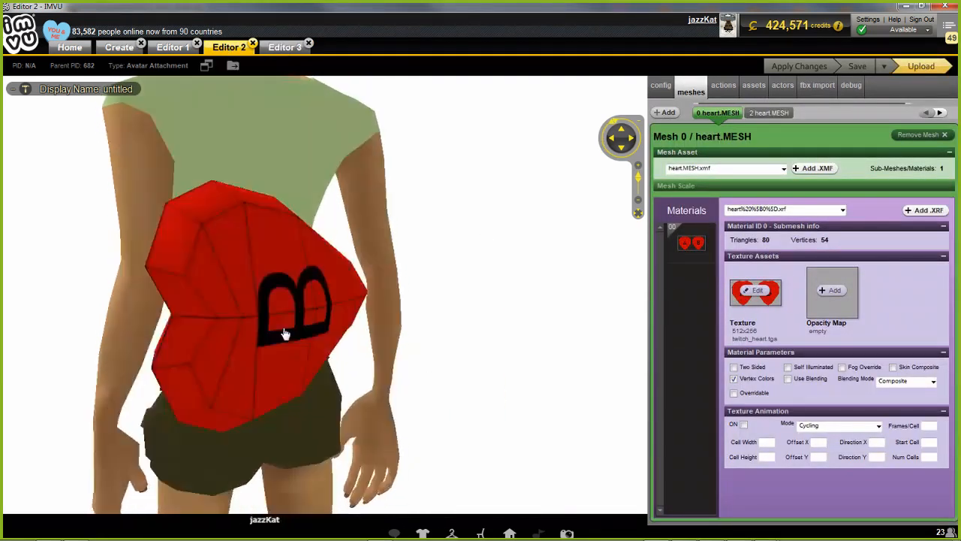
left_click(661, 86)
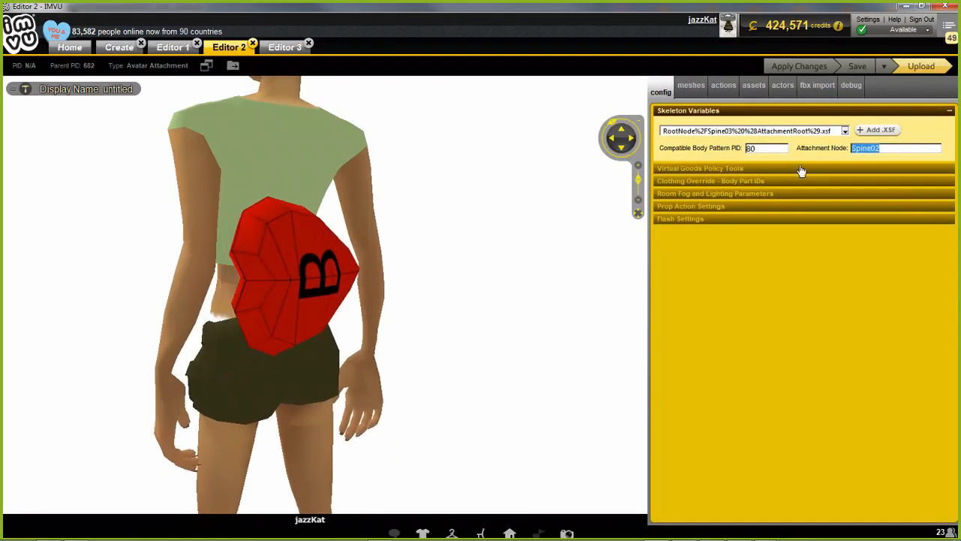
type("Head")
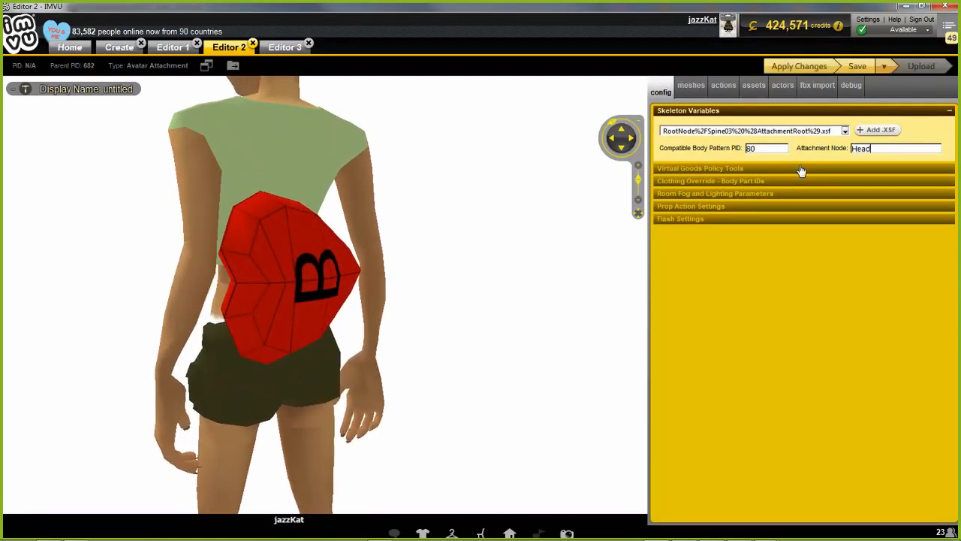
left_click(787, 67)
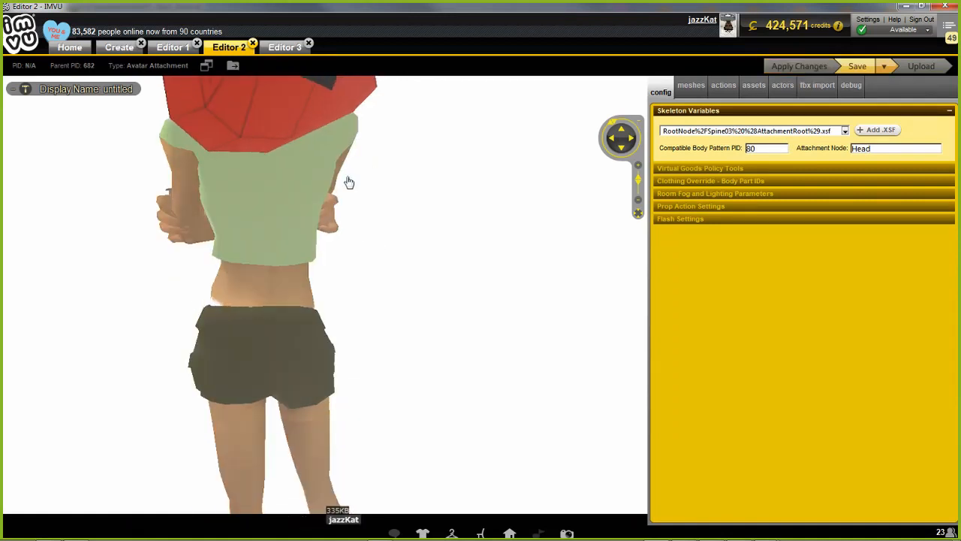
left_click_drag(348, 181, 465, 309)
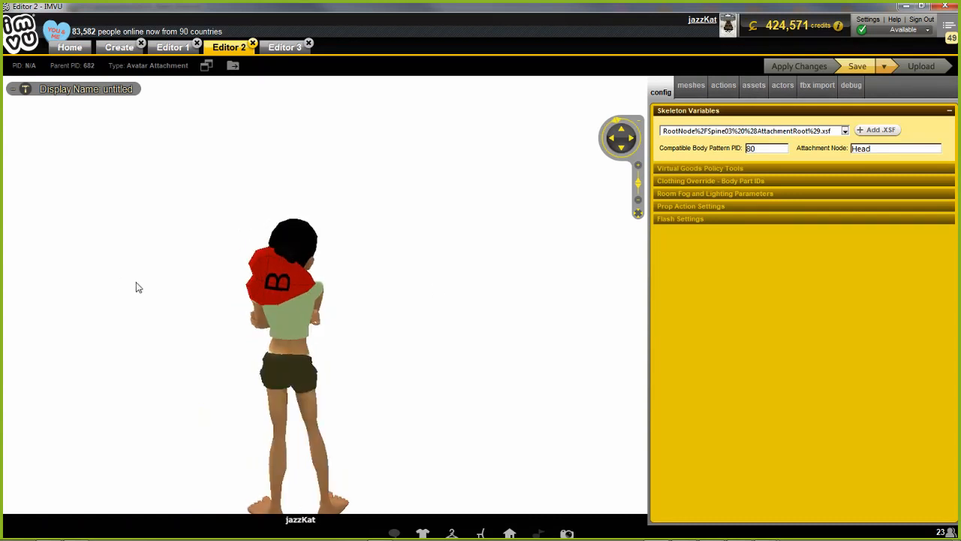
left_click_drag(286, 318, 447, 325)
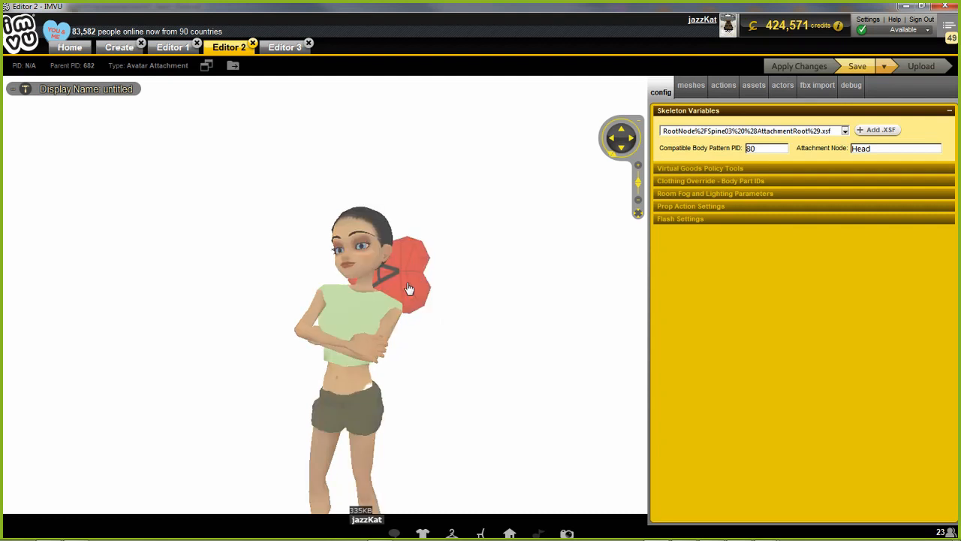
In the Editor 3 product, set the attachment node to Spine03, apply the changes and check the heart on the torso
left_click(285, 47)
left_click_drag(258, 388, 322, 388)
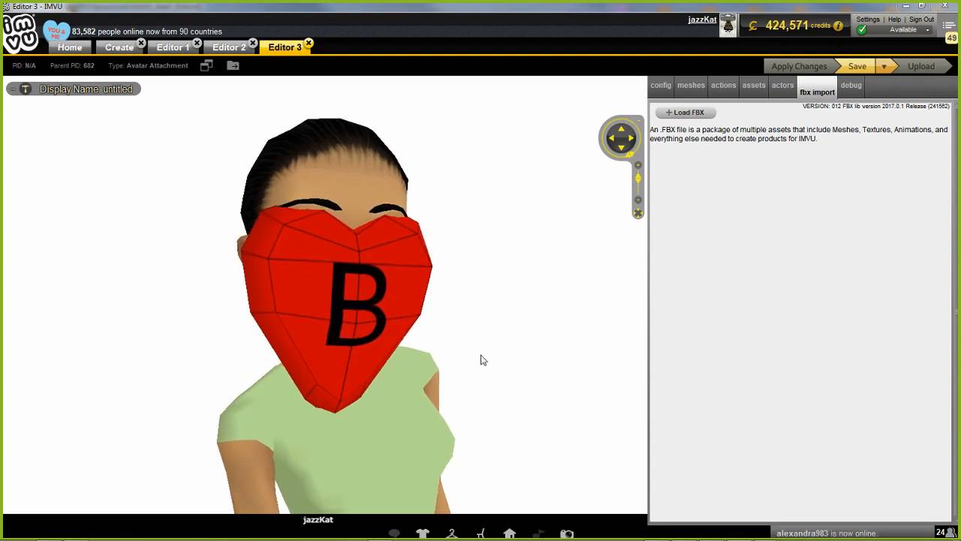
left_click_drag(483, 361, 506, 353)
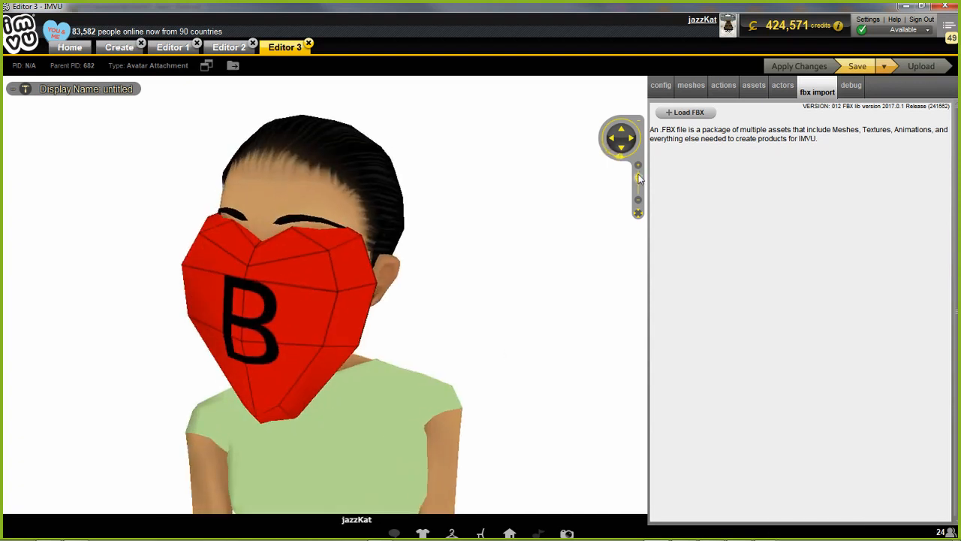
left_click_drag(883, 148, 834, 151)
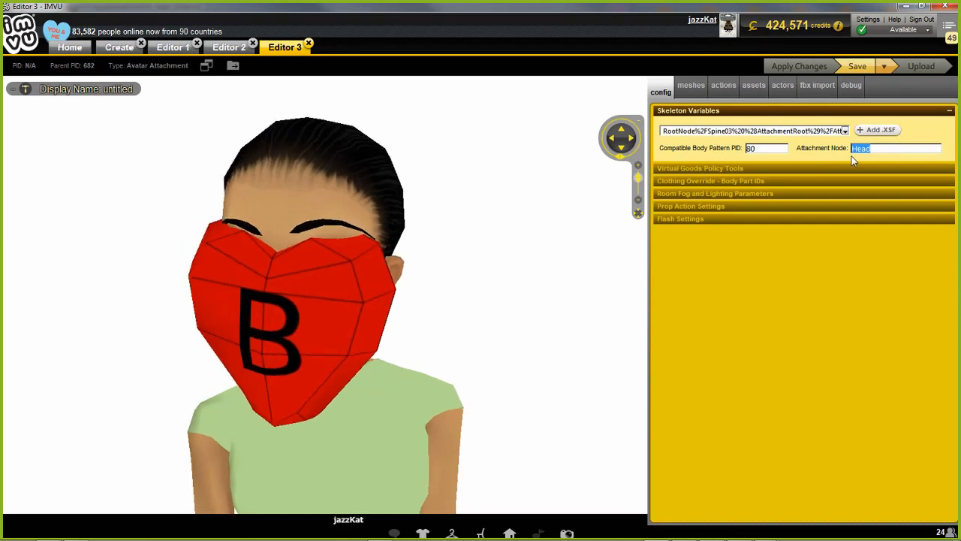
type("Spine0")
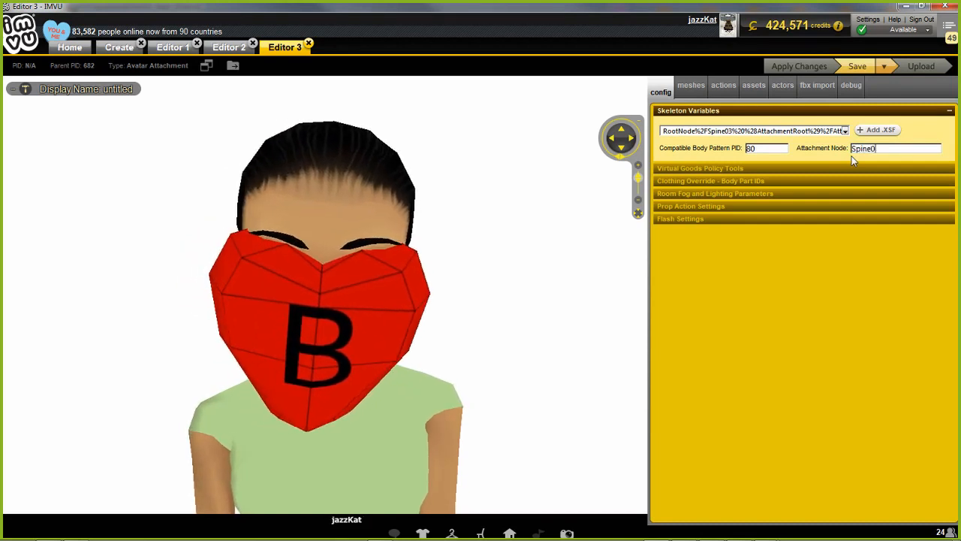
type("3")
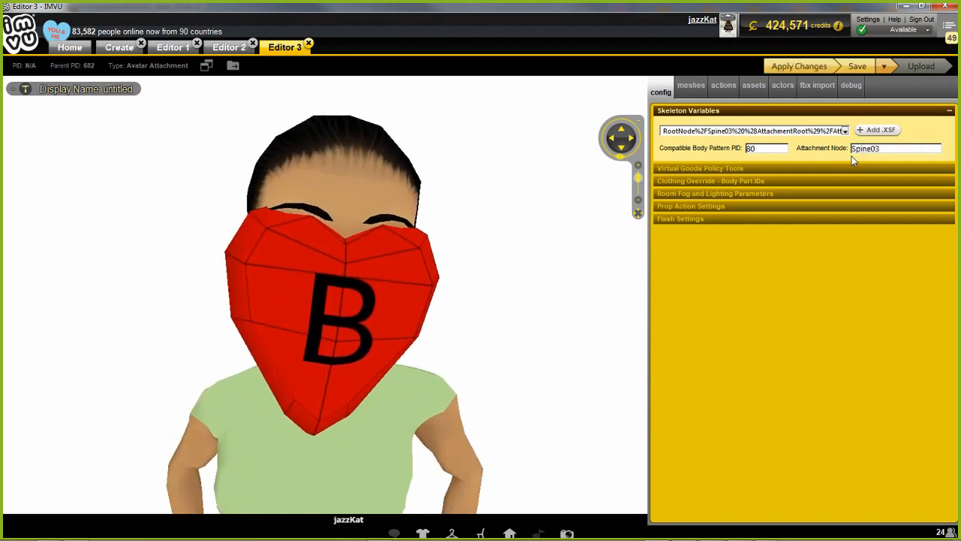
left_click(799, 66)
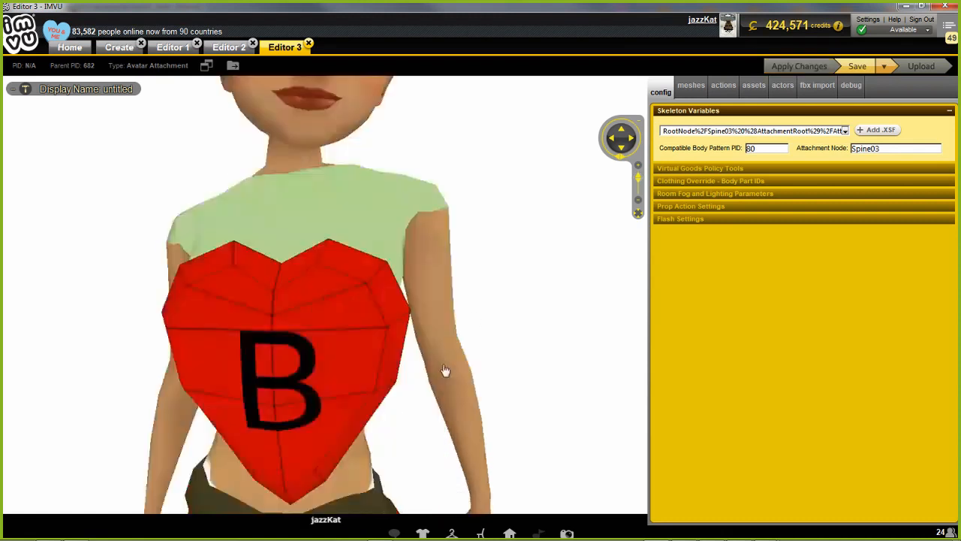
left_click_drag(445, 371, 472, 391)
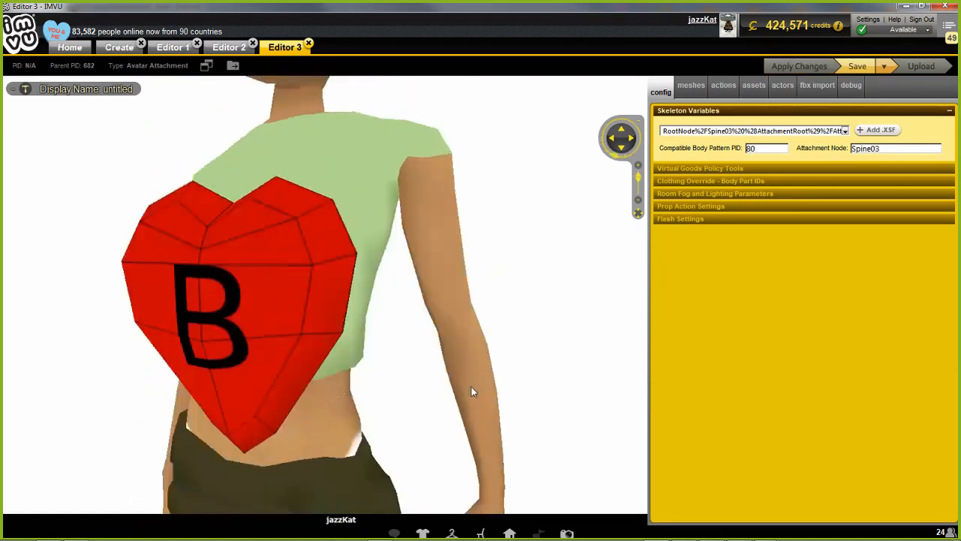
Add a stance.Idle action to the Editor 3 product, with type Room and Pick same Ensemble after playing
left_click(752, 86)
left_click(728, 88)
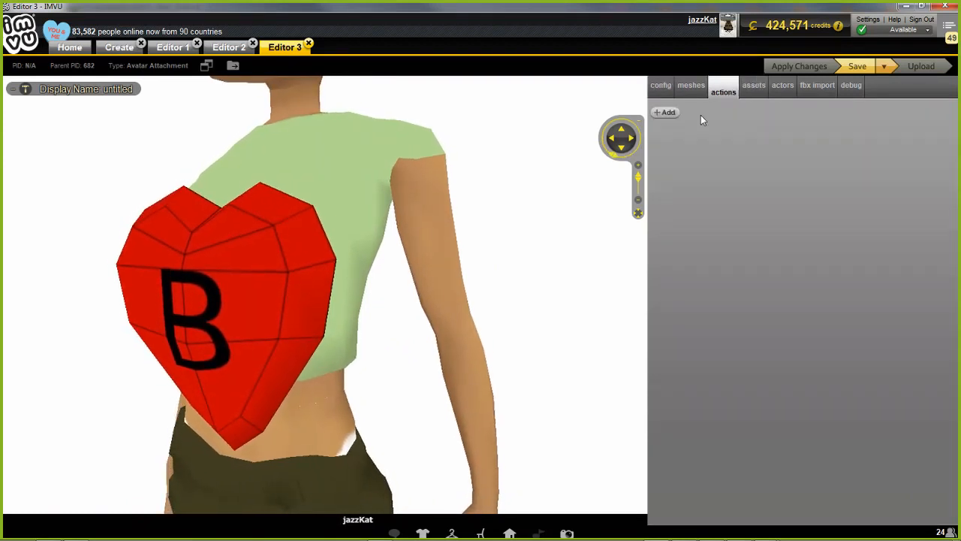
left_click(666, 113)
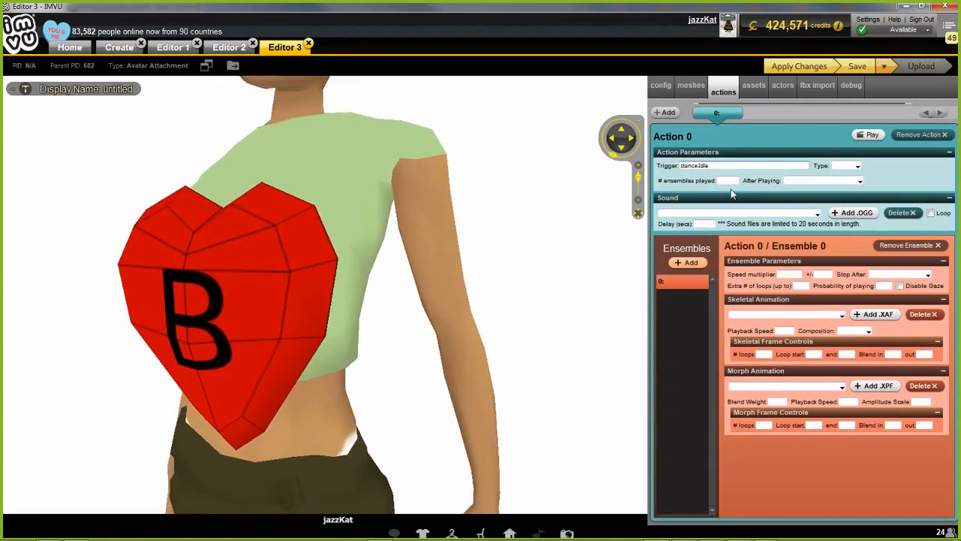
left_click(858, 167)
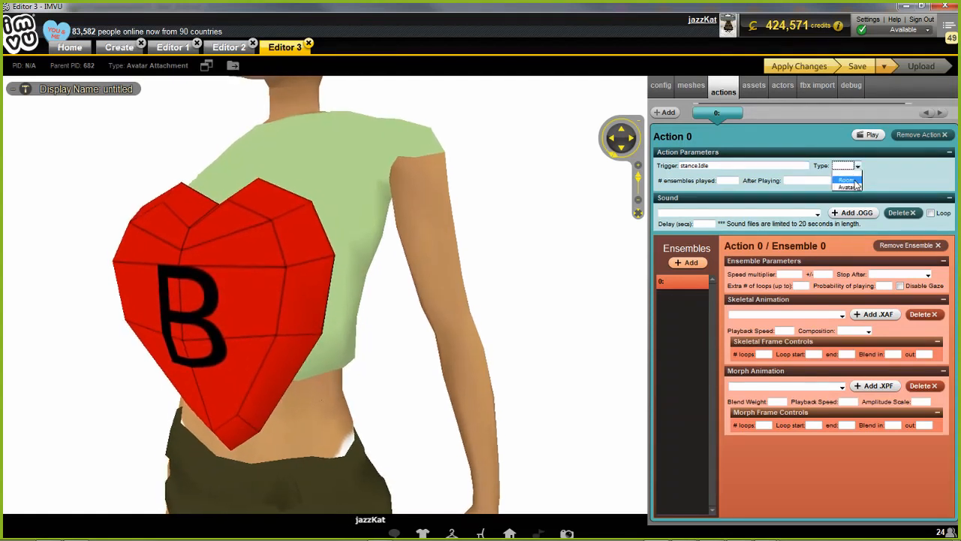
left_click(860, 182)
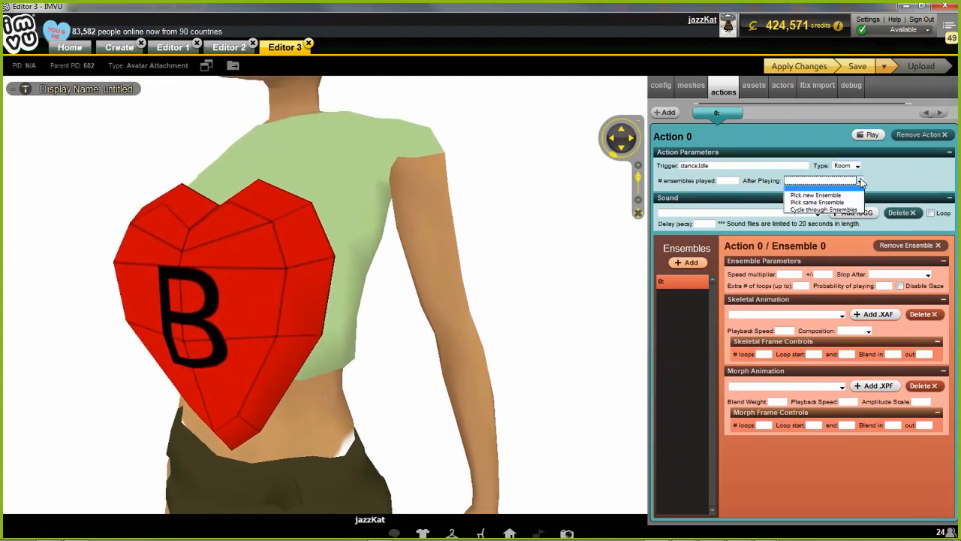
left_click(806, 202)
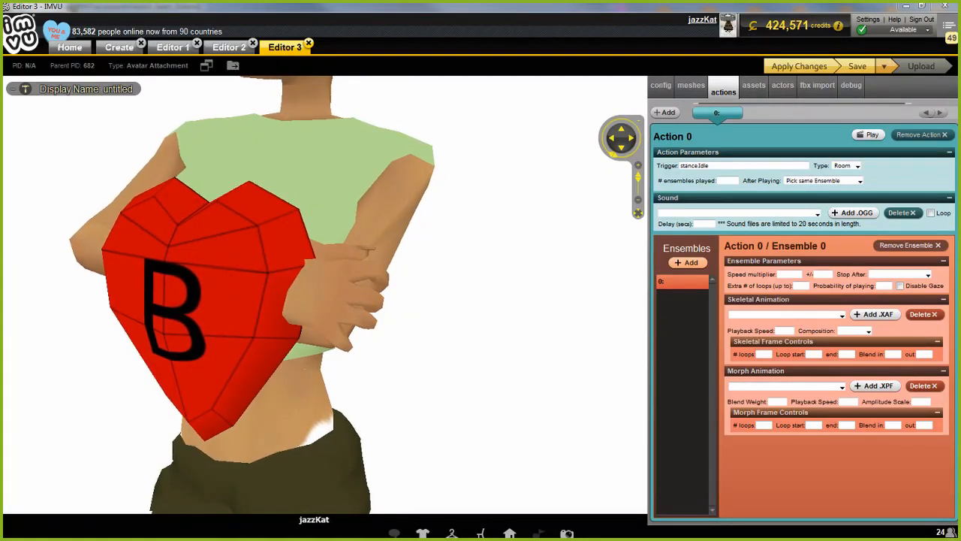
Assign heart.MESHAction-pump.xpf as the ensemble's morph animation, set its number of loops to 0 and apply the changes
mouse_move(708, 345)
left_mouse_down()
mouse_move(706, 460)
mouse_move(957, 449)
mouse_move(952, 349)
mouse_move(703, 365)
mouse_move(959, 359)
left_mouse_up()
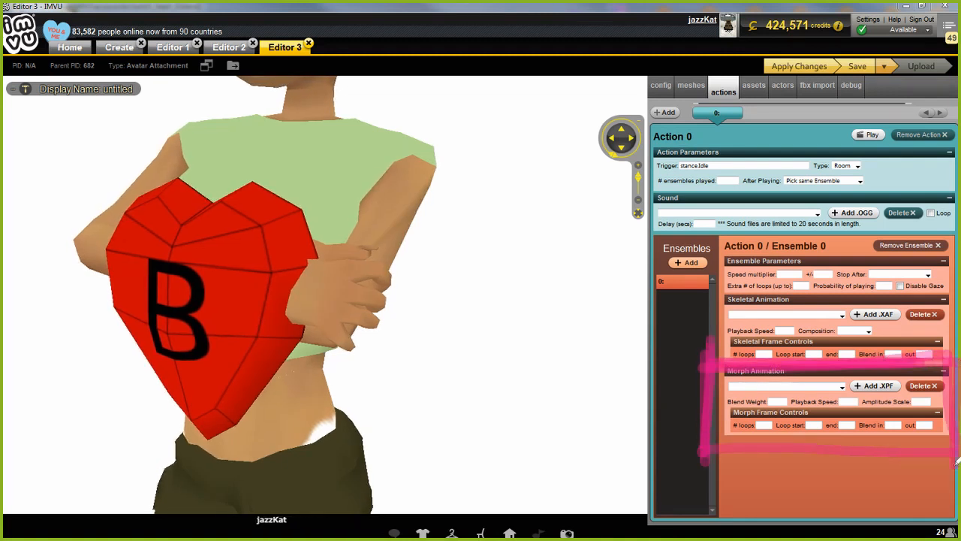
left_click_drag(957, 461, 723, 449)
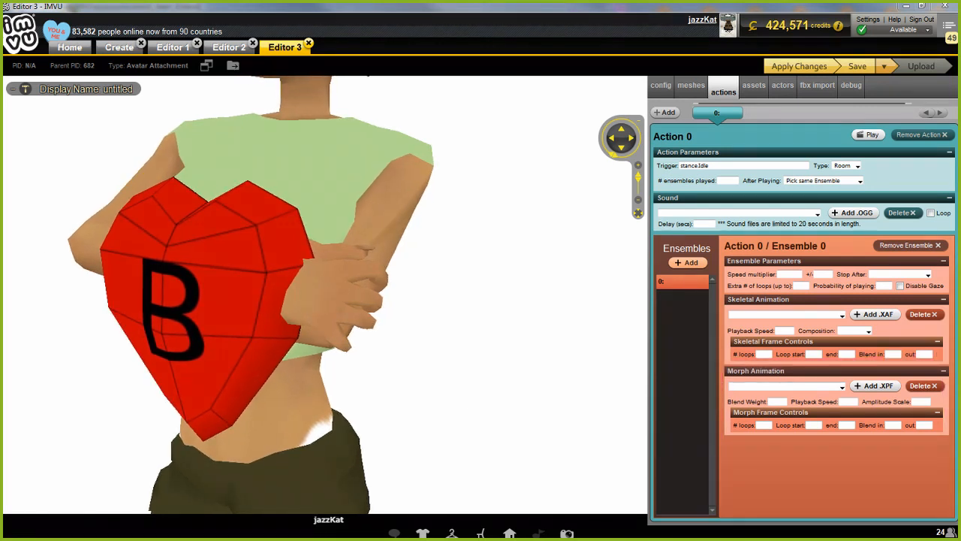
left_click(842, 387)
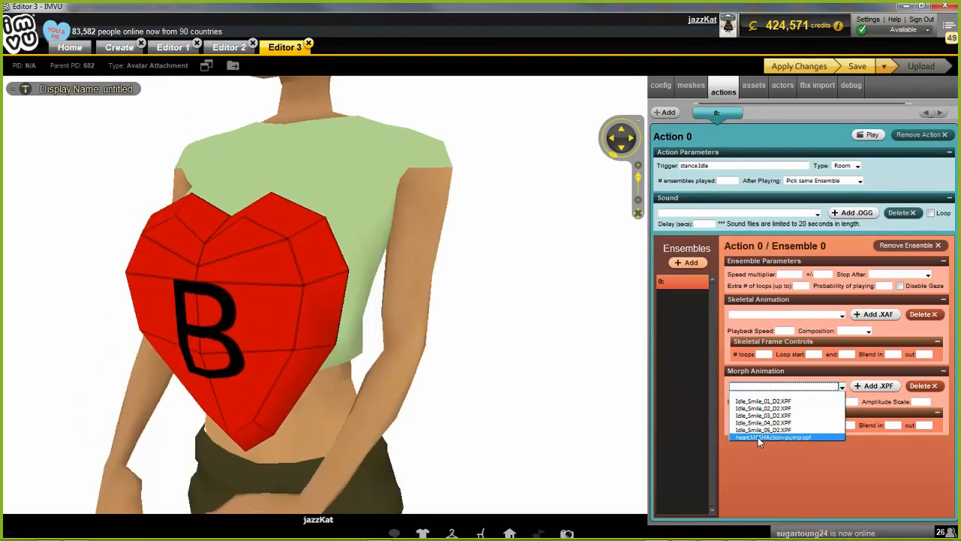
left_click(758, 437)
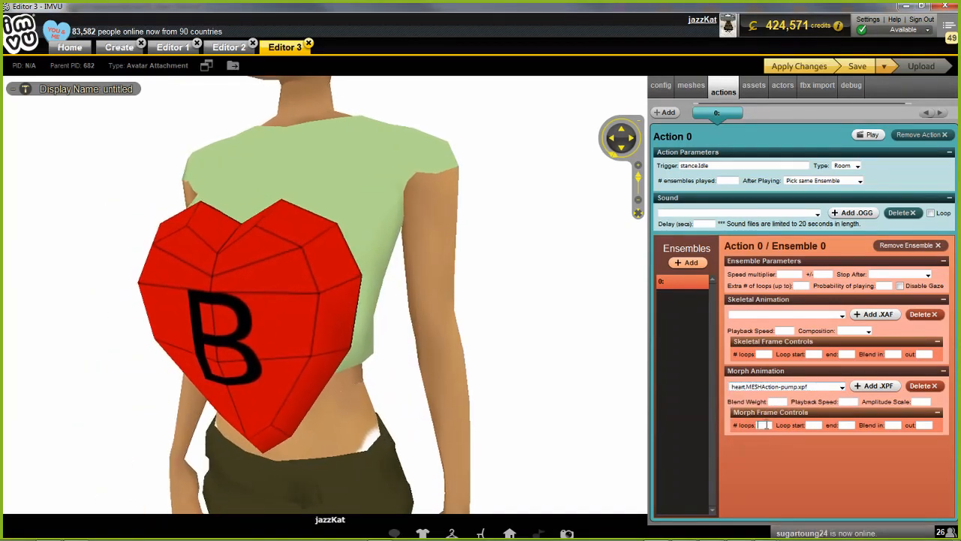
type("0")
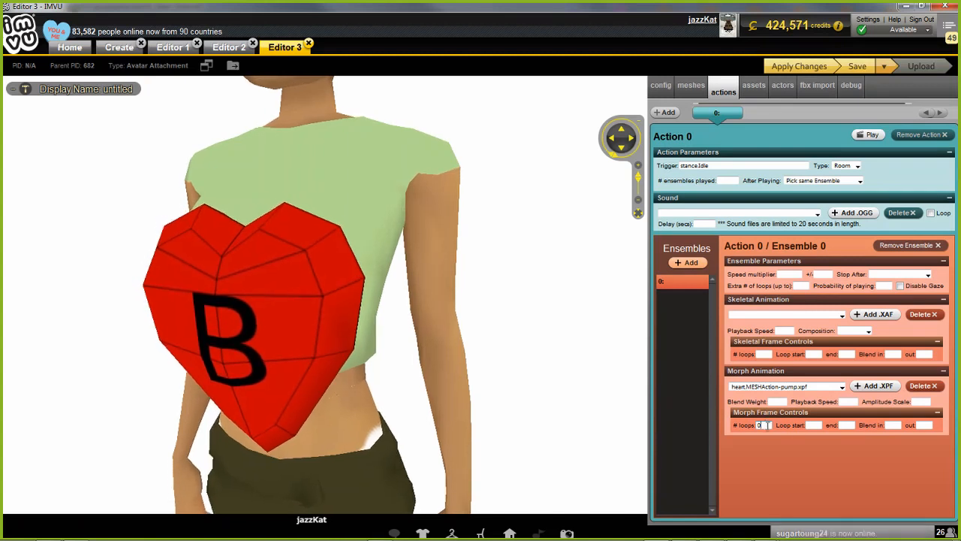
left_click(802, 69)
Examine the heart's pump animation on the avatar from the front and the side
left_click_drag(466, 314, 498, 365)
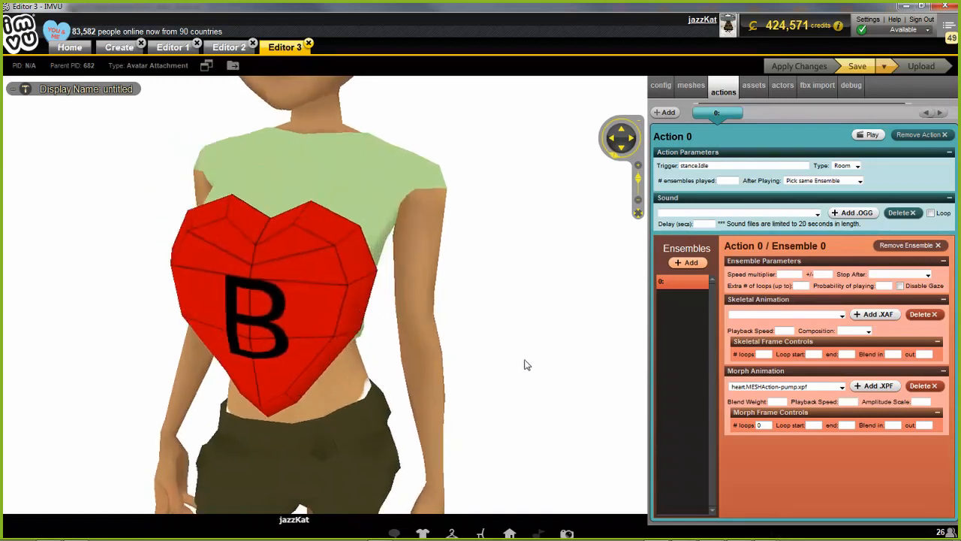
left_click_drag(526, 364, 445, 359)
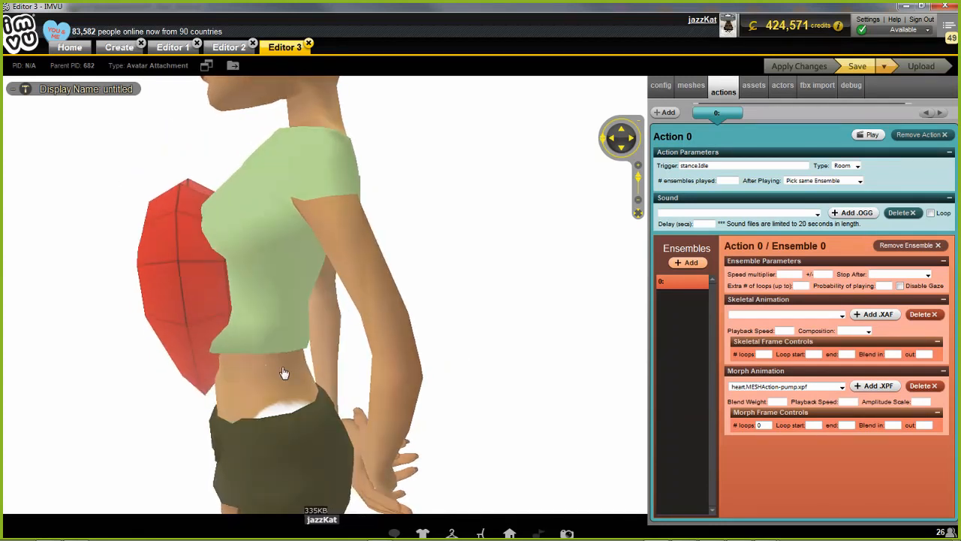
left_click_drag(284, 373, 369, 369)
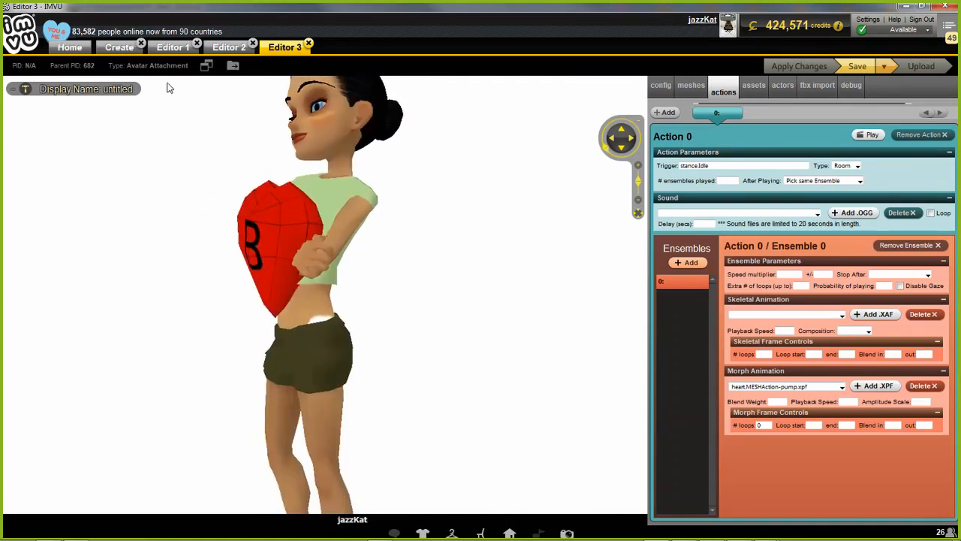
Derive a new female accessory product from product ID 682
left_click(119, 46)
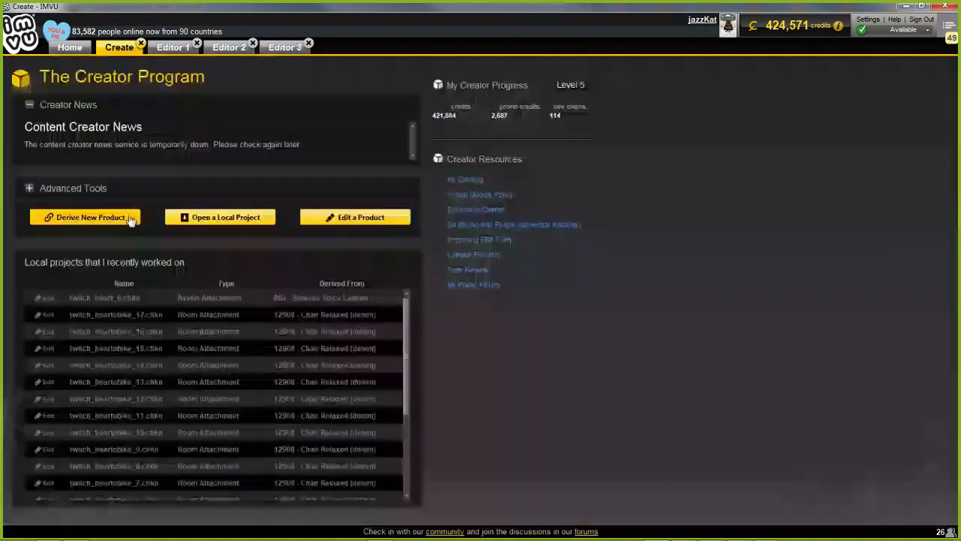
left_click(80, 218)
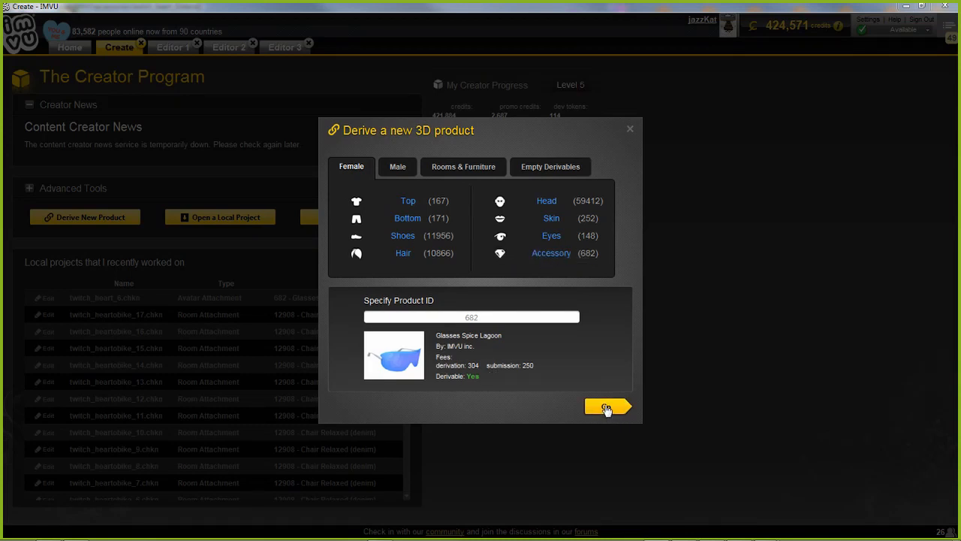
left_click(606, 408)
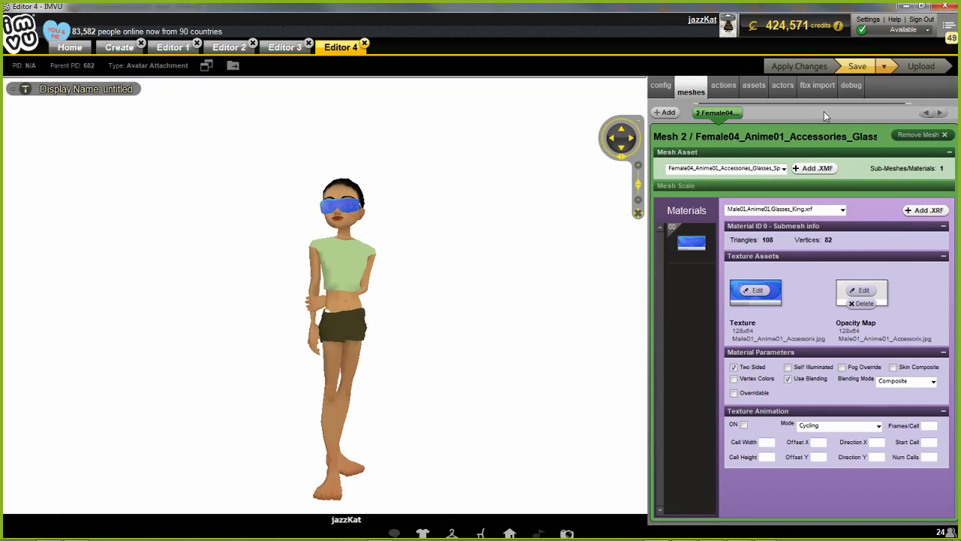
Load twitch_heart_8.fbx from the accessories folder for FBX import into the Editor 4 product
left_click(821, 87)
left_click(682, 113)
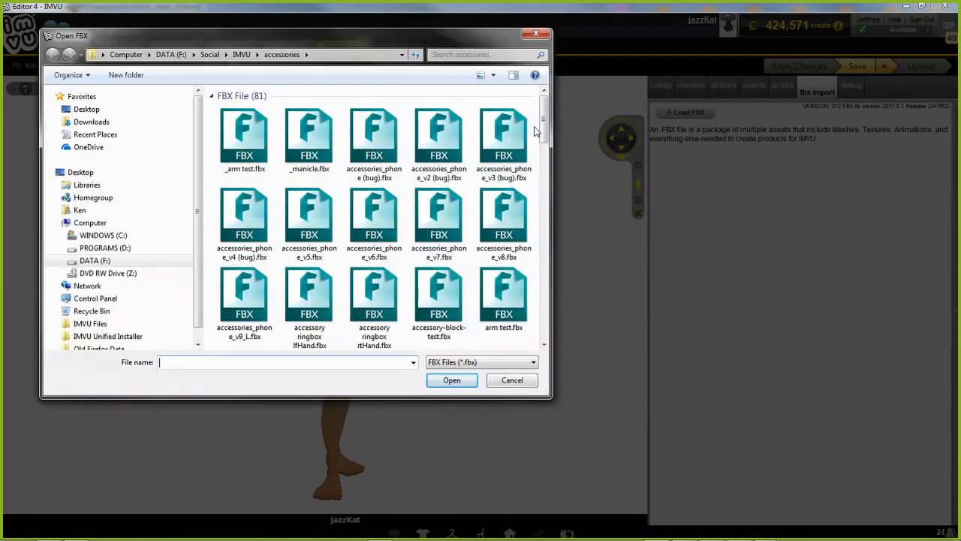
left_click_drag(544, 121, 545, 295)
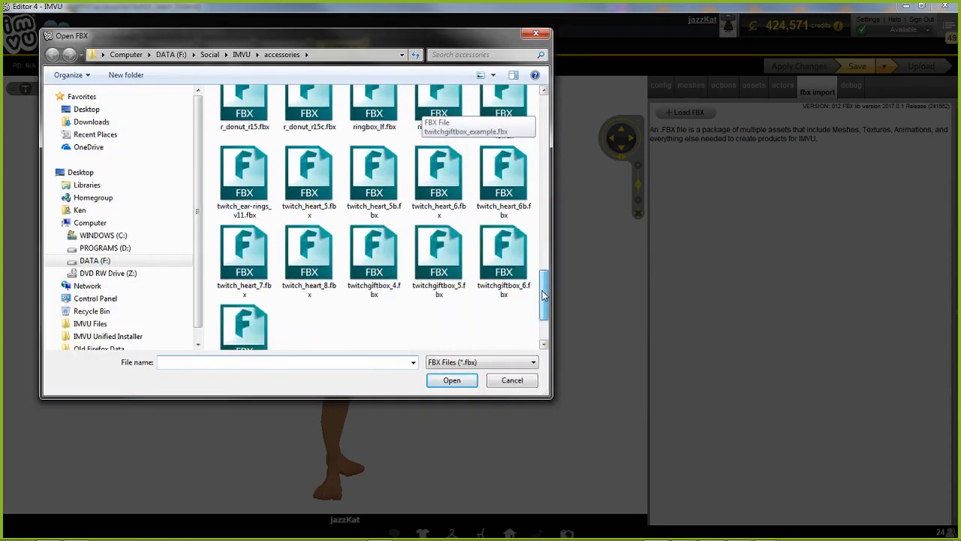
left_click(309, 255)
left_click(450, 379)
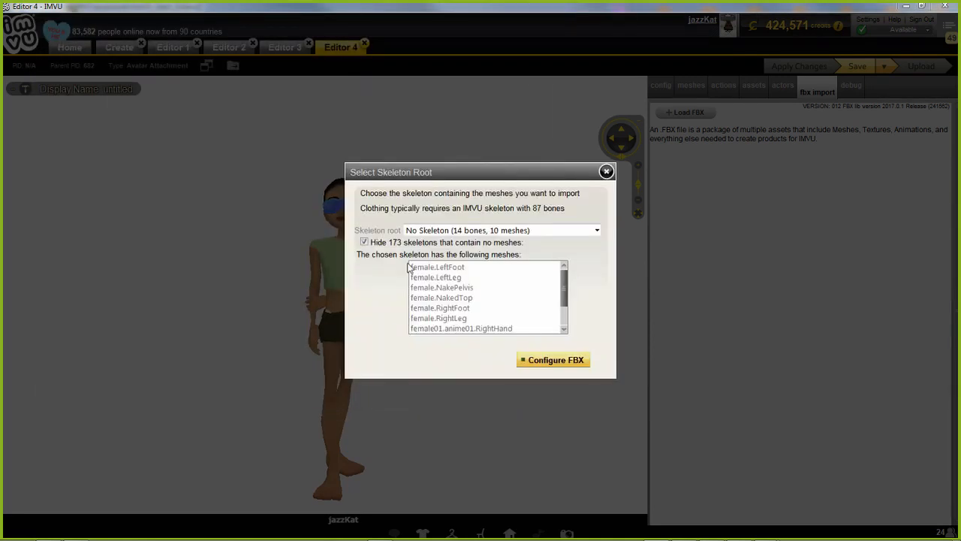
Review the meshes listed under No Skeleton and the other available skeleton root options
left_click_drag(566, 279, 566, 328)
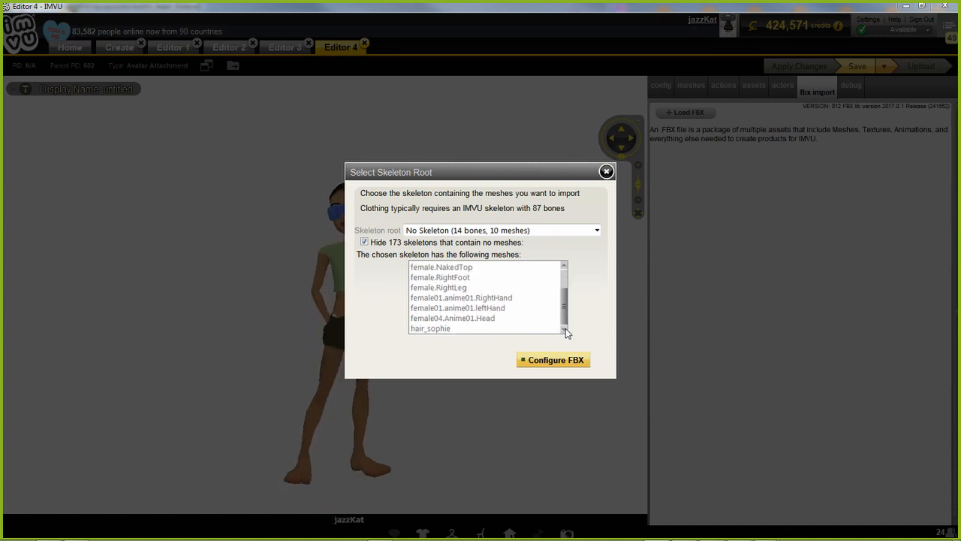
left_click(516, 232)
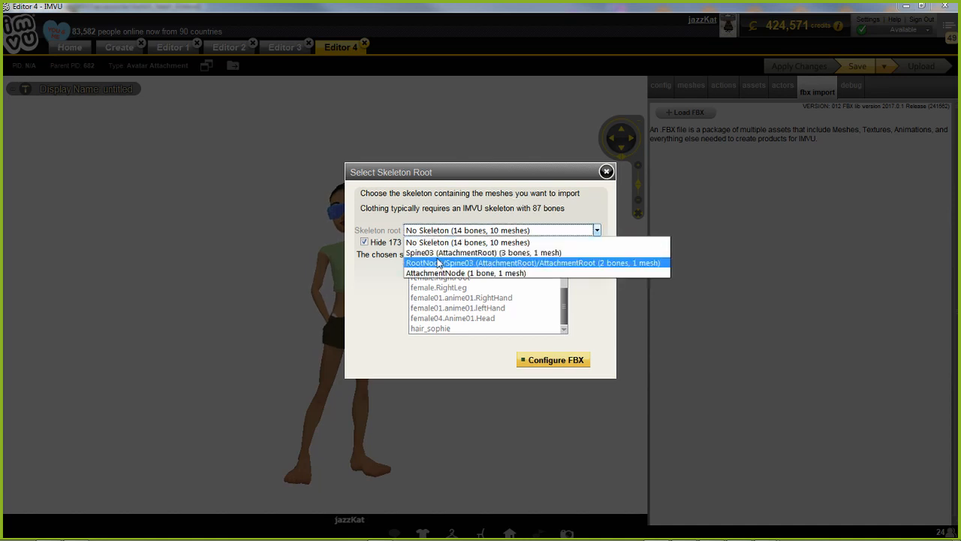
left_click(580, 314)
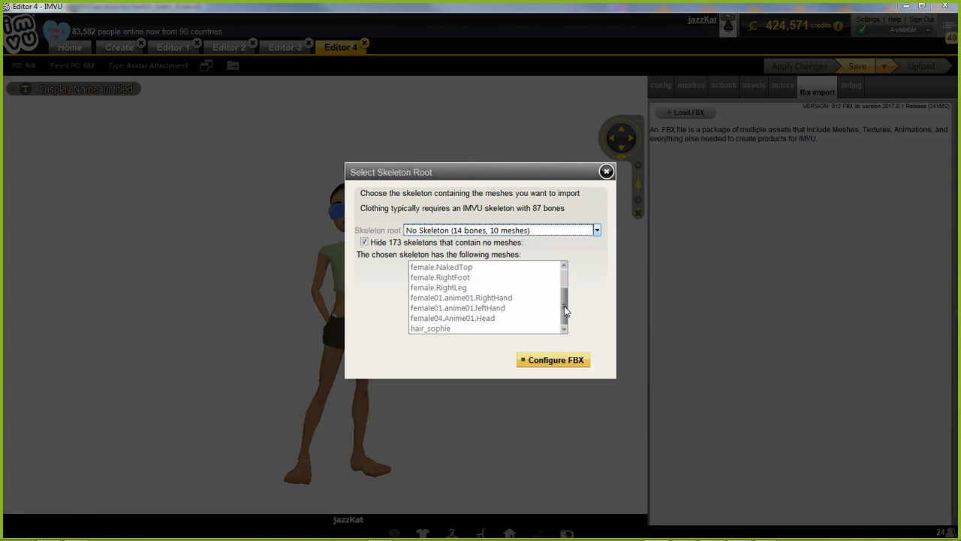
mouse_move(564, 307)
left_mouse_down()
mouse_move(567, 277)
mouse_move(566, 299)
left_mouse_up()
scroll(568, 329, "up", 1)
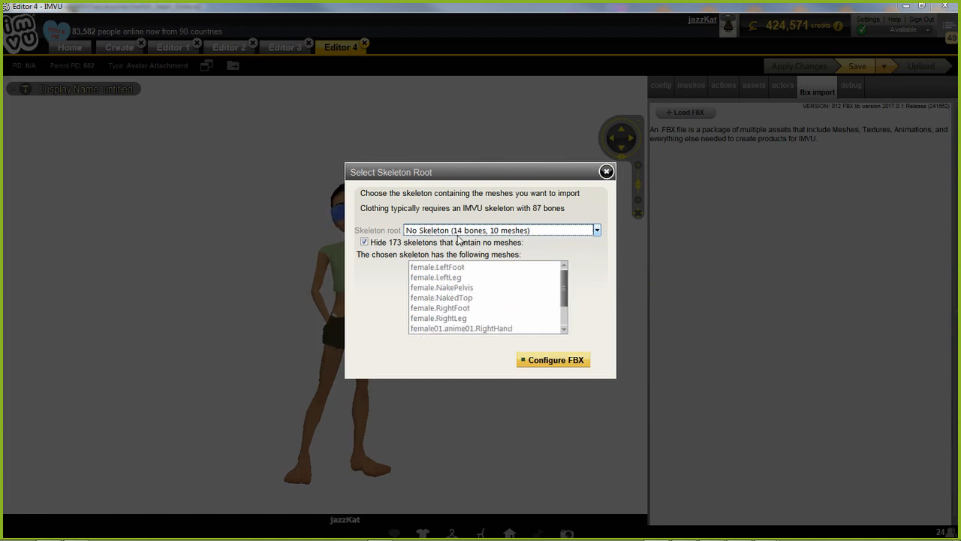
left_click(458, 233)
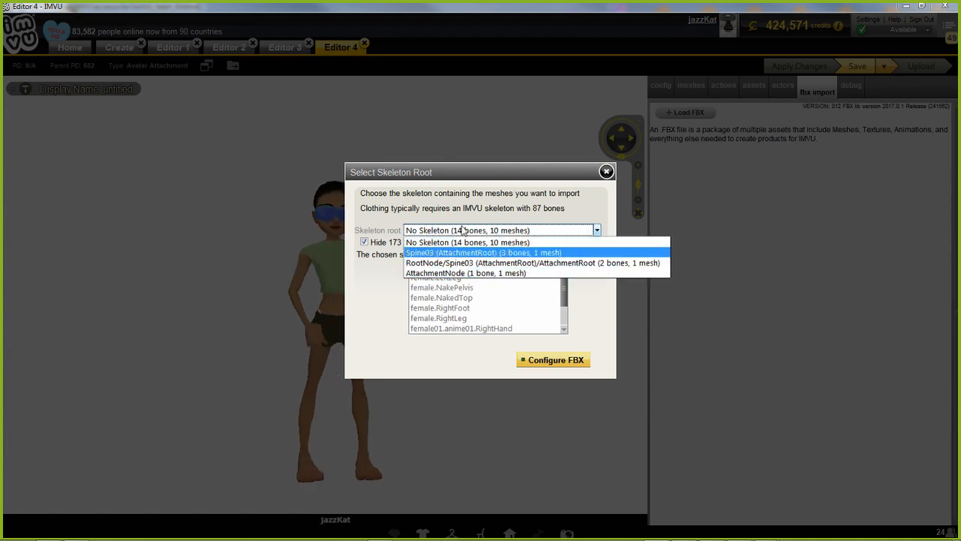
left_click(608, 299)
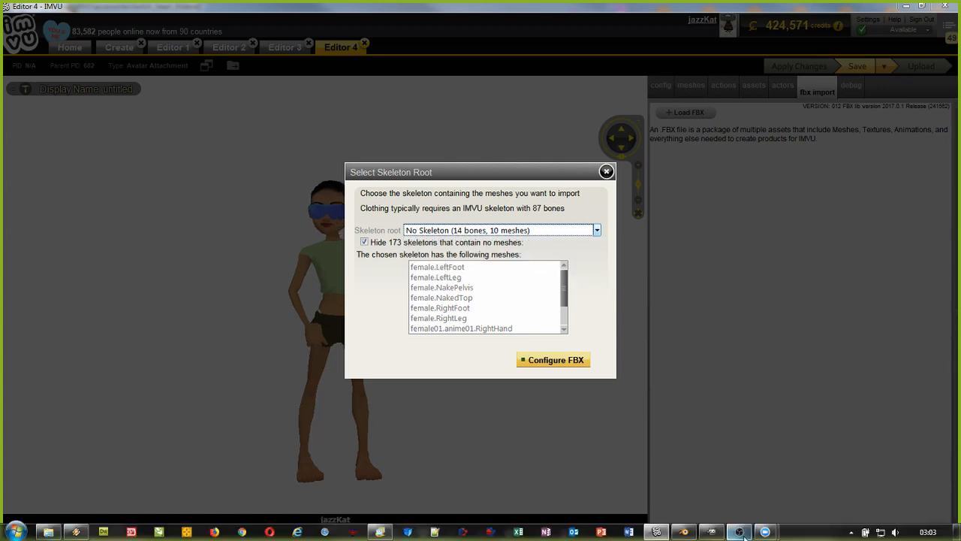
Switch to Blender, view the heart and its Spine03 armature from another angle, and return to IMVU
left_click(675, 525)
middle_click_drag(351, 220, 466, 225)
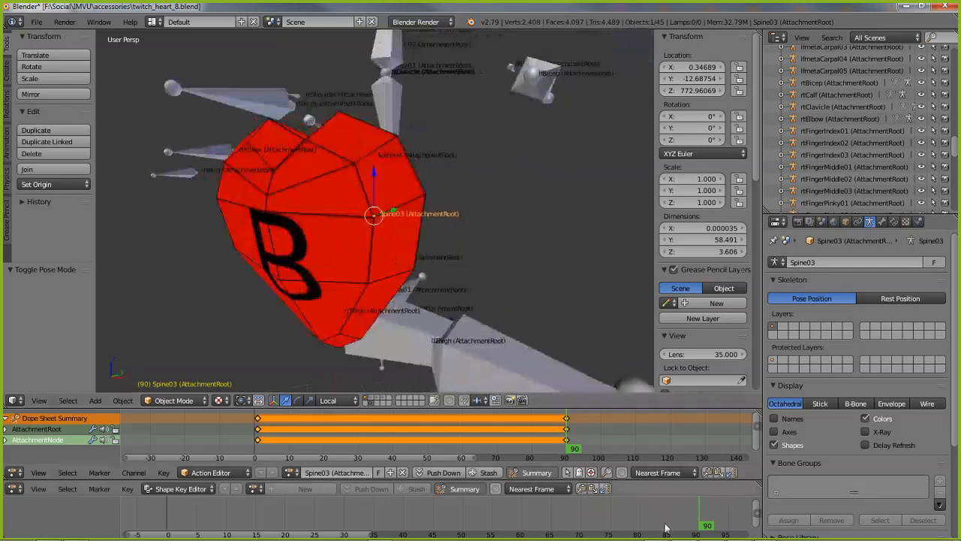
left_click(657, 531)
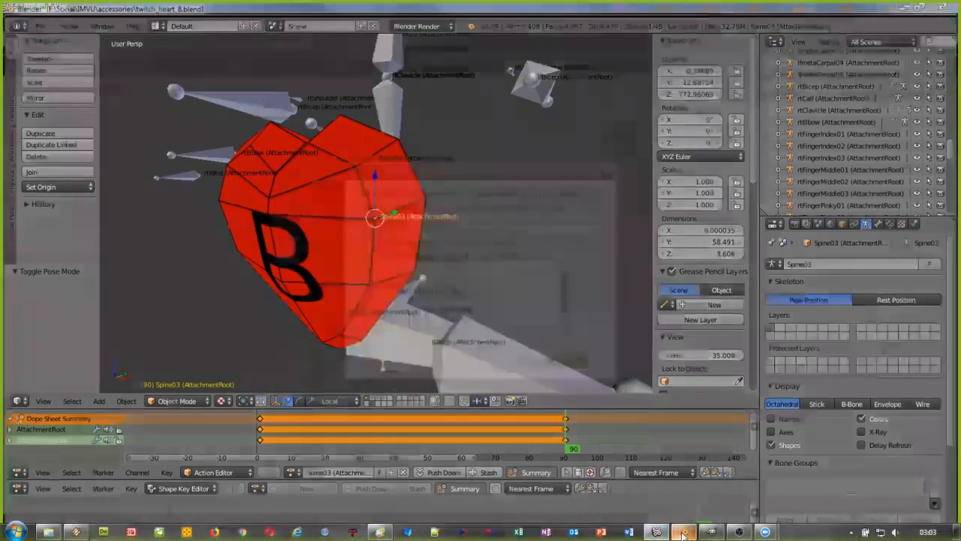
Choose RootNode/Spine03 (AttachmentRoot)/AttachmentRoot as the skeleton root and configure the FBX
left_click(464, 233)
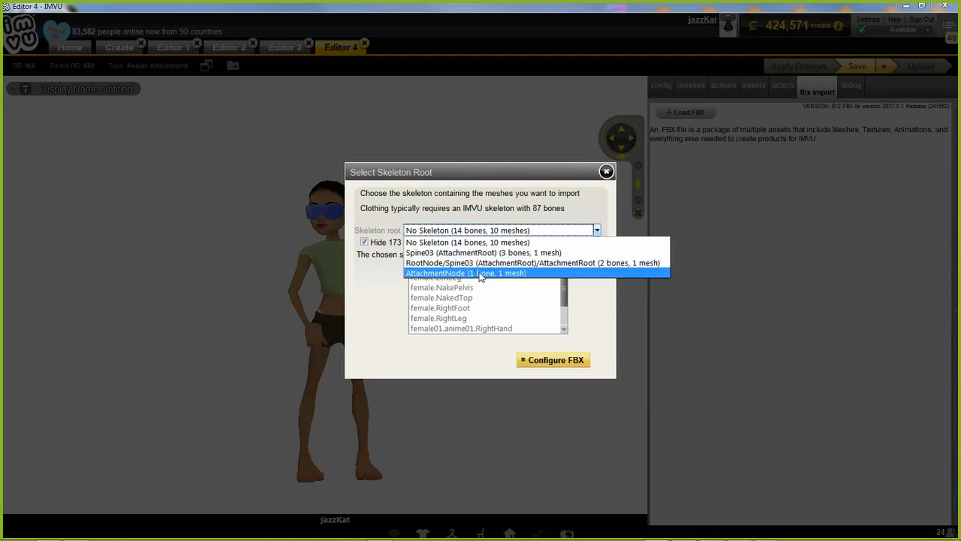
left_click(529, 264)
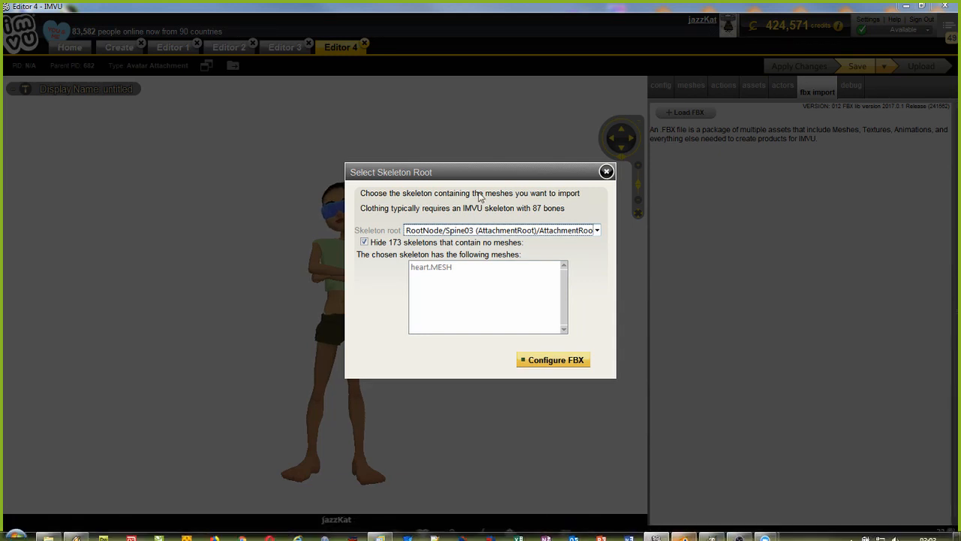
left_click(483, 231)
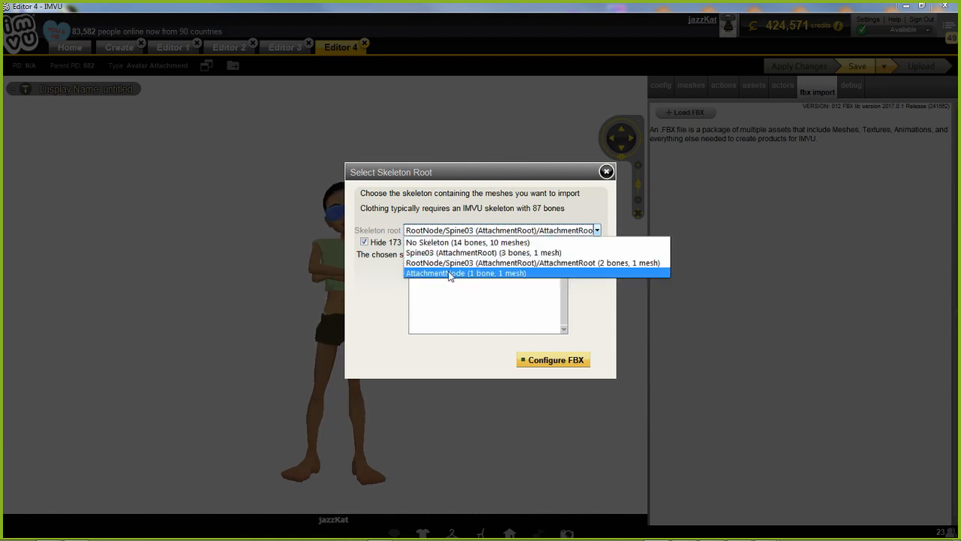
left_click(521, 265)
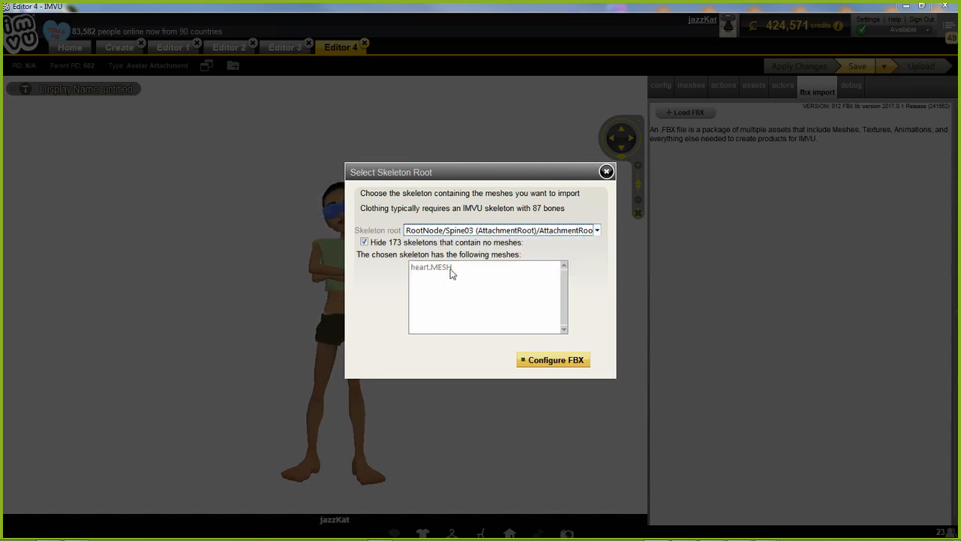
left_click(556, 359)
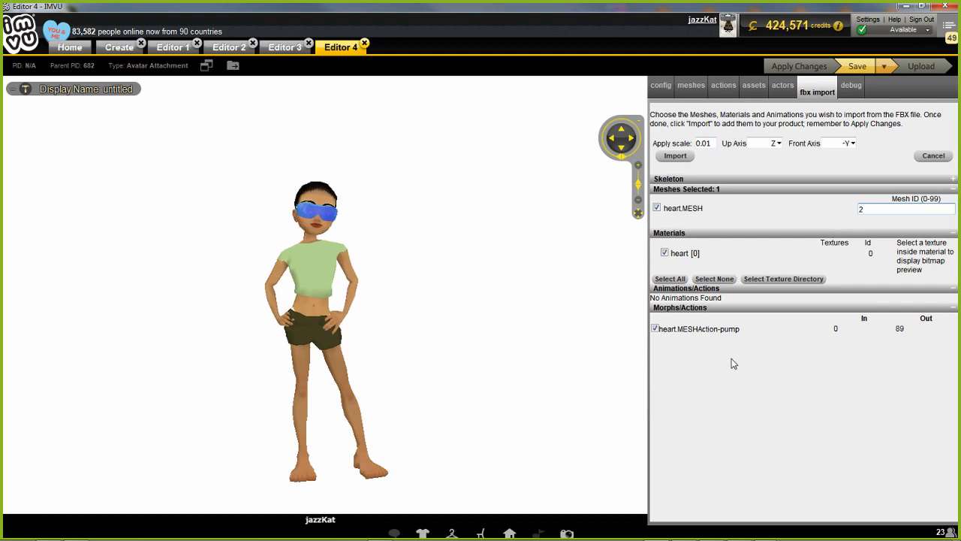
Import heart.MESH at scale 0.01 as mesh ID 2, with its heart material and the heart.MESHAction-pump morph
left_click(676, 156)
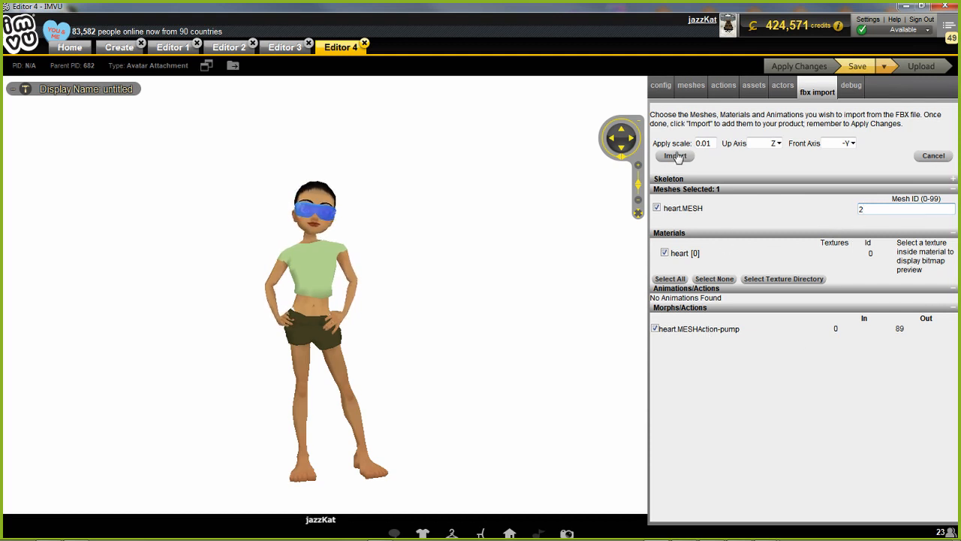
left_click(676, 156)
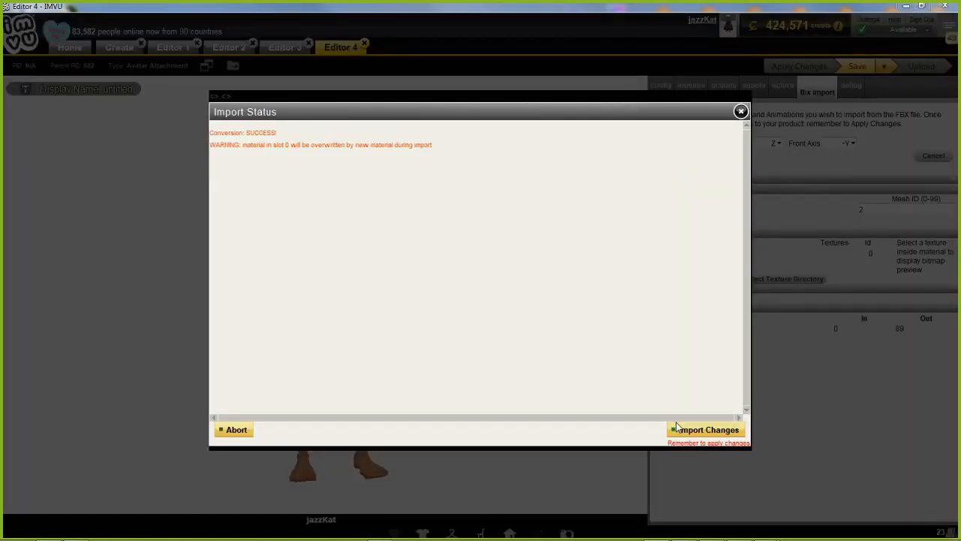
left_click(681, 428)
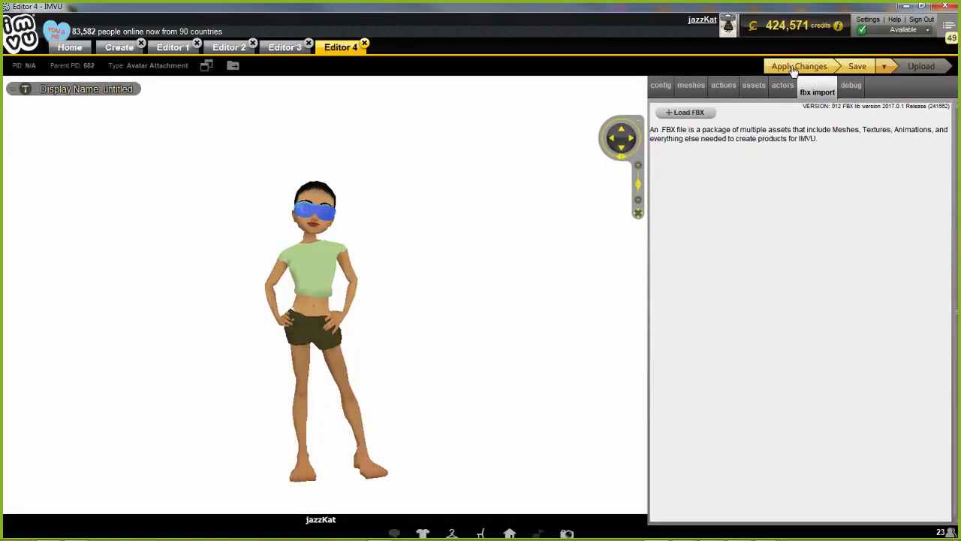
Apply the imported heart to the avatar, then set the attachment node to Spine03 and apply the change
left_click(793, 68)
scroll(429, 311, "up", 5)
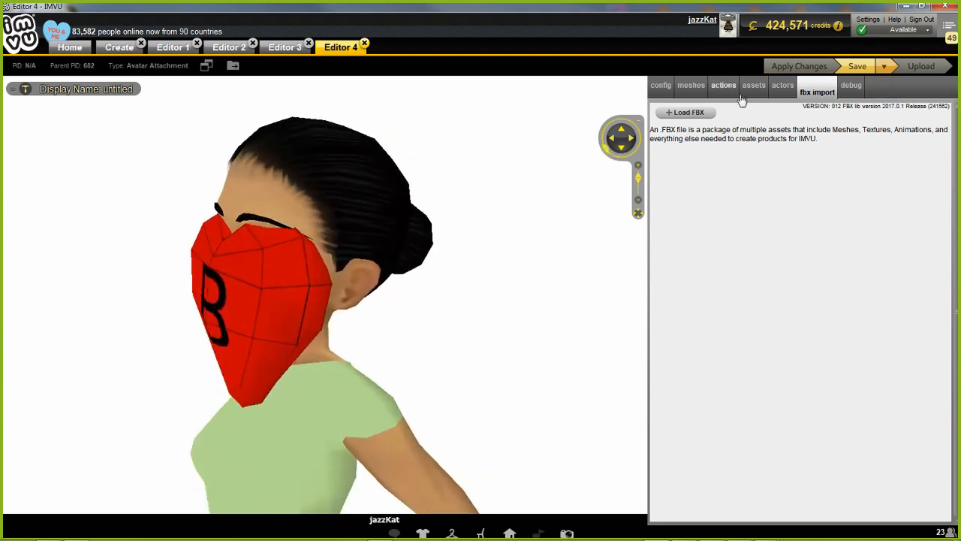
left_click(661, 89)
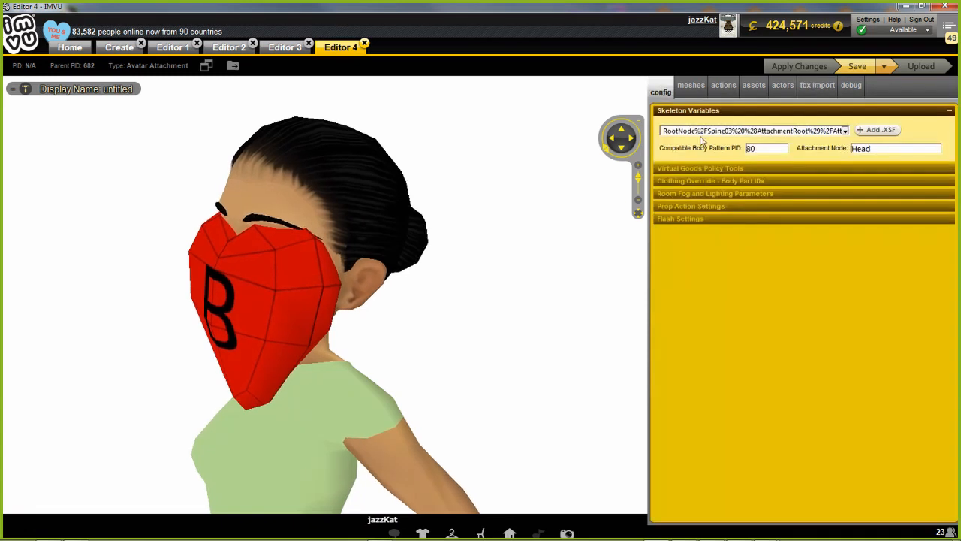
left_click_drag(889, 149, 801, 150)
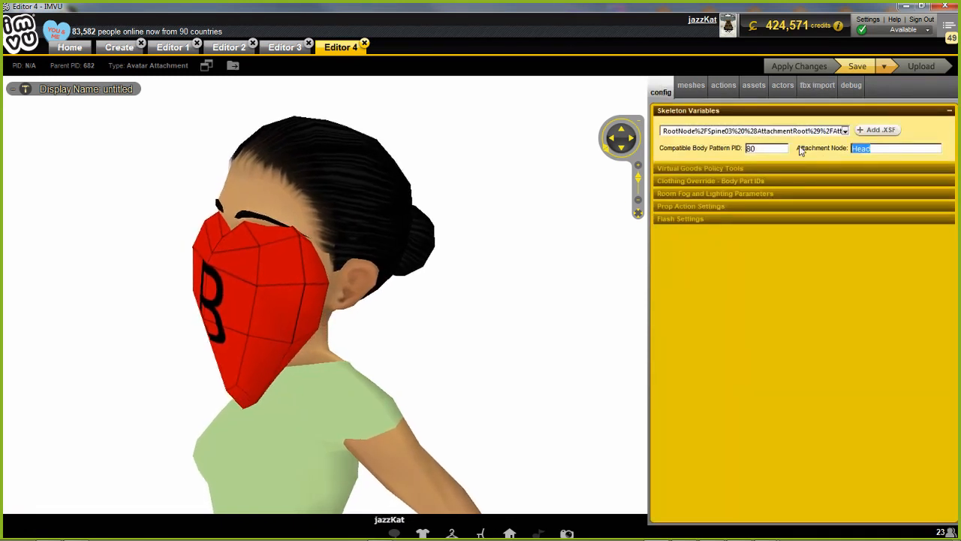
type("Spine")
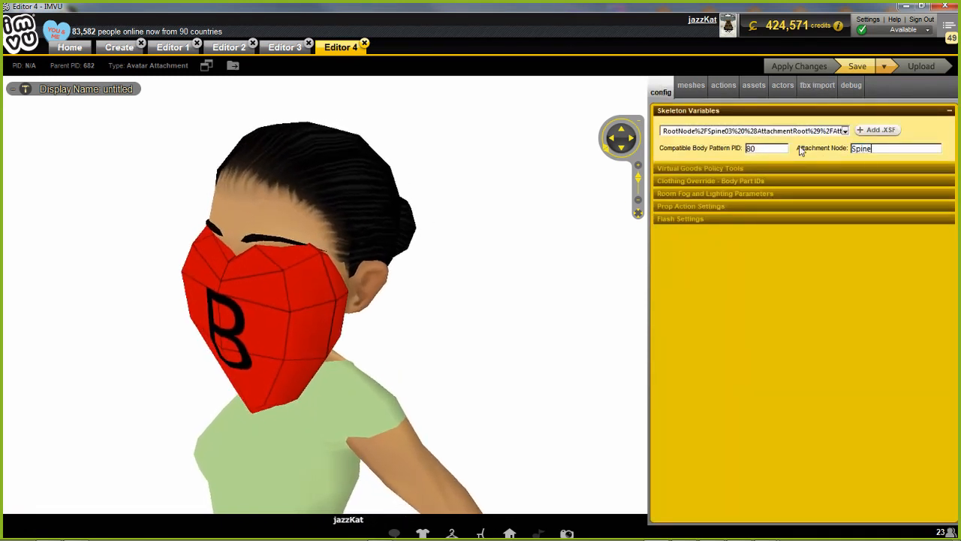
type("03")
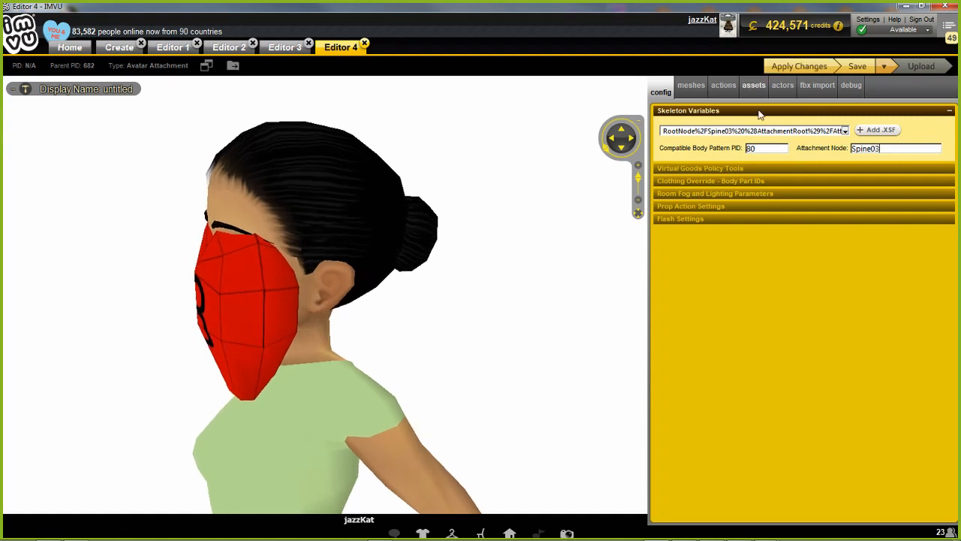
left_click(789, 66)
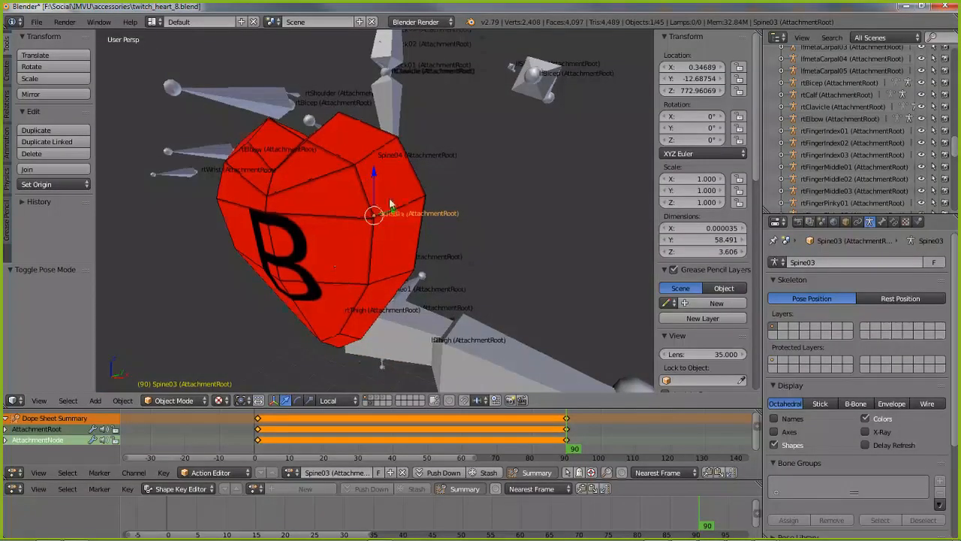
In Blender, select the Spine04 armature above the heart to inspect its position, and return to IMVU
middle_click_drag(334, 258, 457, 281)
right_click(379, 169)
scroll(375, 235, "up", 3)
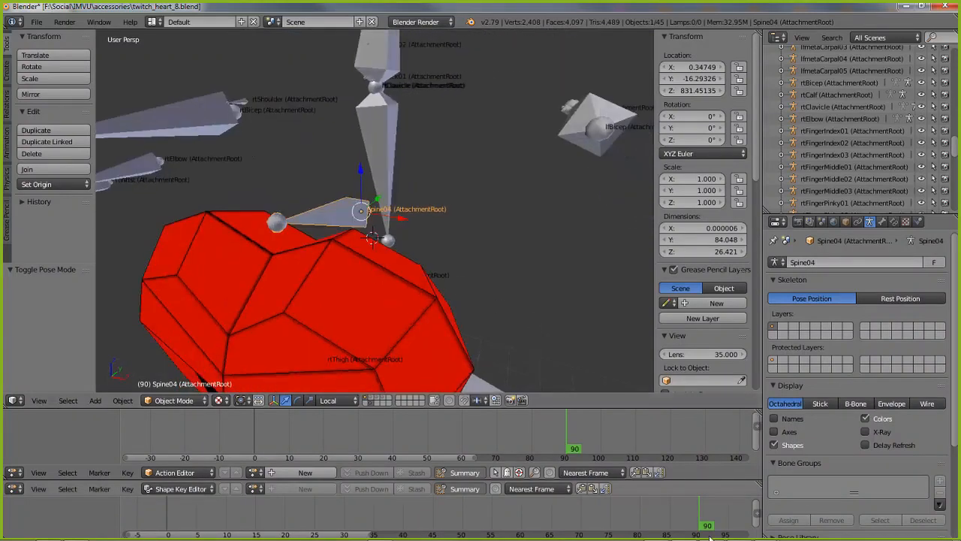
left_click(657, 532)
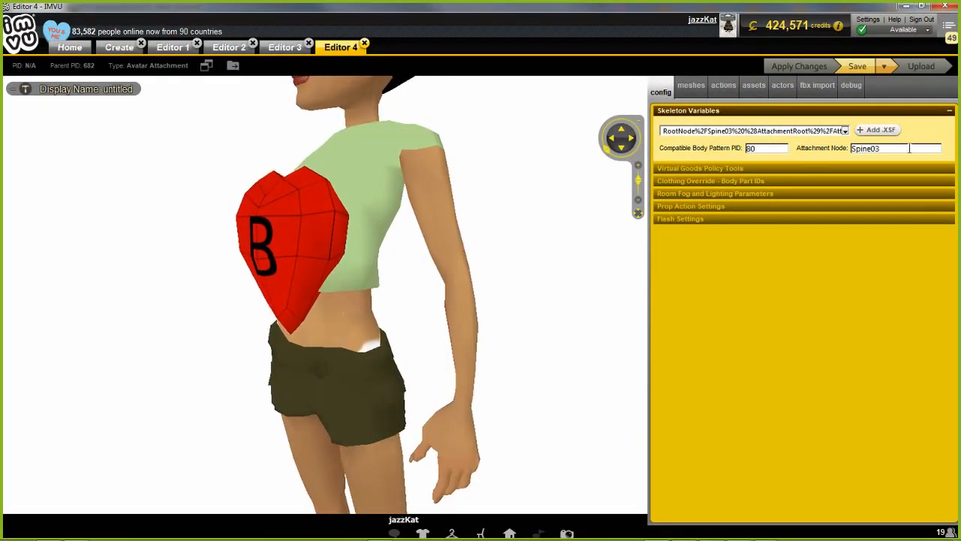
Change the attachment node to Spine04, apply it, and view the heart's placement on the avatar
key("BackSpace")
type("4")
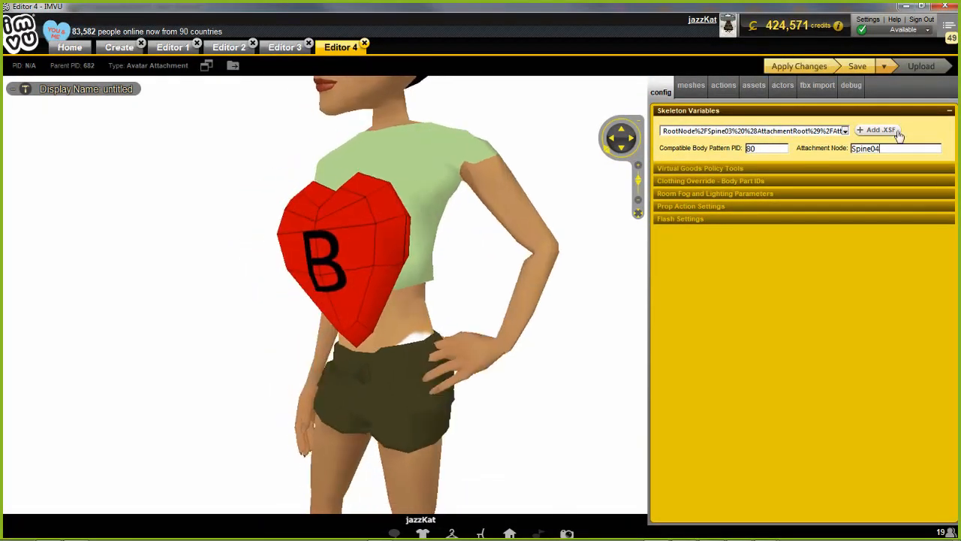
left_click(800, 66)
left_click_drag(410, 303, 386, 328)
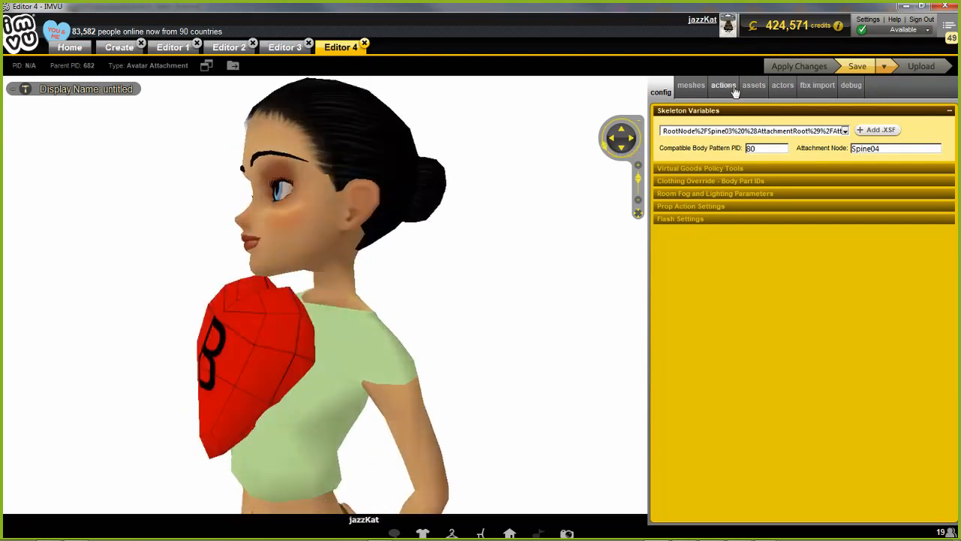
Add an action with trigger Stance.Idle, type Room, and Pick same Ensemble after playing
left_click(724, 87)
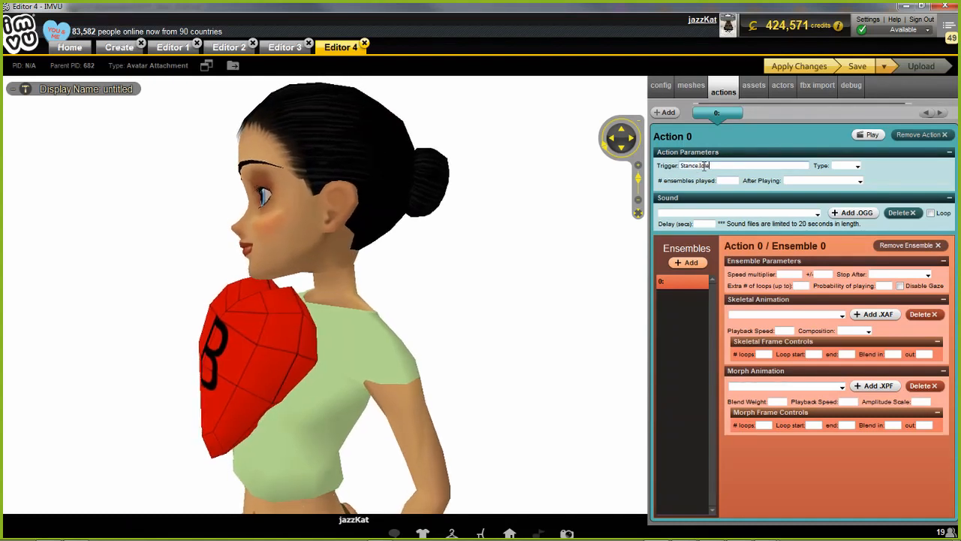
left_click(856, 166)
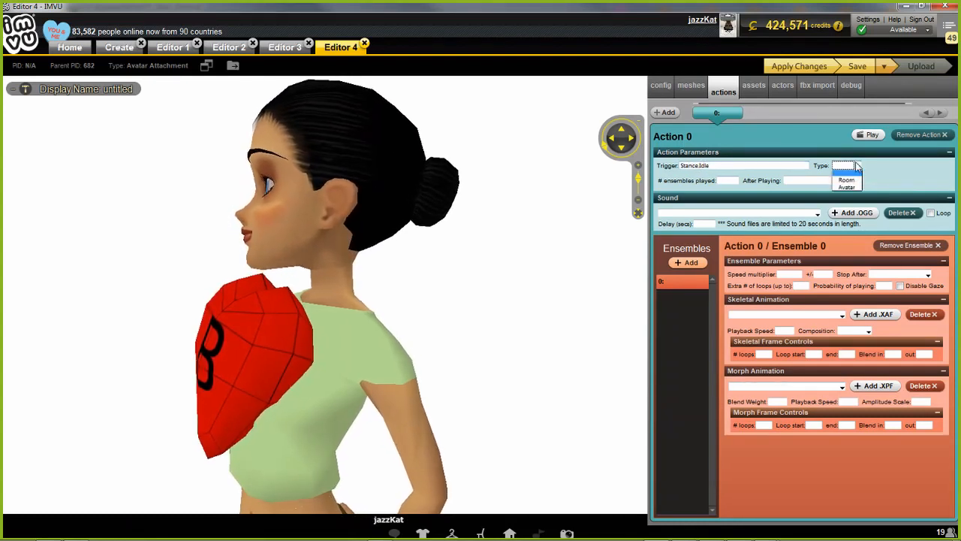
left_click(846, 180)
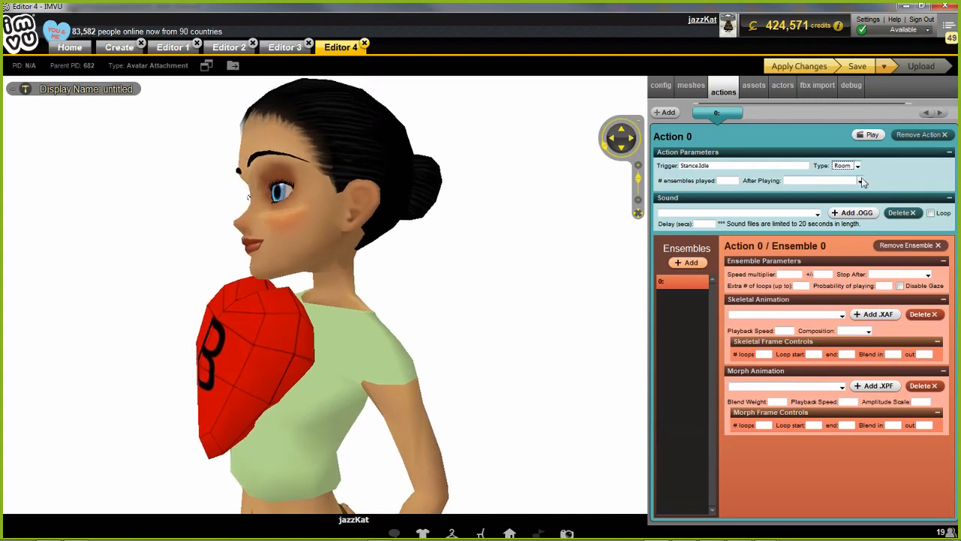
left_click(859, 181)
left_click(839, 203)
Assign heart.MESHAction-pump.xpf as the ensemble's morph animation with 0 loops and apply the changes
left_click(841, 386)
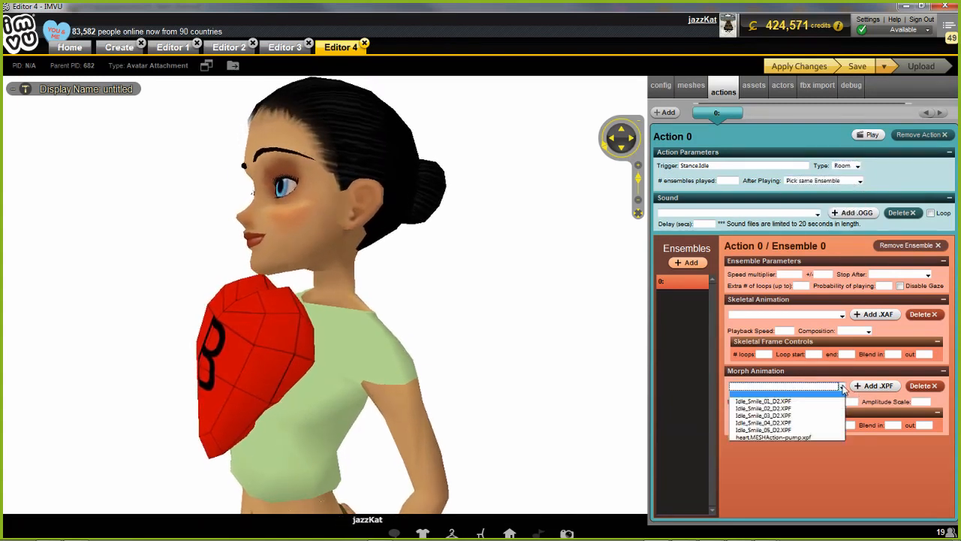
left_click(767, 440)
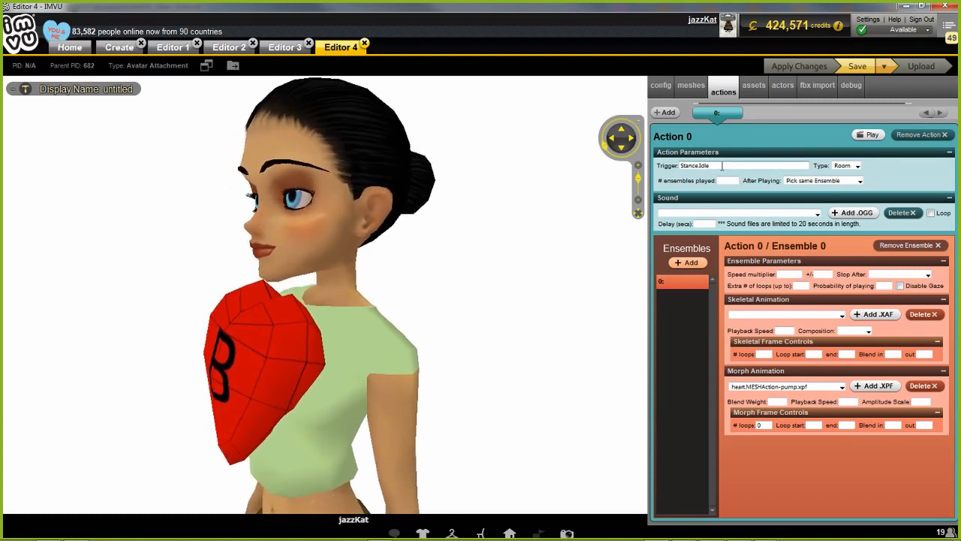
left_click(842, 387)
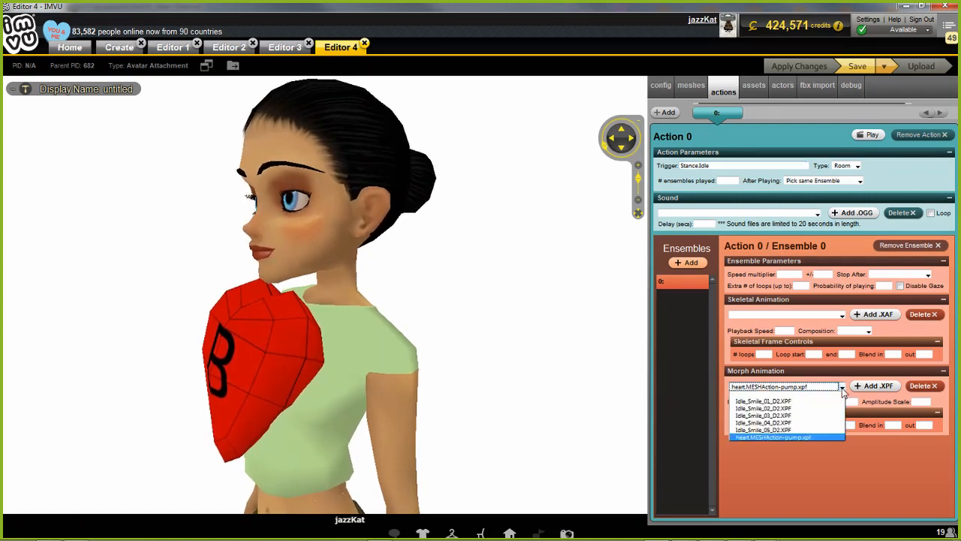
left_click(783, 435)
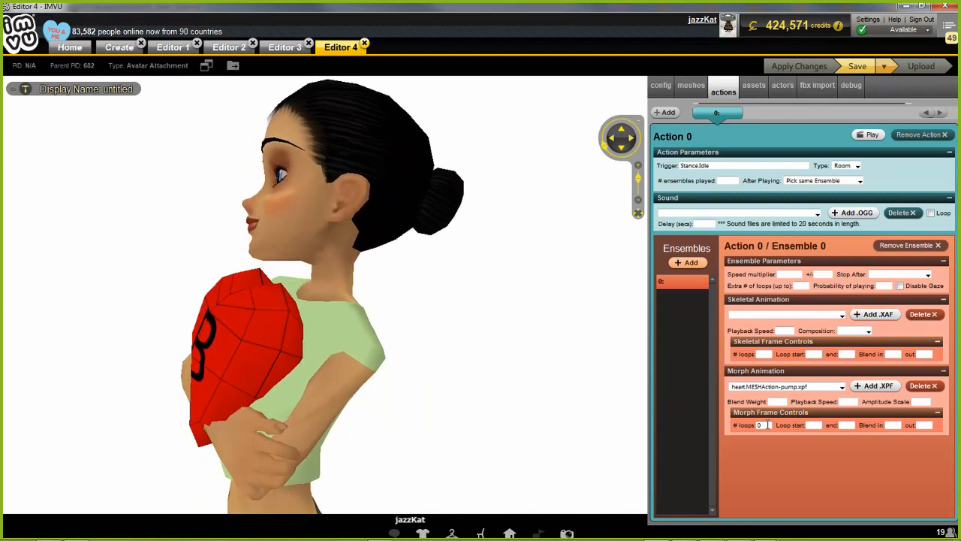
Keep the action type at Room, rewrite its trigger as stance.Idle, and apply the changes
left_click(858, 166)
left_click(854, 181)
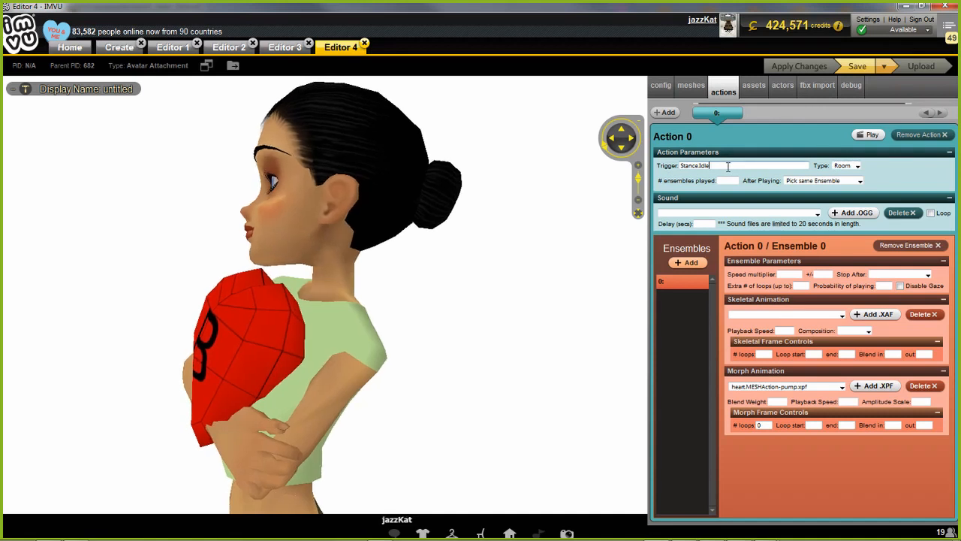
key("BackSpace")
key("BackSpace")
key("BackSpace")
key("BackSpace")
key("BackSpace")
key("BackSpace")
key("BackSpace")
key("BackSpace")
key("BackSpace")
key("BackSpace")
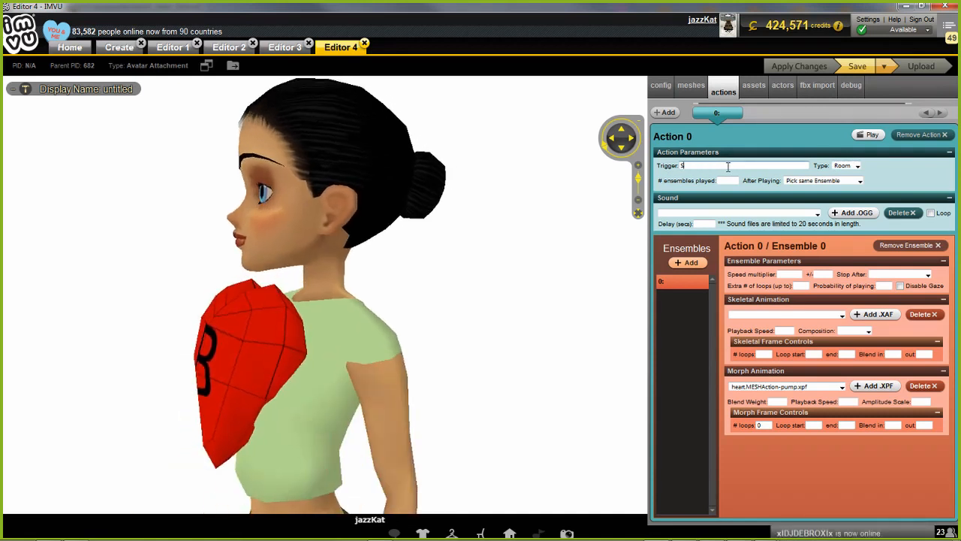
type("atance")
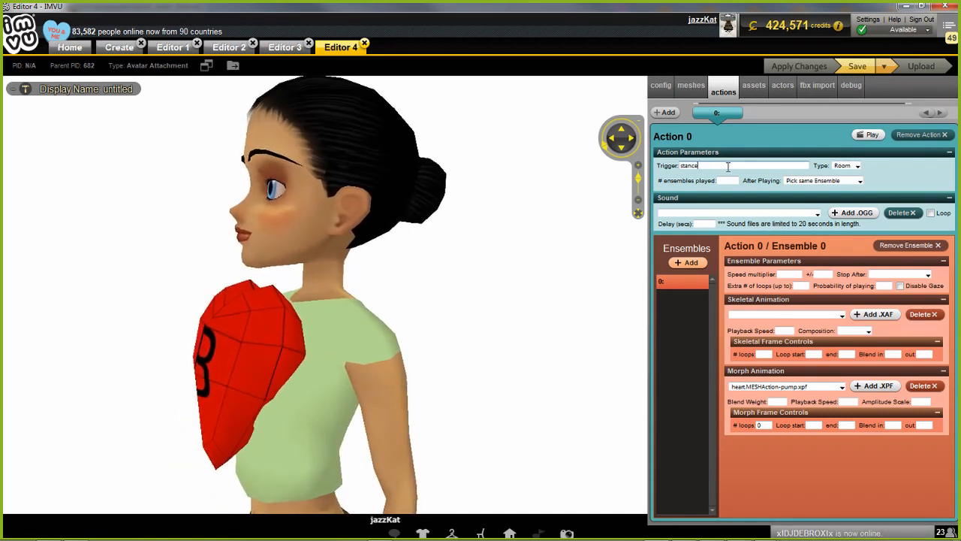
type(".Idle")
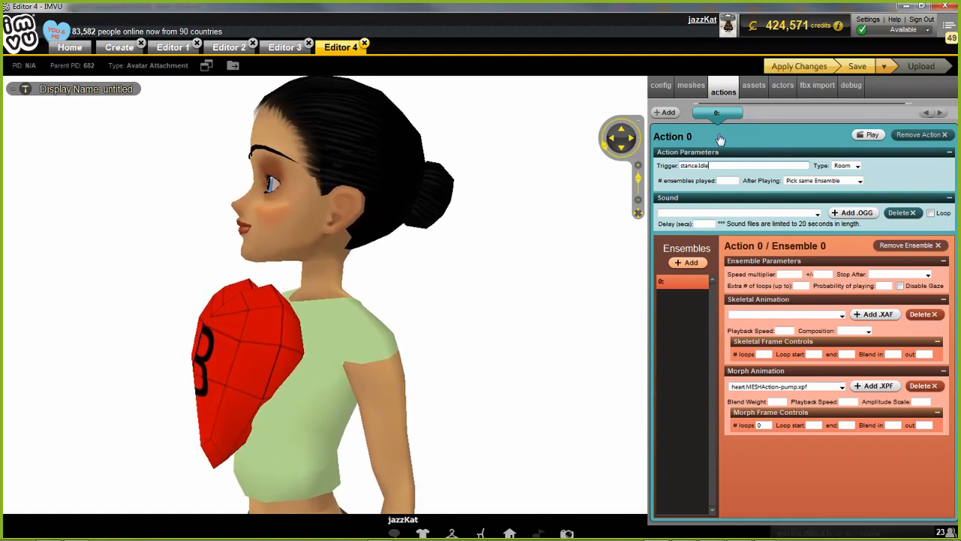
left_click(799, 67)
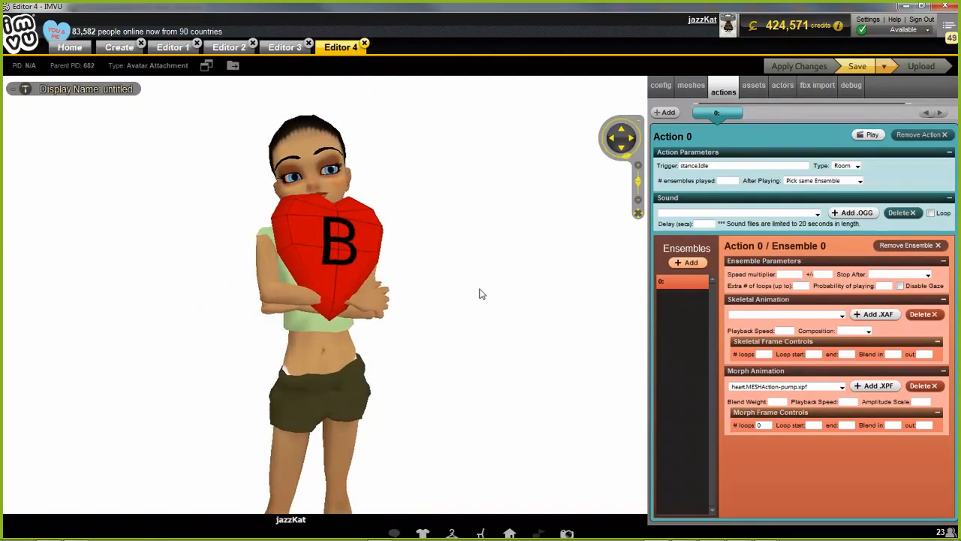
Check the heart on the avatar from an angled view and switch to Blender
scroll(483, 294, "down", 3)
left_click_drag(482, 293, 412, 302)
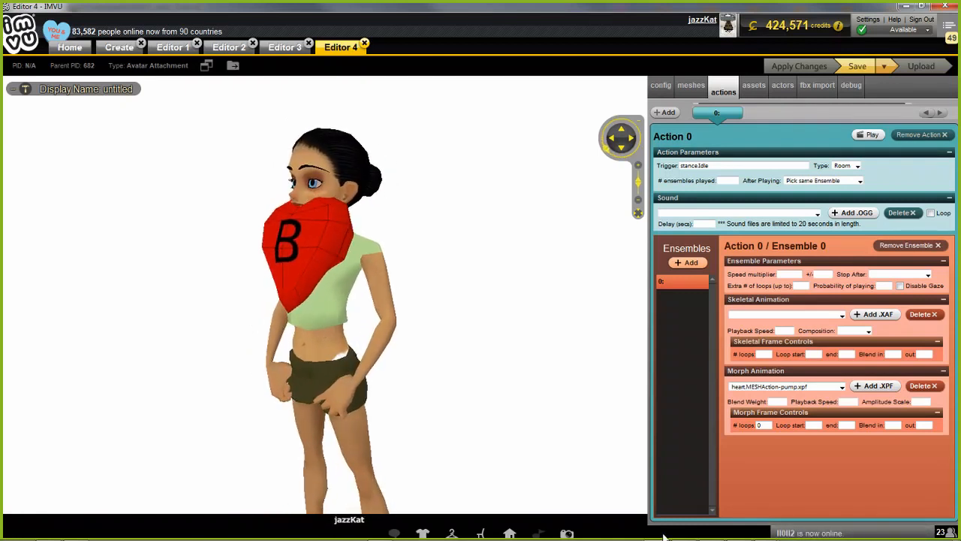
mouse_move(682, 534)
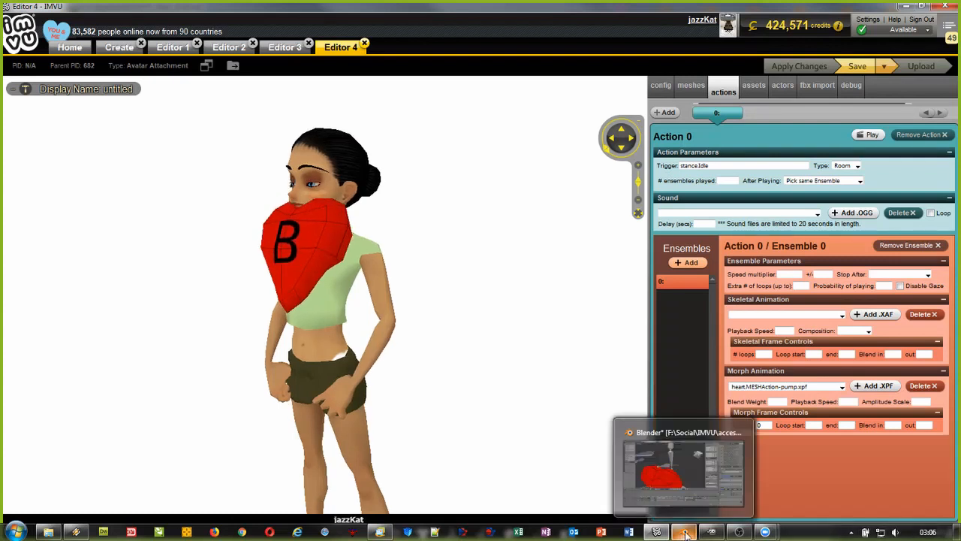